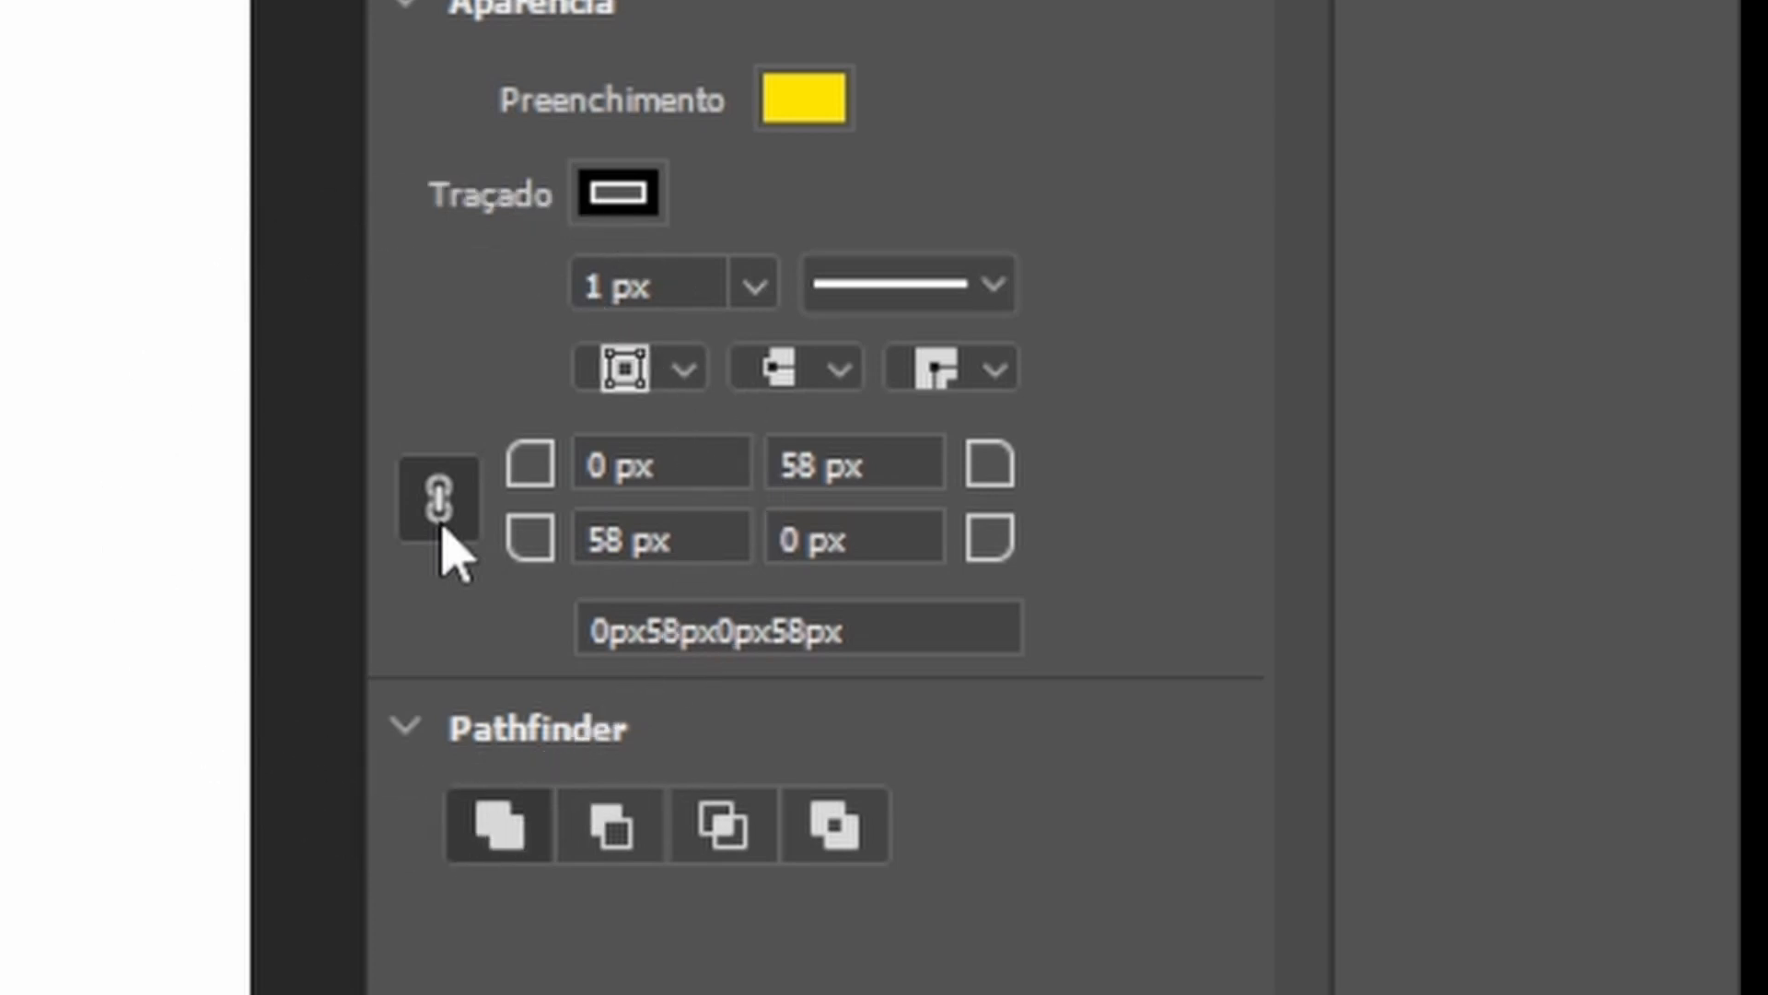
# Unlink the corner radii and set the bottom-left and top-right corner radii of the rectangle to 40 px.
pyautogui.click(432, 514)
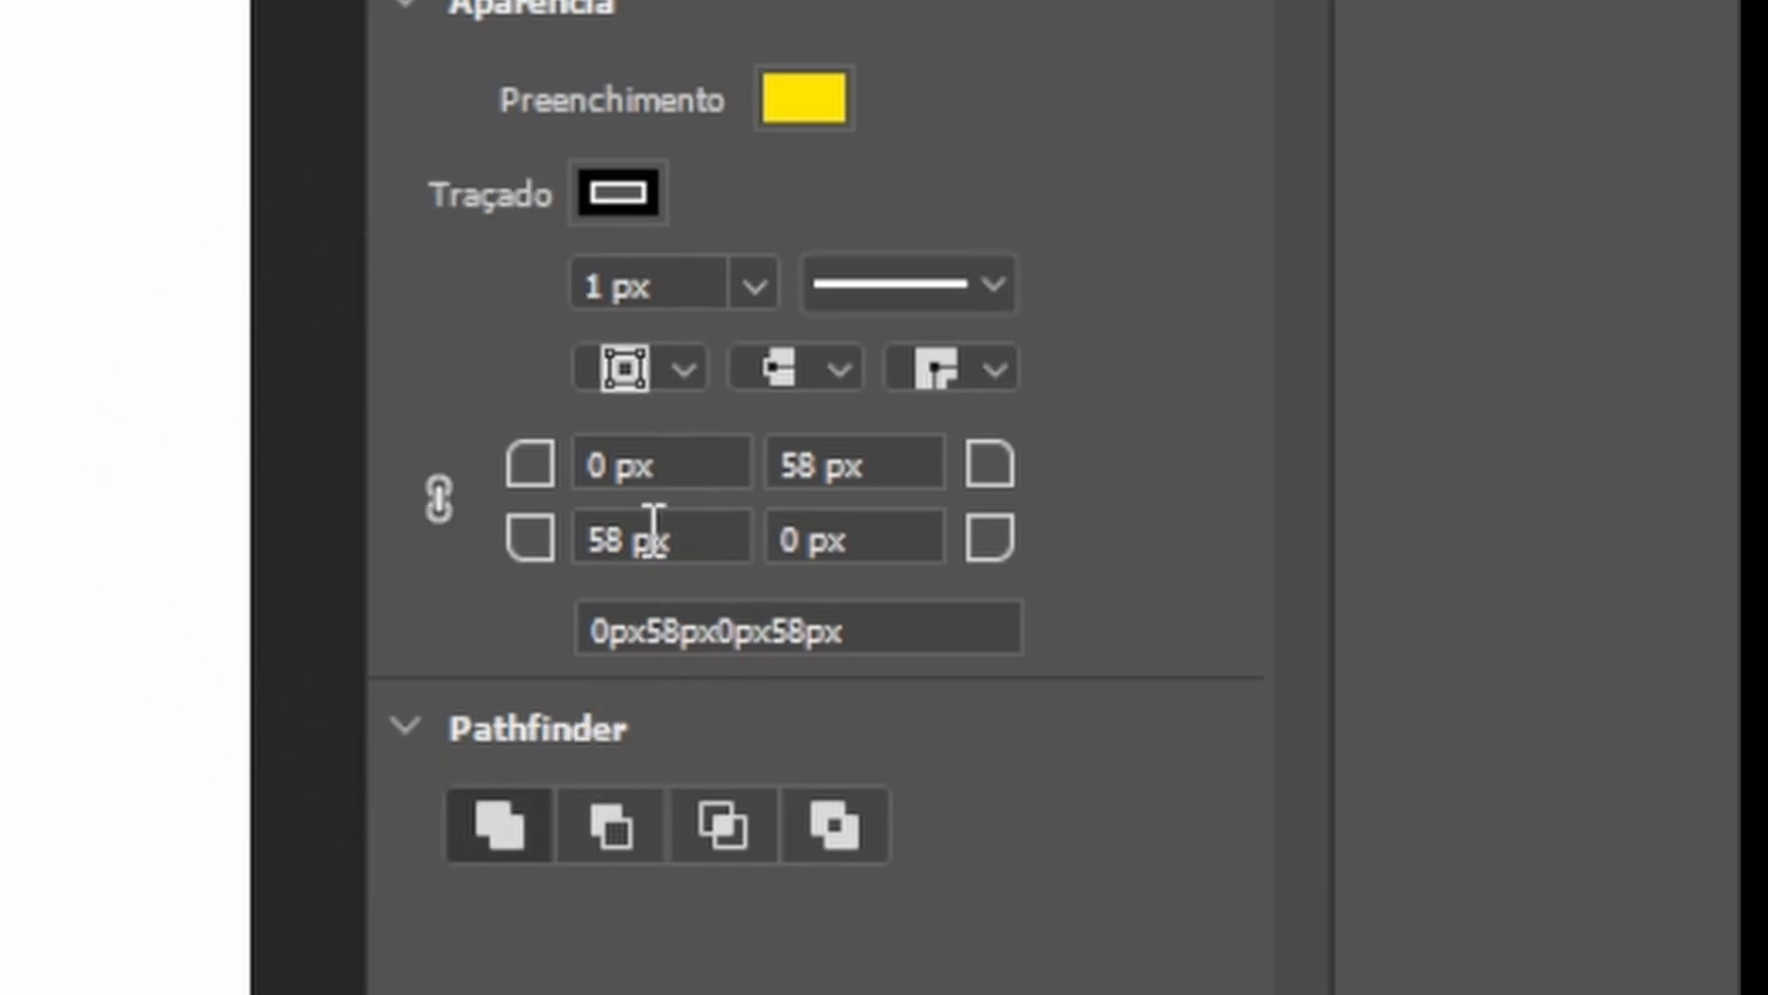
pyautogui.click(711, 545)
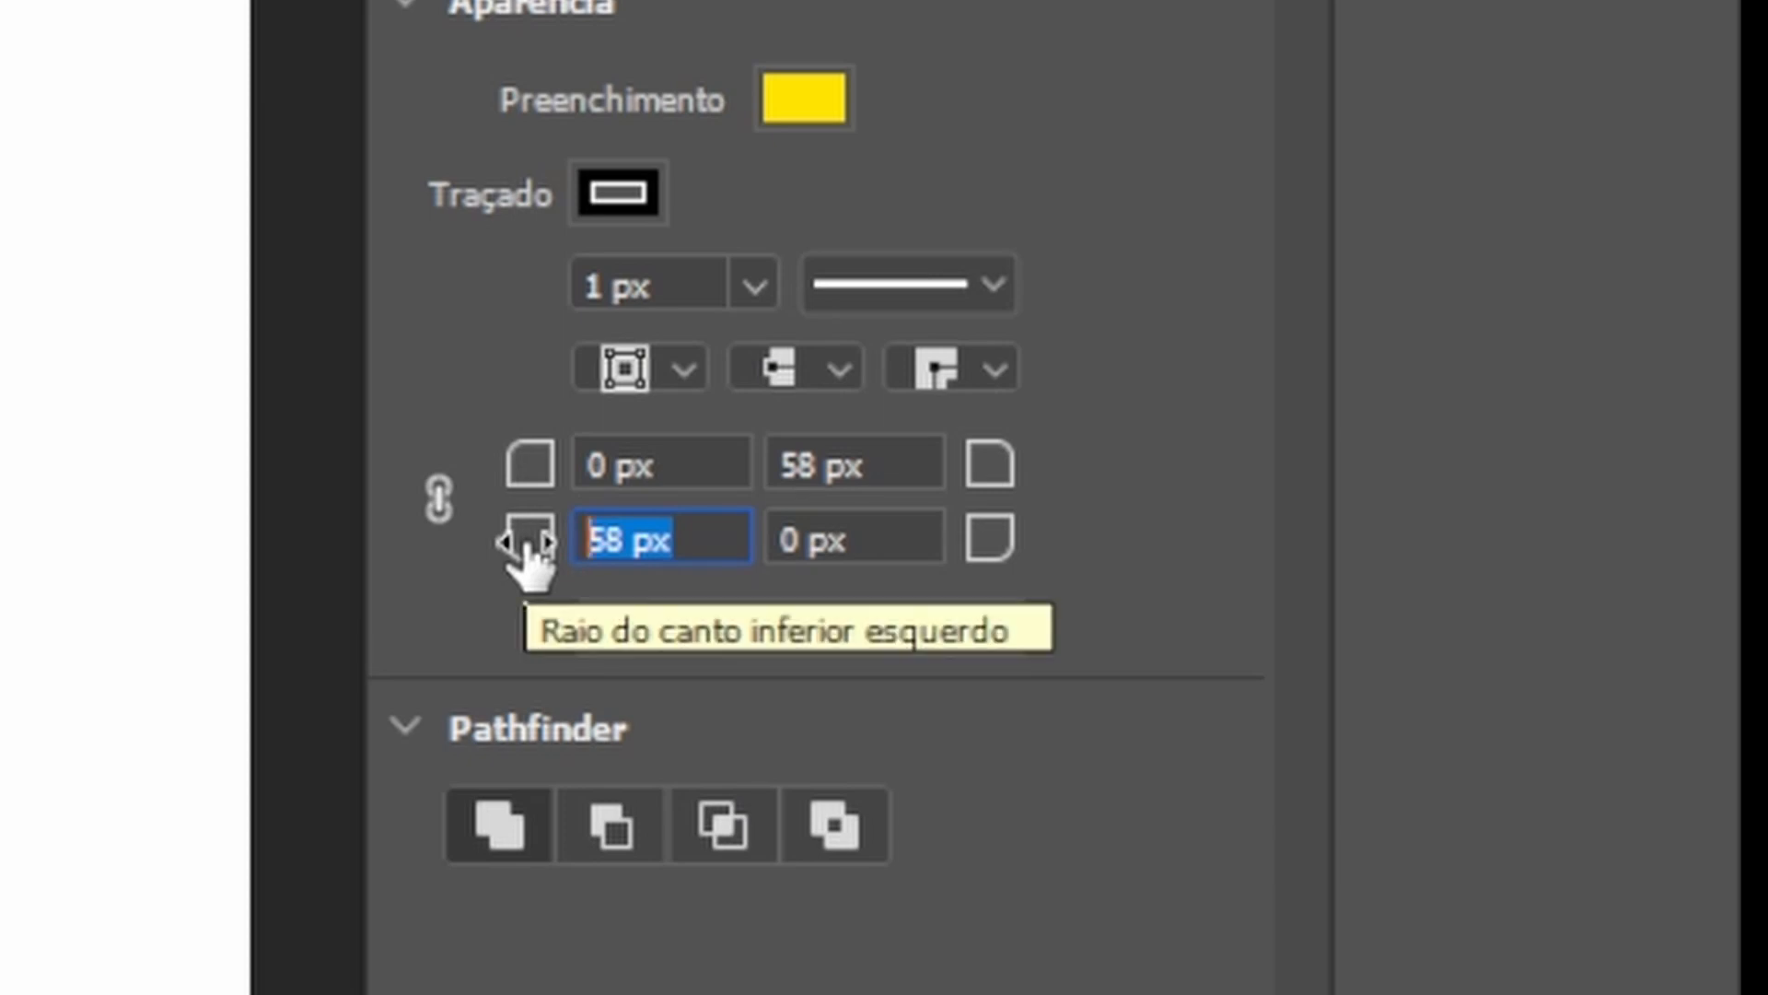
pyautogui.write('40')
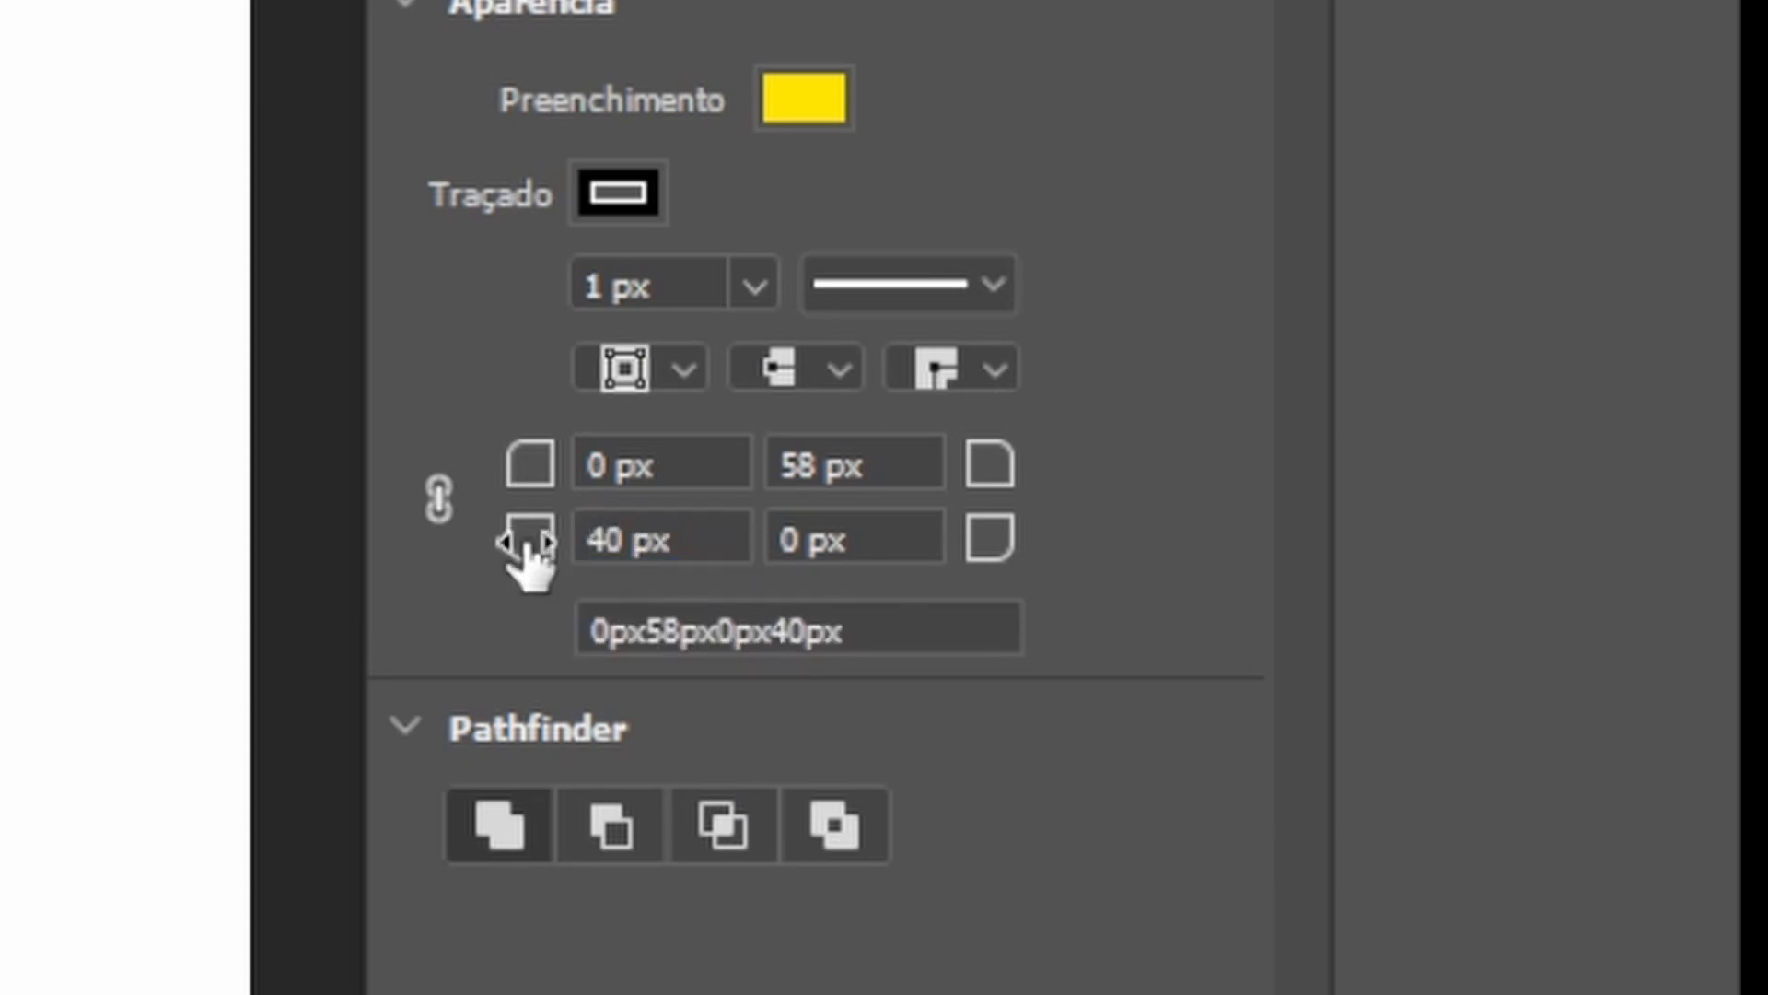
pyautogui.click(901, 470)
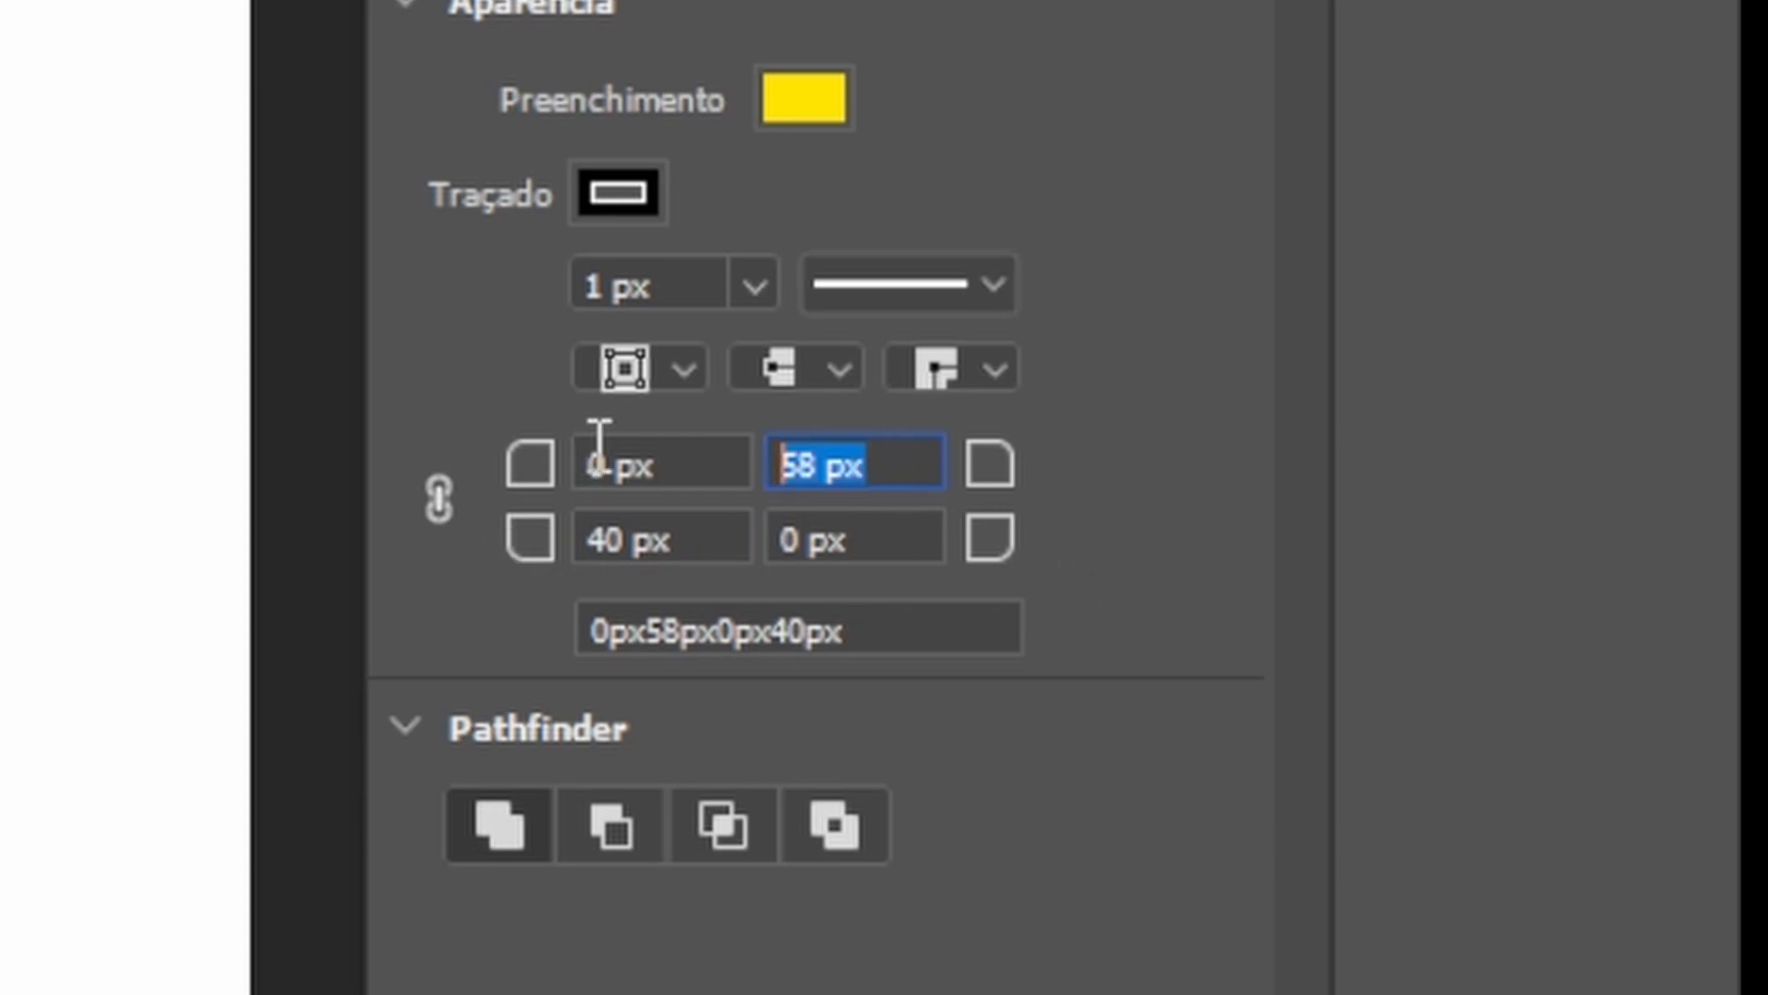
pyautogui.write('40')
pyautogui.press('Return')
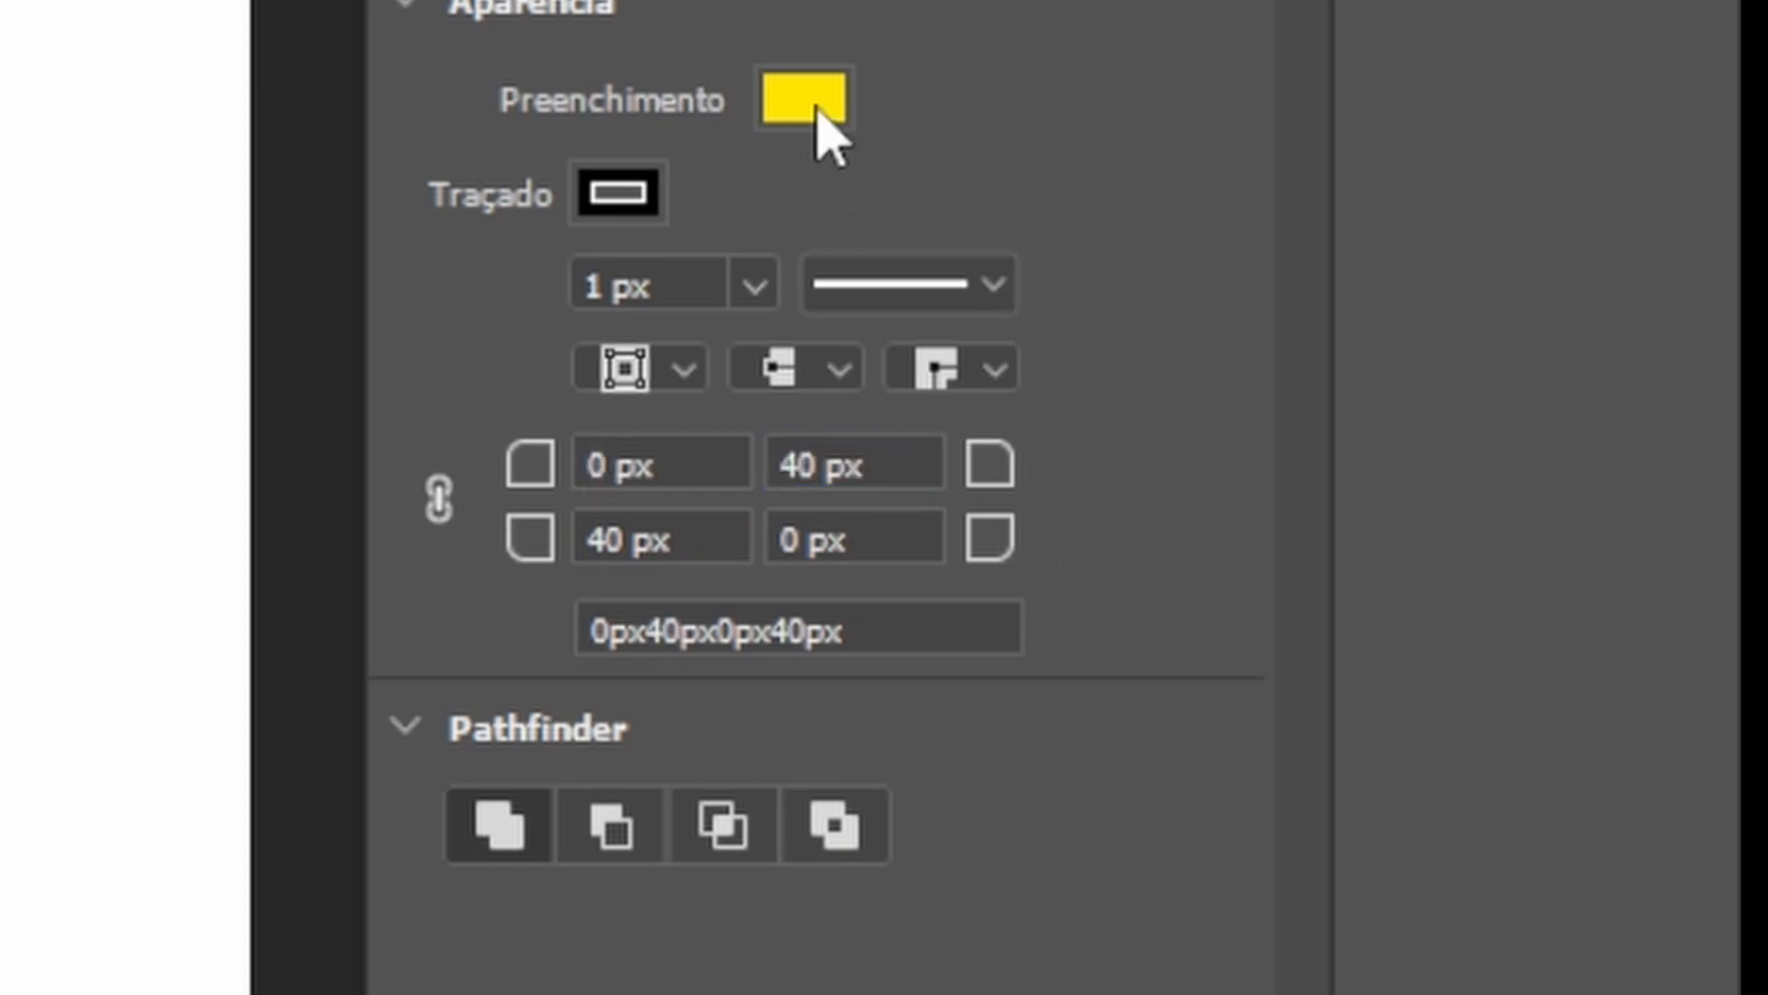
# Change the rectangle's fill to the blue recent swatch.
pyautogui.click(815, 112)
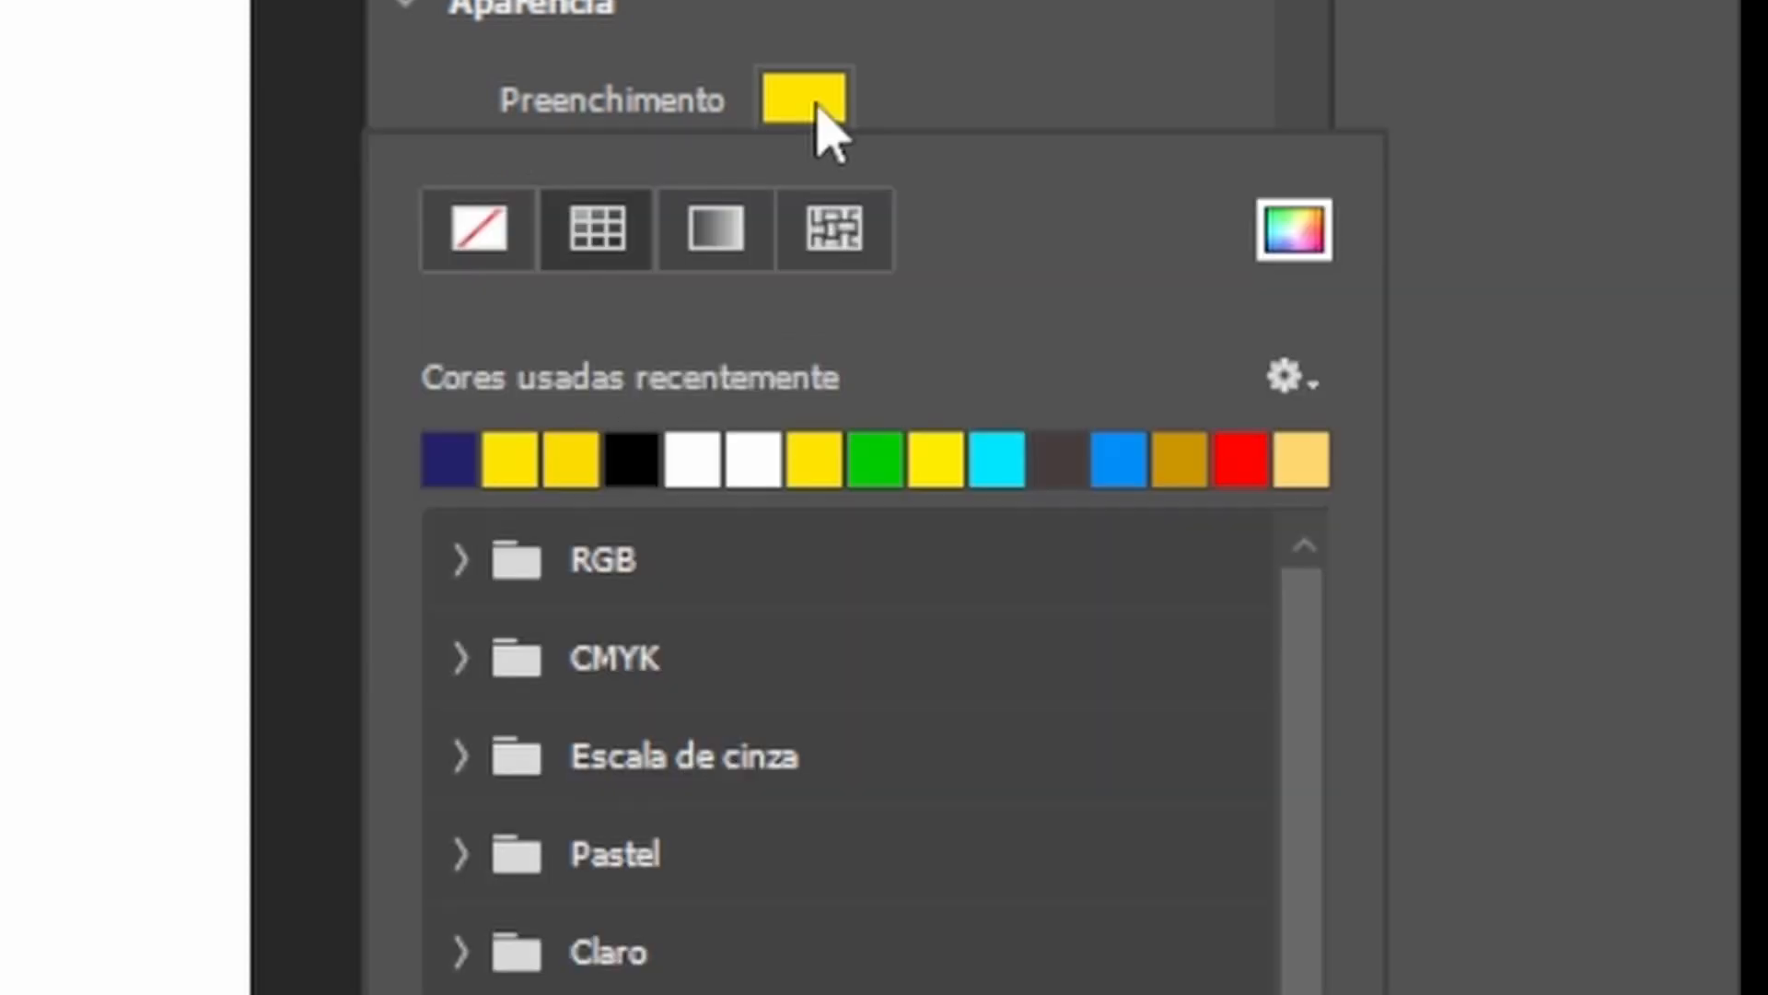
pyautogui.click(1124, 460)
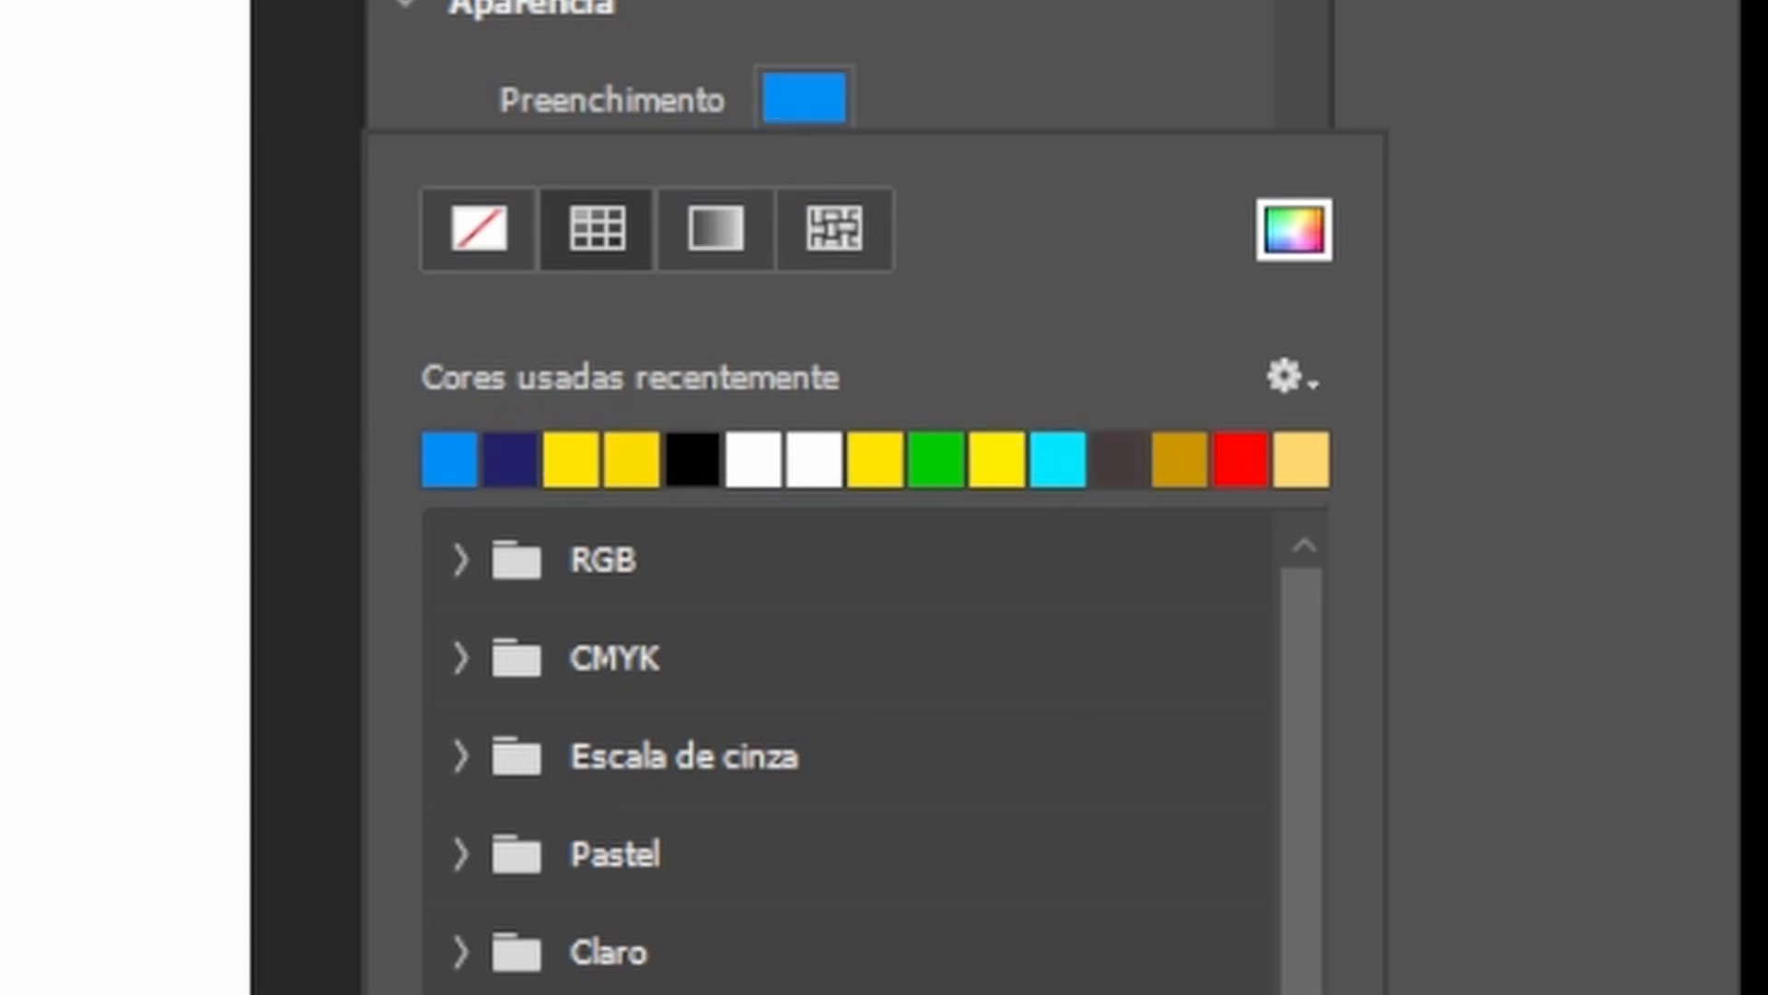
pyautogui.press('Escape')
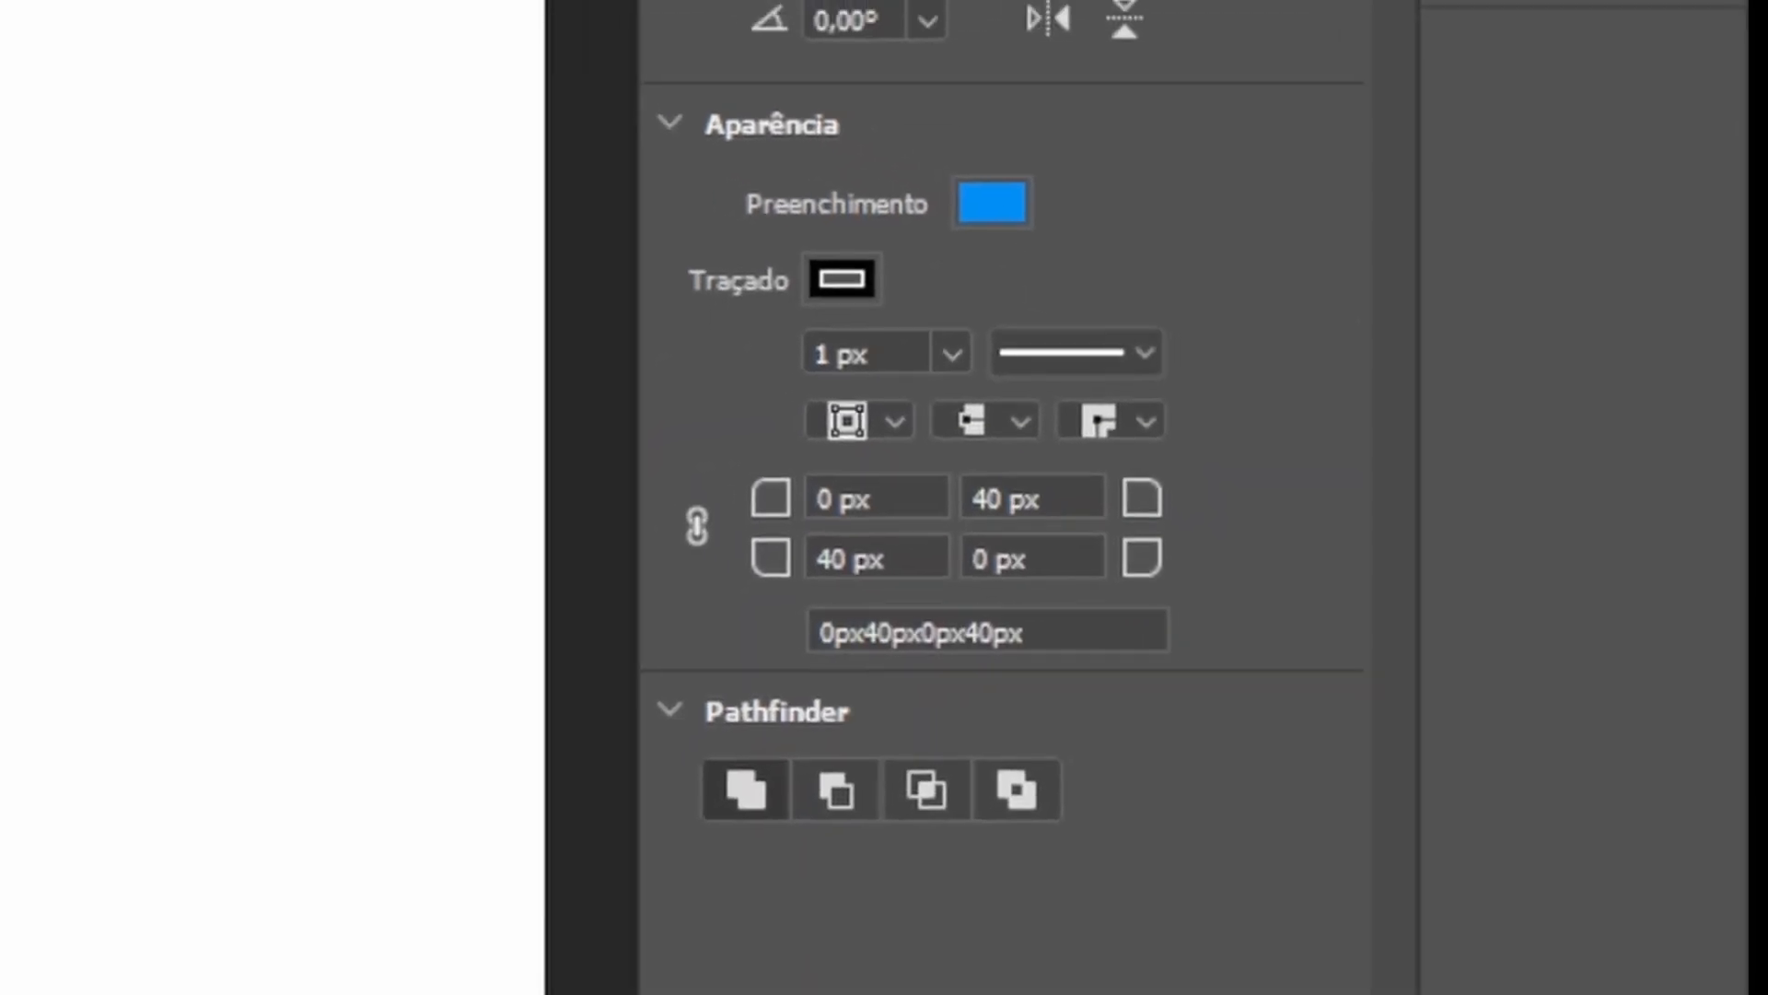
# Place a point text beside the rectangle and set its font size to 50 pt.
pyautogui.press('Delete')
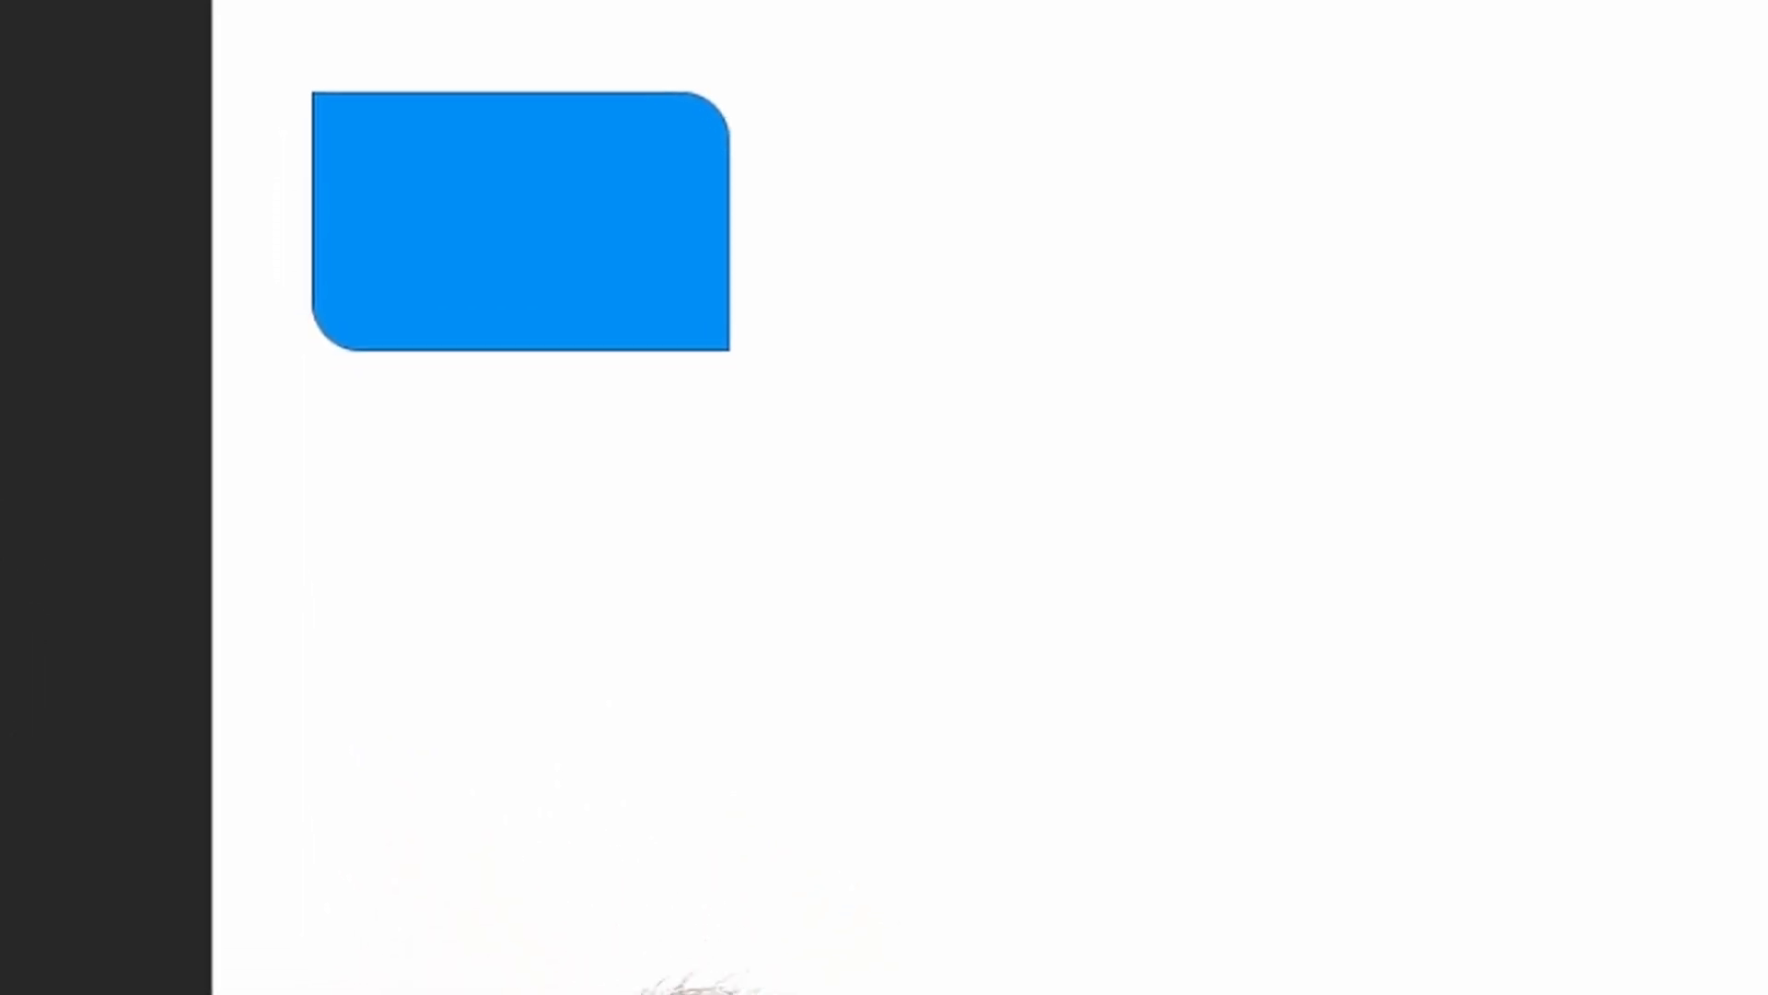
pyautogui.press('ctrl')
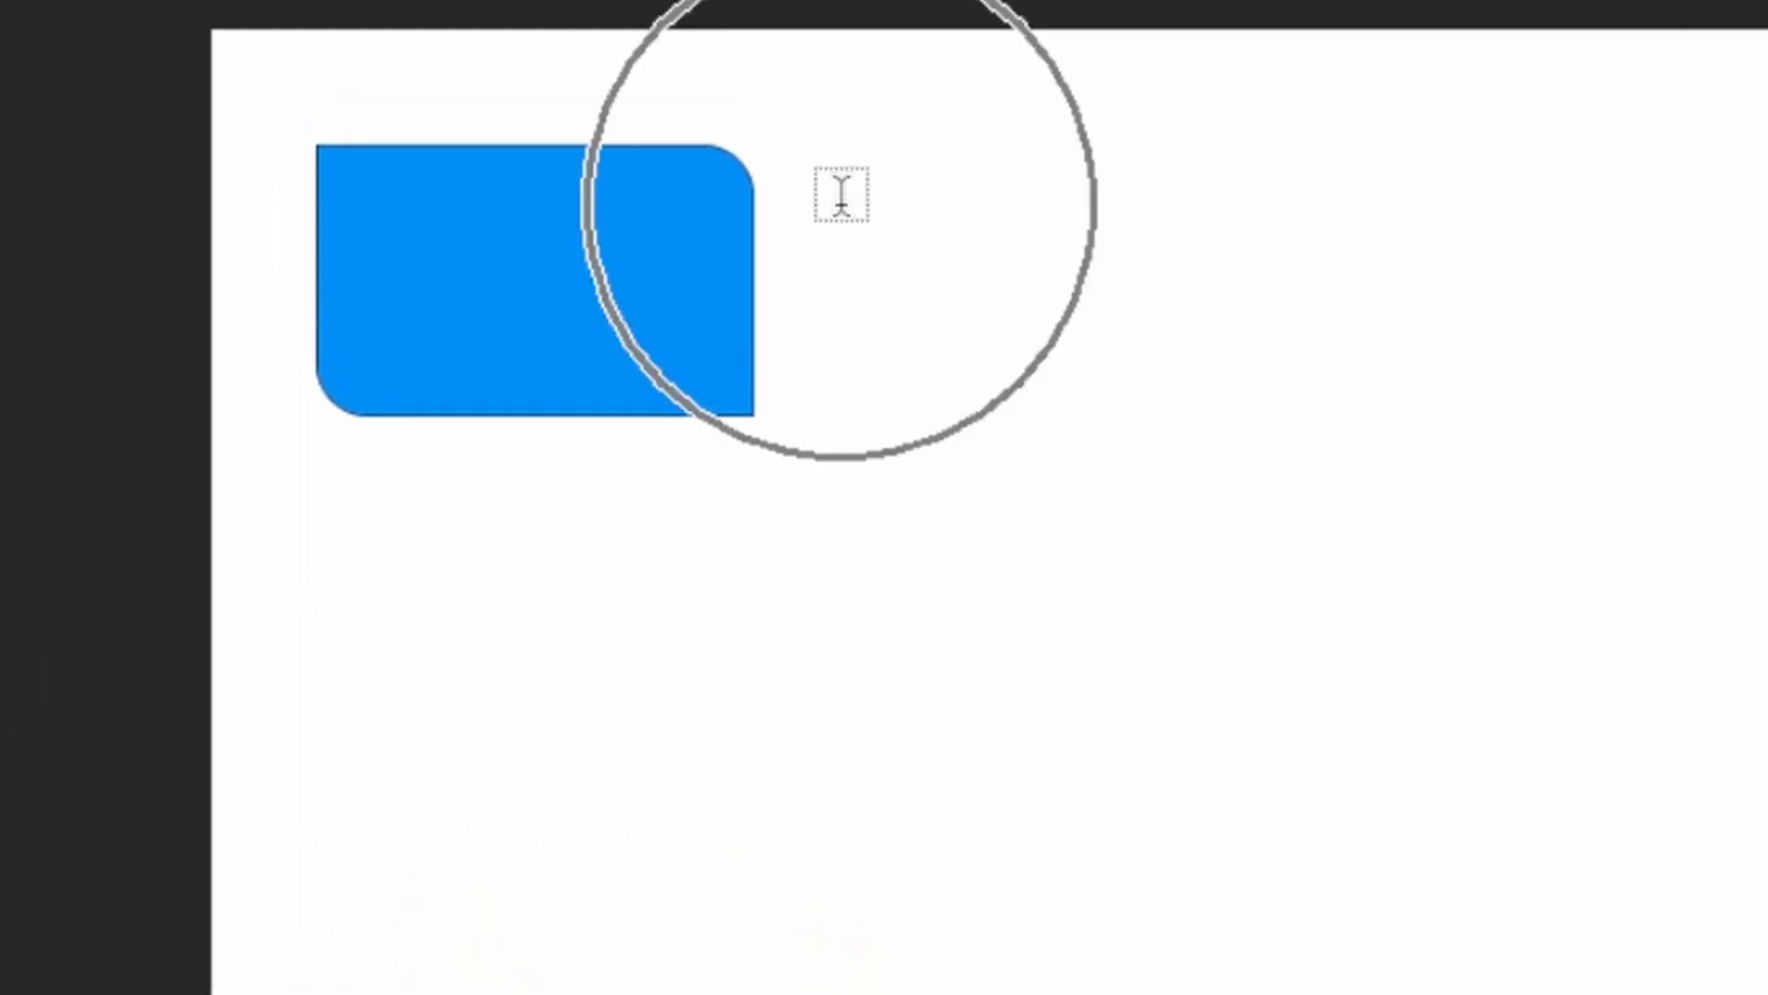
pyautogui.click(842, 153)
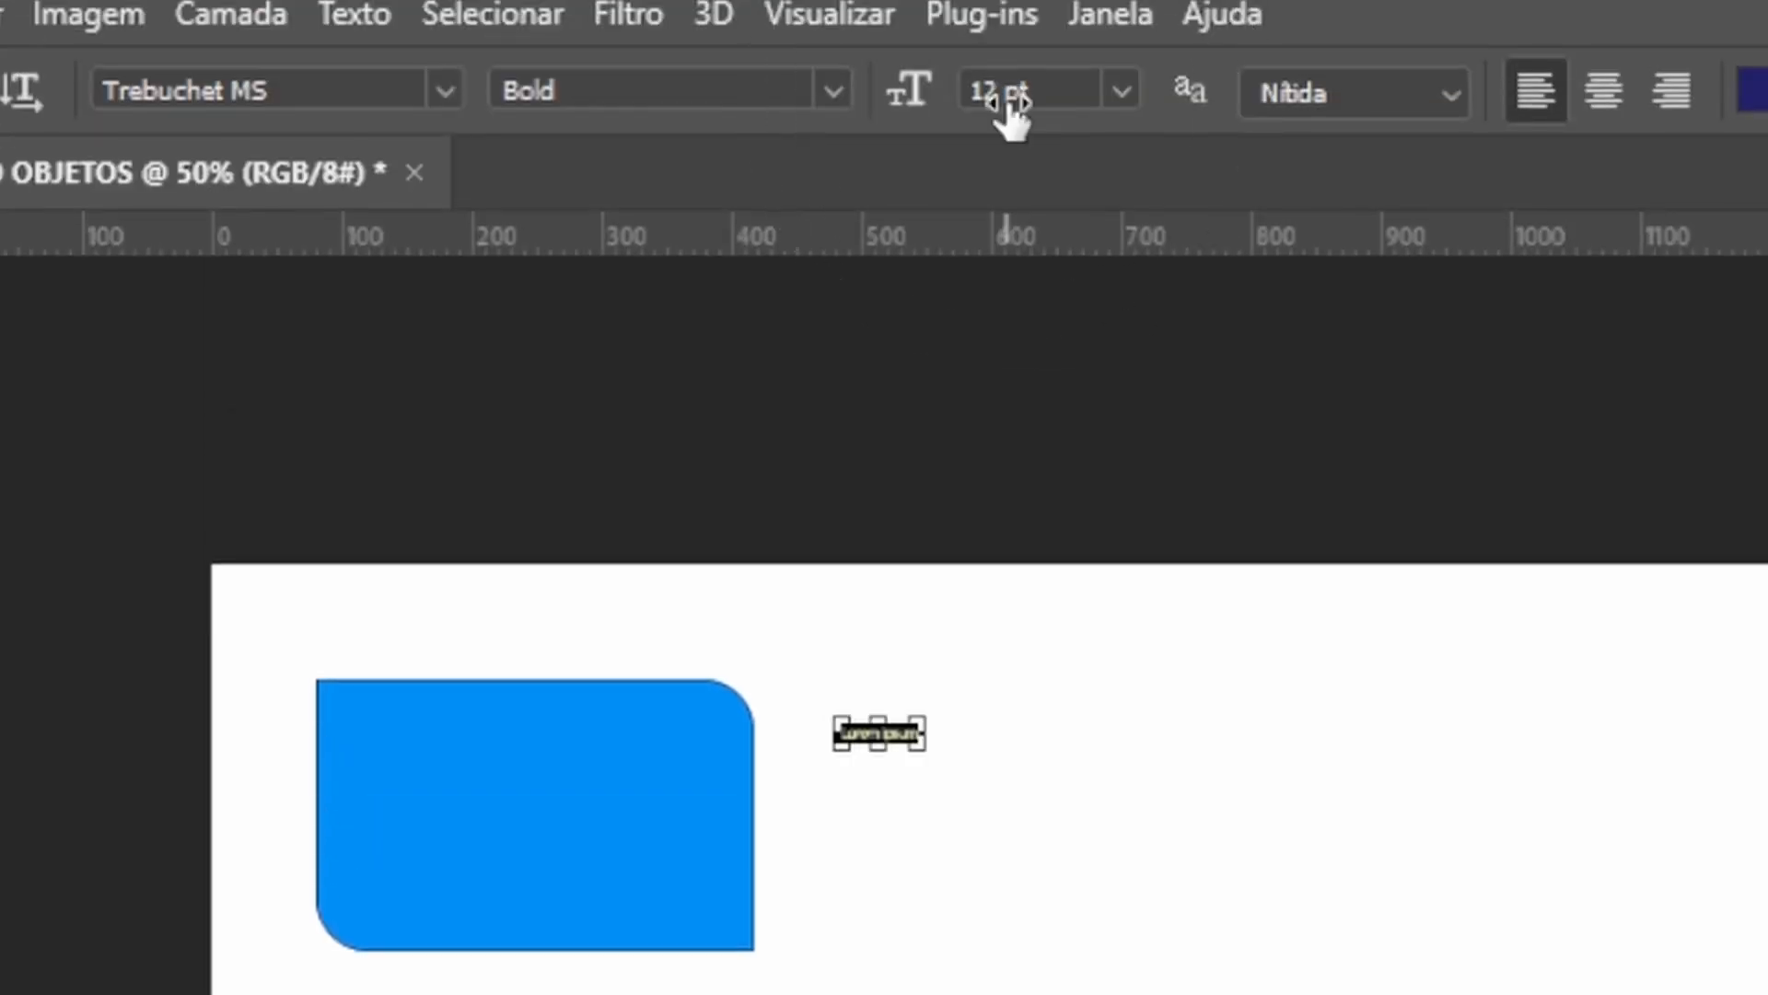
pyautogui.moveTo(1077, 87); pyautogui.dragTo(882, 92)
pyautogui.write('5')
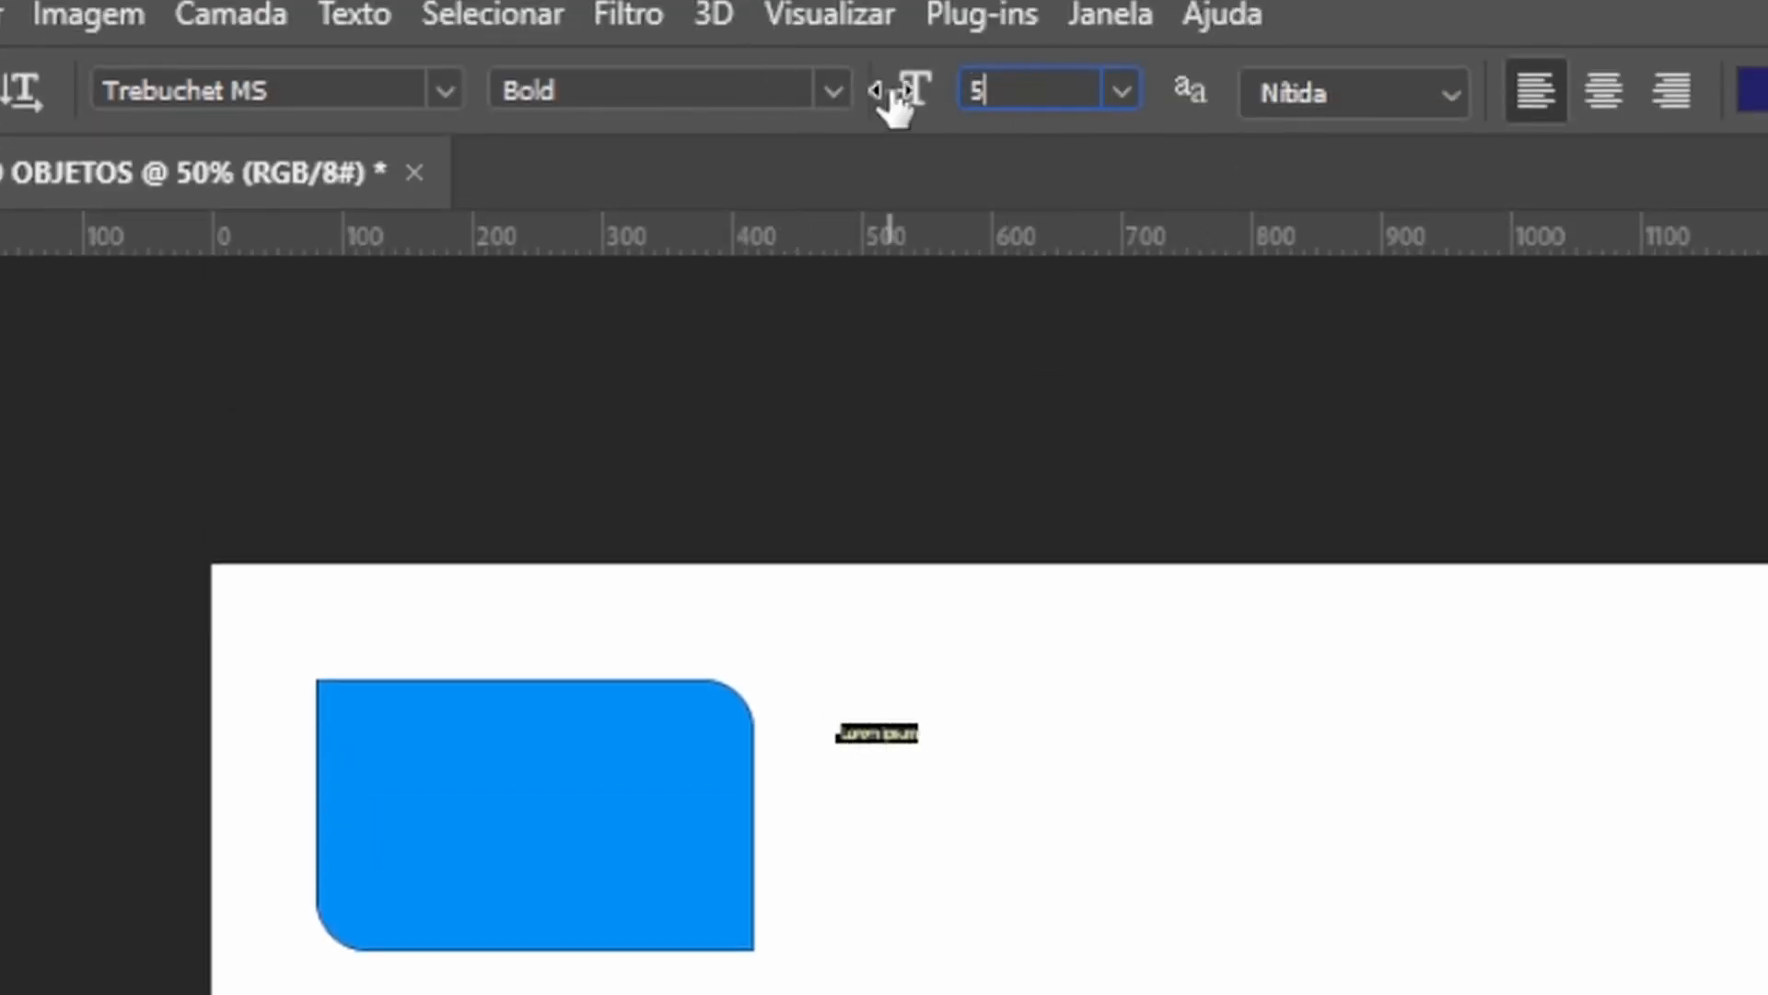
pyautogui.write('0')
pyautogui.press('Return')
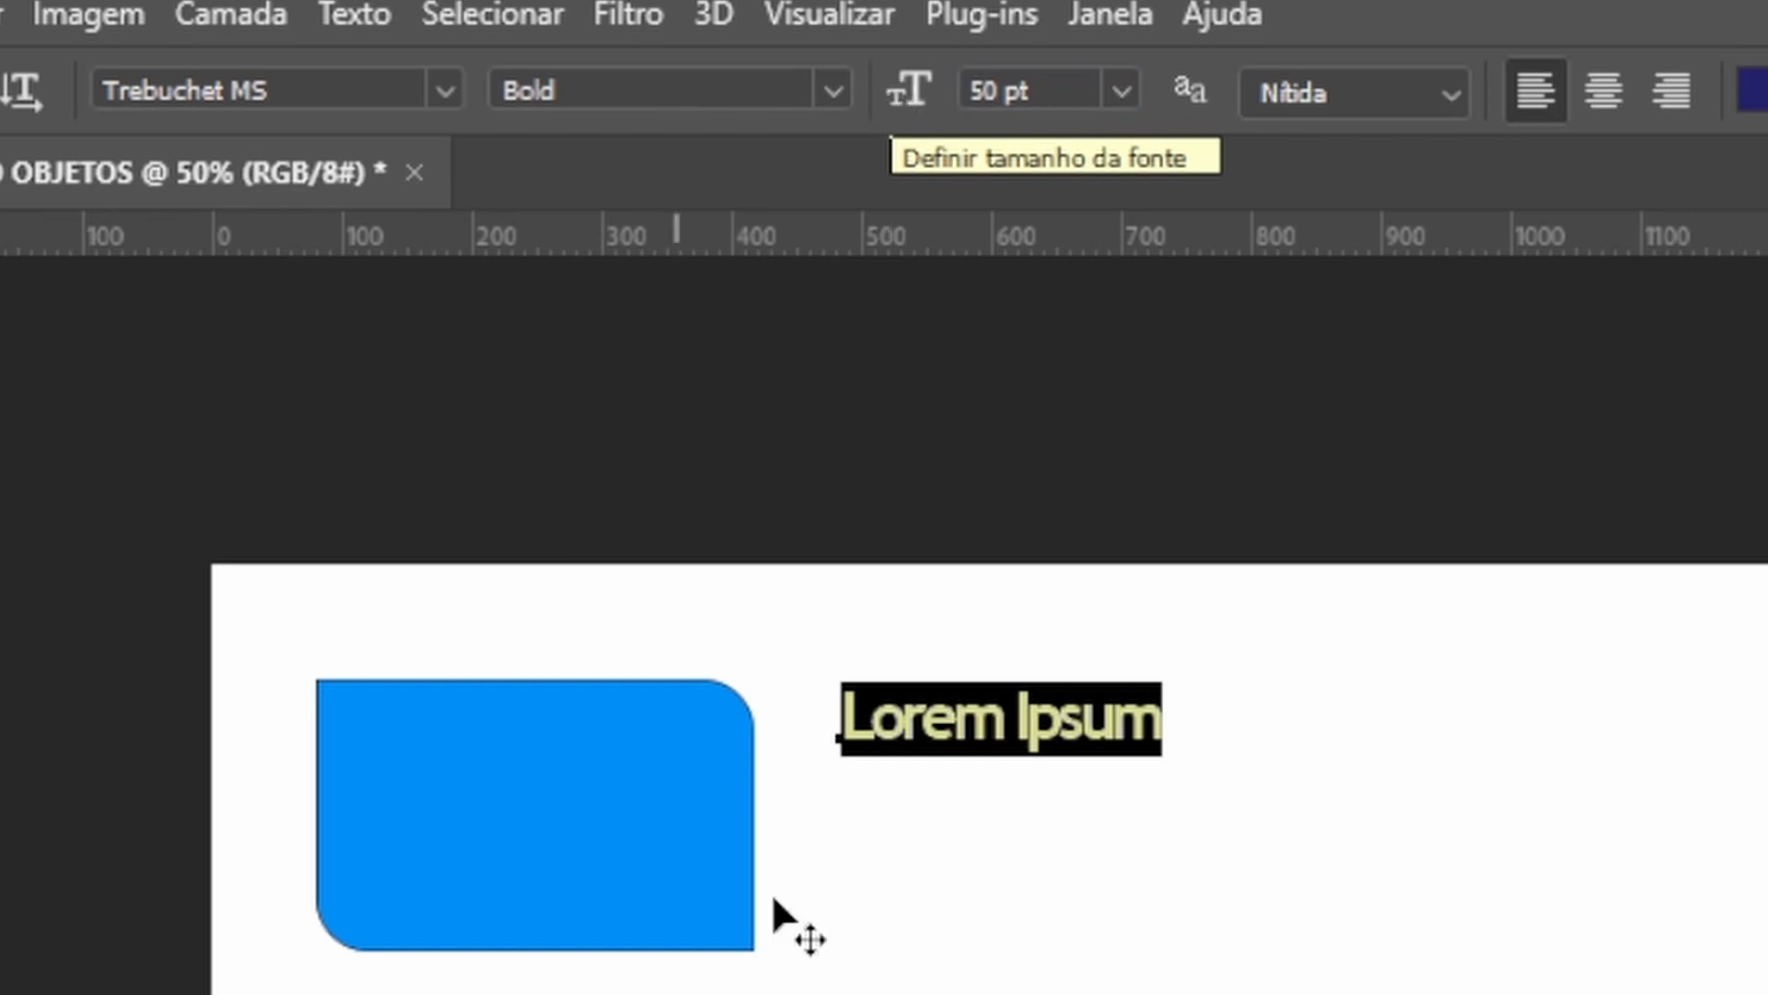
# Replace the placeholder text with "TÍTULO DE CONTEÚDO" and commit it.
pyautogui.click(1043, 732)
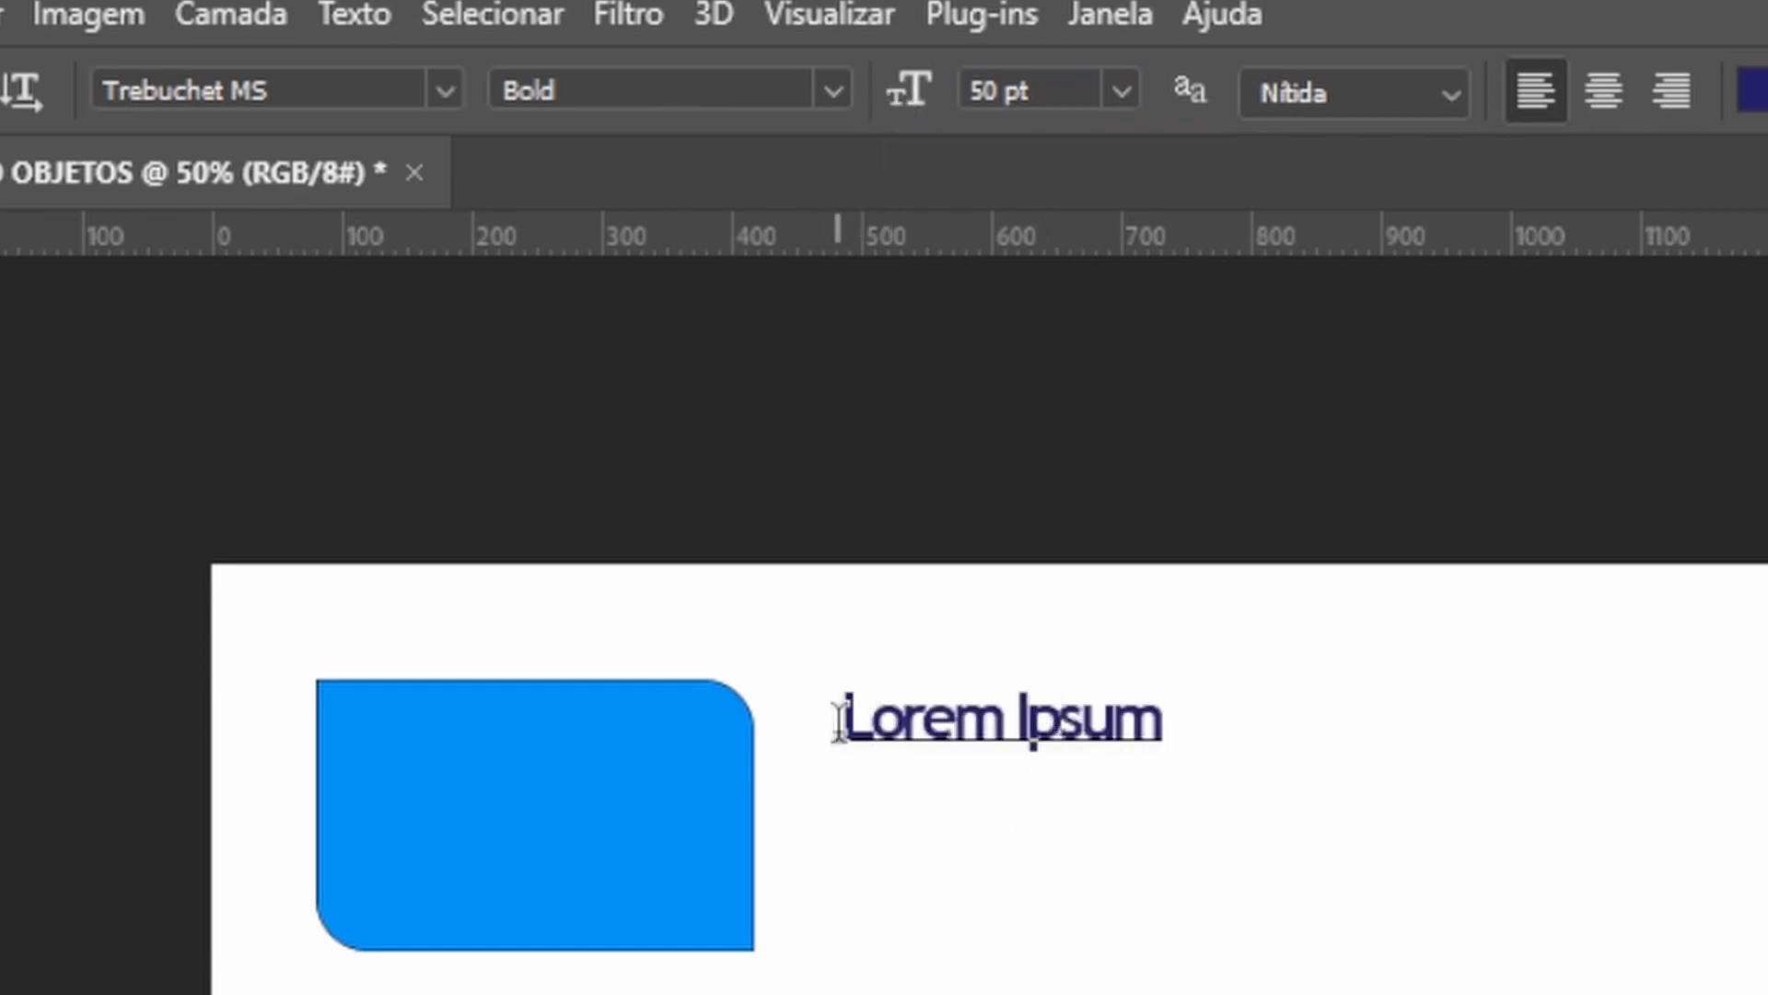
pyautogui.moveTo(838, 723); pyautogui.dragTo(1353, 723)
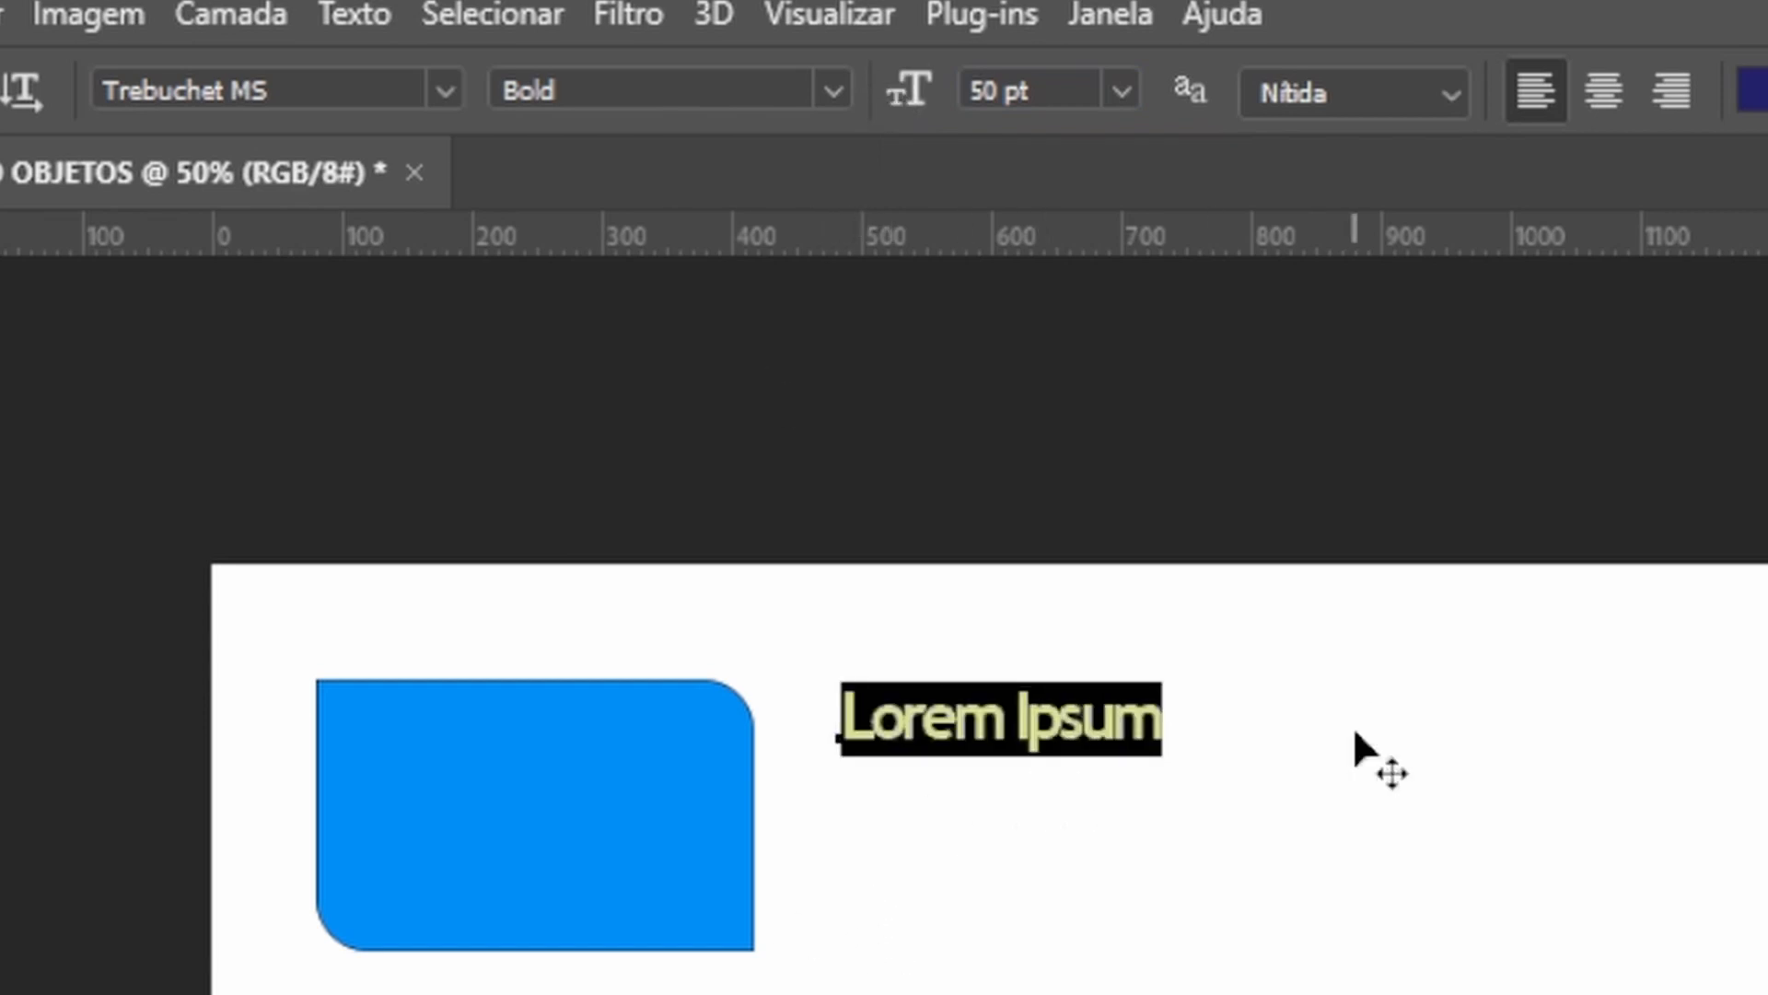
pyautogui.write('TÍ')
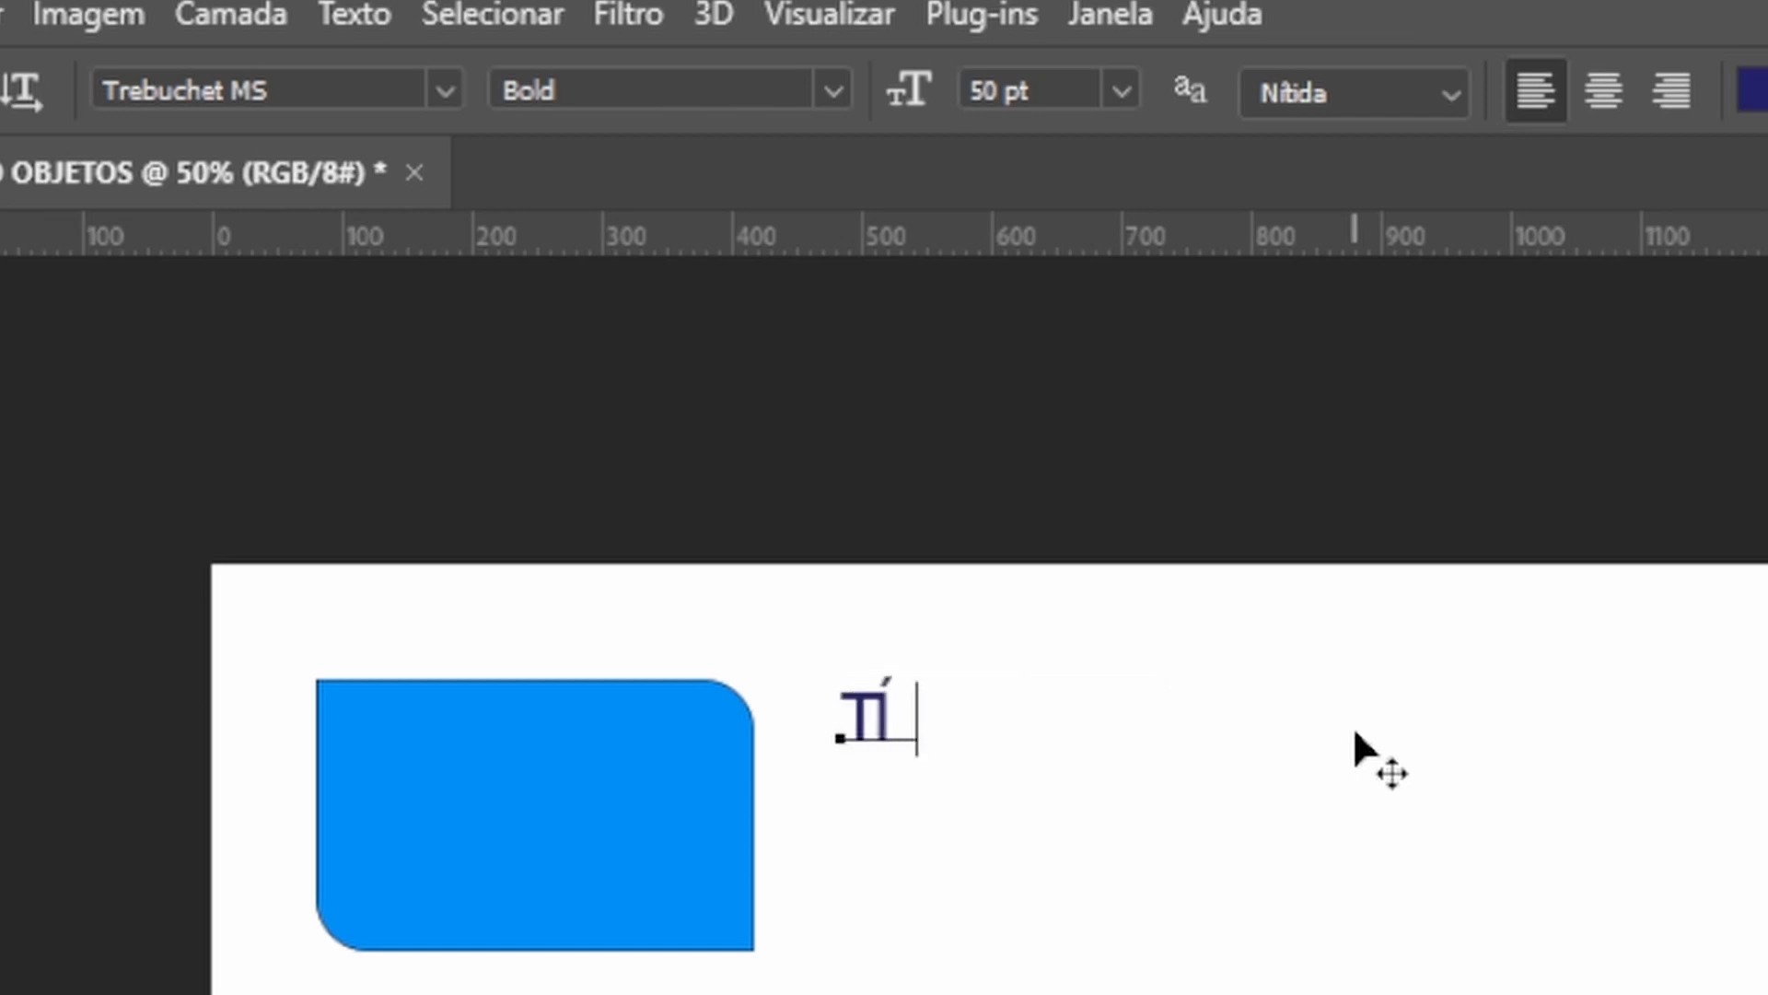
pyautogui.write('TULO DE CON')
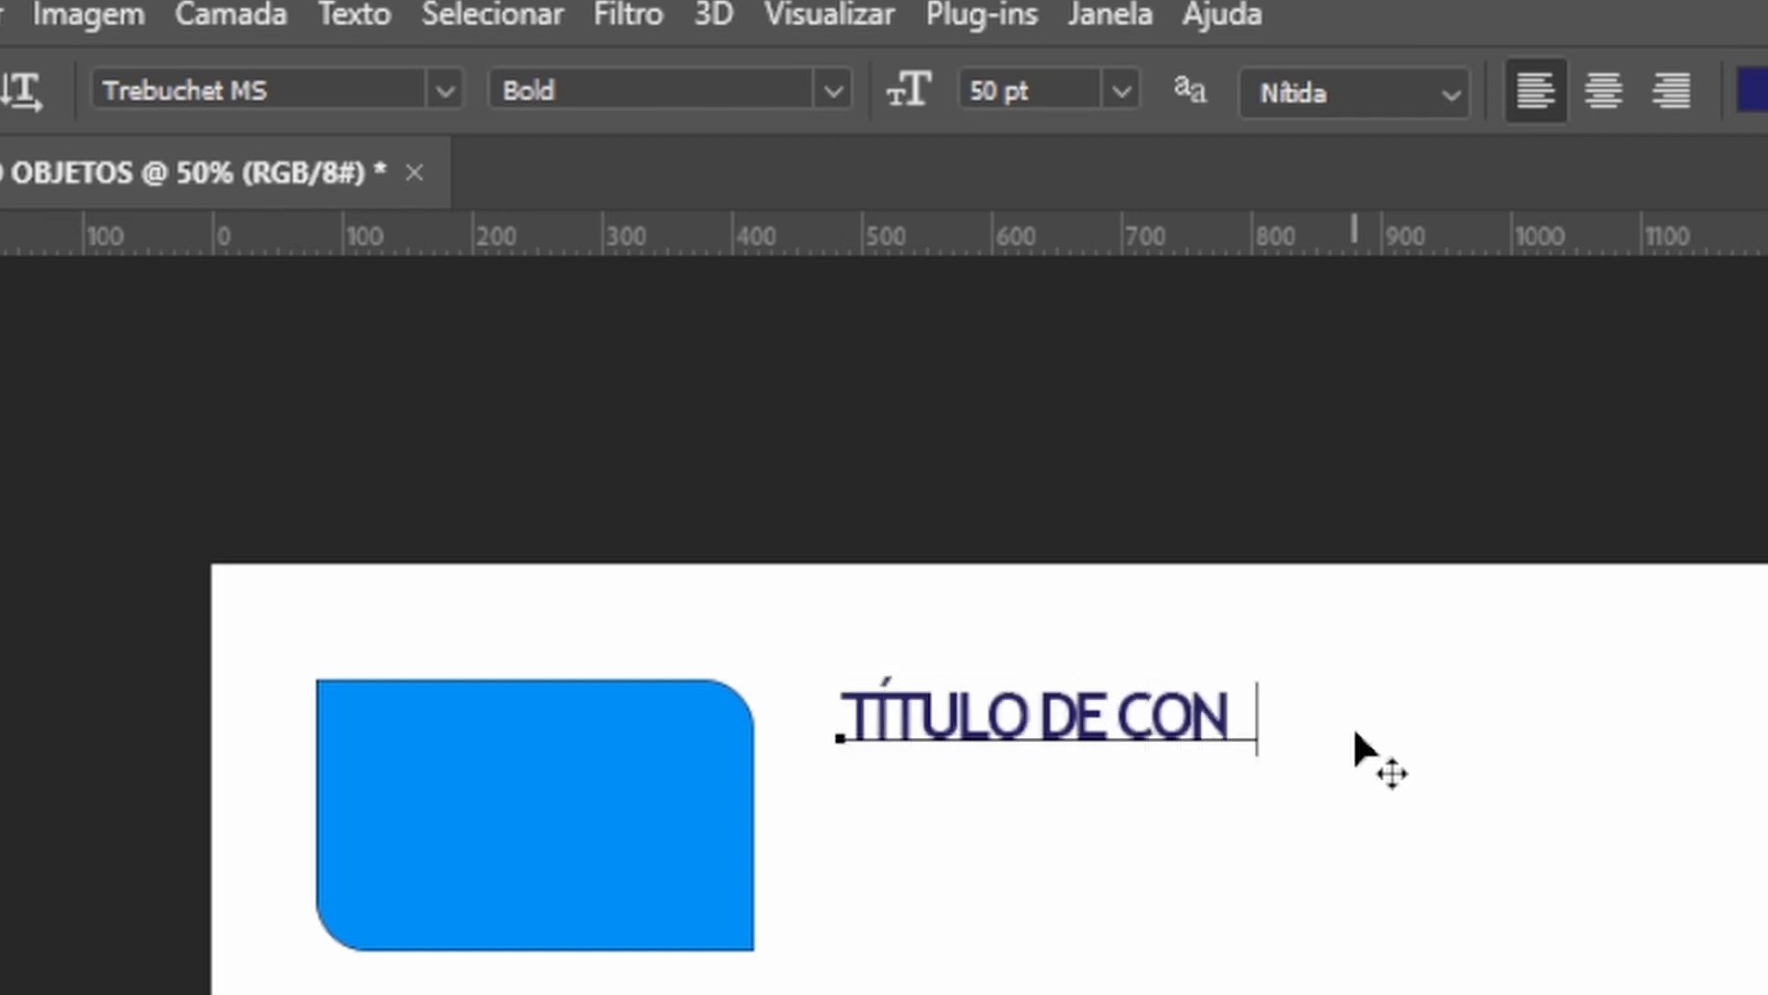
pyautogui.write('TEÚDO')
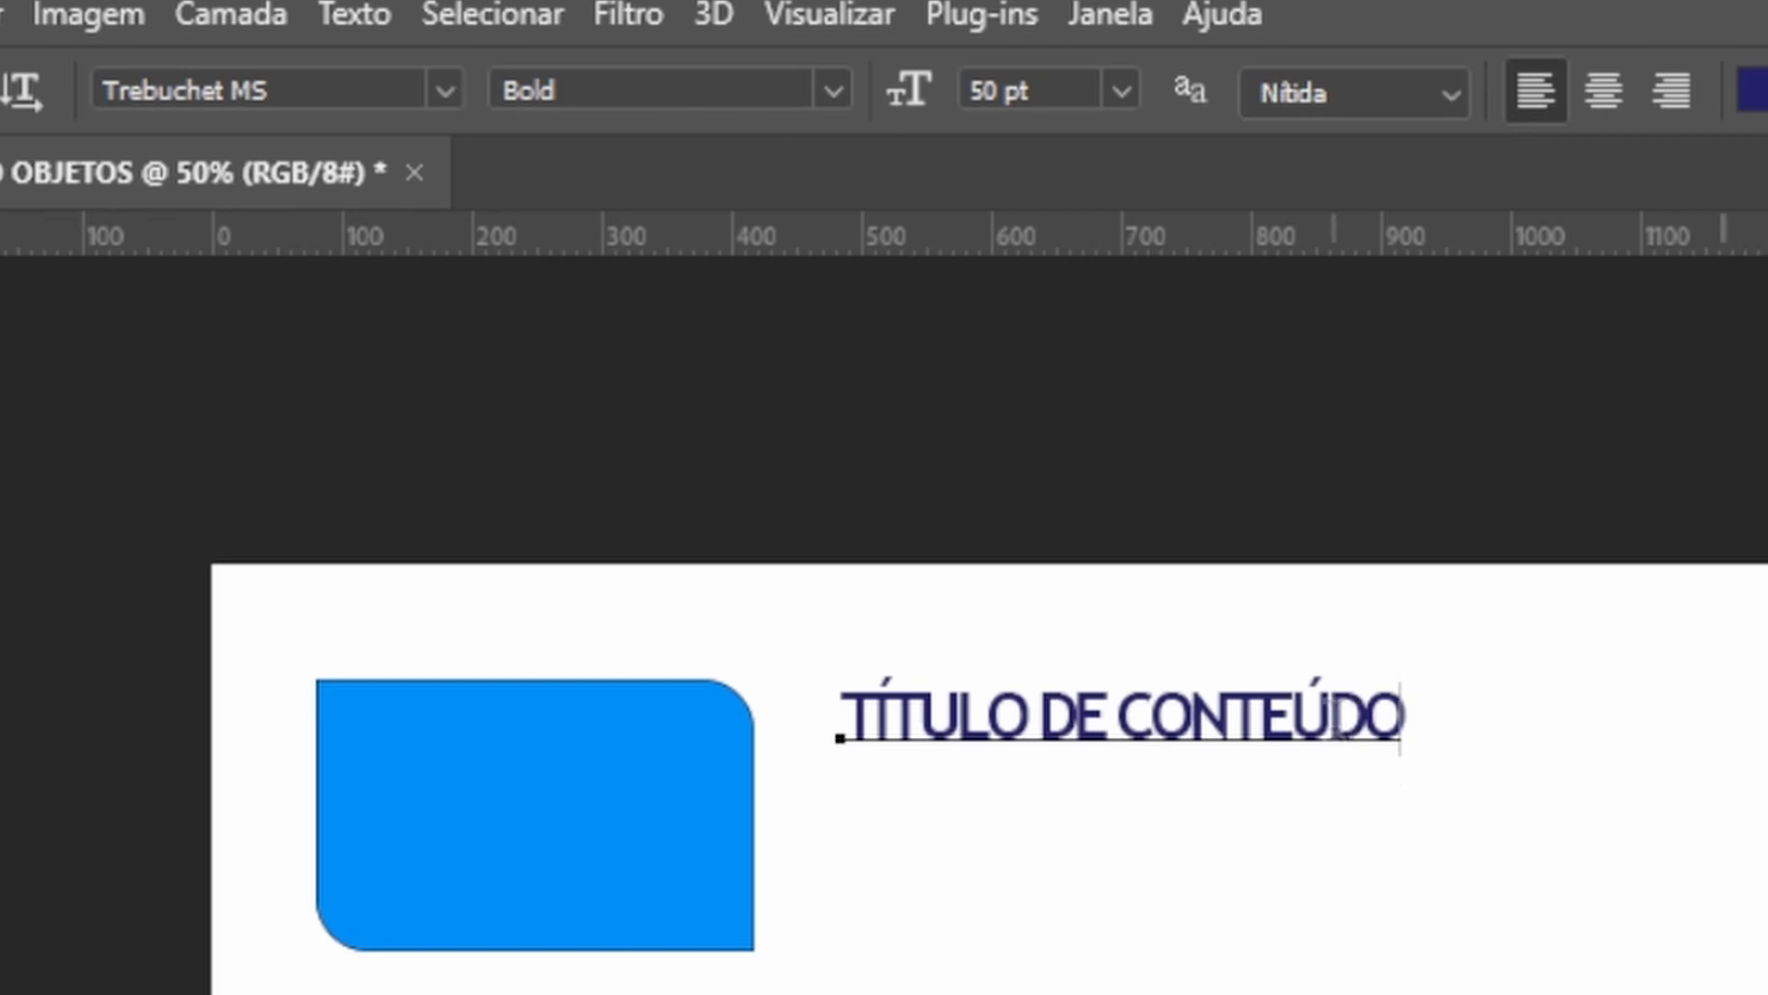
pyautogui.hotkey('ctrl', 'Return')
# Scale the title text down proportionally to about 90%.
pyautogui.press('v')
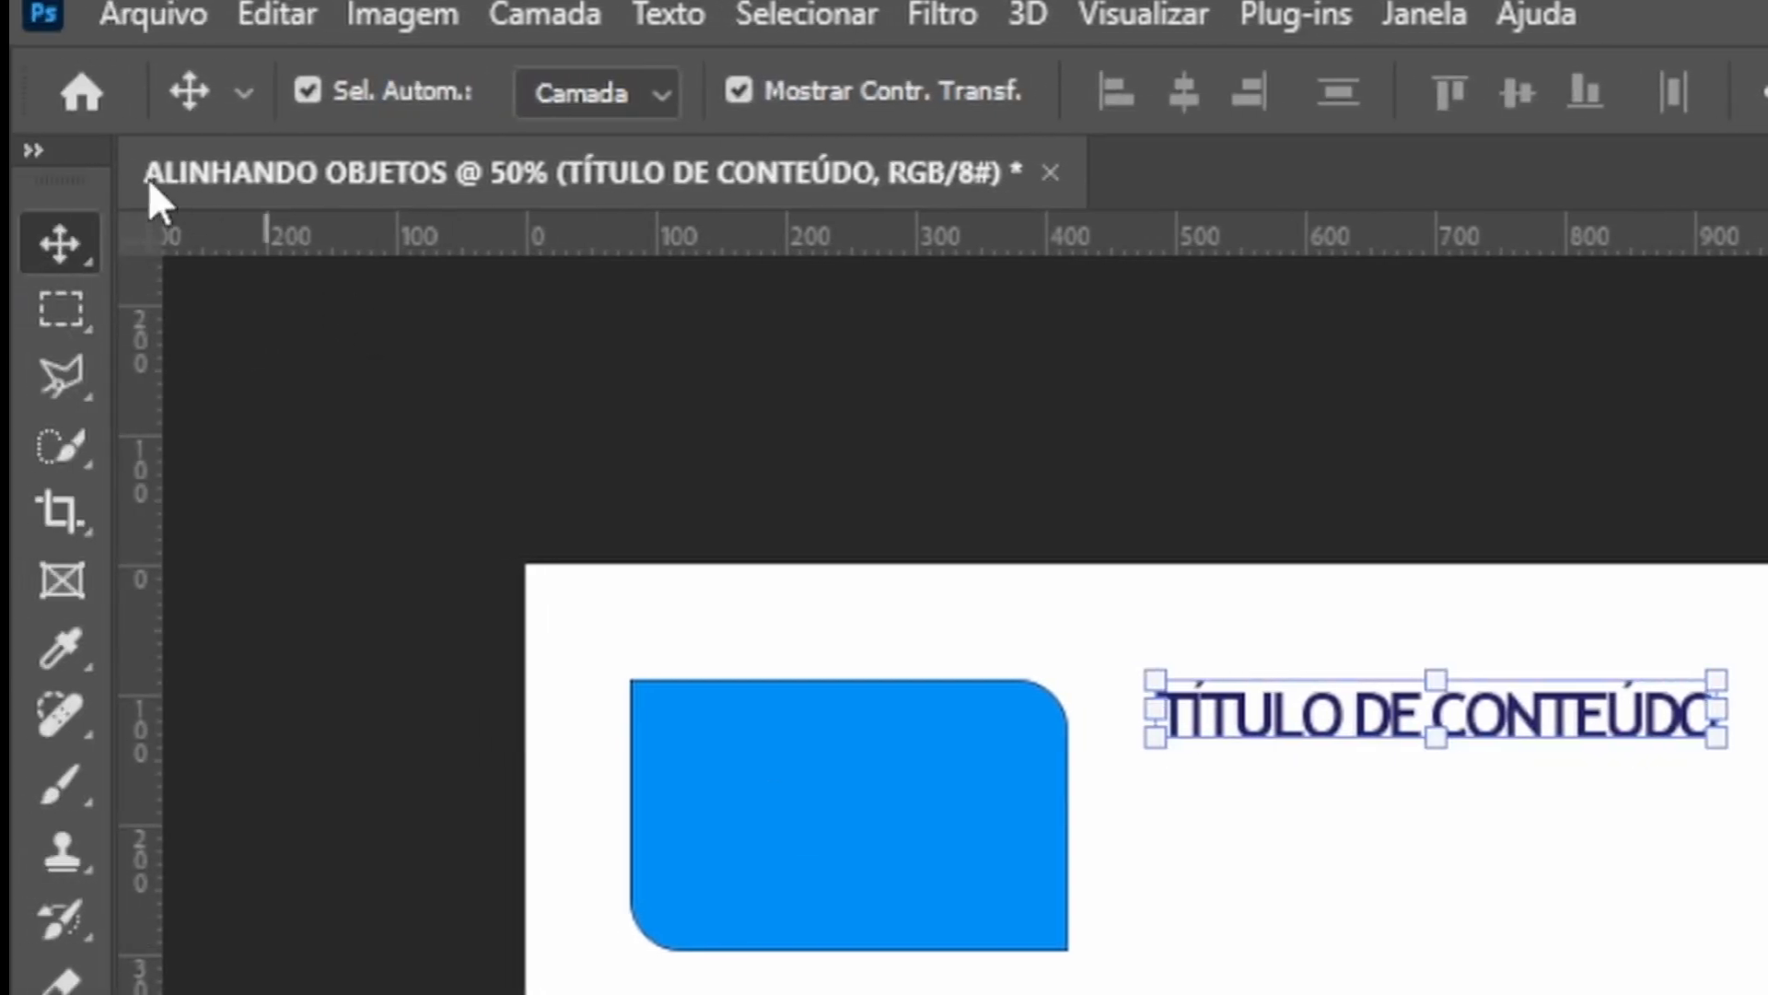
pyautogui.press('ctrl')
pyautogui.press('ctrl')
pyautogui.press('ctrl')
pyautogui.press('ctrl')
pyautogui.press('ctrl')
pyautogui.moveTo(1719, 741); pyautogui.dragTo(1654, 822)
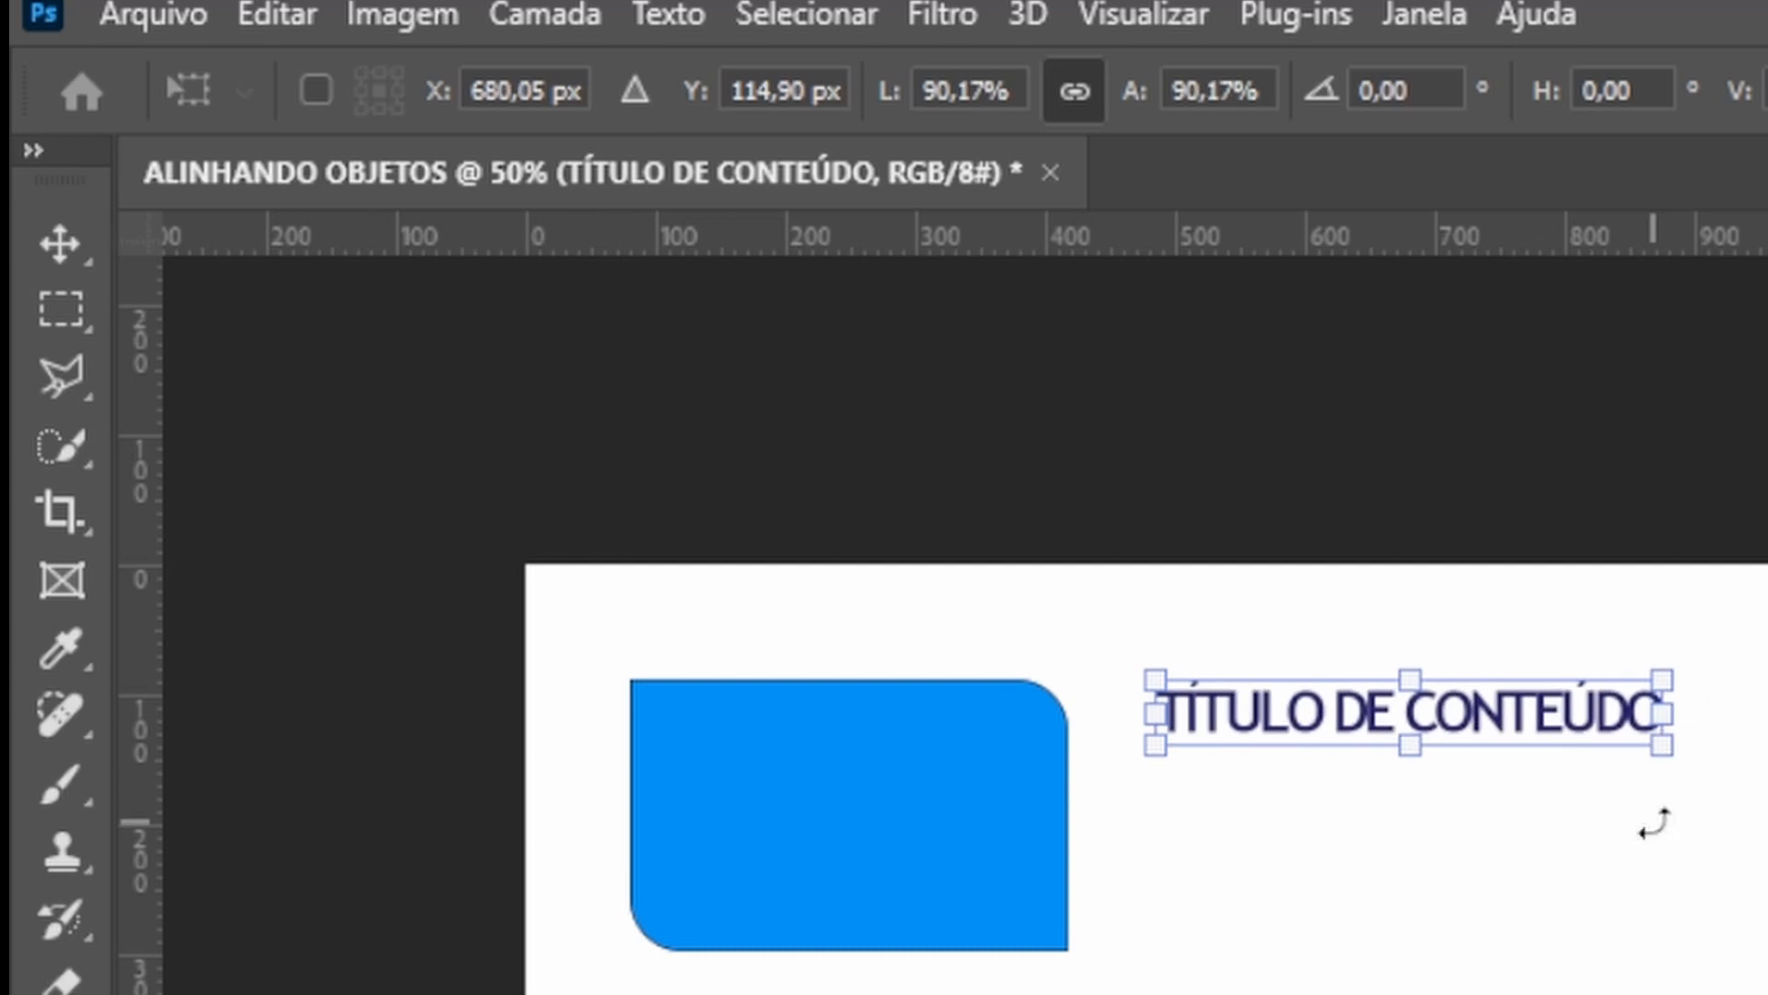
pyautogui.press('Return')
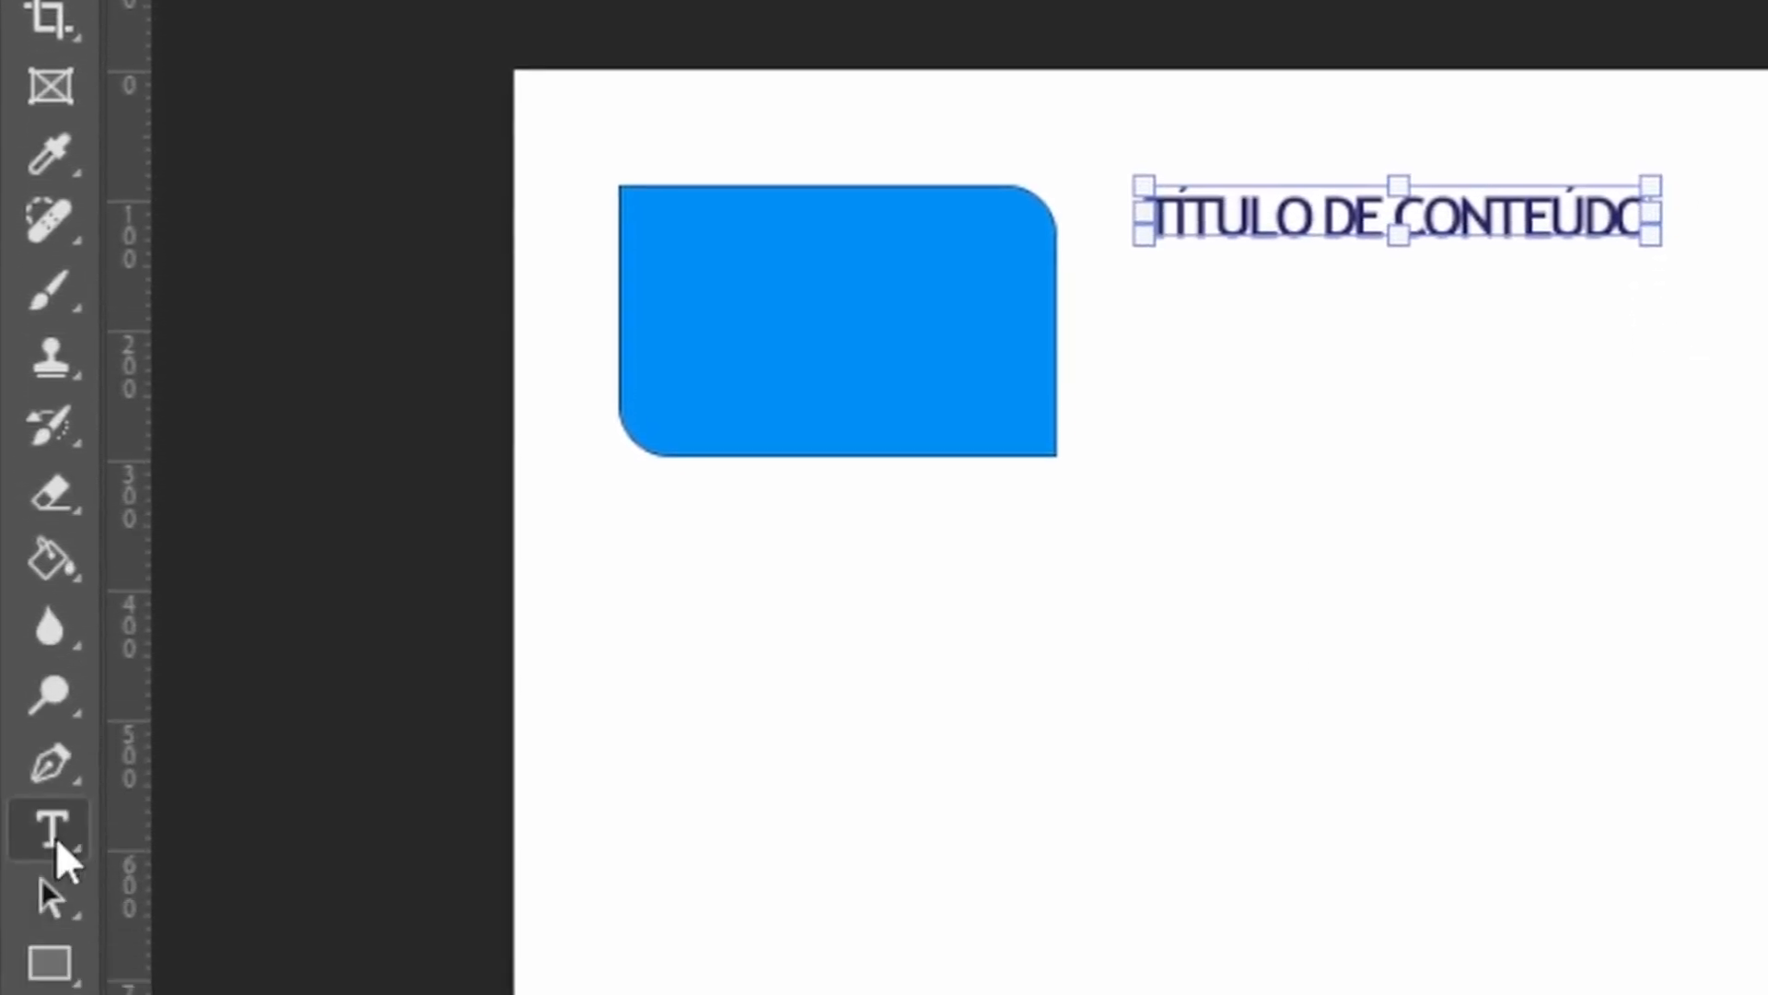
# Draw a paragraph text box below the title and reduce its font size to 35 pt.
pyautogui.click(48, 754)
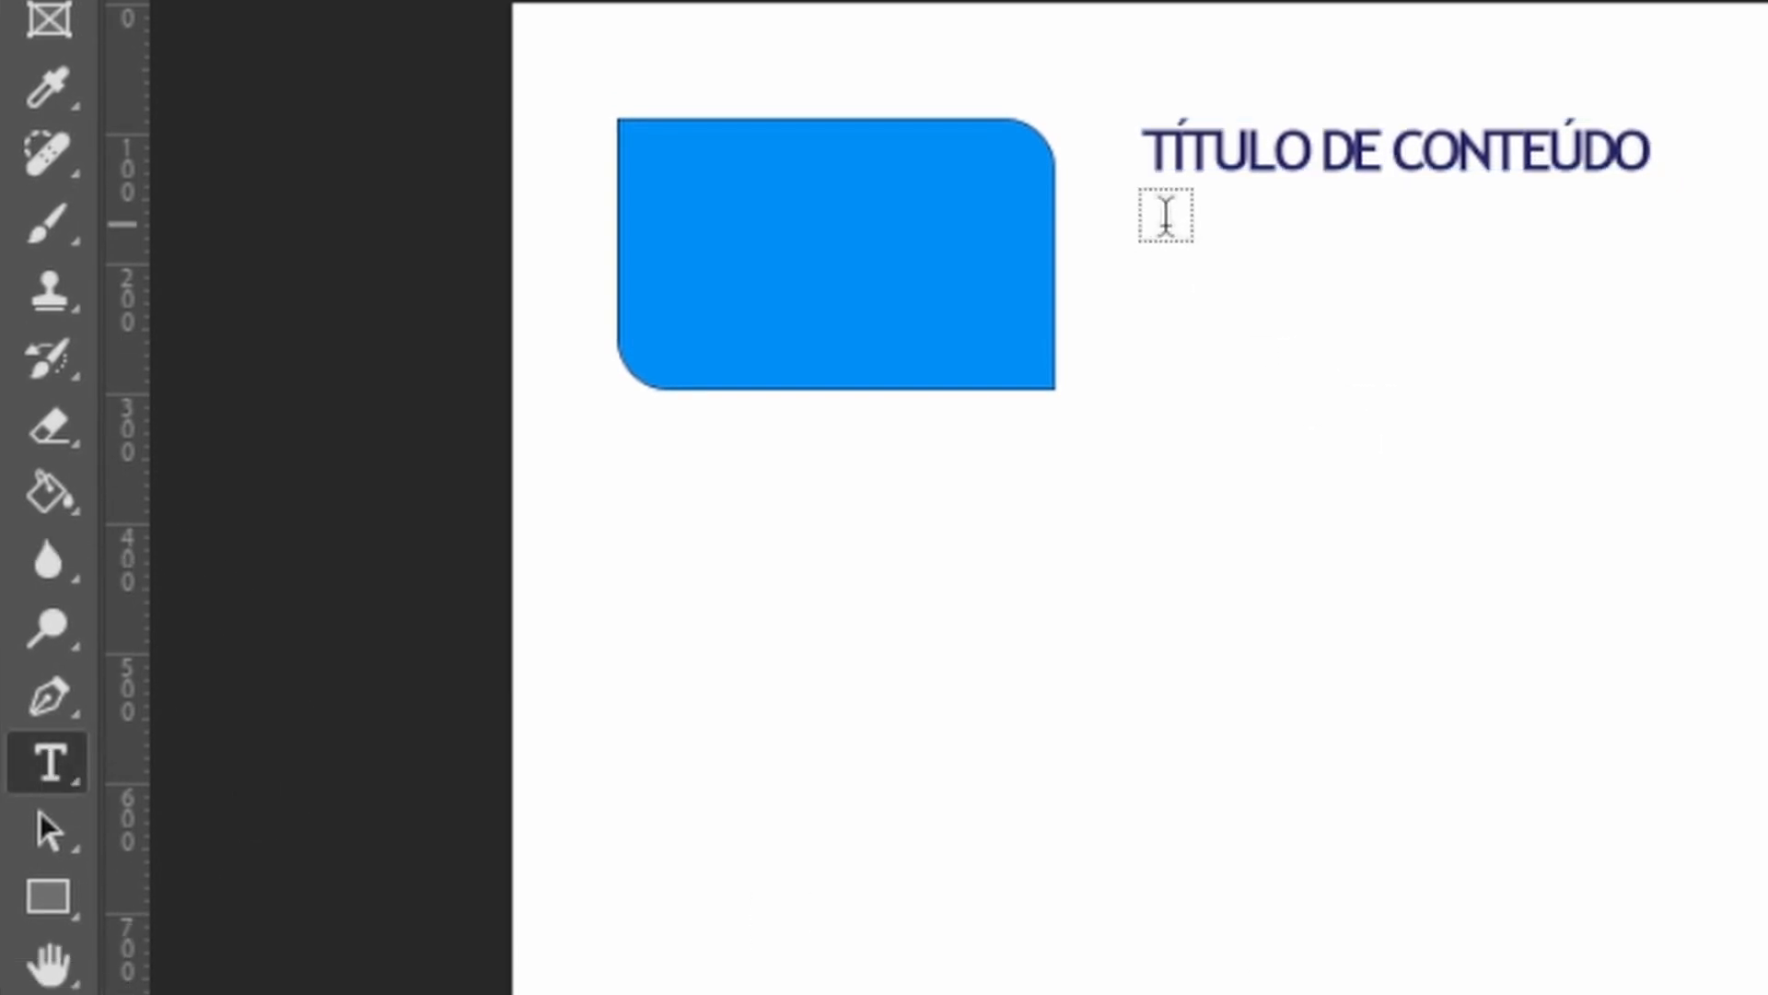
pyautogui.moveTo(1142, 225); pyautogui.dragTo(1724, 427)
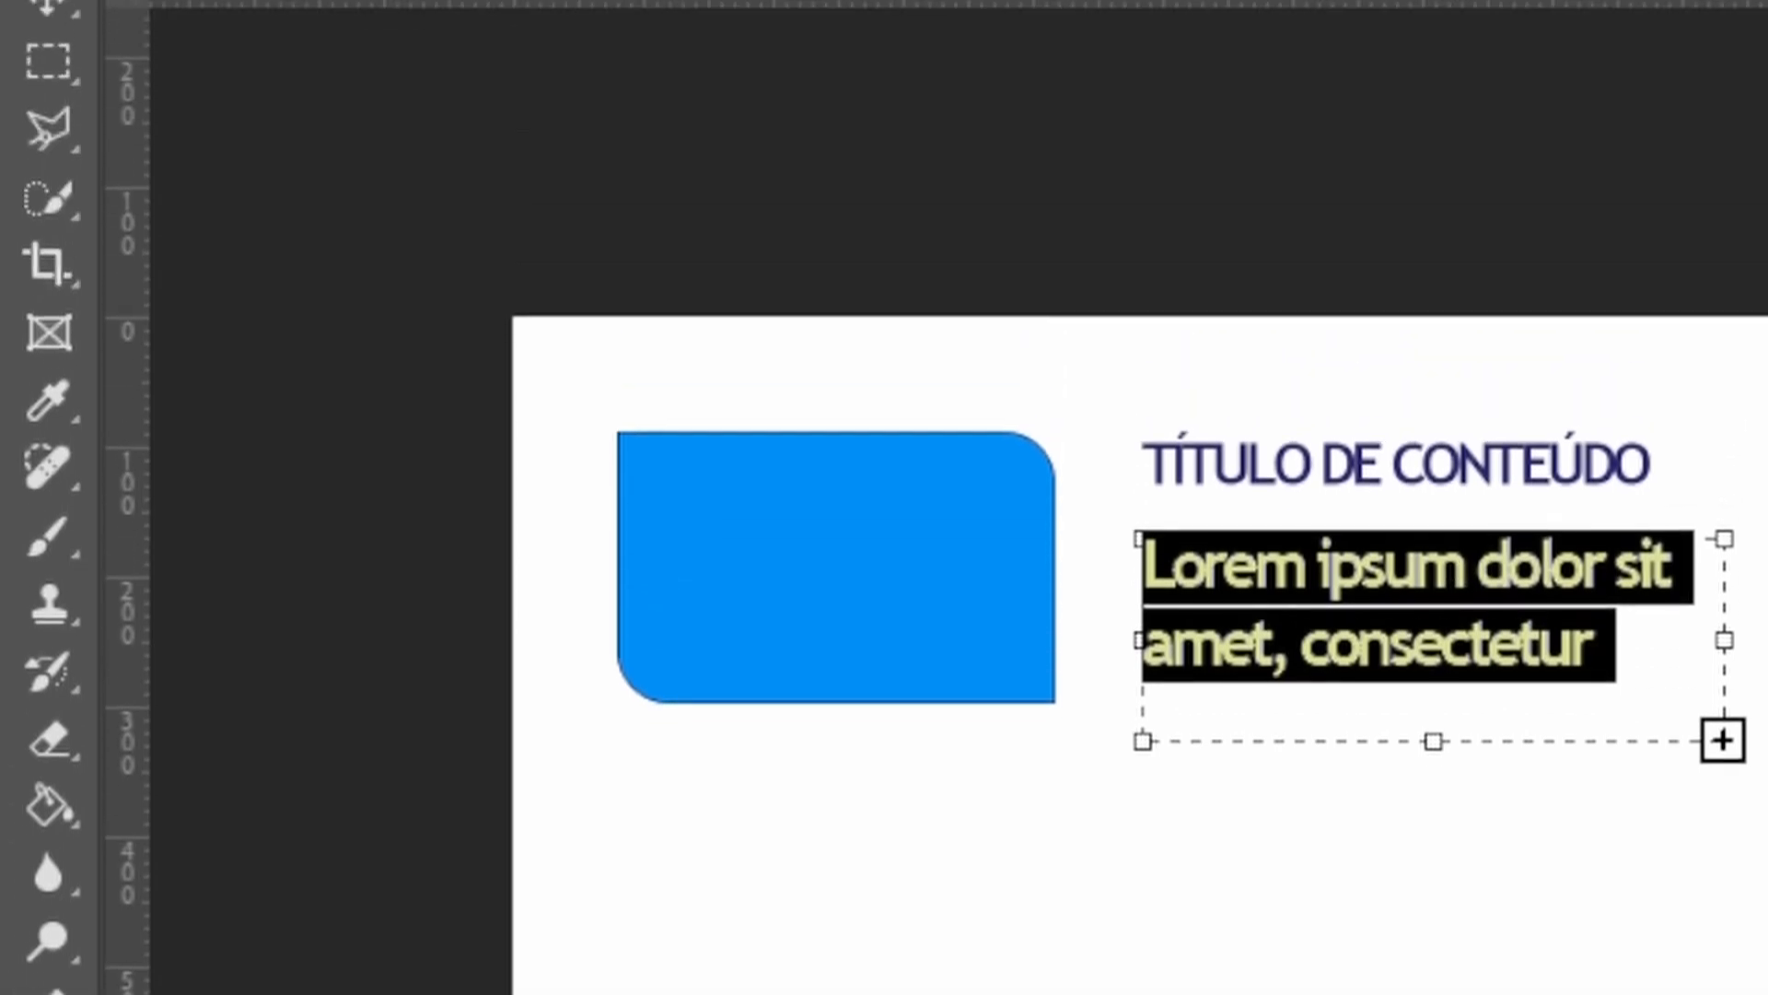
pyautogui.scroll(-1, 1376, 78)
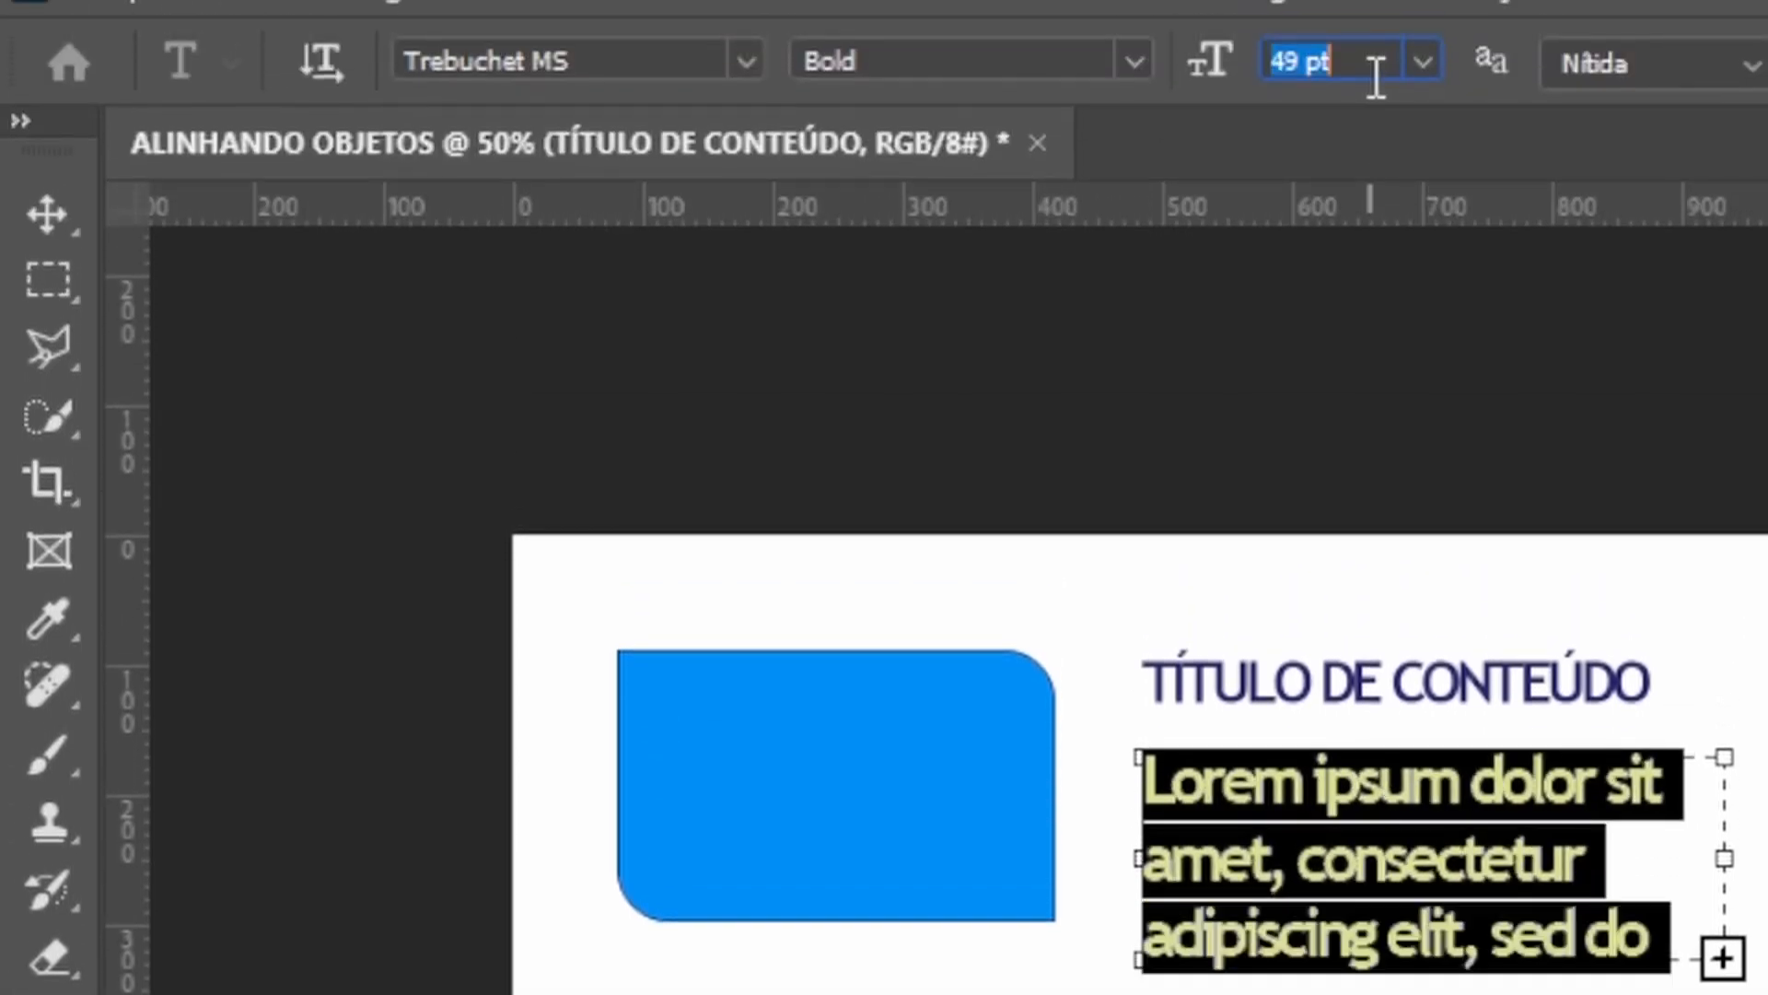
pyautogui.scroll(-3, 1376, 78)
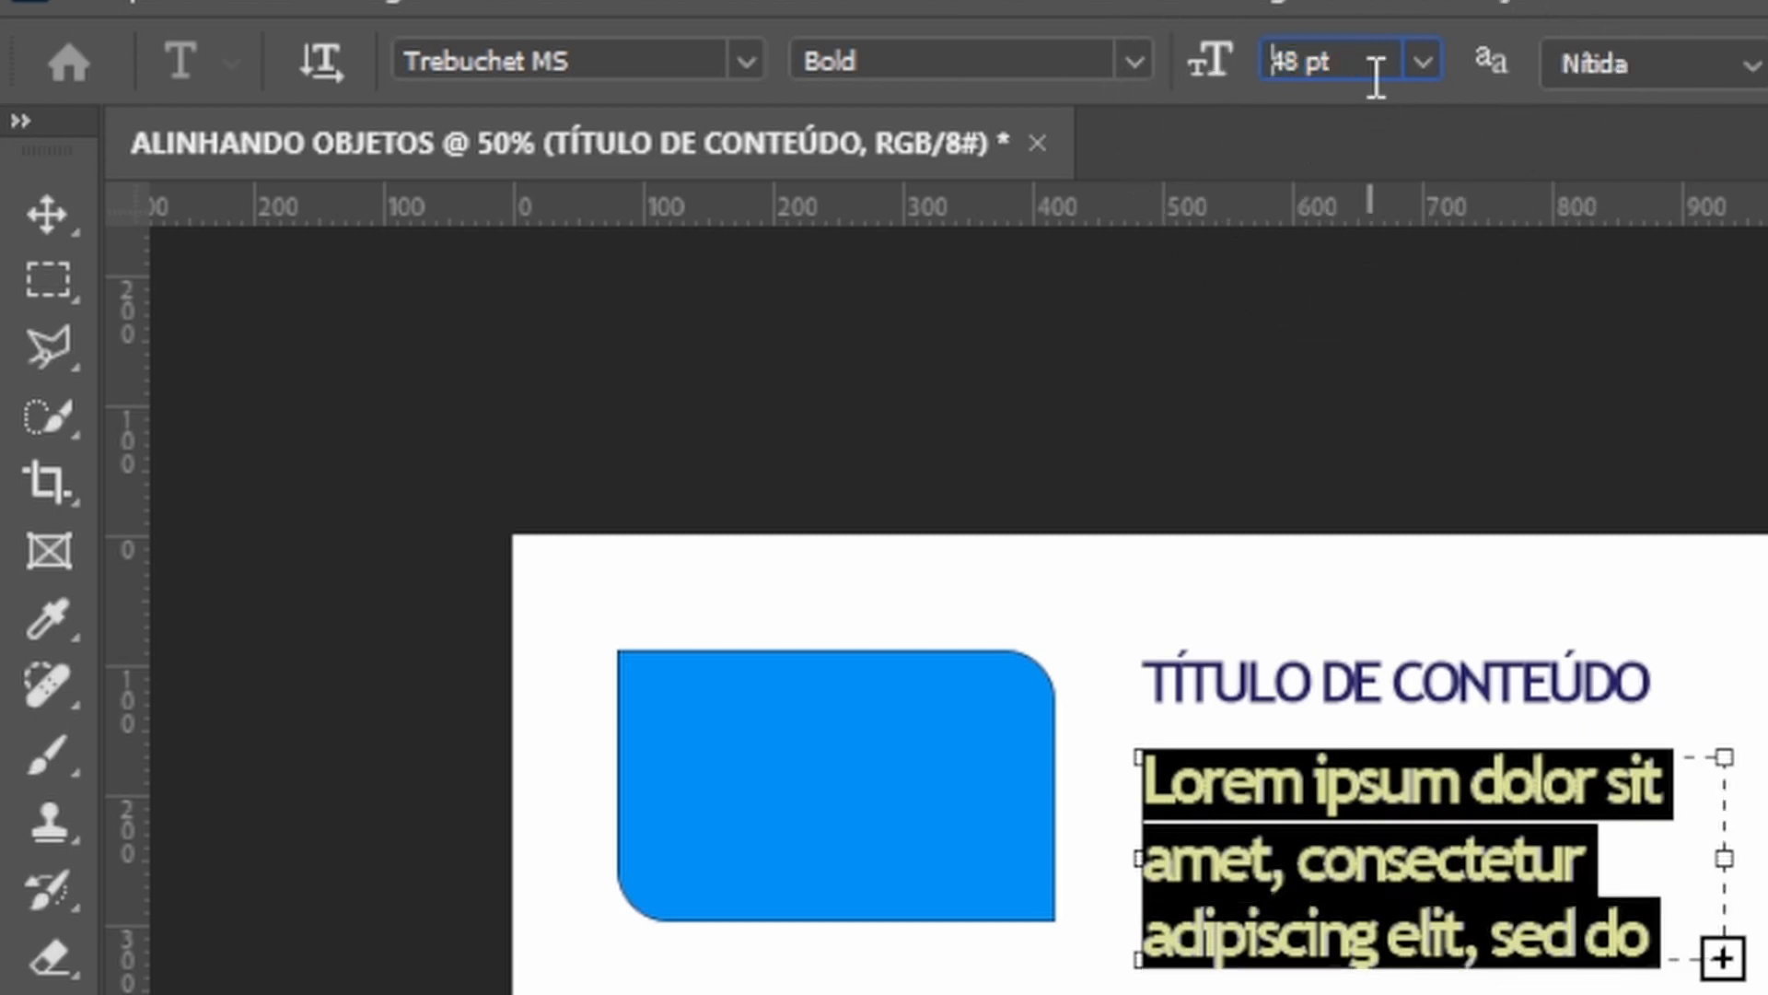
pyautogui.scroll(-5, 1376, 78)
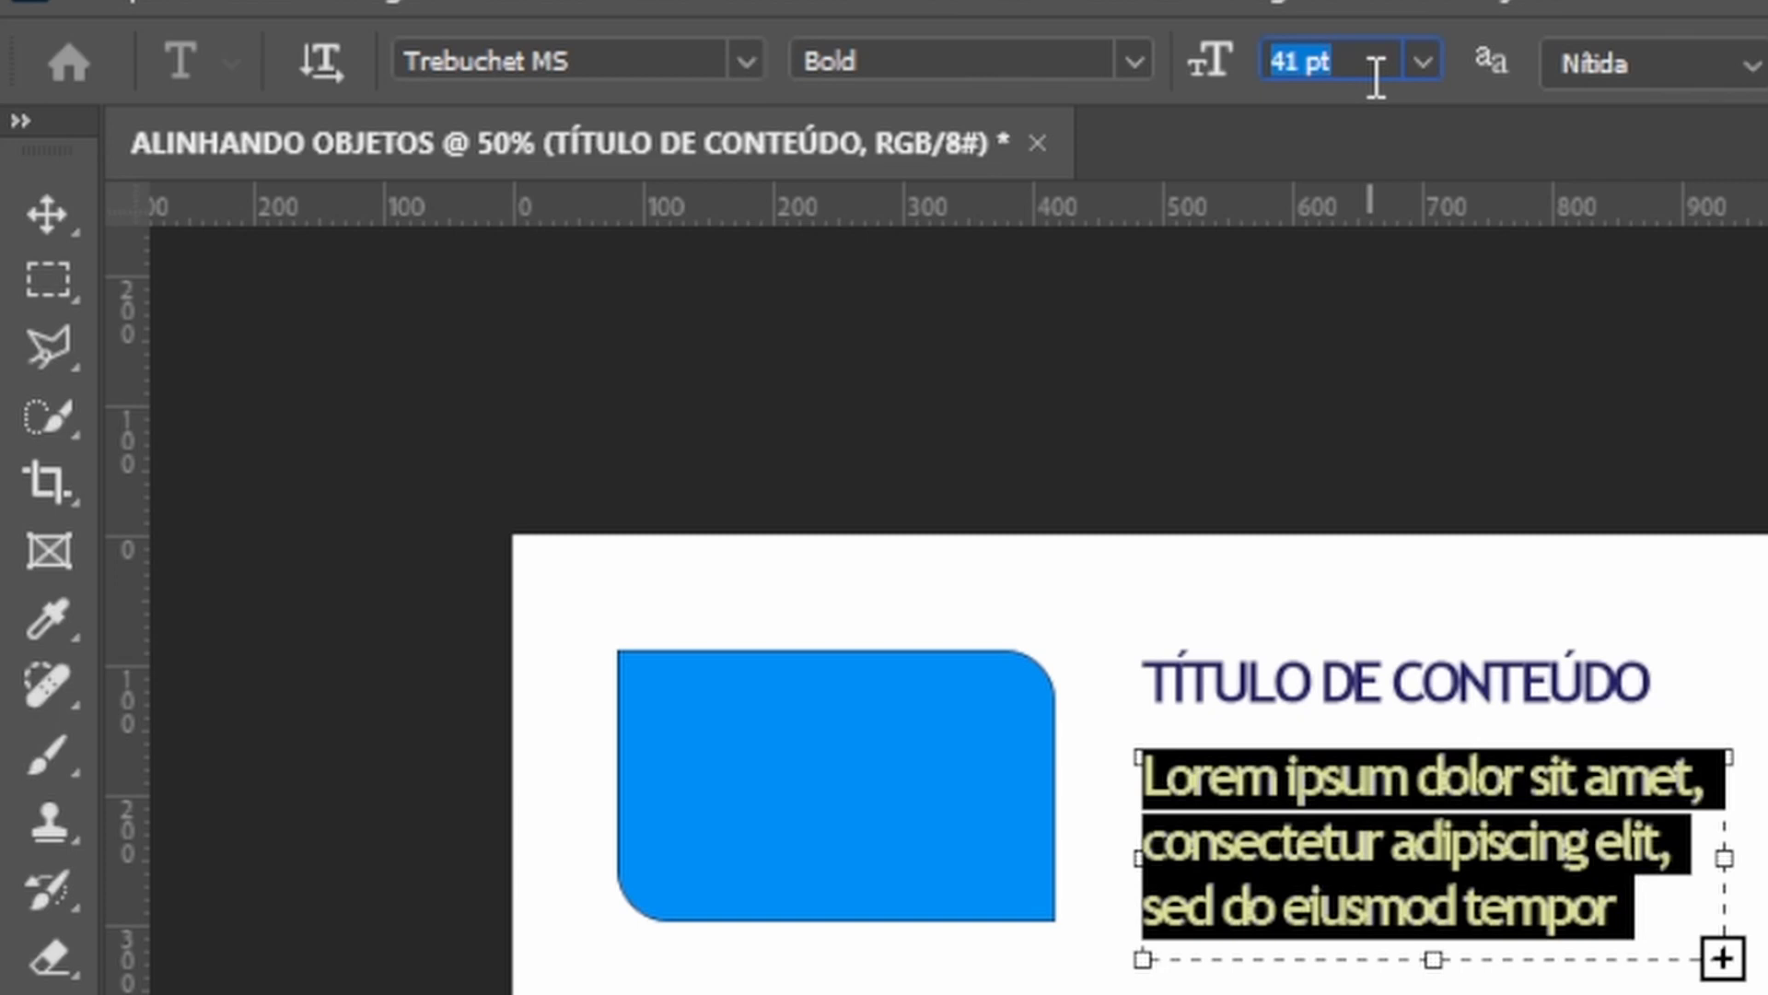
pyautogui.scroll(-3, 1376, 78)
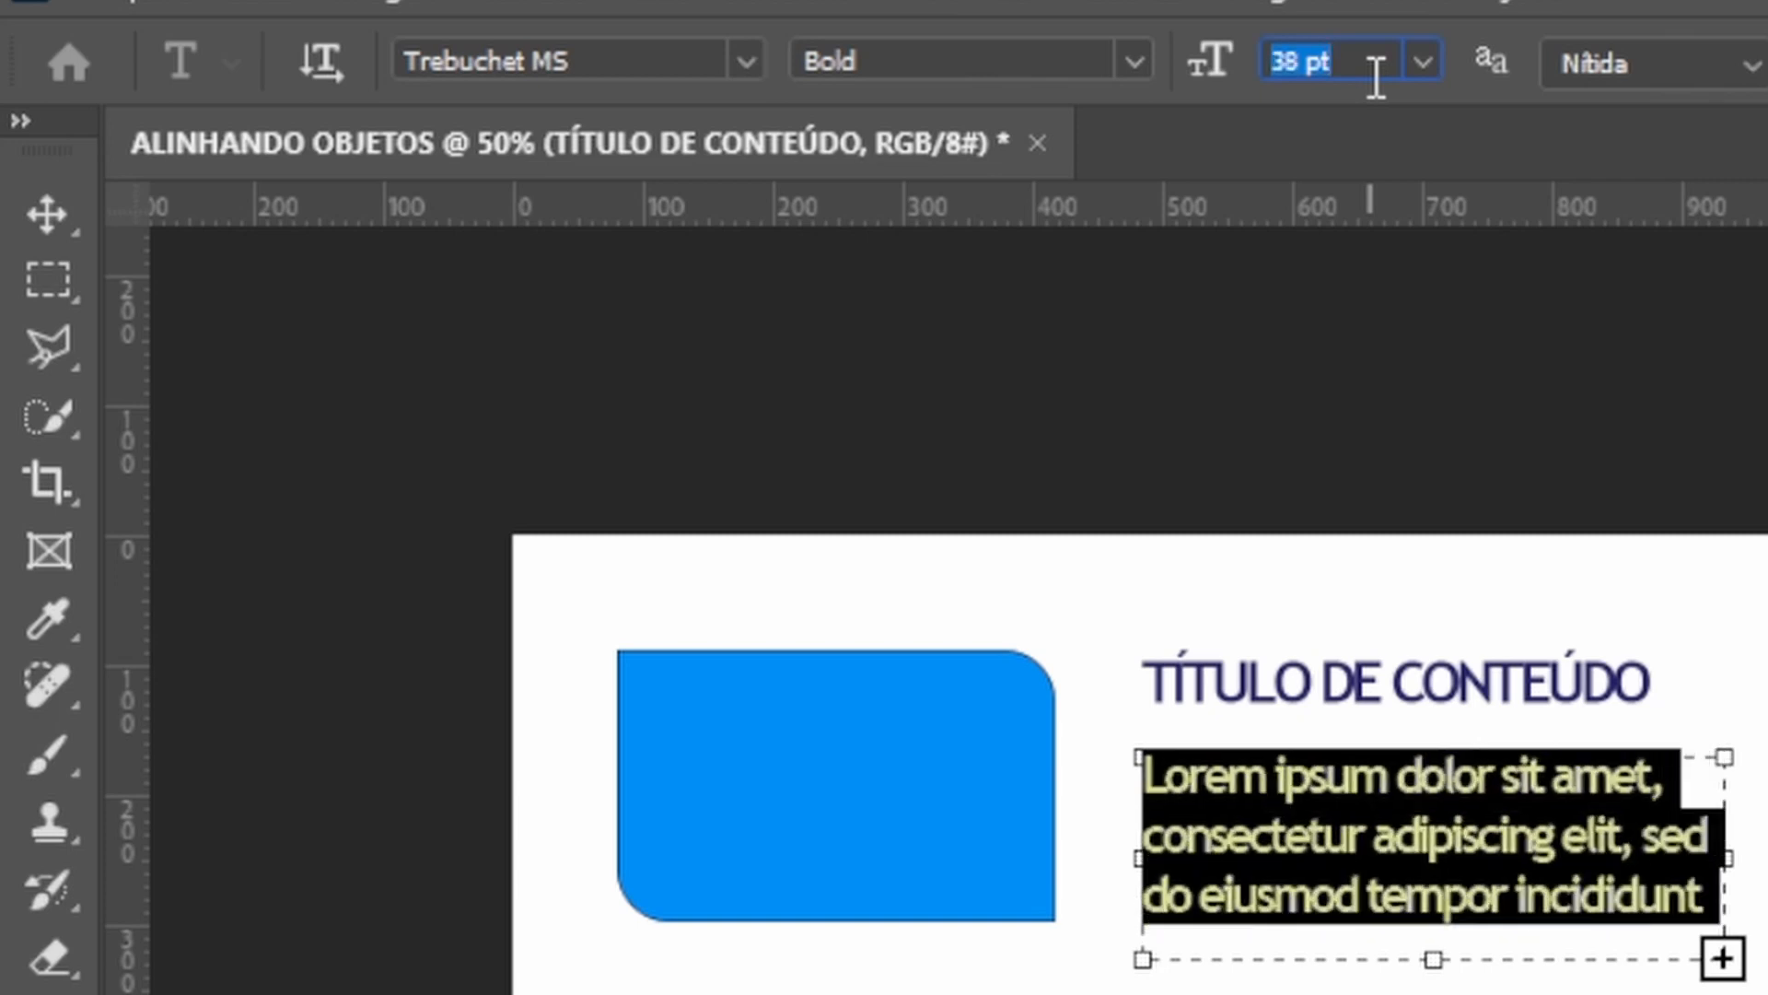
pyautogui.scroll(-1, 1376, 78)
pyautogui.scroll(-1, 1376, 79)
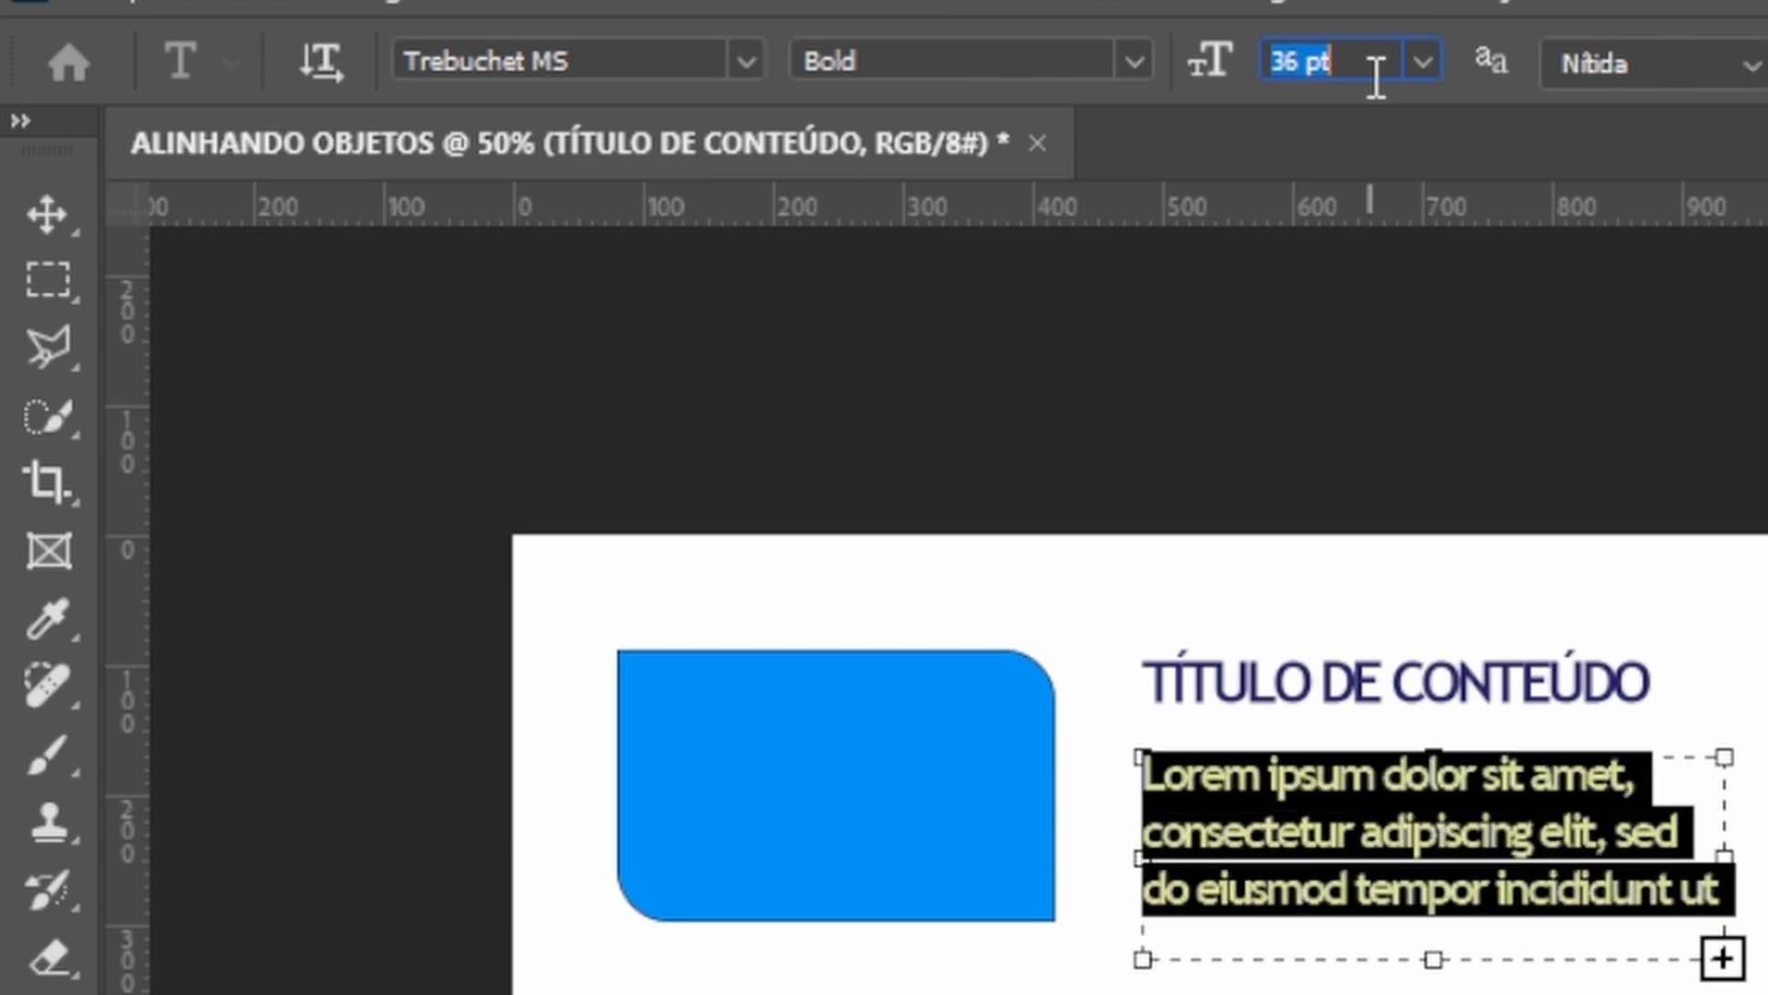
pyautogui.scroll(-1, 1376, 78)
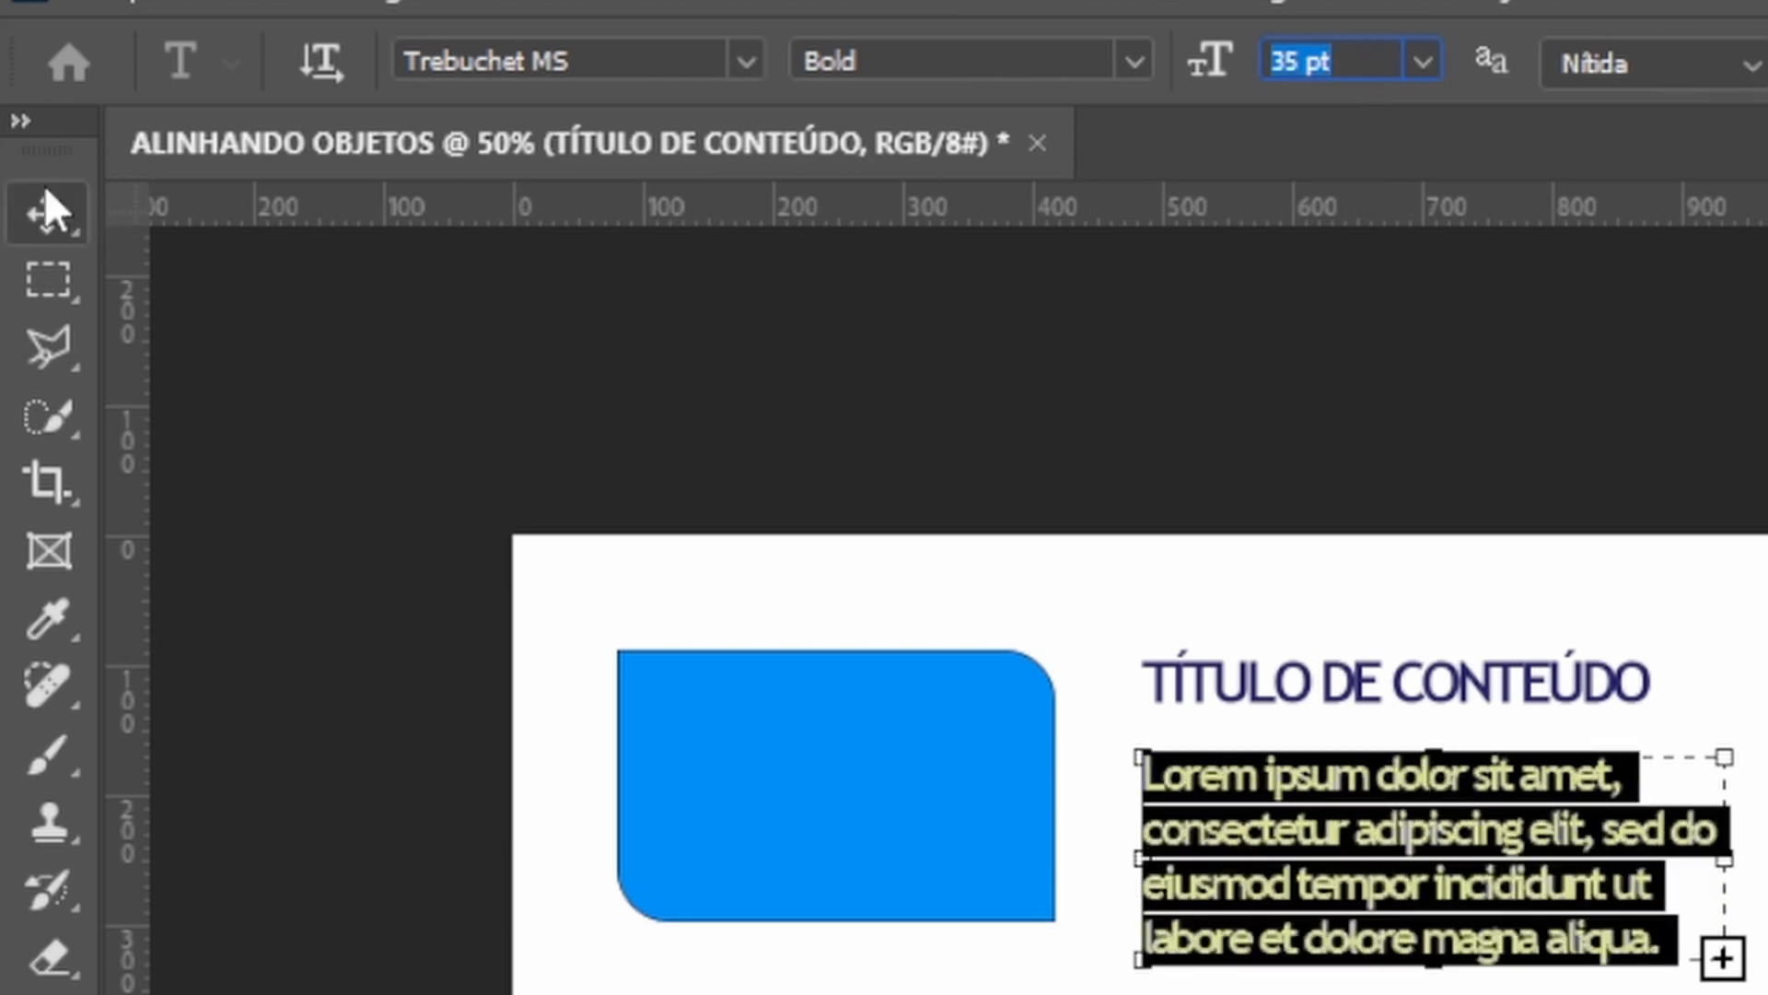
# Select the title layer and set its text colour to 000000.
pyautogui.click(39, 223)
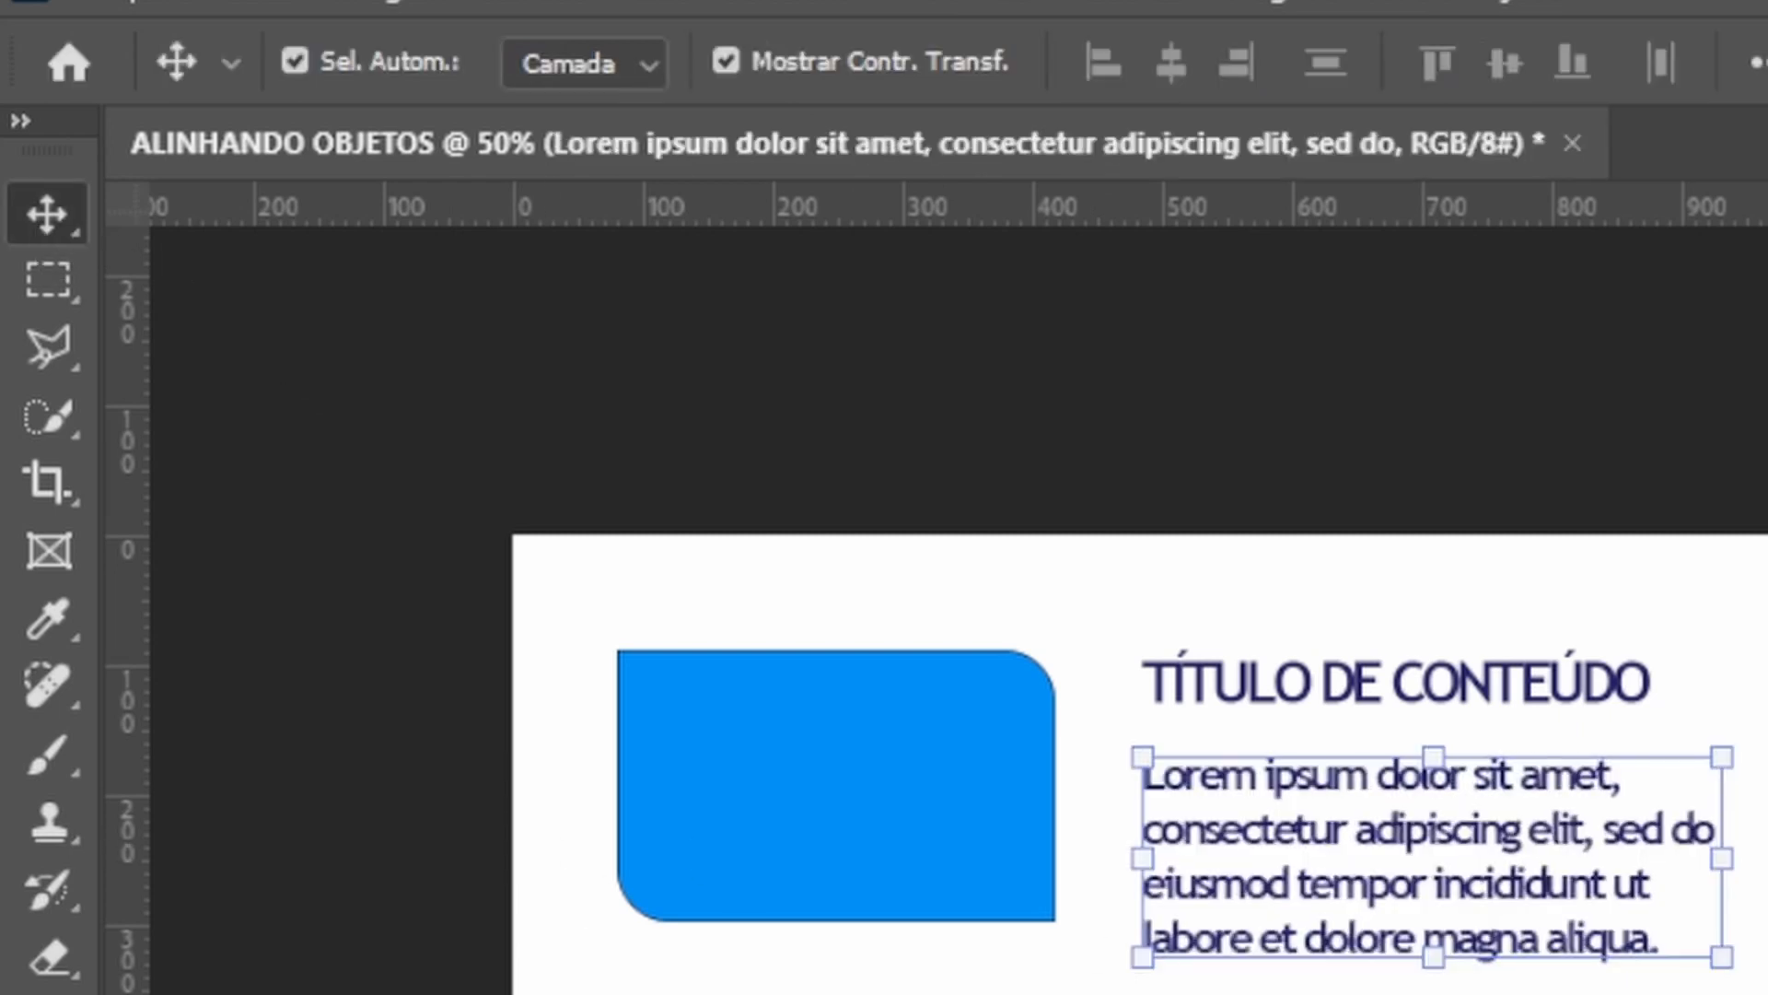
pyautogui.click(1423, 692)
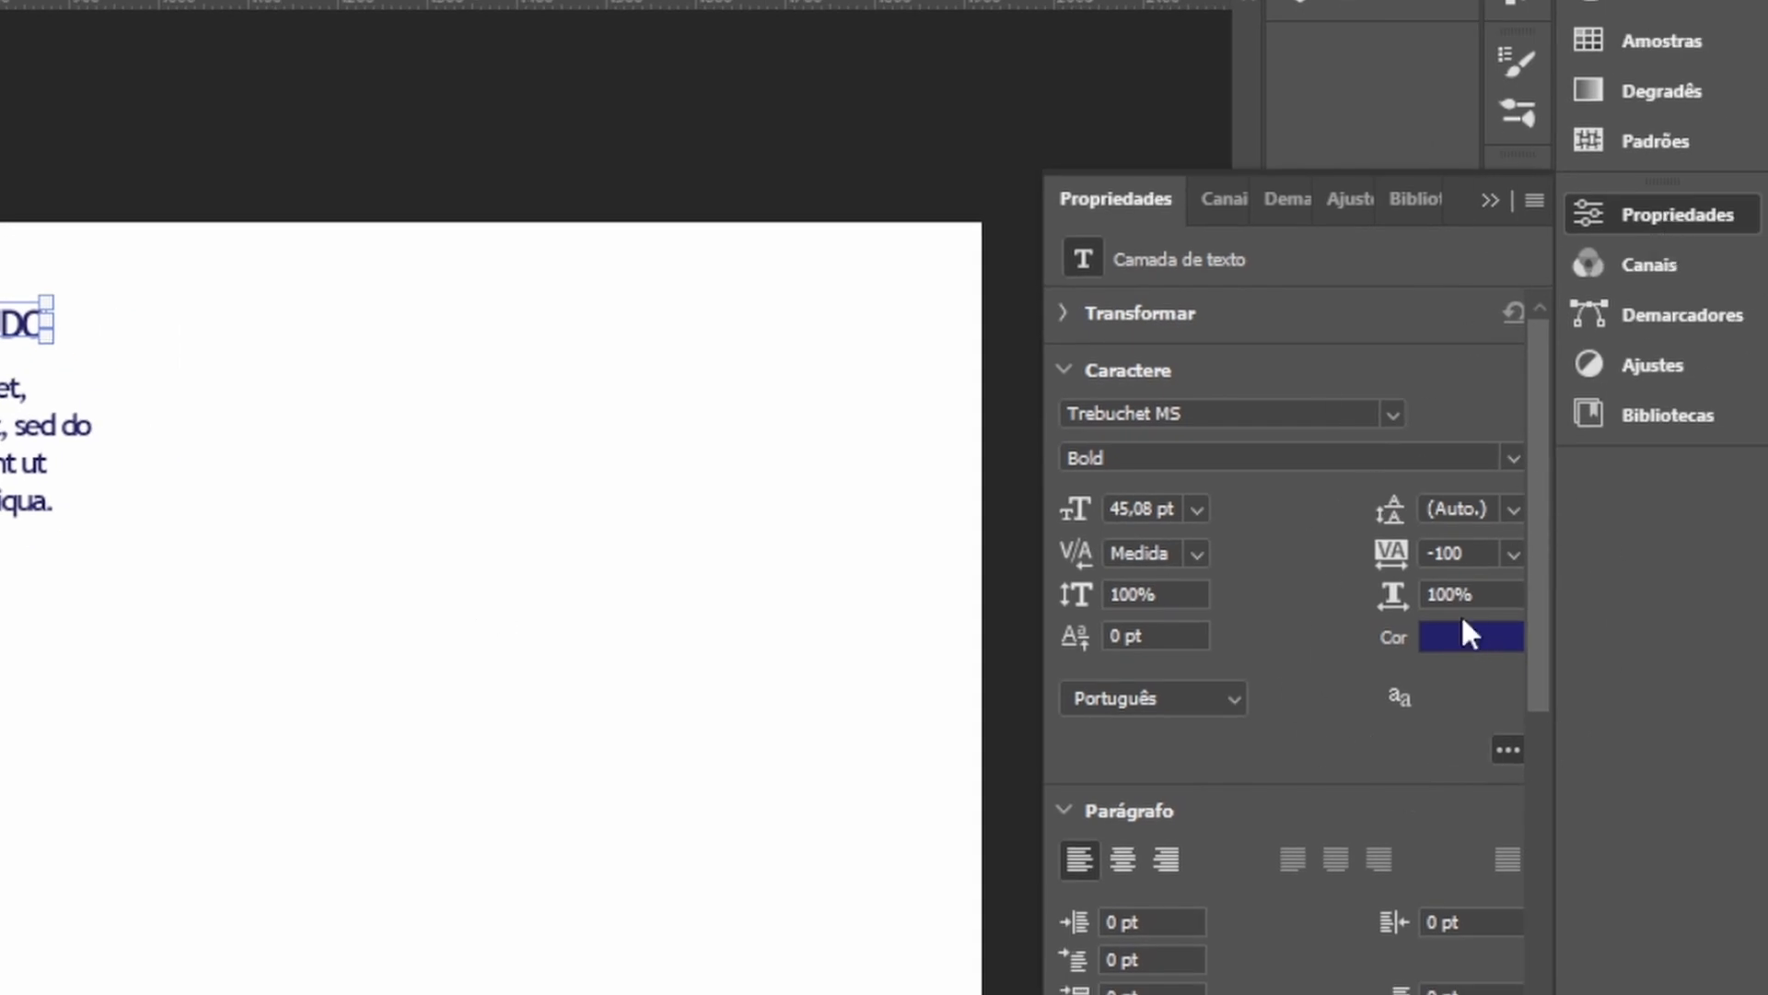
pyautogui.click(1478, 637)
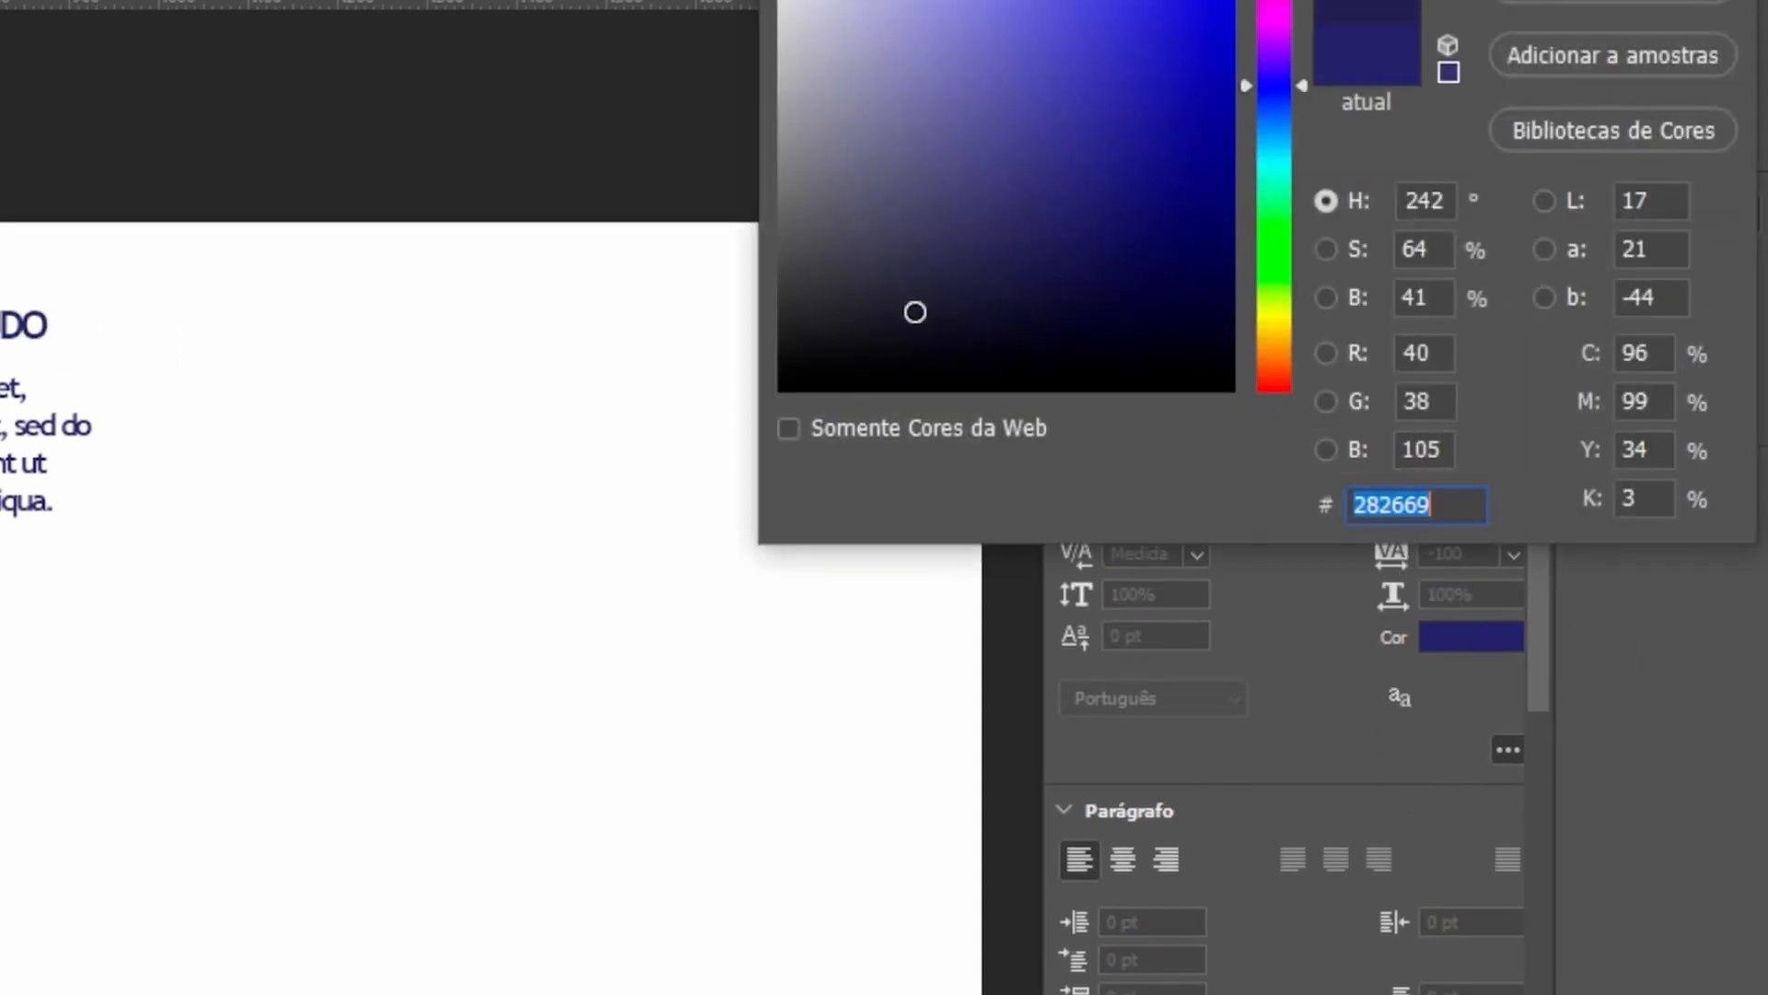
pyautogui.write('000000')
pyautogui.press('Return')
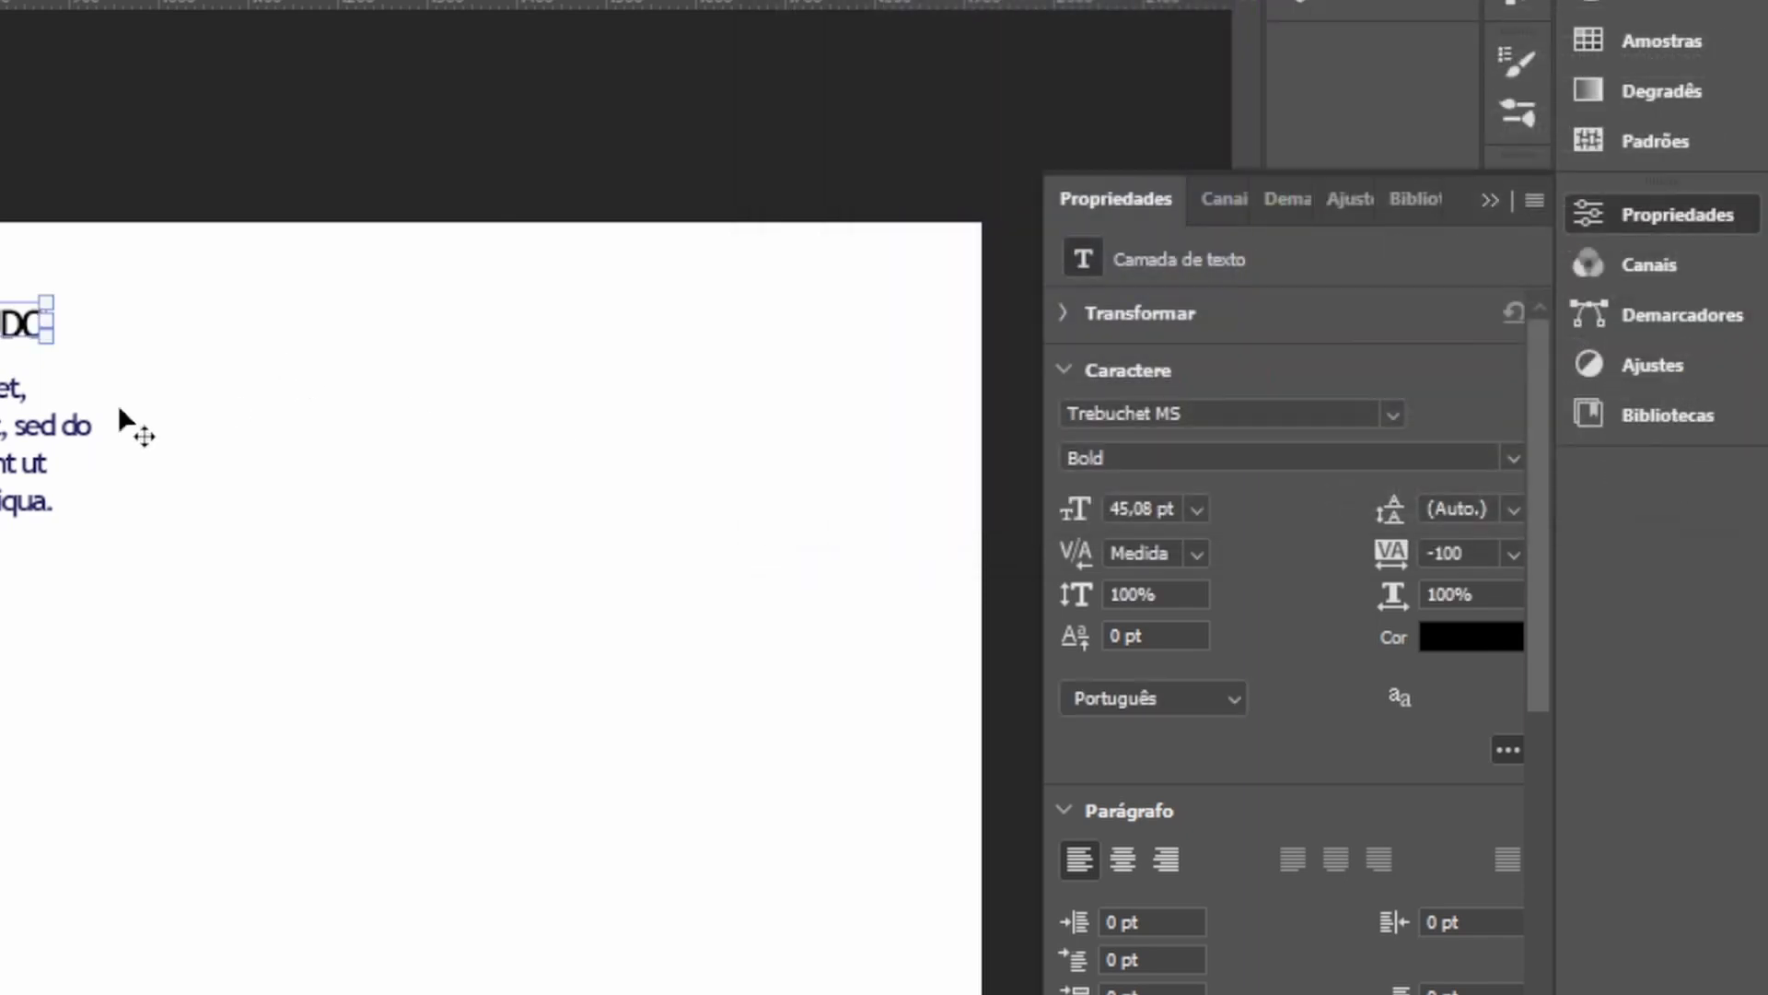
# Select the paragraph text layer and set its text colour to 000000.
pyautogui.click(26, 430)
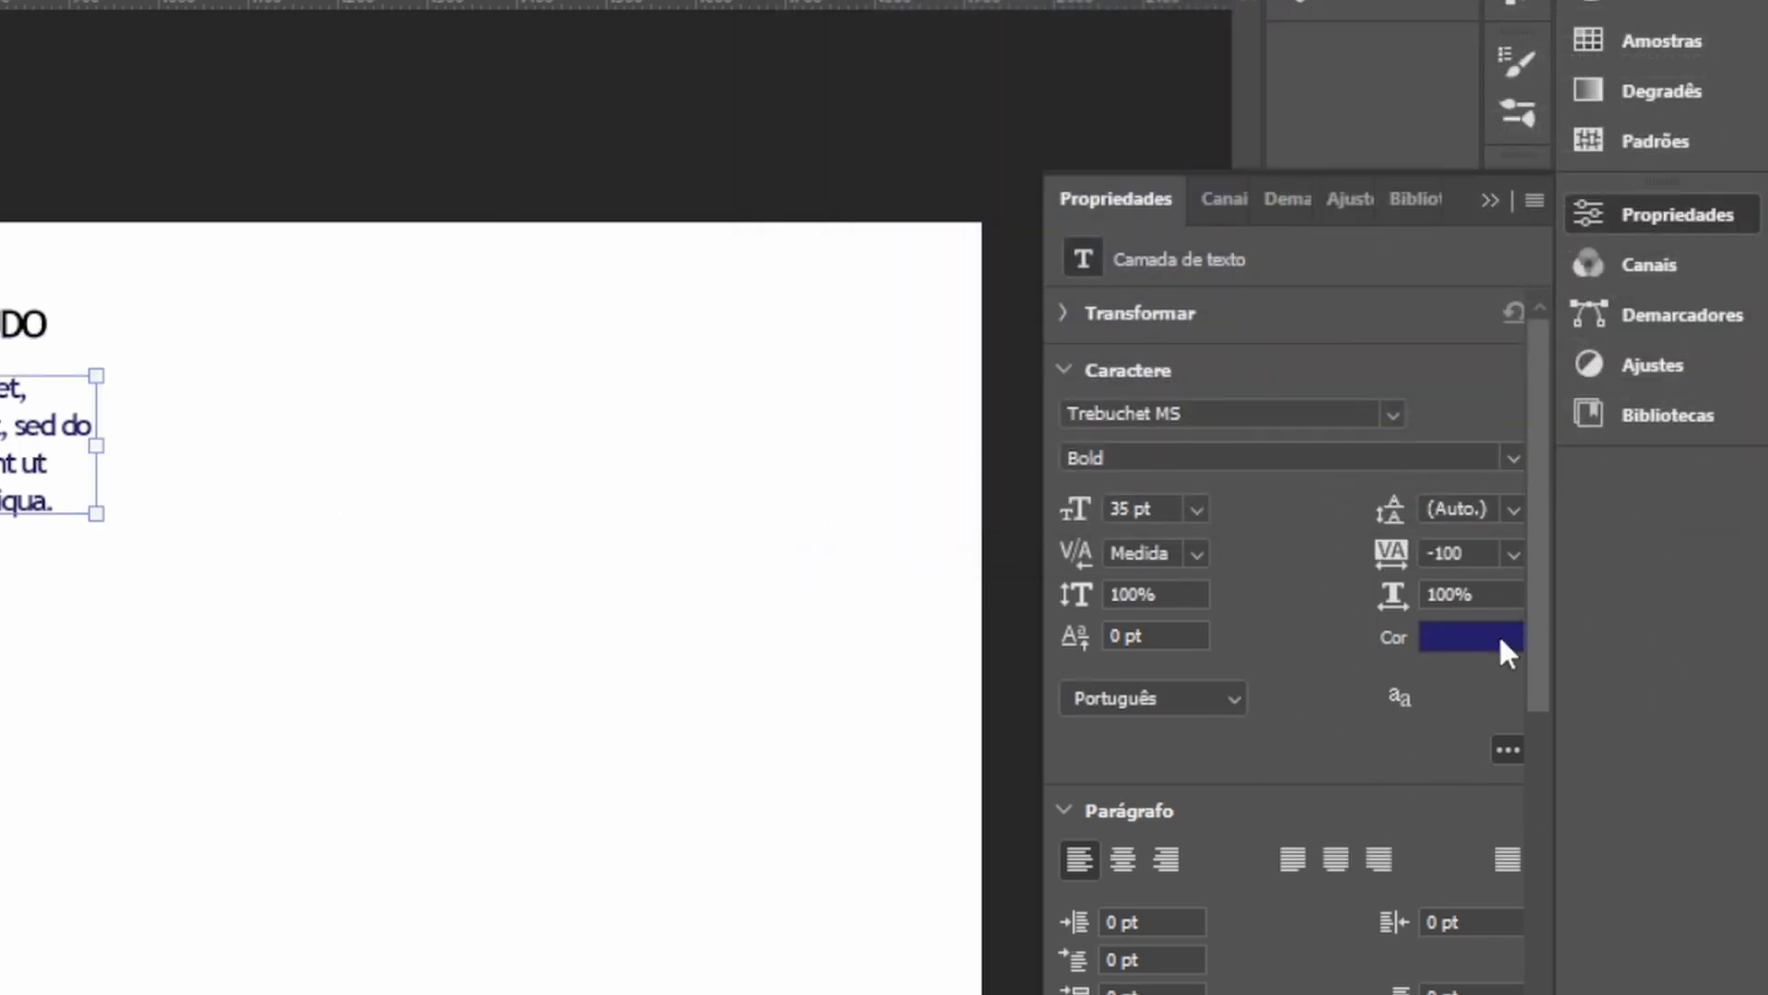
pyautogui.click(1497, 638)
pyautogui.click(782, 387)
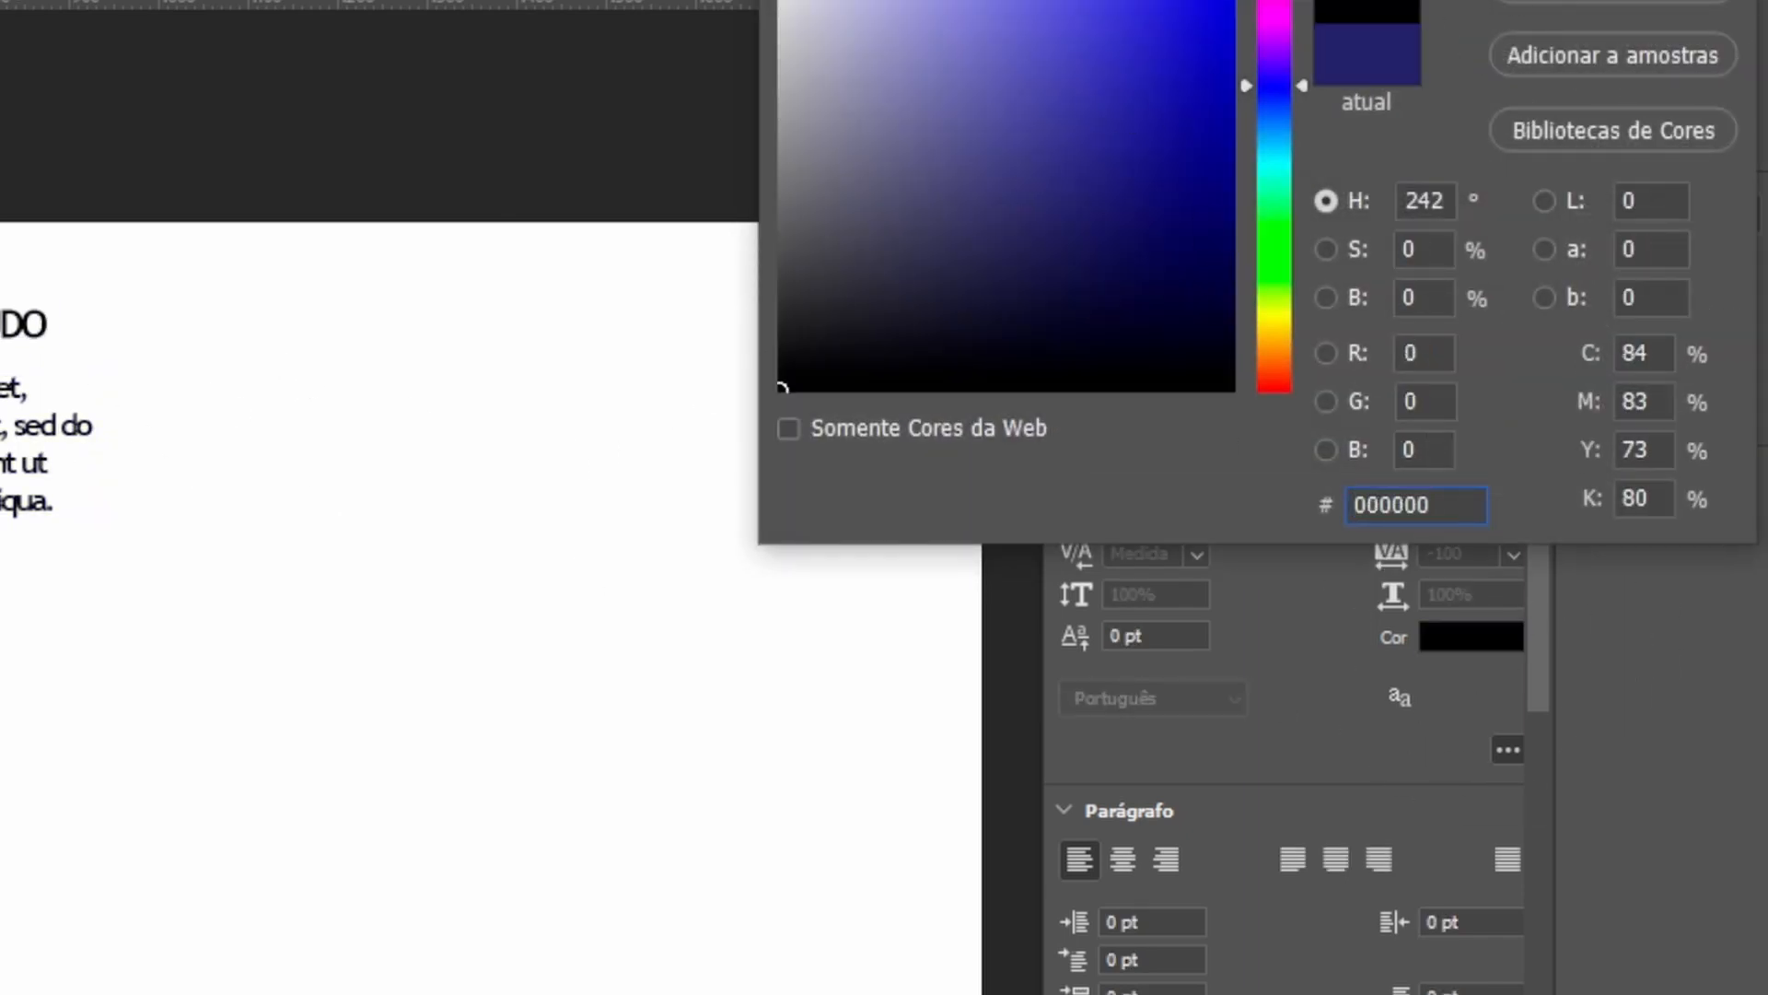
pyautogui.click(1642, 0)
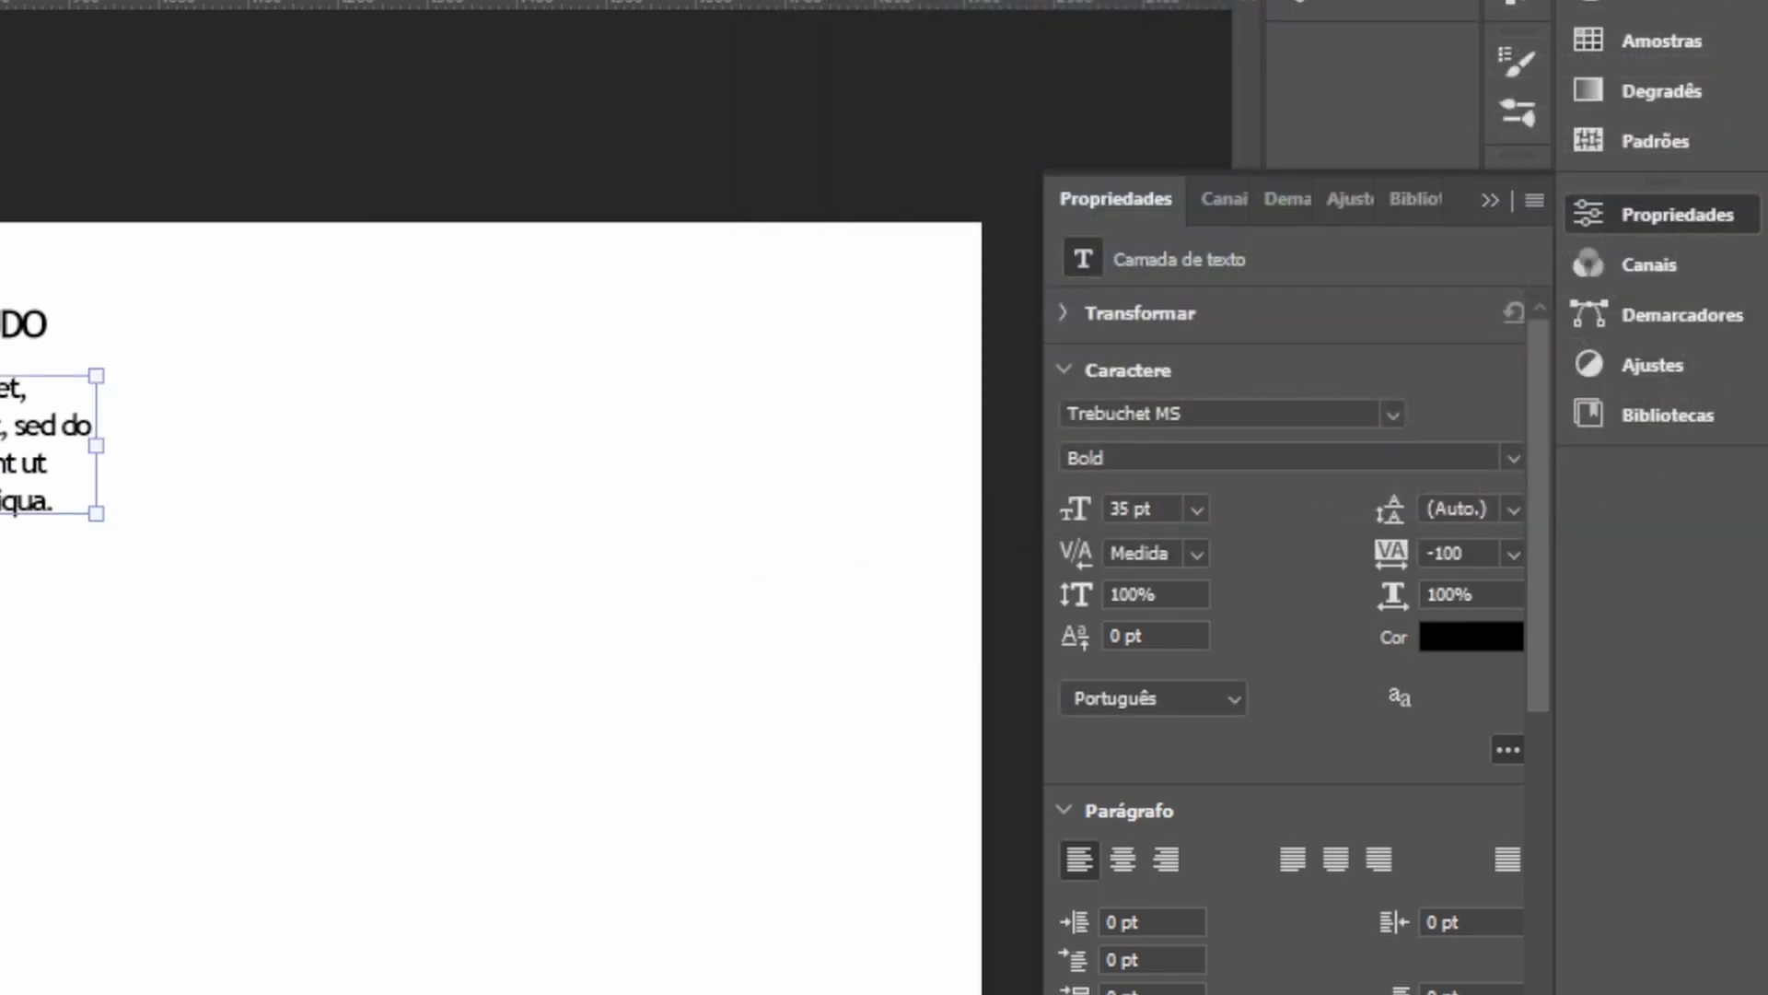
pyautogui.click(8, 324)
pyautogui.moveTo(18, 424); pyautogui.dragTo(419, 397)
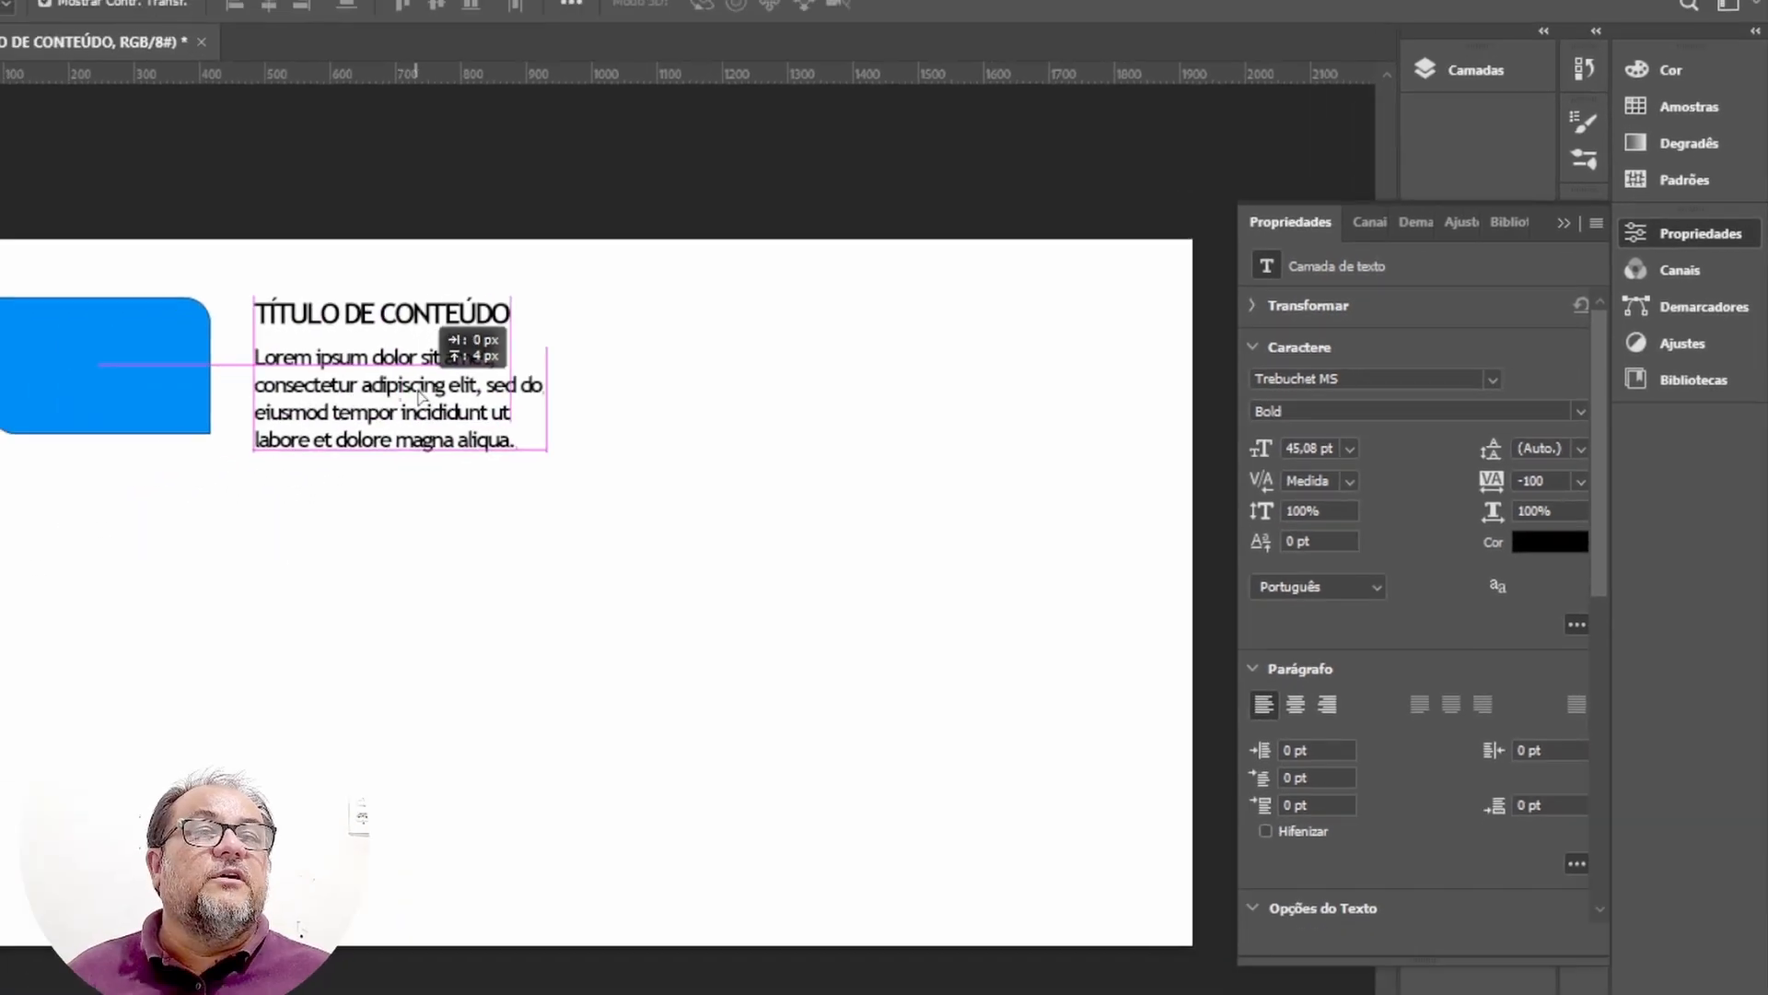
pyautogui.click(426, 591)
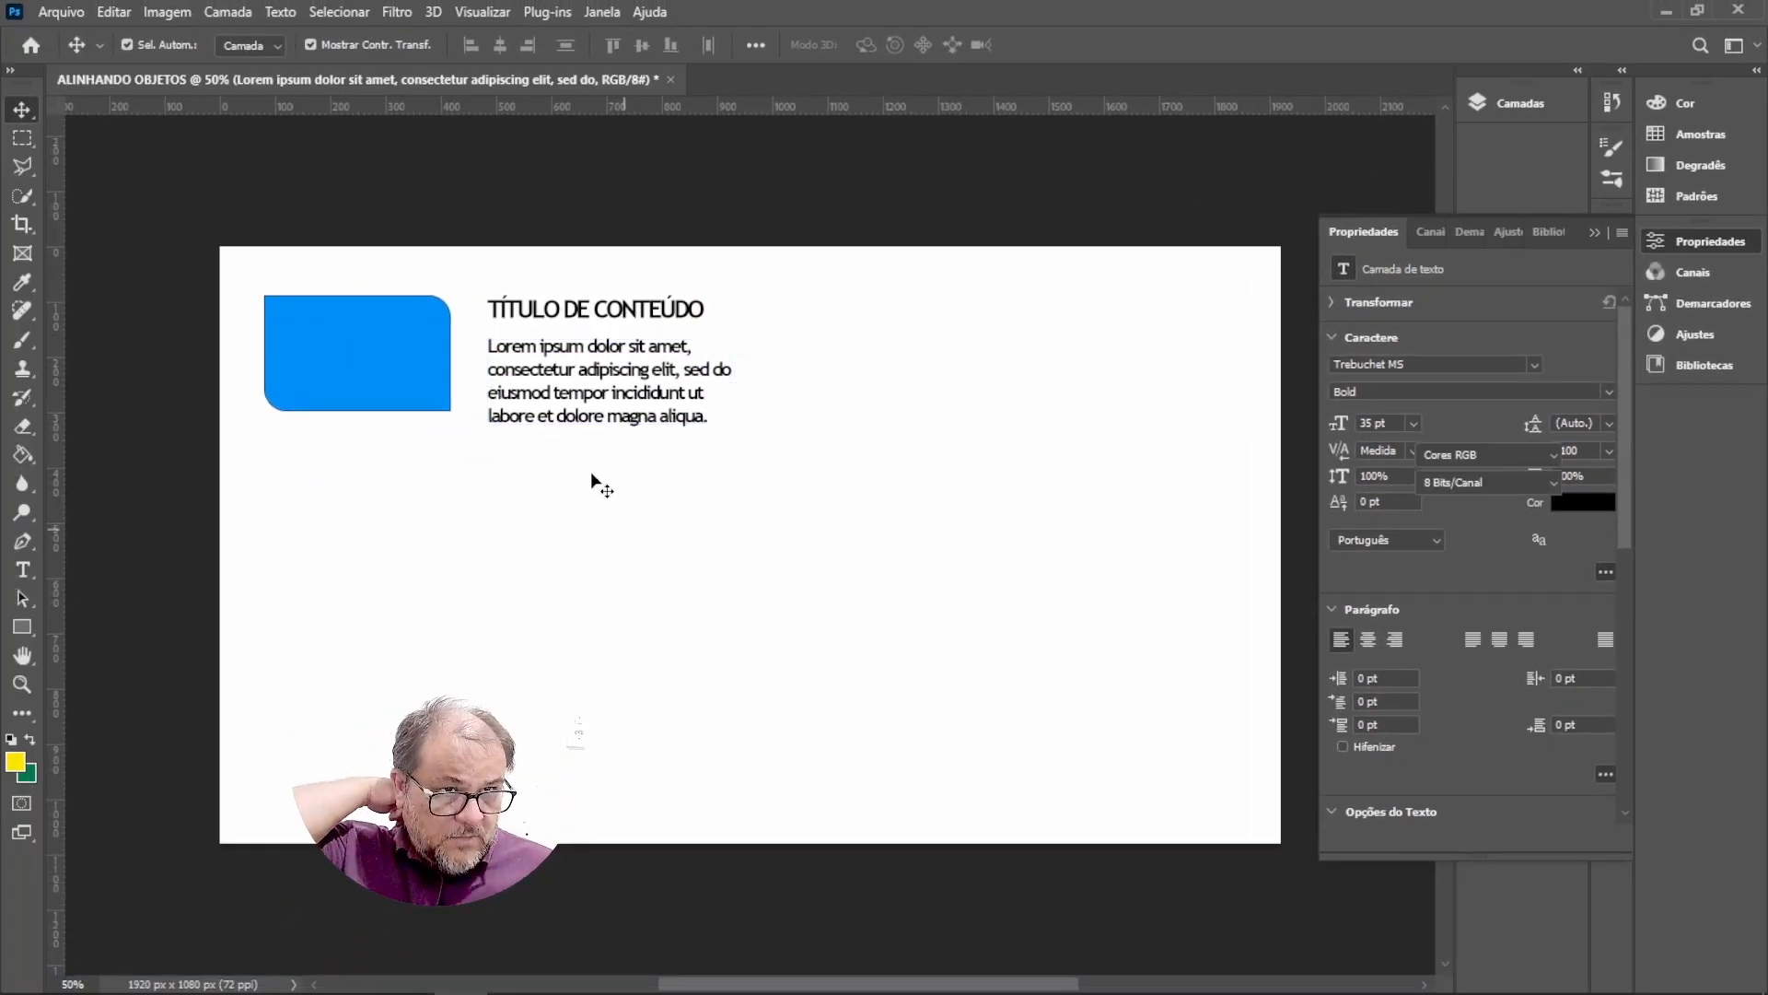
pyautogui.click(26, 140)
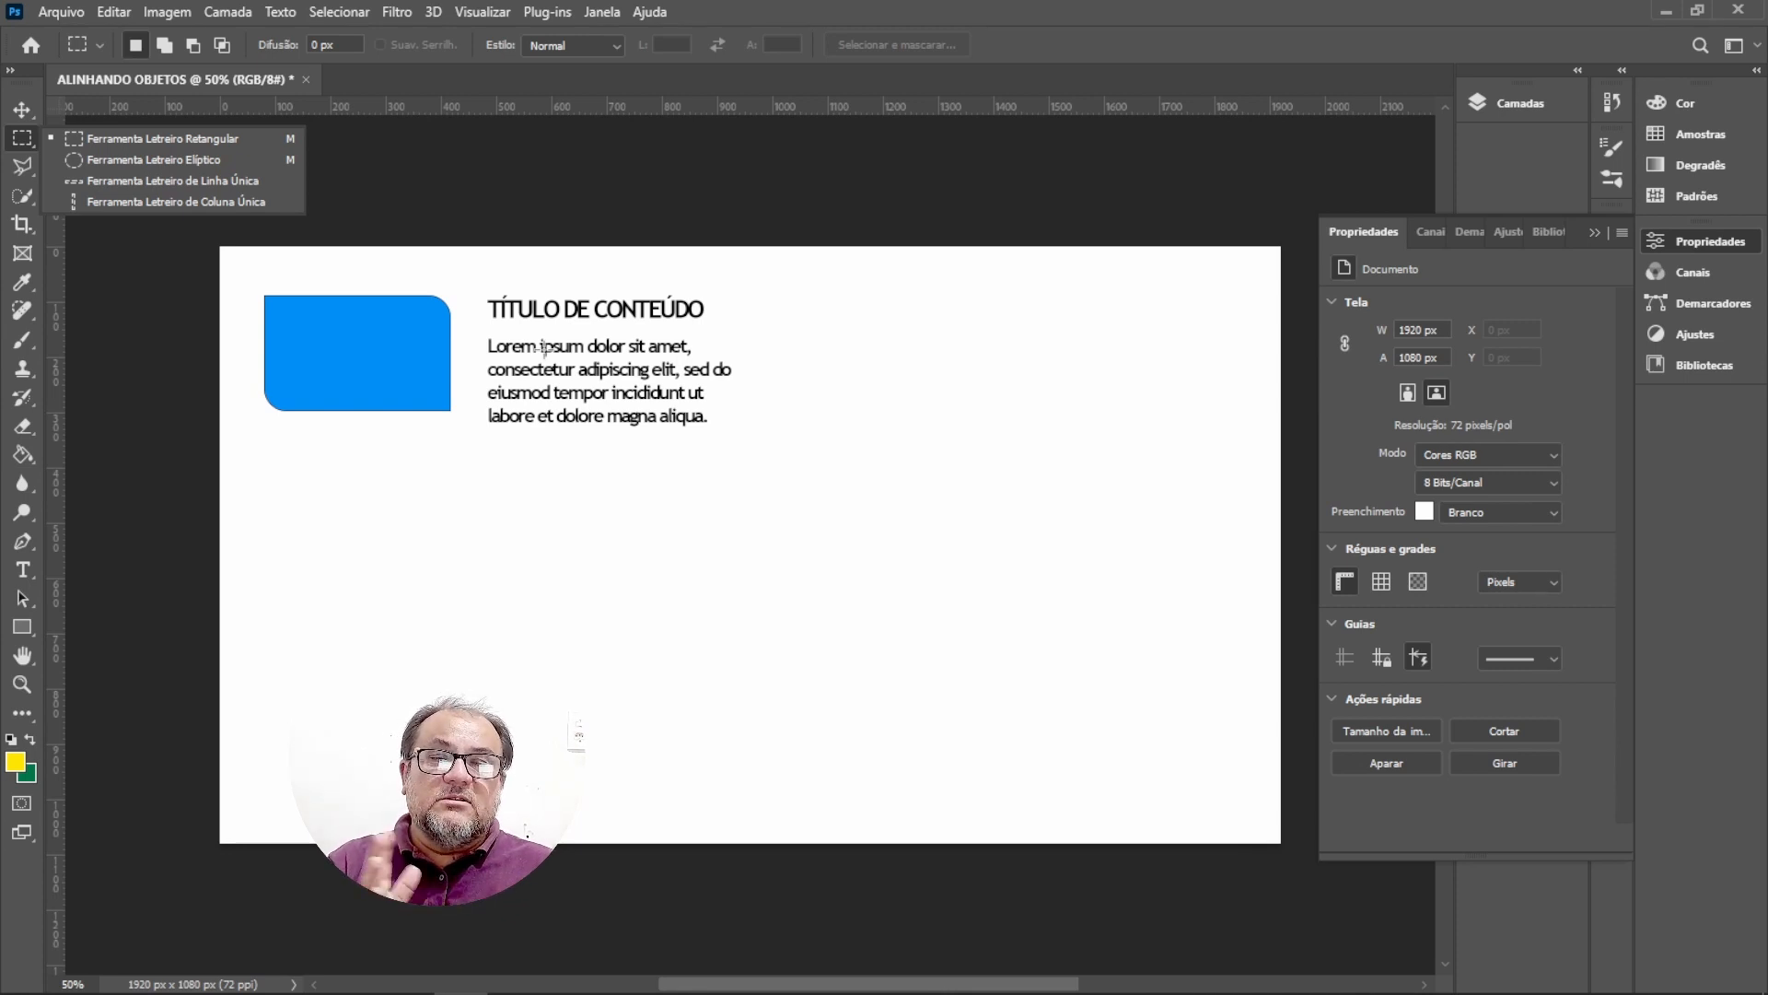
pyautogui.click(44, 98)
pyautogui.click(20, 108)
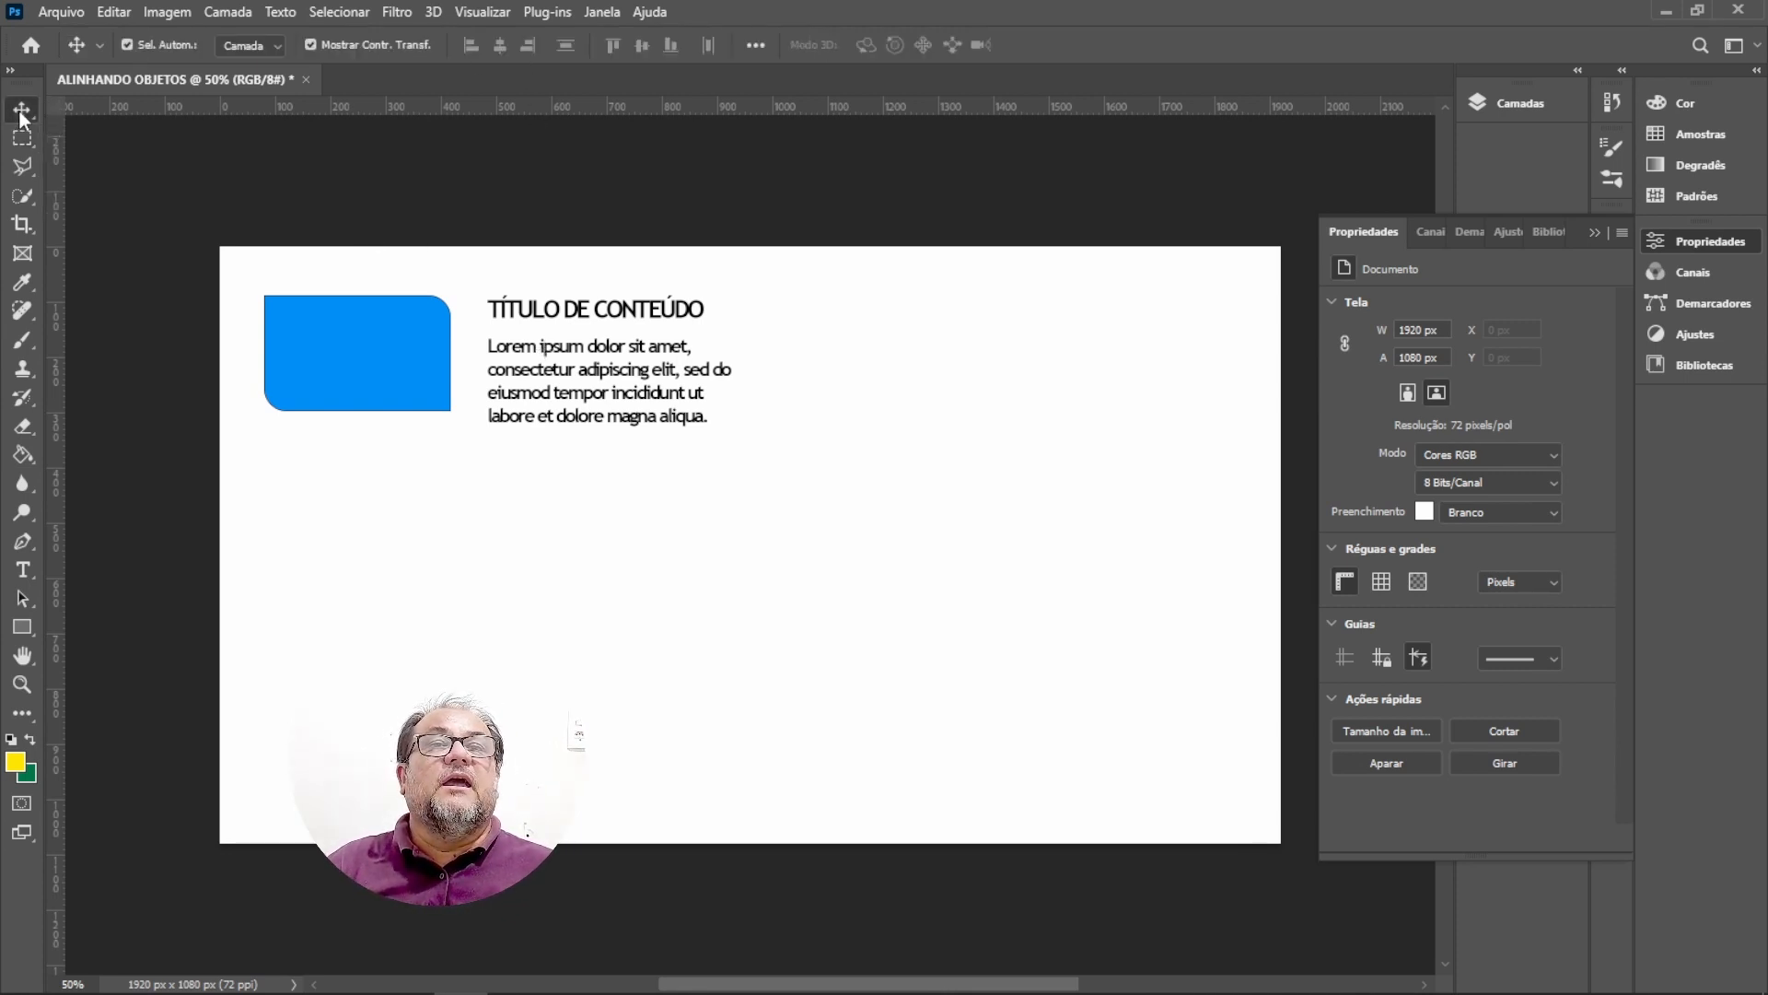
# Scale the paragraph text box down proportionally to about 86% and commit the transform.
pyautogui.click(556, 318)
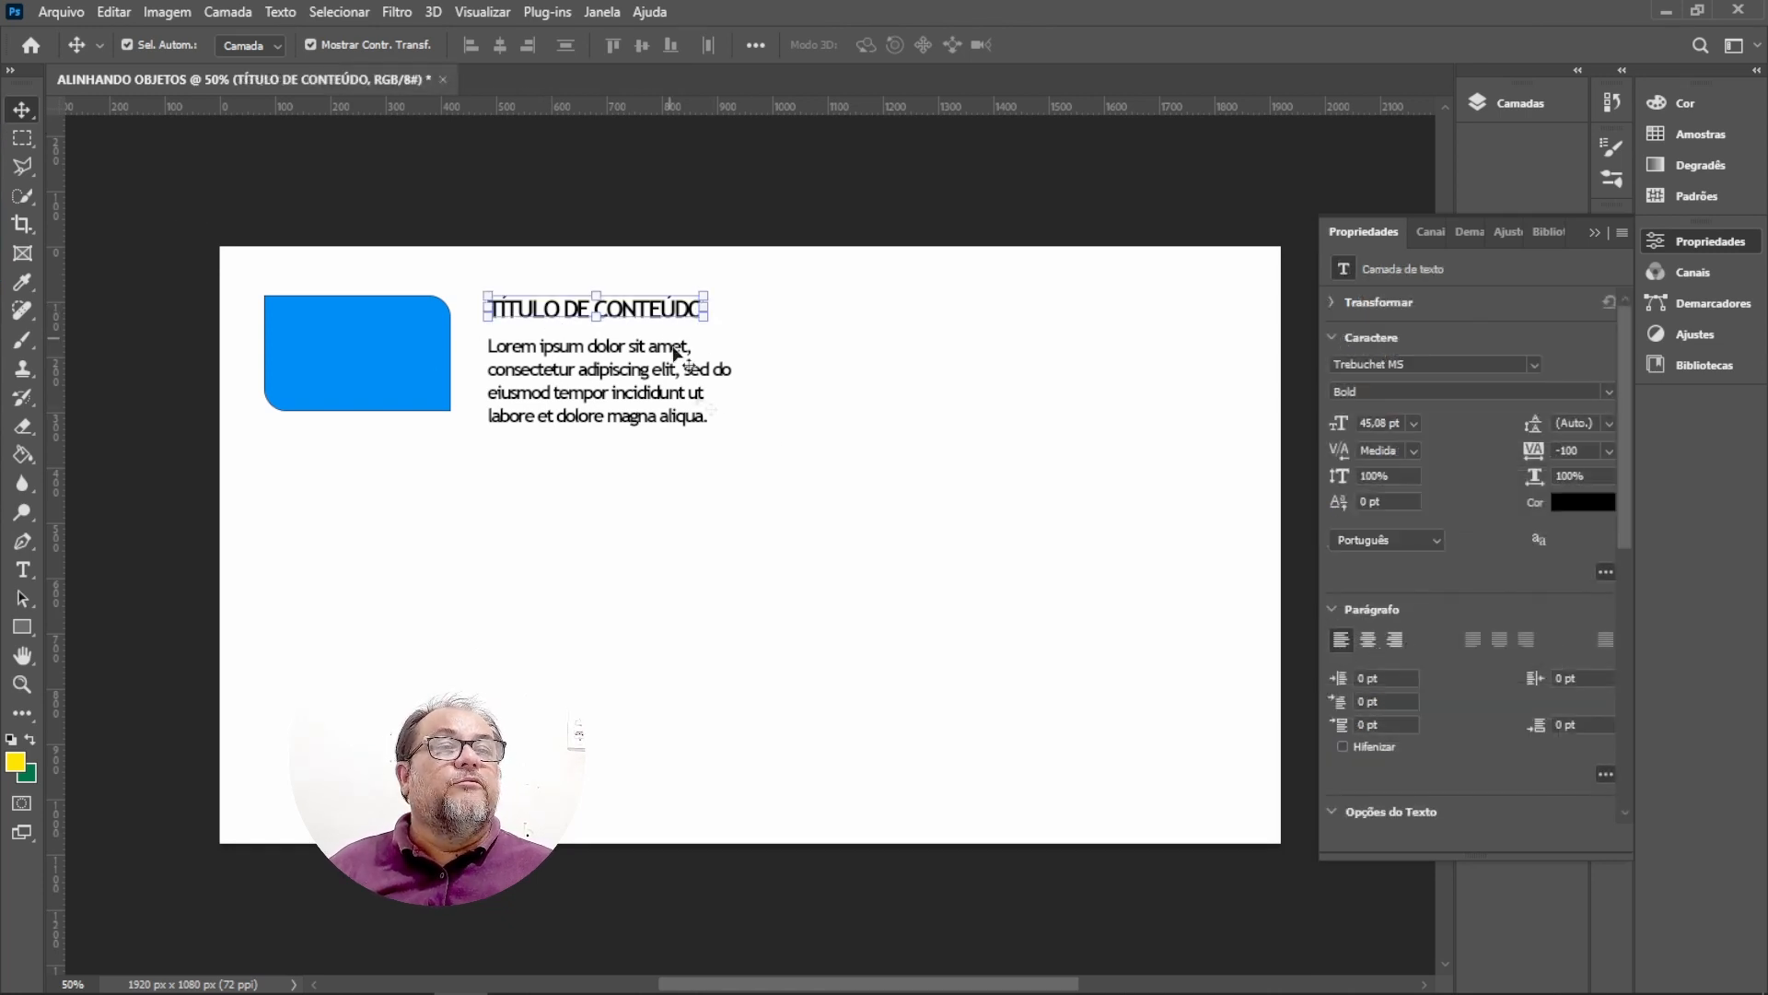
pyautogui.click(691, 387)
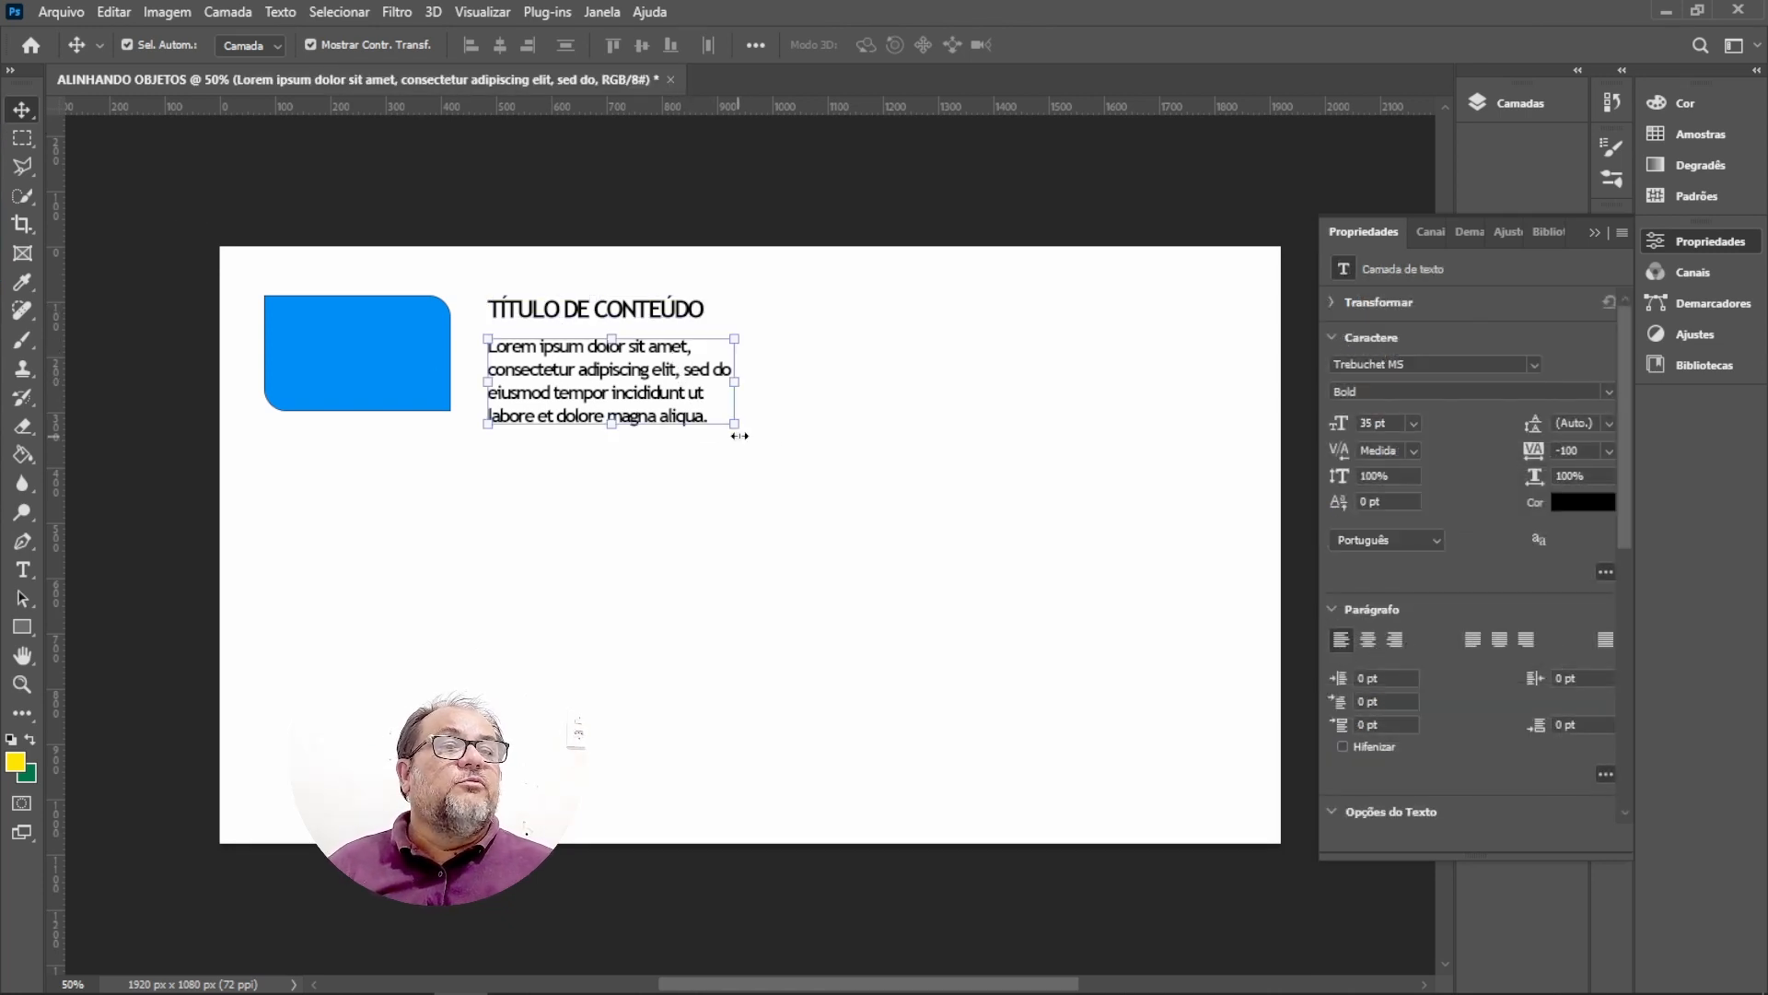
pyautogui.moveTo(737, 424); pyautogui.dragTo(703, 414)
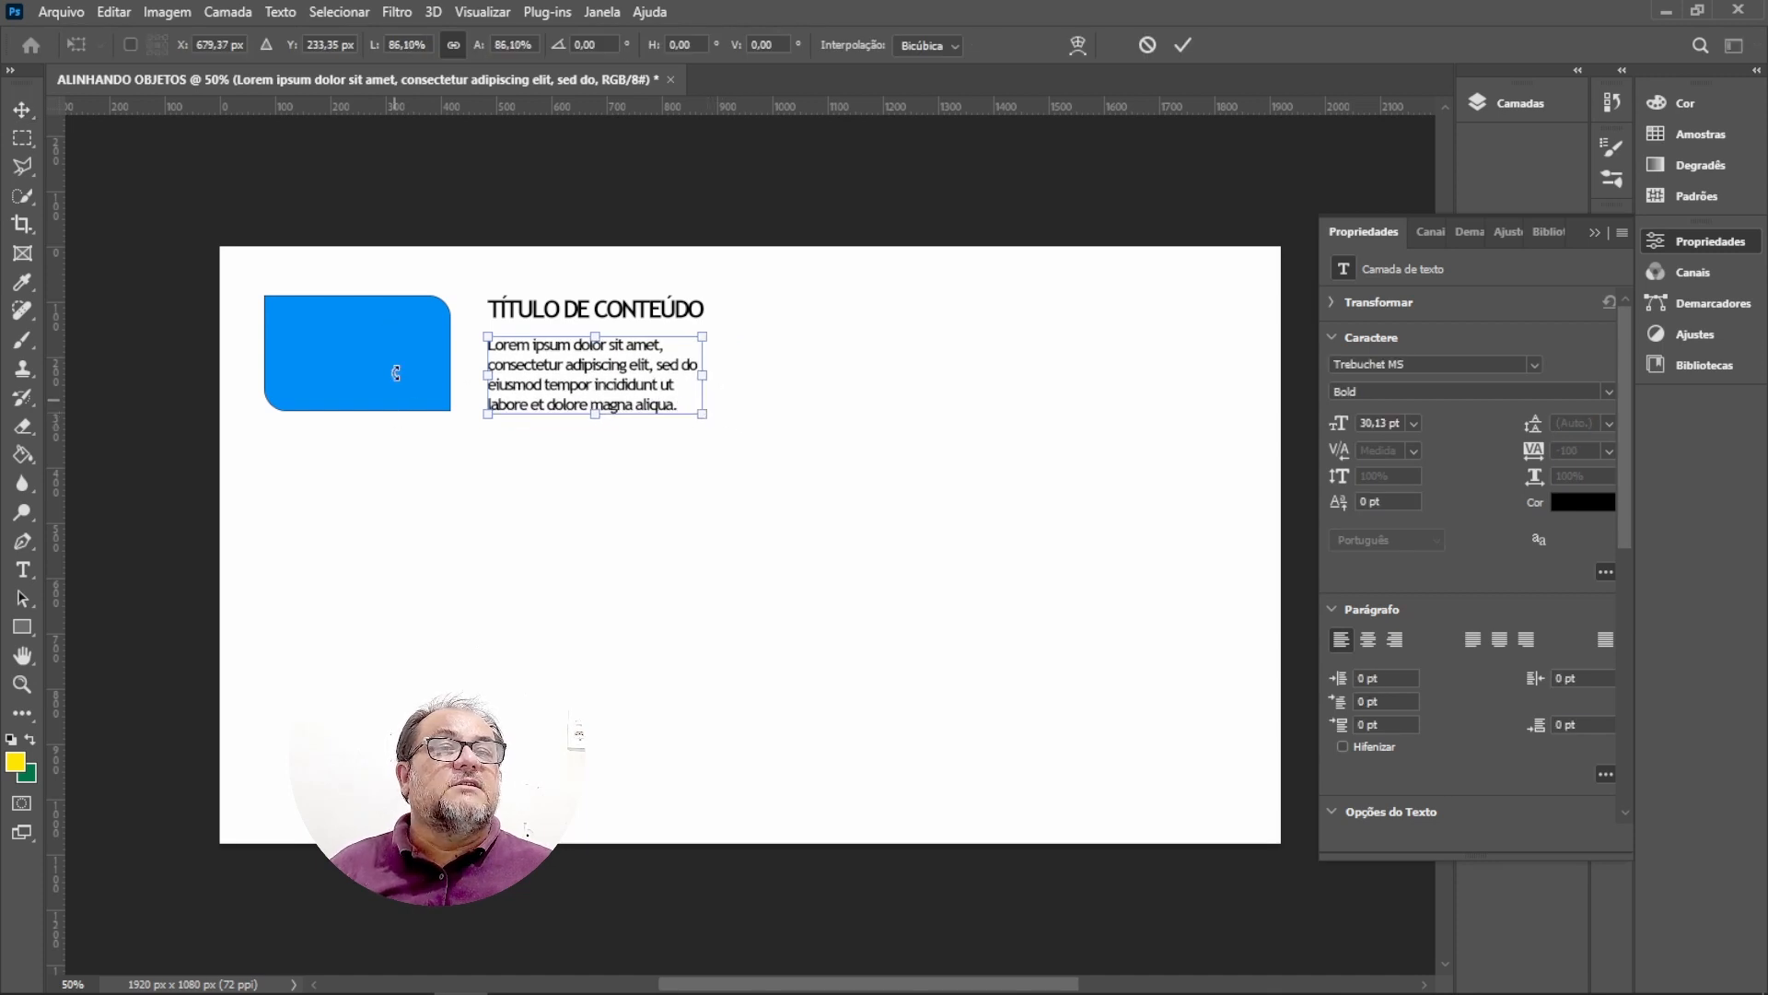
pyautogui.press('Return')
# Inspect the spacing between the rectangle, title and paragraph using the smart guide distance readouts.
pyautogui.click(340, 356)
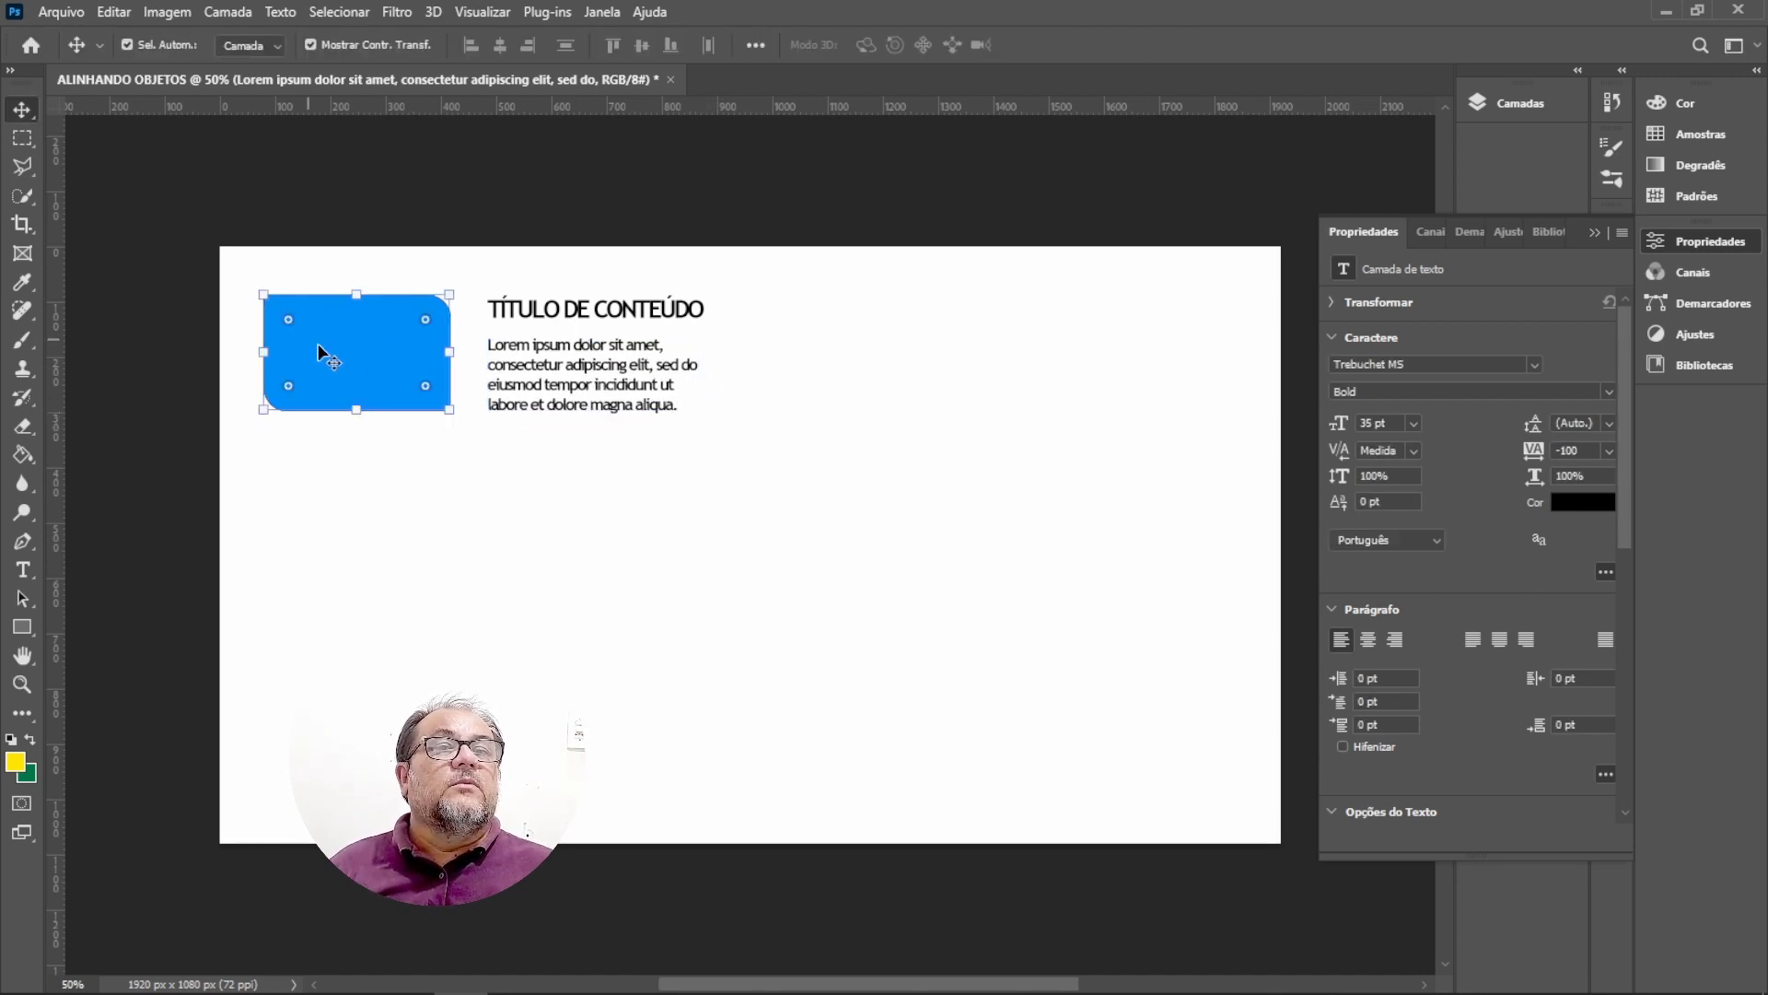
pyautogui.moveTo(596, 388); pyautogui.dragTo(593, 390)
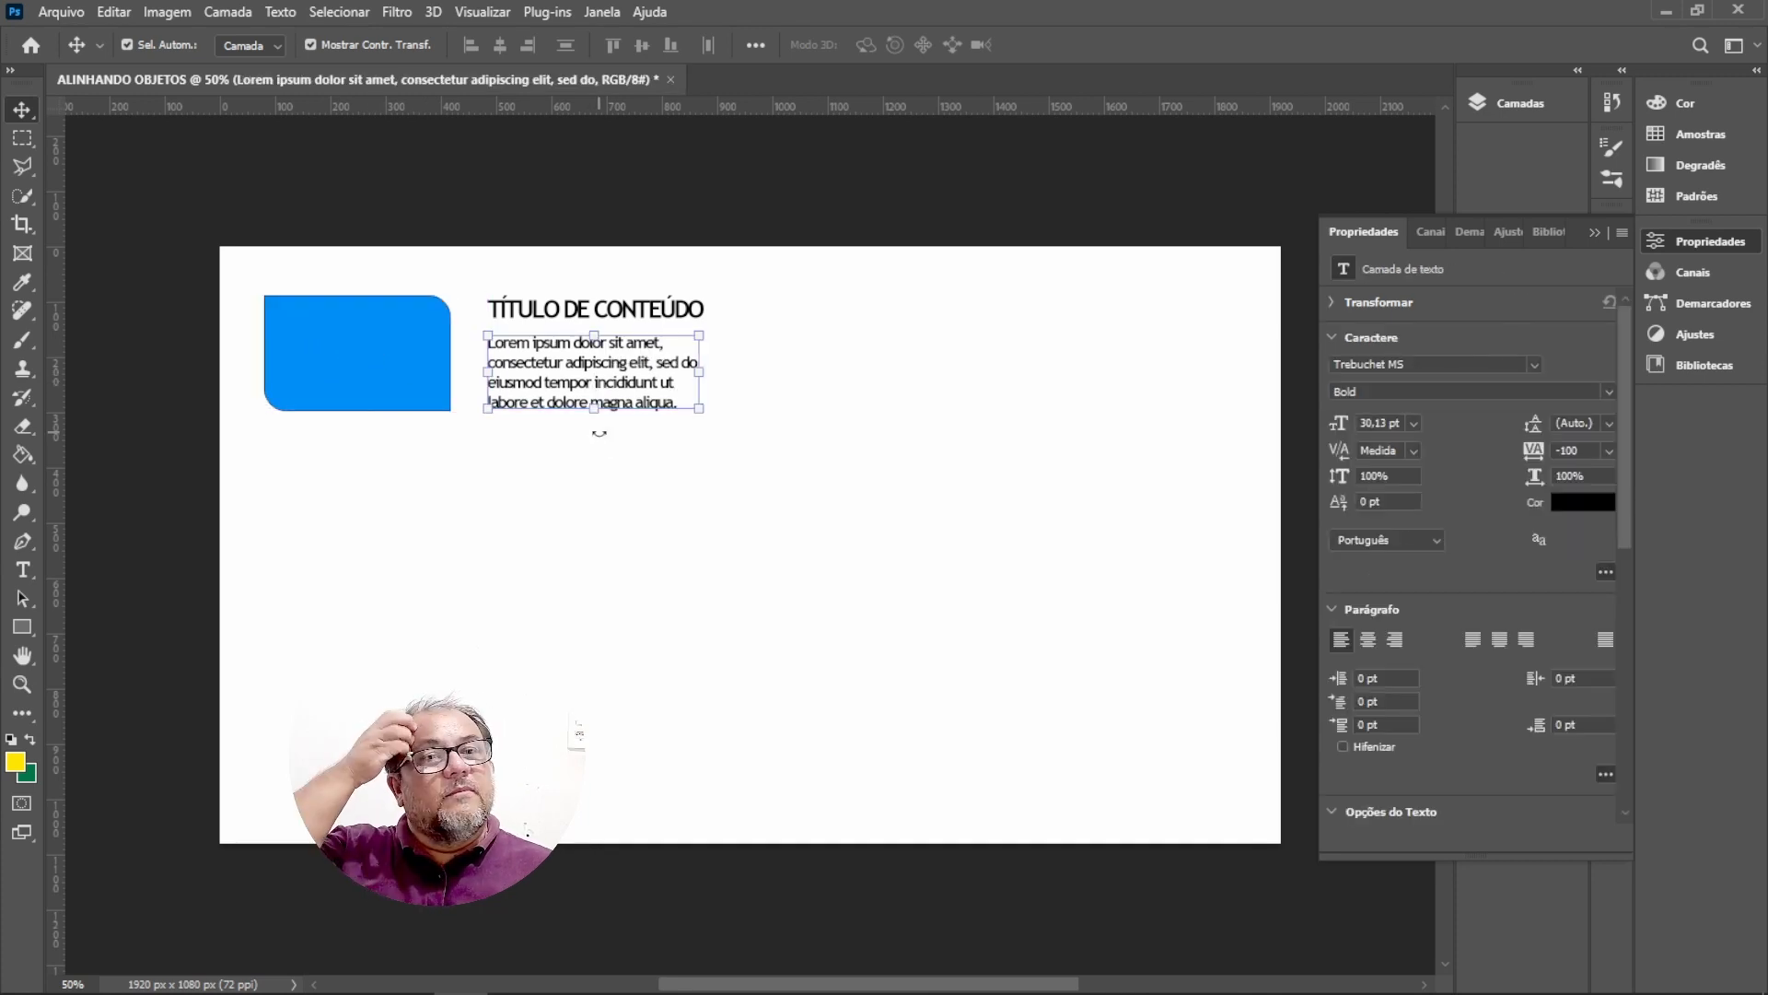
pyautogui.click(594, 482)
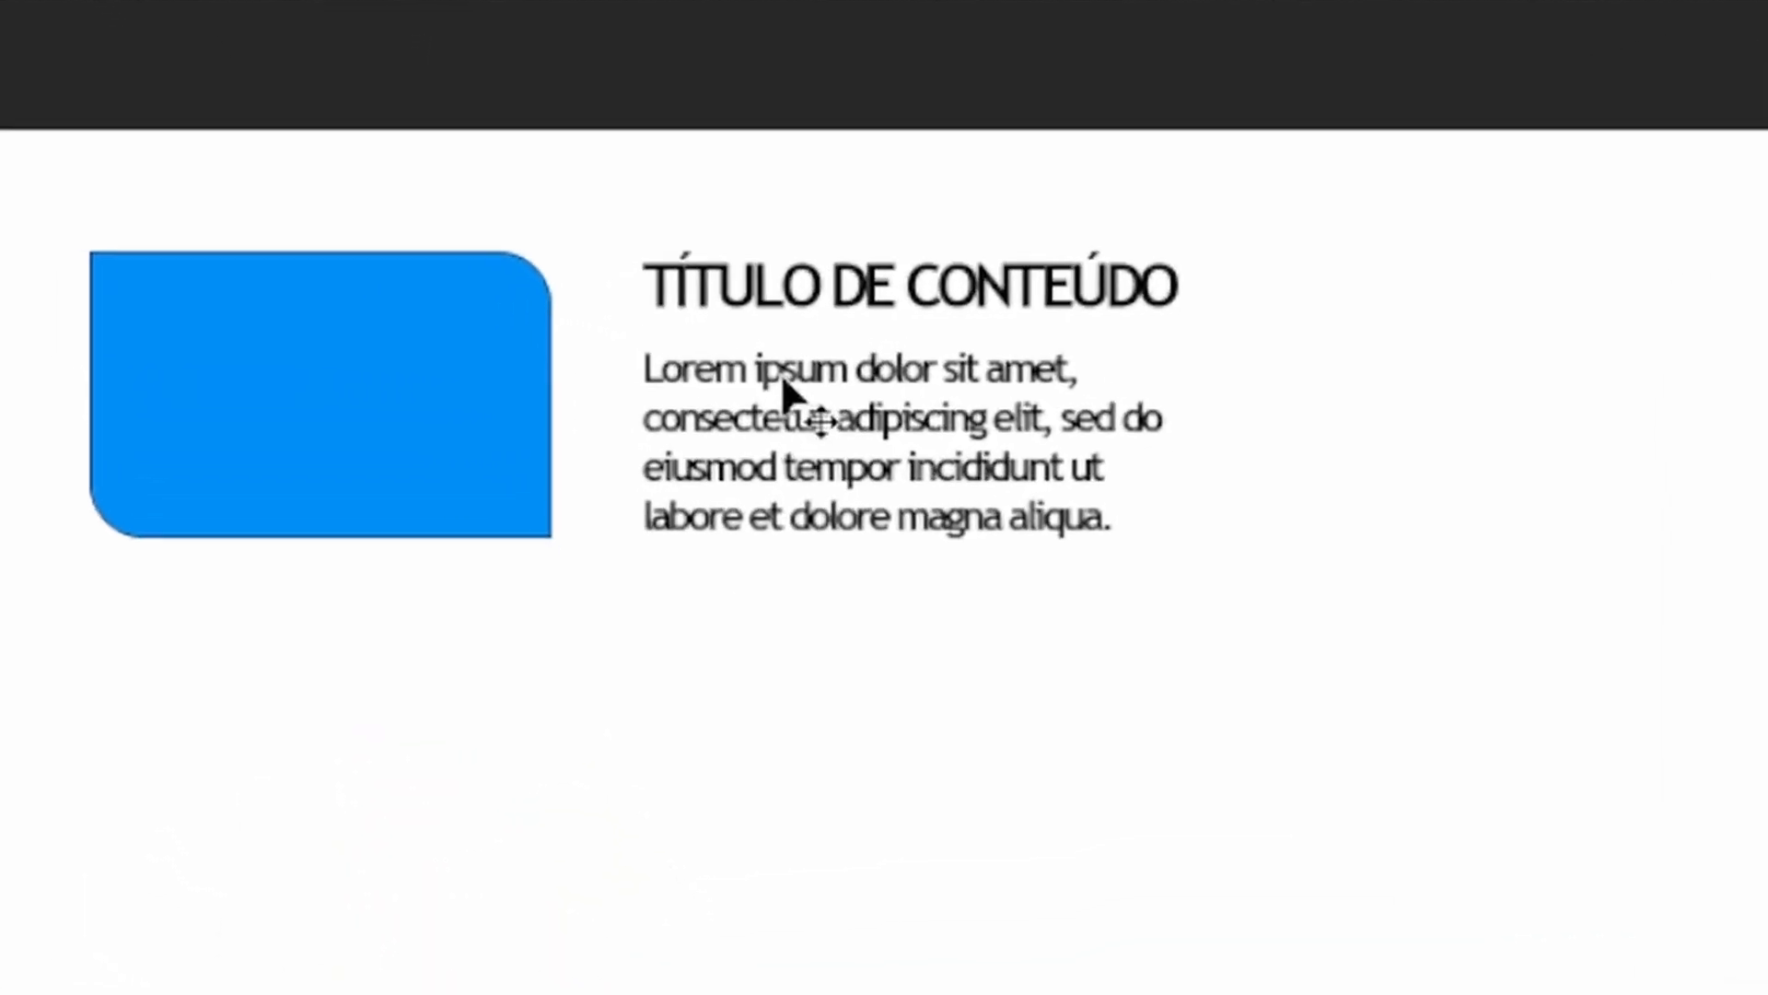
pyautogui.click(781, 374)
pyautogui.press('ctrl')
pyautogui.moveTo(793, 364); pyautogui.dragTo(798, 374)
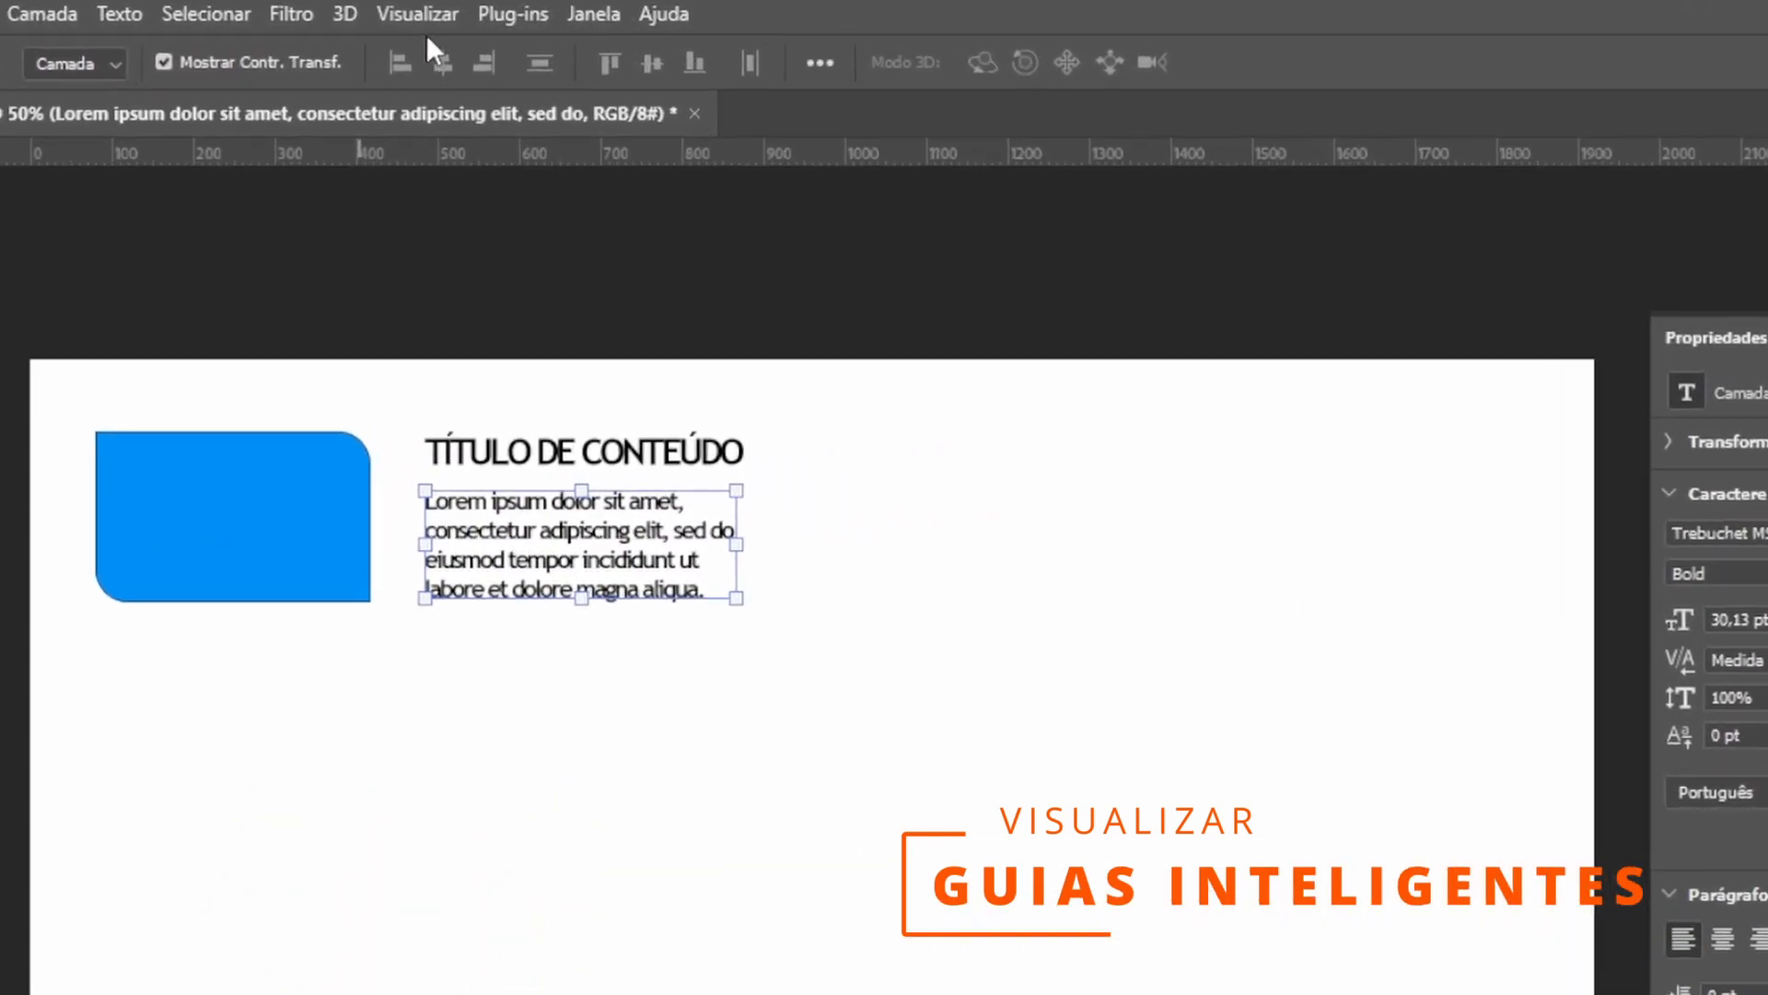
# Turn off Smart Guides in the view options.
pyautogui.click(463, 11)
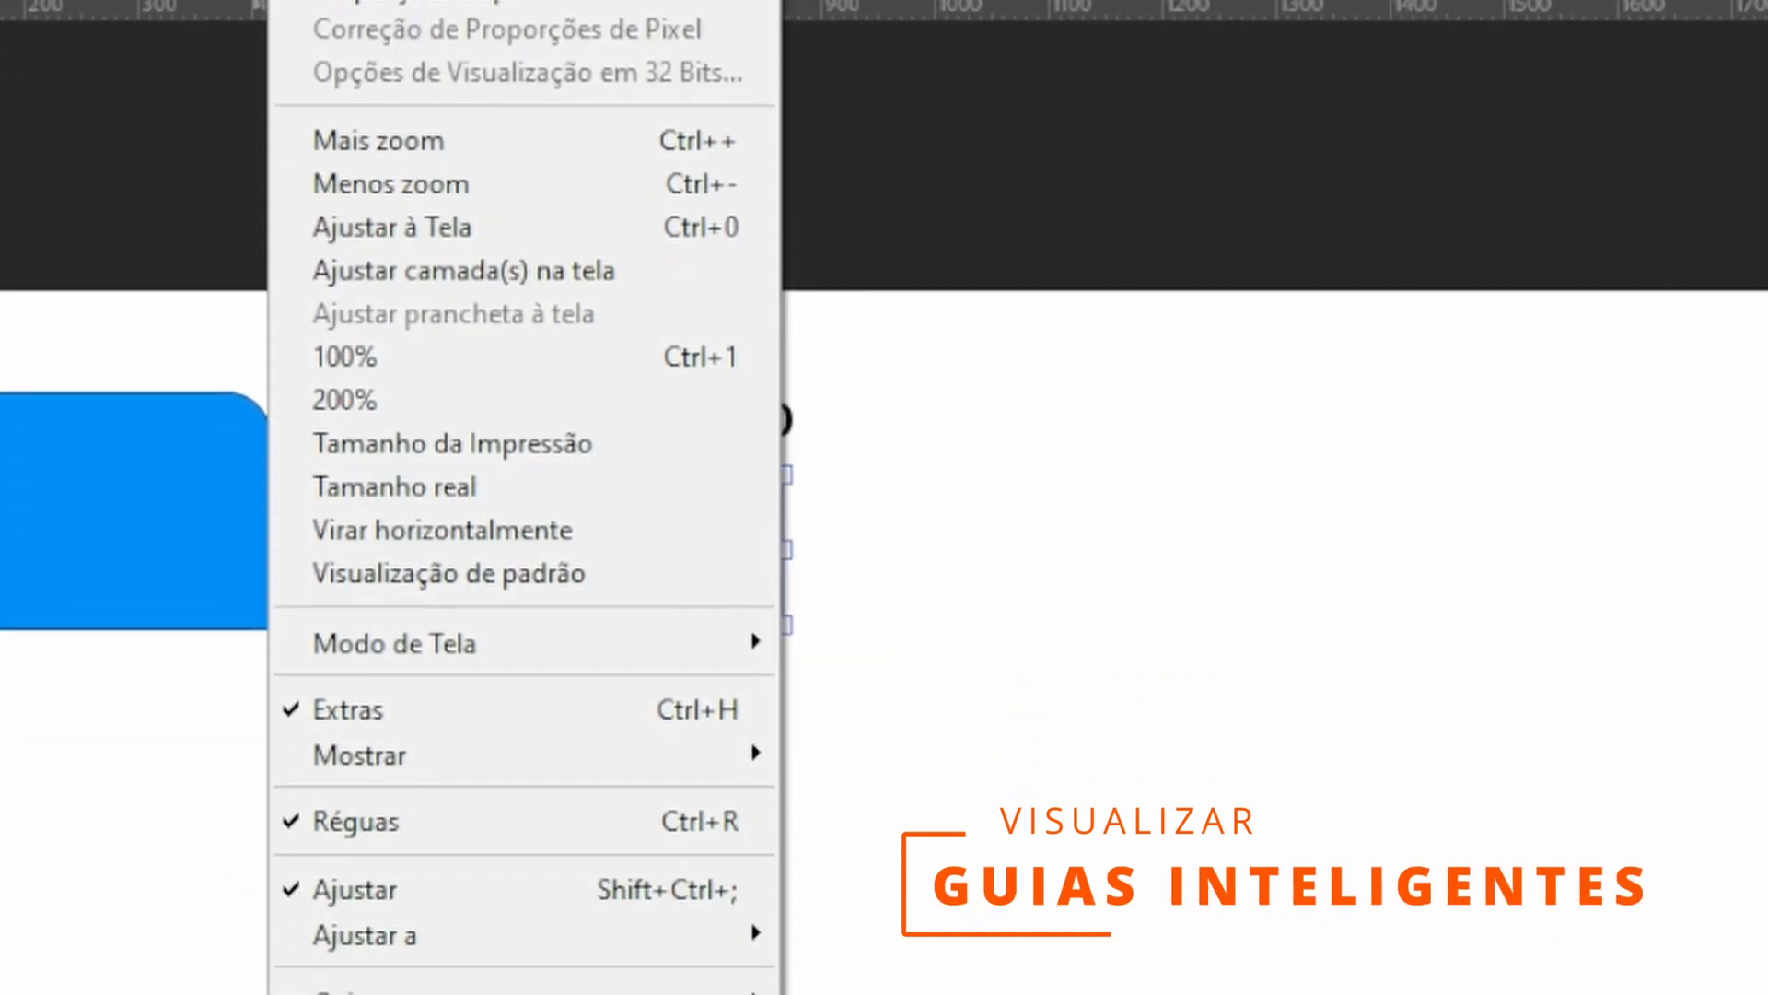
pyautogui.moveTo(464, 959)
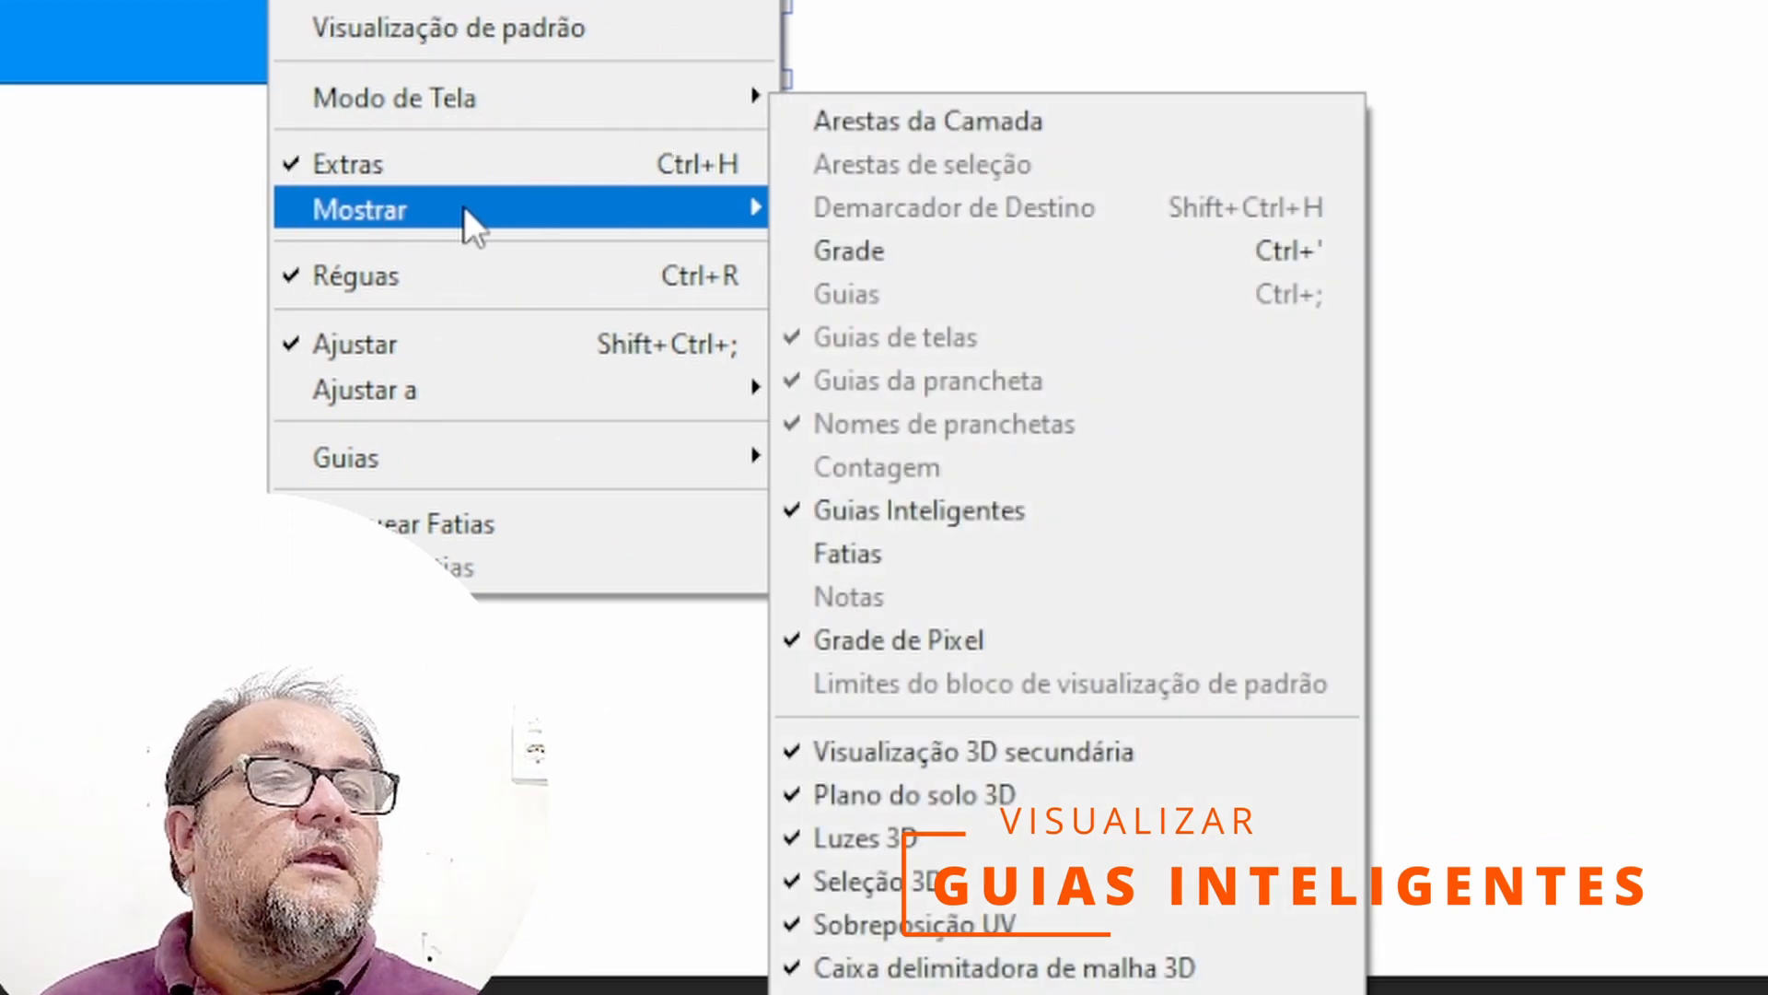
pyautogui.click(938, 517)
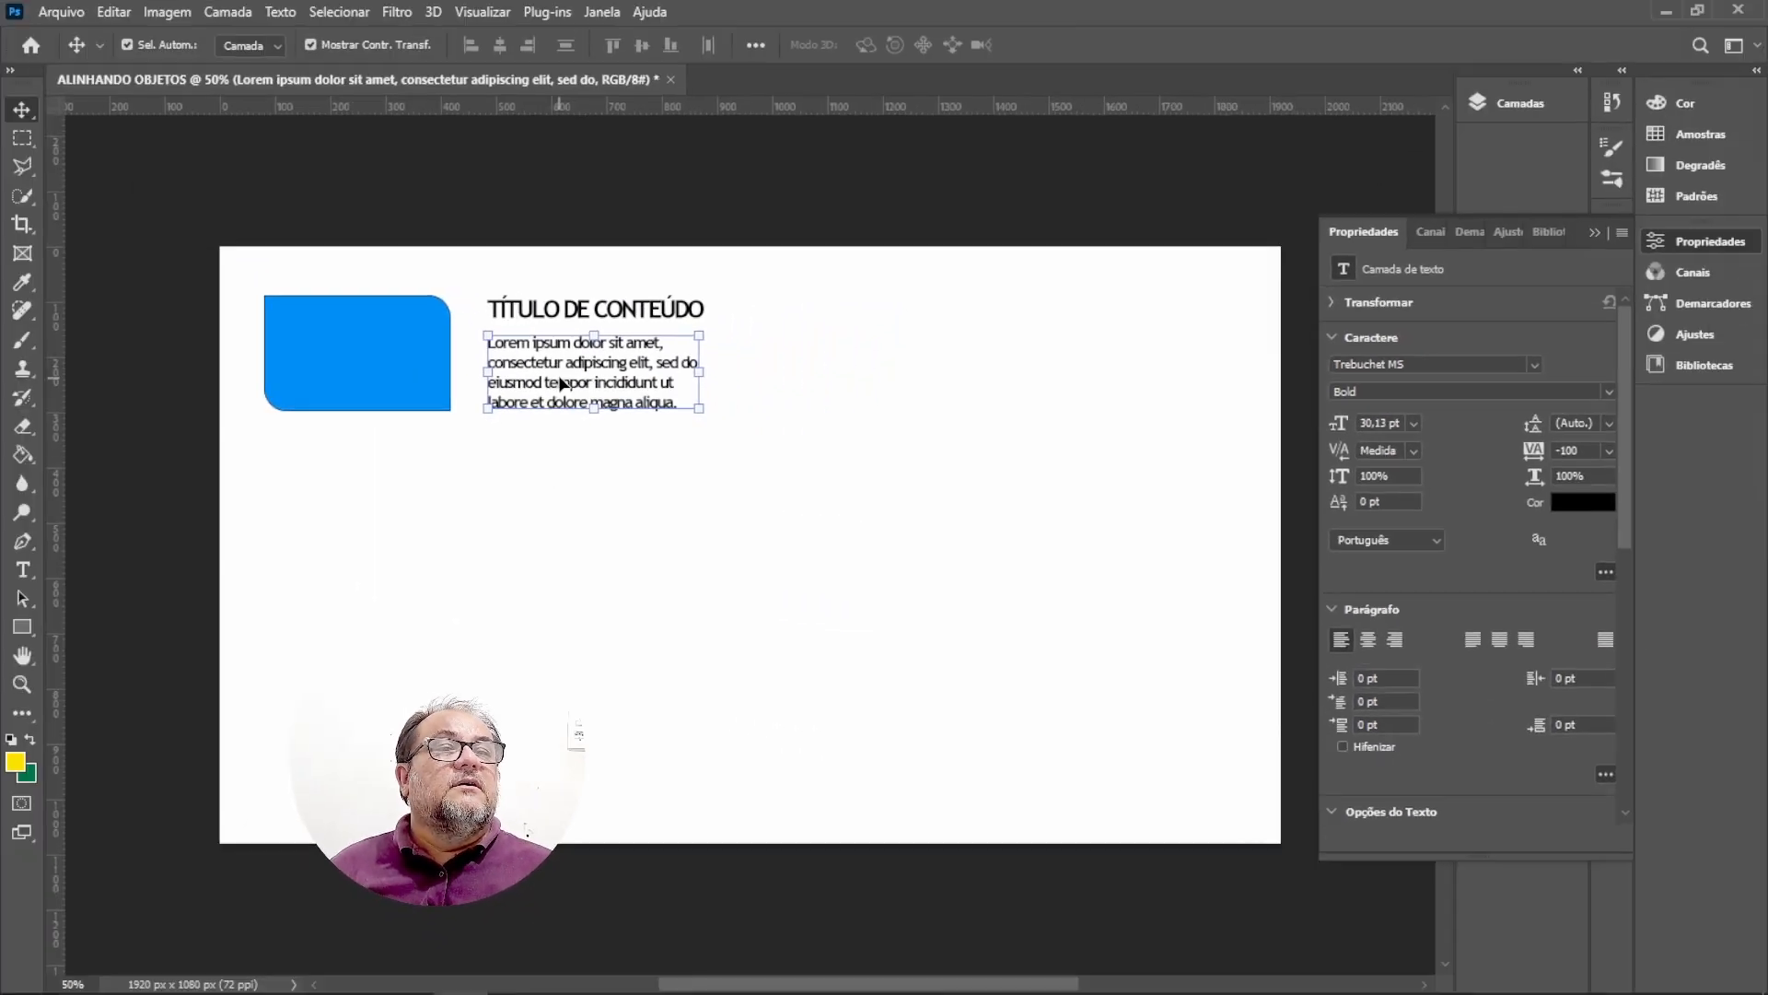
# Check the objects' alignment by moving the paragraph slightly and selecting the rectangle, title and paragraph in turn.
pyautogui.moveTo(559, 389)
pyautogui.mouseDown()
pyautogui.moveTo(593, 390)
pyautogui.moveTo(532, 388)
pyautogui.moveTo(560, 385)
pyautogui.mouseUp()
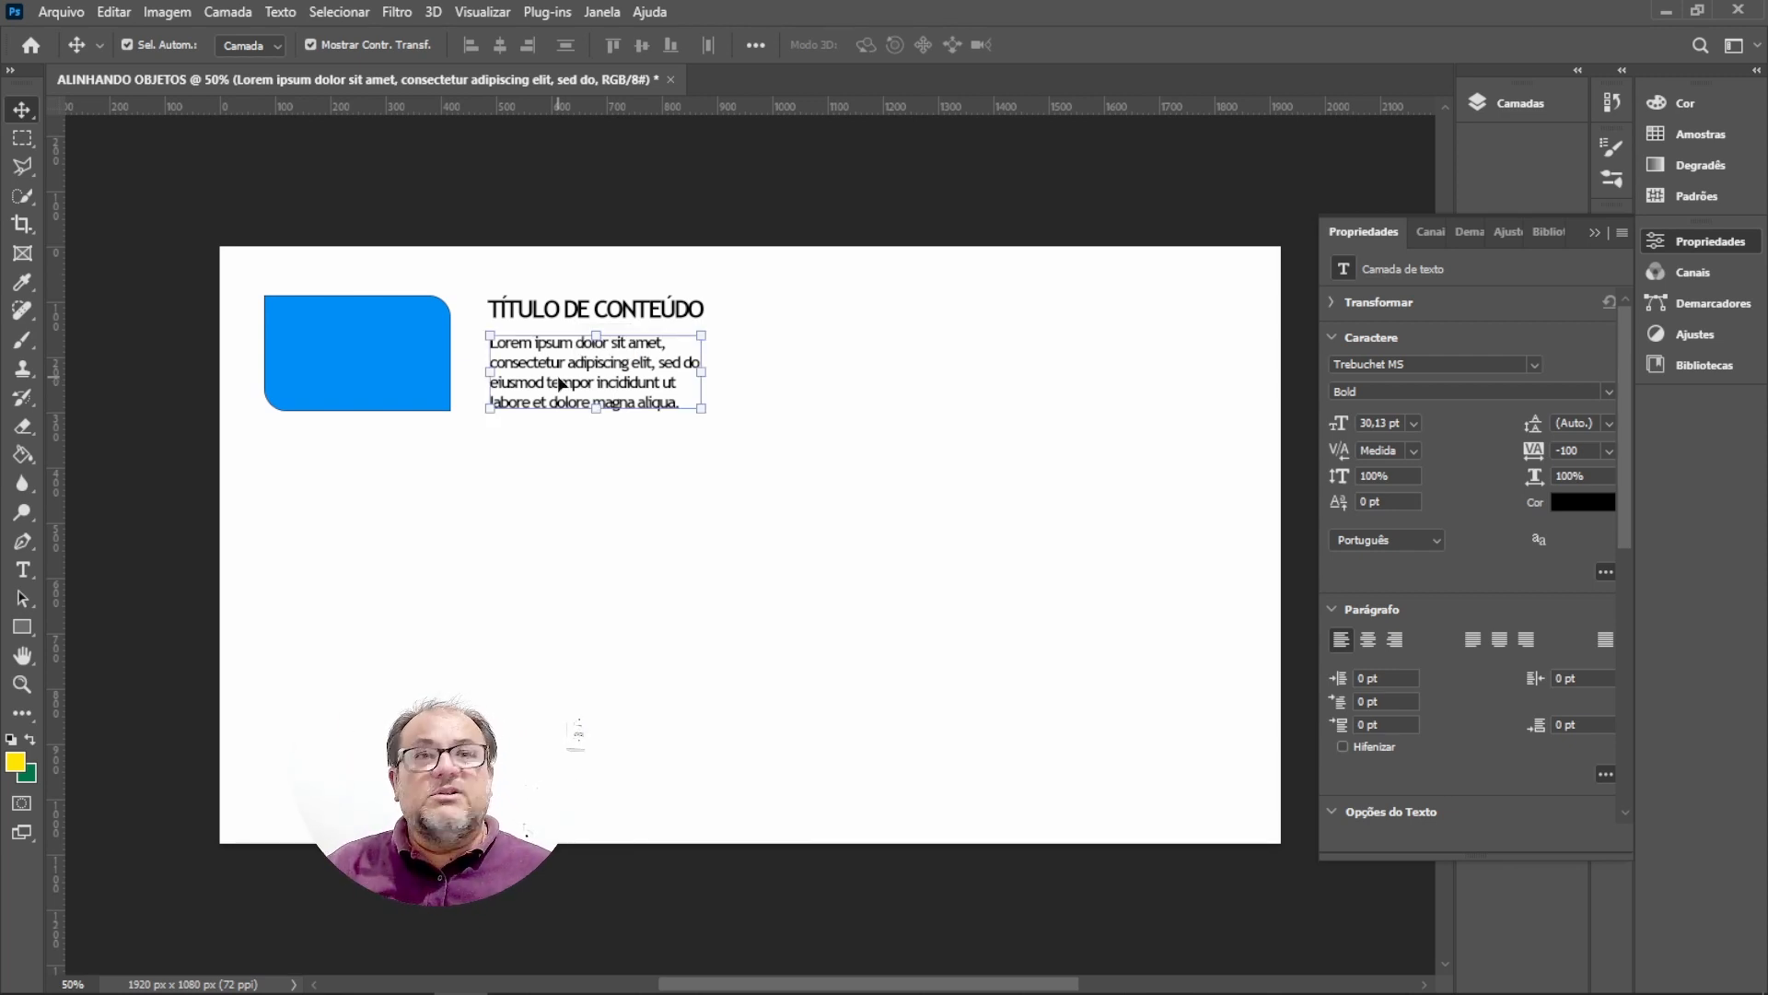
pyautogui.click(293, 364)
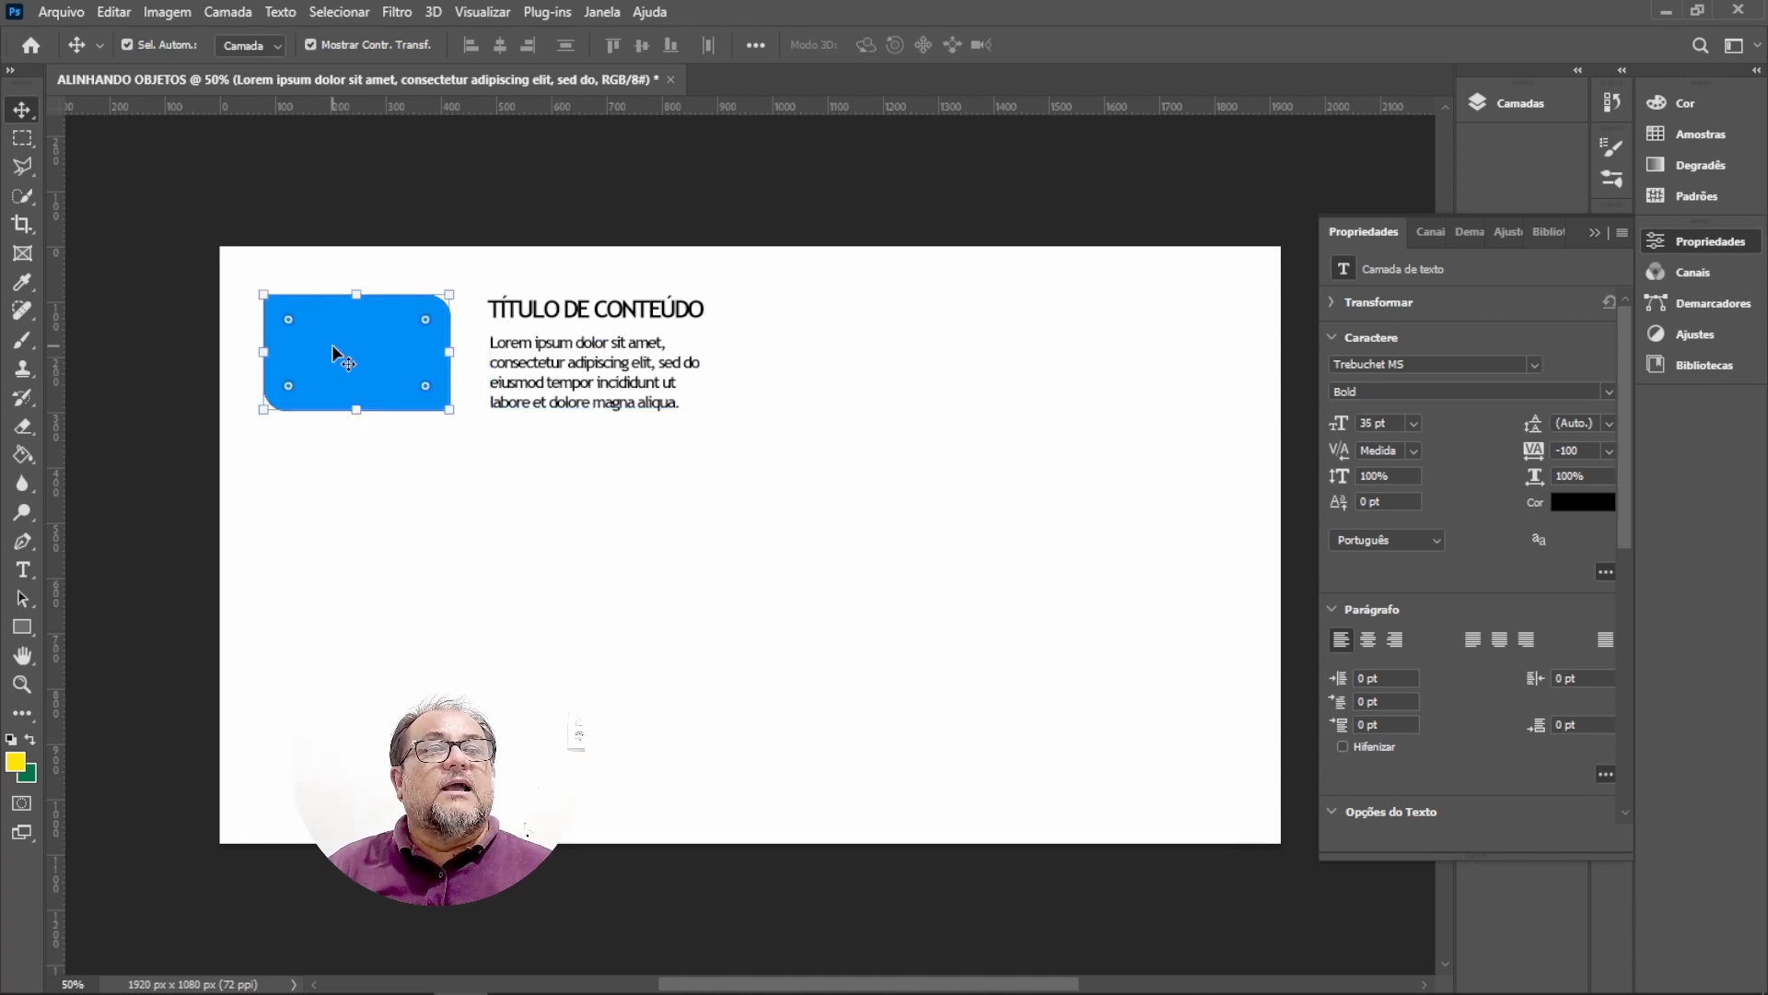
pyautogui.click(592, 394)
pyautogui.click(502, 304)
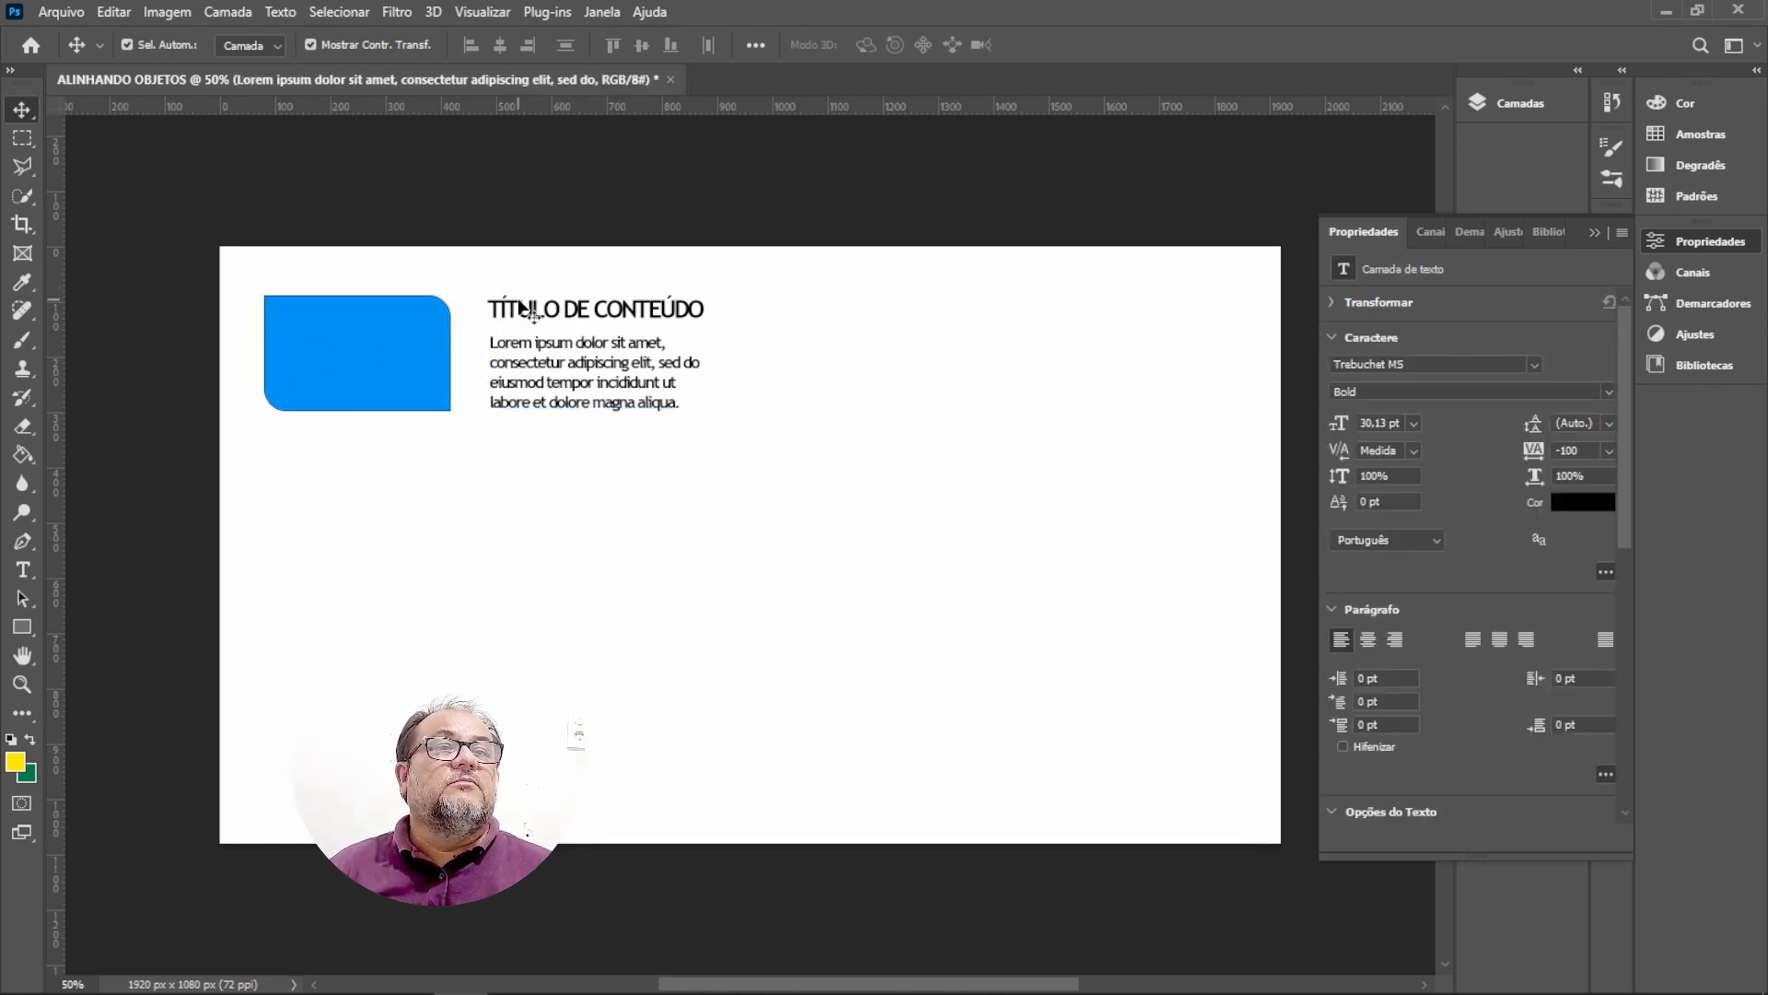
pyautogui.click(332, 342)
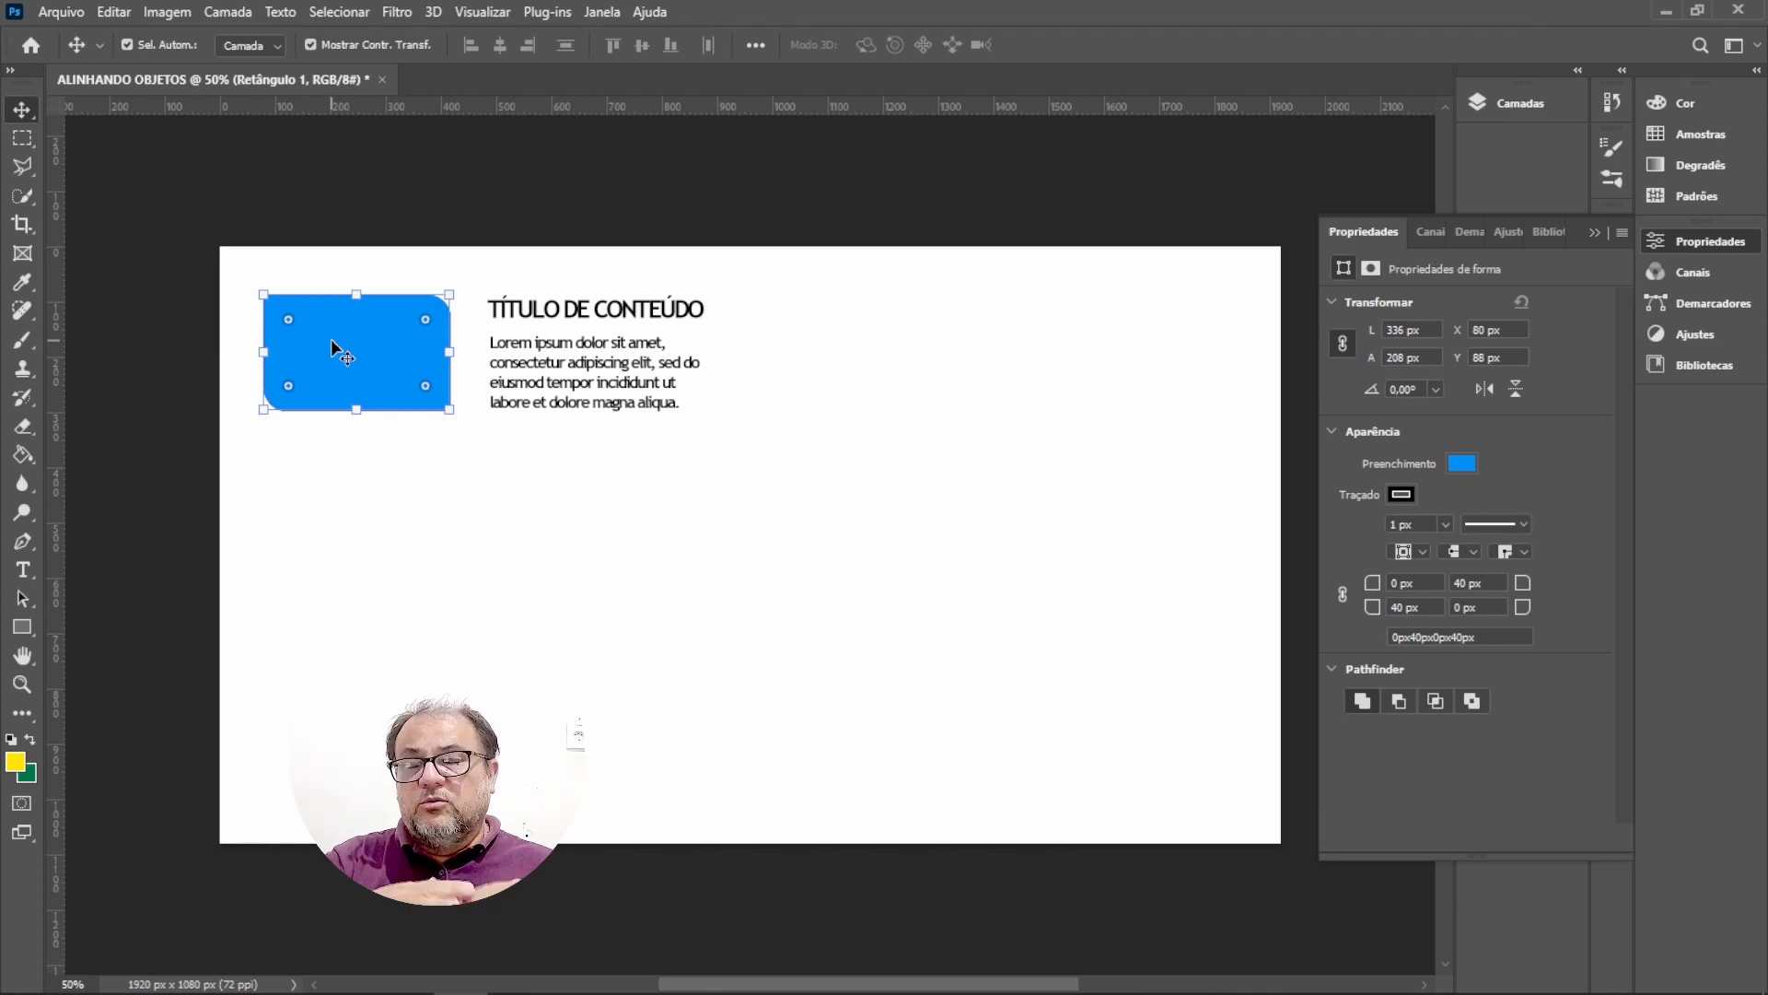
pyautogui.click(562, 353)
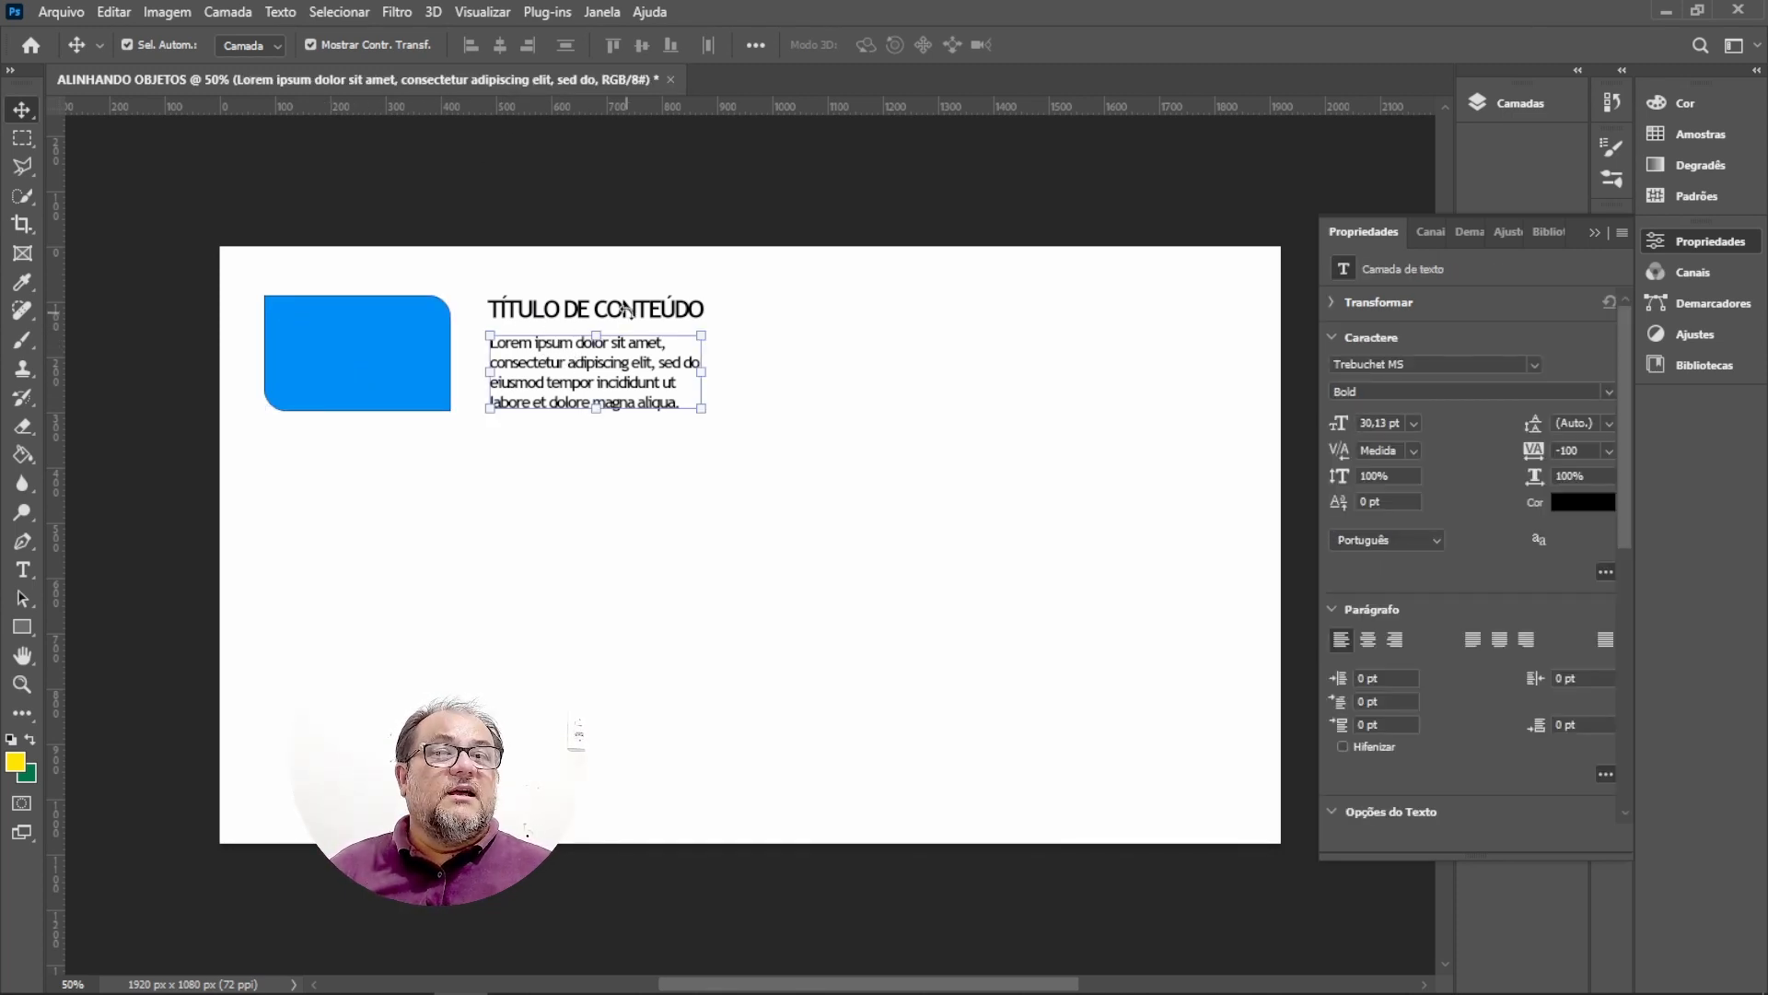
# Turn Smart Guides back on in the view options.
pyautogui.click(483, 11)
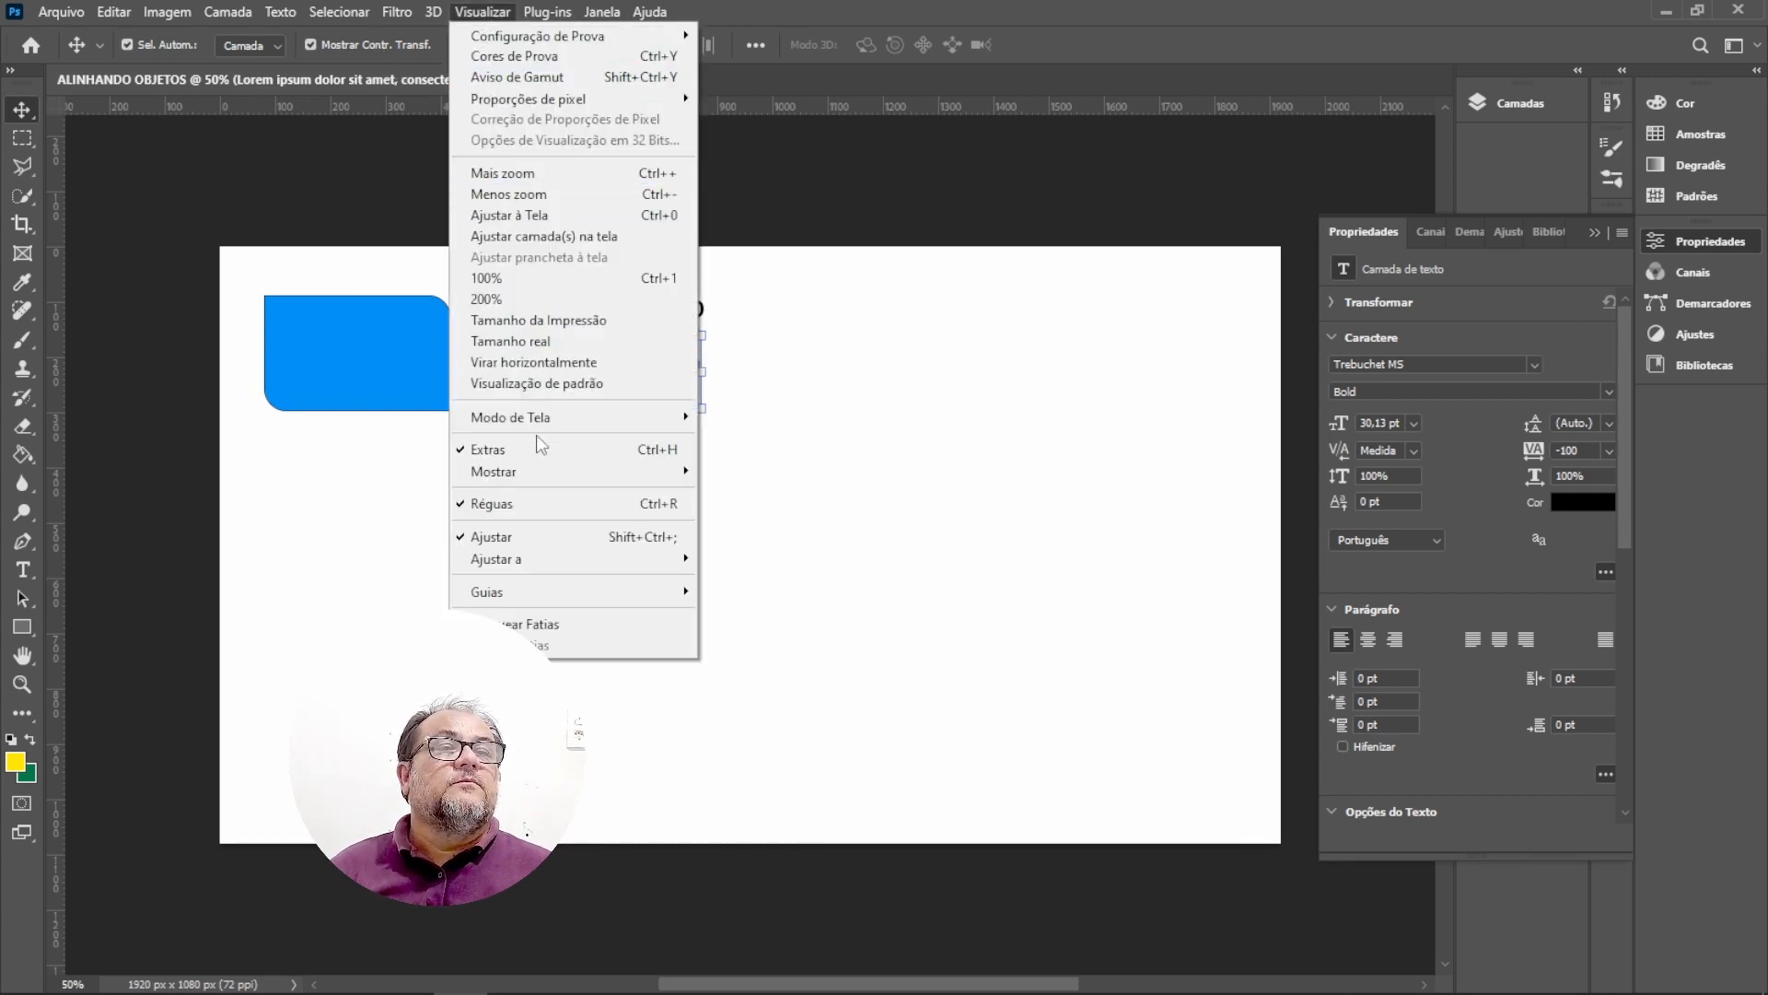
pyautogui.click(540, 476)
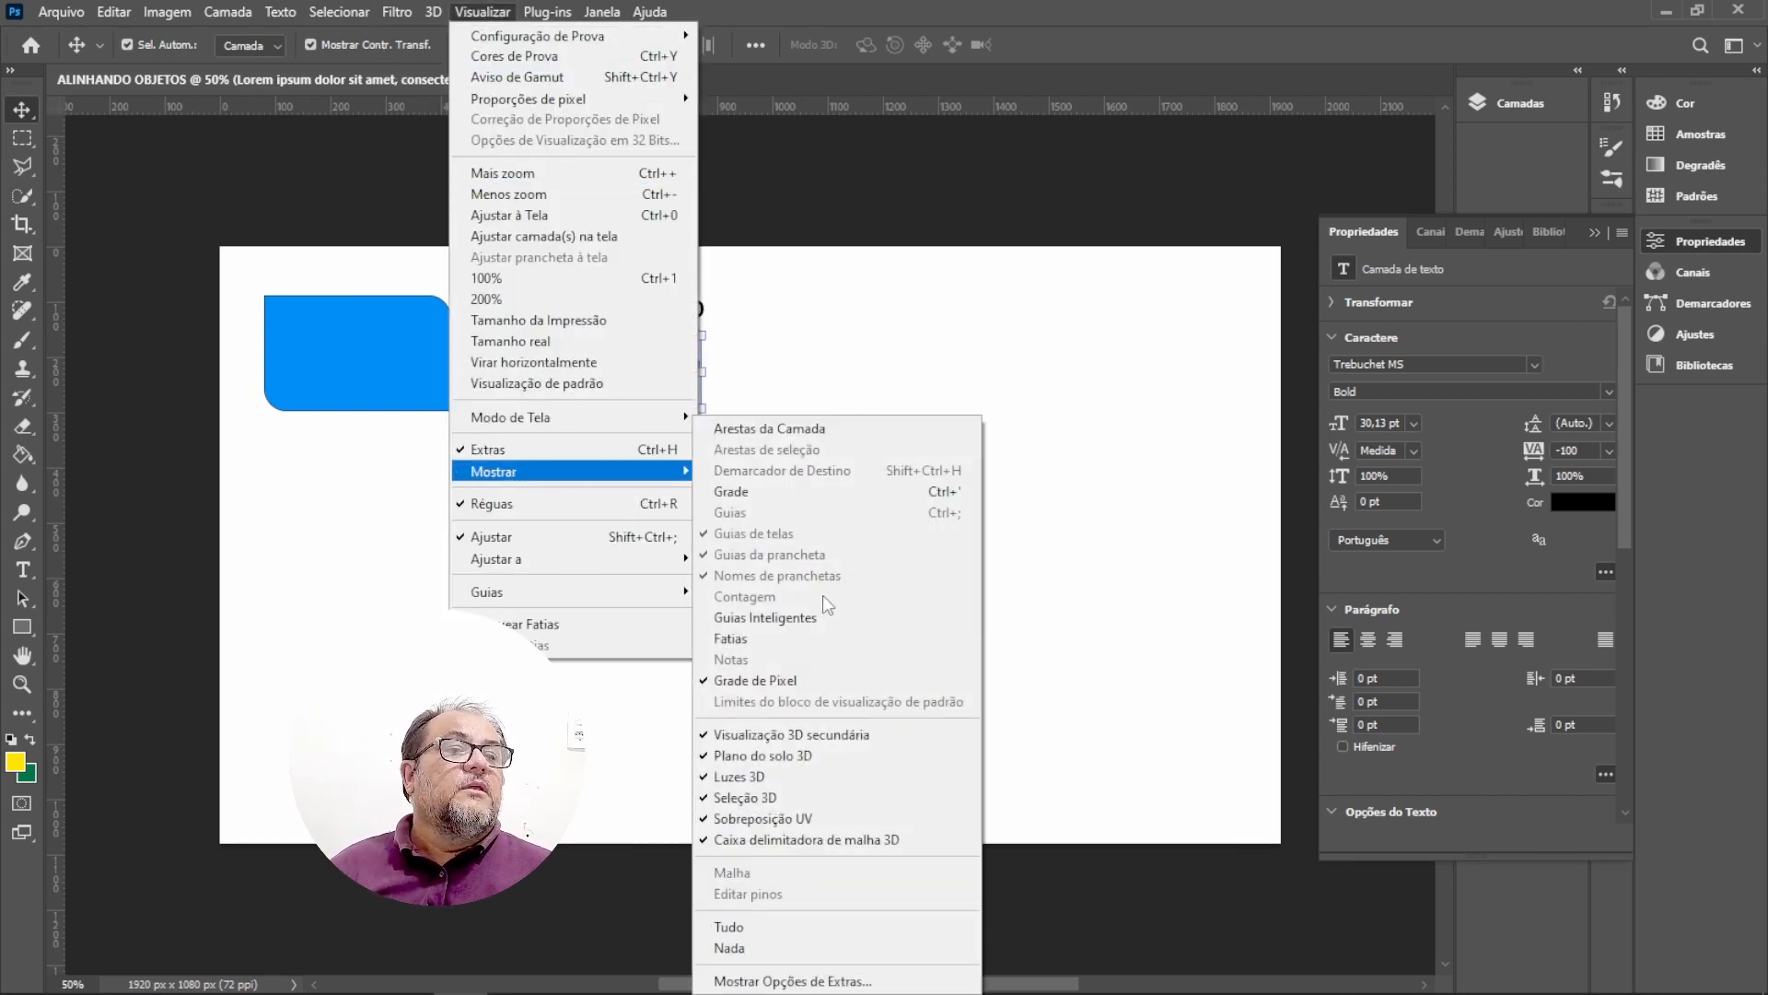
pyautogui.click(782, 626)
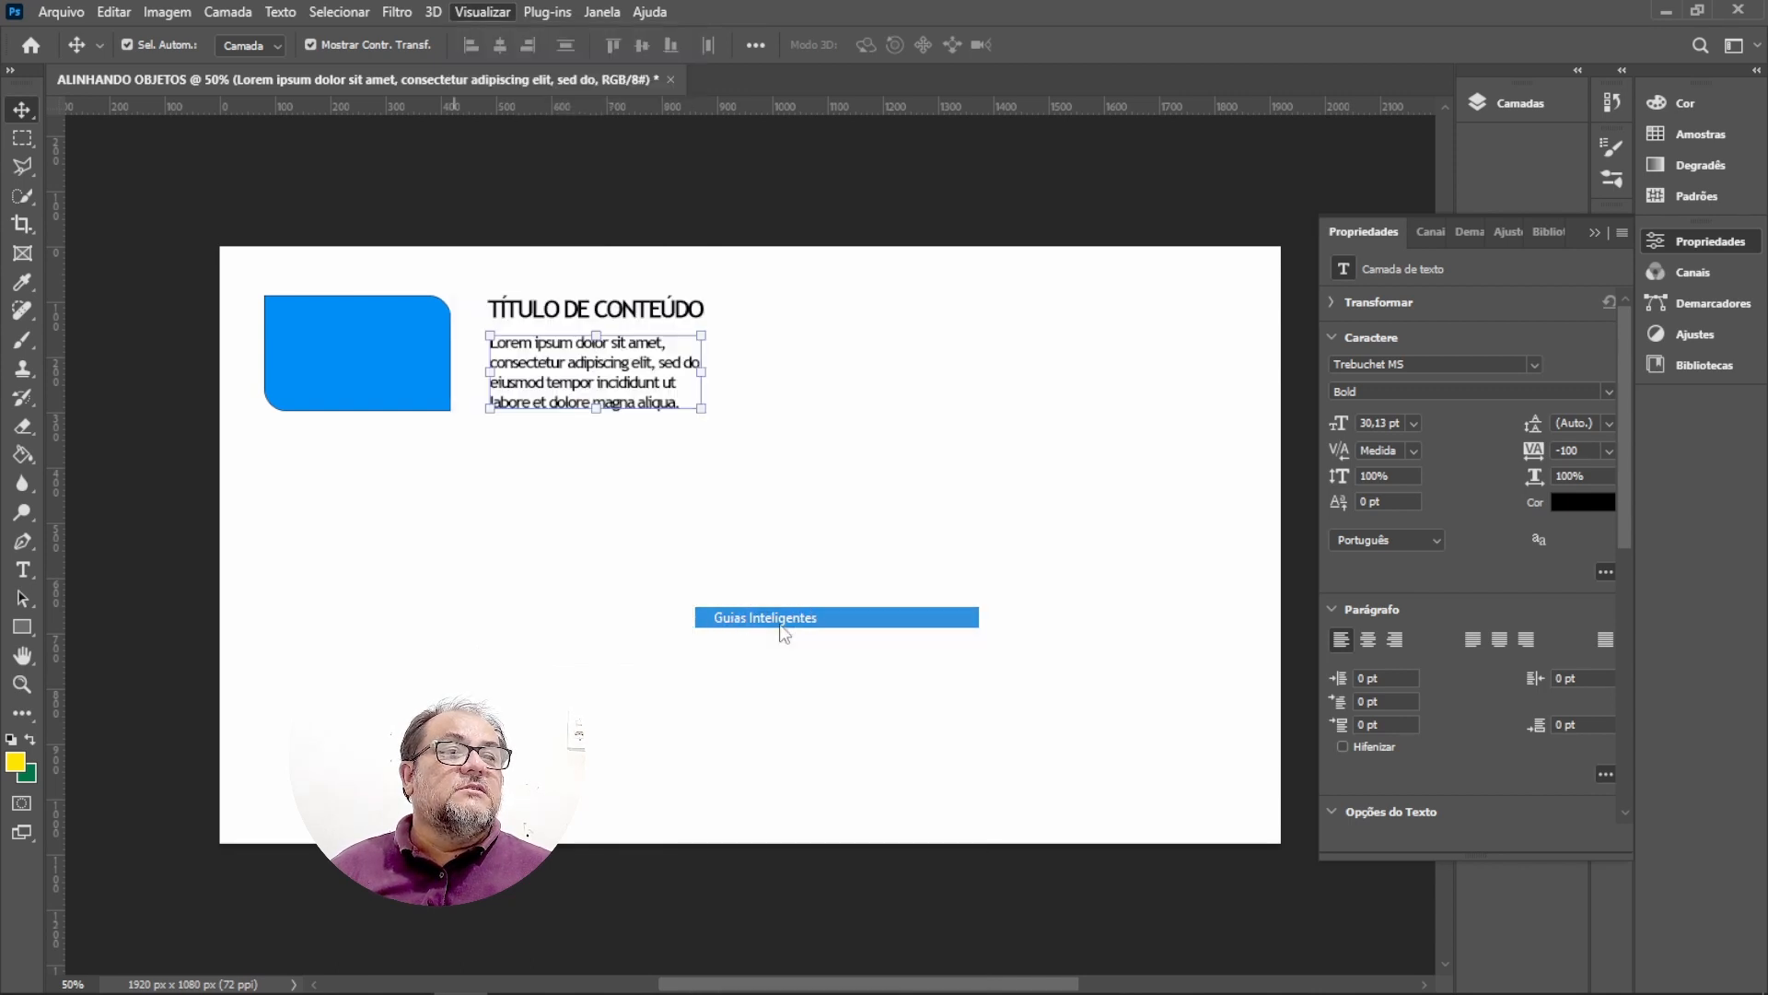
pyautogui.click(783, 617)
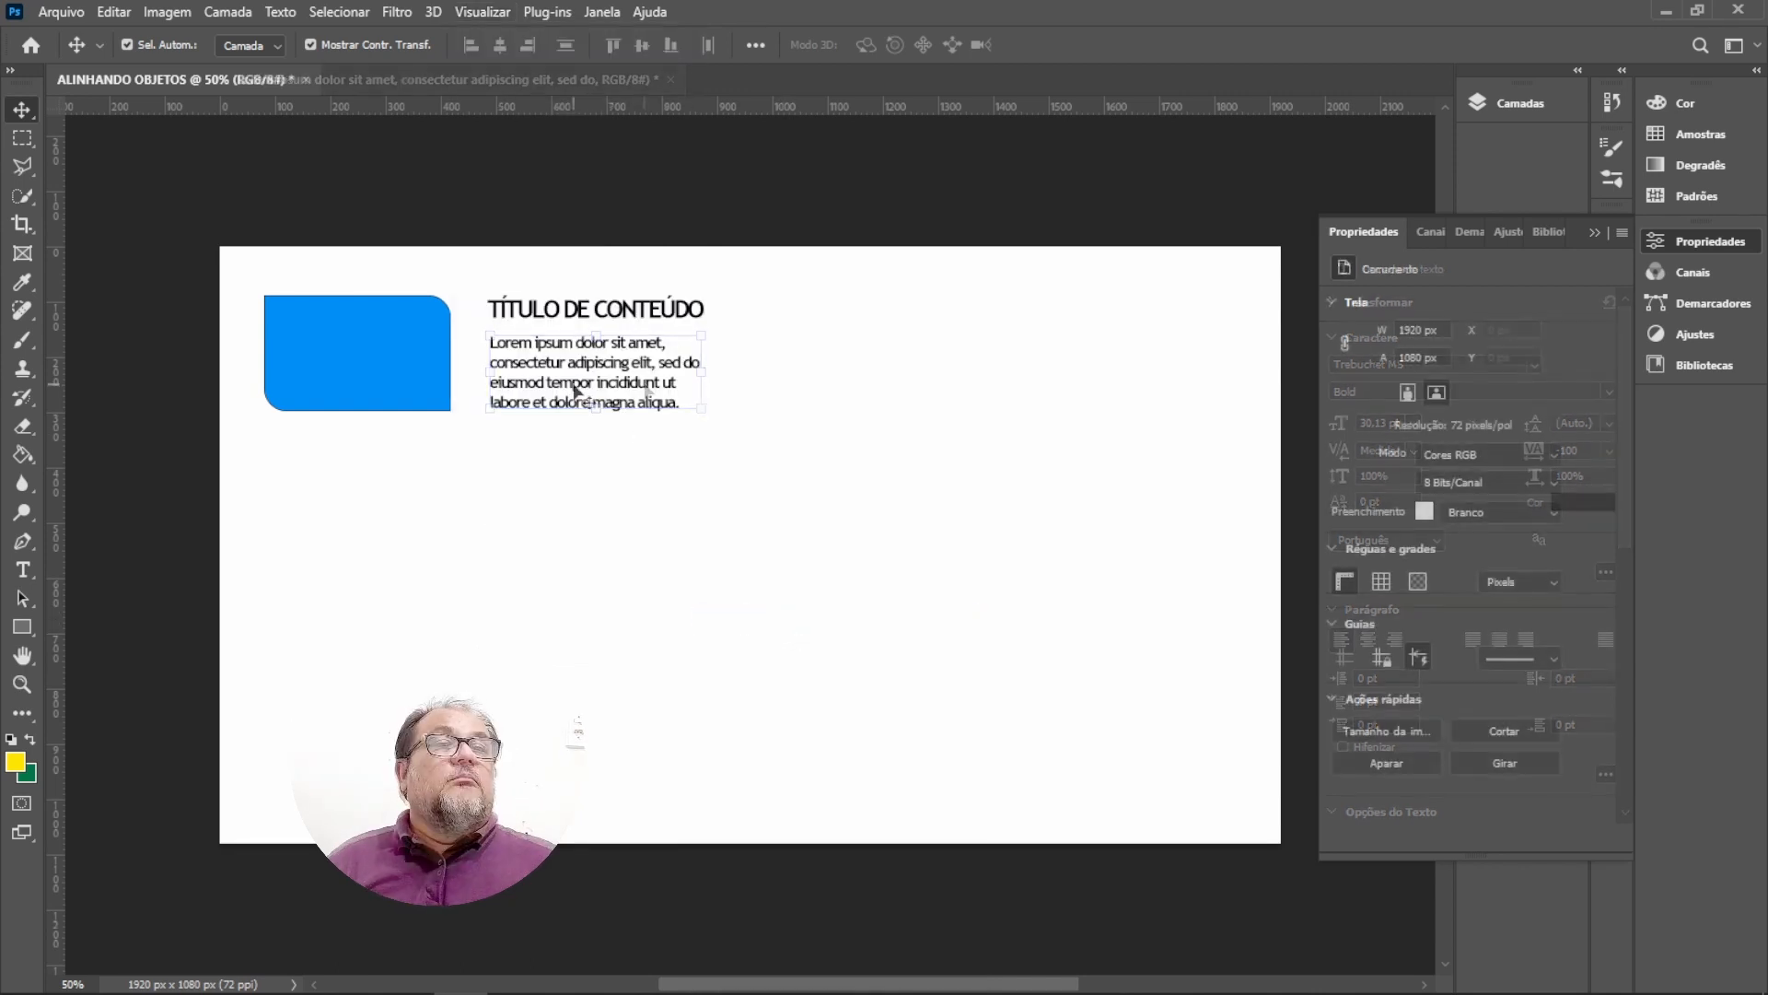
# Select the title and paragraph together and move them left, closer to the blue rectangle.
pyautogui.moveTo(556, 361)
pyautogui.mouseDown()
pyautogui.moveTo(578, 363)
pyautogui.moveTo(550, 358)
pyautogui.mouseUp()
pyautogui.moveTo(750, 276); pyautogui.dragTo(488, 460)
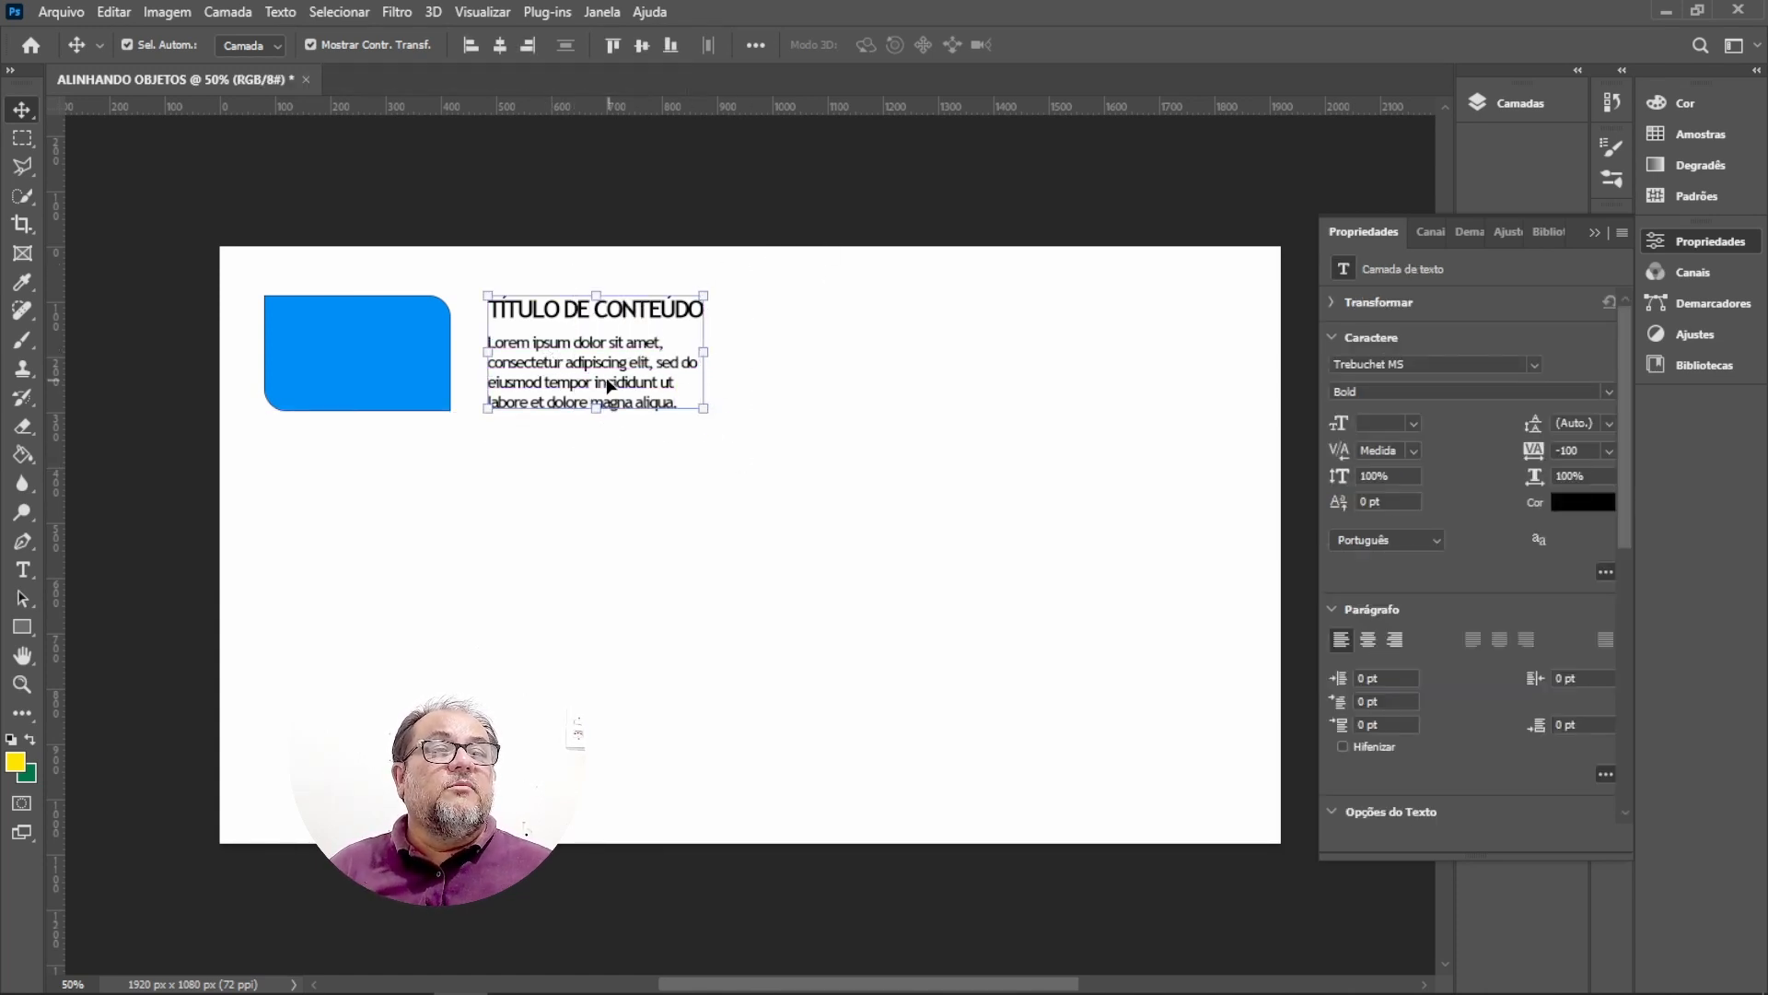
pyautogui.moveTo(608, 385); pyautogui.dragTo(586, 385)
pyautogui.click(623, 517)
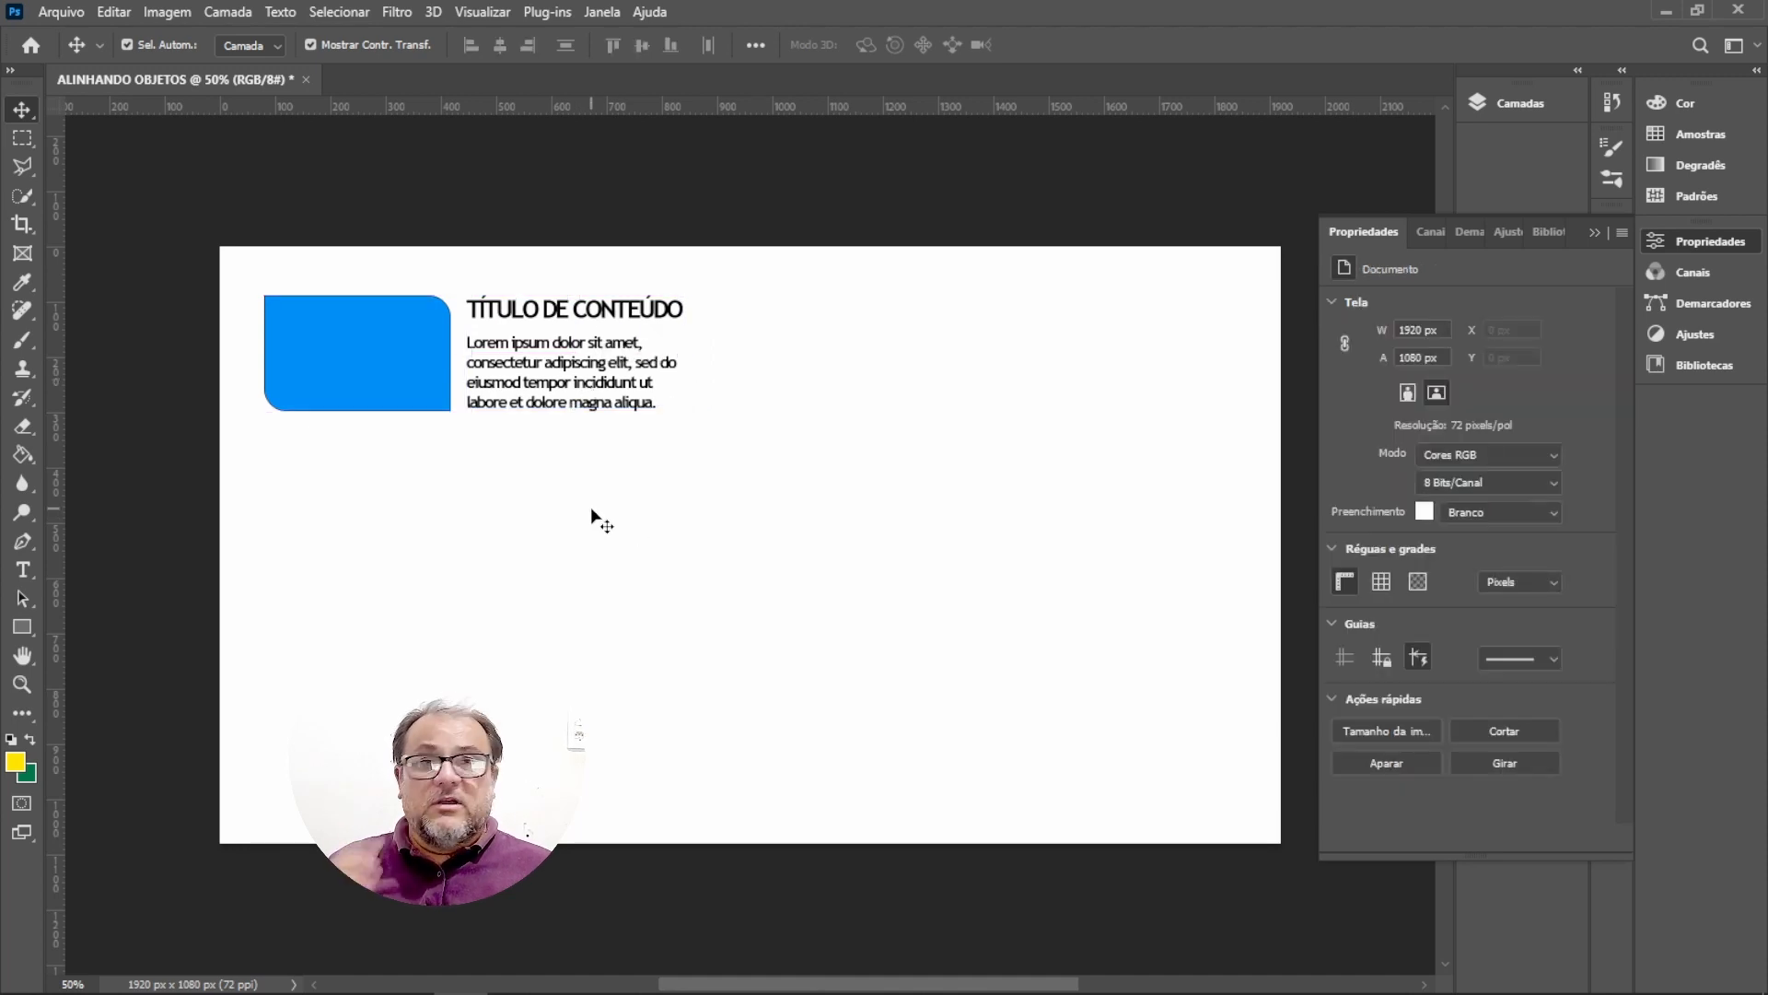
# Select the rectangle, title and paragraph one by one to review their positions.
pyautogui.click(365, 347)
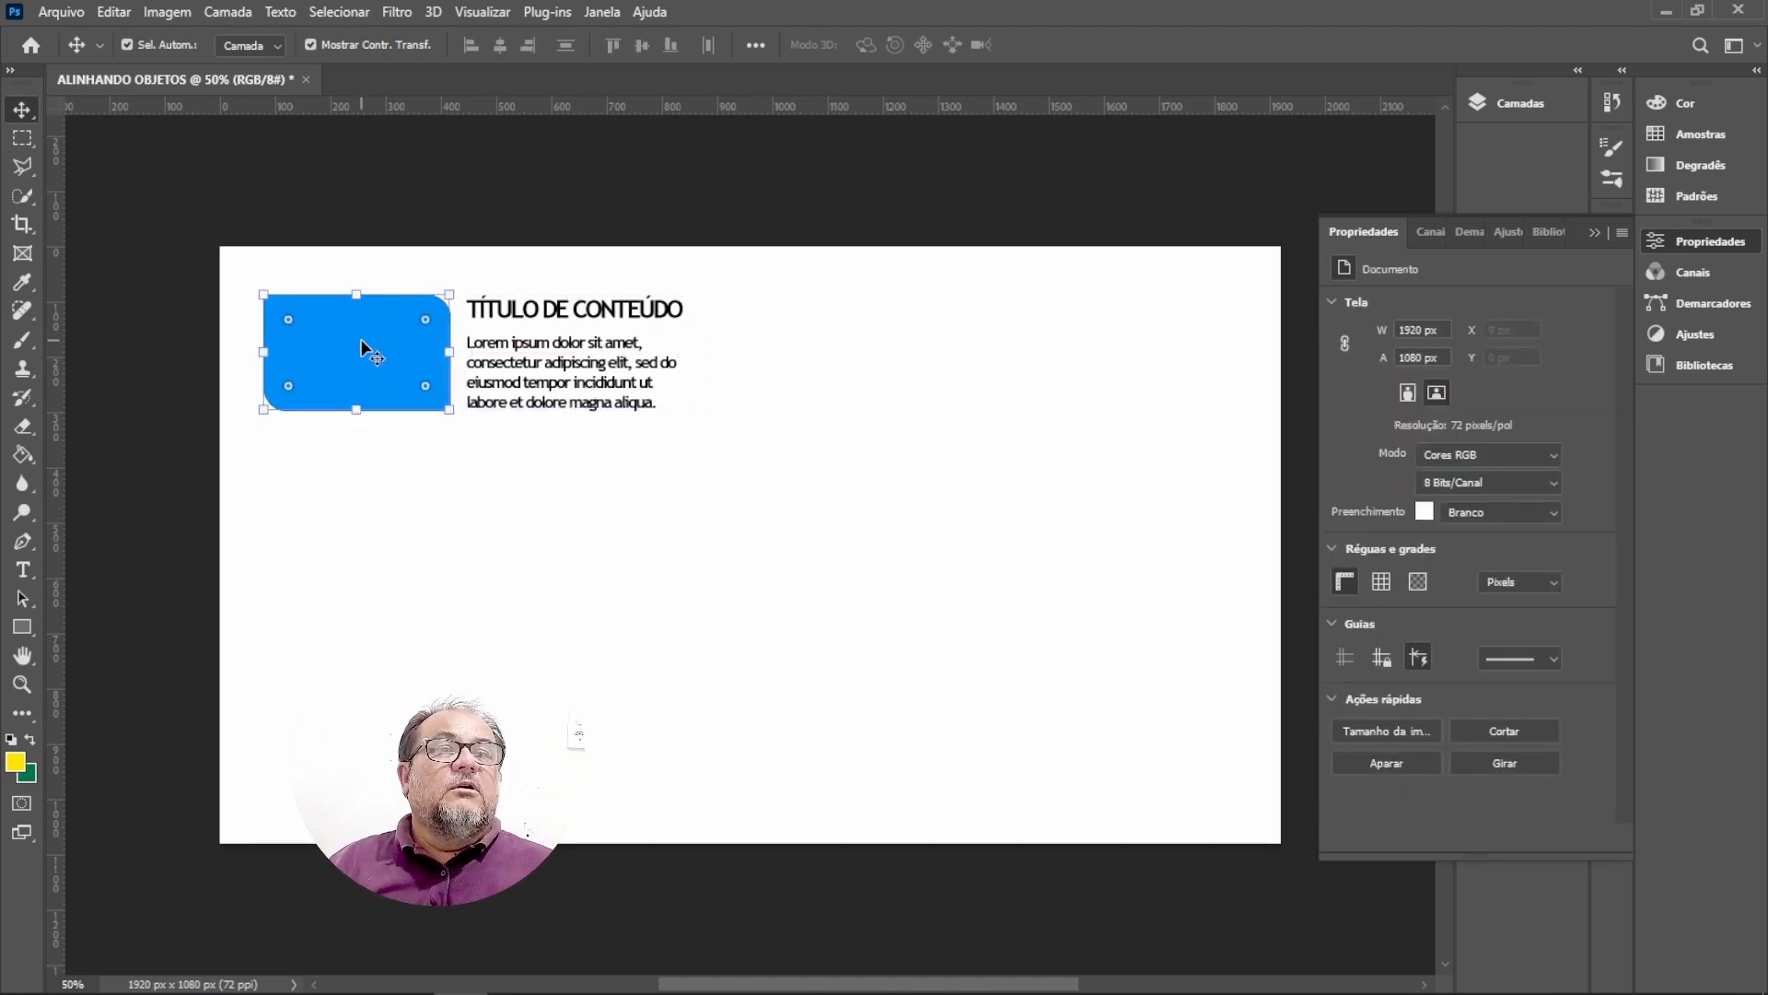
pyautogui.click(543, 320)
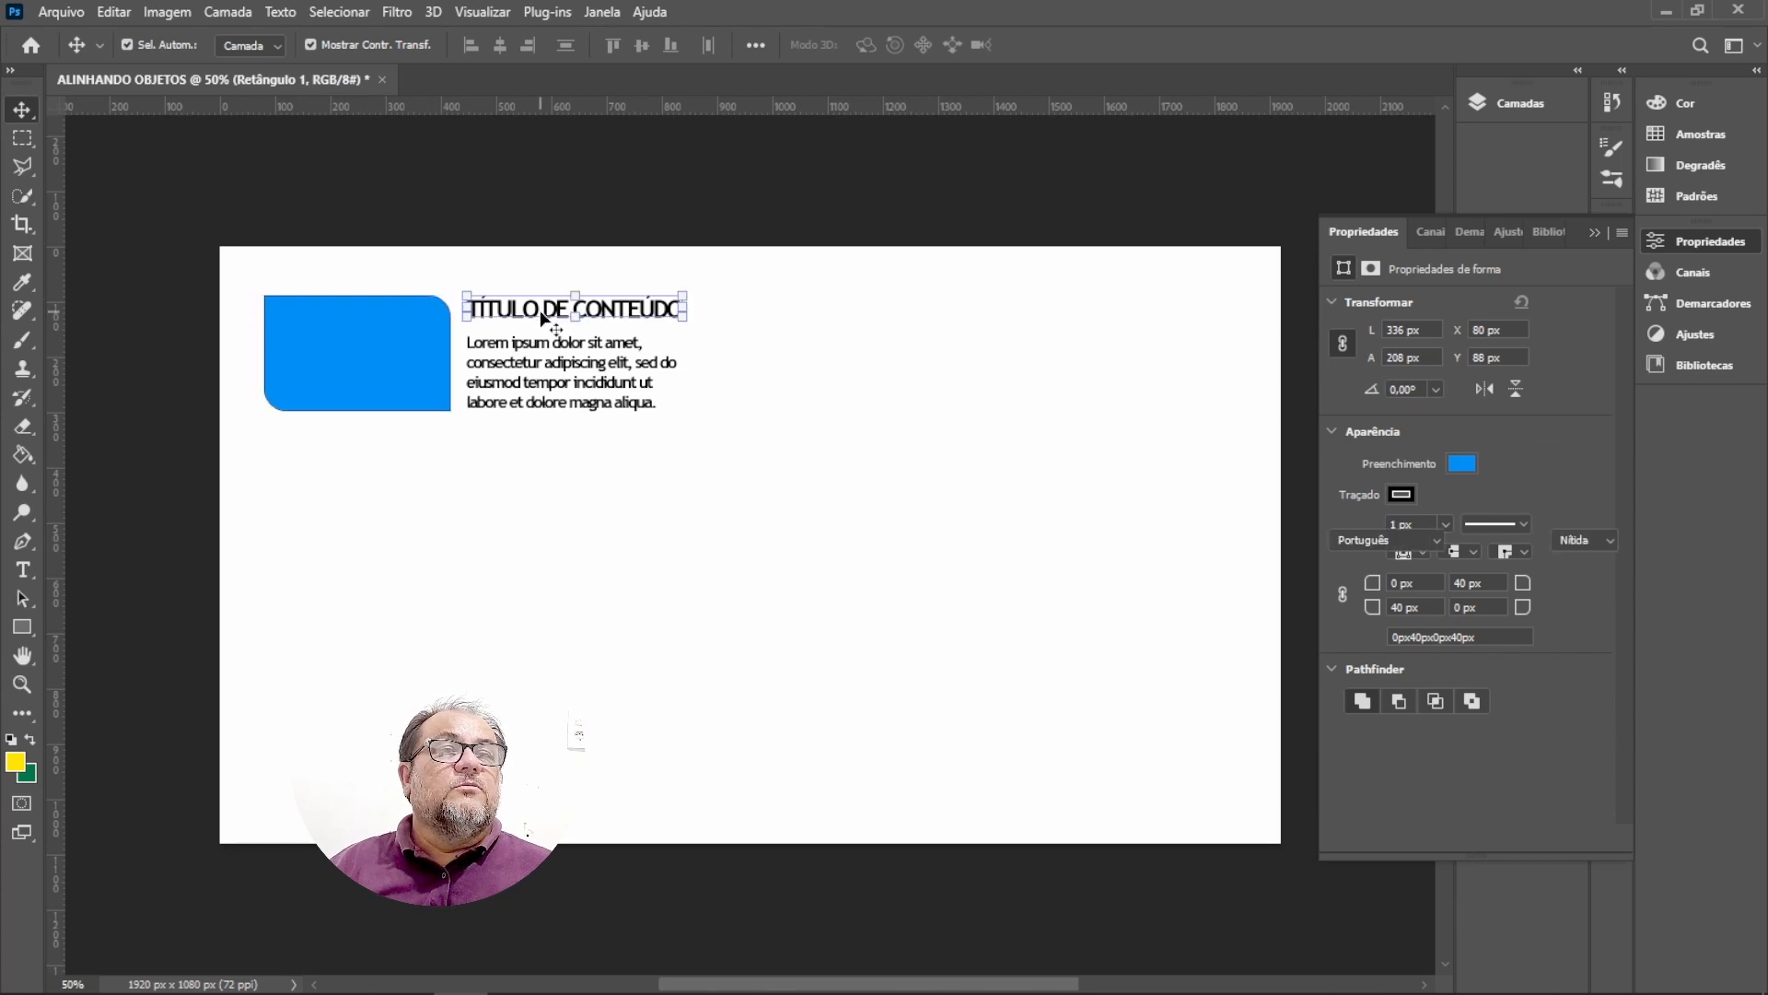
pyautogui.click(562, 392)
pyautogui.click(622, 516)
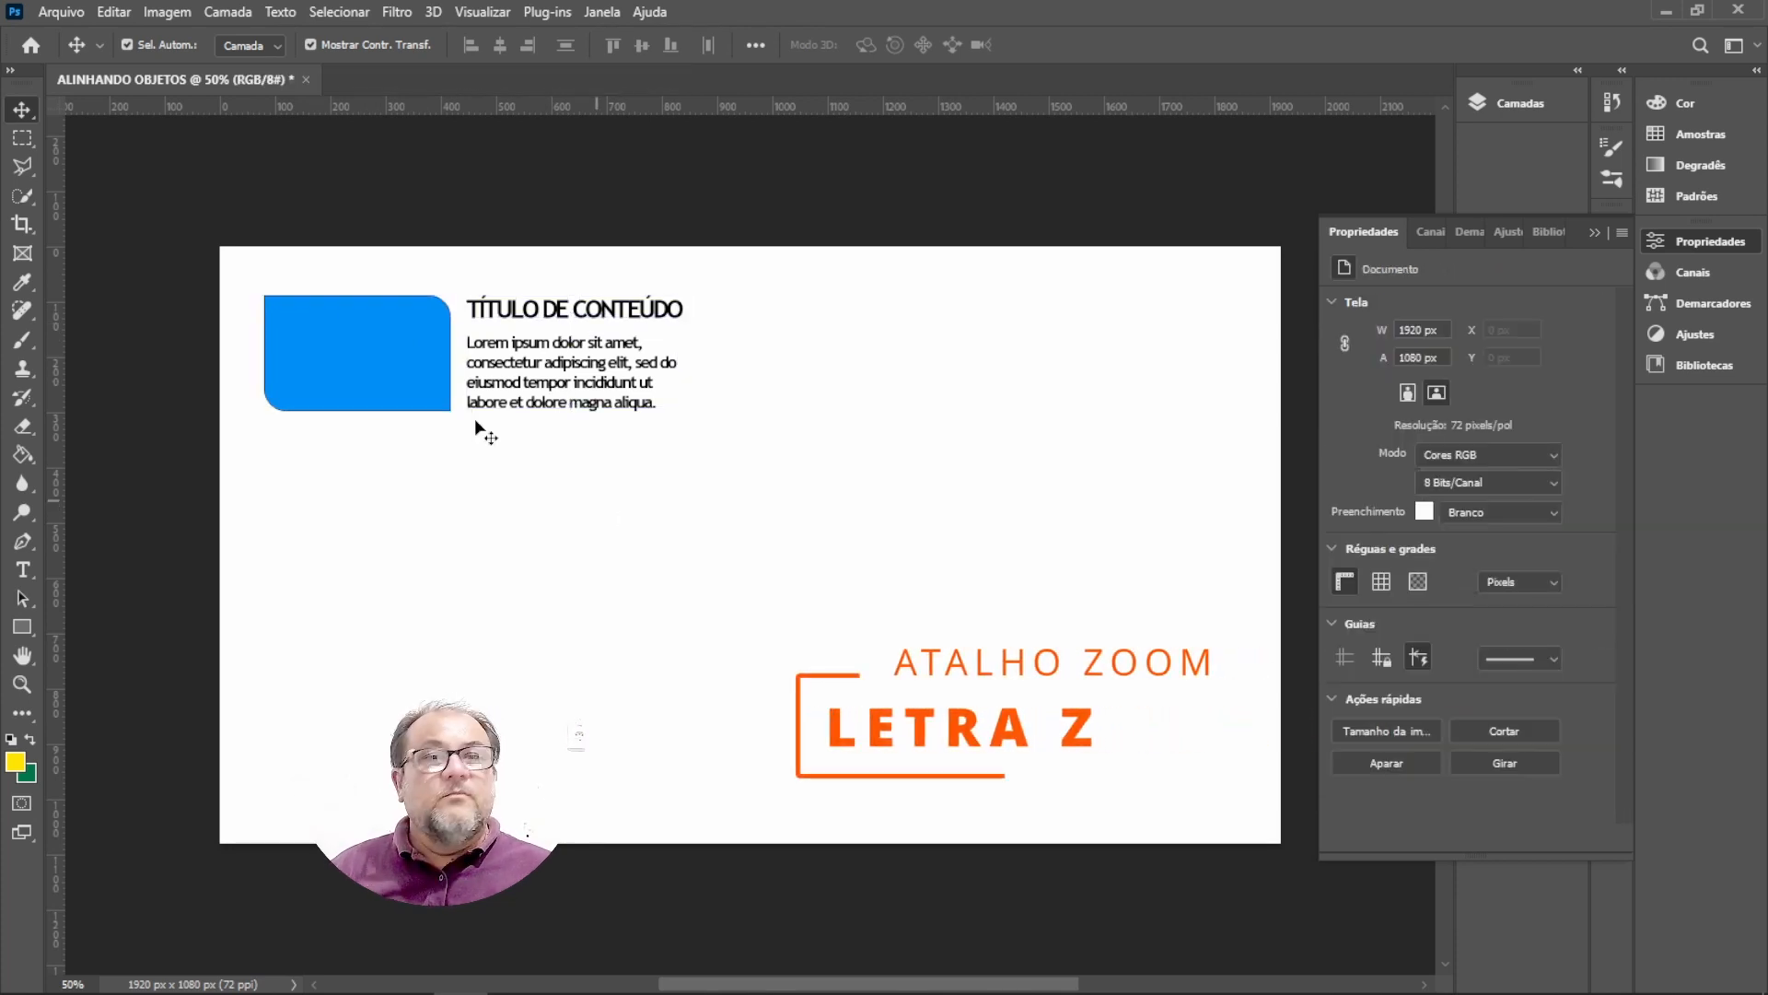
# Zoom in on the layout and move the title upward so it sits above the rectangle's top edge.
pyautogui.press('z')
pyautogui.moveTo(240, 259); pyautogui.dragTo(308, 323)
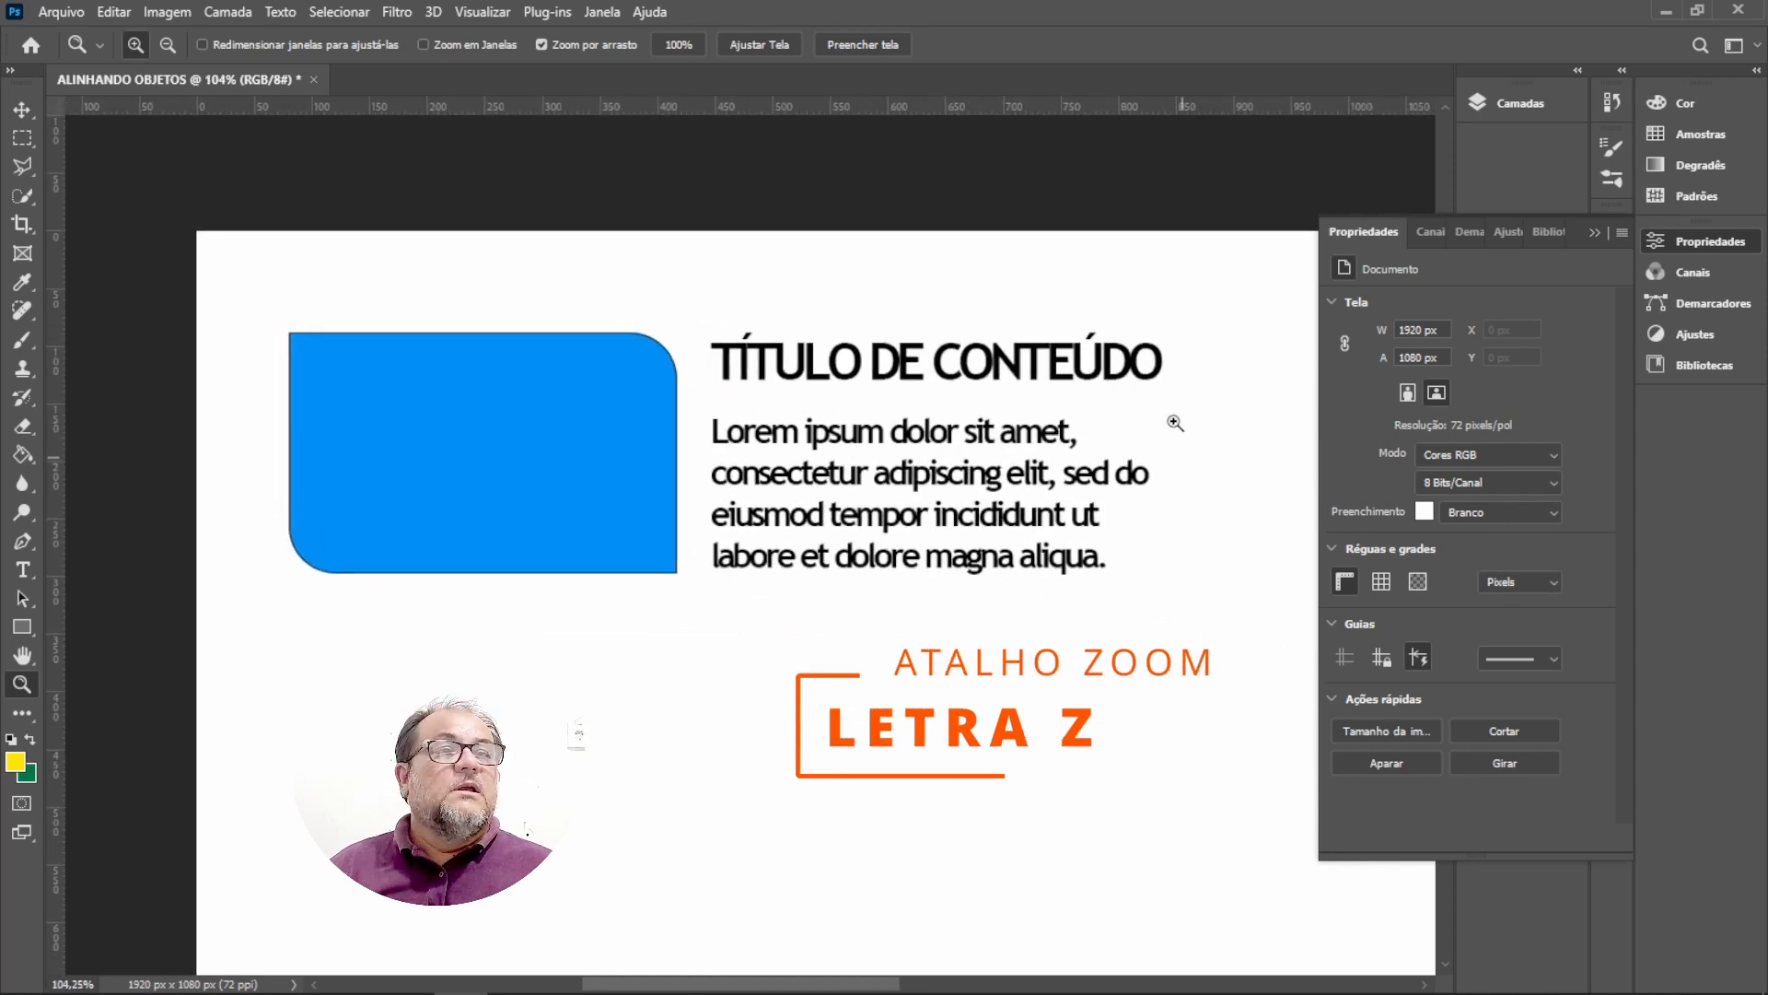
pyautogui.click(1594, 232)
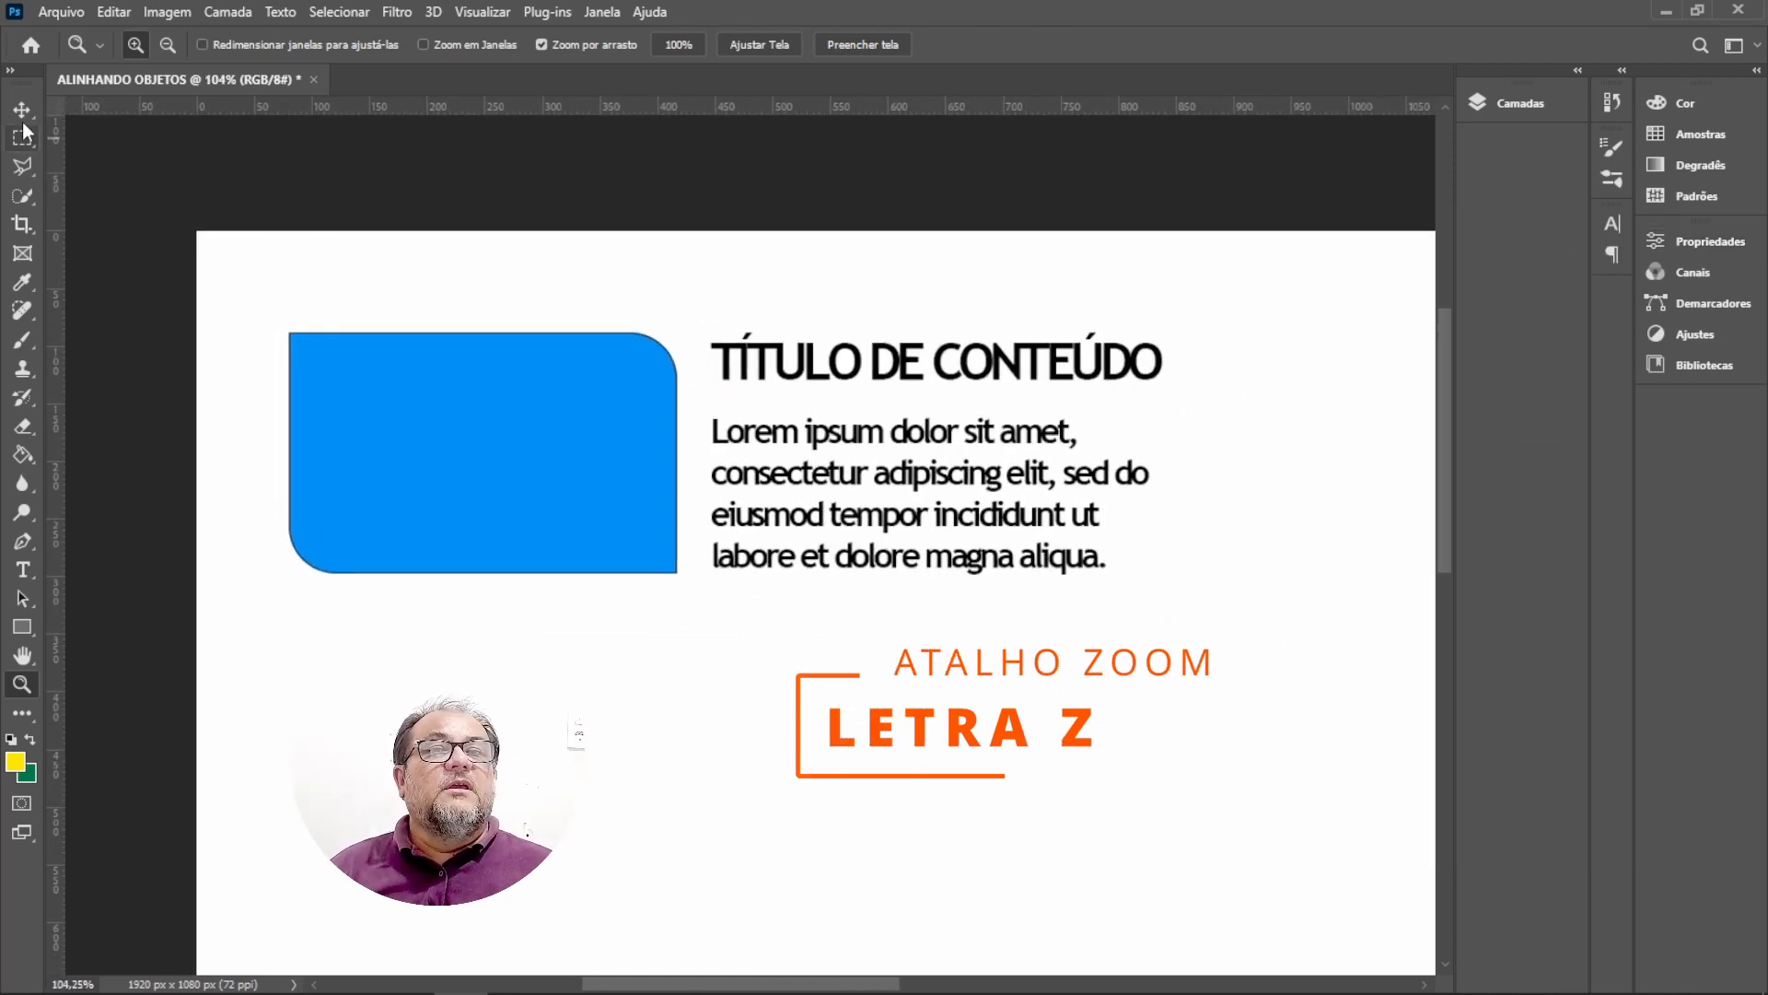
pyautogui.press('v')
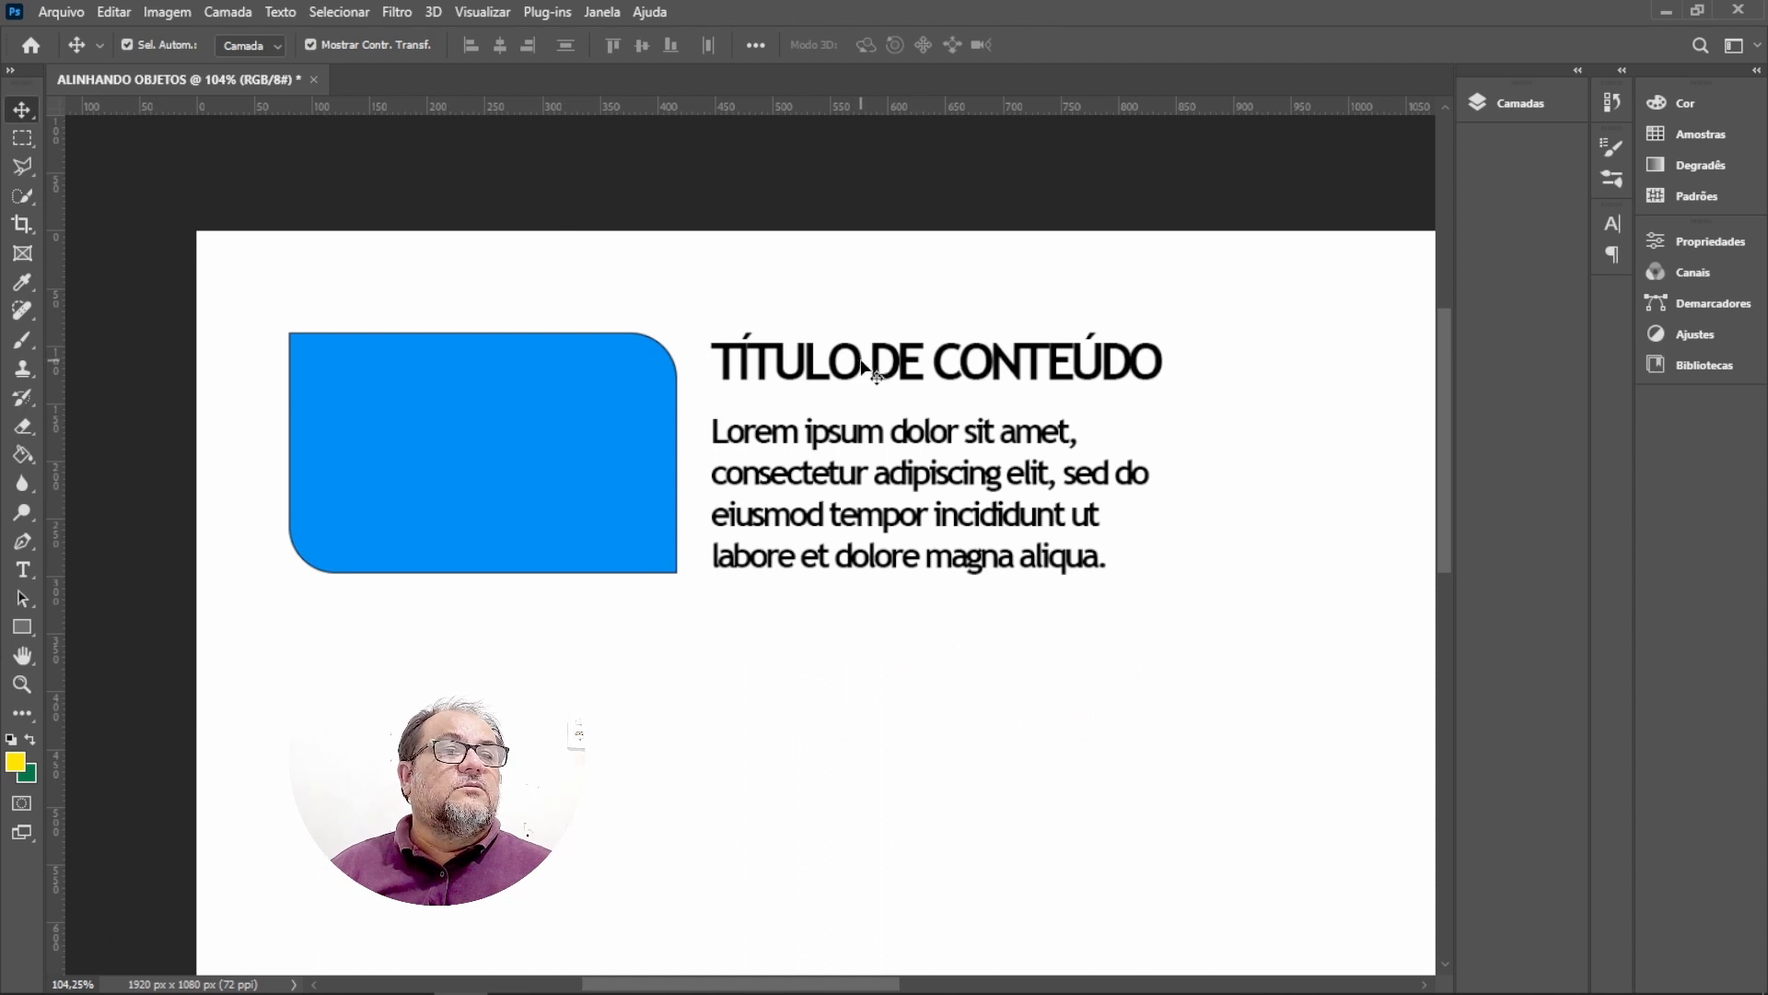
pyautogui.moveTo(863, 366); pyautogui.dragTo(863, 318)
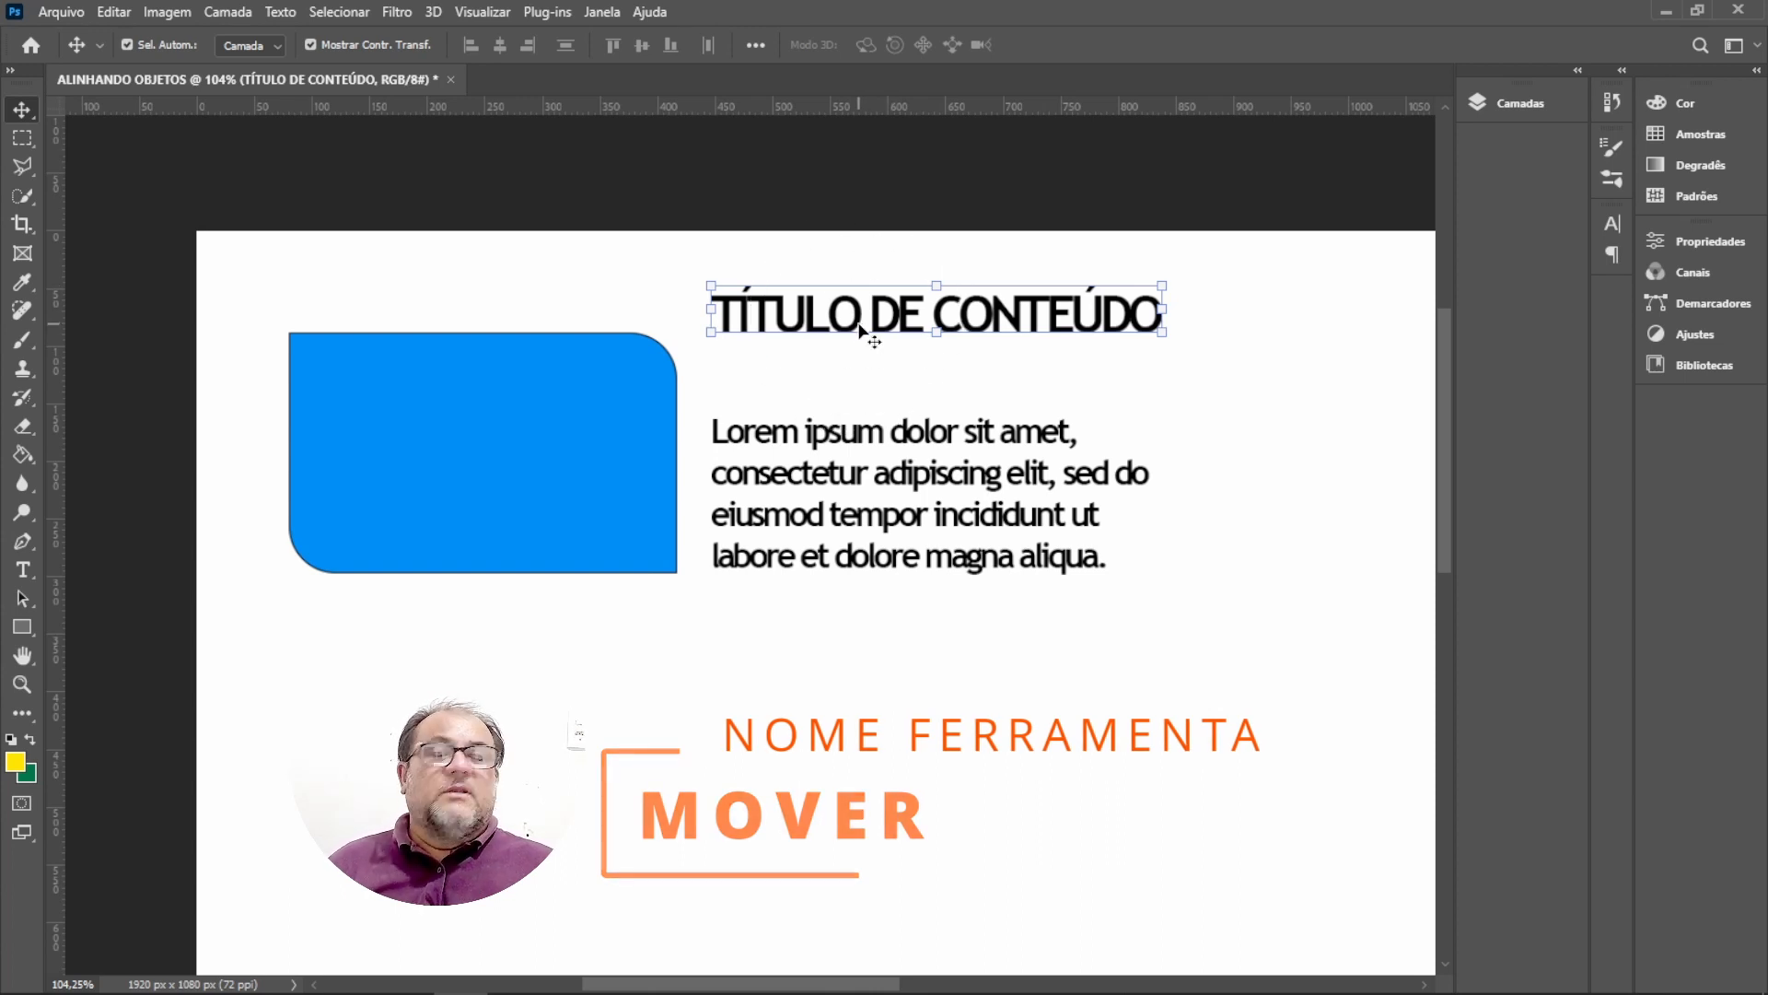
# Select the rectangle together with the title and paragraph and review the horizontal alignment options.
pyautogui.keyDown('shift'); pyautogui.click(511, 472); pyautogui.keyUp('shift')
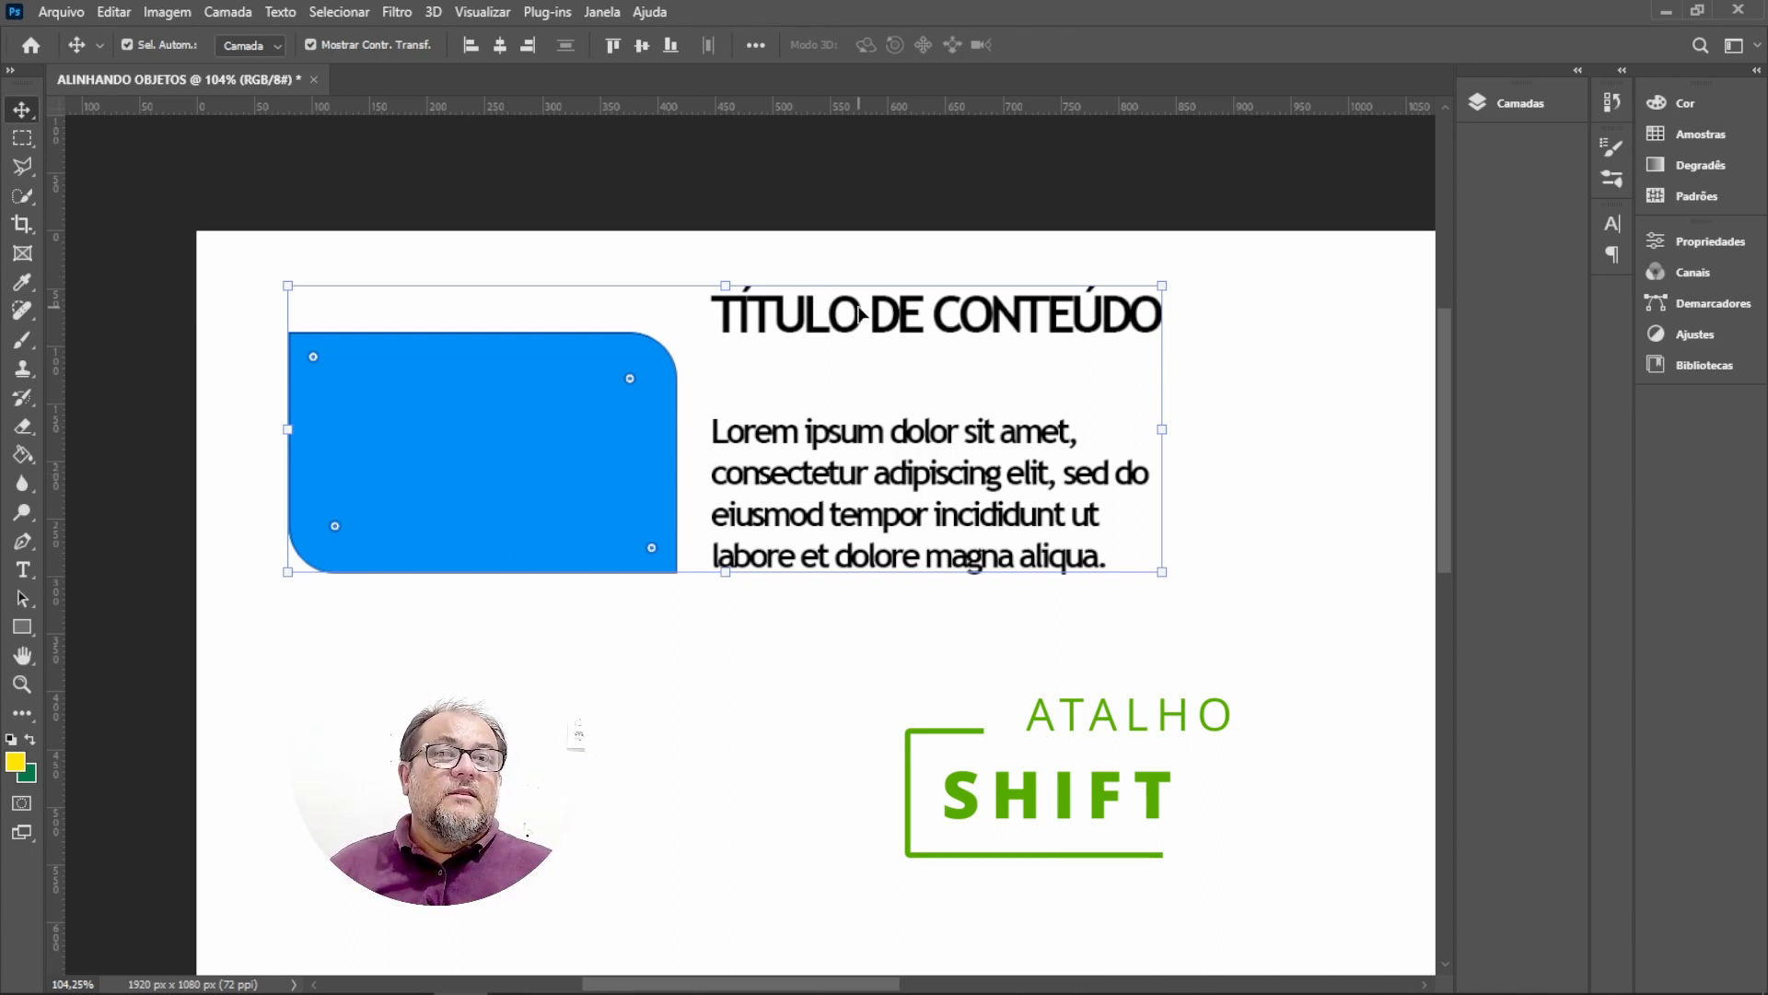
pyautogui.press('ctrl')
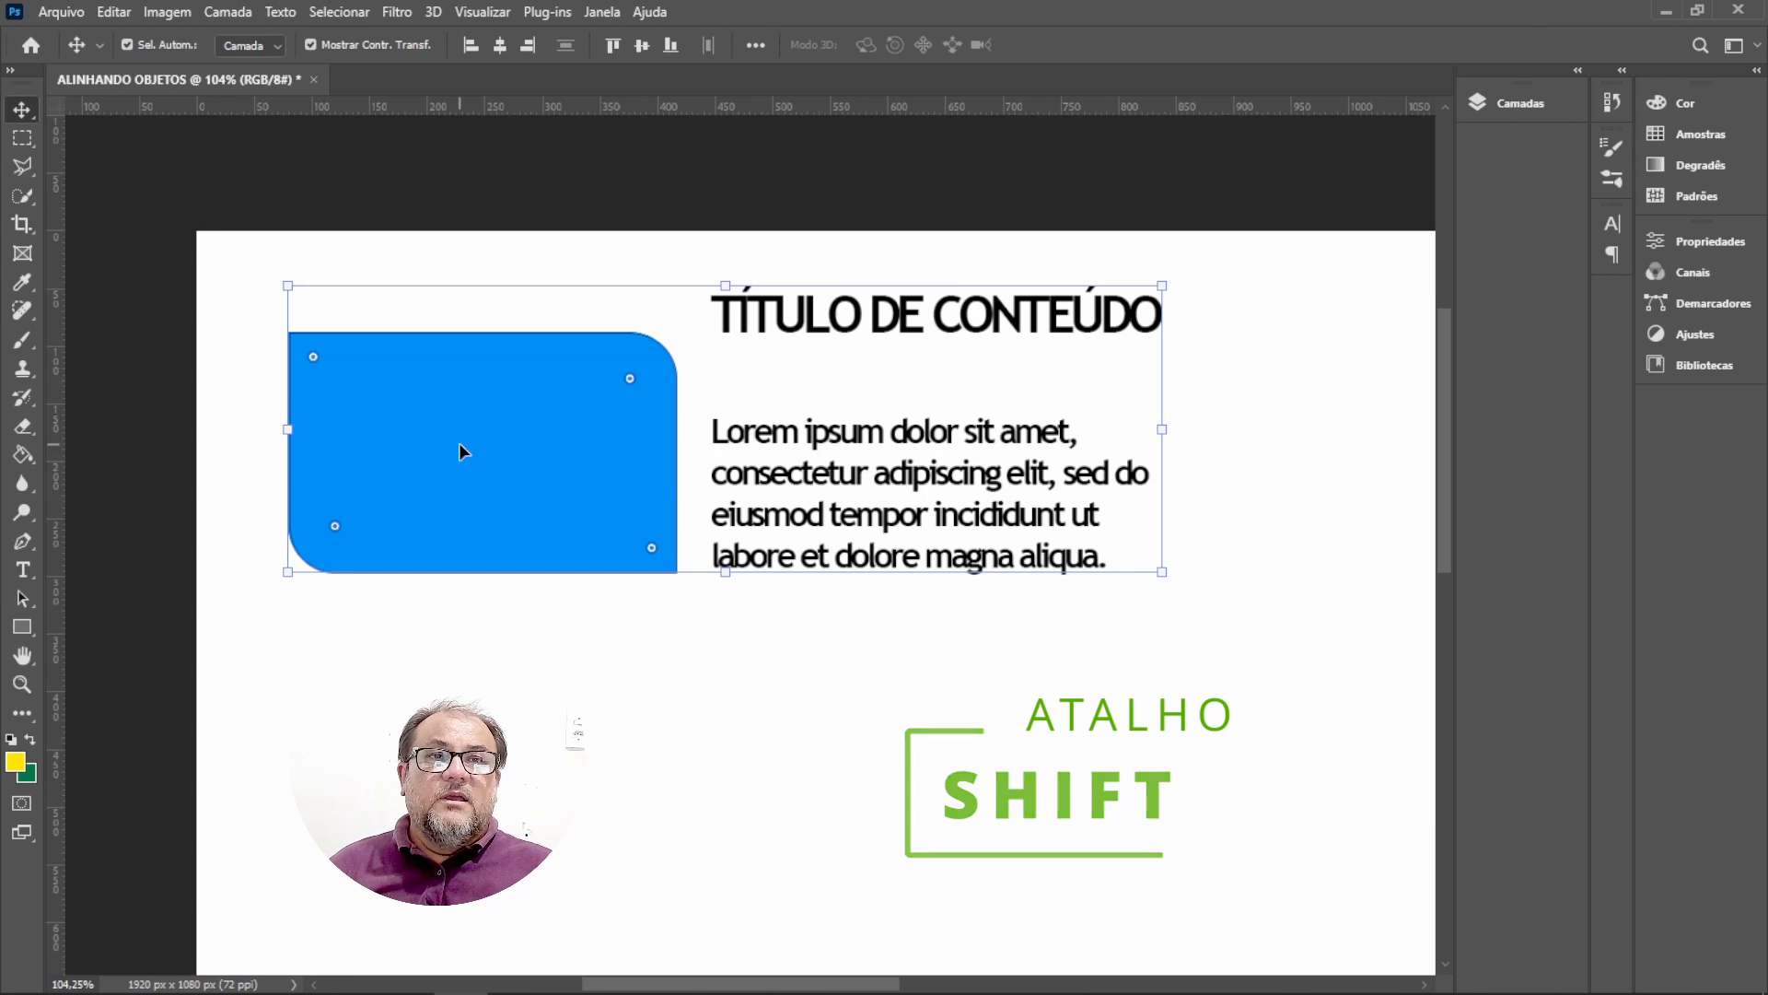
pyautogui.press('ctrl')
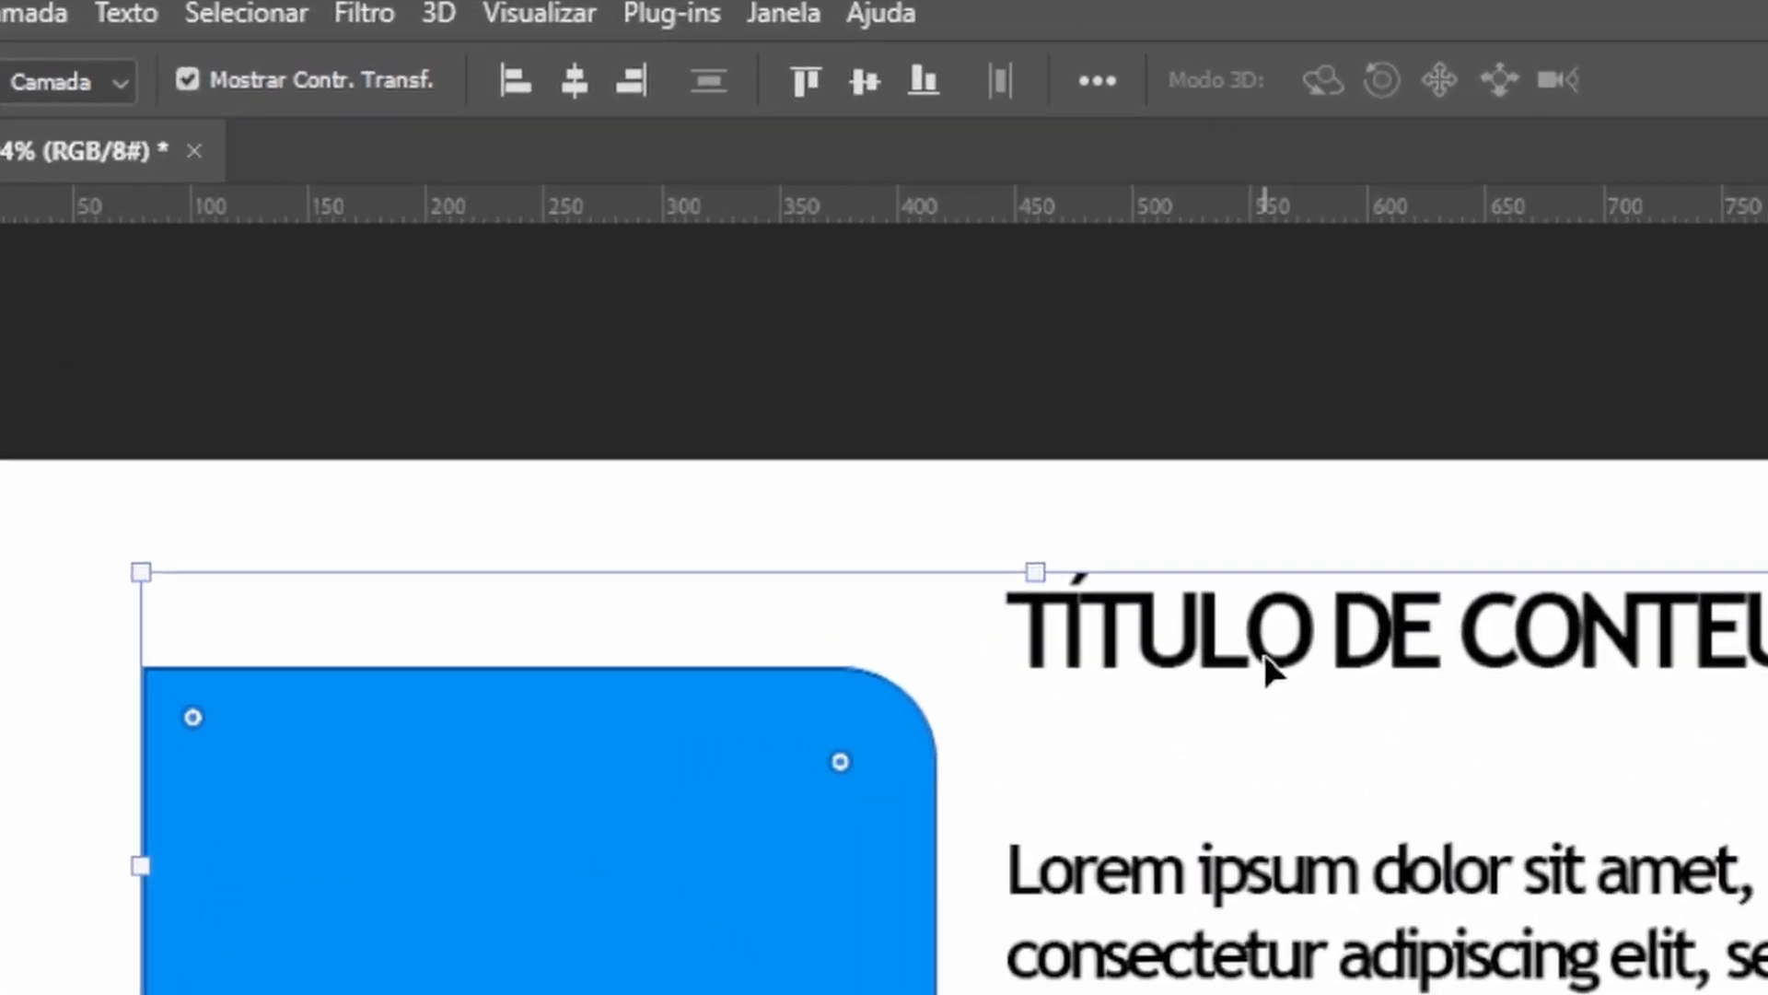
pyautogui.press('ctrl')
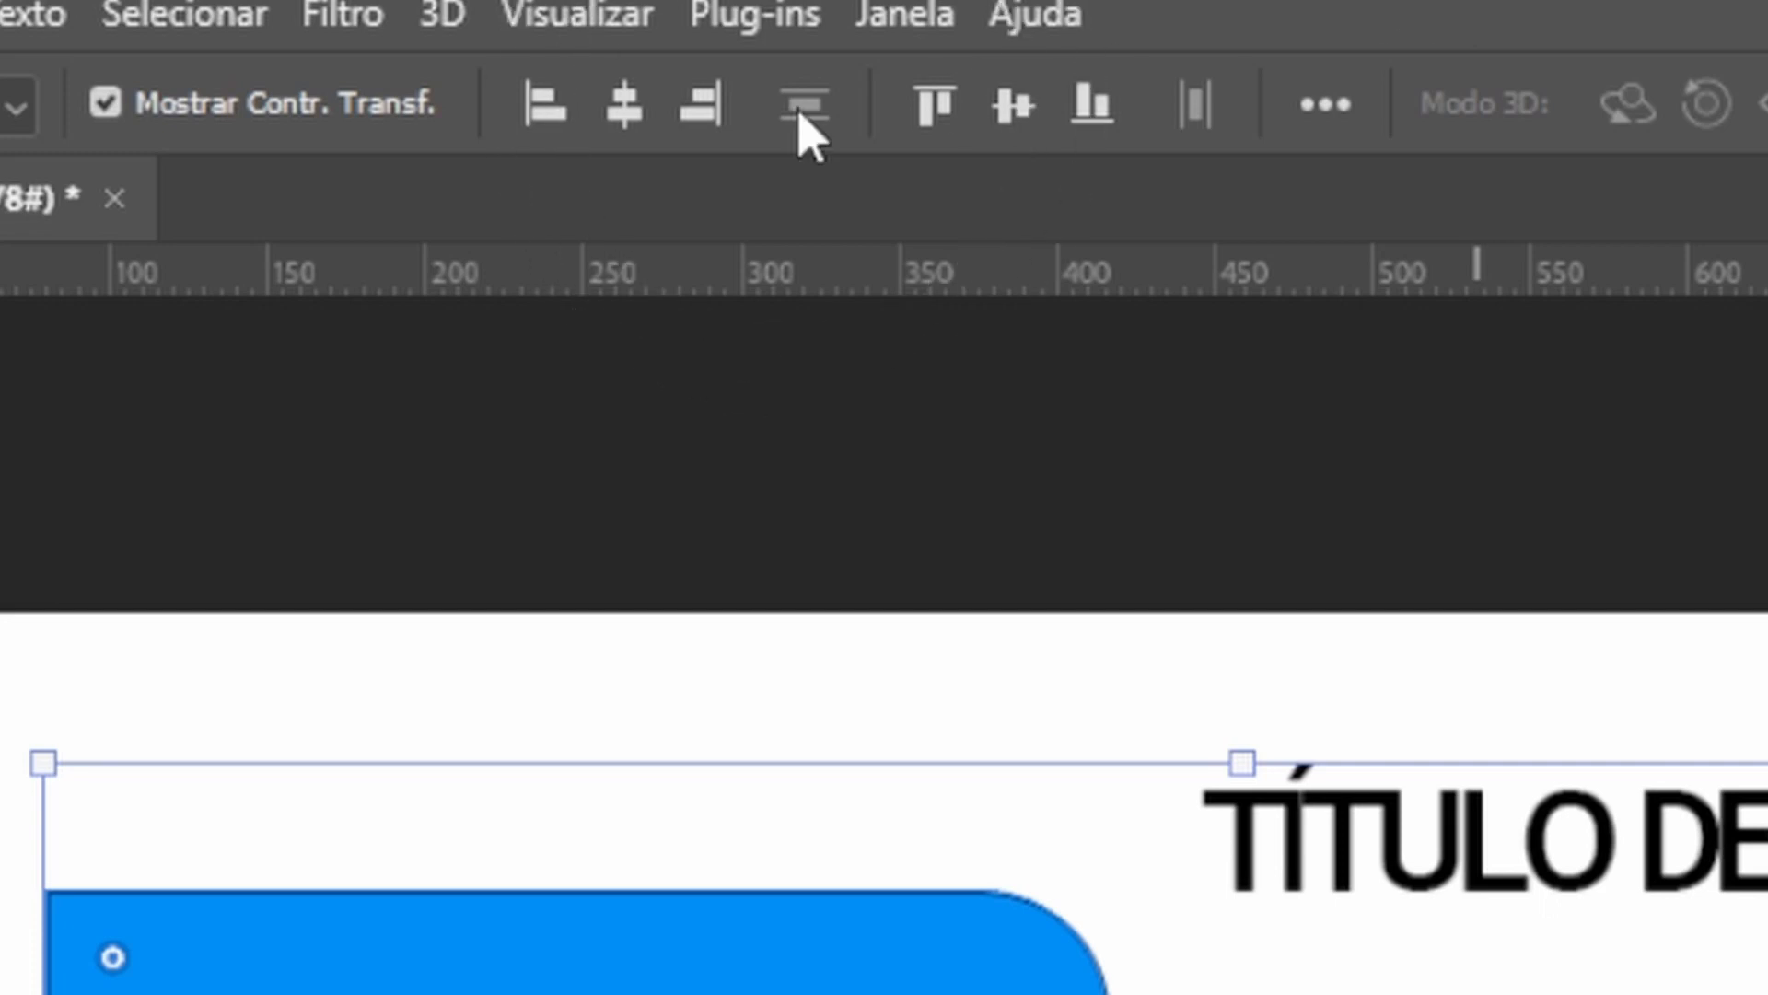
pyautogui.press('ctrl')
pyautogui.press('ctrl')
pyautogui.press('ctrl')
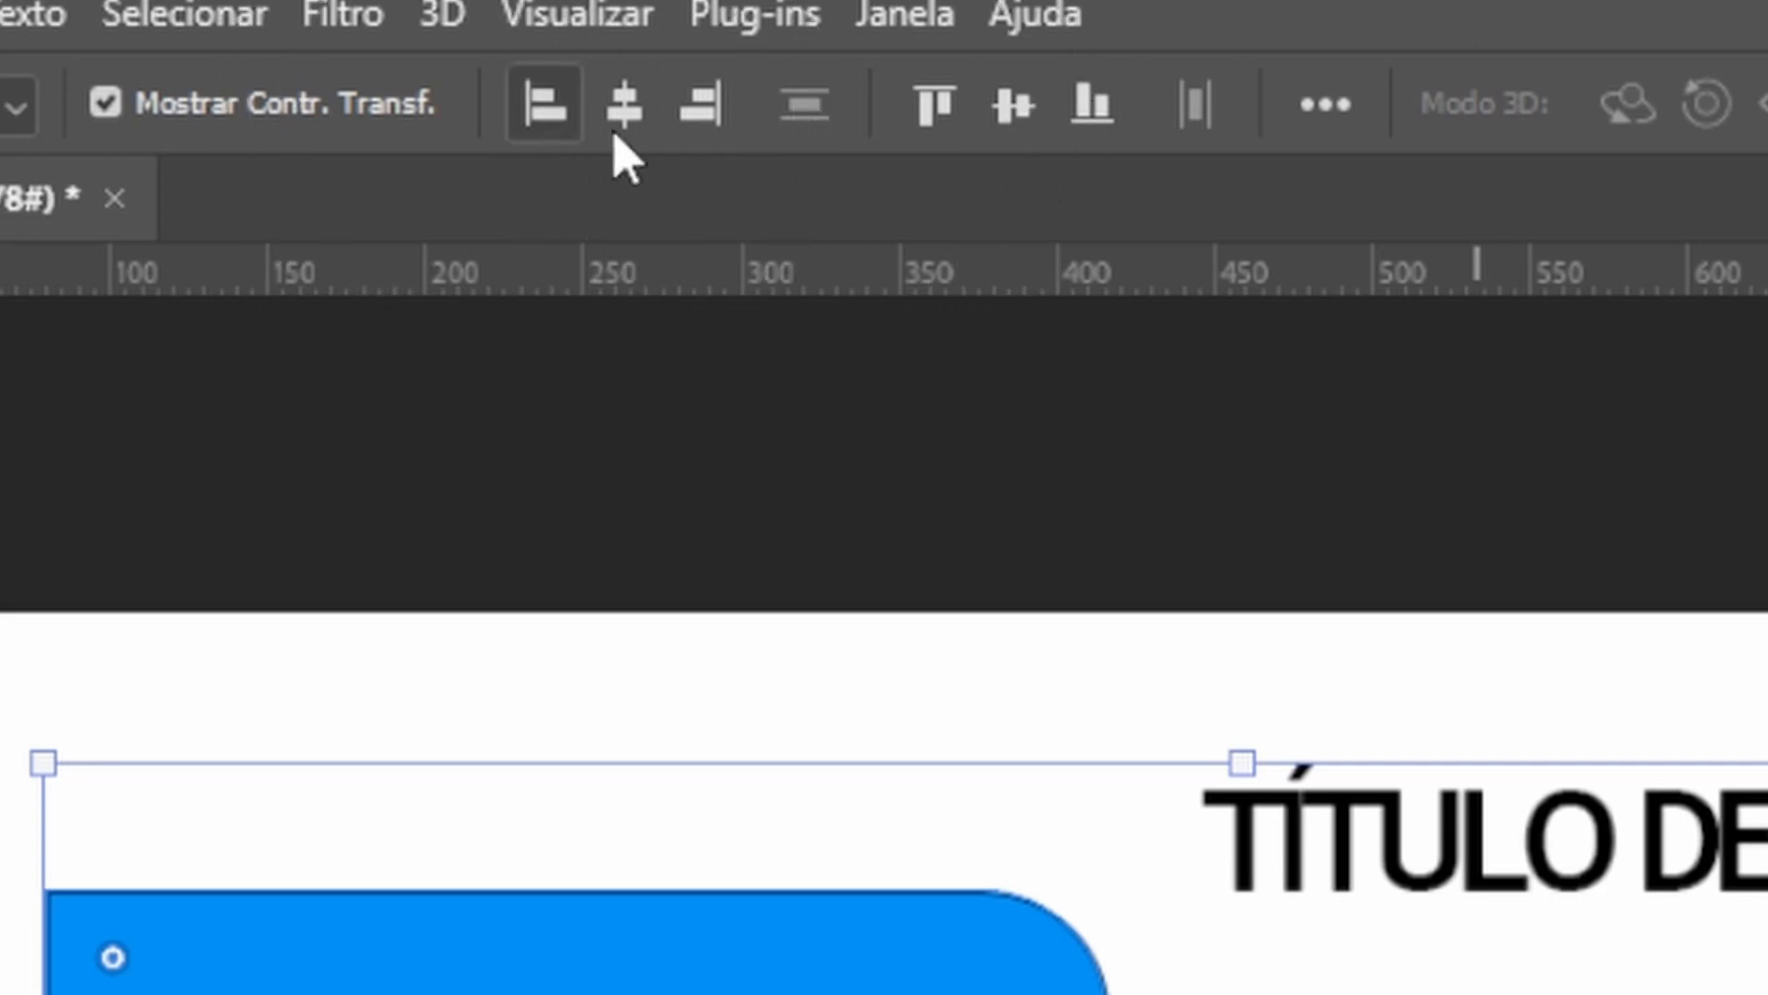
pyautogui.press('ctrl')
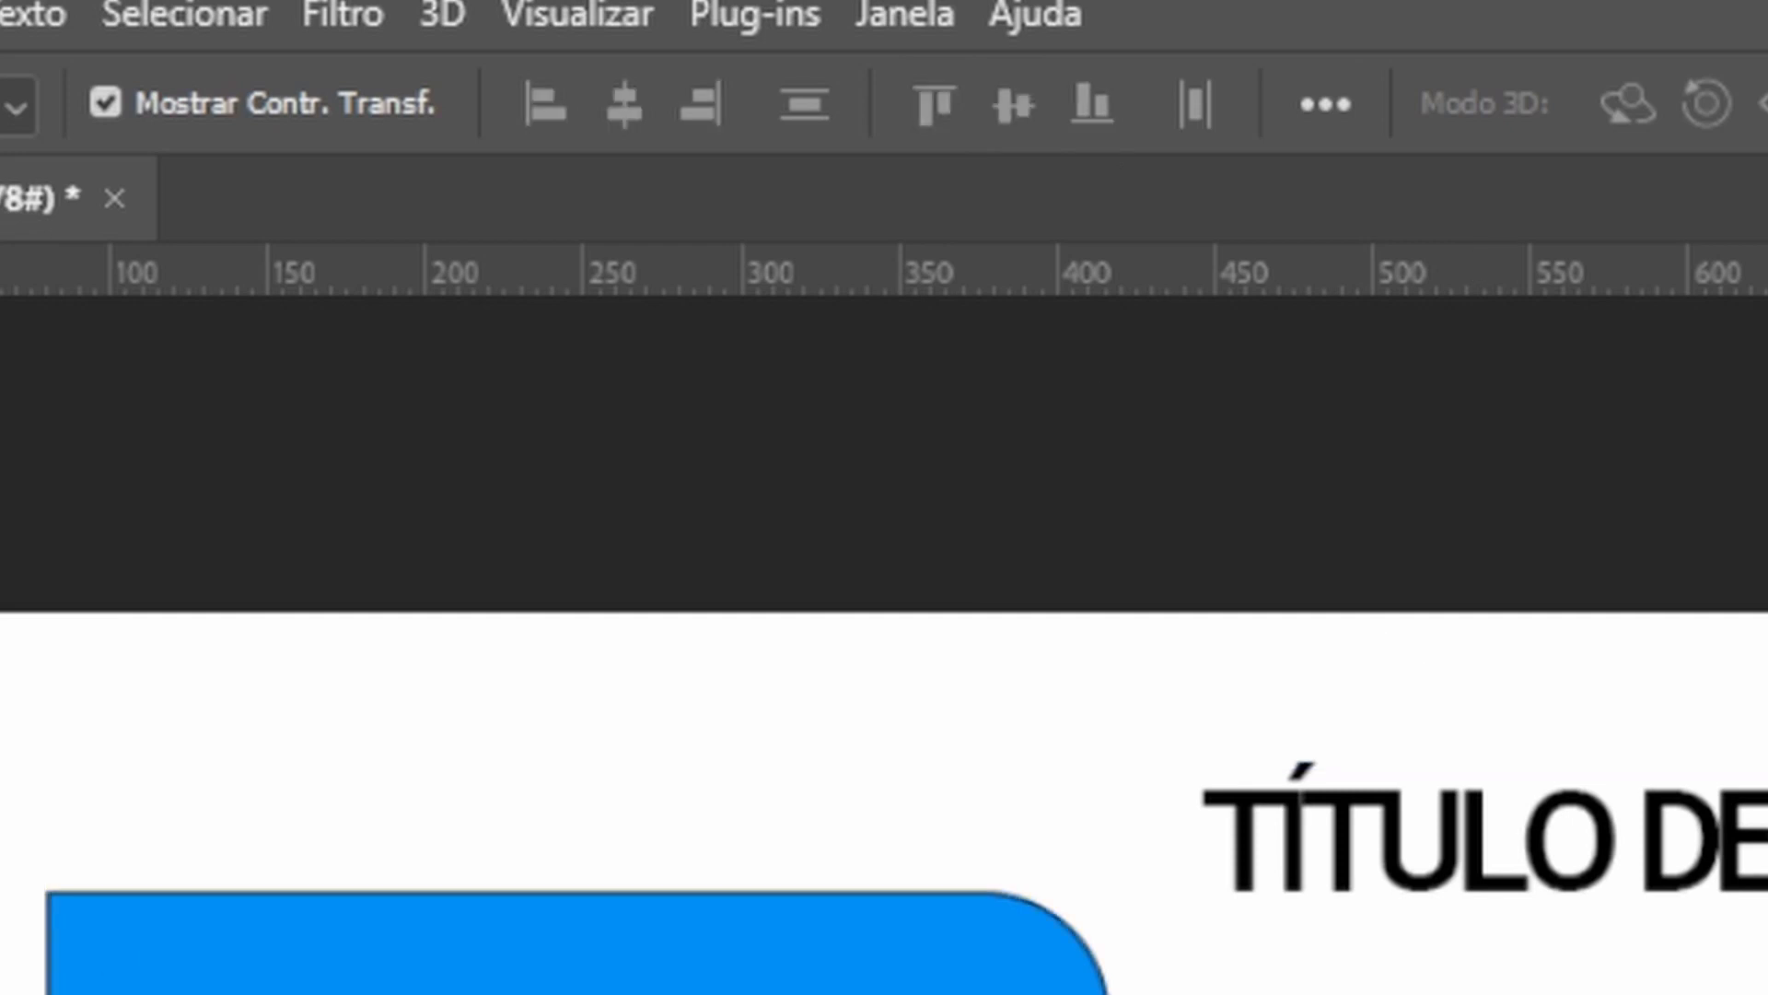
pyautogui.press('ctrl')
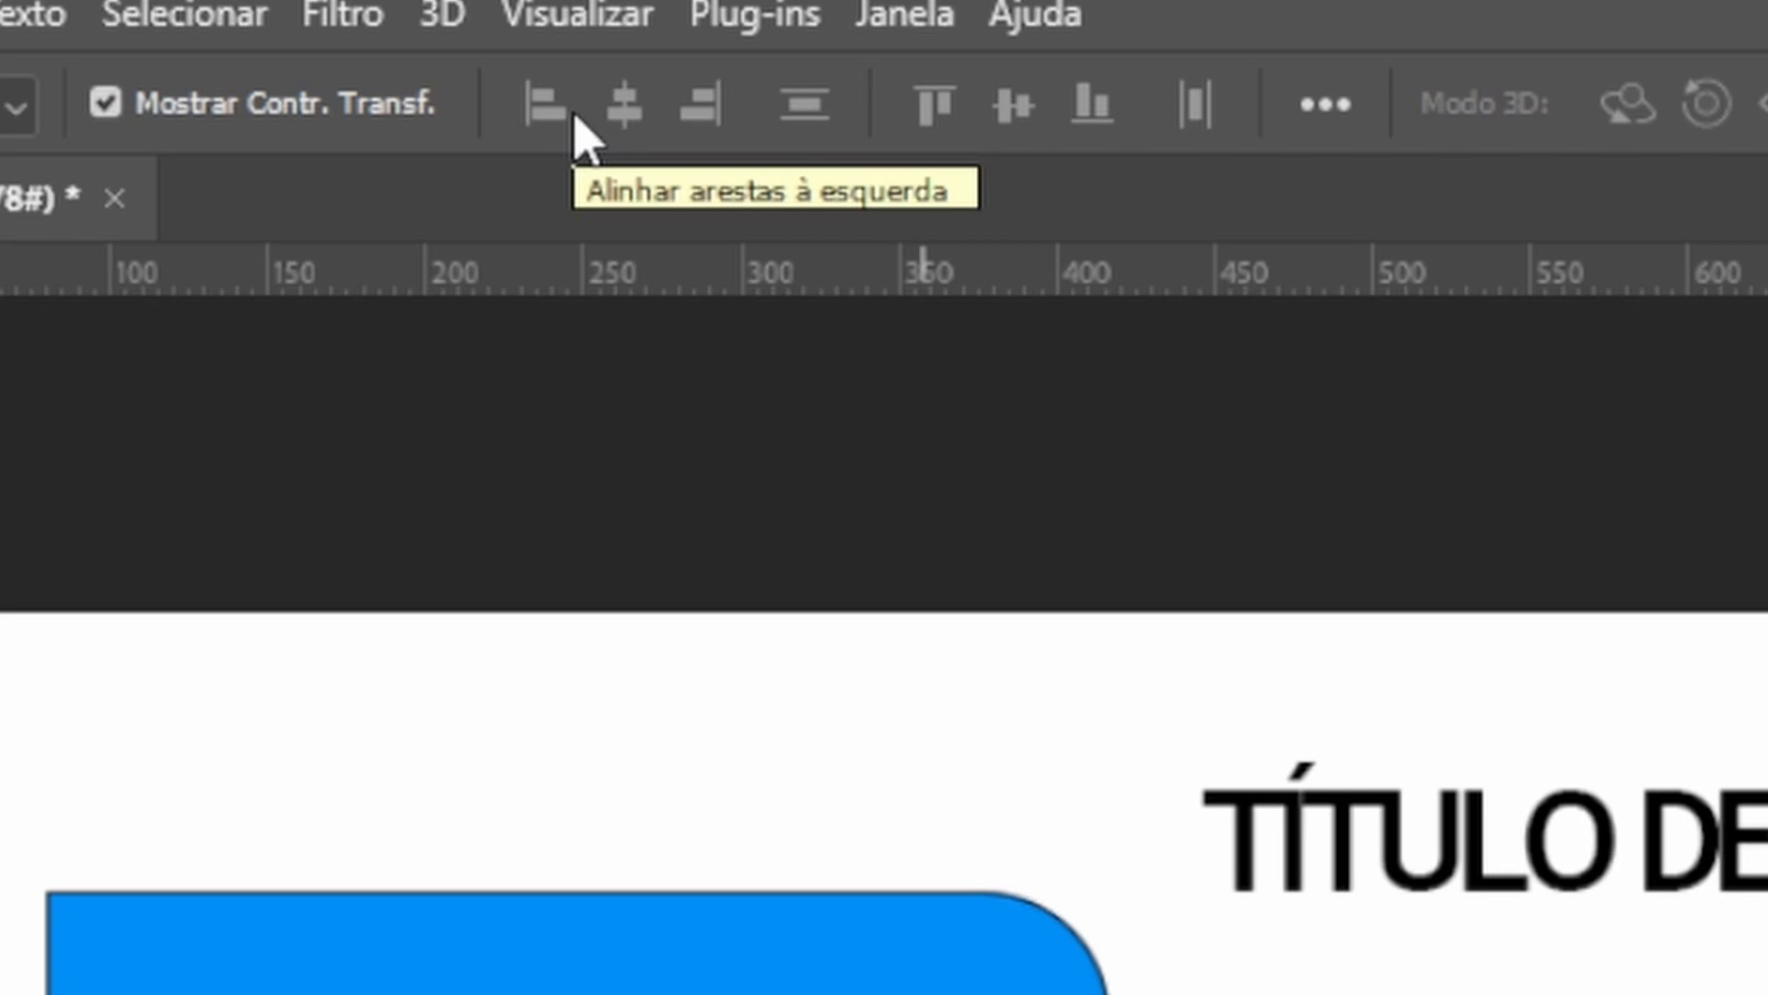
# Reselect the rectangle, title and paragraph and review the vertical alignment options.
pyautogui.click(1437, 870)
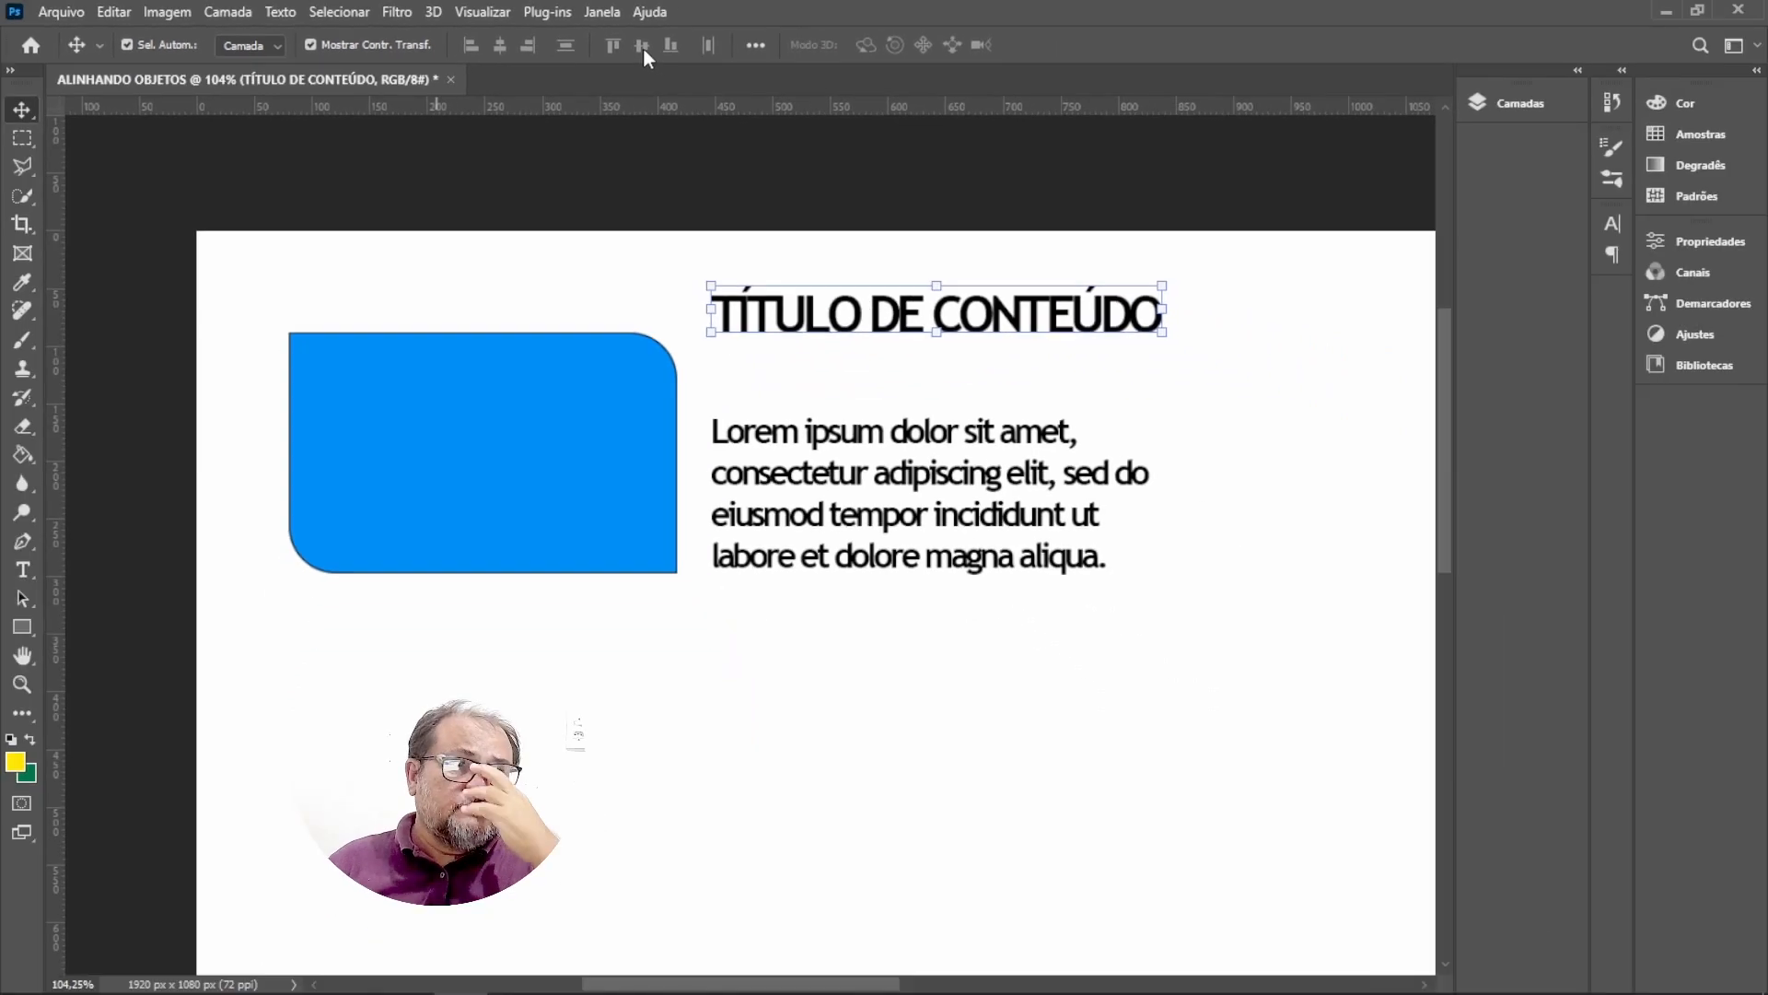
pyautogui.press('ctrl')
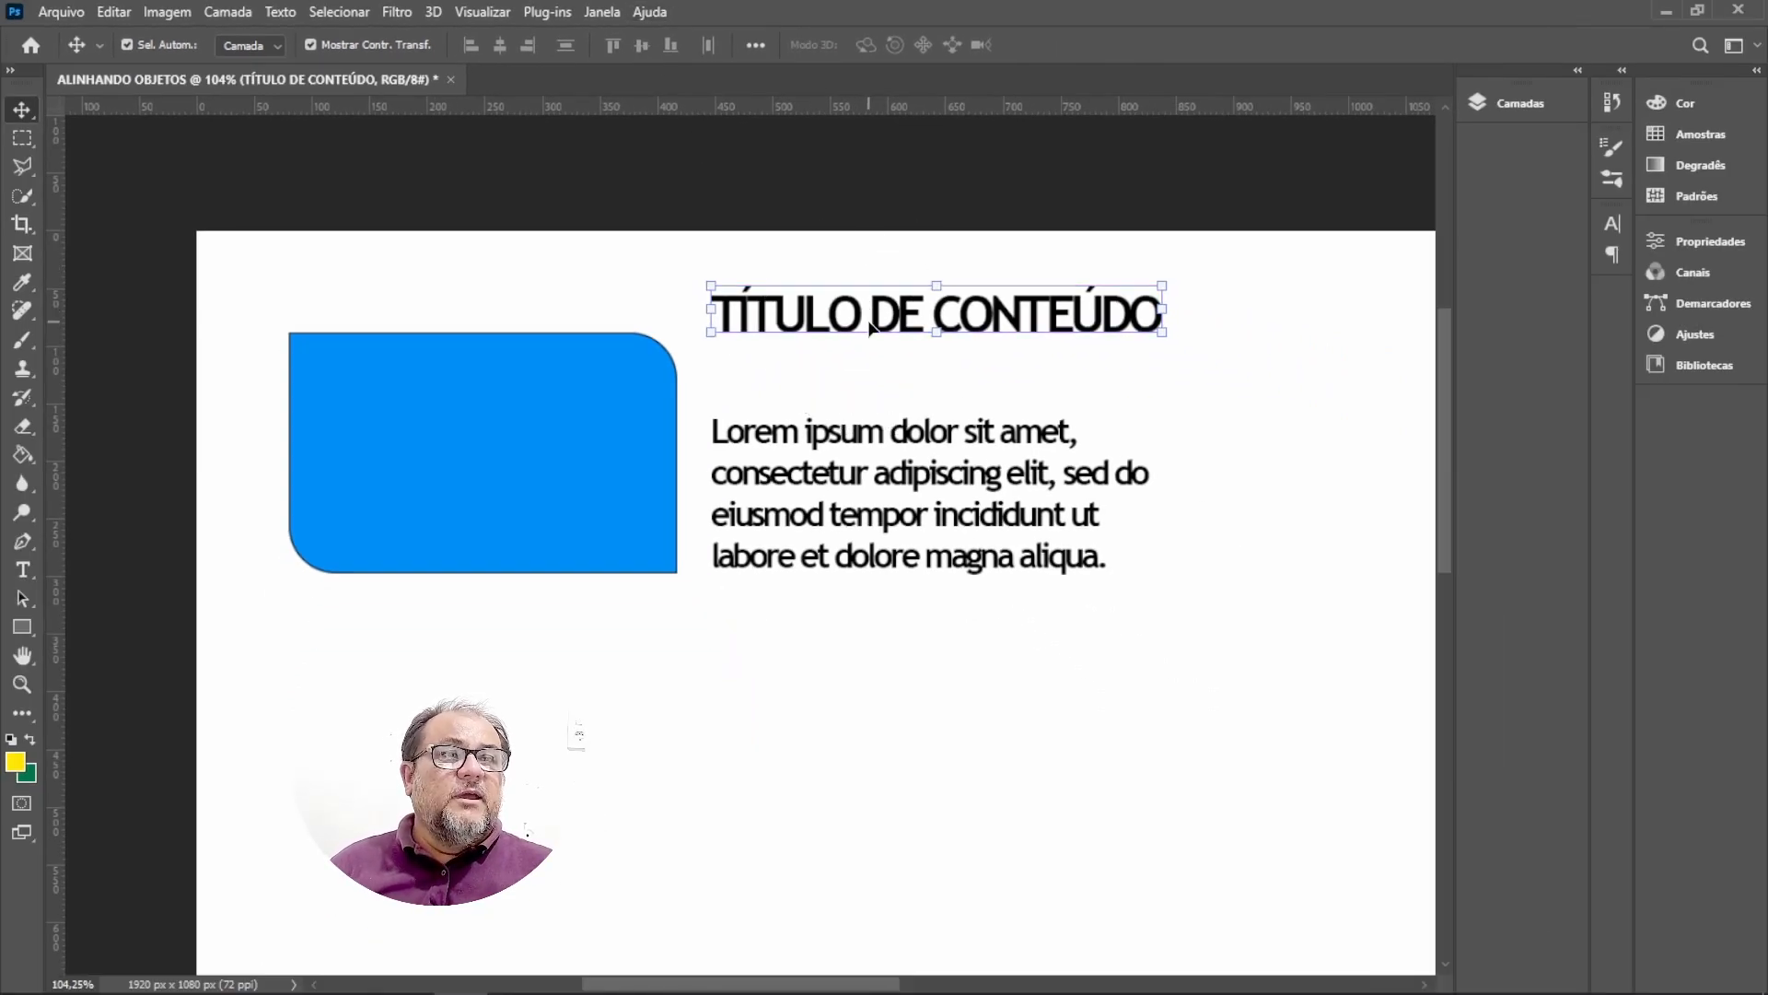
pyautogui.keyDown('shift'); pyautogui.click(484, 427); pyautogui.keyUp('shift')
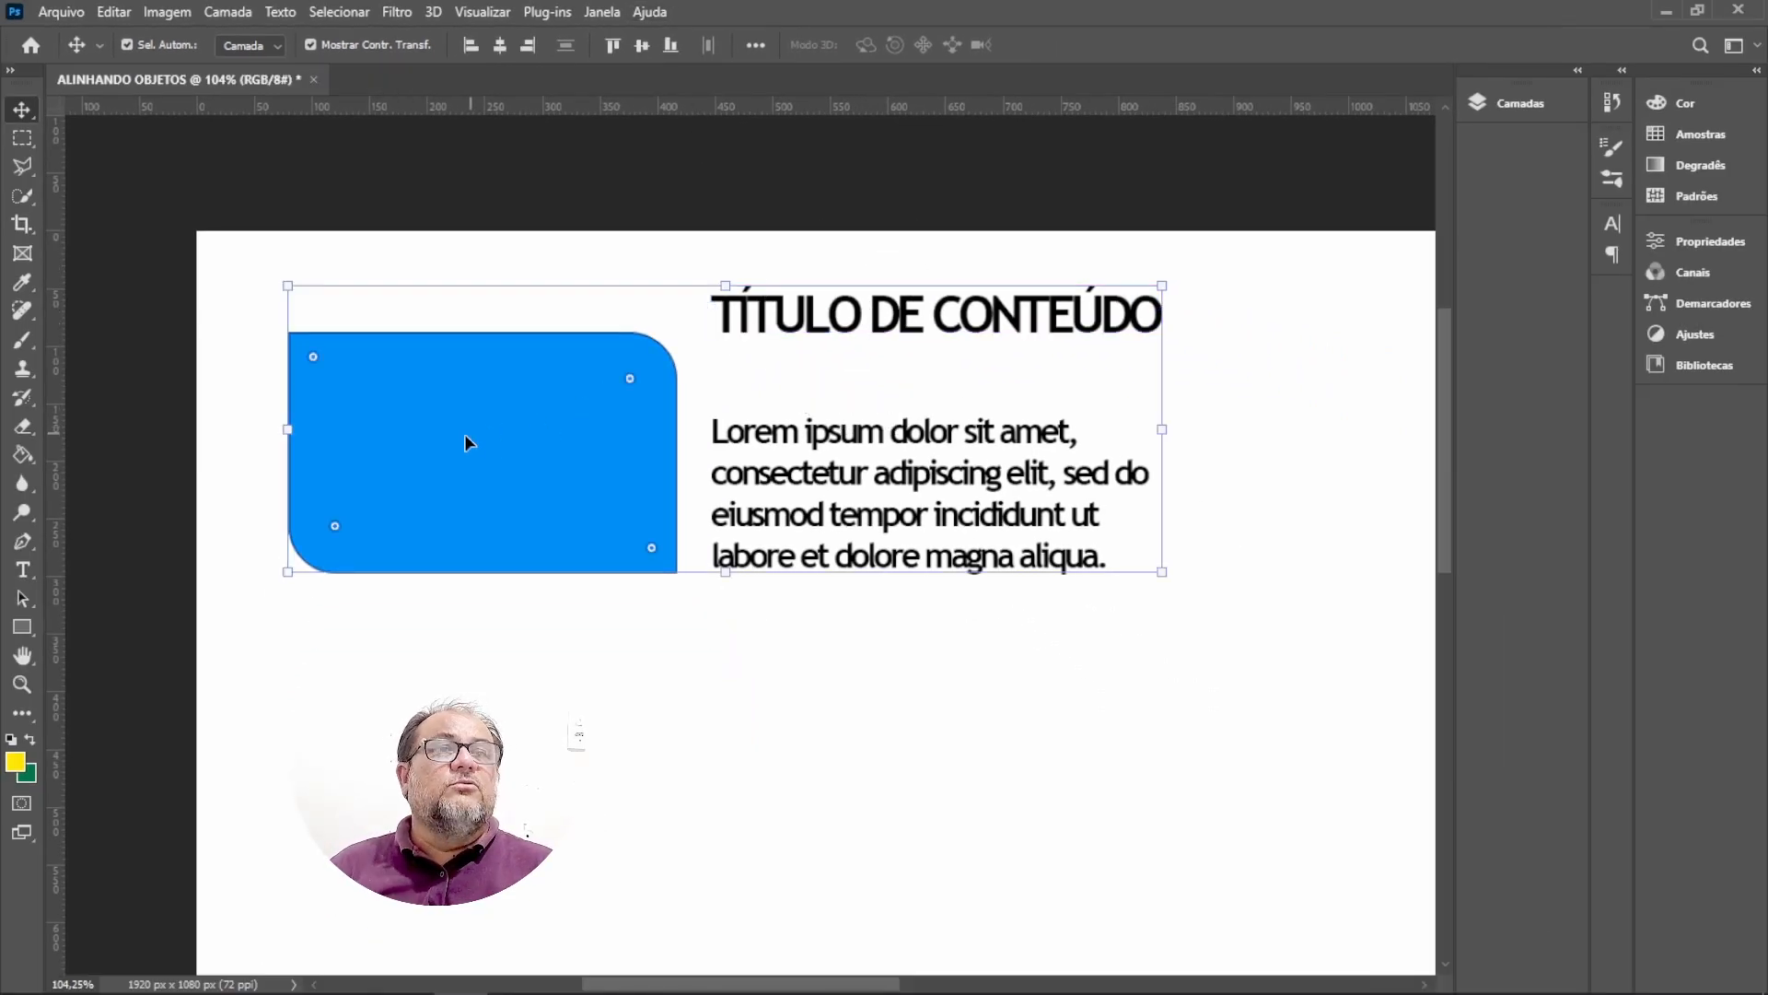
pyautogui.press('ctrl')
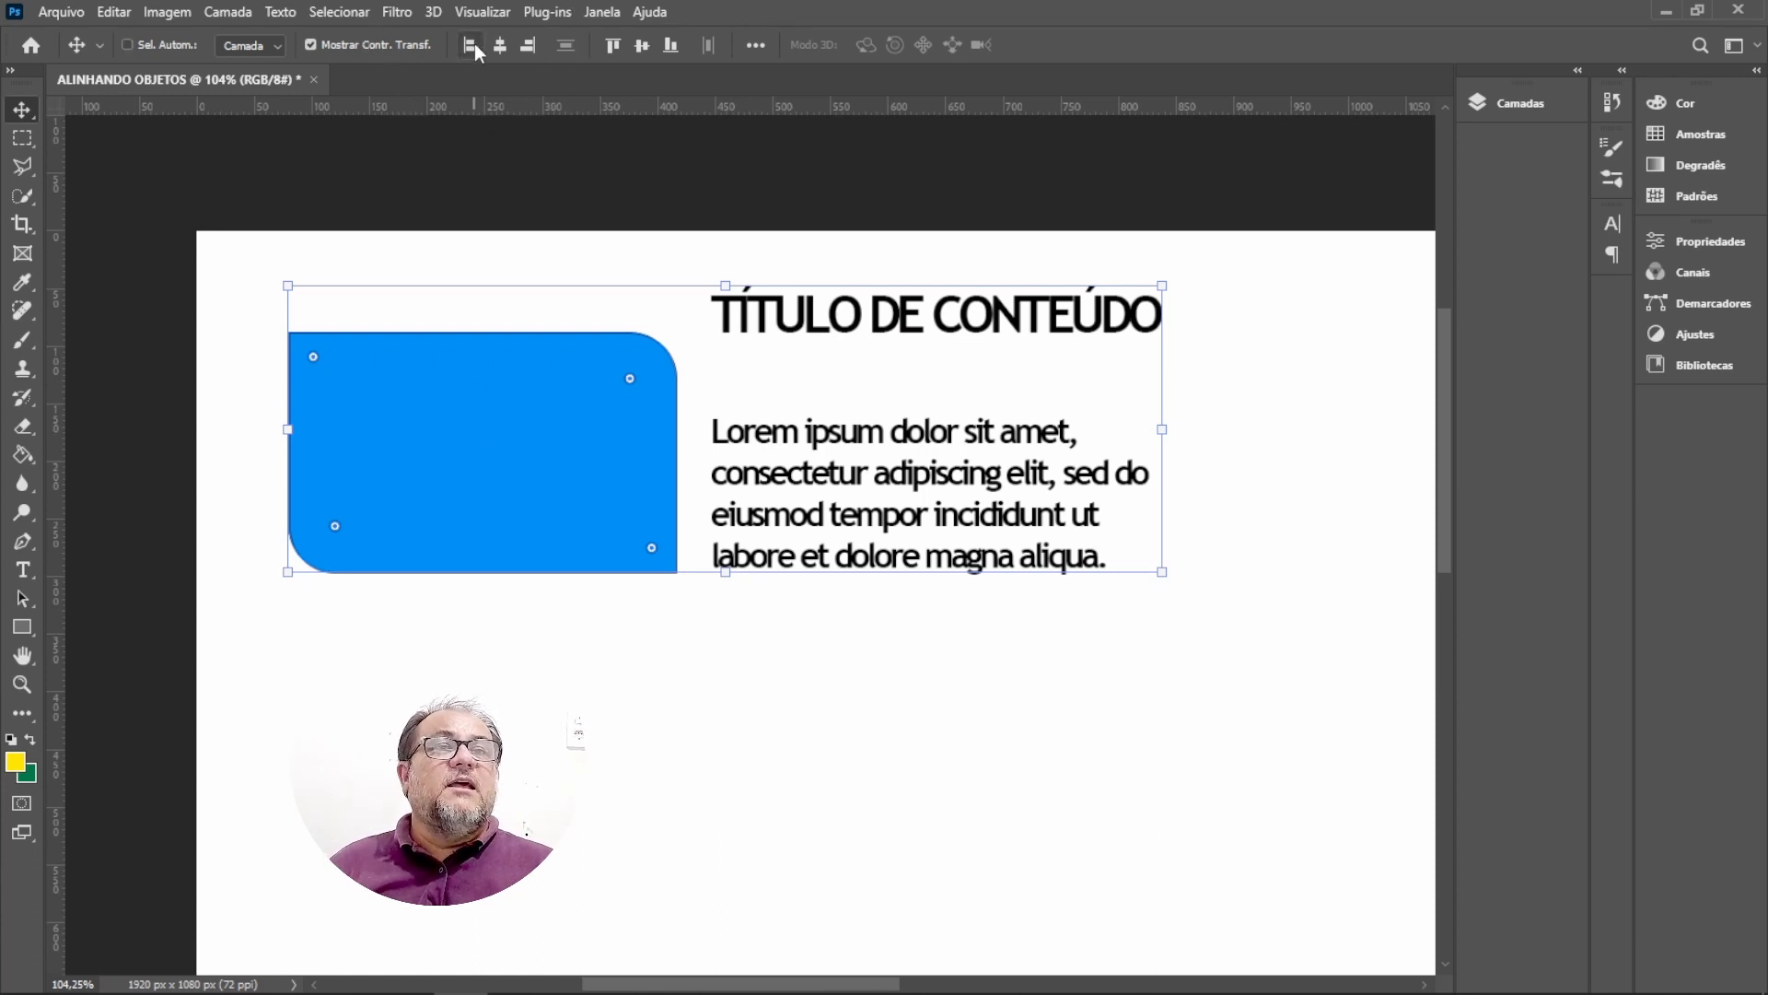
pyautogui.press('ctrl')
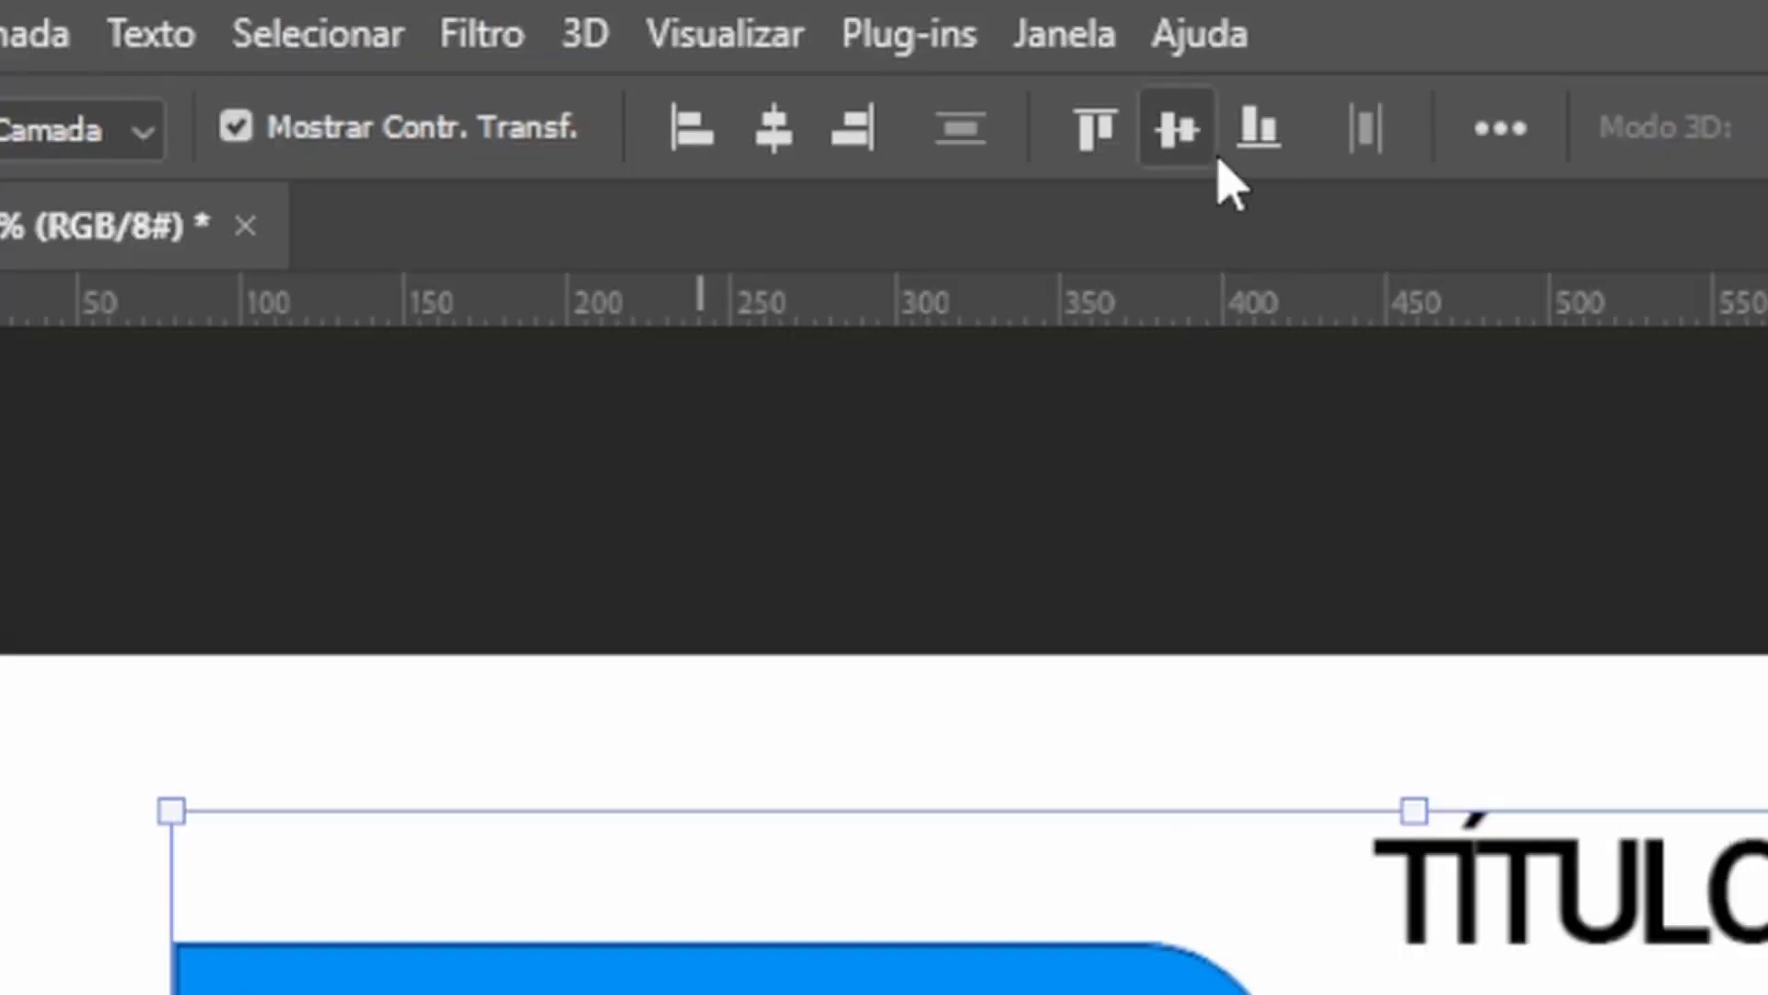
pyautogui.press('ctrl')
pyautogui.press('ctrl')
pyautogui.press('ctrl')
pyautogui.press('ctrl')
pyautogui.press('ctrl')
pyautogui.press('ctrl')
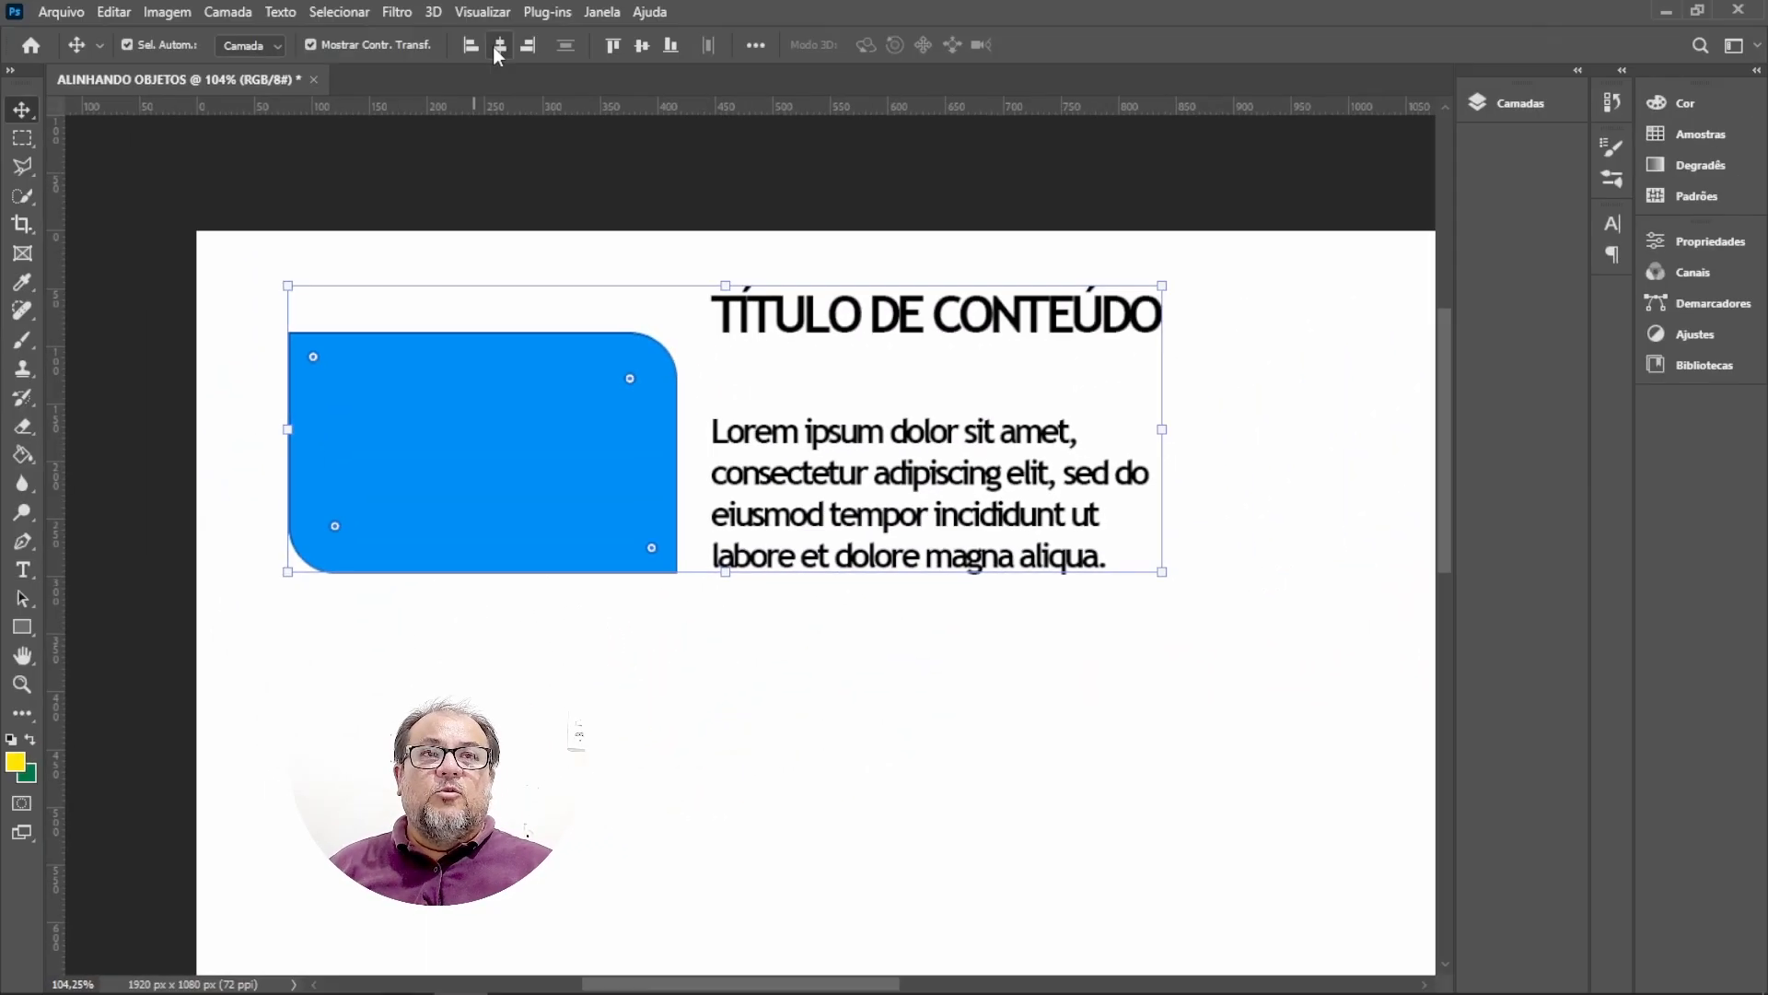
pyautogui.press('ctrl')
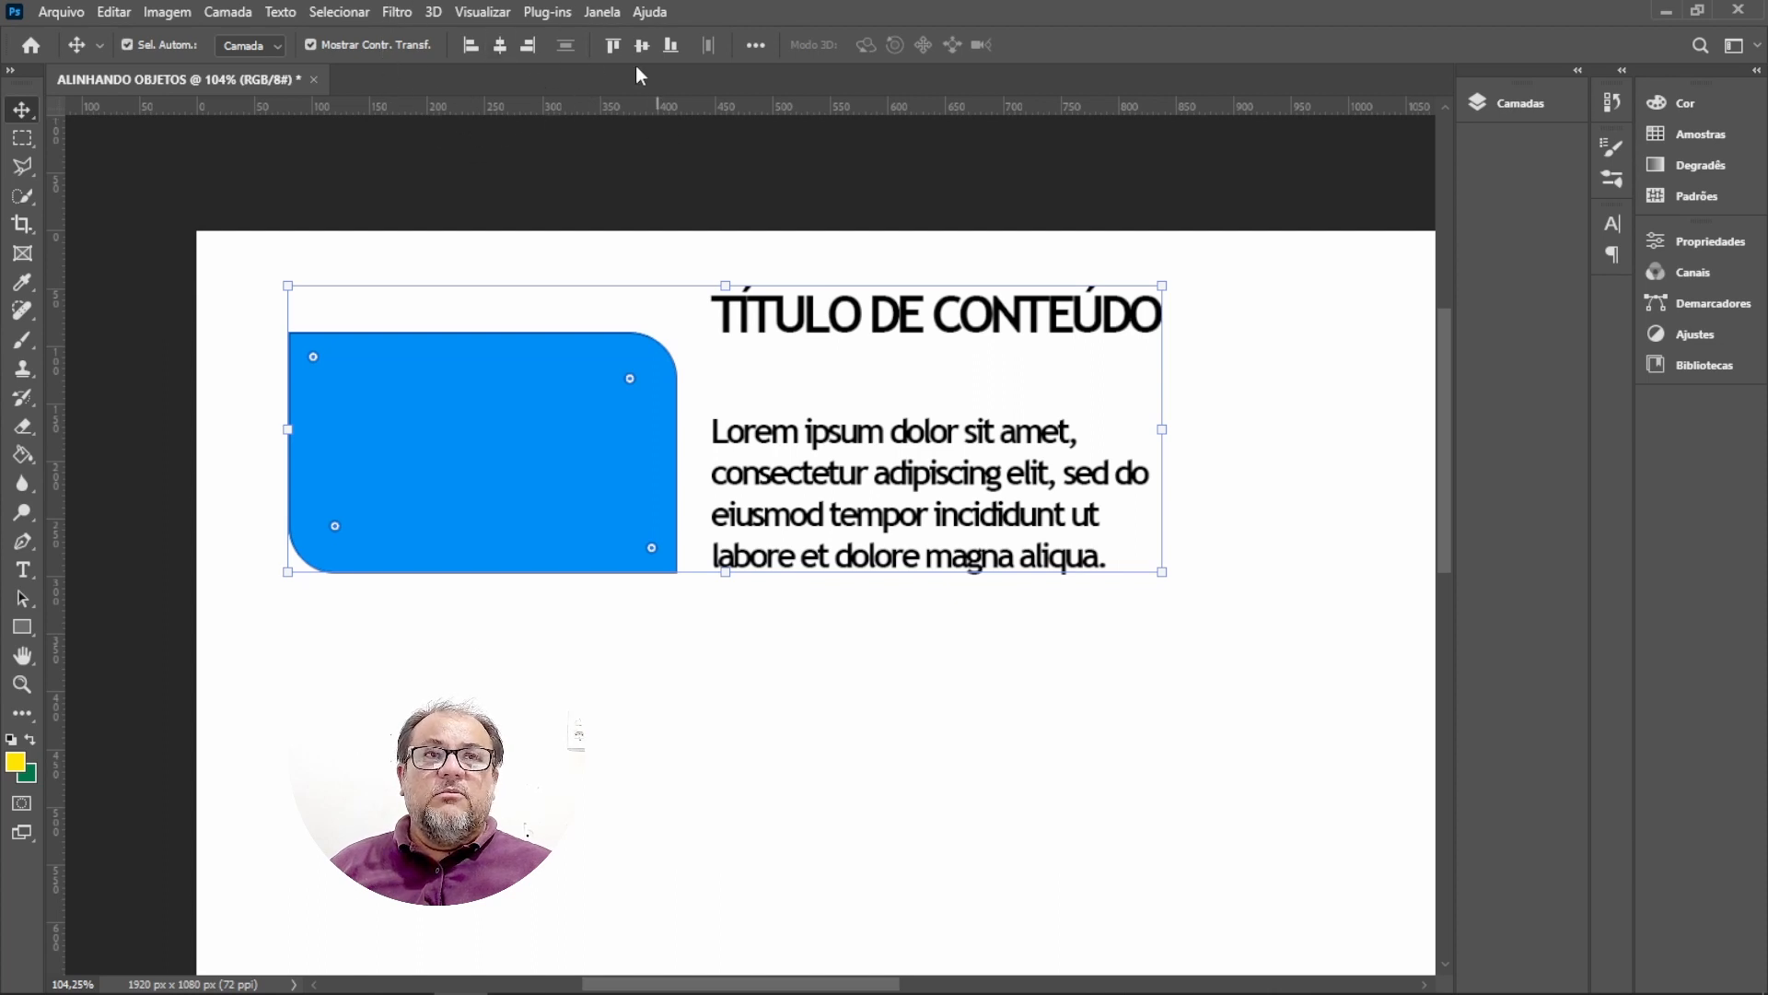
pyautogui.press('ctrl')
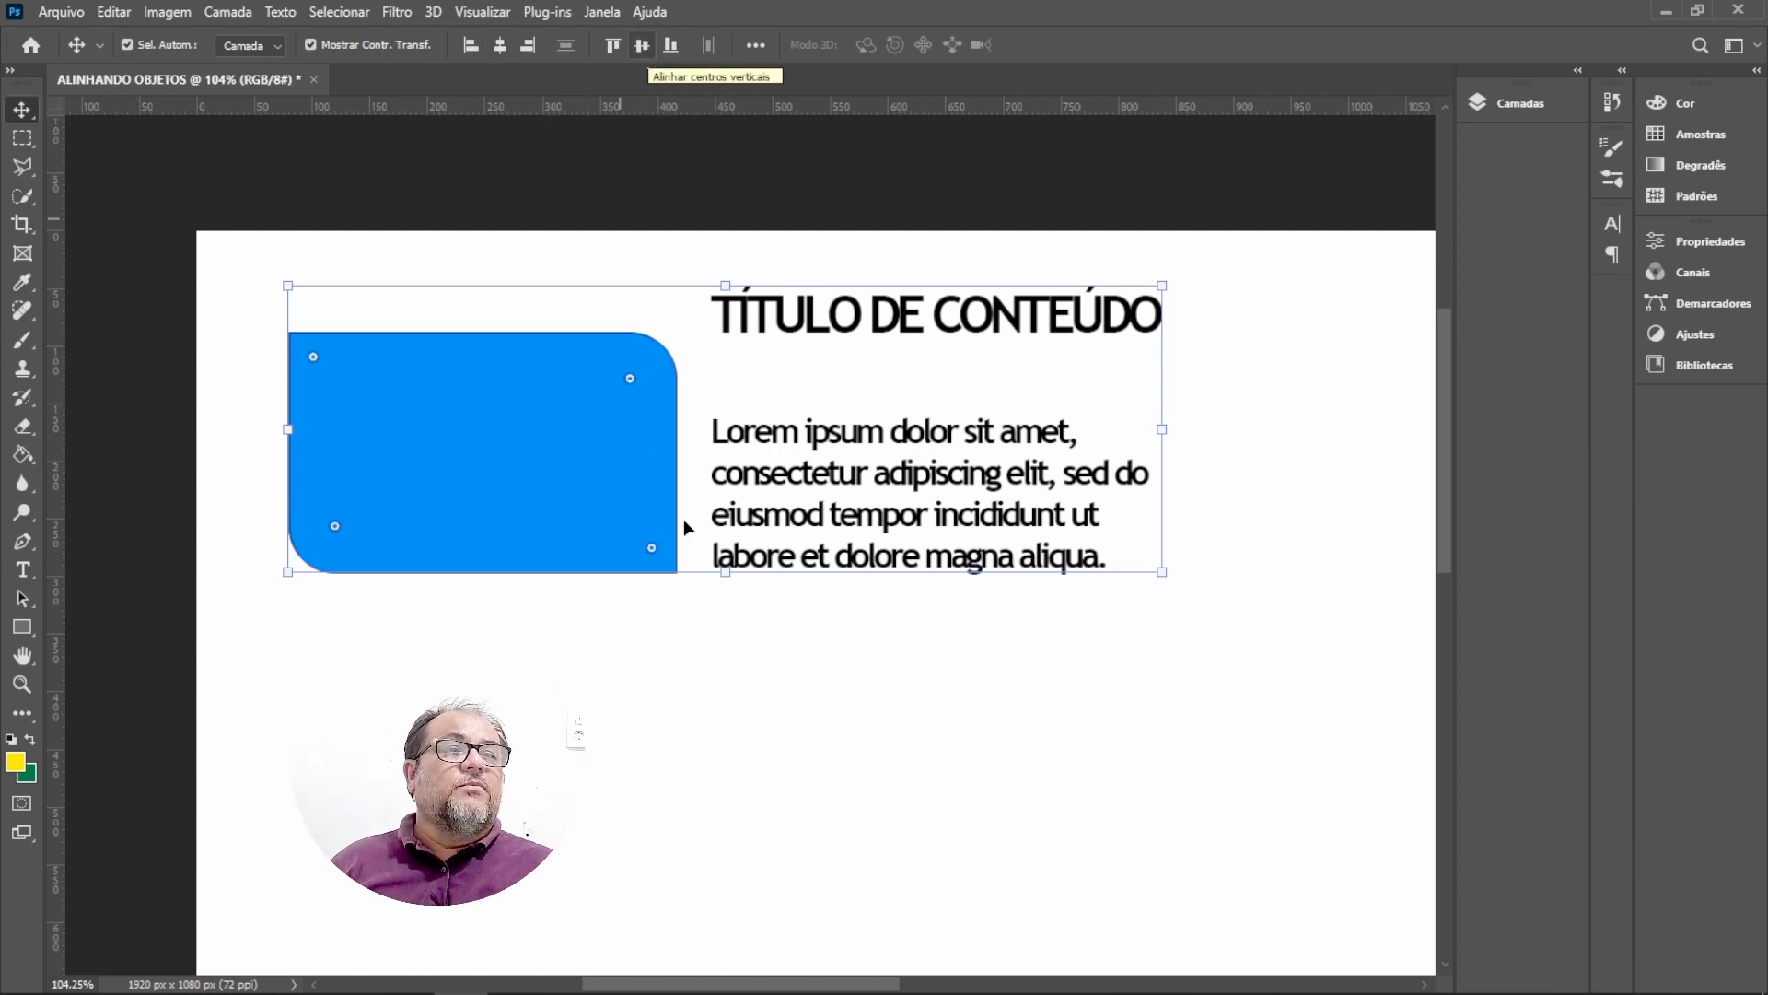
# Deselect everything and move the paragraph down toward the bottom of the canvas.
pyautogui.click(821, 771)
pyautogui.press('ctrl')
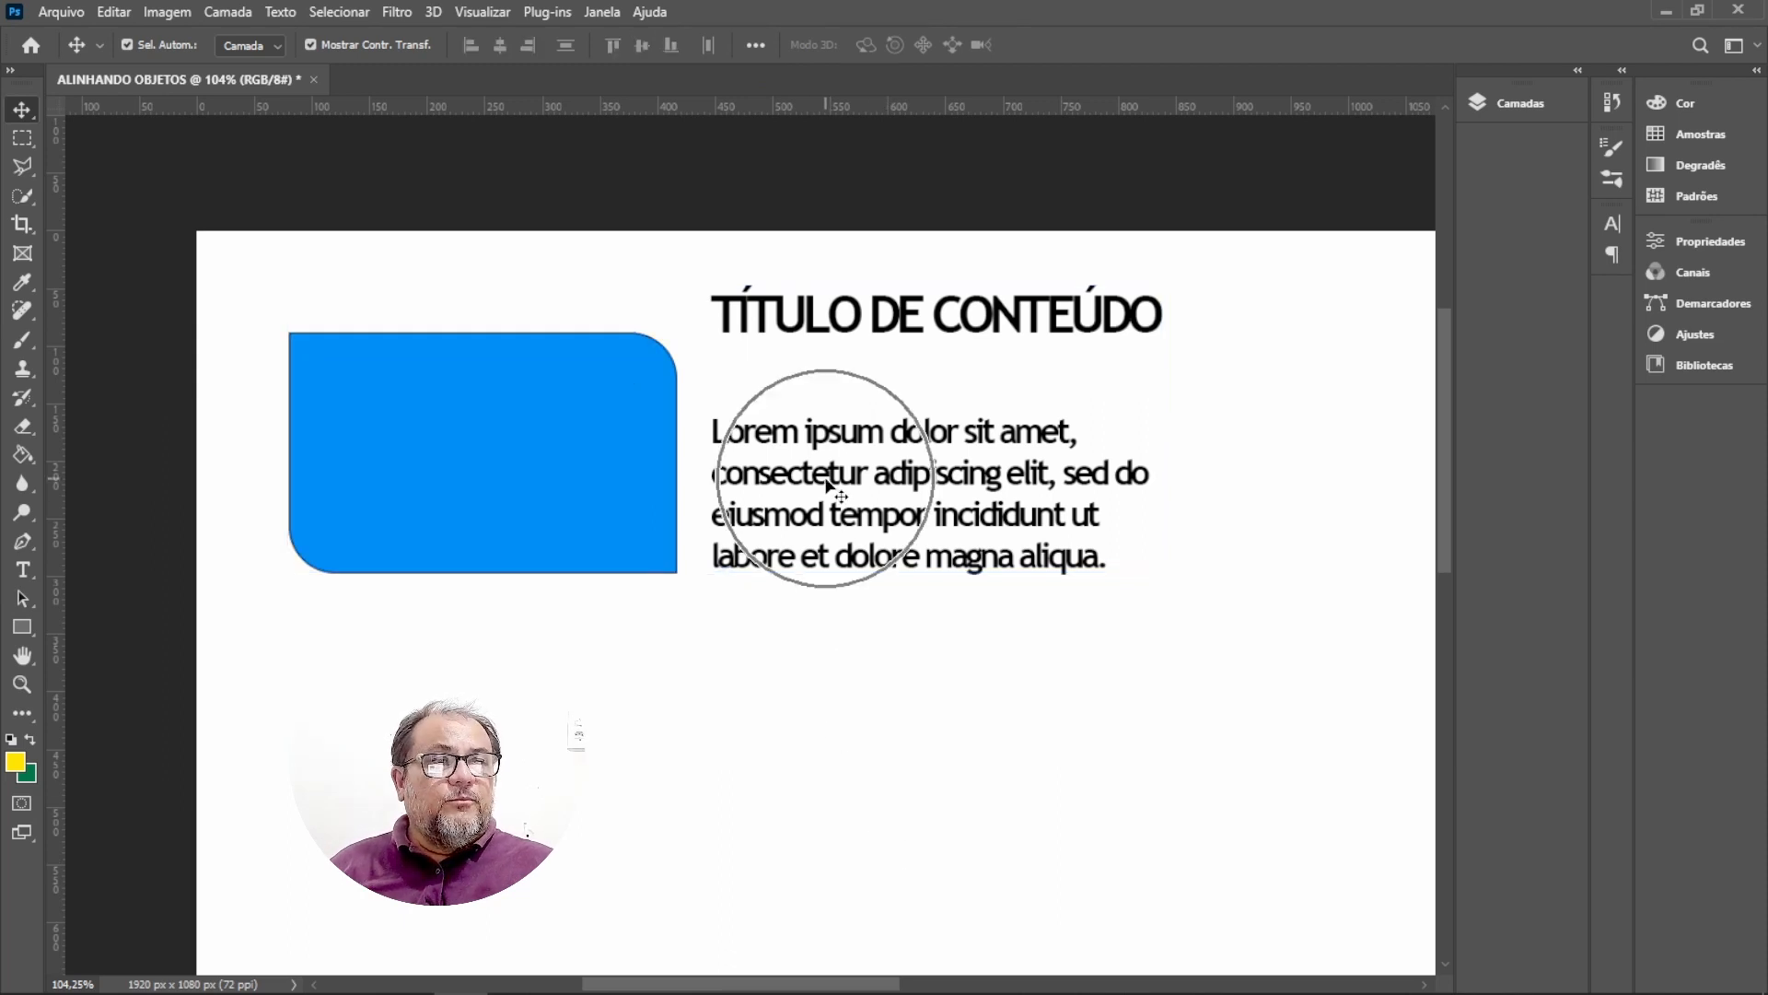
pyautogui.click(829, 479)
pyautogui.moveTo(829, 479); pyautogui.dragTo(935, 847)
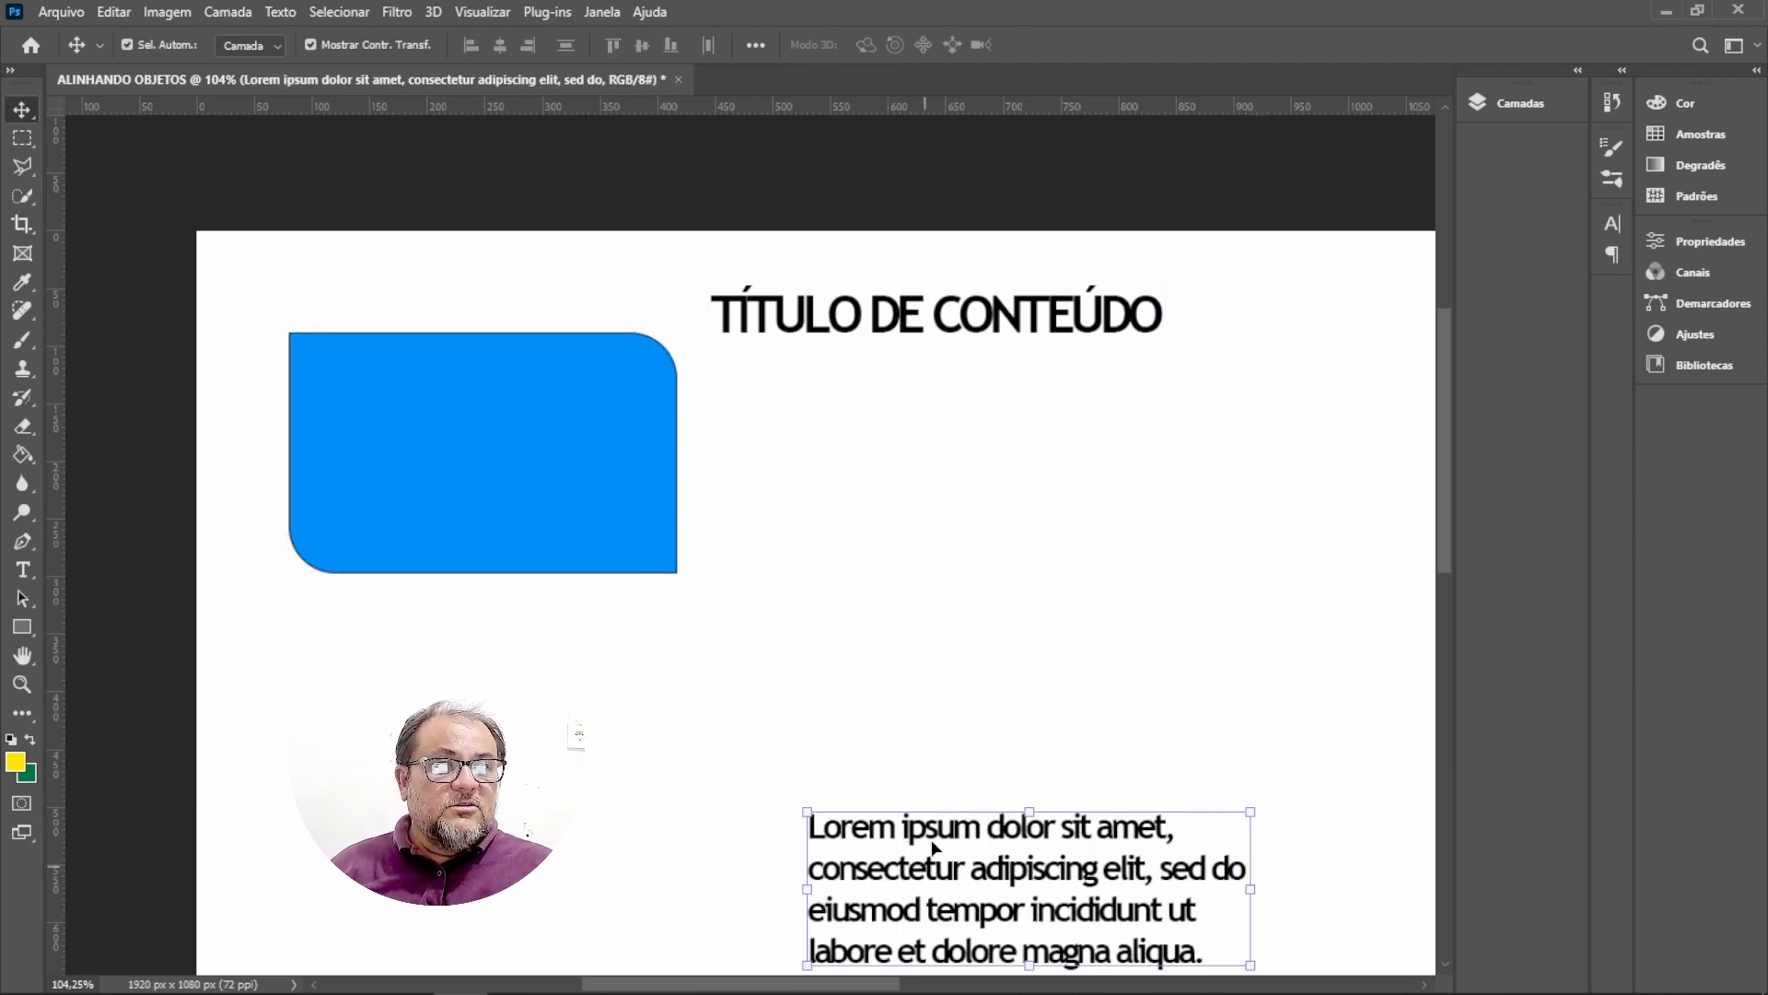
# Try aligning the title and rectangle by their left edges, then undo it.
pyautogui.click(879, 328)
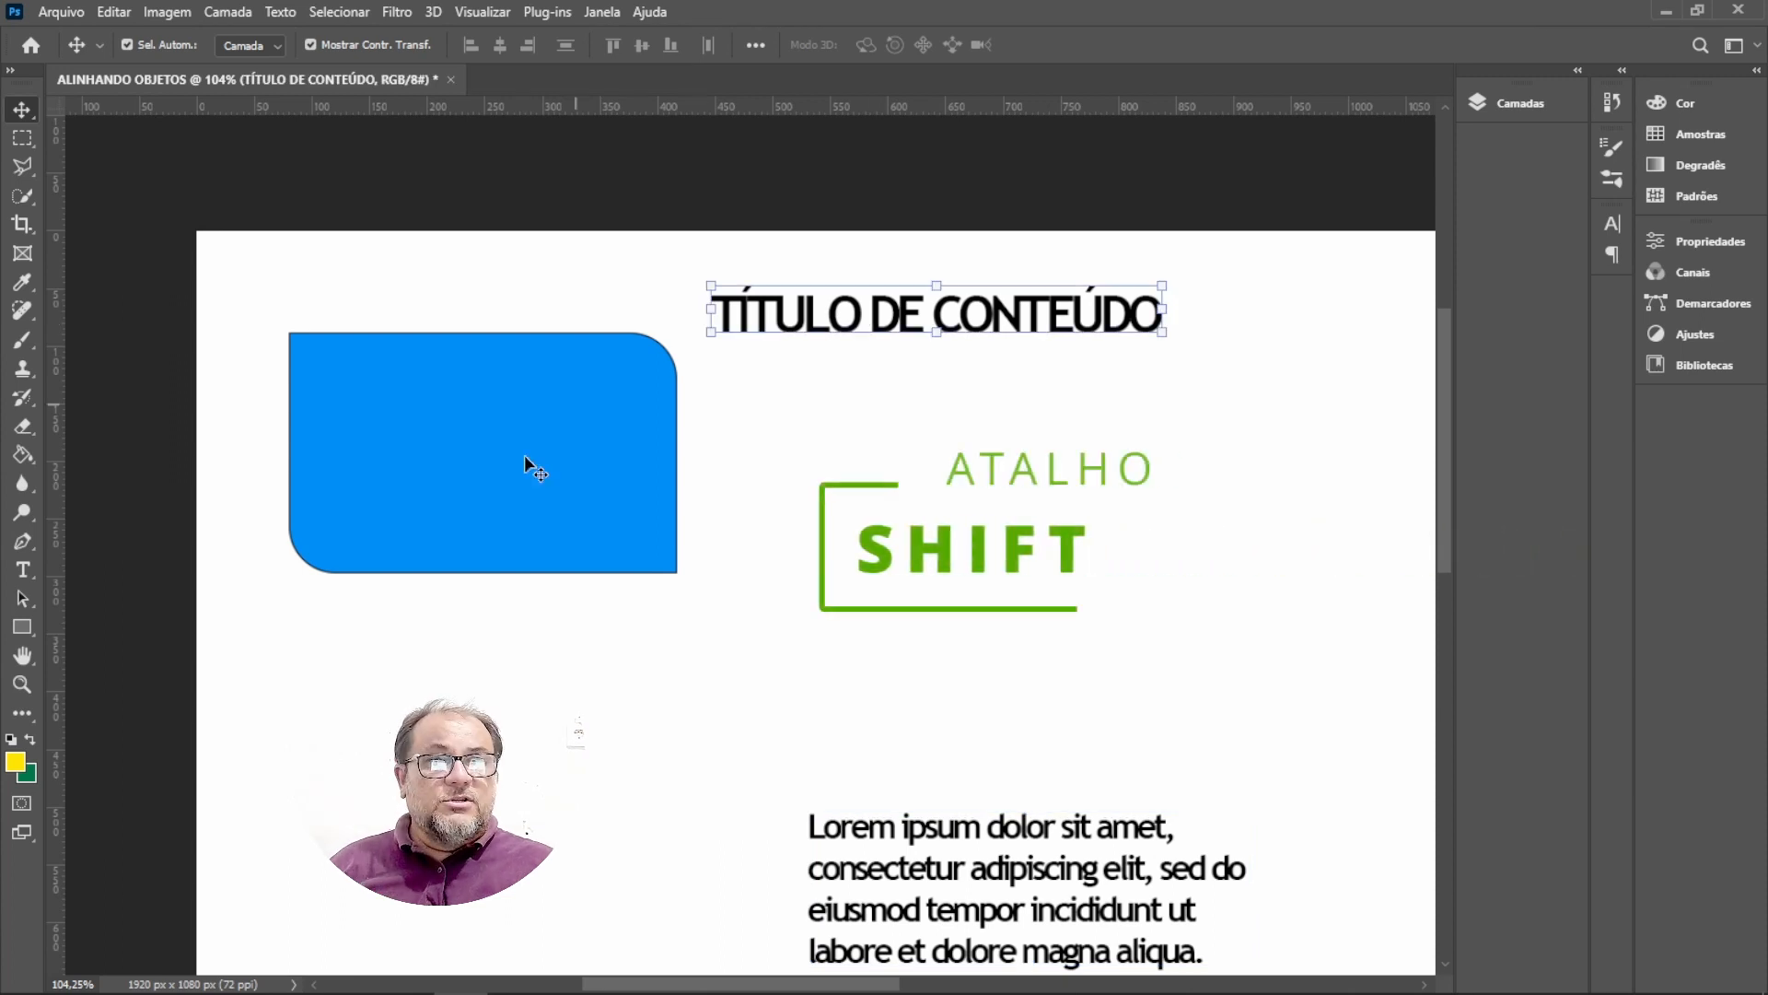
pyautogui.keyDown('shift'); pyautogui.click(458, 467); pyautogui.keyUp('shift')
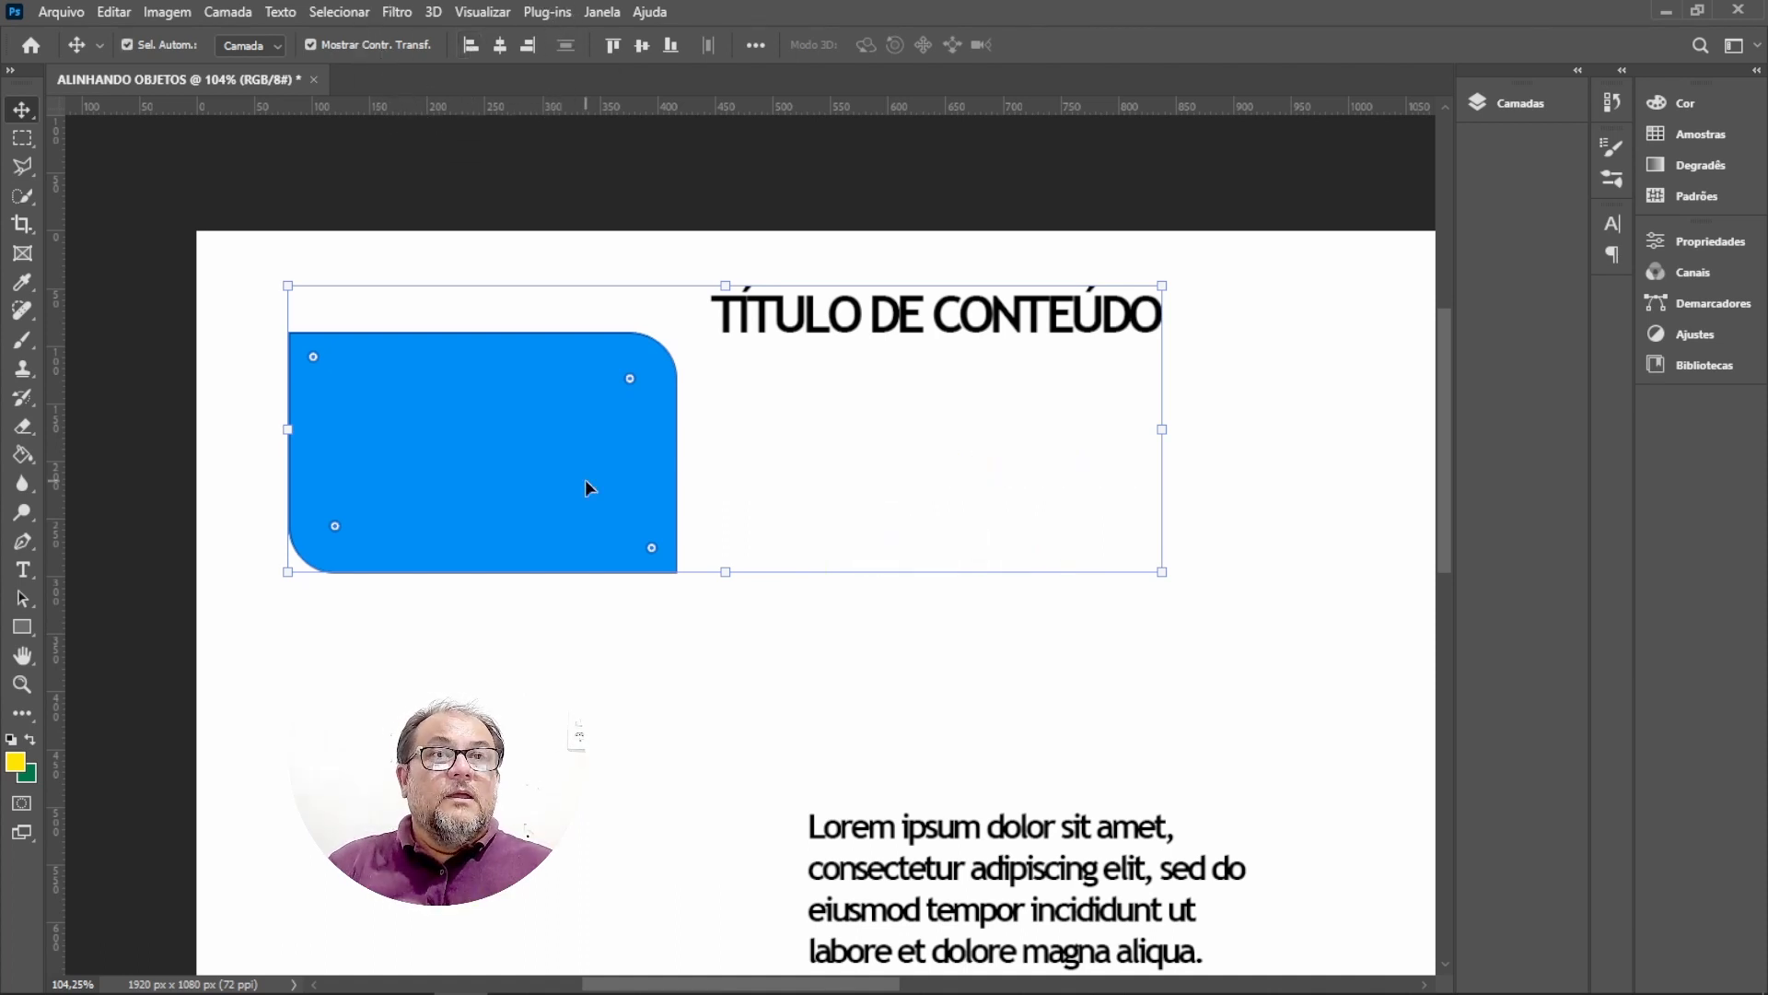
pyautogui.click(469, 46)
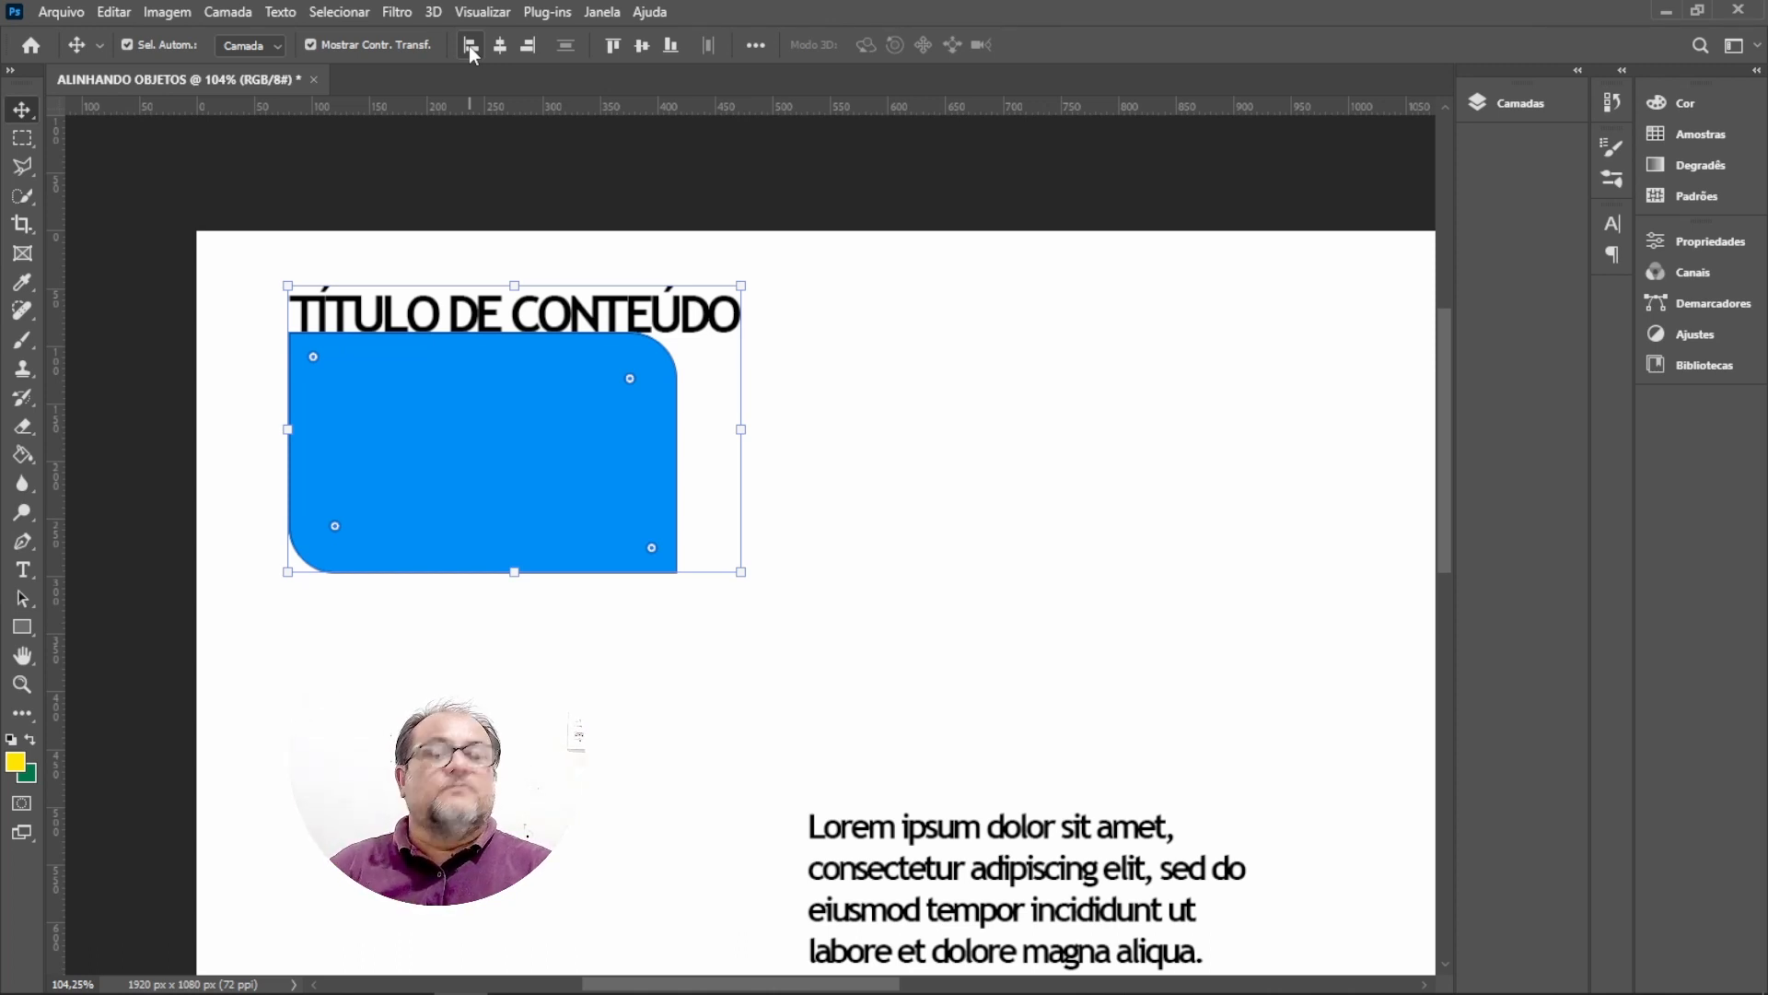
pyautogui.hotkey('ctrl', 'z')
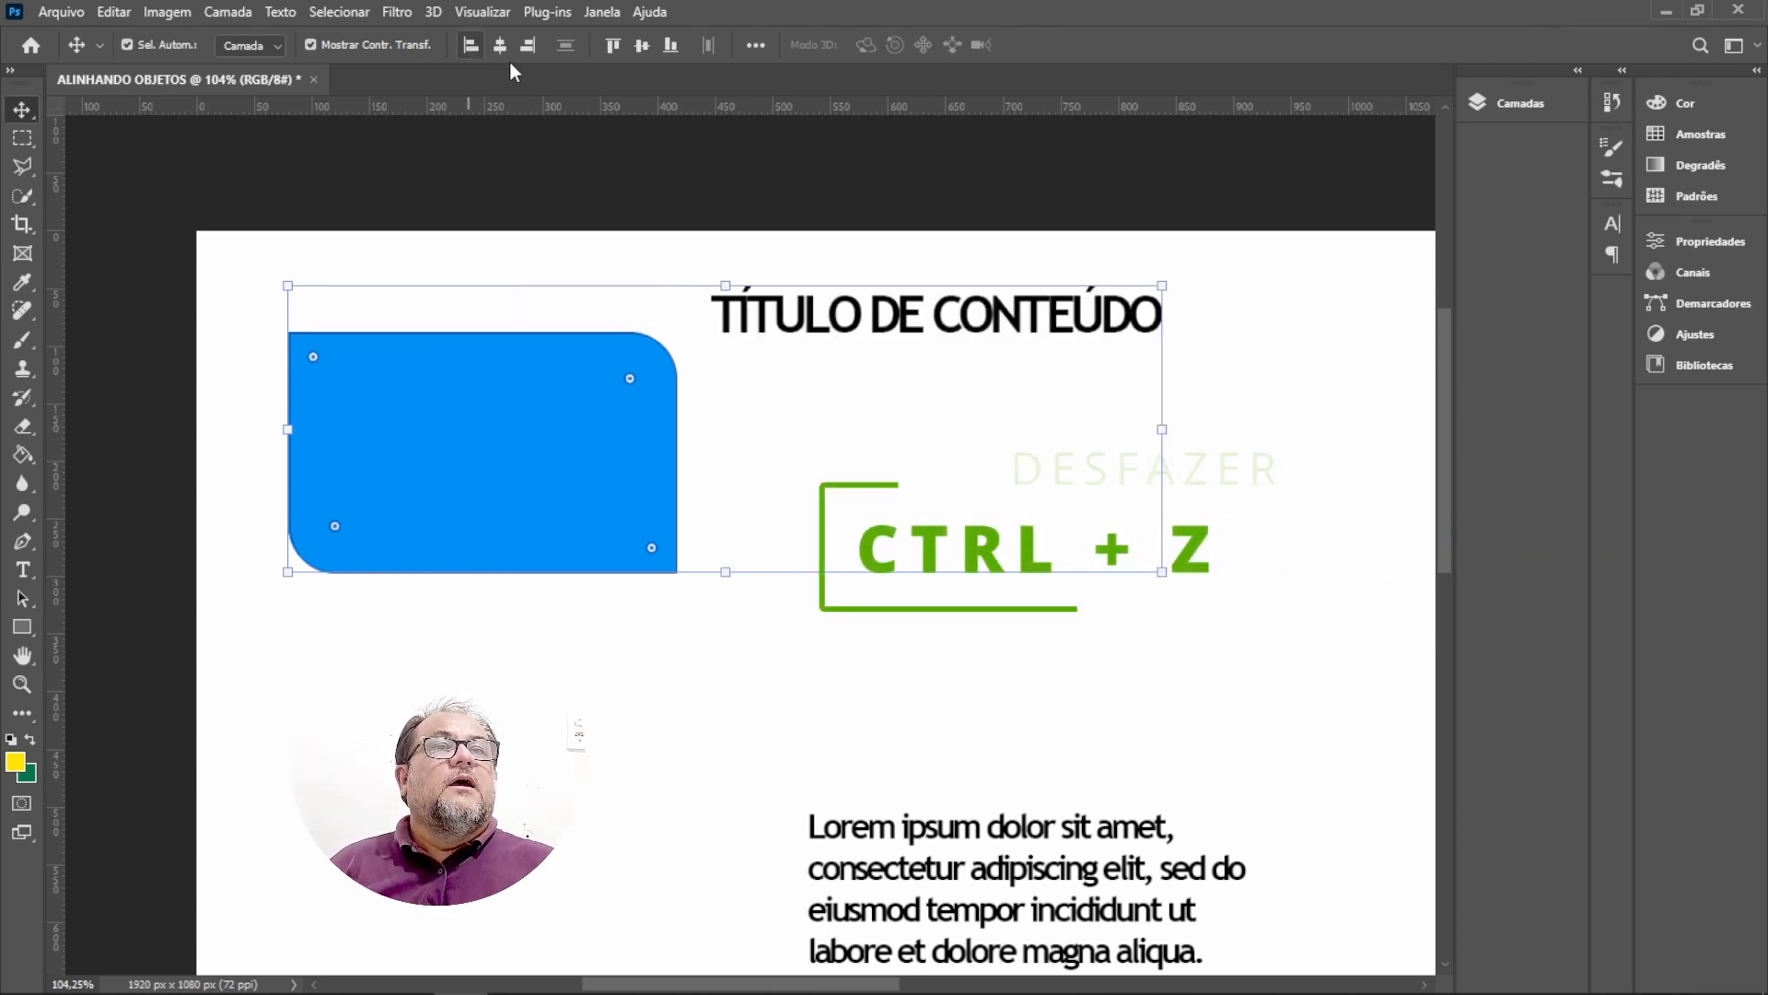
# Align the title and rectangle by their horizontal centers, then undo the alignment.
pyautogui.click(502, 45)
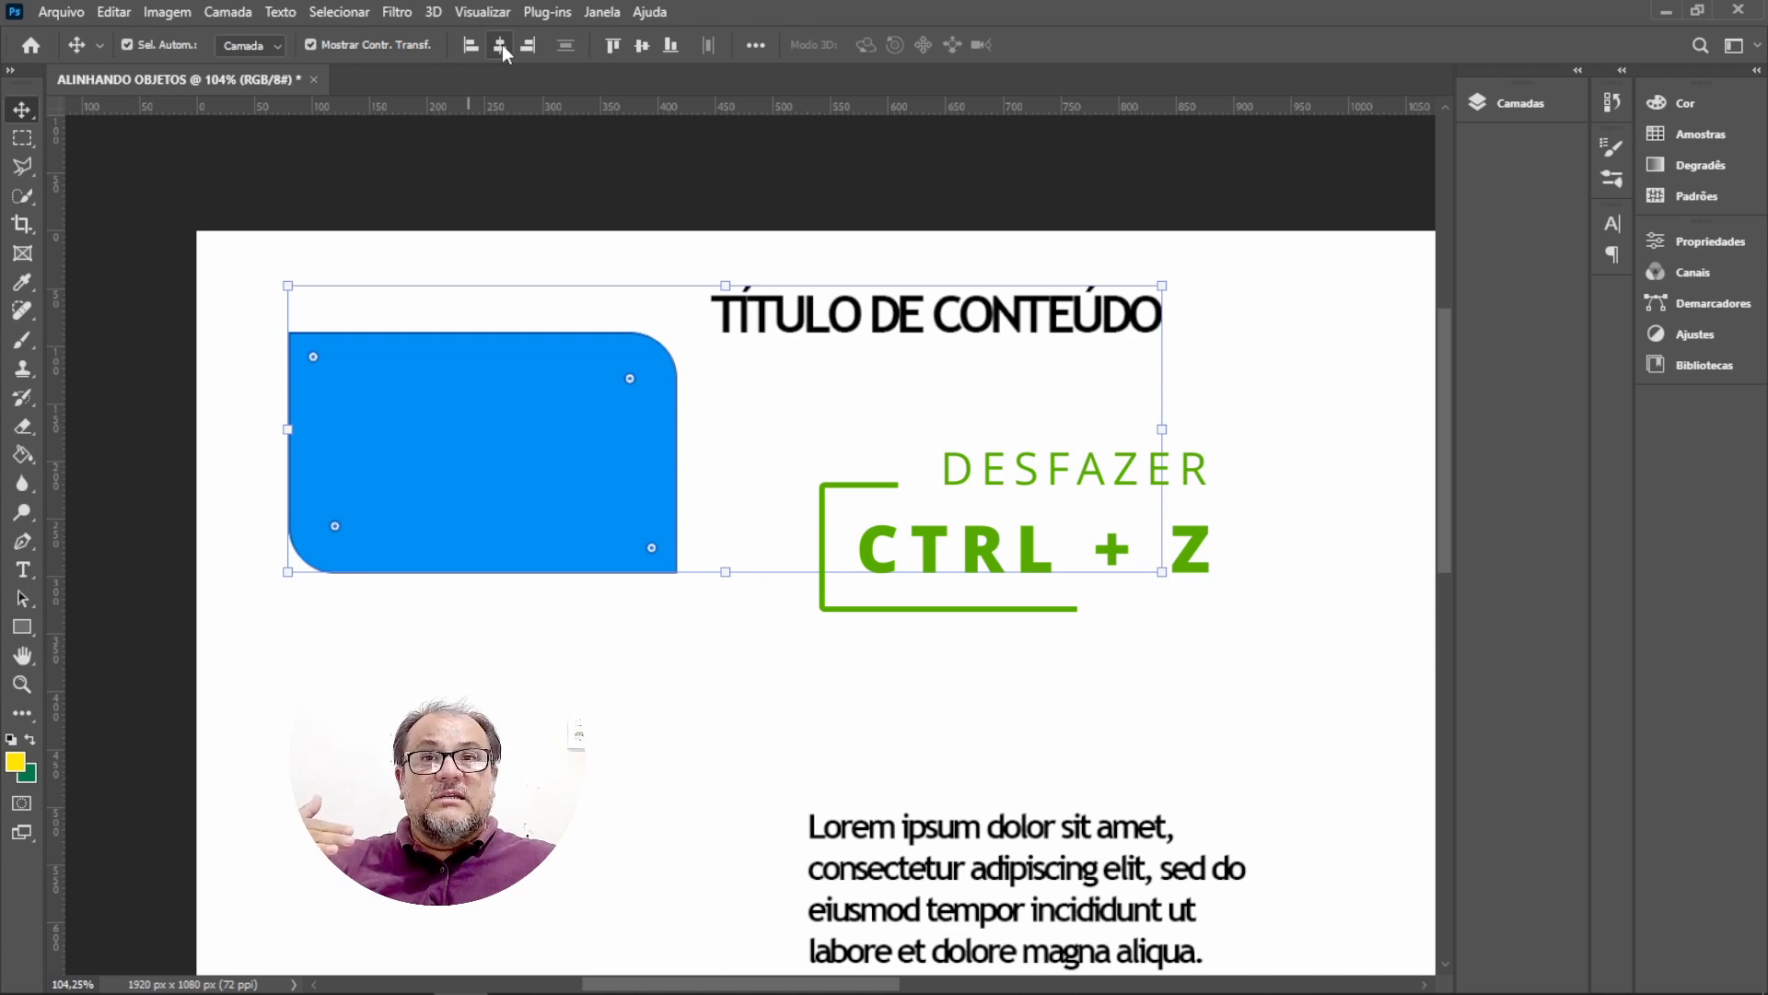
pyautogui.click(501, 44)
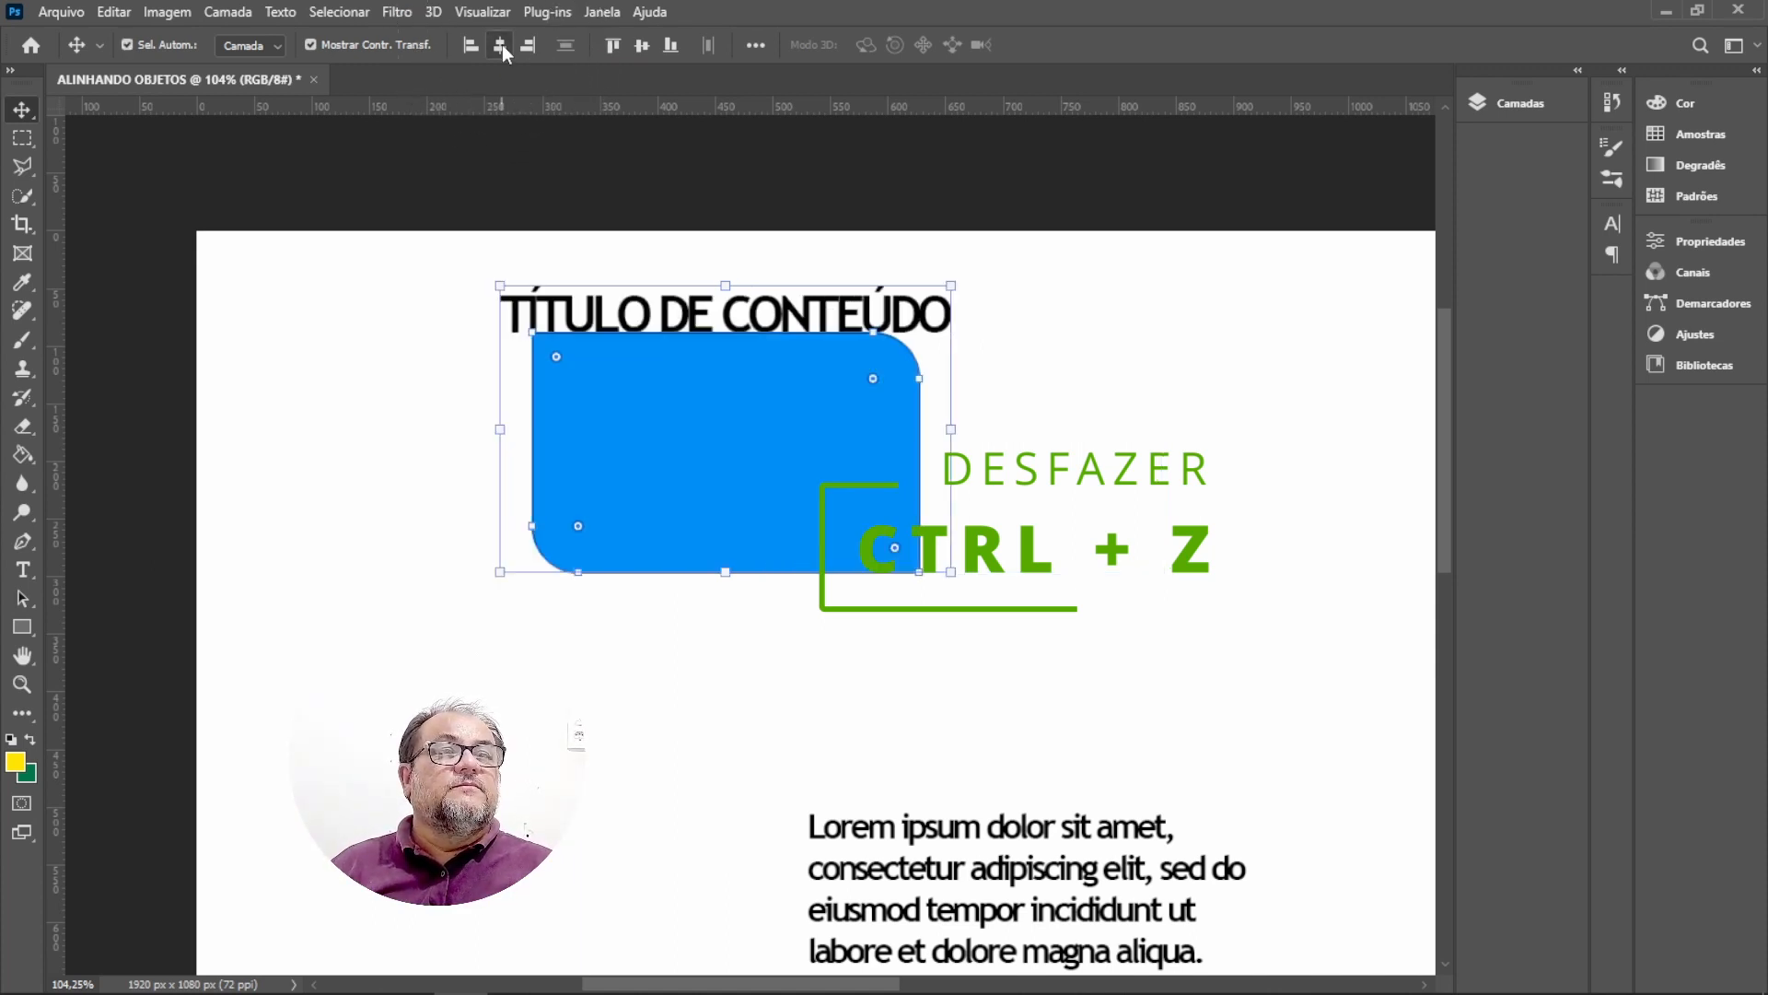
pyautogui.hotkey('ctrl', 'z')
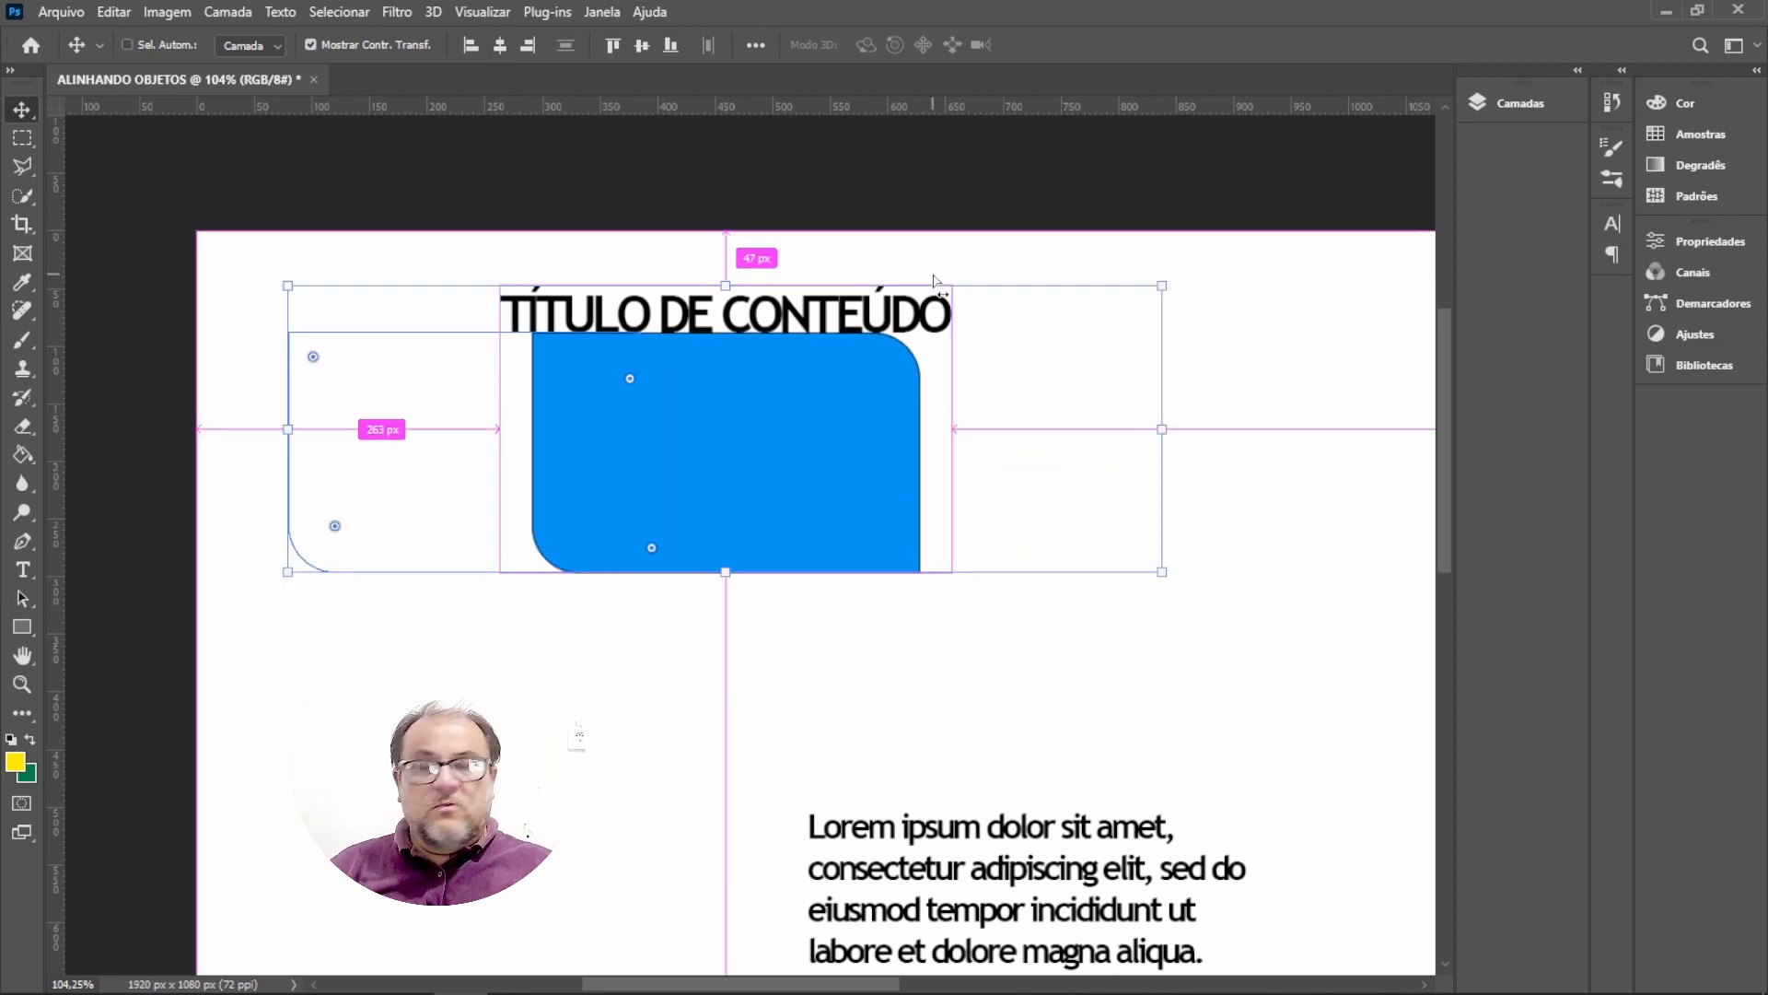
pyautogui.hotkey('ctrl', 'z')
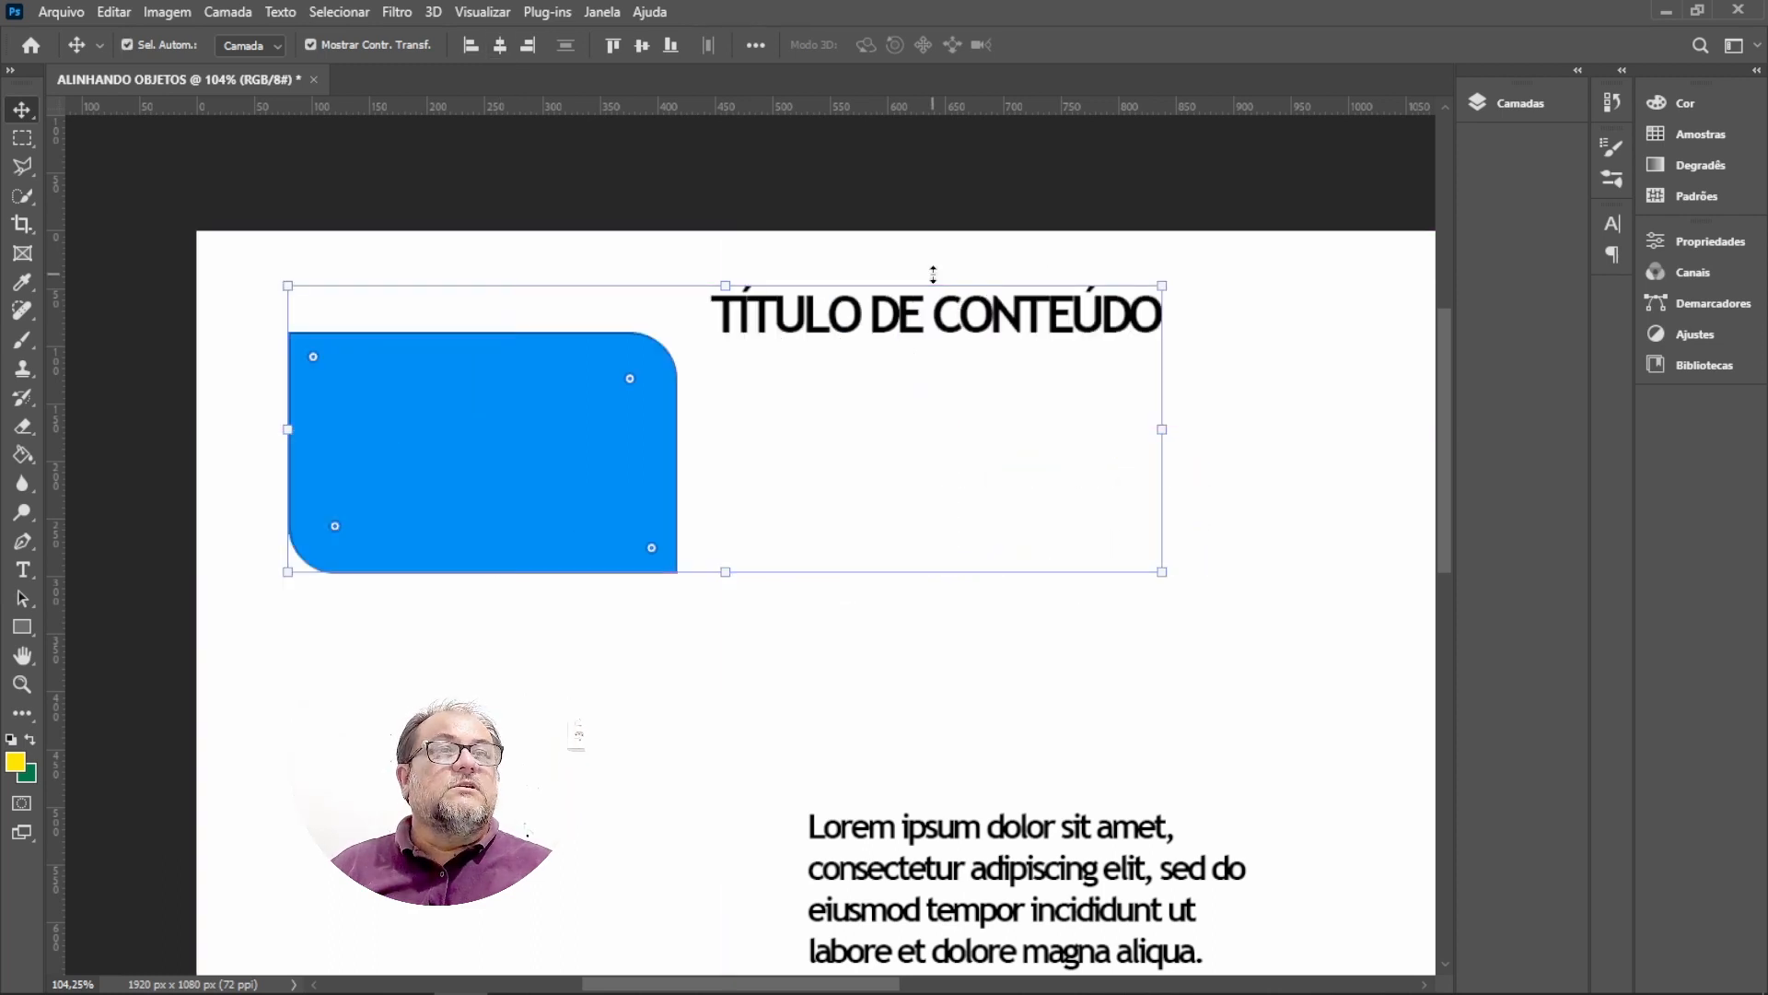
# Align the title and rectangle by their right edges, undo it and deselect.
pyautogui.click(529, 48)
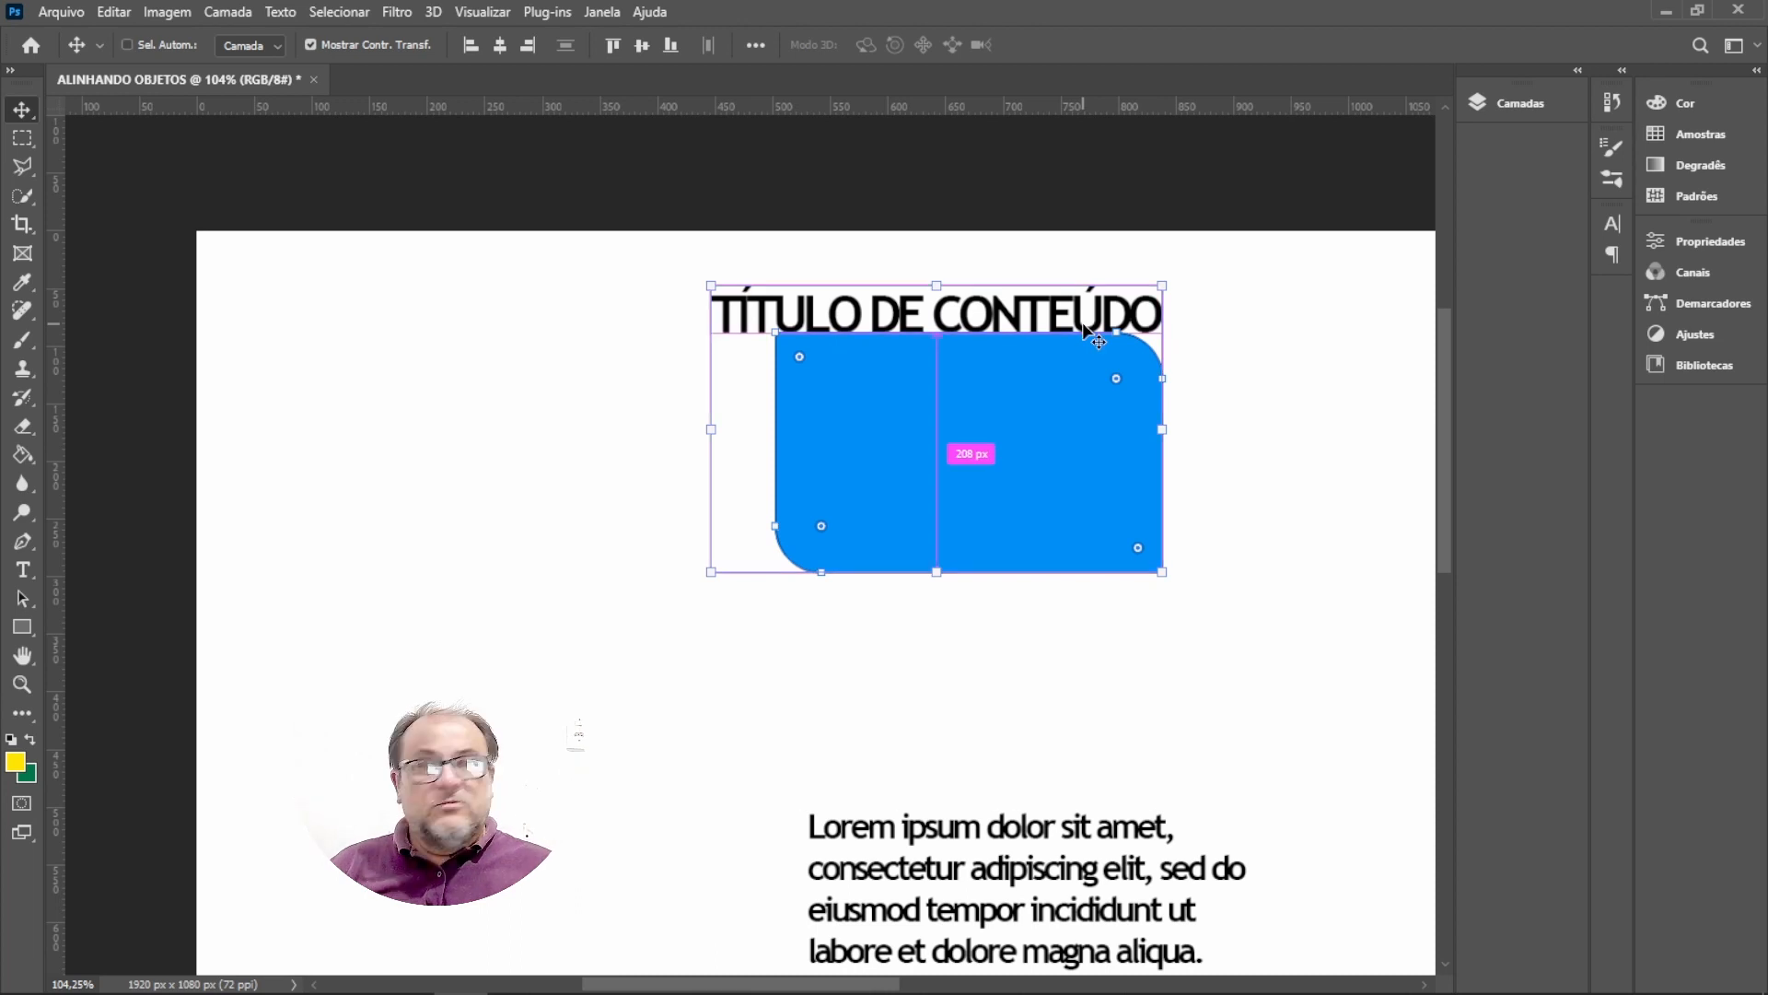
pyautogui.hotkey('ctrl', 'z')
pyautogui.click(1233, 460)
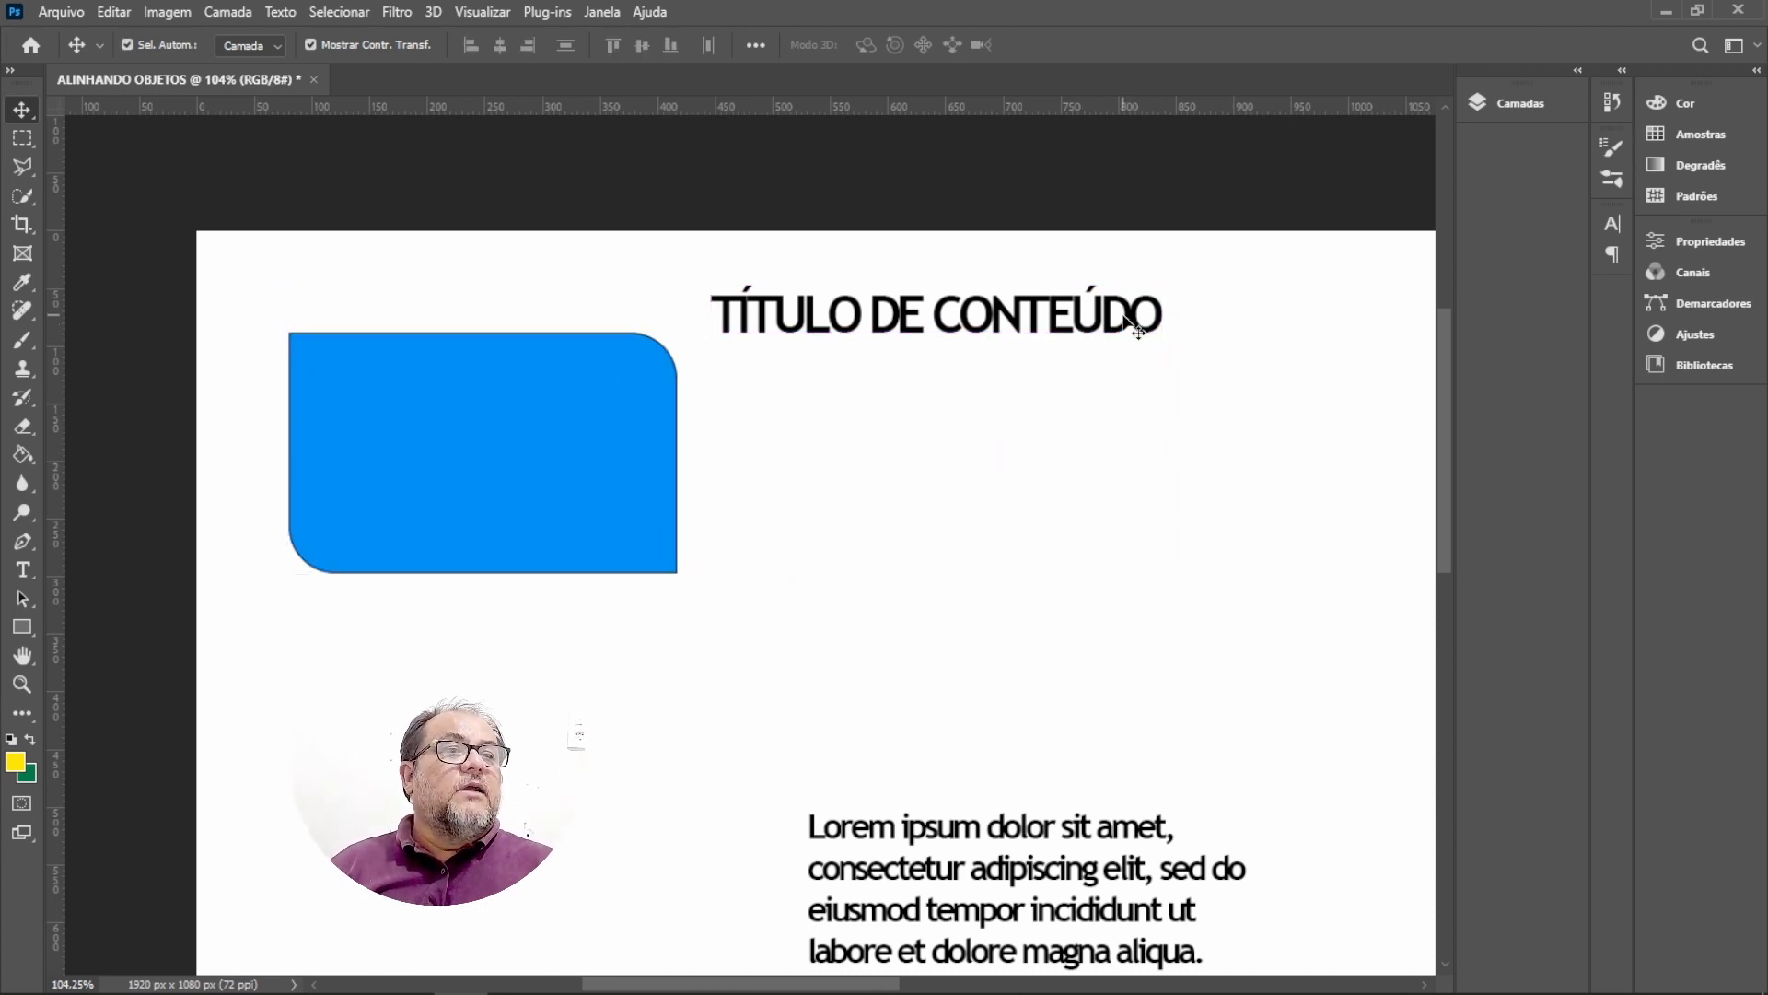
# Reselect the title and rectangle, align their left edges again and undo the change.
pyautogui.click(1123, 315)
pyautogui.press('ctrl')
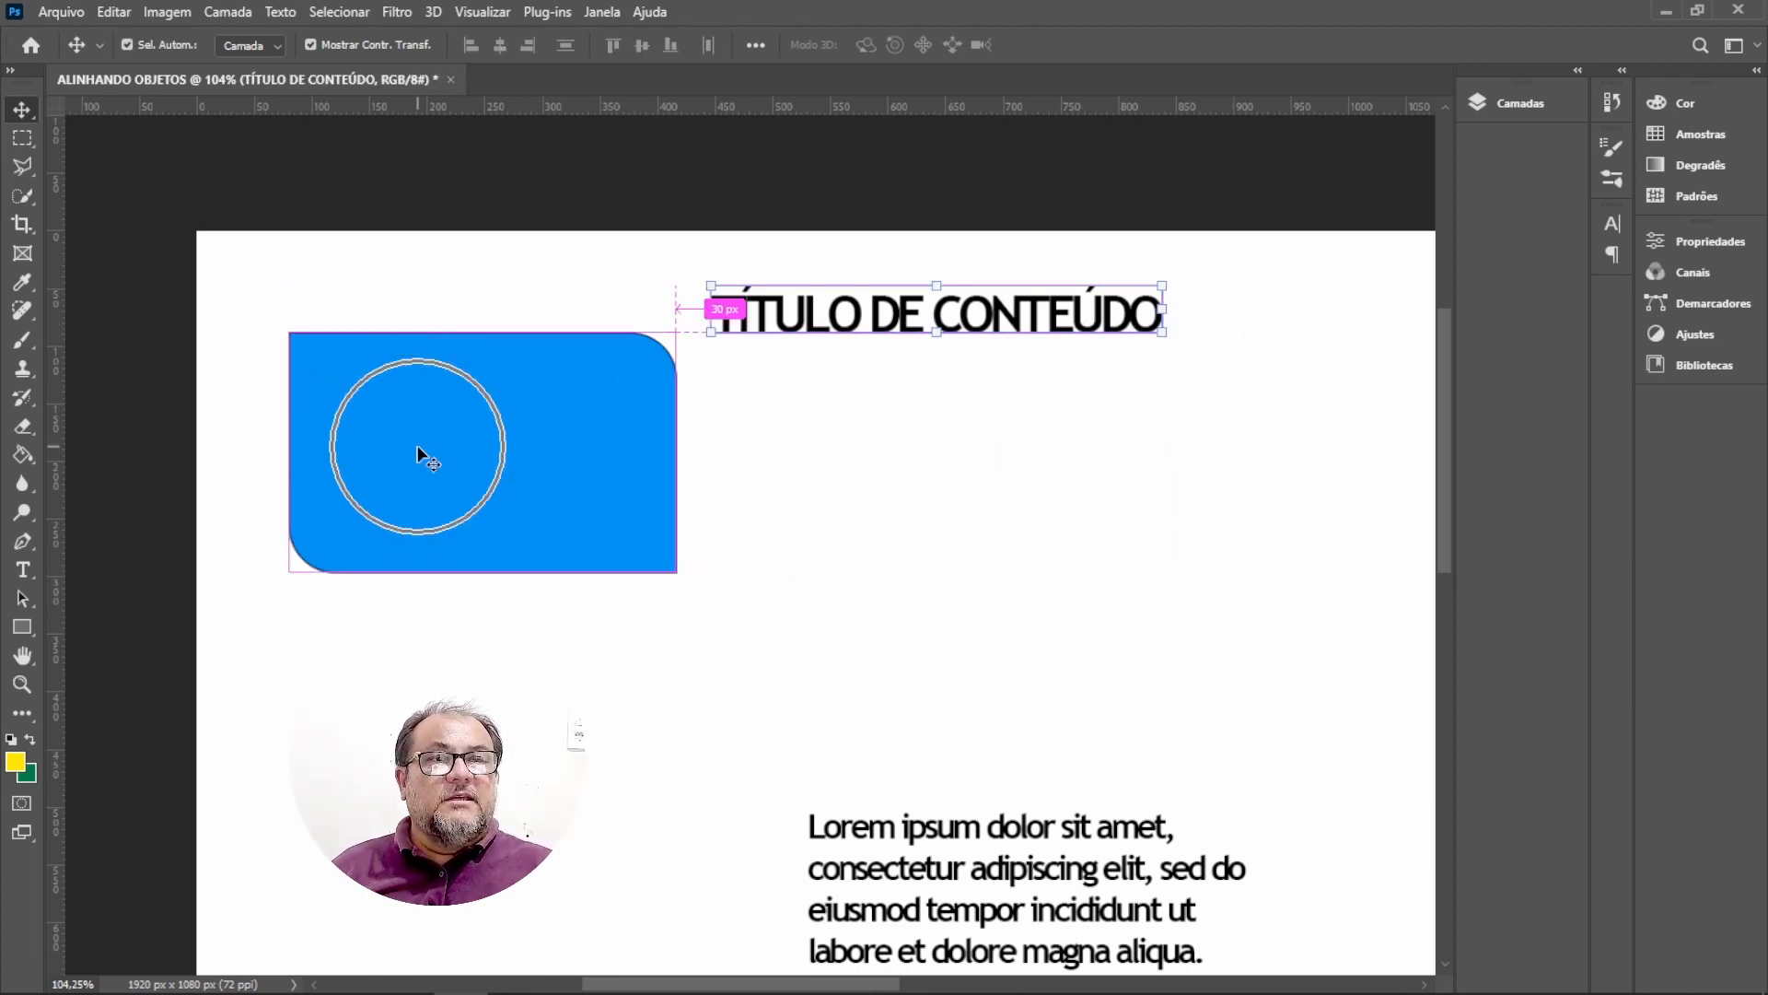
pyautogui.keyDown('shift'); pyautogui.click(423, 435); pyautogui.keyUp('shift')
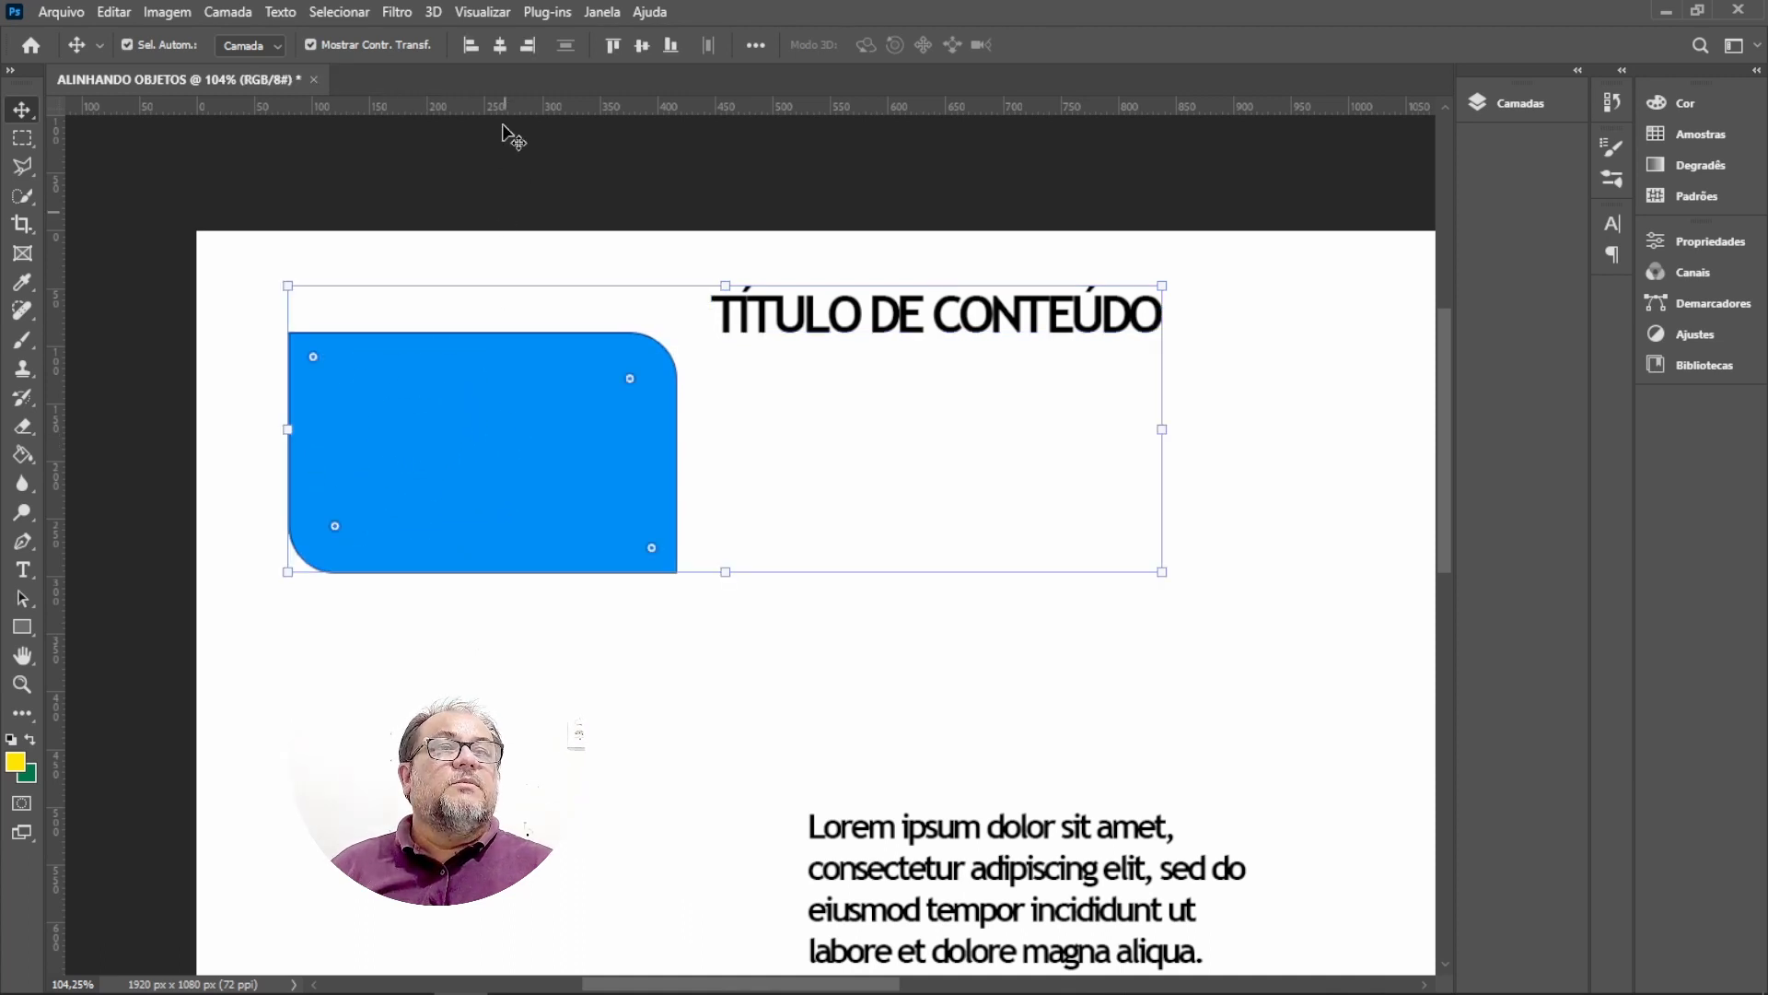
pyautogui.click(470, 46)
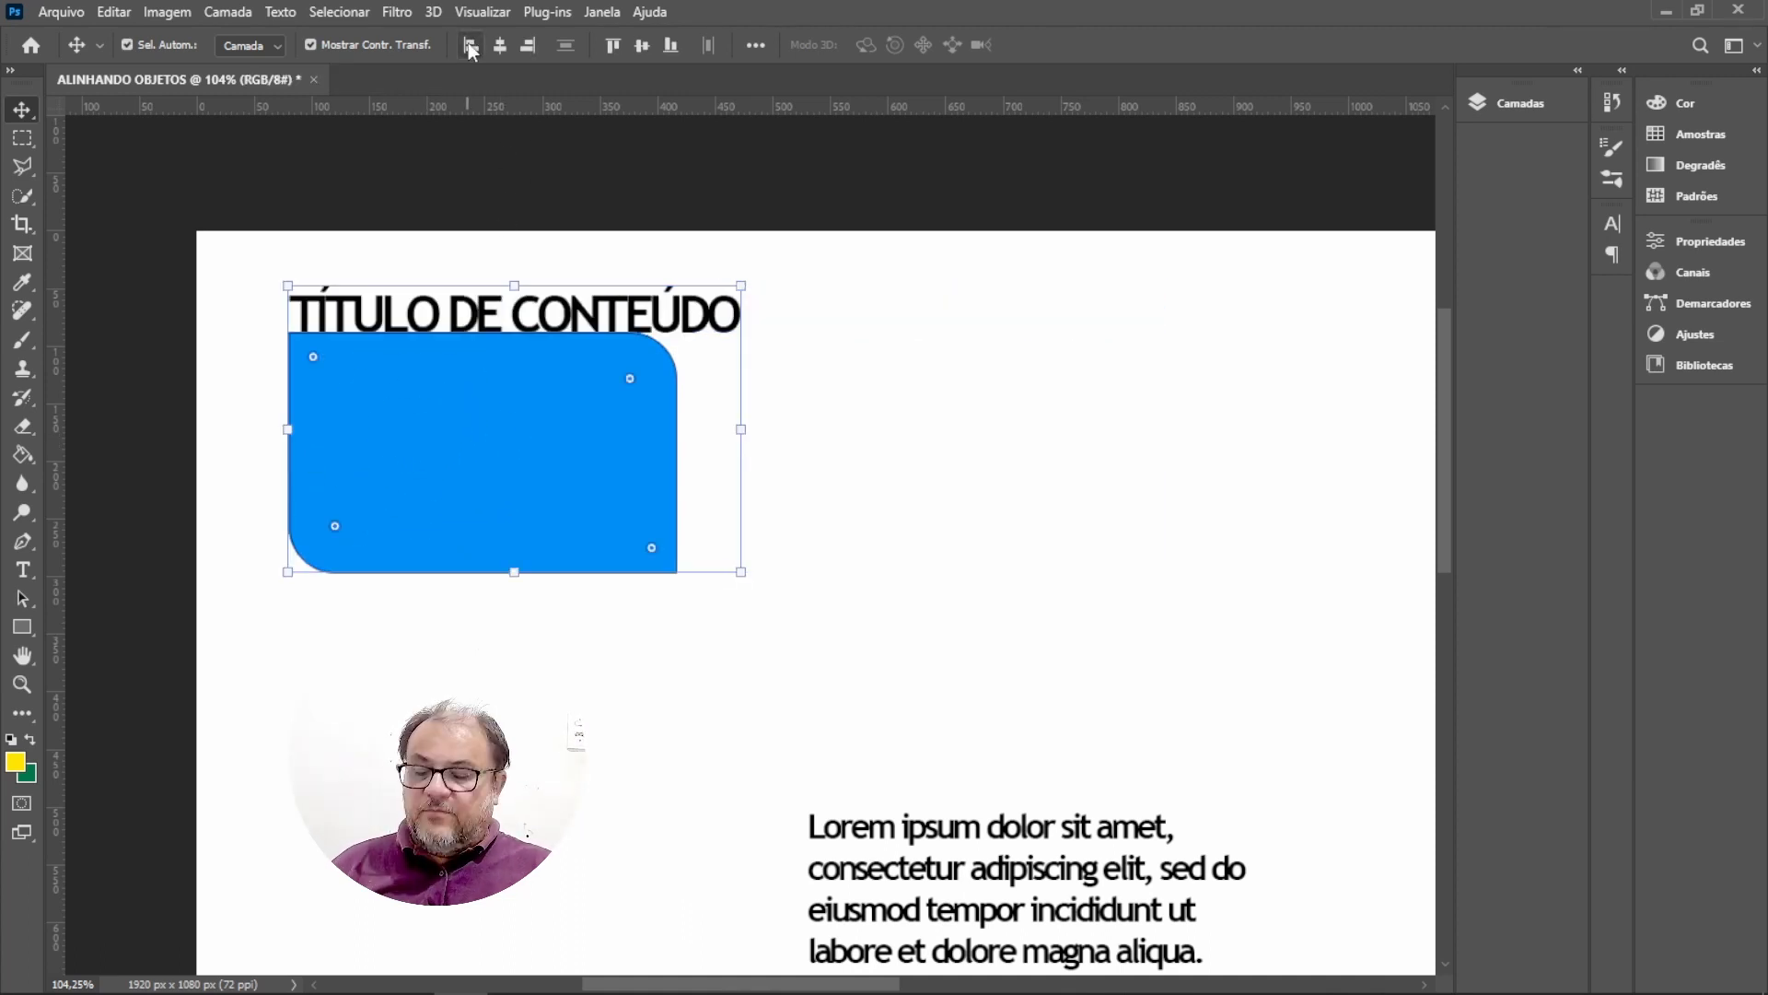
pyautogui.hotkey('ctrl', 'z')
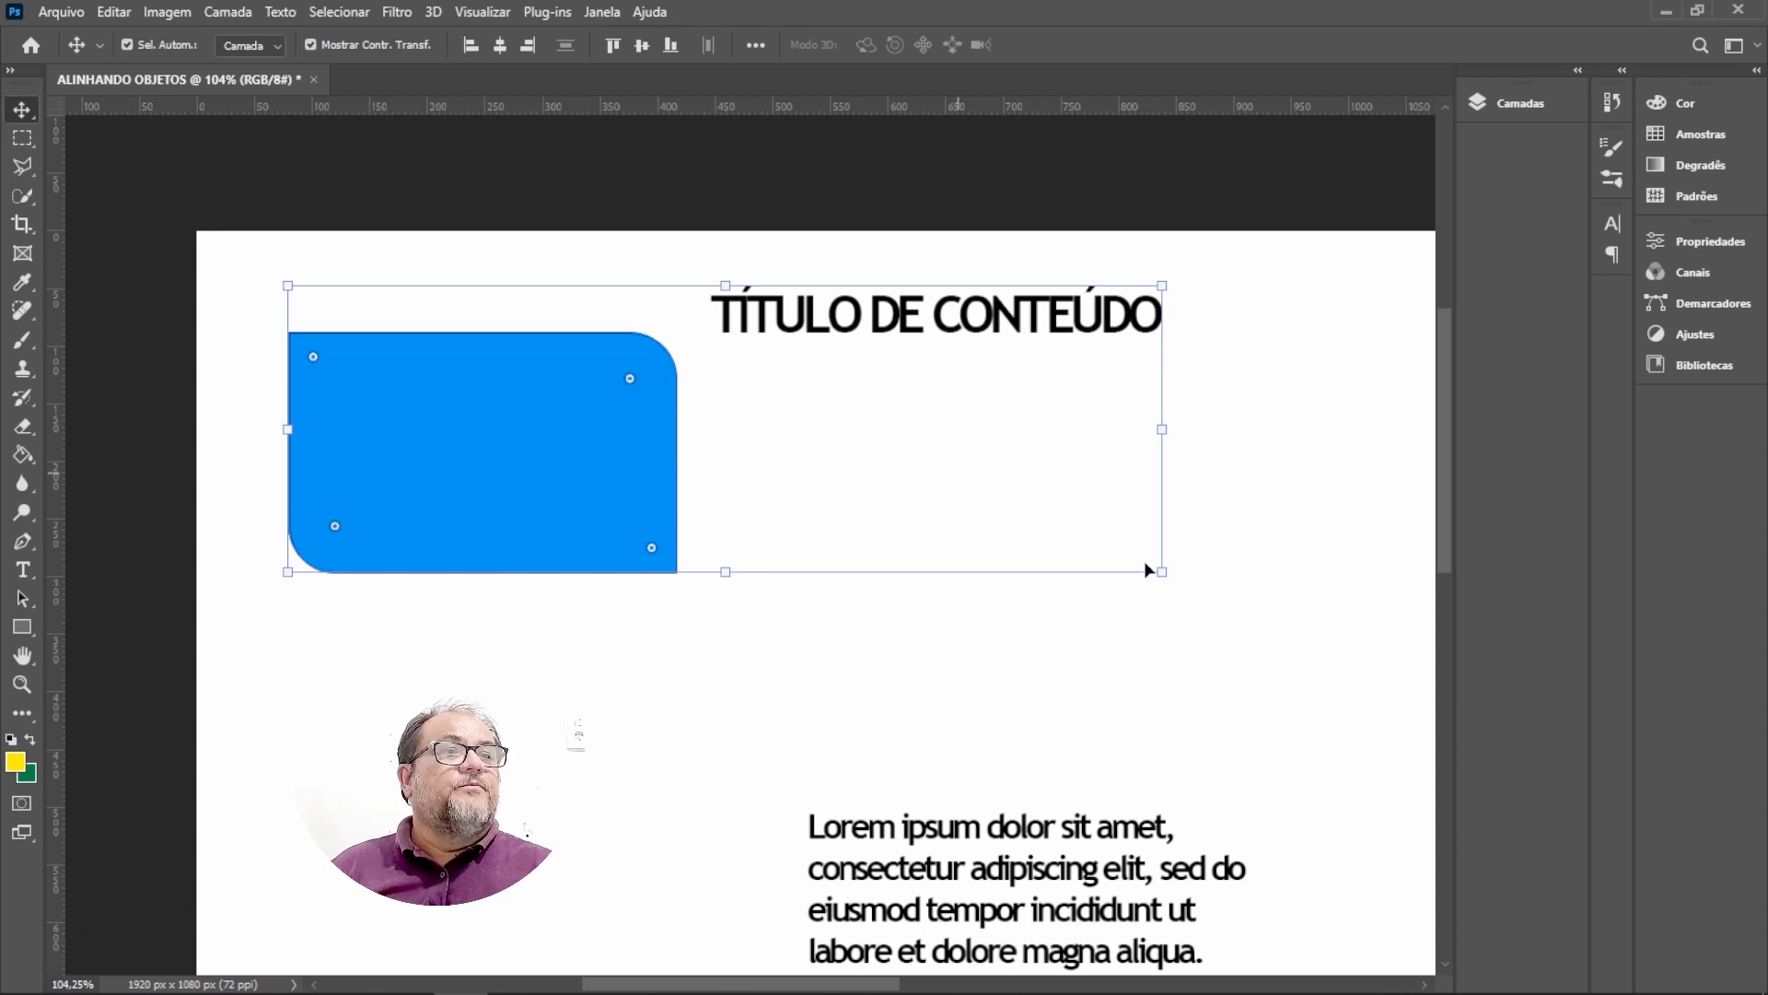
# Select the title and the blue rectangle together and align their top edges.
pyautogui.click(1272, 478)
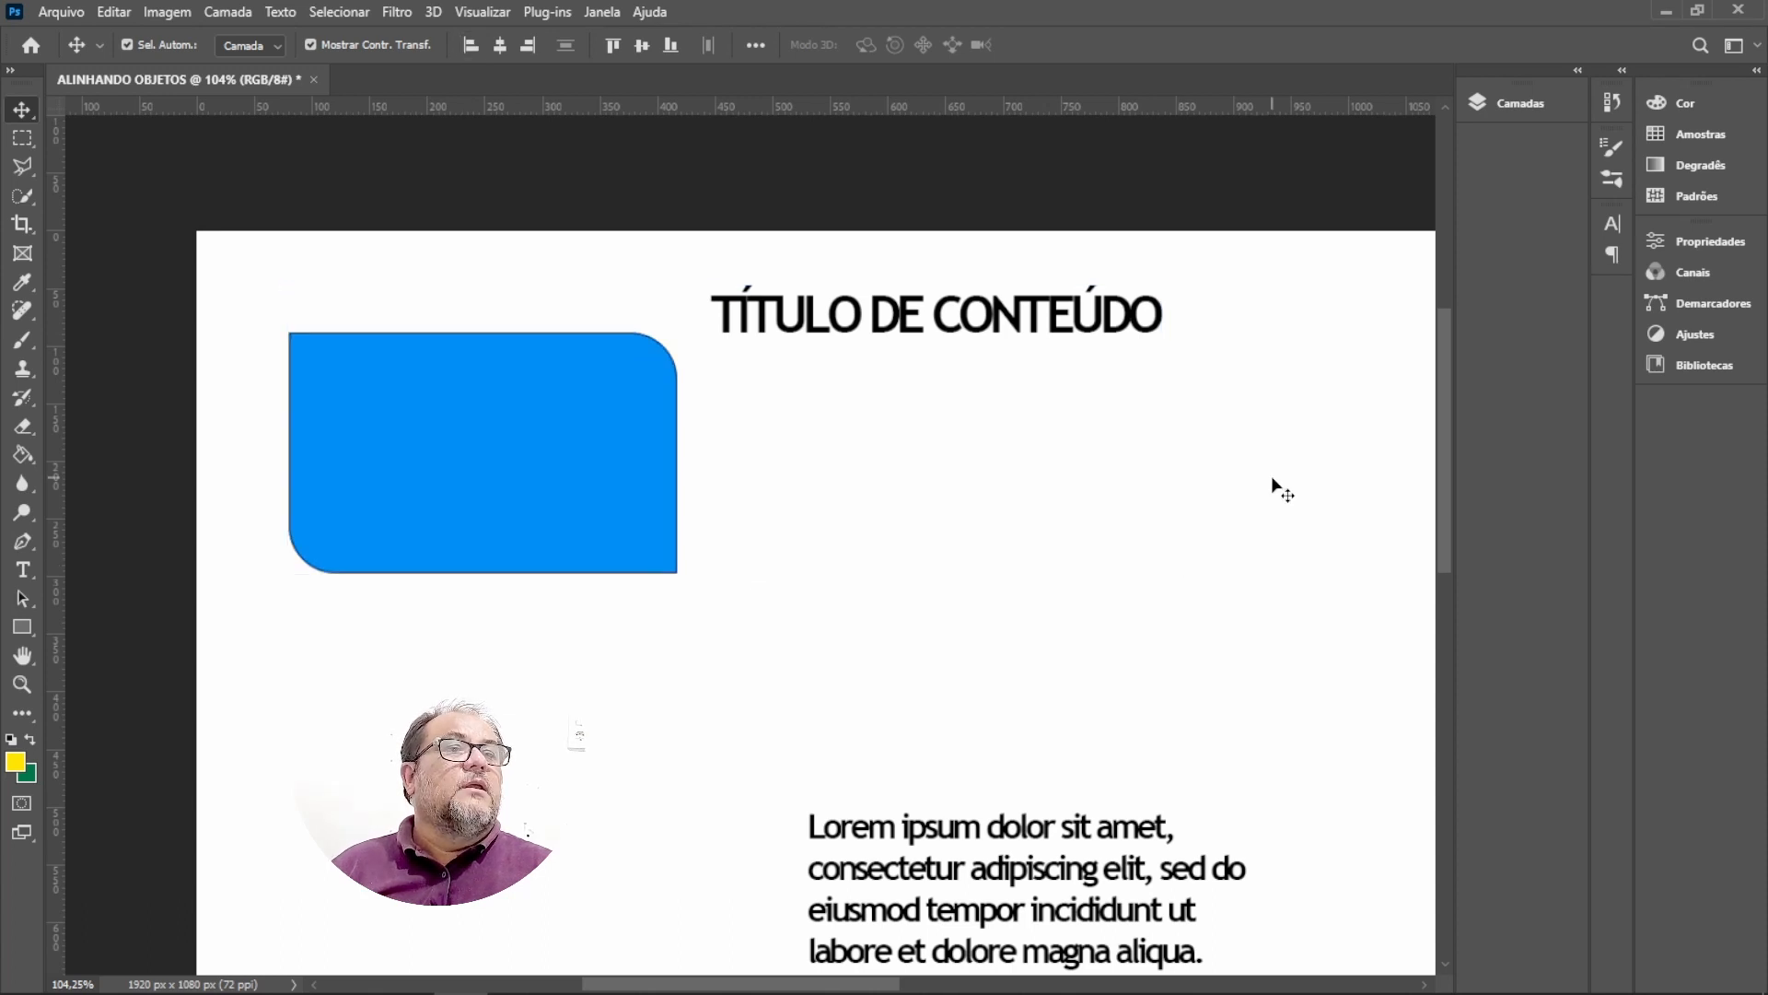
pyautogui.click(787, 316)
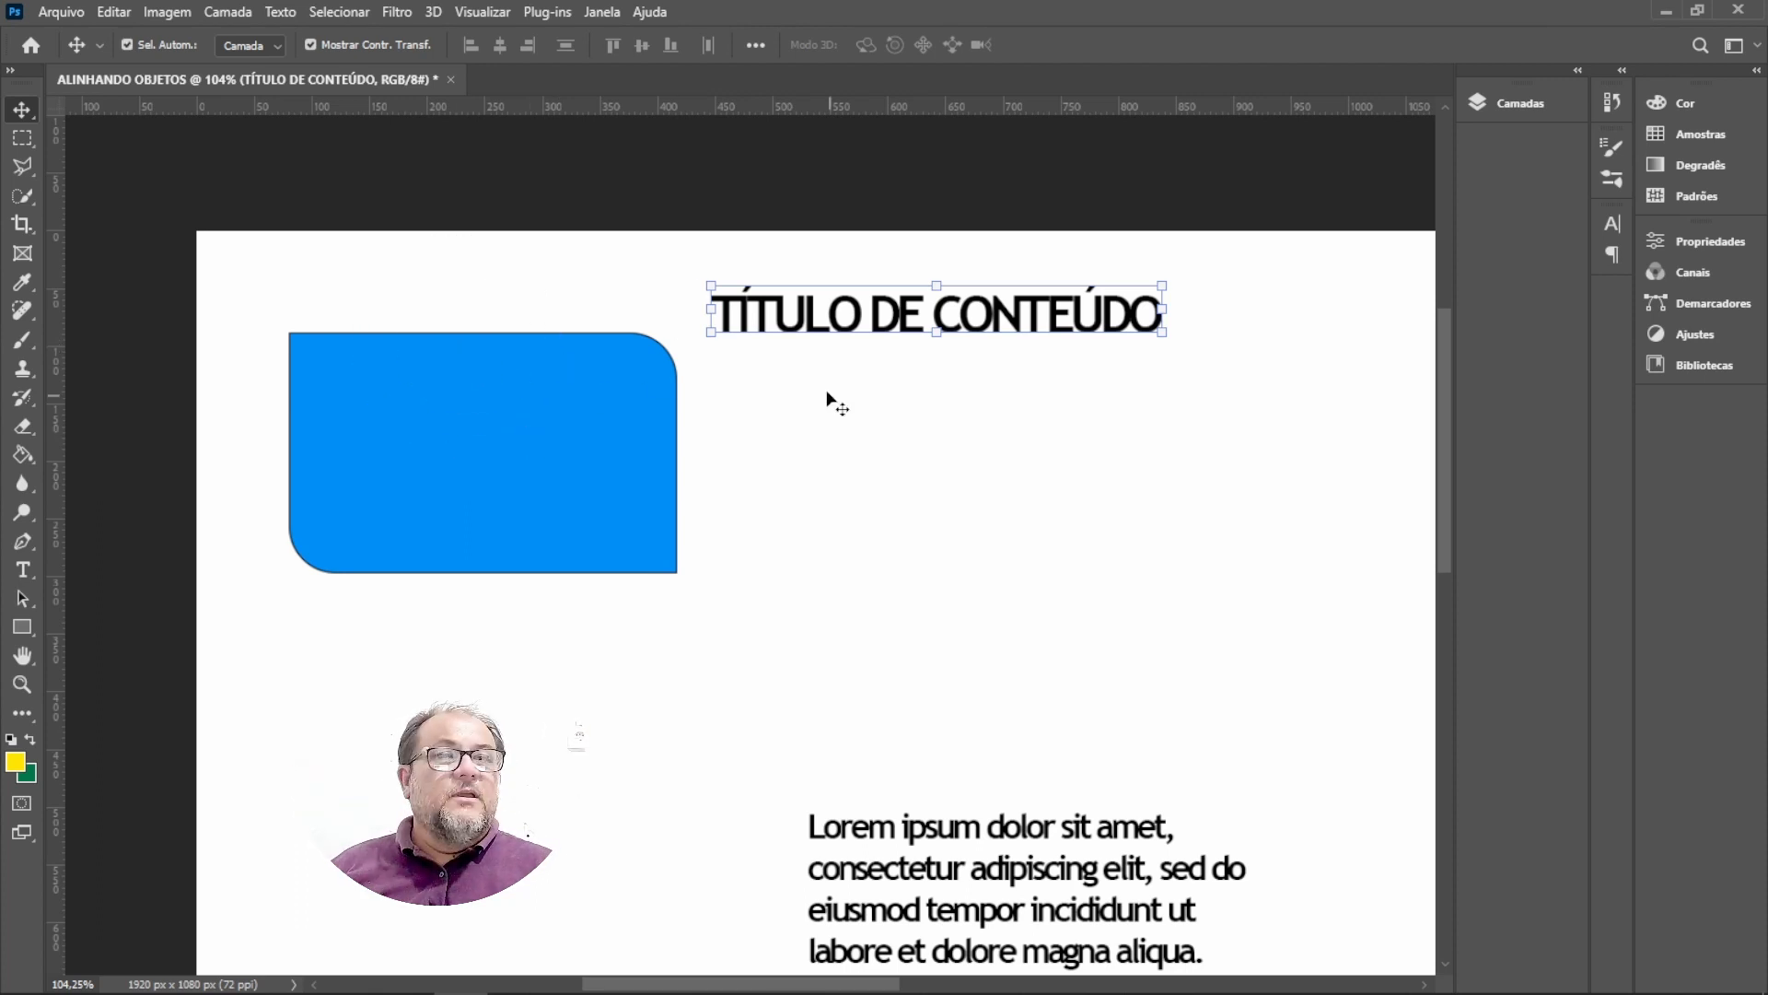
pyautogui.keyDown('shift'); pyautogui.click(523, 472); pyautogui.keyUp('shift')
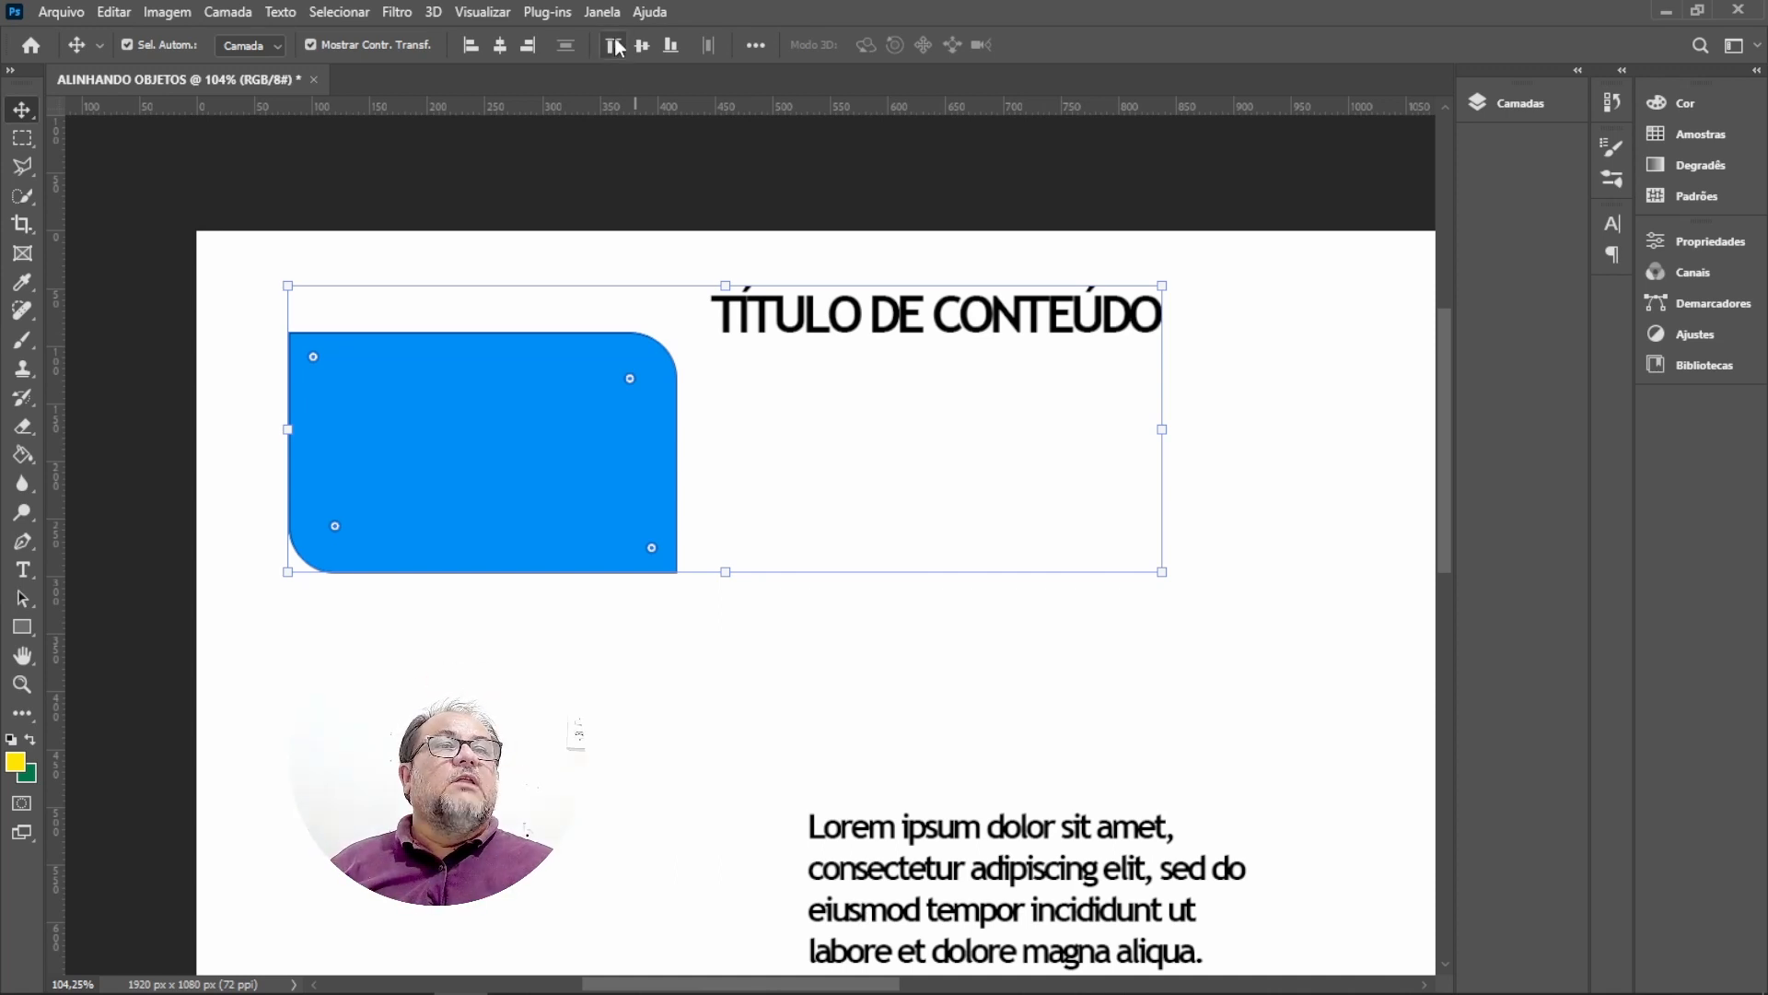
pyautogui.click(615, 46)
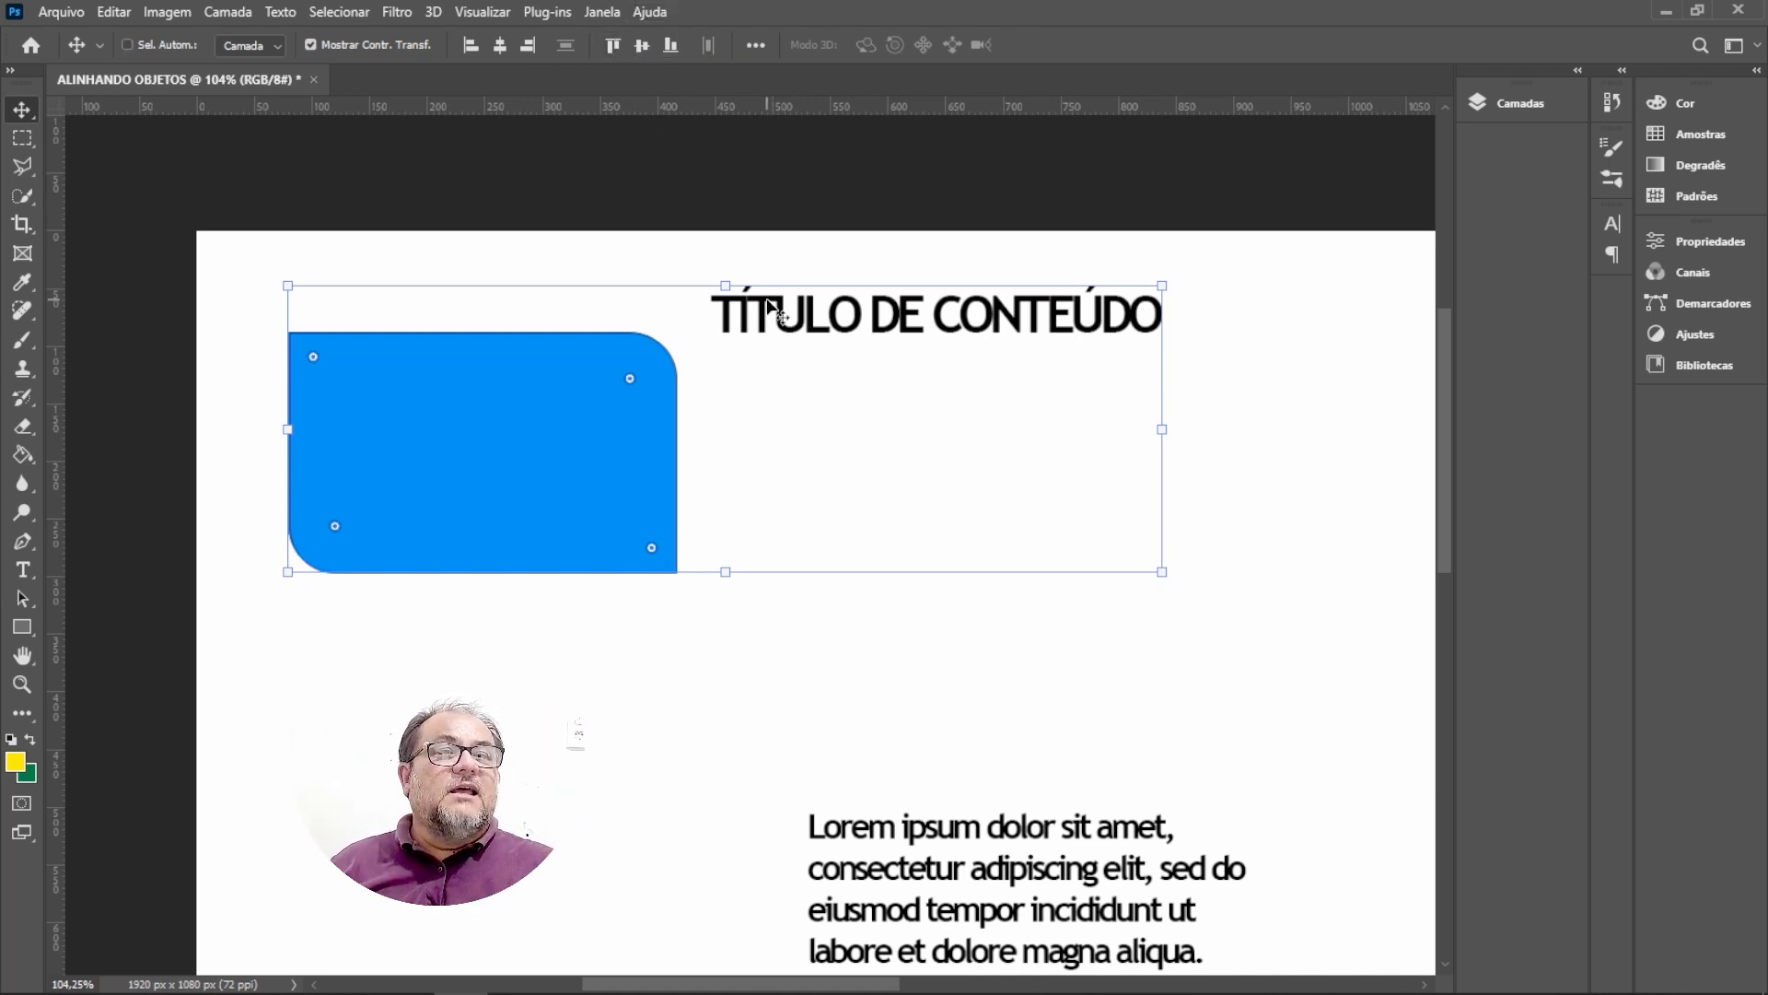
pyautogui.click(589, 365)
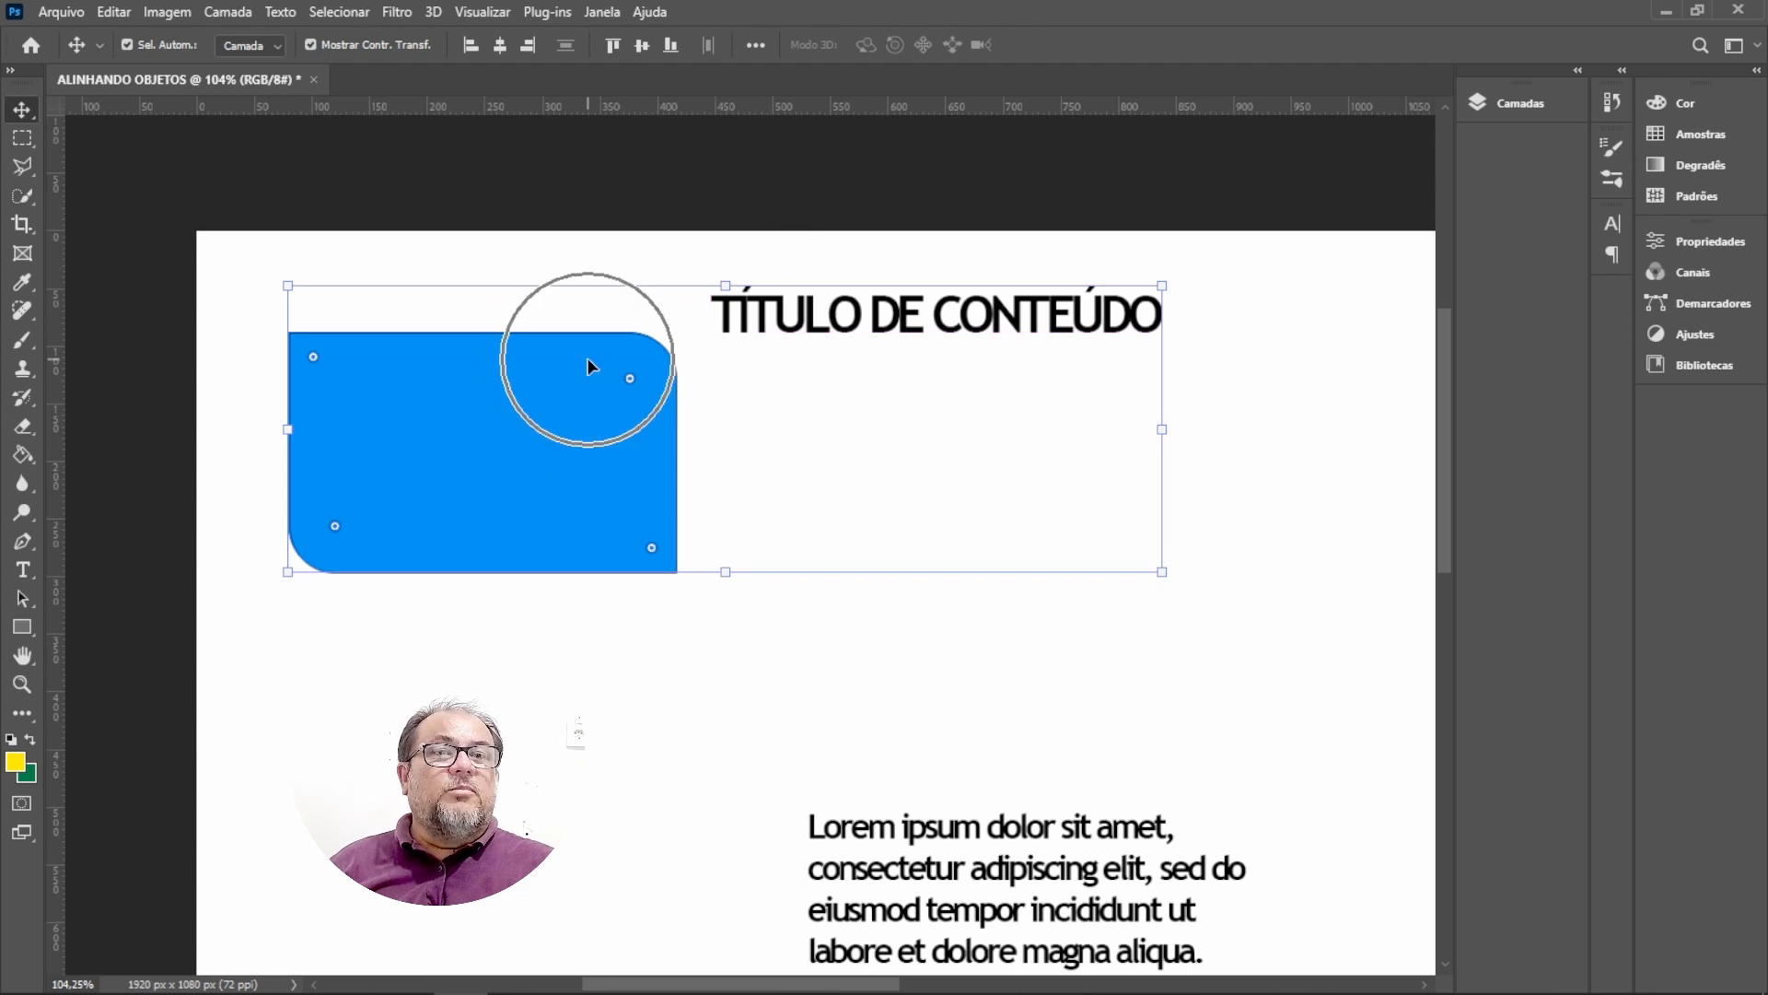
pyautogui.click(617, 45)
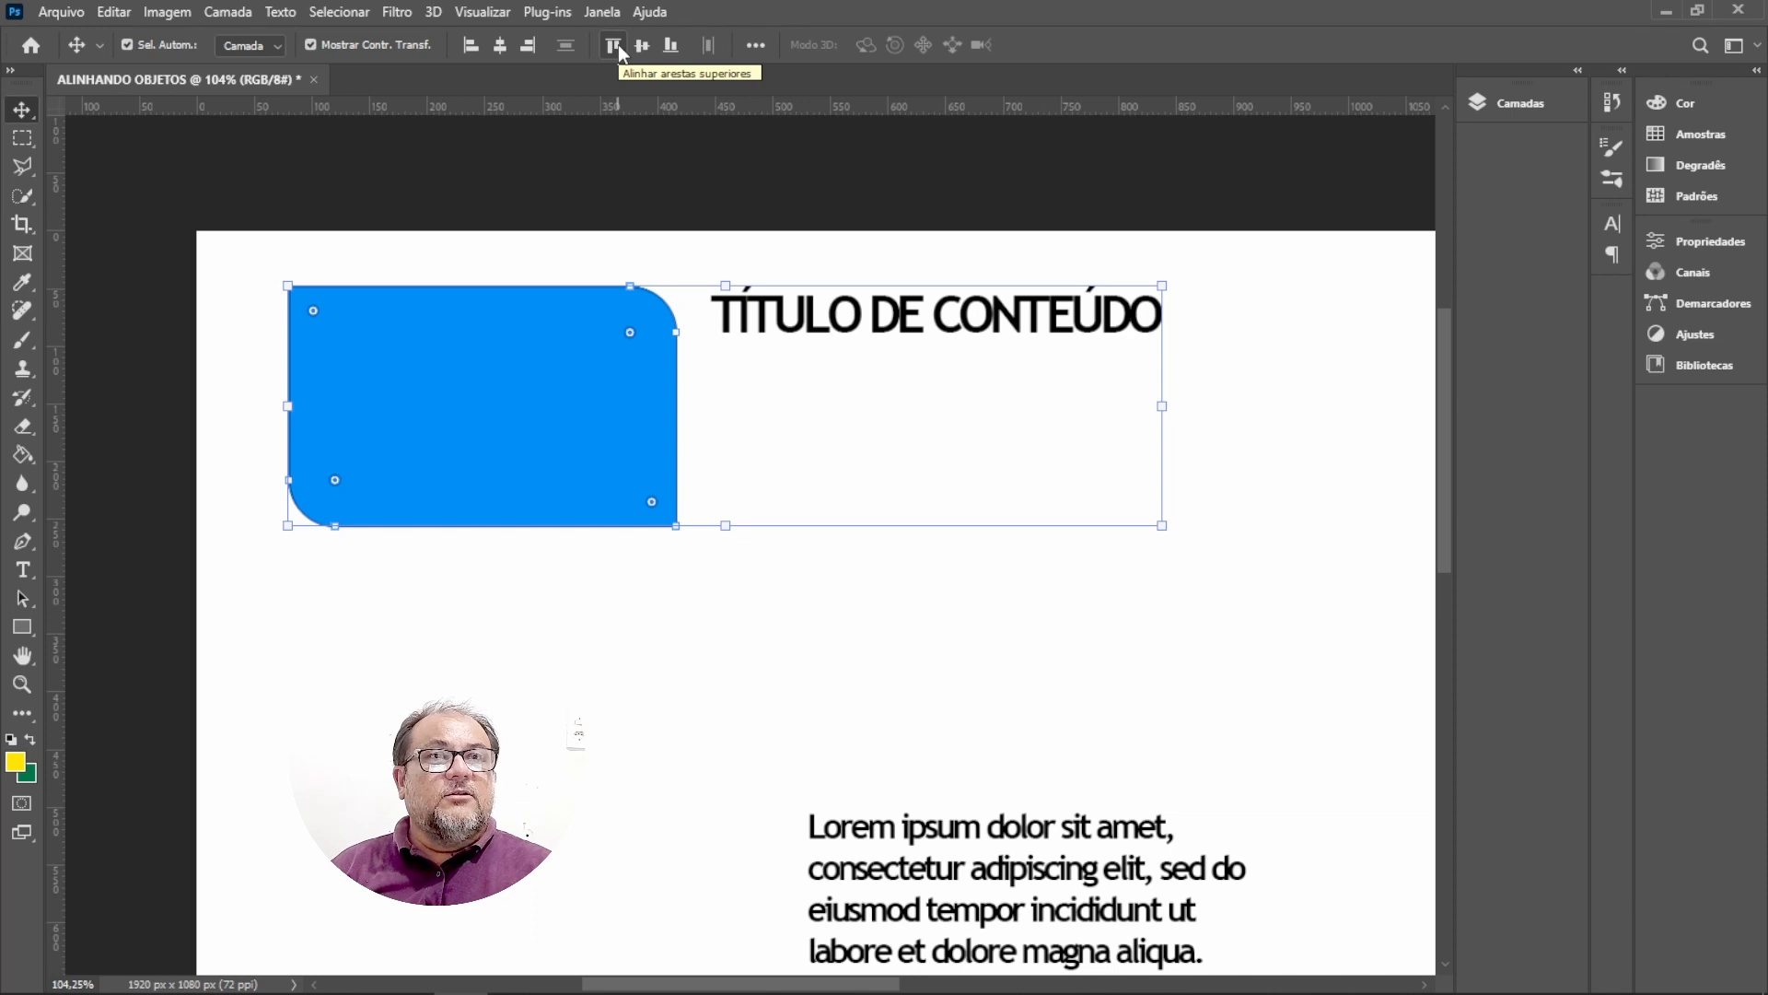
# Move the paragraph up beneath the title and align its left edge with the title's left edge.
pyautogui.moveTo(976, 755); pyautogui.dragTo(986, 390)
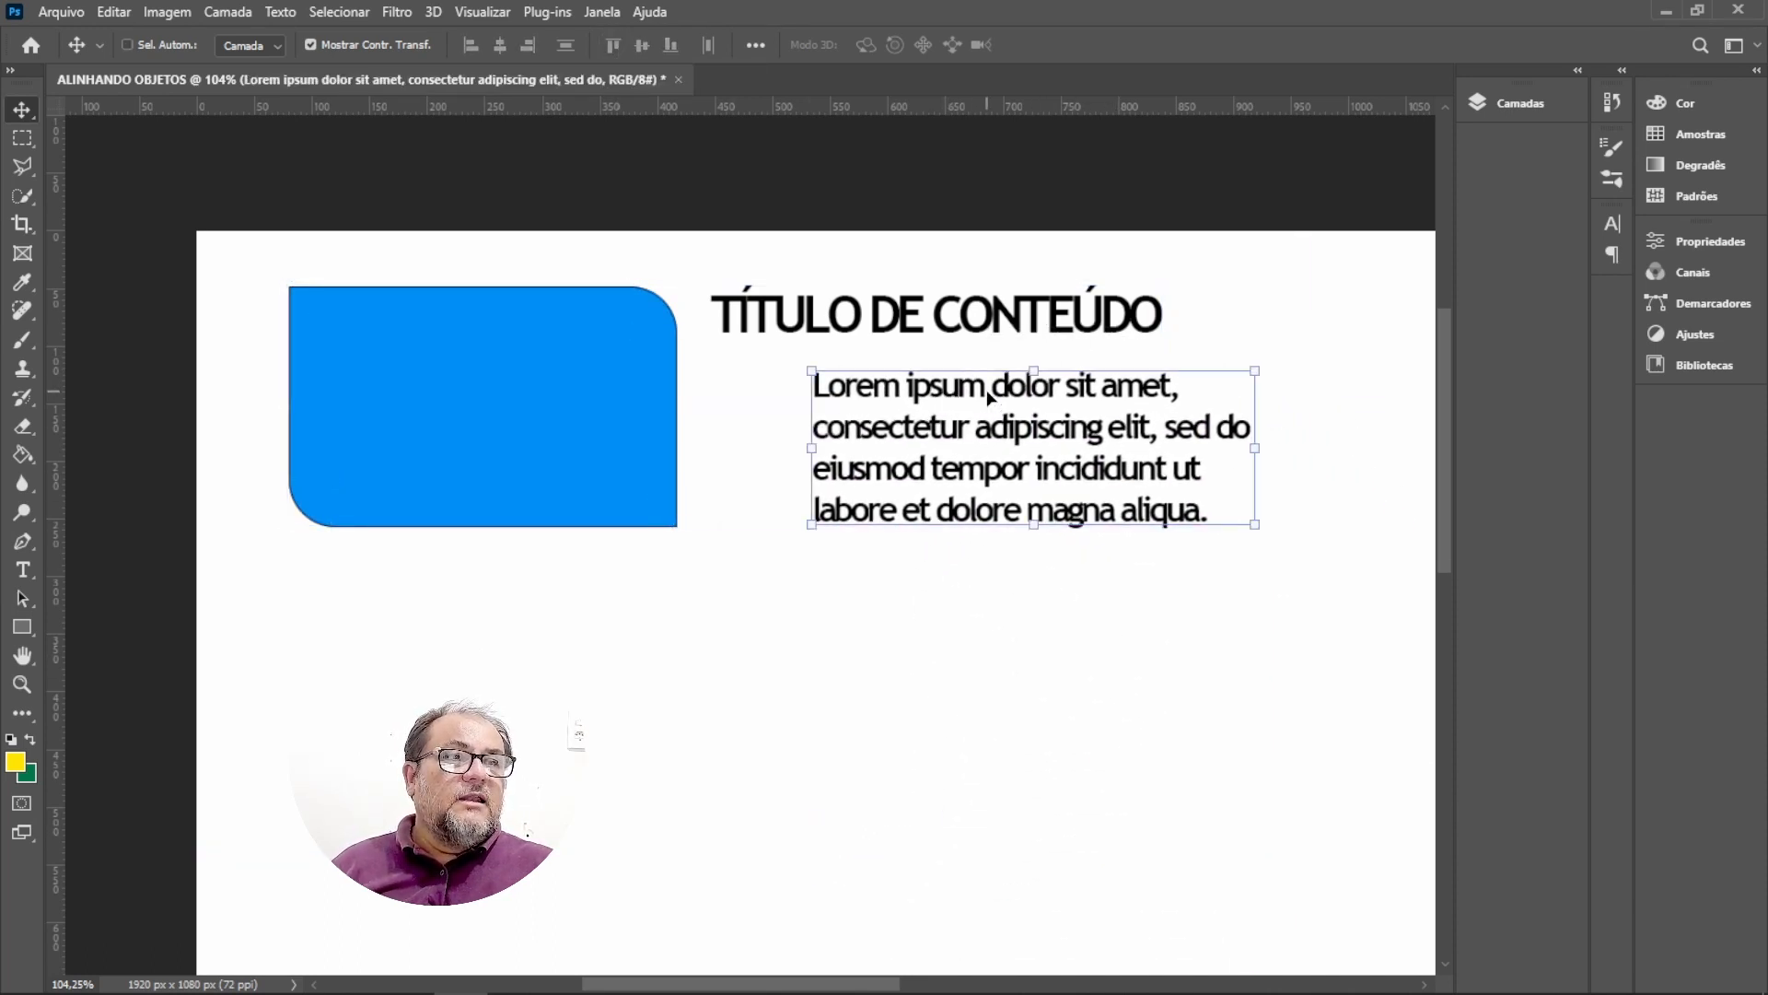
pyautogui.press('ctrl')
pyautogui.press('ctrl')
pyautogui.press('ctrl')
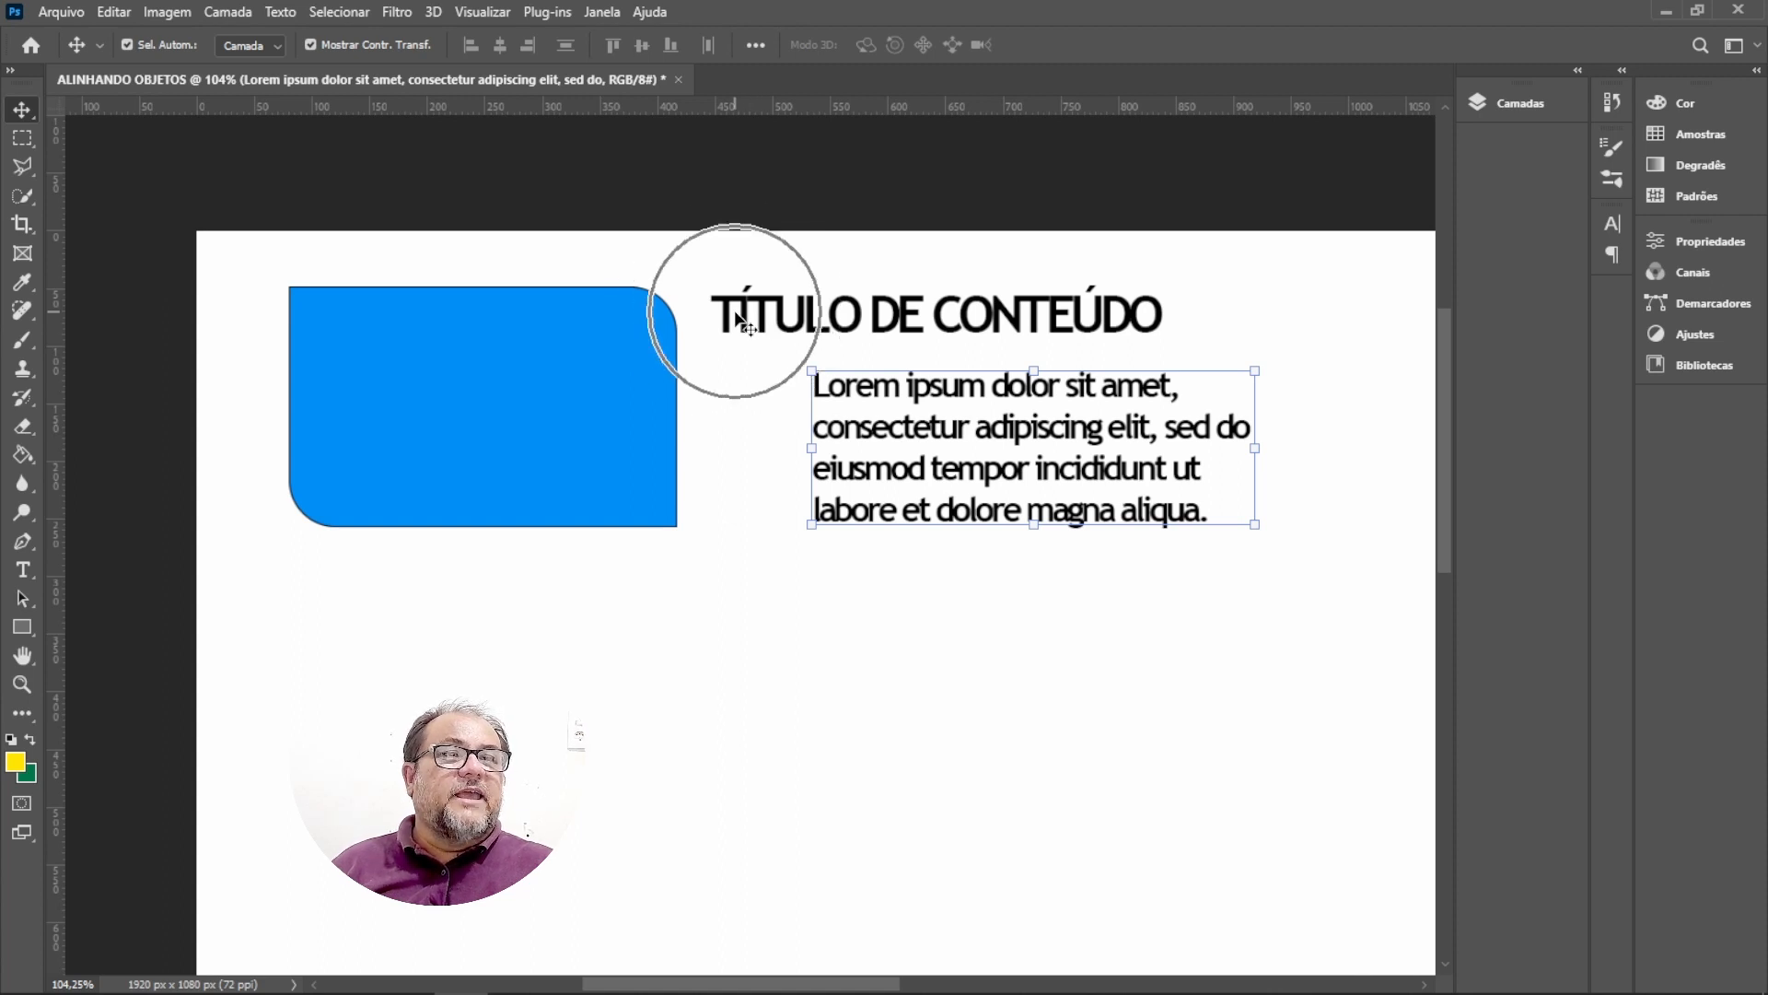
pyautogui.press('shift')
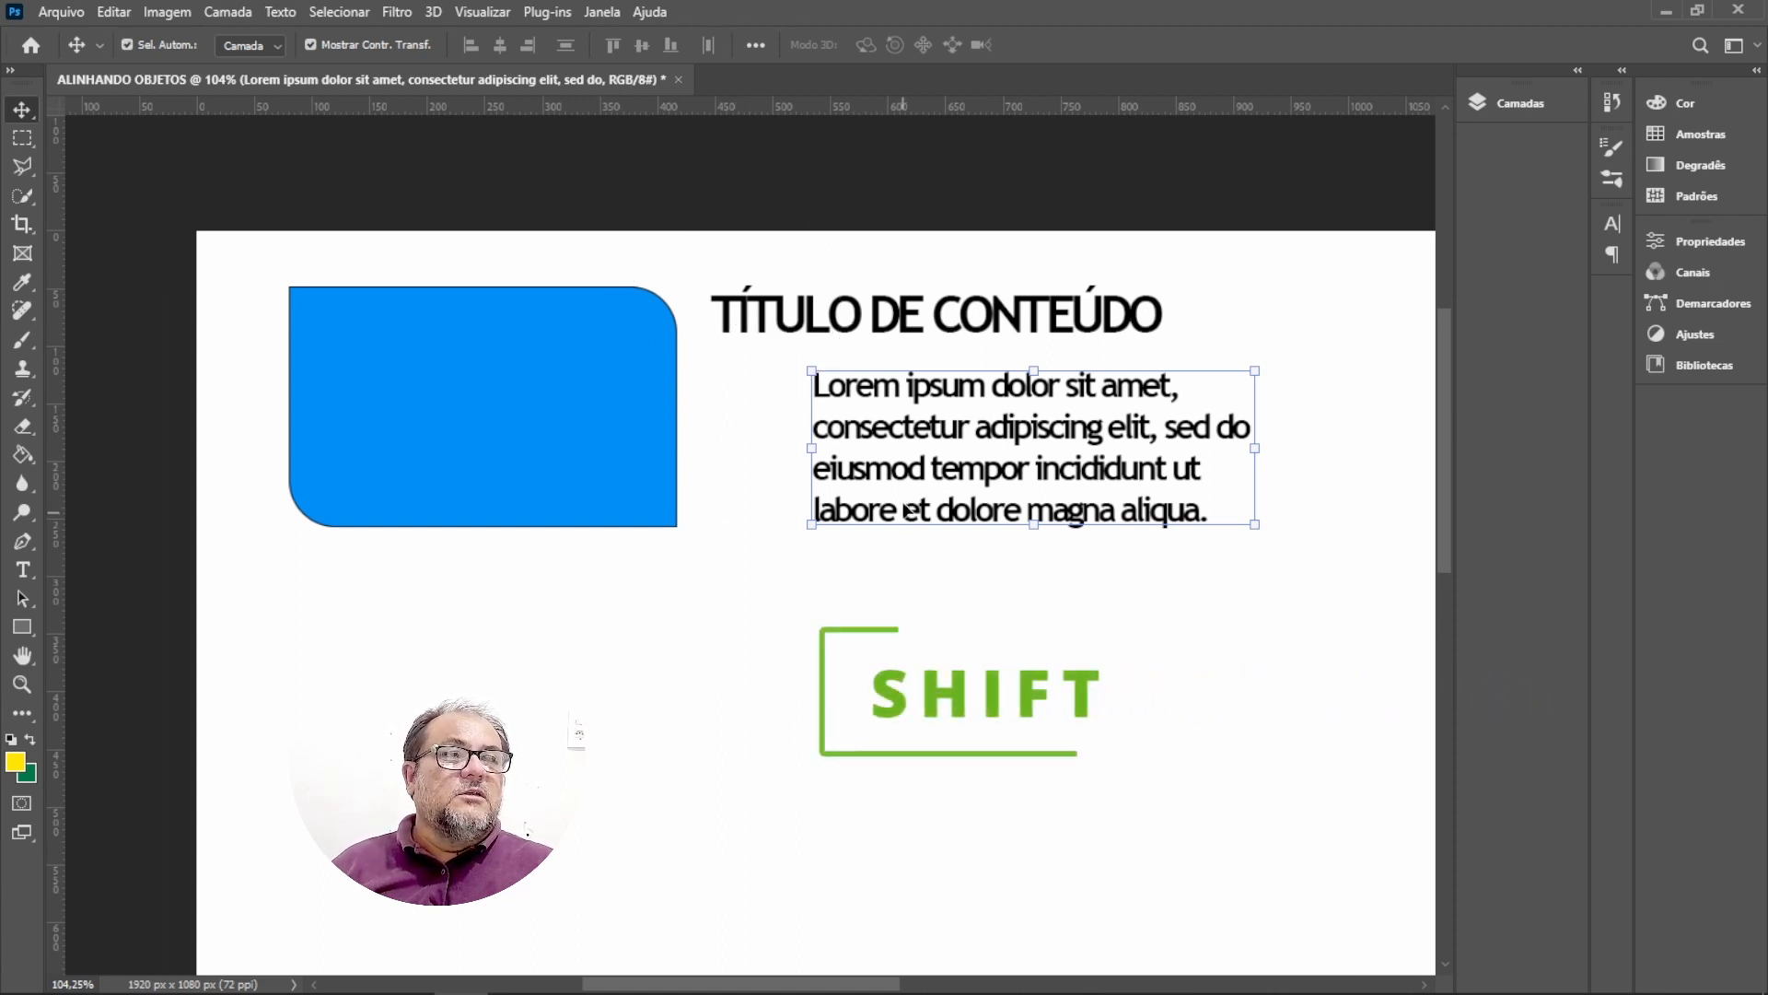
pyautogui.press('ctrl')
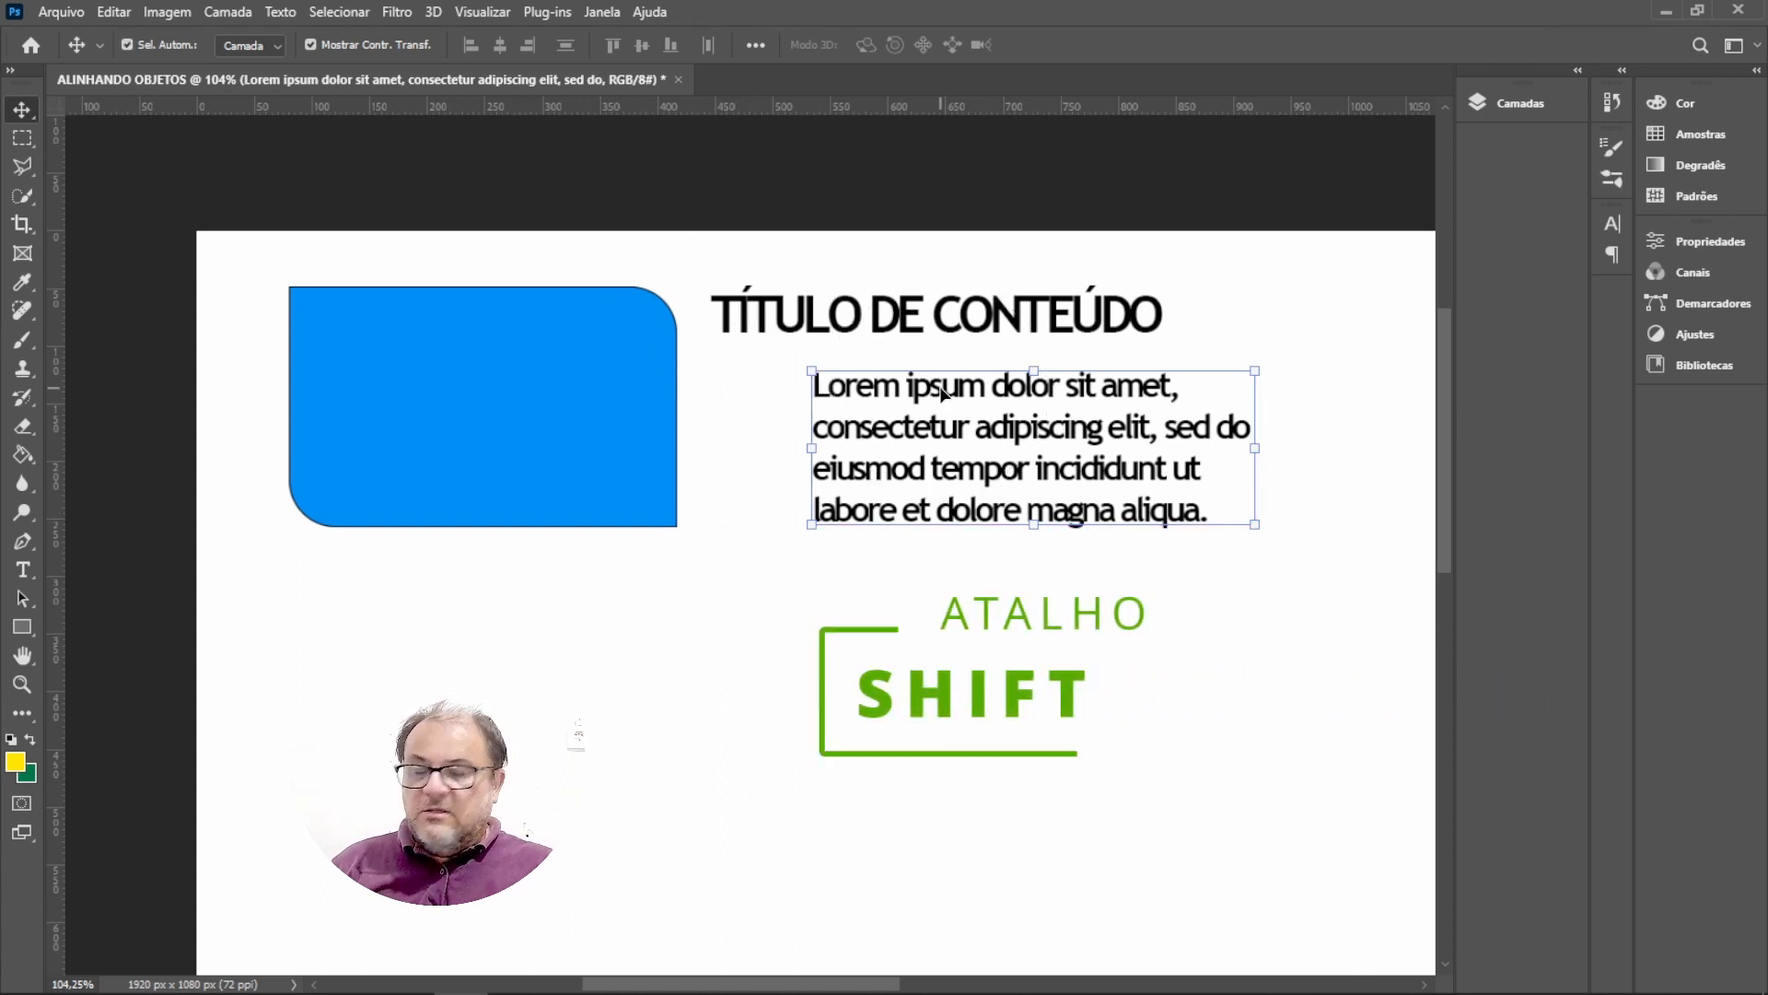
pyautogui.keyDown('shift'); pyautogui.click(865, 327); pyautogui.keyUp('shift')
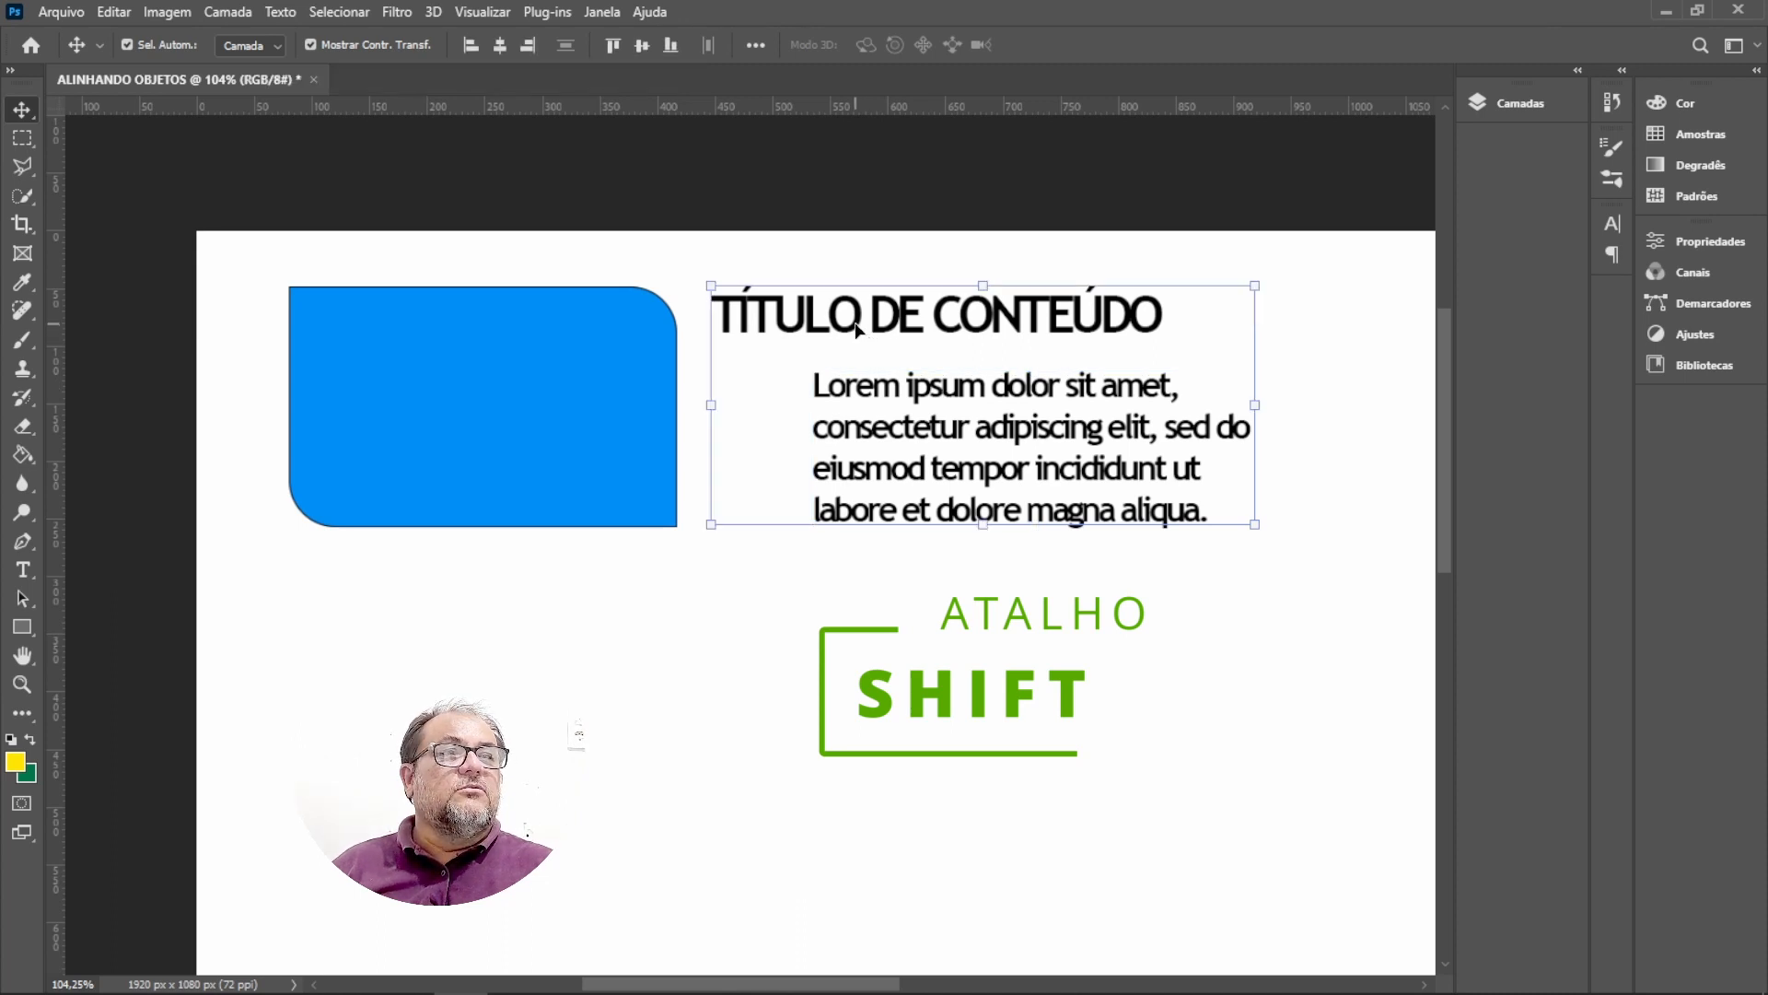
pyautogui.press('ctrl')
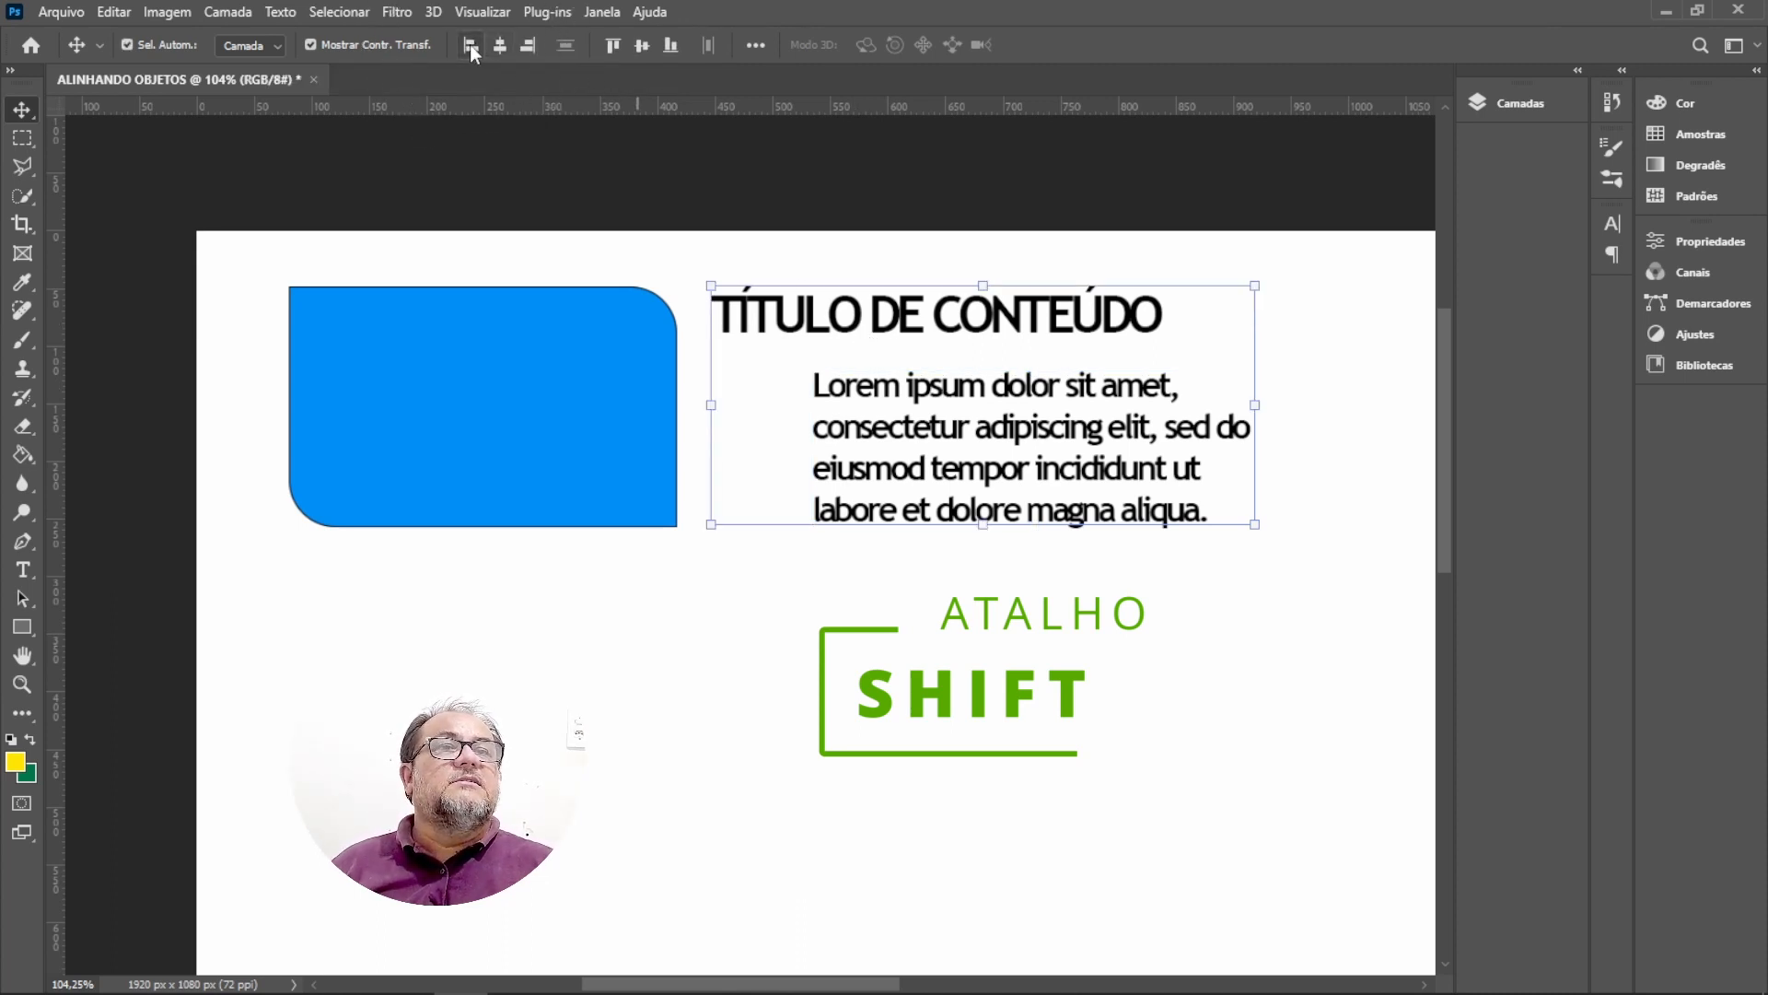
pyautogui.click(471, 48)
pyautogui.click(872, 620)
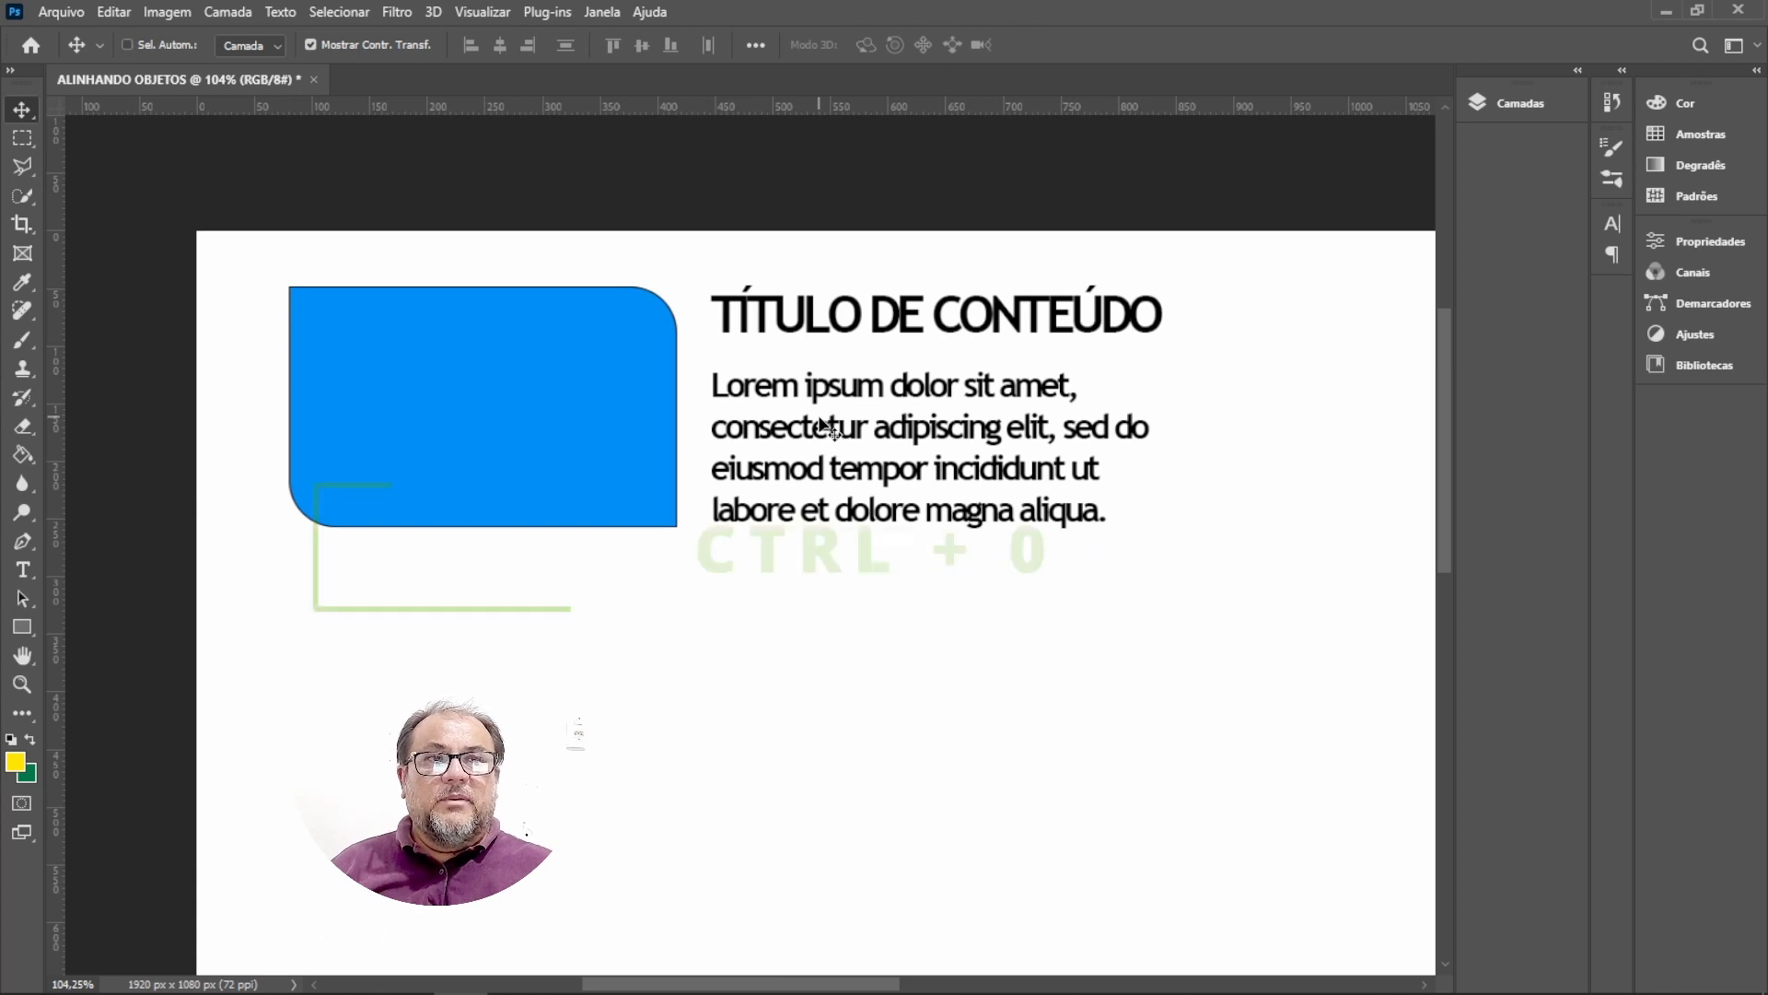
# Select the rectangle, title and paragraph and scale them together down to about 85%.
pyautogui.hotkey('ctrl', '0')
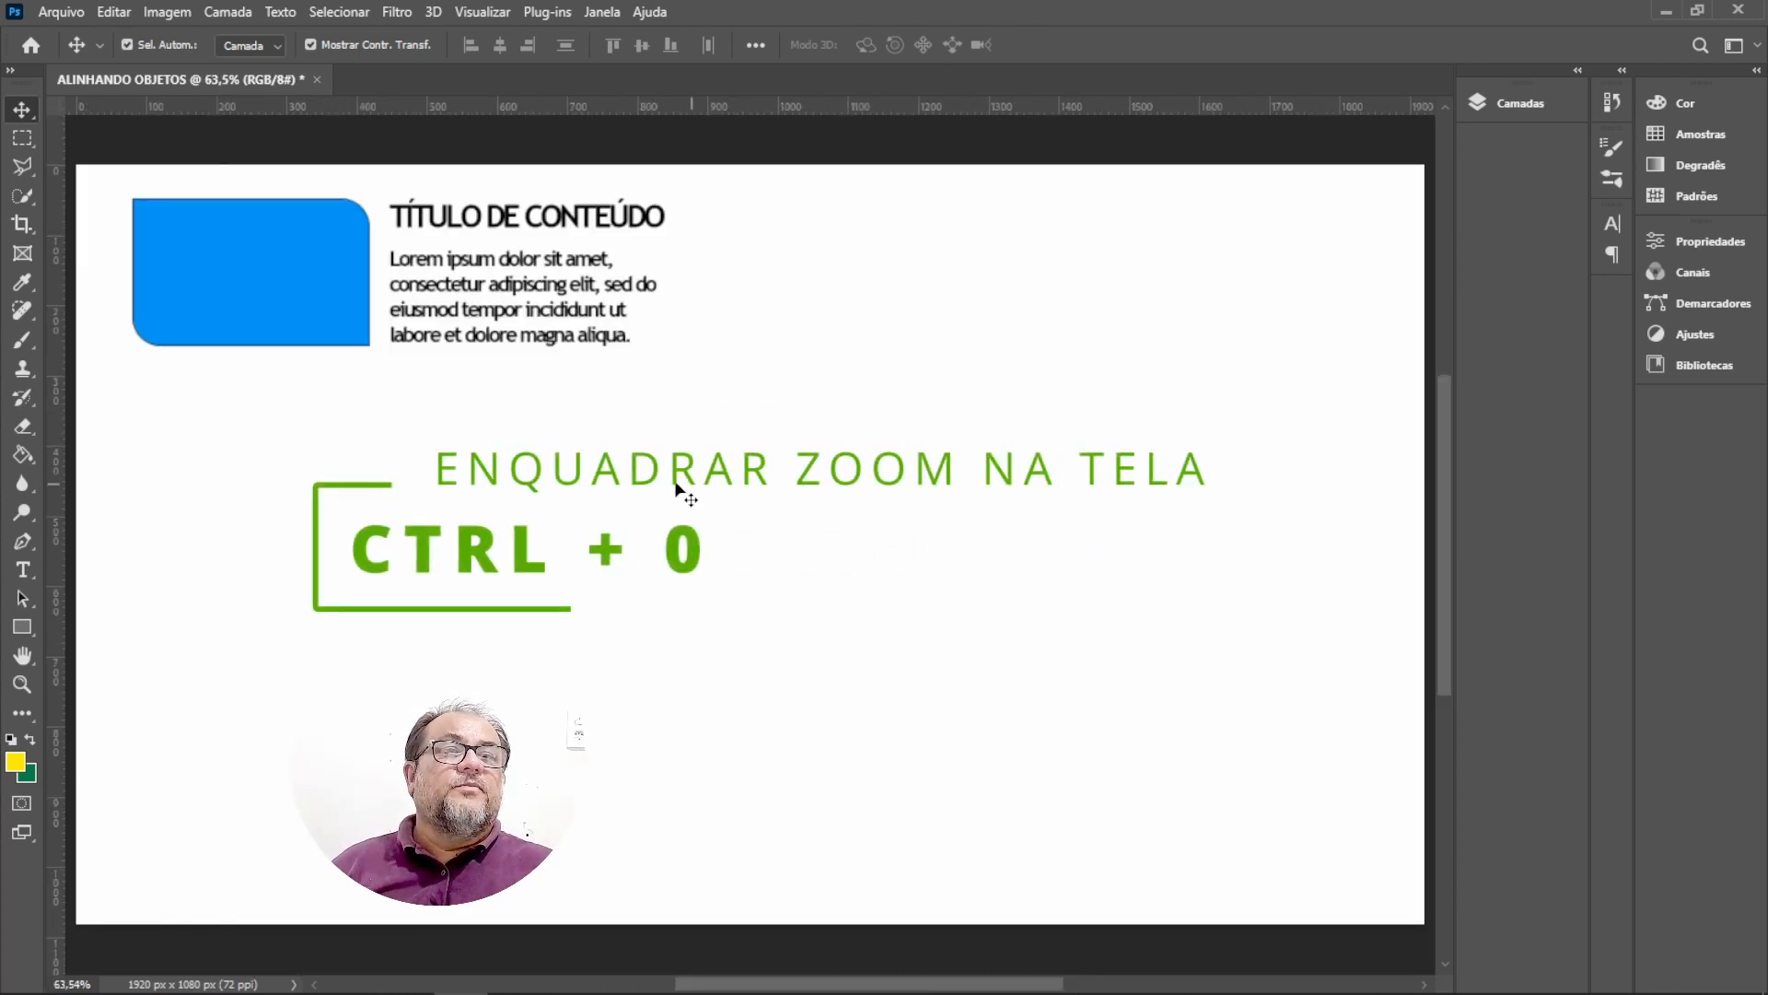
pyautogui.moveTo(703, 440); pyautogui.dragTo(136, 169)
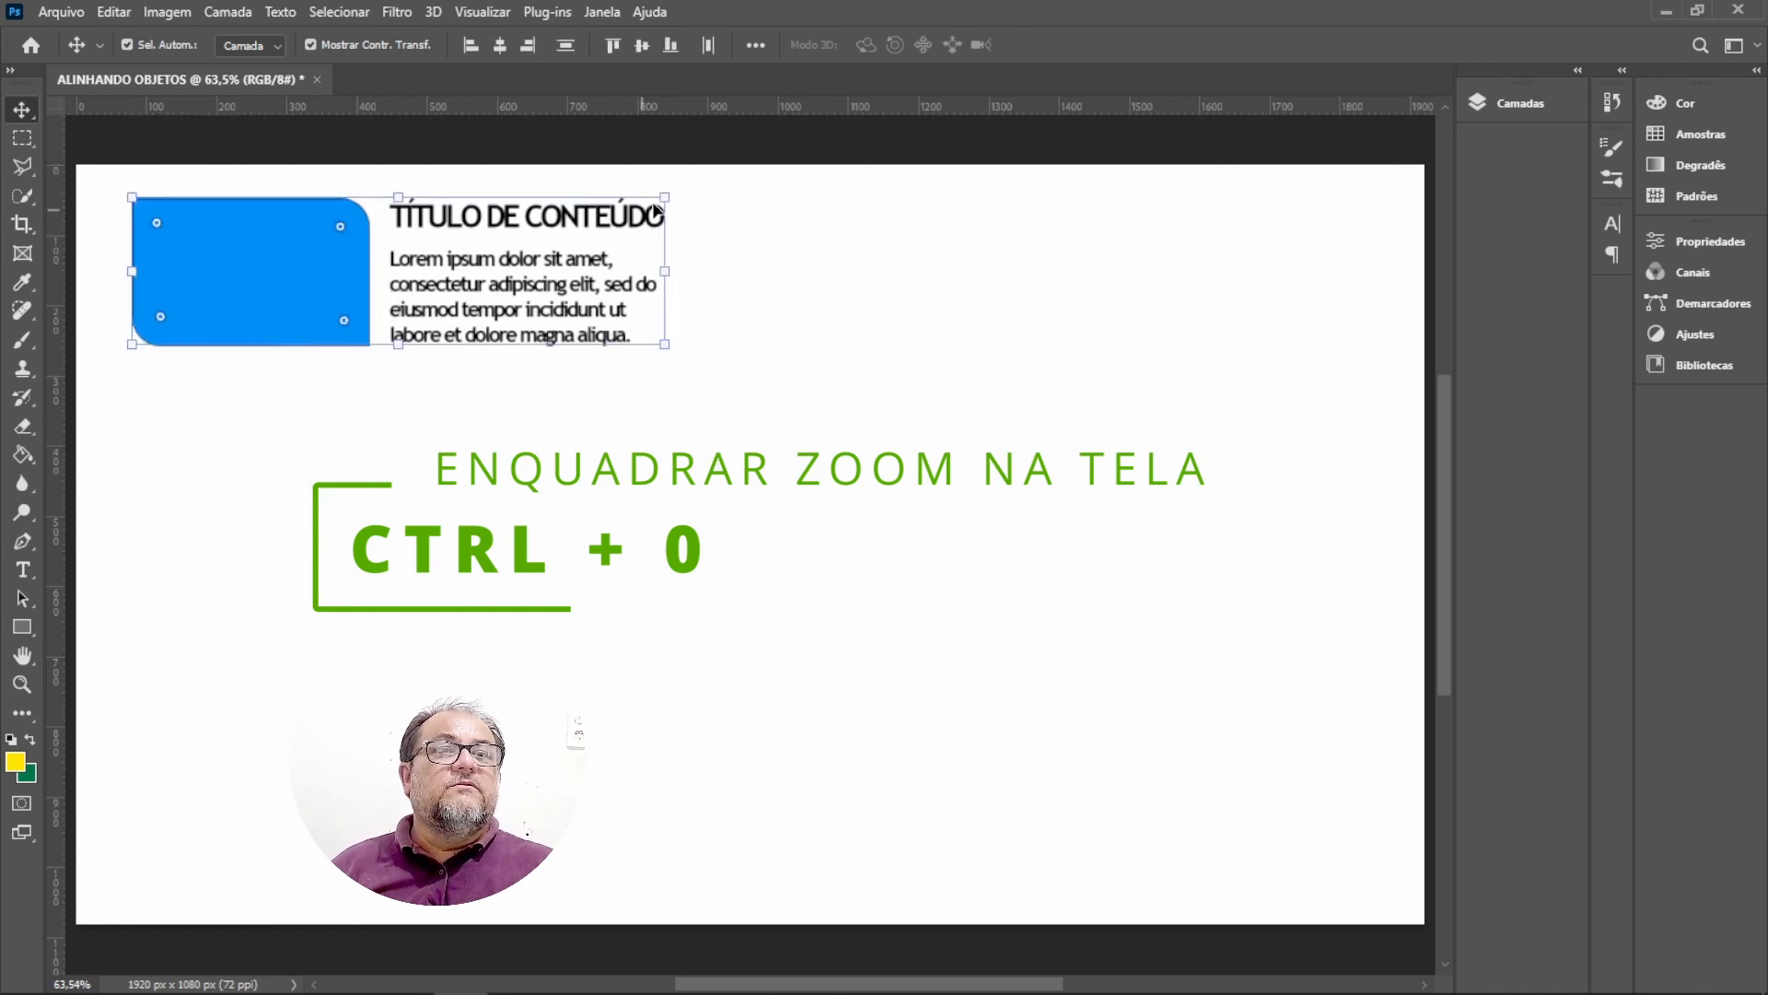
pyautogui.moveTo(666, 350); pyautogui.dragTo(586, 322)
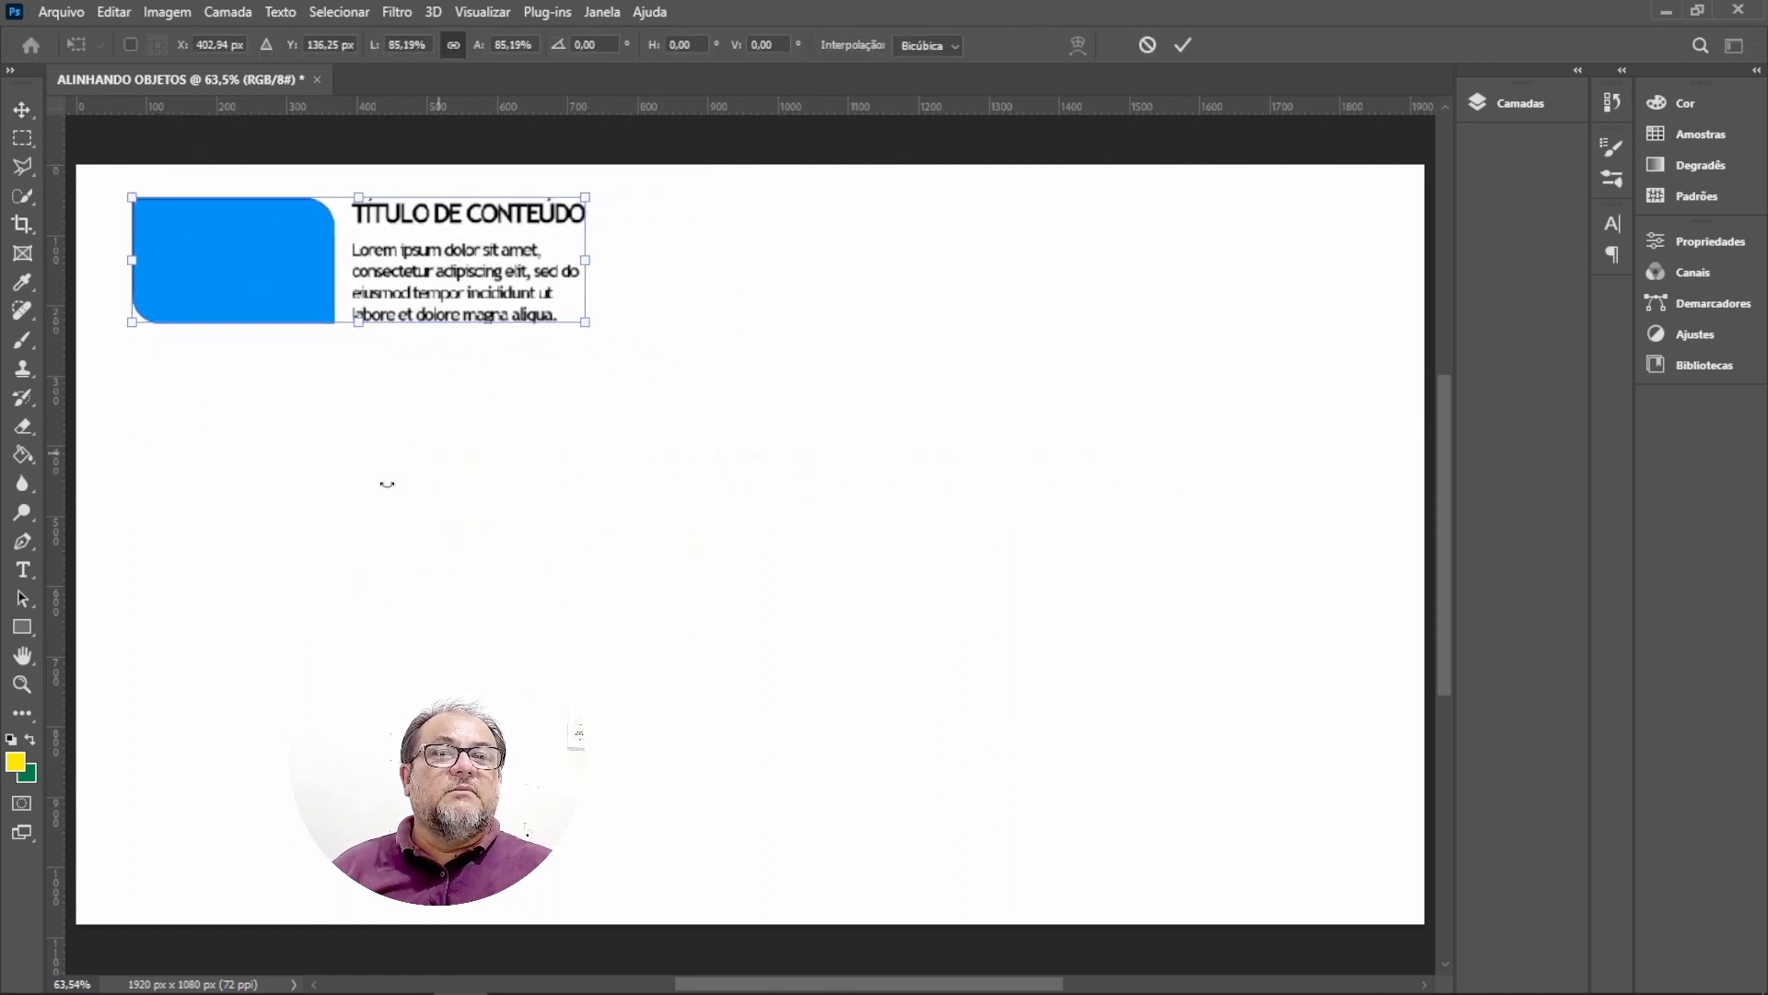
pyautogui.press('Return')
pyautogui.click(316, 369)
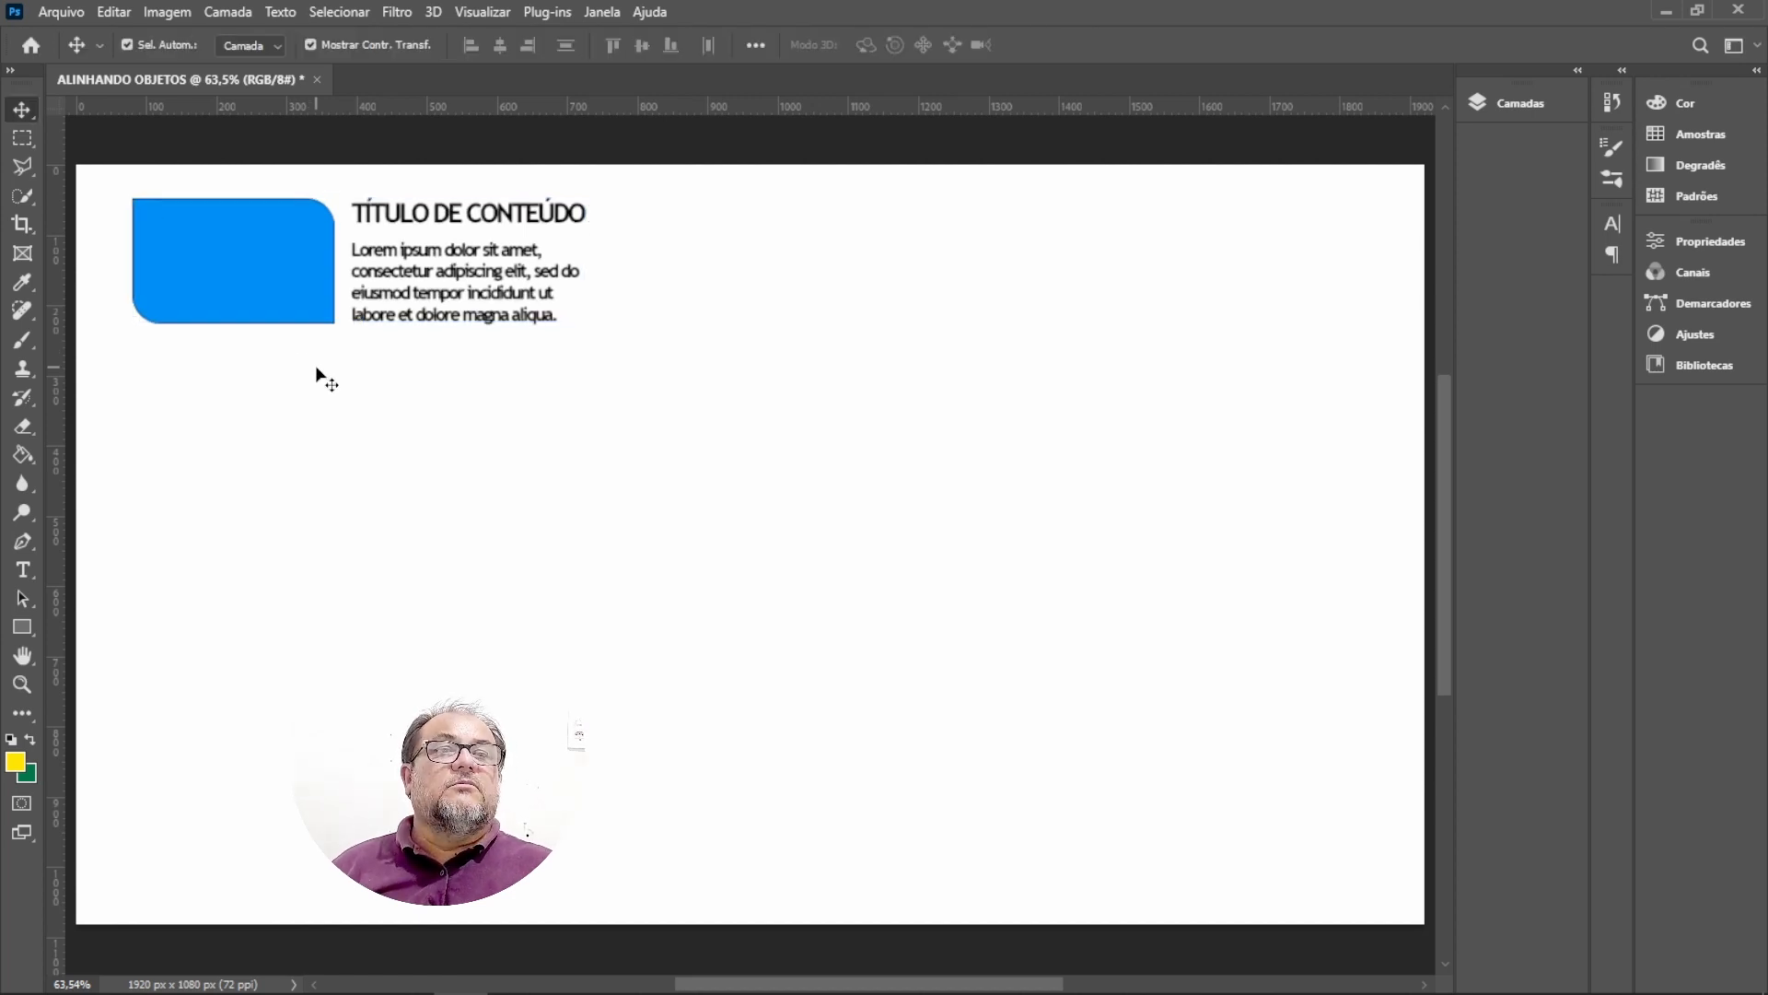
# Set the title's text color to #2981d3.
pyautogui.click(445, 224)
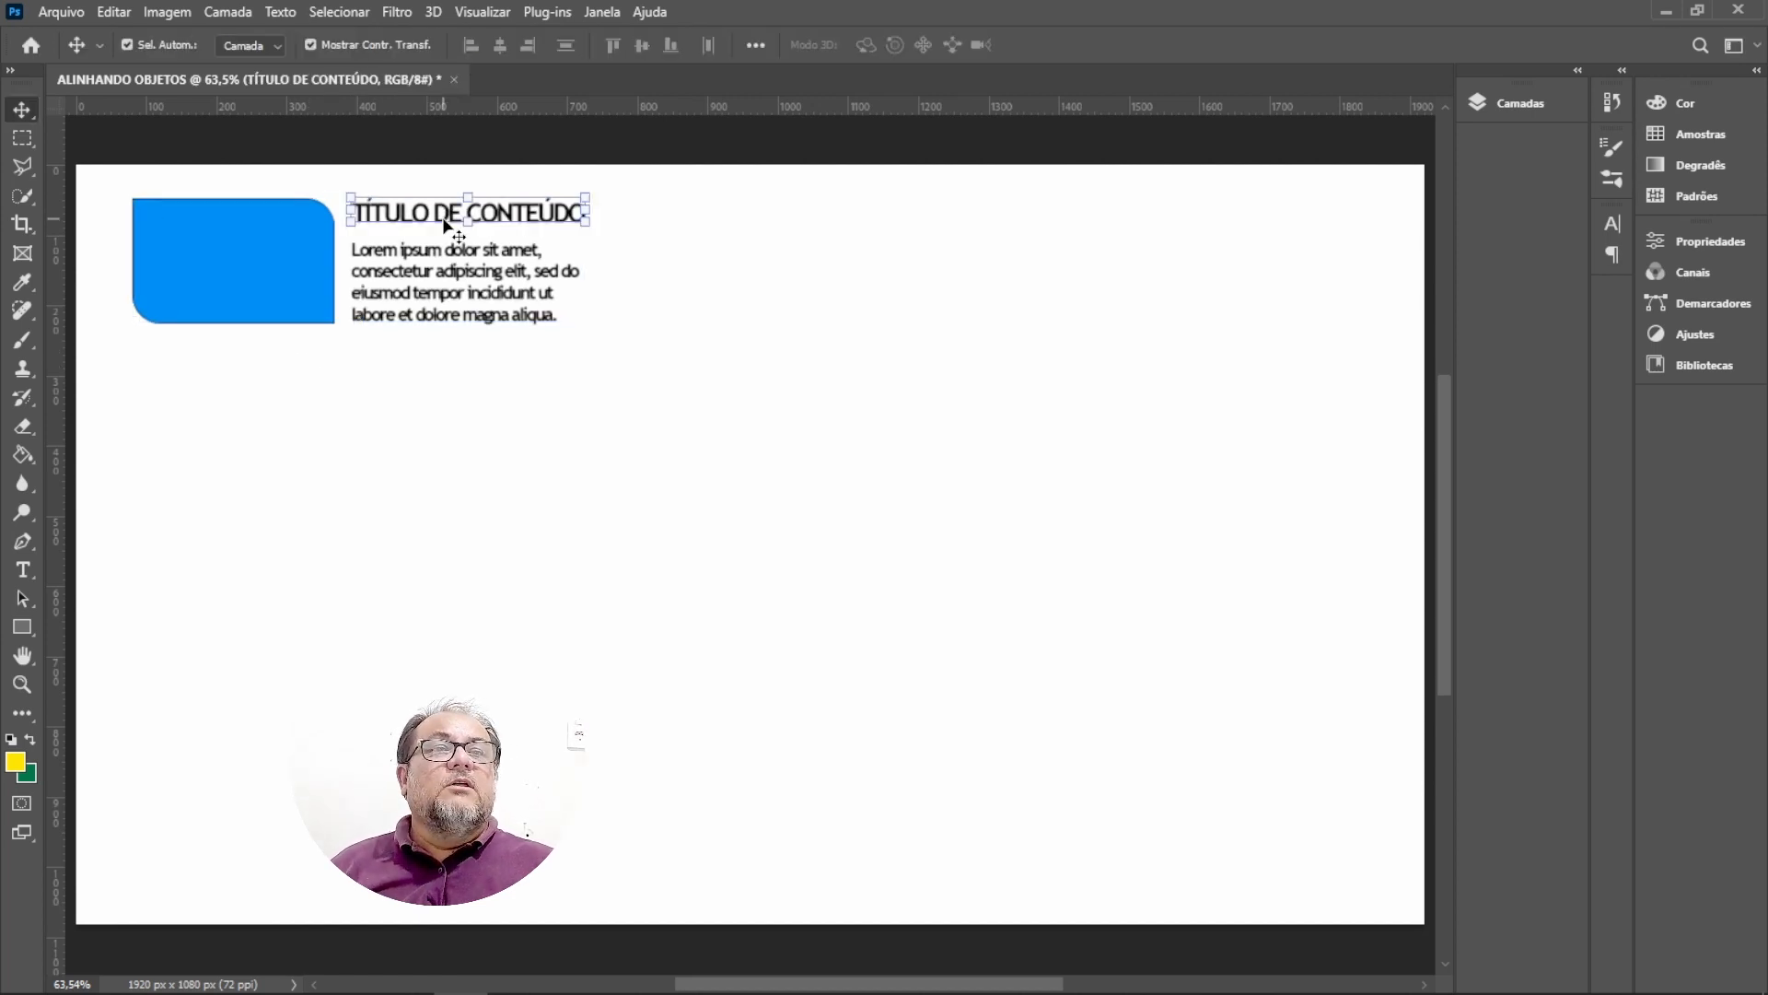
pyautogui.click(1699, 241)
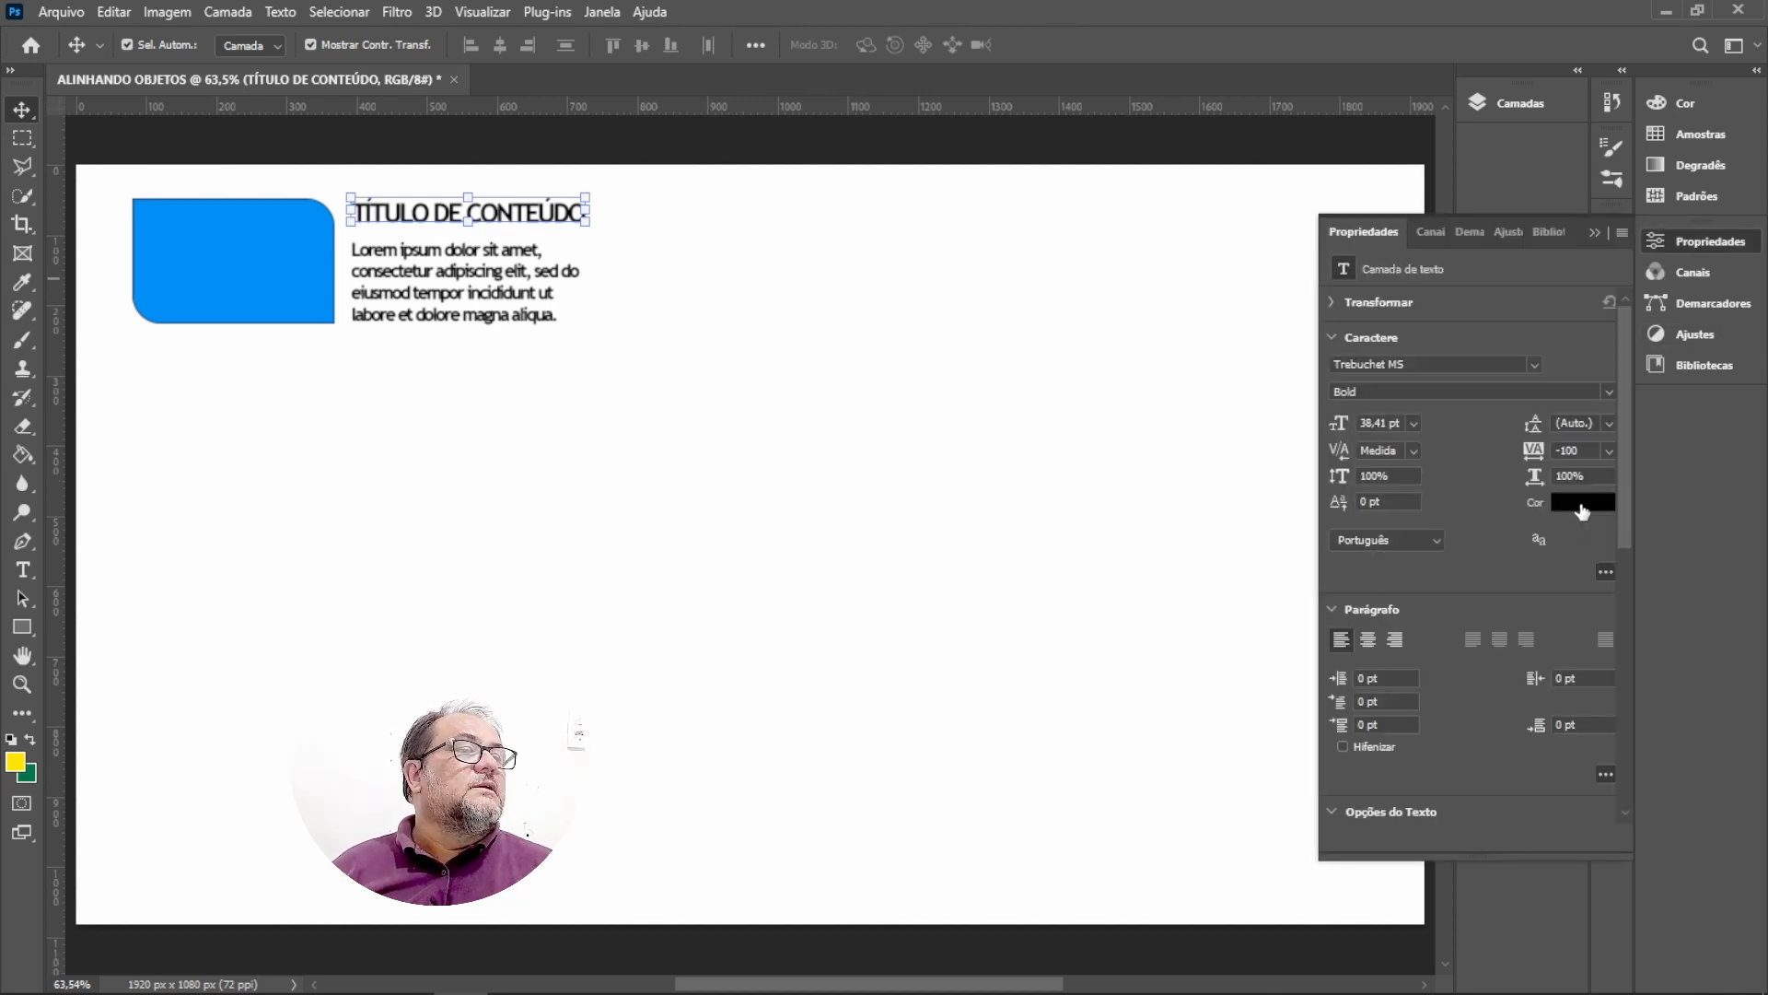
pyautogui.click(1581, 505)
pyautogui.click(1460, 187)
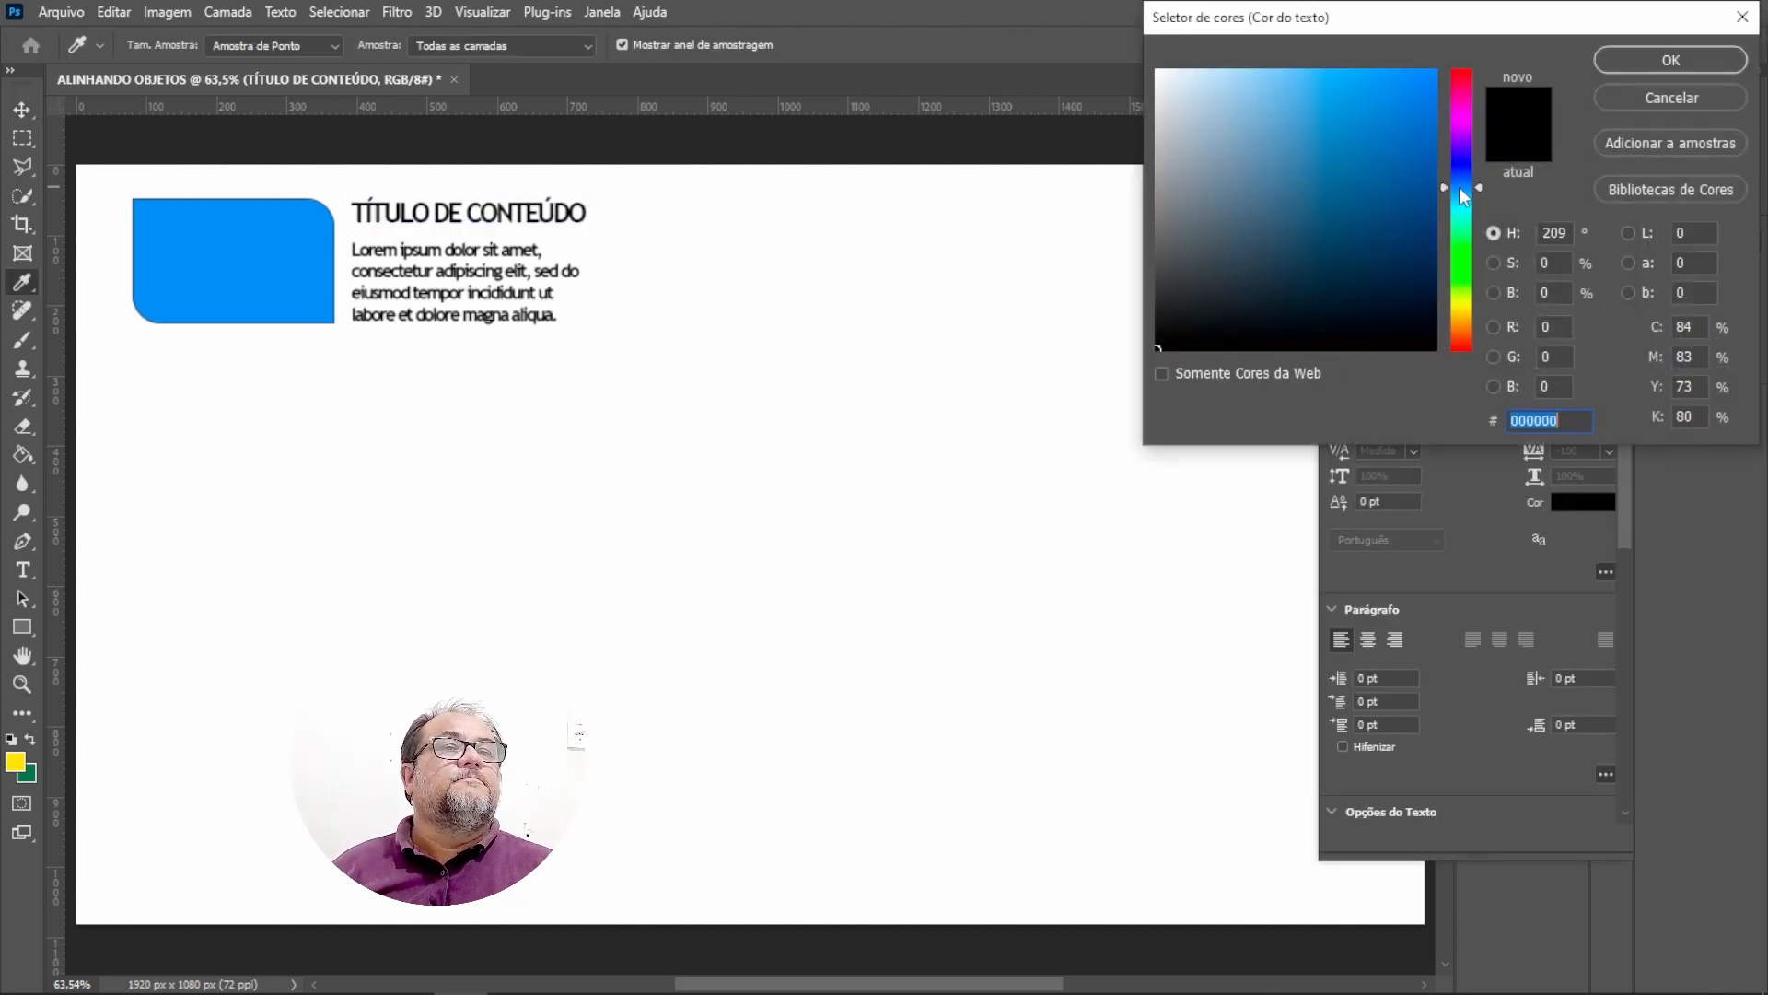
pyautogui.click(1381, 117)
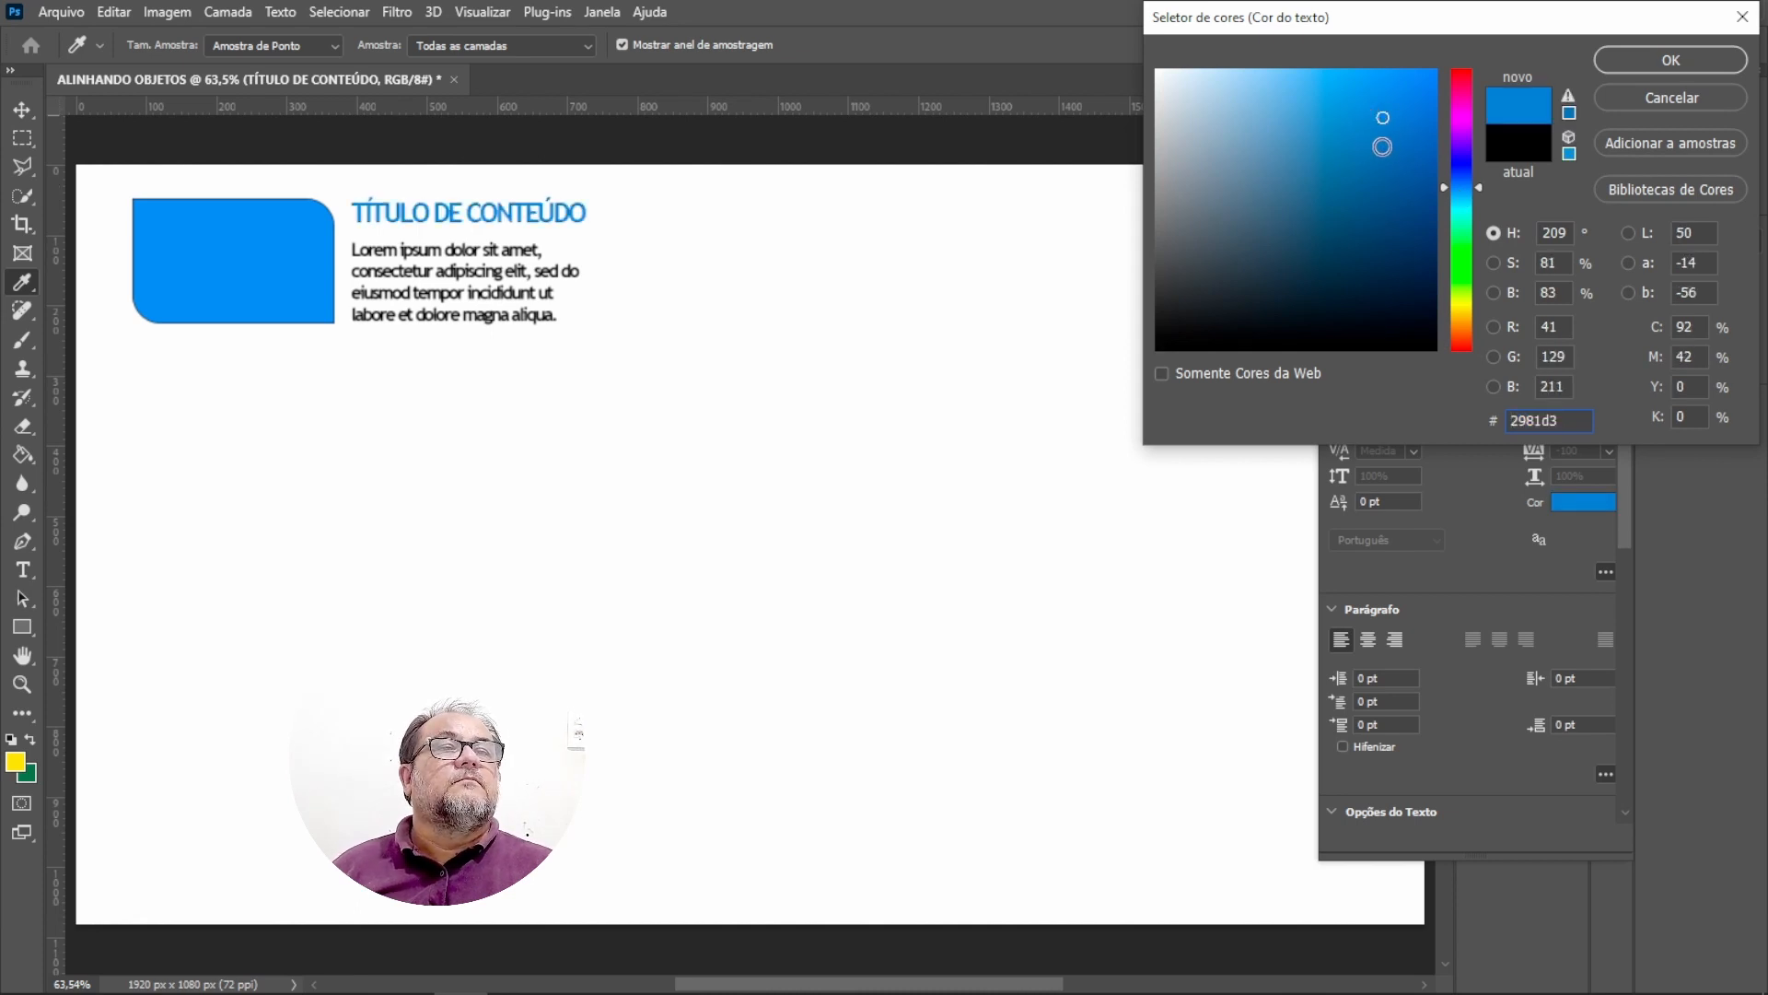
pyautogui.click(1688, 63)
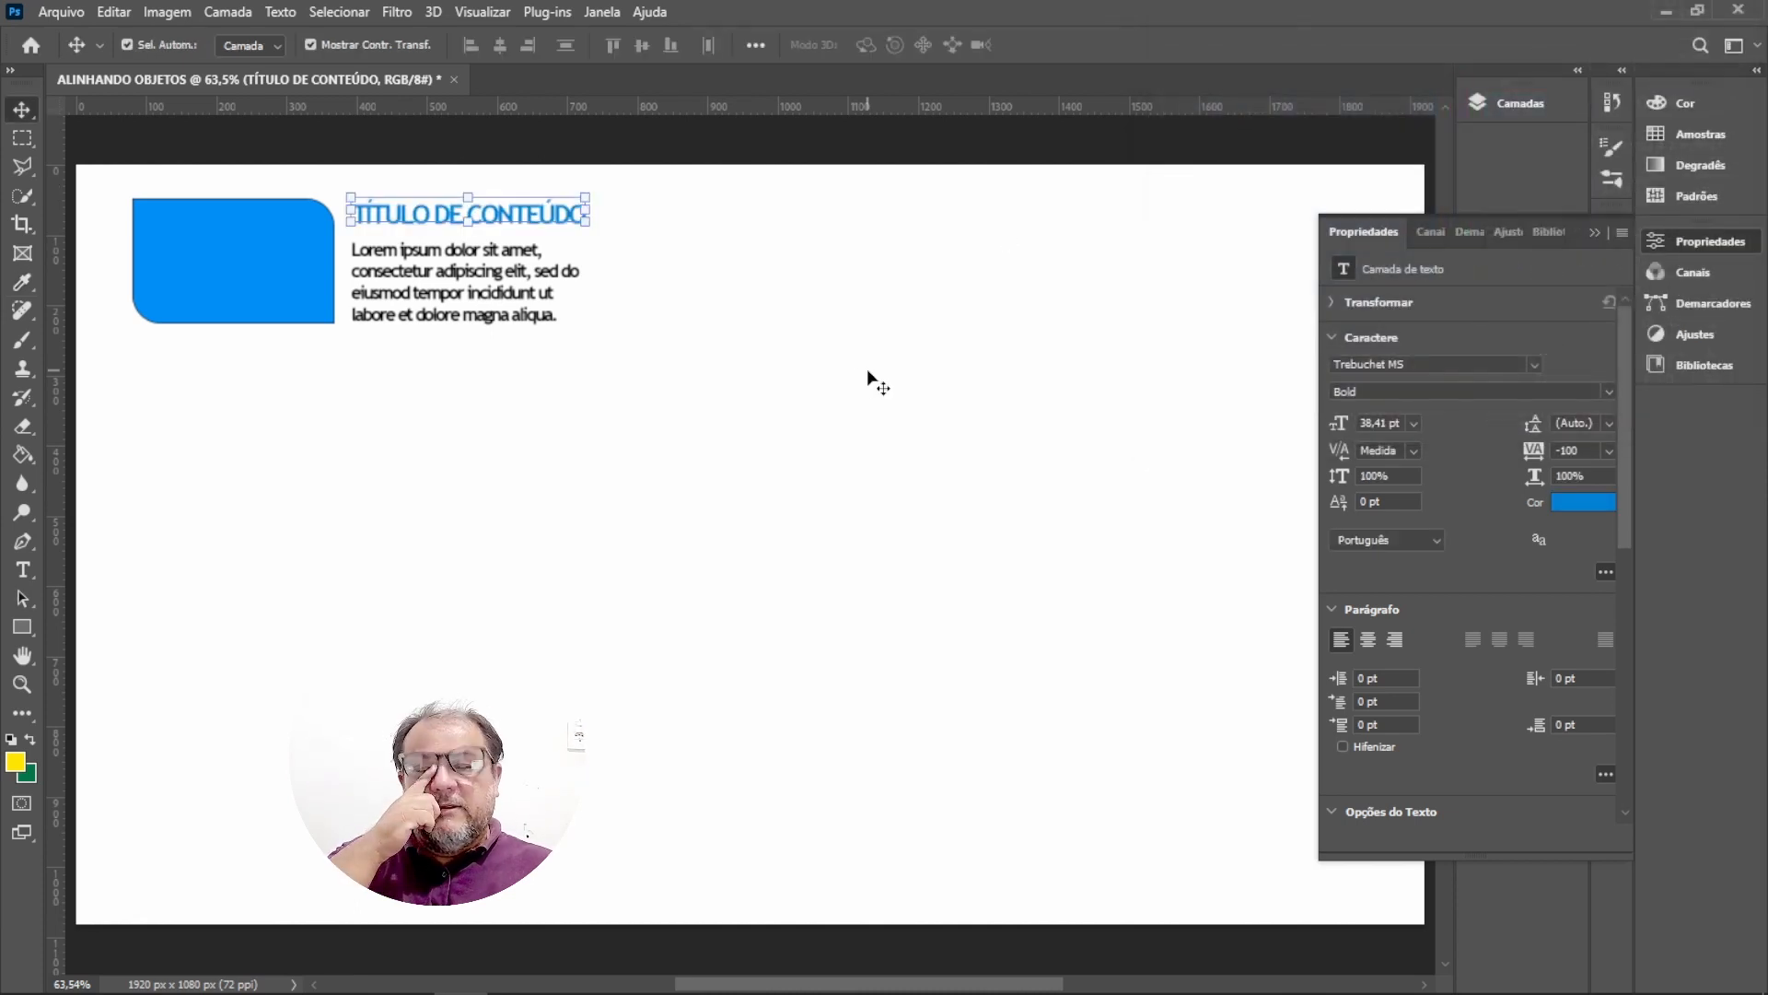
# Set the paragraph's font style to Regular.
pyautogui.click(666, 324)
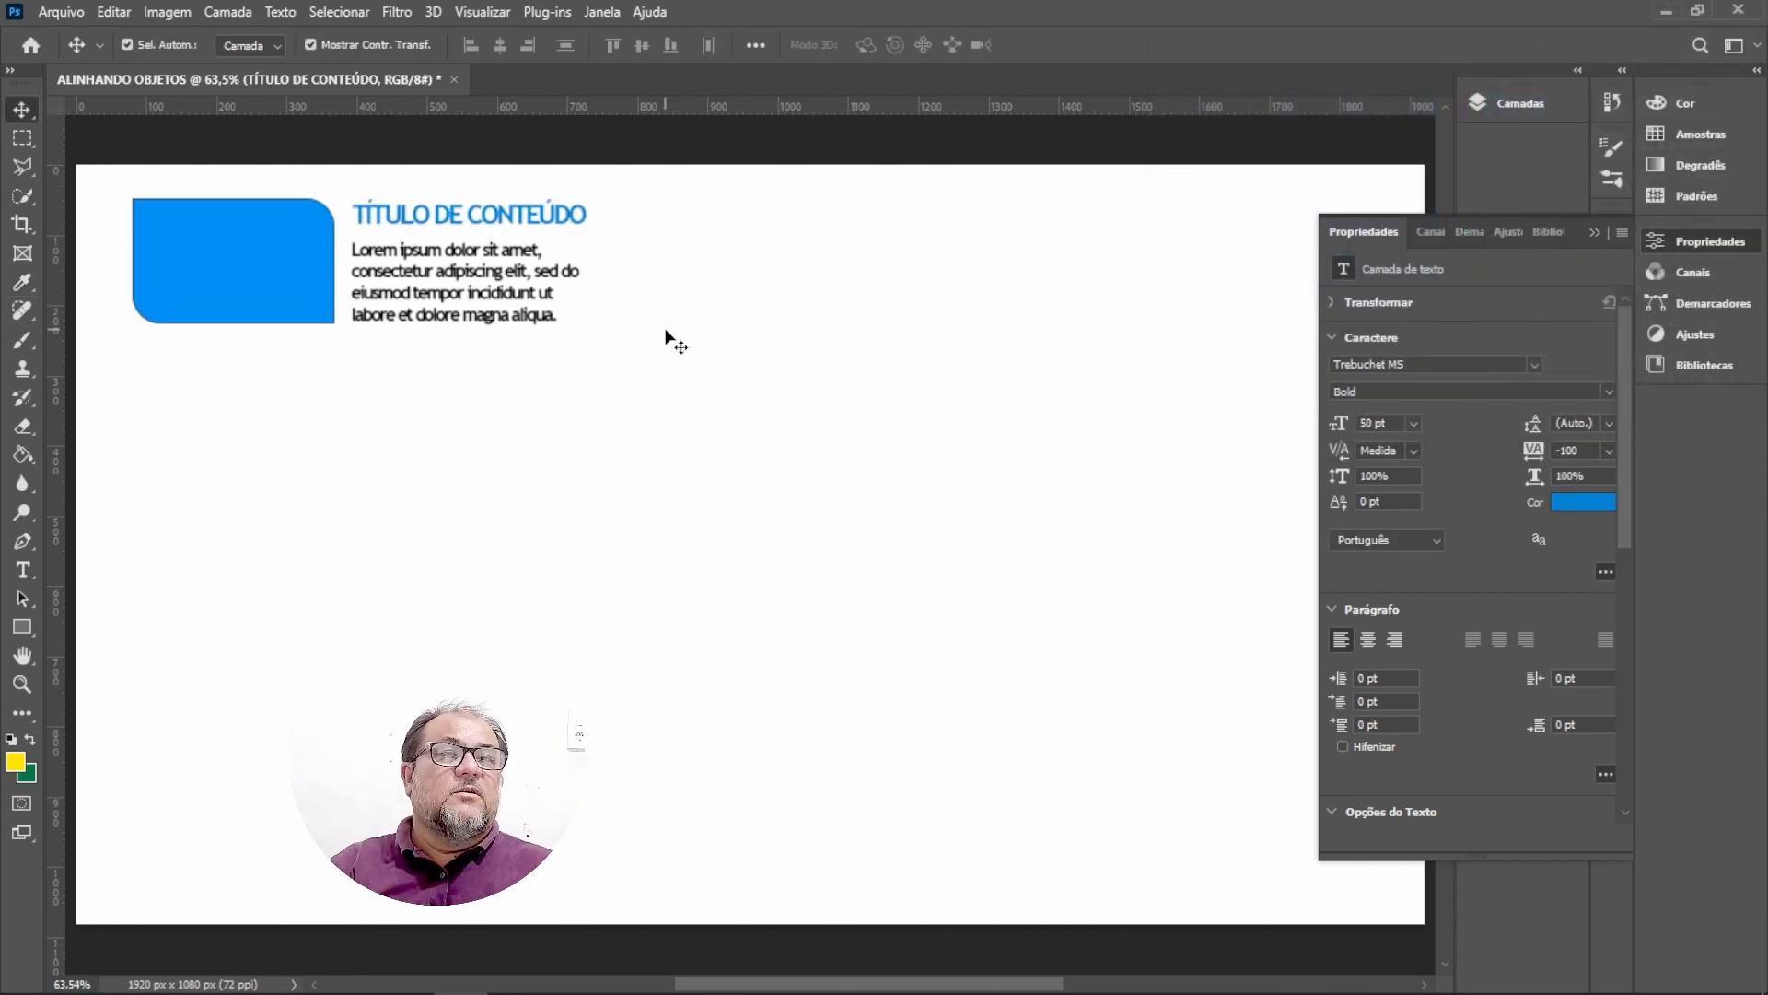
pyautogui.click(457, 225)
pyautogui.click(497, 274)
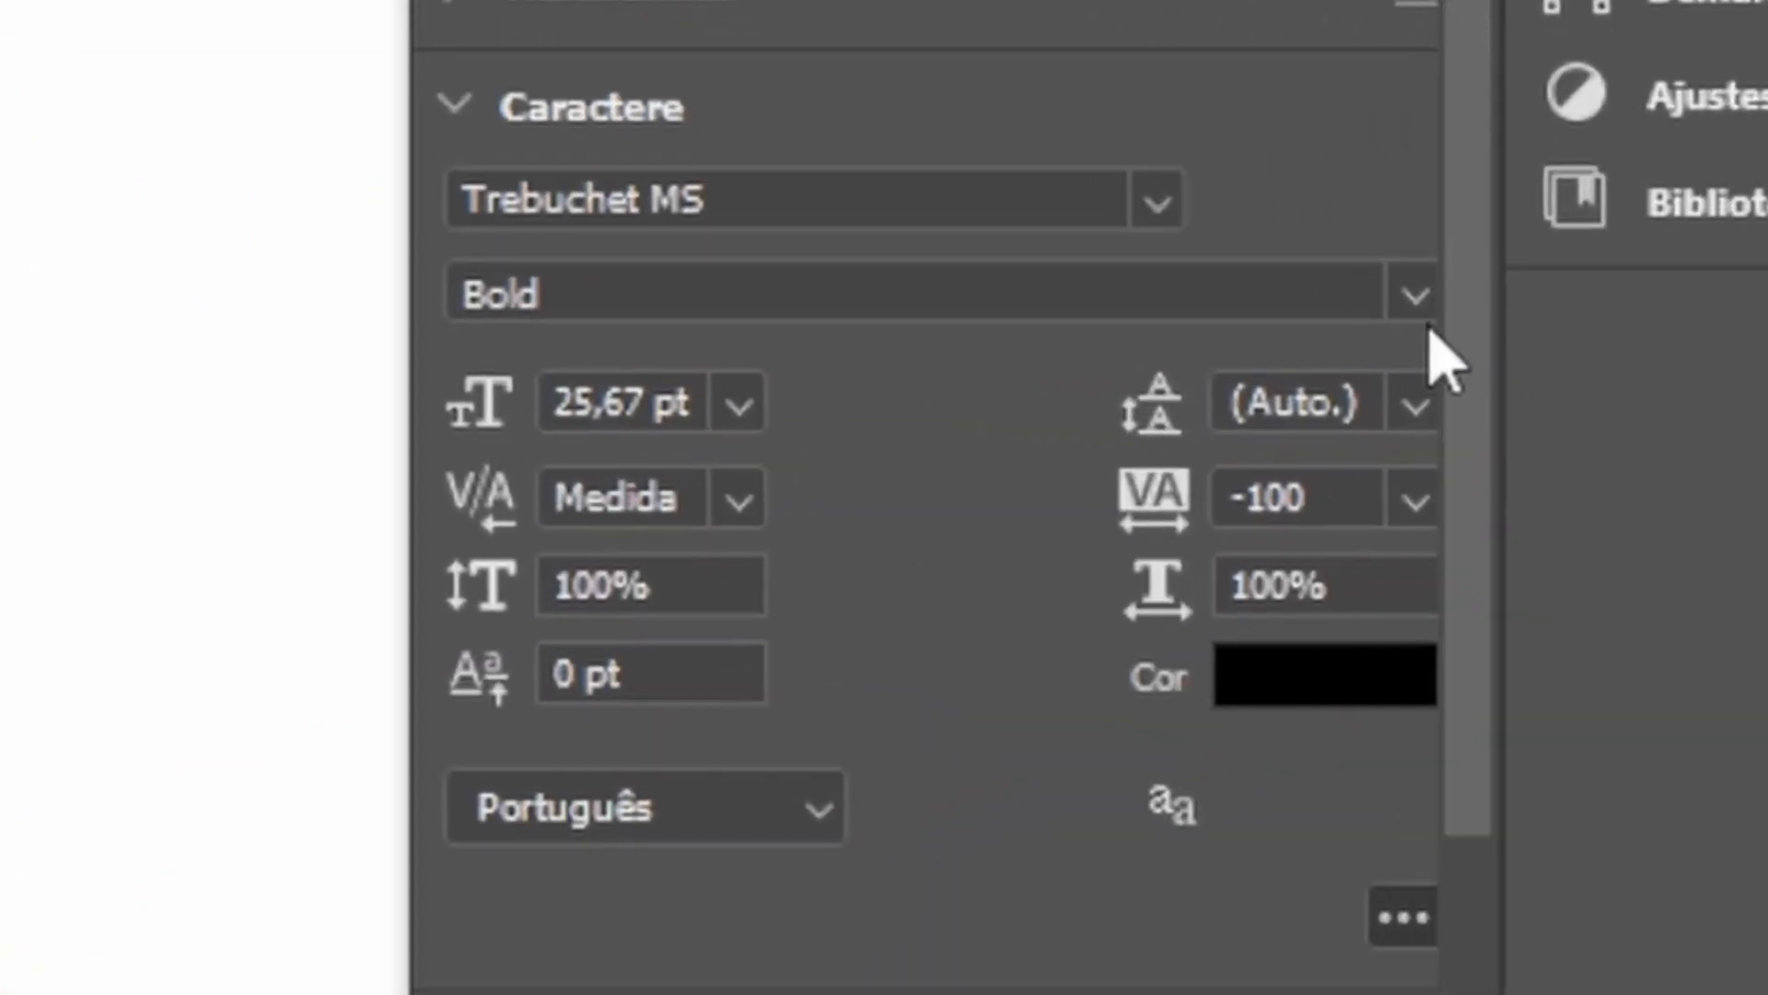
pyautogui.click(1415, 295)
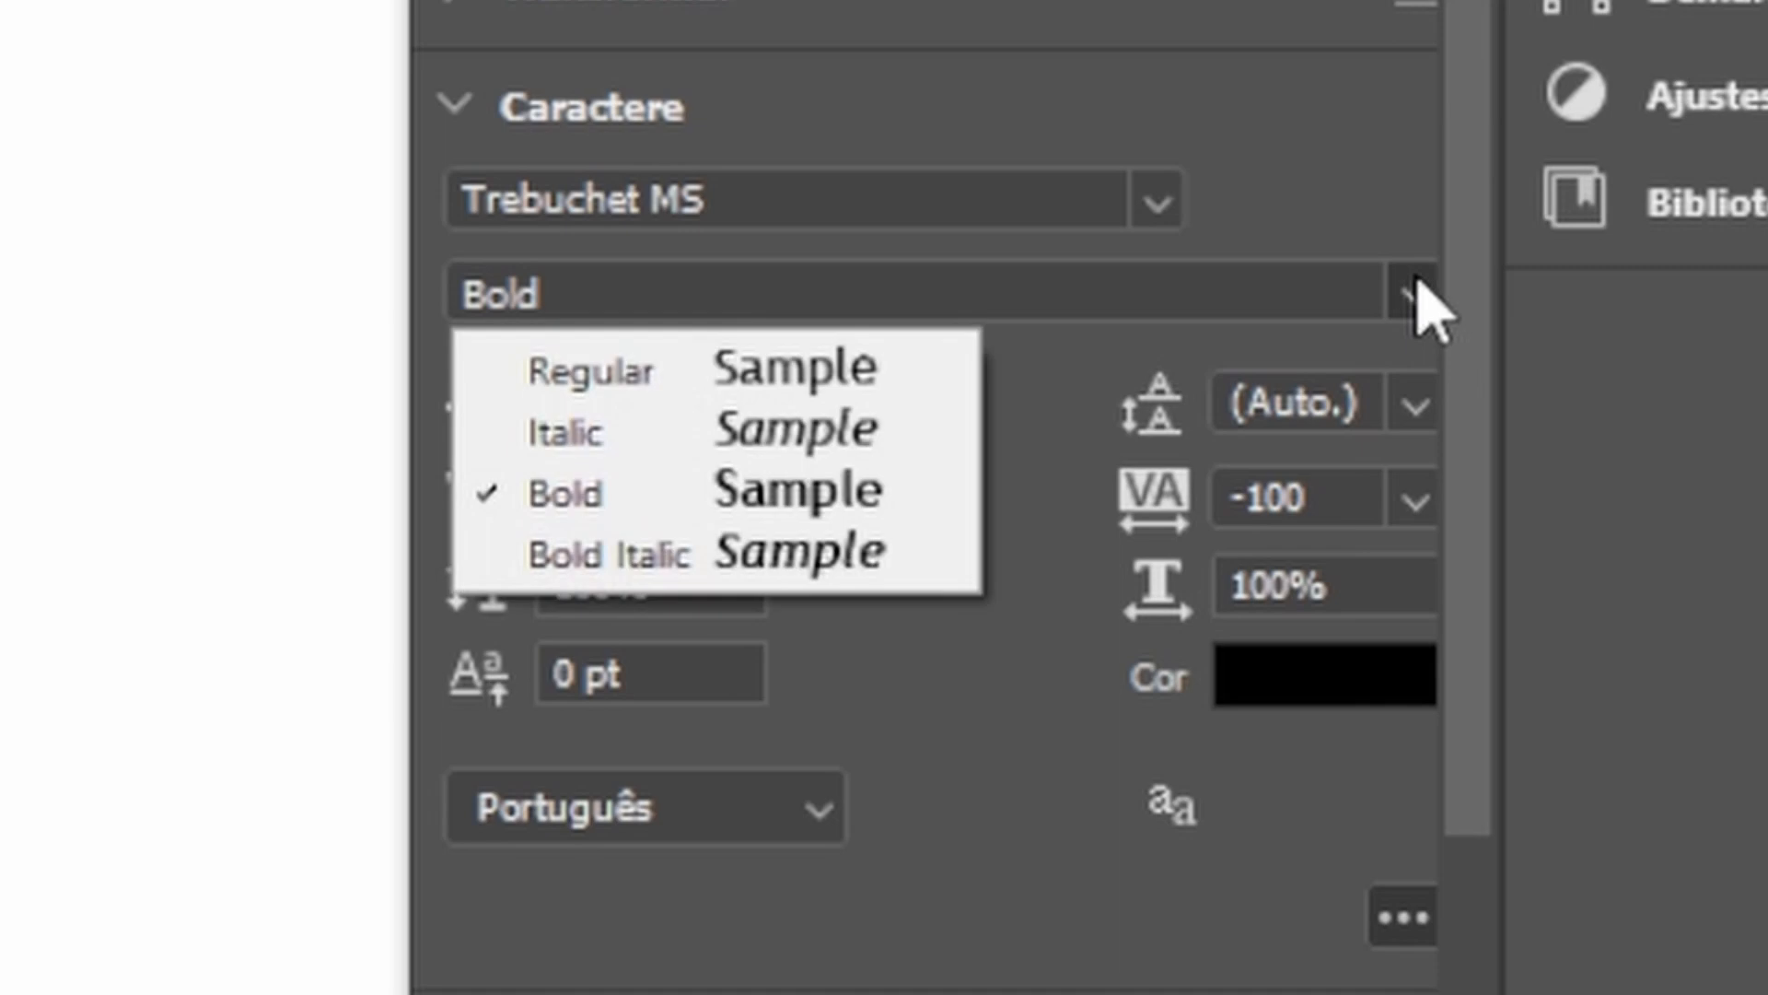
pyautogui.click(604, 377)
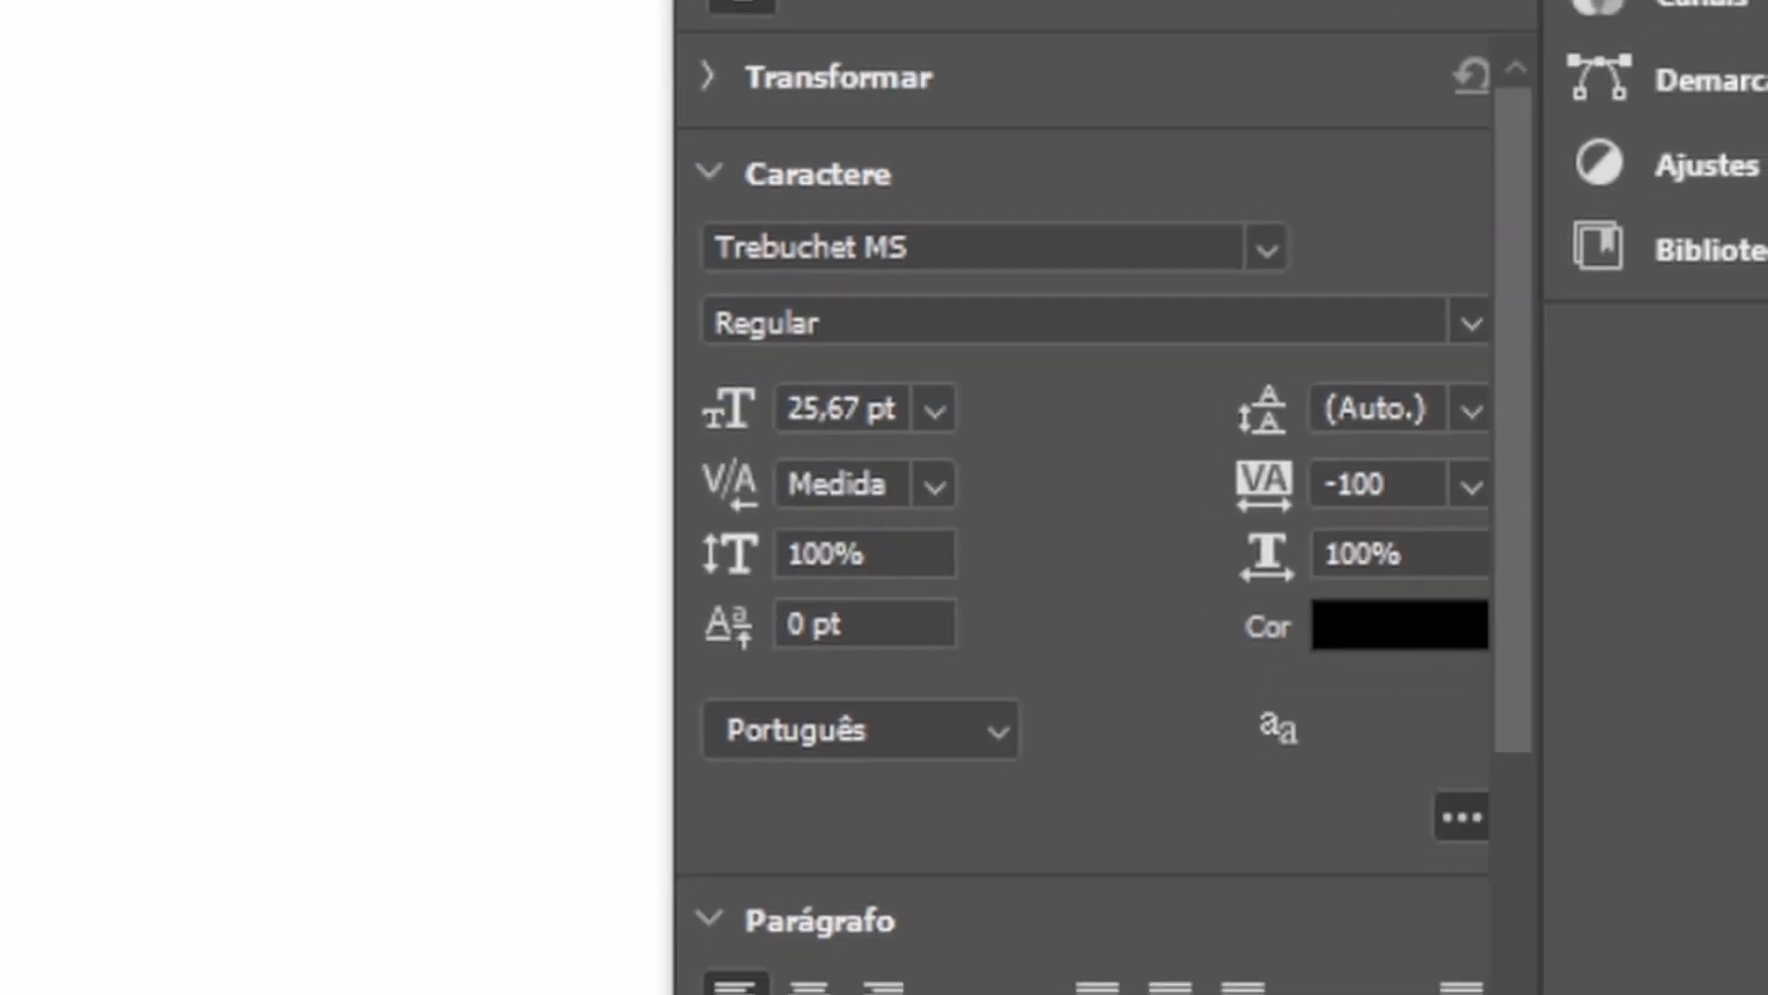
pyautogui.click(198, 571)
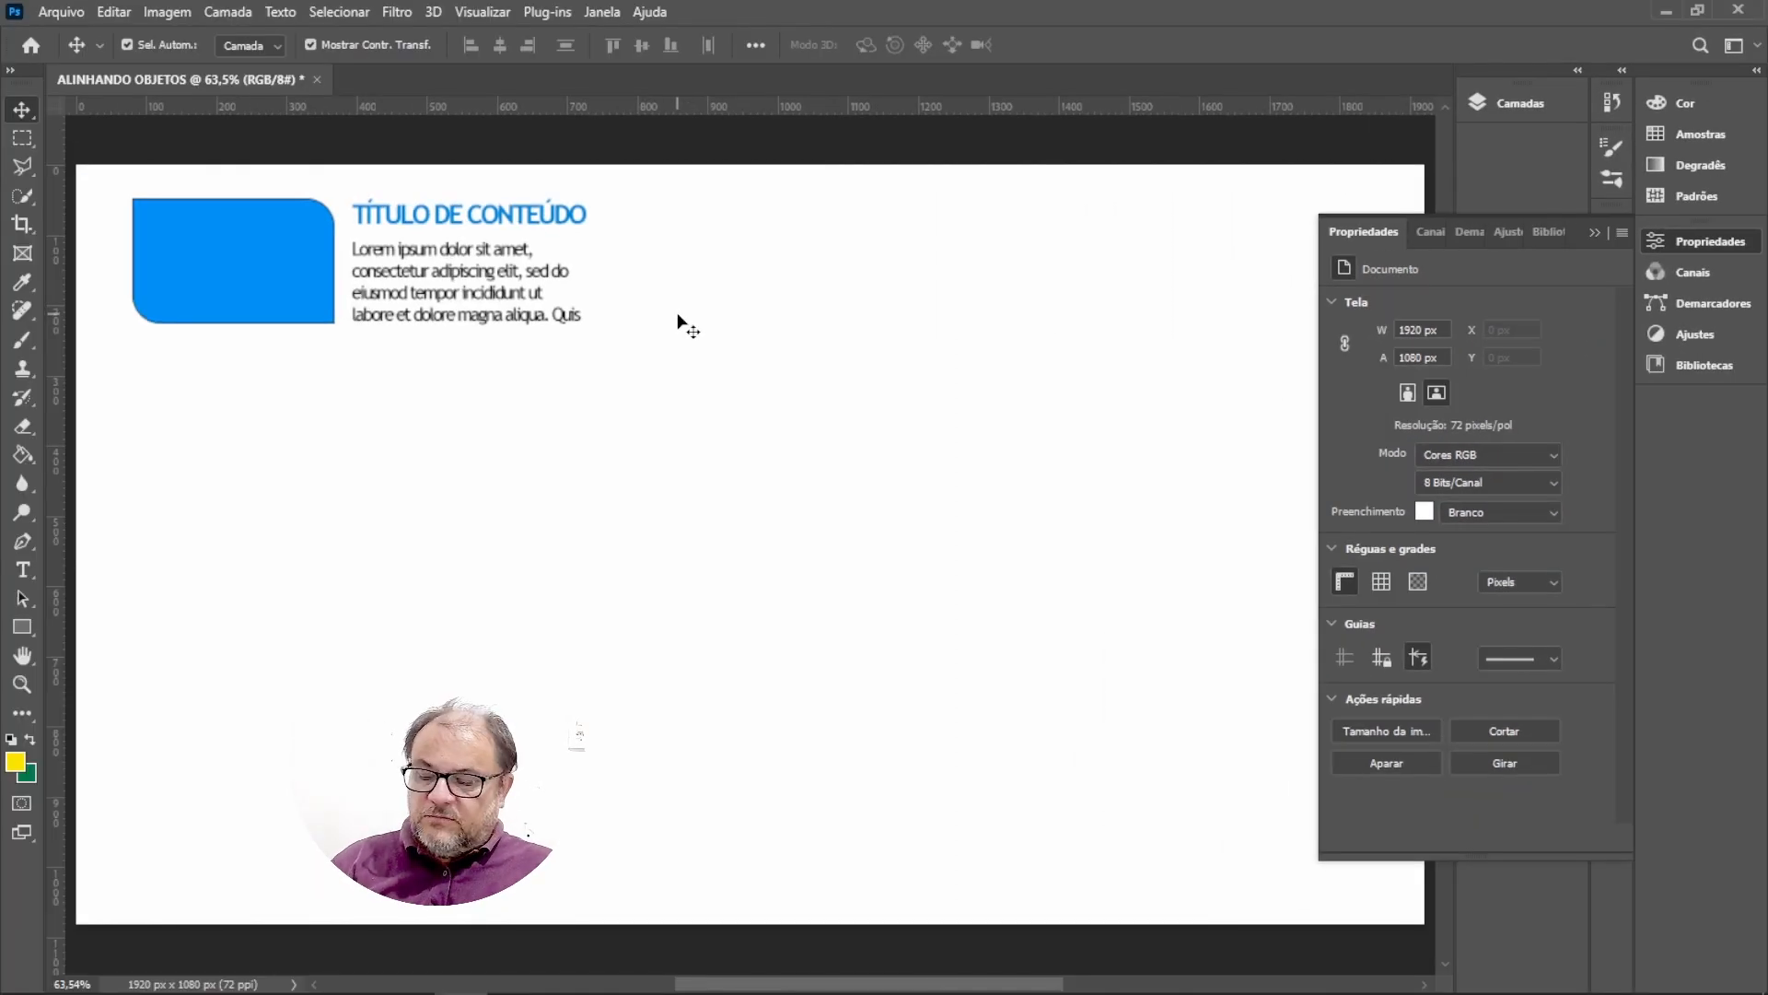
# Add a vertical guide along the left edge of the title.
pyautogui.press('z')
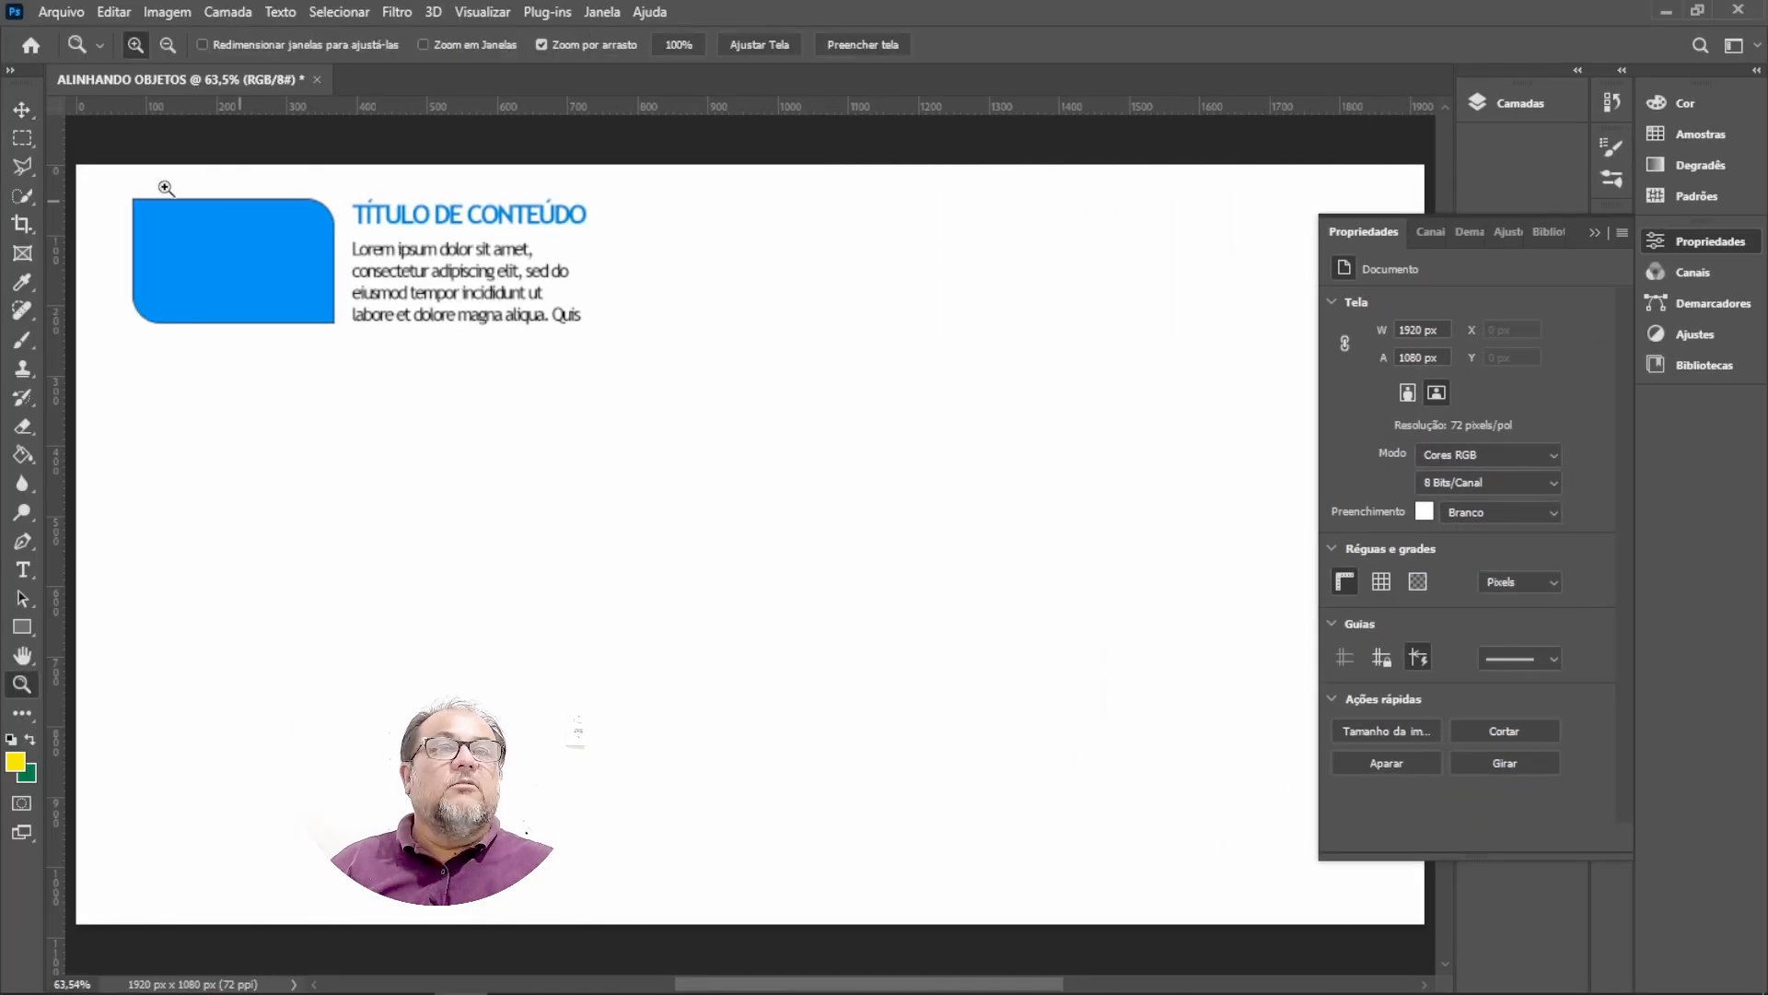
pyautogui.moveTo(111, 180); pyautogui.dragTo(209, 237)
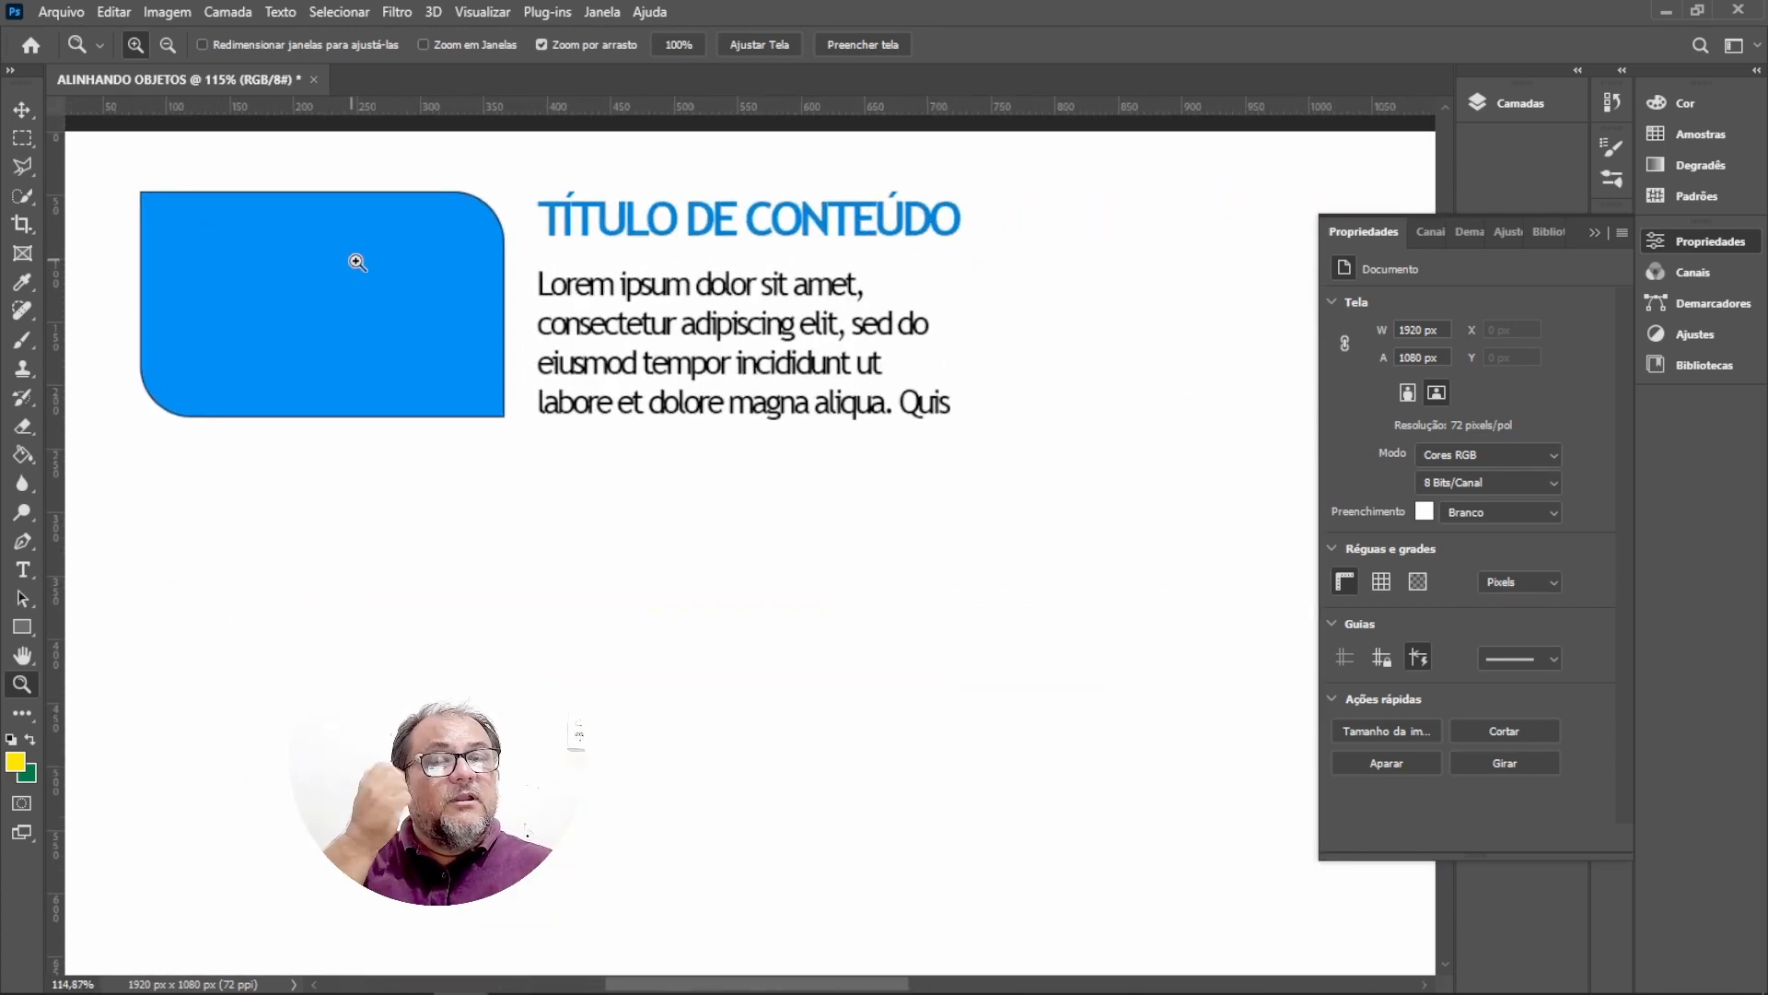
pyautogui.moveTo(56, 140); pyautogui.dragTo(543, 184)
pyautogui.click(21, 109)
# Select the title and paragraph together and align their left edges.
pyautogui.click(686, 304)
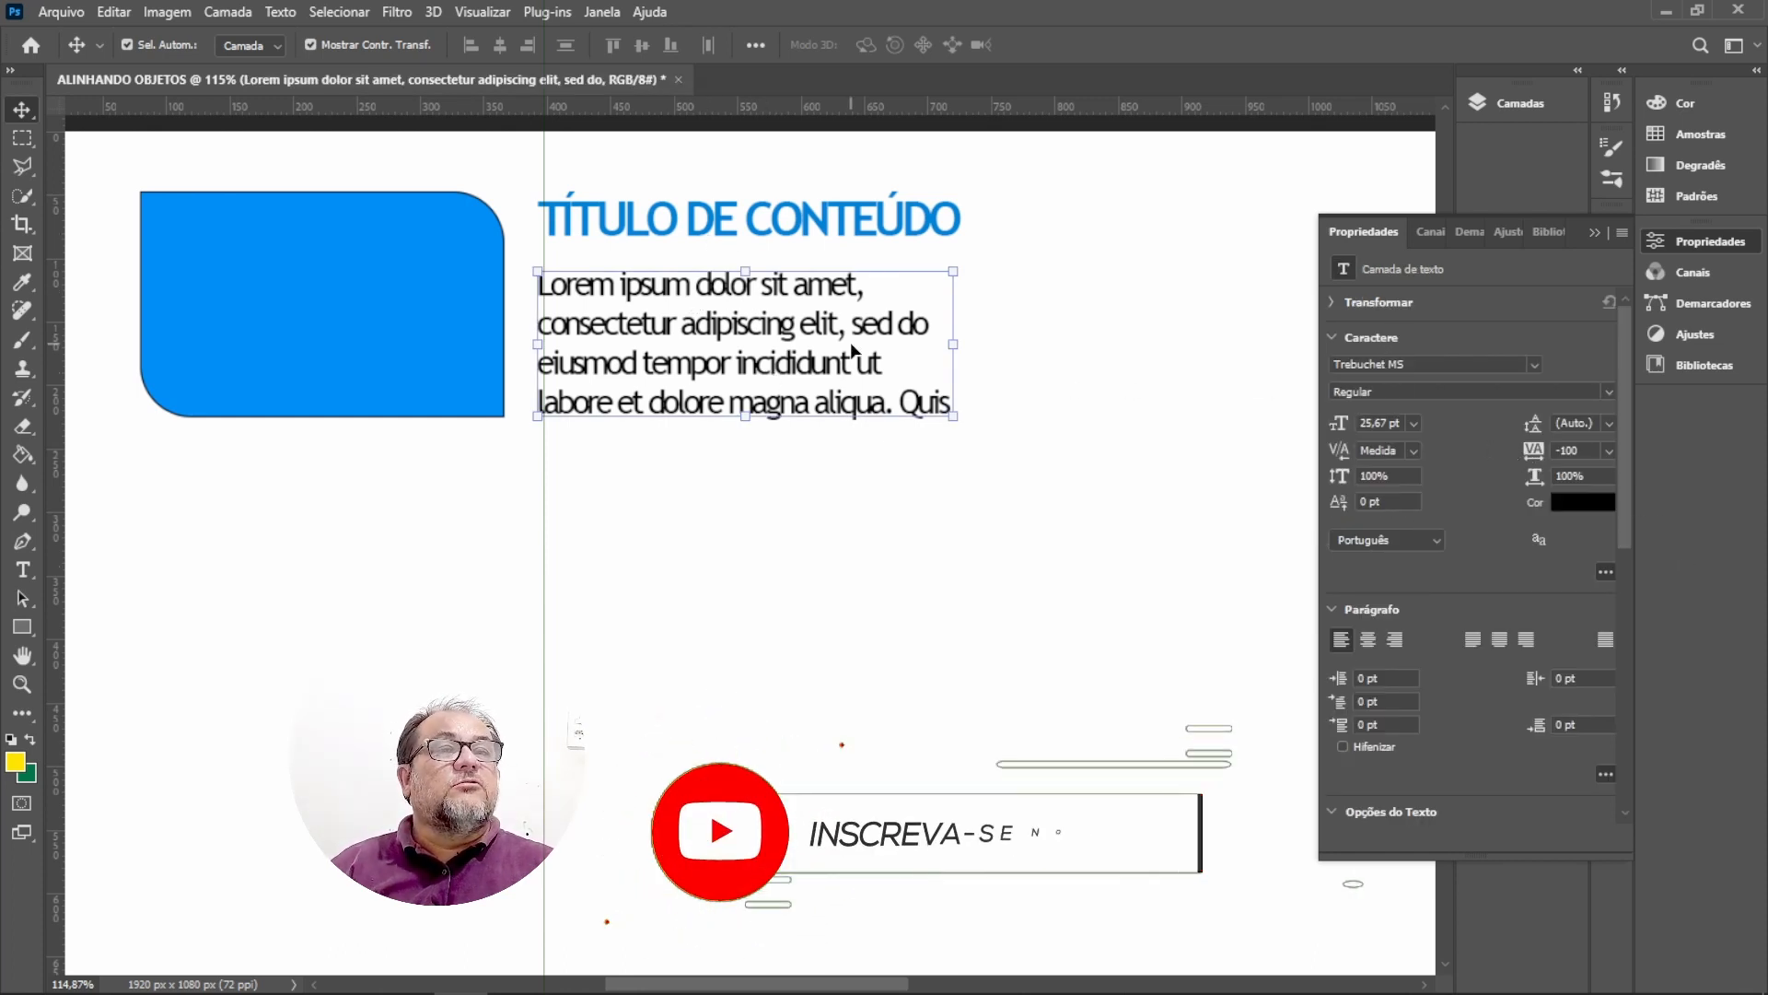
pyautogui.click(1004, 359)
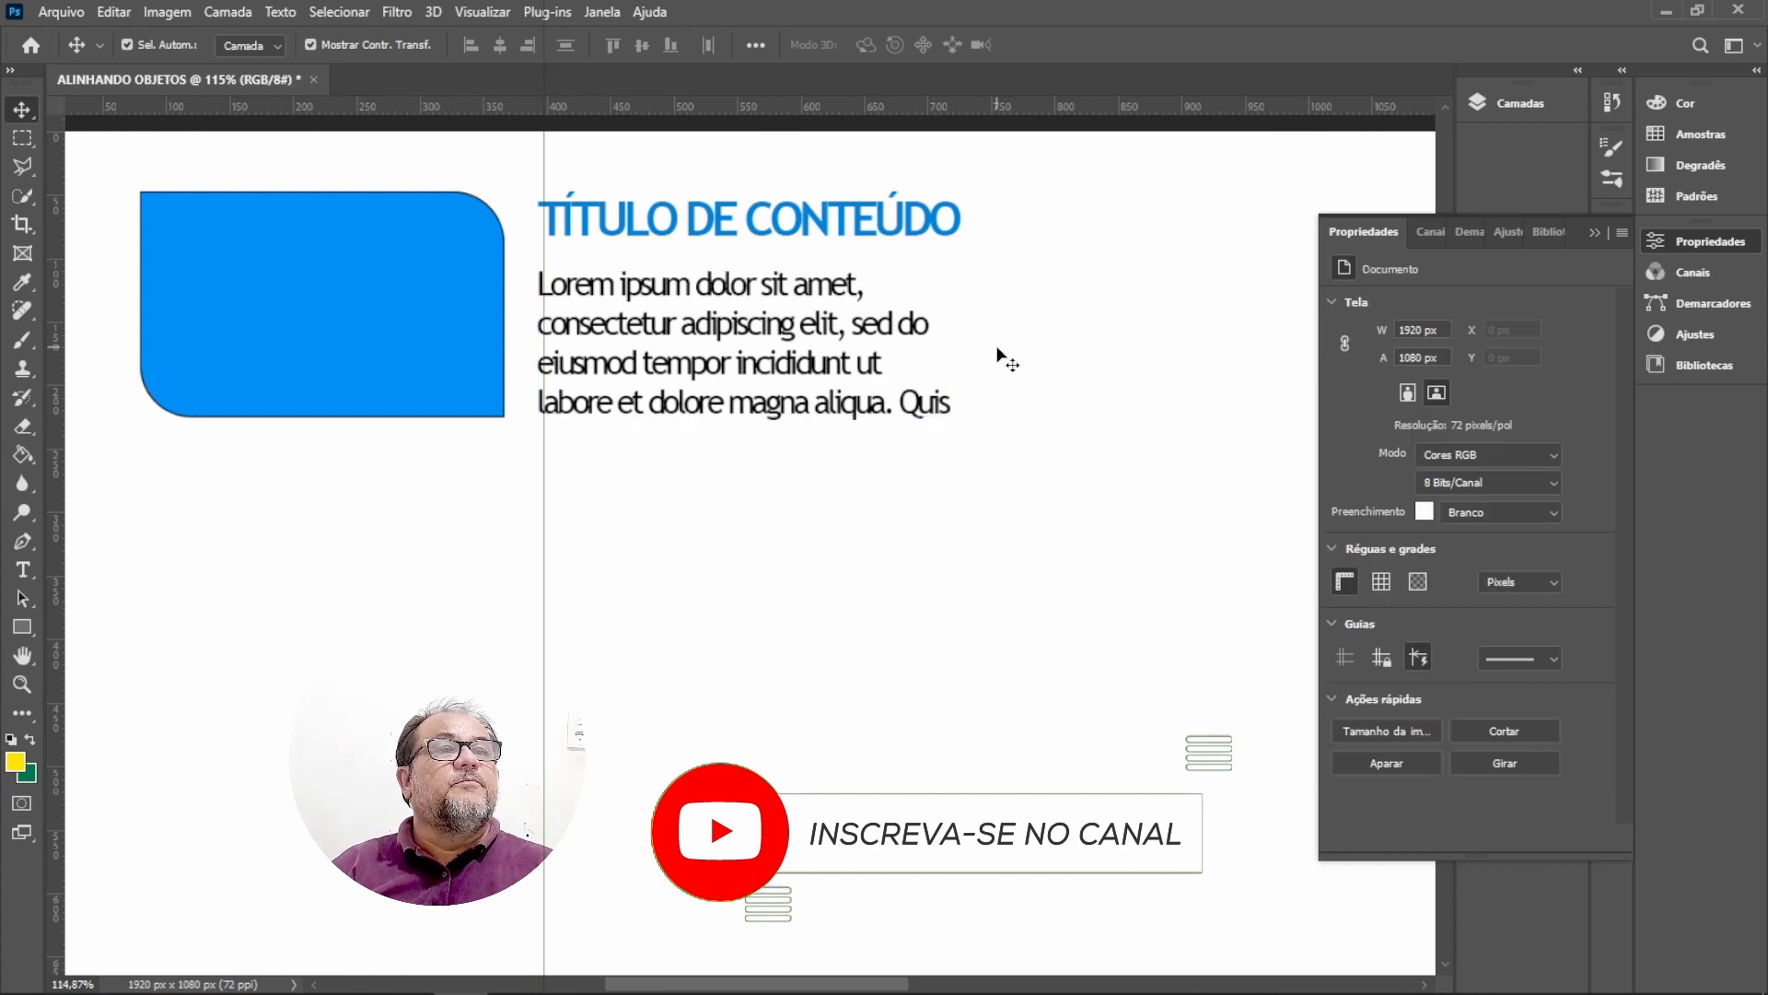
pyautogui.moveTo(1014, 181); pyautogui.dragTo(644, 475)
pyautogui.click(470, 46)
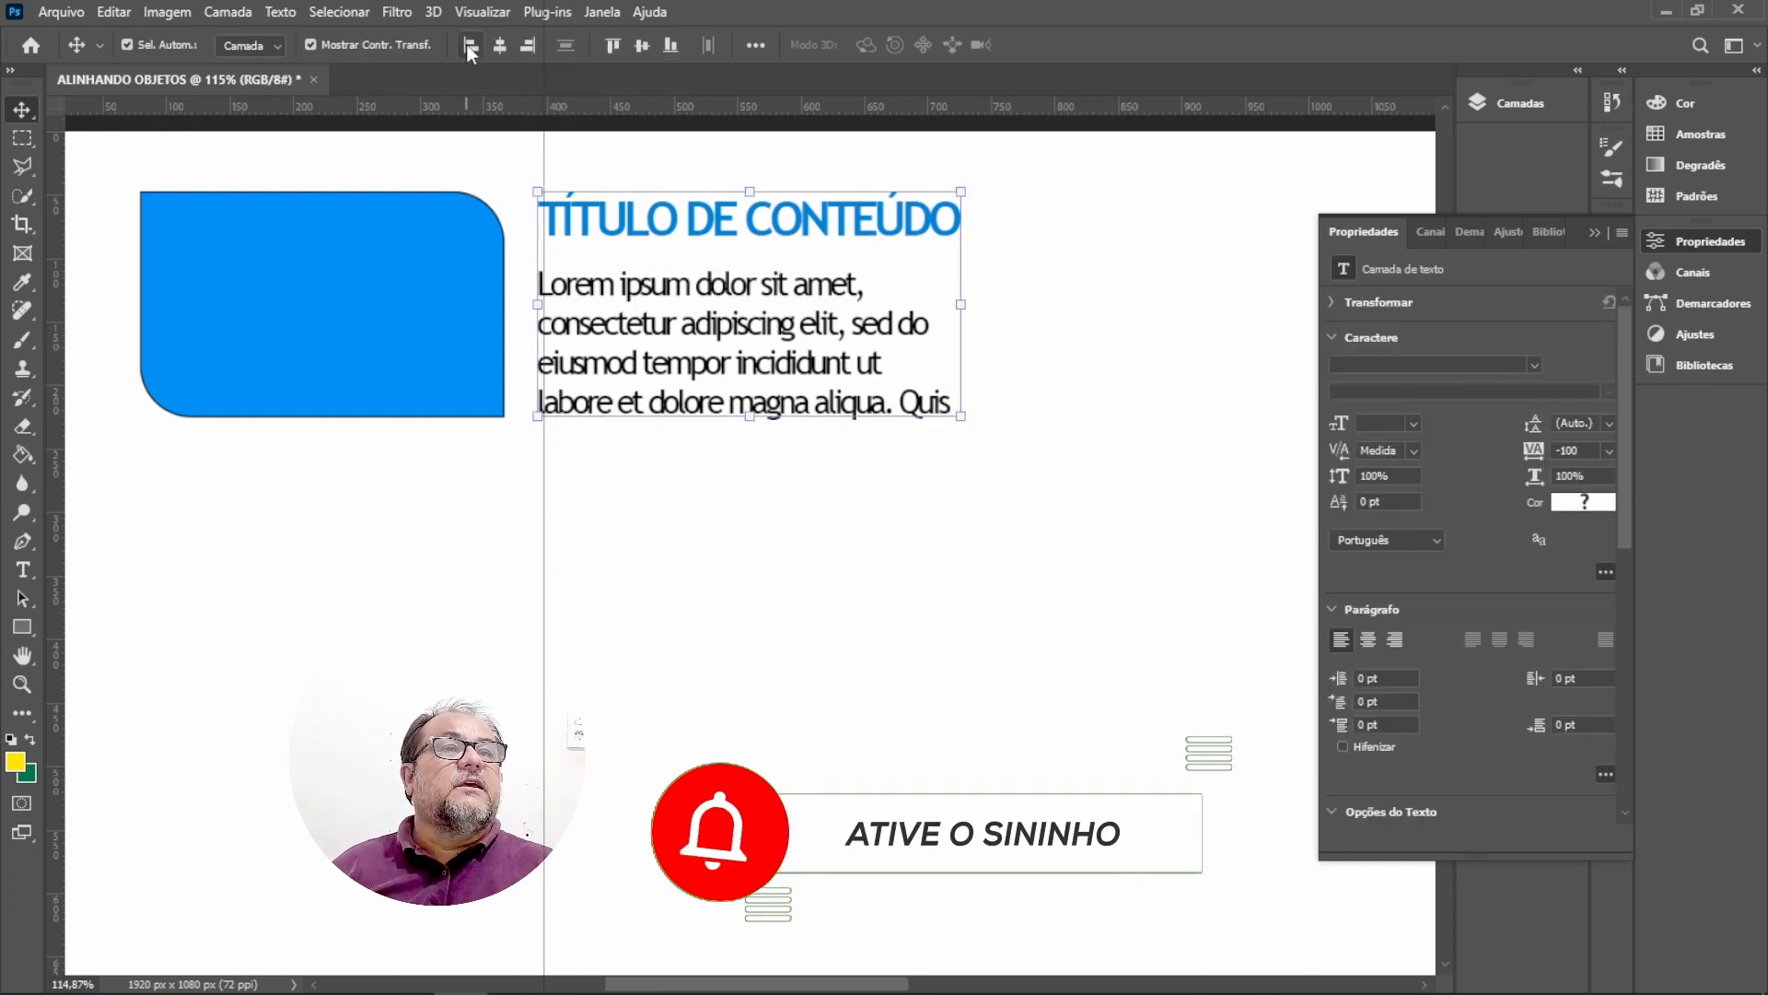
# Select the paragraph and the rectangle together and align their bottom edges.
pyautogui.click(601, 362)
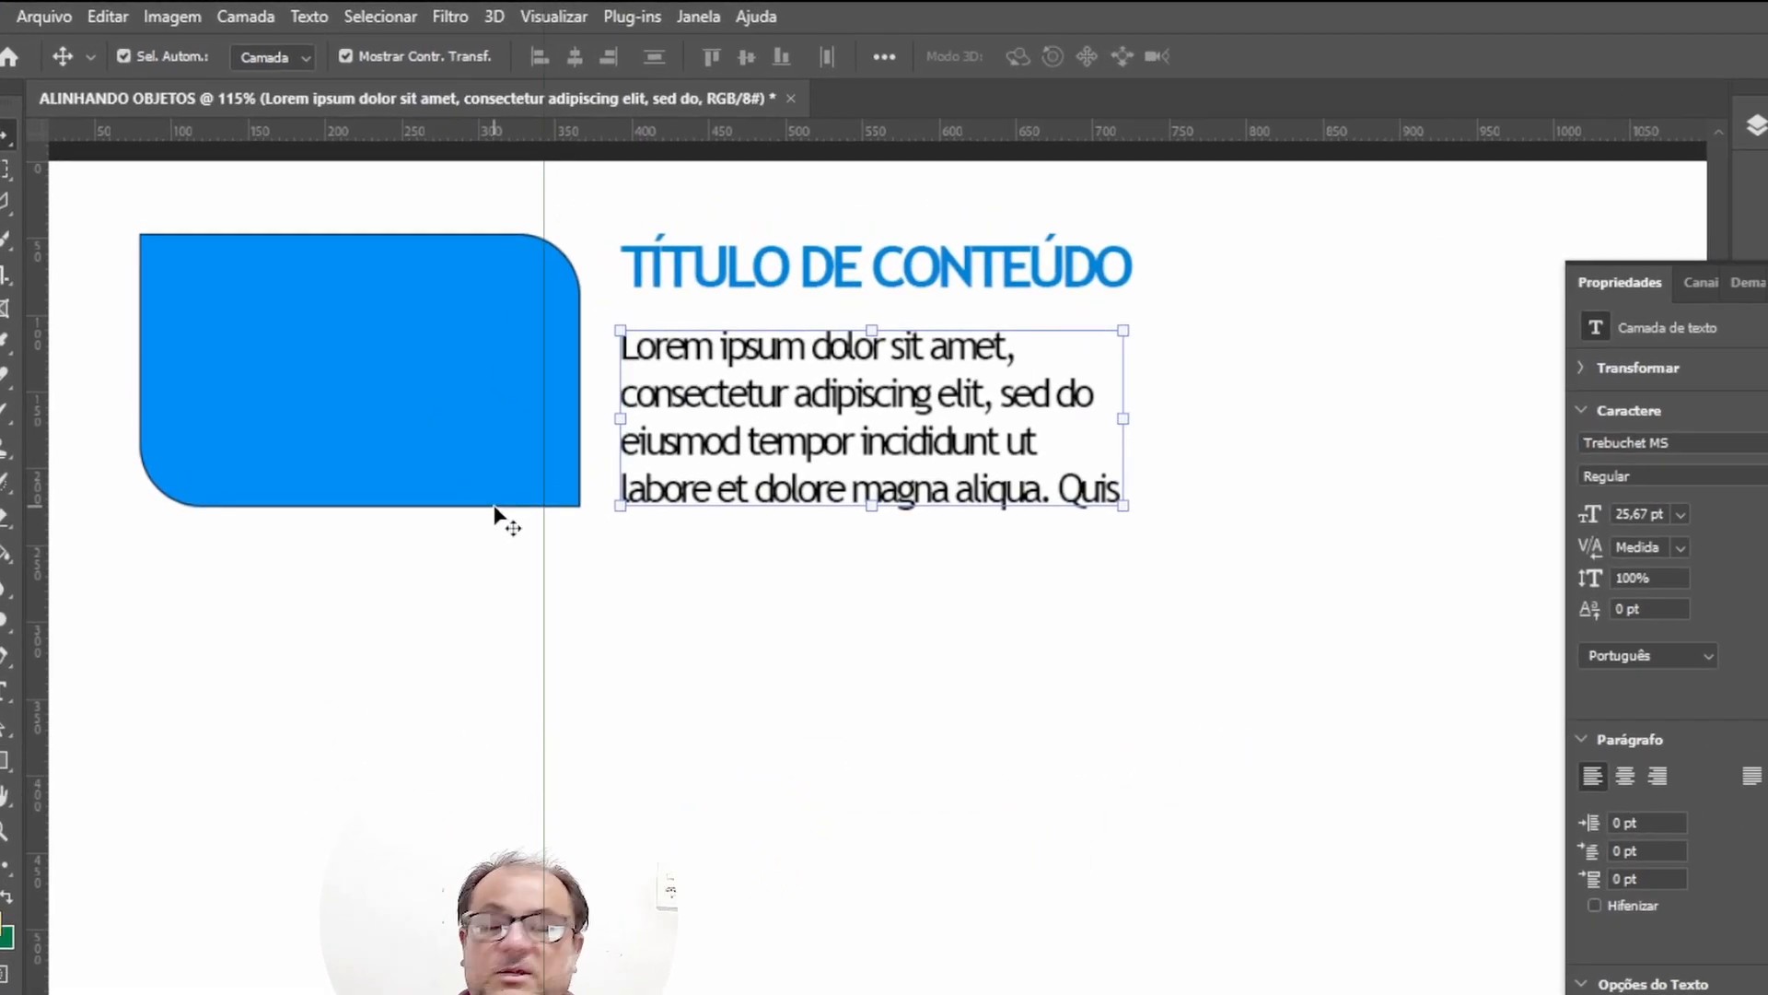
pyautogui.click(984, 608)
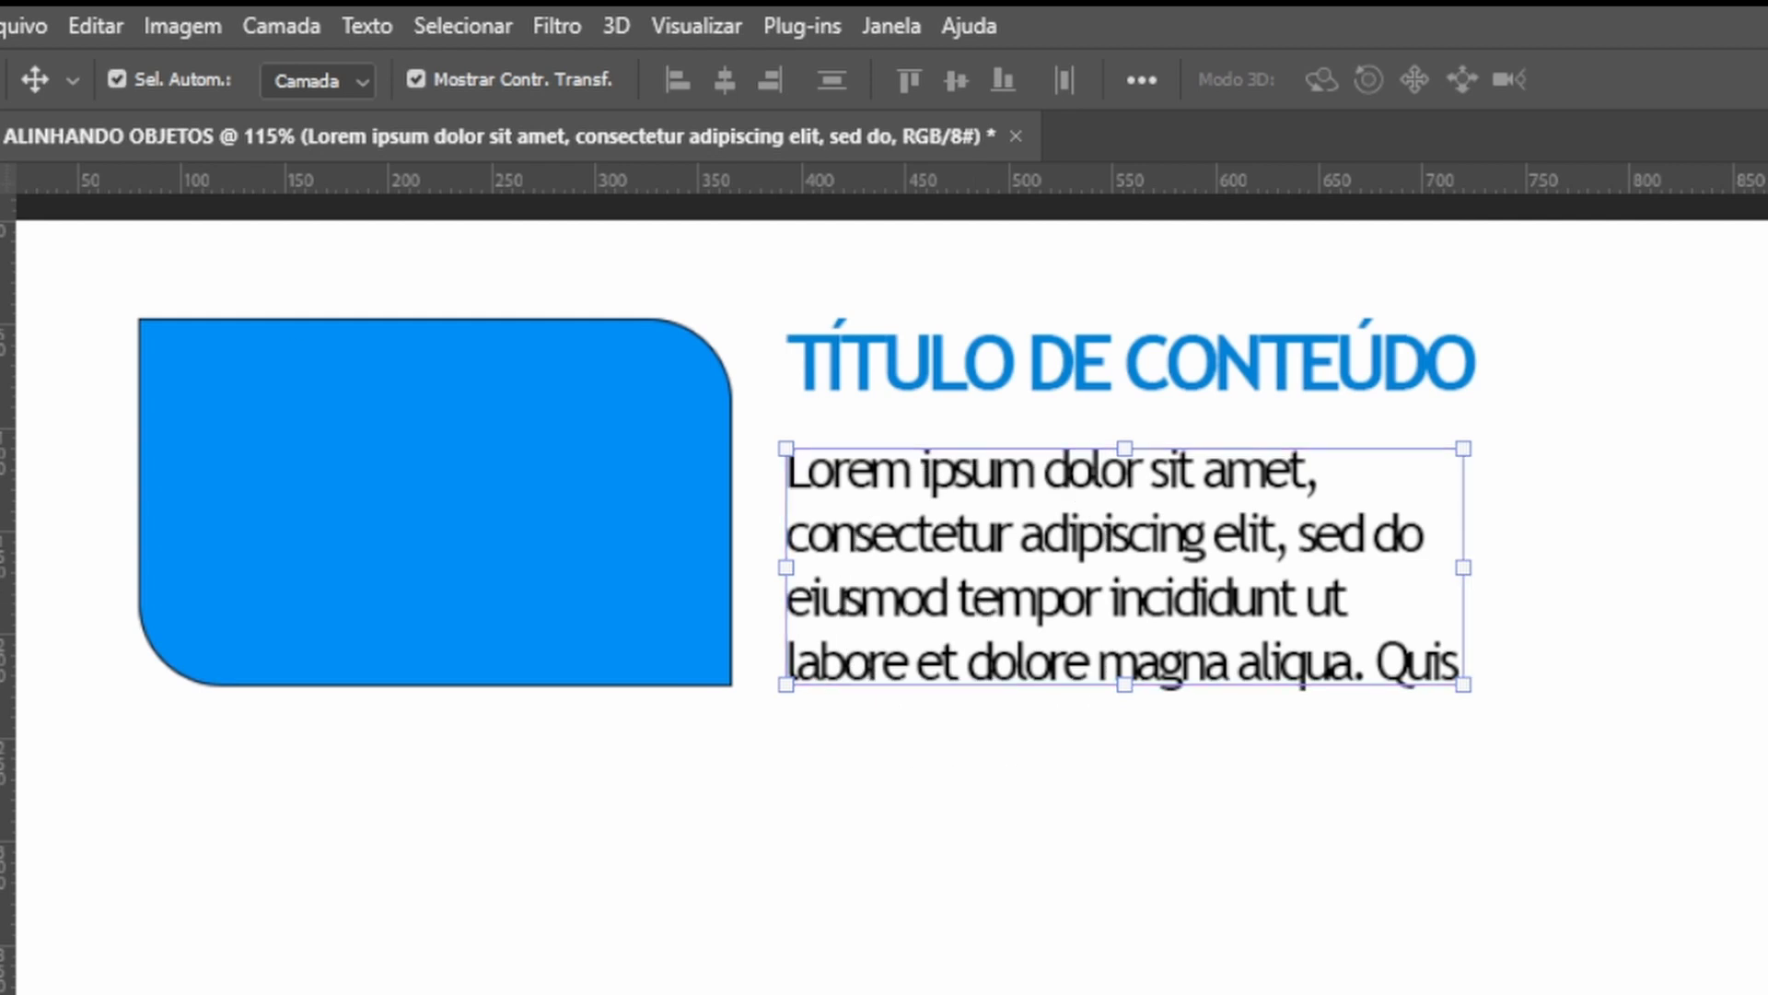
pyautogui.click(117, 79)
pyautogui.keyDown('shift'); pyautogui.click(557, 626); pyautogui.keyUp('shift')
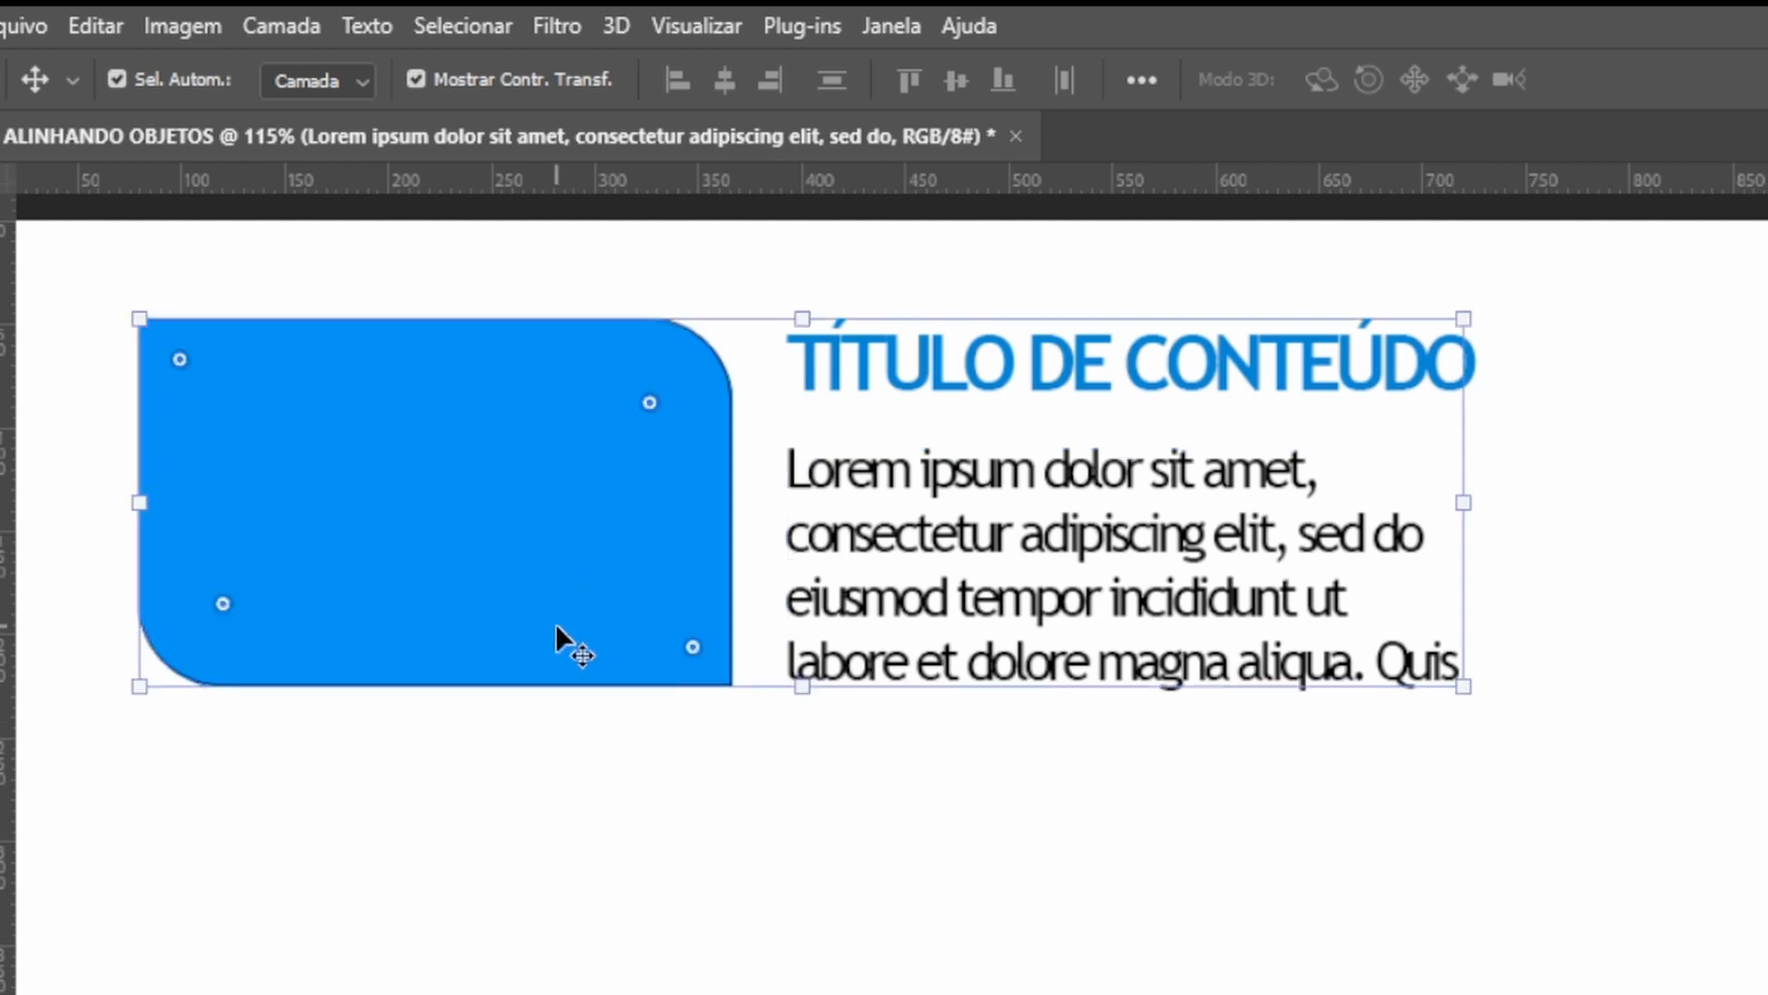
pyautogui.click(1002, 79)
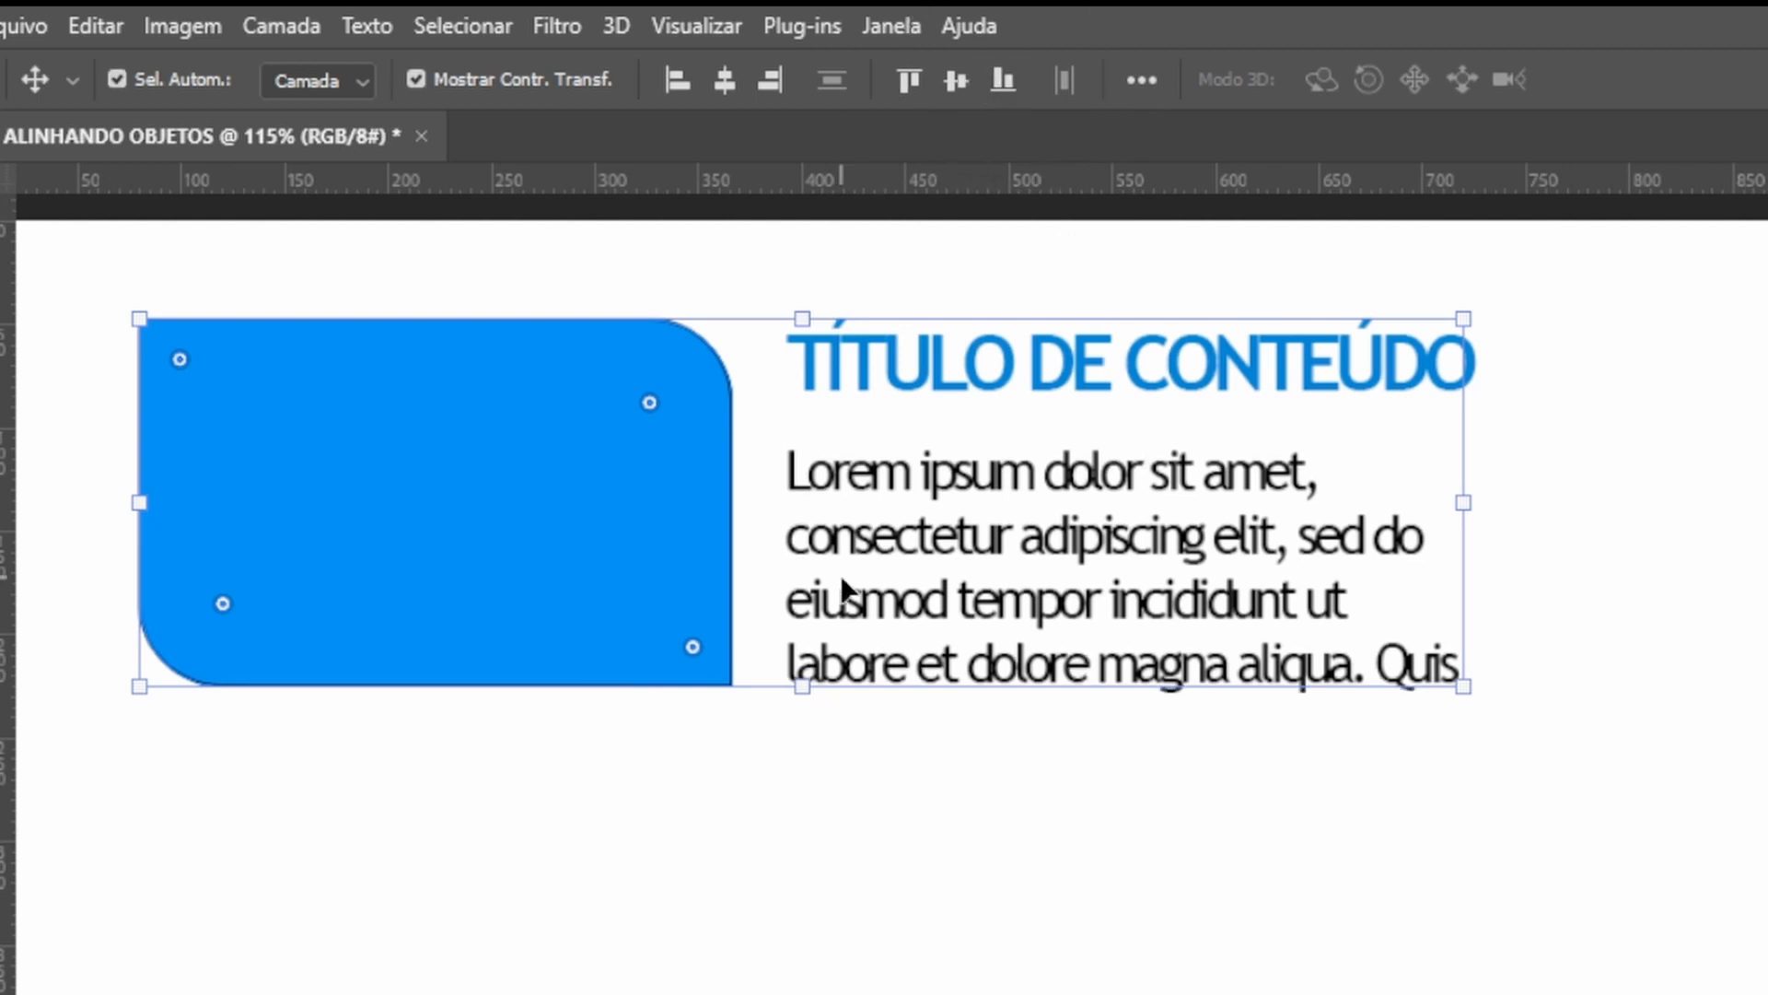
# Select the rectangle, title and paragraph together and open the Layers panel.
pyautogui.click(973, 991)
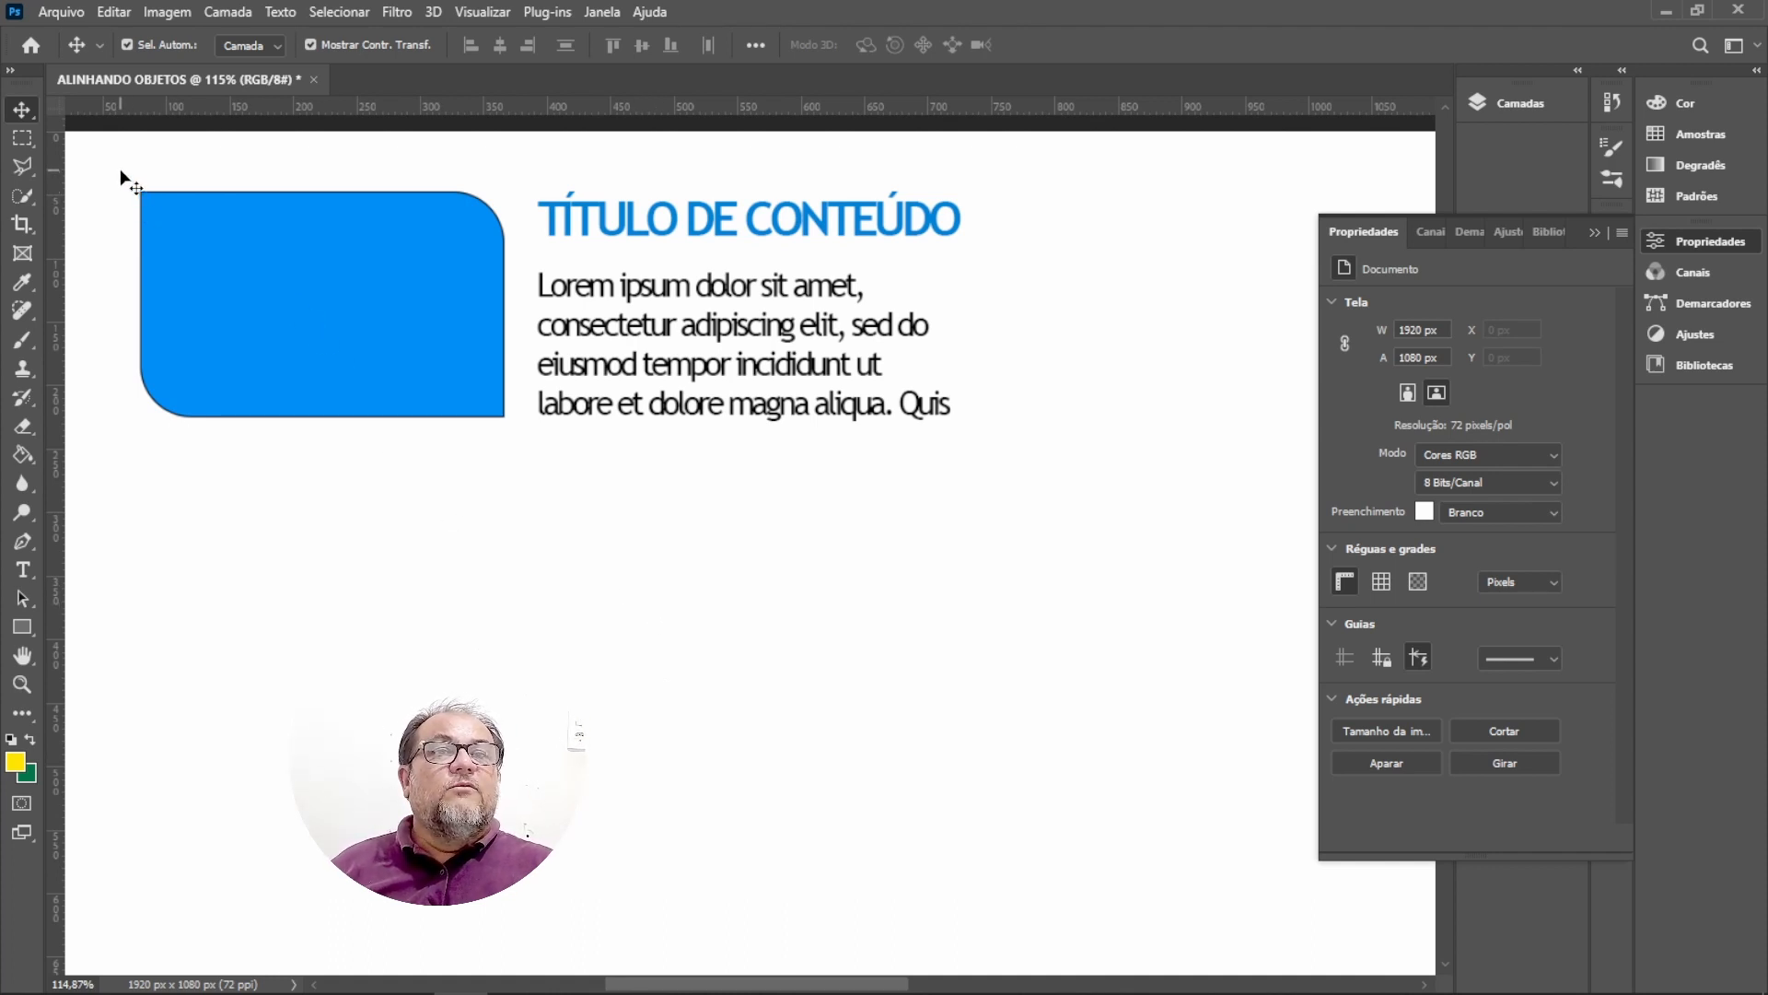
pyautogui.moveTo(120, 168); pyautogui.dragTo(1001, 482)
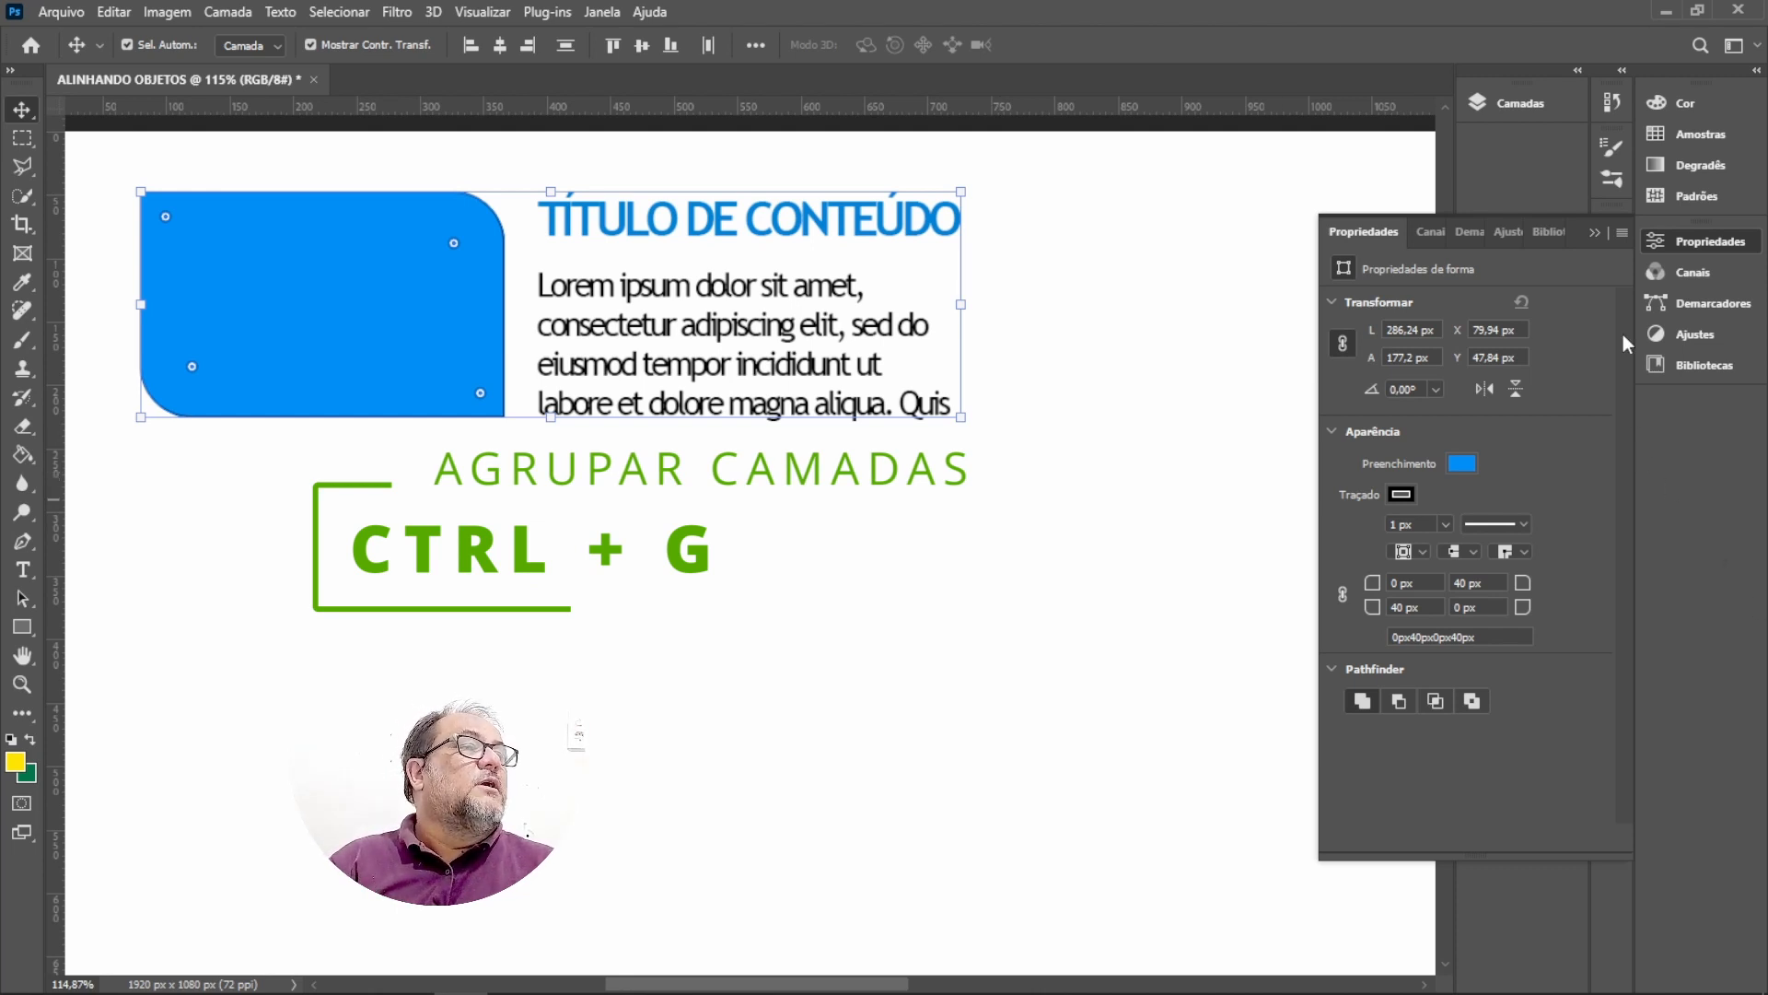
pyautogui.click(1596, 233)
pyautogui.click(1518, 96)
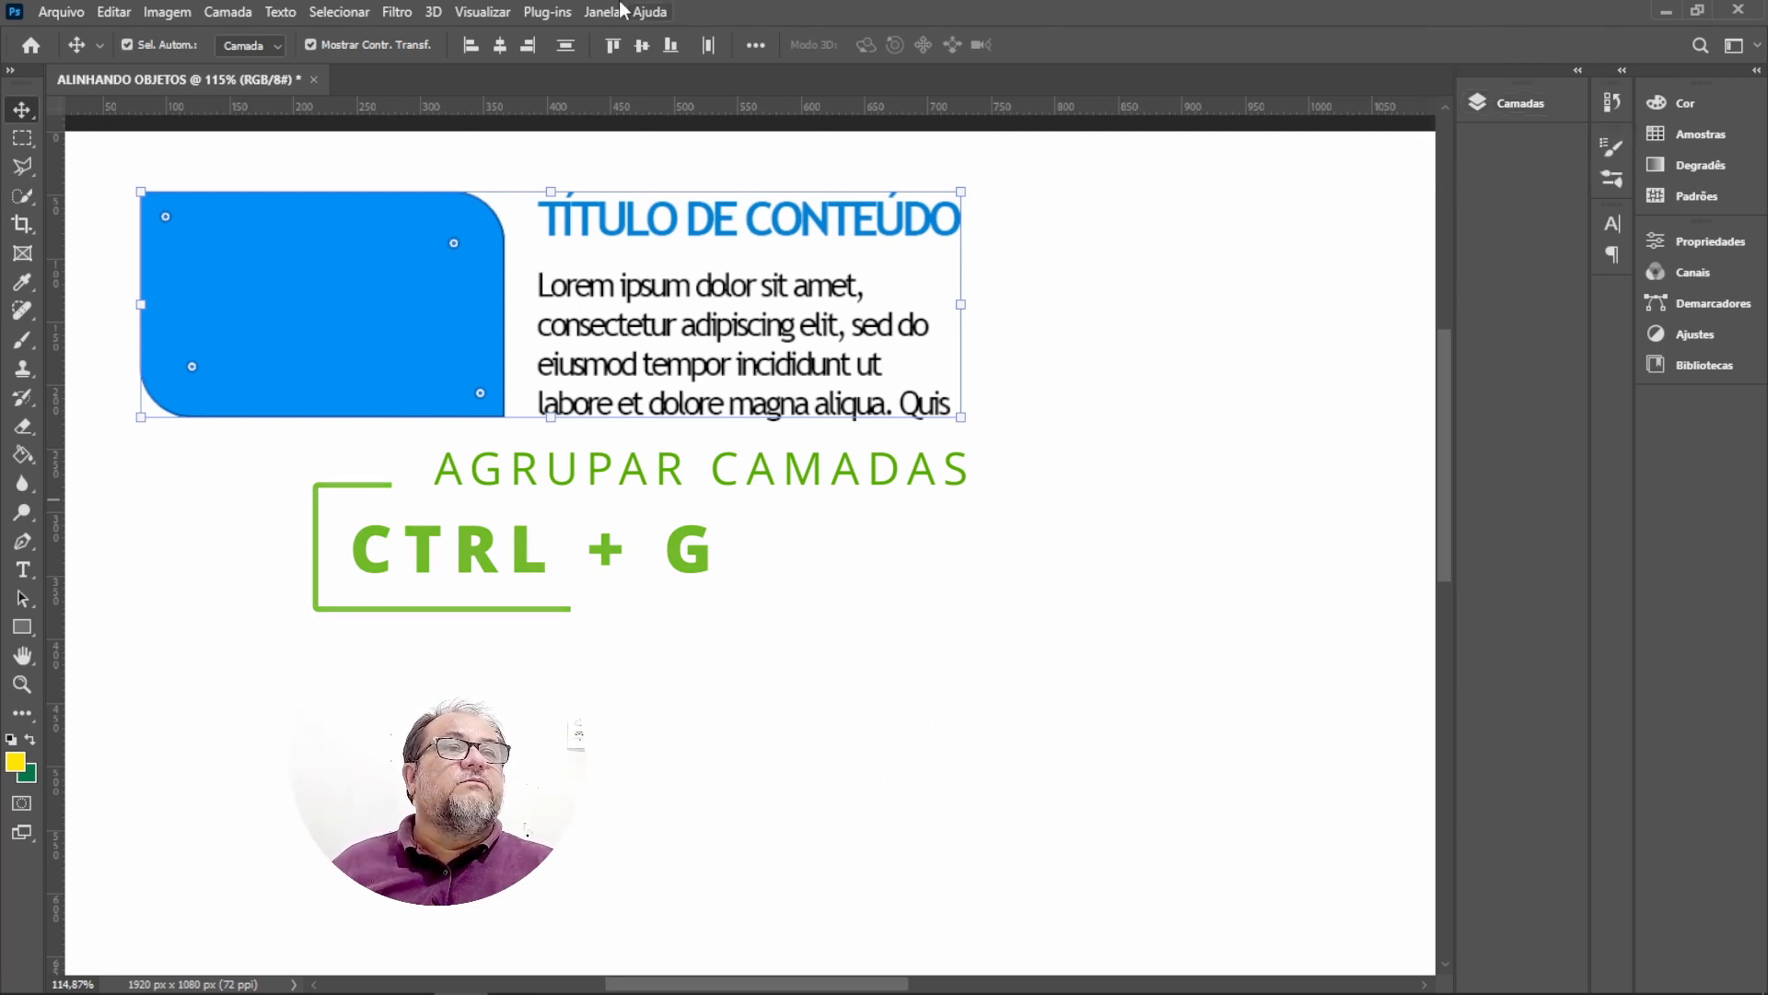
pyautogui.click(594, 12)
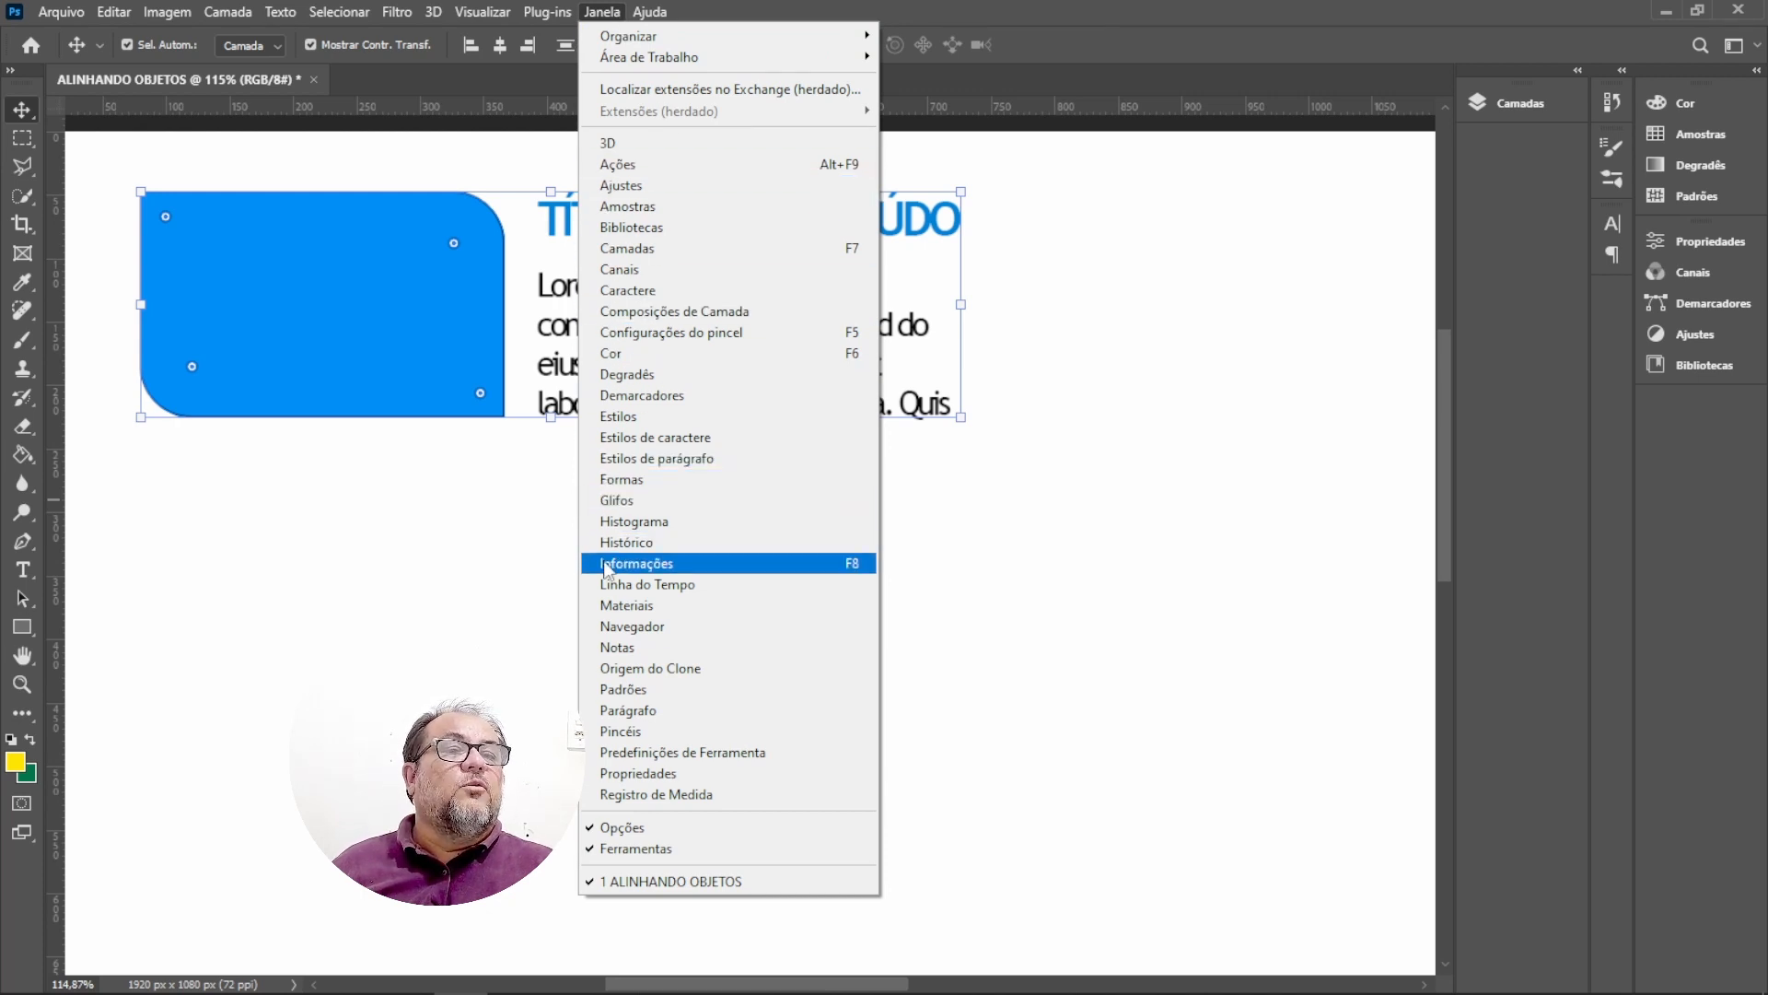
pyautogui.click(643, 250)
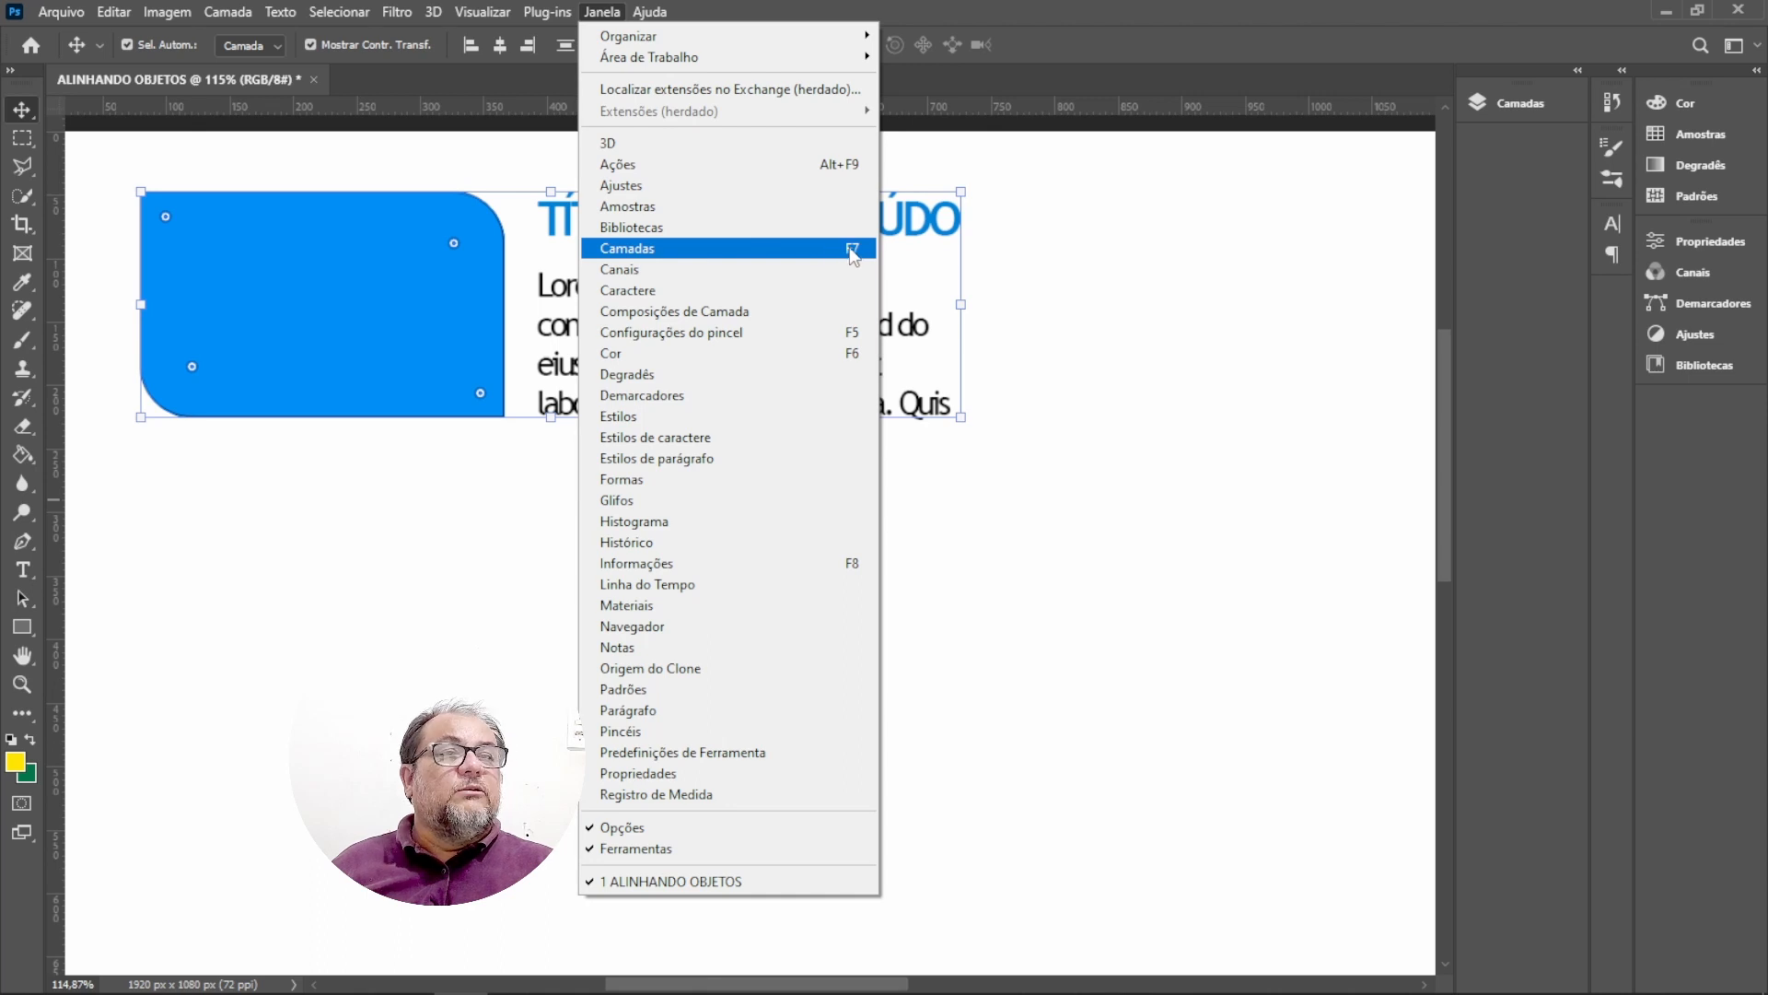
pyautogui.click(1518, 101)
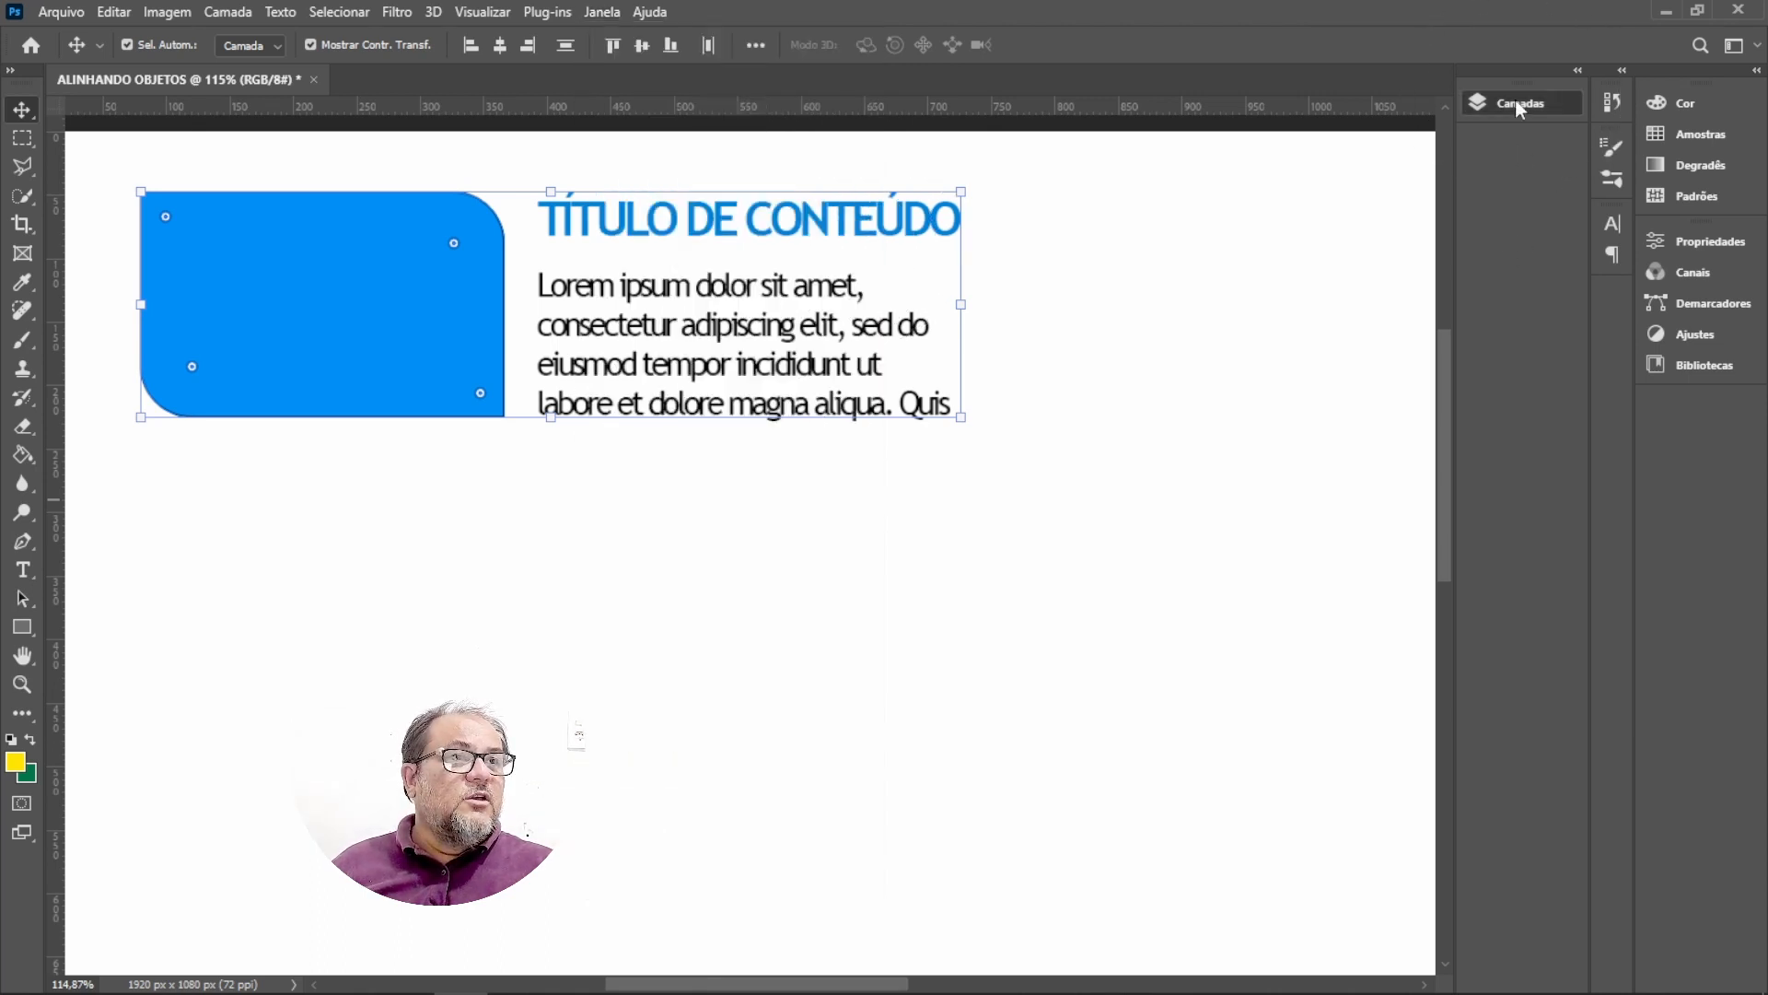
pyautogui.click(1518, 102)
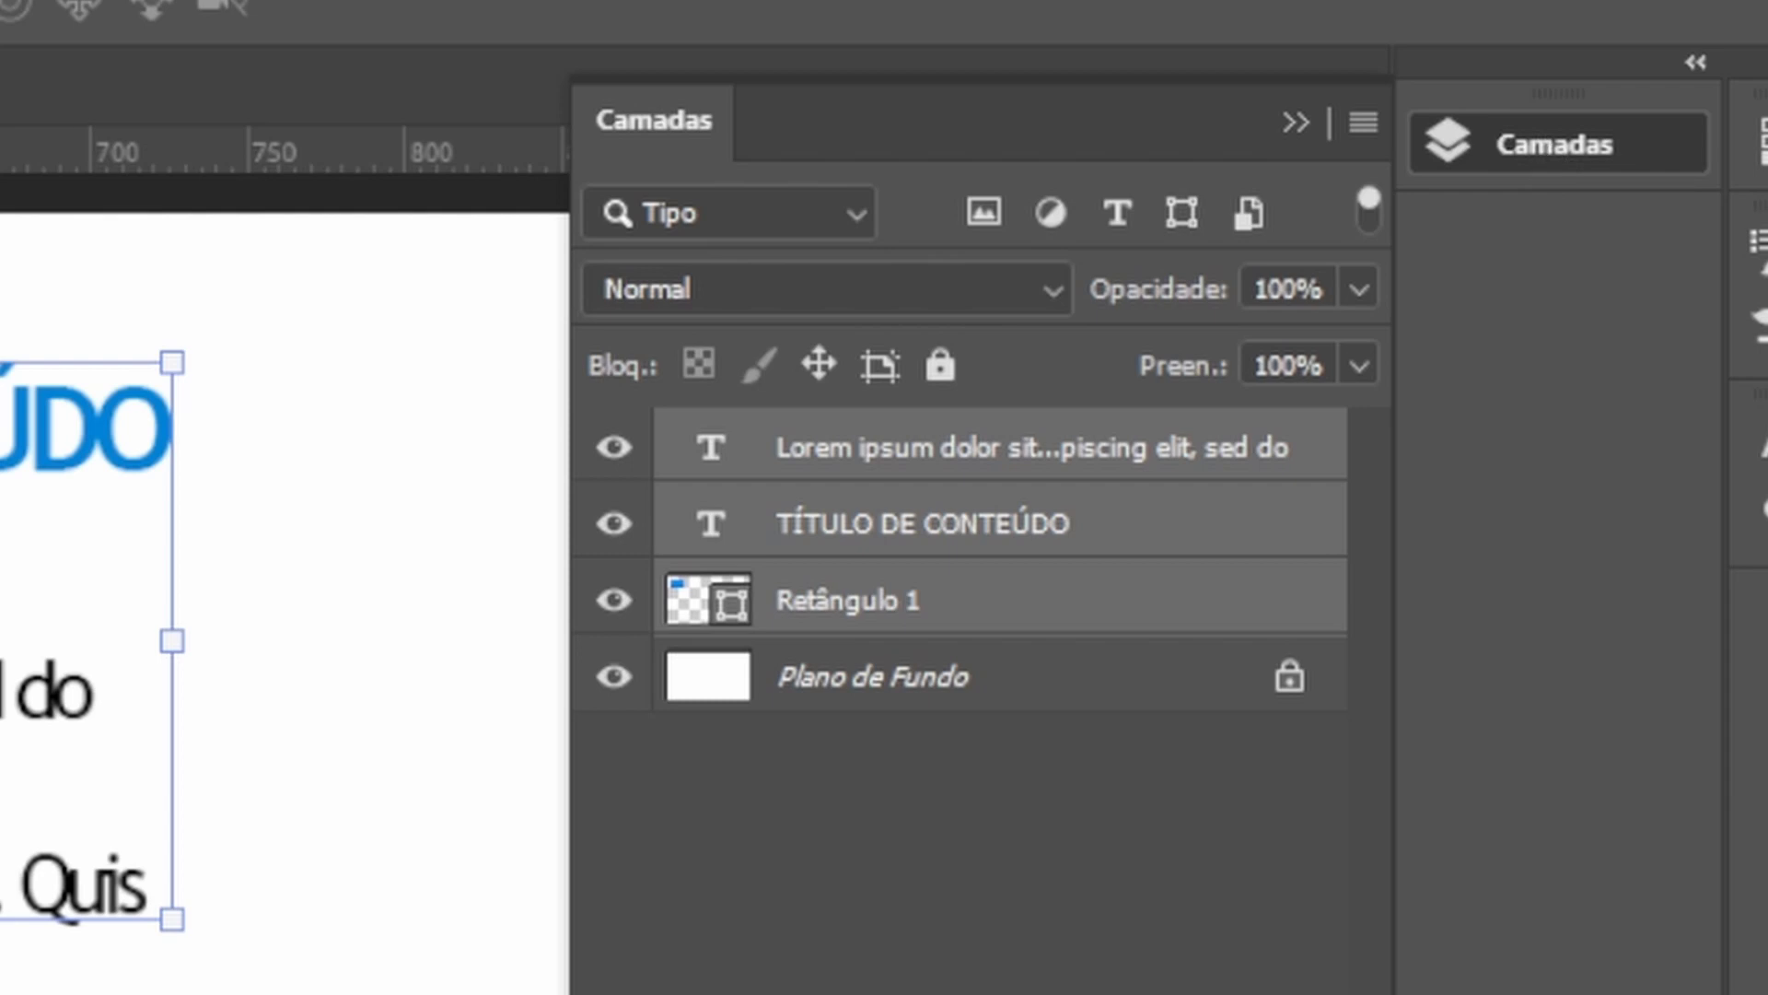
# Group the three selected layers.
pyautogui.rightClick(998, 454)
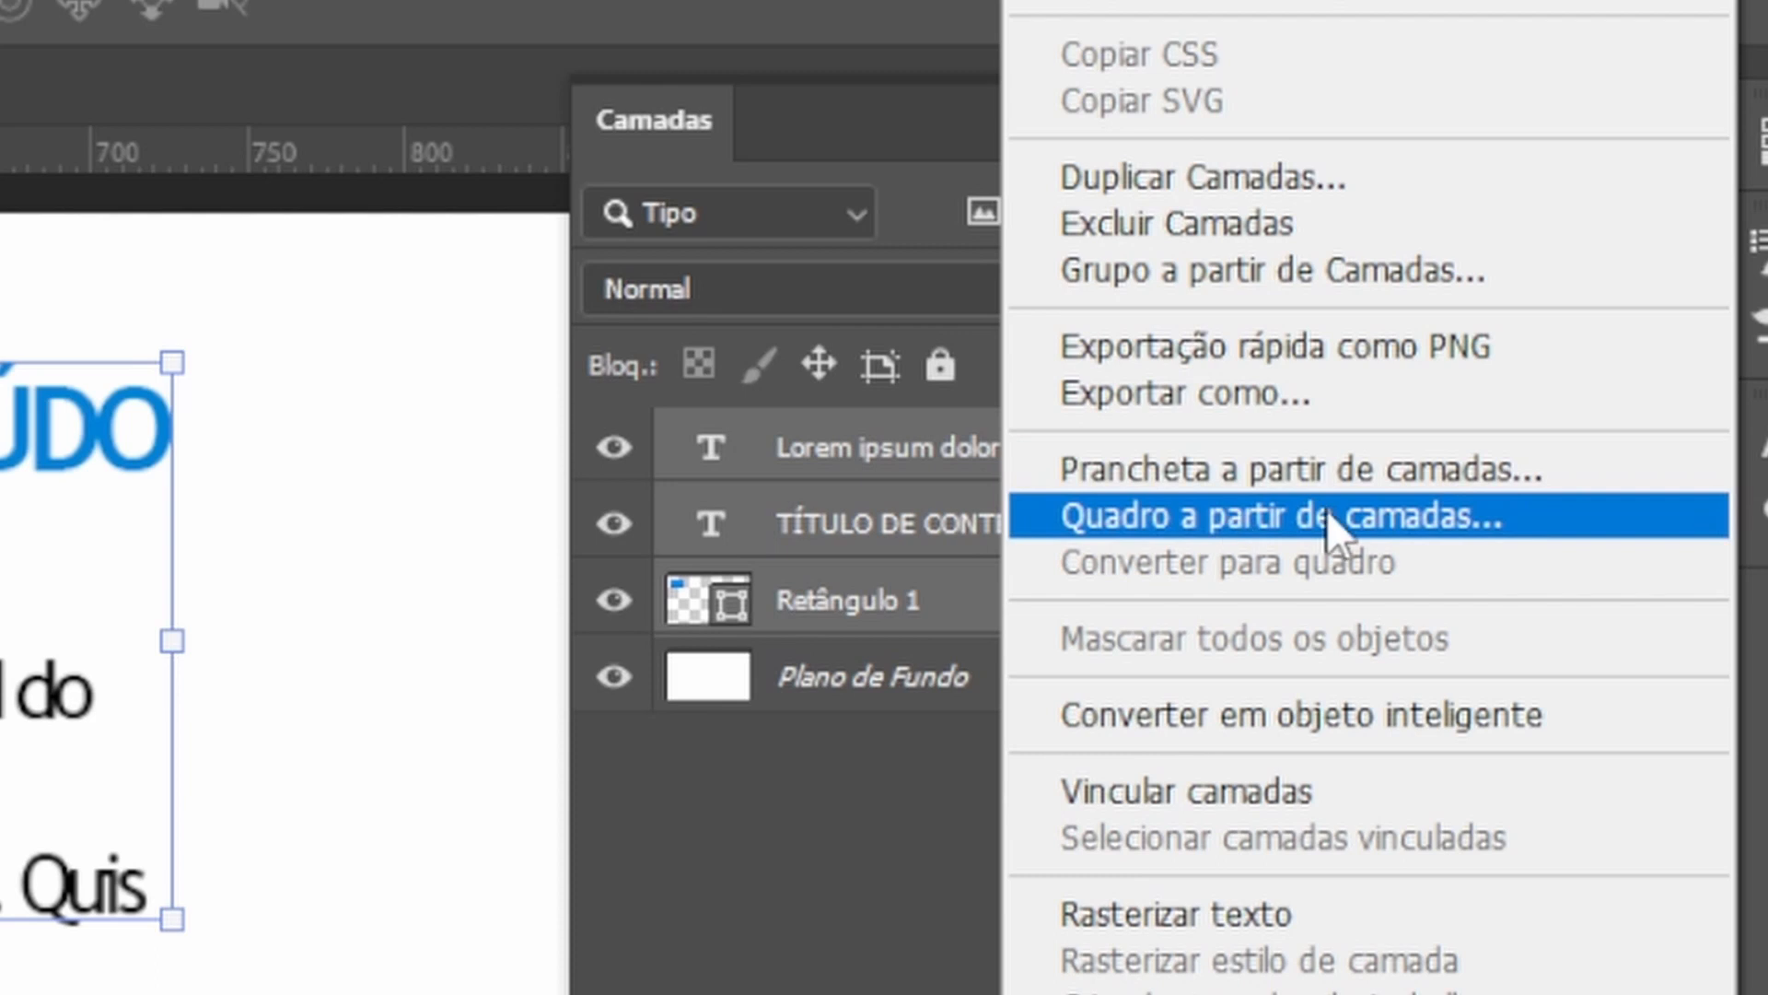
pyautogui.click(1259, 278)
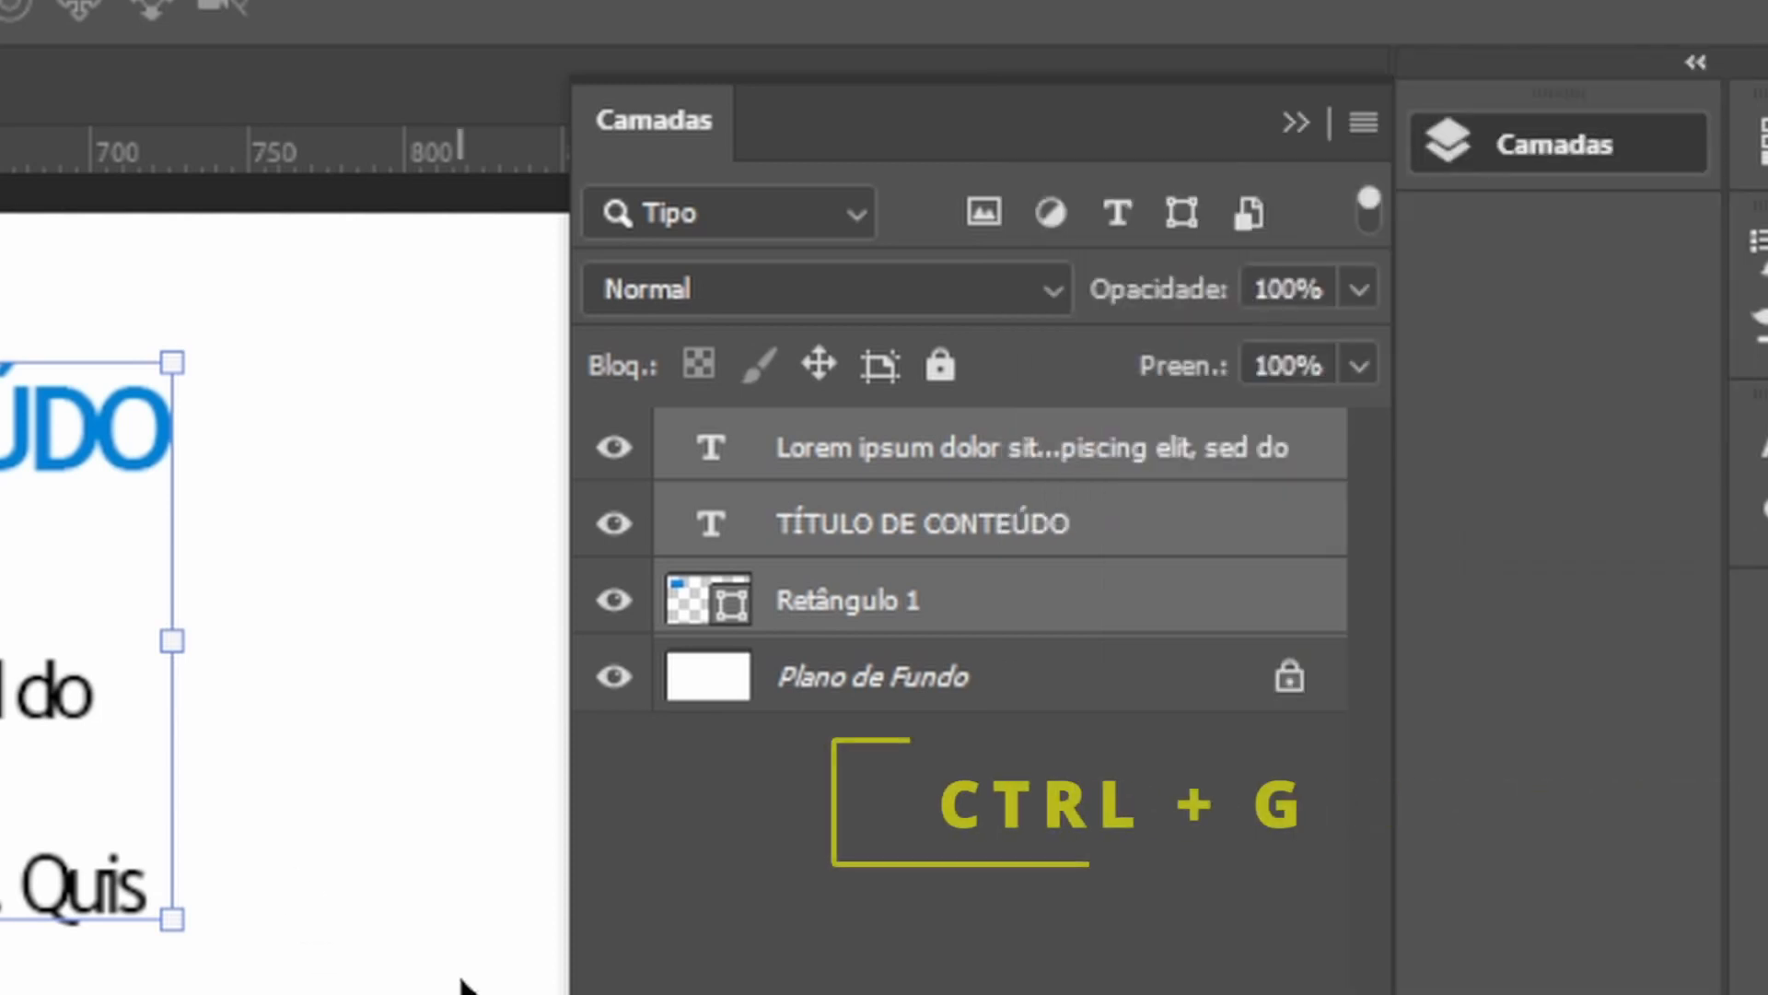
pyautogui.hotkey('ctrl', 'g')
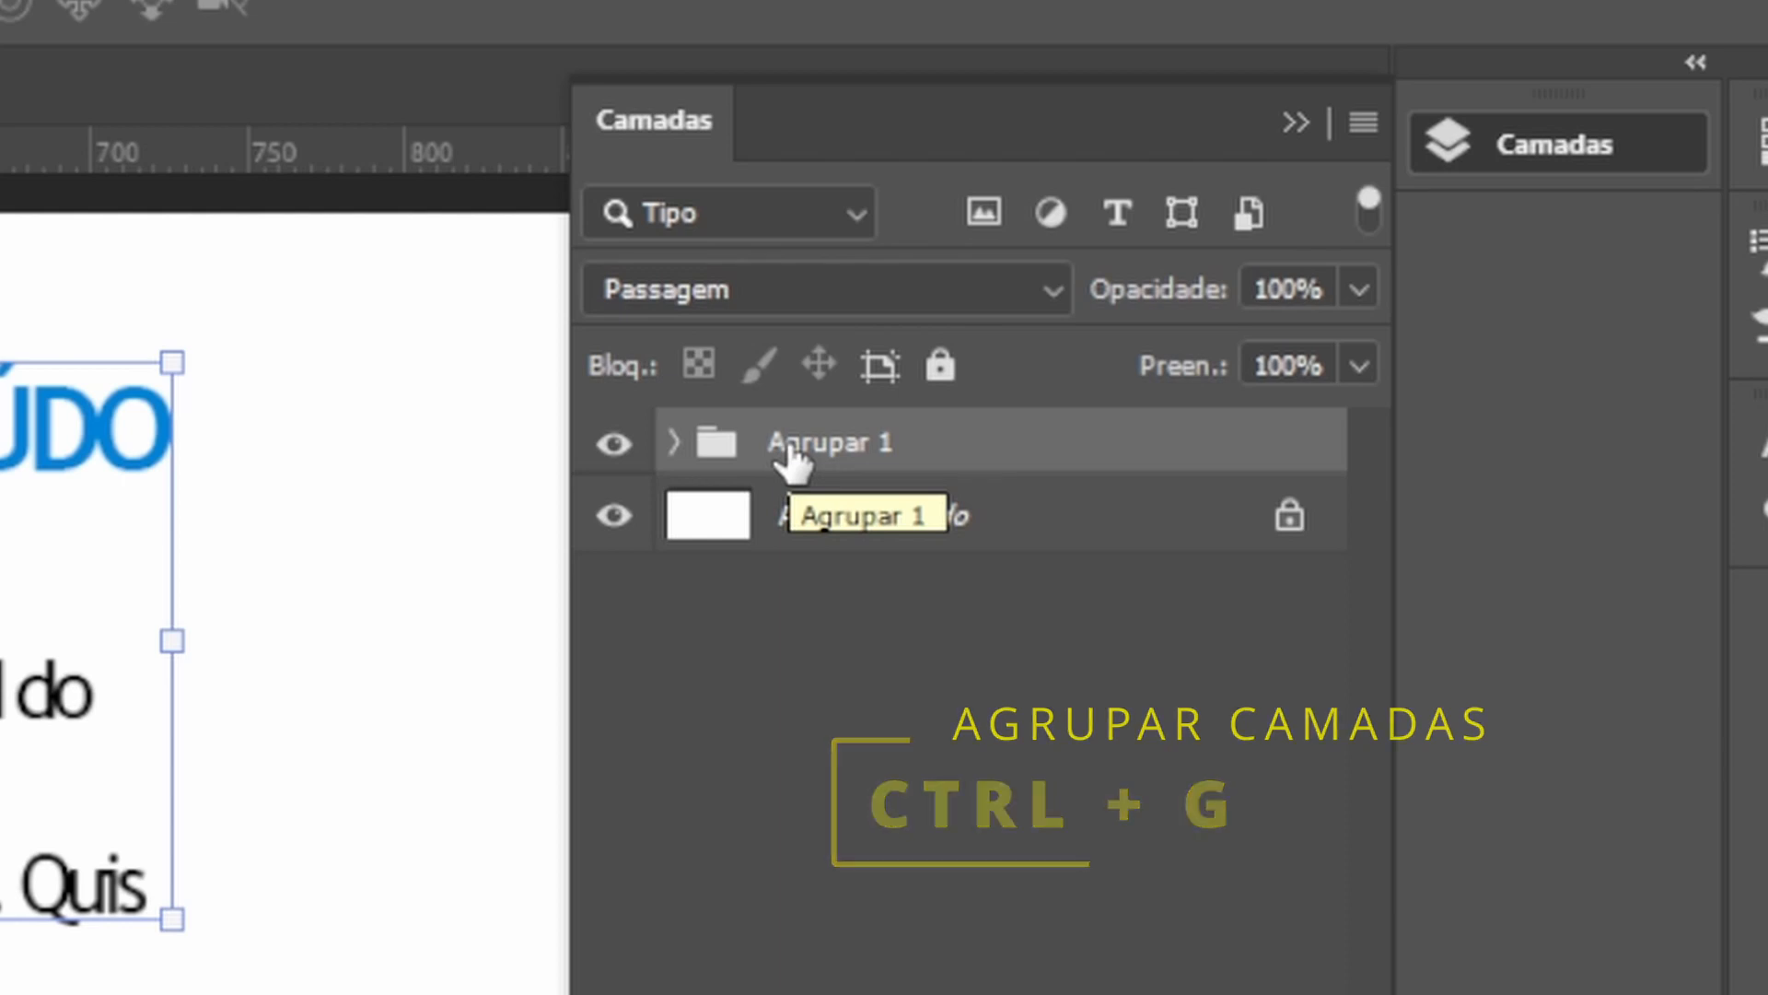
# Toggle the group's visibility and expand it to inspect the layers it contains.
pyautogui.click(620, 460)
pyautogui.click(615, 451)
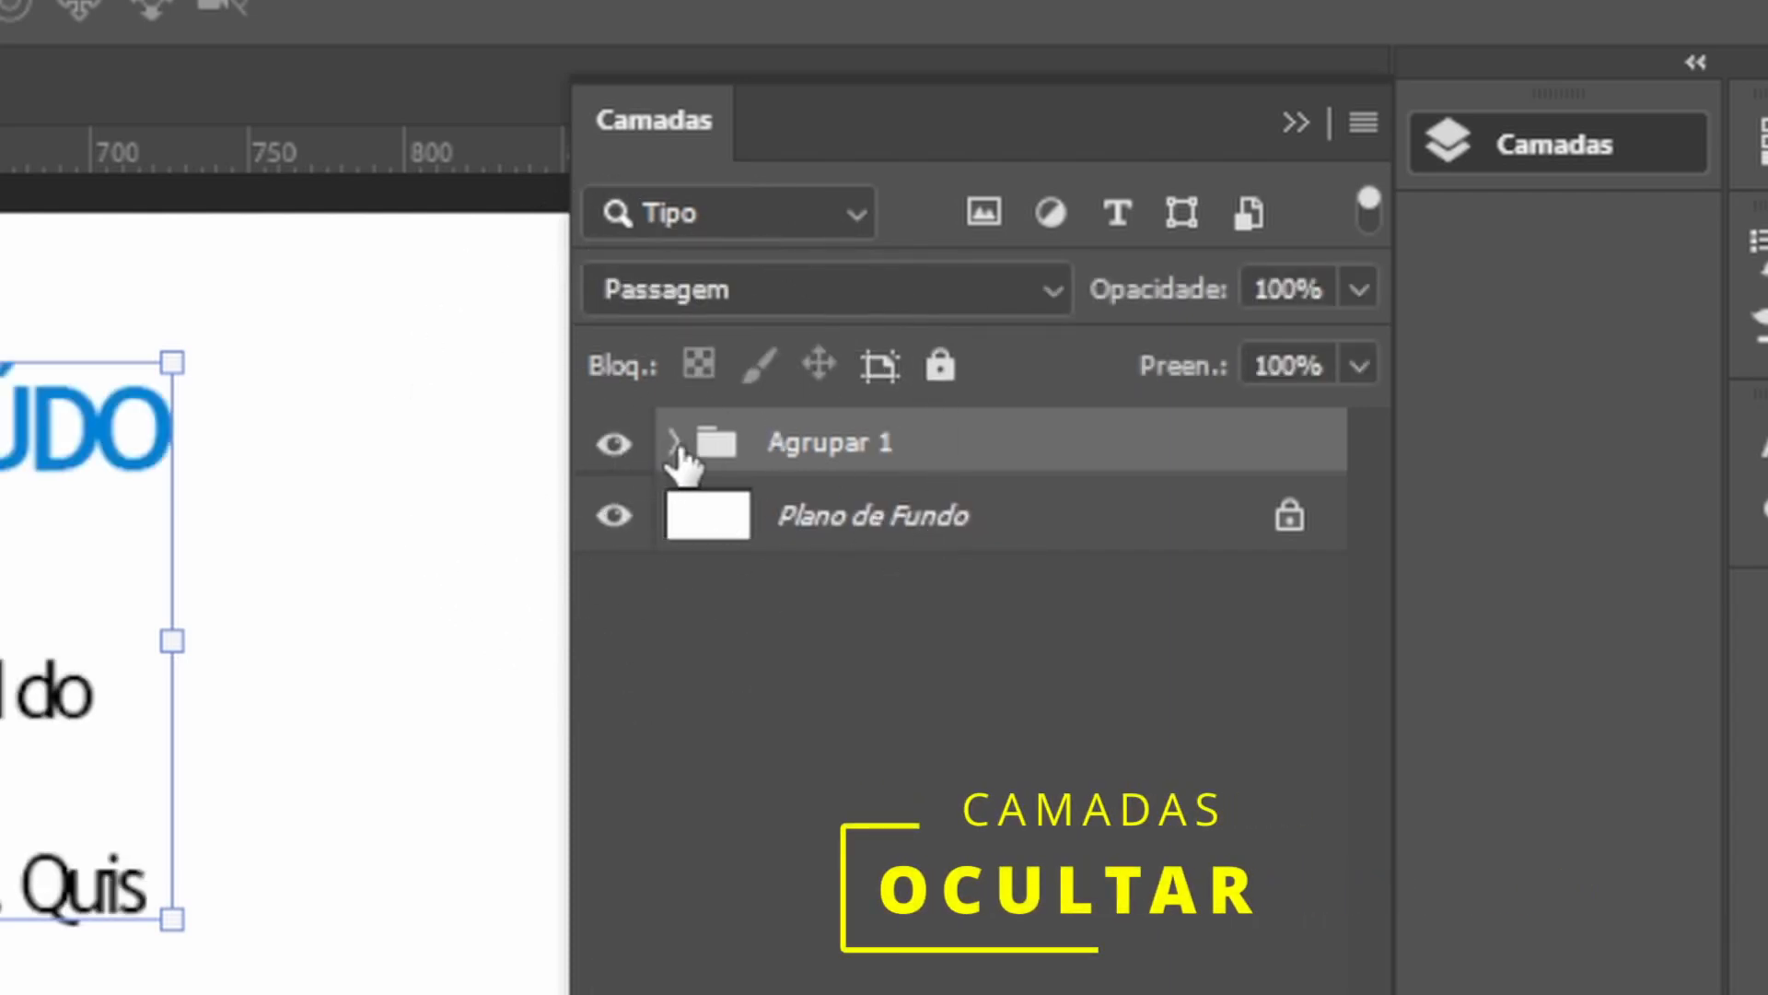
pyautogui.click(675, 447)
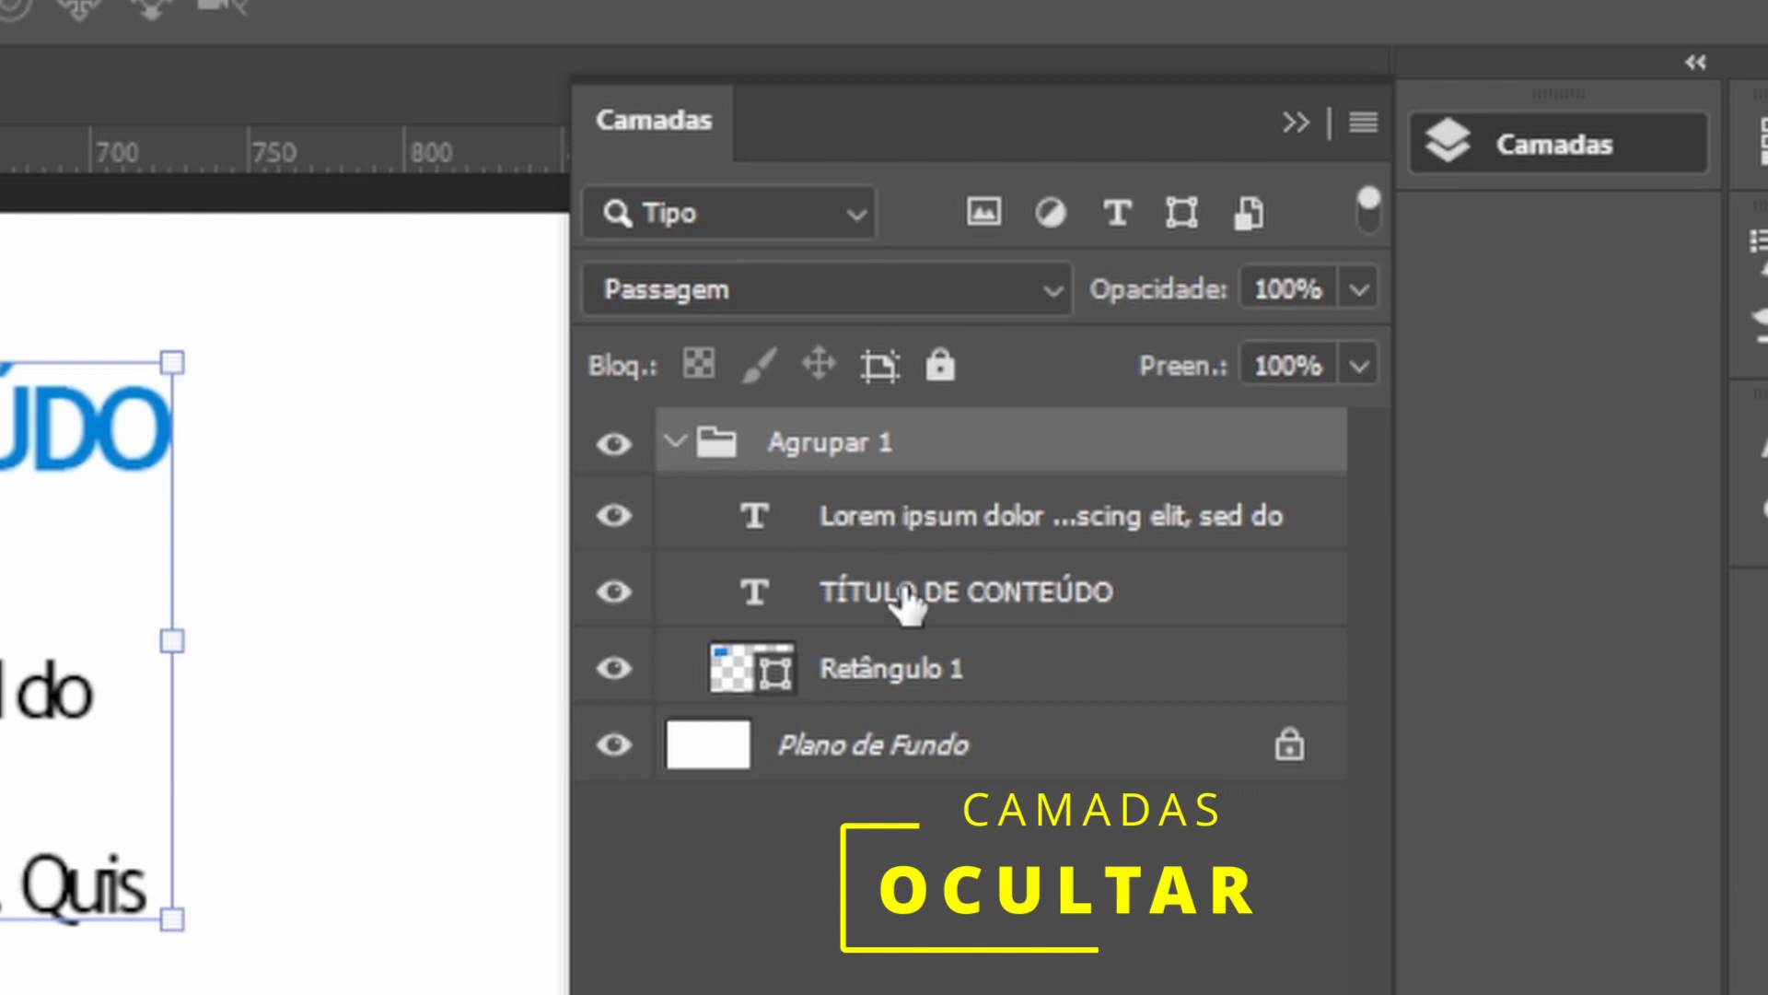
pyautogui.click(912, 521)
pyautogui.click(917, 594)
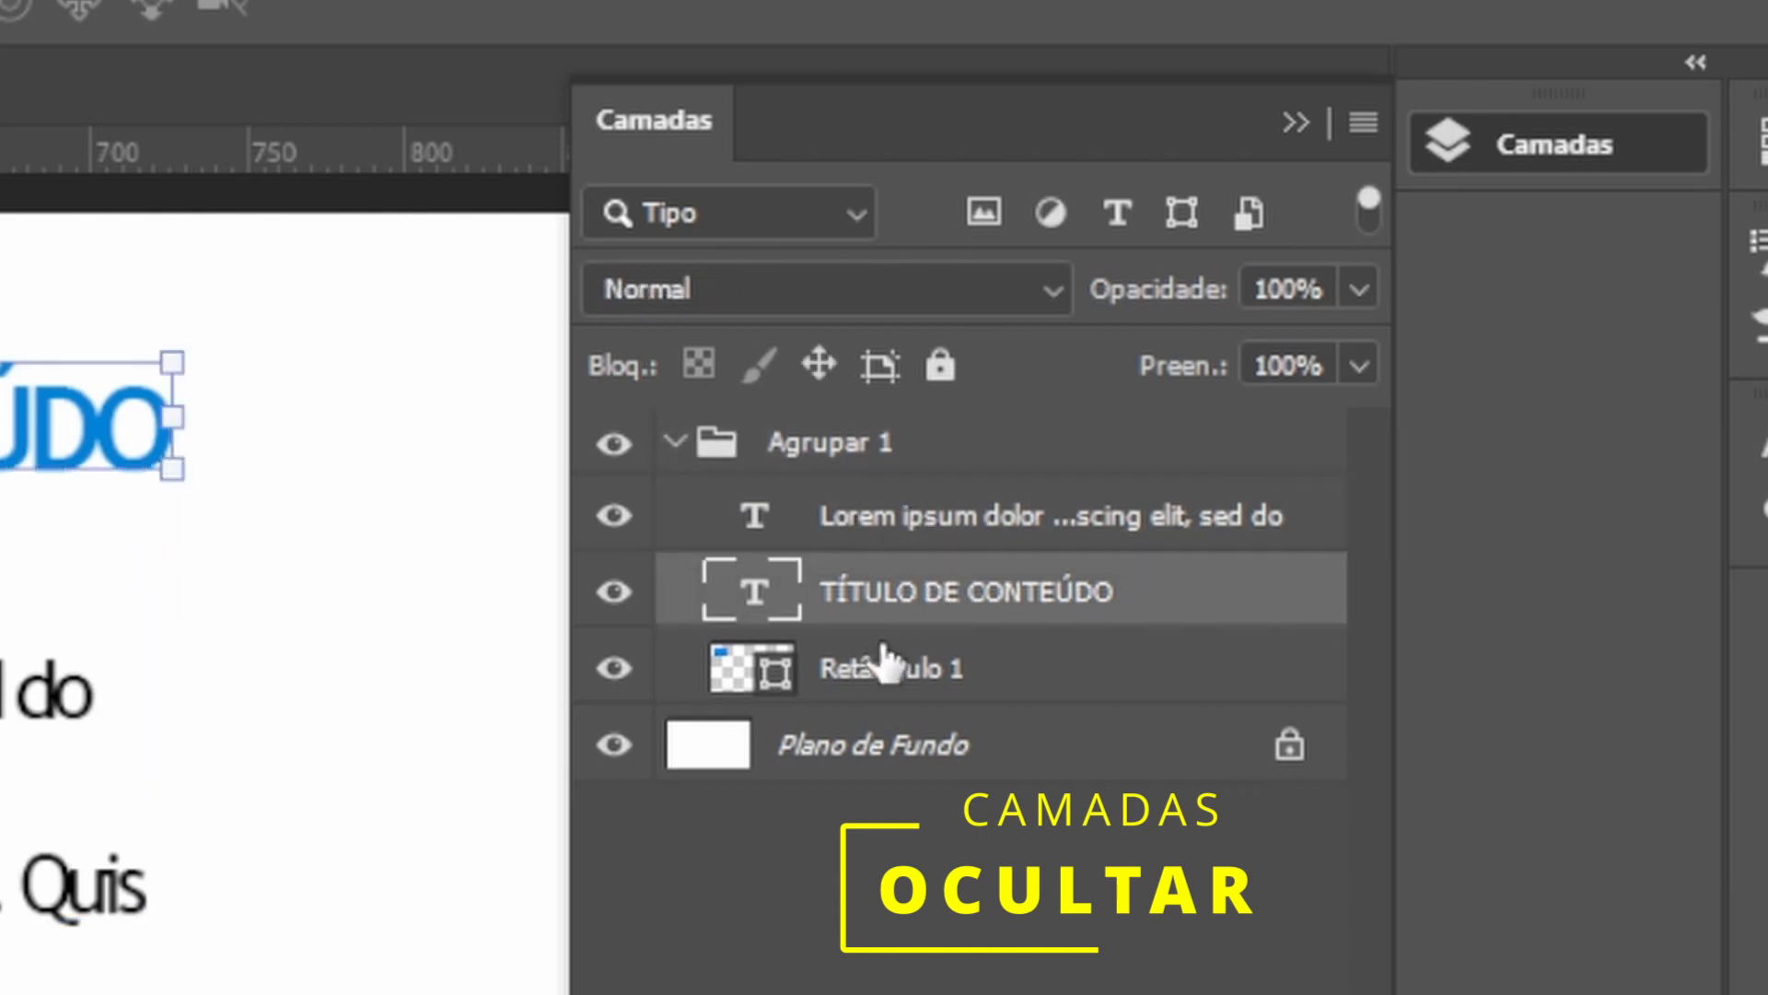
pyautogui.click(880, 677)
pyautogui.click(900, 594)
pyautogui.click(811, 515)
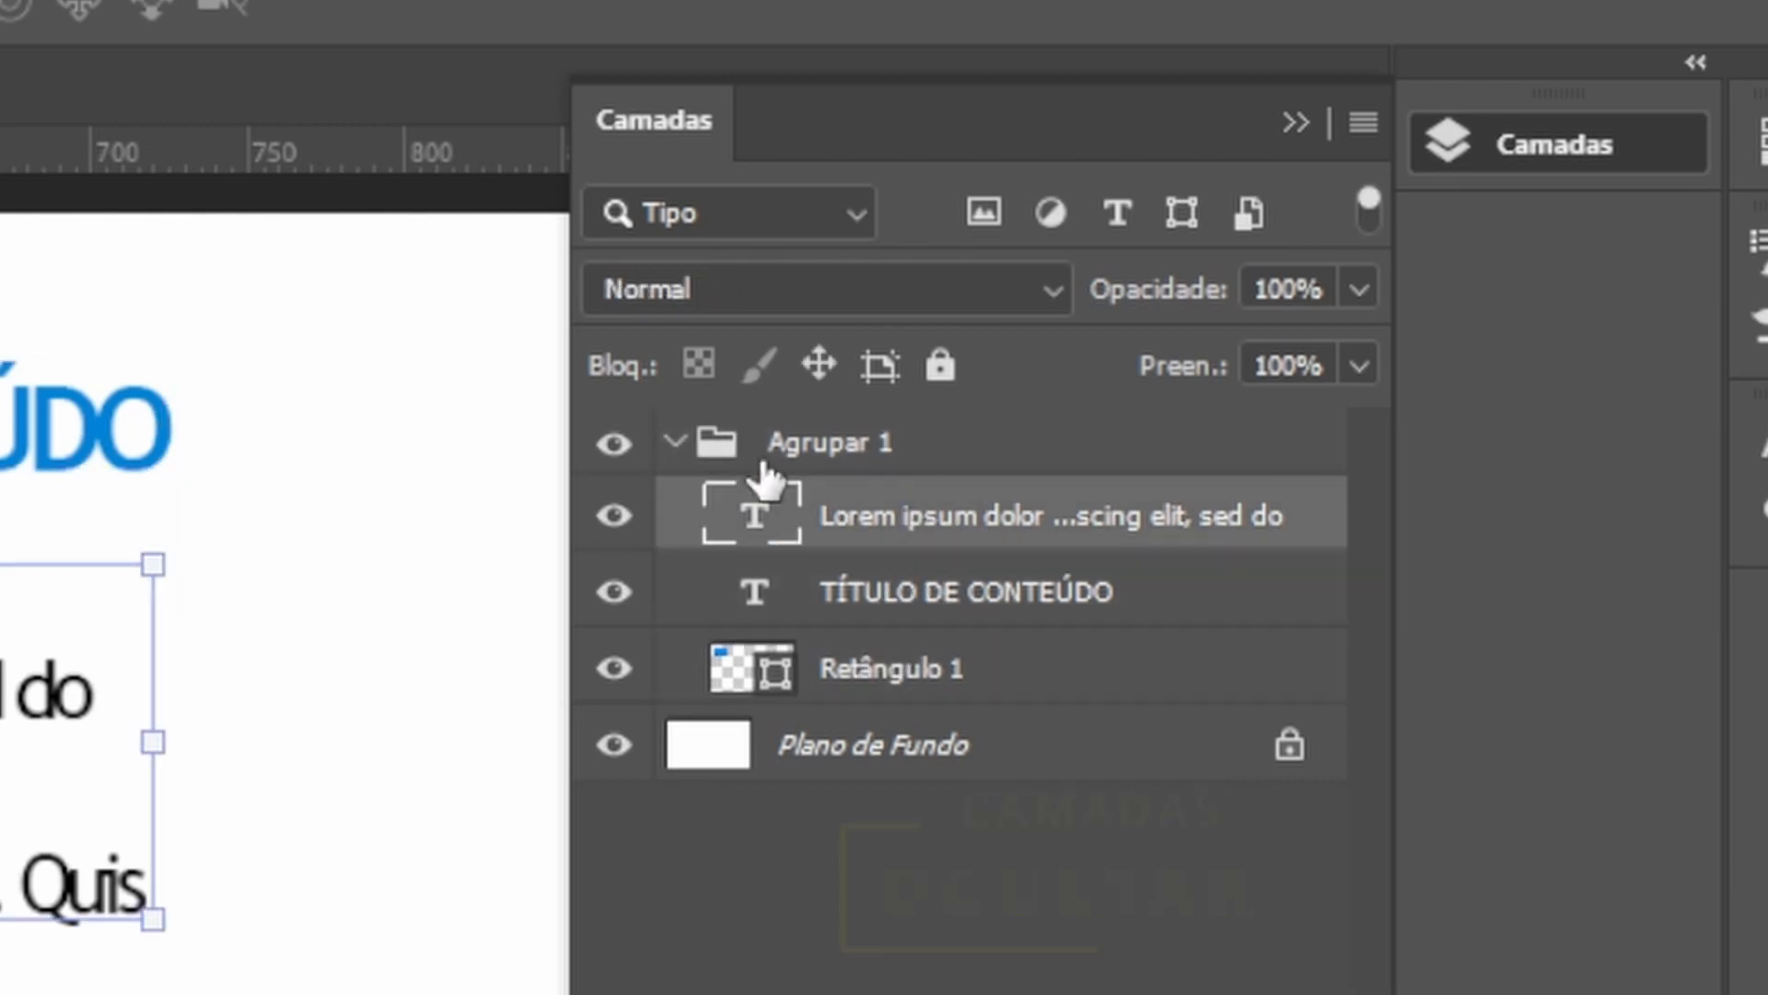
pyautogui.click(723, 461)
pyautogui.click(675, 445)
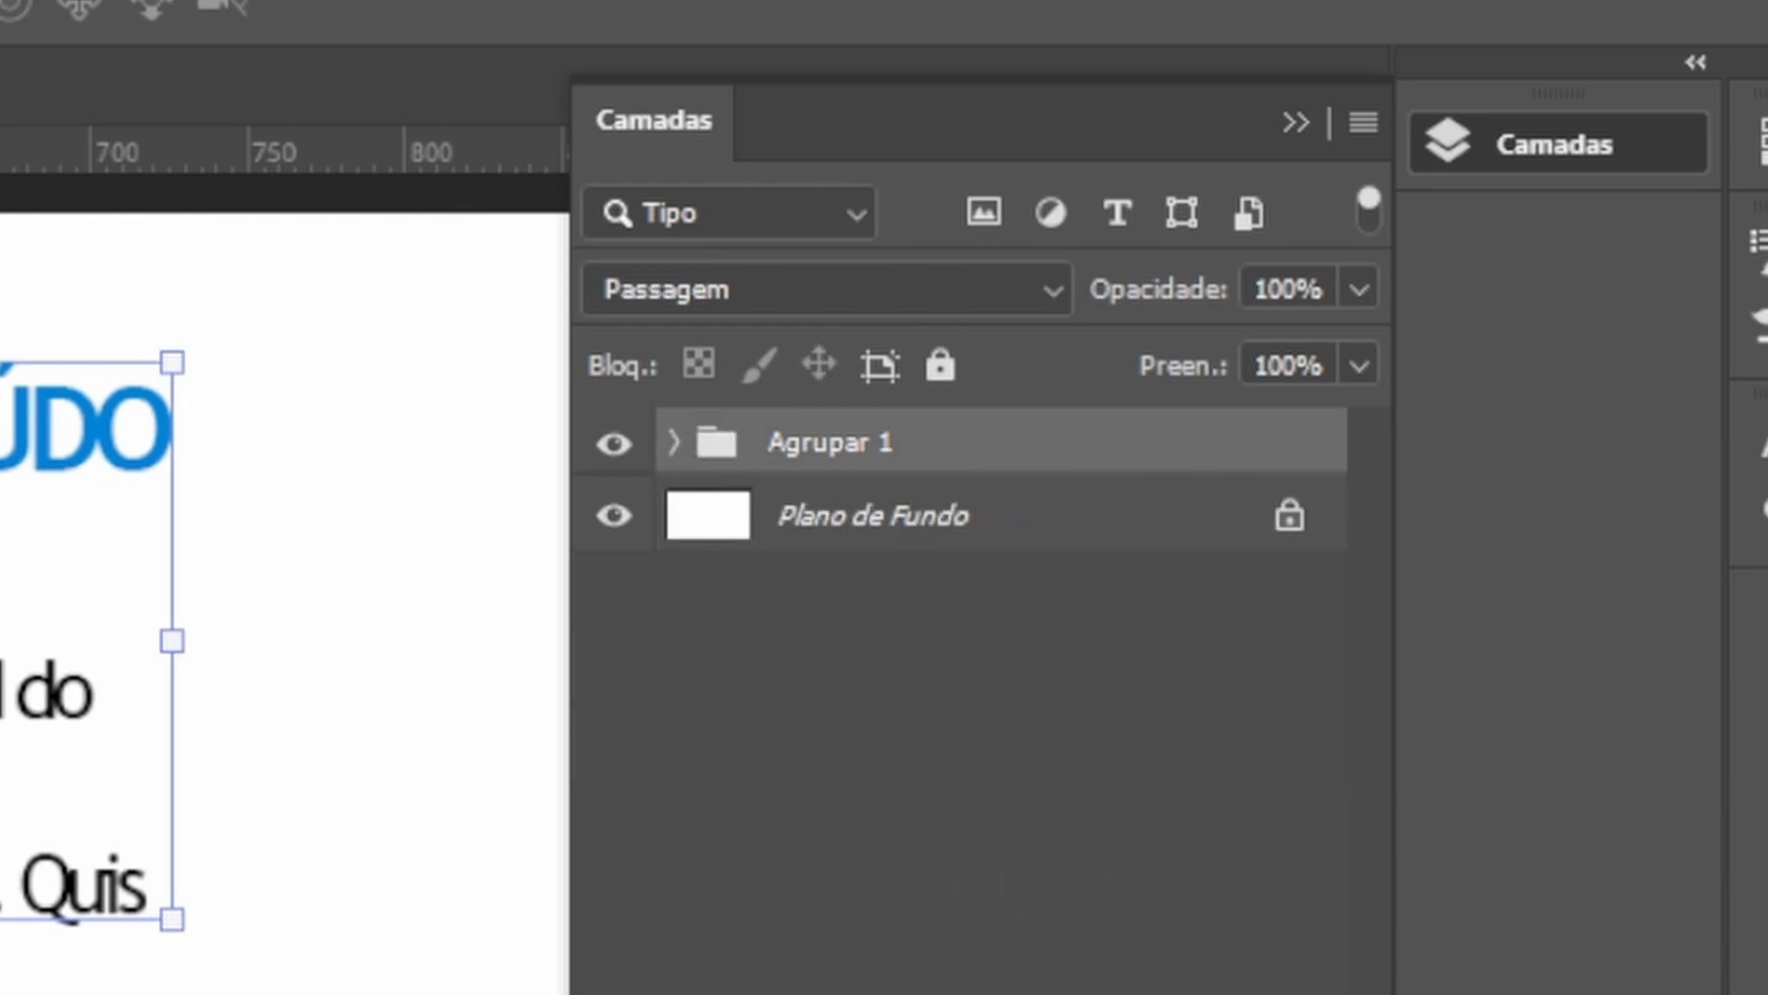
# Rename the group as BLOCO TEXTO 1.
pyautogui.click(832, 447)
pyautogui.doubleClick(841, 451)
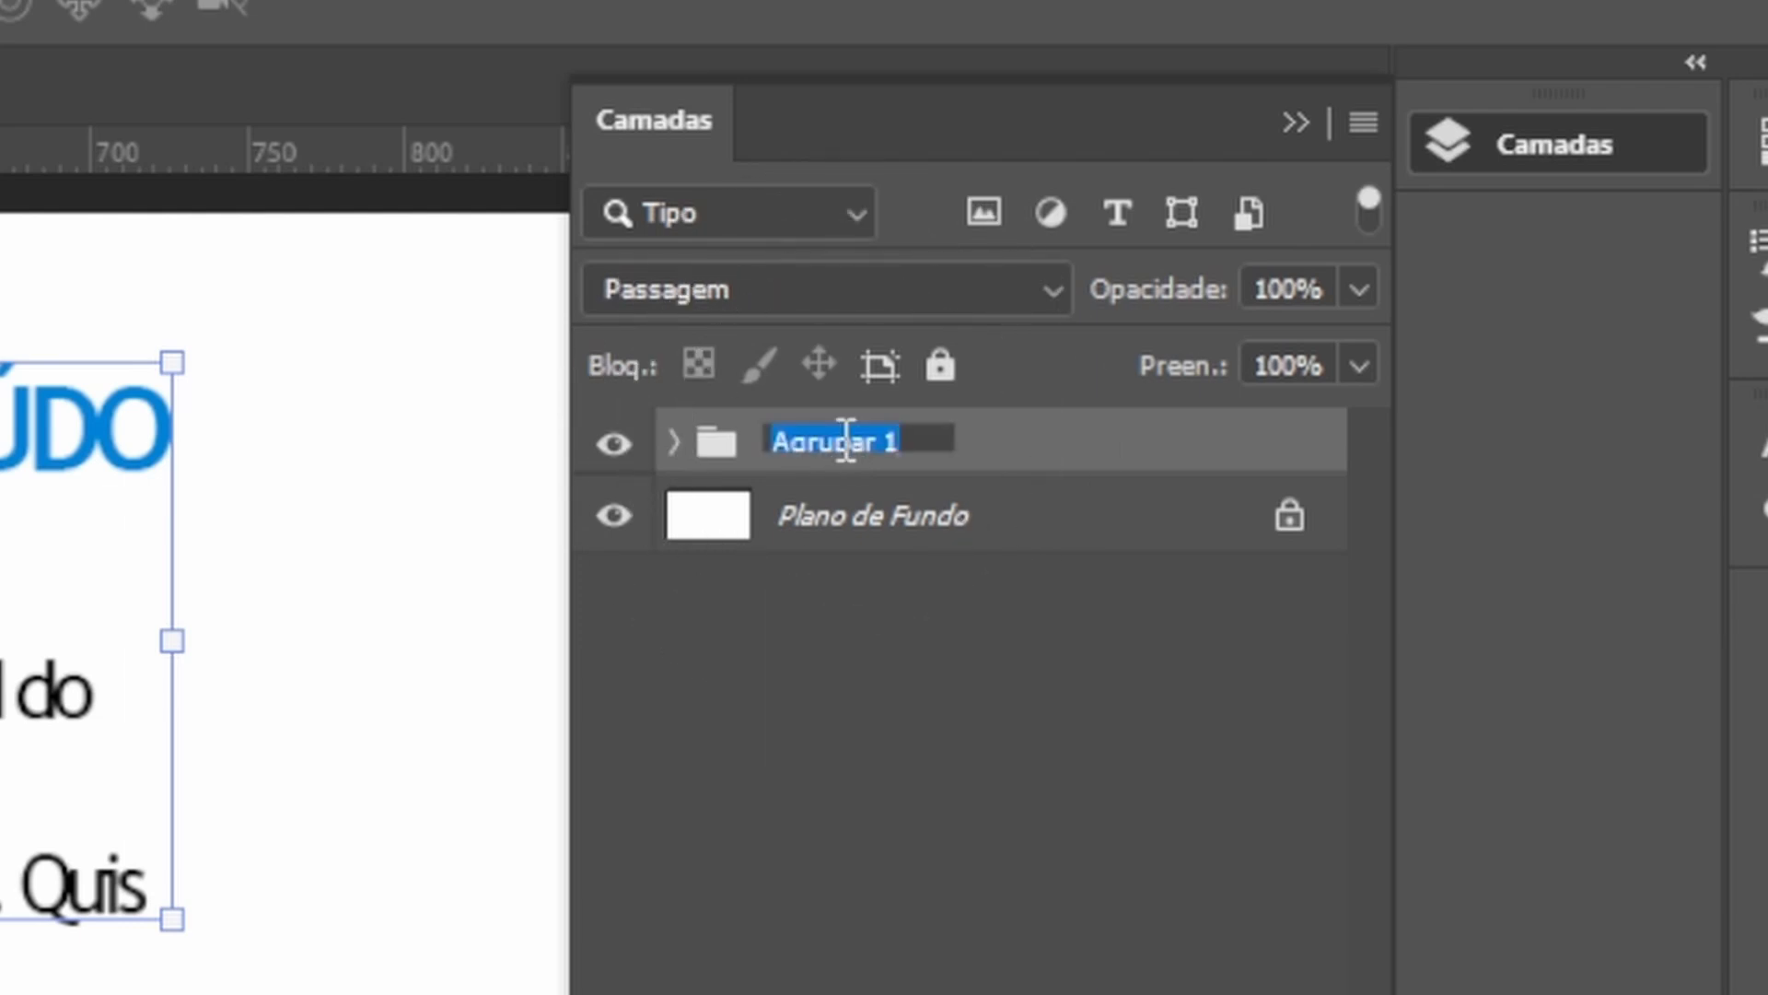
pyautogui.write('BLOCO TEXTO')
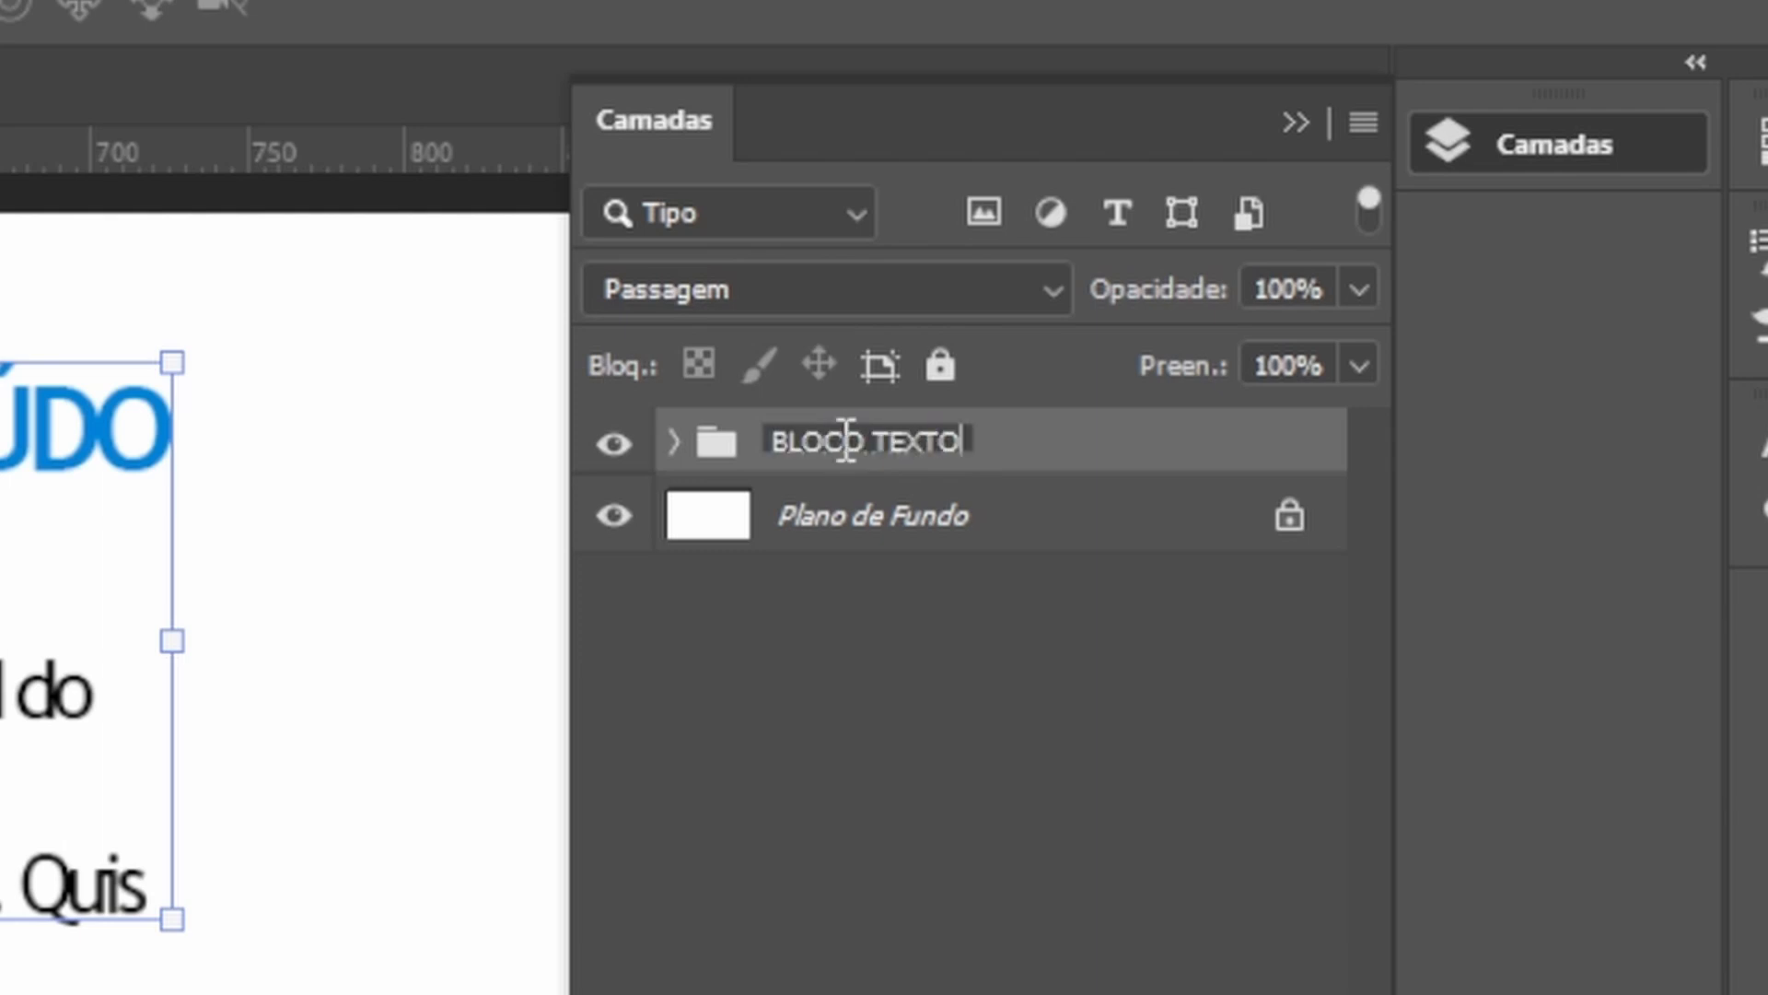
pyautogui.write(' 1')
pyautogui.press('Return')
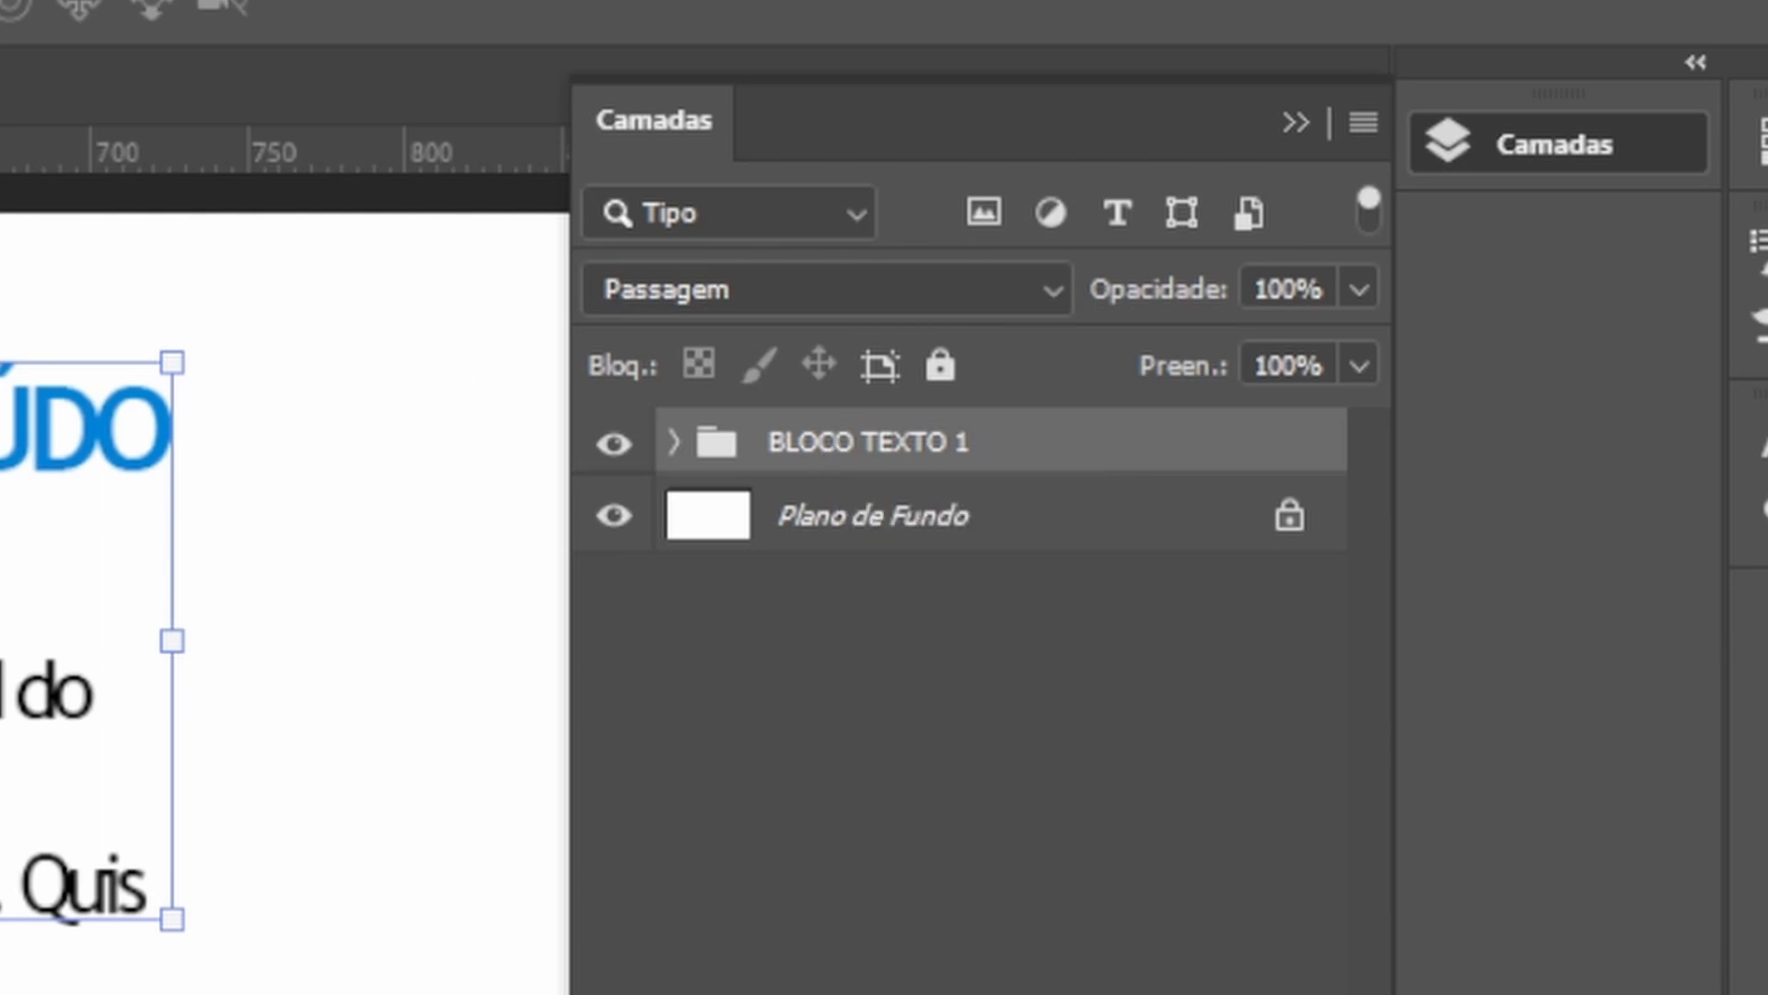
# Duplicate the BLOCO TEXTO 1 group.
pyautogui.click(898, 453)
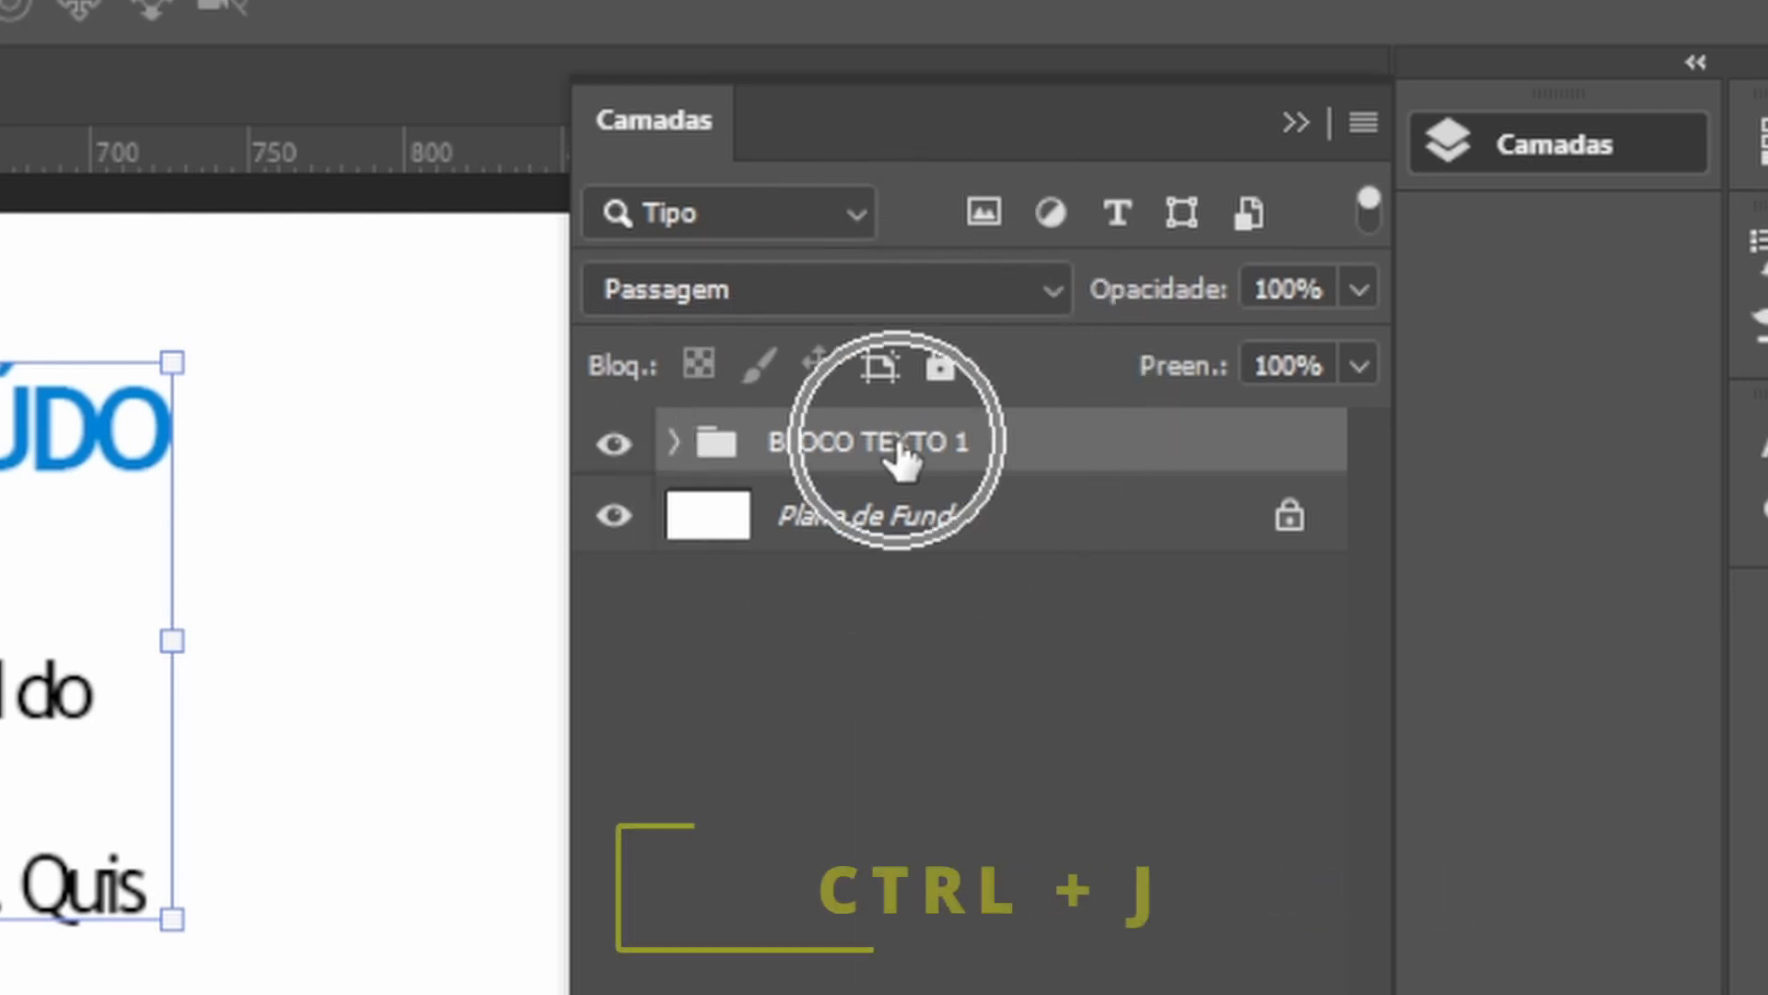
pyautogui.rightClick(1164, 453)
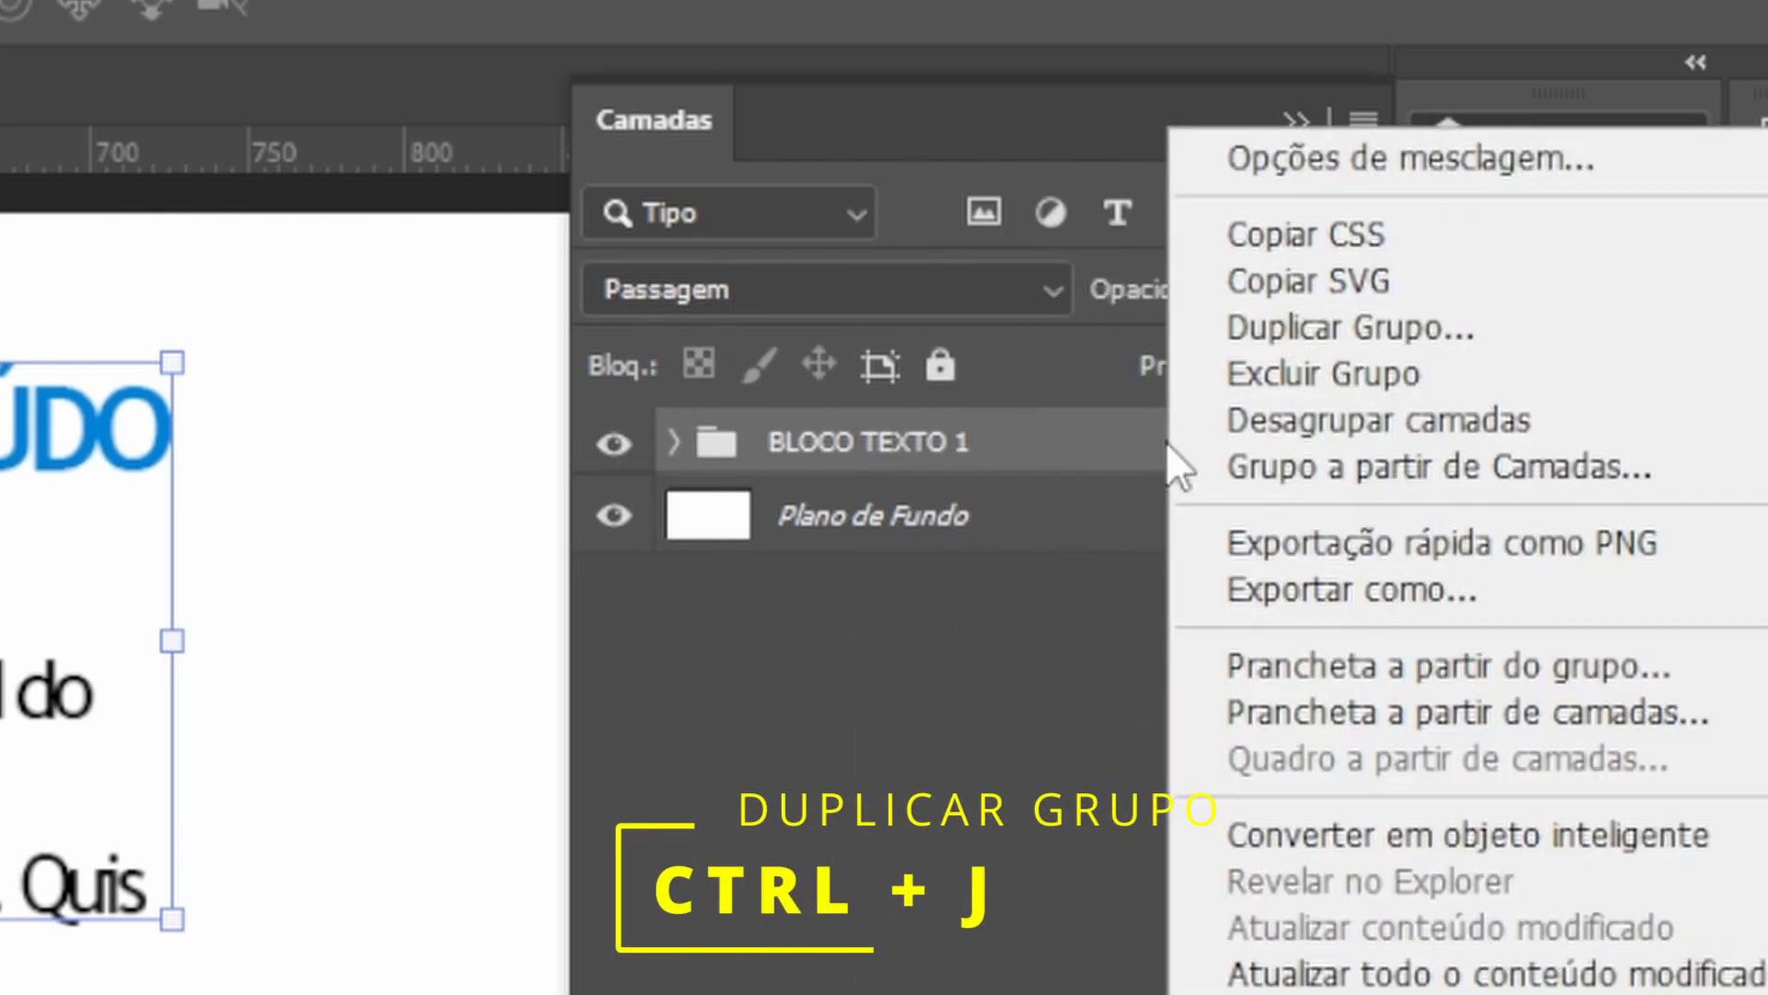
pyautogui.click(1404, 333)
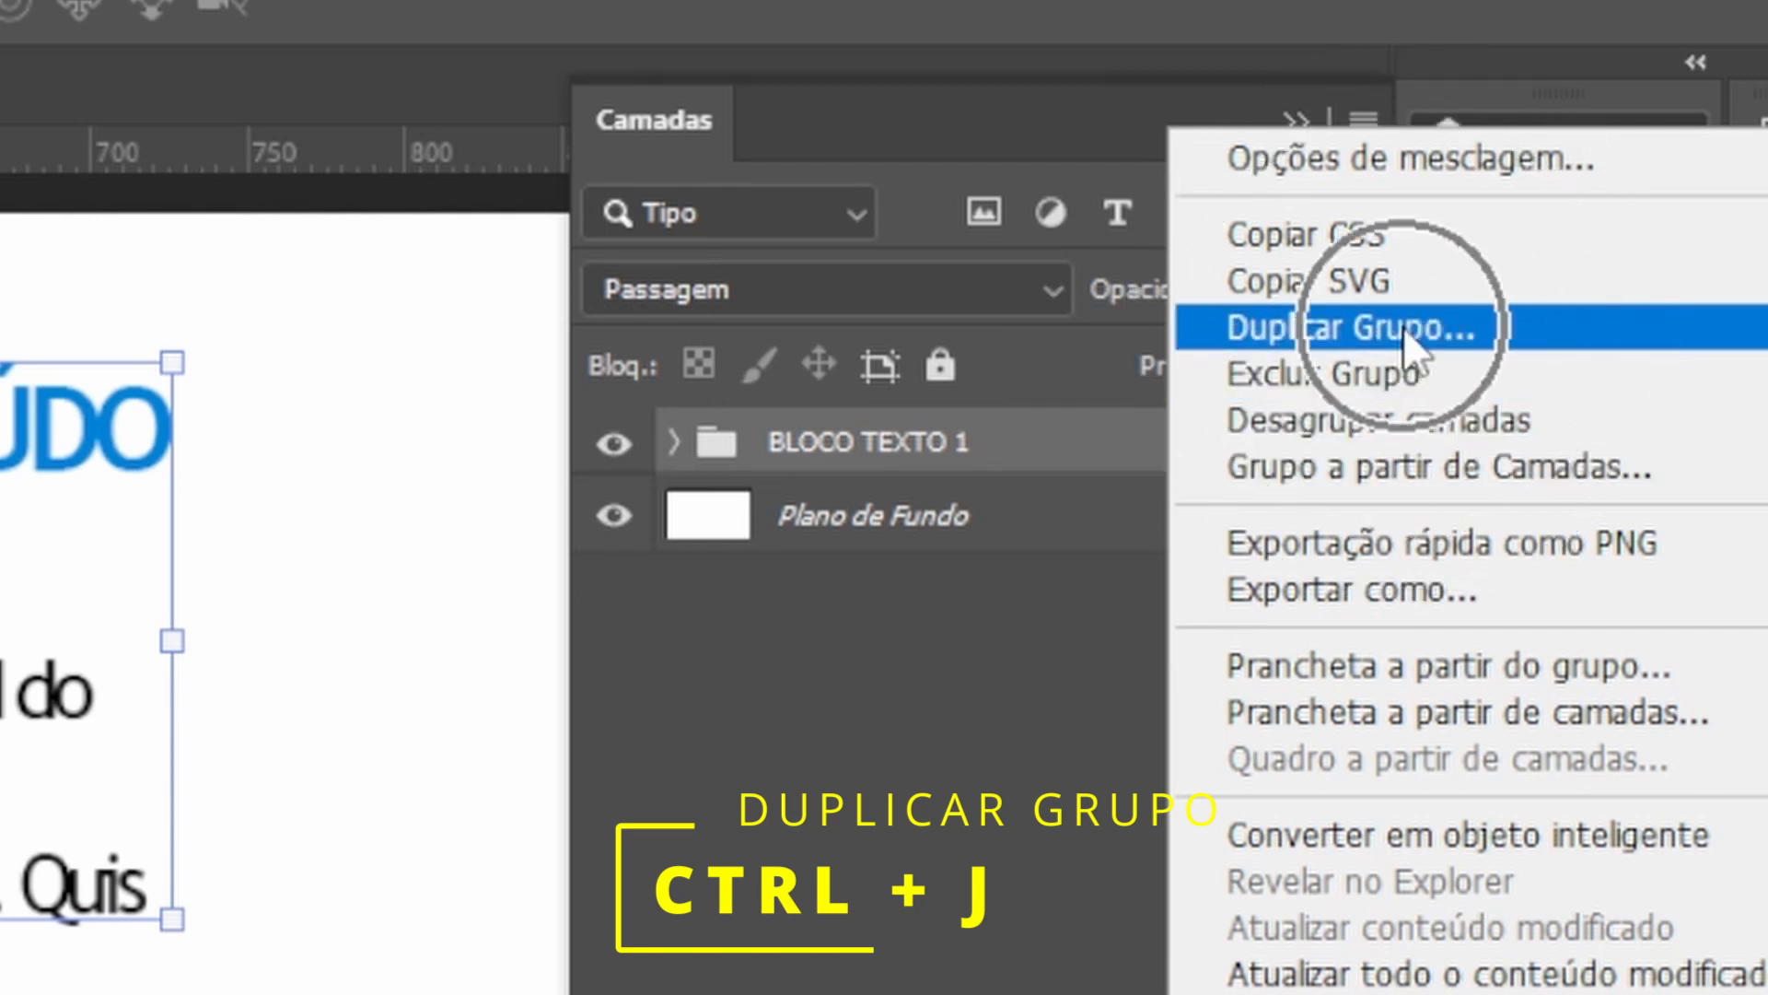
pyautogui.click(990, 949)
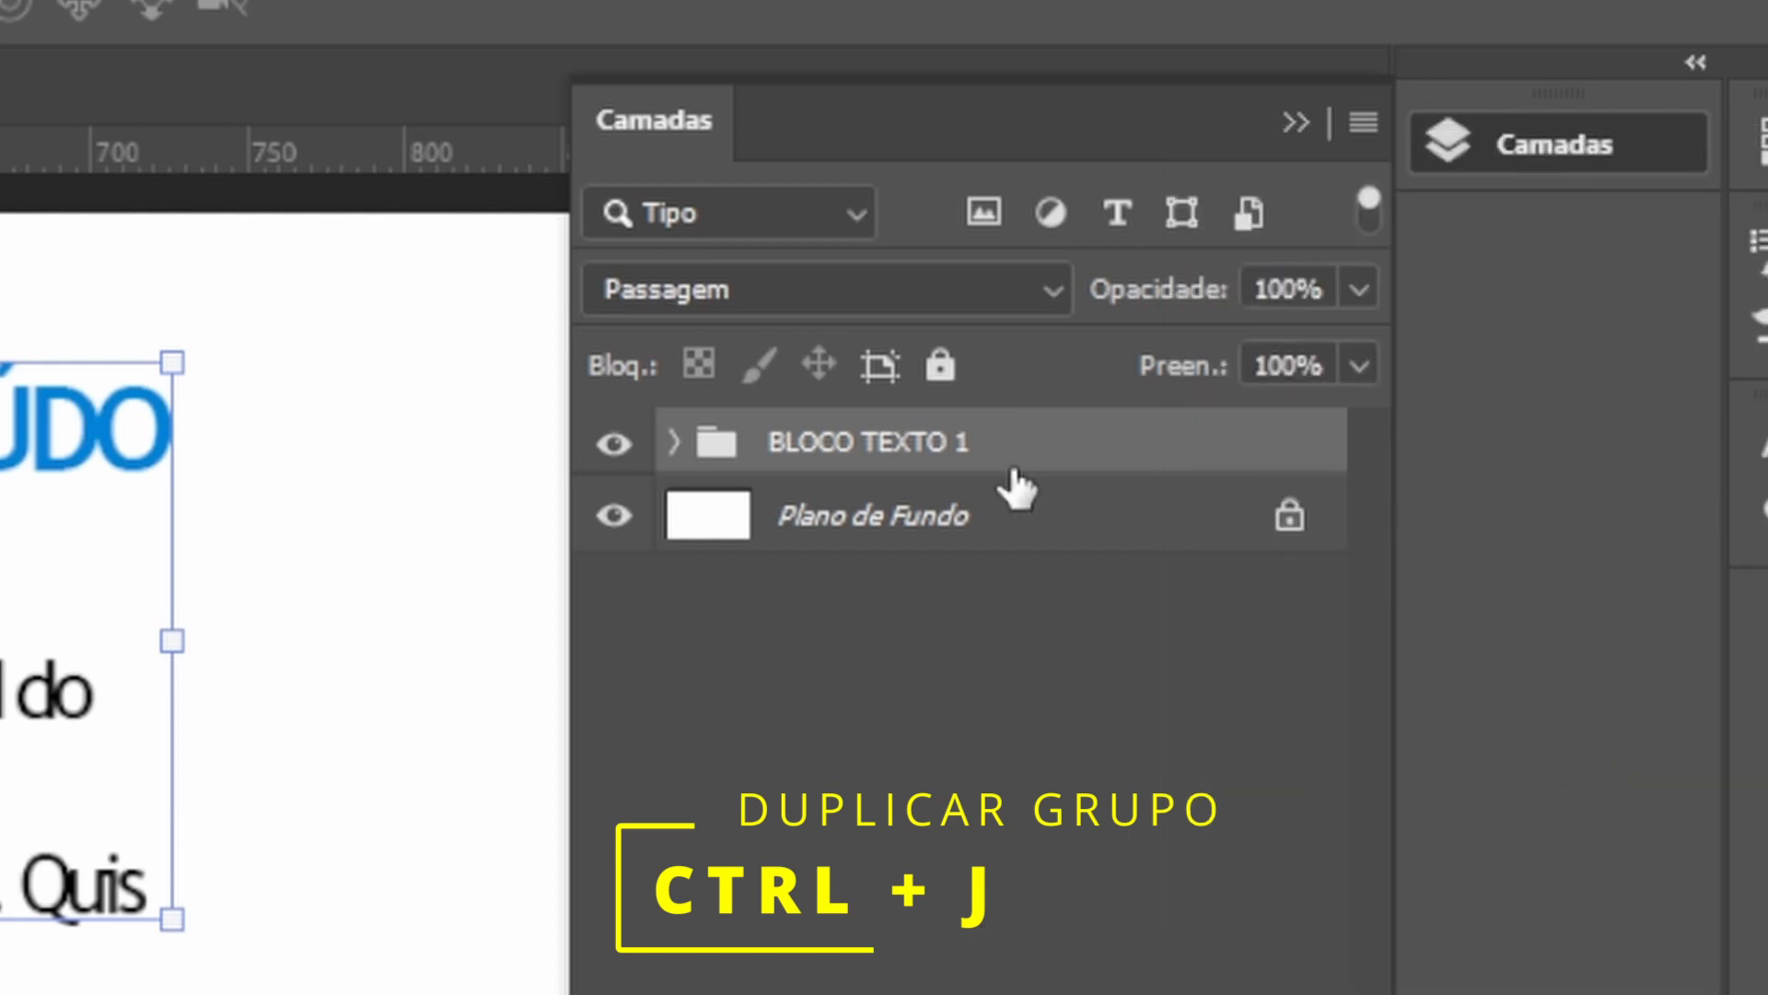
pyautogui.hotkey('ctrl', 'j')
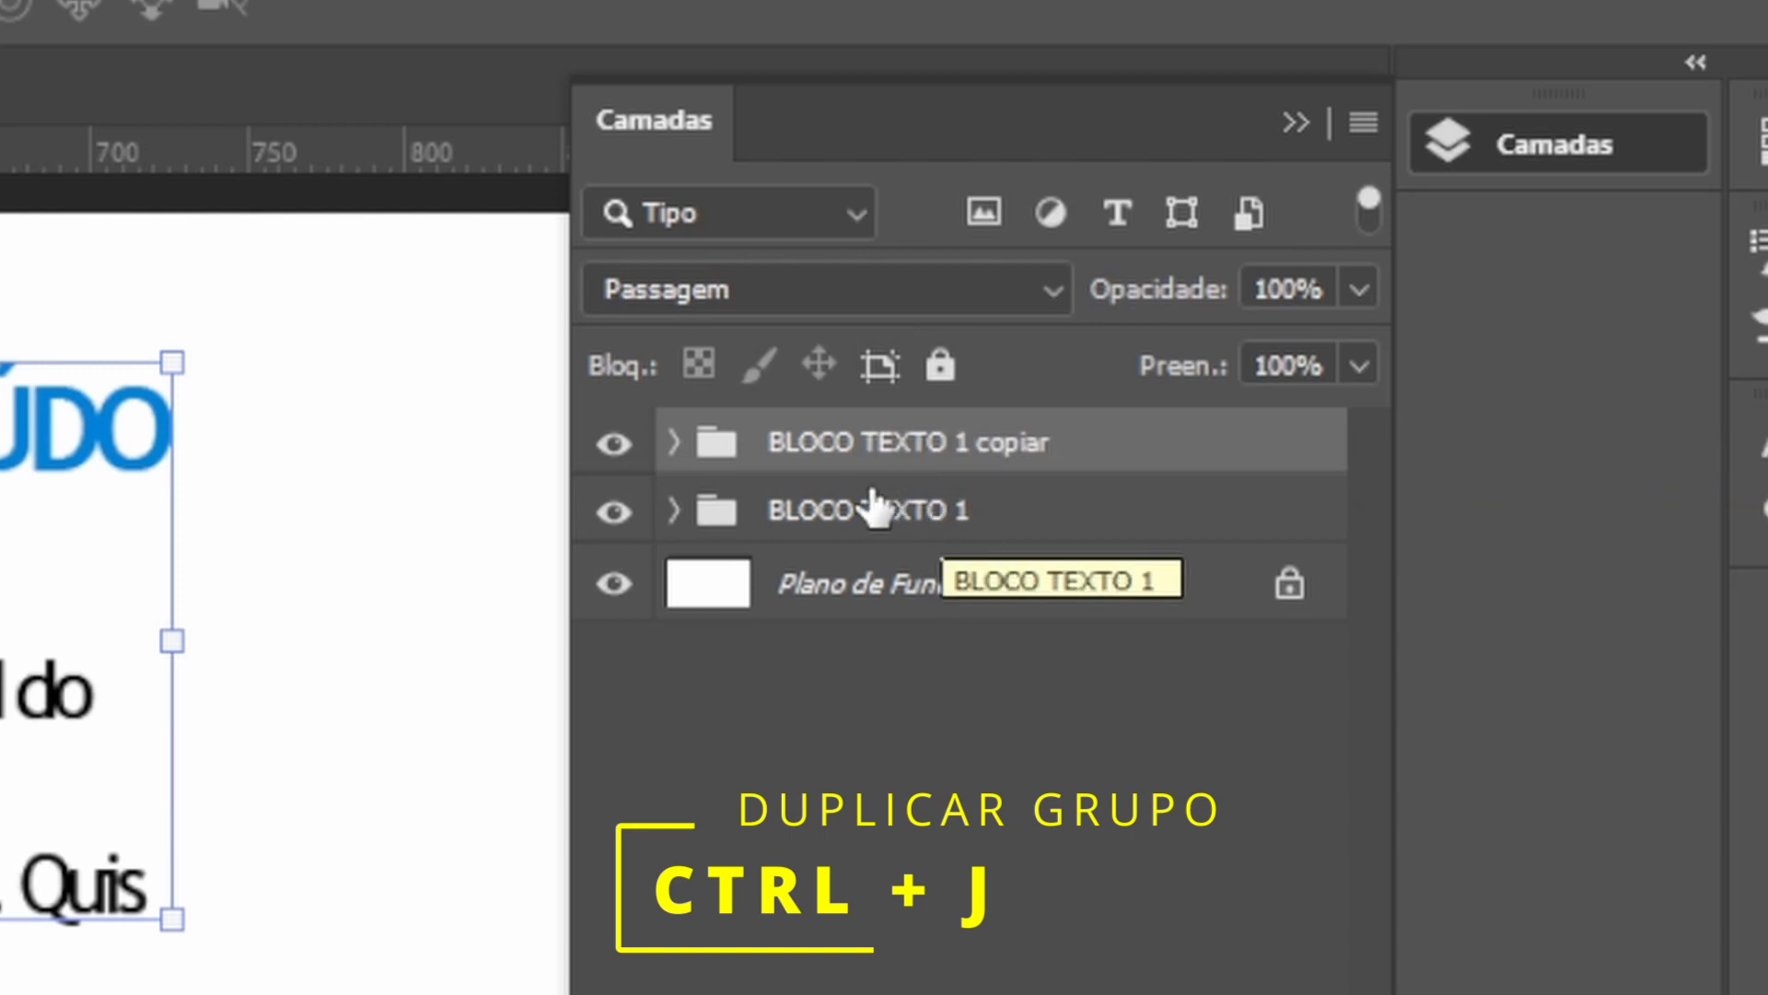
# Lock the original BLOCO TEXTO 1 group.
pyautogui.click(858, 530)
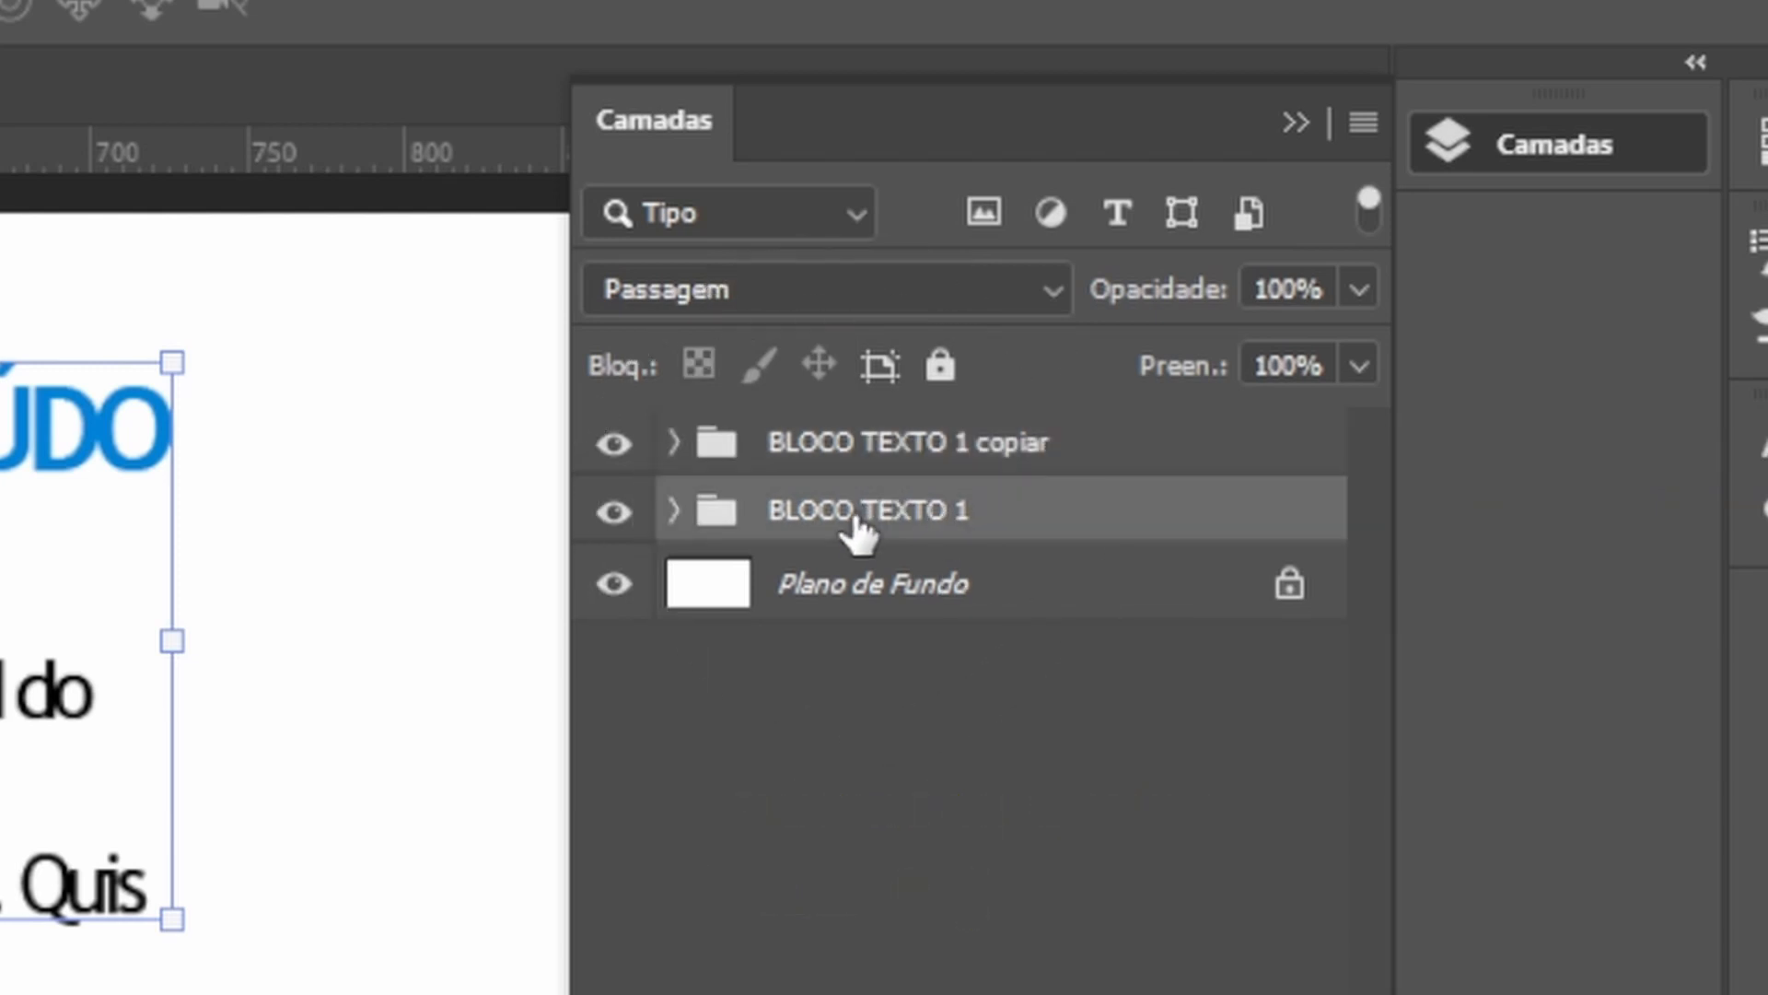
pyautogui.click(940, 365)
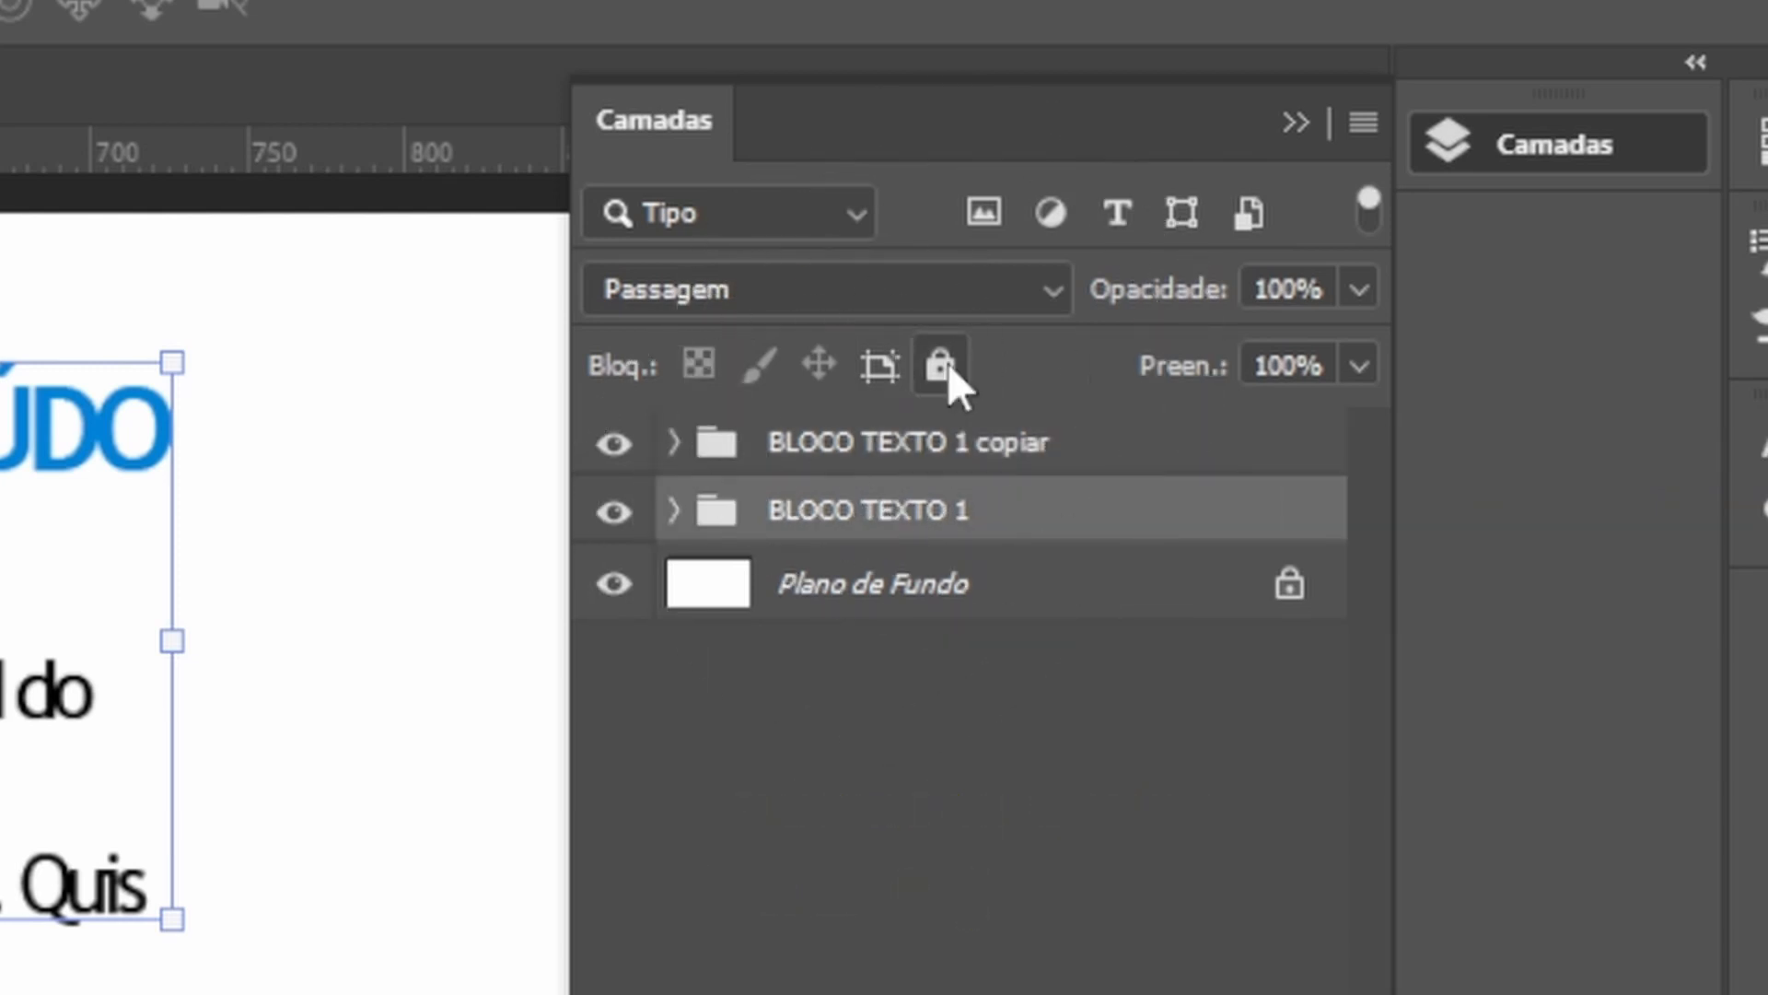
pyautogui.click(940, 365)
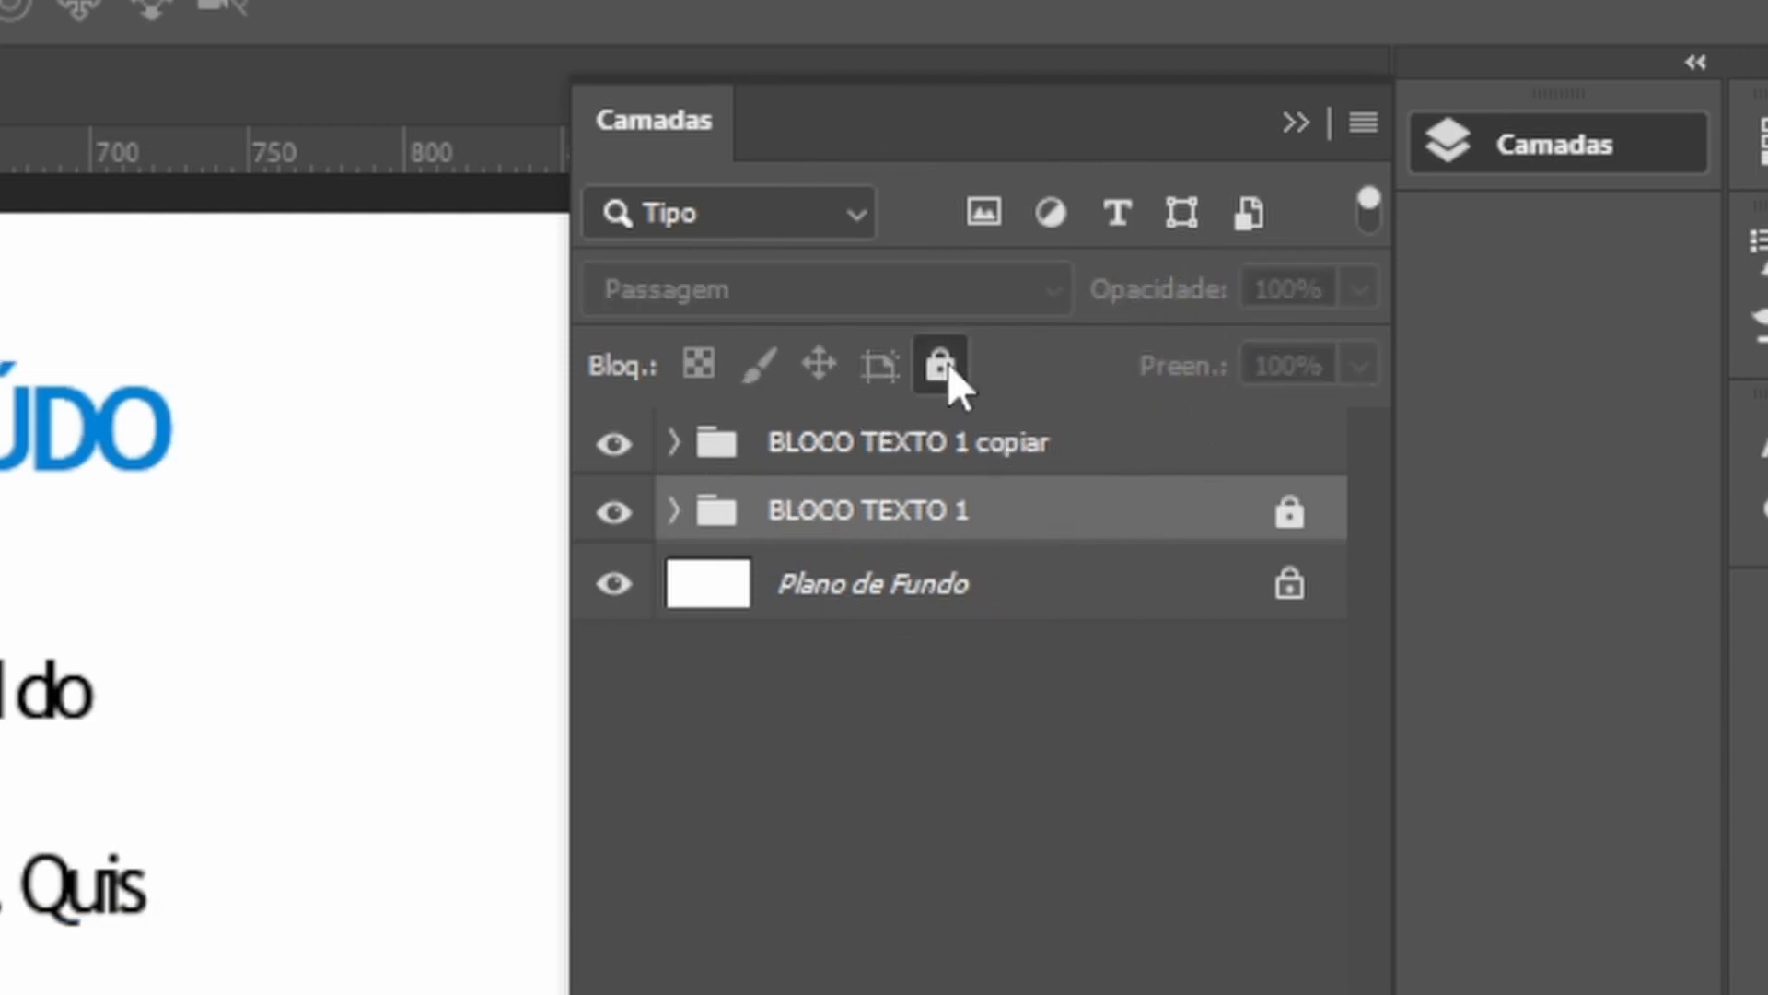
# Try to move the copied block downward, then undo the move.
pyautogui.click(849, 451)
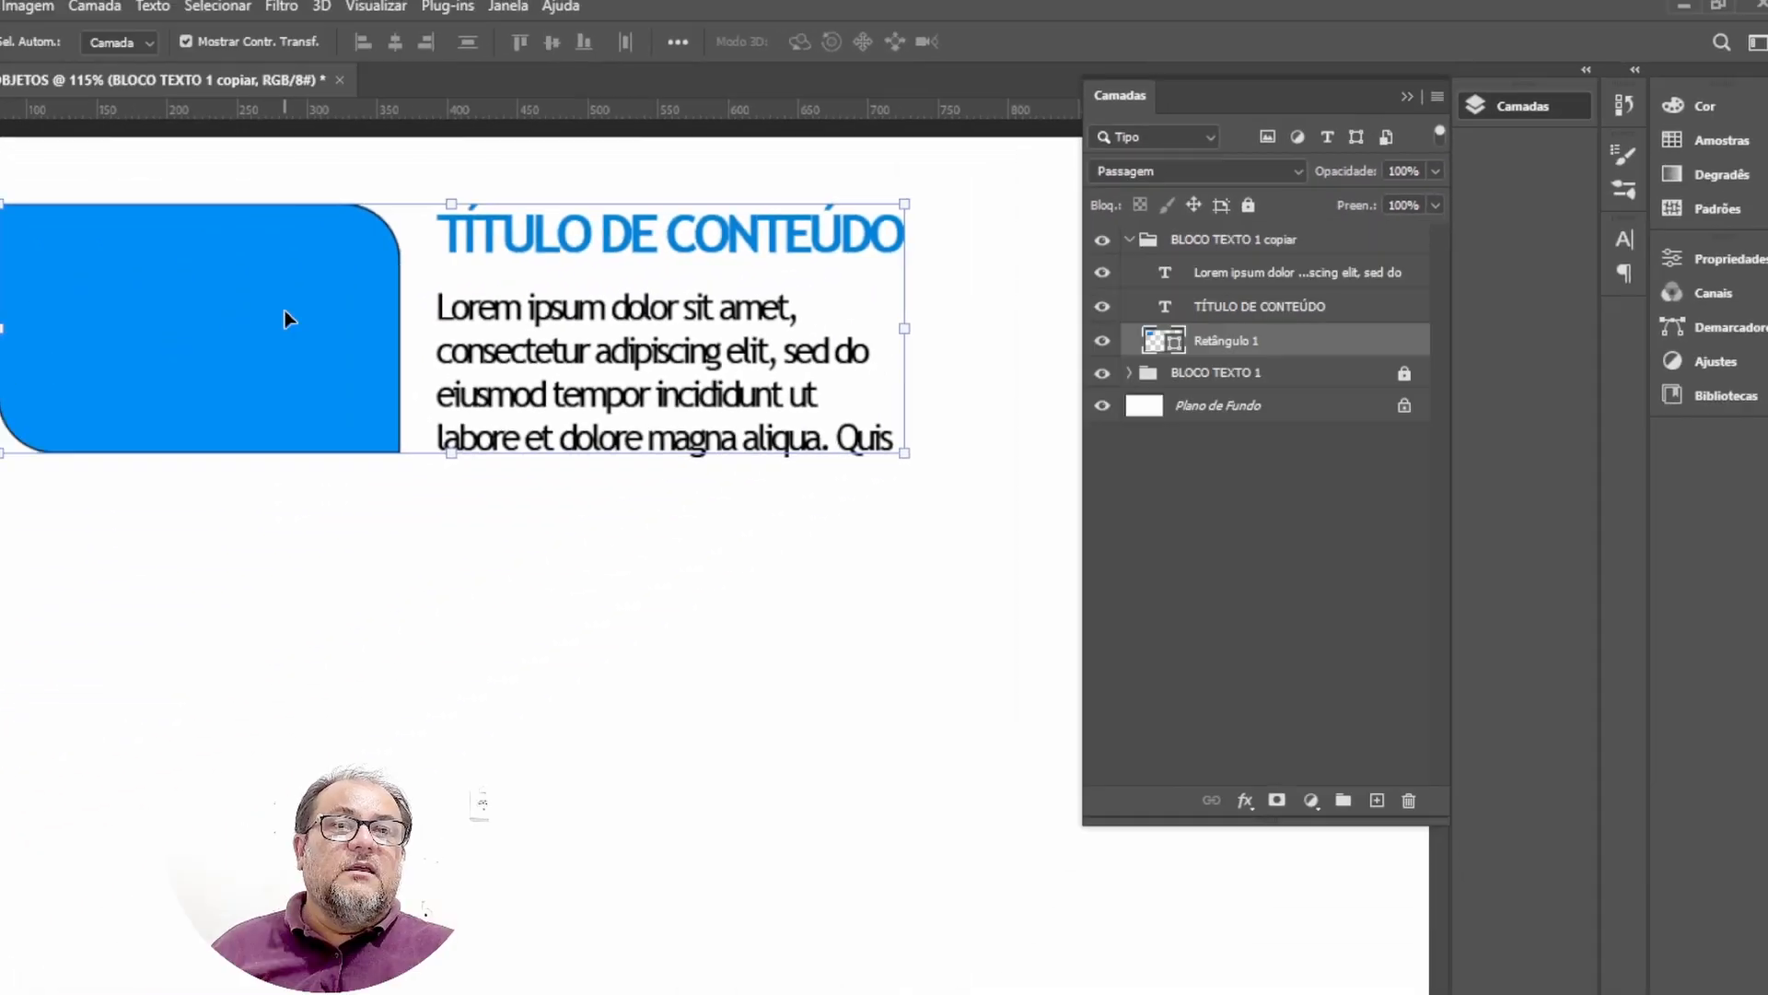
pyautogui.moveTo(396, 304); pyautogui.dragTo(385, 608)
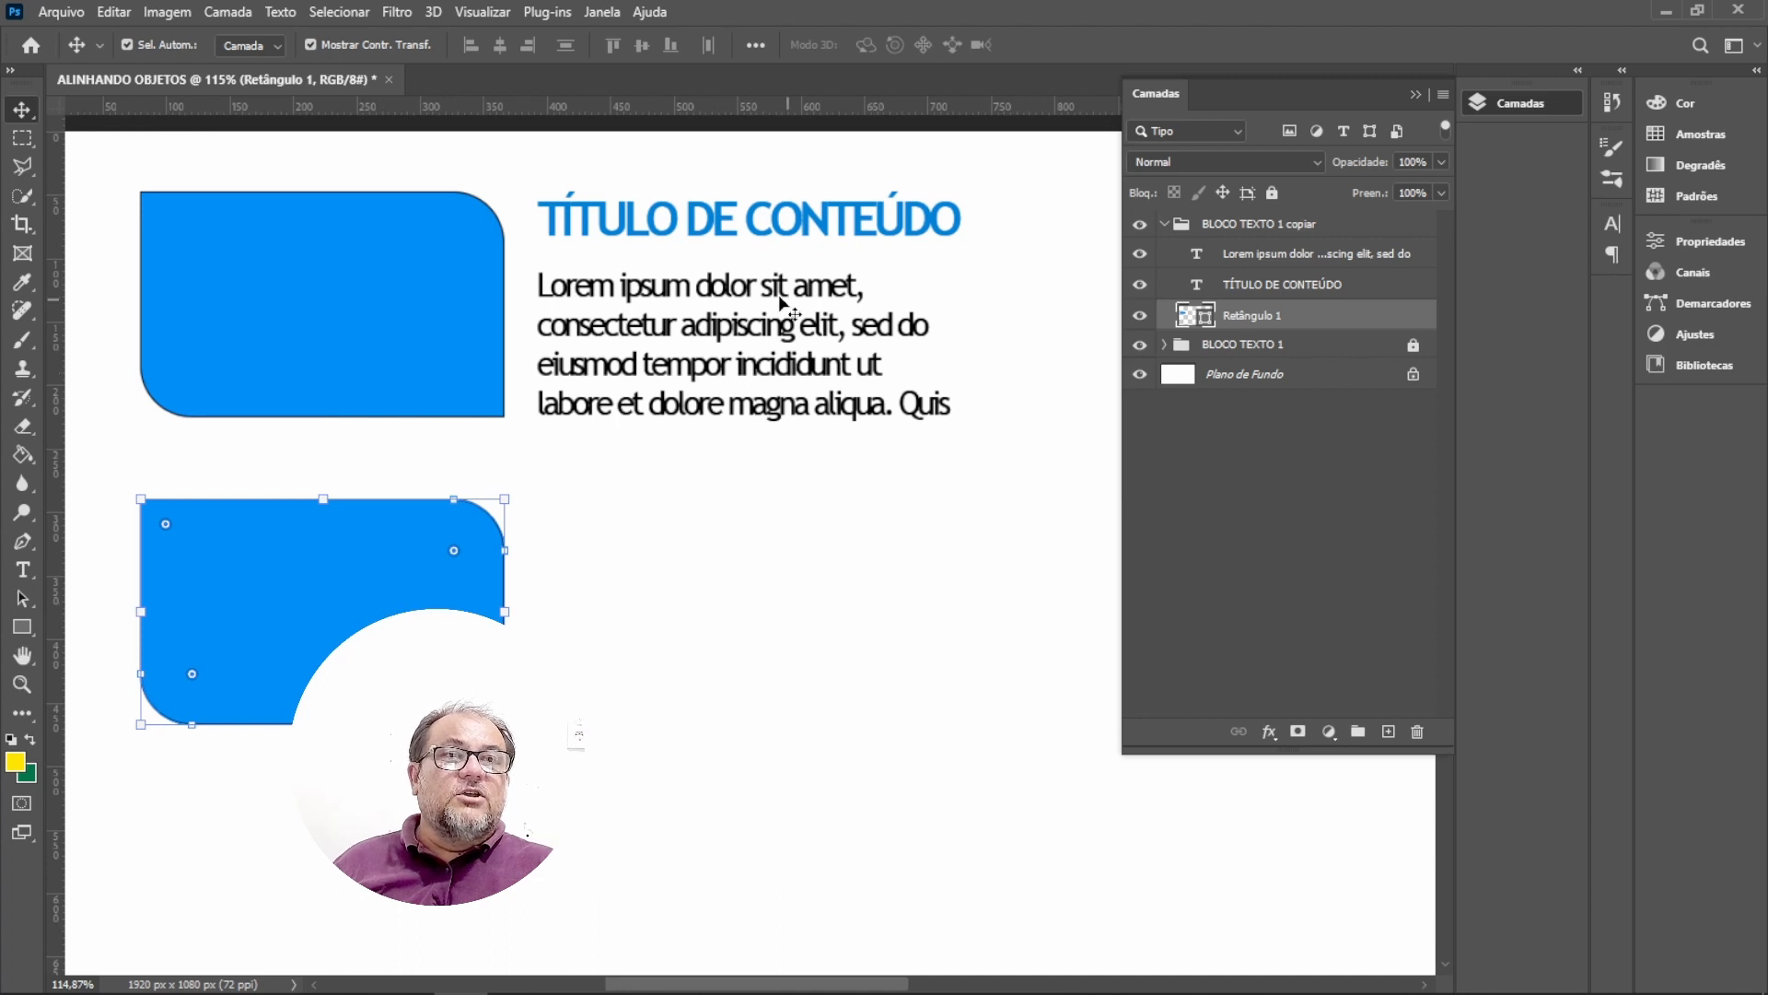
pyautogui.press('ctrl')
pyautogui.hotkey('ctrl', 'z')
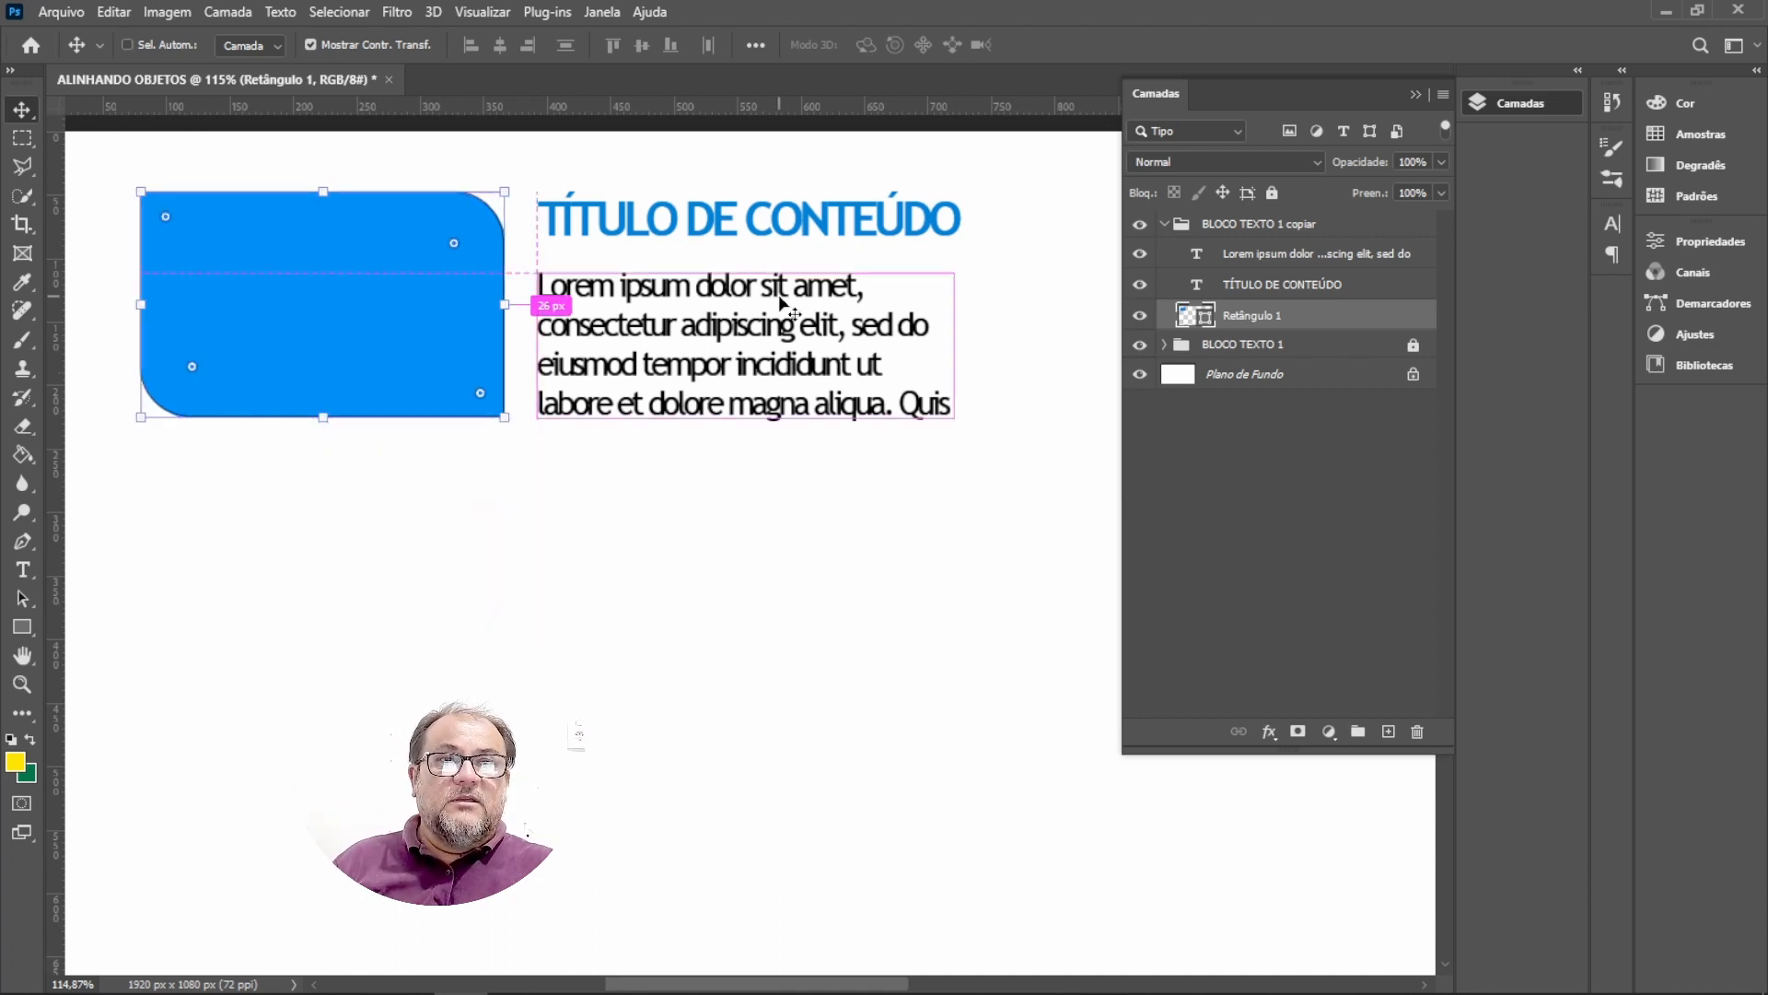
# Set the Move tool's auto-select to pick groups instead of layers.
pyautogui.click(758, 529)
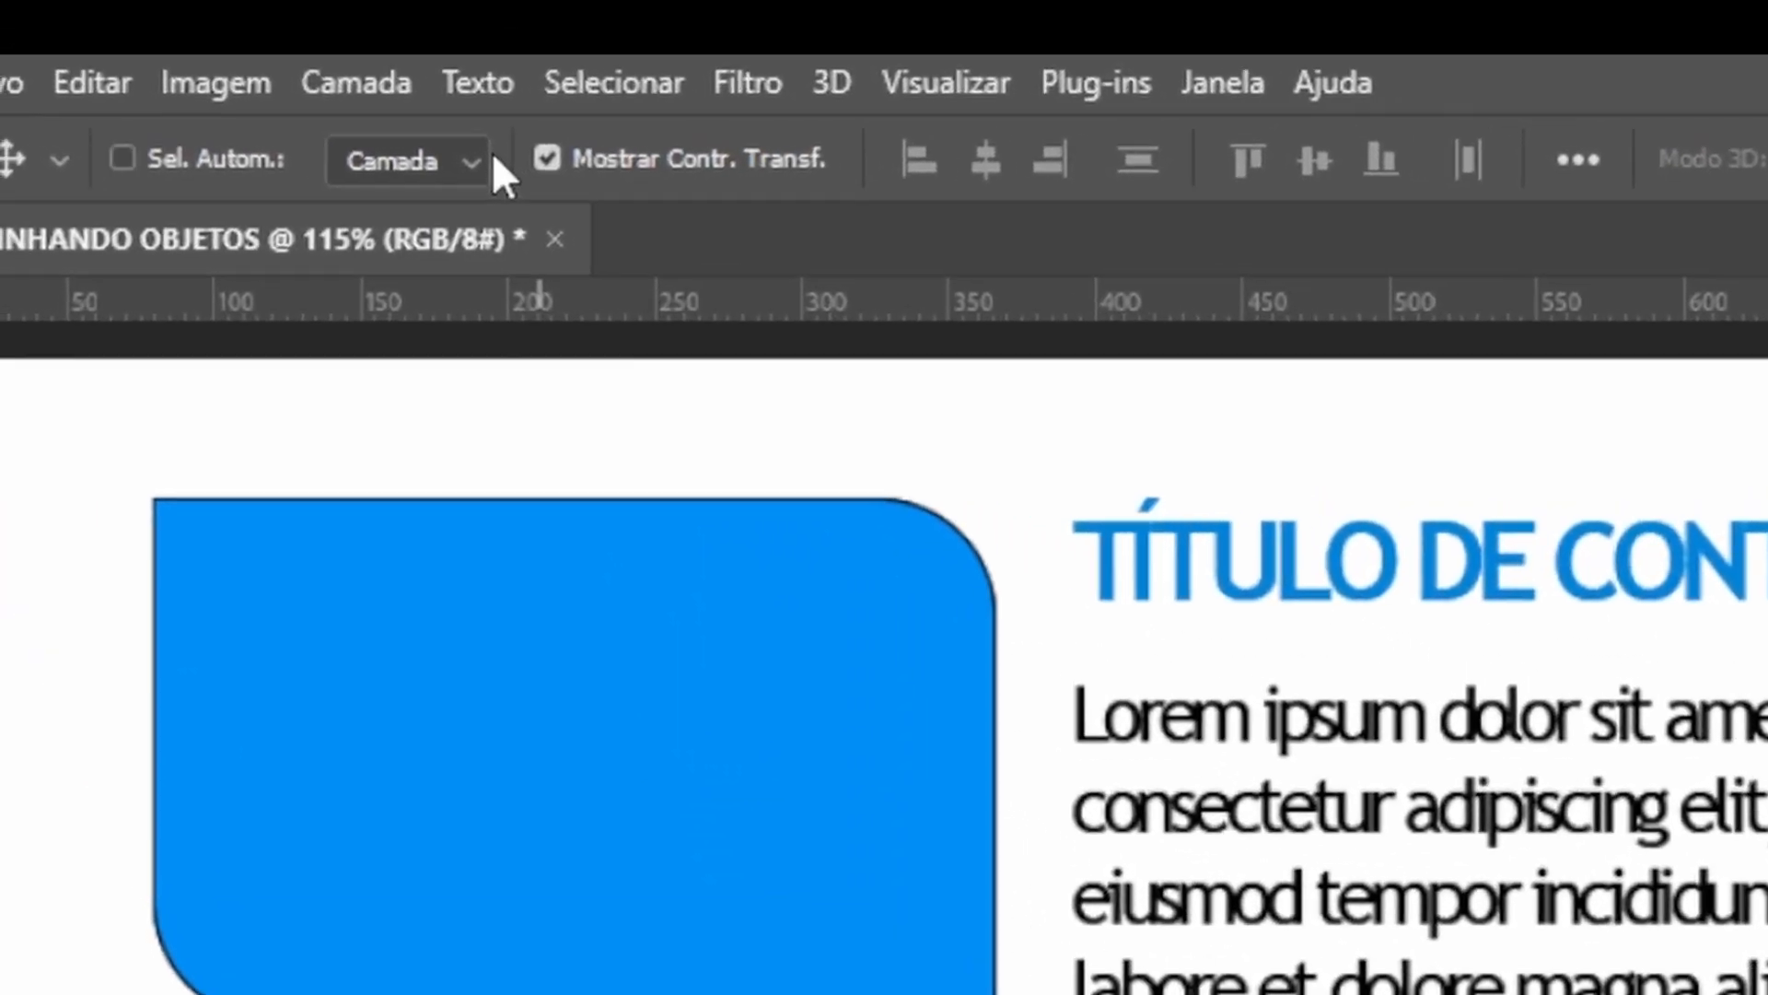
pyautogui.press('ctrl')
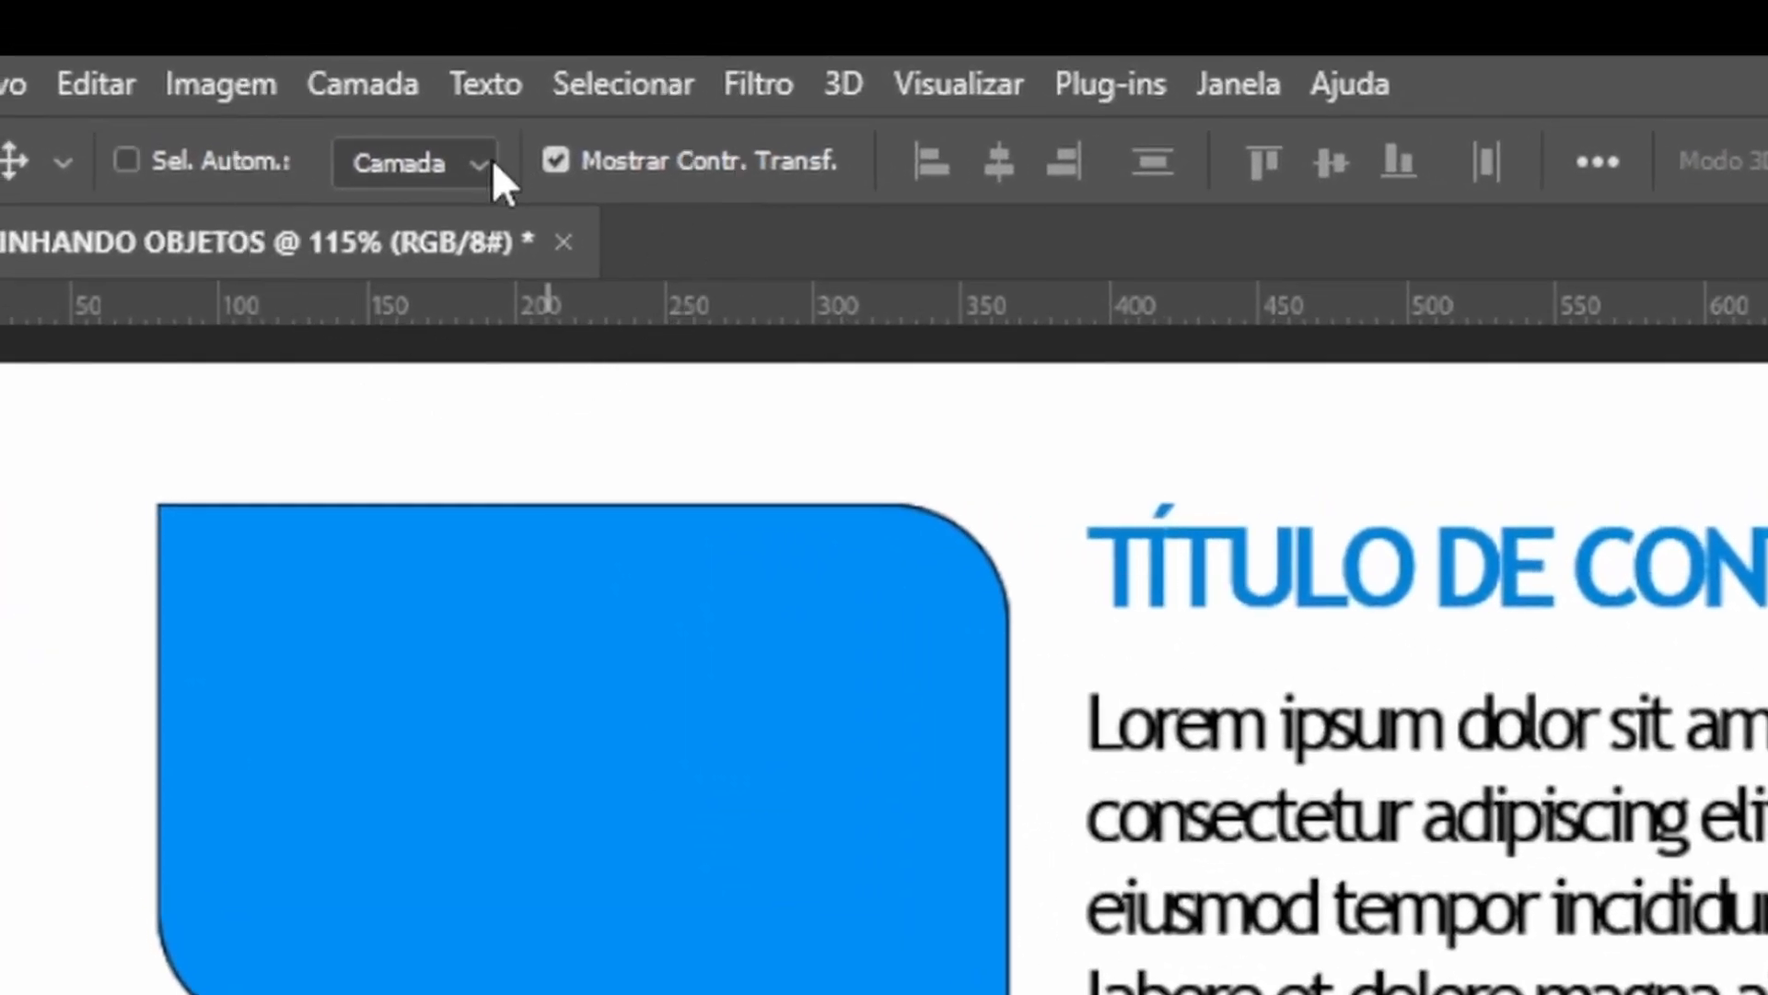
pyautogui.press('ctrl')
pyautogui.press('ctrl')
pyautogui.press('ctrl')
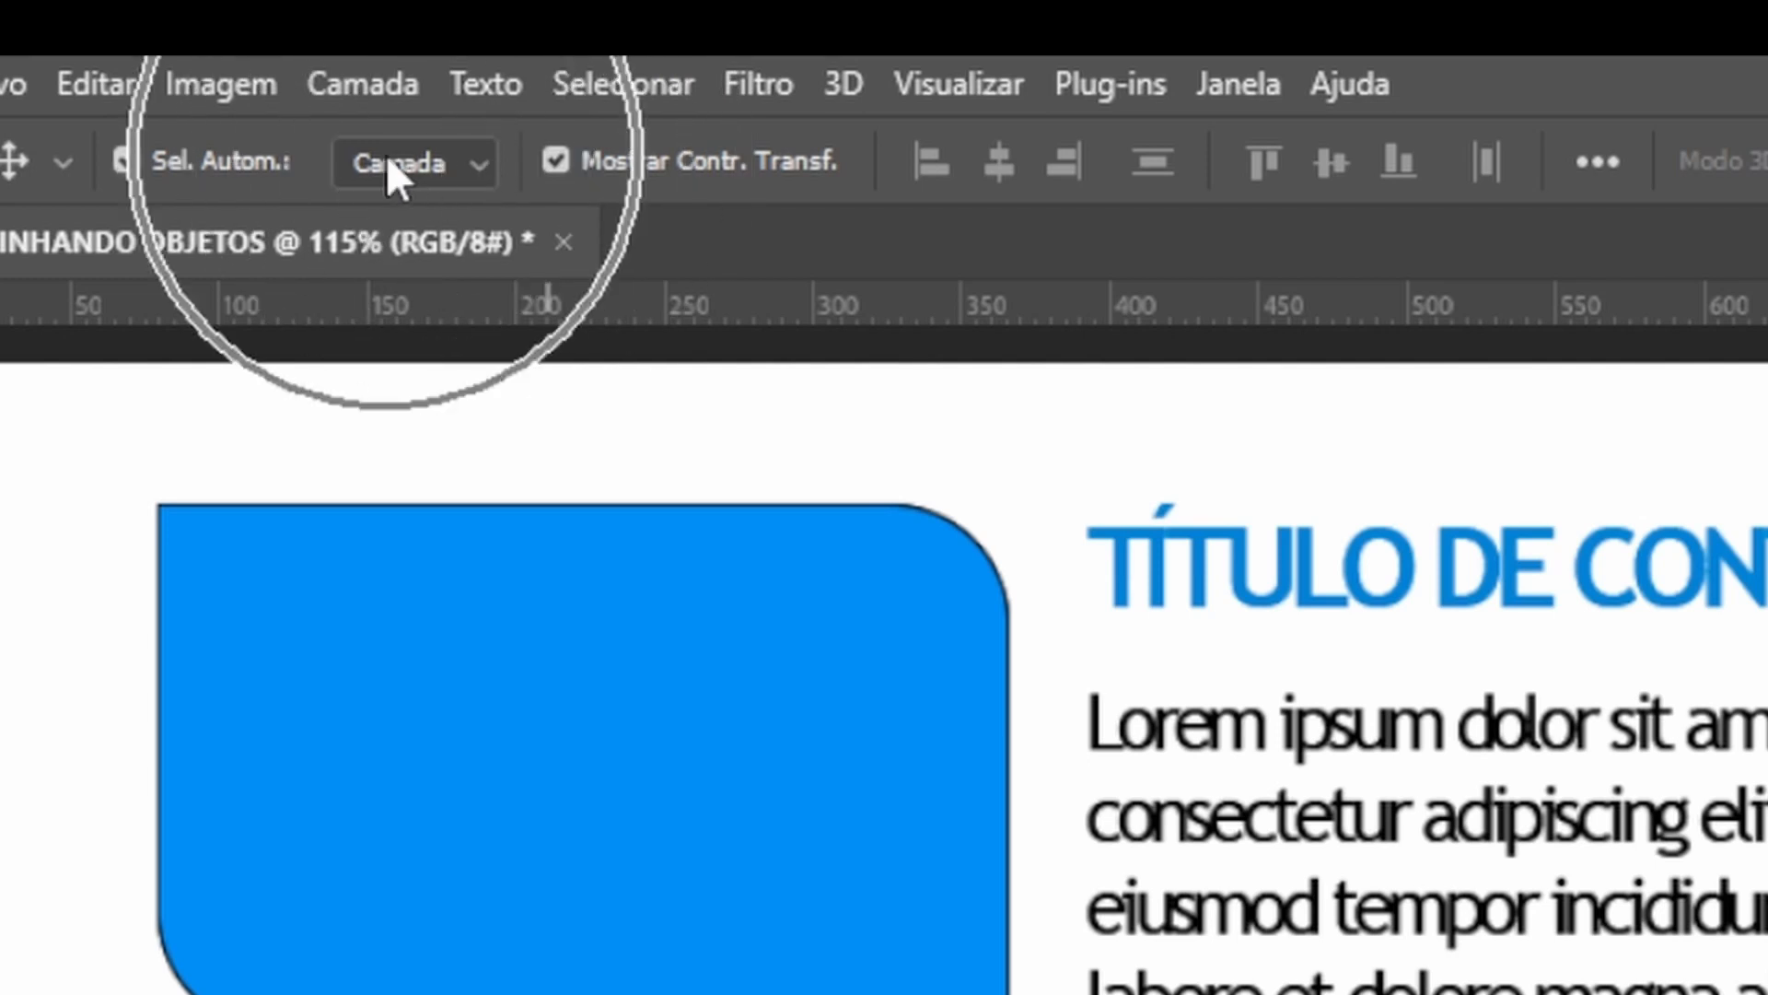
pyautogui.click(474, 164)
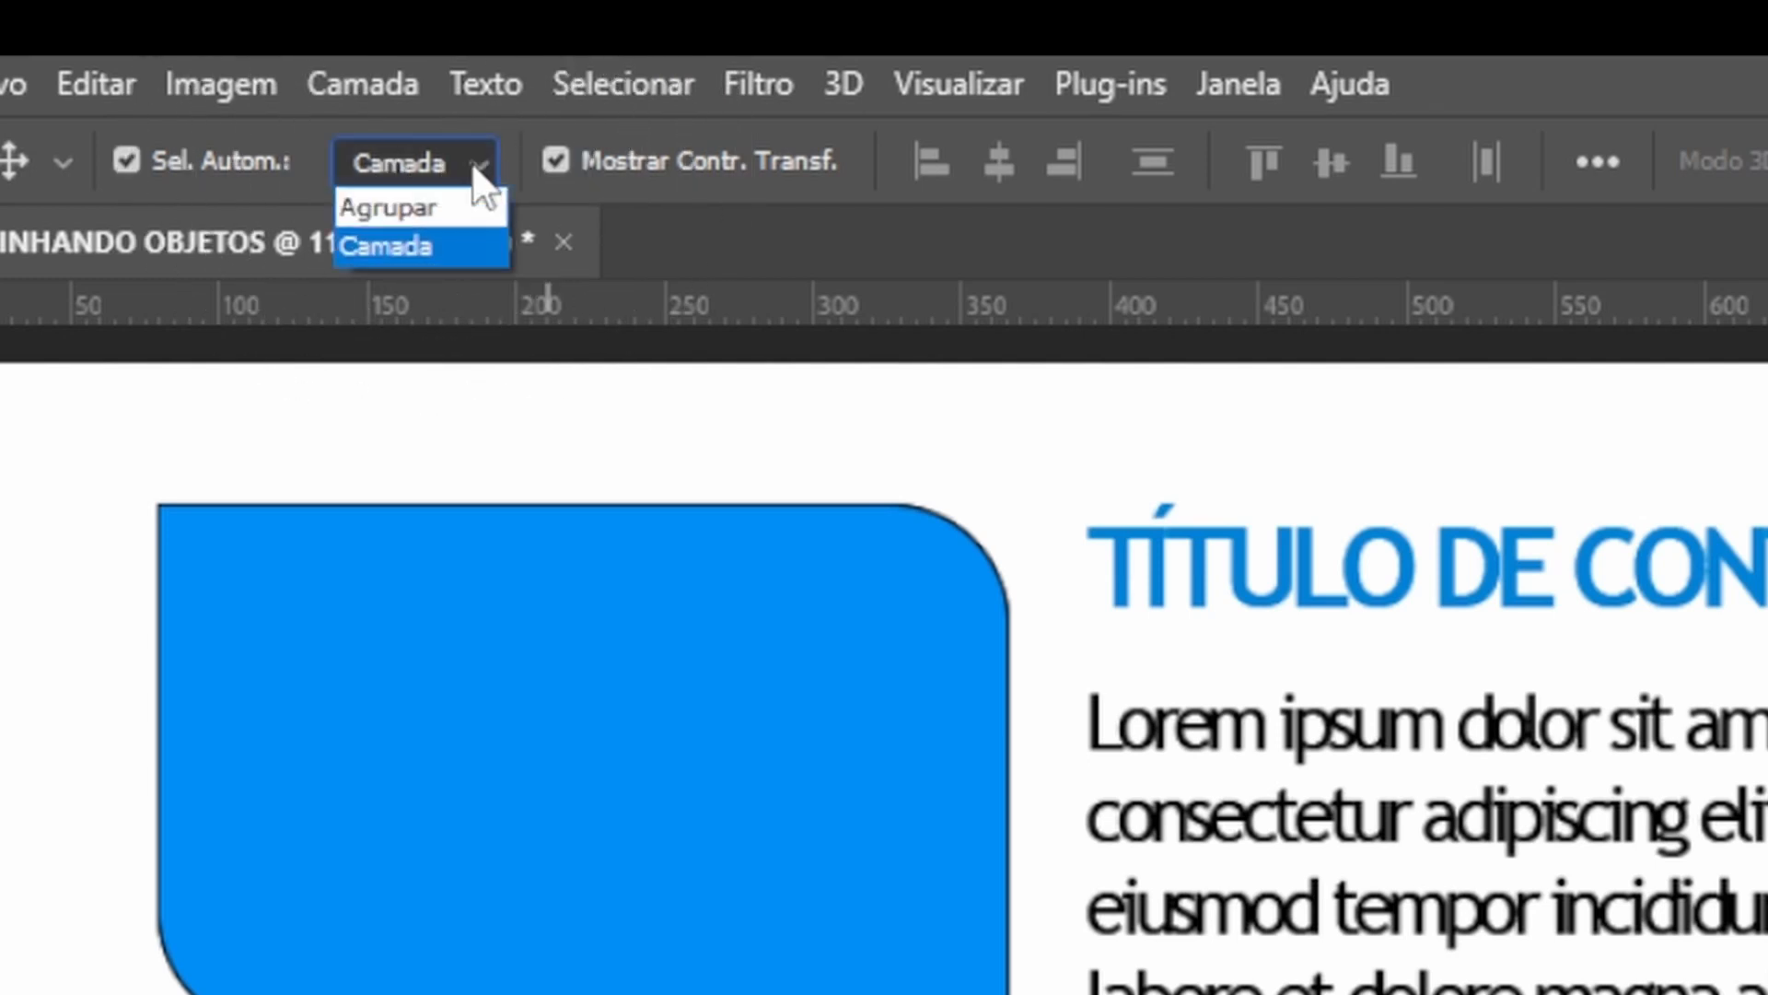
pyautogui.click(412, 204)
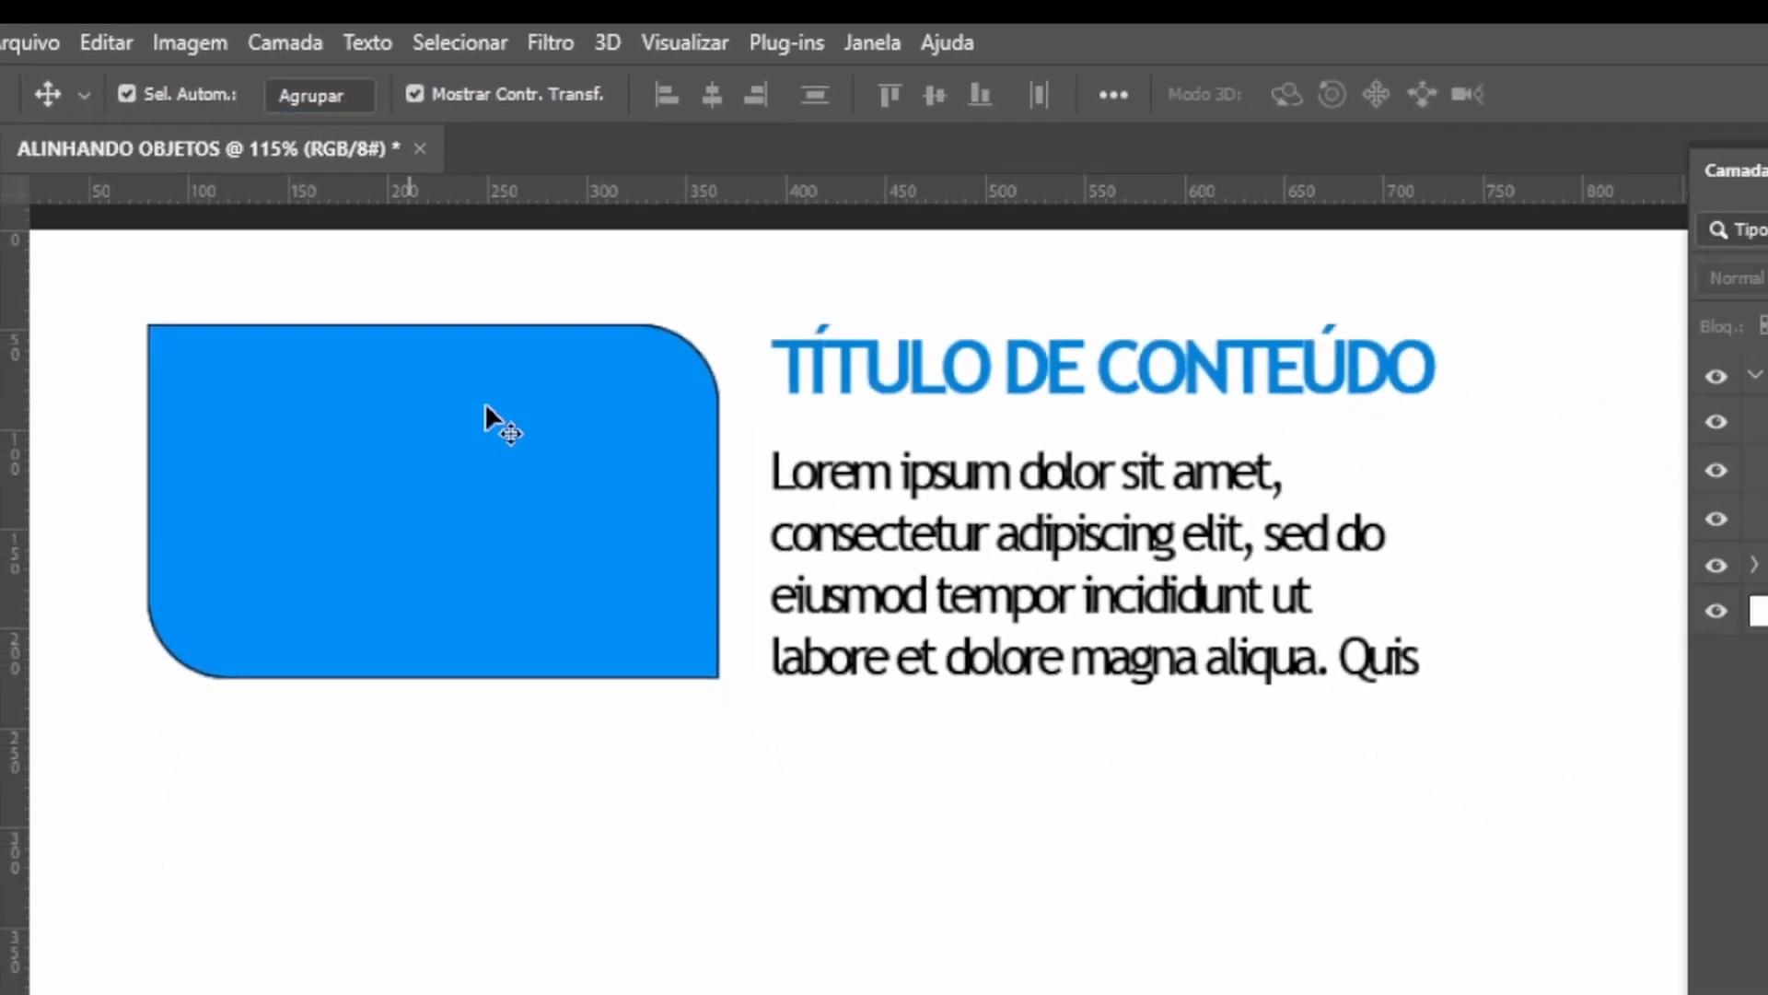
# Move the copied group below the original block, slightly offset to the right.
pyautogui.click(576, 524)
pyautogui.moveTo(631, 518); pyautogui.dragTo(607, 808)
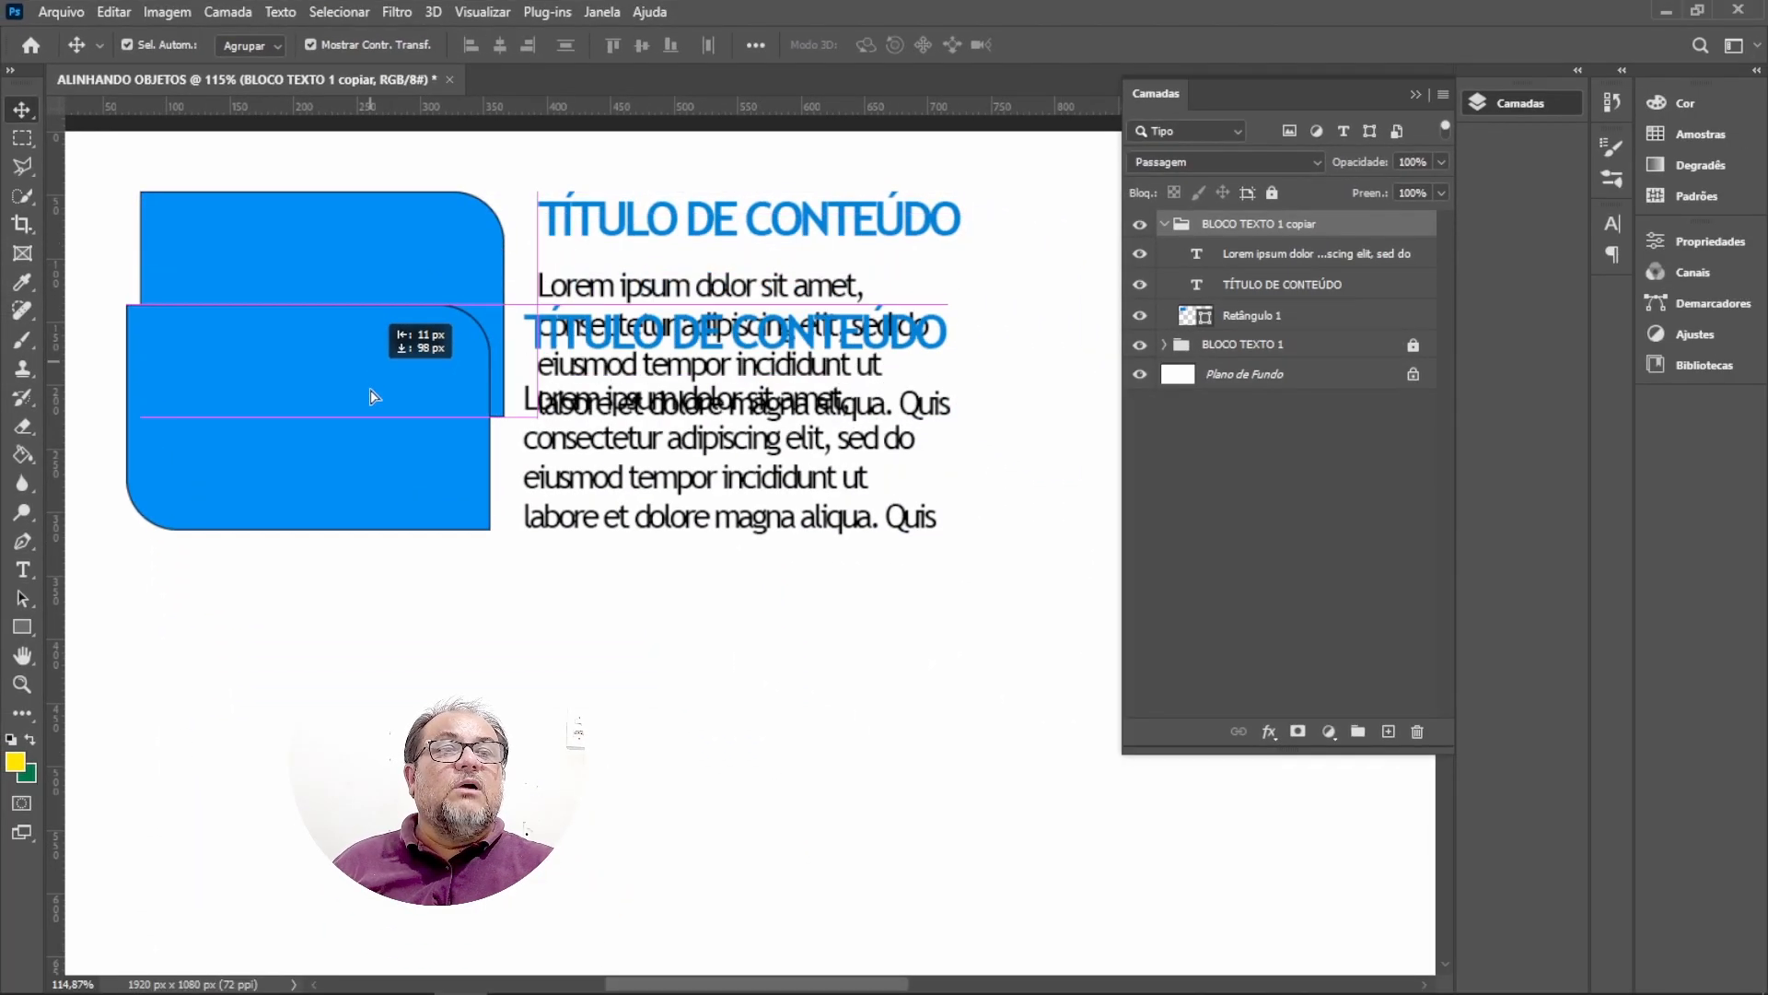
pyautogui.moveTo(374, 396); pyautogui.dragTo(455, 515)
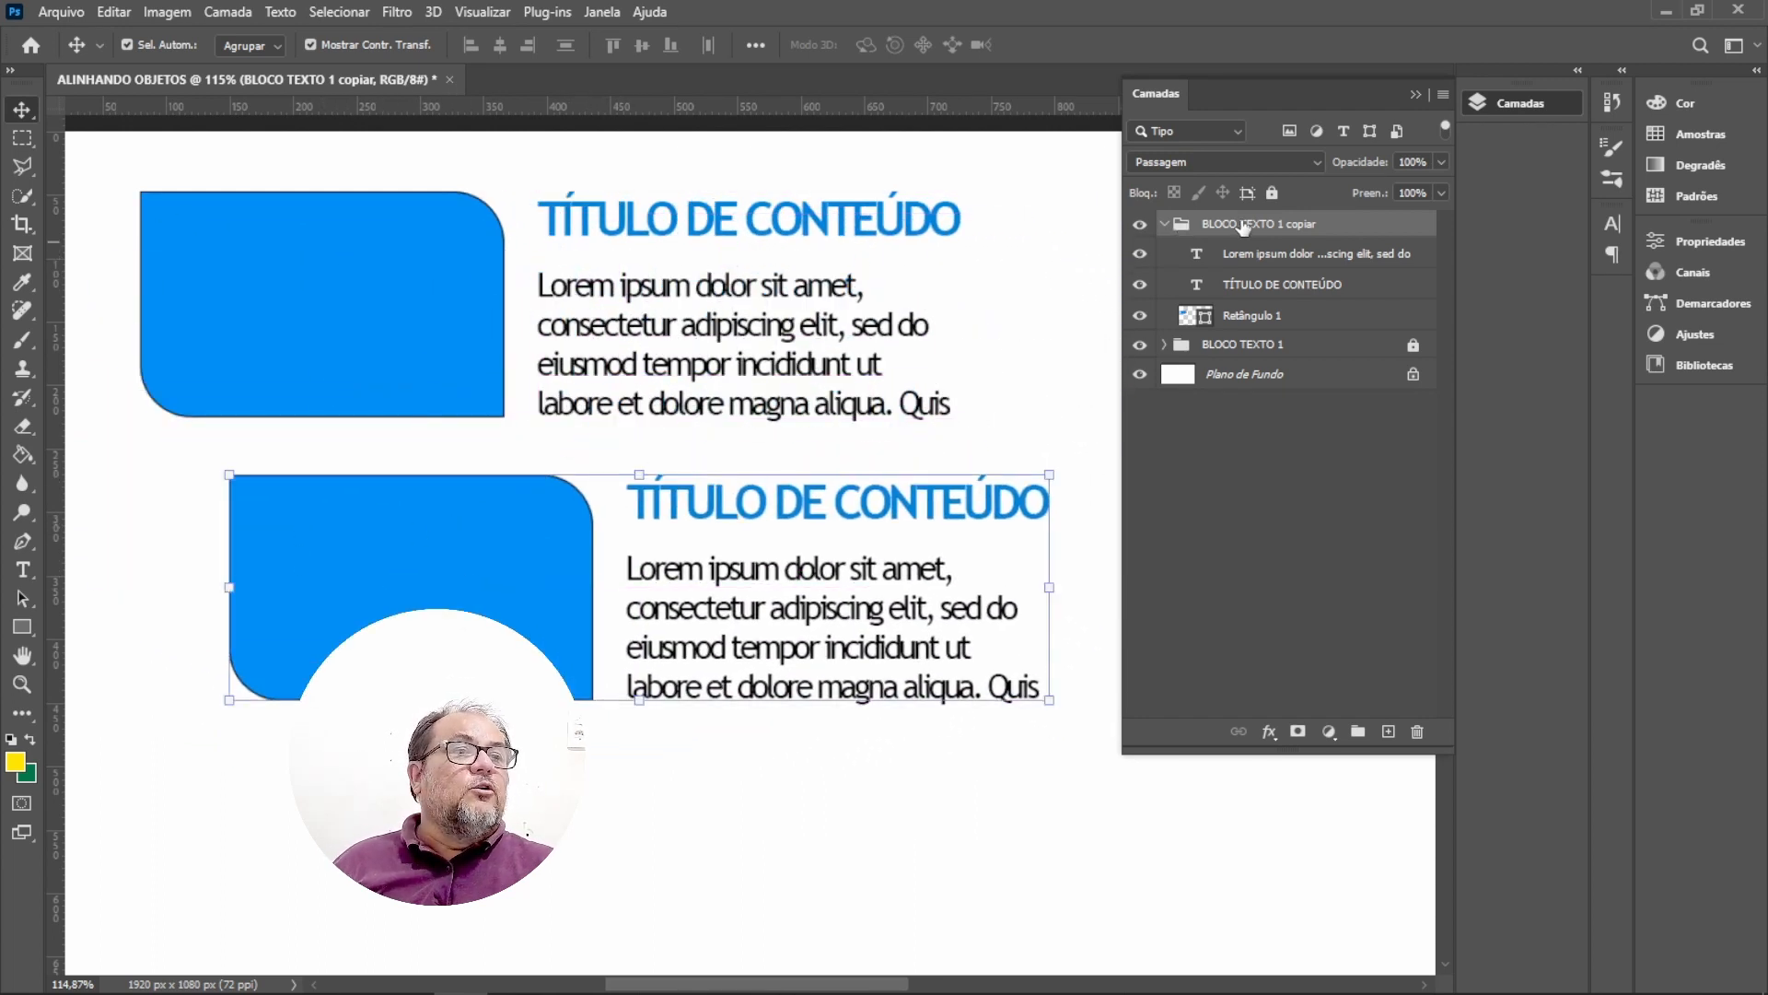
pyautogui.press('ctrl')
pyautogui.moveTo(470, 550); pyautogui.dragTo(560, 640)
pyautogui.hotkey('ctrl', 'z')
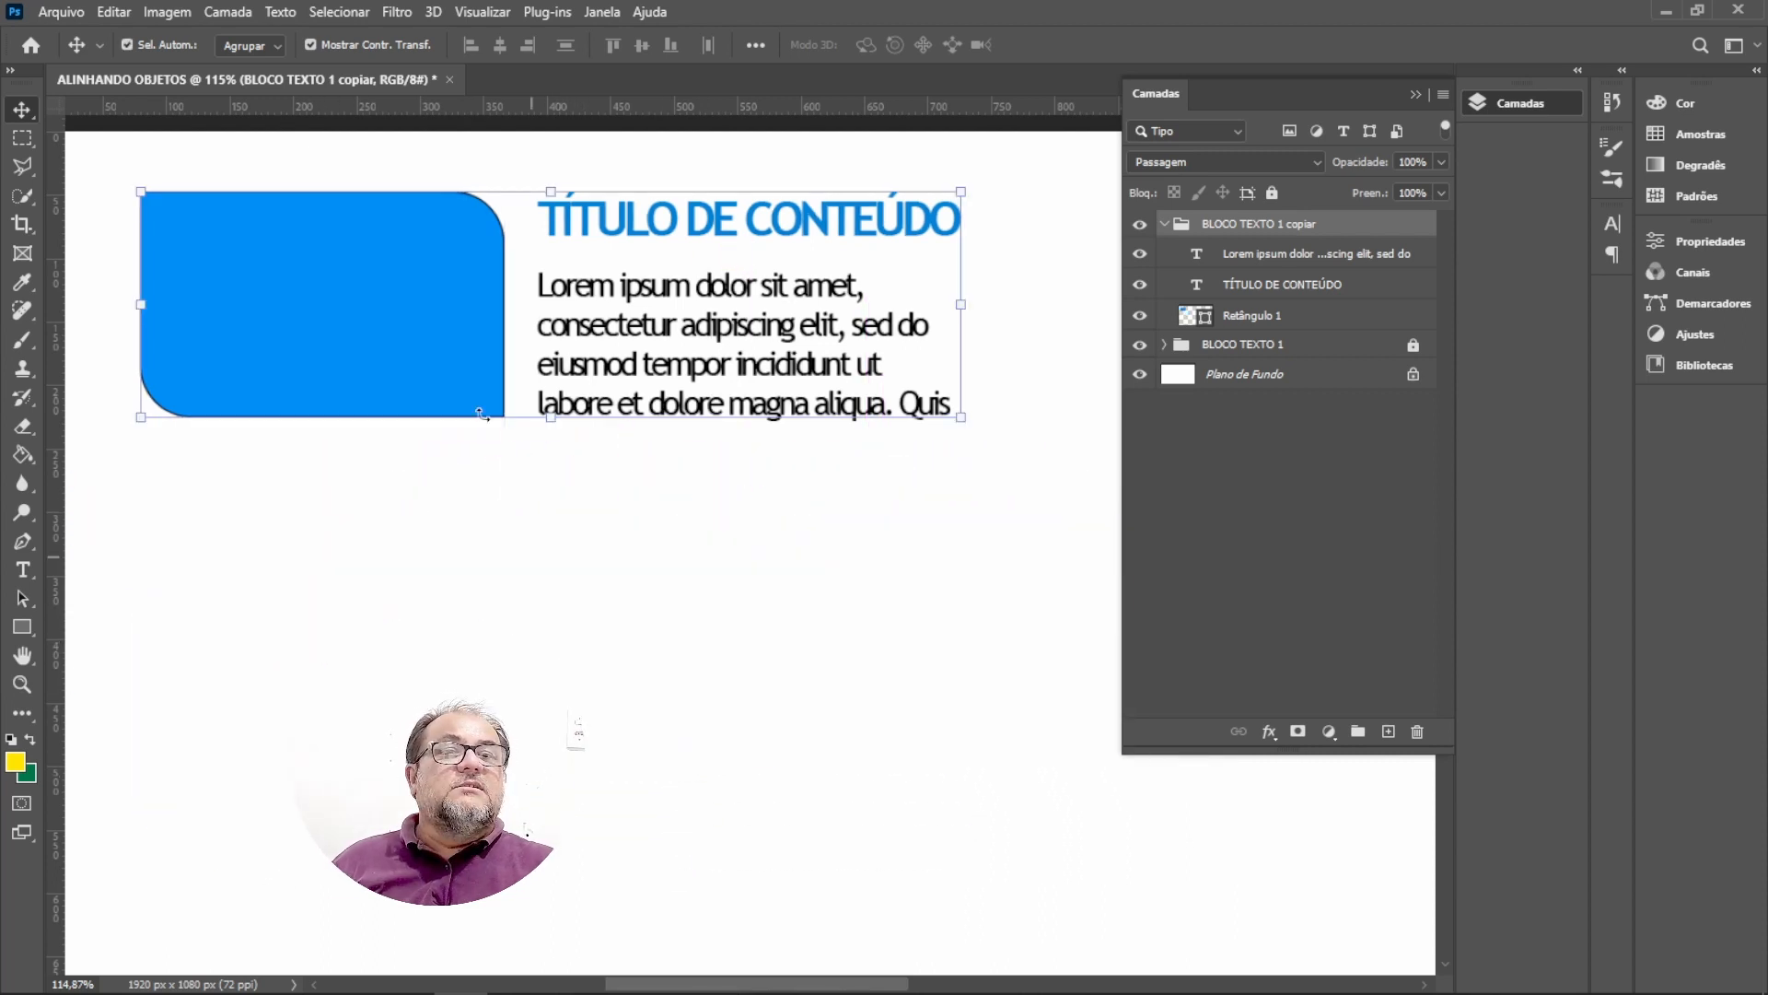
# Try moving the rectangle, paragraph and title individually with layer auto-select, then undo those three moves.
pyautogui.click(264, 48)
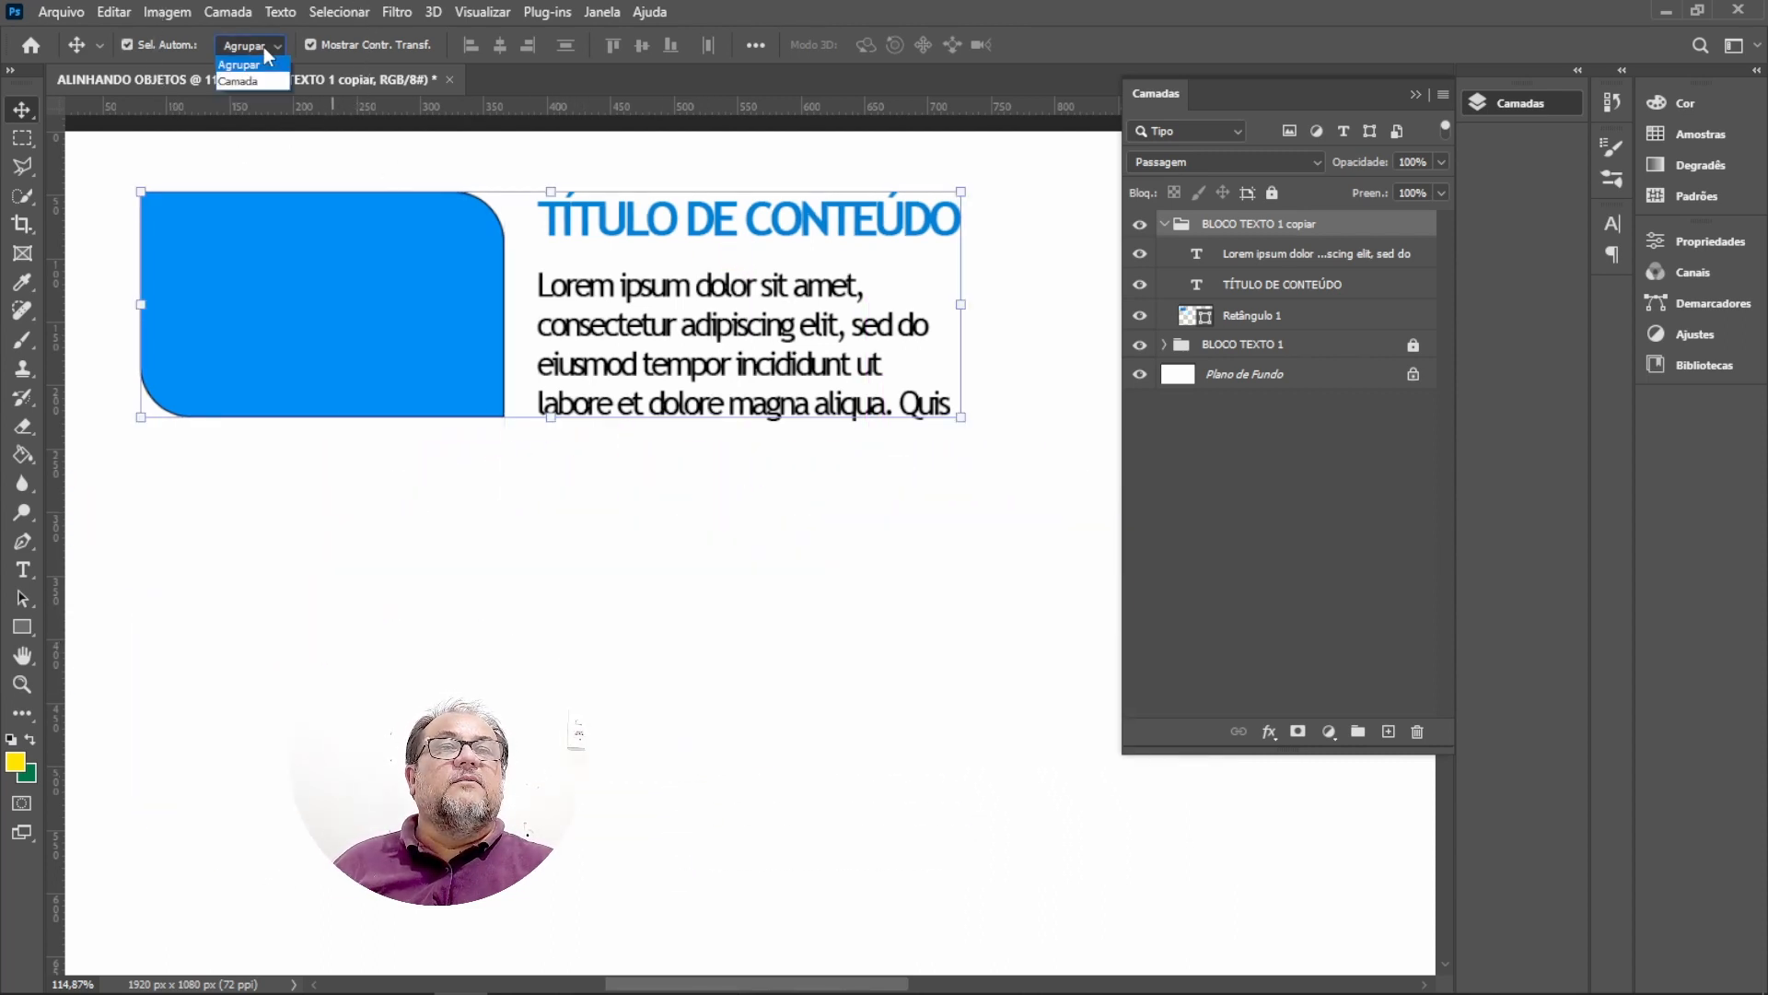
pyautogui.click(240, 79)
pyautogui.click(357, 617)
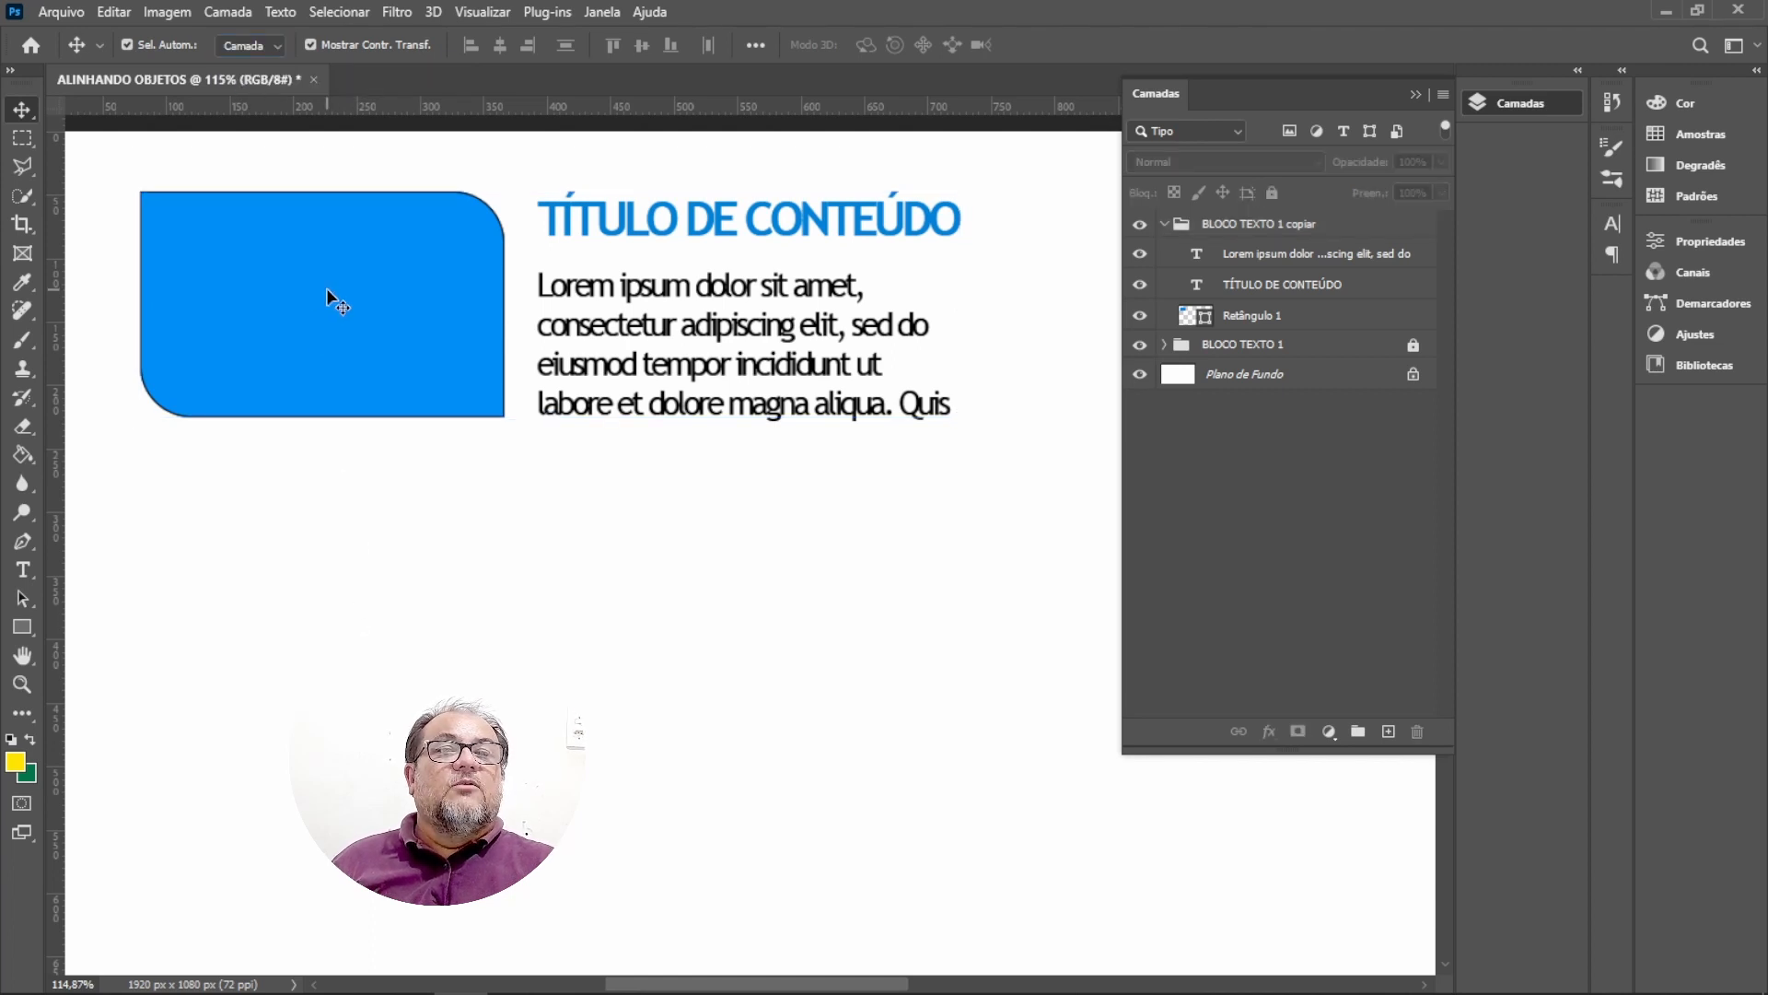
pyautogui.moveTo(326, 287); pyautogui.dragTo(306, 621)
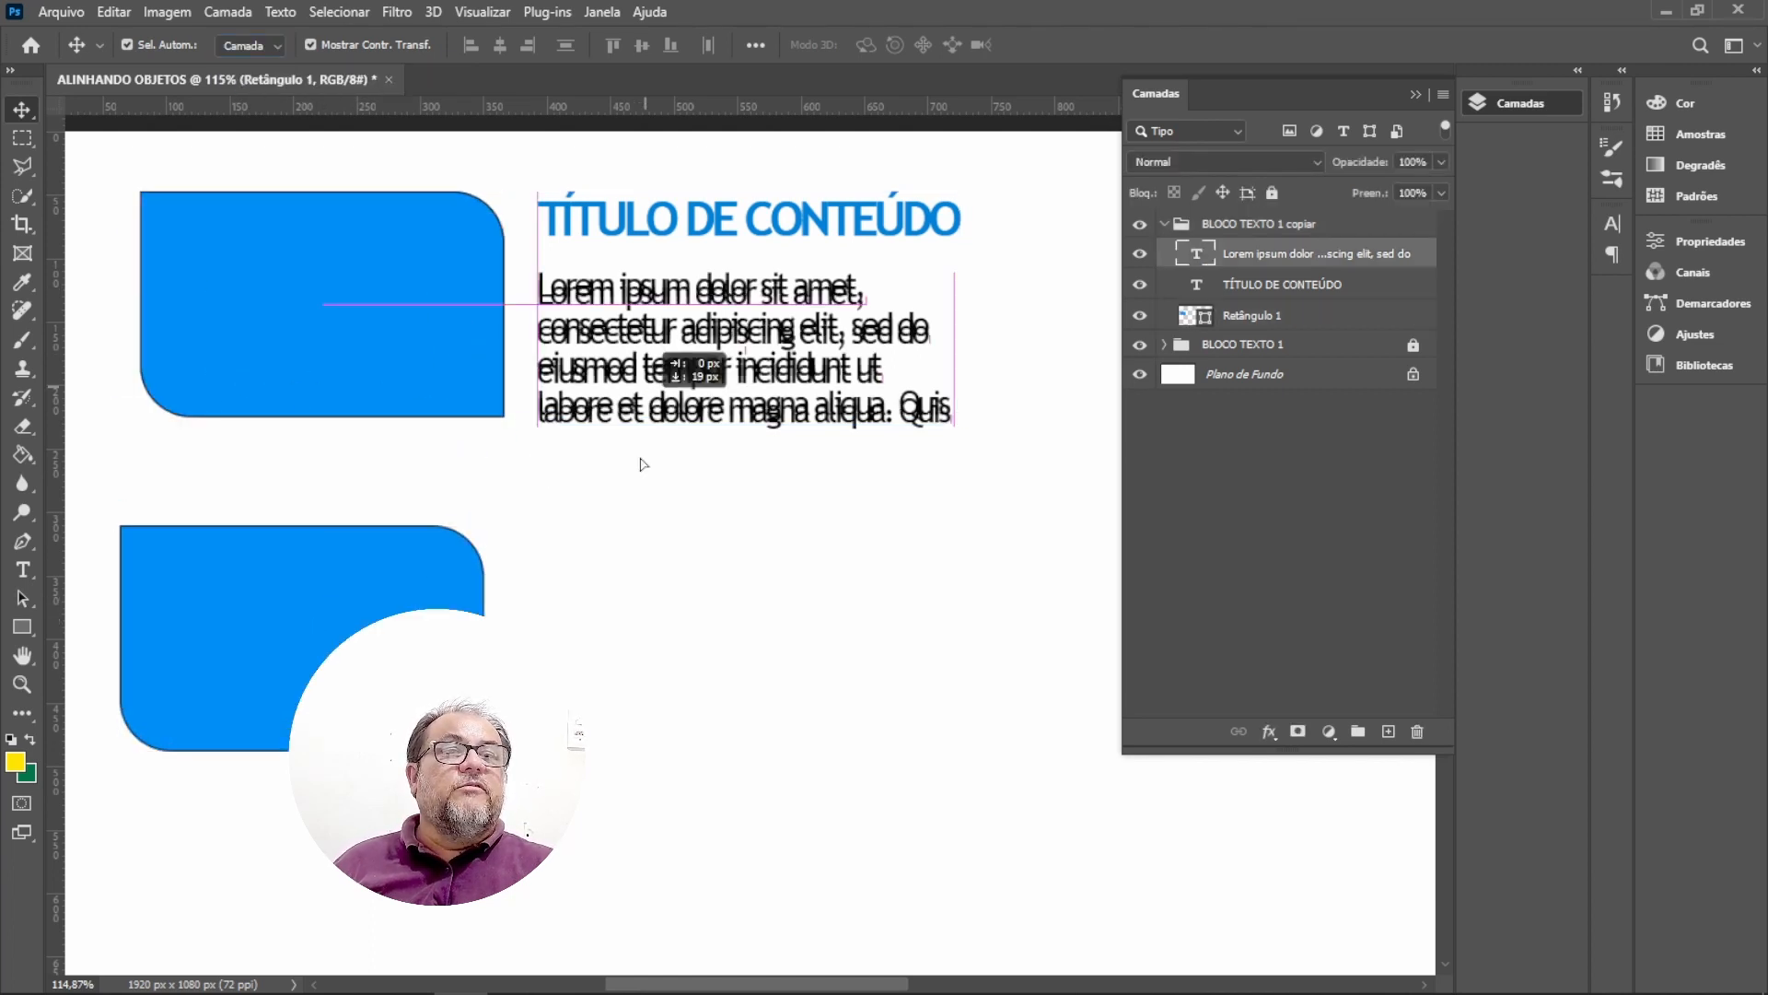
pyautogui.moveTo(642, 463); pyautogui.dragTo(626, 780)
pyautogui.moveTo(693, 229); pyautogui.dragTo(682, 563)
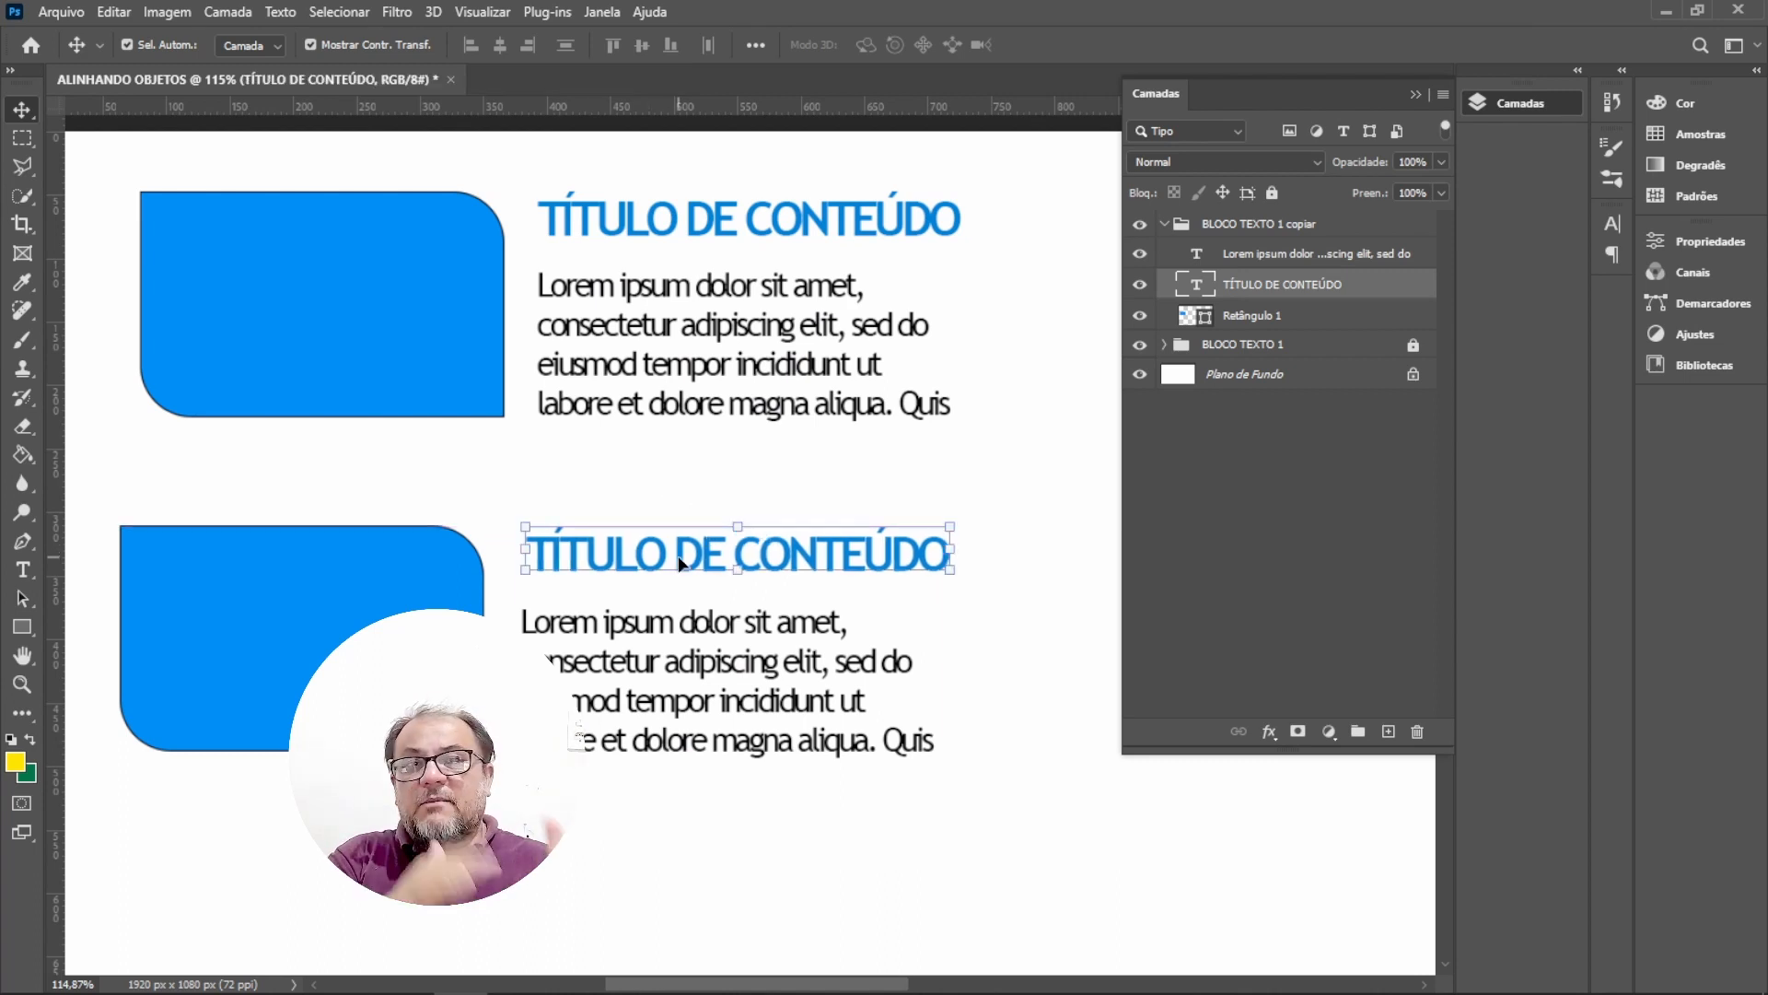
pyautogui.hotkey('ctrl', 'z')
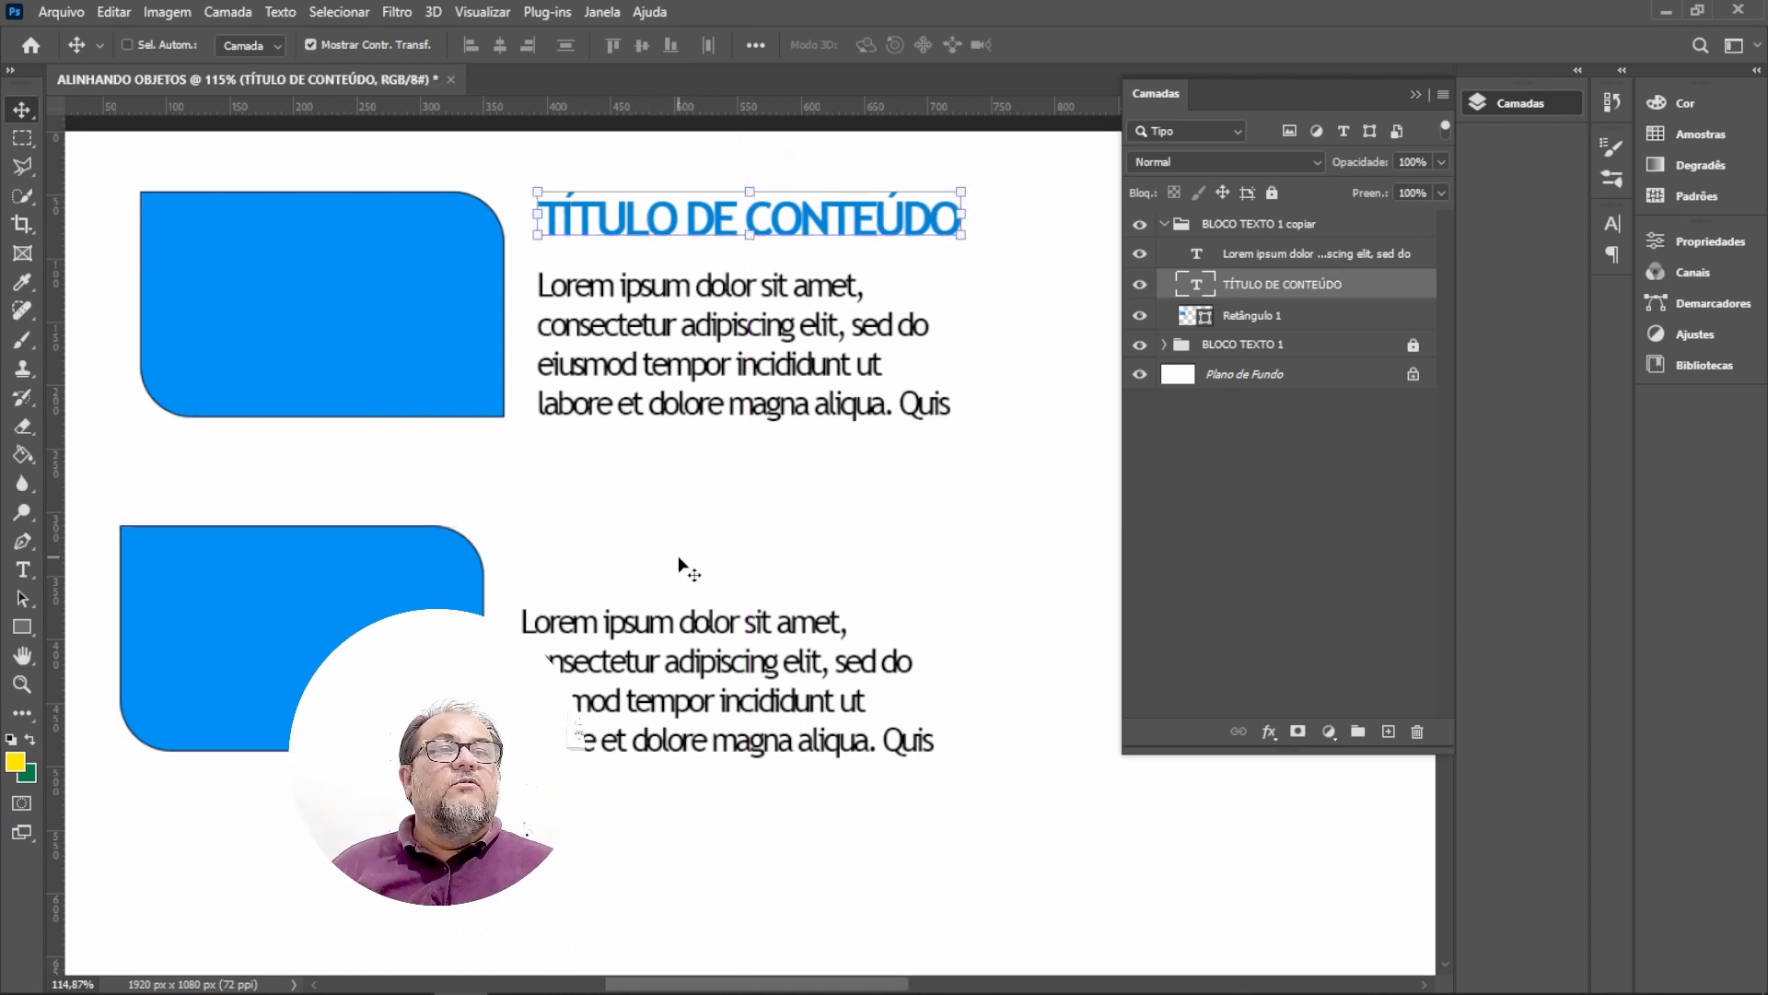
pyautogui.hotkey('ctrl', 'z')
pyautogui.hotkey('ctrl', 'z')
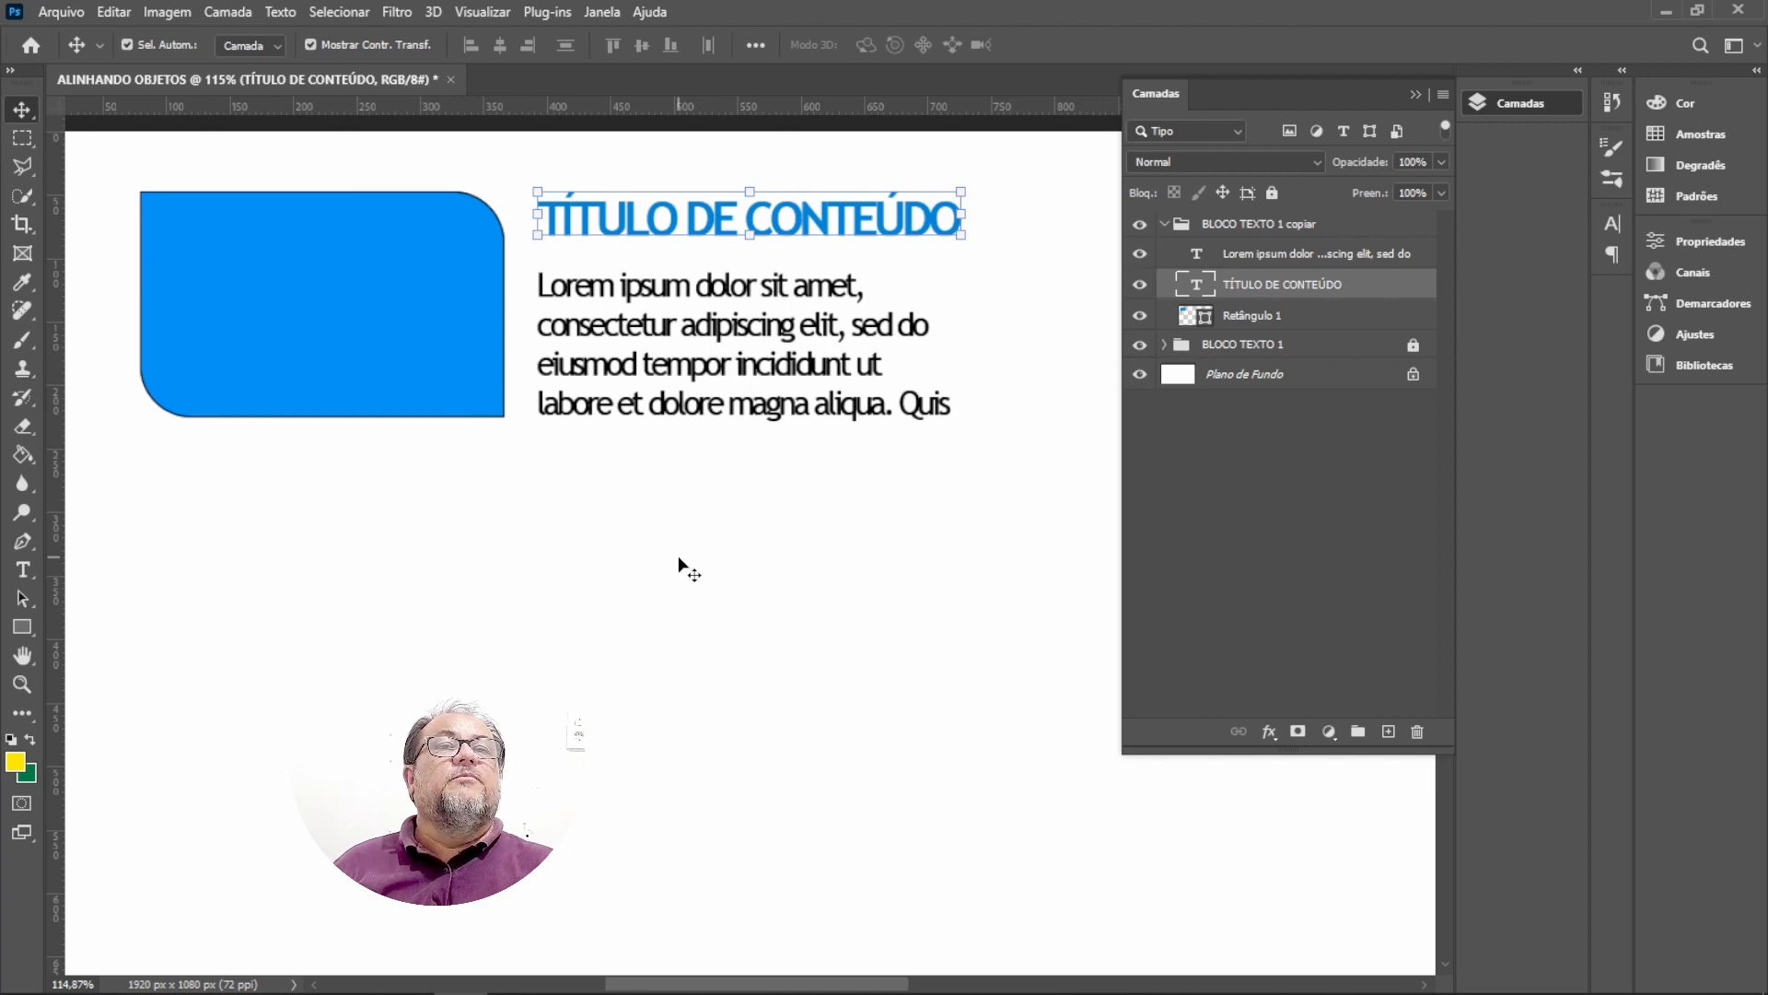
# Switch auto-select back to groups and move the copied block below the original, offset slightly to the right.
pyautogui.click(271, 46)
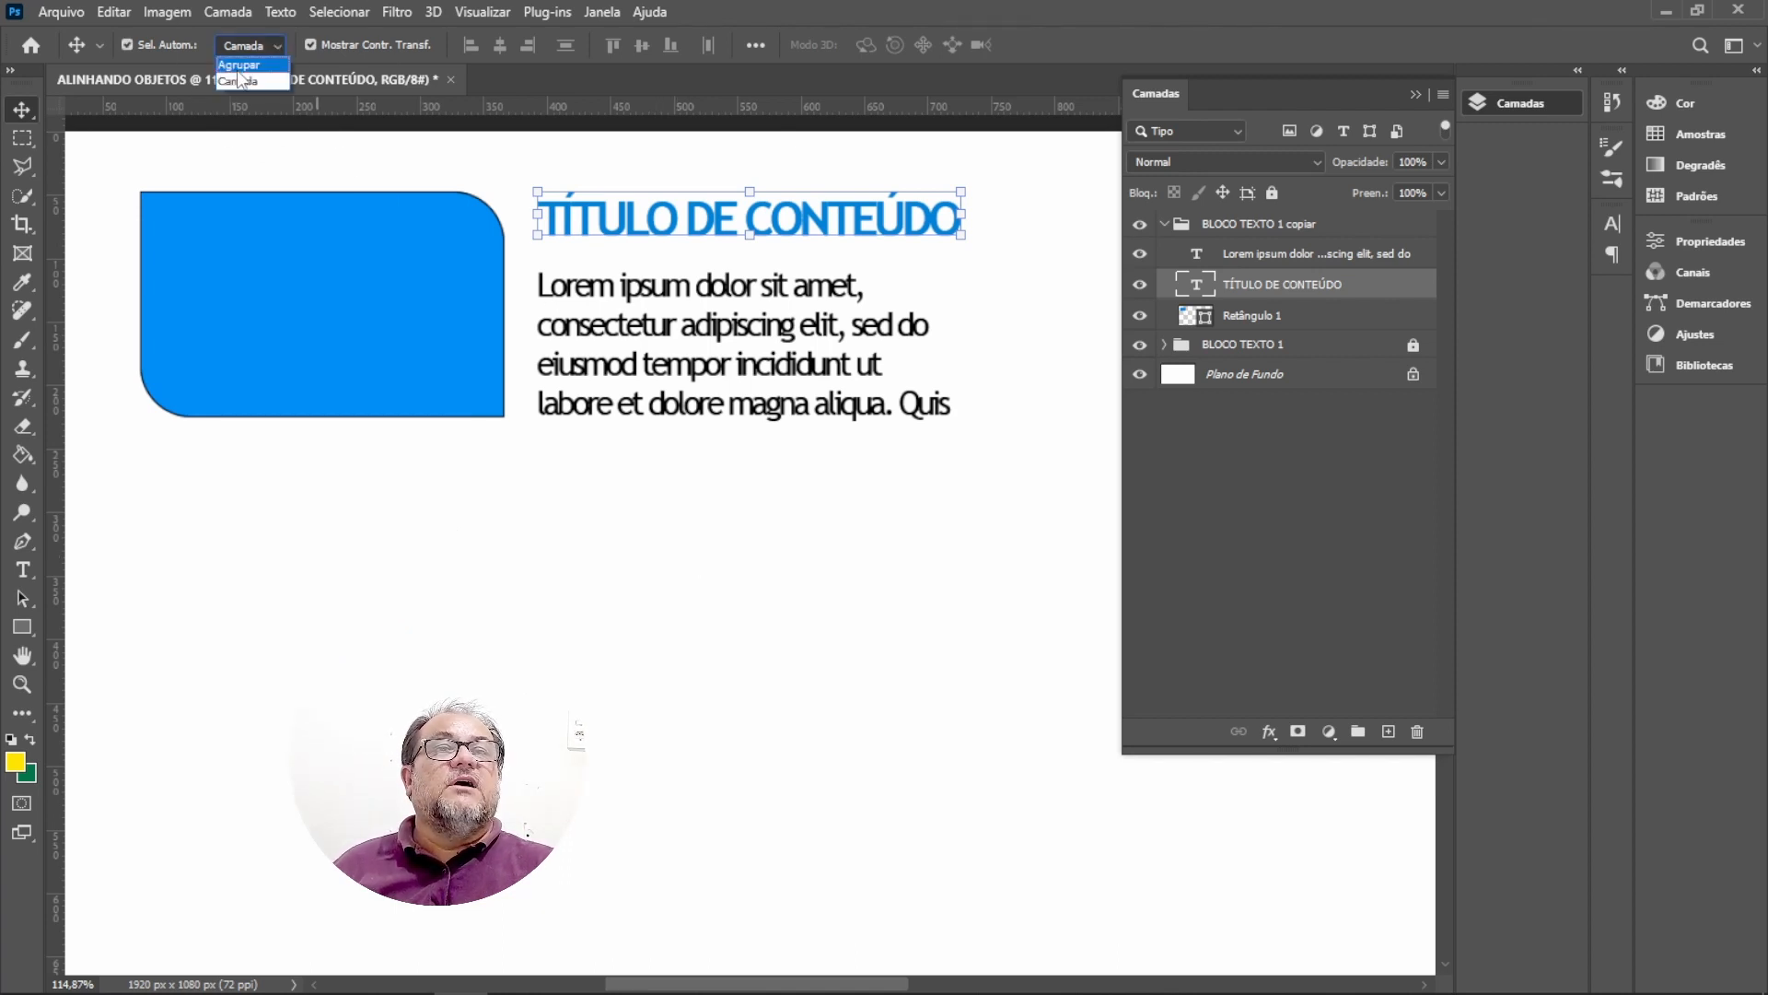
pyautogui.click(407, 297)
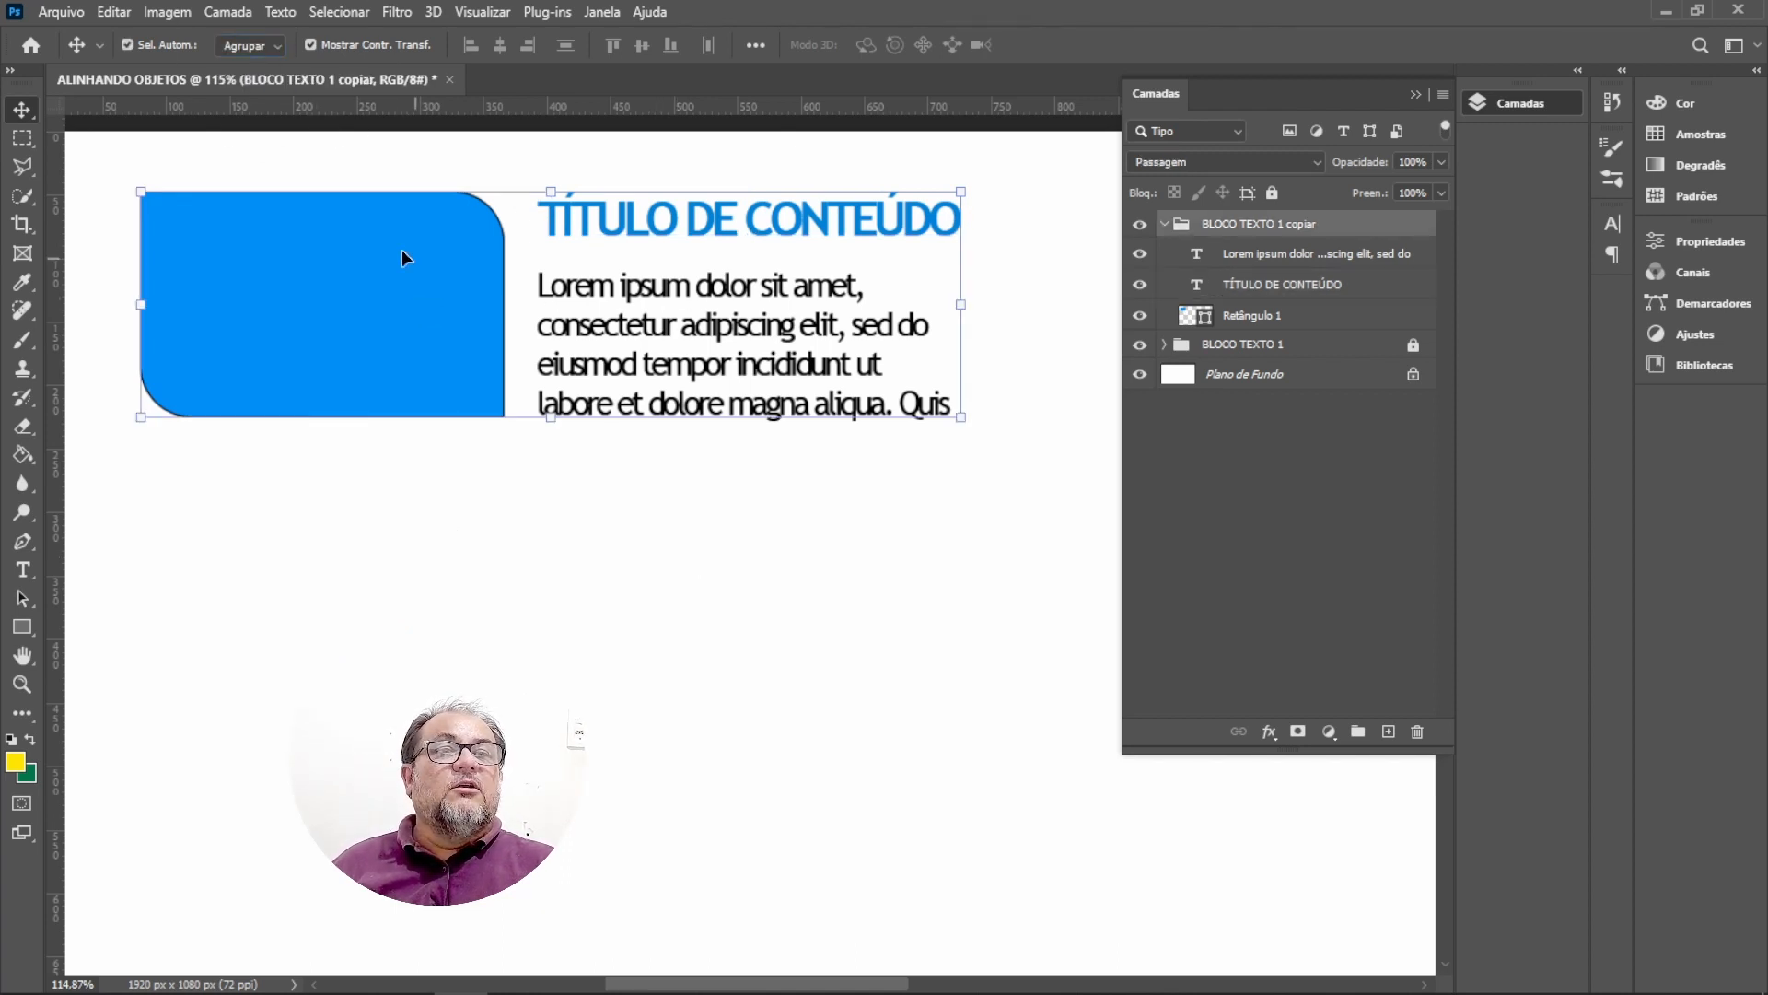
pyautogui.moveTo(403, 269); pyautogui.dragTo(413, 553)
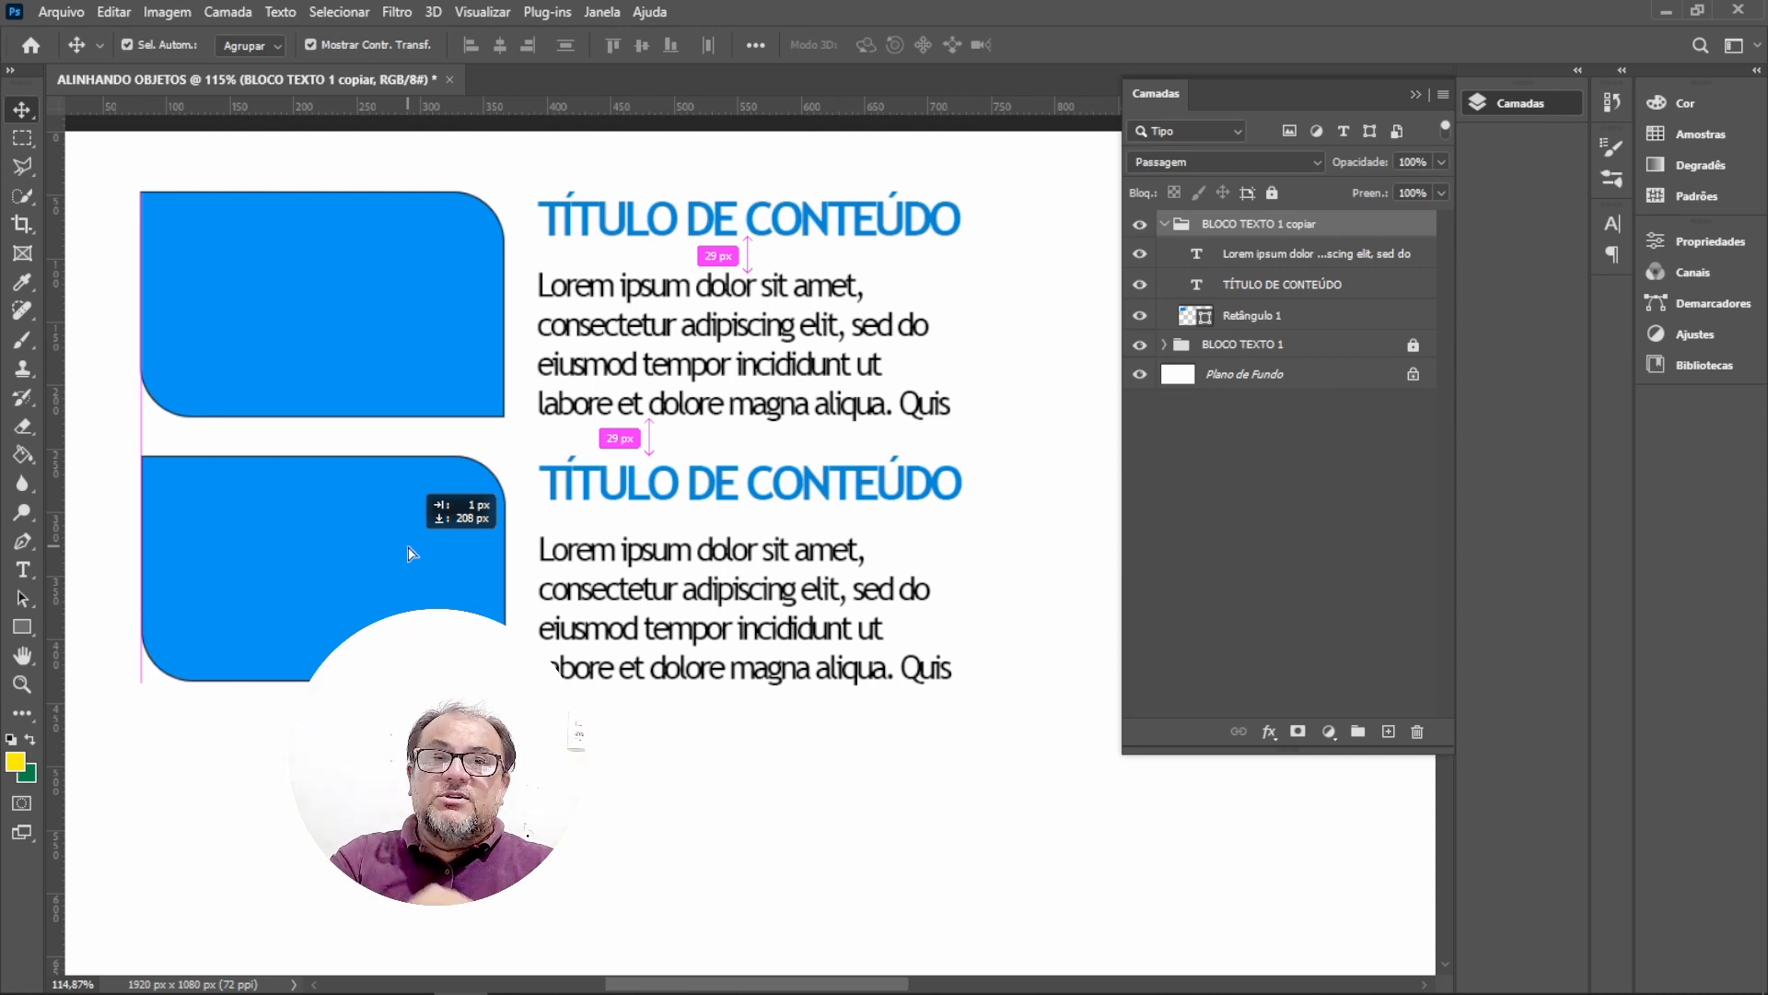
pyautogui.moveTo(411, 553); pyautogui.dragTo(494, 569)
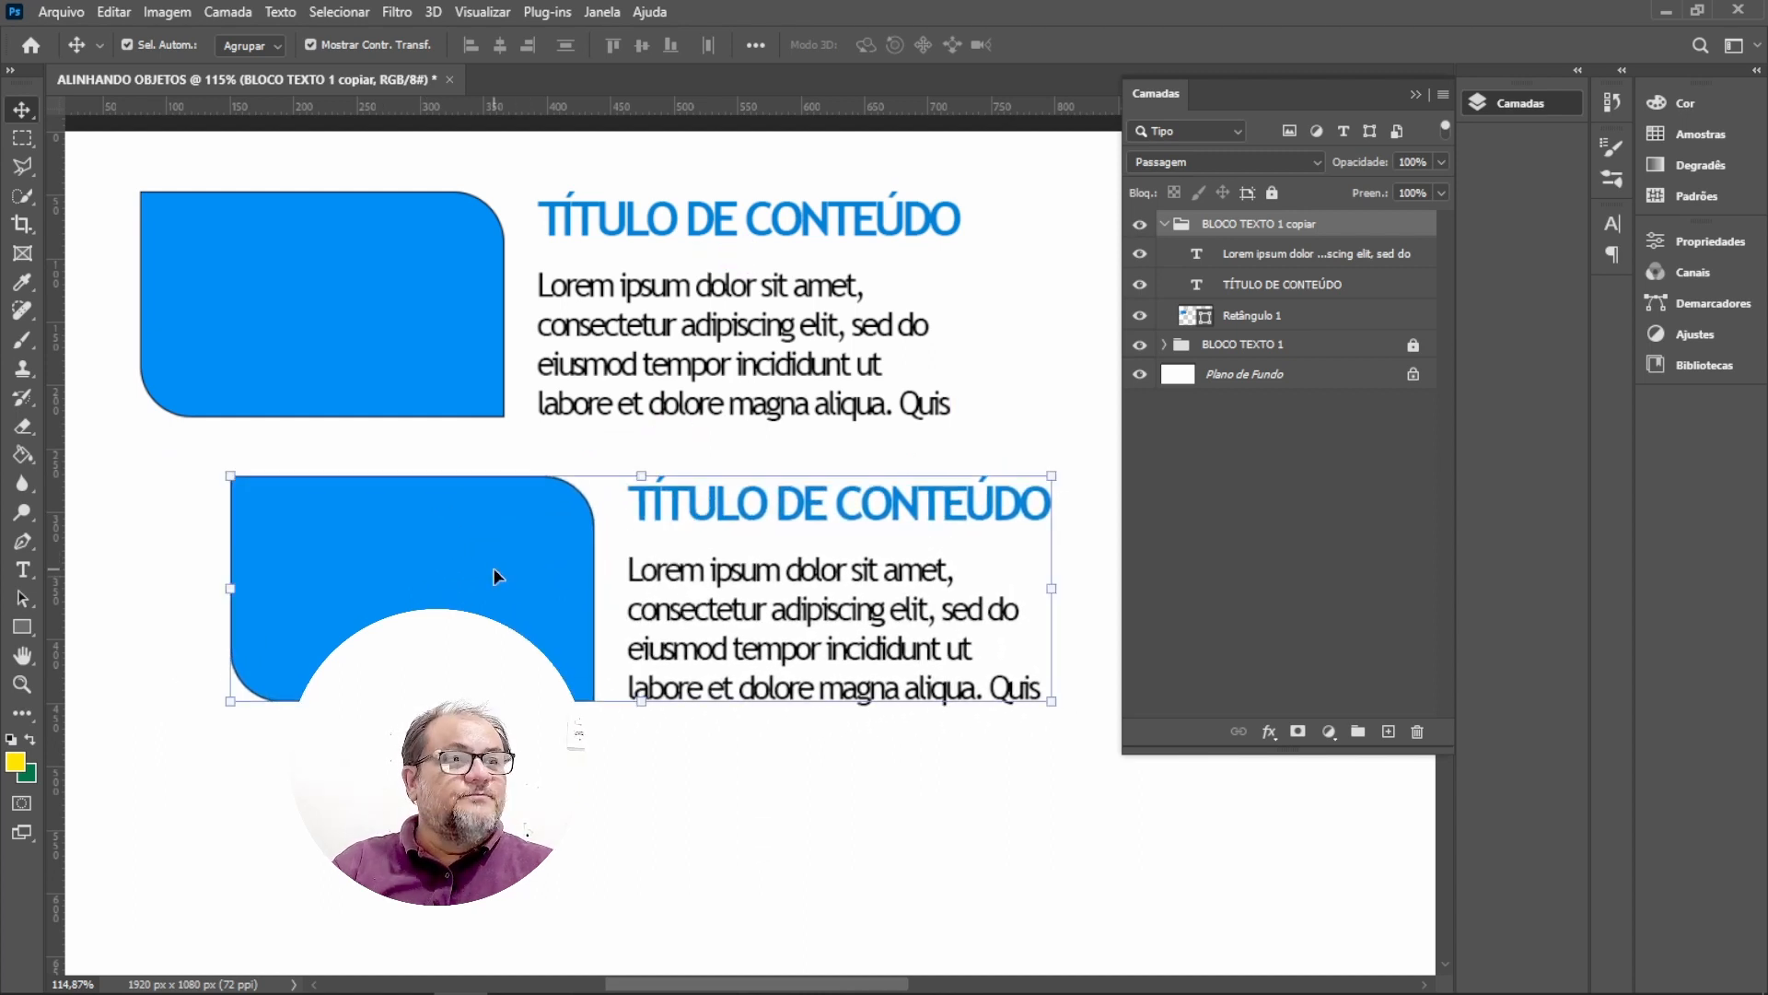
# Duplicate the BLOCO TEXTO 2 group, lock the original, and select the new copy.
pyautogui.click(1165, 225)
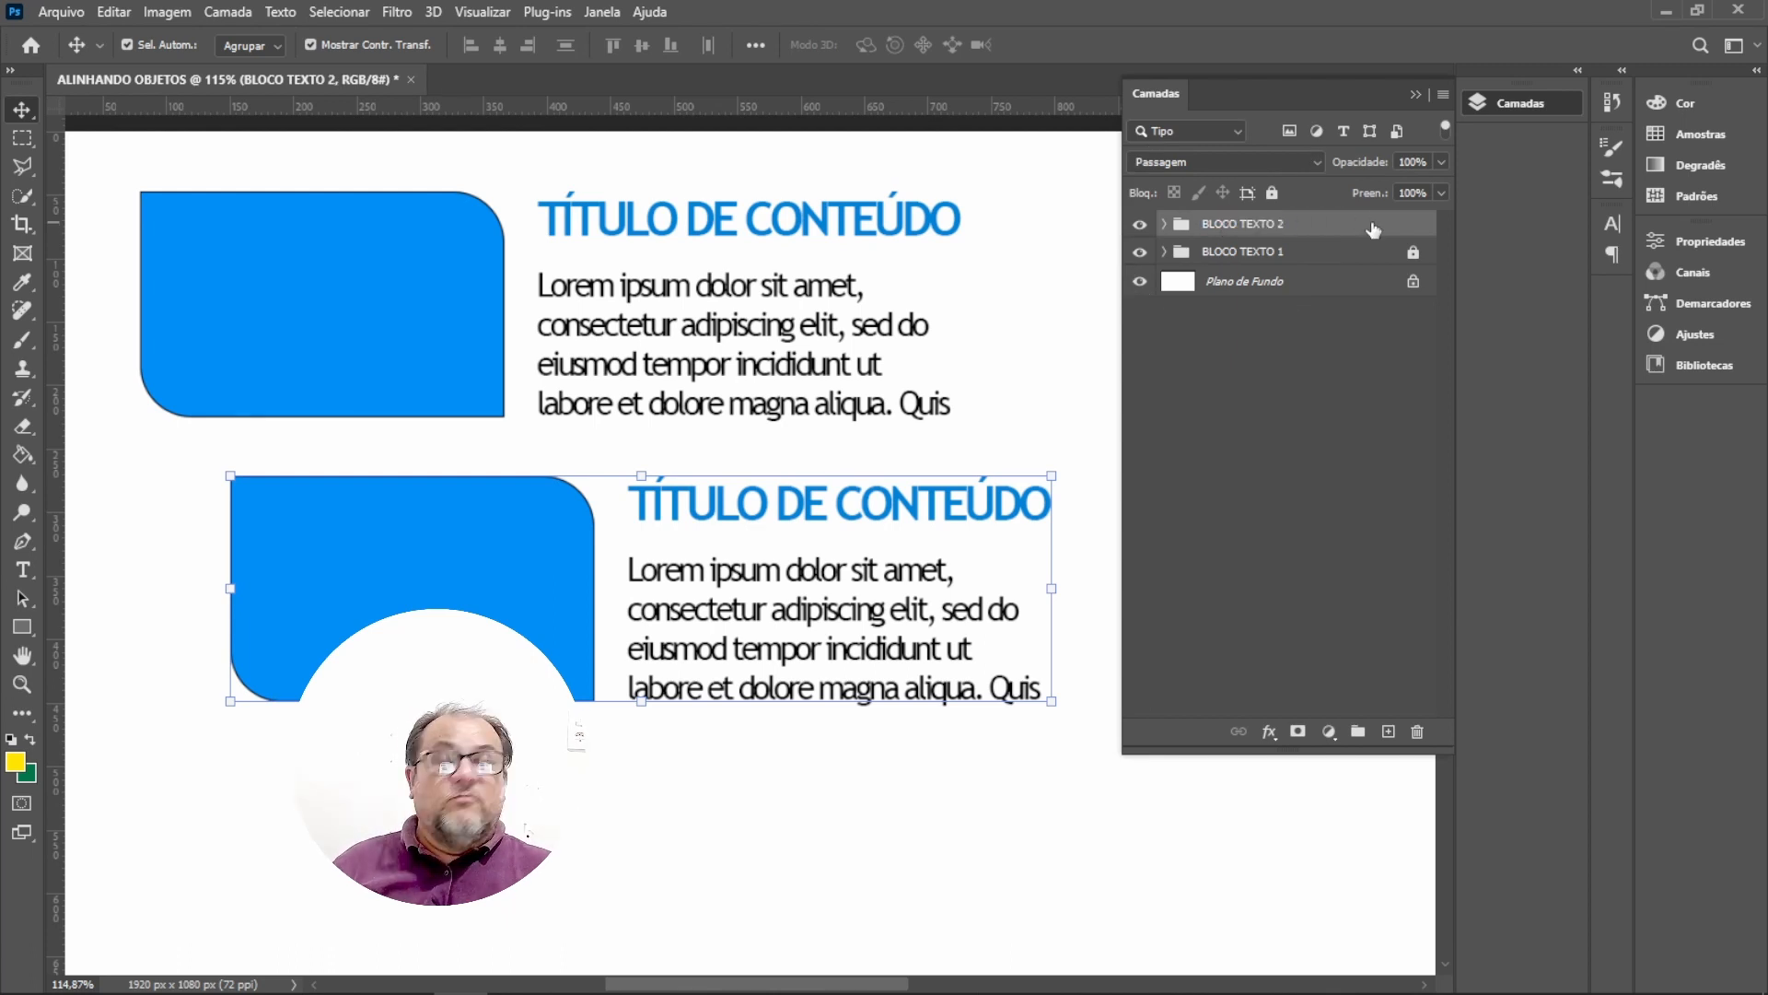
pyautogui.hotkey('ctrl', 'j')
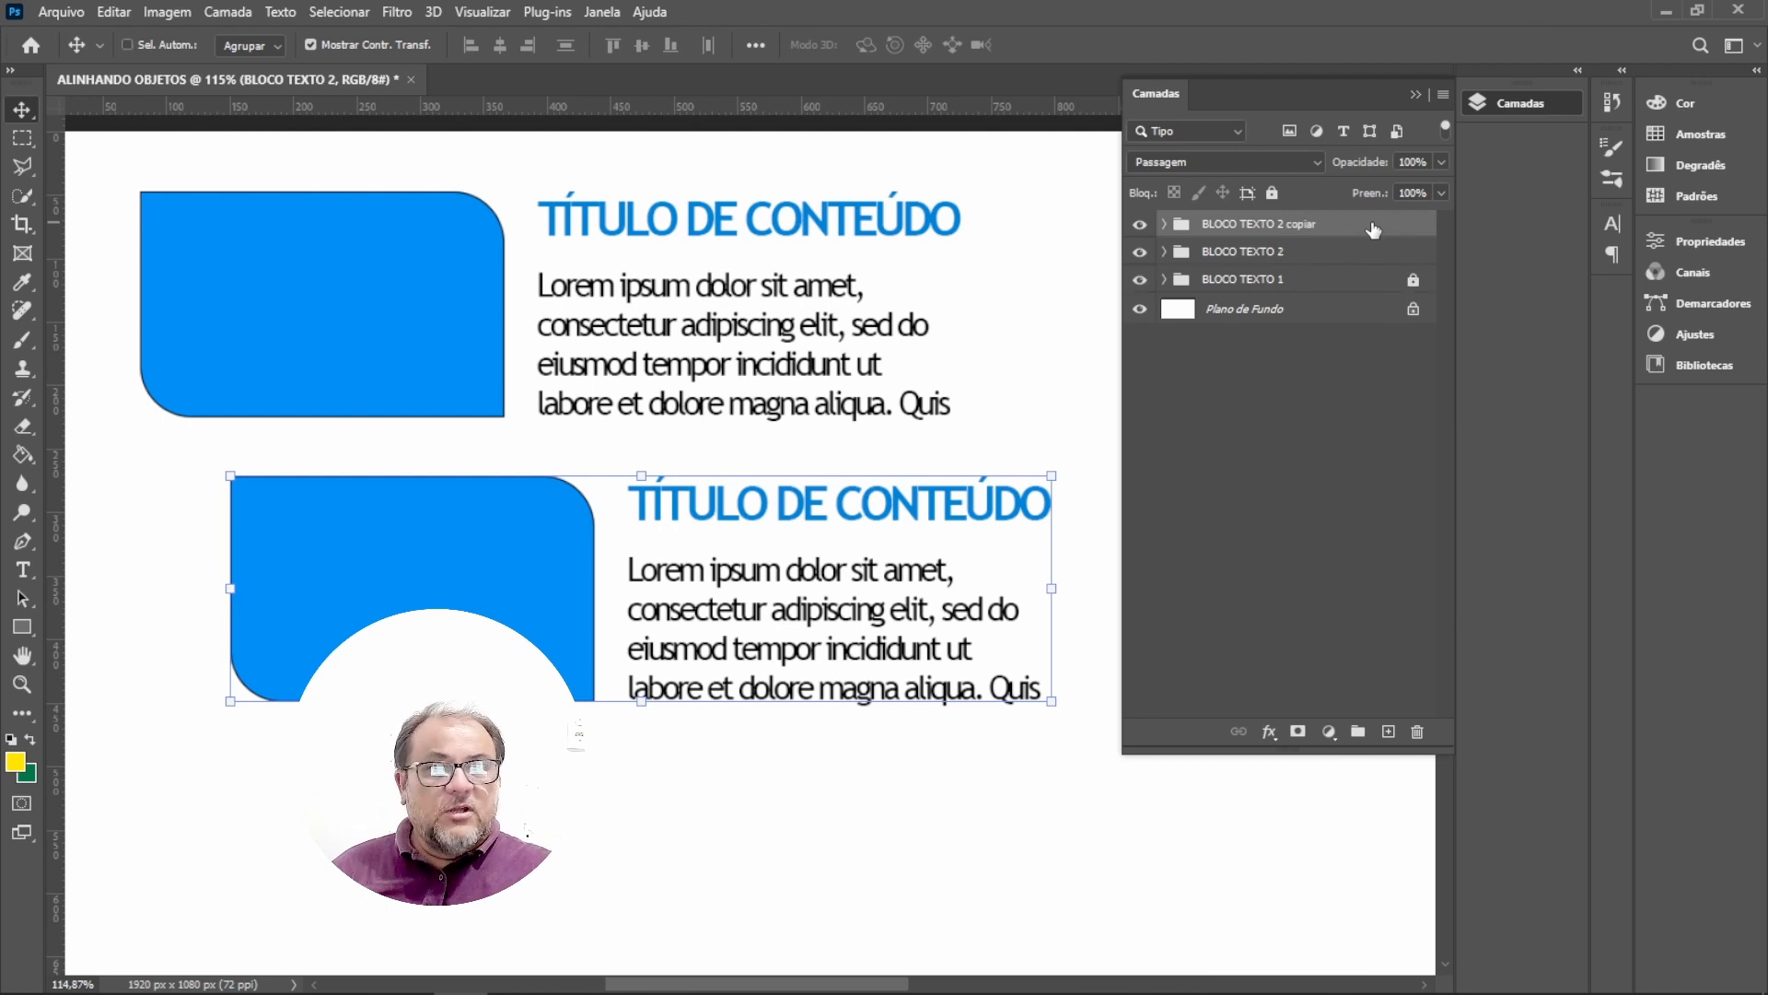
pyautogui.click(1234, 253)
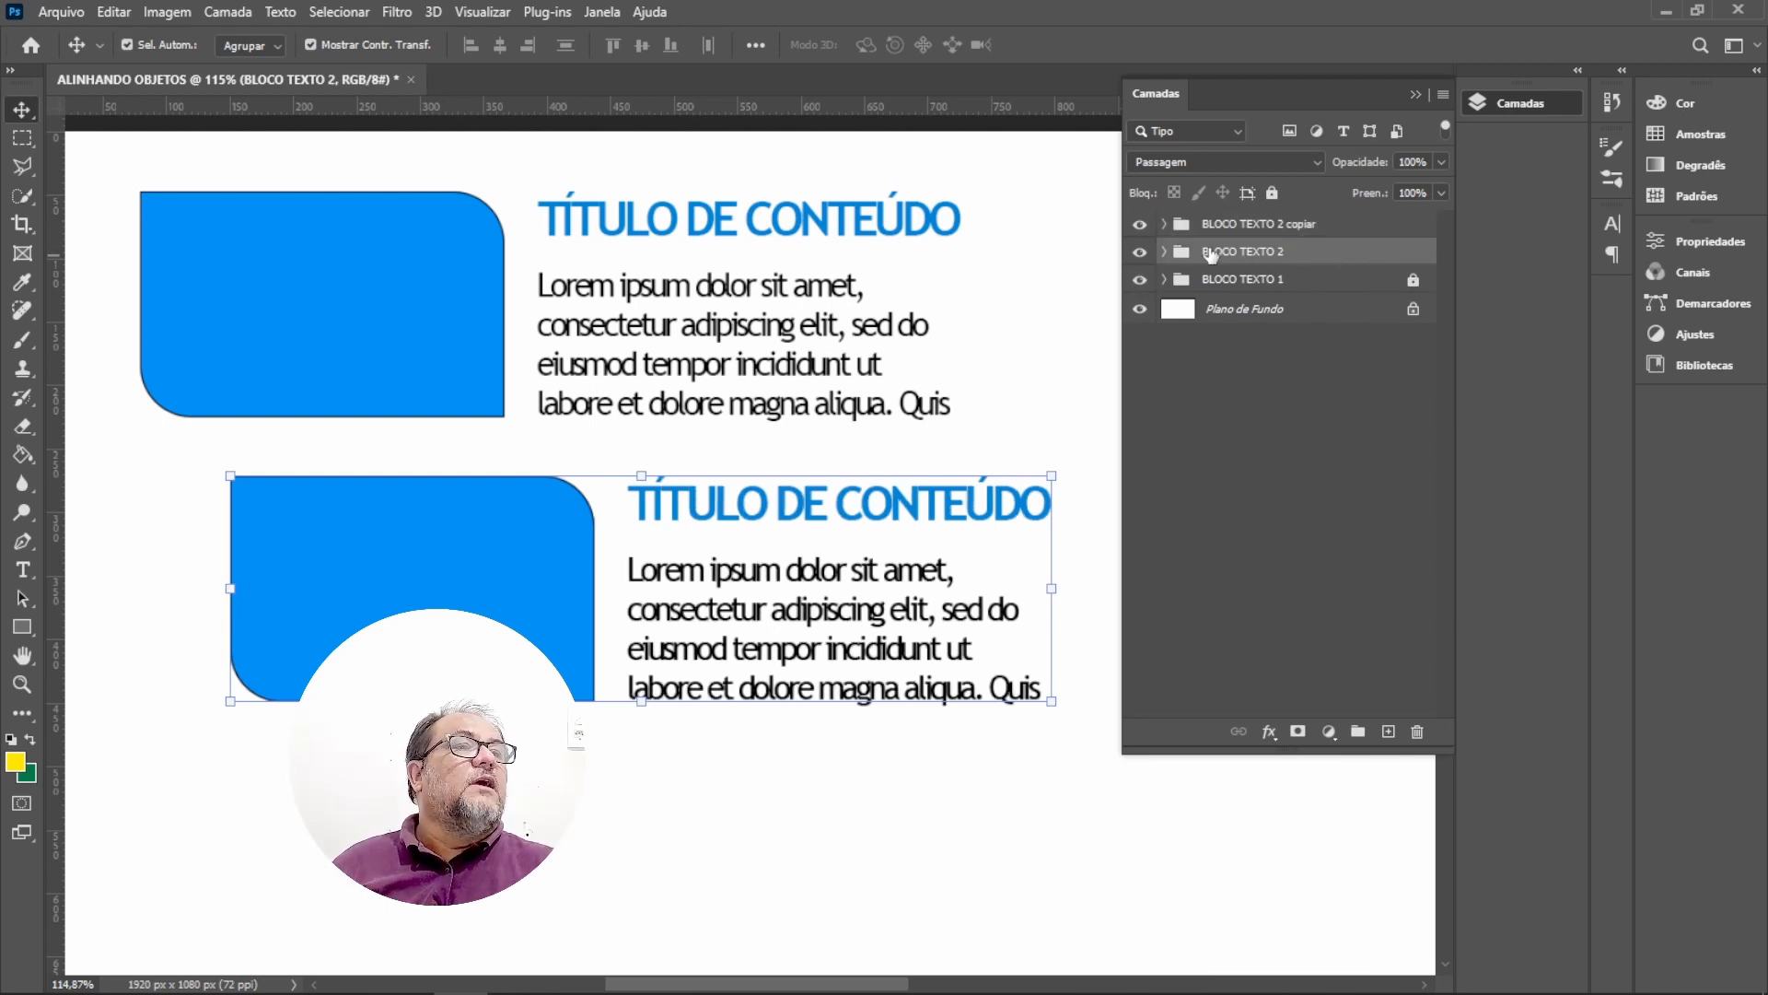
pyautogui.click(1272, 193)
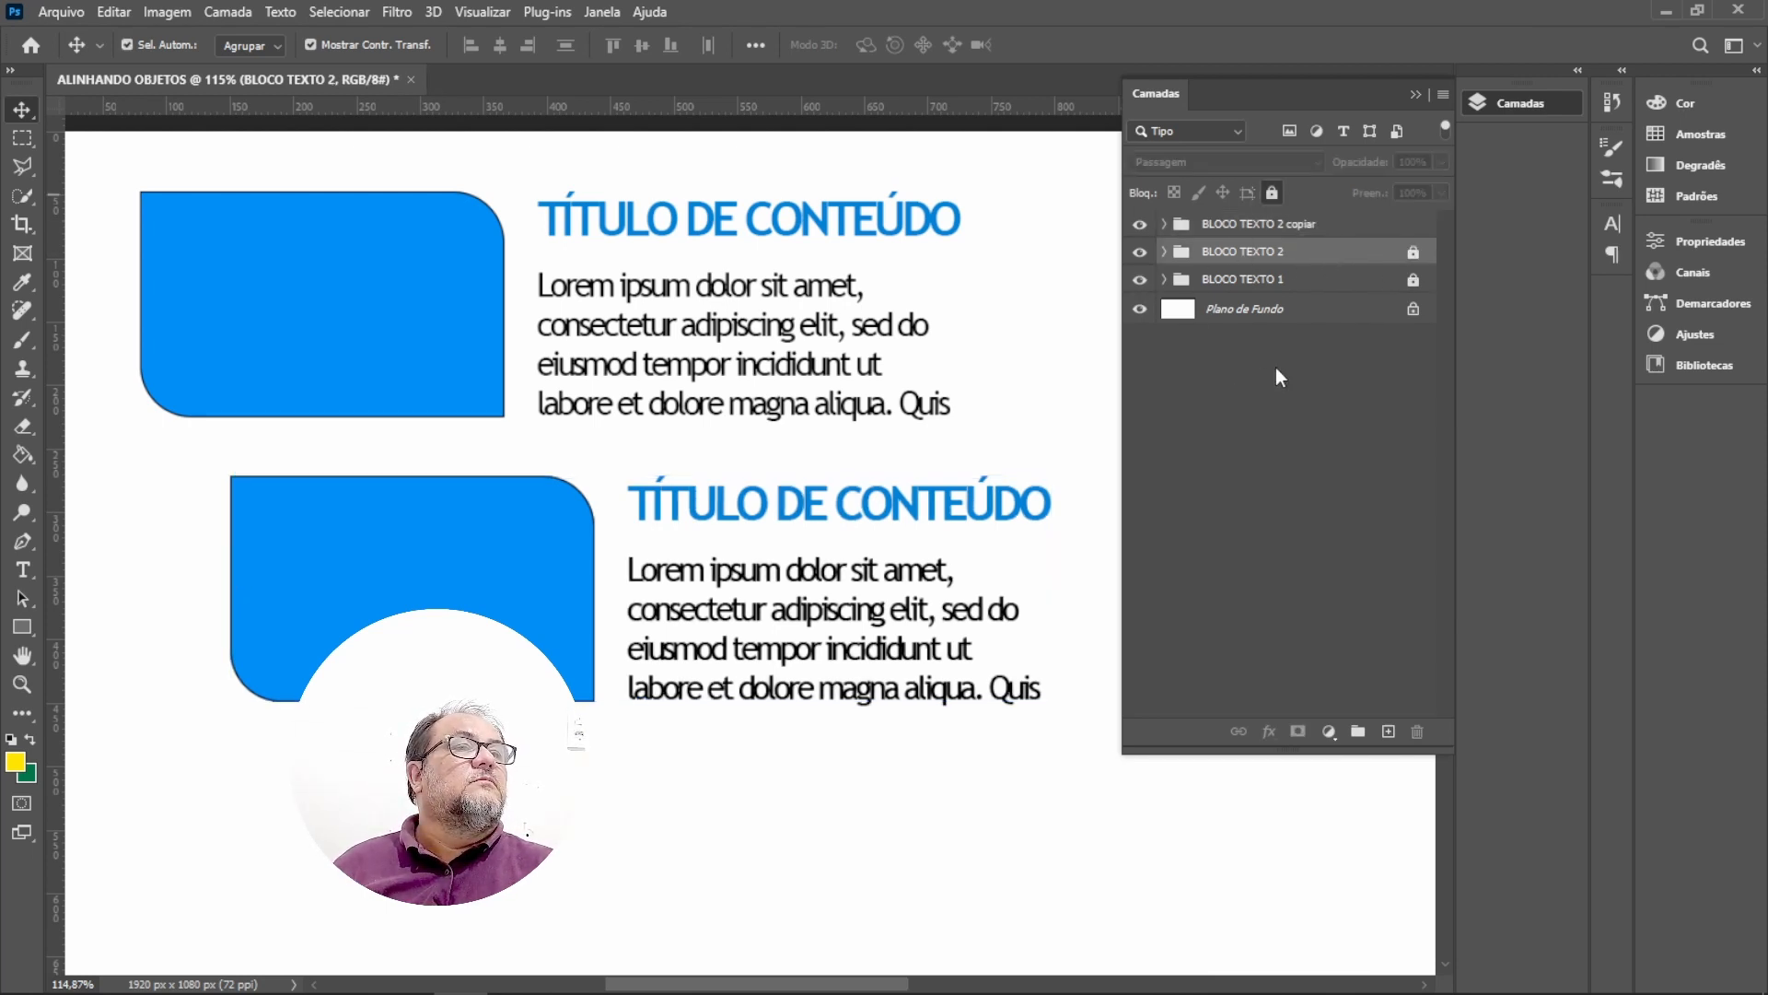
pyautogui.click(1255, 226)
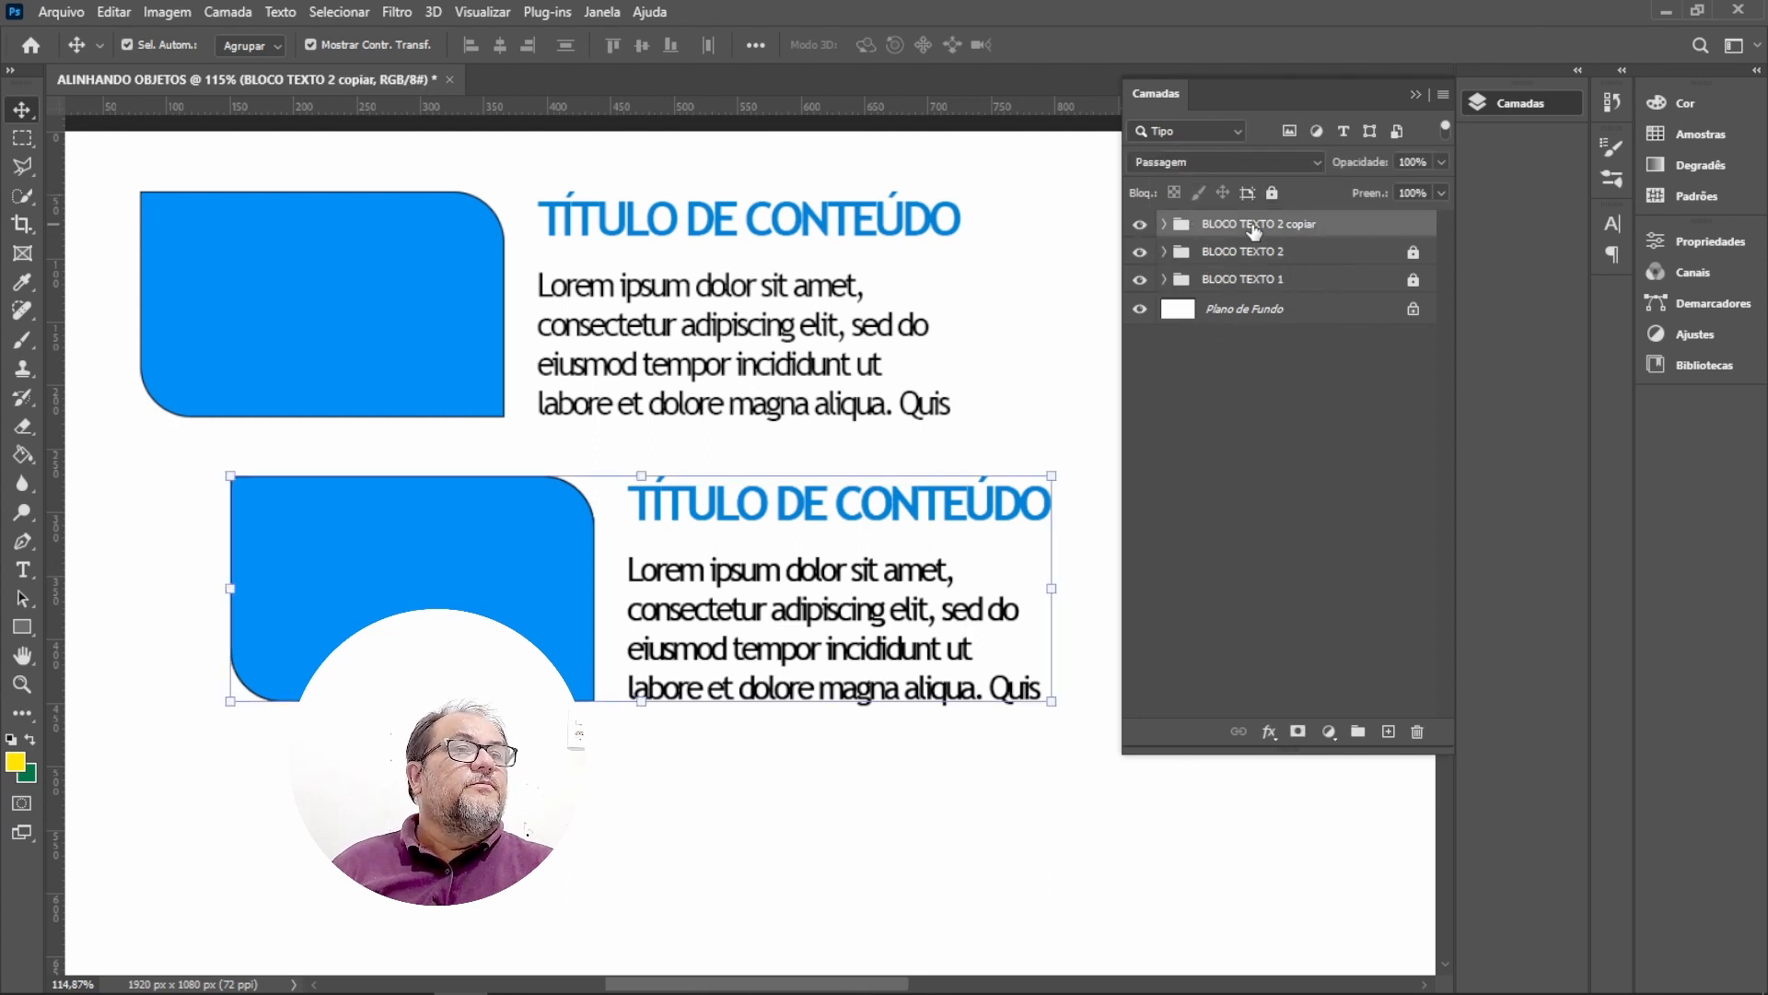
# Move the new copy down to a third row below the second block.
pyautogui.moveTo(706, 506); pyautogui.dragTo(642, 812)
pyautogui.hotkey('ctrl', '-')
pyautogui.hotkey('ctrl', '-')
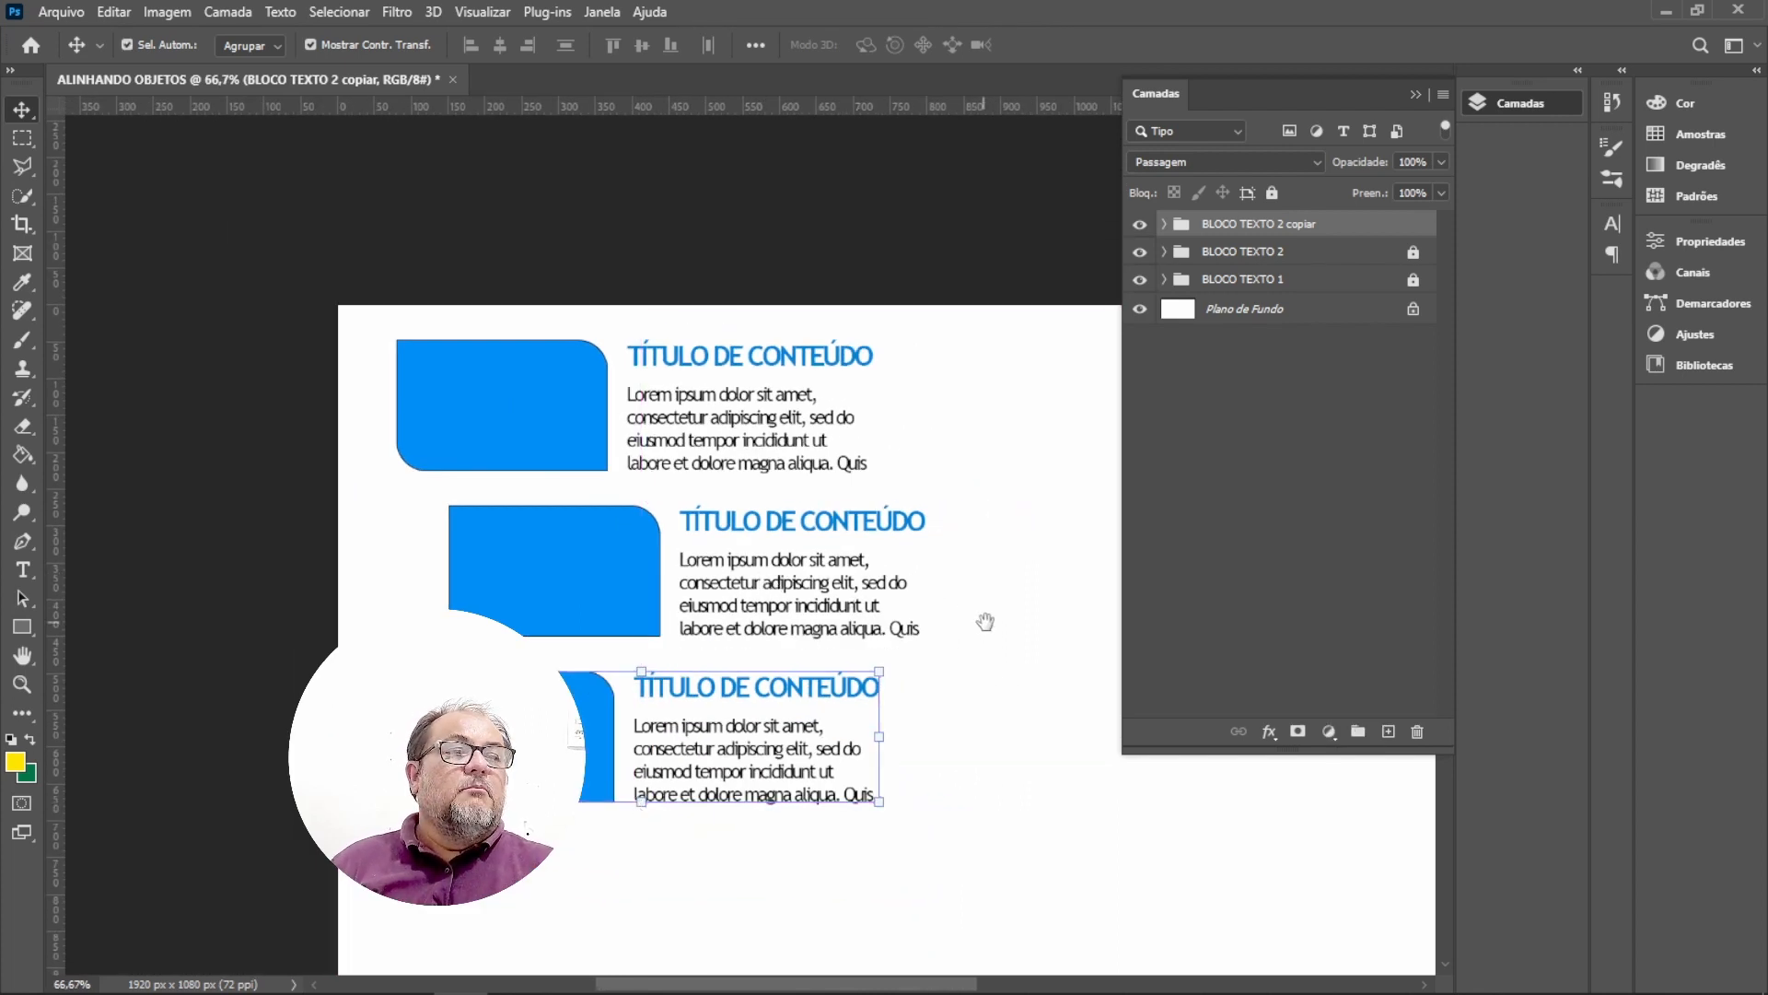
pyautogui.moveTo(991, 620); pyautogui.dragTo(870, 496)
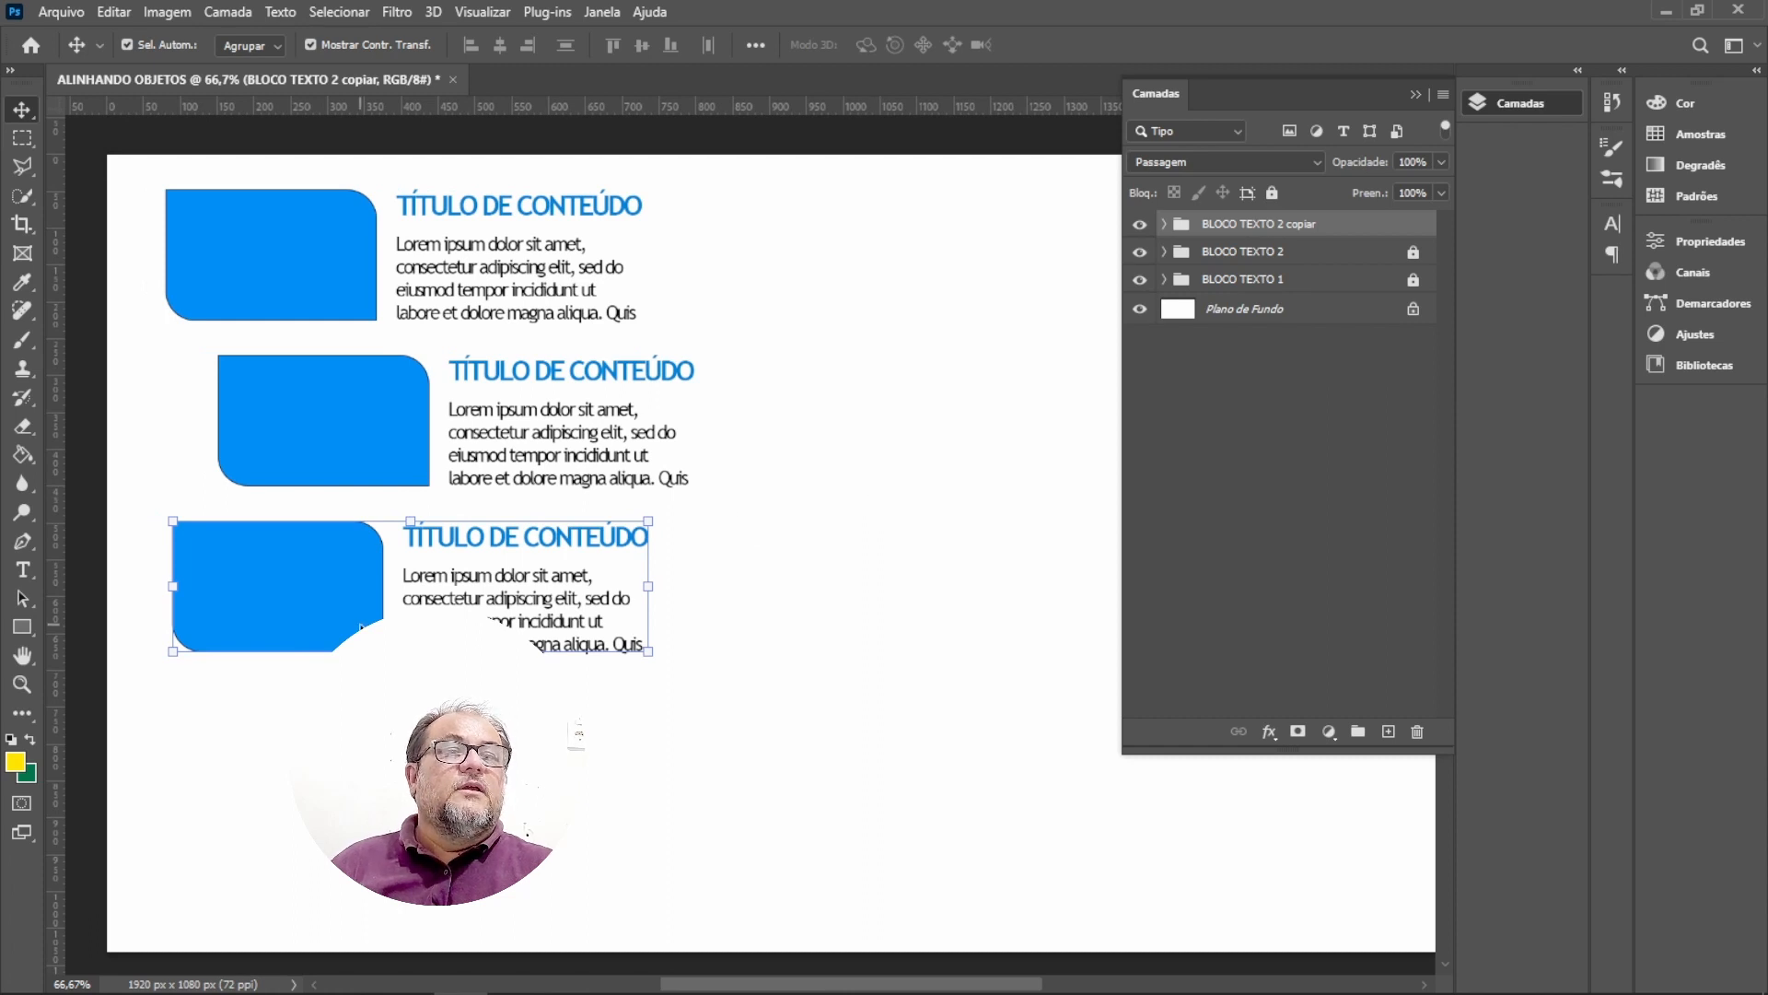
pyautogui.moveTo(337, 616); pyautogui.dragTo(364, 723)
# Unlock the first two block groups and adjust the positions of the second and third blocks.
pyautogui.moveTo(392, 447); pyautogui.dragTo(426, 465)
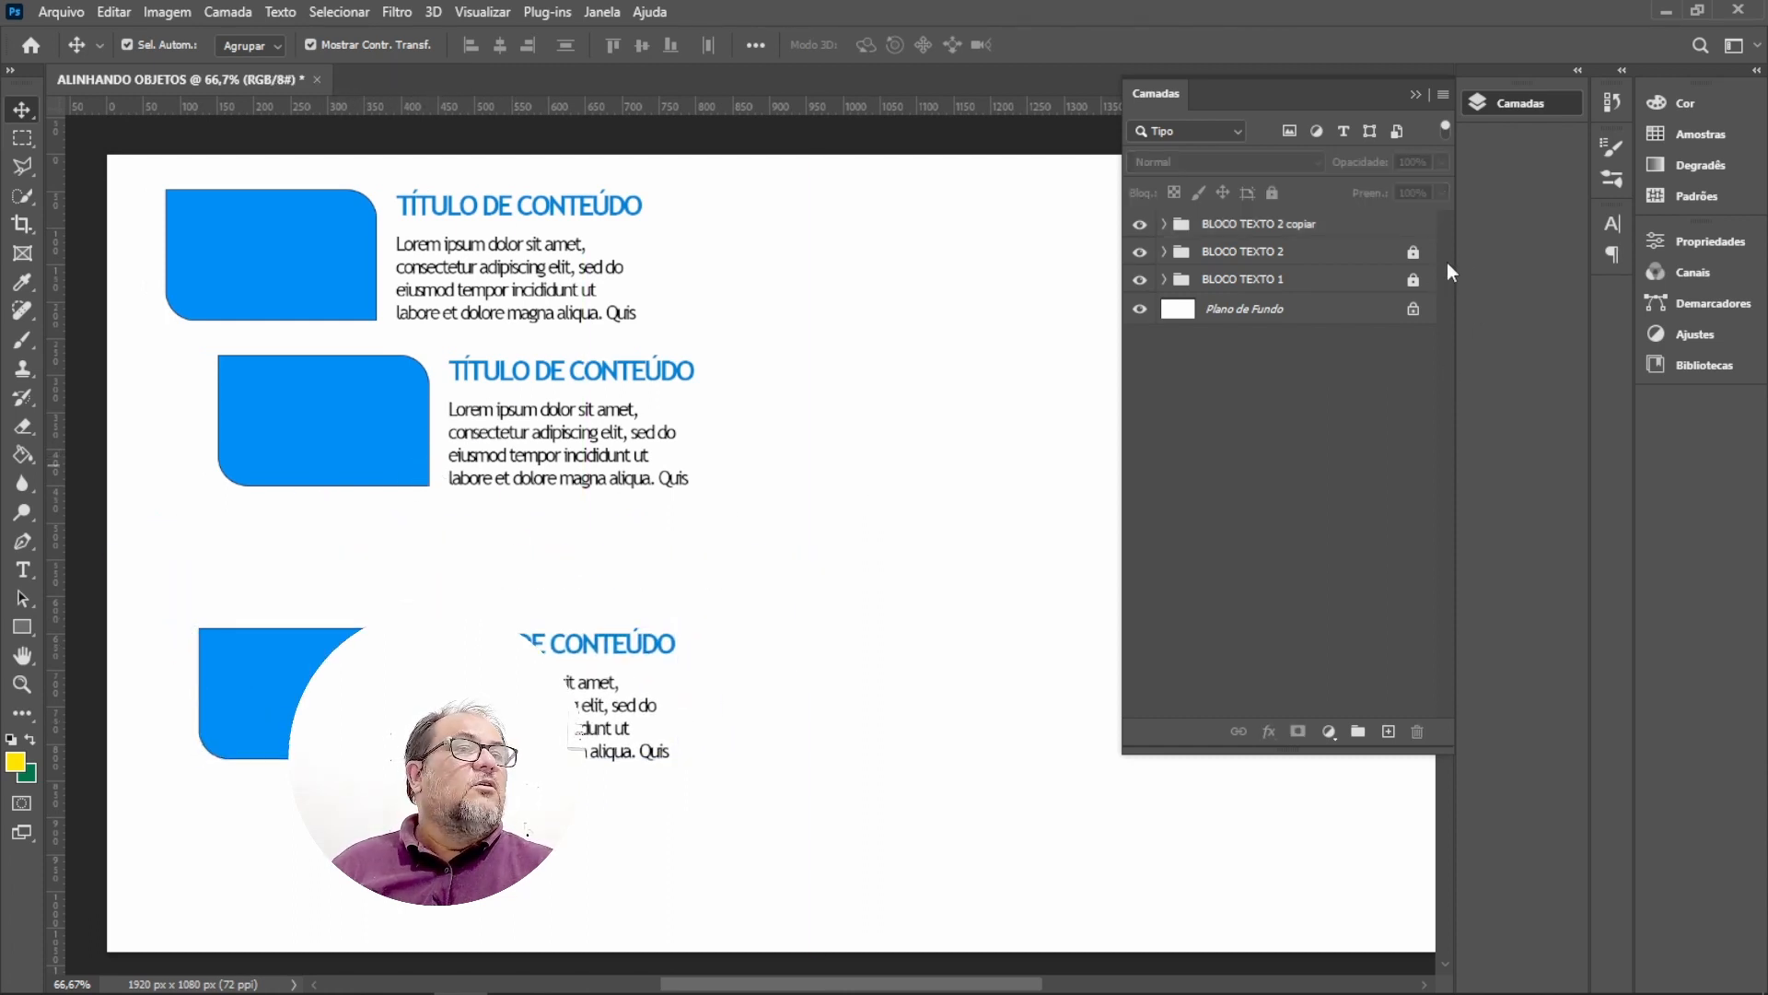
pyautogui.click(1415, 281)
pyautogui.moveTo(323, 277); pyautogui.dragTo(336, 280)
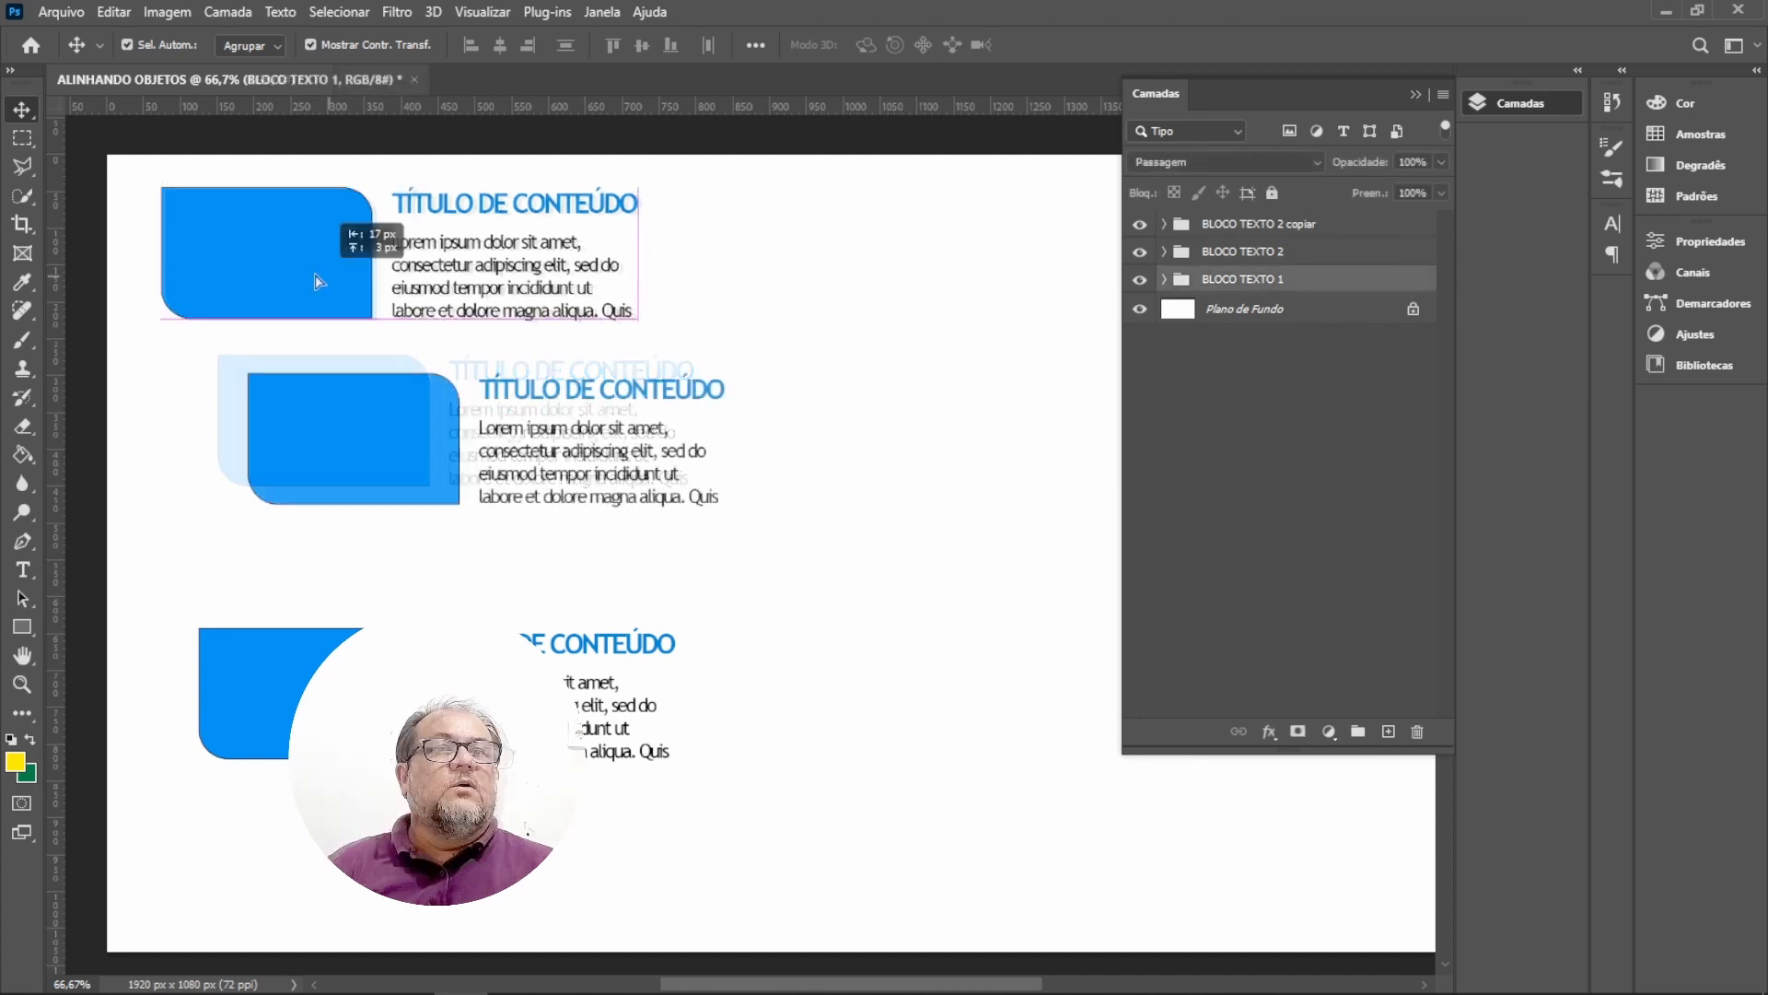
pyautogui.moveTo(354, 426); pyautogui.dragTo(405, 444)
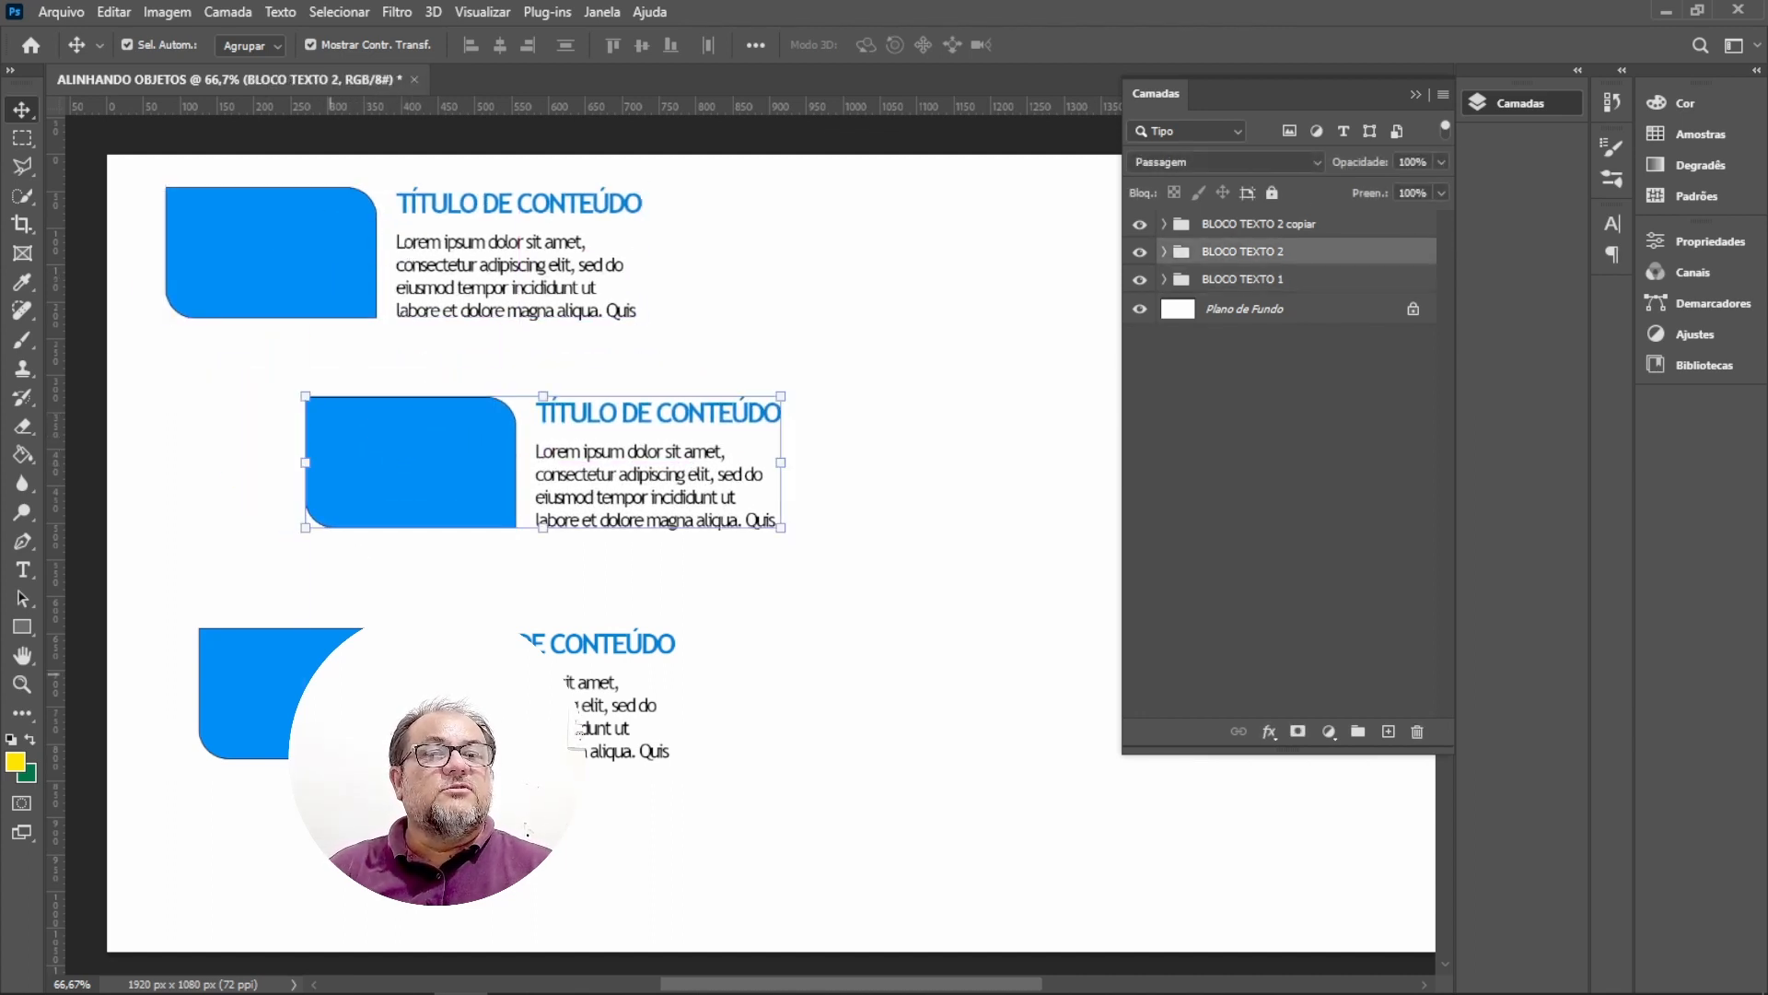
pyautogui.moveTo(331, 664)
pyautogui.mouseDown()
pyautogui.moveTo(458, 689)
pyautogui.moveTo(311, 688)
pyautogui.mouseUp()
pyautogui.moveTo(451, 513); pyautogui.dragTo(452, 513)
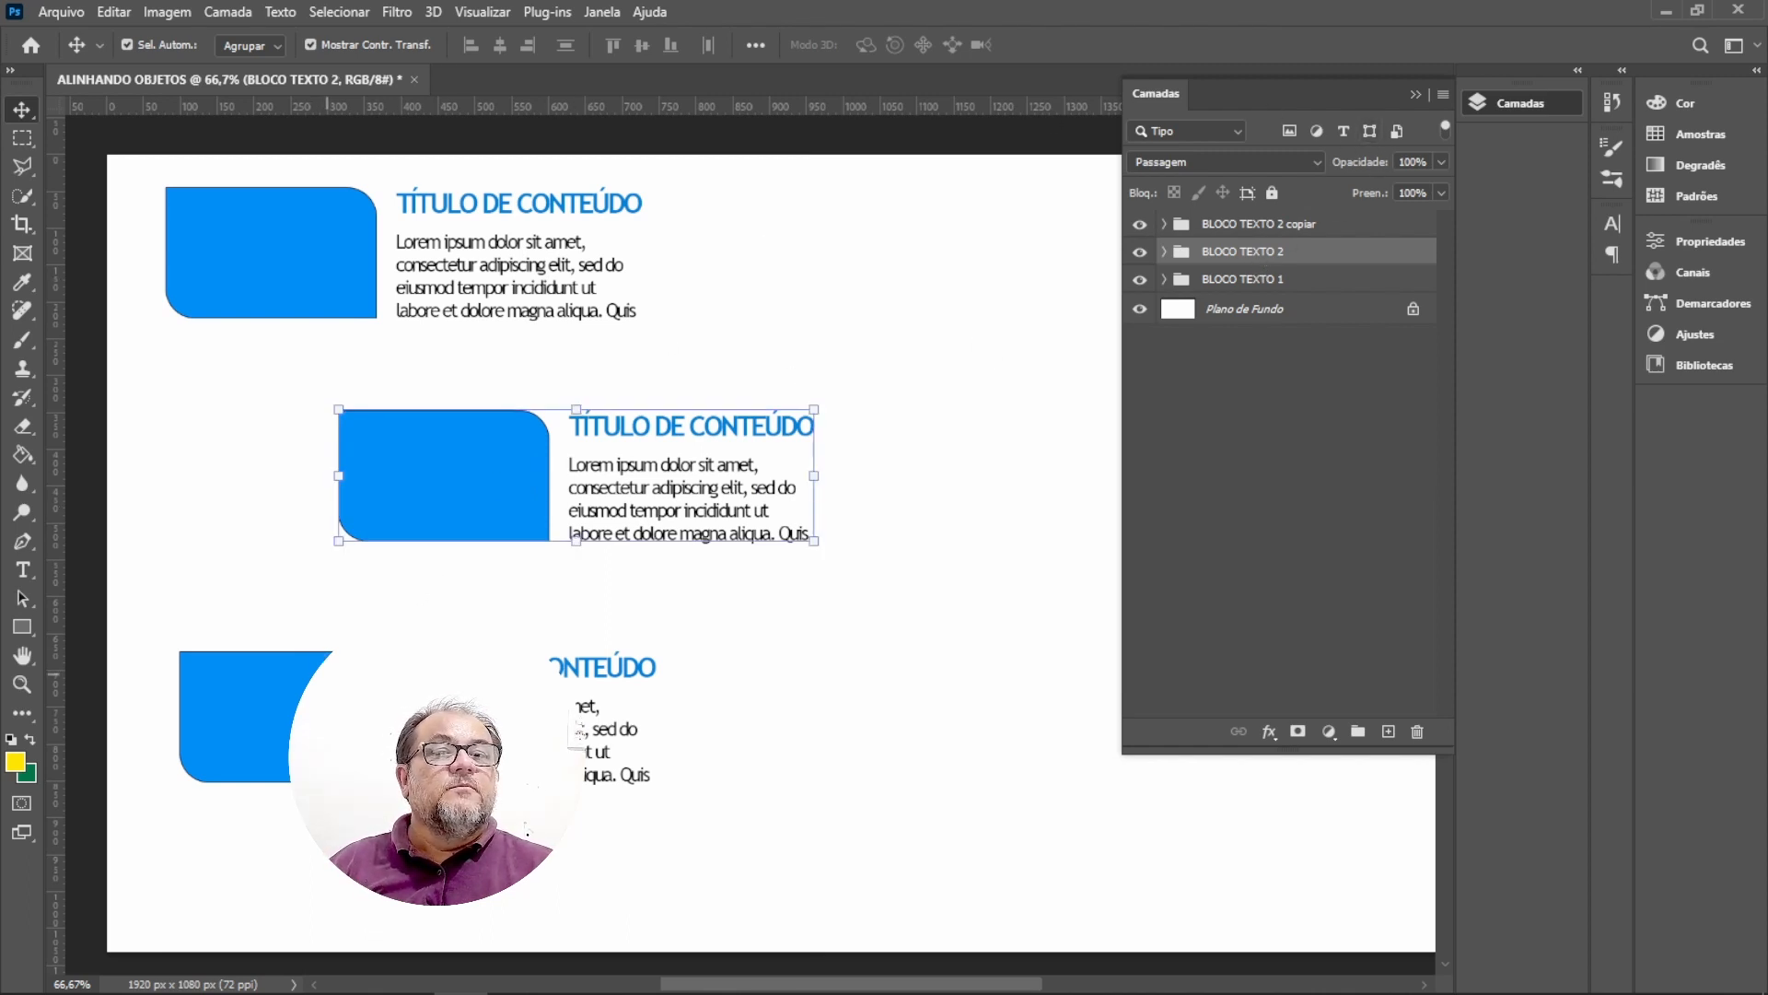
pyautogui.moveTo(325, 652); pyautogui.dragTo(325, 604)
# Duplicate the third block and move the copy to the bottom of the canvas.
pyautogui.press('ctrl')
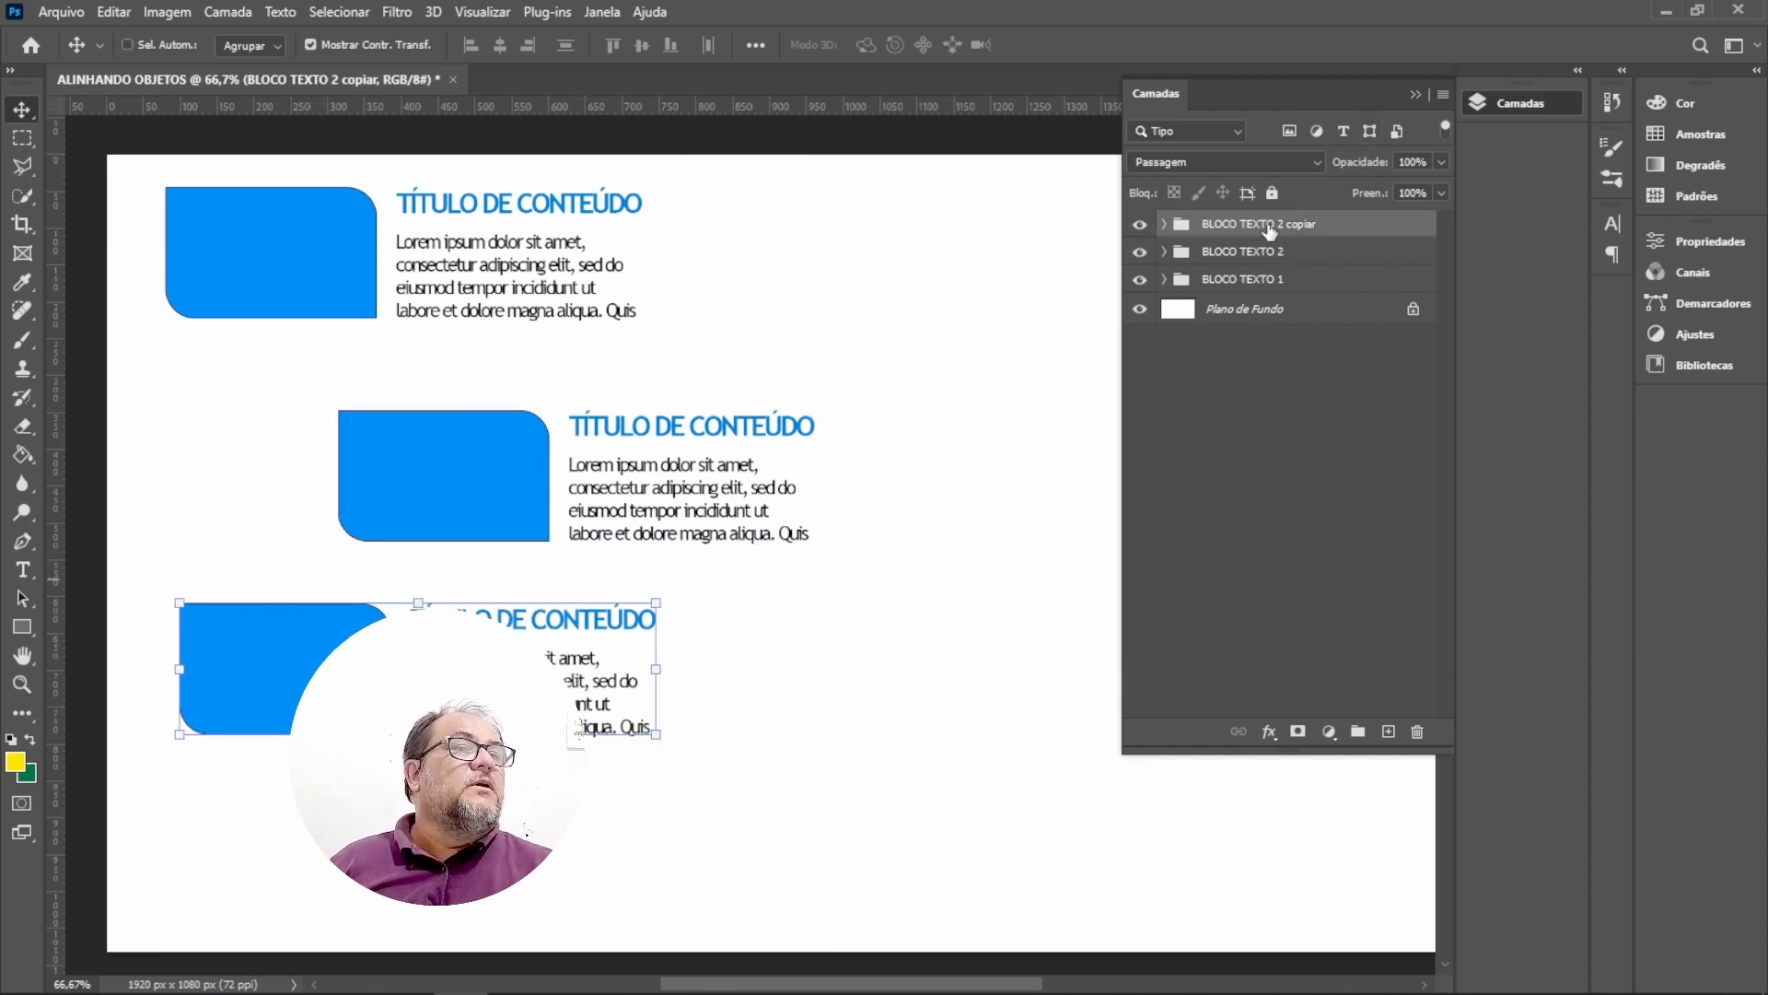
pyautogui.hotkey('ctrl', 'j')
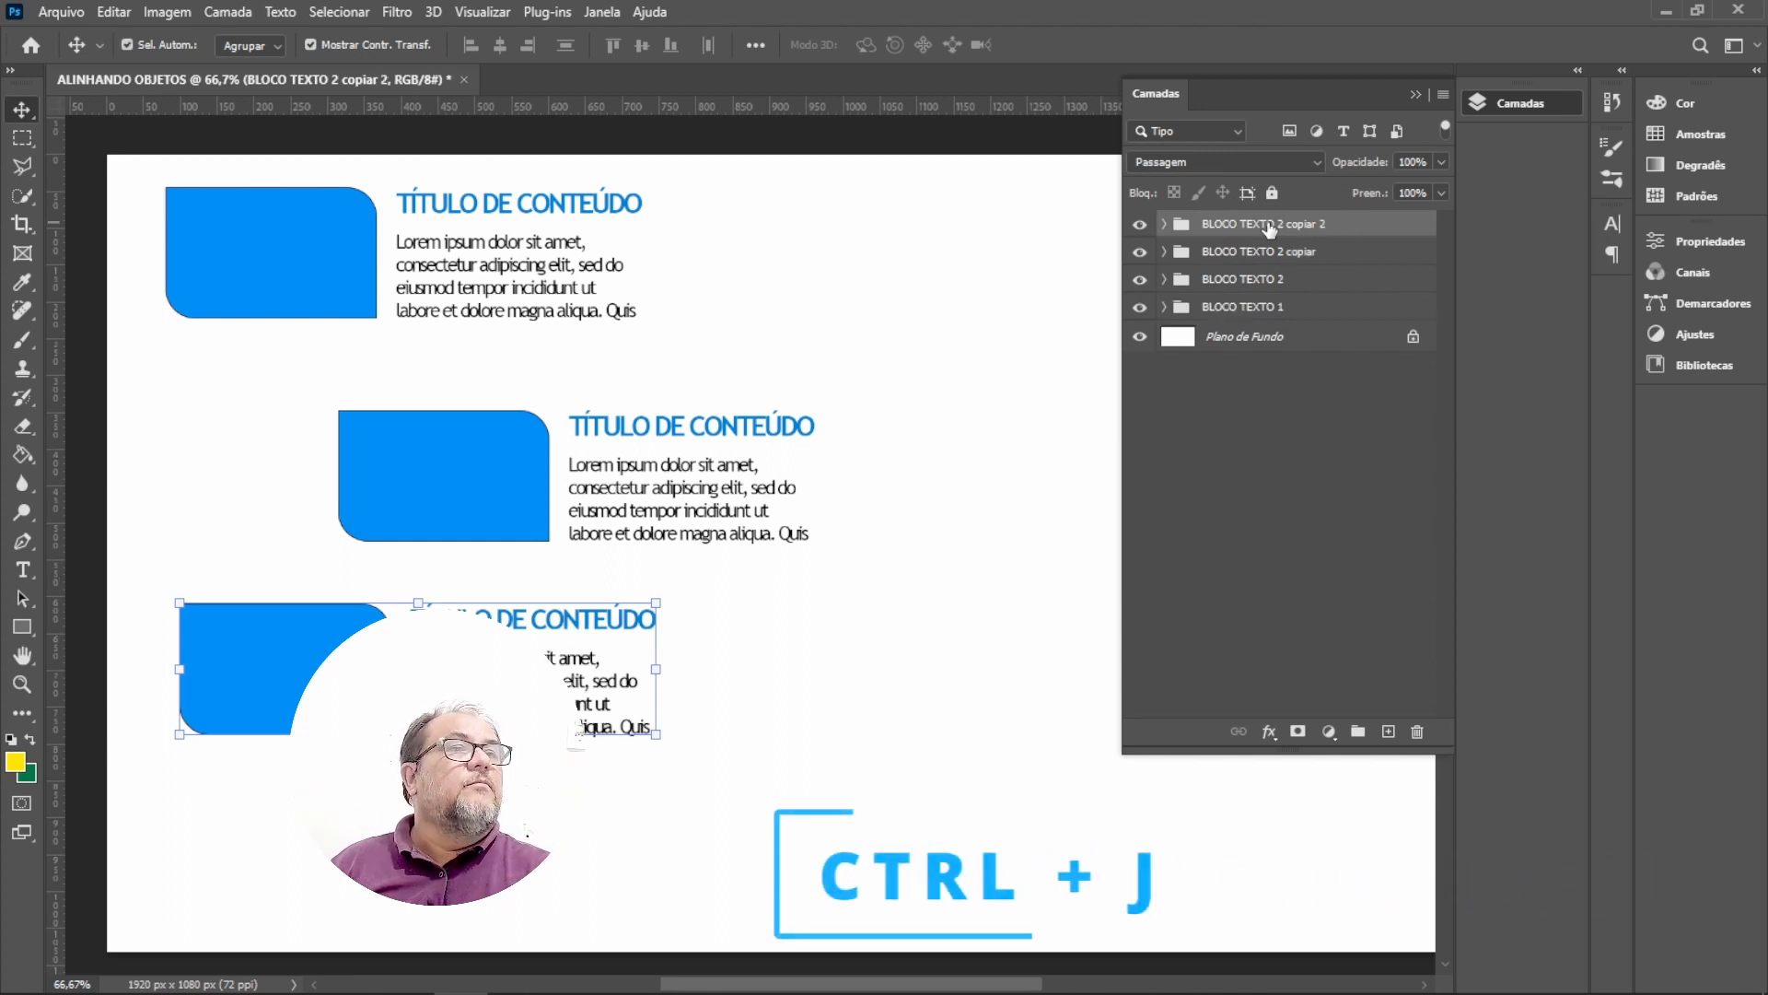
pyautogui.moveTo(331, 672); pyautogui.dragTo(366, 847)
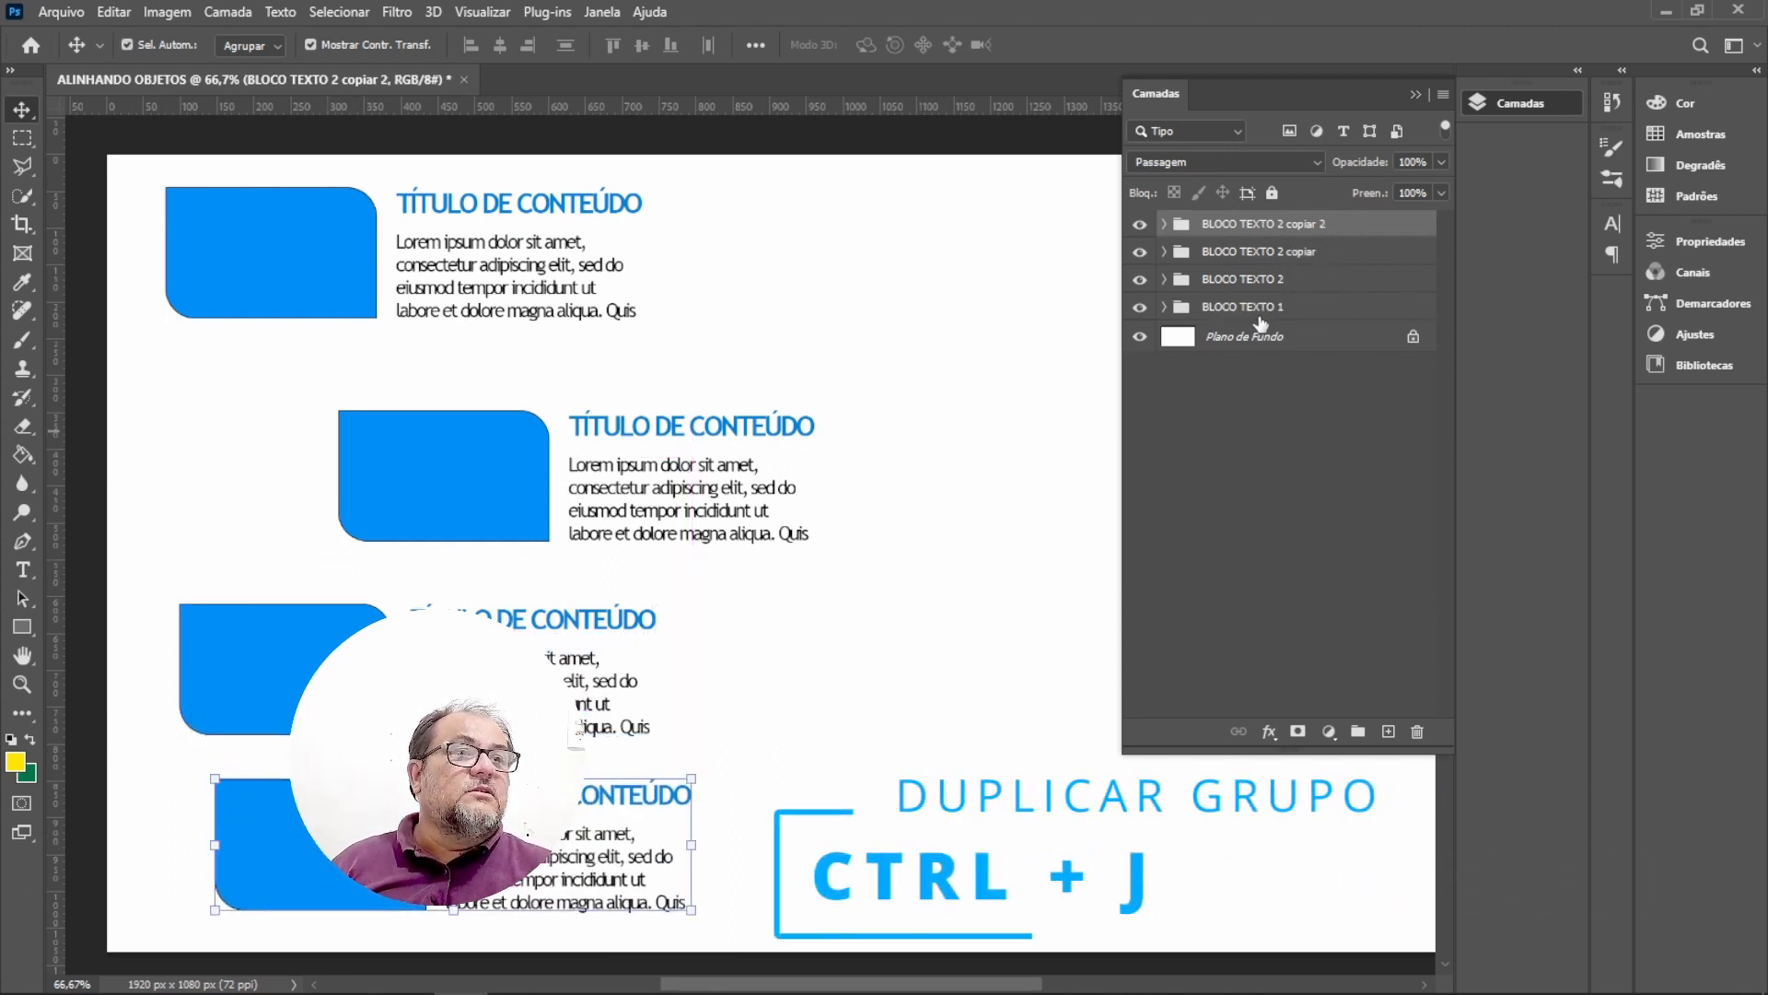
# Rename the BLOCO TEXTO 2 copiar group as BLOCO TEXTO 3.
pyautogui.press('ctrl')
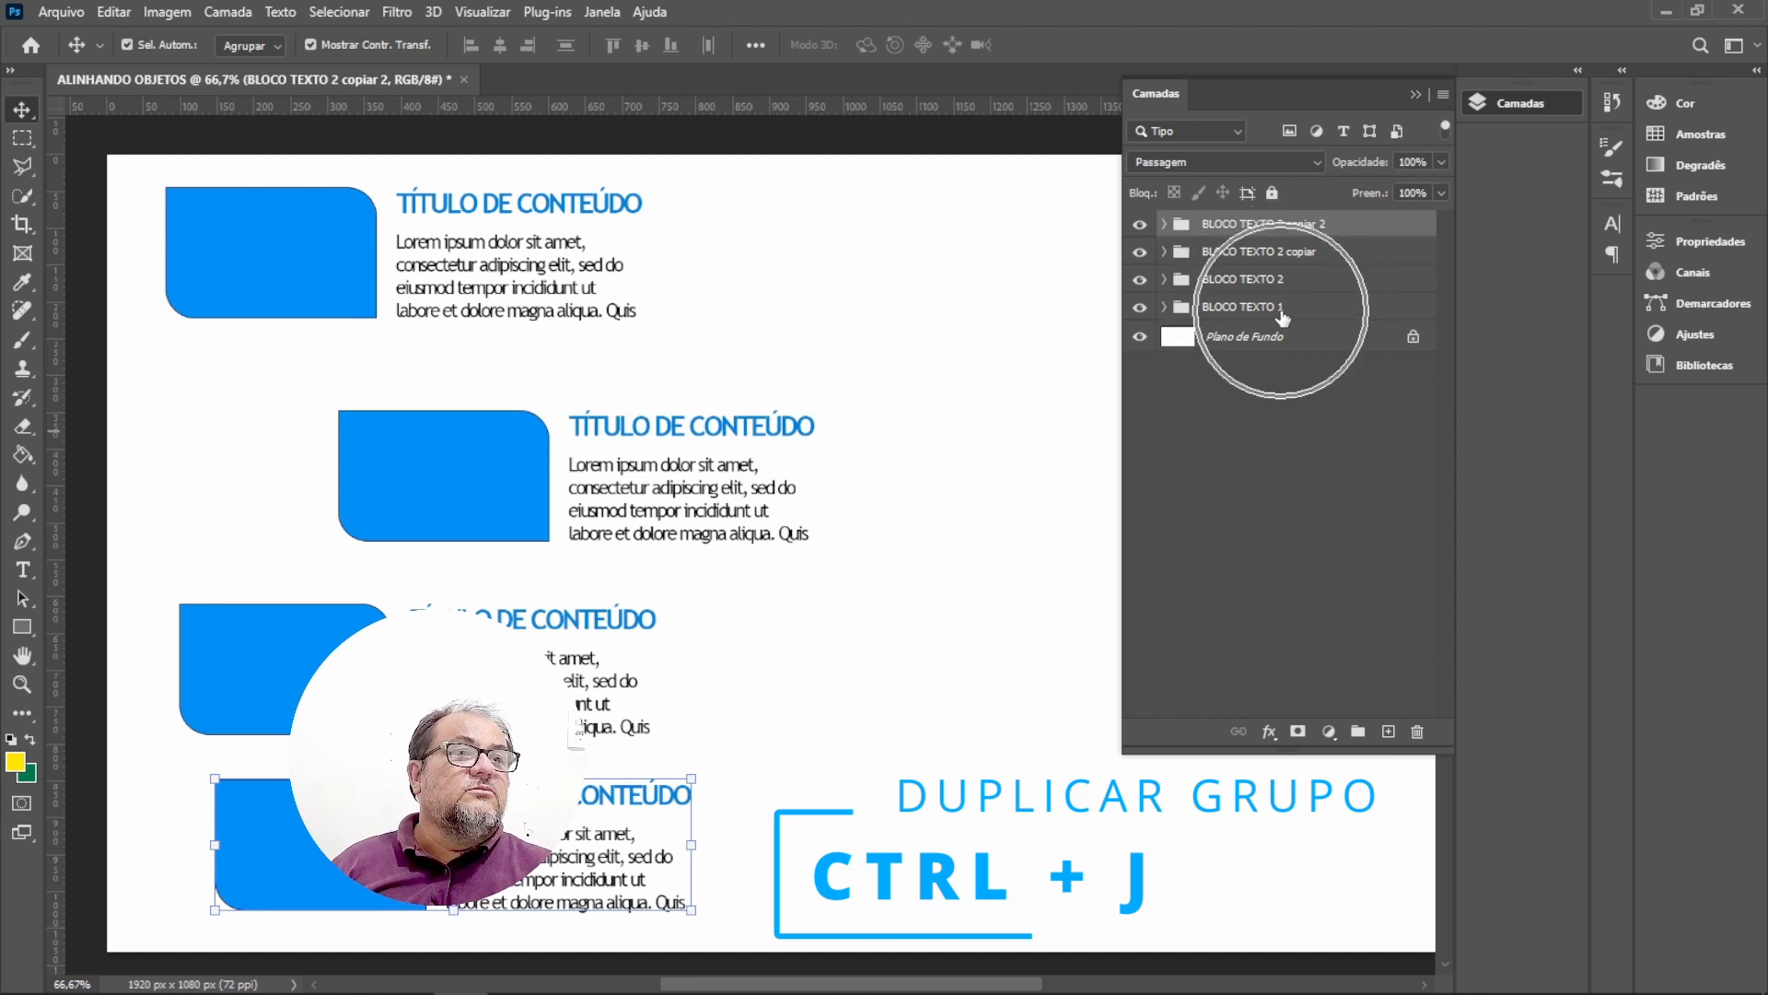
pyautogui.doubleClick(1292, 254)
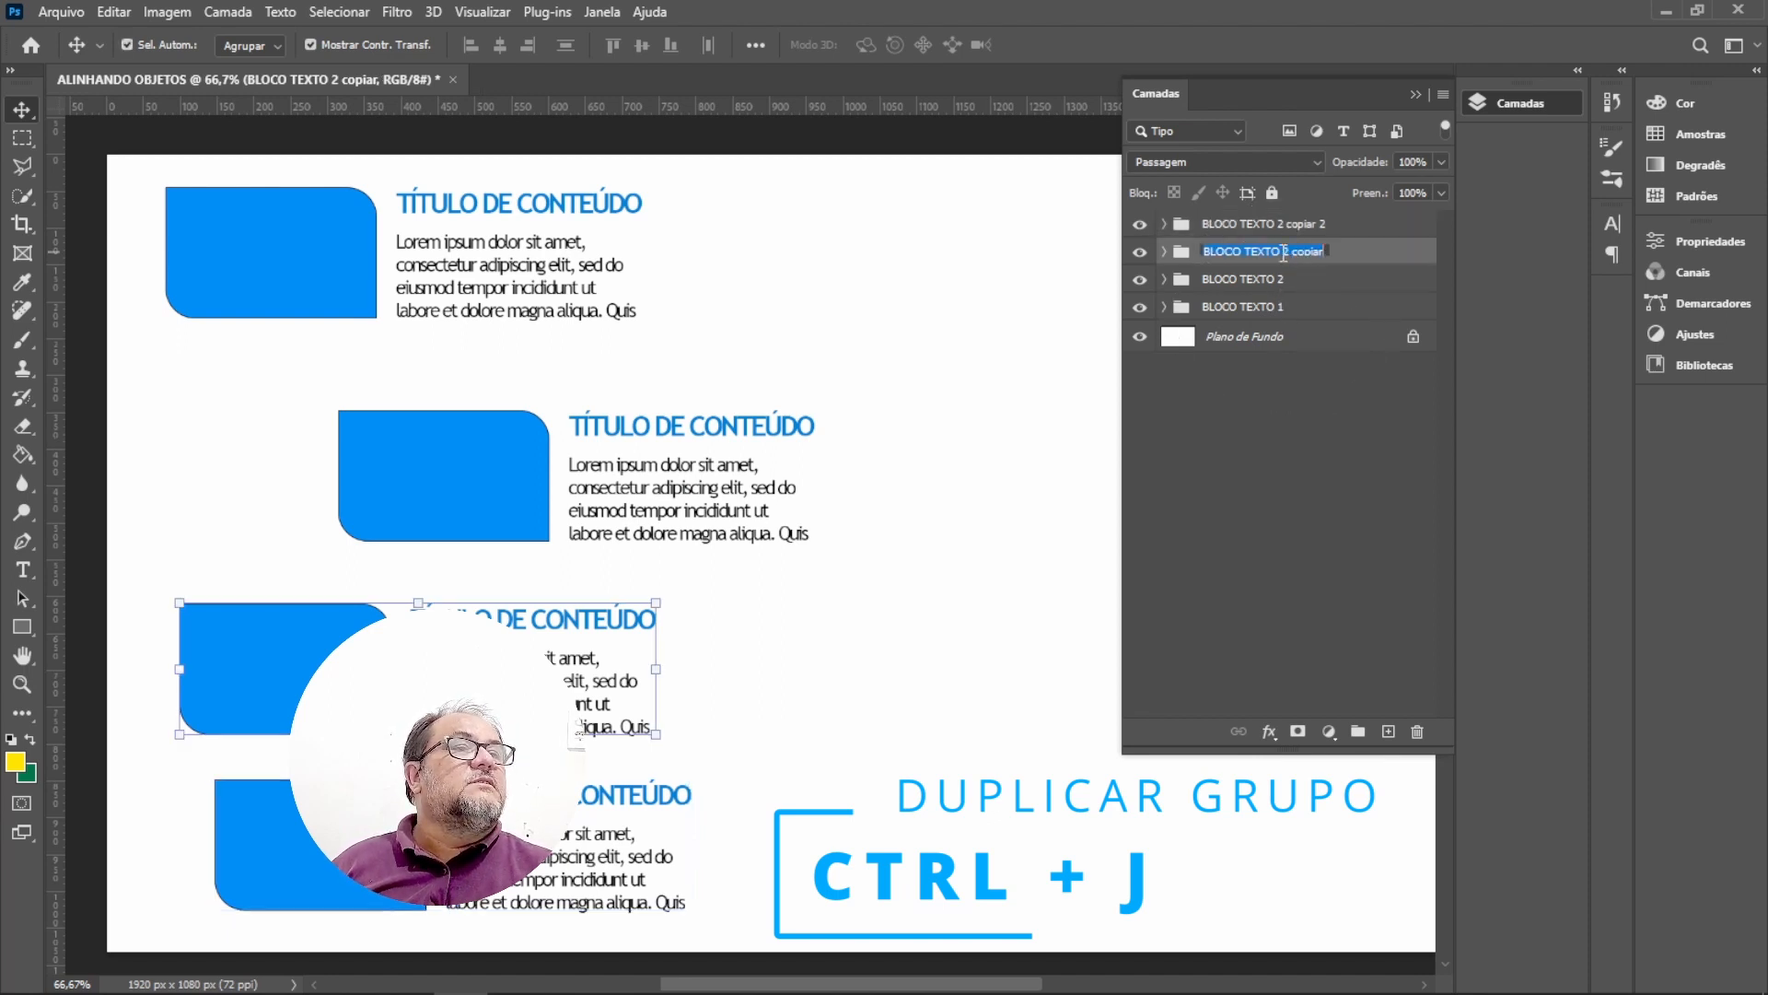
pyautogui.moveTo(1281, 251); pyautogui.dragTo(1358, 250)
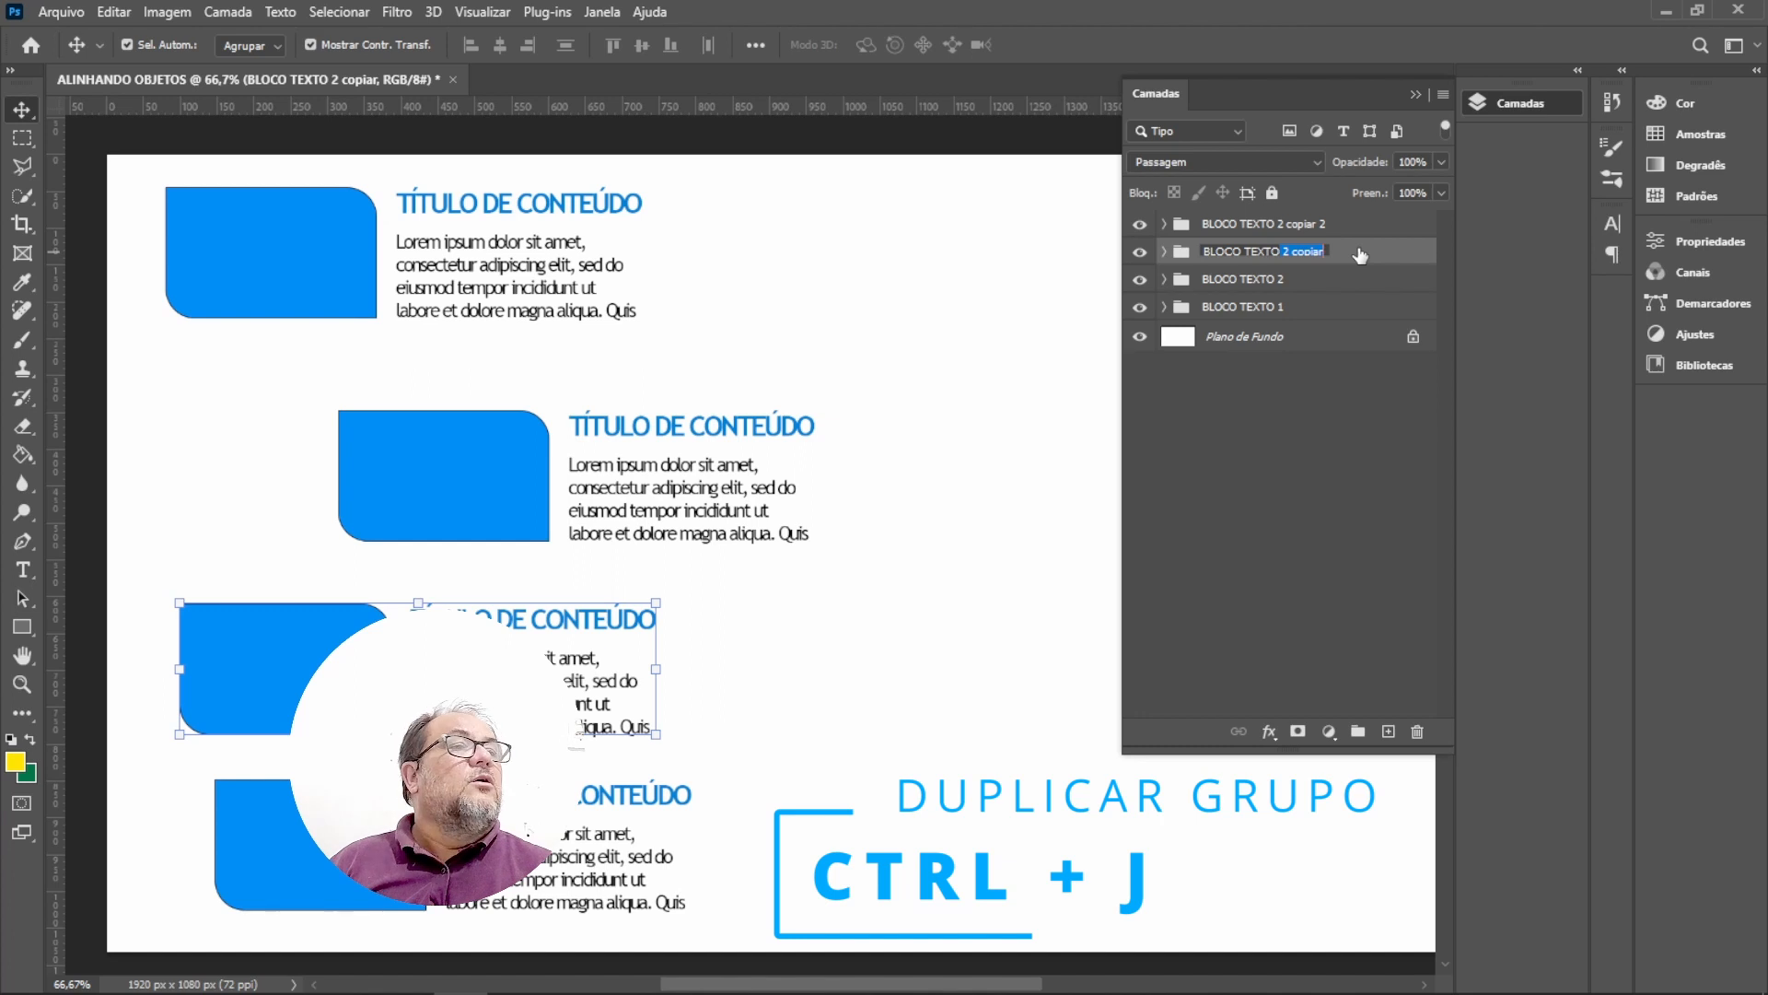
pyautogui.write('3')
pyautogui.press('Return')
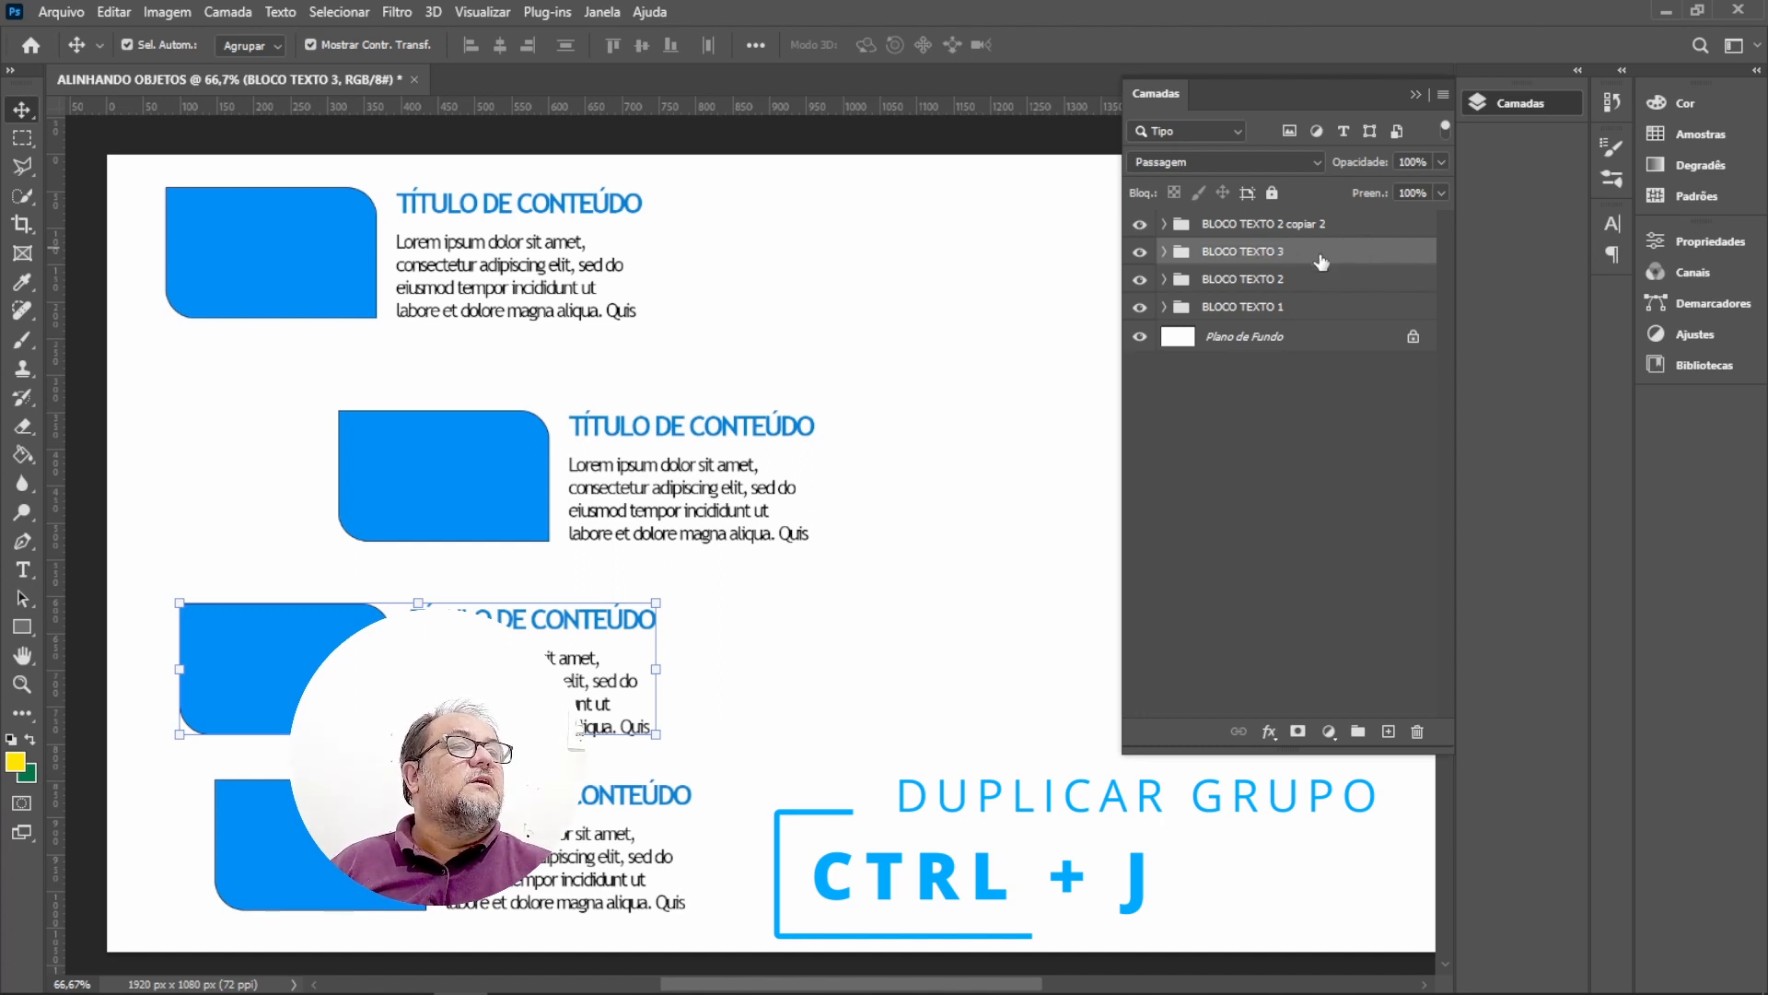
# Rename the newest copy as BLOCO TEXTO 4 and shift it slightly to the right.
pyautogui.doubleClick(1306, 231)
pyautogui.moveTo(1282, 224); pyautogui.dragTo(1389, 226)
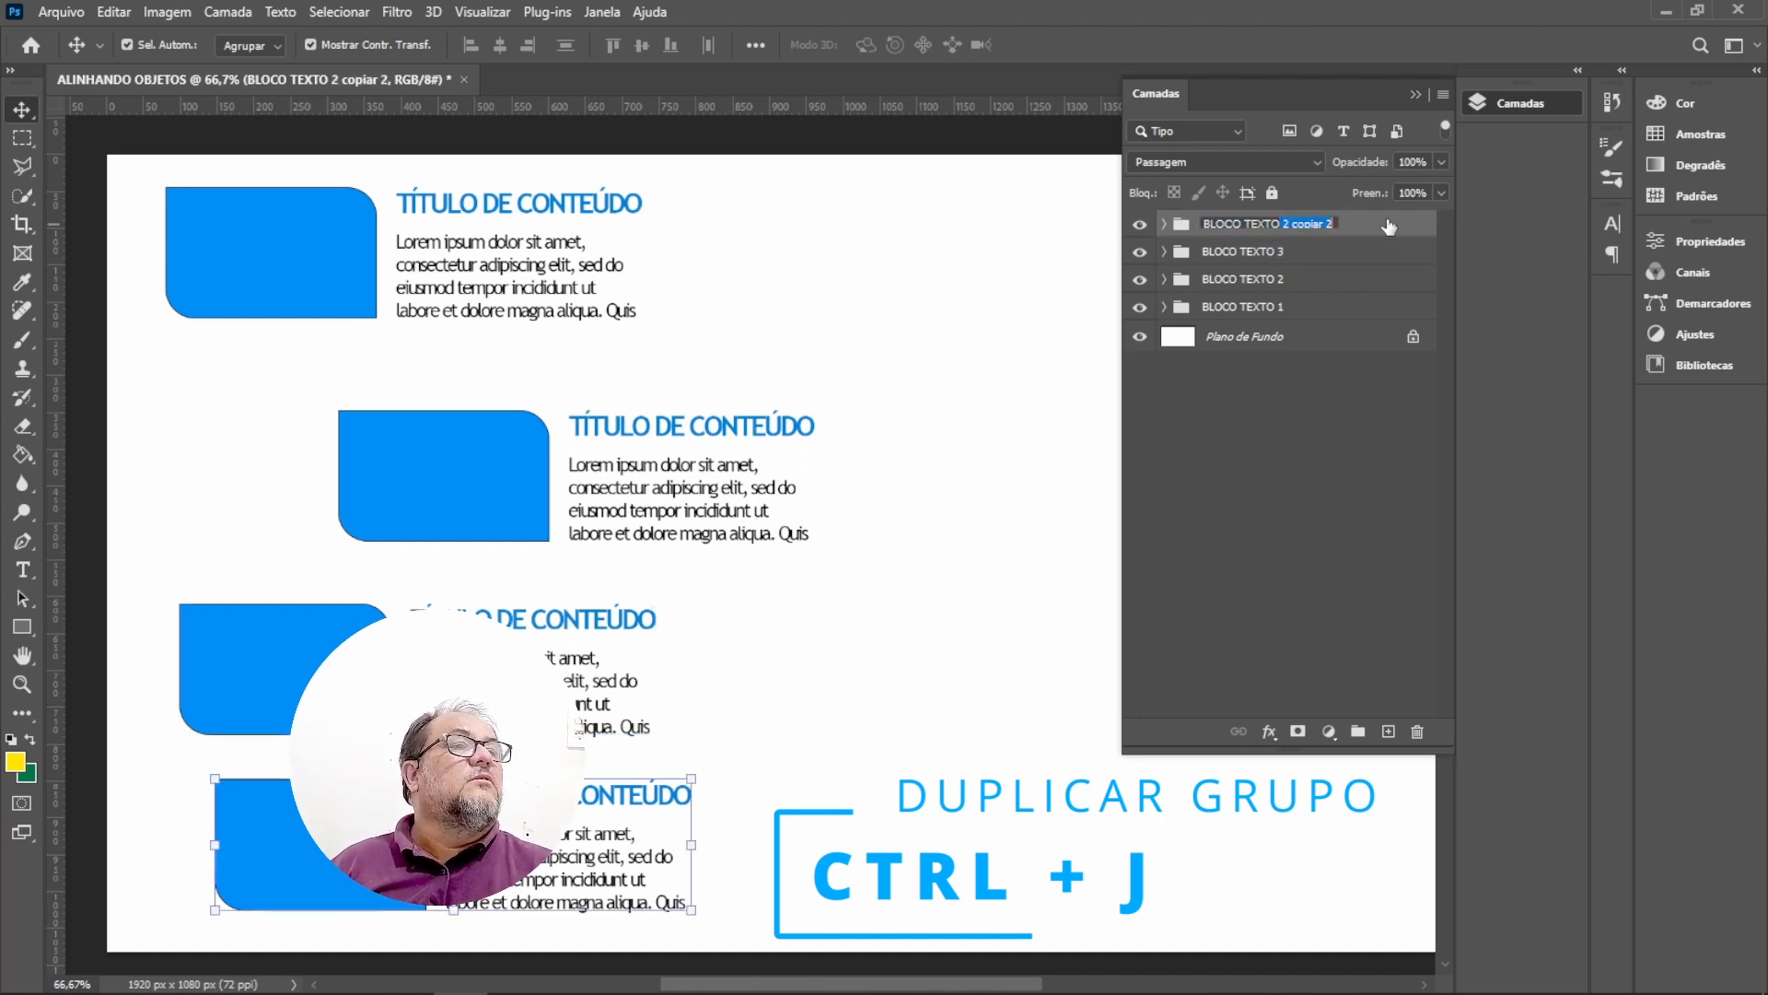
pyautogui.write('4')
pyautogui.press('Return')
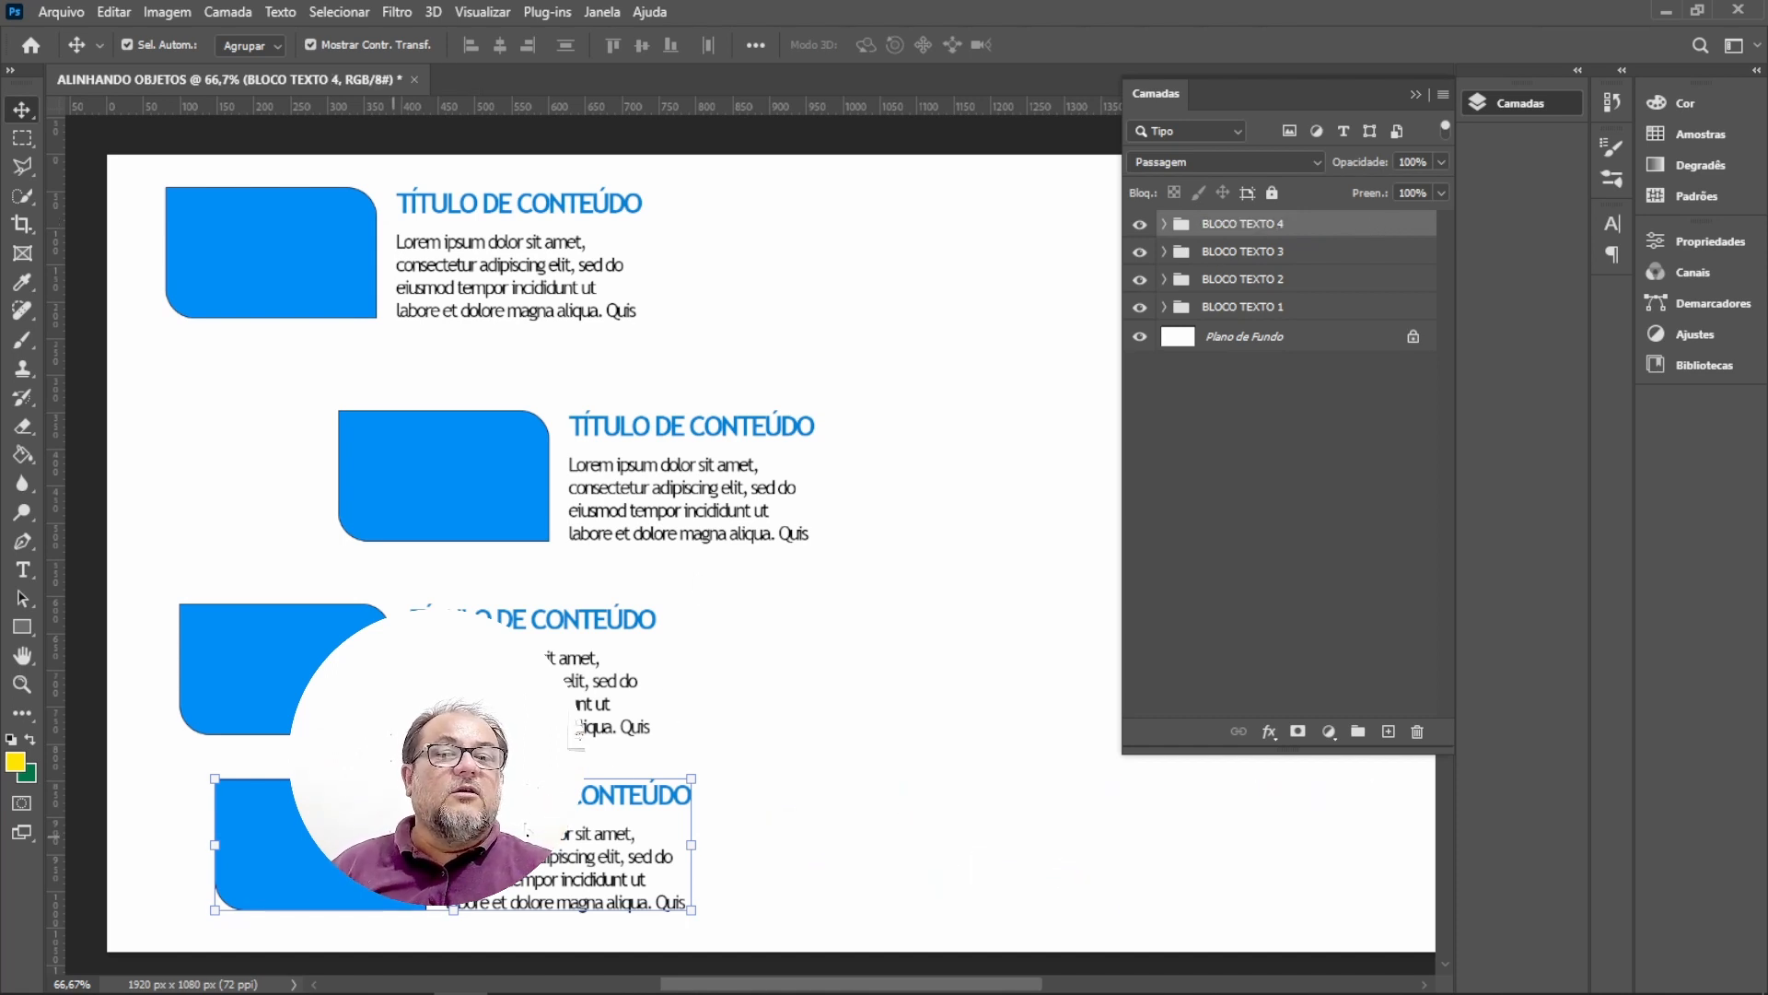
pyautogui.moveTo(527, 834); pyautogui.dragTo(606, 834)
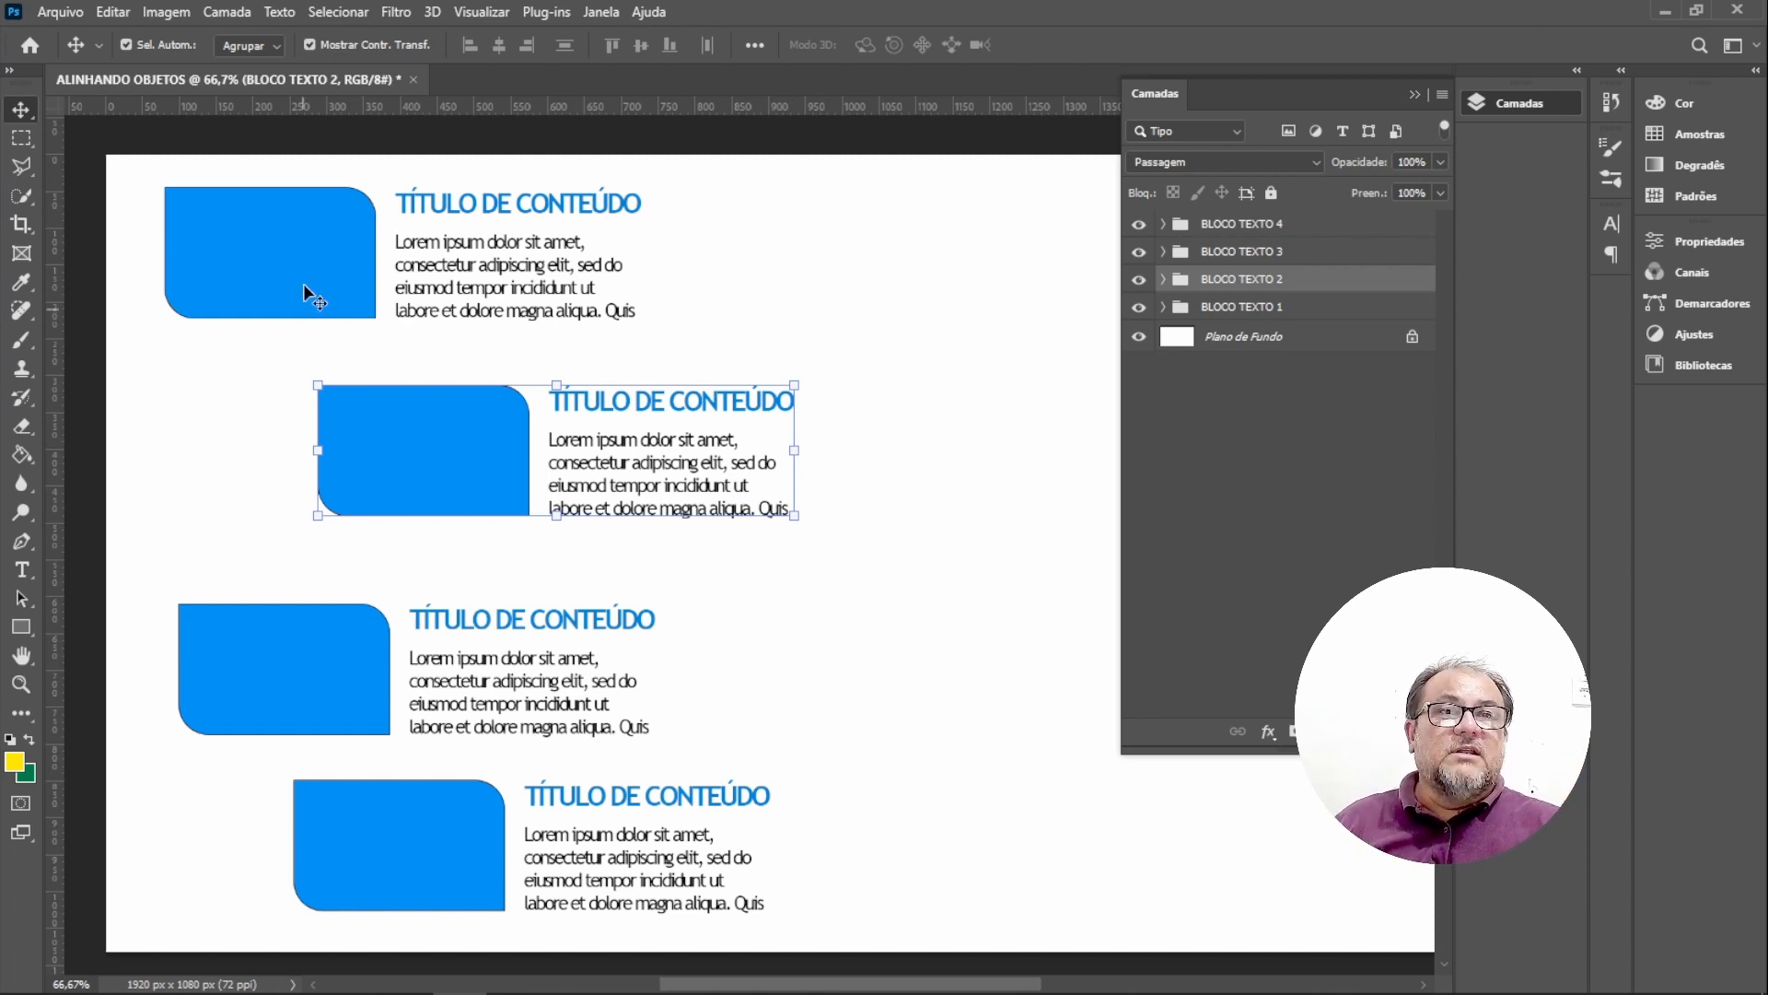
# Select all four block groups and align their left edges.
pyautogui.click(310, 251)
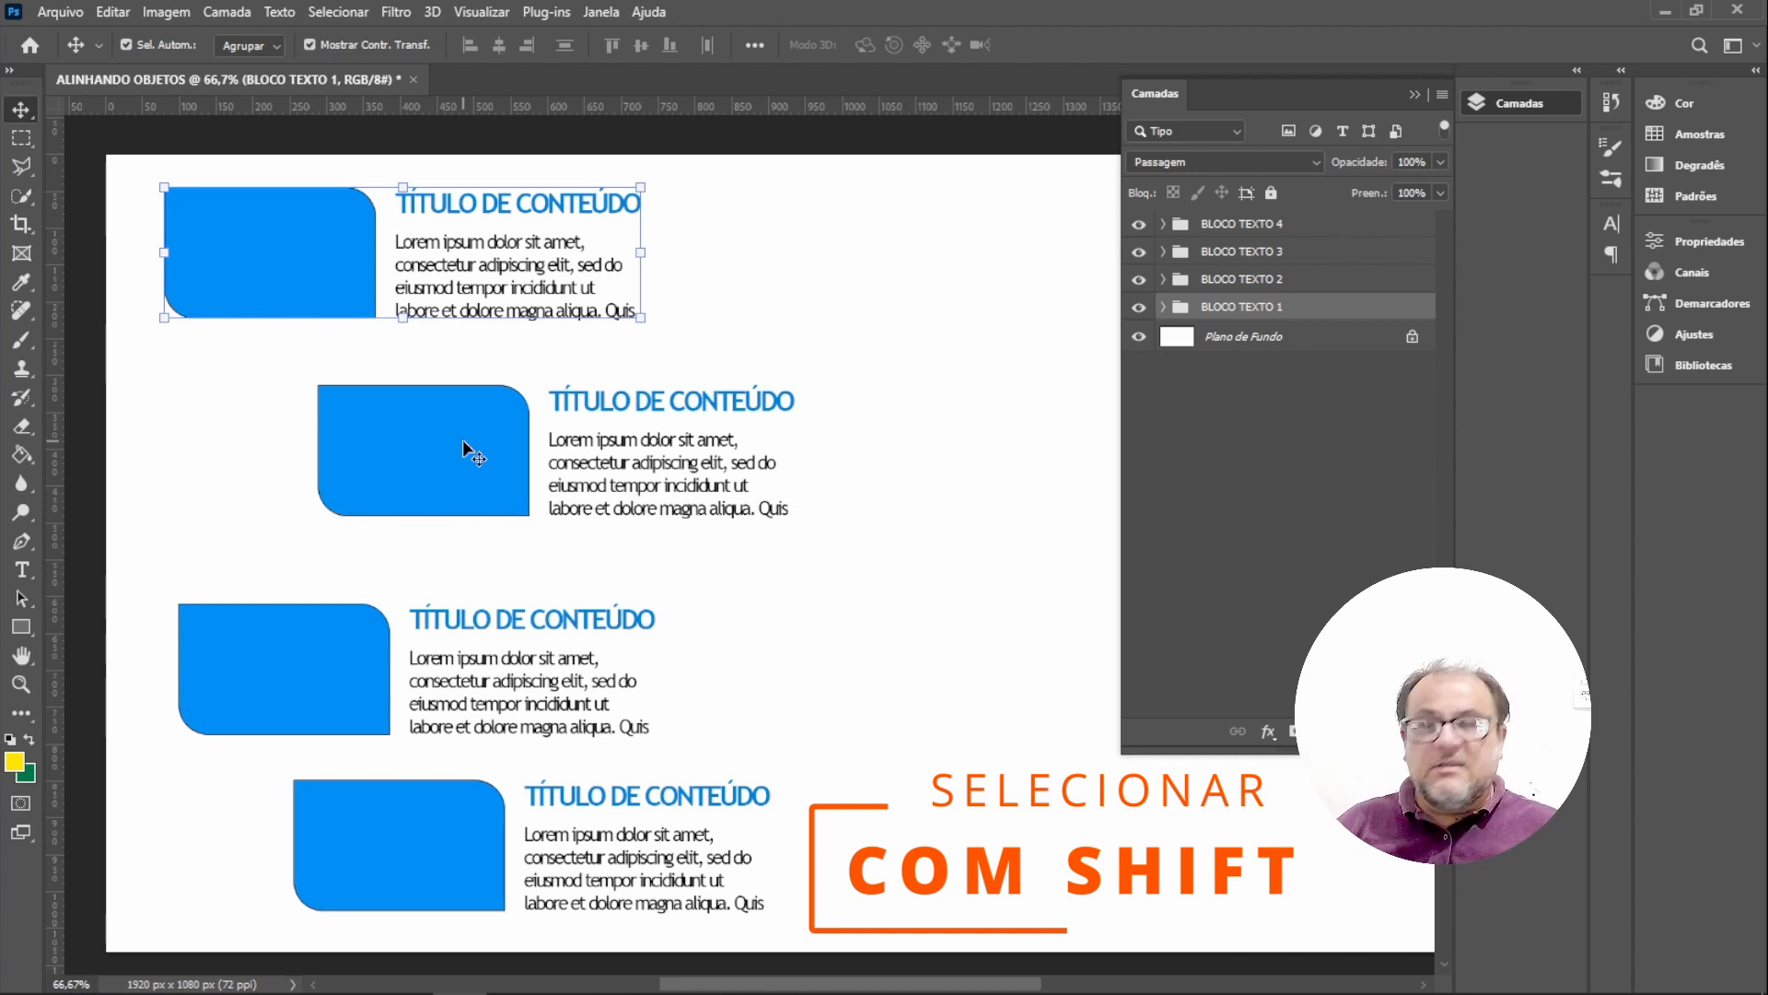
pyautogui.keyDown('shift'); pyautogui.click(475, 477); pyautogui.keyUp('shift')
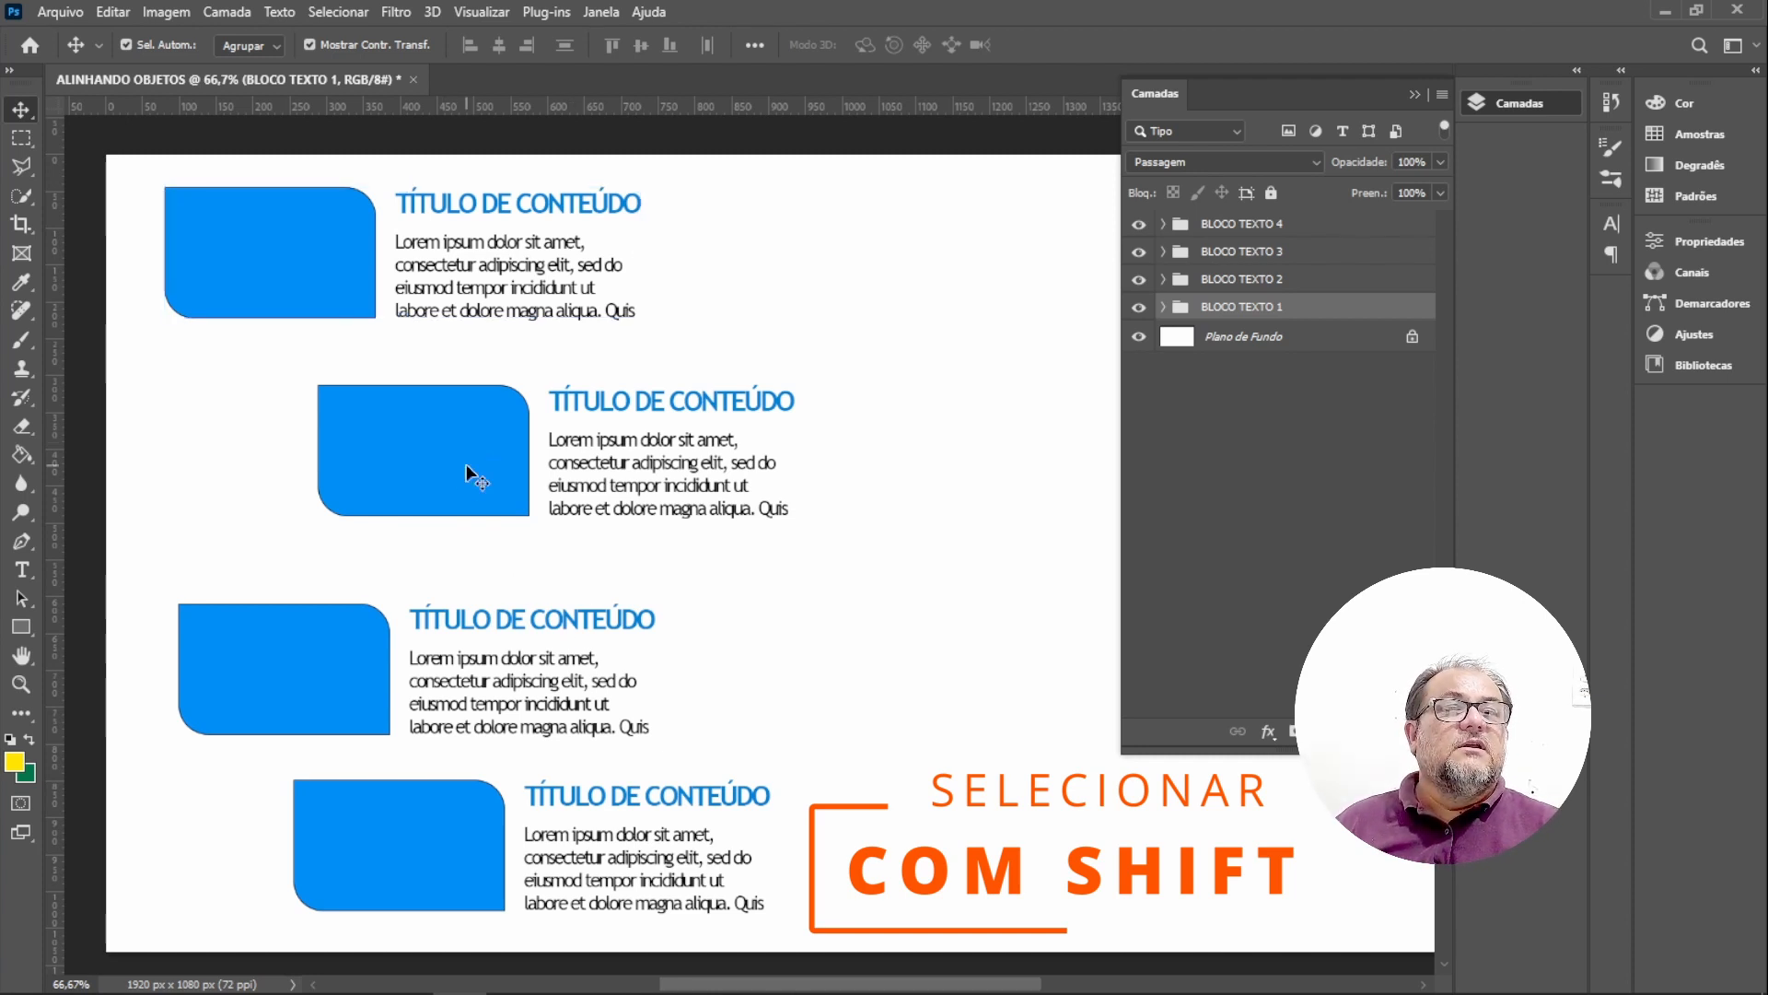
pyautogui.keyDown('shift'); pyautogui.click(297, 659); pyautogui.keyUp('shift')
pyautogui.keyDown('shift'); pyautogui.click(447, 846); pyautogui.keyUp('shift')
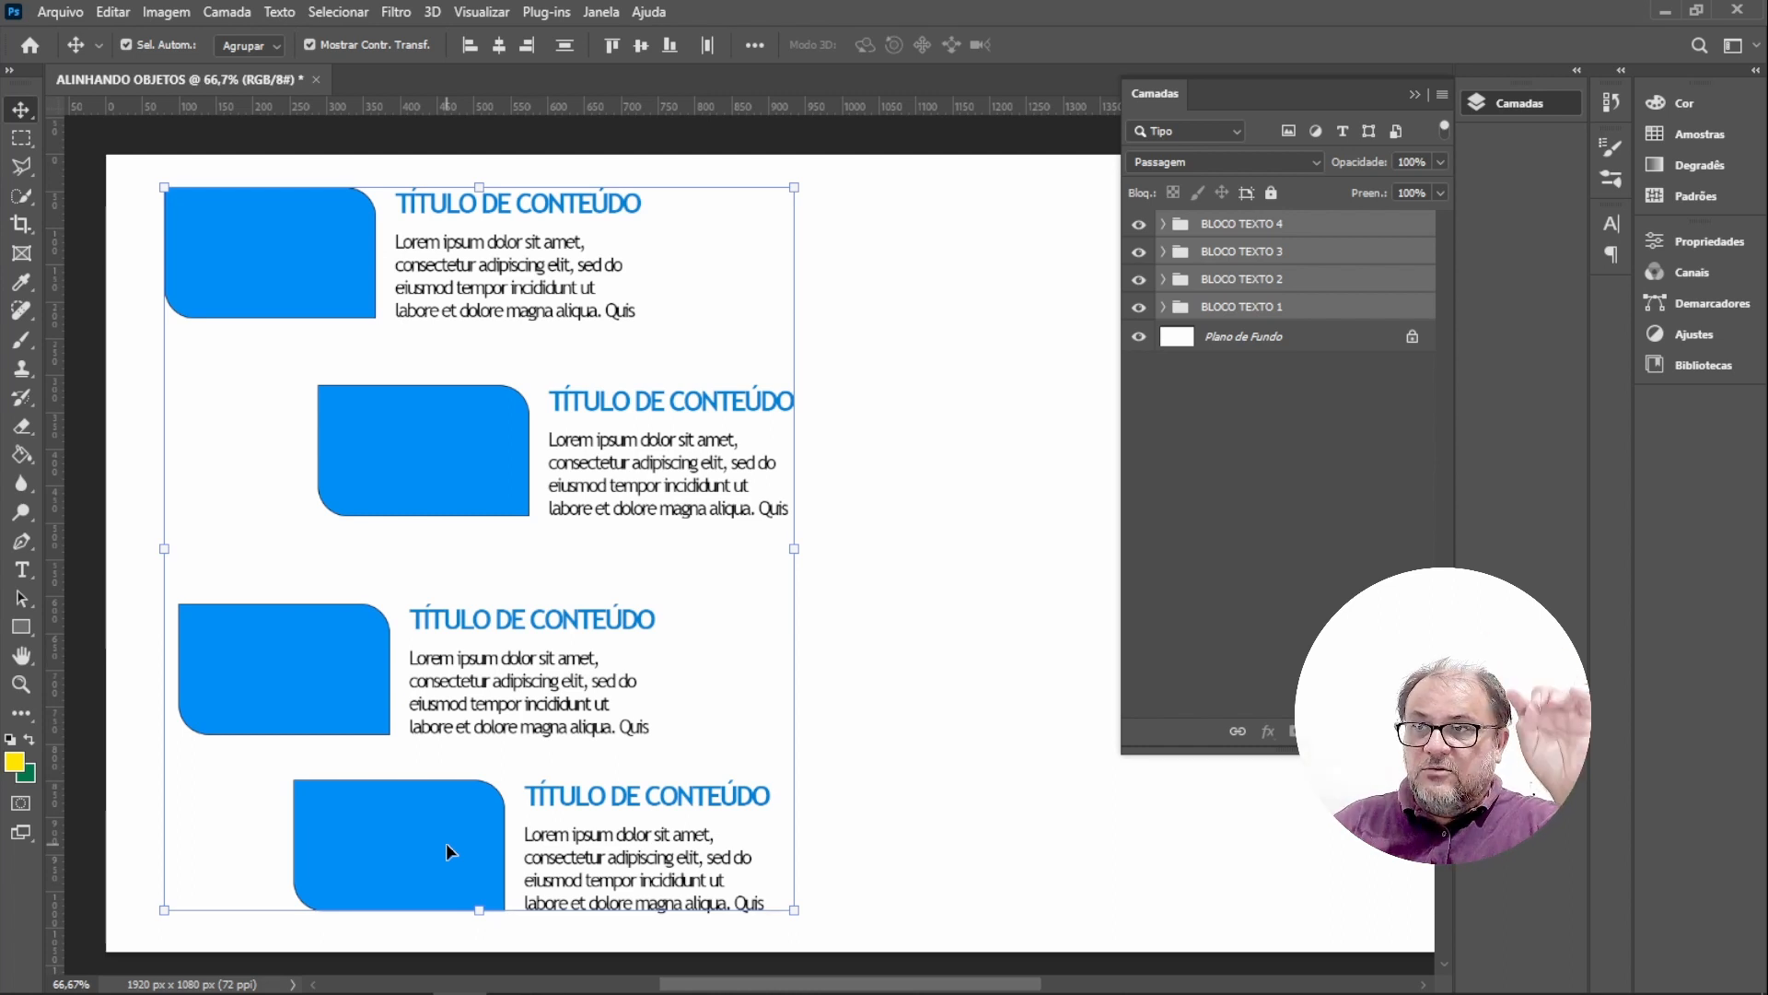
pyautogui.click(467, 51)
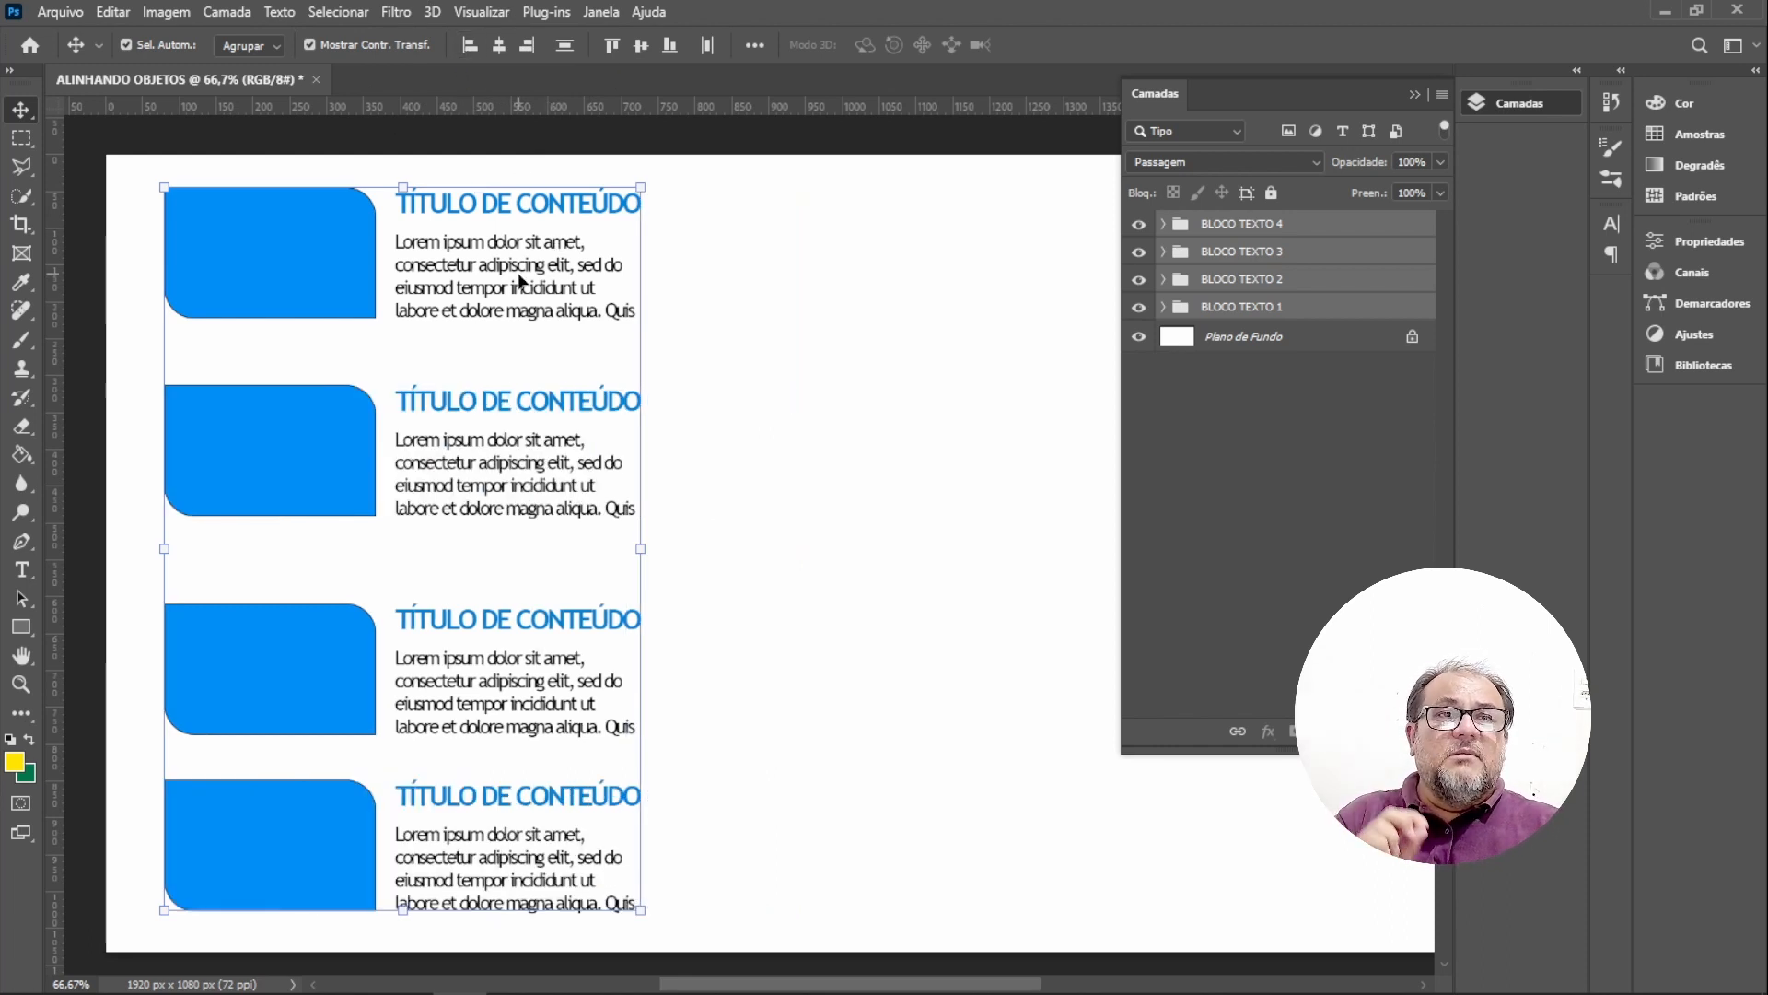
pyautogui.click(959, 331)
pyautogui.click(587, 276)
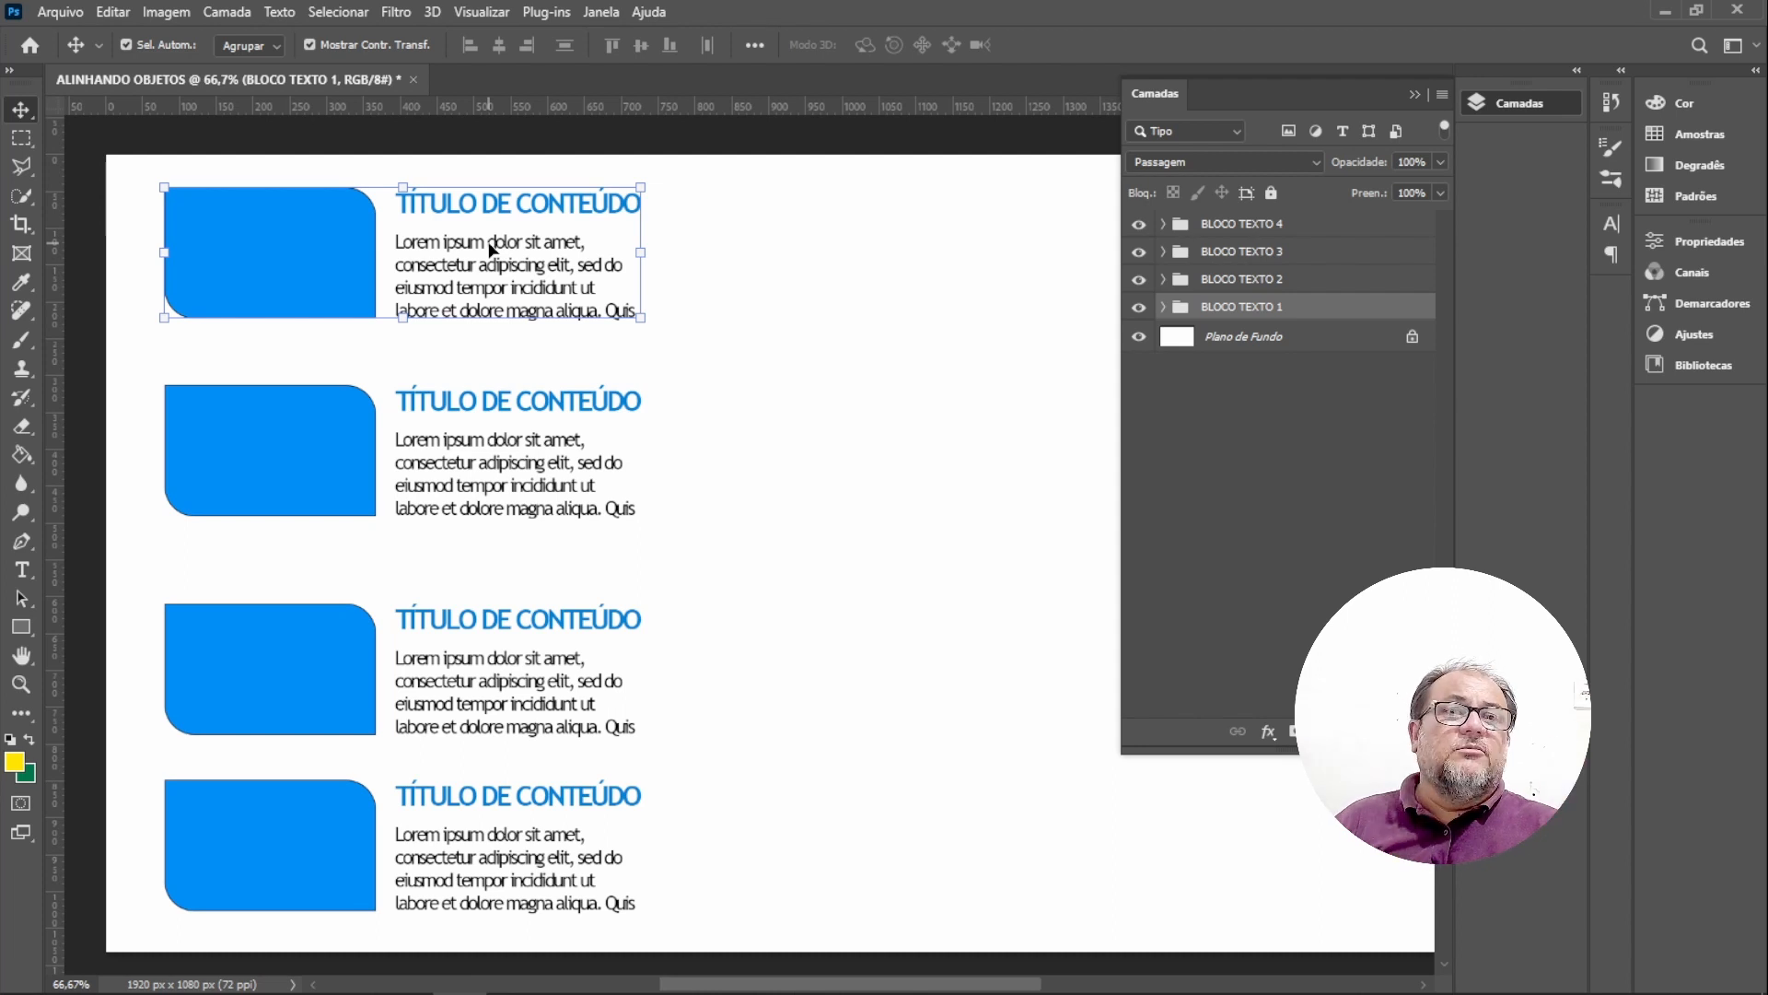
pyautogui.click(478, 402)
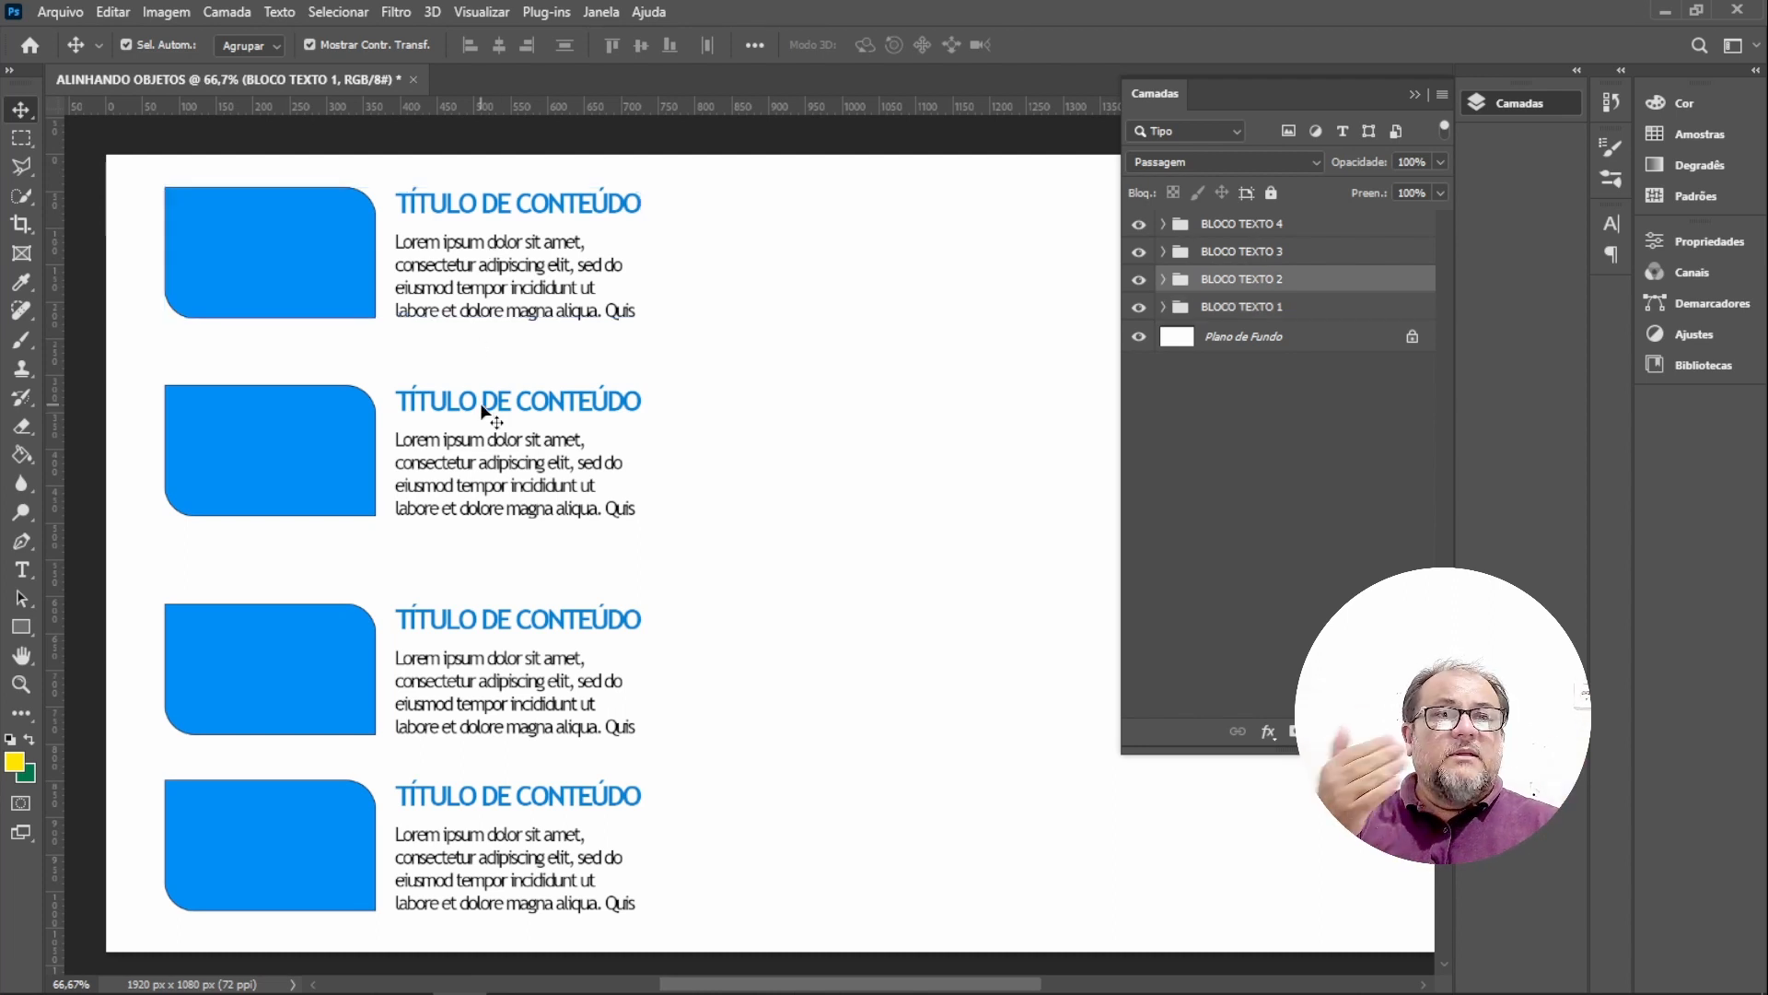
pyautogui.click(525, 620)
pyautogui.click(539, 811)
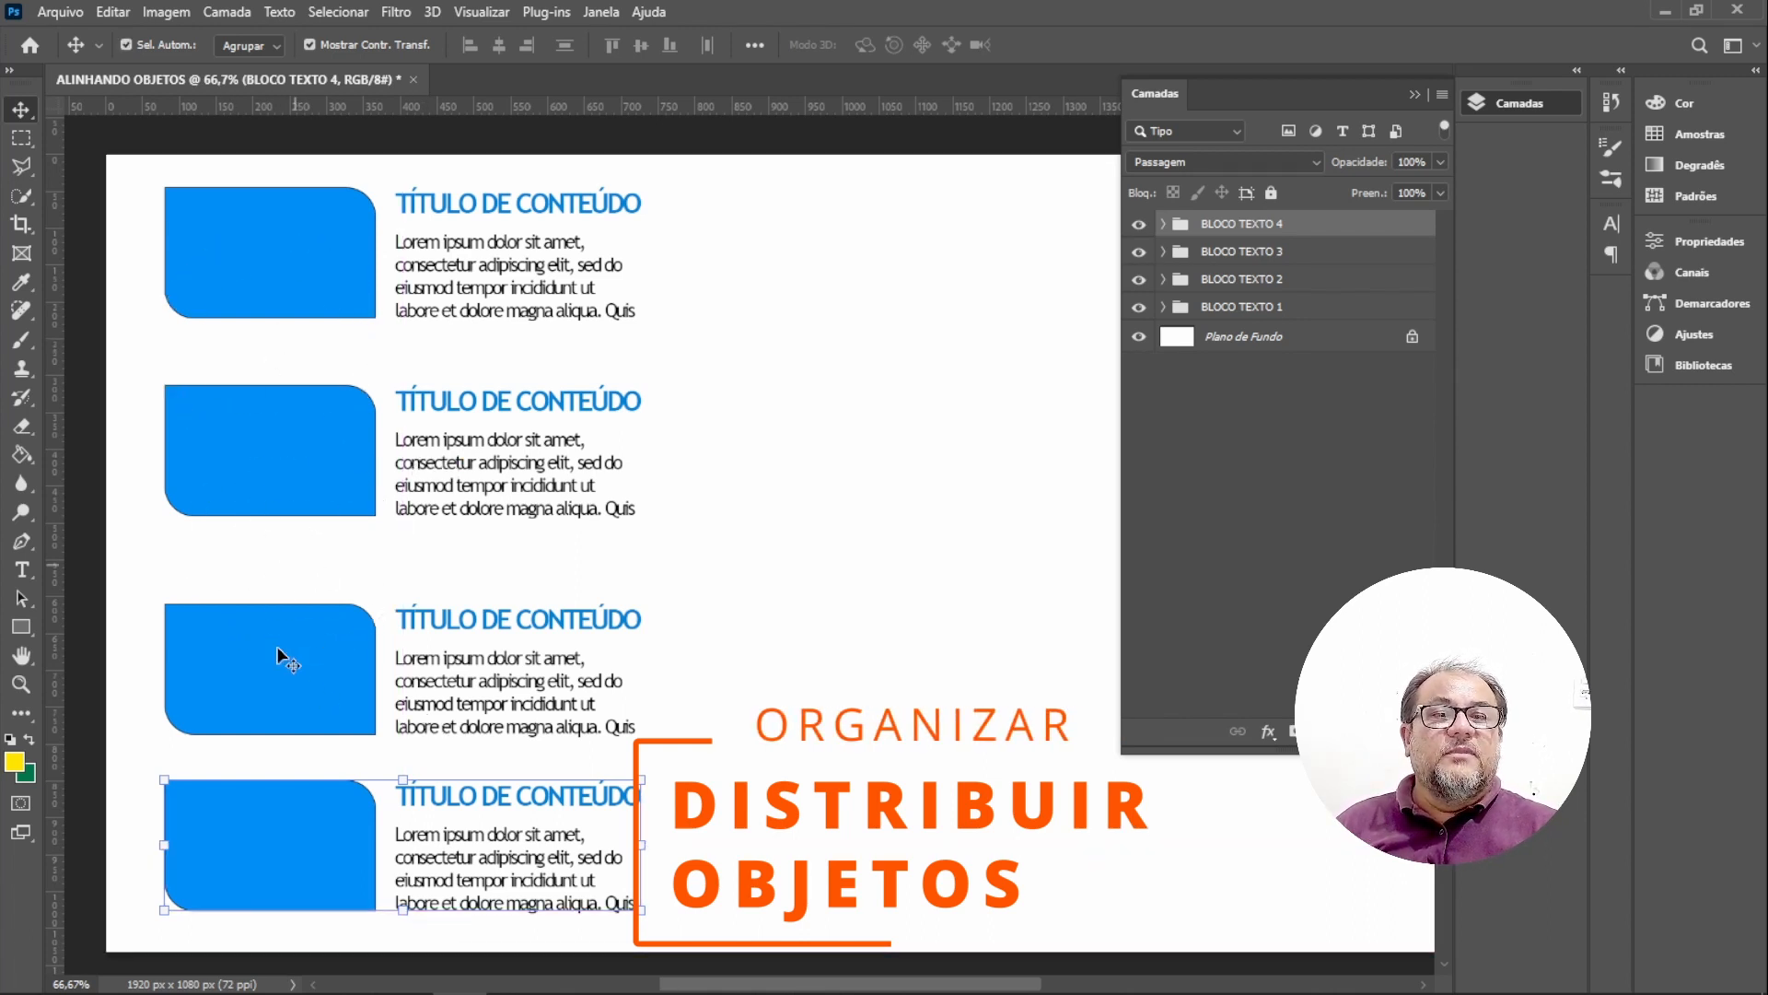
pyautogui.click(268, 759)
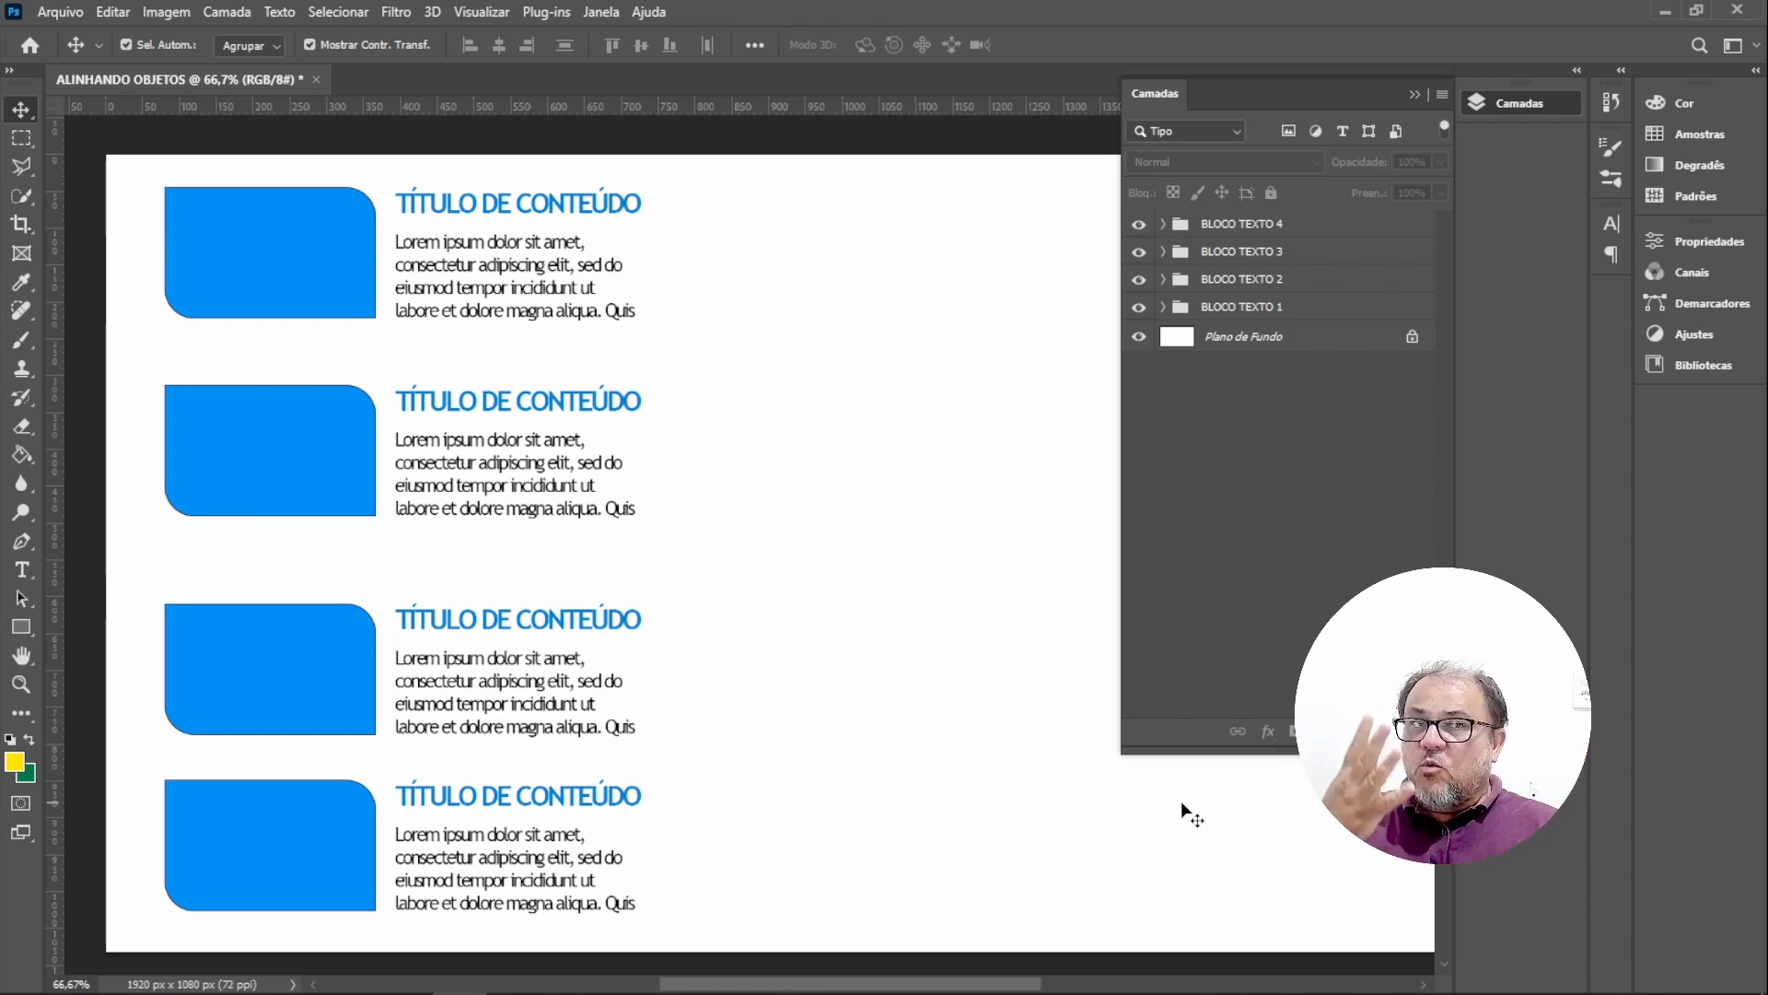
# Select all four block groups and distribute them vertically by their centres.
pyautogui.click(319, 252)
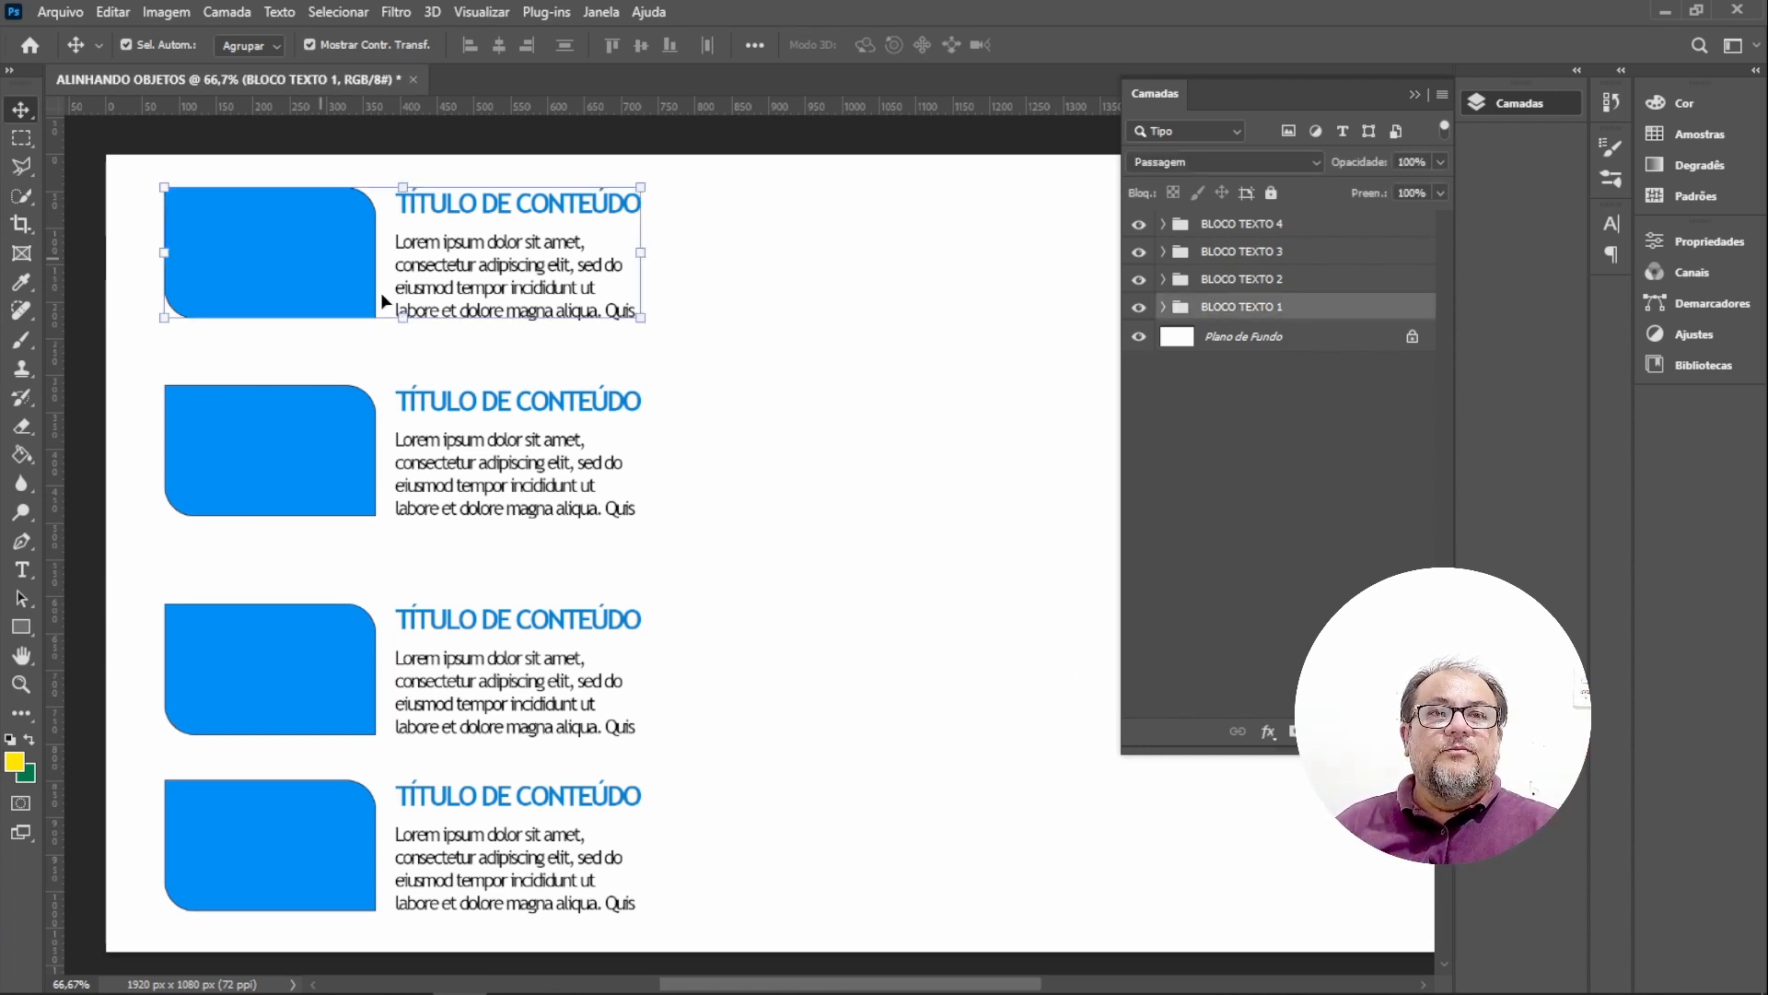
pyautogui.keyDown('shift'); pyautogui.click(293, 462); pyautogui.keyUp('shift')
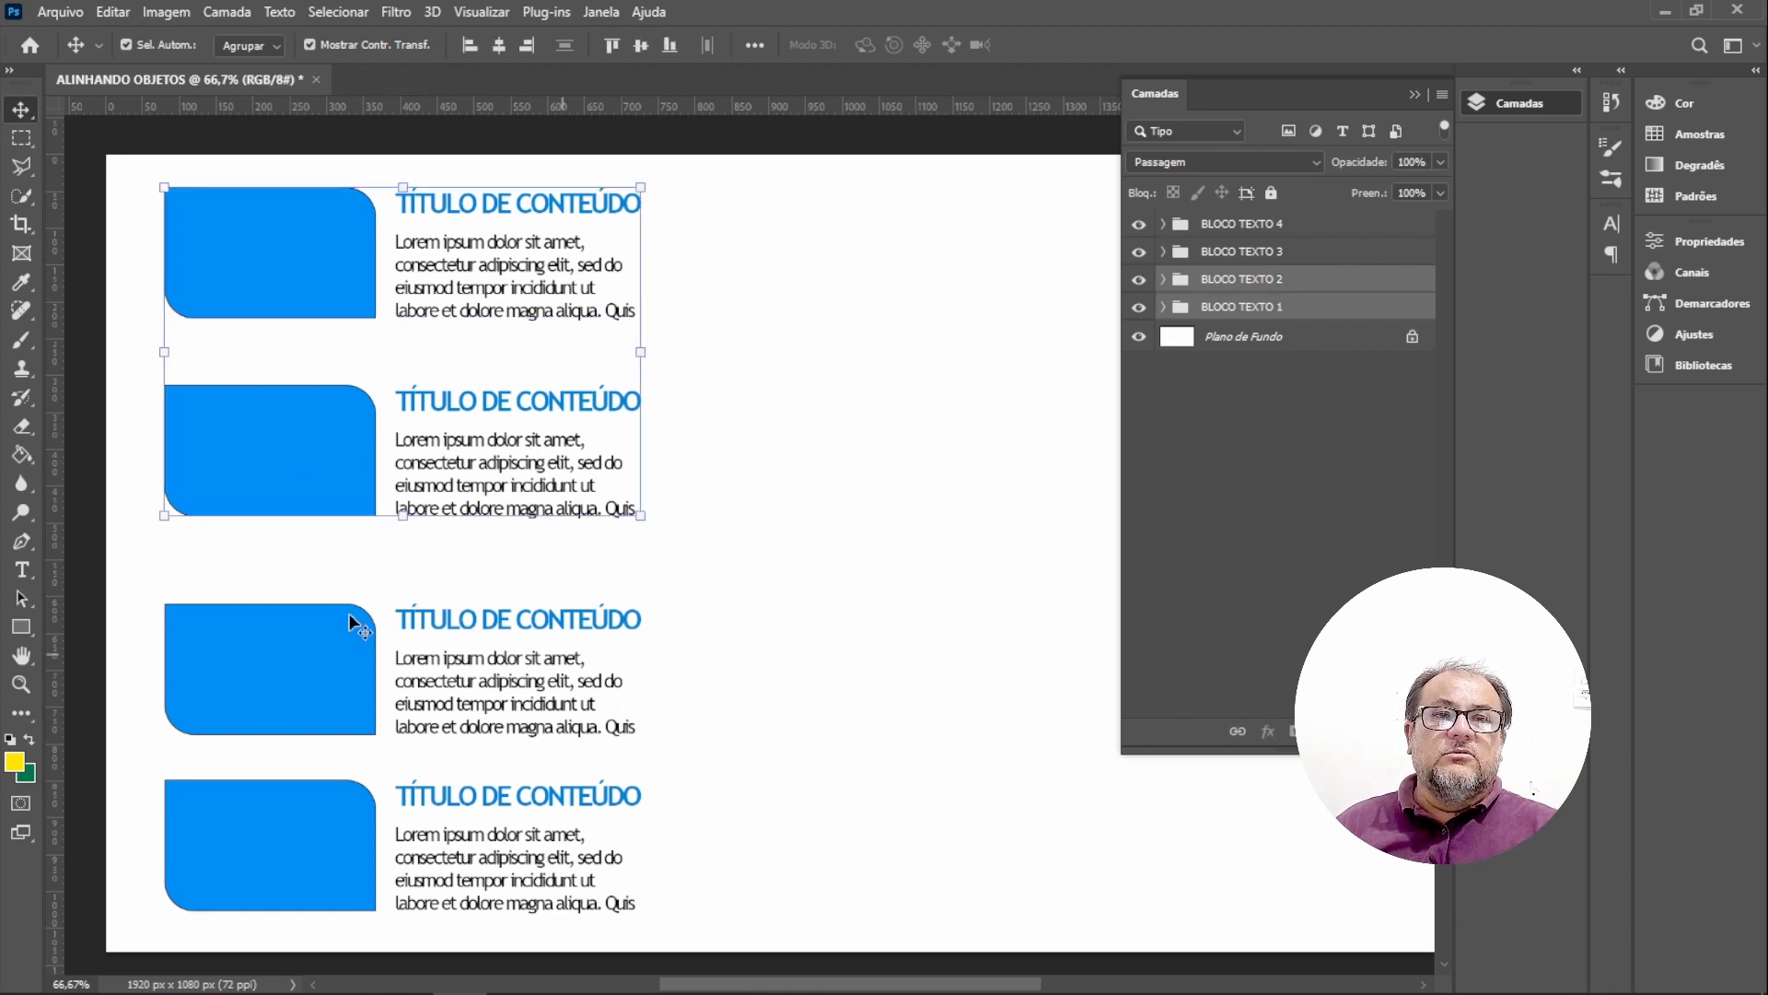
pyautogui.keyDown('shift'); pyautogui.click(268, 655); pyautogui.keyUp('shift')
pyautogui.keyDown('shift'); pyautogui.click(292, 855); pyautogui.keyUp('shift')
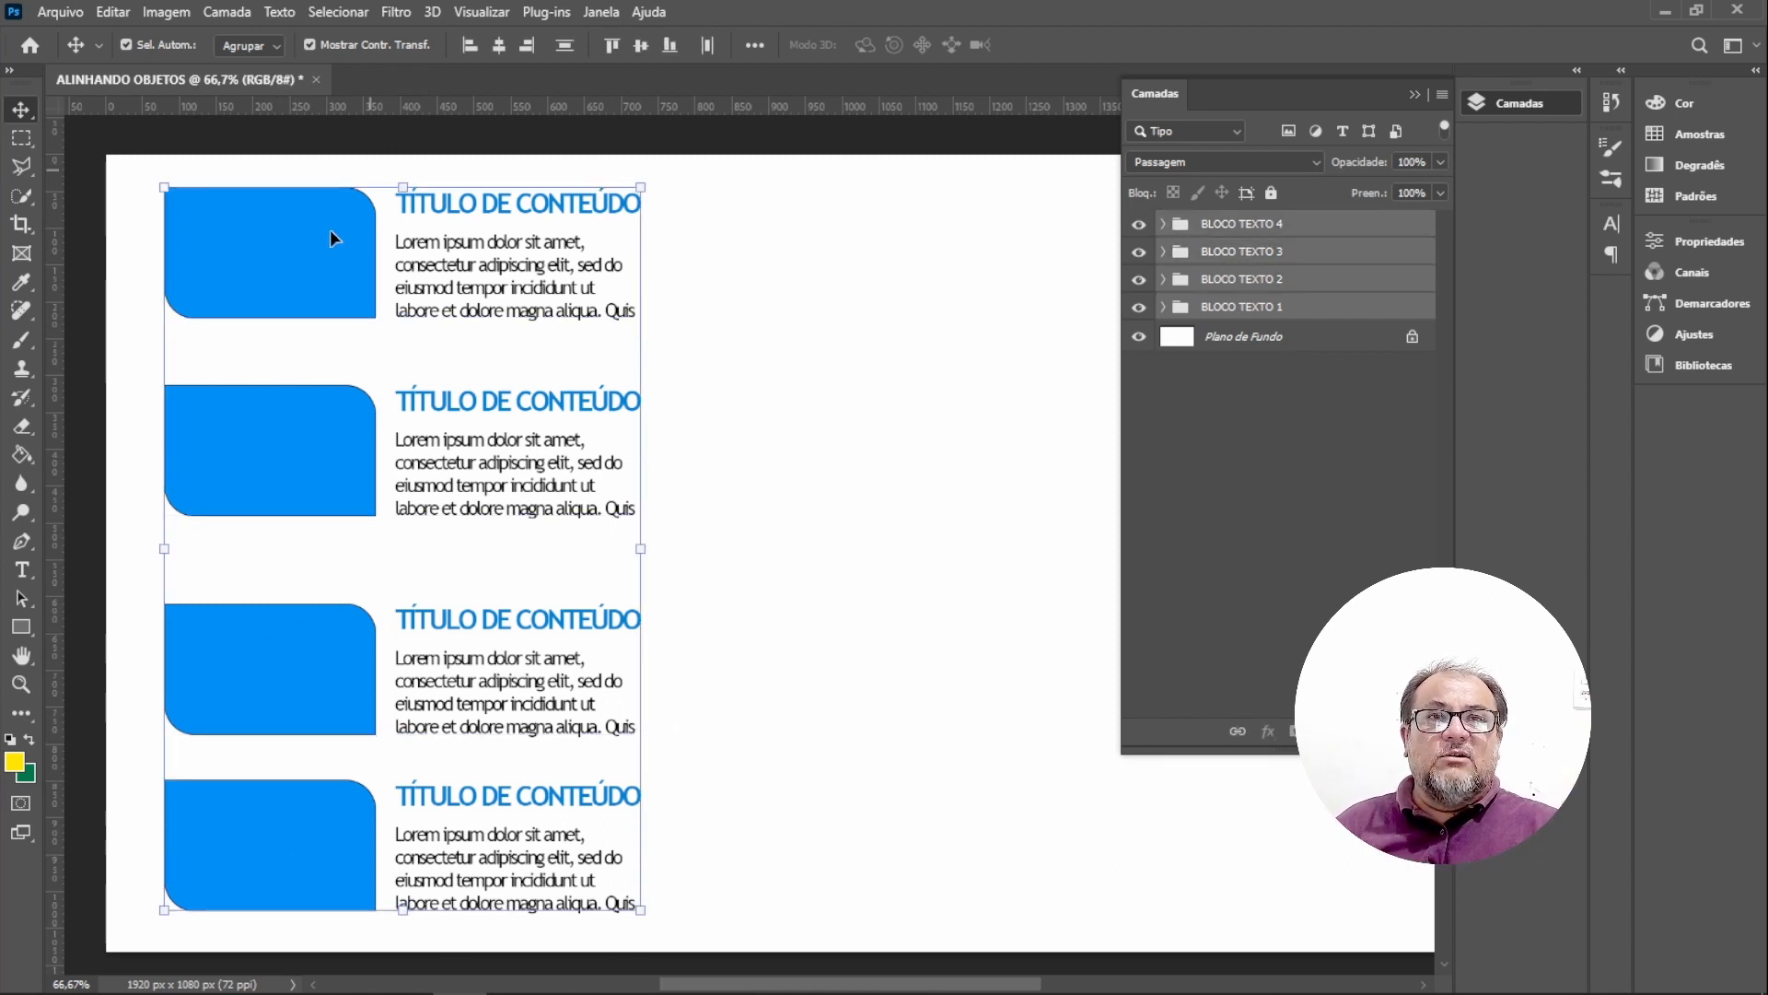
pyautogui.click(313, 860)
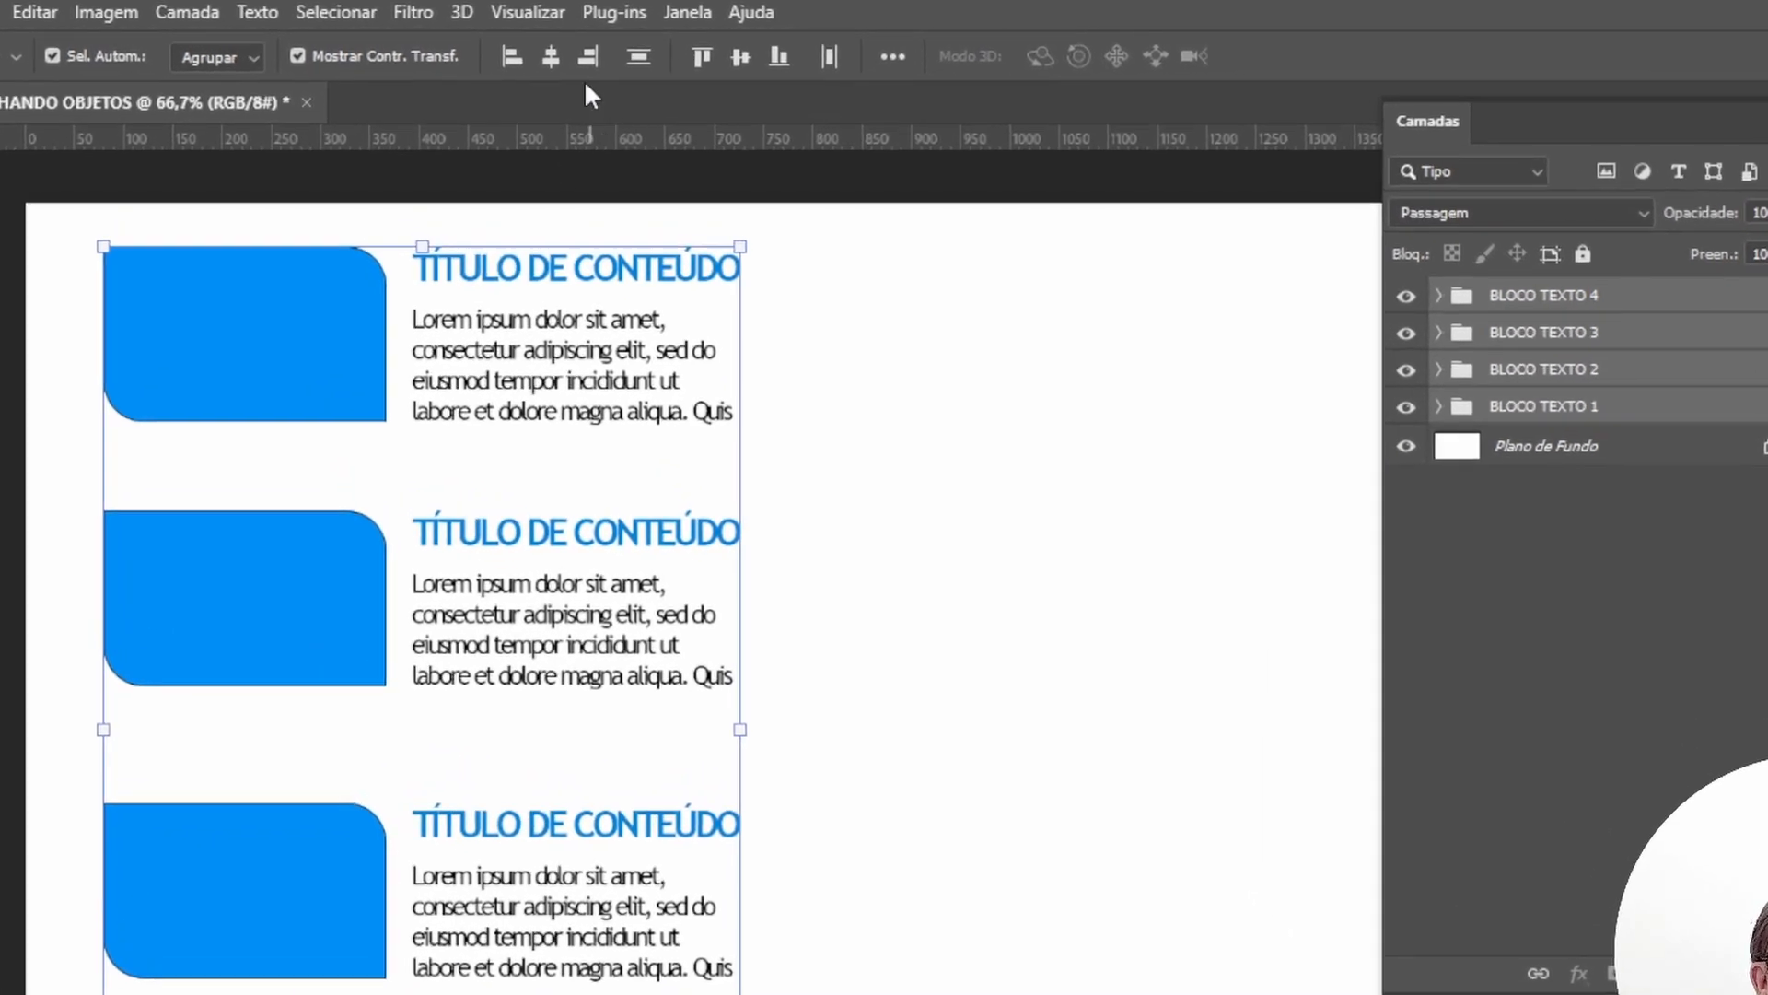
pyautogui.click(517, 46)
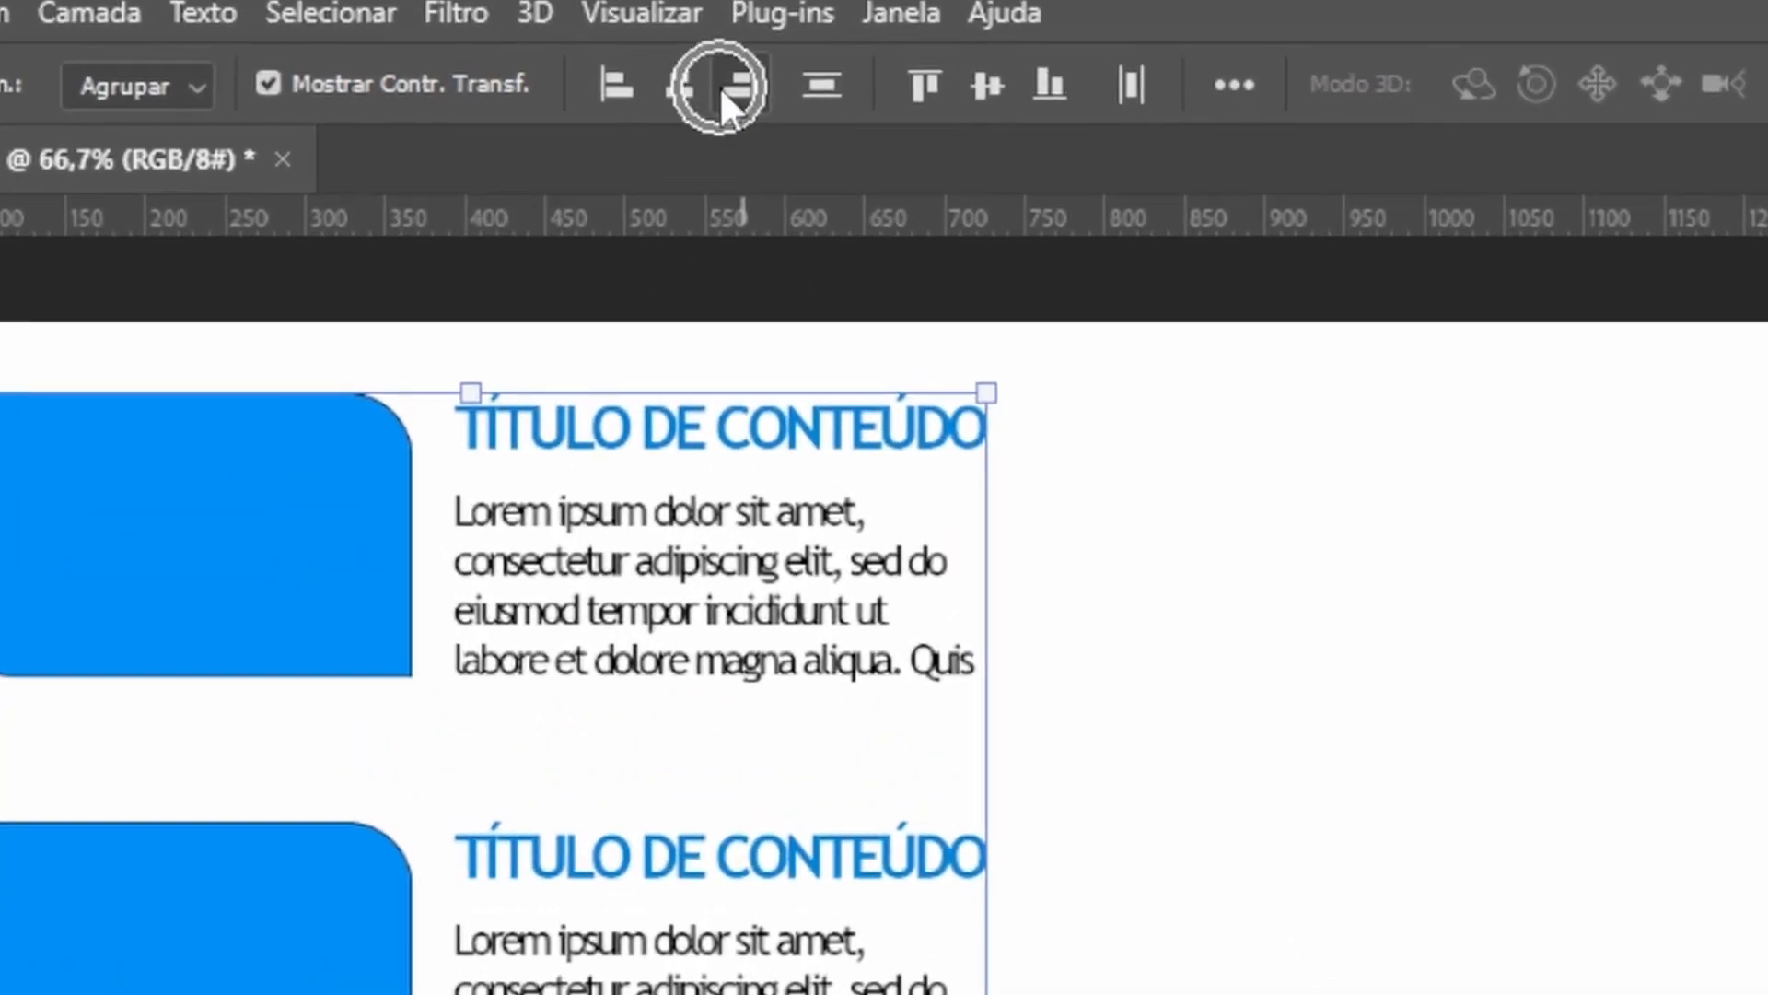
pyautogui.click(988, 99)
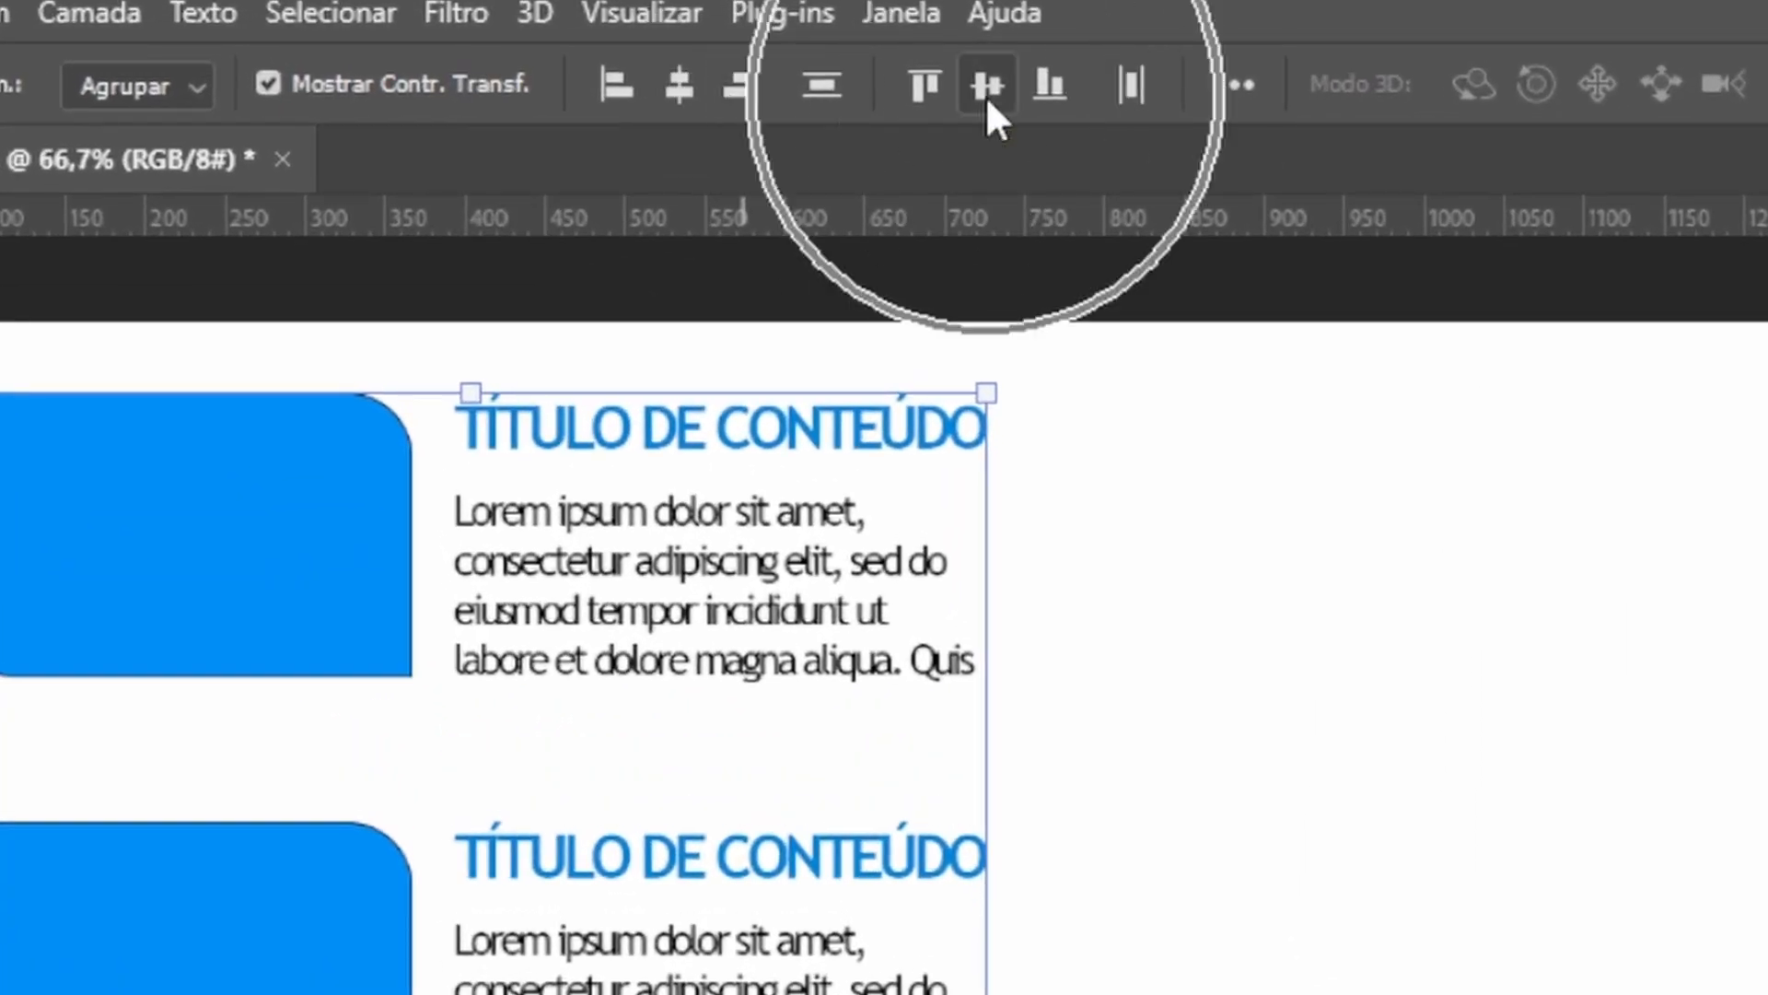
pyautogui.click(1241, 83)
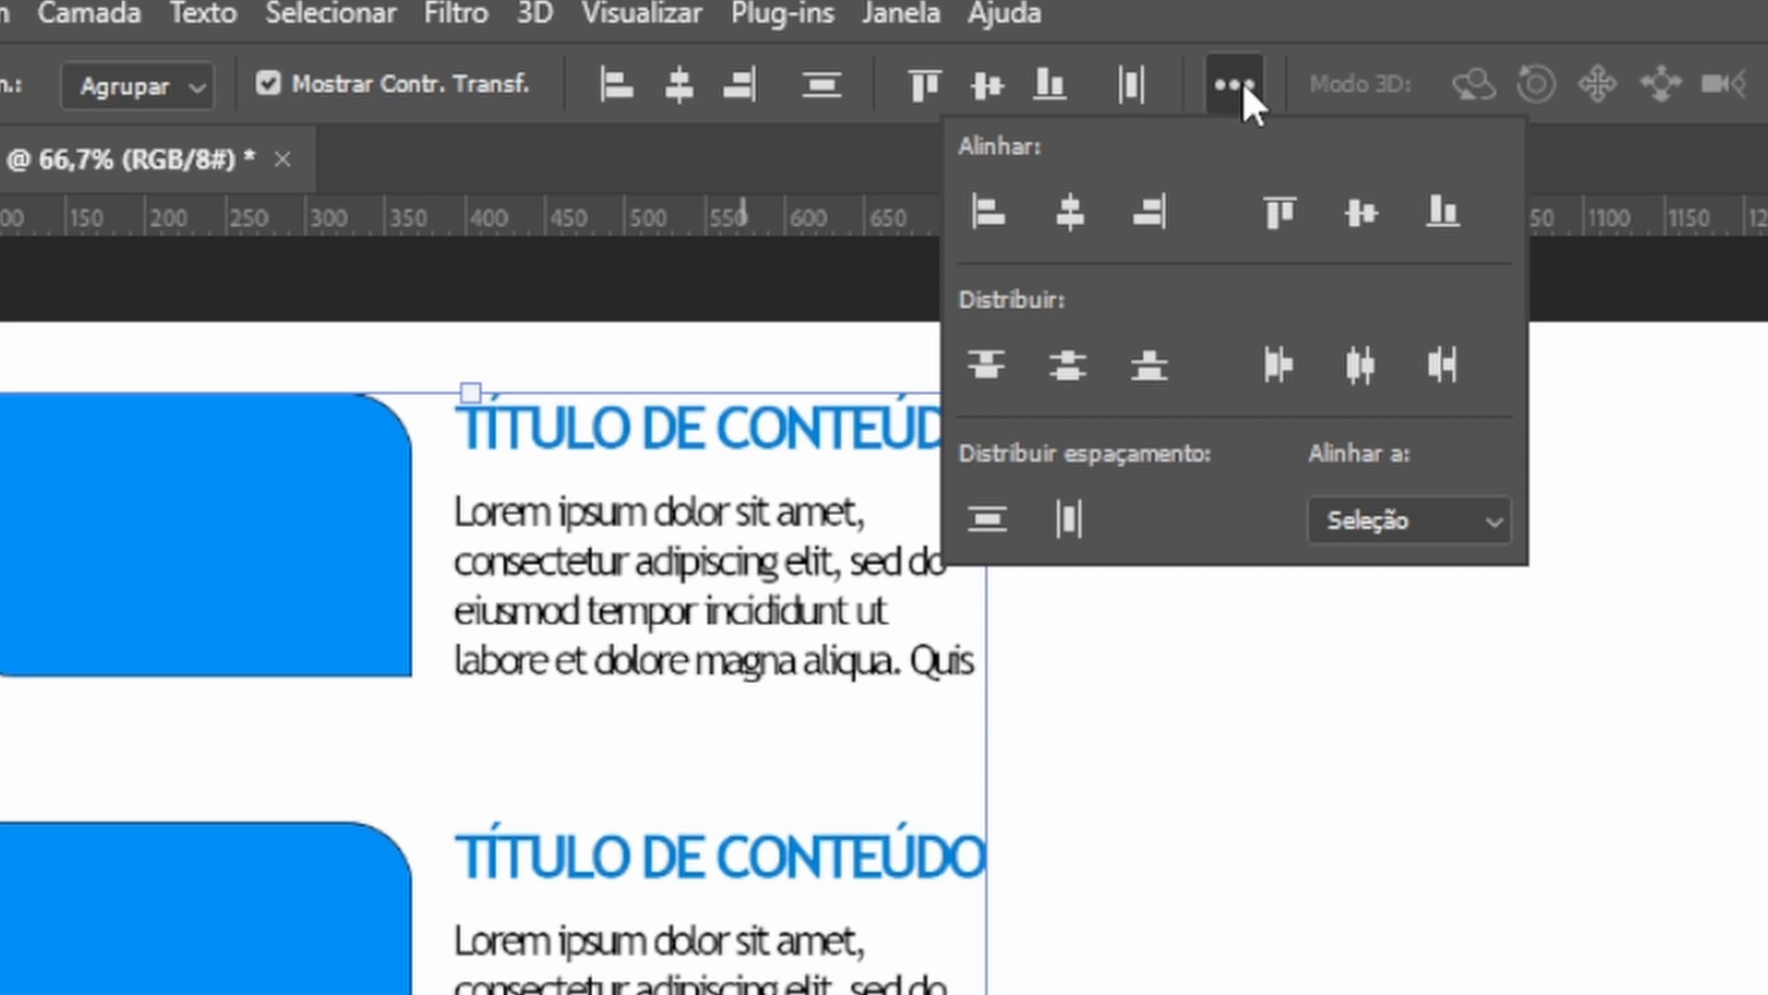
pyautogui.click(1066, 373)
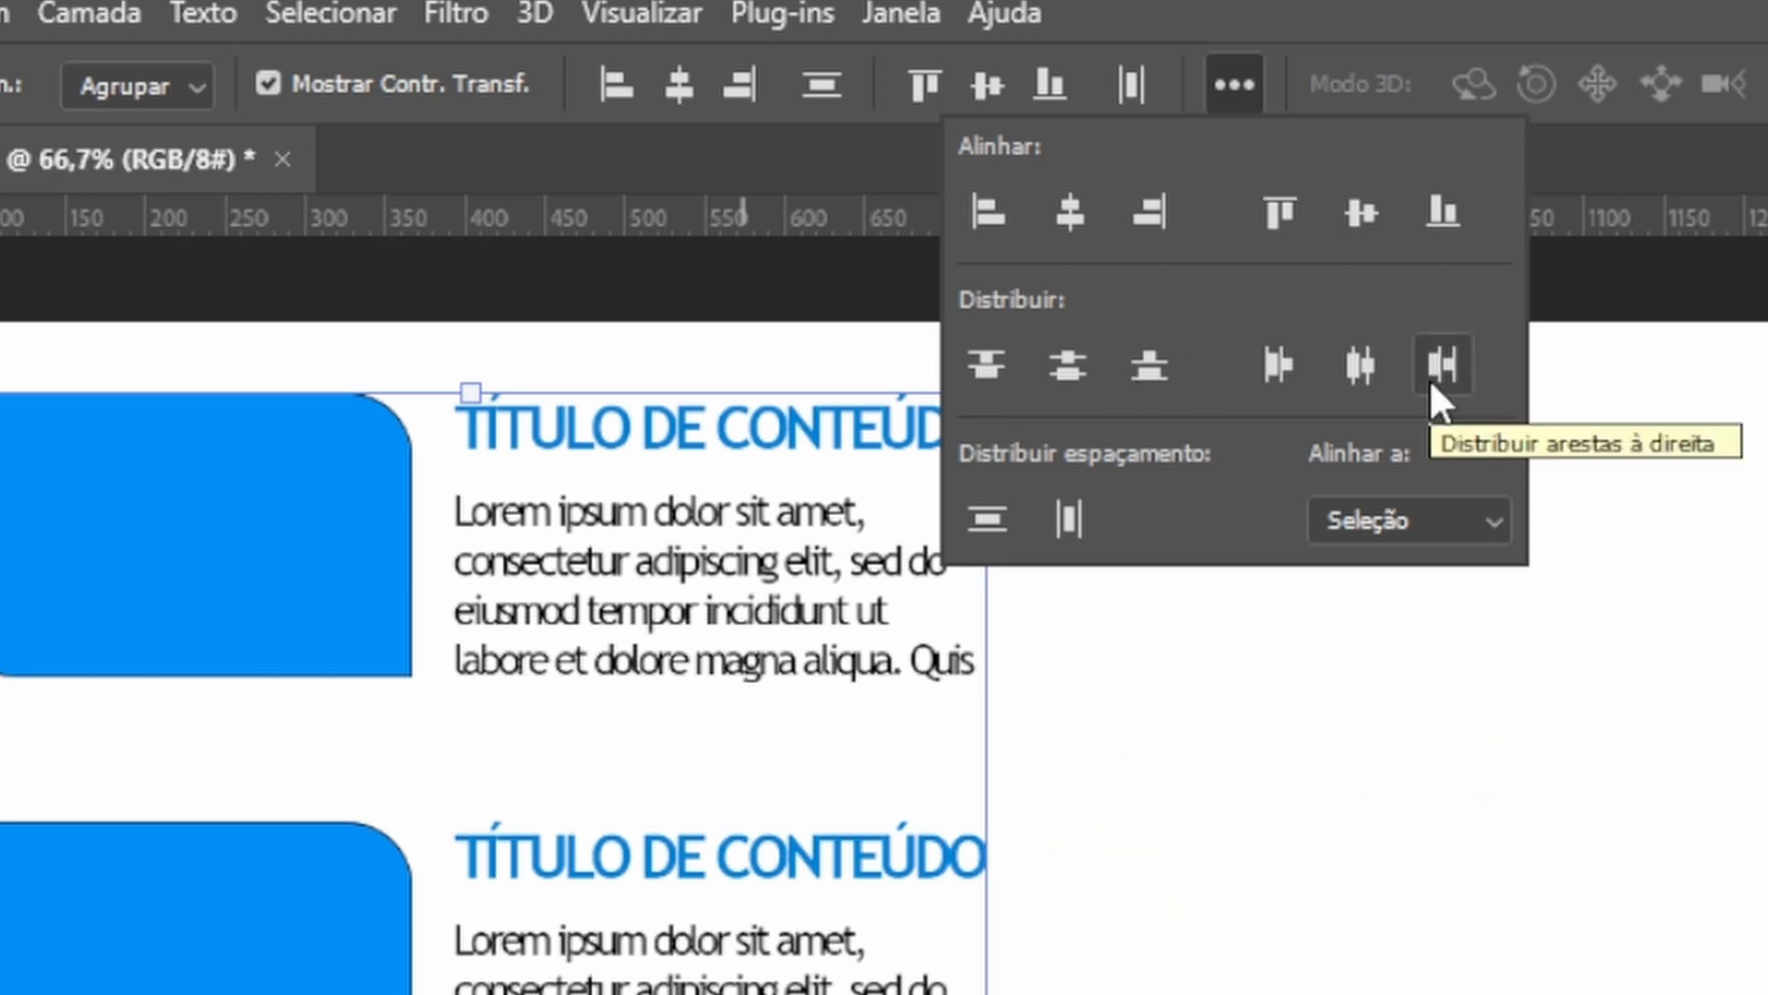
pyautogui.click(1078, 359)
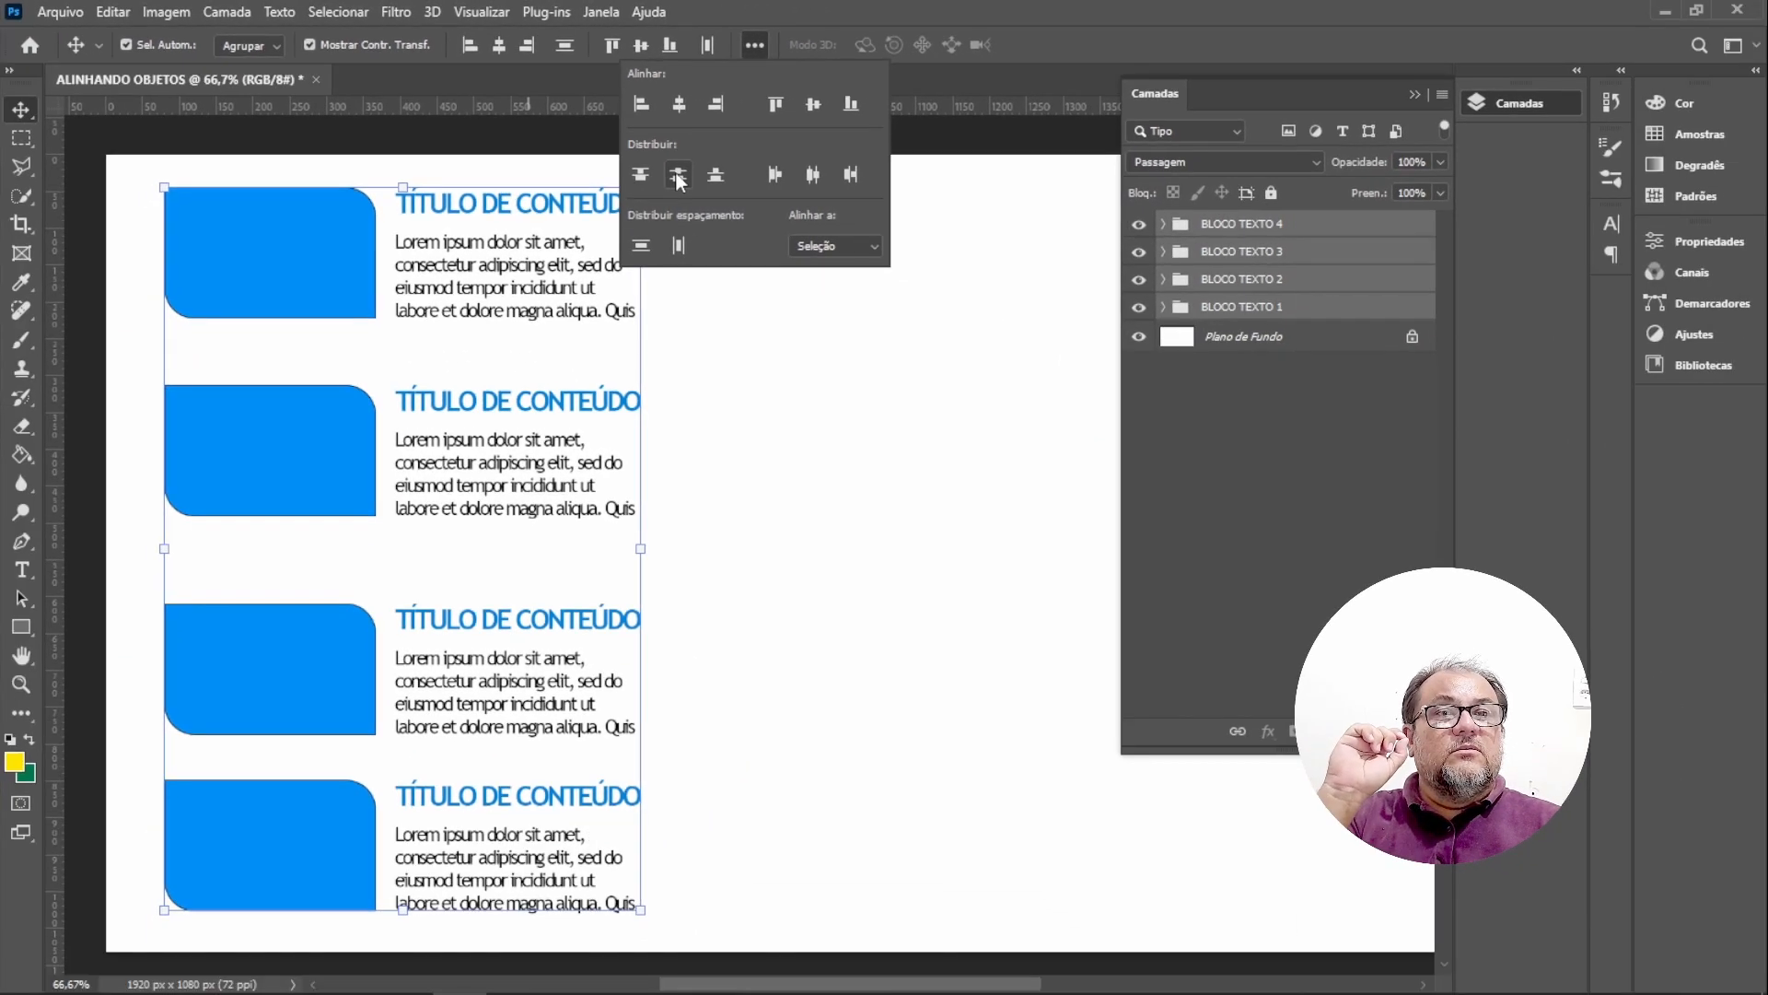
pyautogui.click(711, 191)
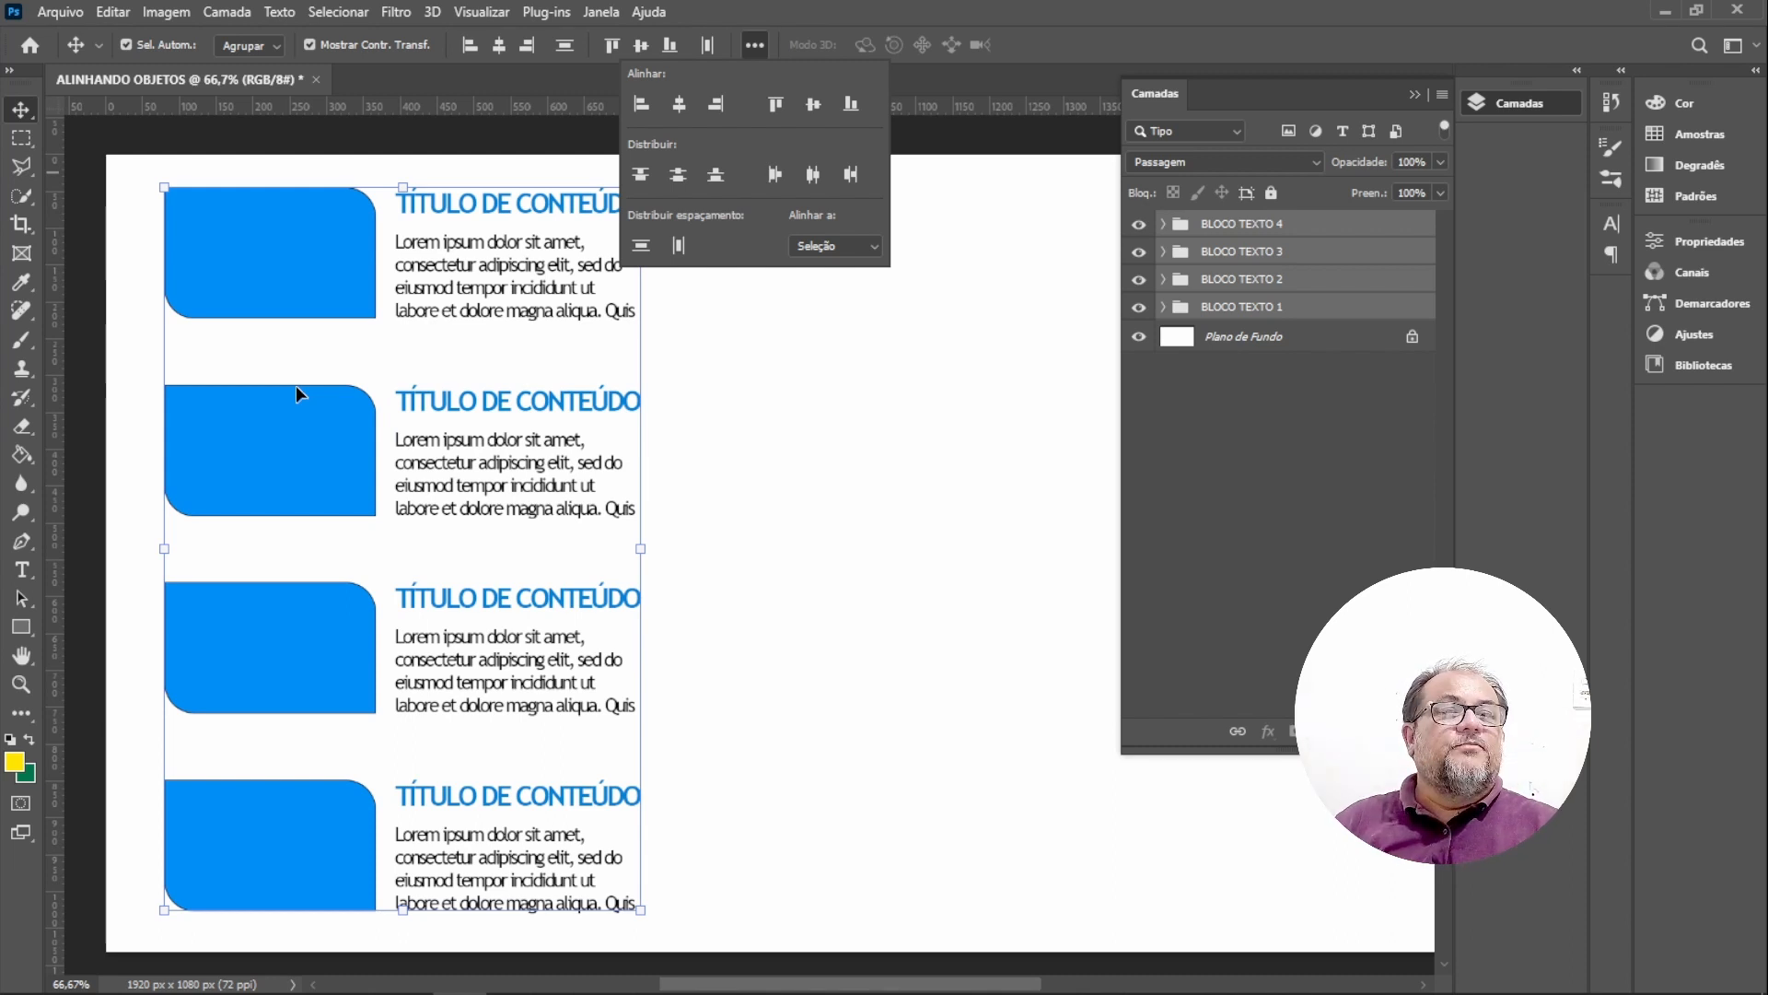
pyautogui.click(853, 600)
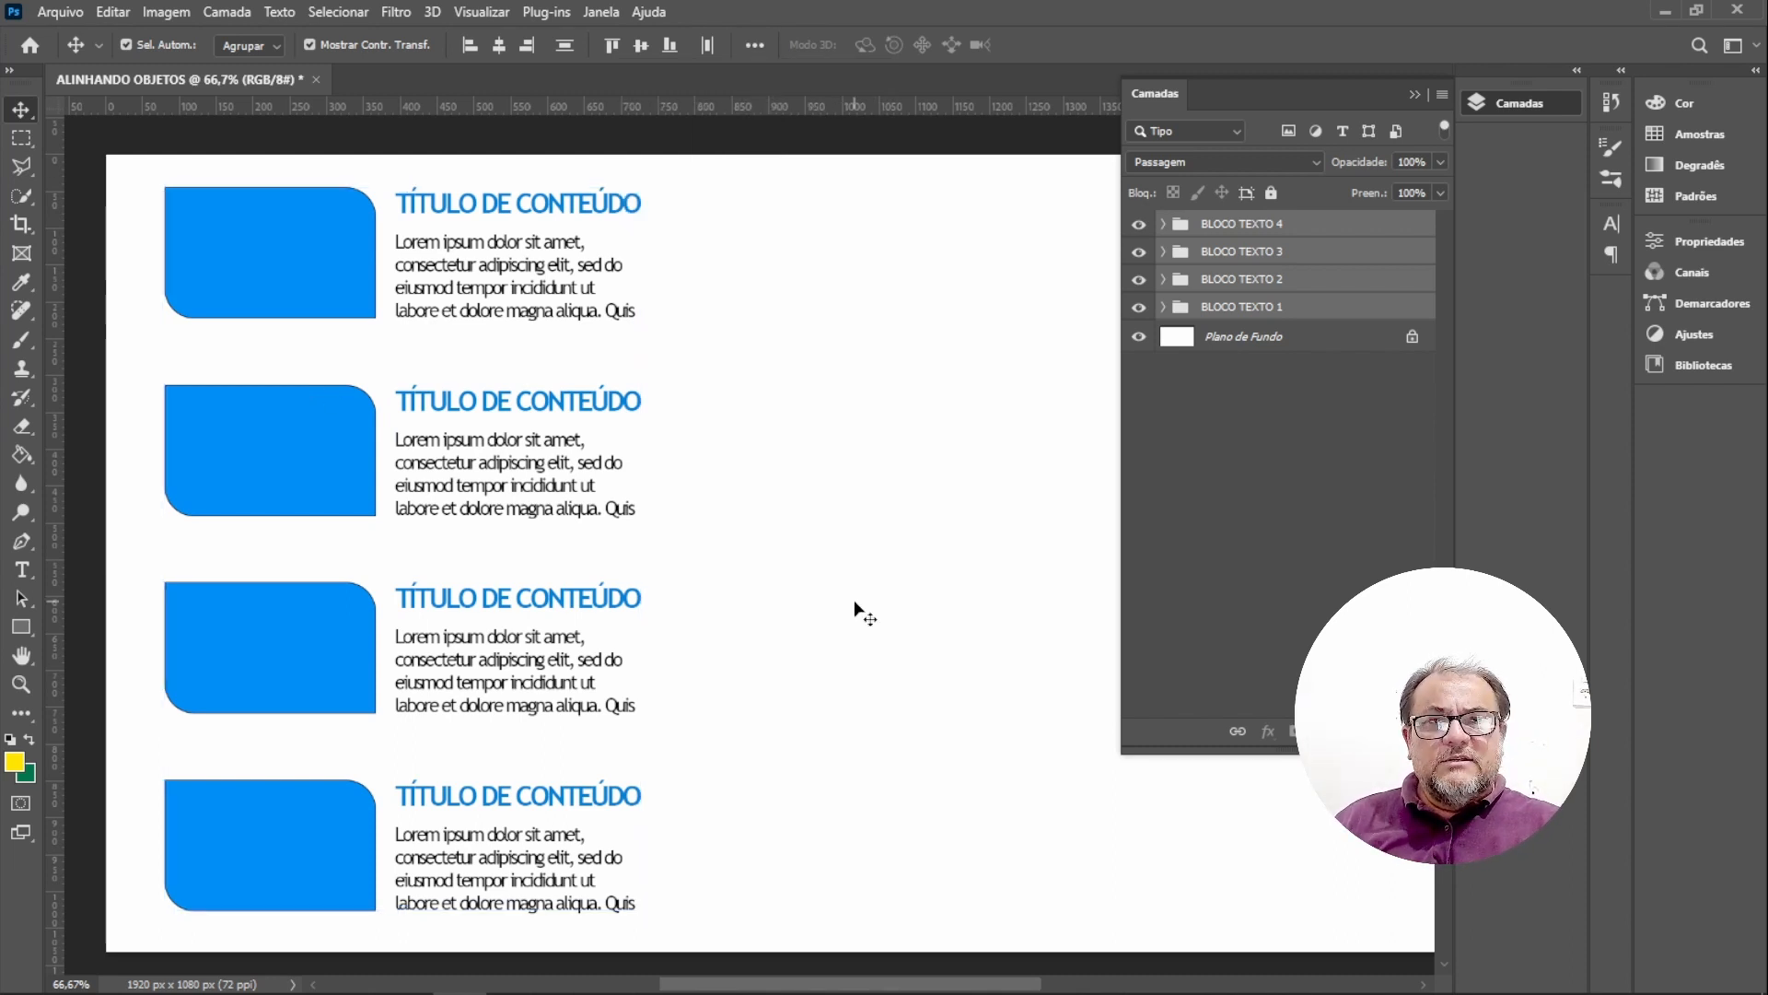
# Move the BLOCO TEXTO 4 block upward, close beneath the third block.
pyautogui.click(315, 834)
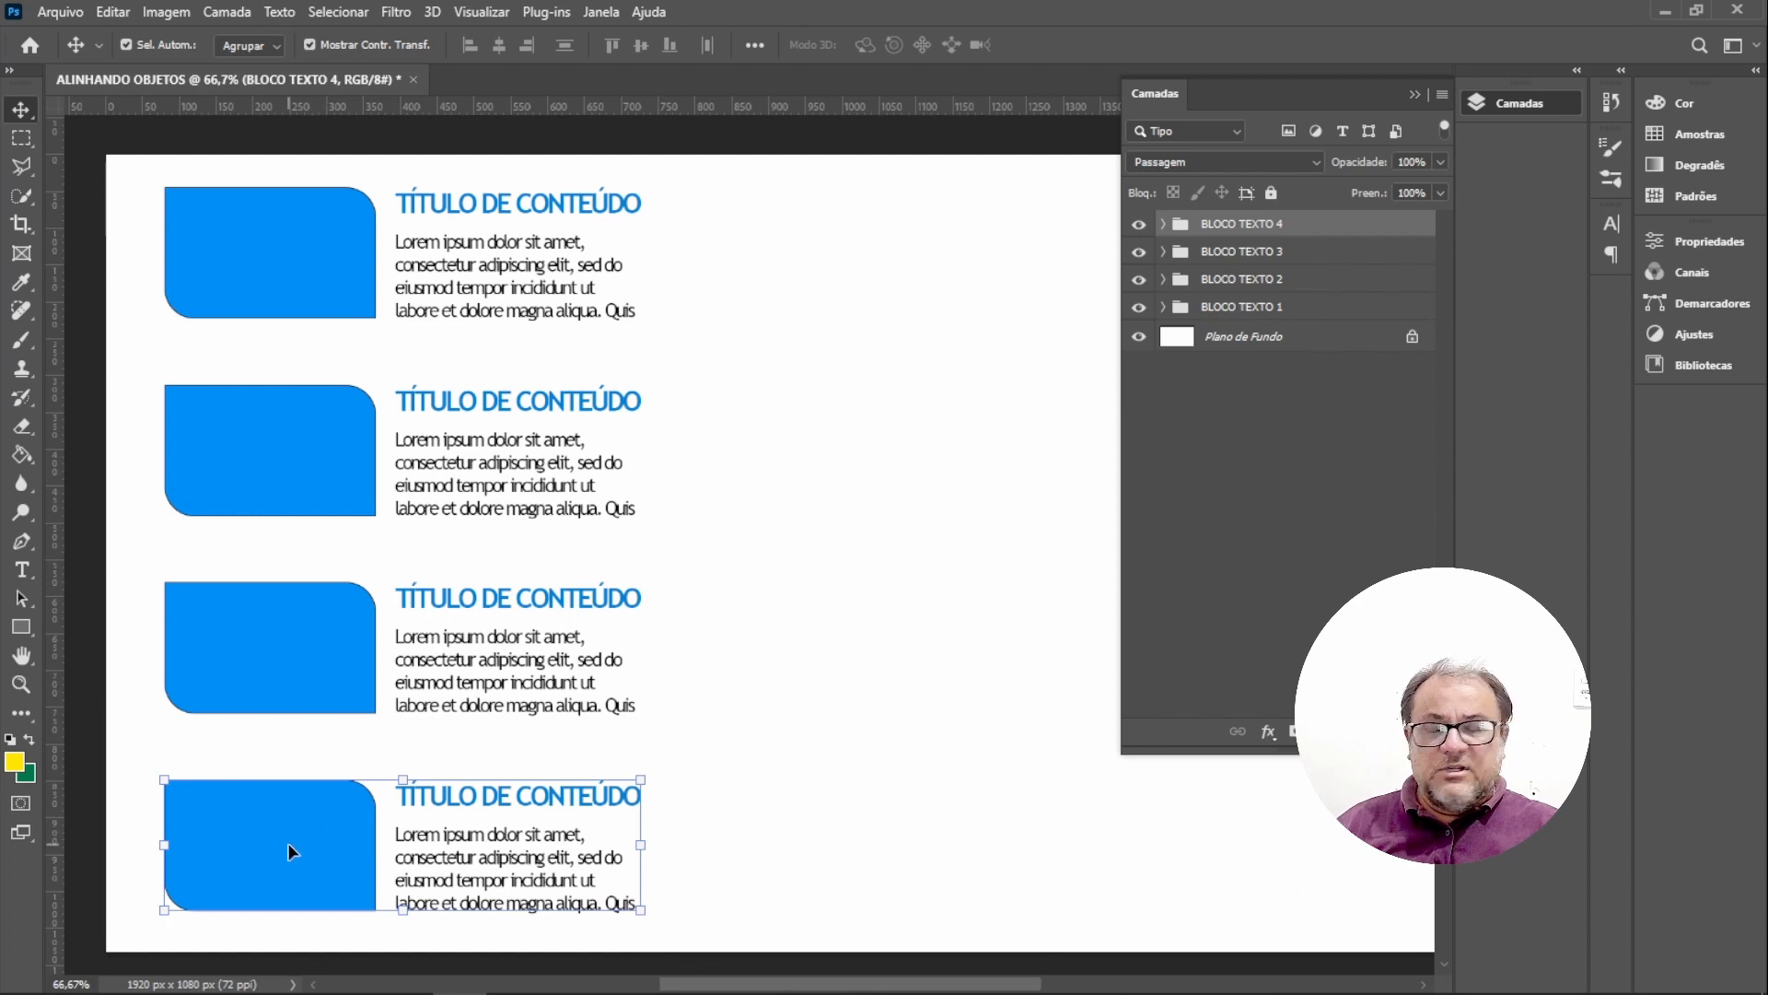
pyautogui.moveTo(289, 851); pyautogui.dragTo(293, 798)
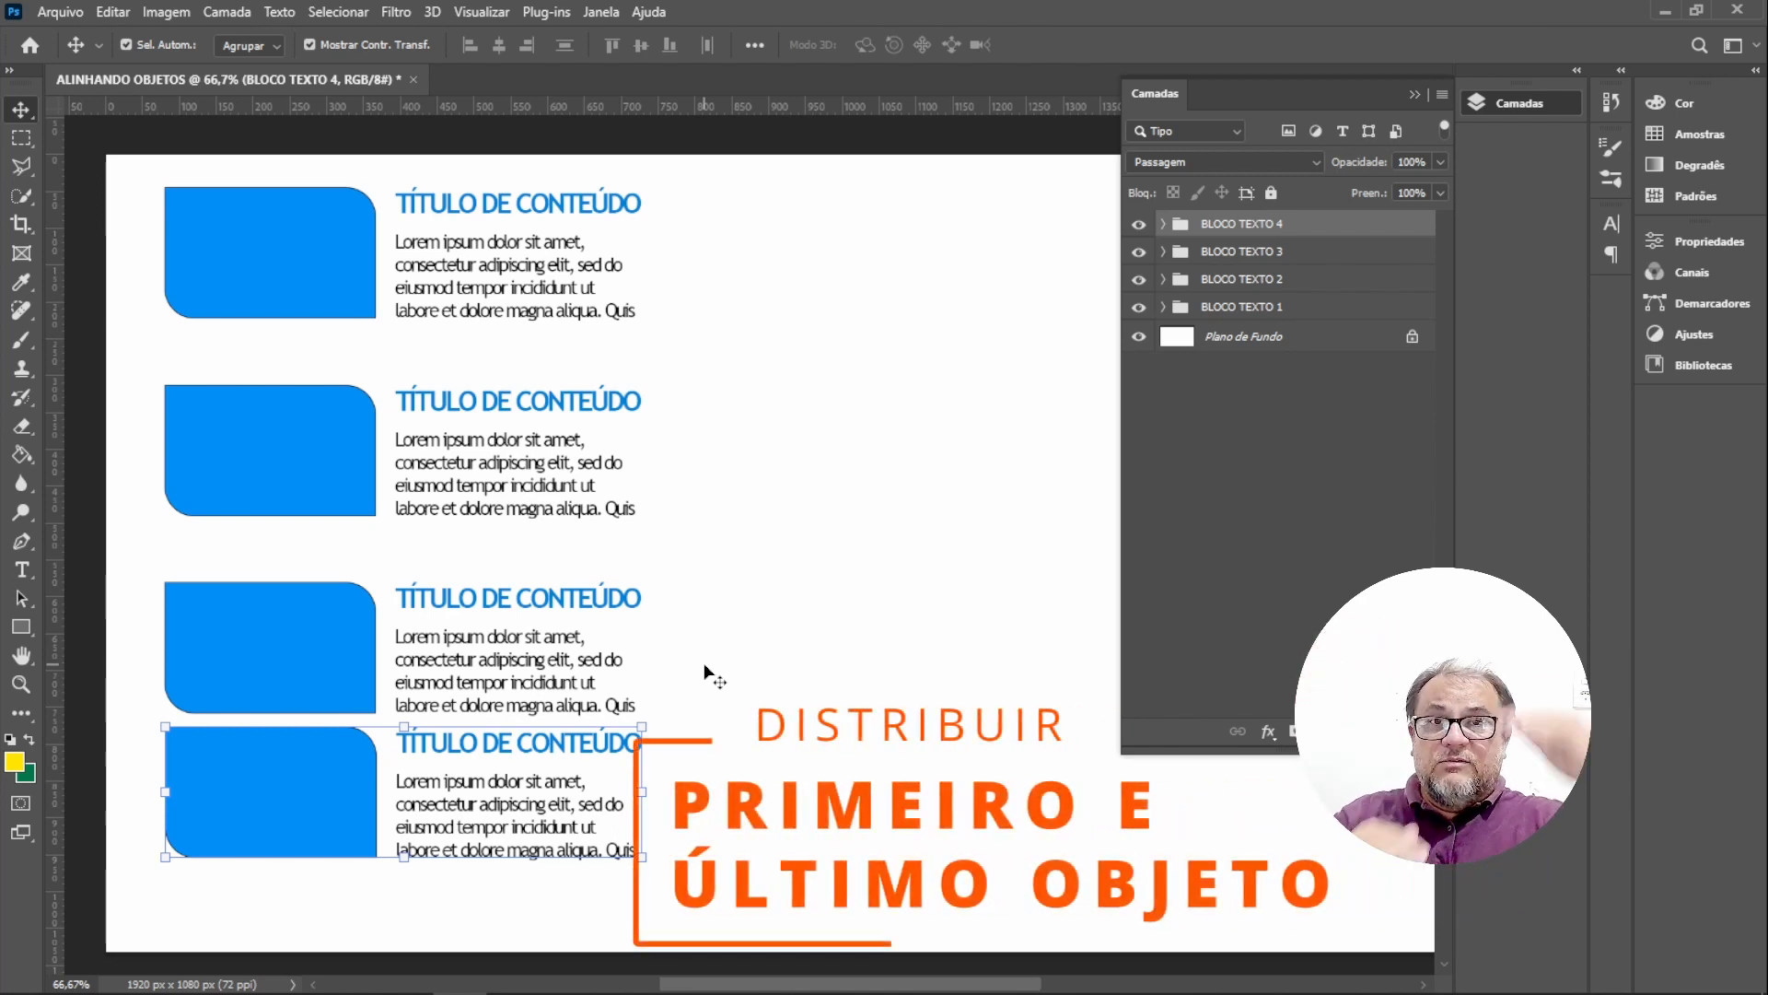
# Select all four block groups again and distribute them evenly by vertical centres between the first and last blocks.
pyautogui.click(301, 263)
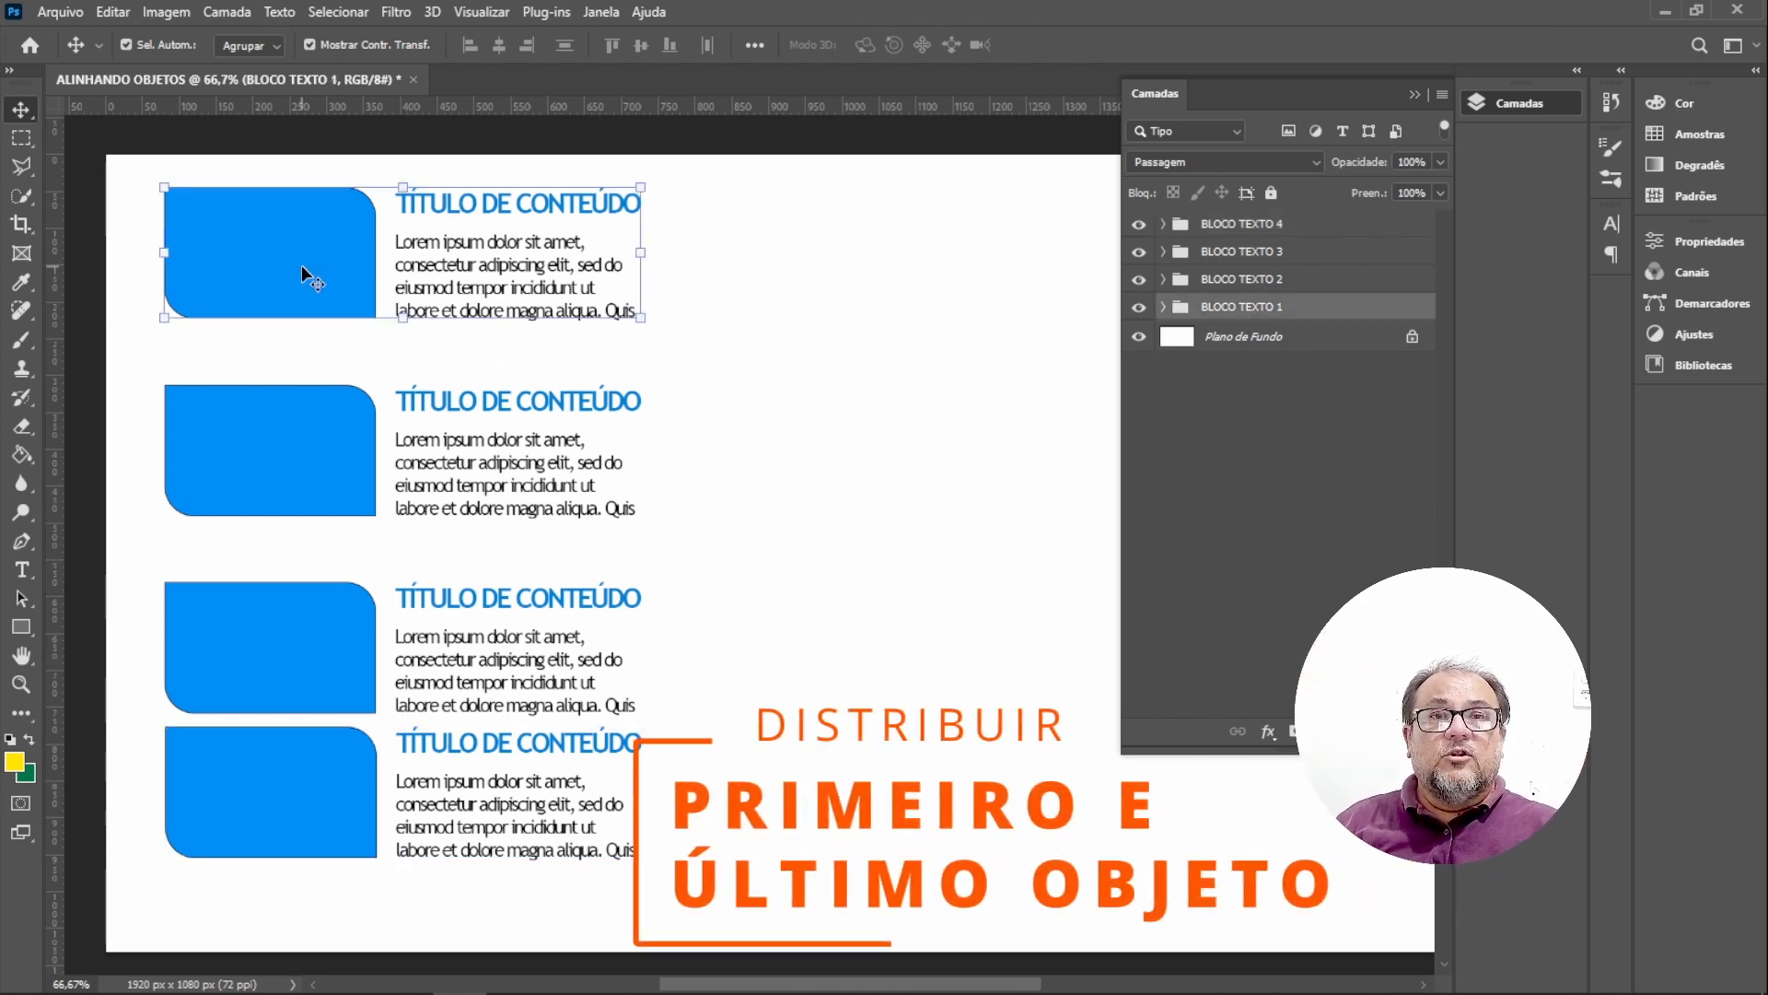
pyautogui.keyDown('shift'); pyautogui.click(286, 455); pyautogui.keyUp('shift')
pyautogui.keyDown('shift'); pyautogui.click(304, 654); pyautogui.keyUp('shift')
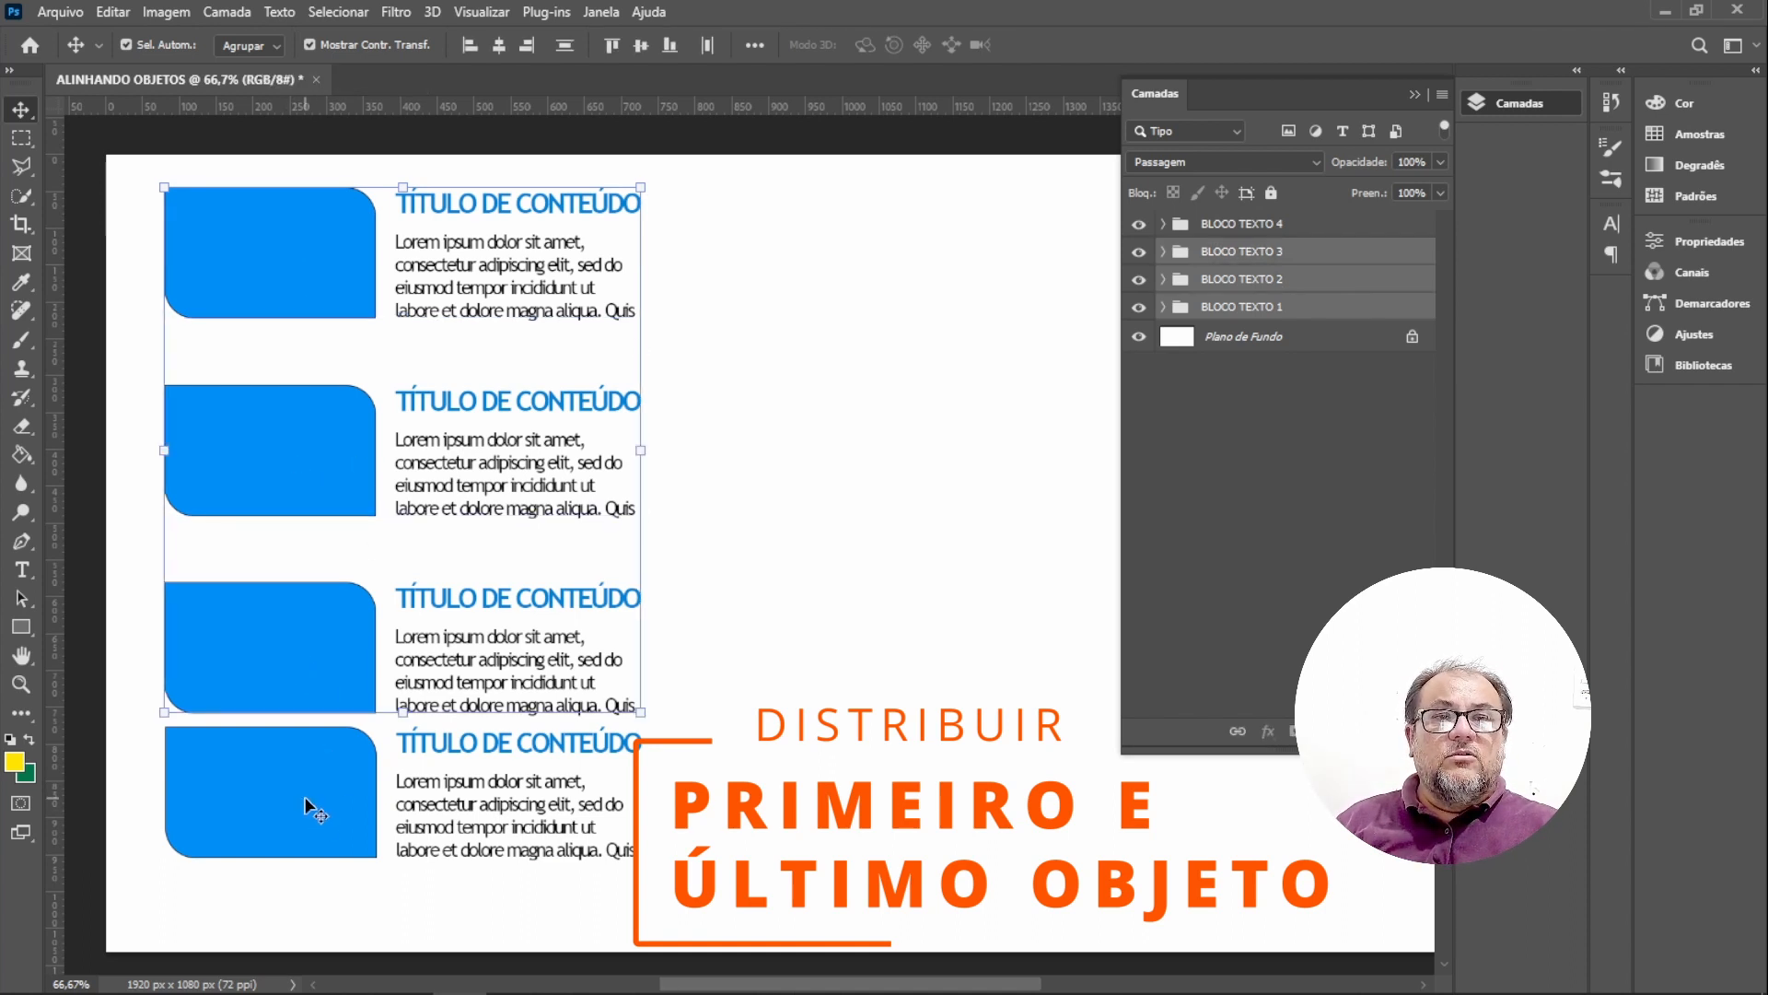
pyautogui.keyDown('shift'); pyautogui.click(306, 798); pyautogui.keyUp('shift')
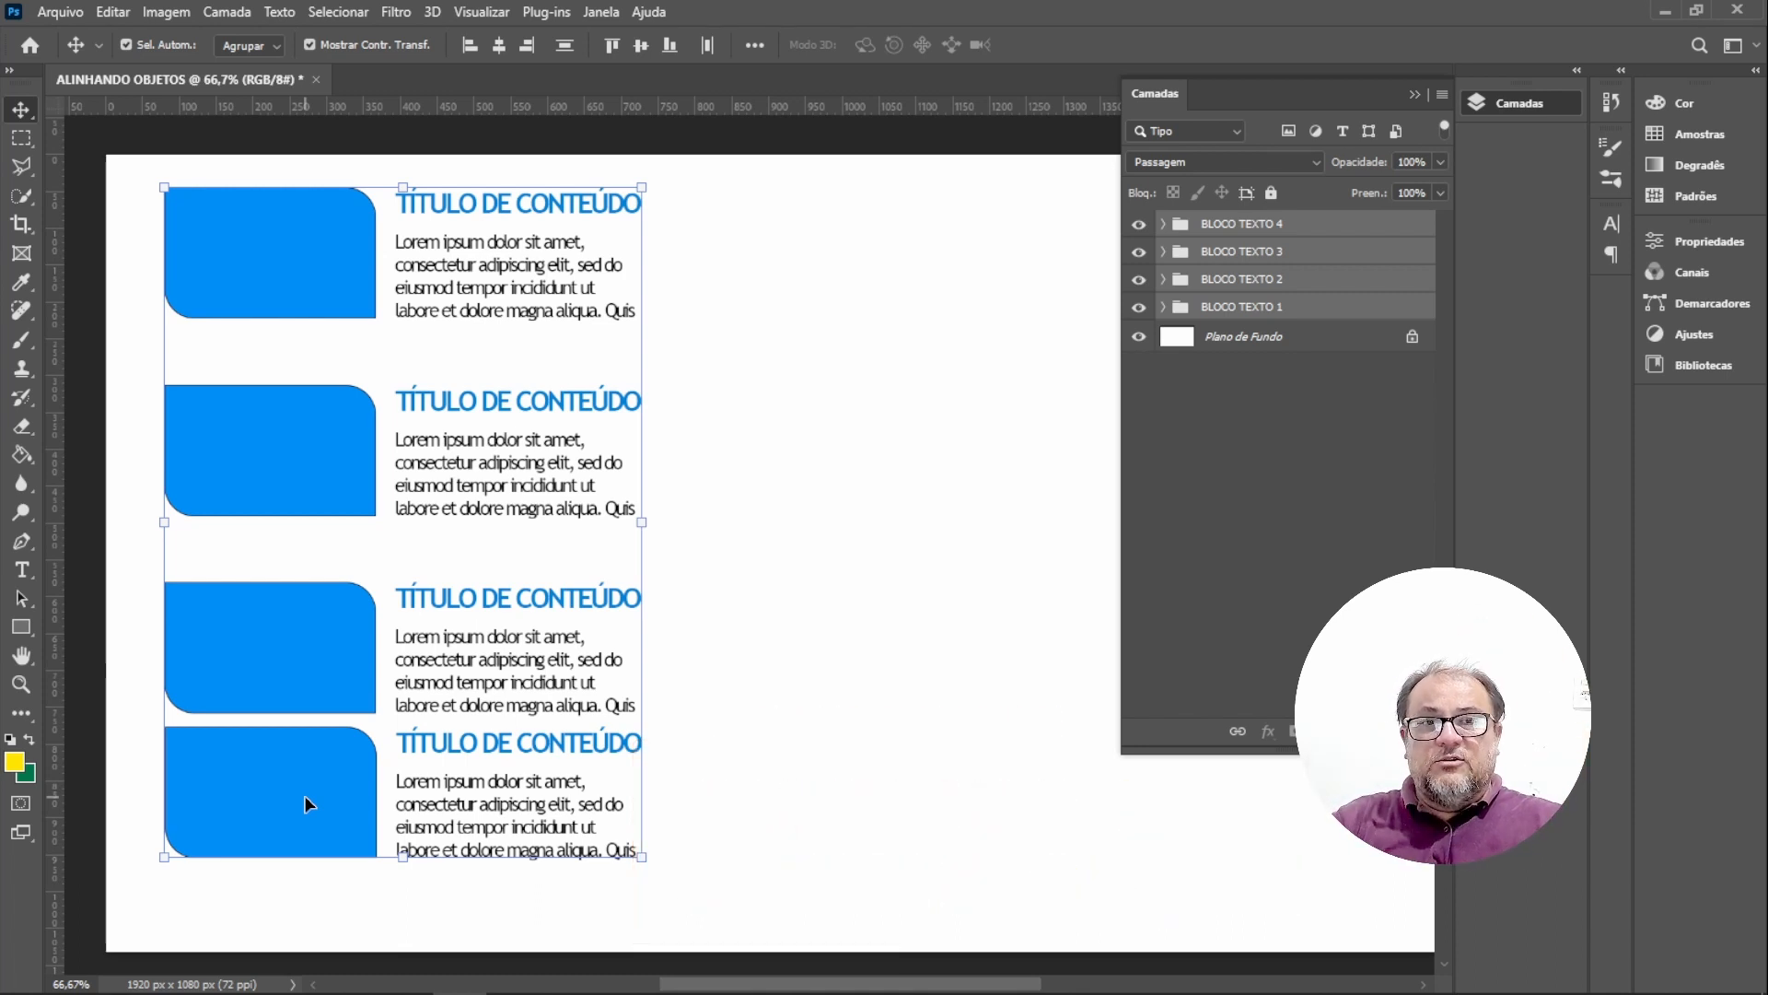
pyautogui.click(303, 794)
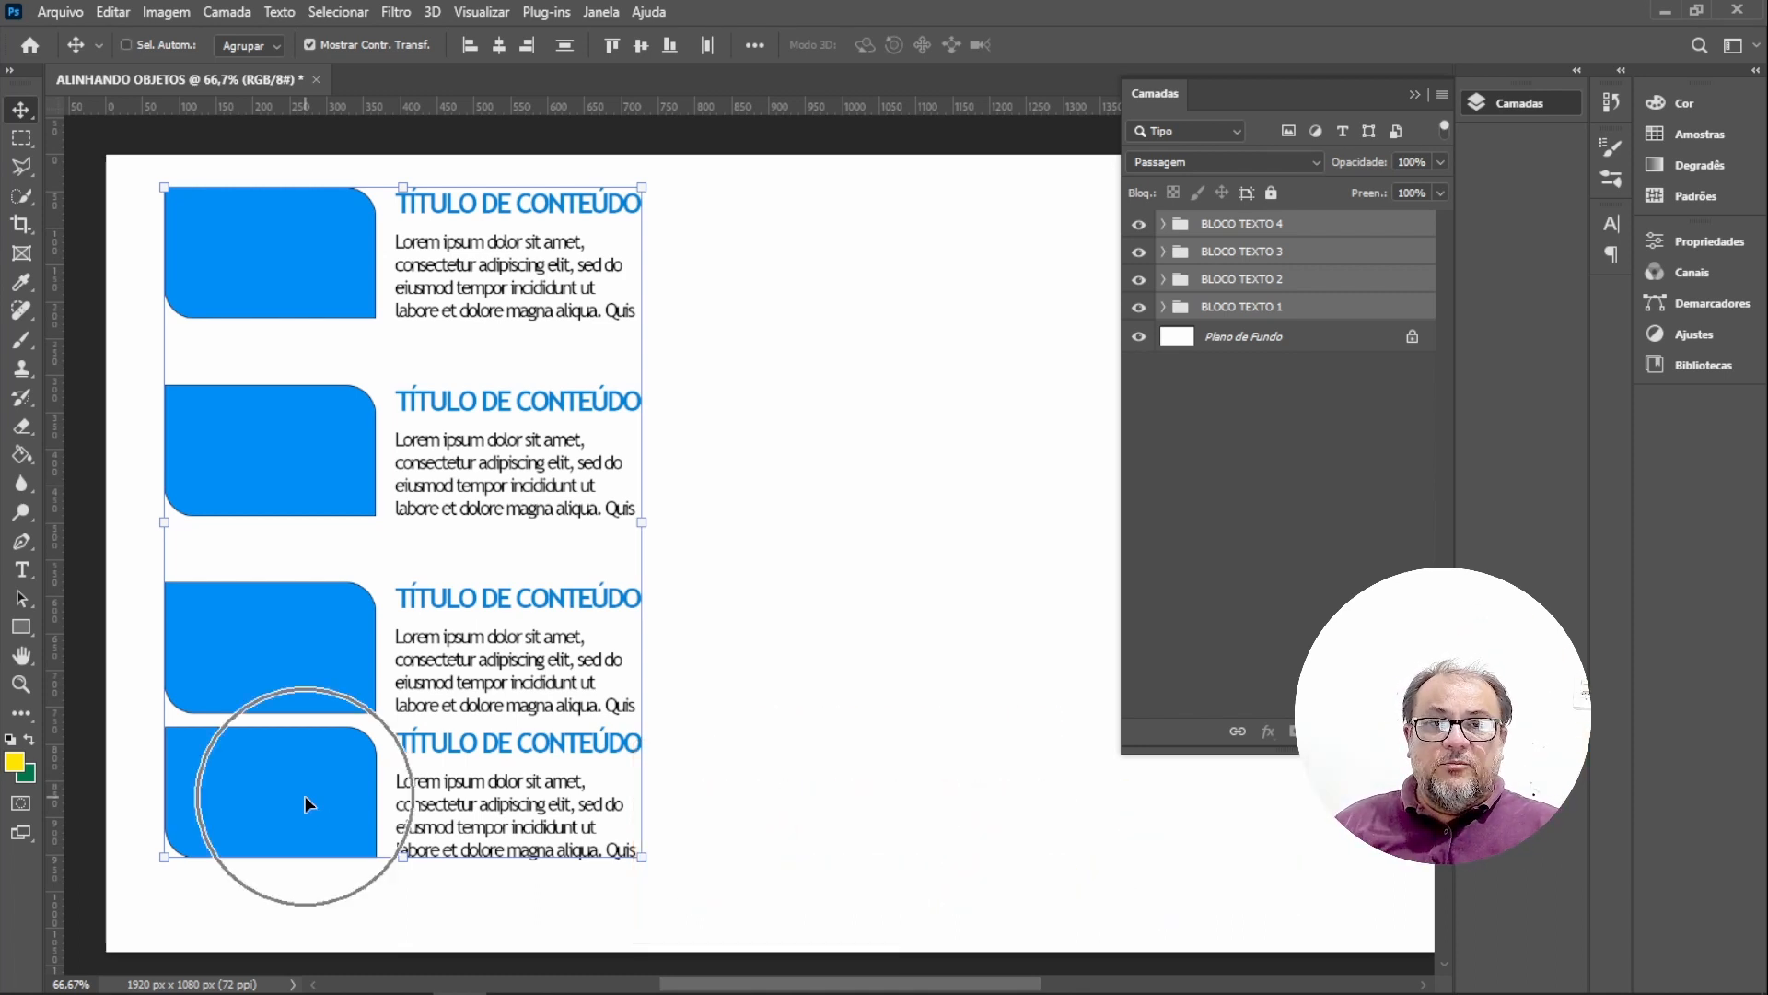
pyautogui.click(292, 915)
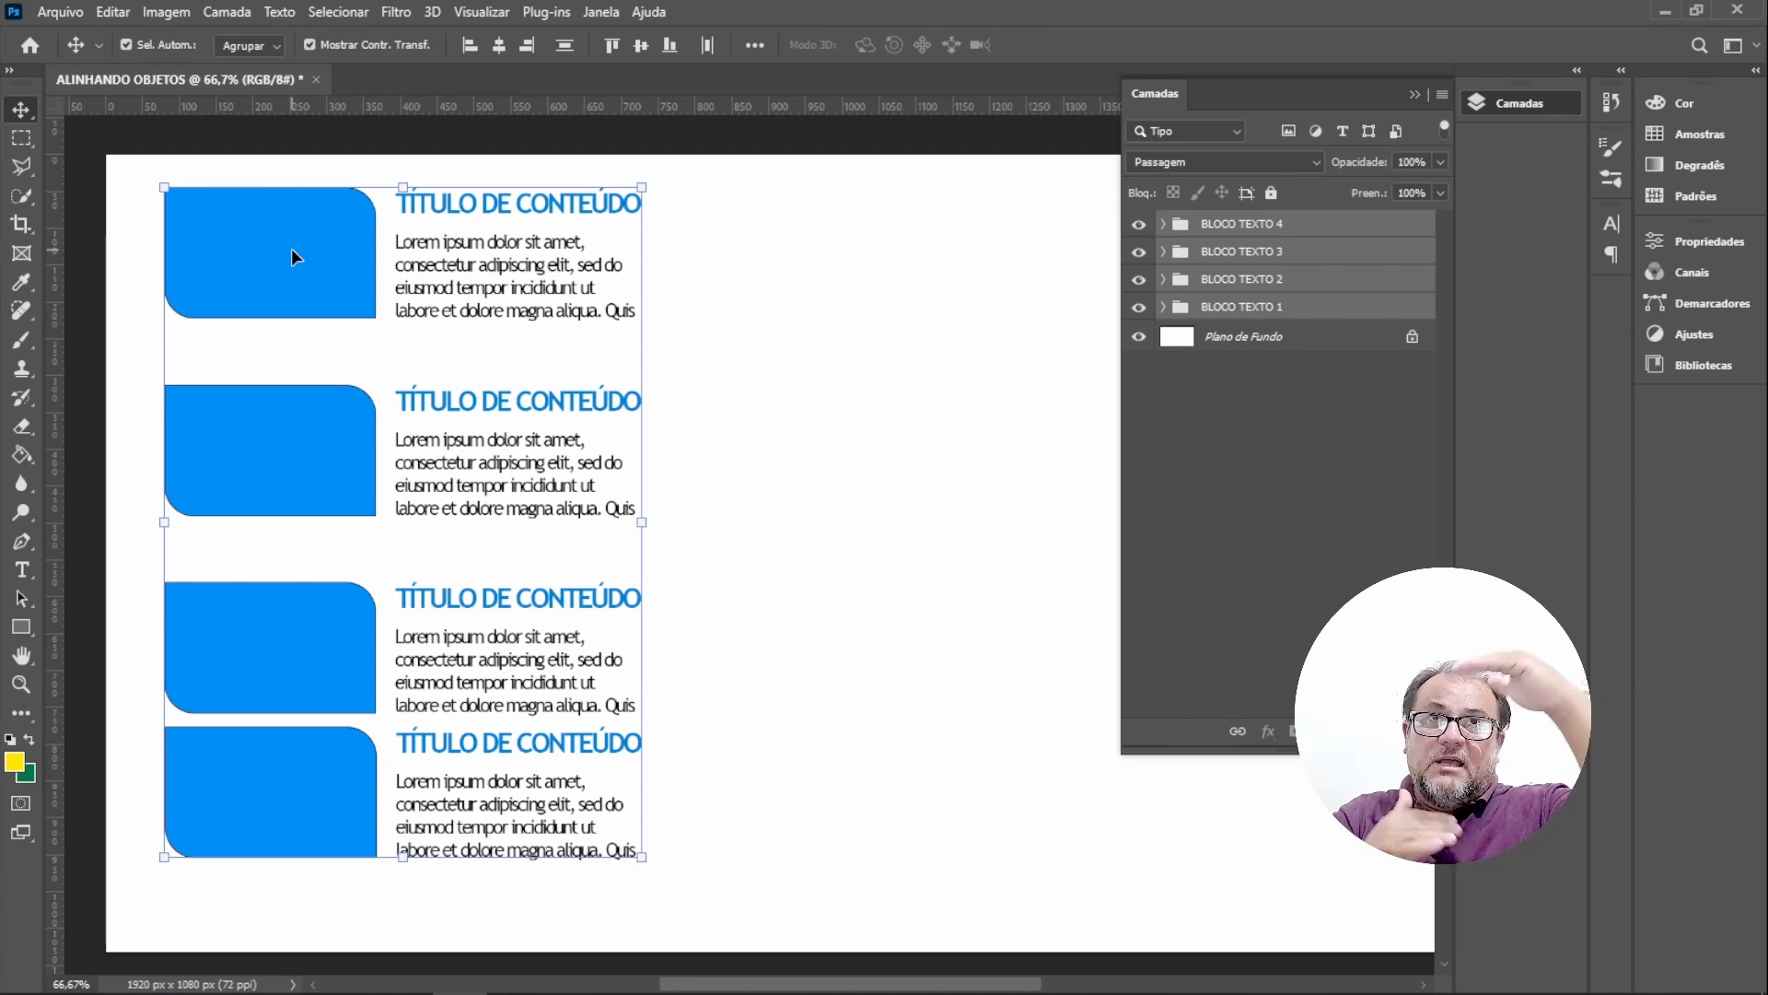
pyautogui.click(754, 46)
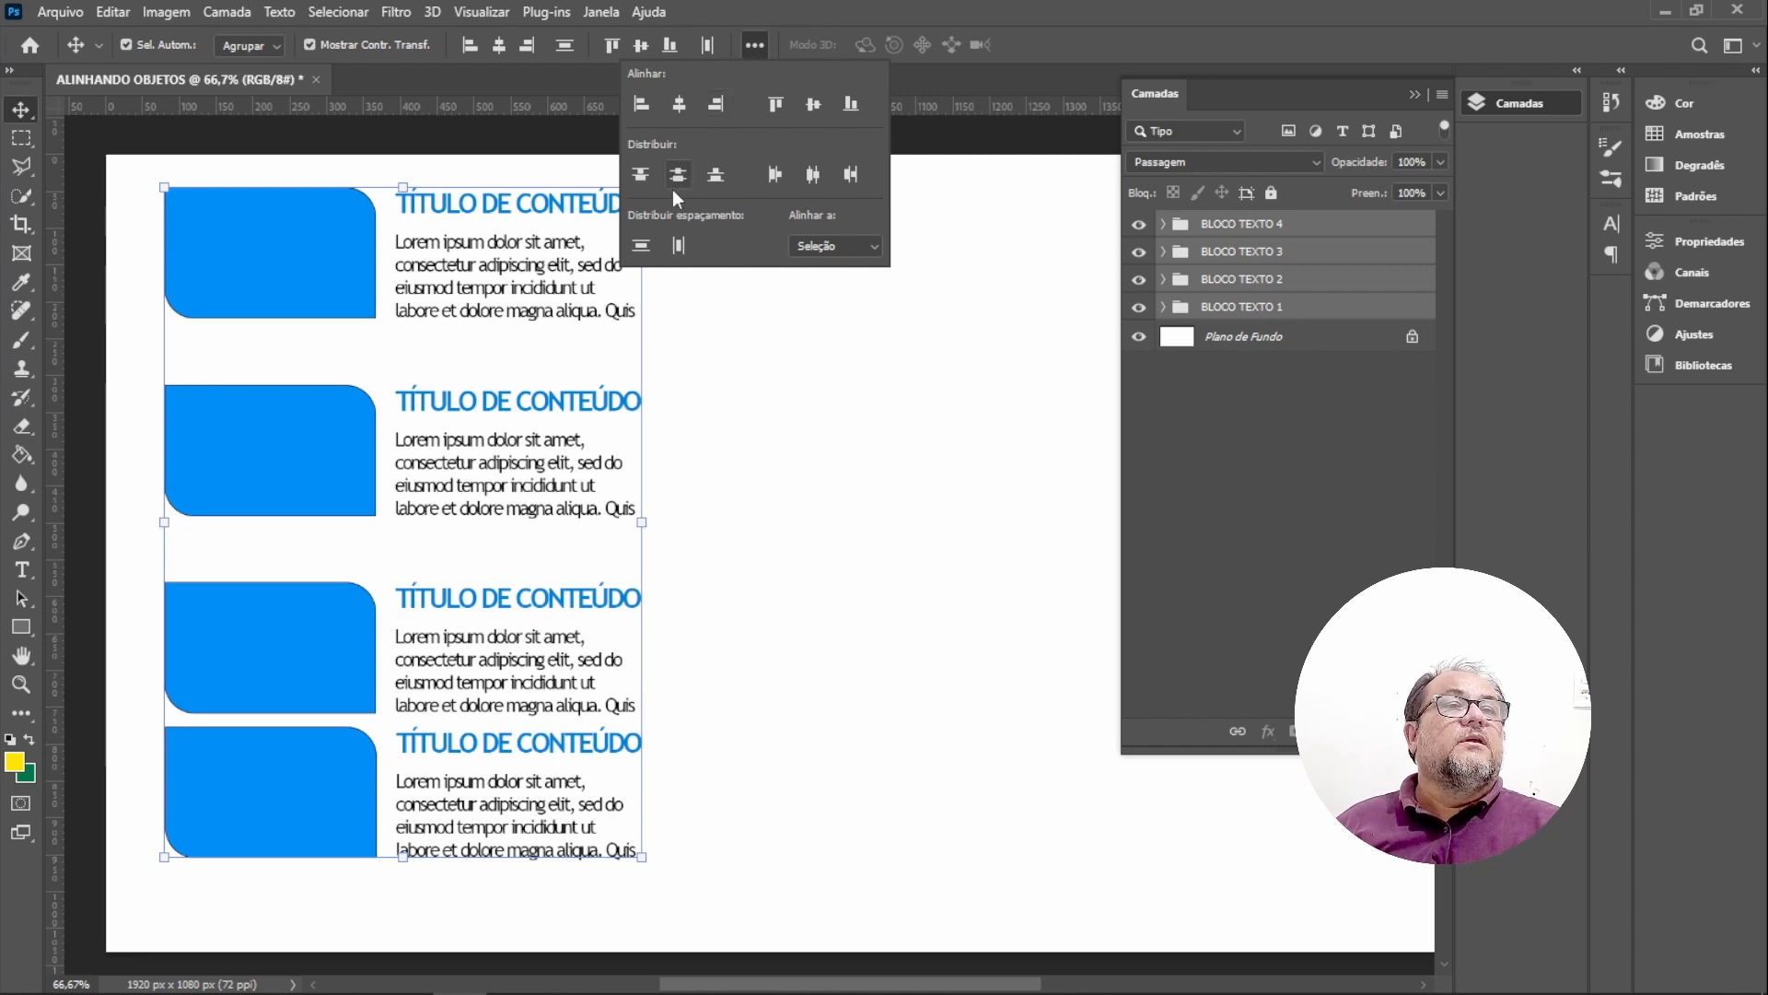
pyautogui.click(680, 184)
pyautogui.click(681, 184)
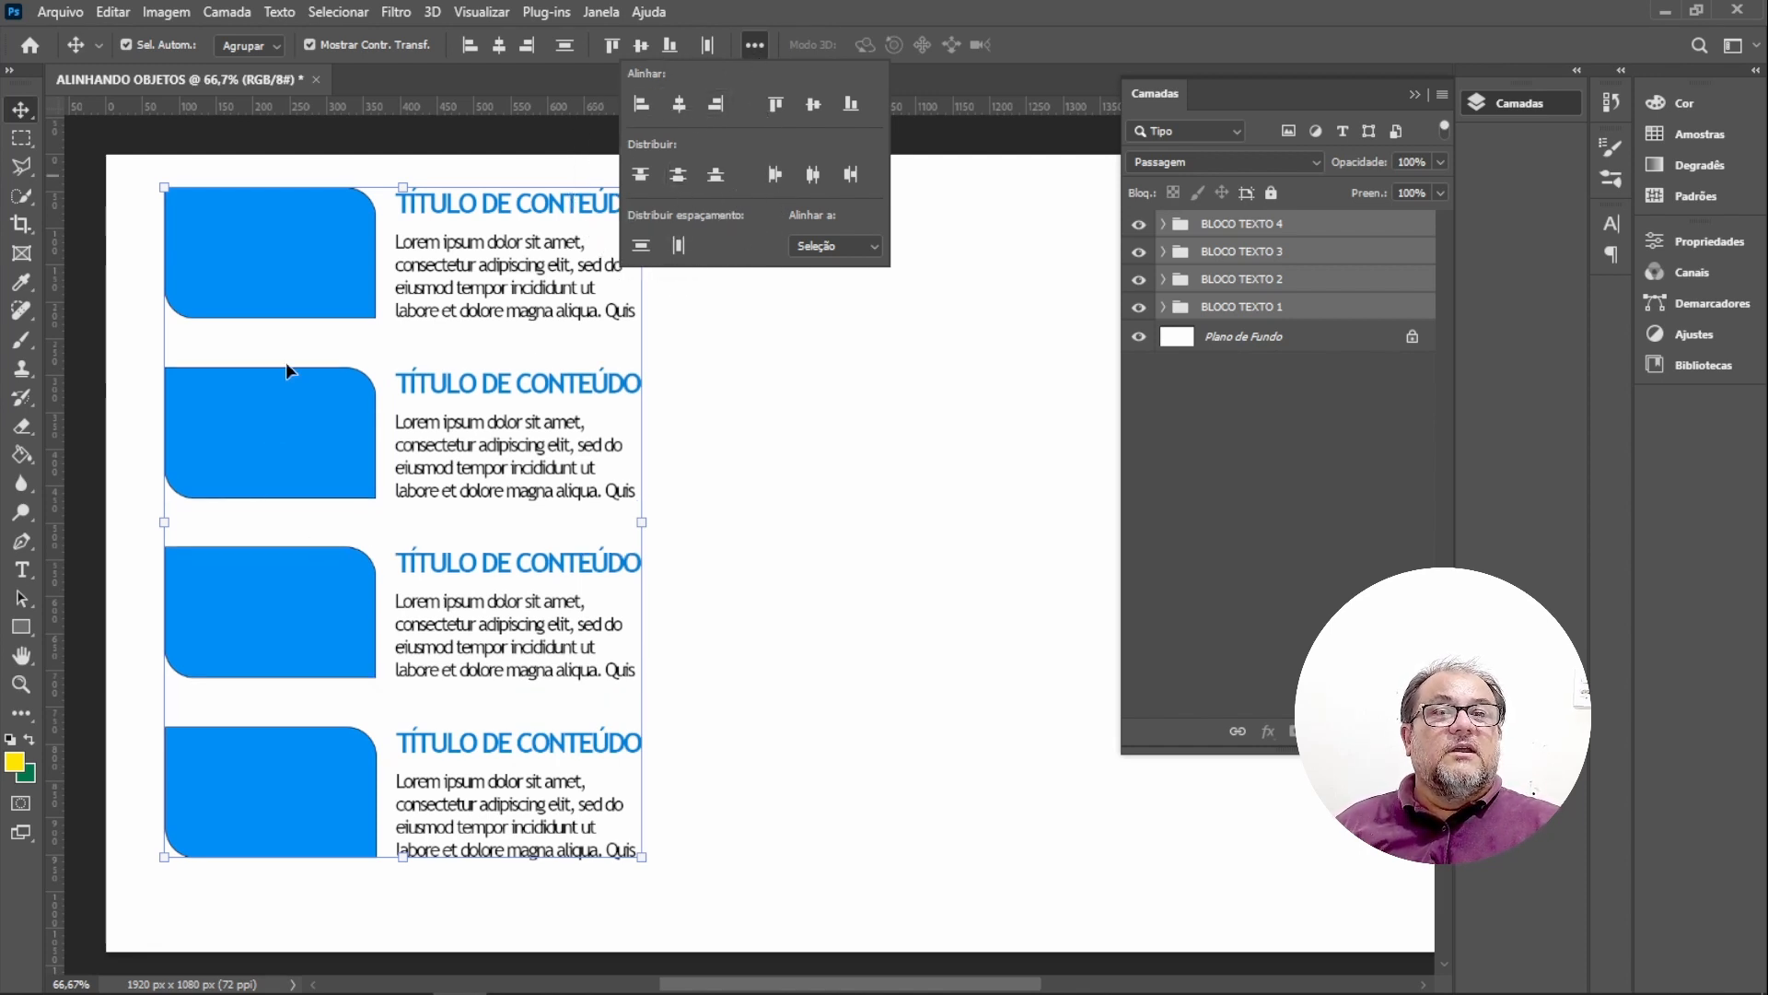
pyautogui.click(317, 245)
pyautogui.click(291, 792)
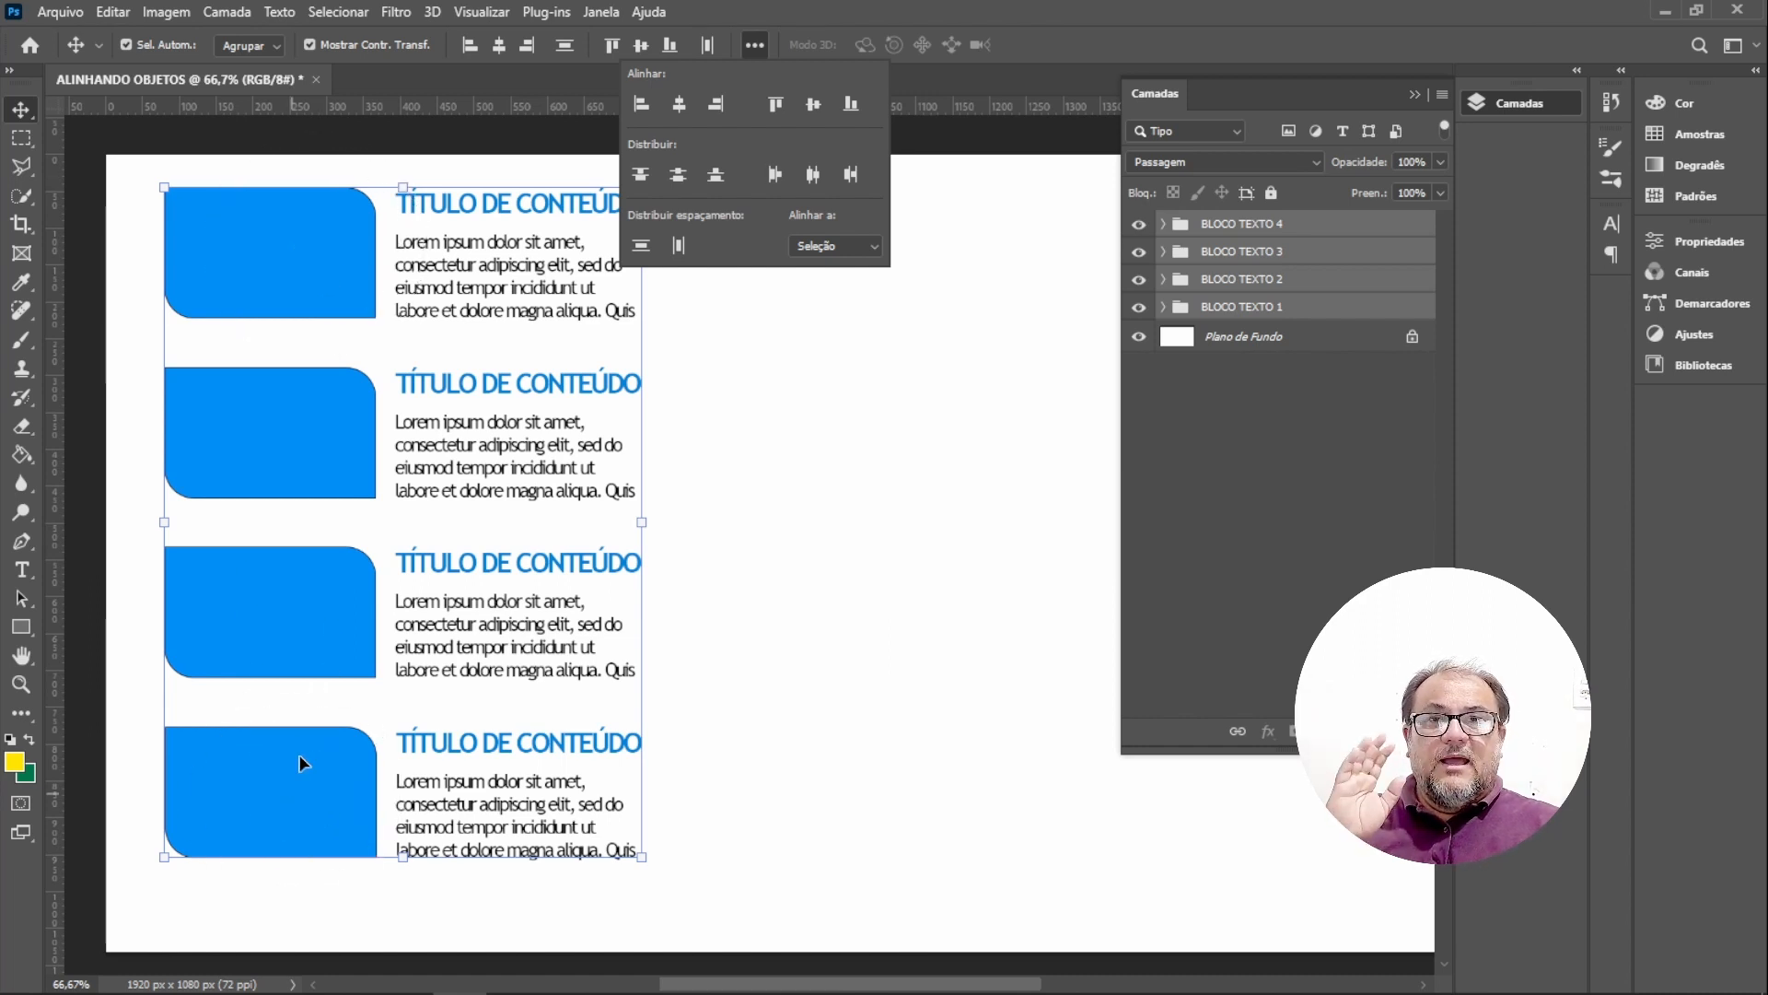
pyautogui.click(1415, 95)
pyautogui.click(1004, 346)
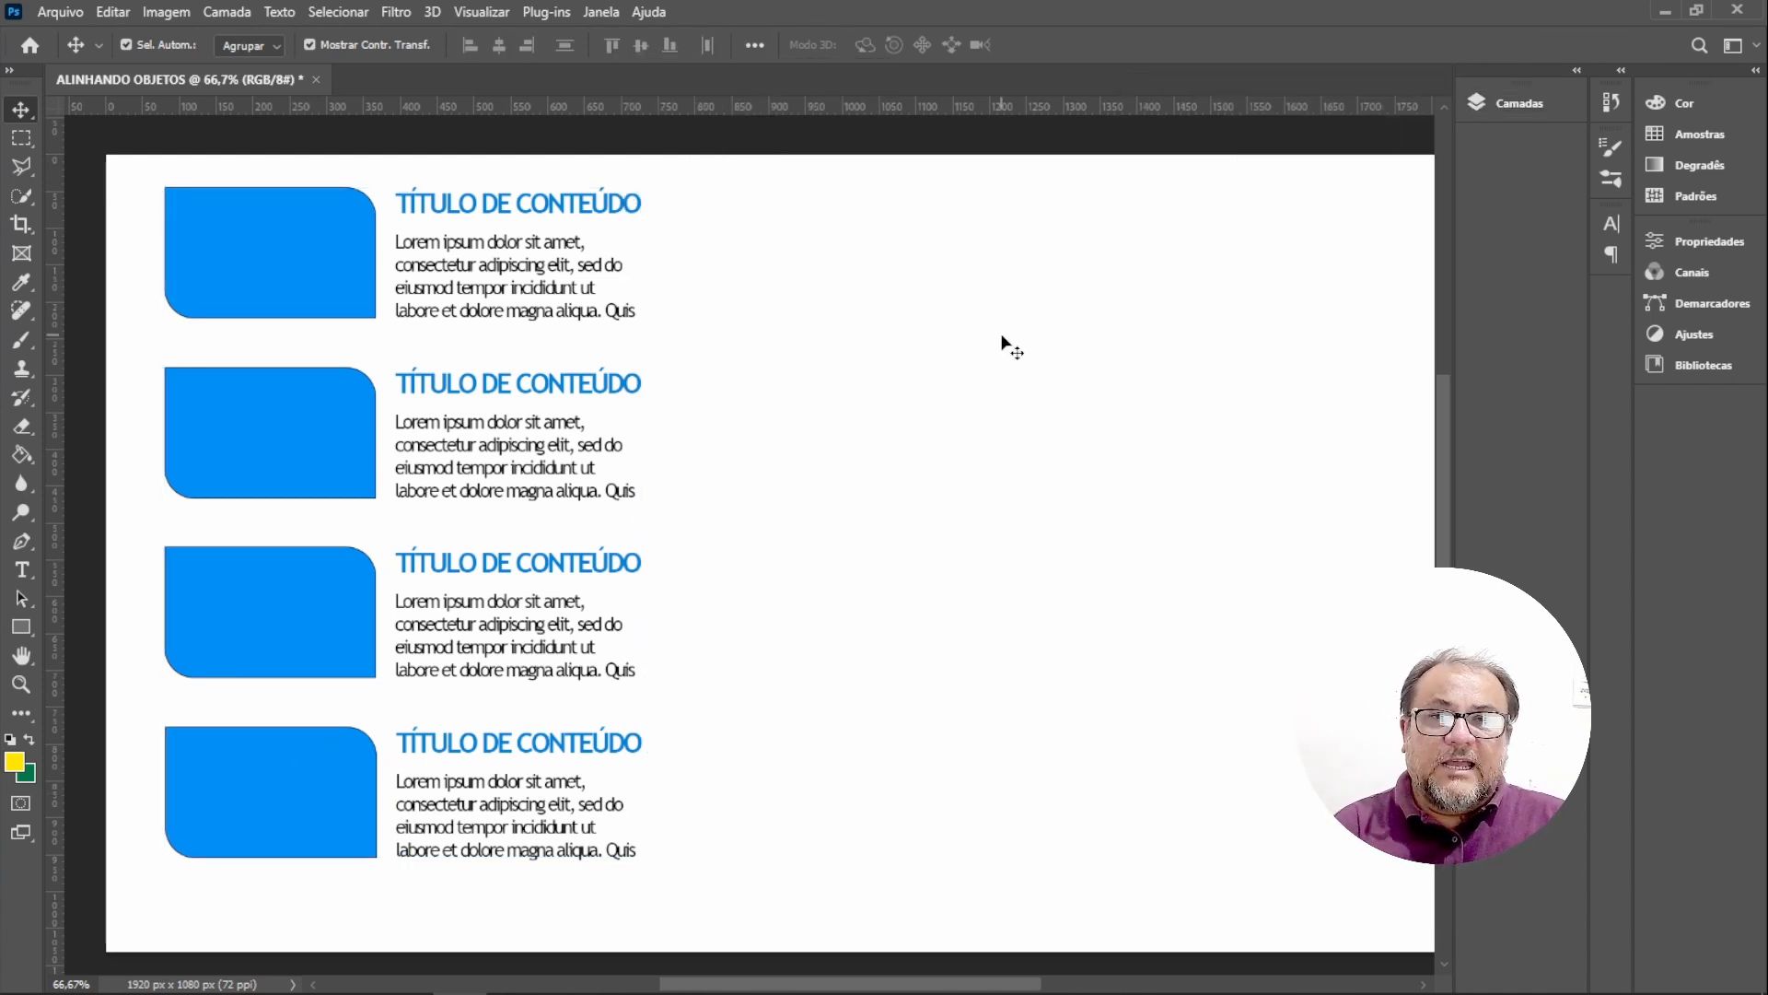
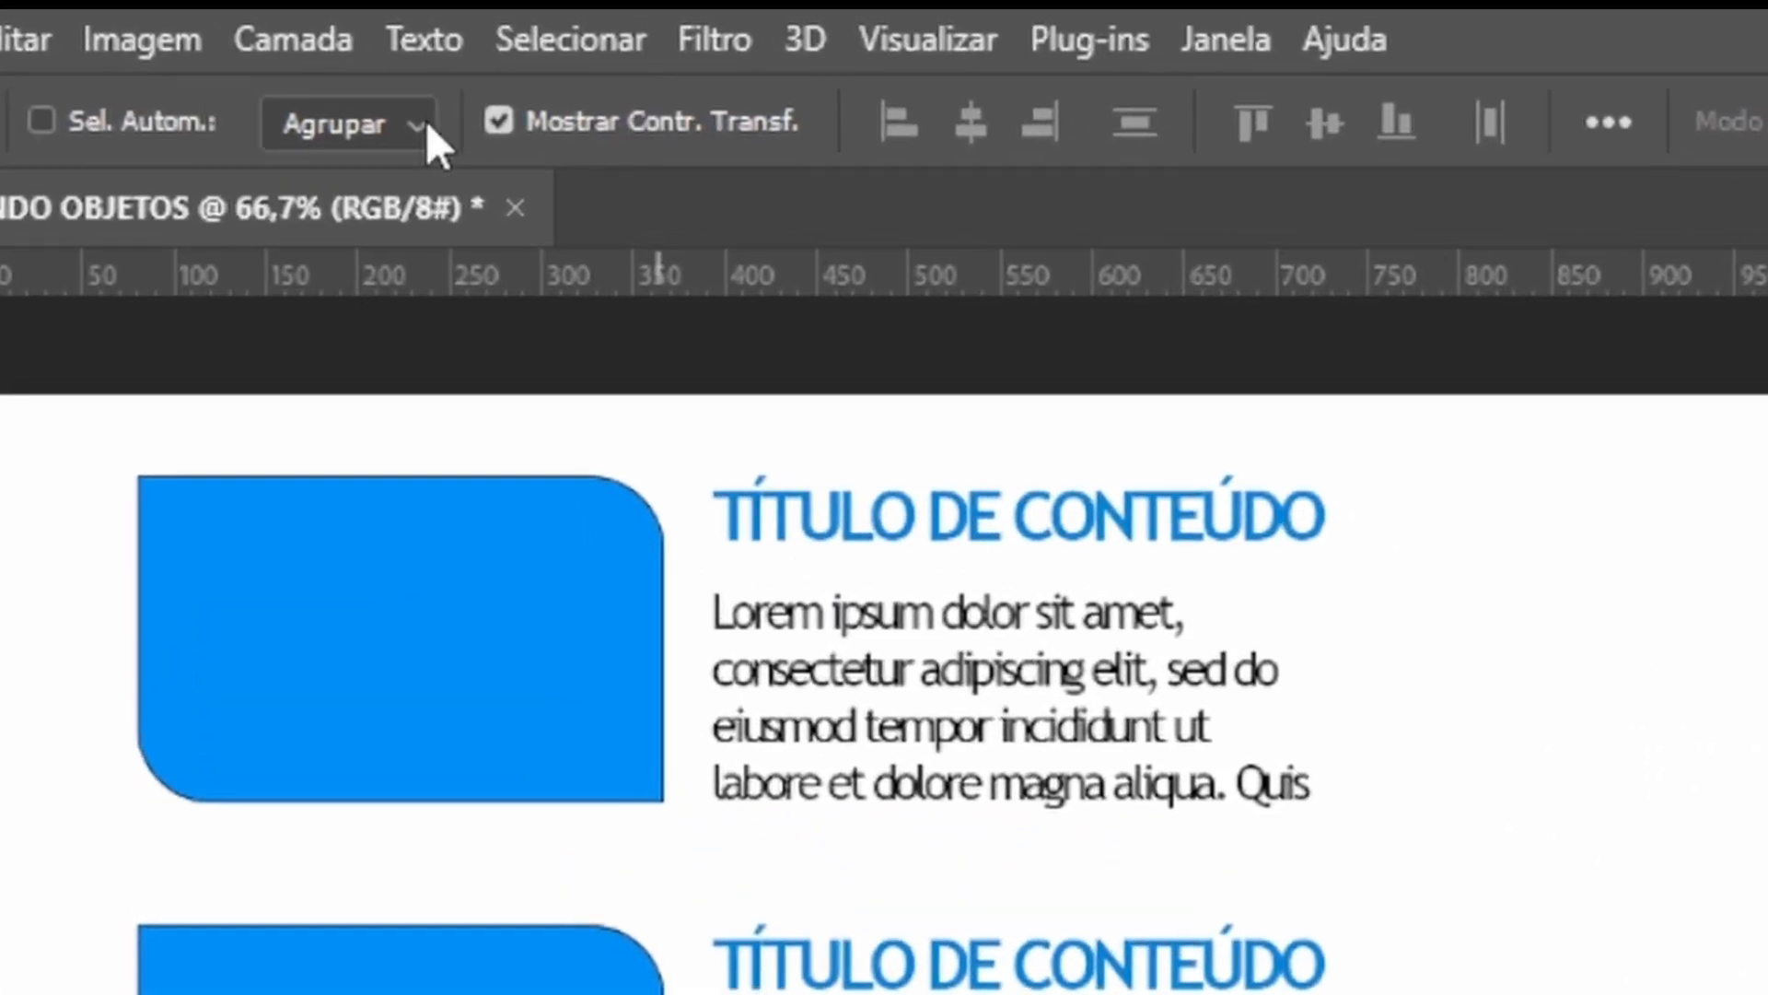
# Switch the auto-select mode to Layer and try dragging the first block's paragraph and title separately.
pyautogui.click(382, 103)
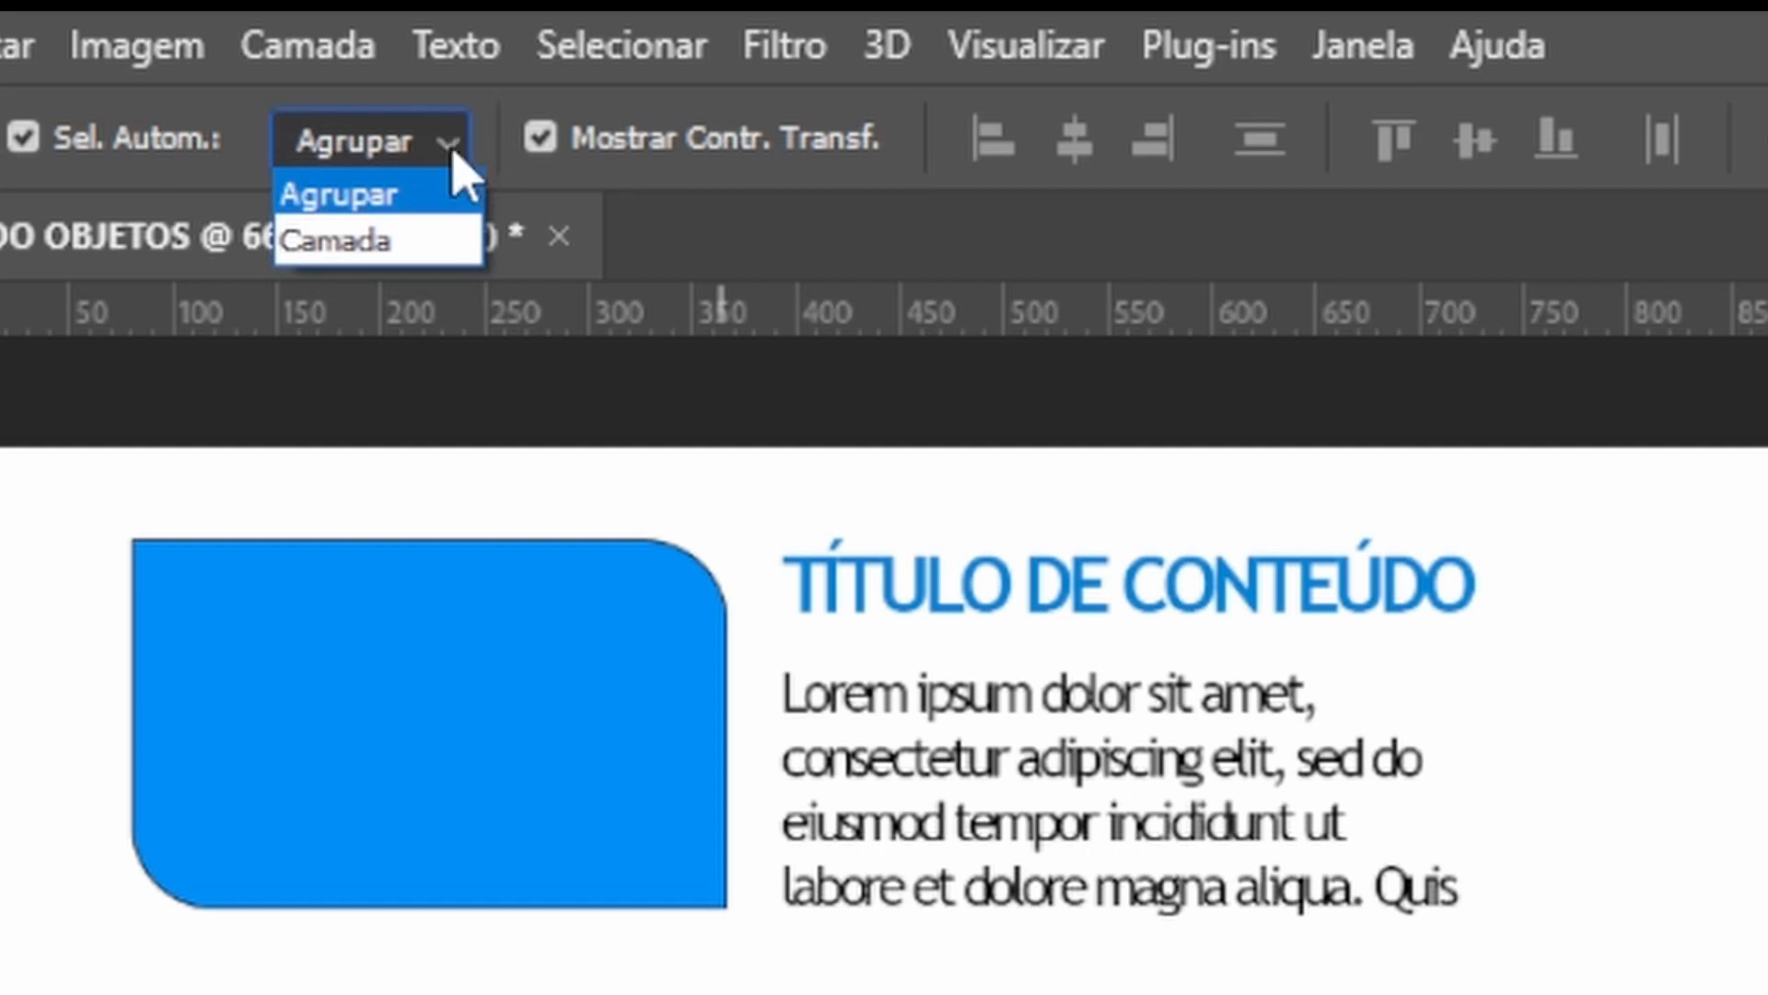
pyautogui.click(376, 194)
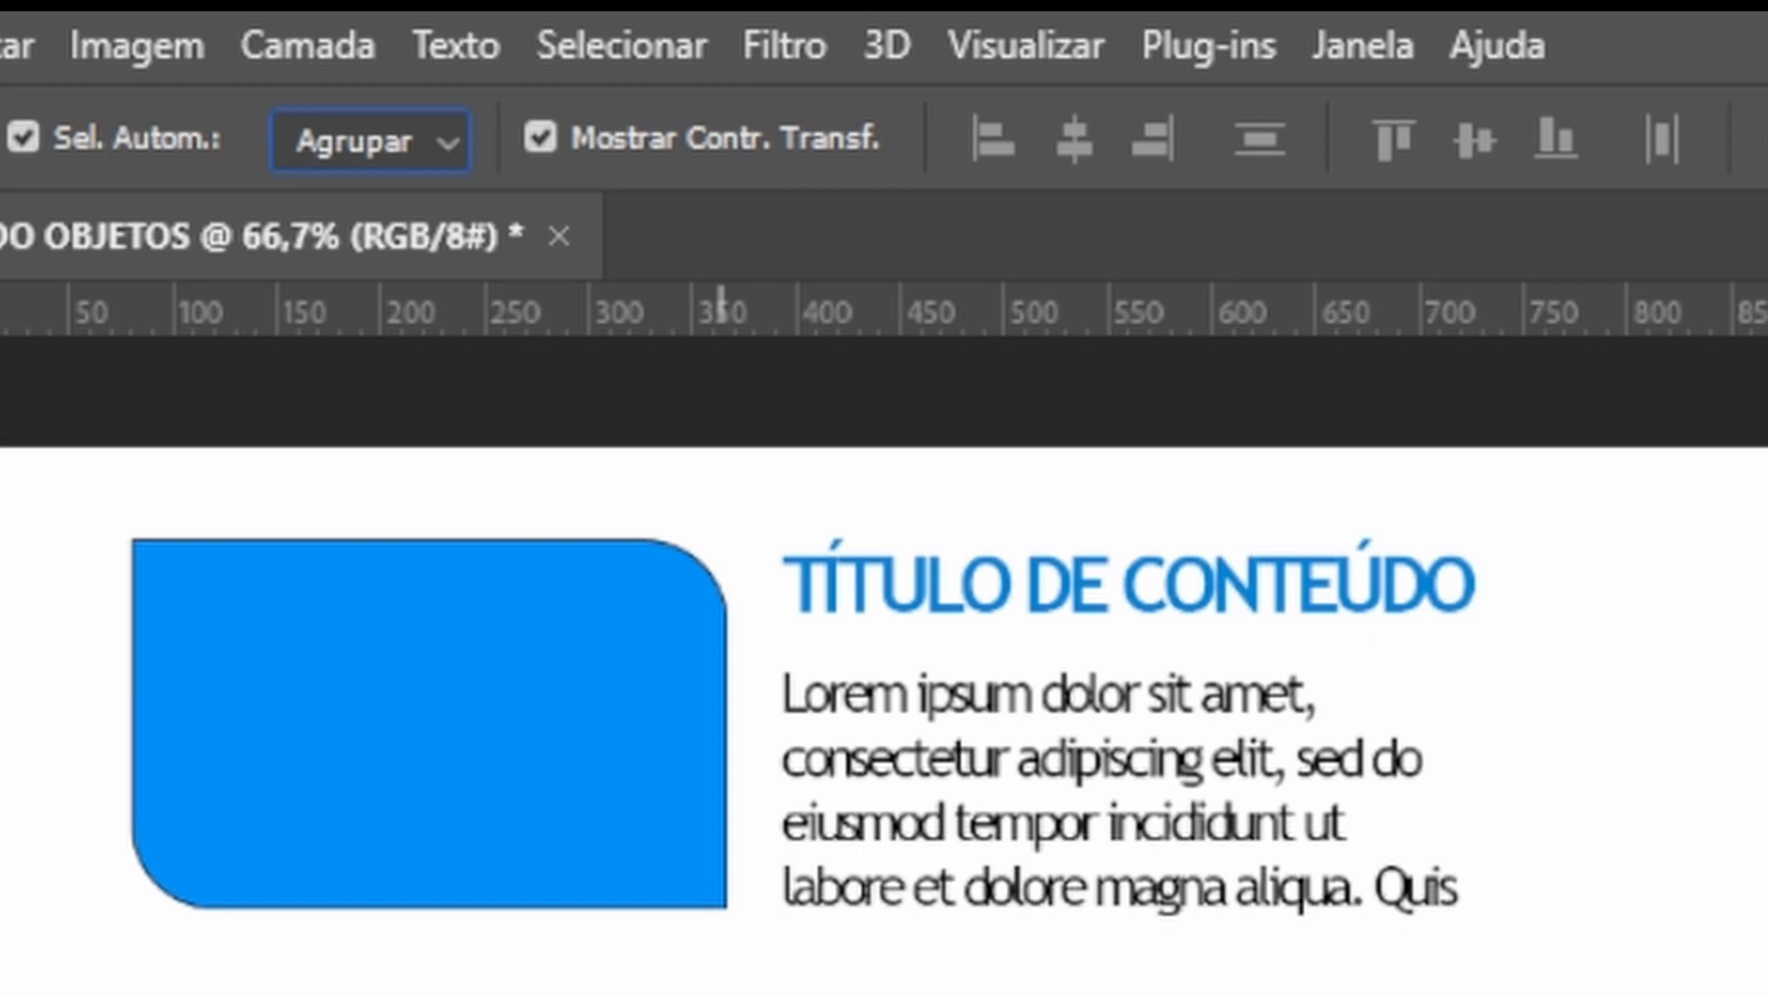
pyautogui.click(452, 142)
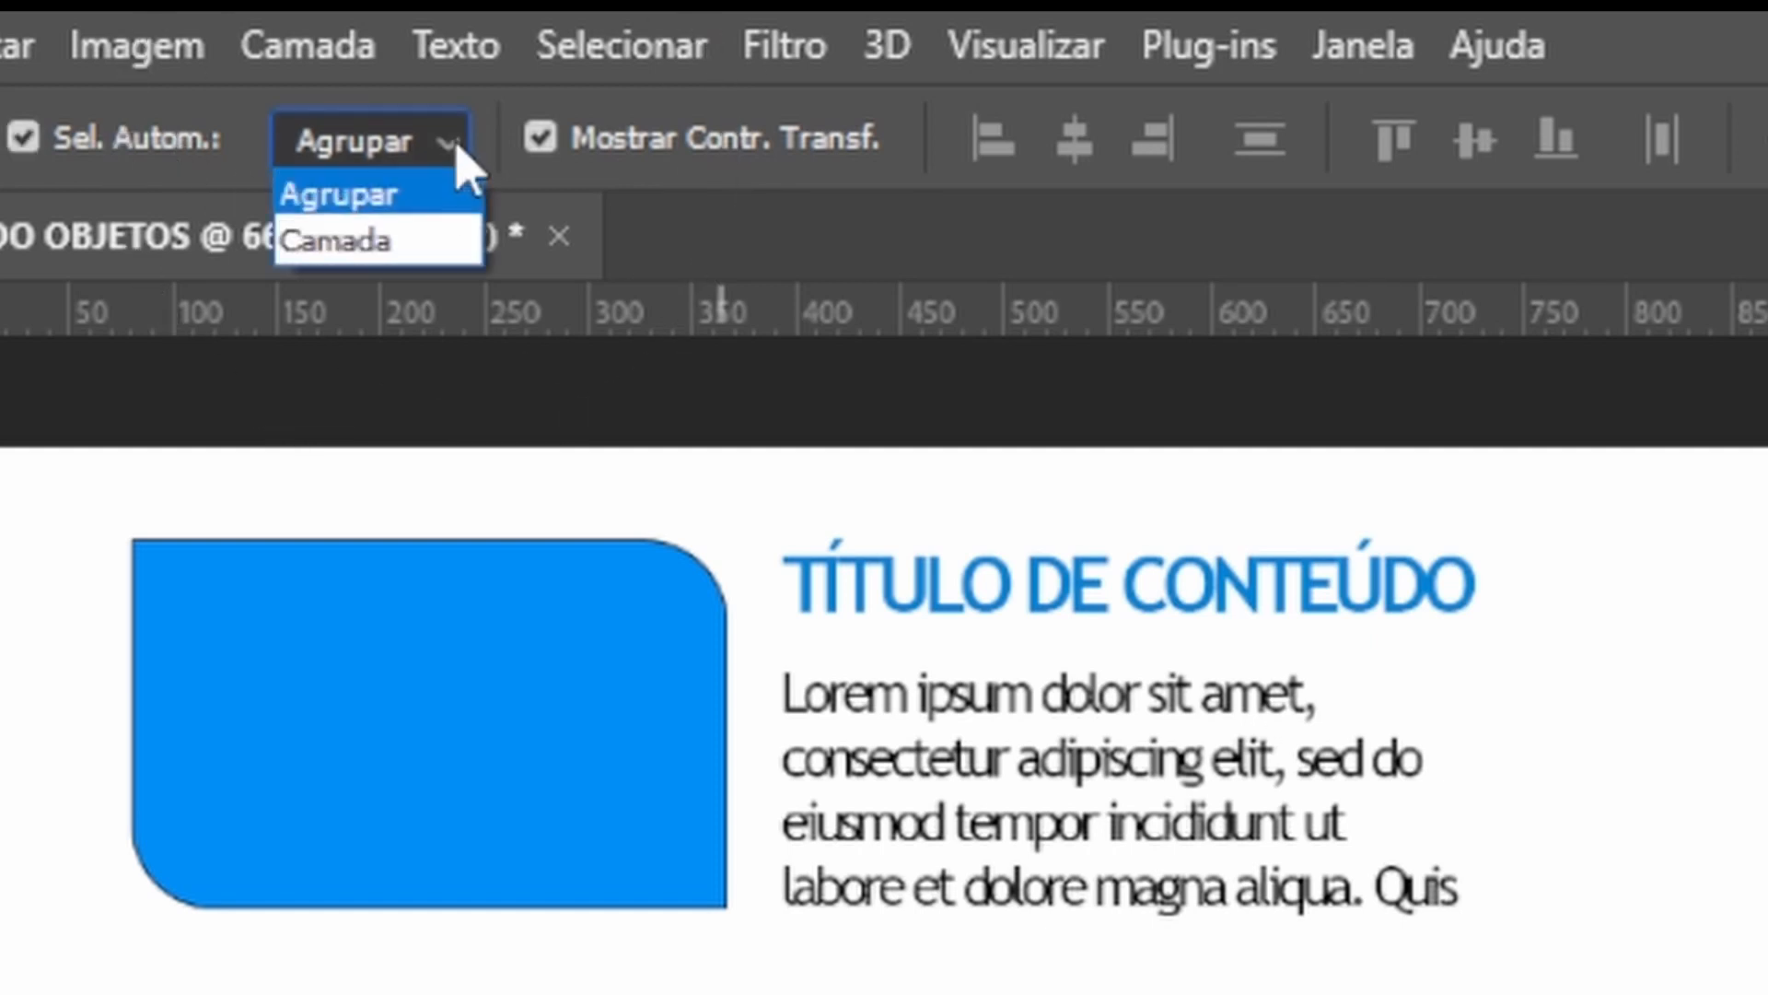
pyautogui.click(366, 268)
pyautogui.click(1156, 787)
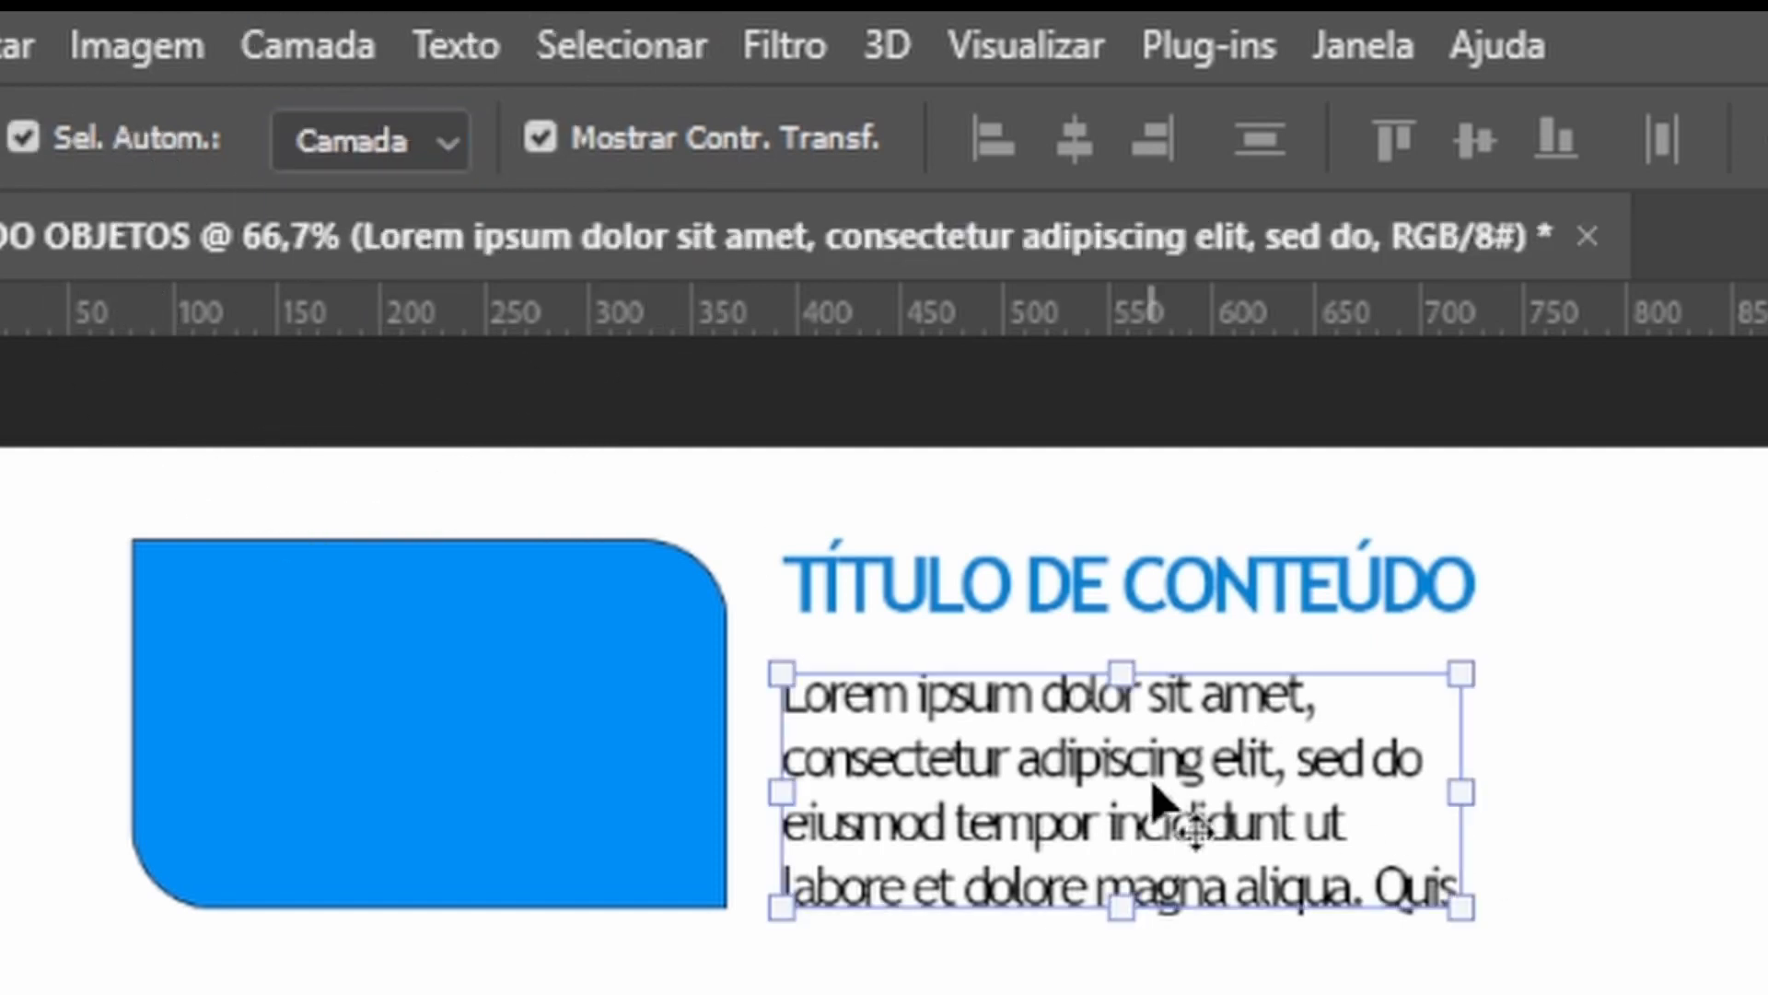
pyautogui.moveTo(1152, 693); pyautogui.dragTo(1688, 693)
pyautogui.moveTo(1285, 594); pyautogui.dragTo(1411, 597)
pyautogui.hotkey('ctrl', 'z')
pyautogui.hotkey('ctrl', 'z')
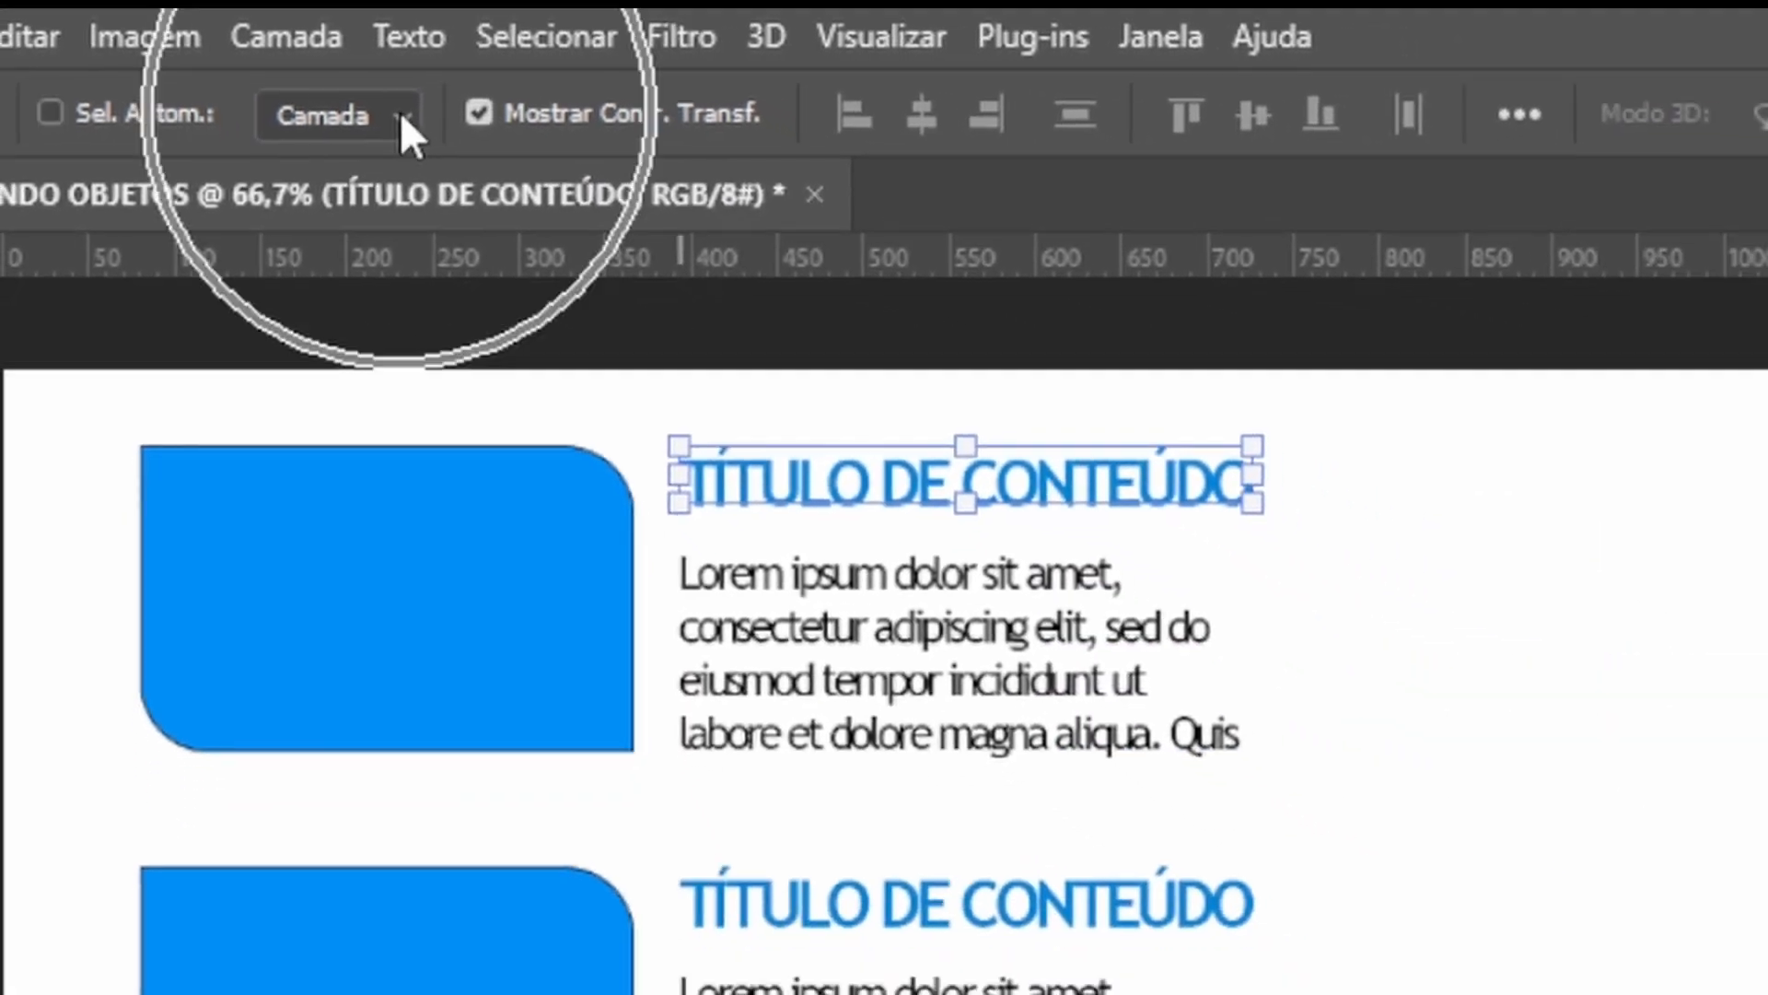
# Set the Move tool's auto-select mode back to Group and deselect.
pyautogui.click(424, 140)
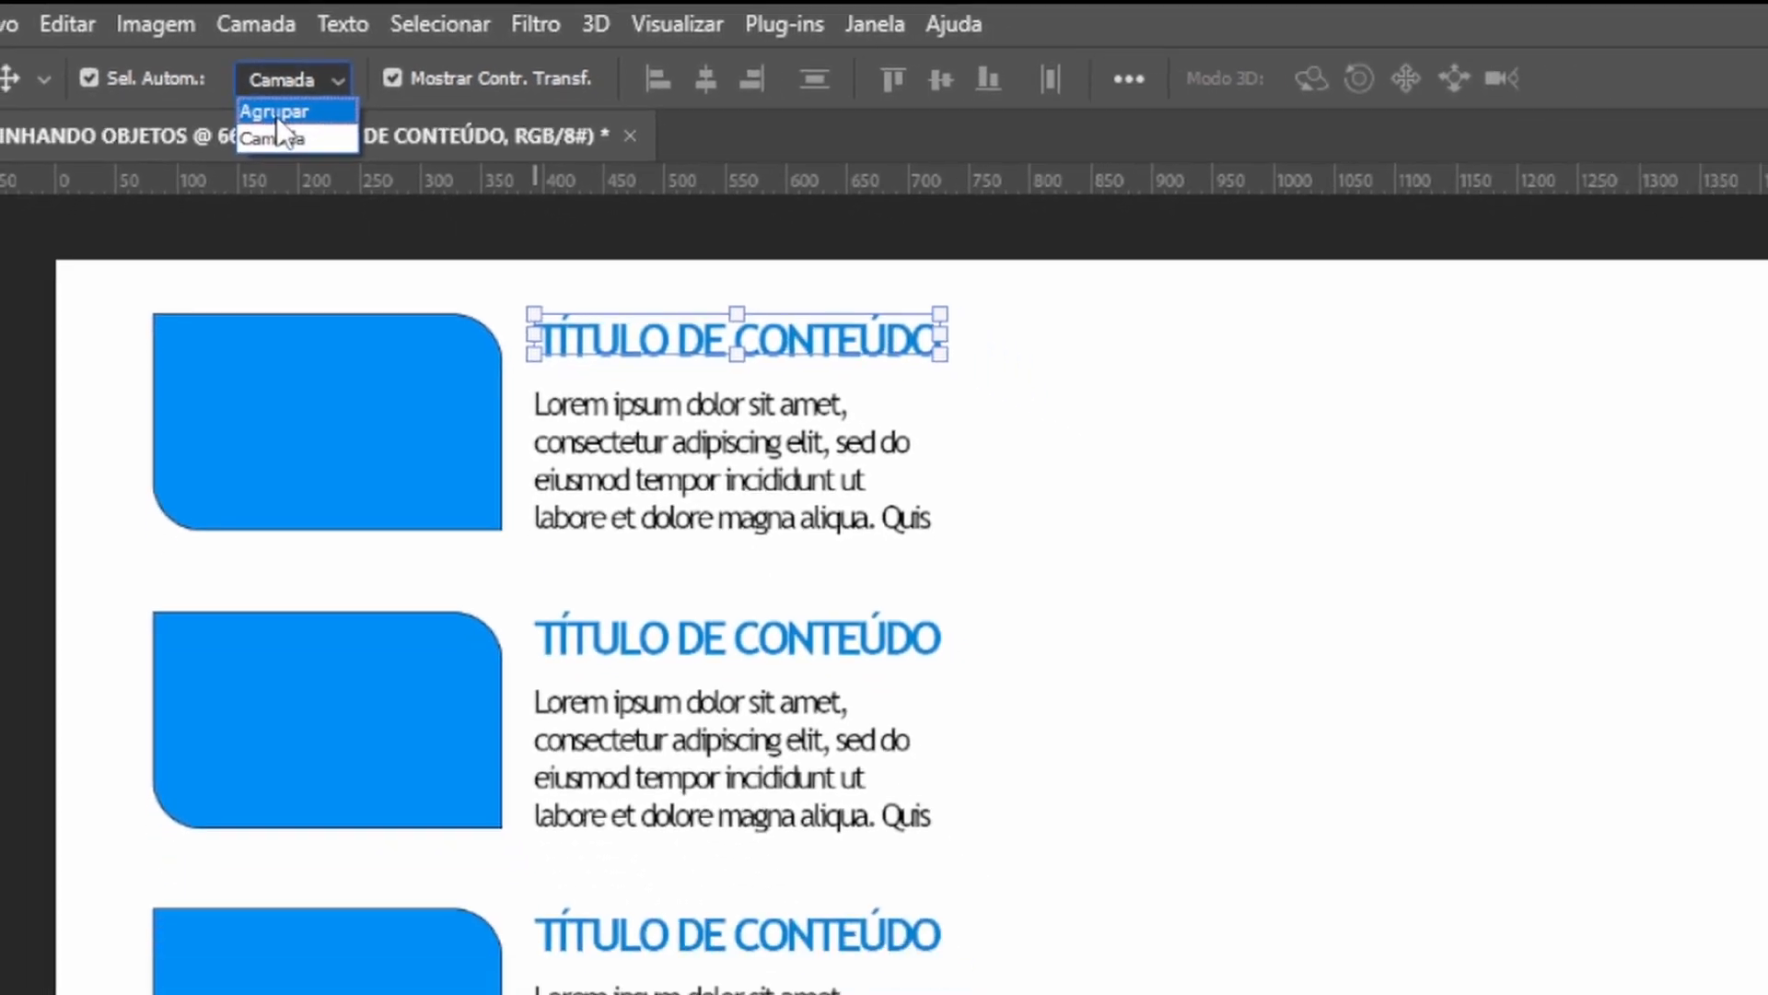
pyautogui.click(276, 113)
pyautogui.click(1104, 559)
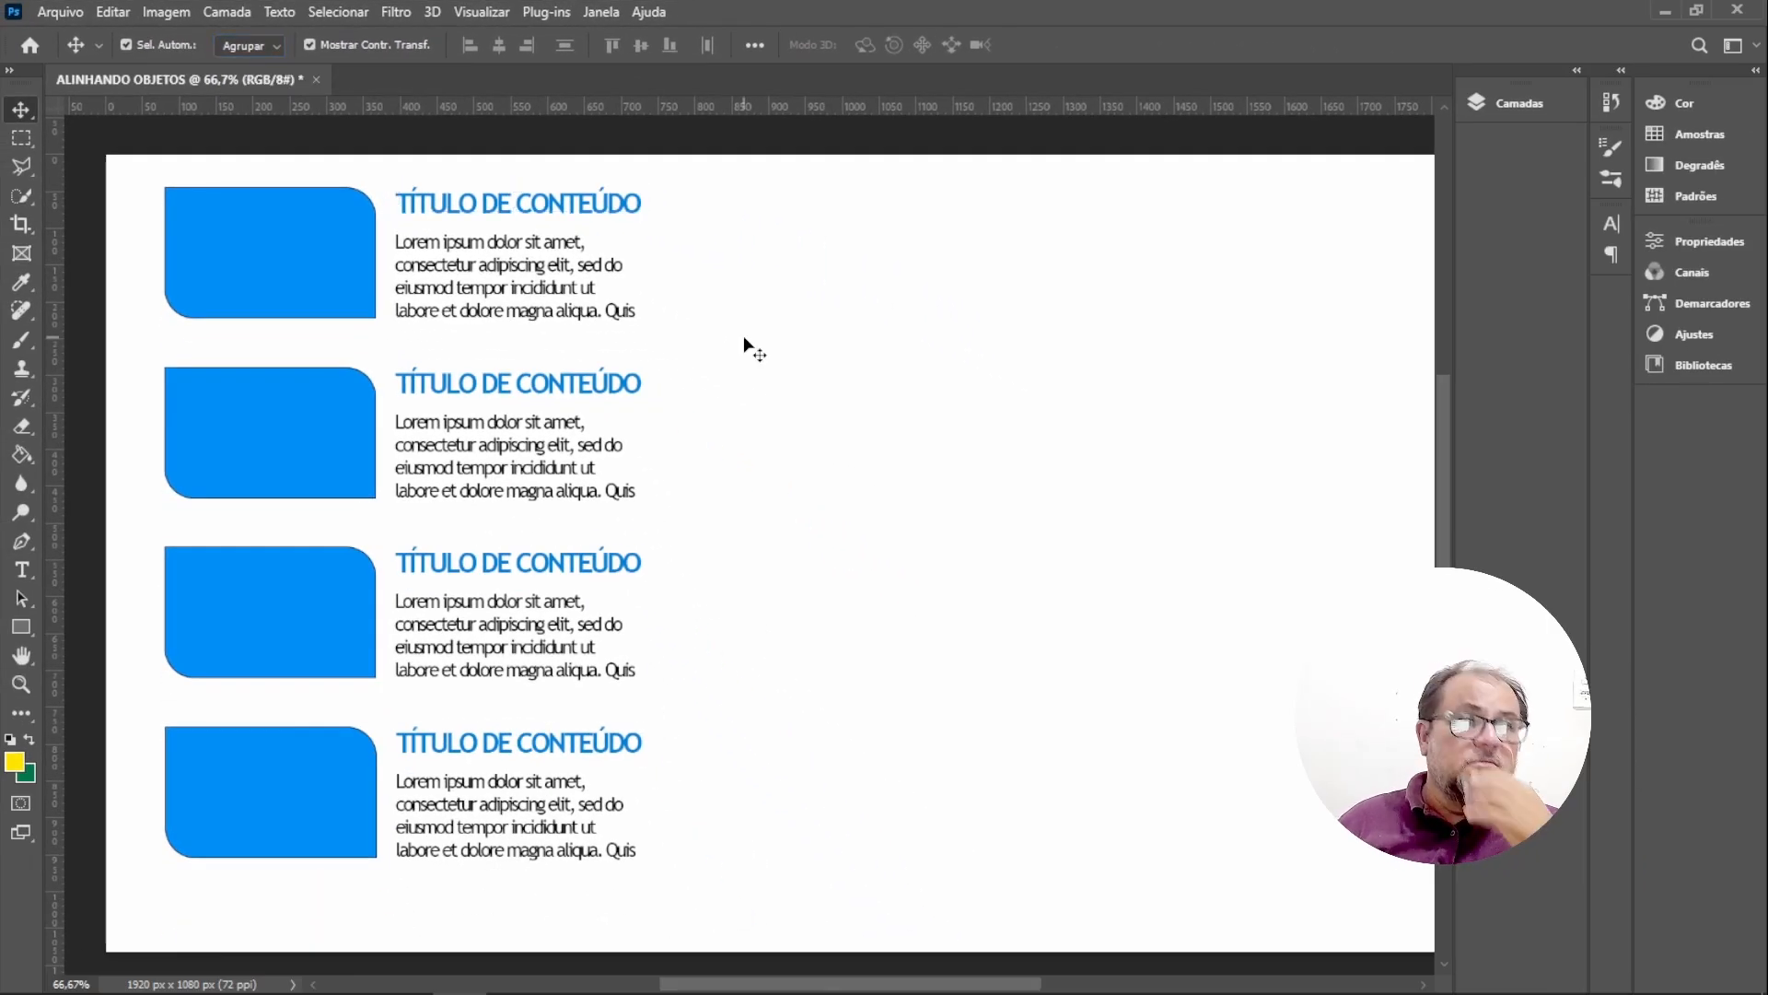
# Select the first block and inspect the BLOCO TEXTO groups and their contents in the Layers panel.
pyautogui.click(319, 265)
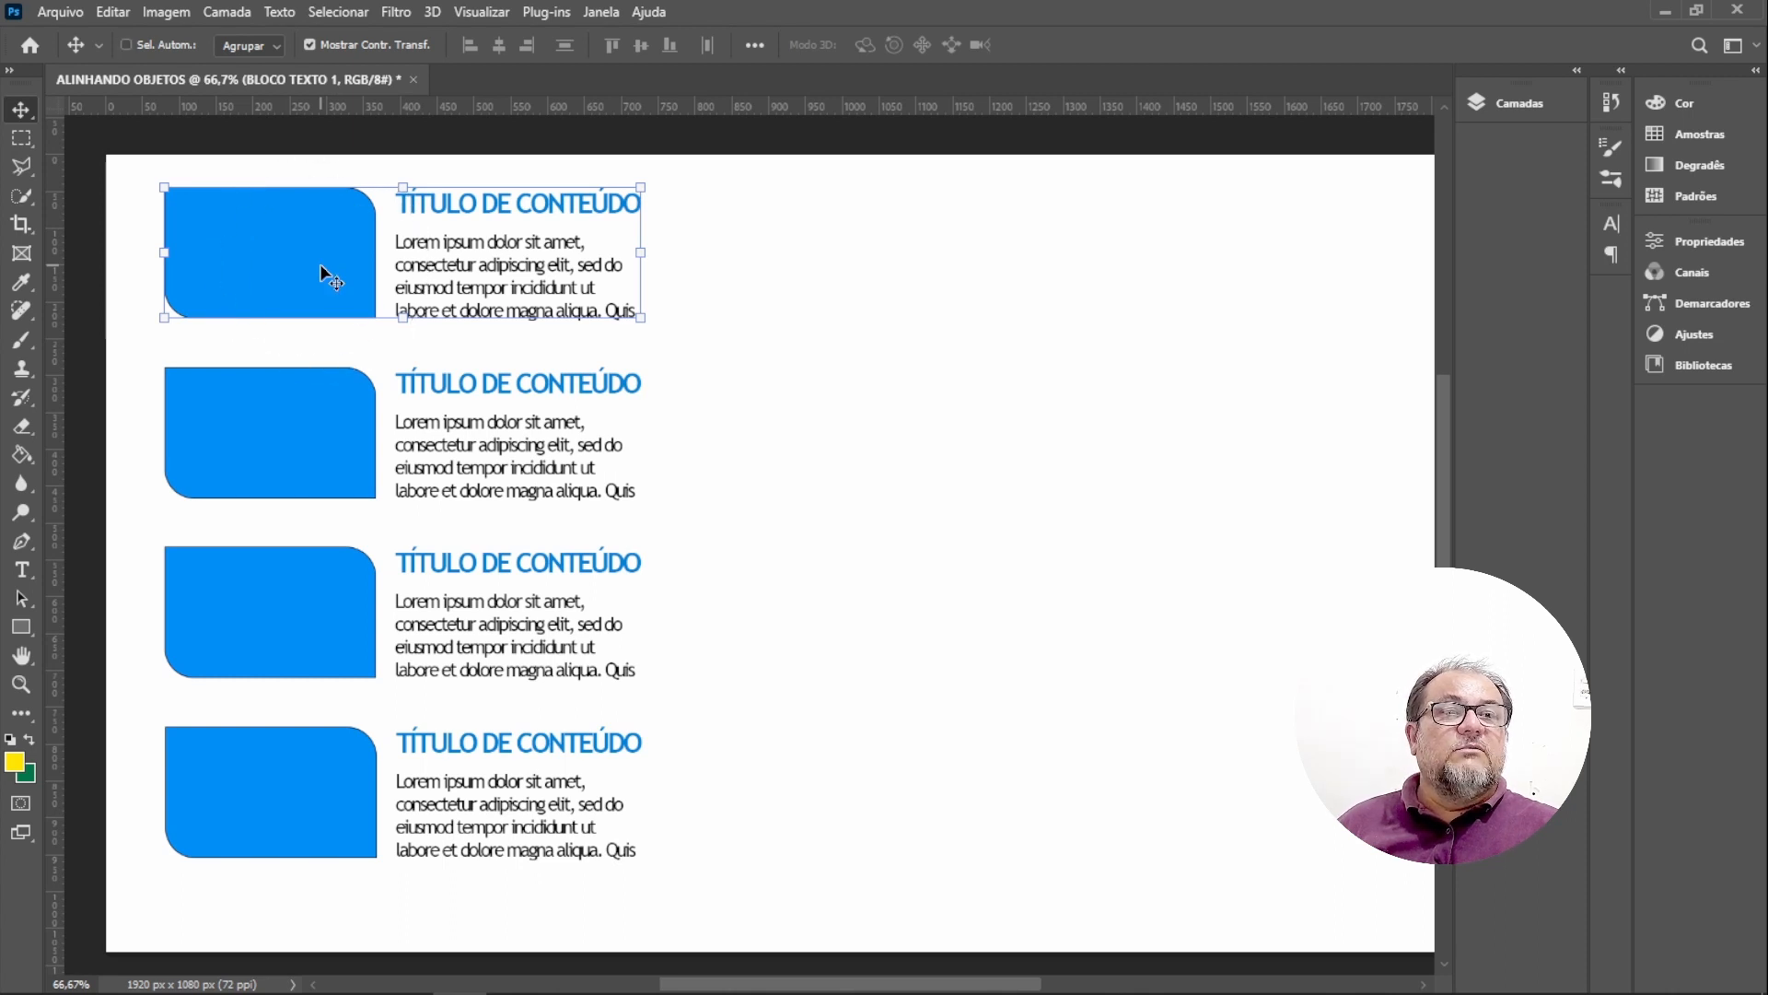
pyautogui.press('ctrl')
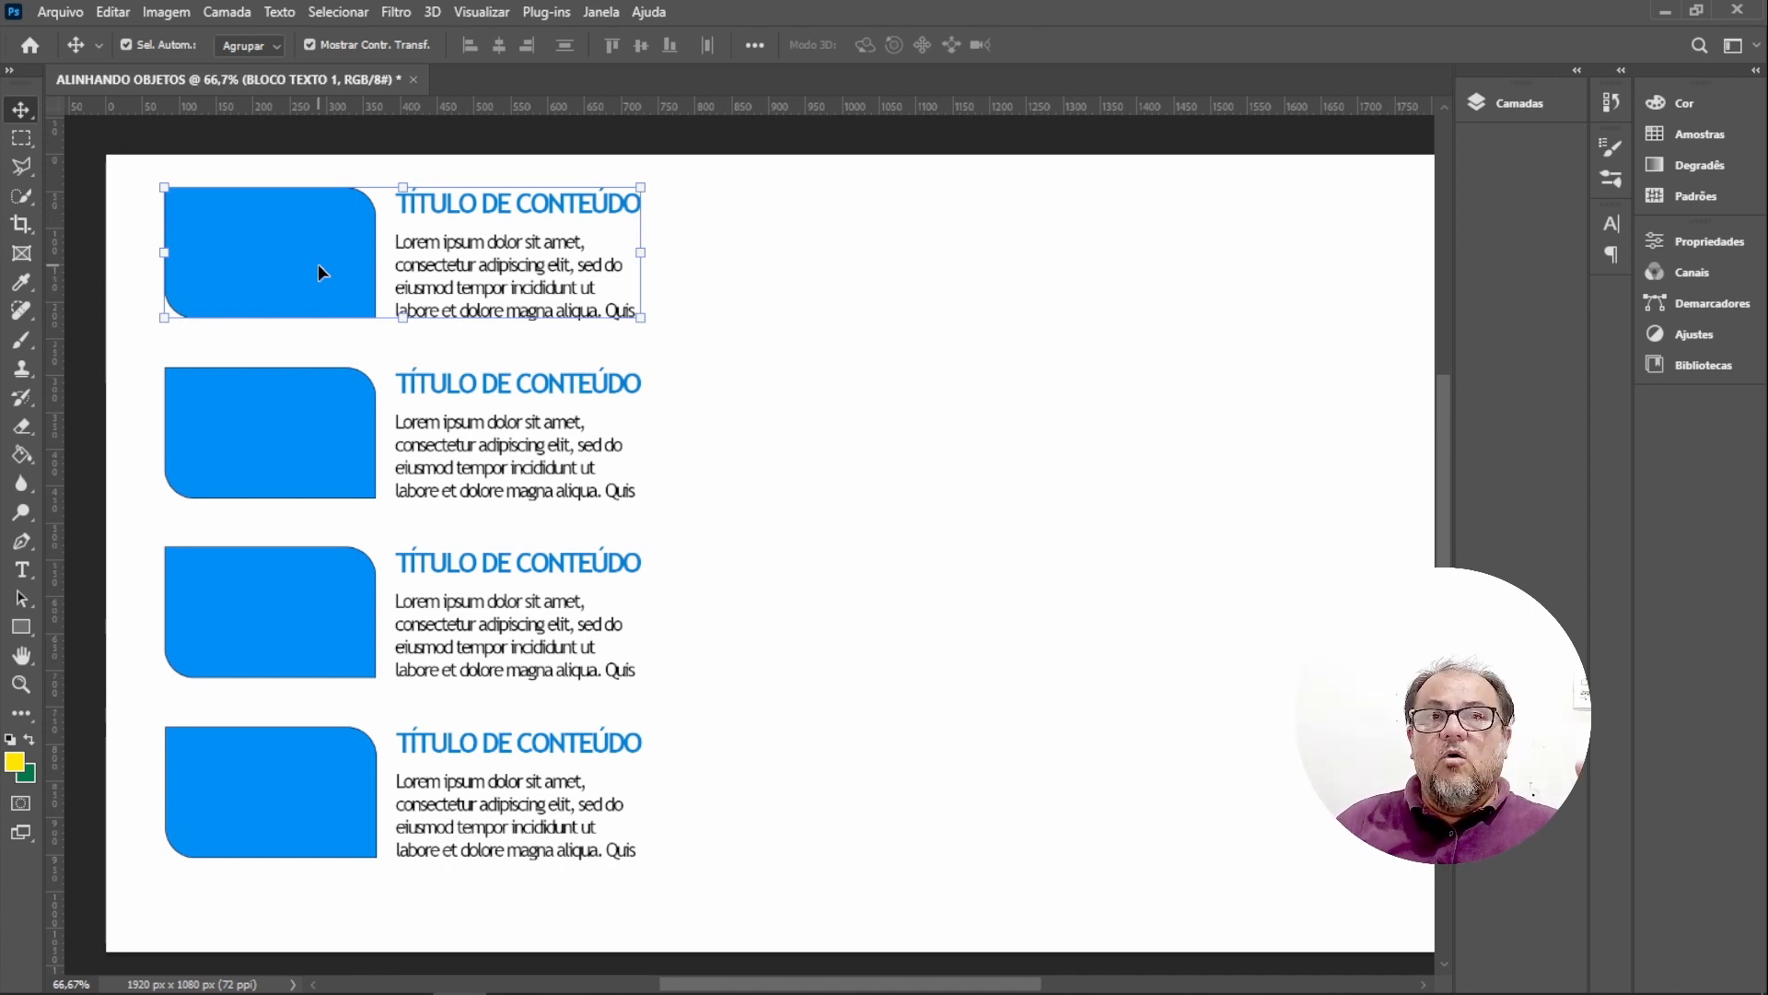
pyautogui.click(1517, 105)
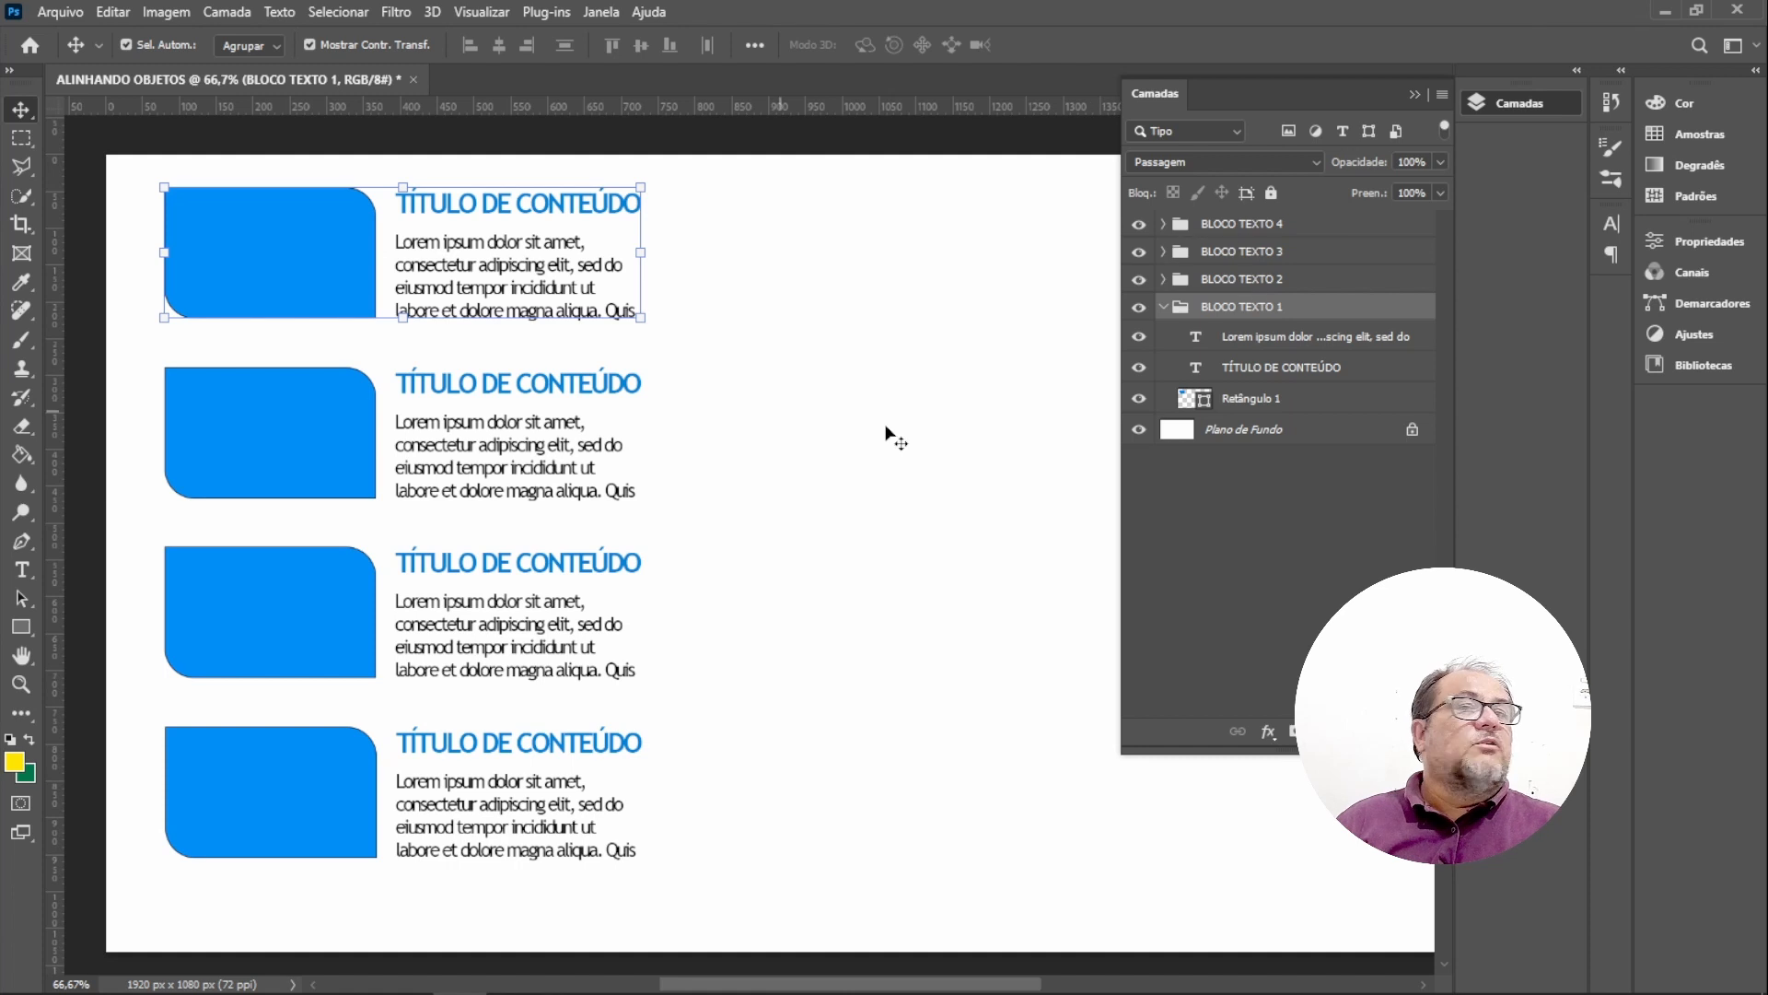
pyautogui.click(1250, 229)
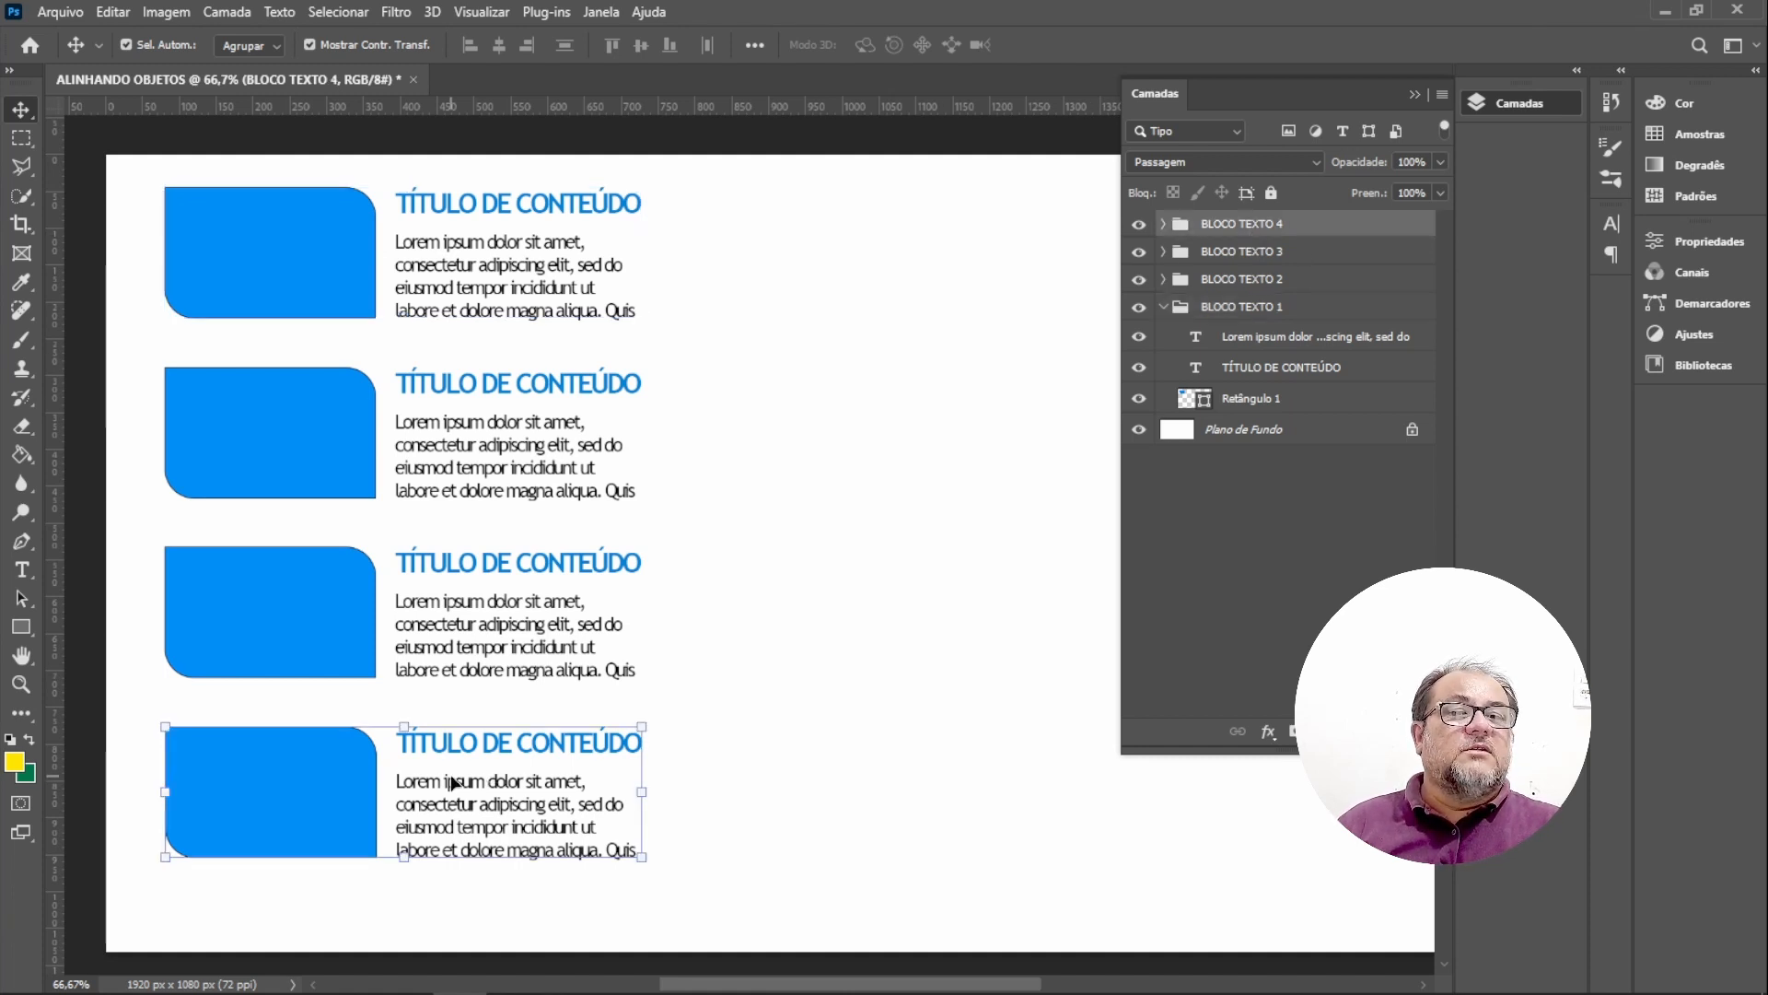
pyautogui.click(1248, 313)
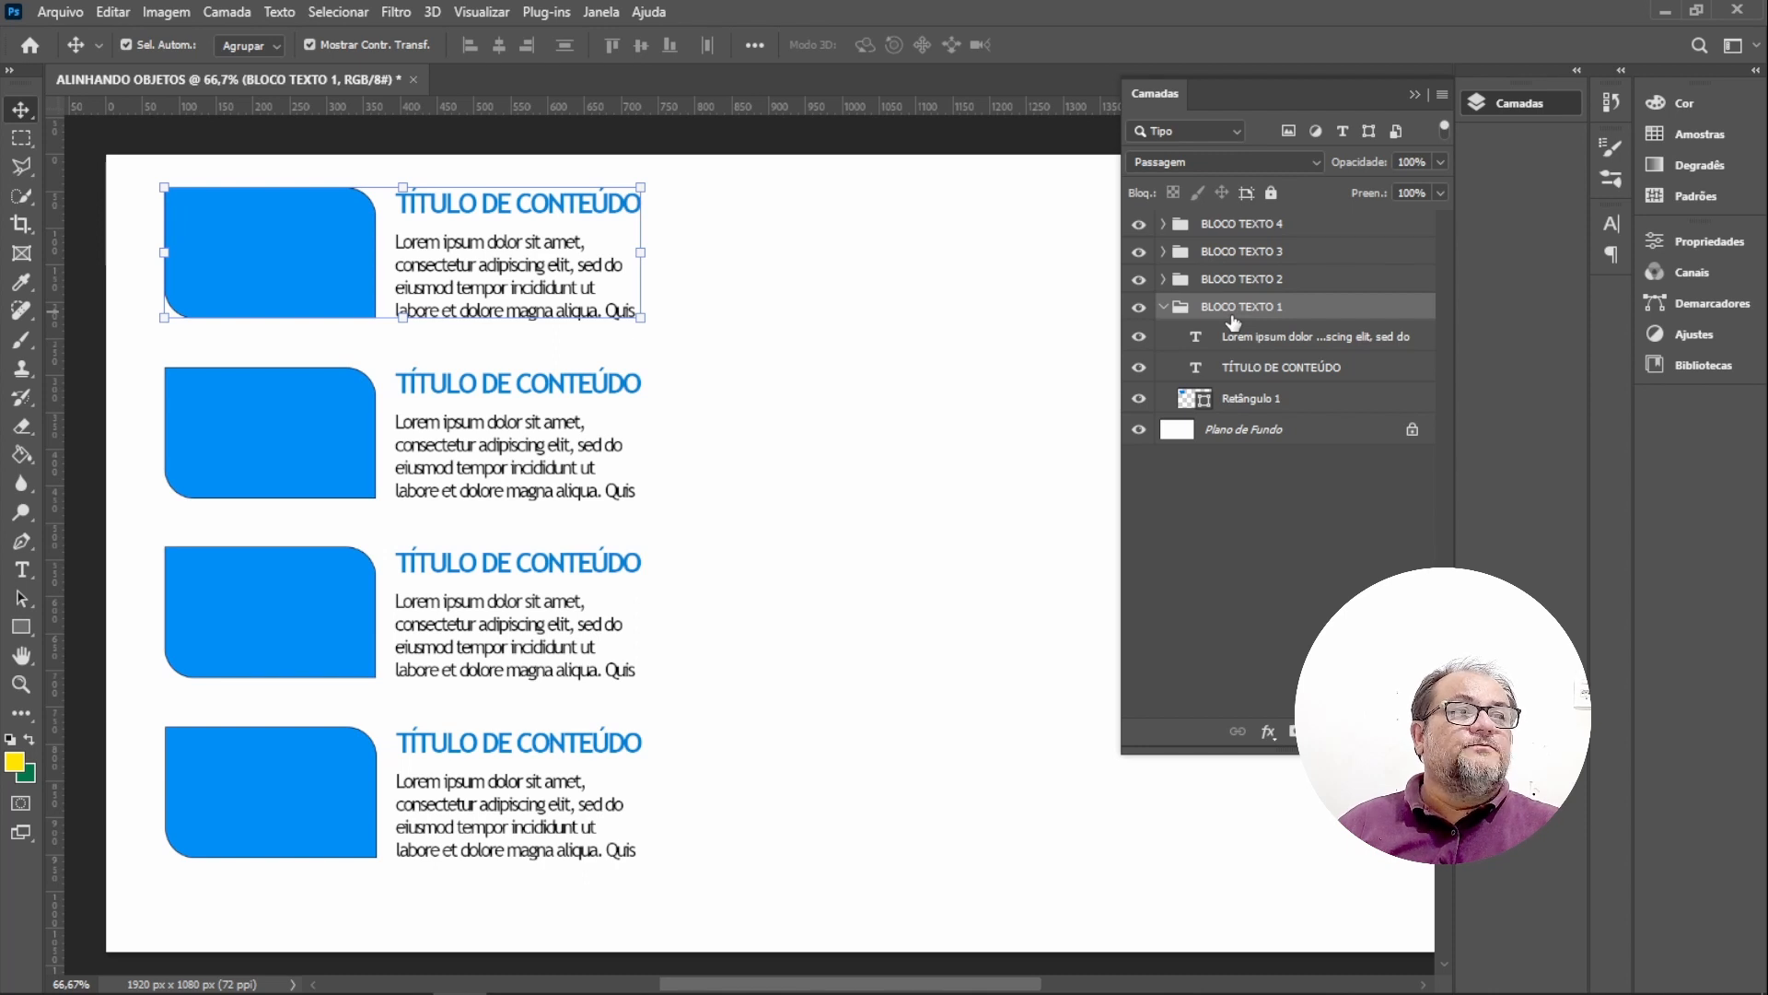
pyautogui.rightClick(1367, 318)
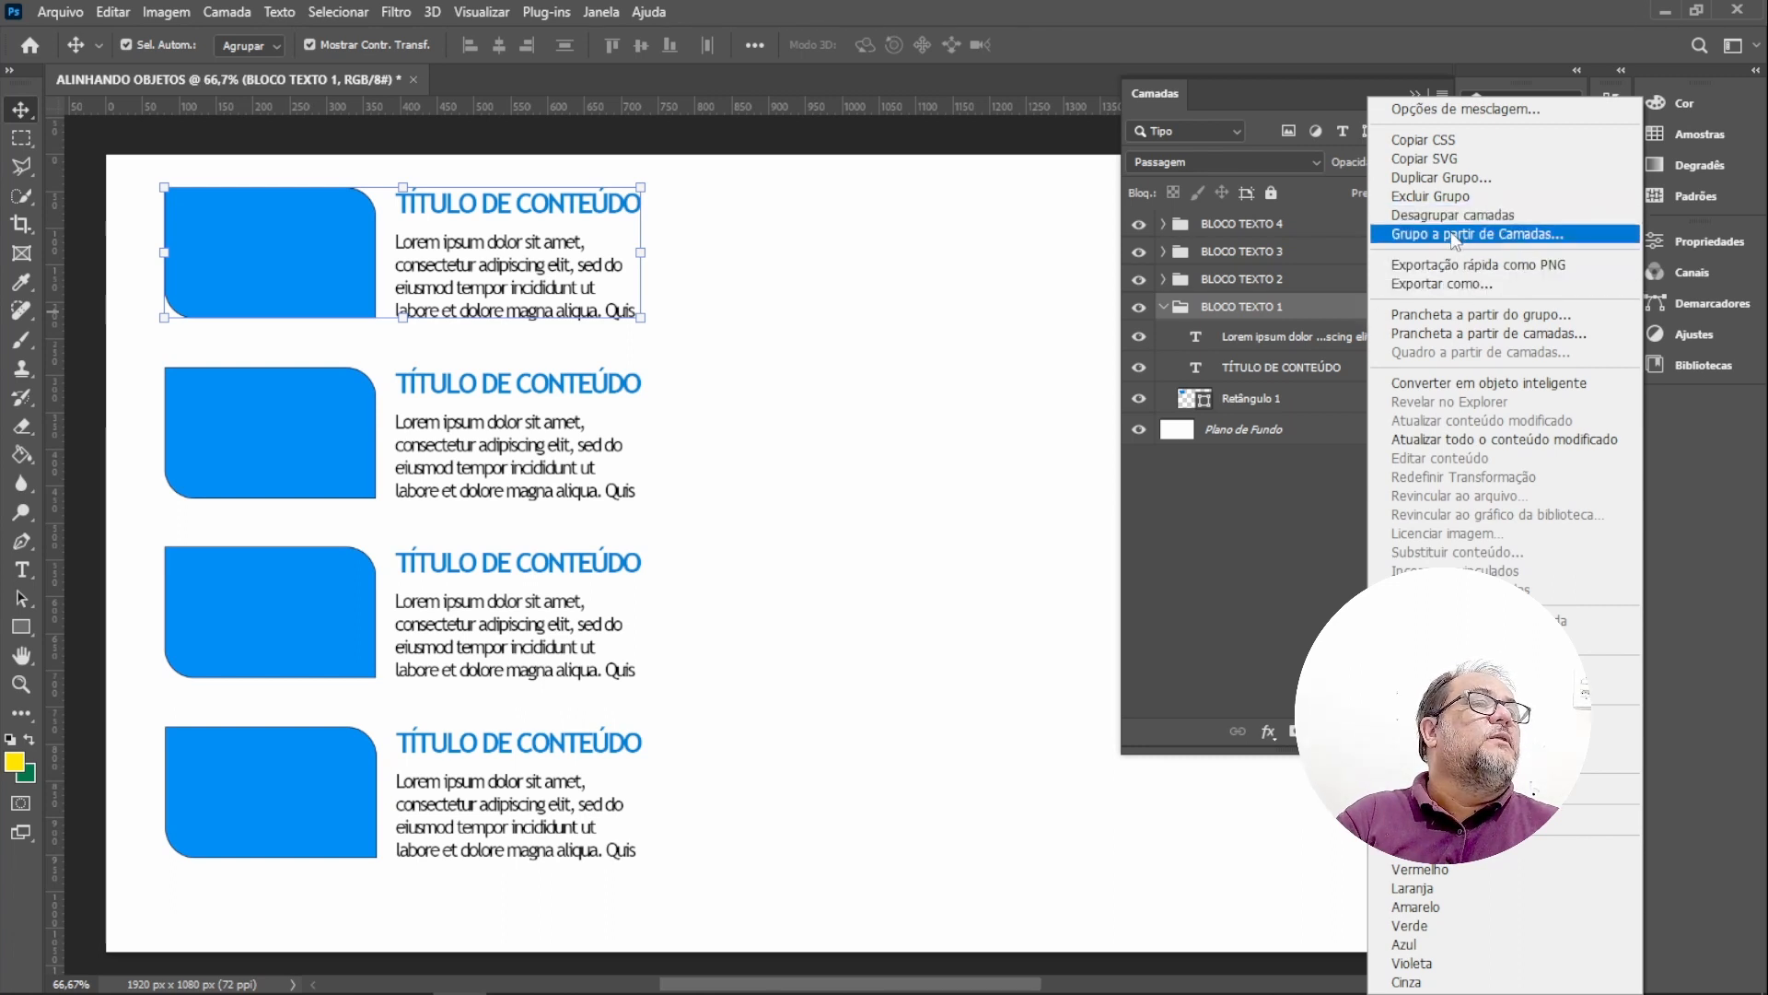
pyautogui.click(1296, 510)
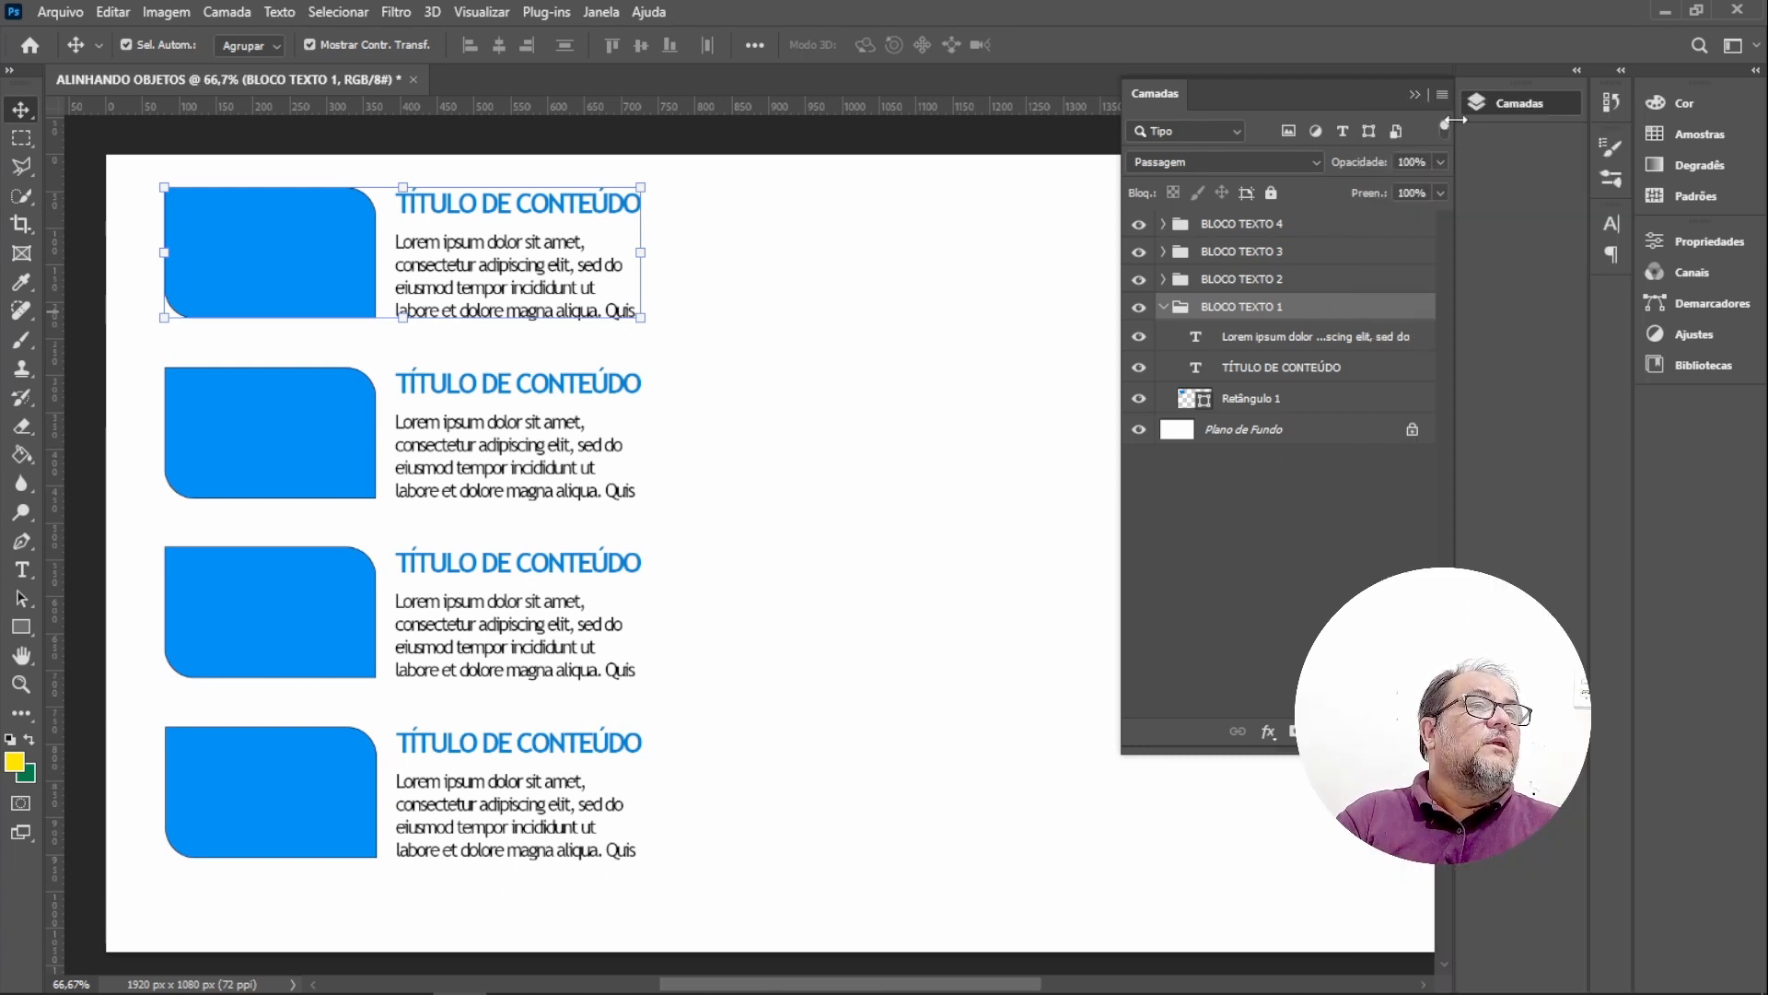
pyautogui.click(1414, 94)
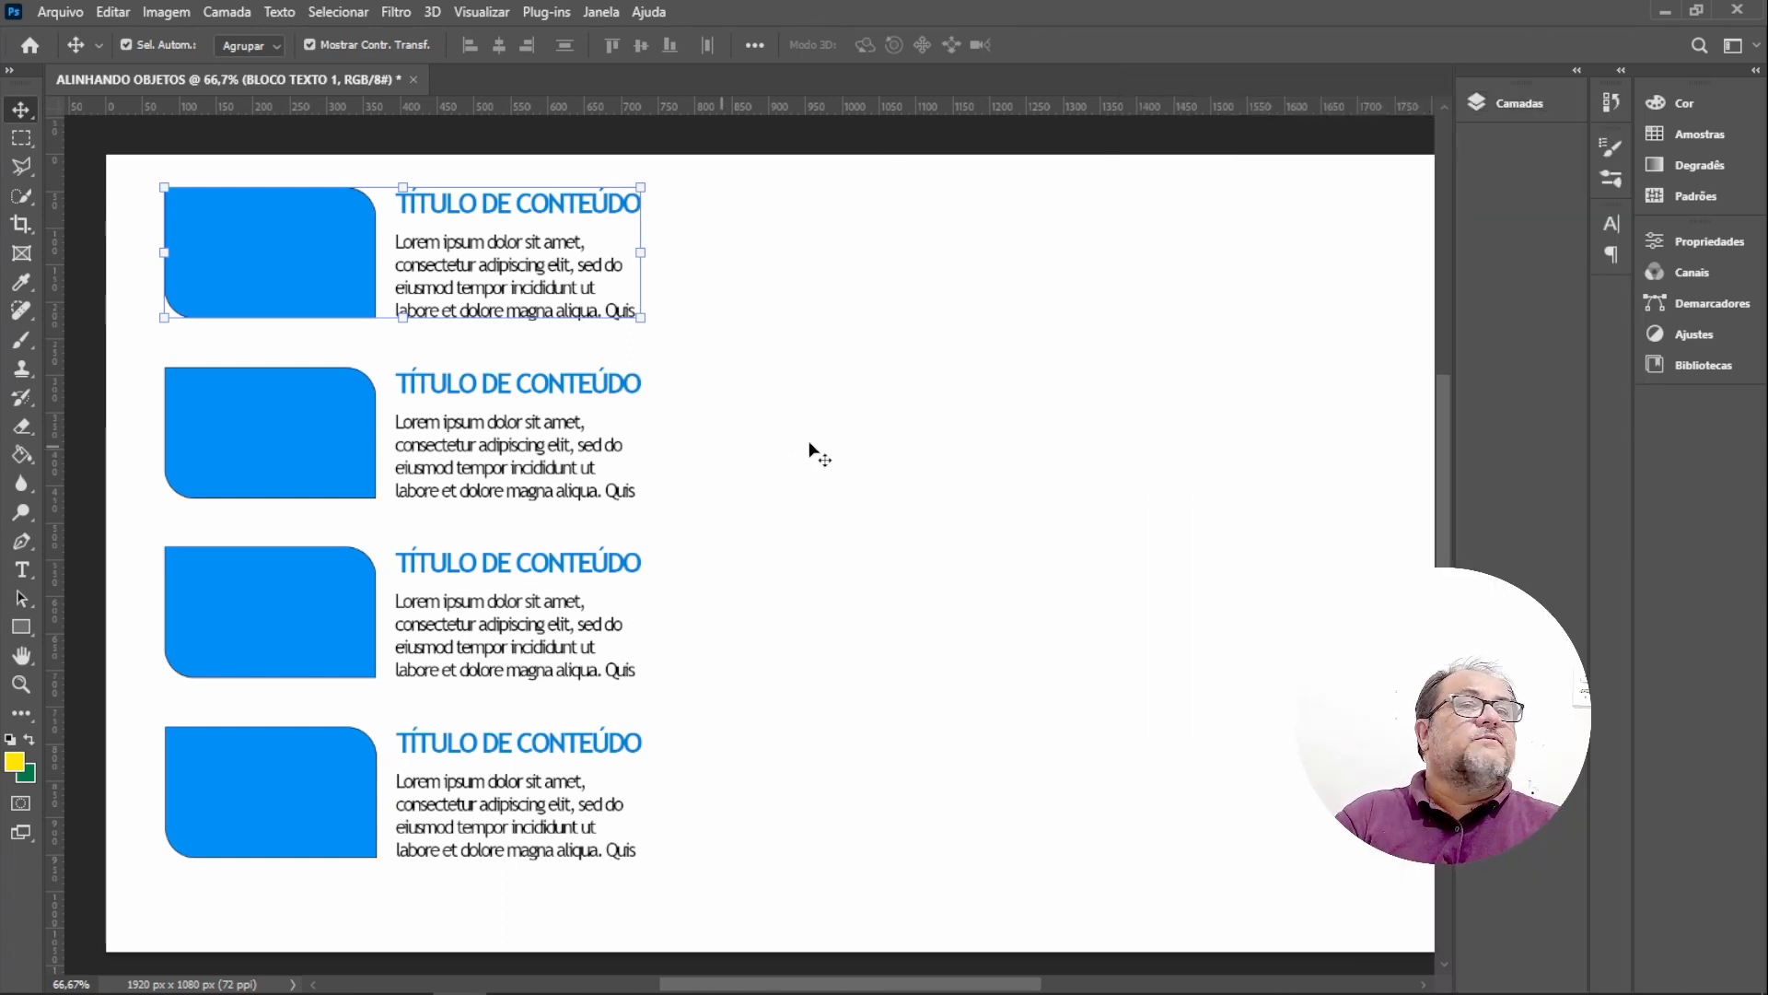
# Duplicate the first block group and place the copy in the right half of the canvas, level with it.
pyautogui.click(304, 251)
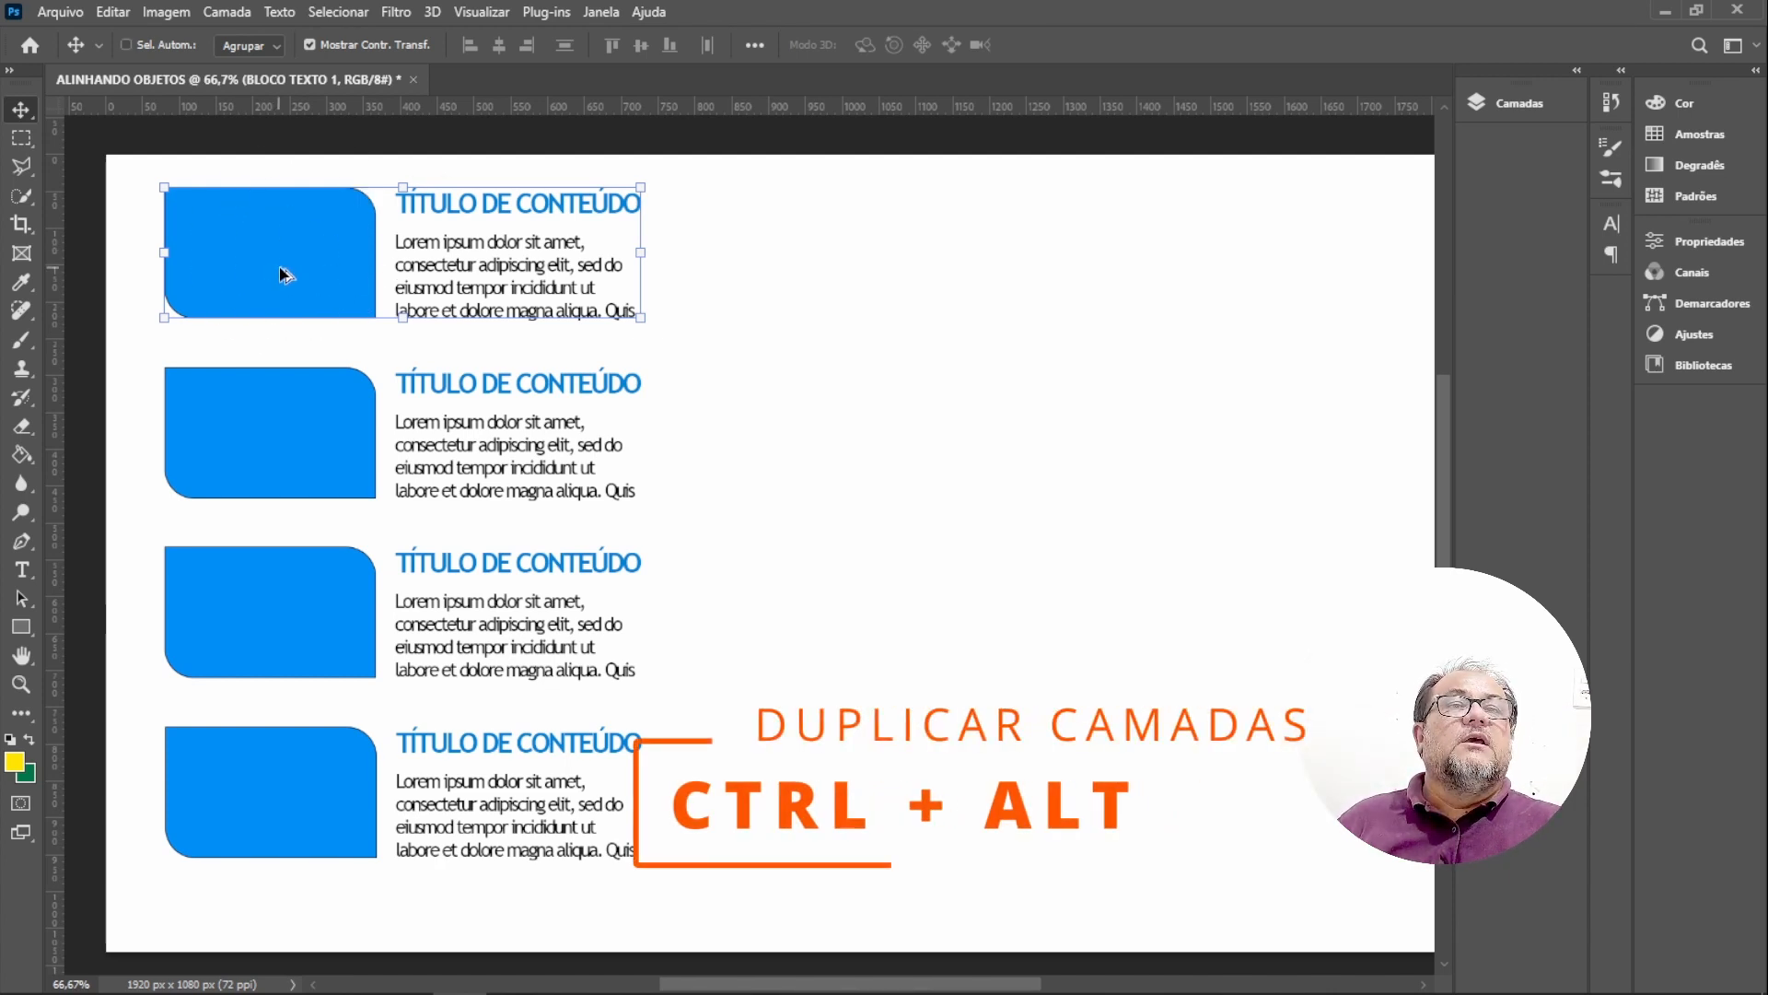
pyautogui.moveTo(284, 273); pyautogui.dragTo(944, 280)
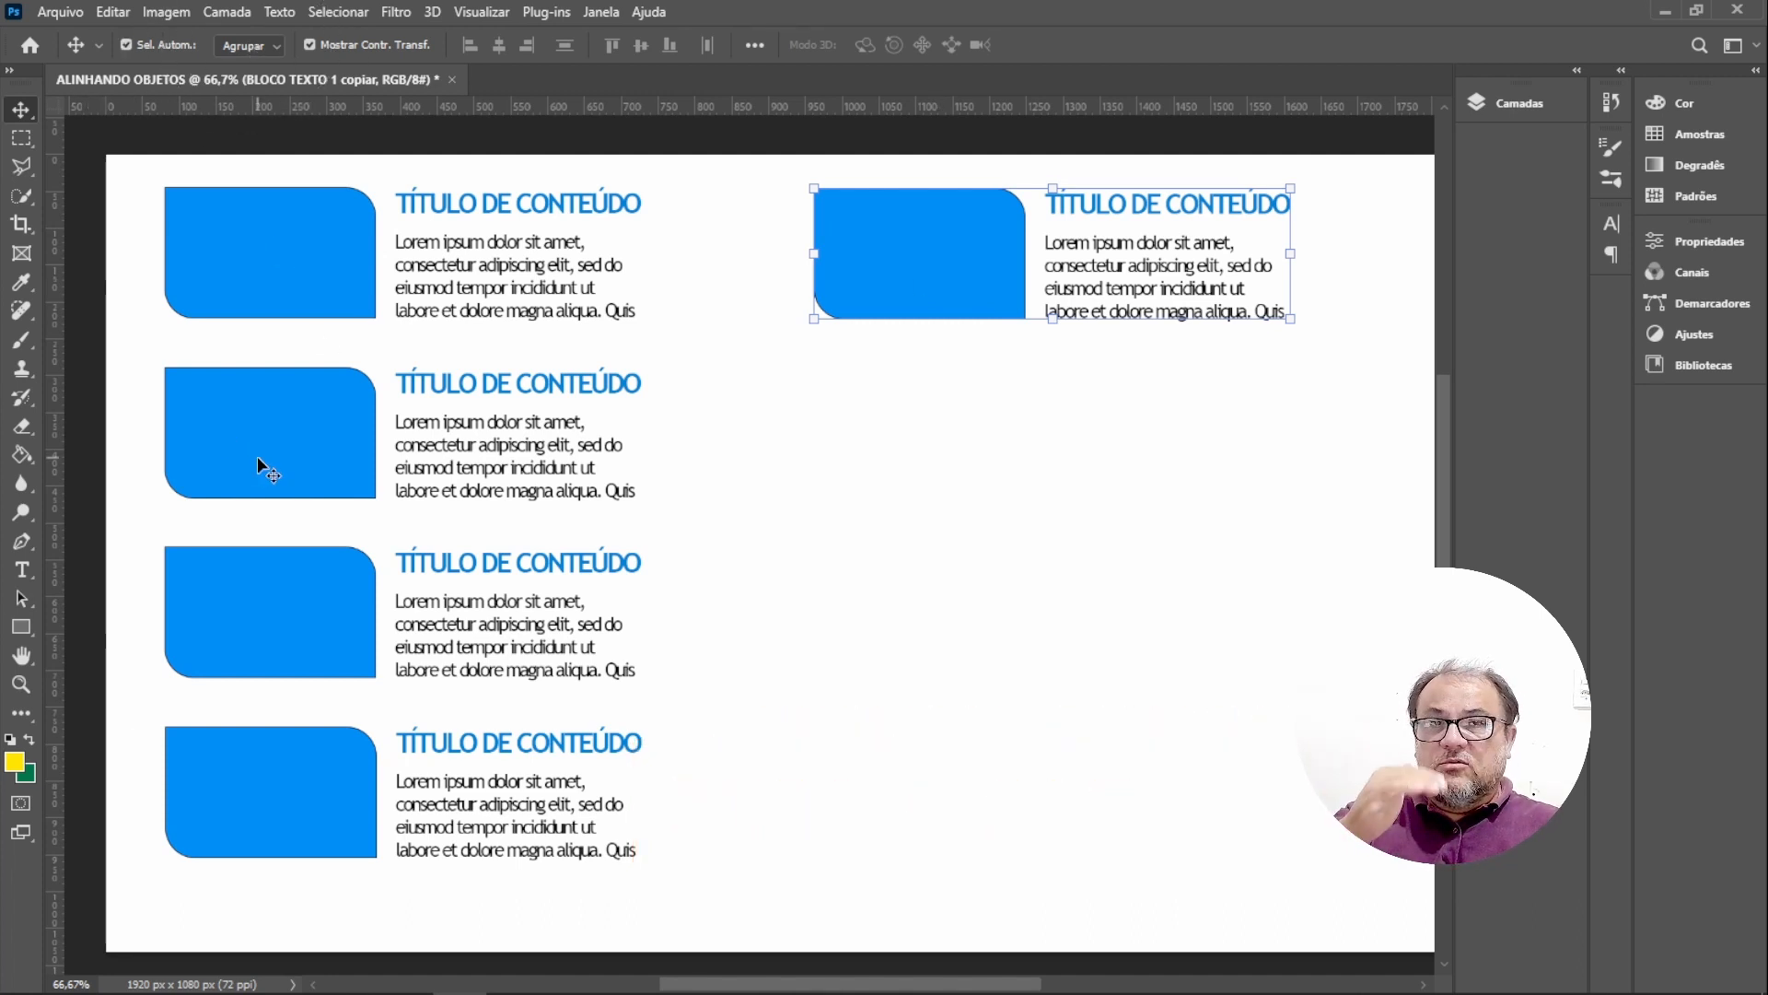
pyautogui.click(283, 452)
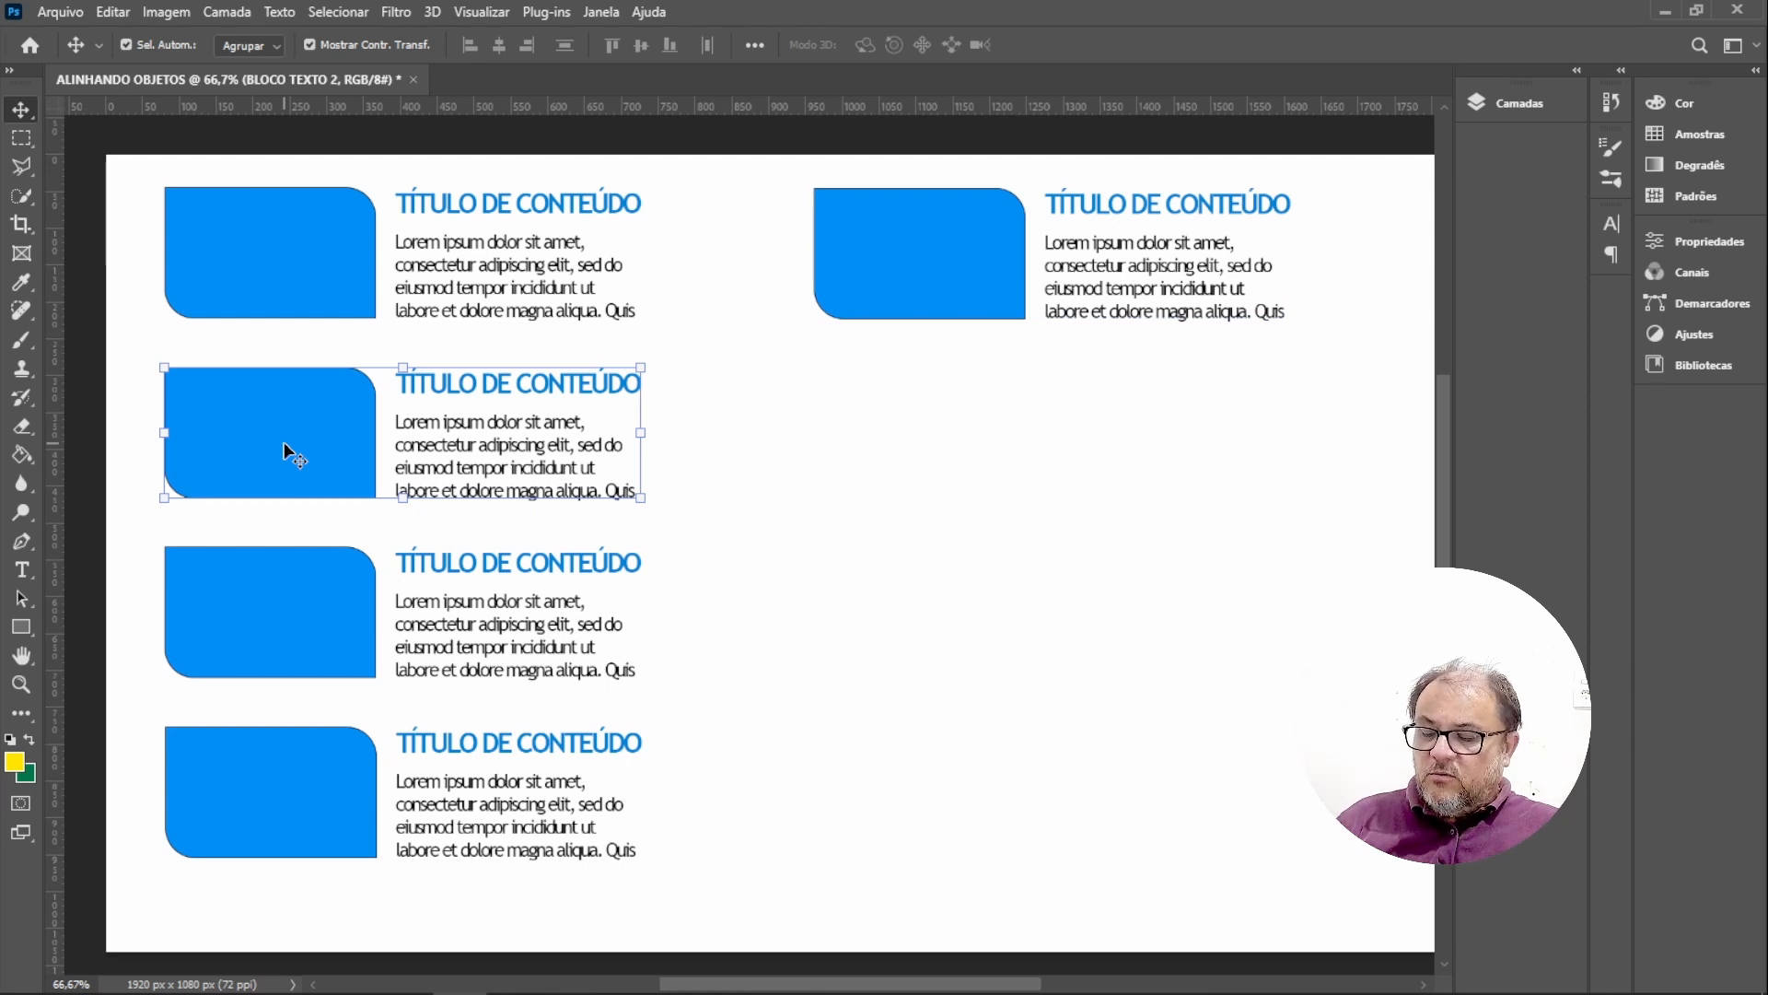
pyautogui.moveTo(309, 453); pyautogui.dragTo(988, 516)
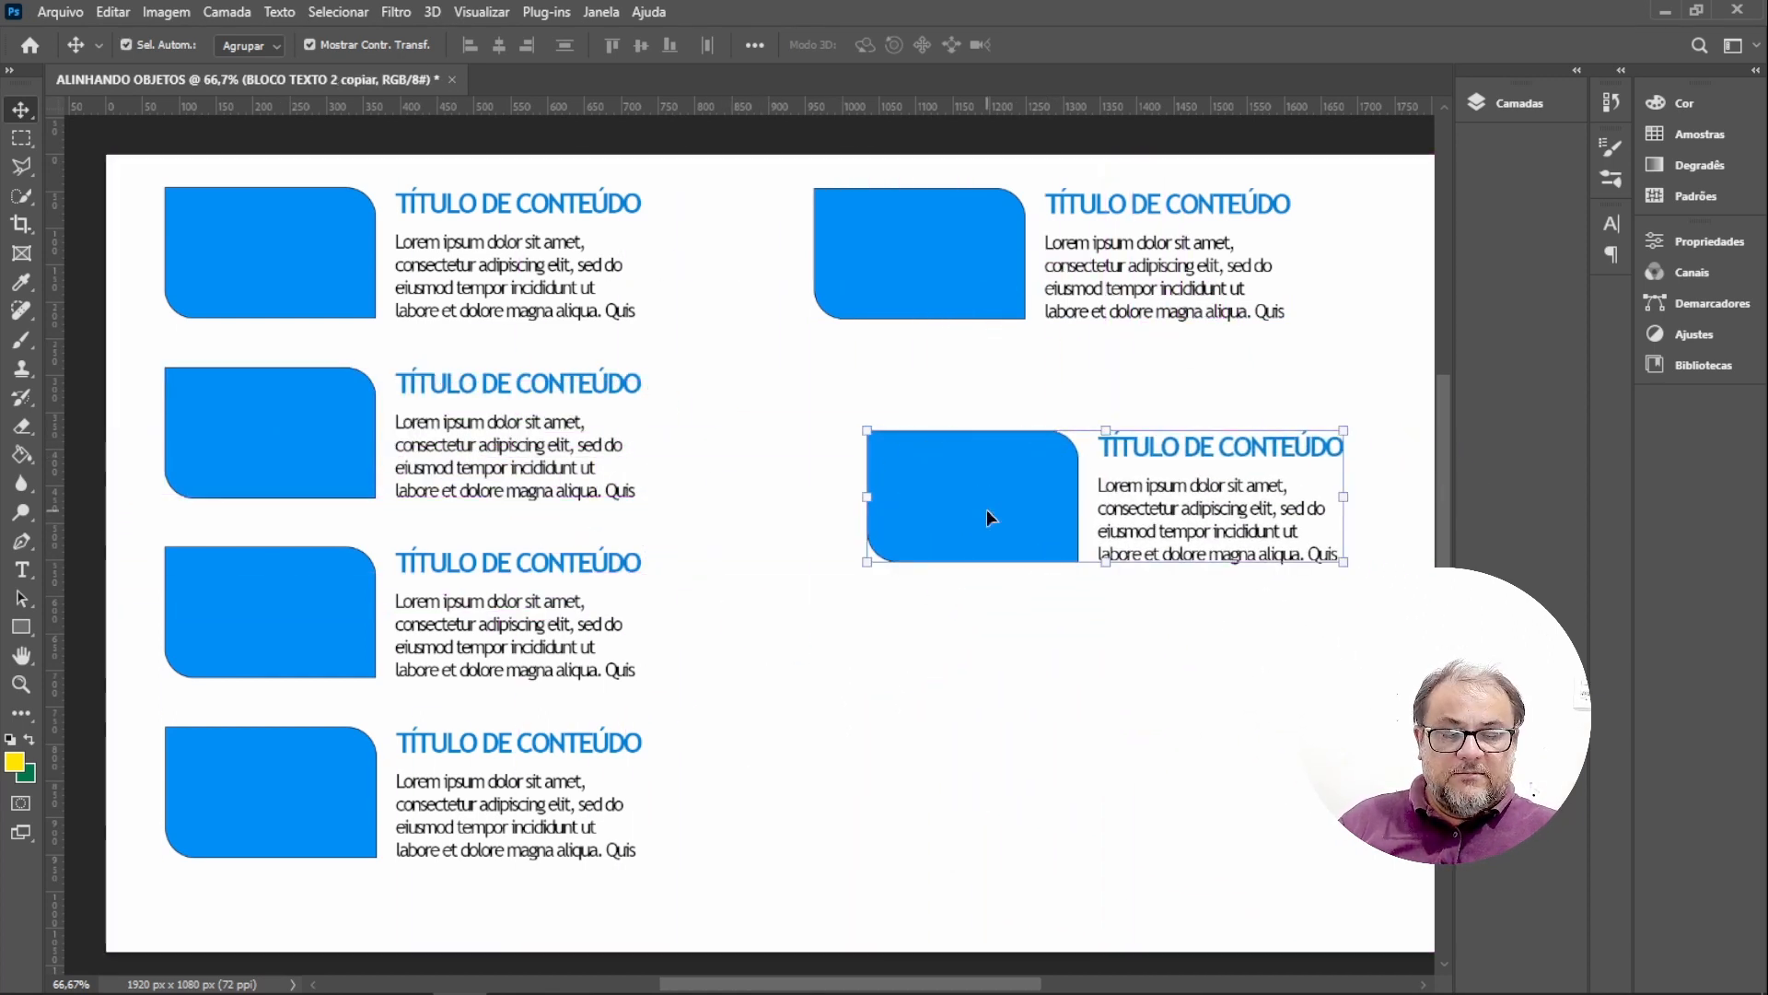
pyautogui.hotkey('ctrl', 'z')
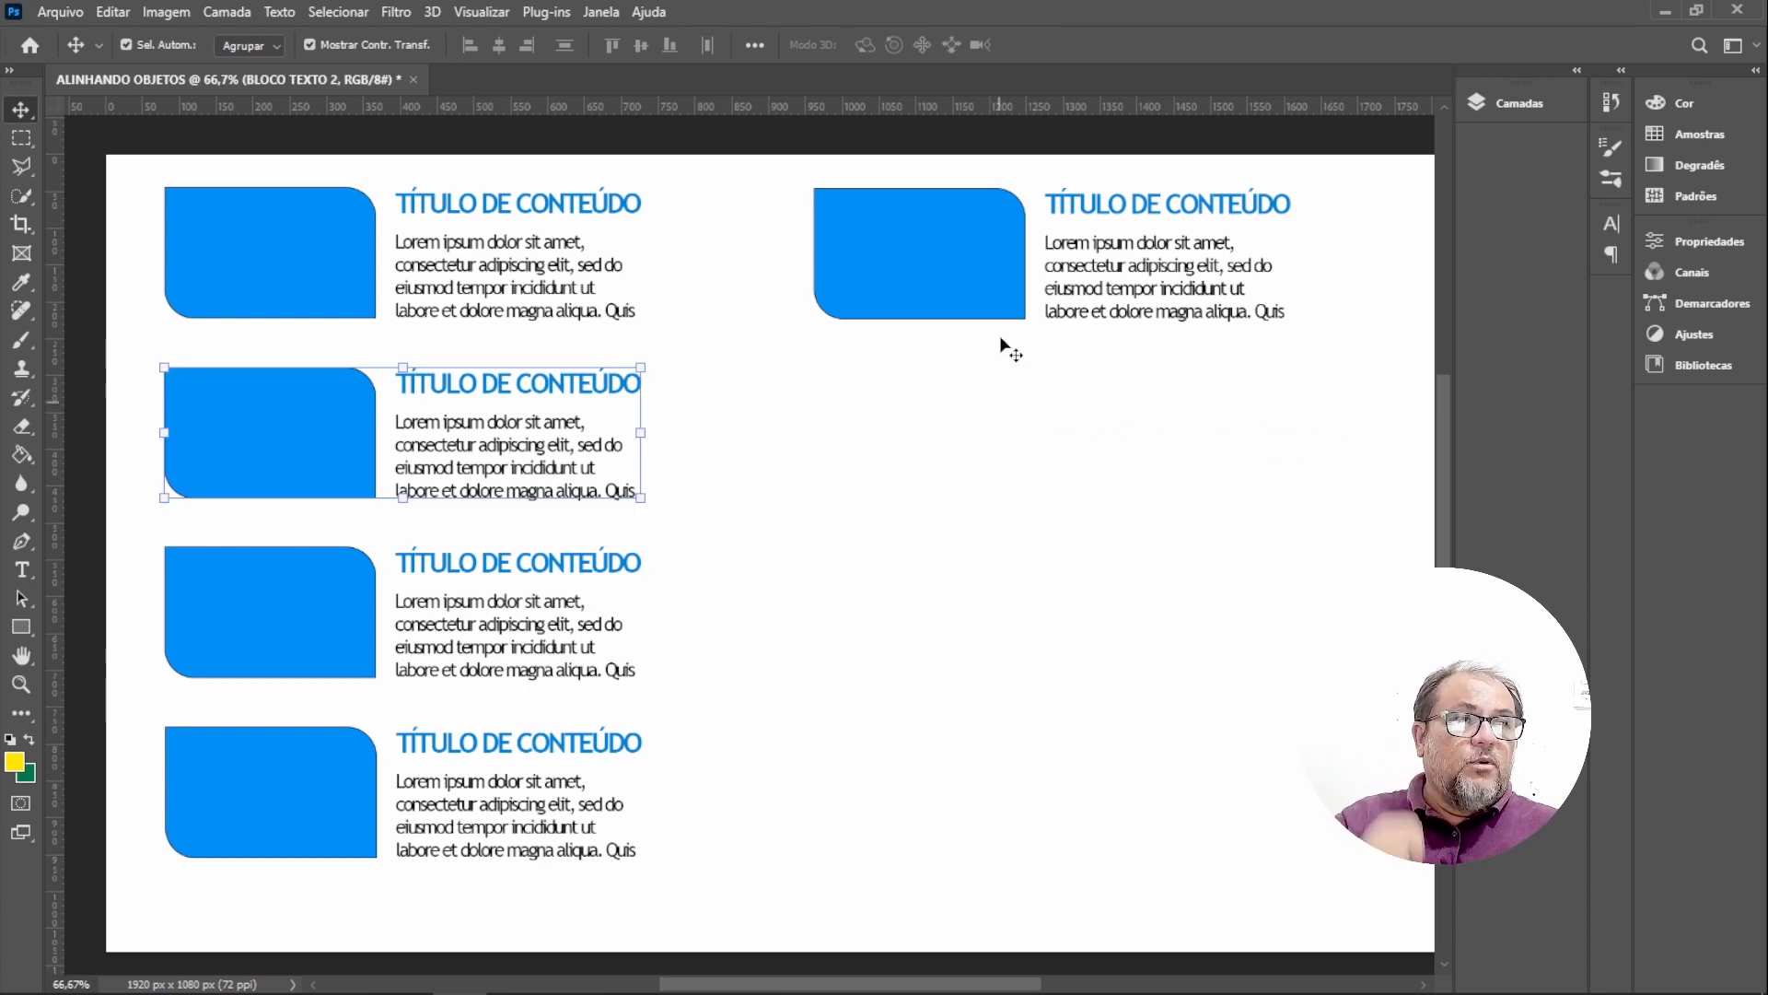
# Switch auto-select to Layer and move the copy's paragraph and title down below its rectangle.
pyautogui.click(961, 280)
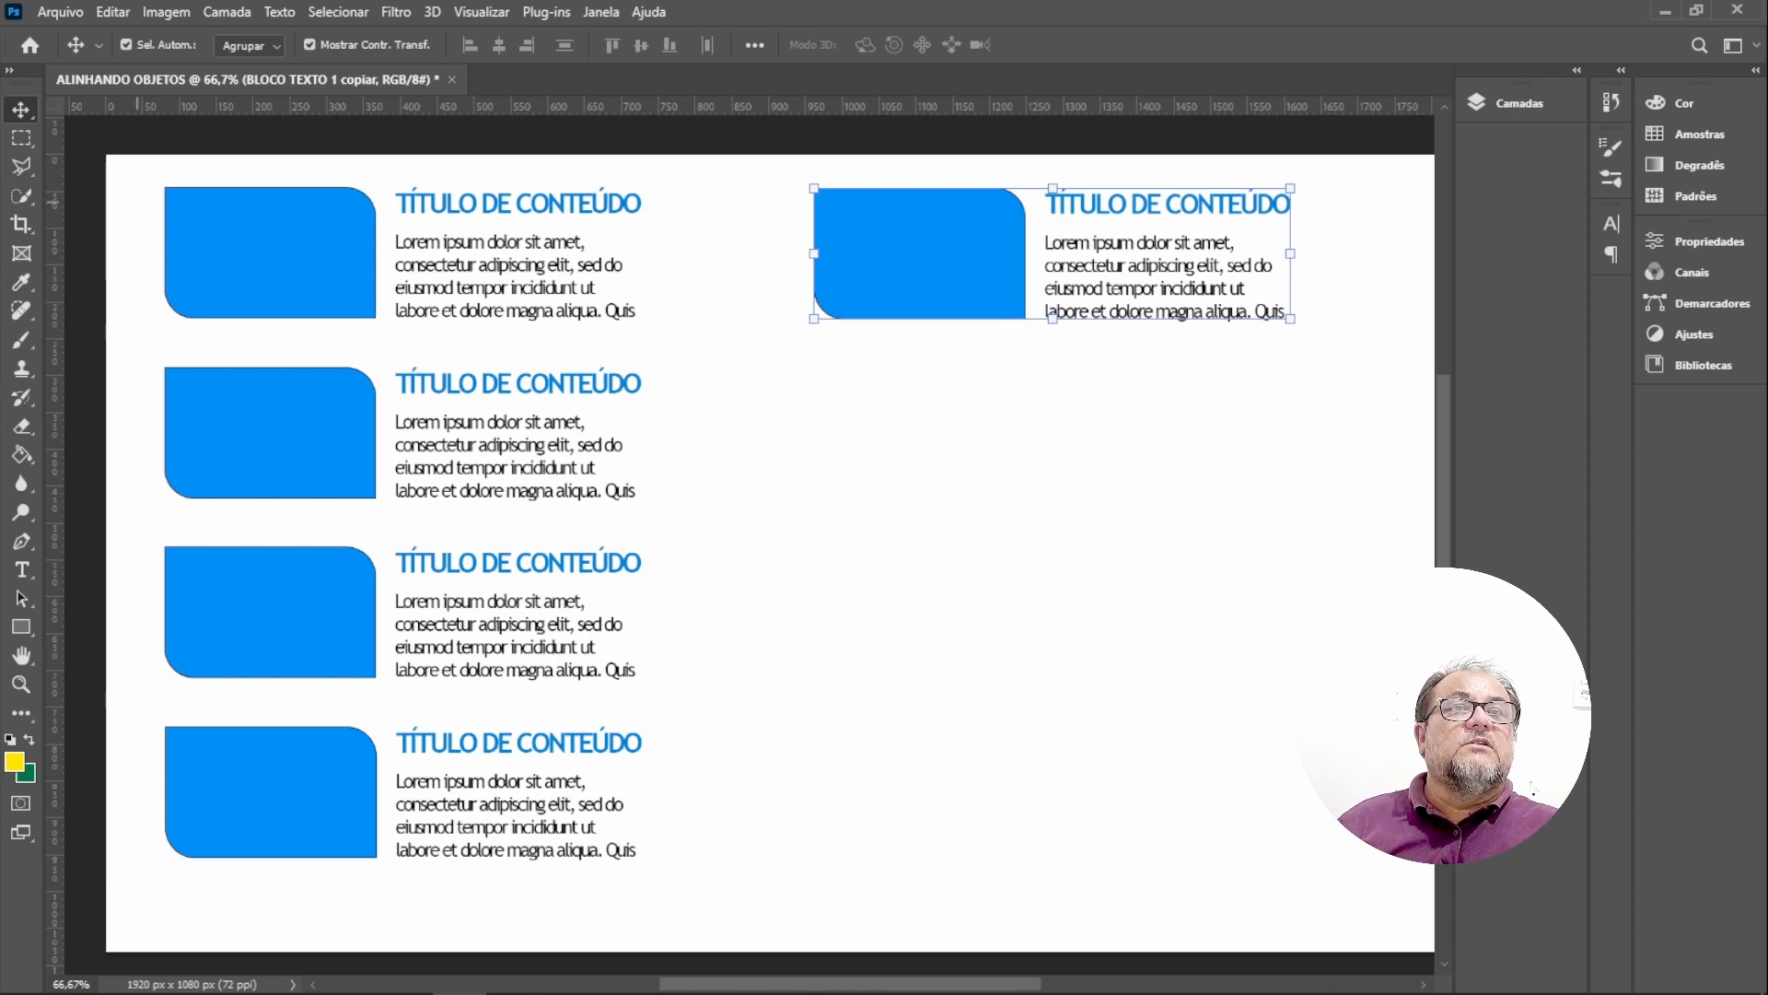
pyautogui.click(280, 47)
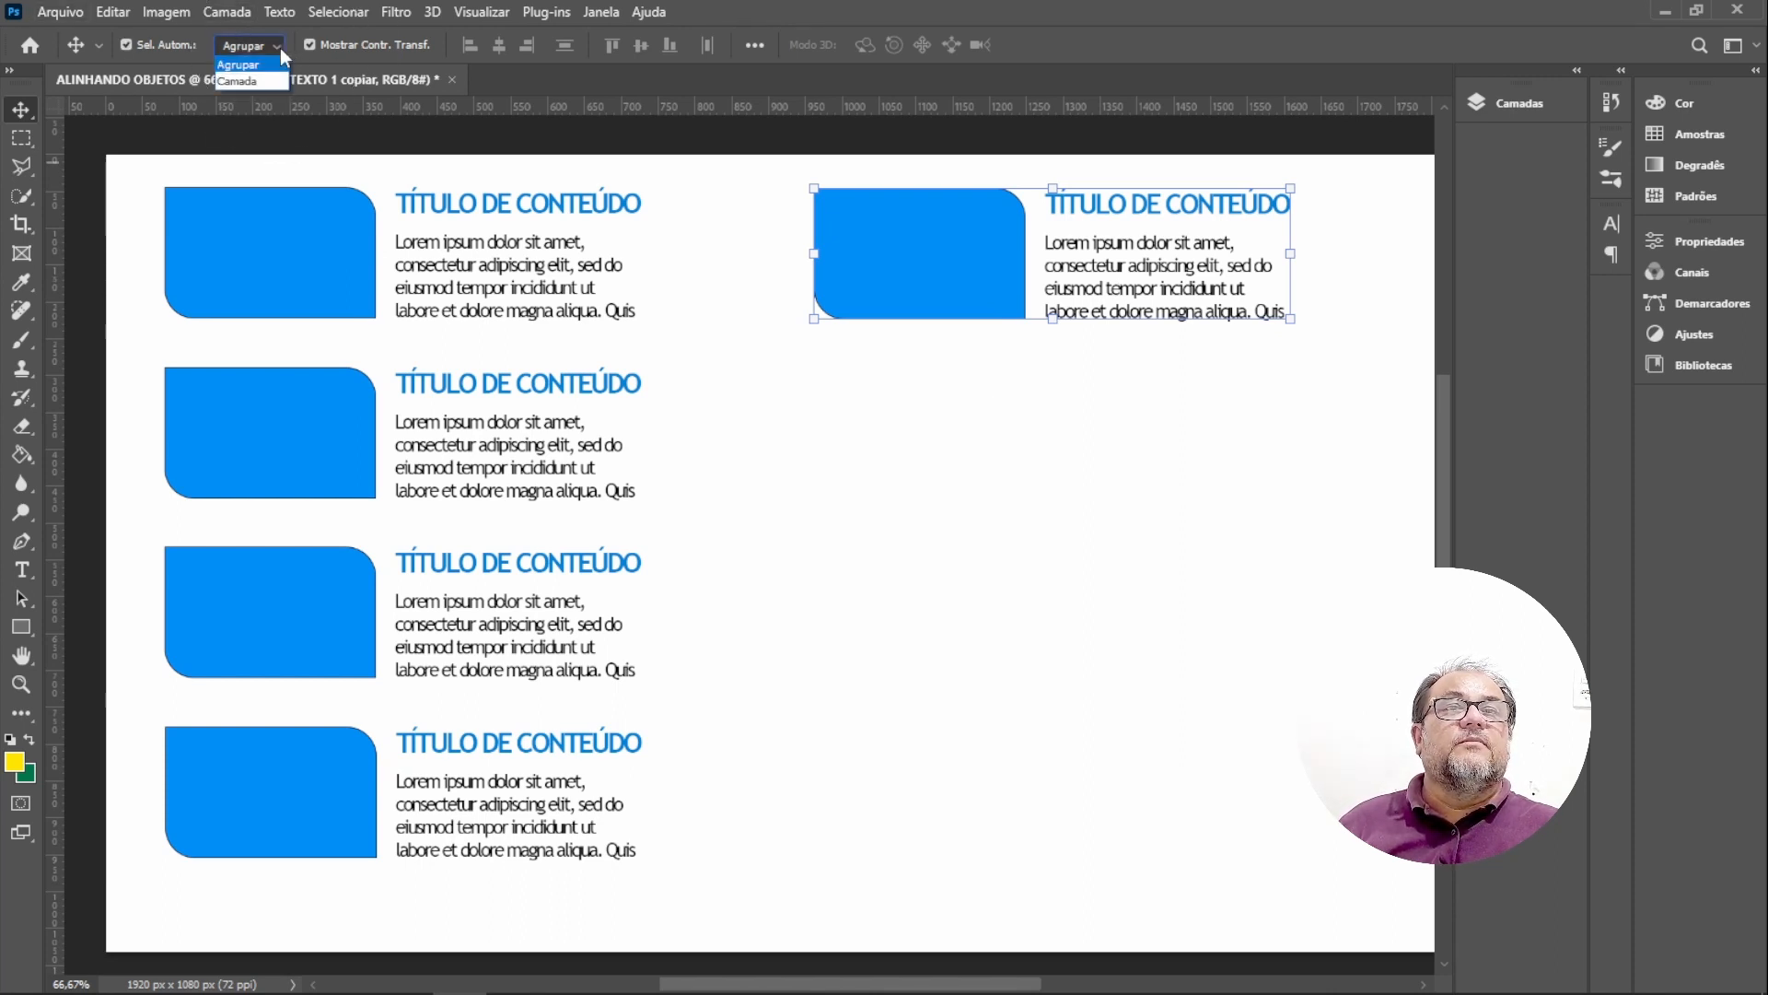
pyautogui.click(234, 81)
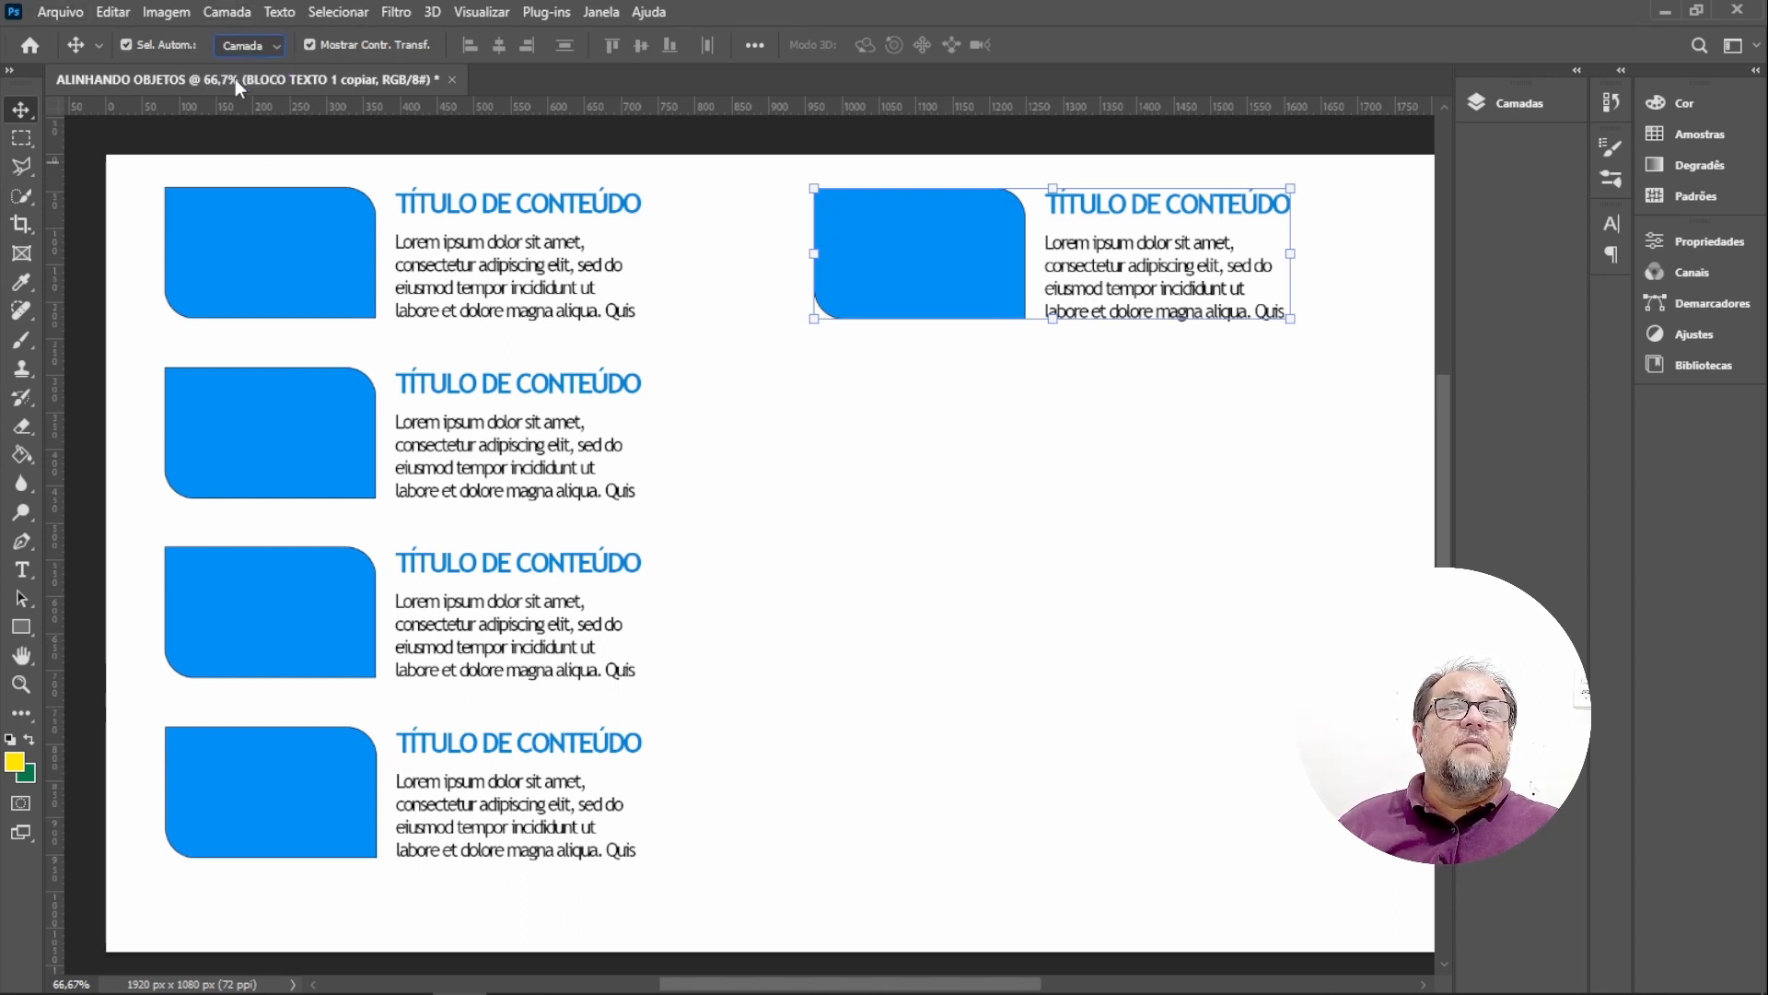
pyautogui.click(986, 480)
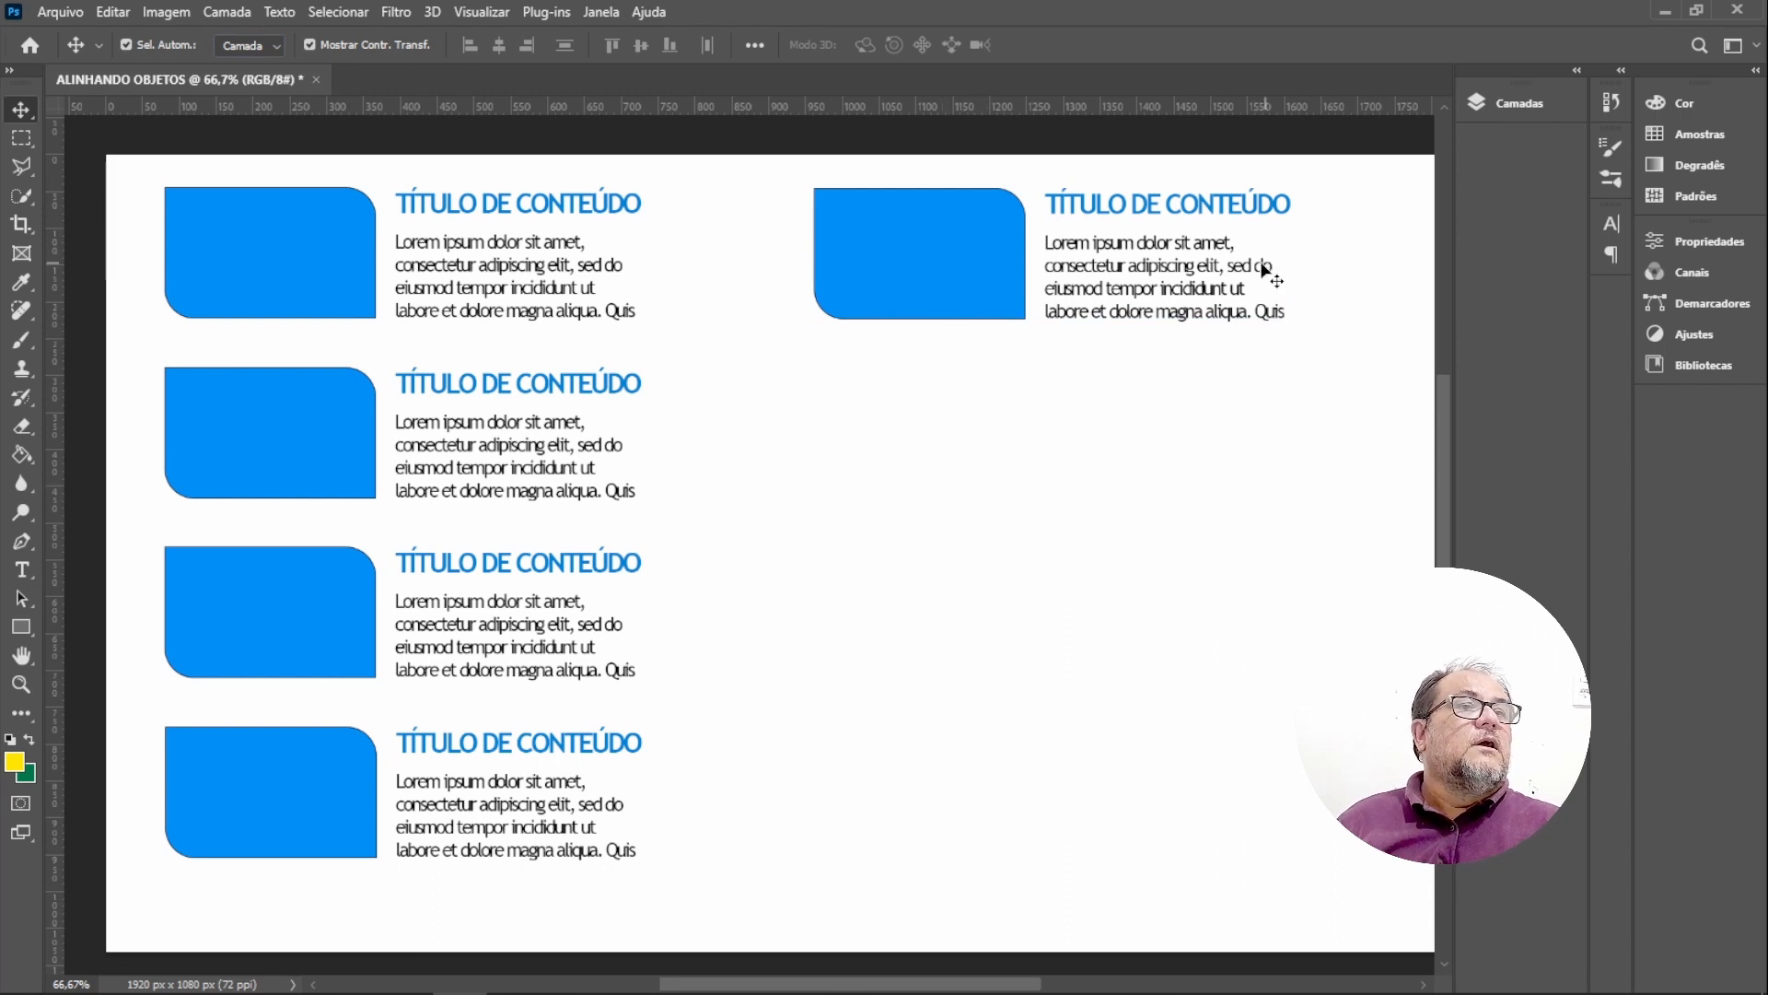
pyautogui.moveTo(1264, 267); pyautogui.dragTo(1244, 640)
pyautogui.moveTo(1212, 213); pyautogui.dragTo(1145, 650)
# Scale the copy's rectangle up to about 238% so it fills the top of the right column.
pyautogui.click(975, 283)
pyautogui.click(1027, 319)
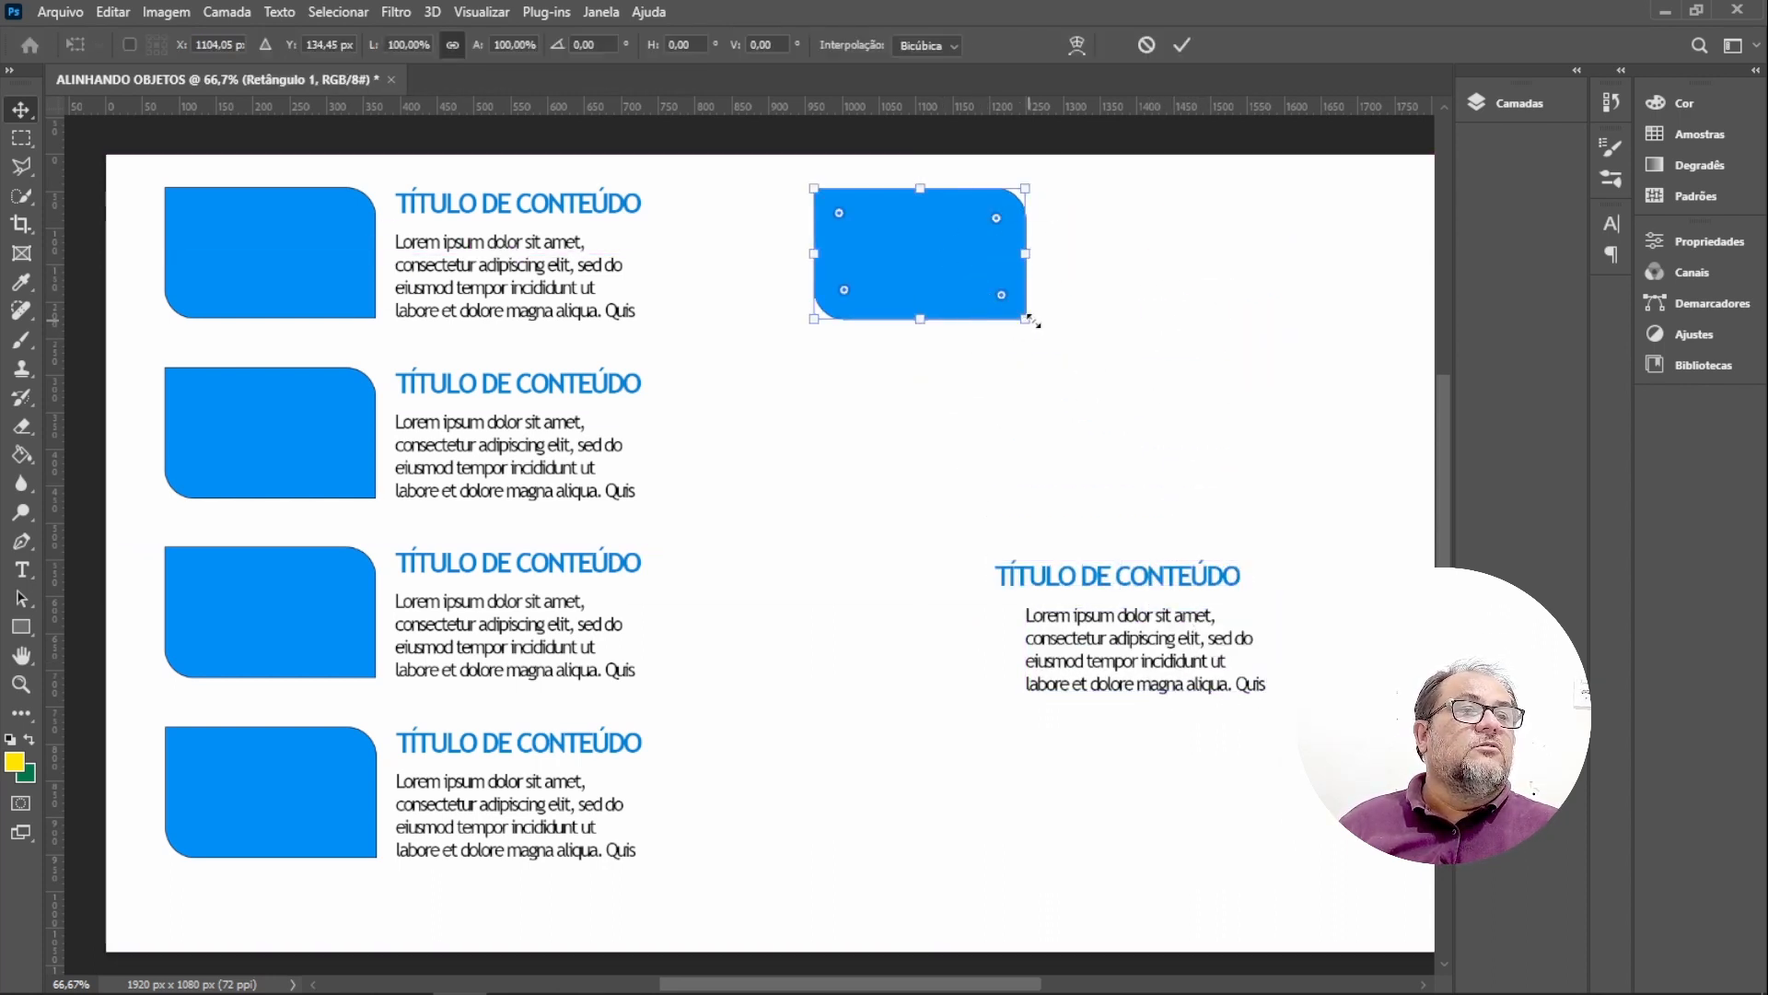
pyautogui.moveTo(1032, 321); pyautogui.dragTo(1340, 469)
pyautogui.moveTo(1225, 374); pyautogui.dragTo(1285, 374)
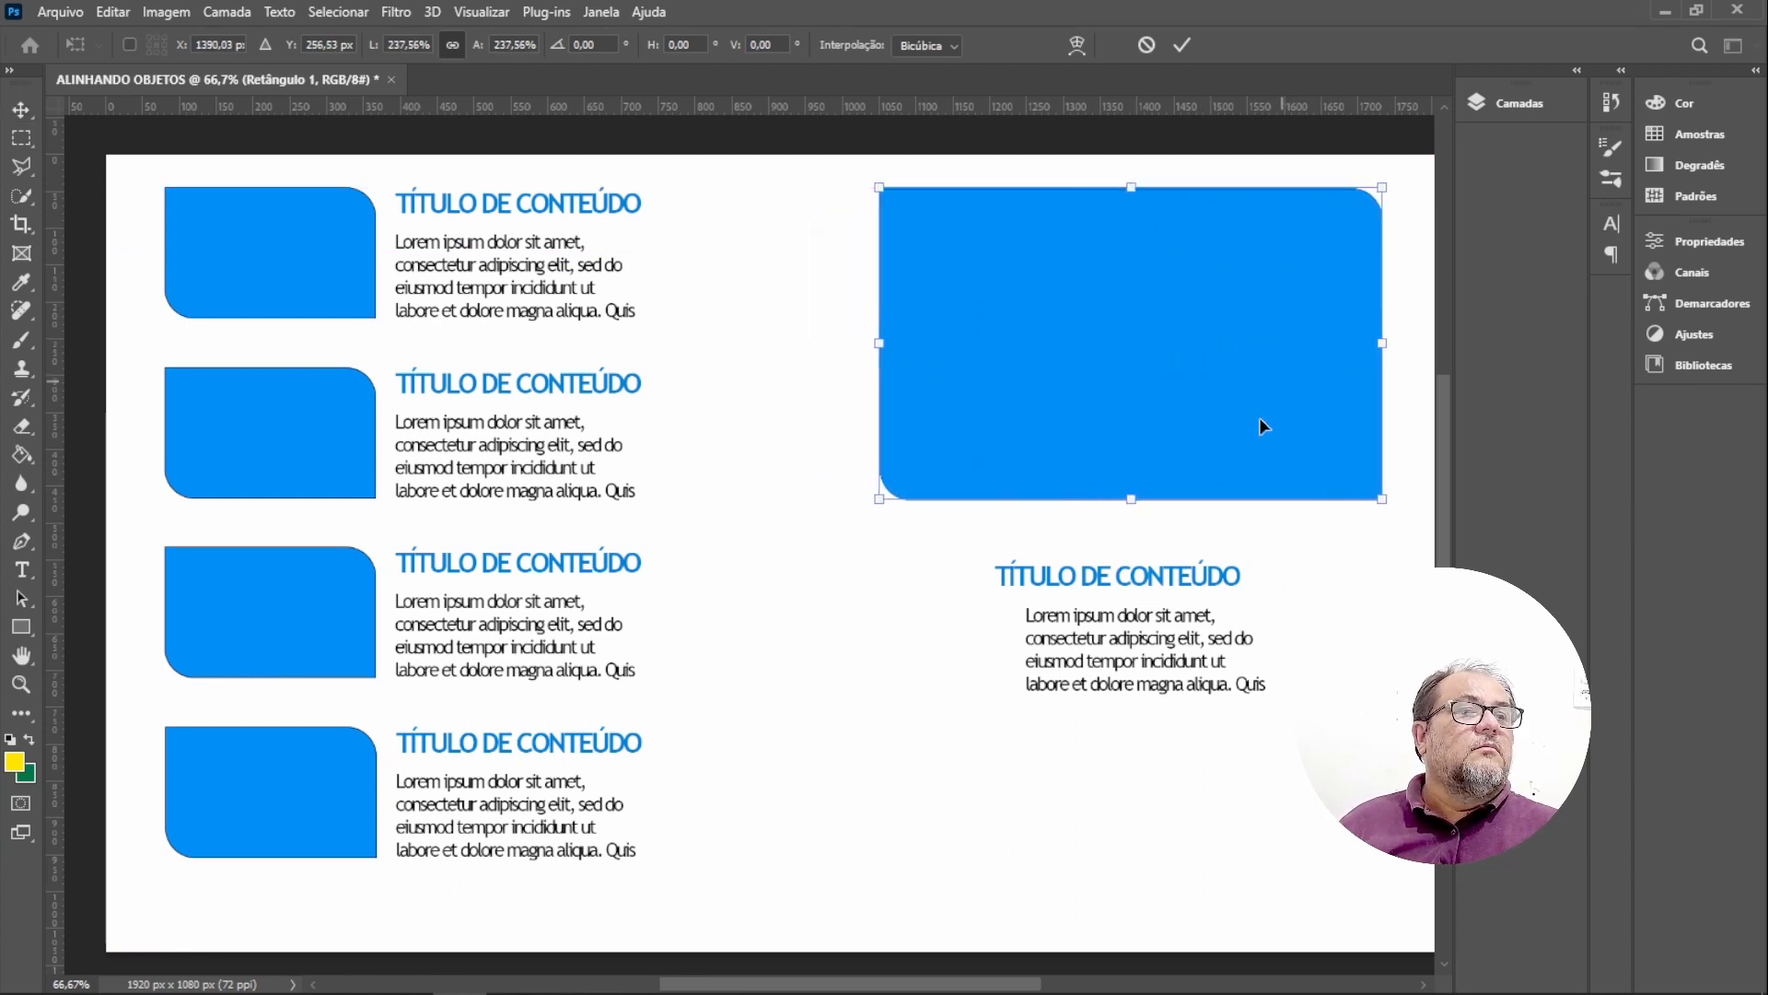
pyautogui.press('Return')
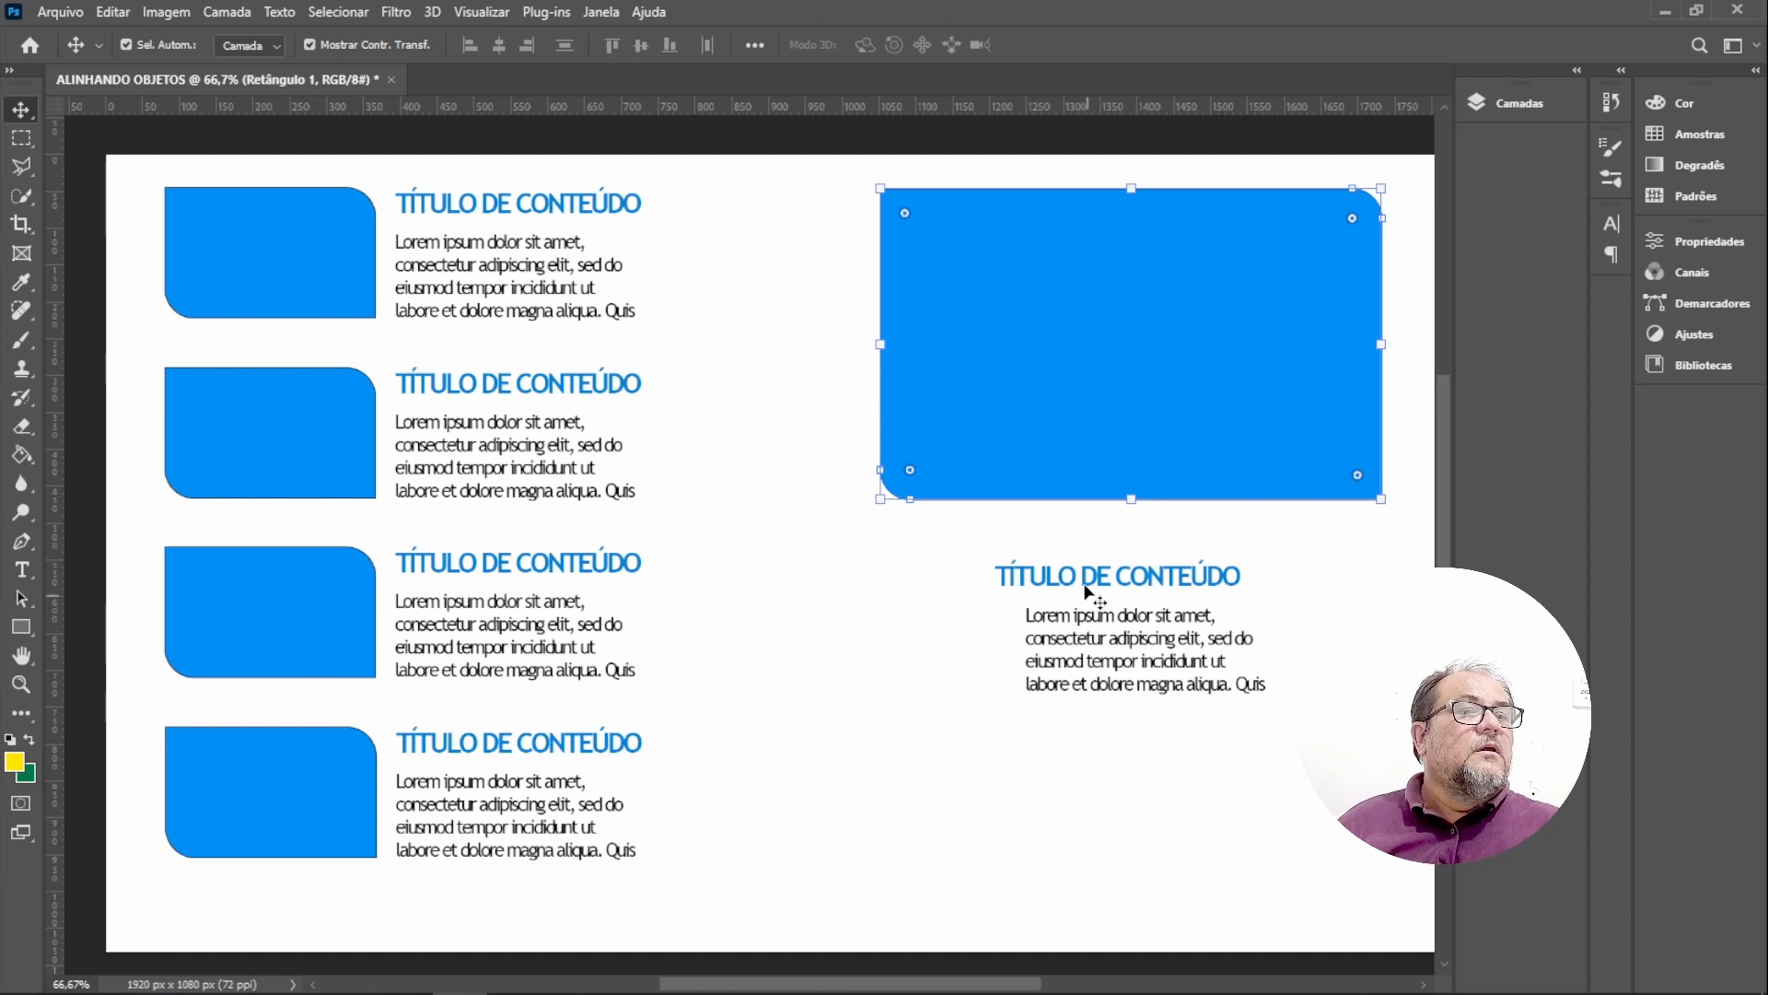
# Move the copy's title under the enlarged rectangle at its left edge and remove the old paragraph.
pyautogui.moveTo(1090, 592); pyautogui.dragTo(967, 547)
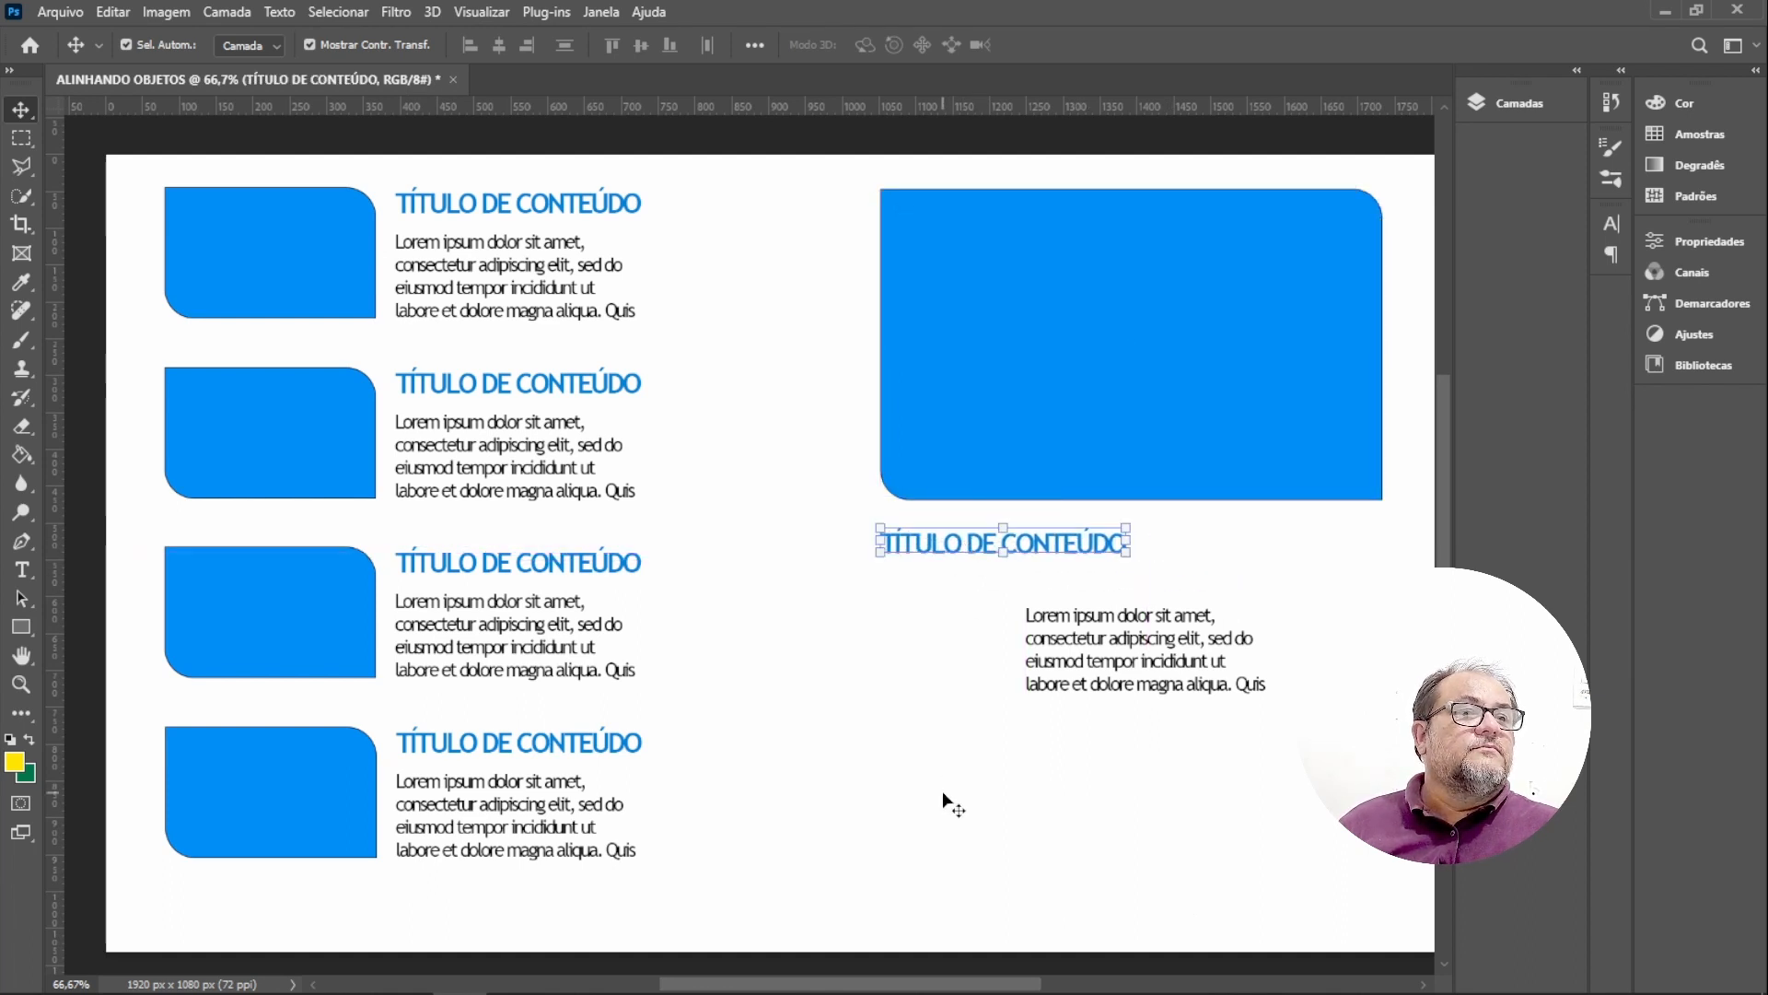
pyautogui.click(1079, 619)
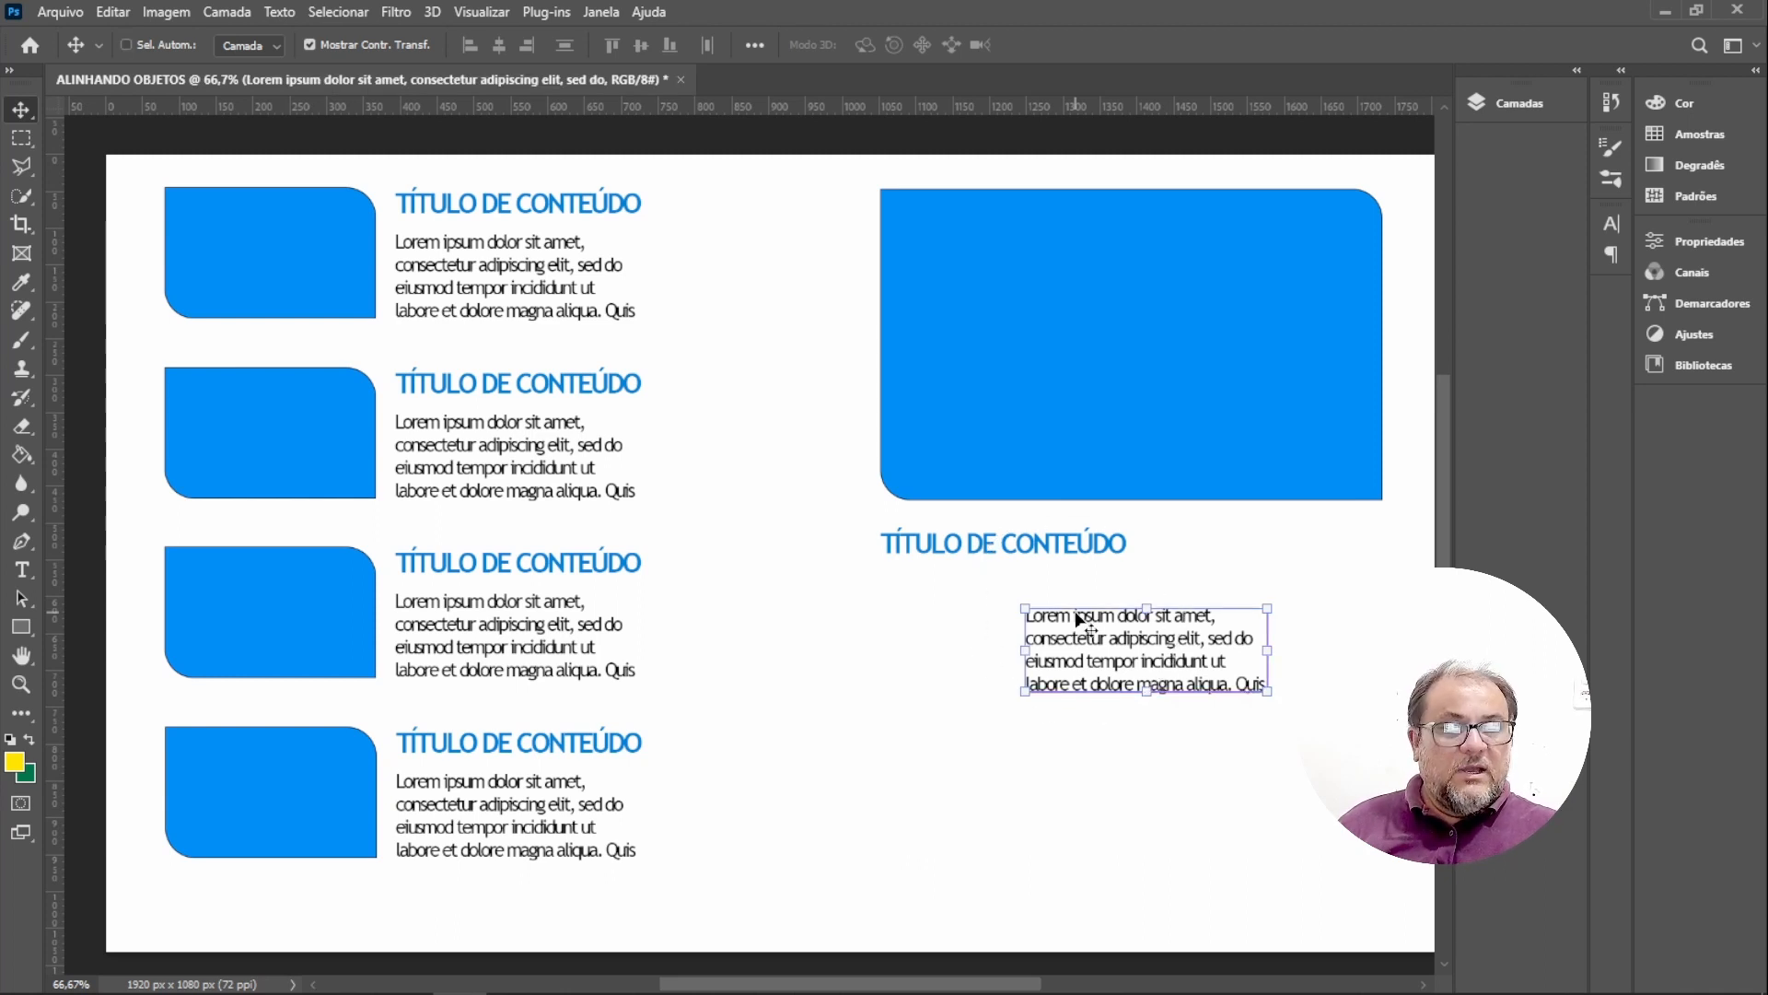
pyautogui.hotkey('ctrl', 'z')
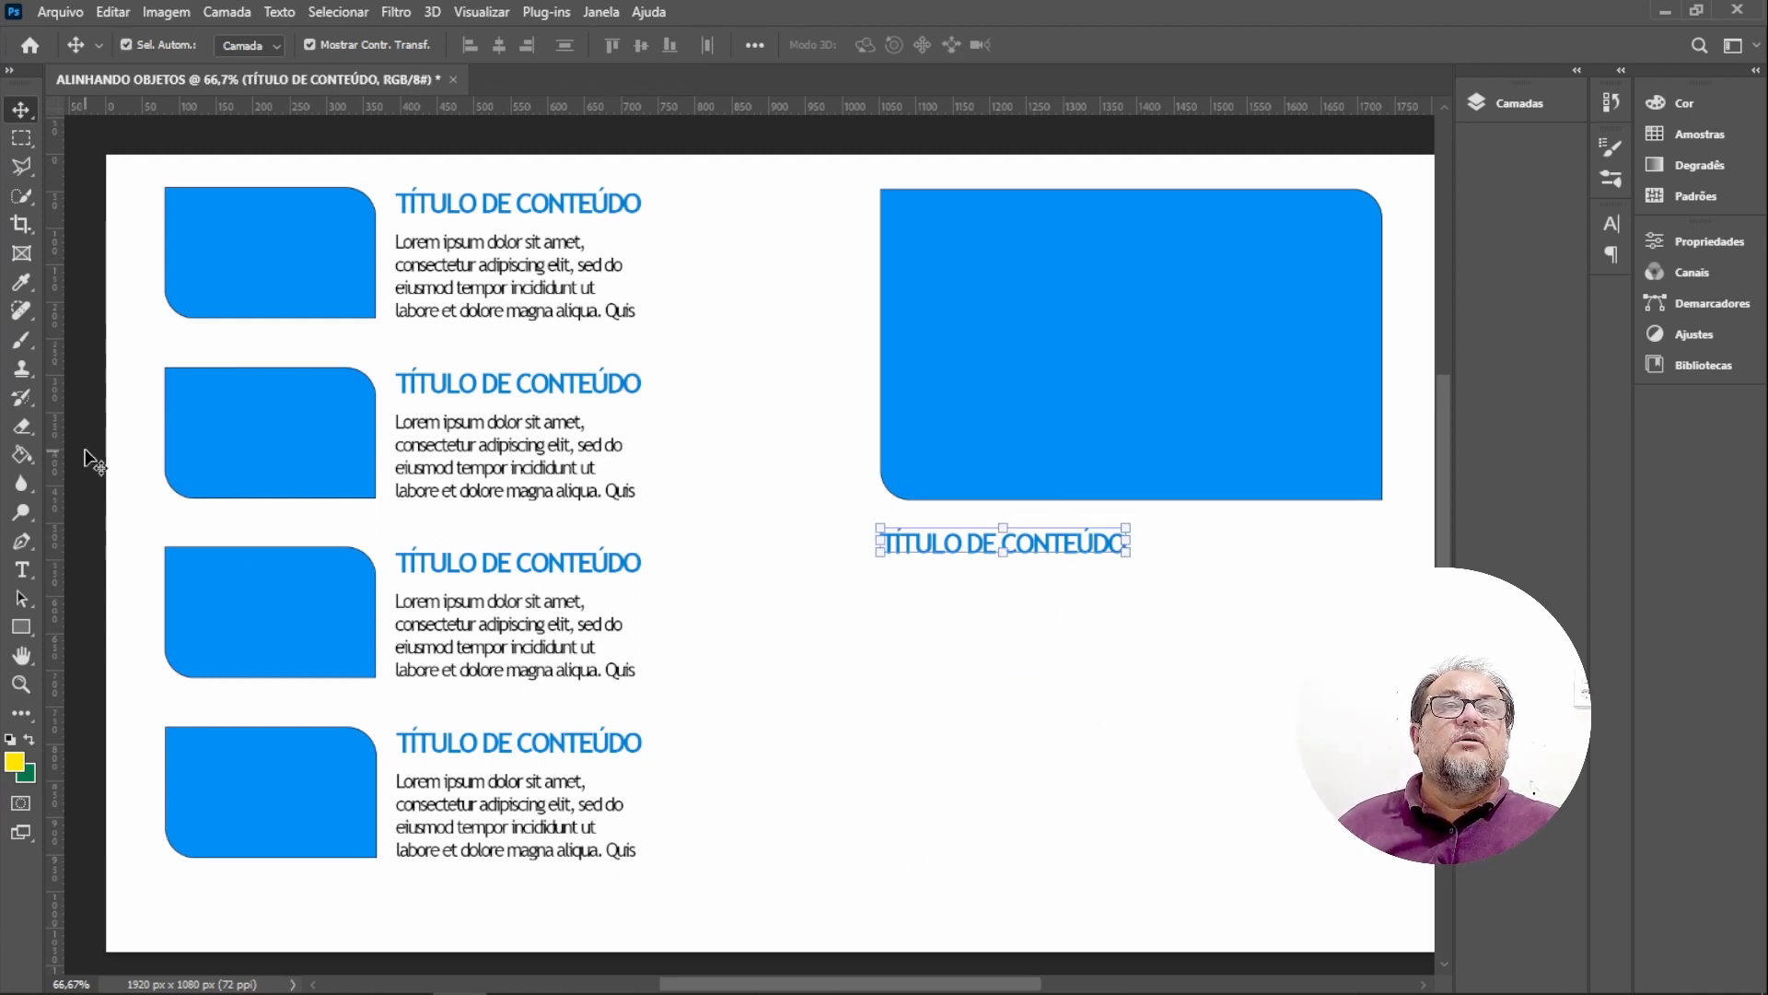
# With the Type tool, draw a paragraph text box beneath the title, filling it with placeholder text.
pyautogui.click(23, 570)
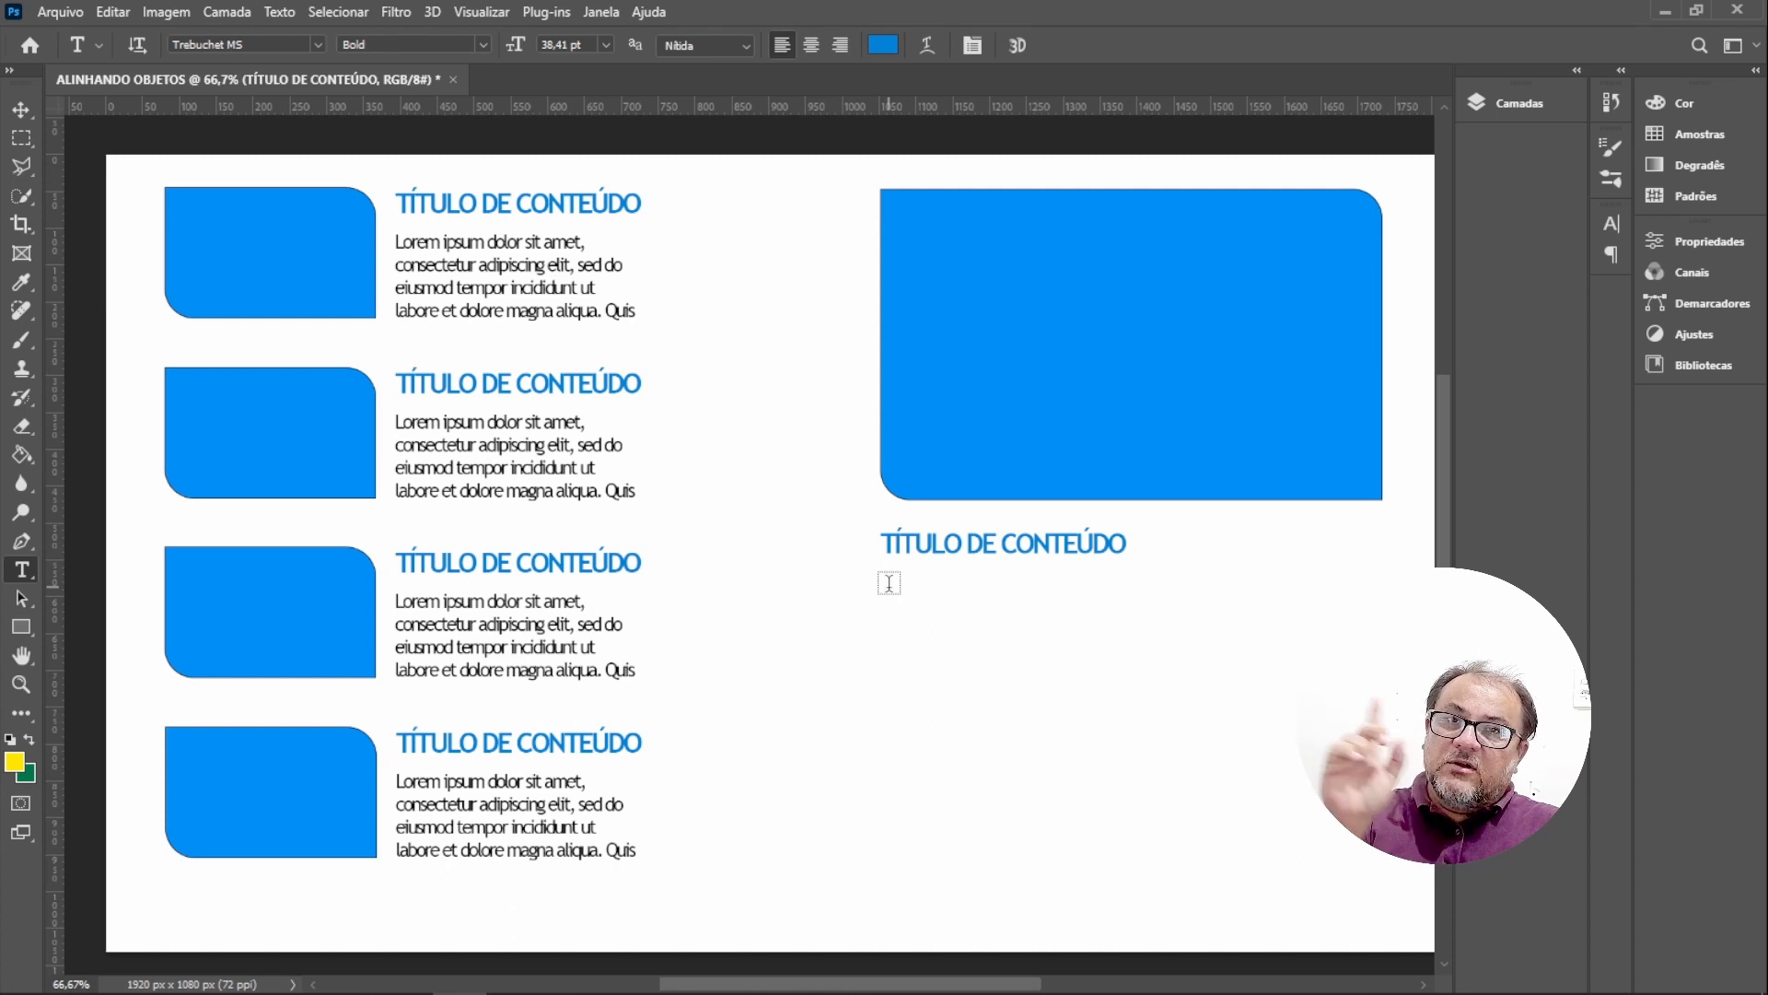
pyautogui.moveTo(886, 592); pyautogui.dragTo(1358, 810)
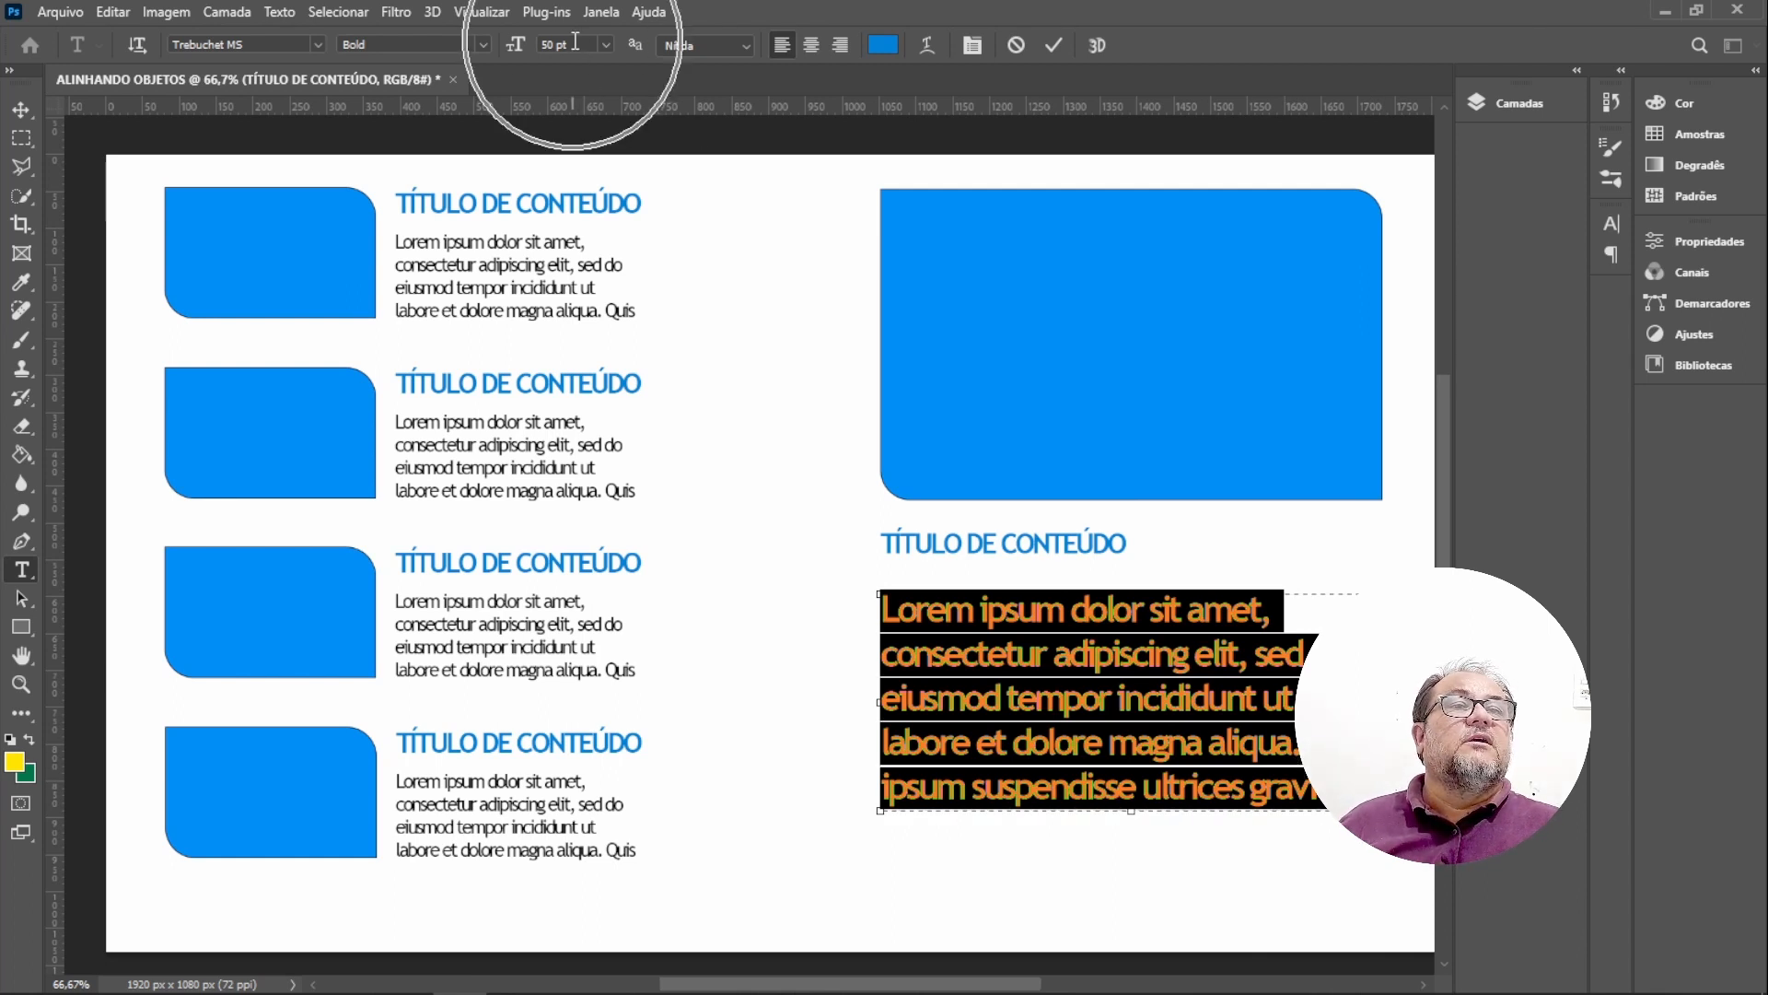
# Set the new paragraph's font size to 46 pt in the character properties.
pyautogui.click(1699, 240)
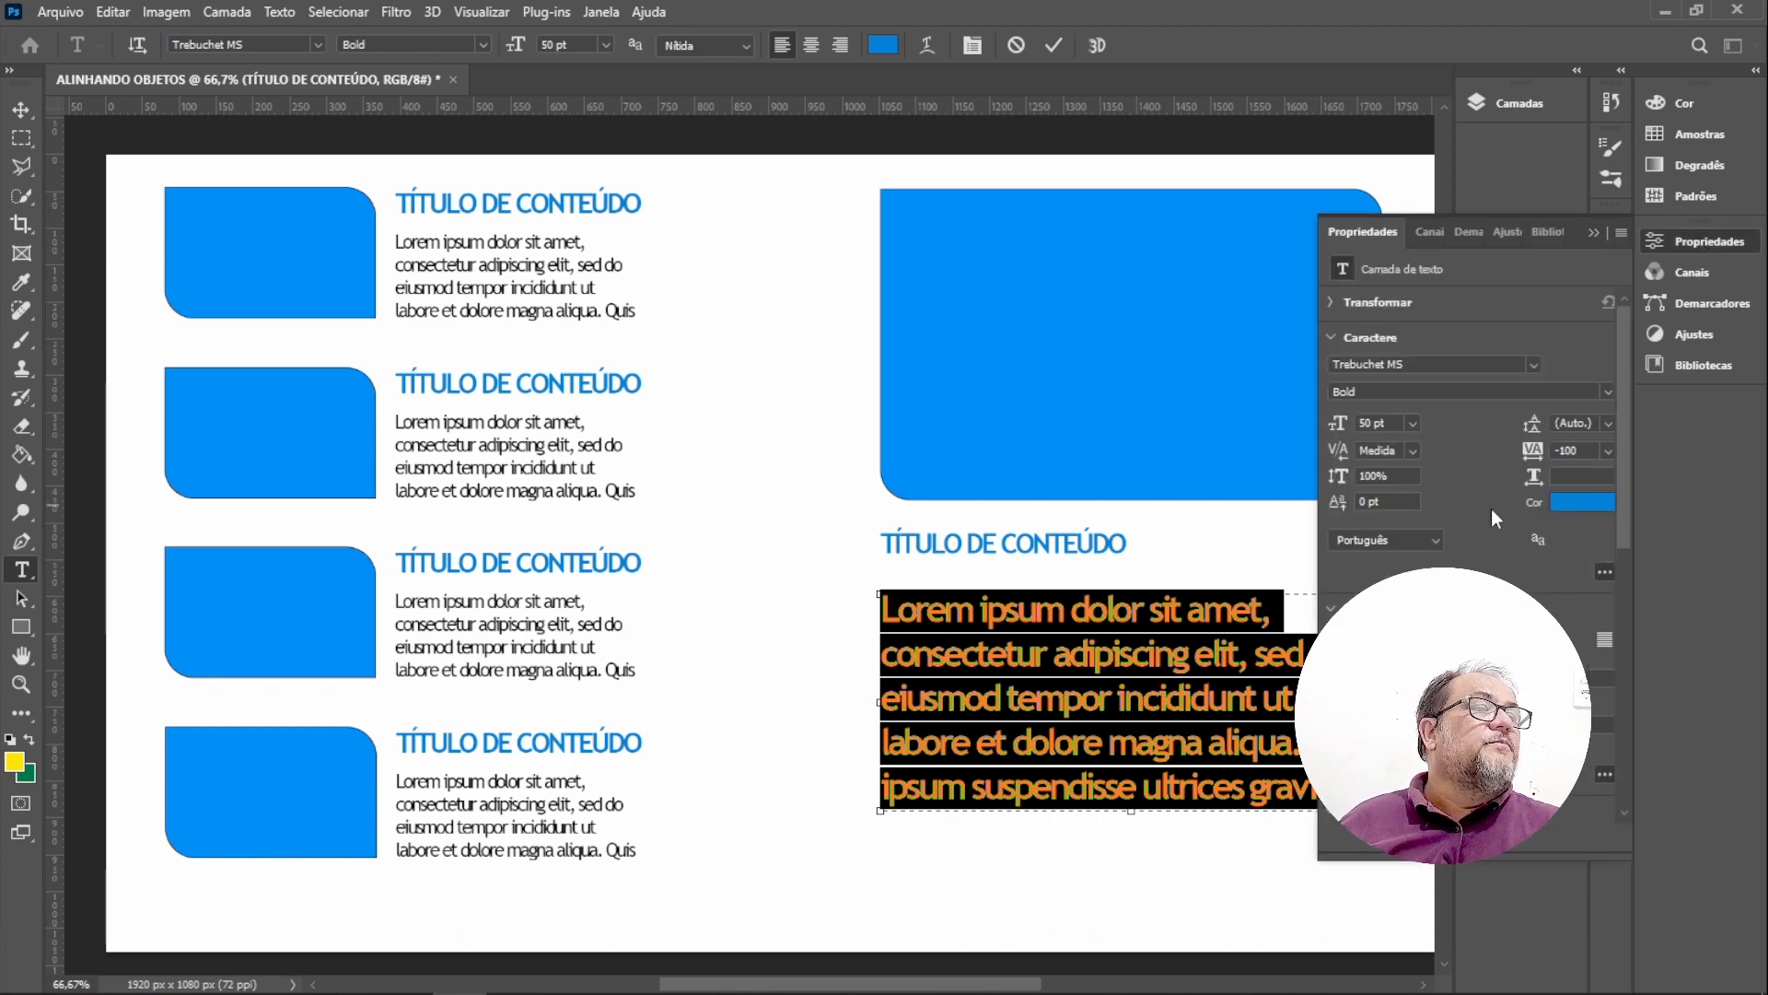
pyautogui.click(1390, 421)
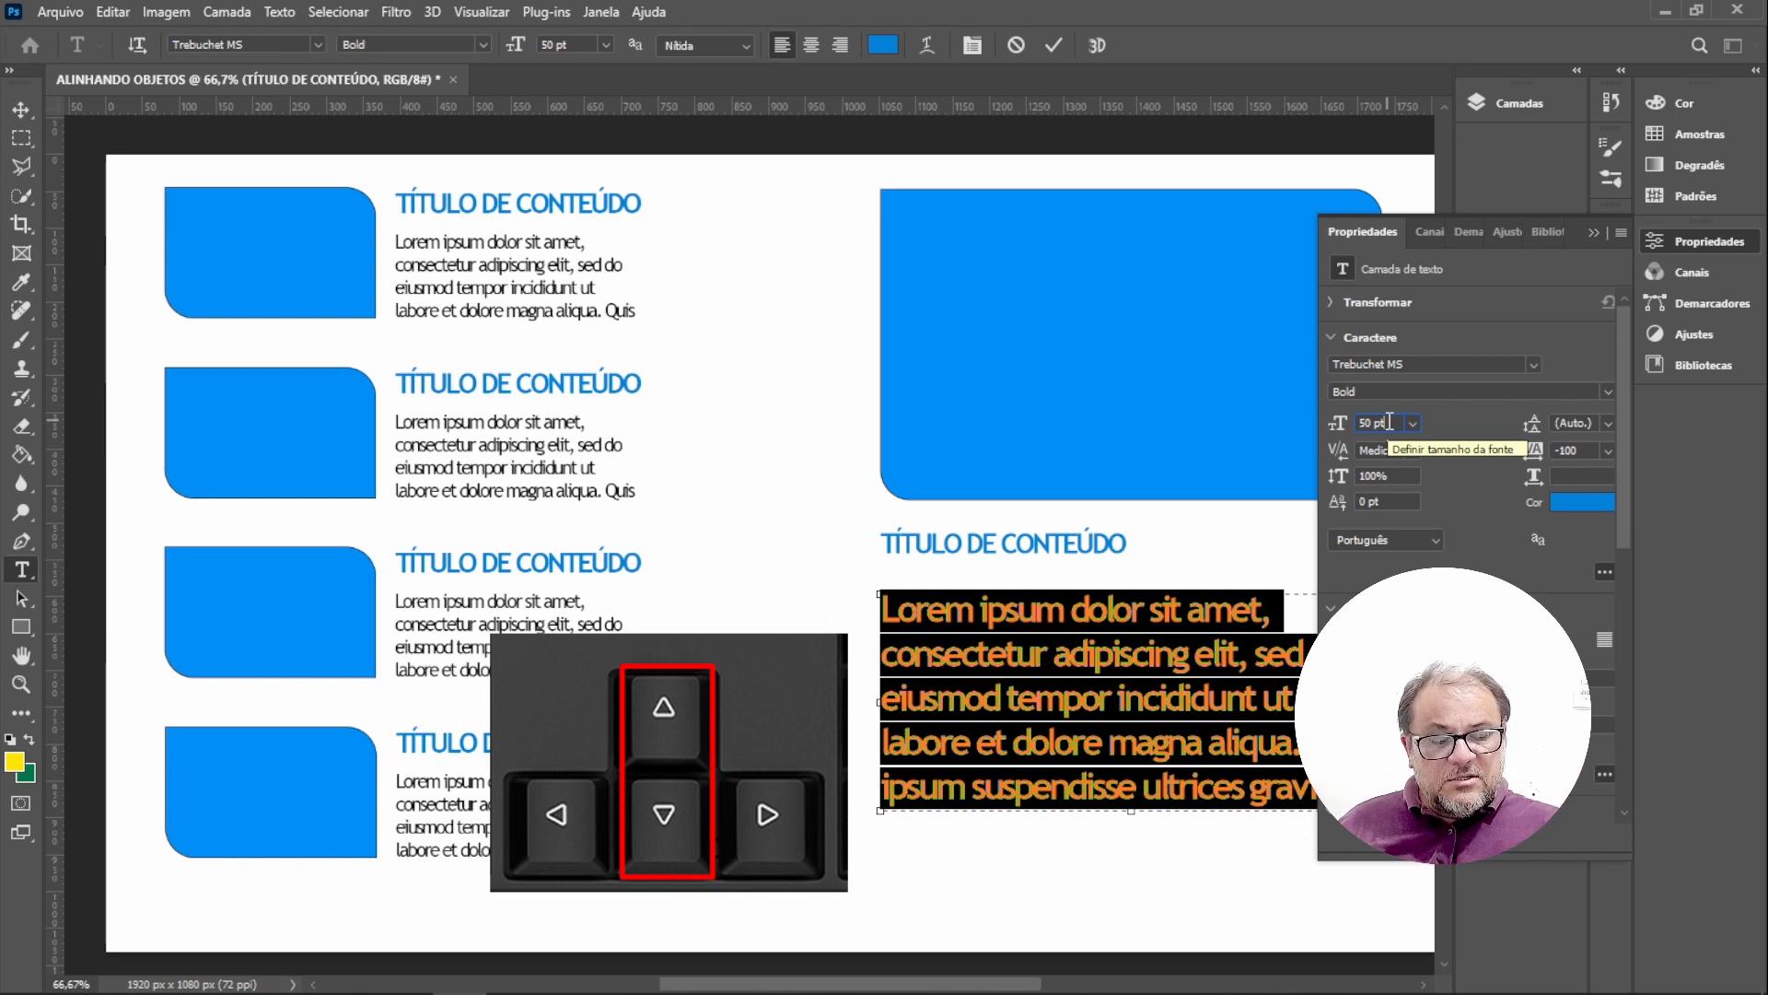
pyautogui.press('Down')
pyautogui.press('Down')
pyautogui.press('Down')
pyautogui.press('Down')
pyautogui.press('Down')
pyautogui.press('Down')
pyautogui.press('Down')
pyautogui.press('Down')
pyautogui.press('Down')
pyautogui.press('Down')
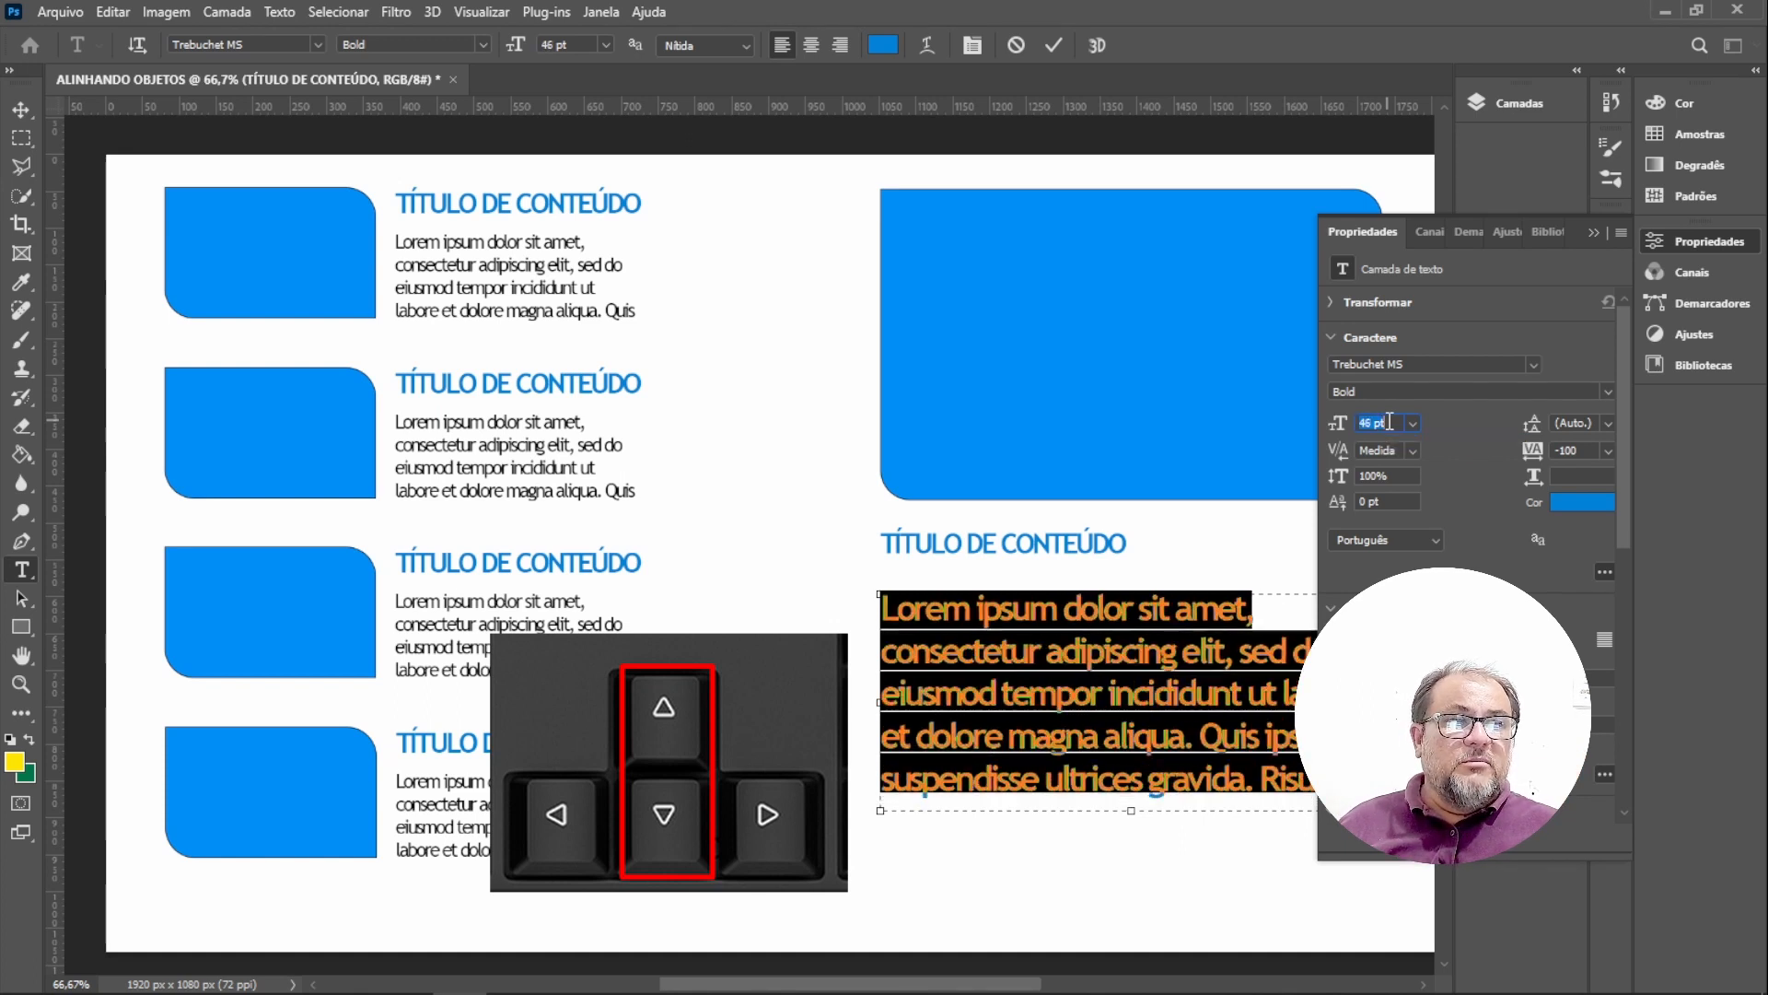
# Reduce the new paragraph's font size to 27 pt and close the properties panel.
pyautogui.press('Down')
pyautogui.press('Down')
pyautogui.press('Down')
pyautogui.press('Down')
pyautogui.press('Down')
pyautogui.press('Down')
pyautogui.press('Down')
pyautogui.press('Down')
pyautogui.press('Down')
pyautogui.press('Down')
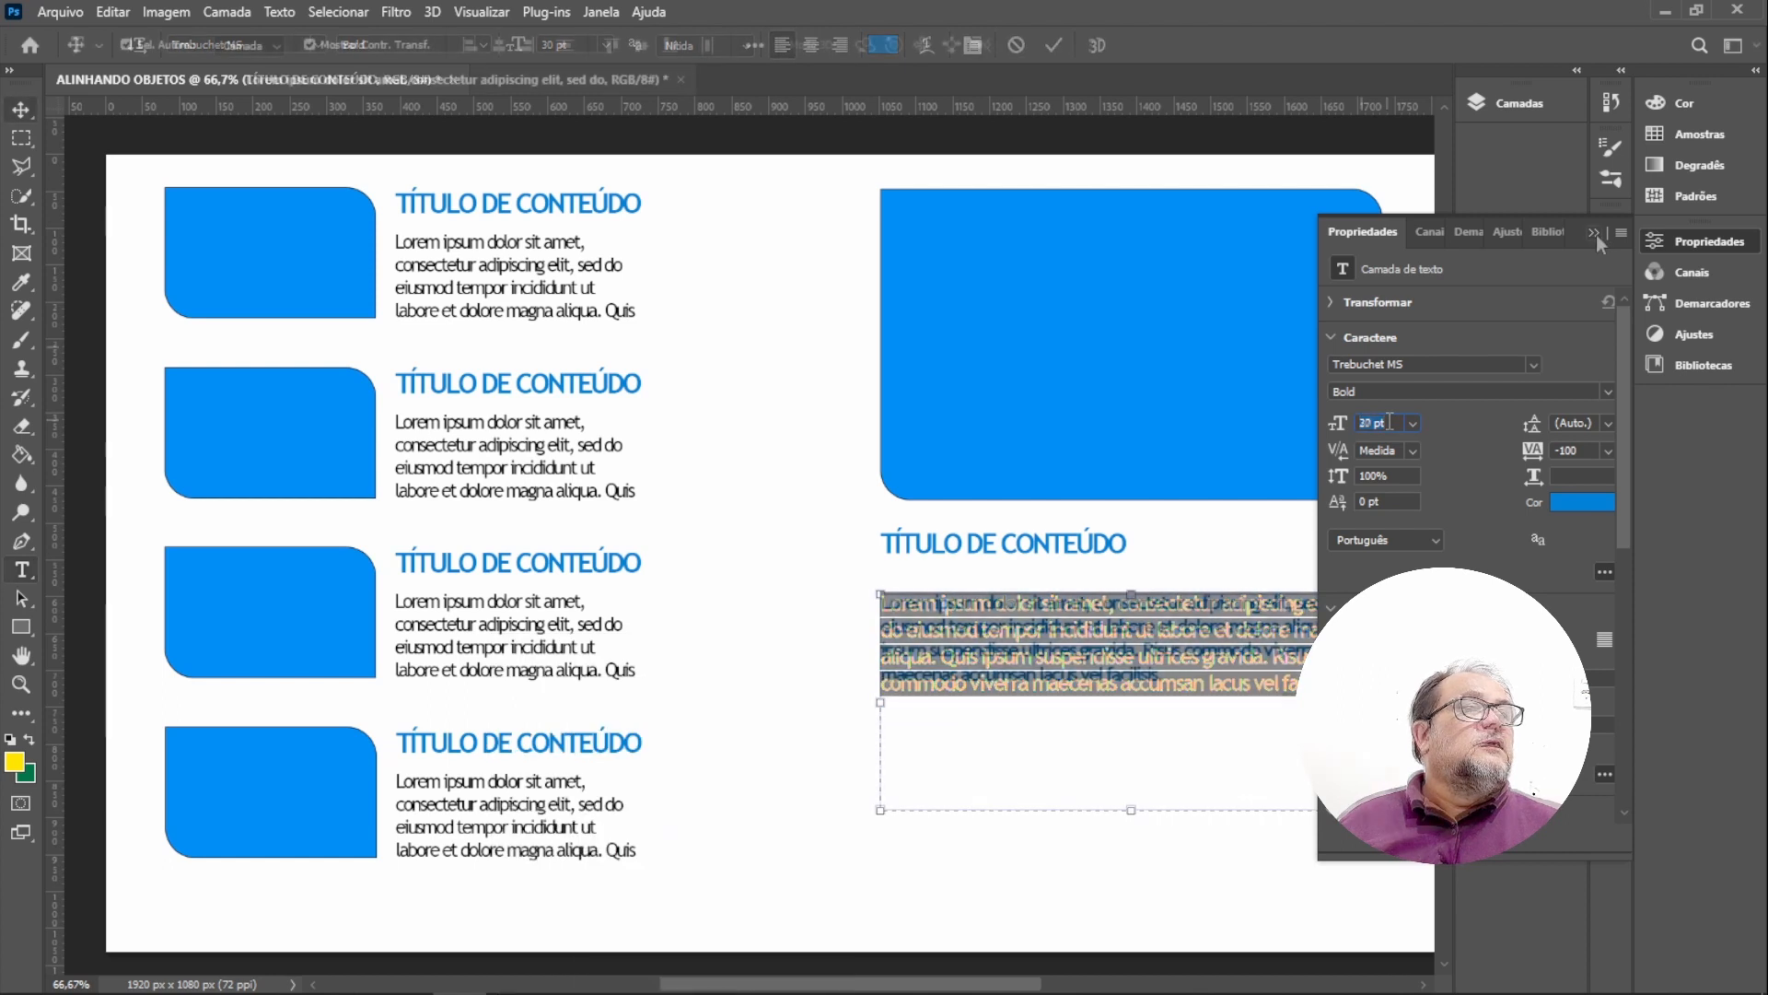
pyautogui.click(1595, 233)
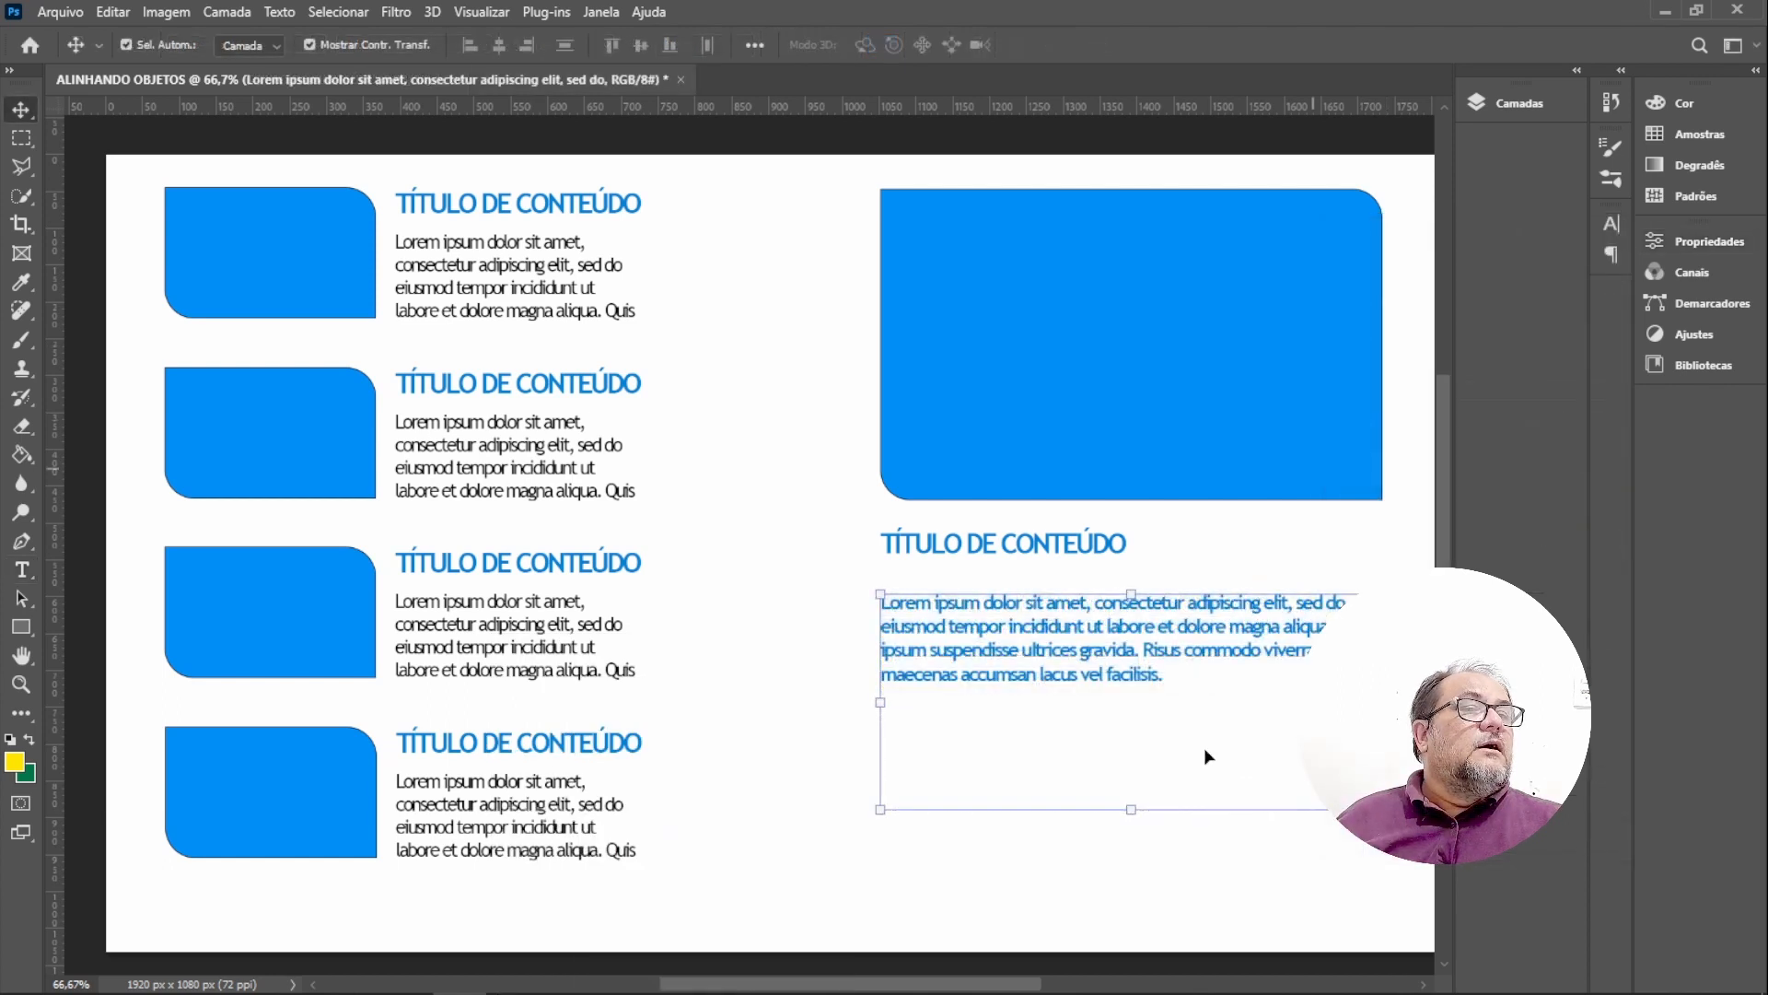
# Append more Lorem Ipsum placeholder text to the end of the paragraph with the Type tool.
pyautogui.click(1165, 886)
pyautogui.click(1013, 686)
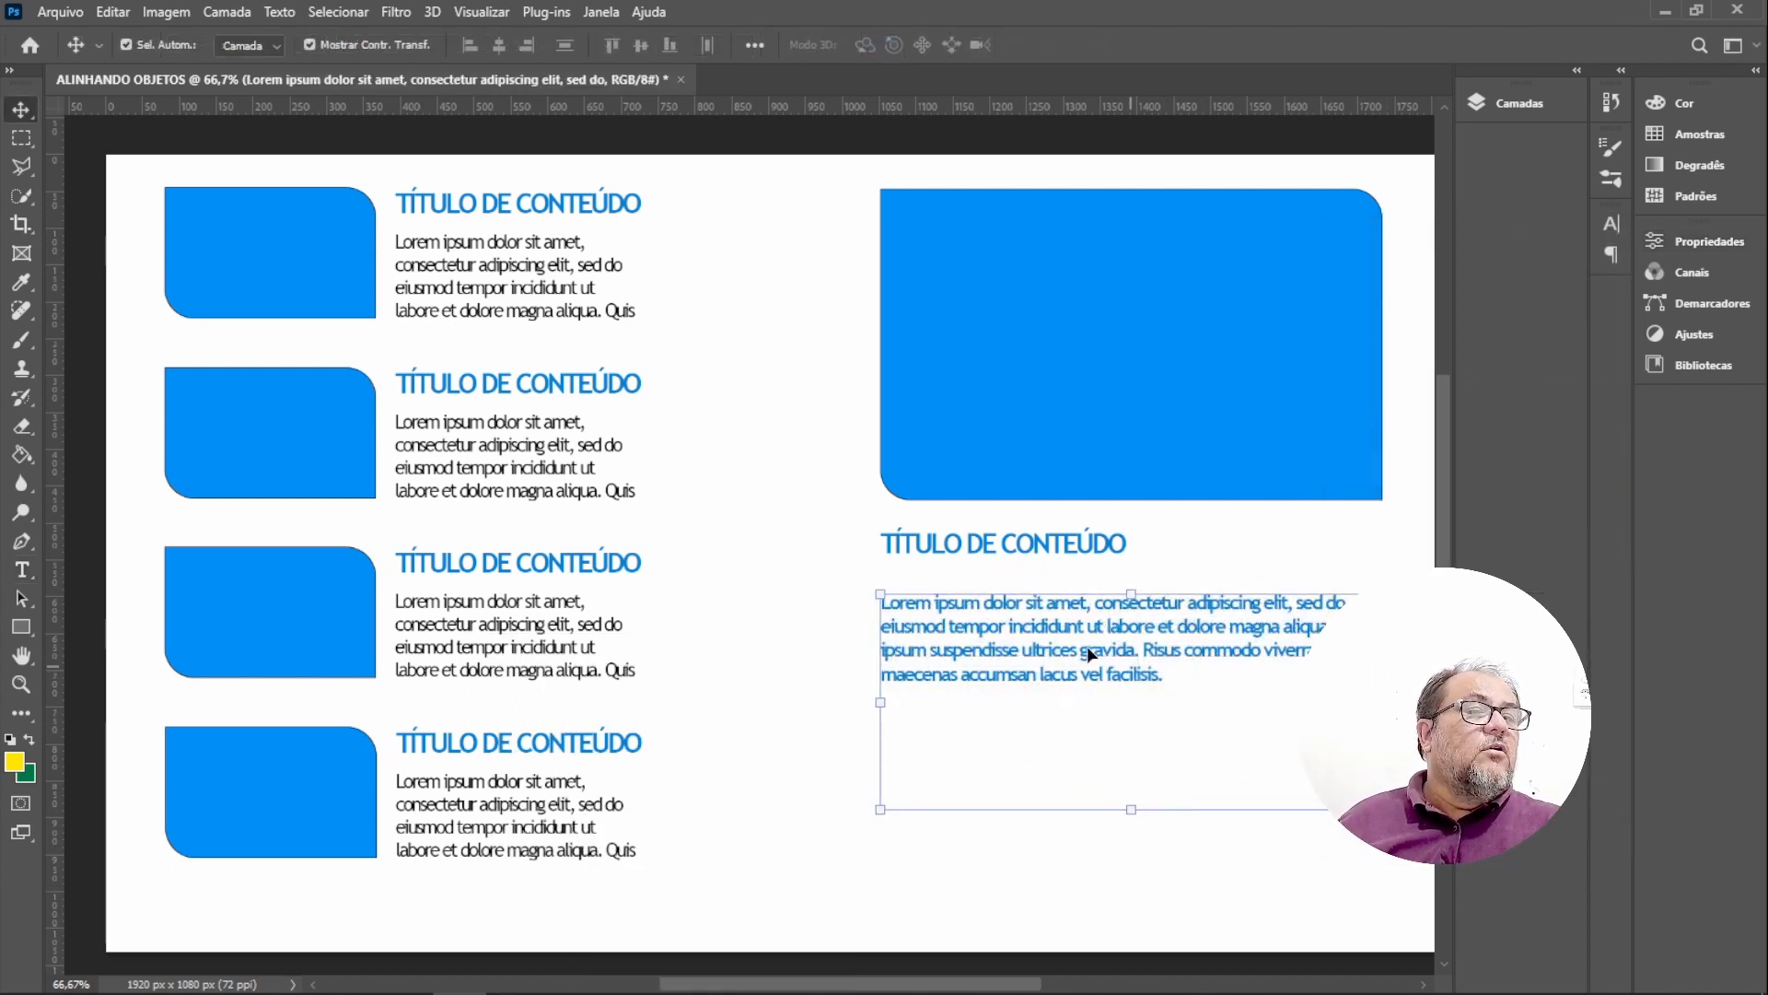
pyautogui.press('t')
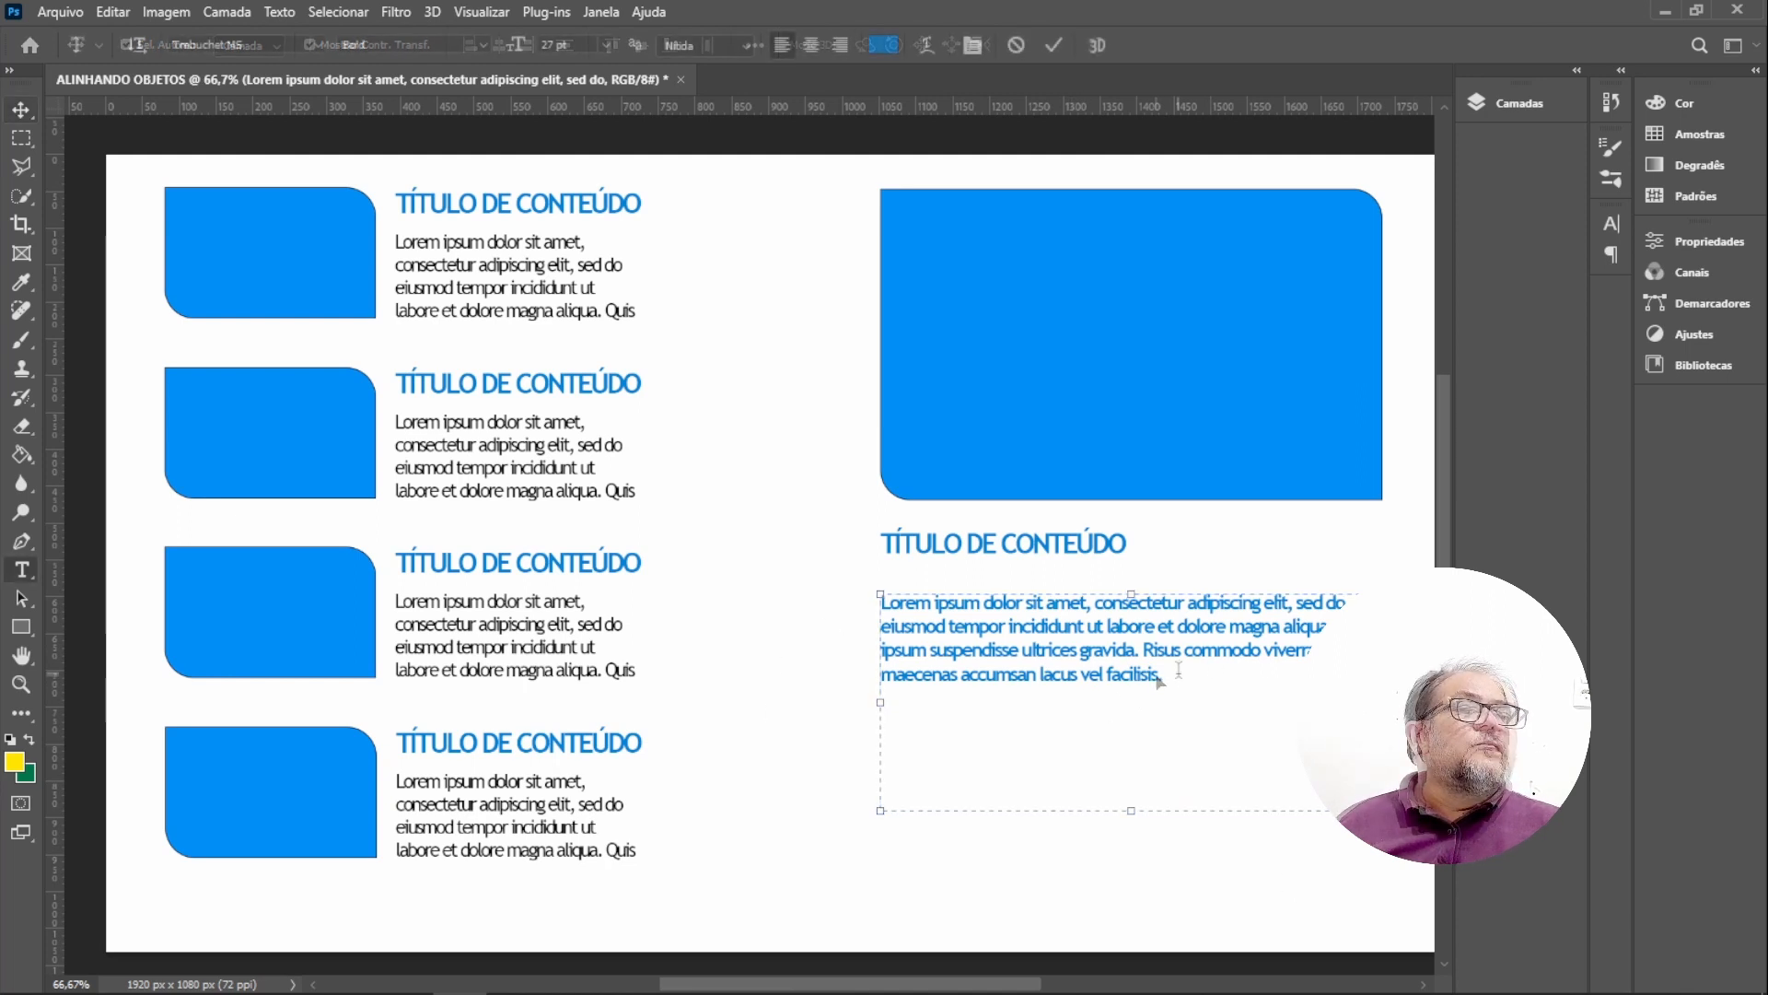
pyautogui.click(1168, 673)
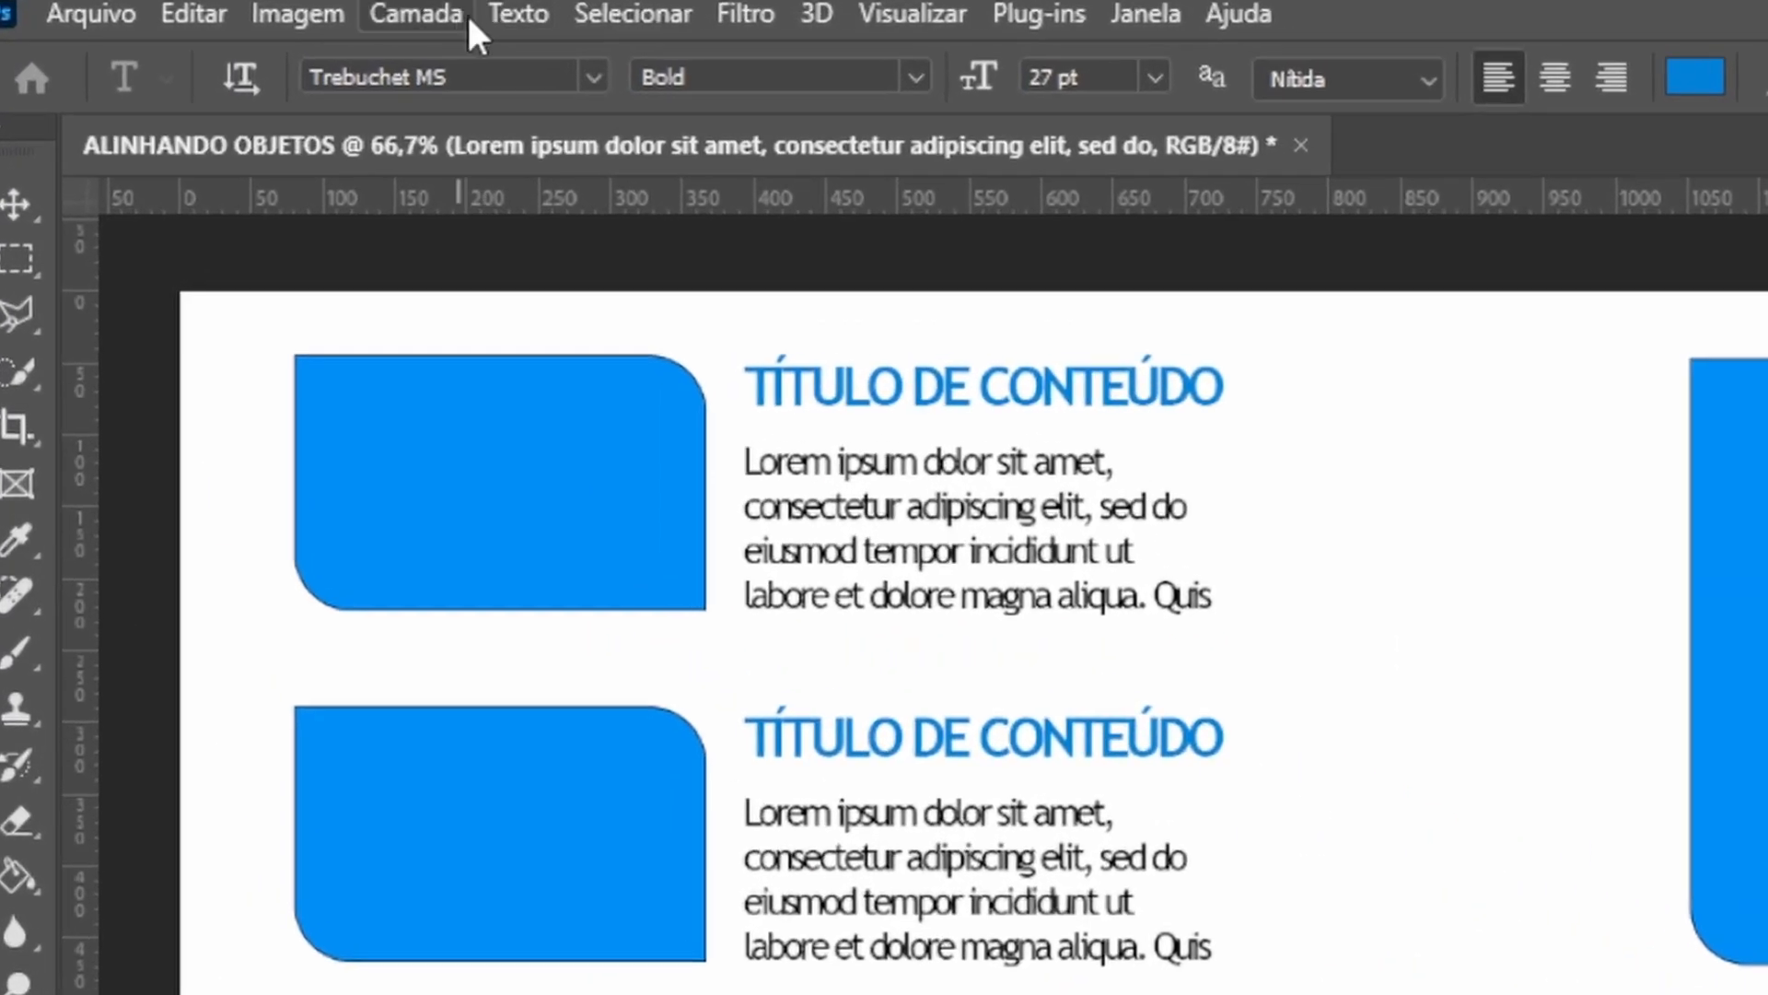
pyautogui.click(353, 12)
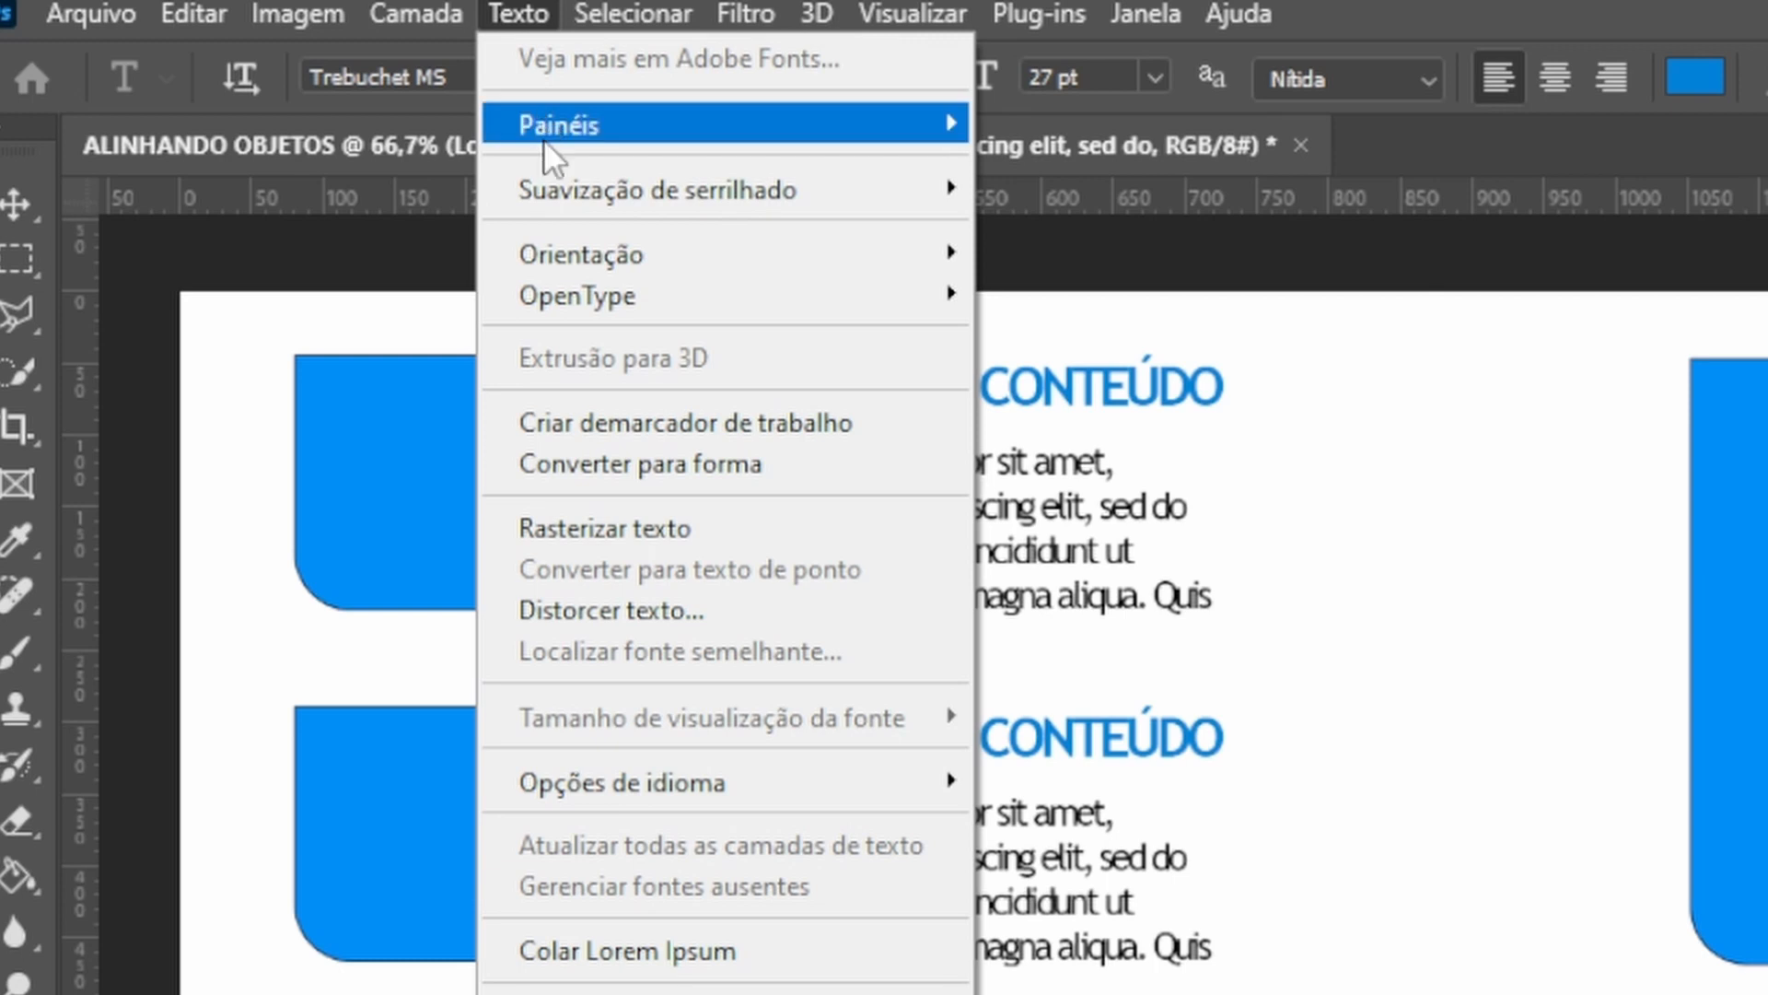
pyautogui.press('ctrl')
pyautogui.click(652, 945)
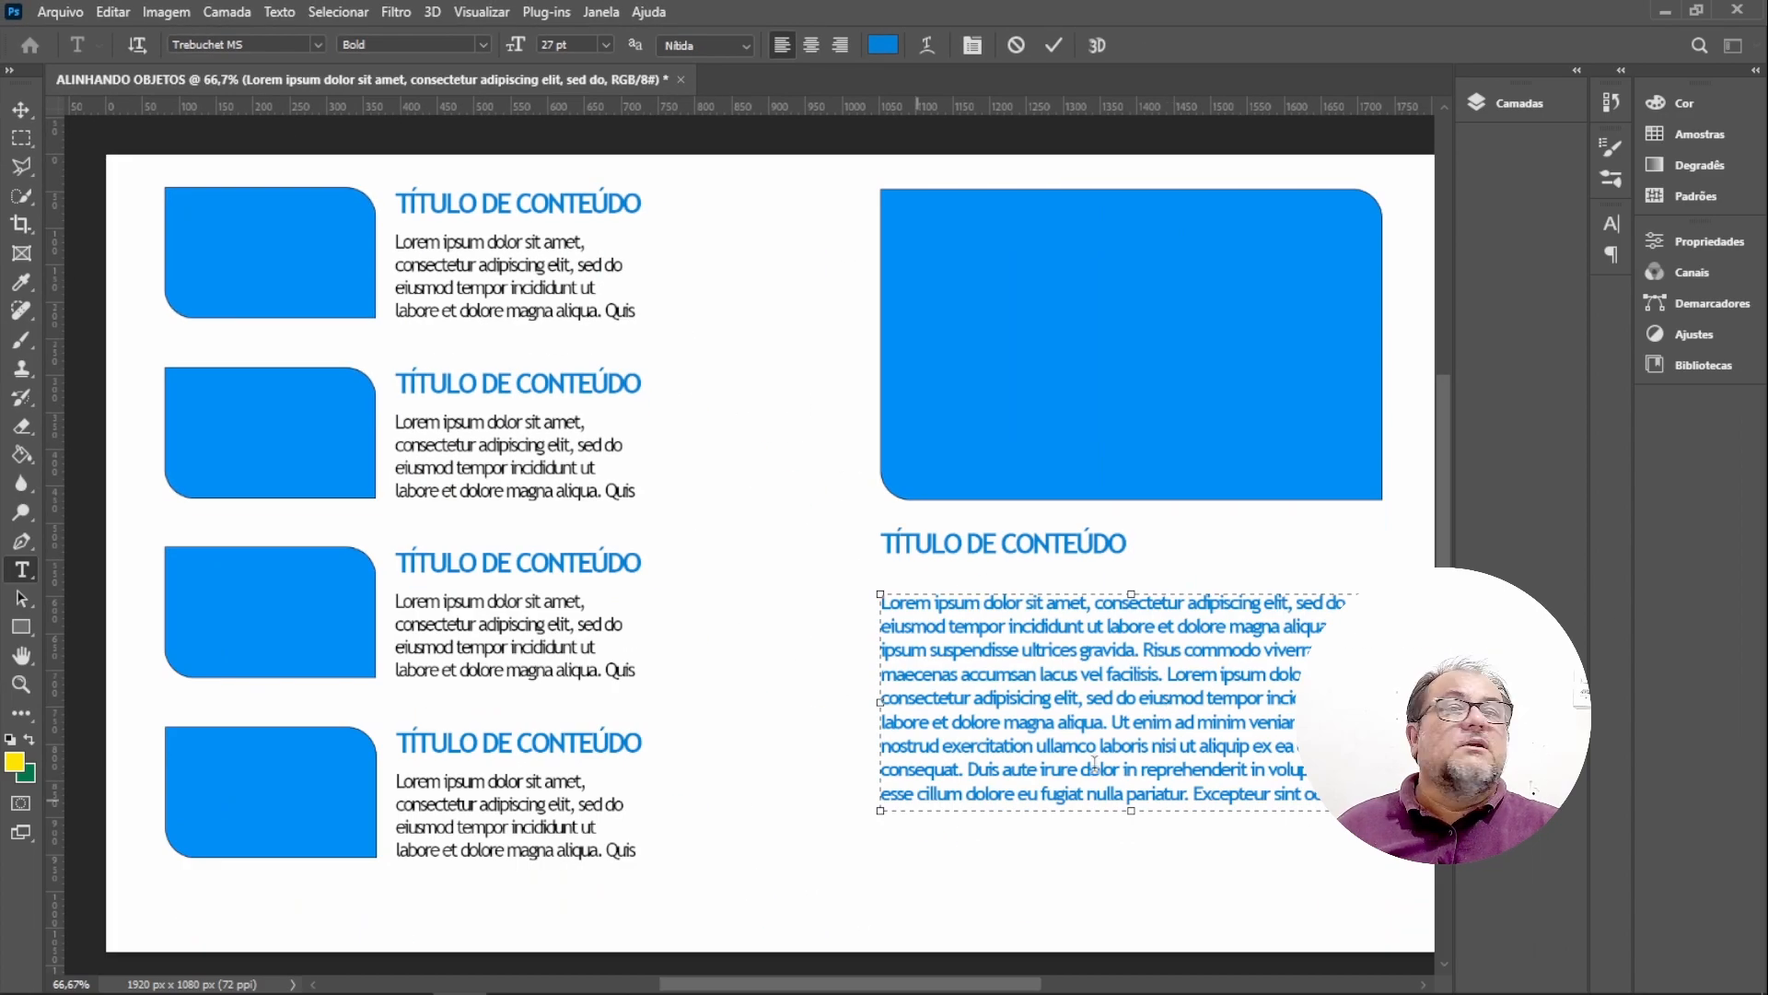
pyautogui.click(22, 113)
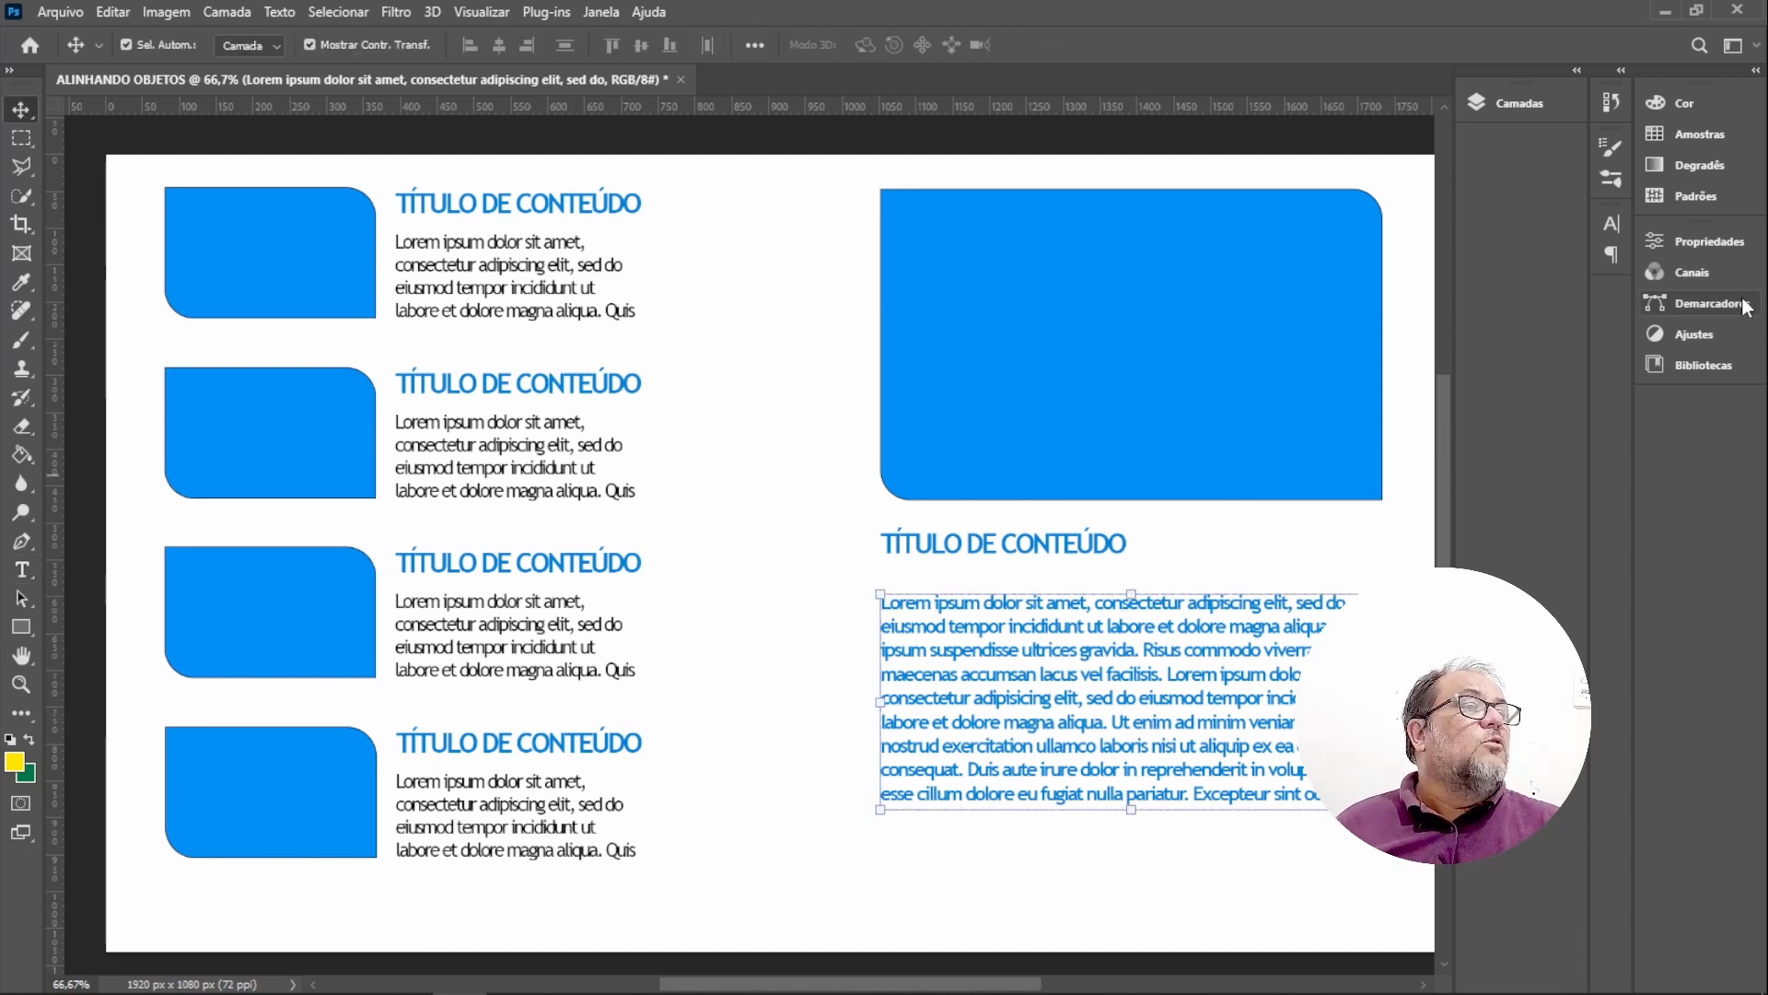
# Set the paragraph's text colour to 000000 in the character properties.
pyautogui.click(1519, 101)
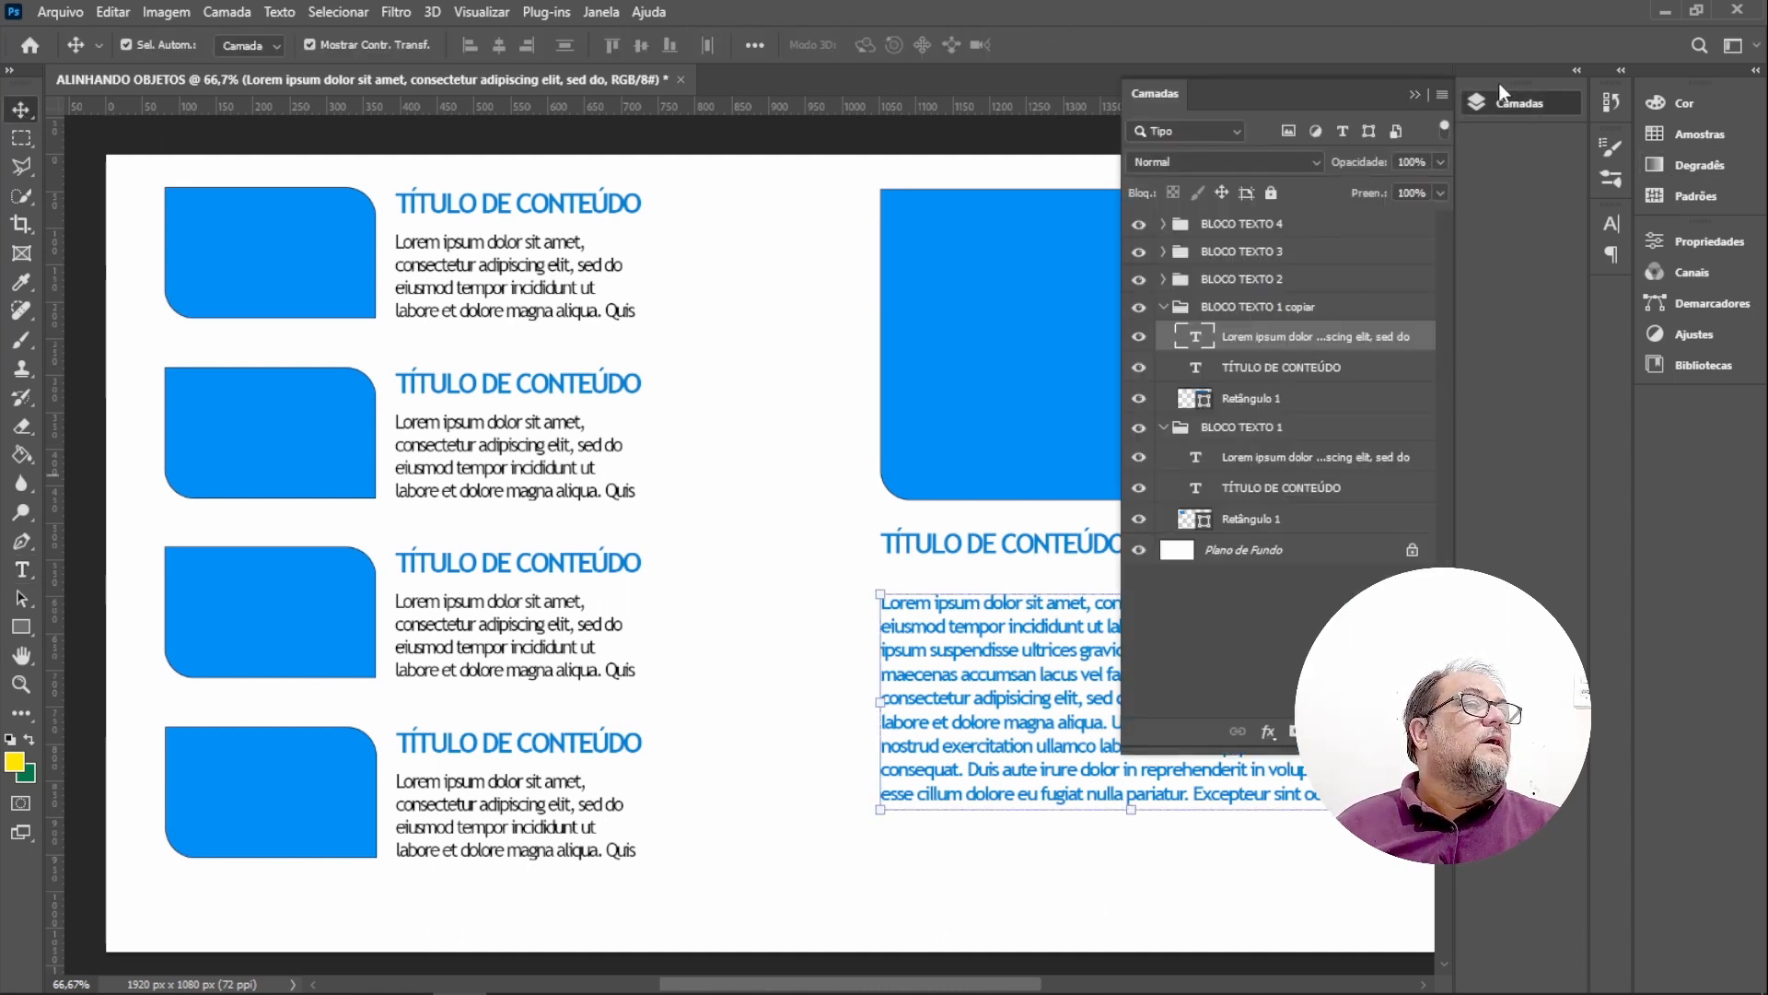
pyautogui.click(1515, 102)
pyautogui.click(1710, 237)
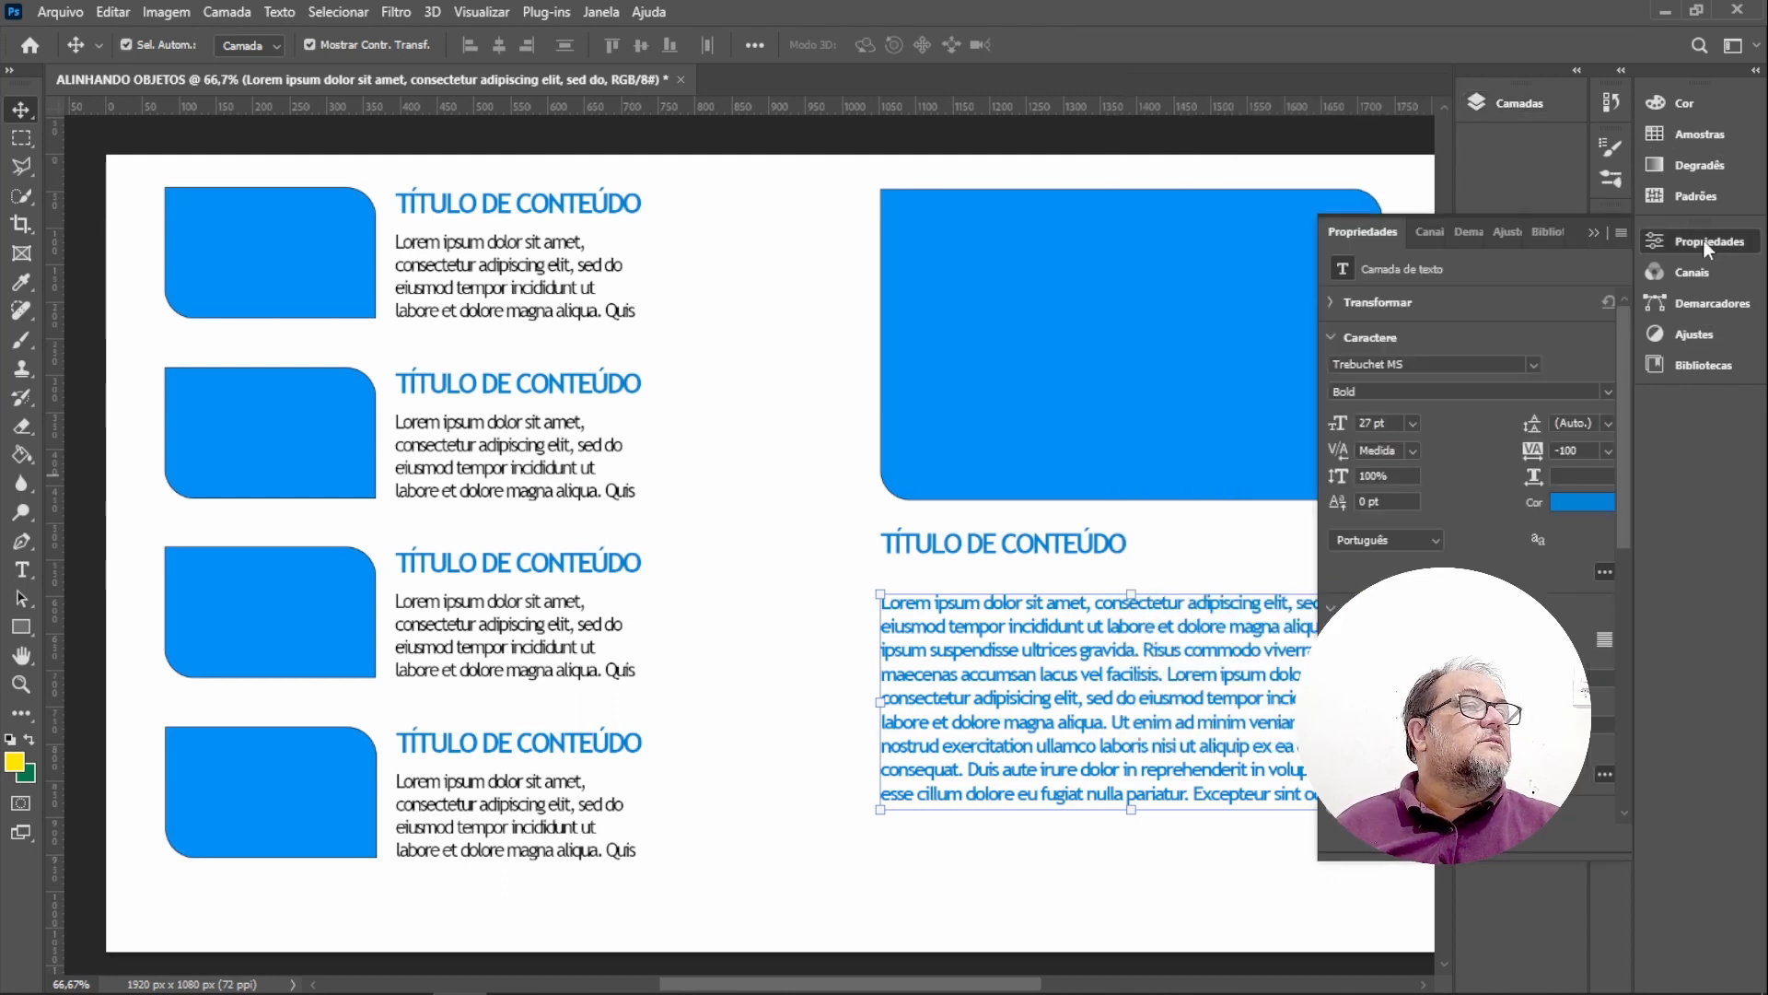
pyautogui.click(1585, 503)
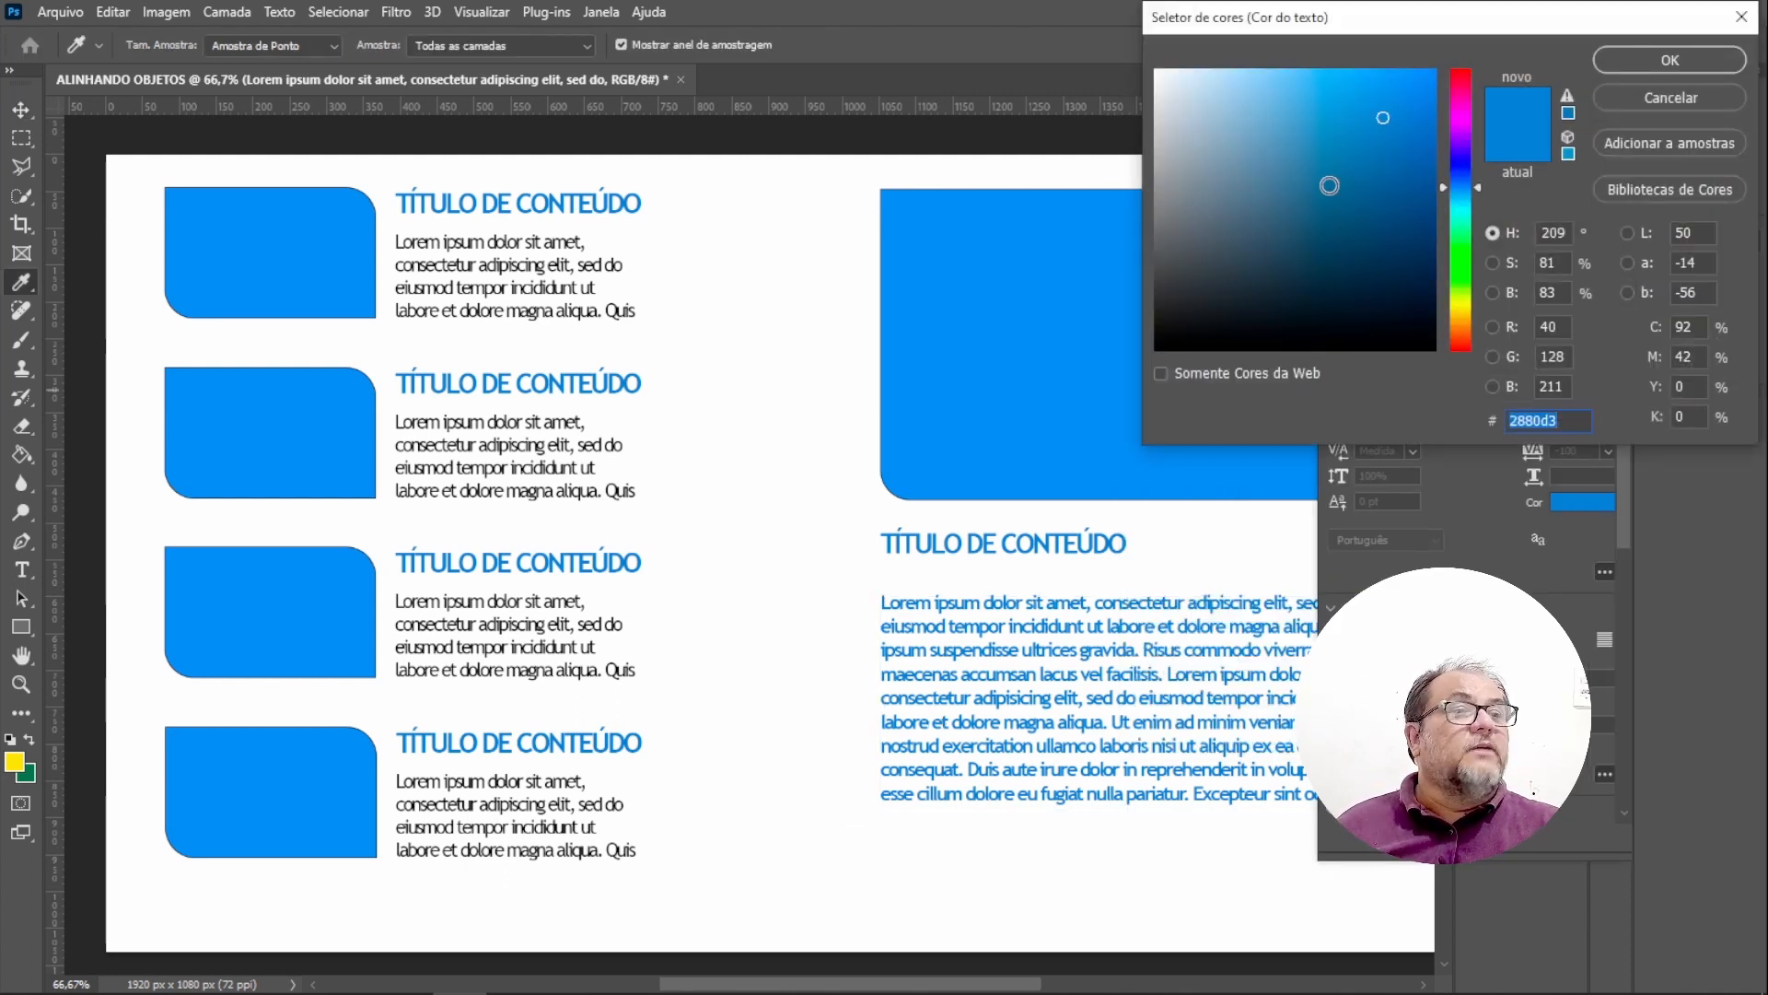
pyautogui.write('000000')
pyautogui.press('Return')
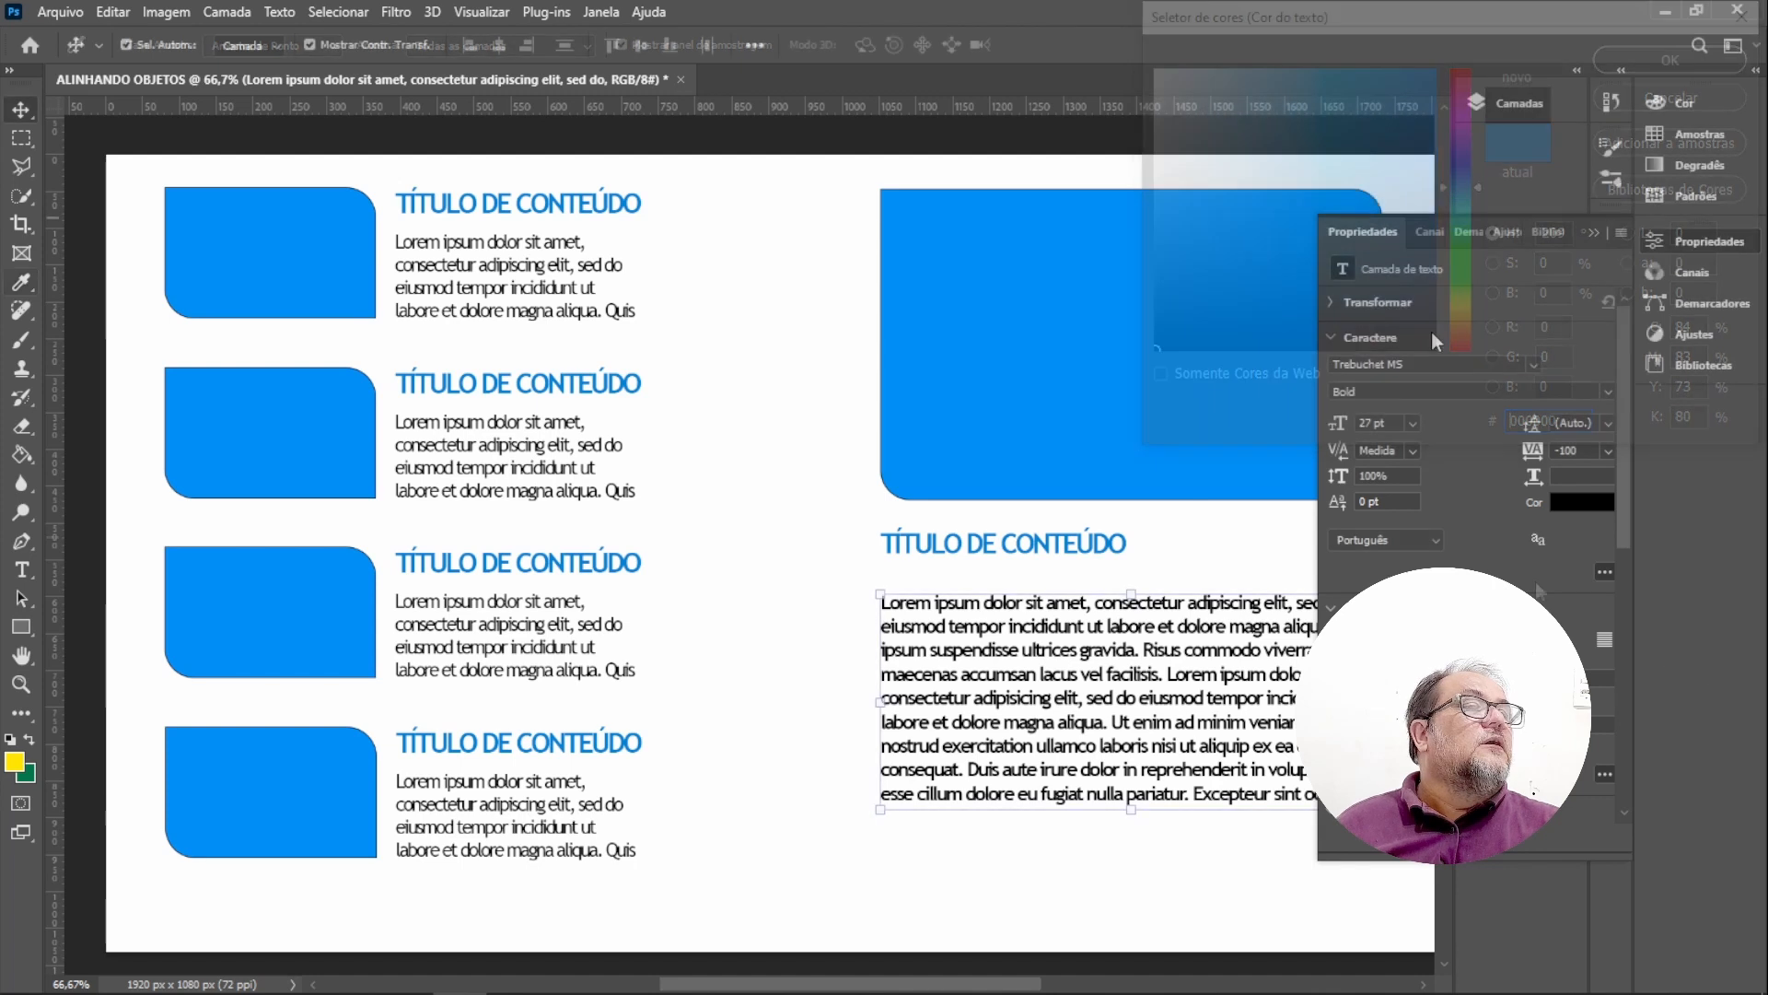
# Change the paragraph's font style from Bold to Regular and close the properties panel.
pyautogui.click(1608, 391)
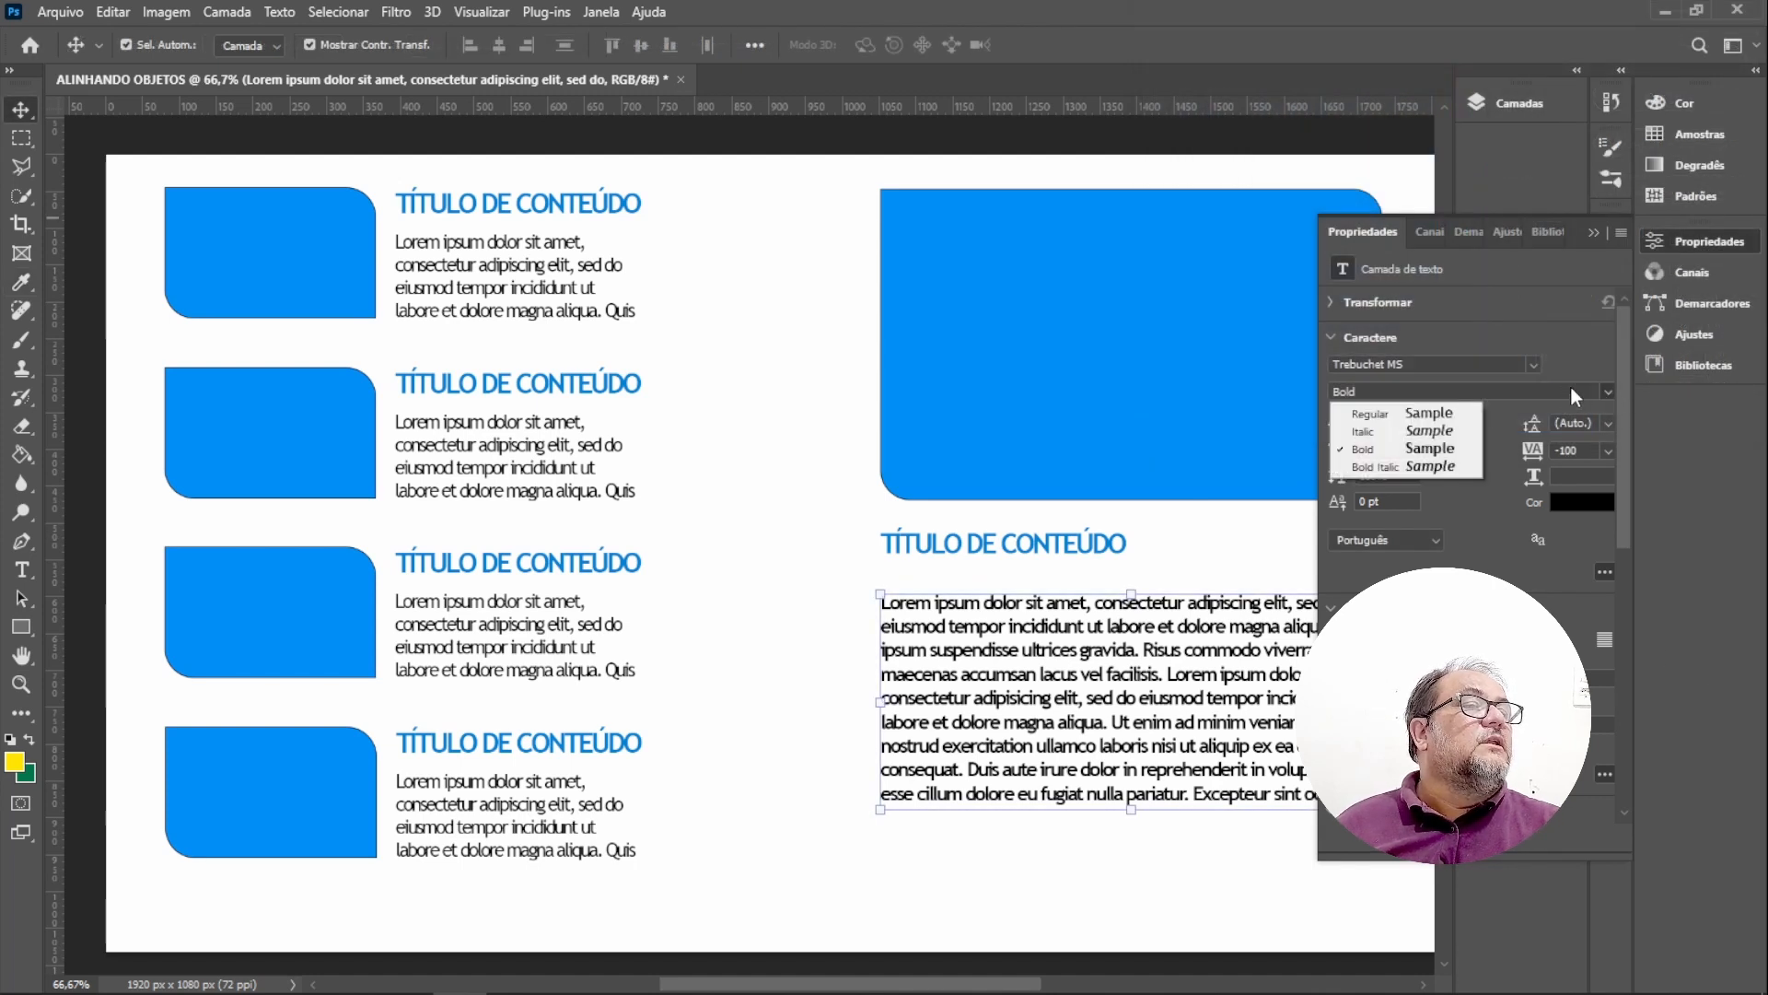
pyautogui.click(1368, 414)
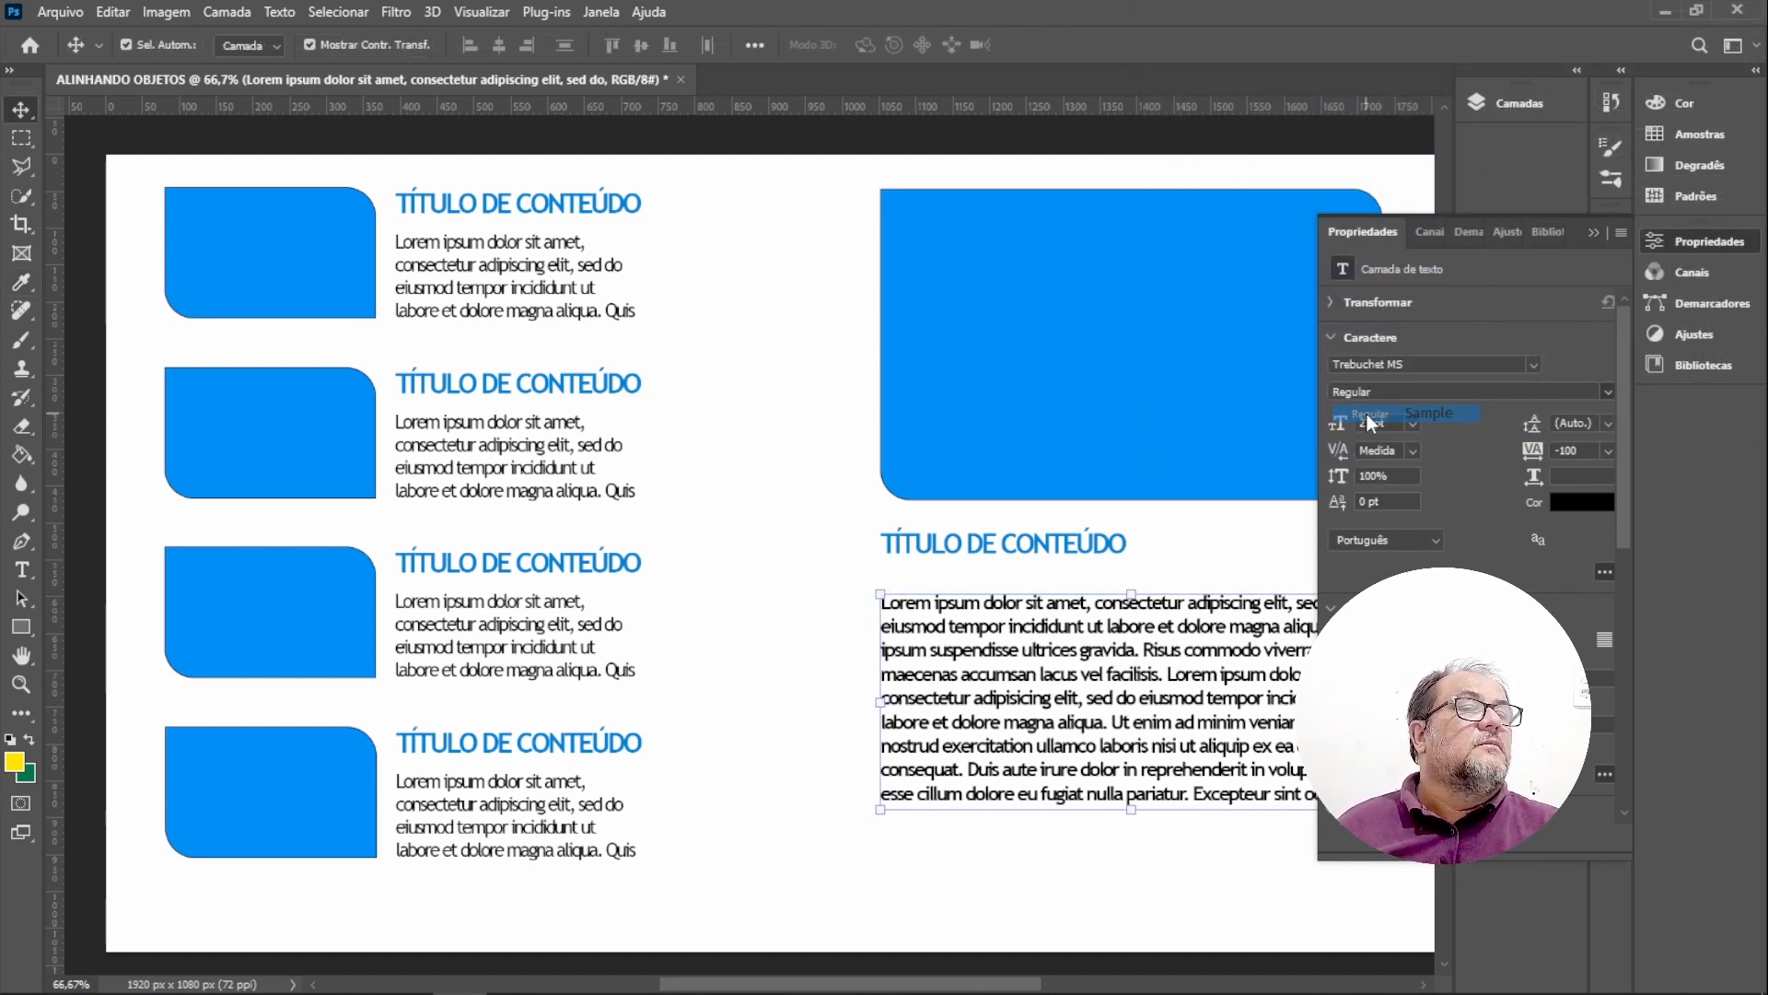
pyautogui.click(1594, 233)
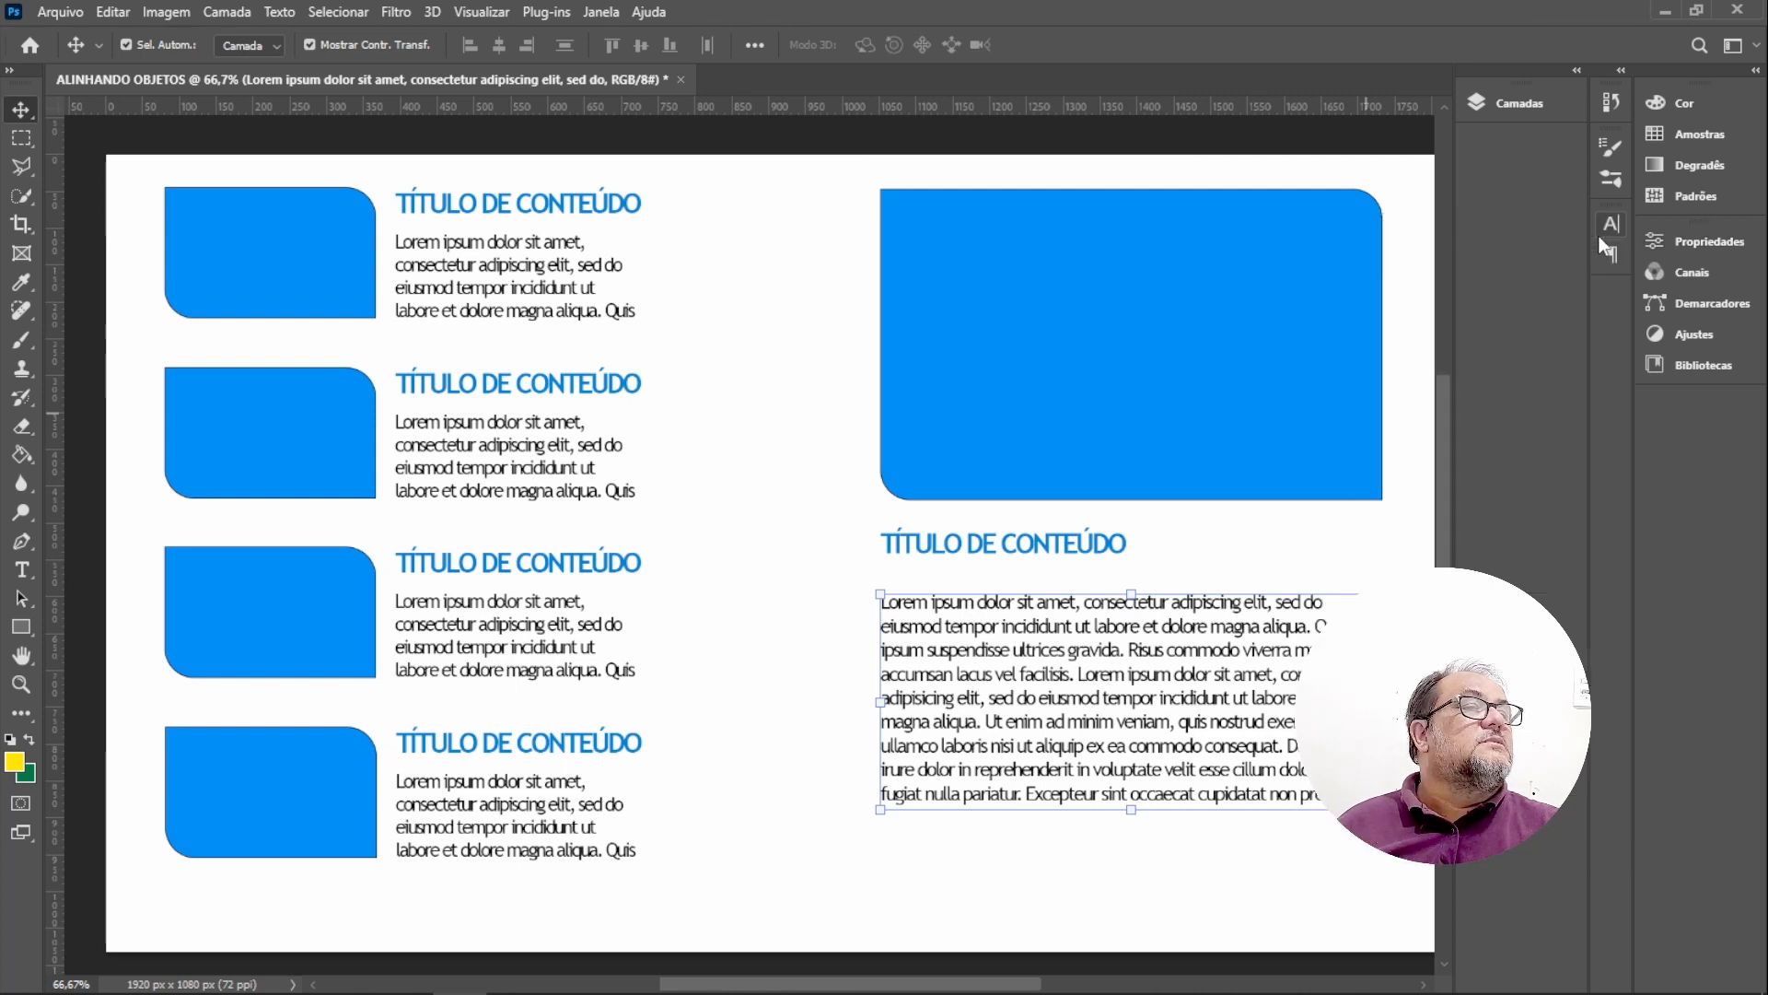
pyautogui.hotkey('ctrl', 't')
pyautogui.press('Return')
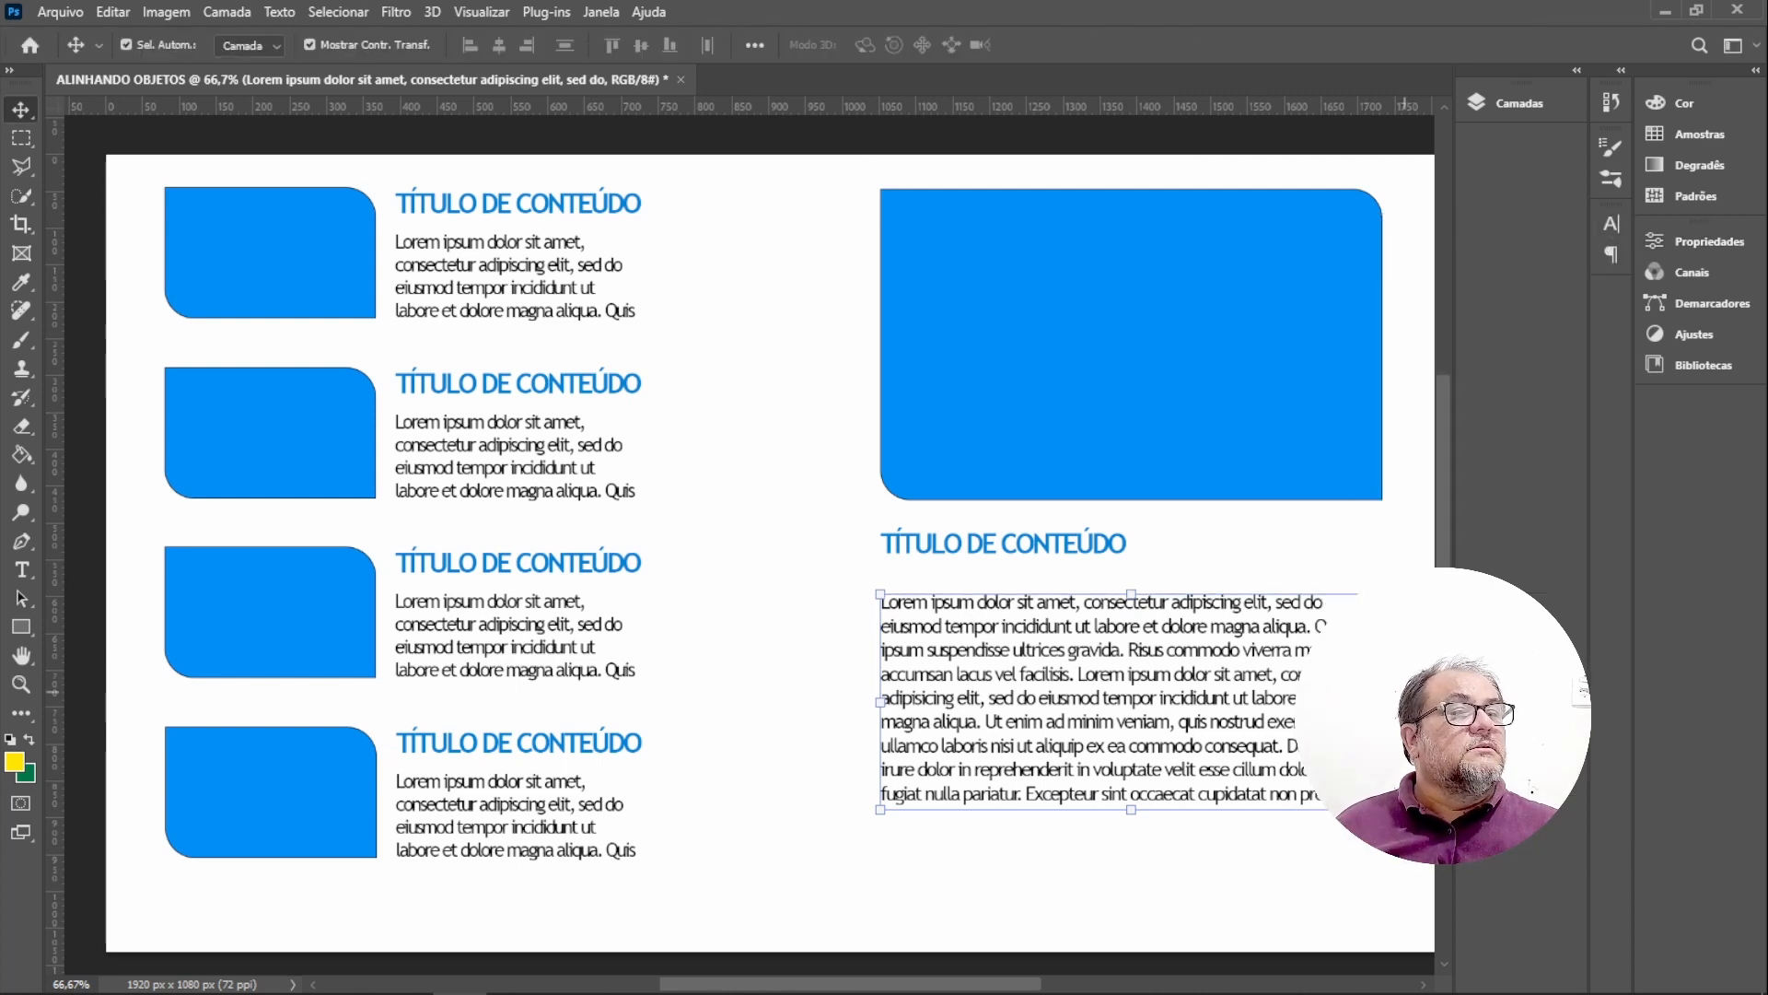
pyautogui.click(1246, 945)
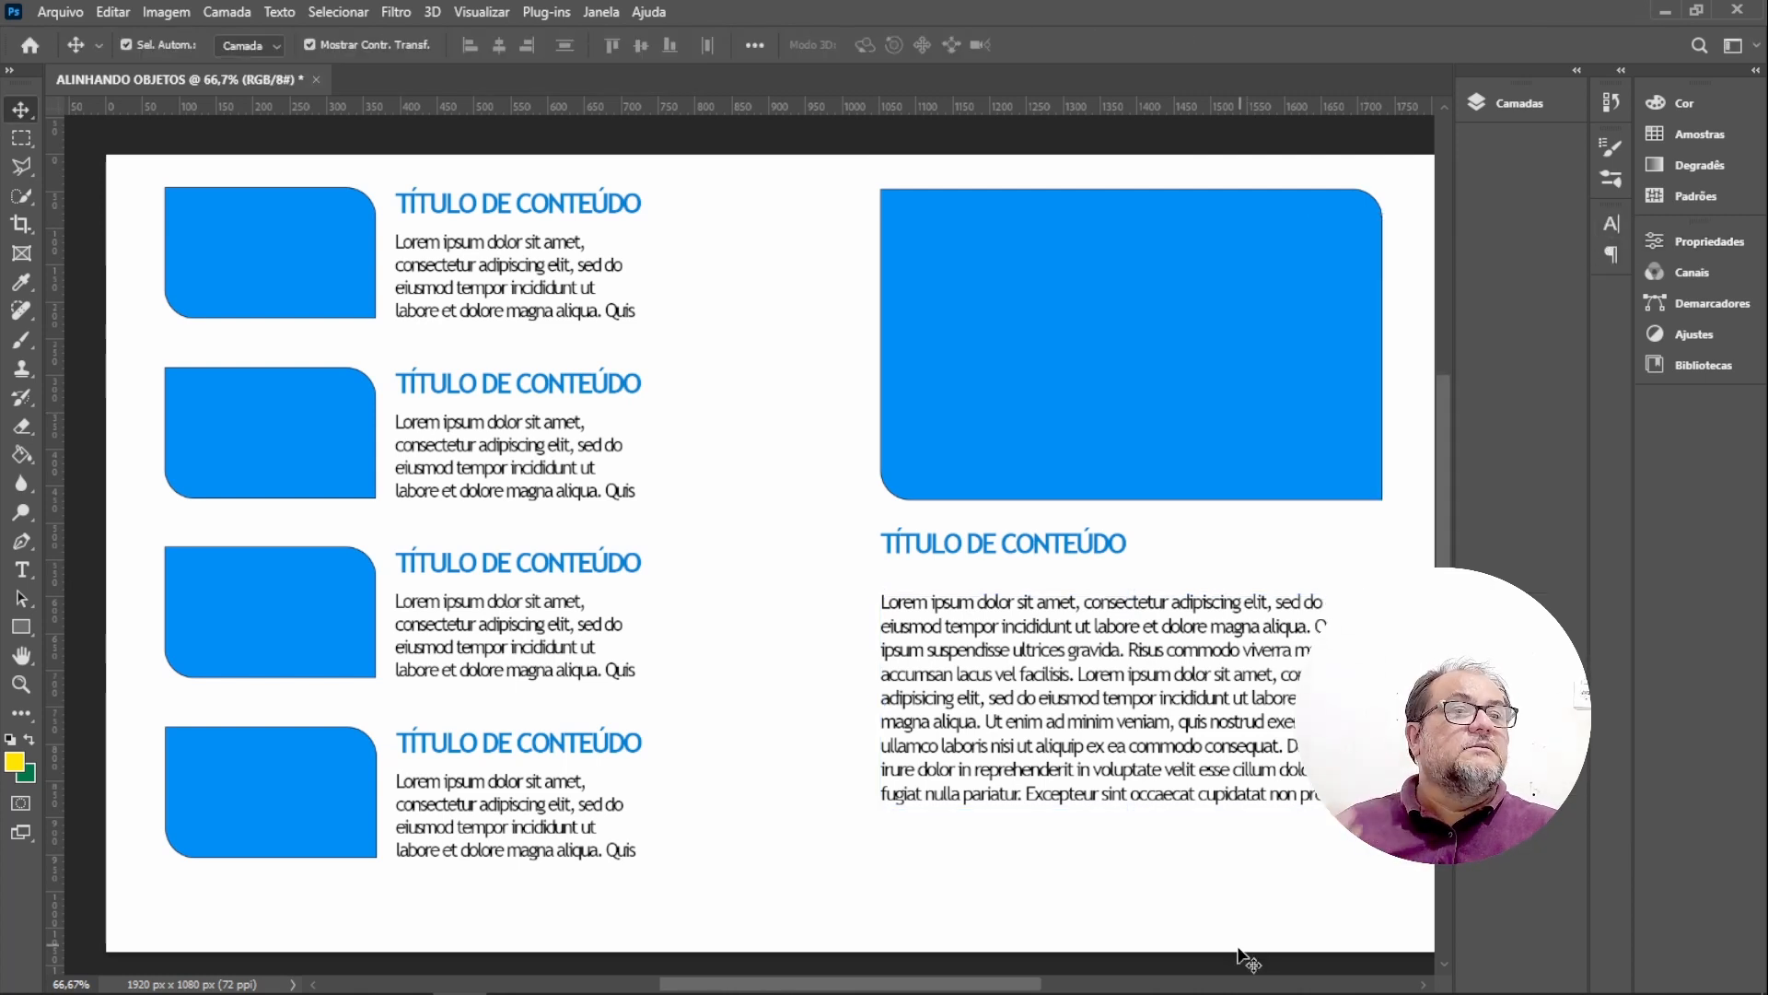
# Move the title and the paragraph up so they sit closer beneath the enlarged rectangle.
pyautogui.click(1051, 241)
pyautogui.click(1052, 239)
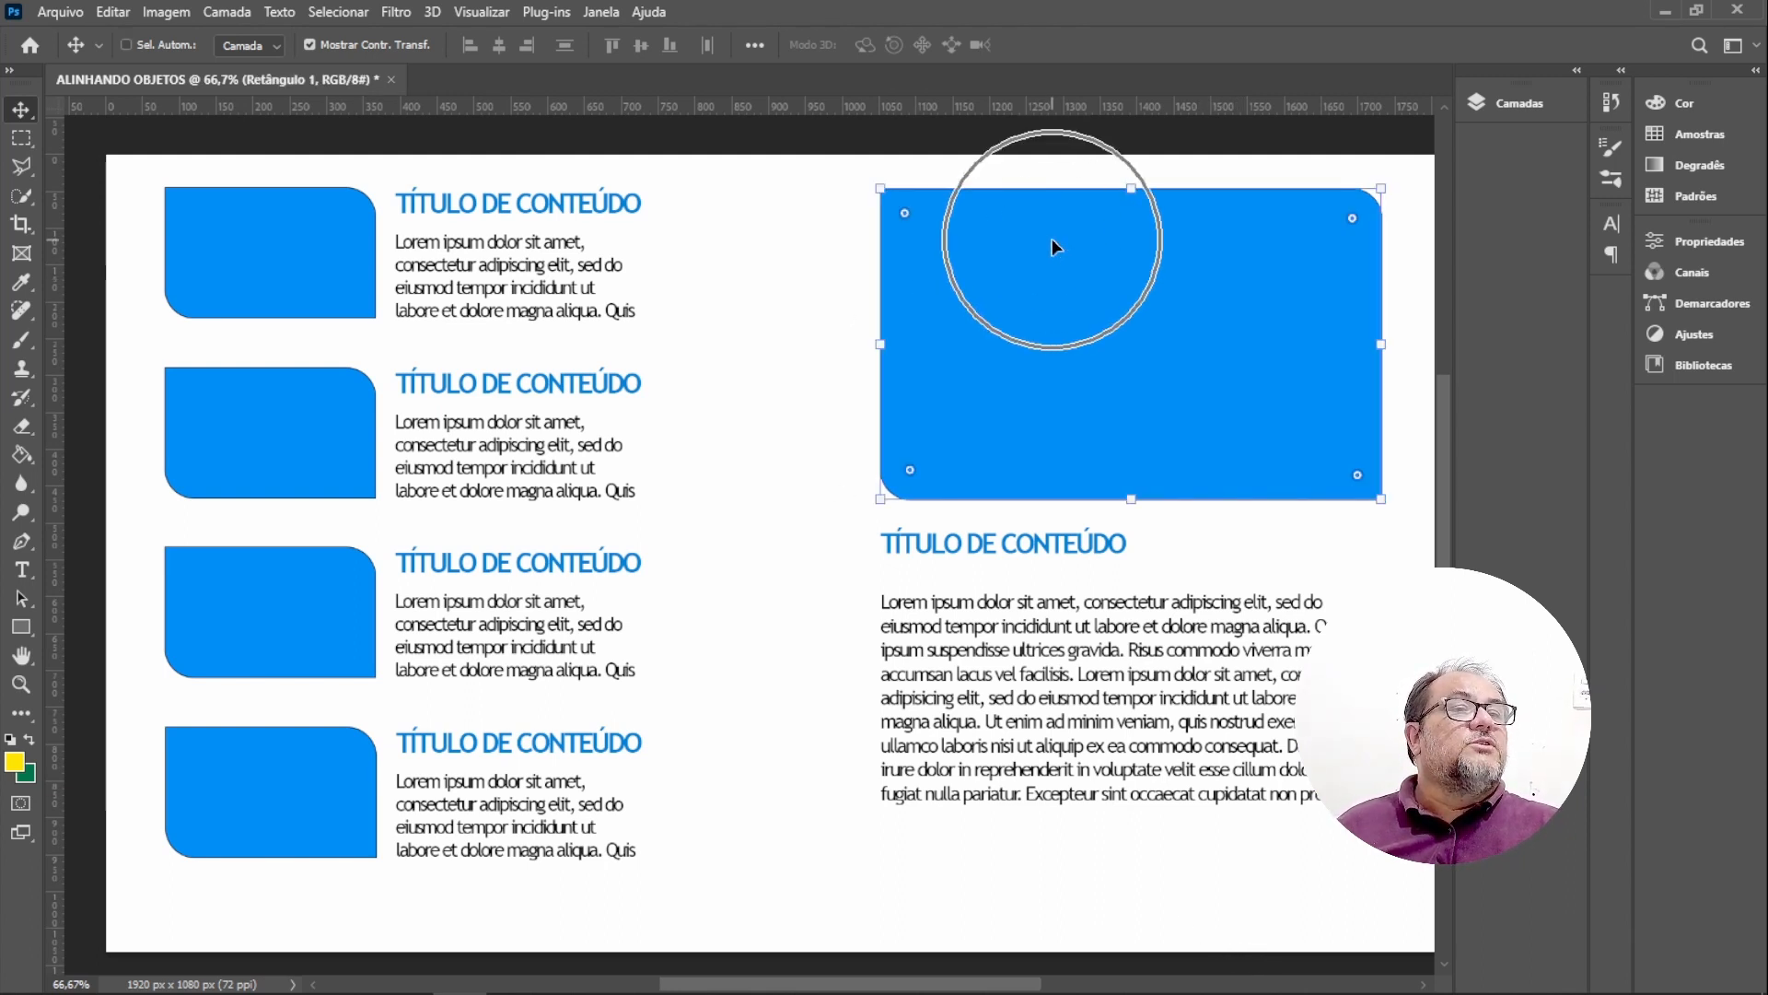
pyautogui.click(1020, 551)
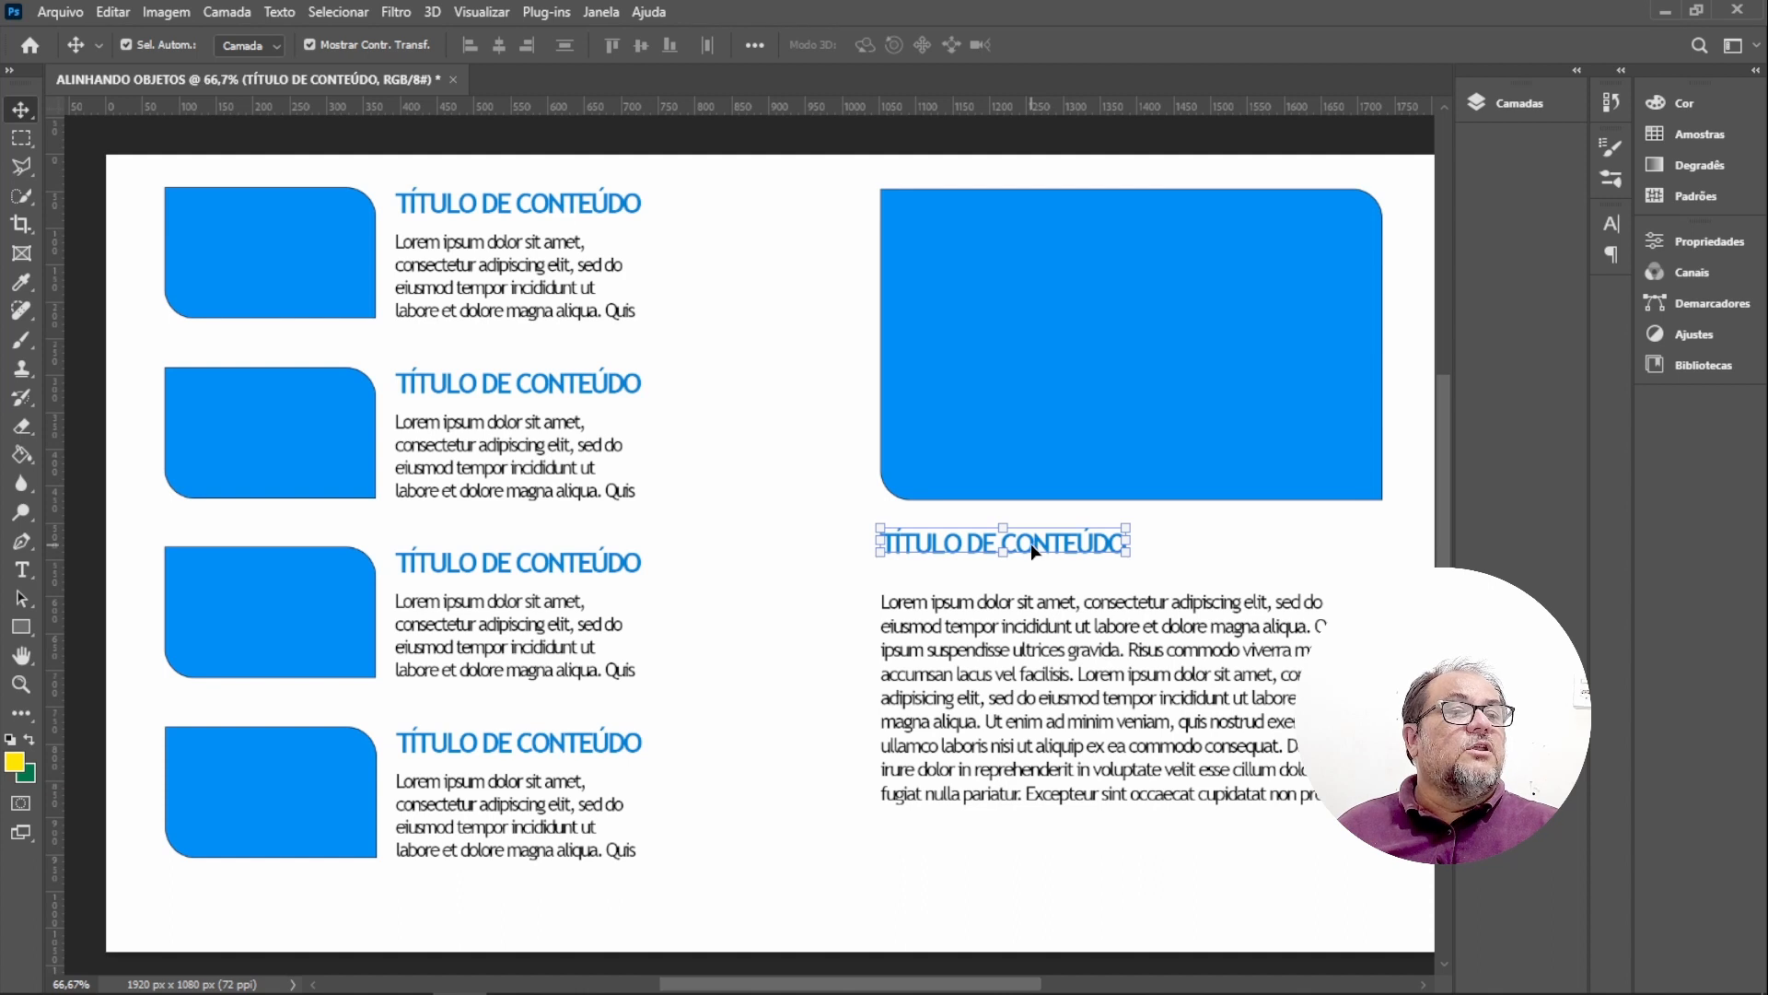
pyautogui.moveTo(1032, 549); pyautogui.dragTo(1035, 538)
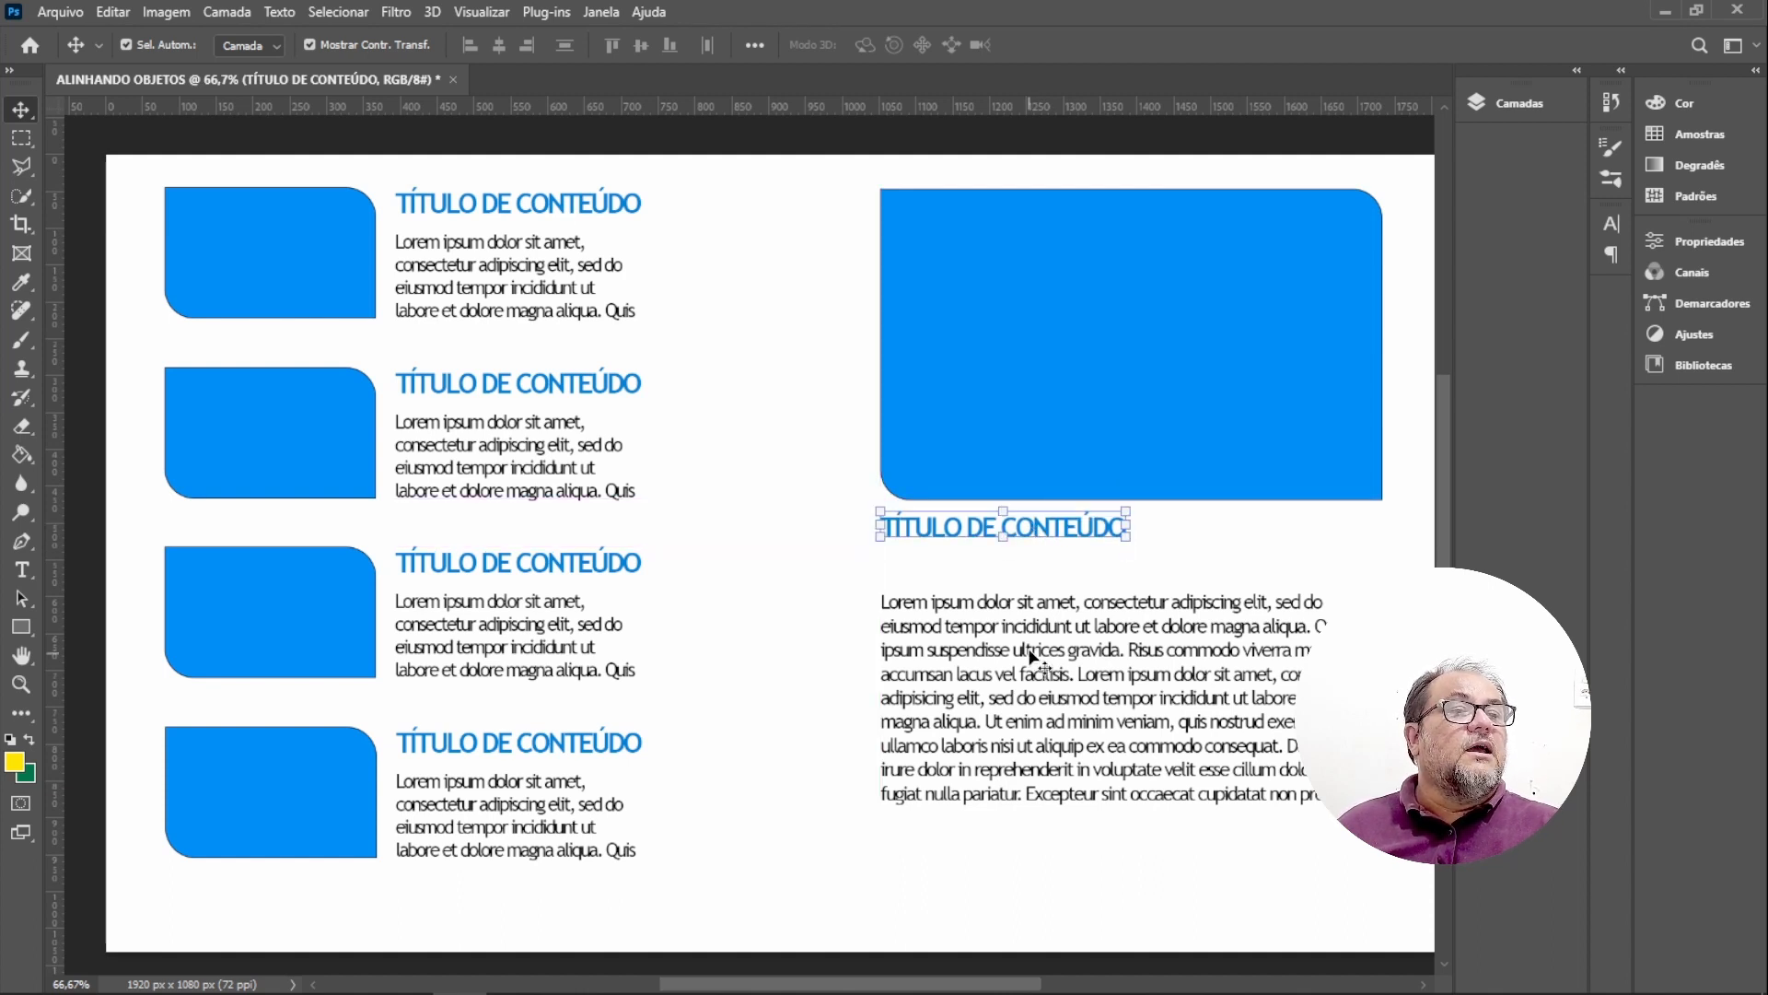
pyautogui.moveTo(1033, 610); pyautogui.dragTo(1026, 568)
pyautogui.click(1069, 818)
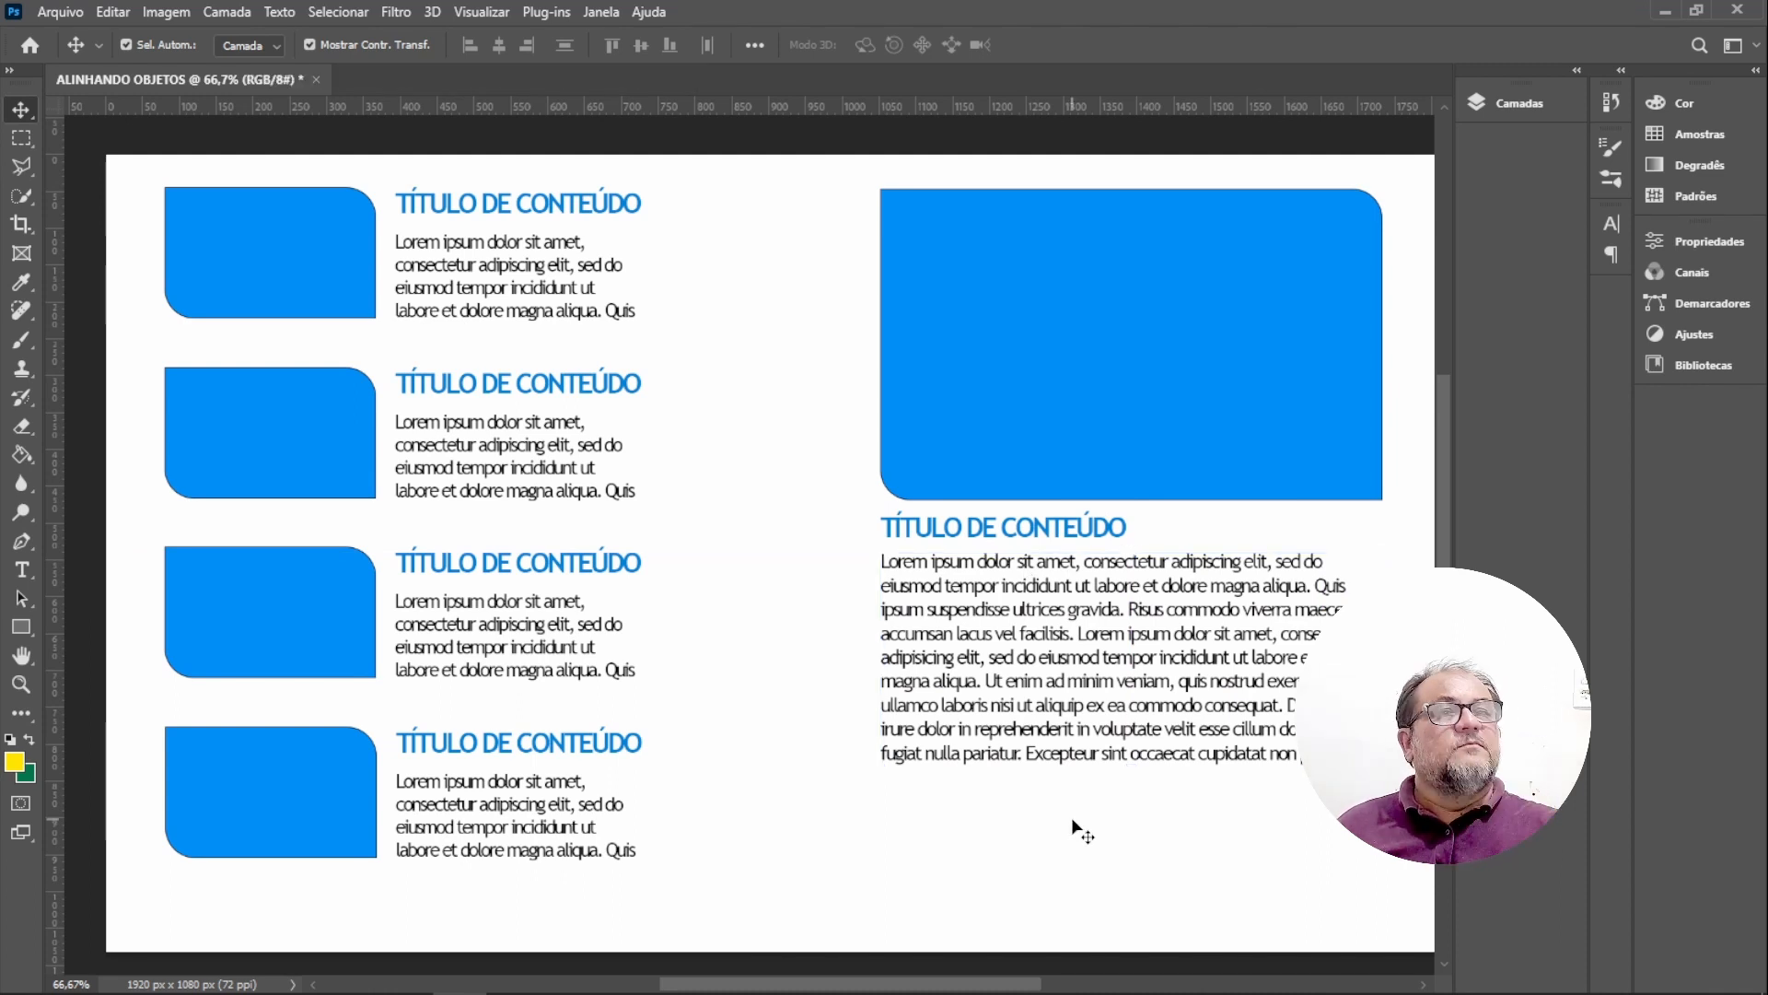
# Align the top edge of the enlarged rectangle with the first block's rectangle.
pyautogui.click(1023, 227)
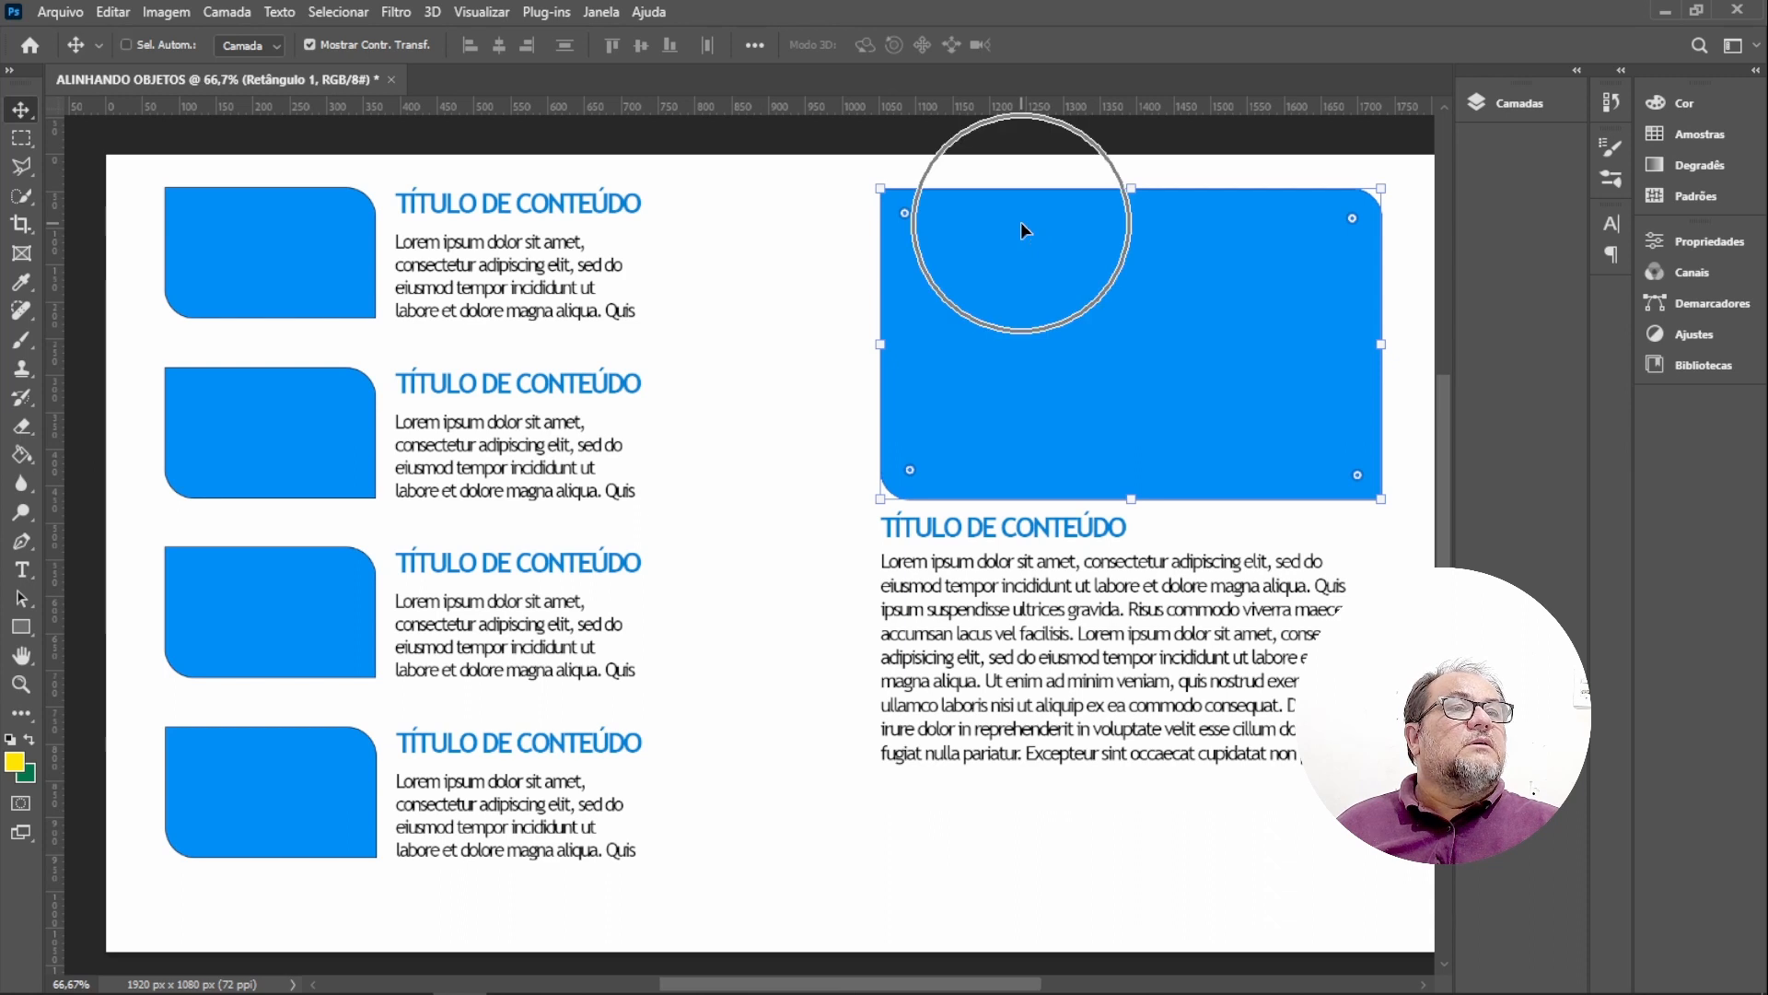
pyautogui.click(469, 207)
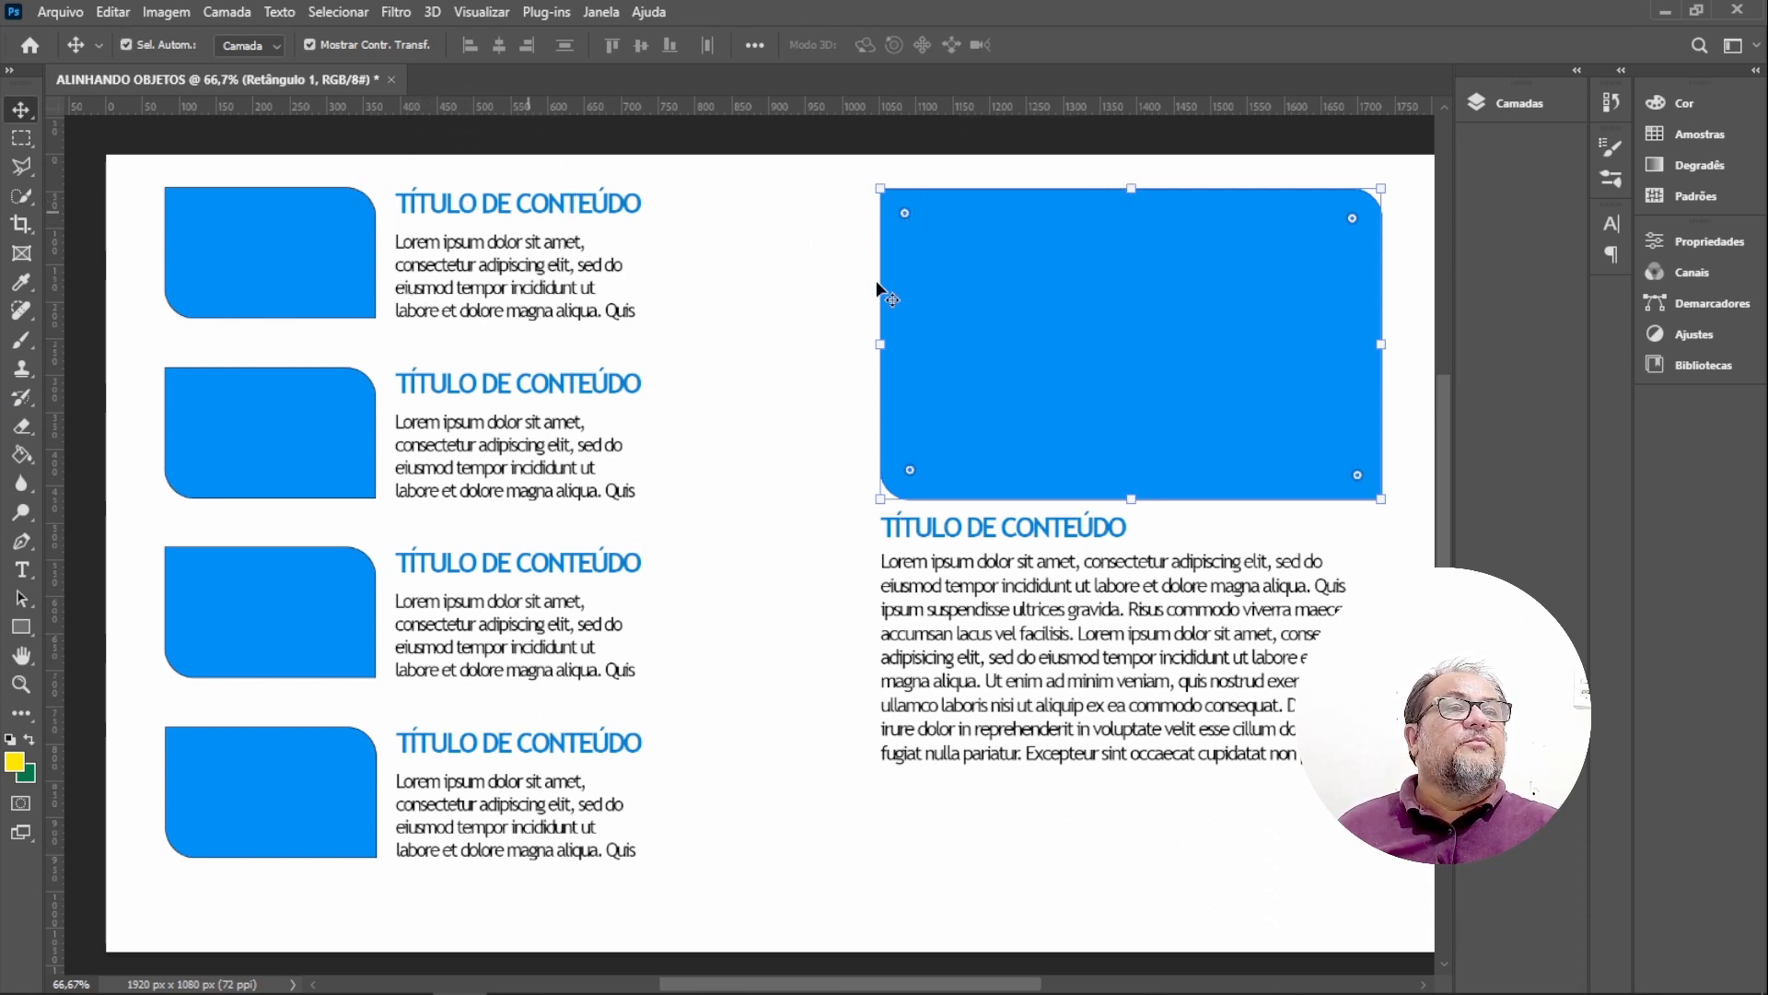
pyautogui.click(1088, 228)
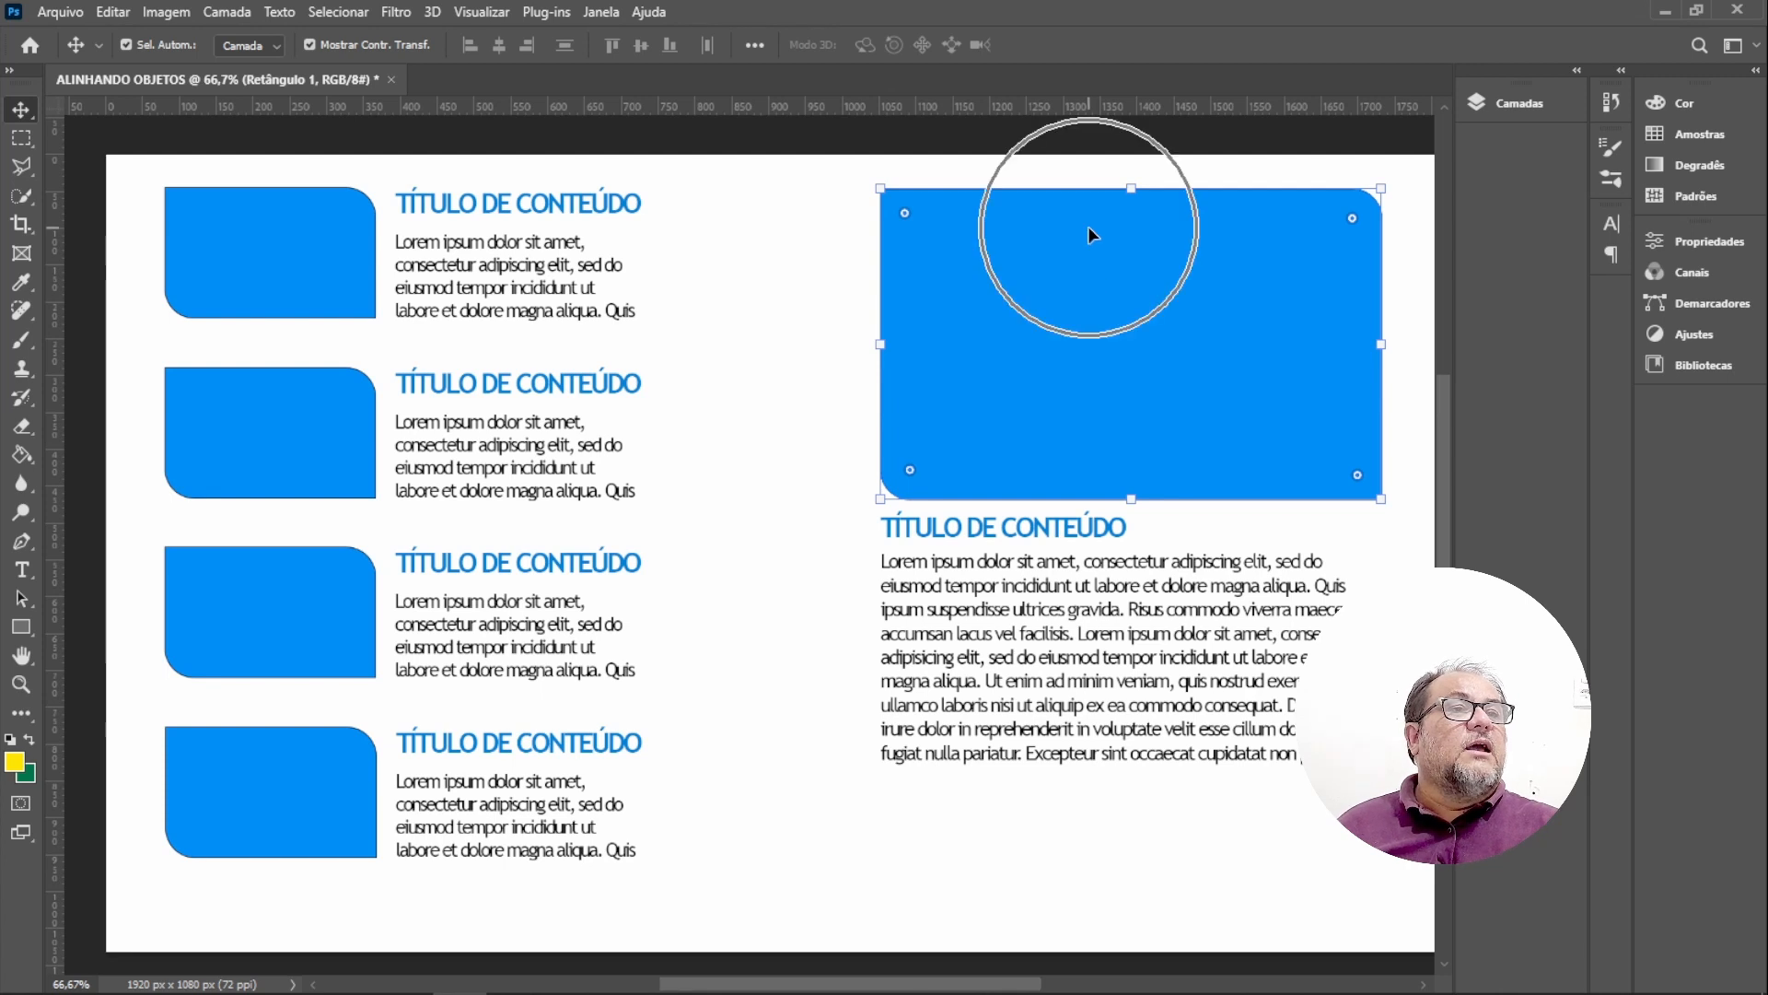
pyautogui.keyDown('shift'); pyautogui.click(267, 213); pyautogui.keyUp('shift')
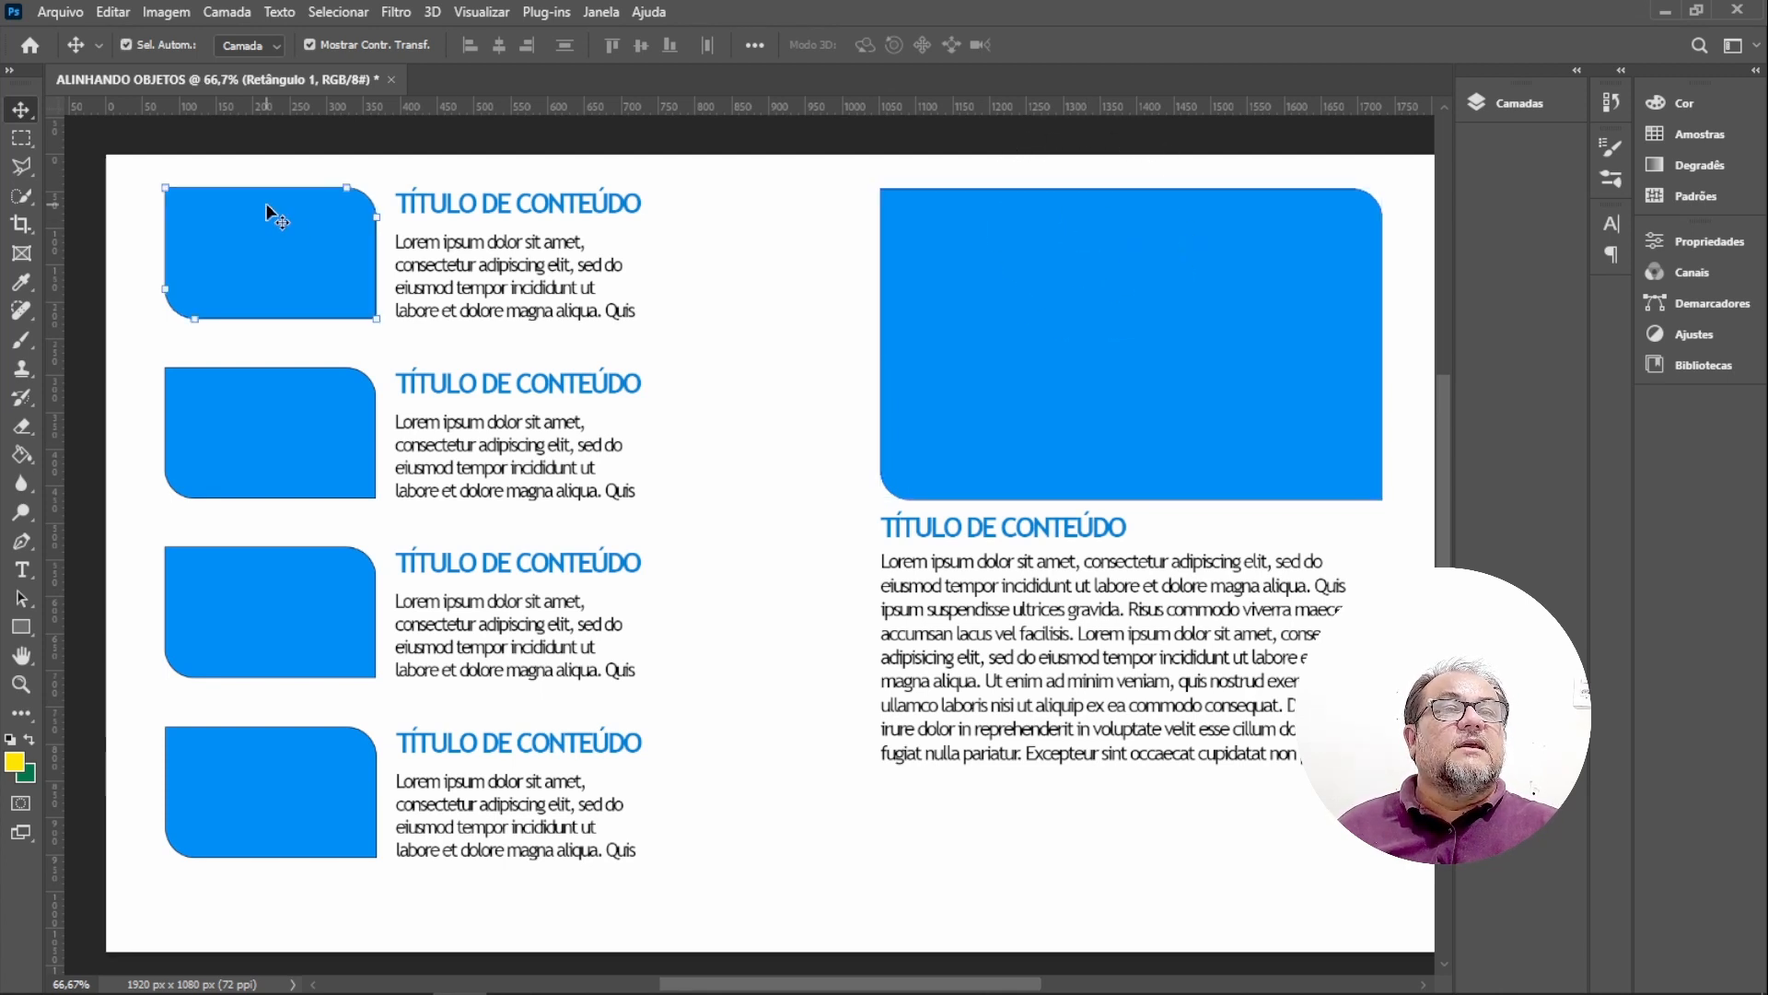
pyautogui.click(613, 46)
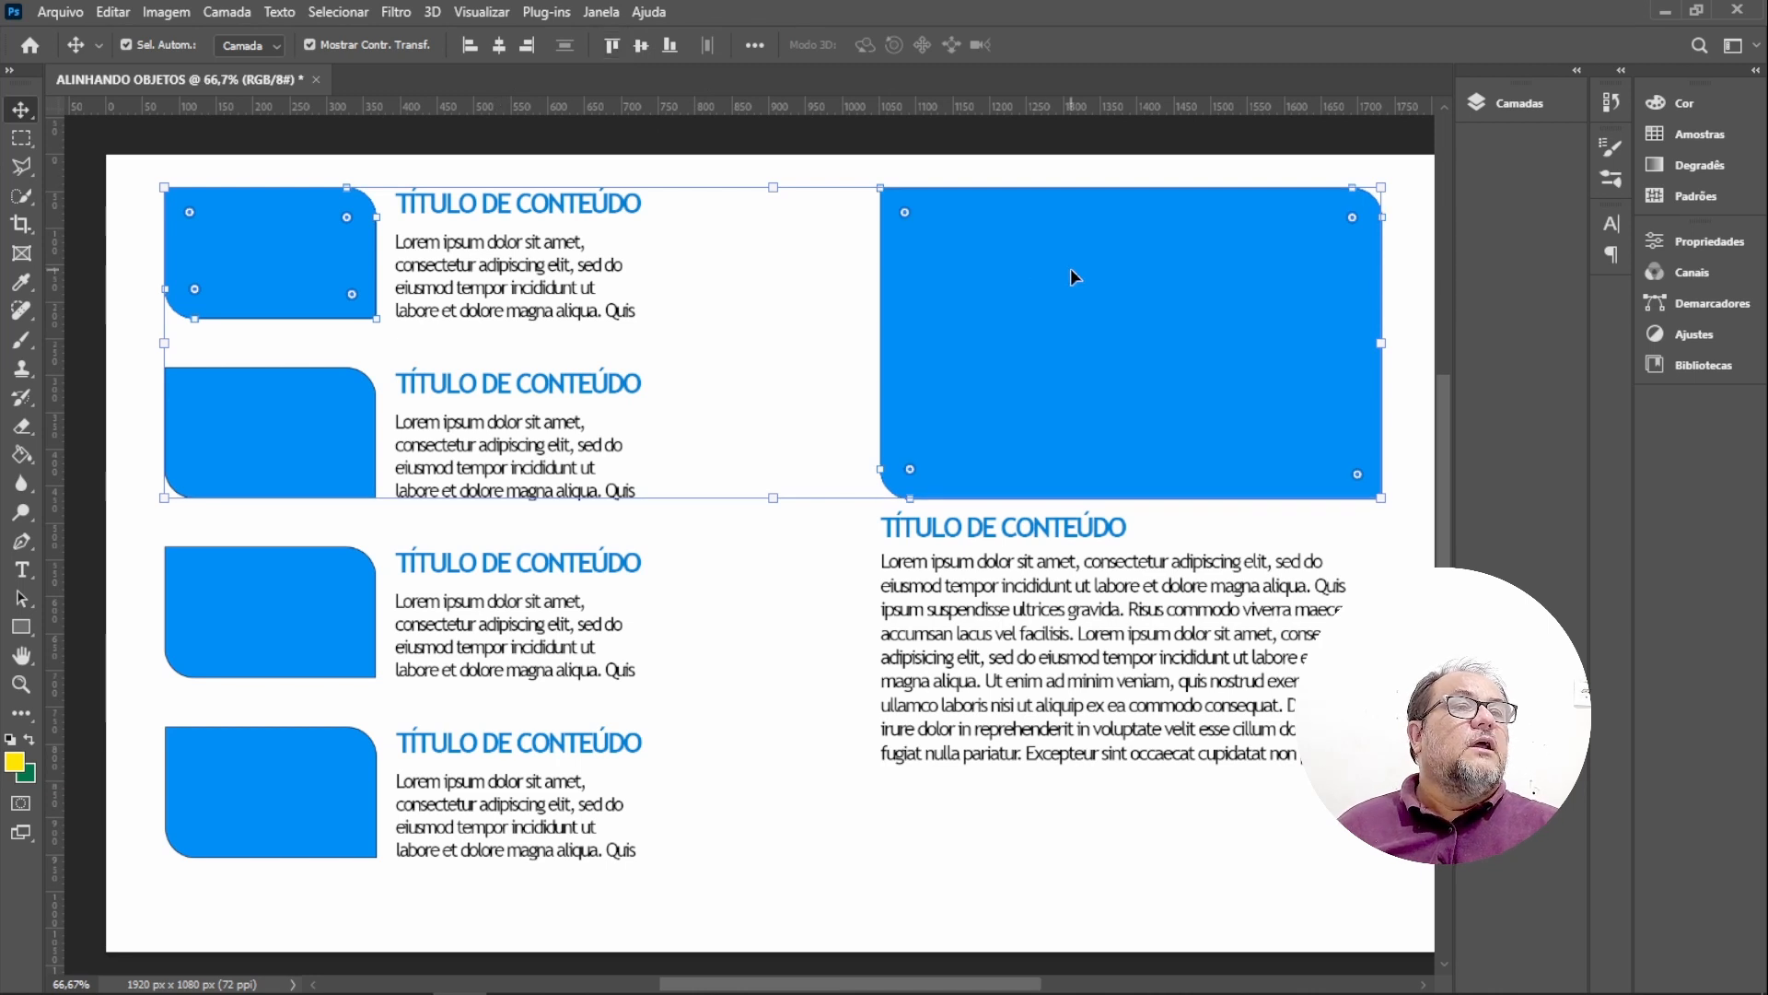
pyautogui.click(840, 343)
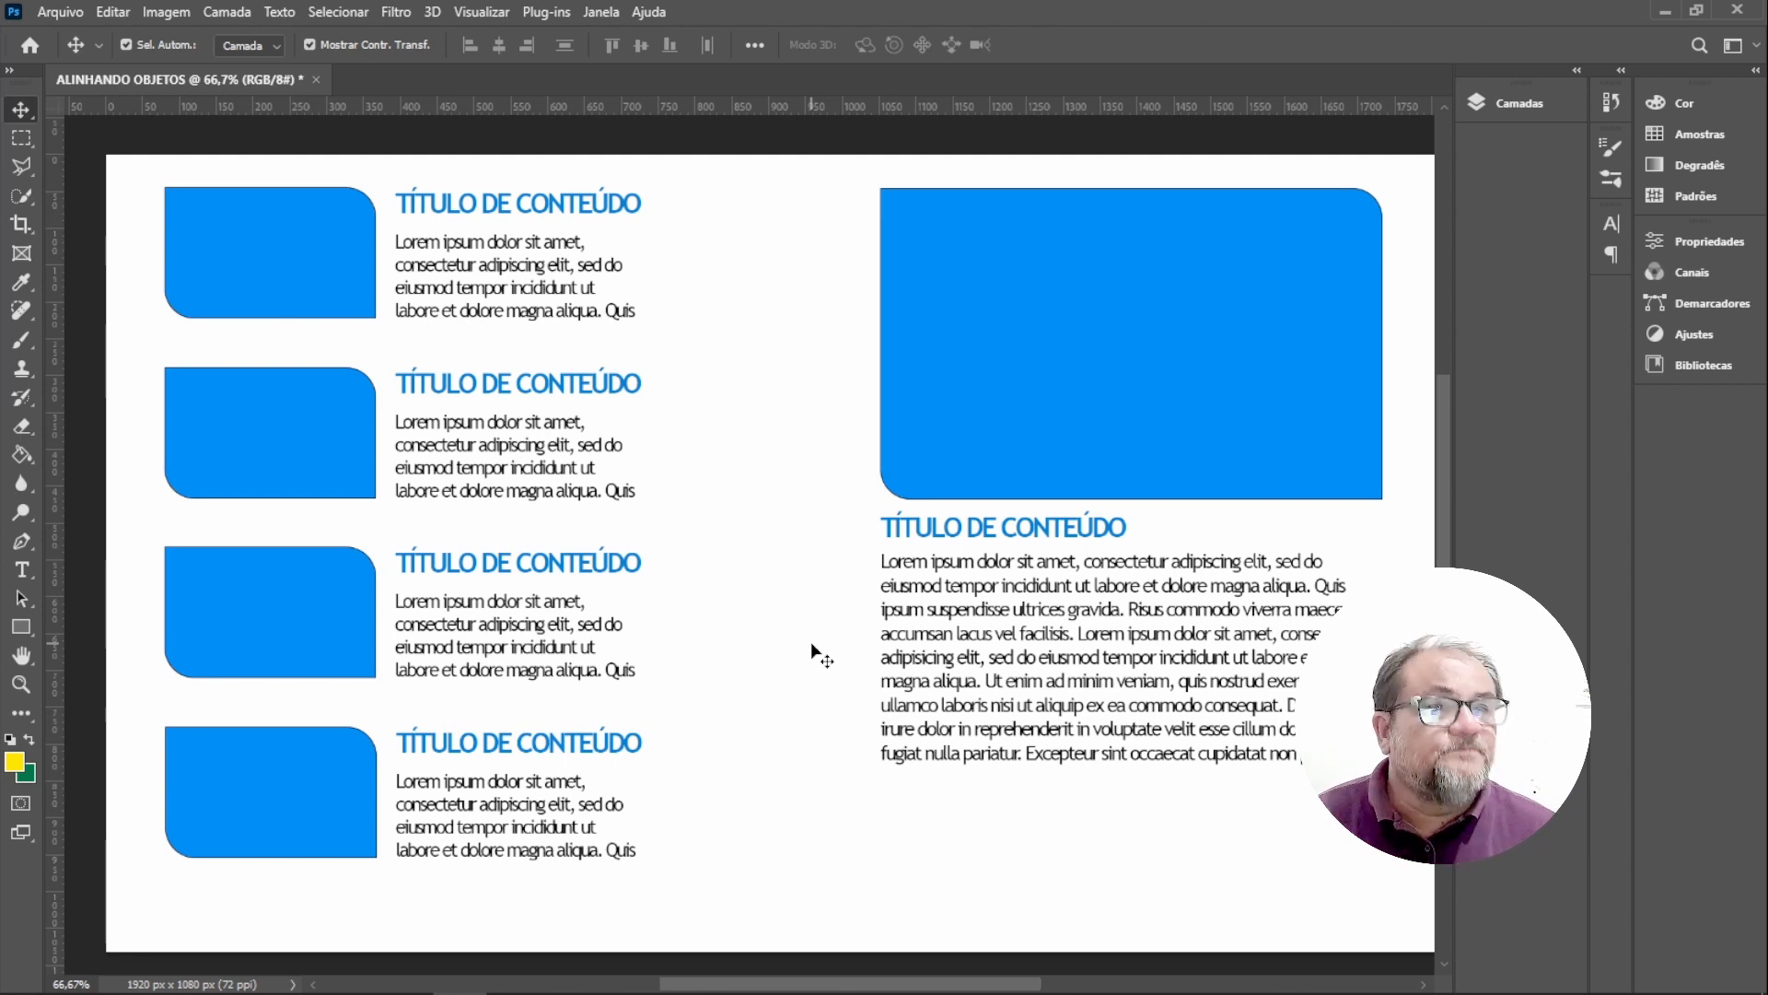
# Select the enlarged rectangle, its title and paragraph together and group them.
pyautogui.moveTo(945, 808); pyautogui.dragTo(1152, 365)
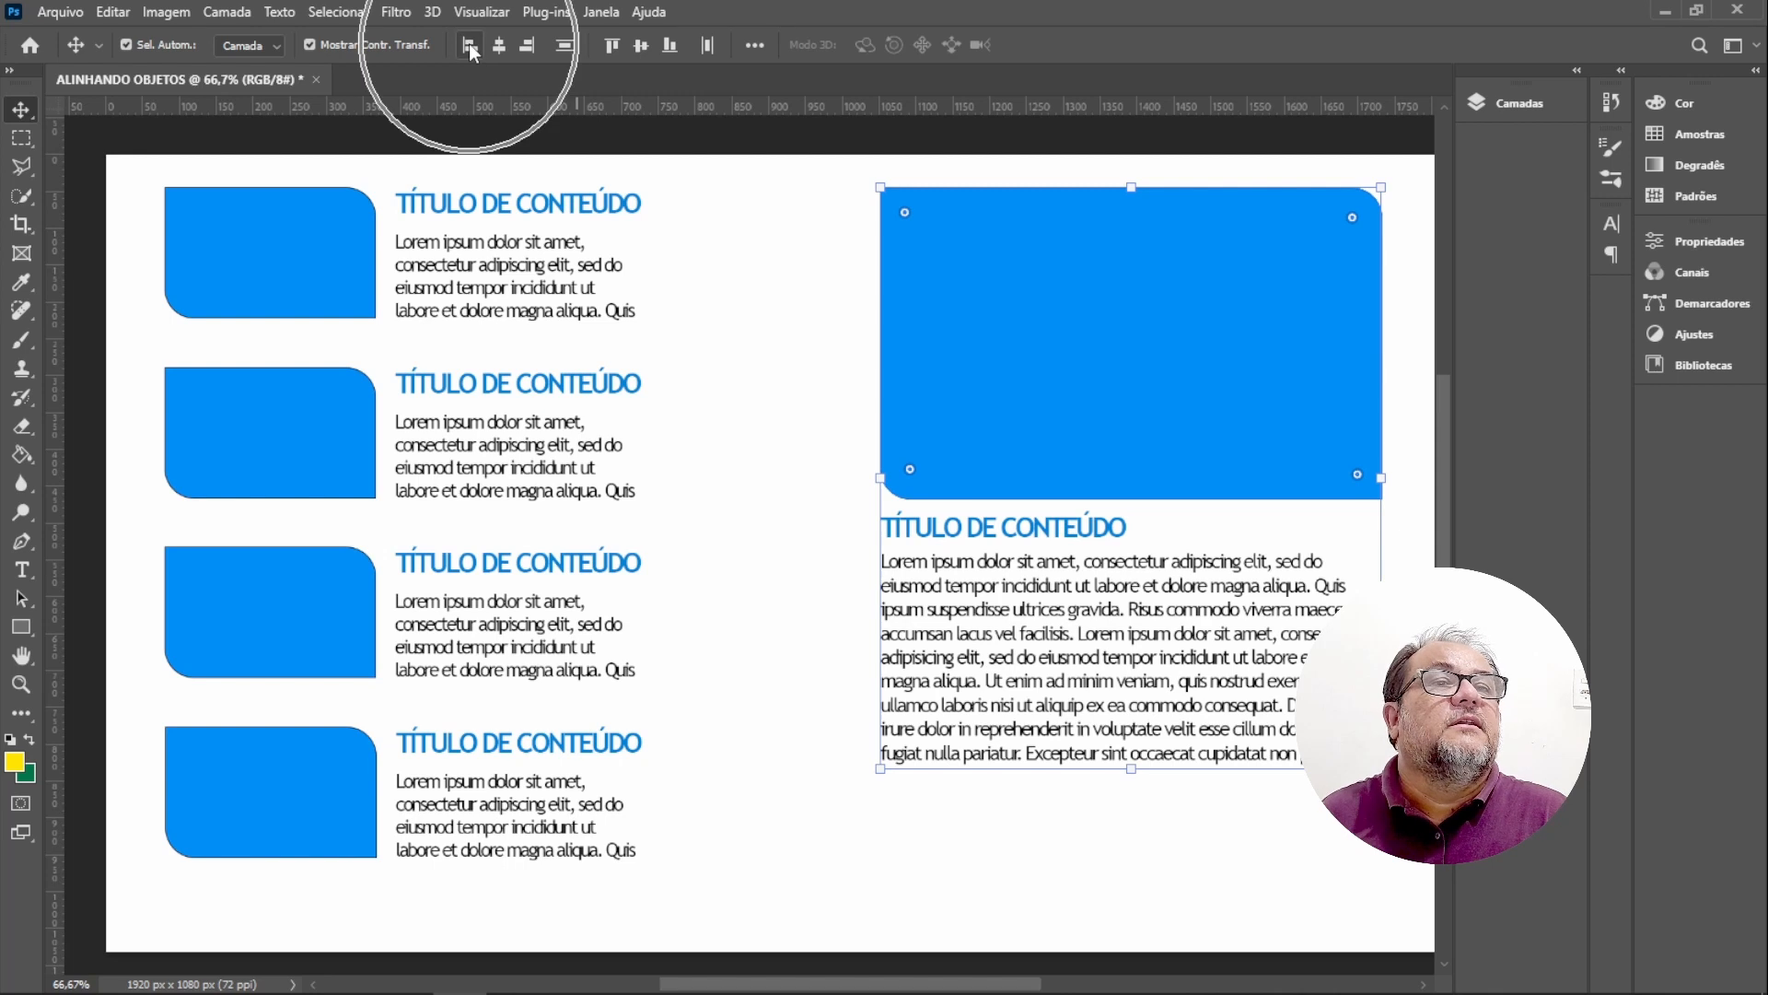
pyautogui.click(1022, 842)
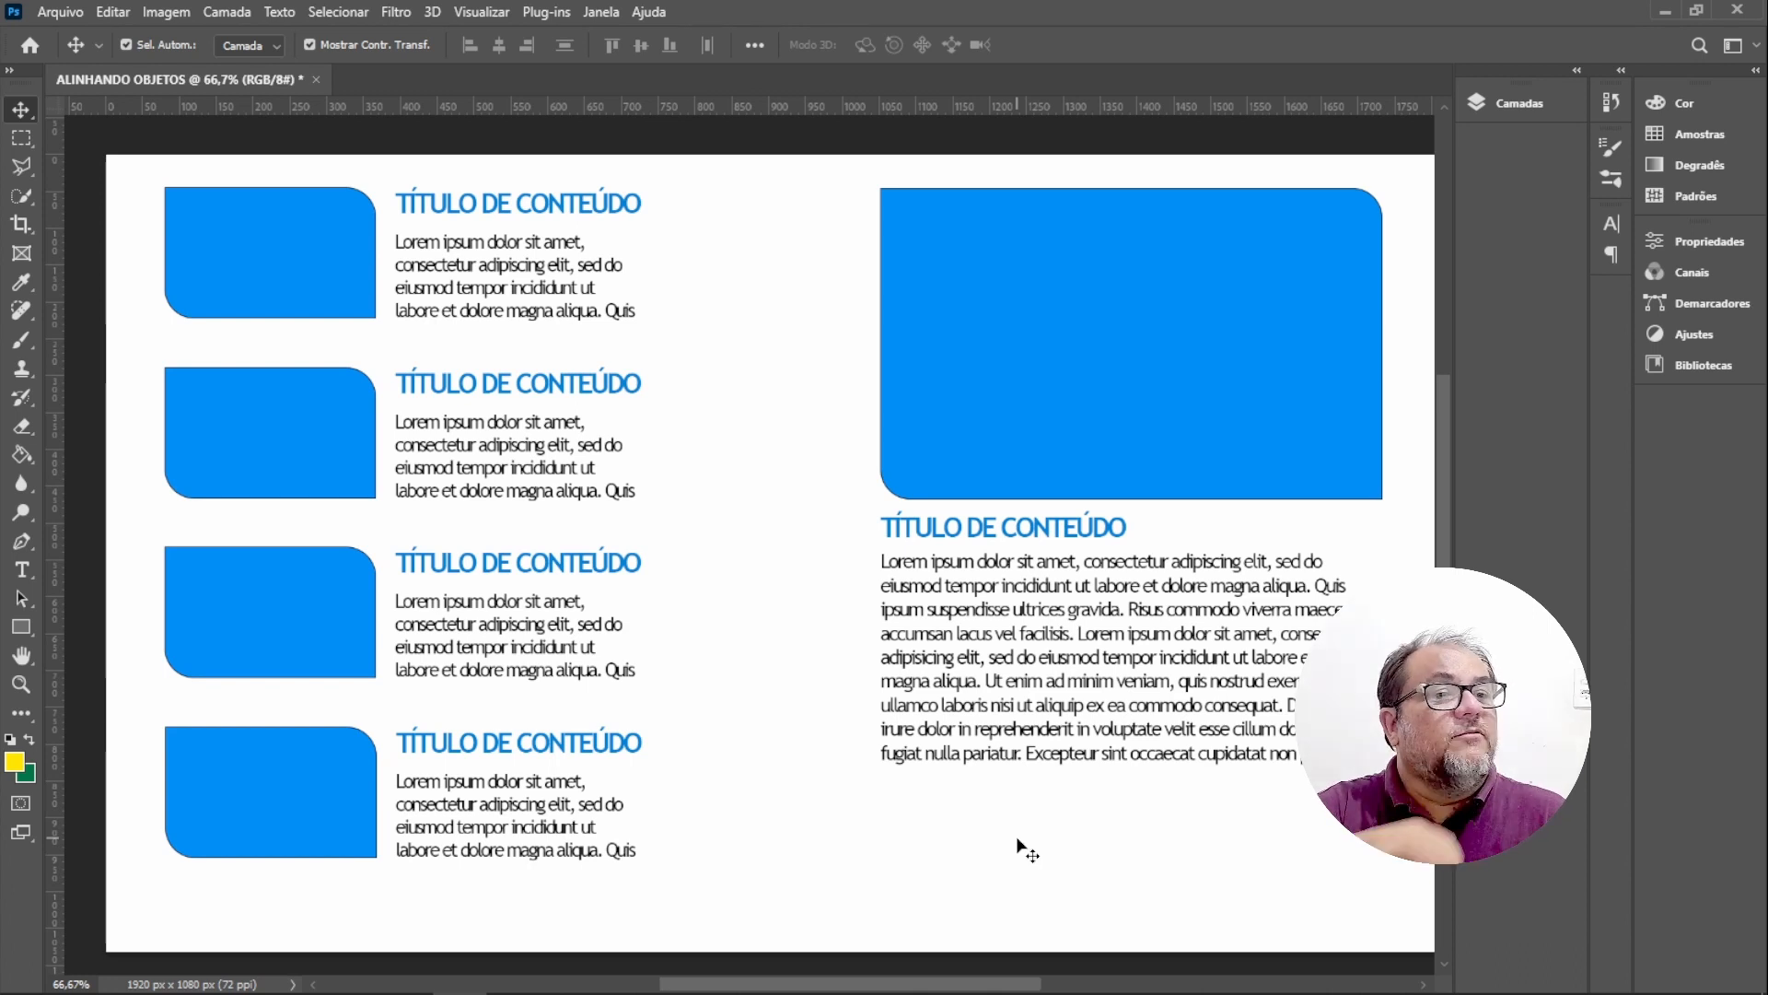
pyautogui.keyDown('ctrl'); pyautogui.click(1008, 322); pyautogui.keyUp('ctrl')
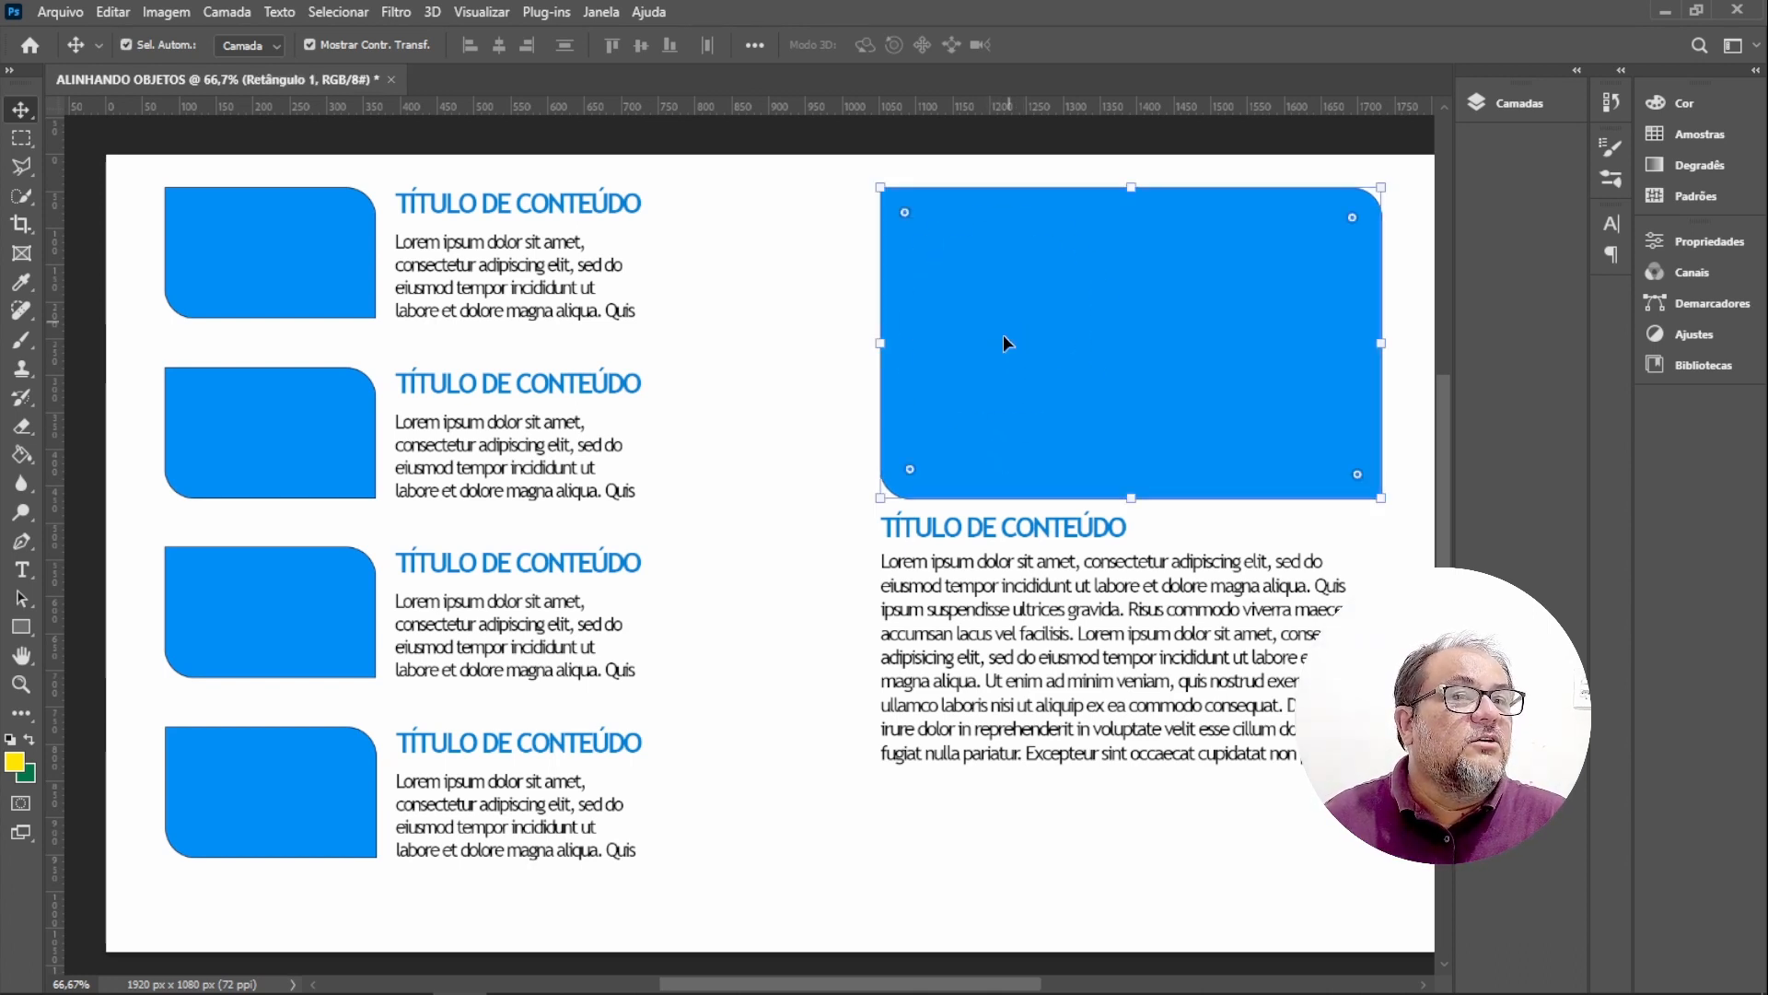
pyautogui.moveTo(829, 154); pyautogui.dragTo(1323, 860)
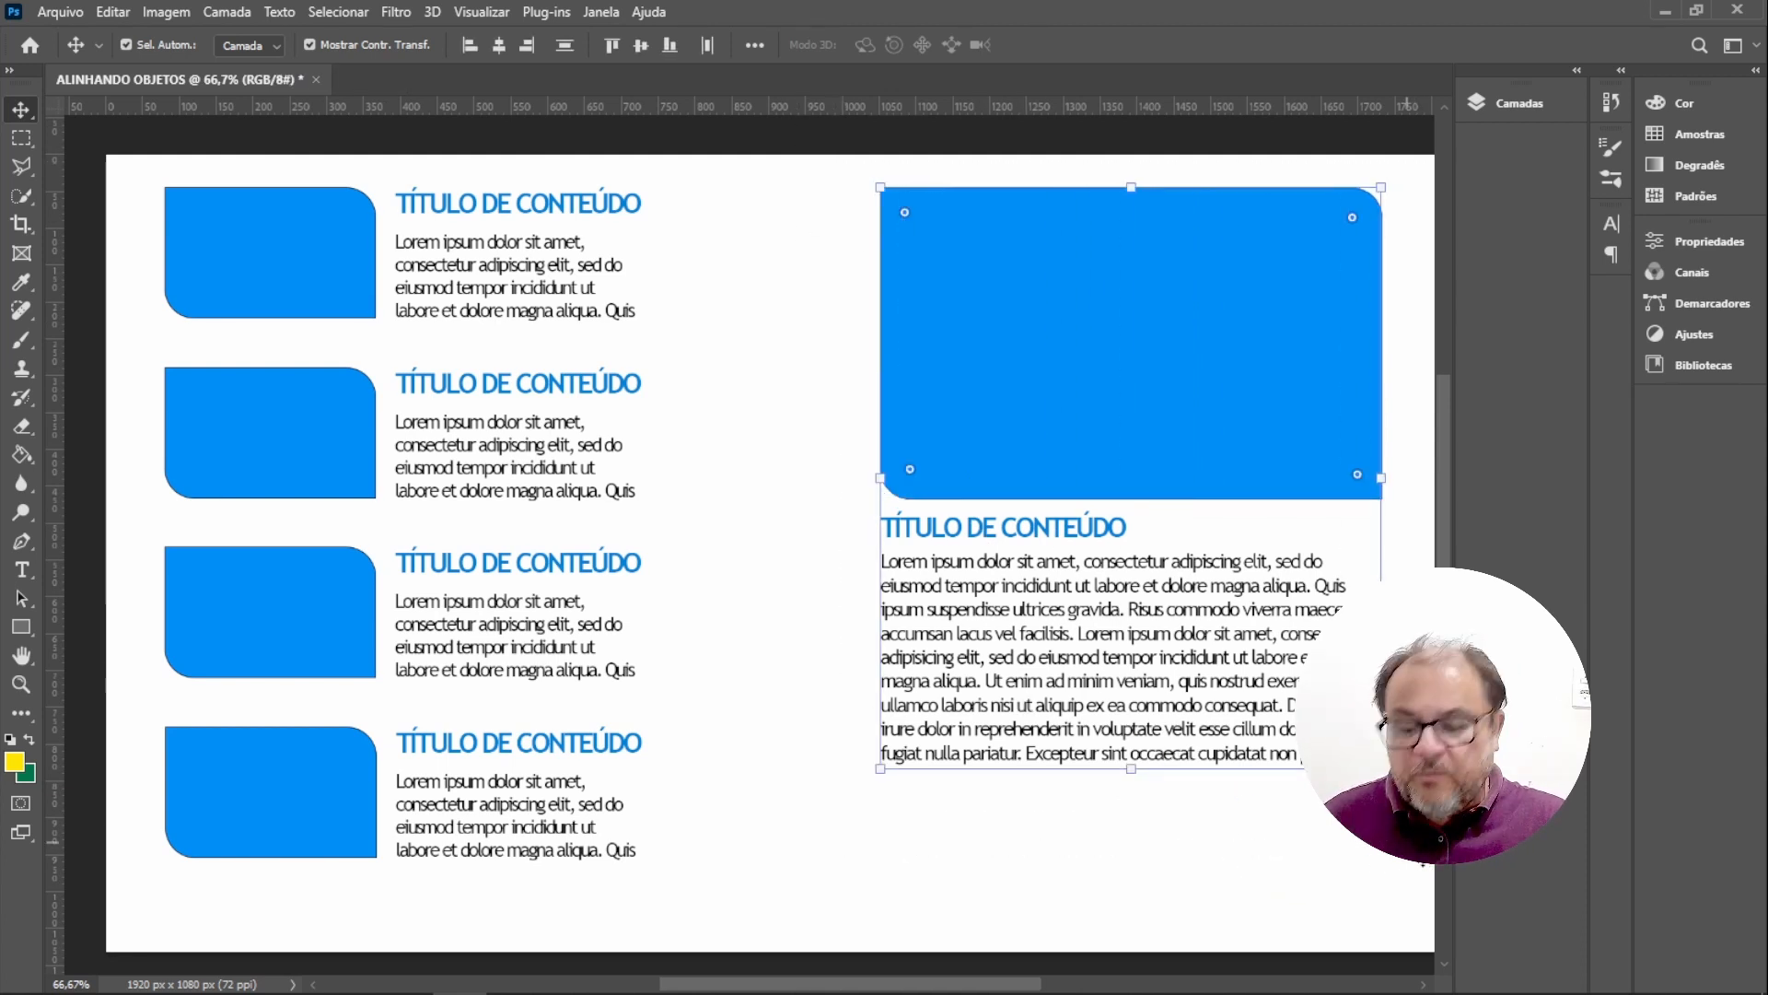
pyautogui.press('ctrl')
pyautogui.hotkey('ctrl', 'g')
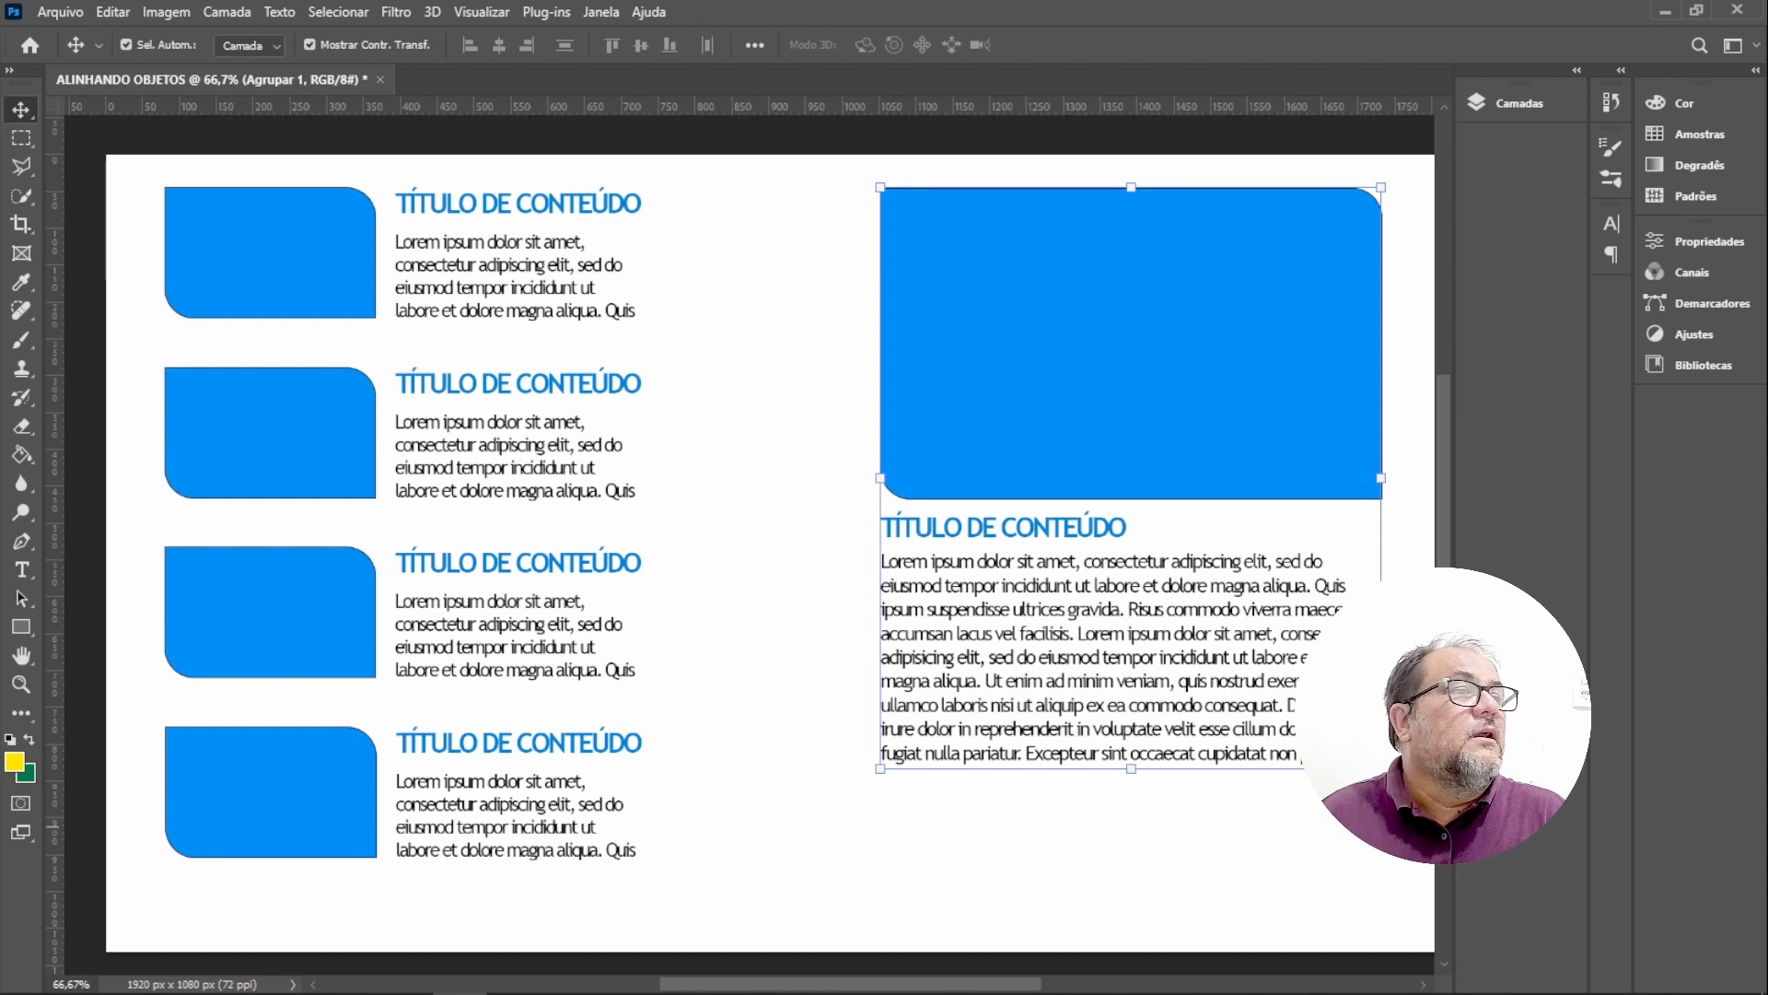
# Move the new group to the top of the layer stack and rename it BLOCO TEXTO MAIOR.
pyautogui.click(1503, 101)
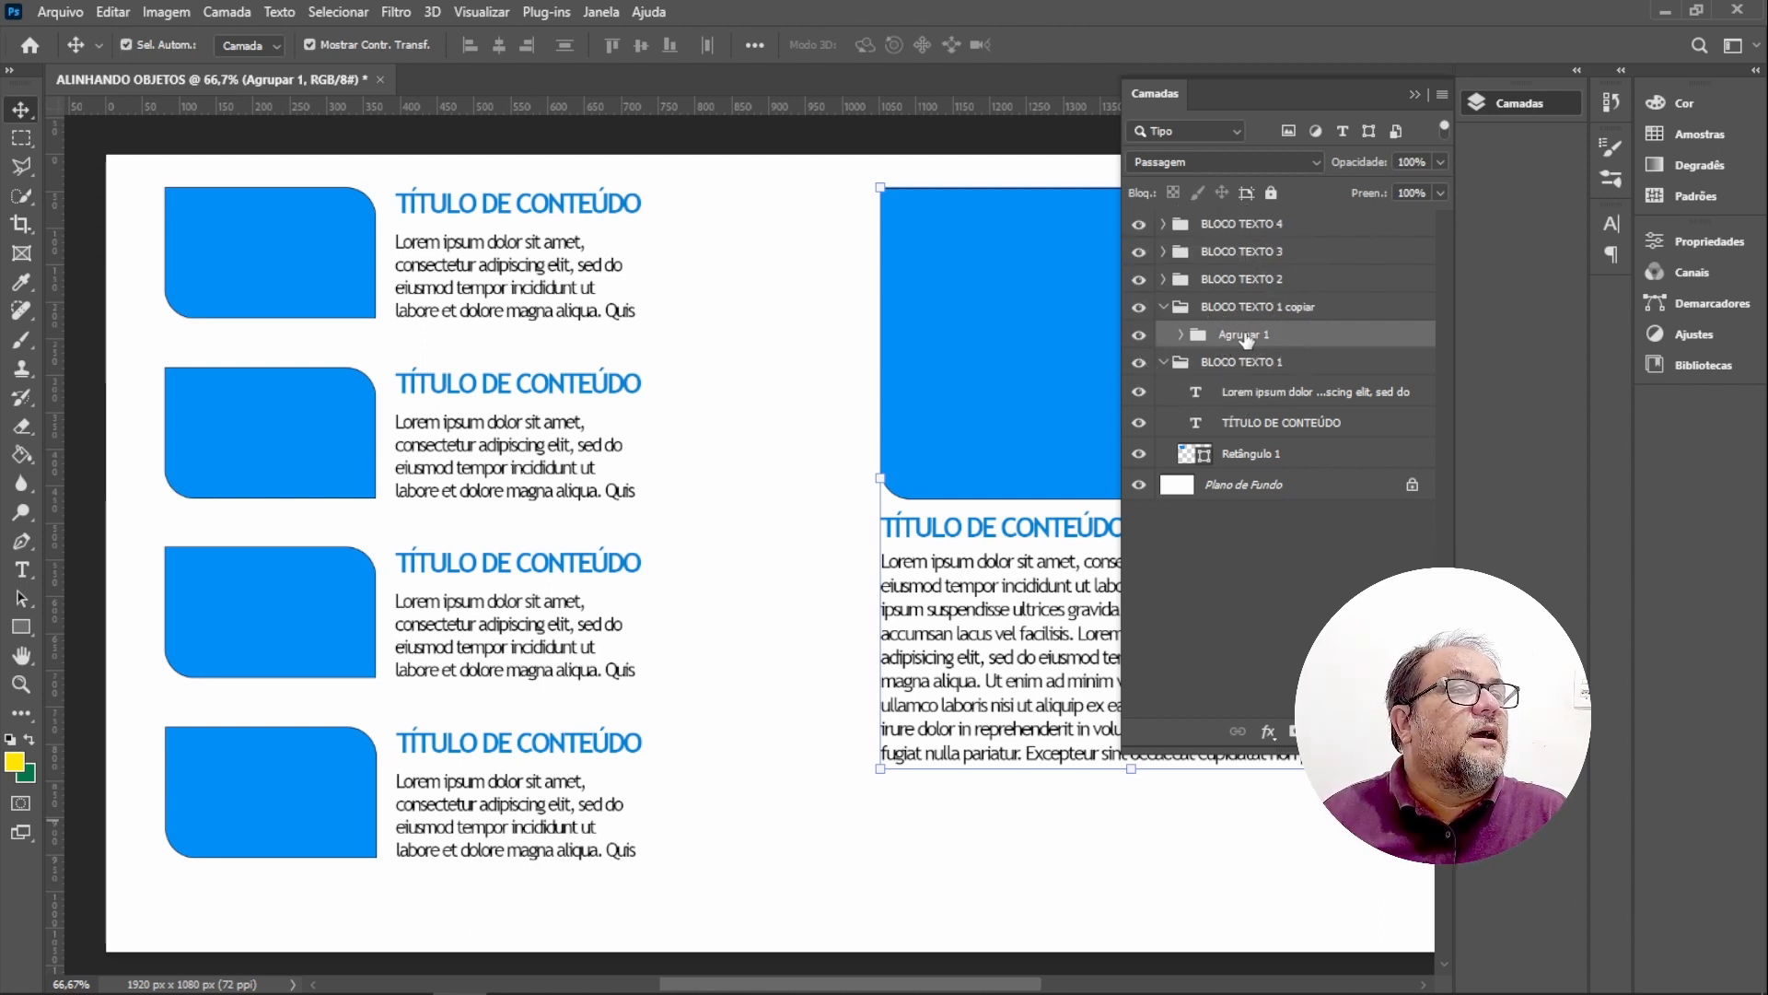
pyautogui.moveTo(1246, 339); pyautogui.dragTo(1221, 218)
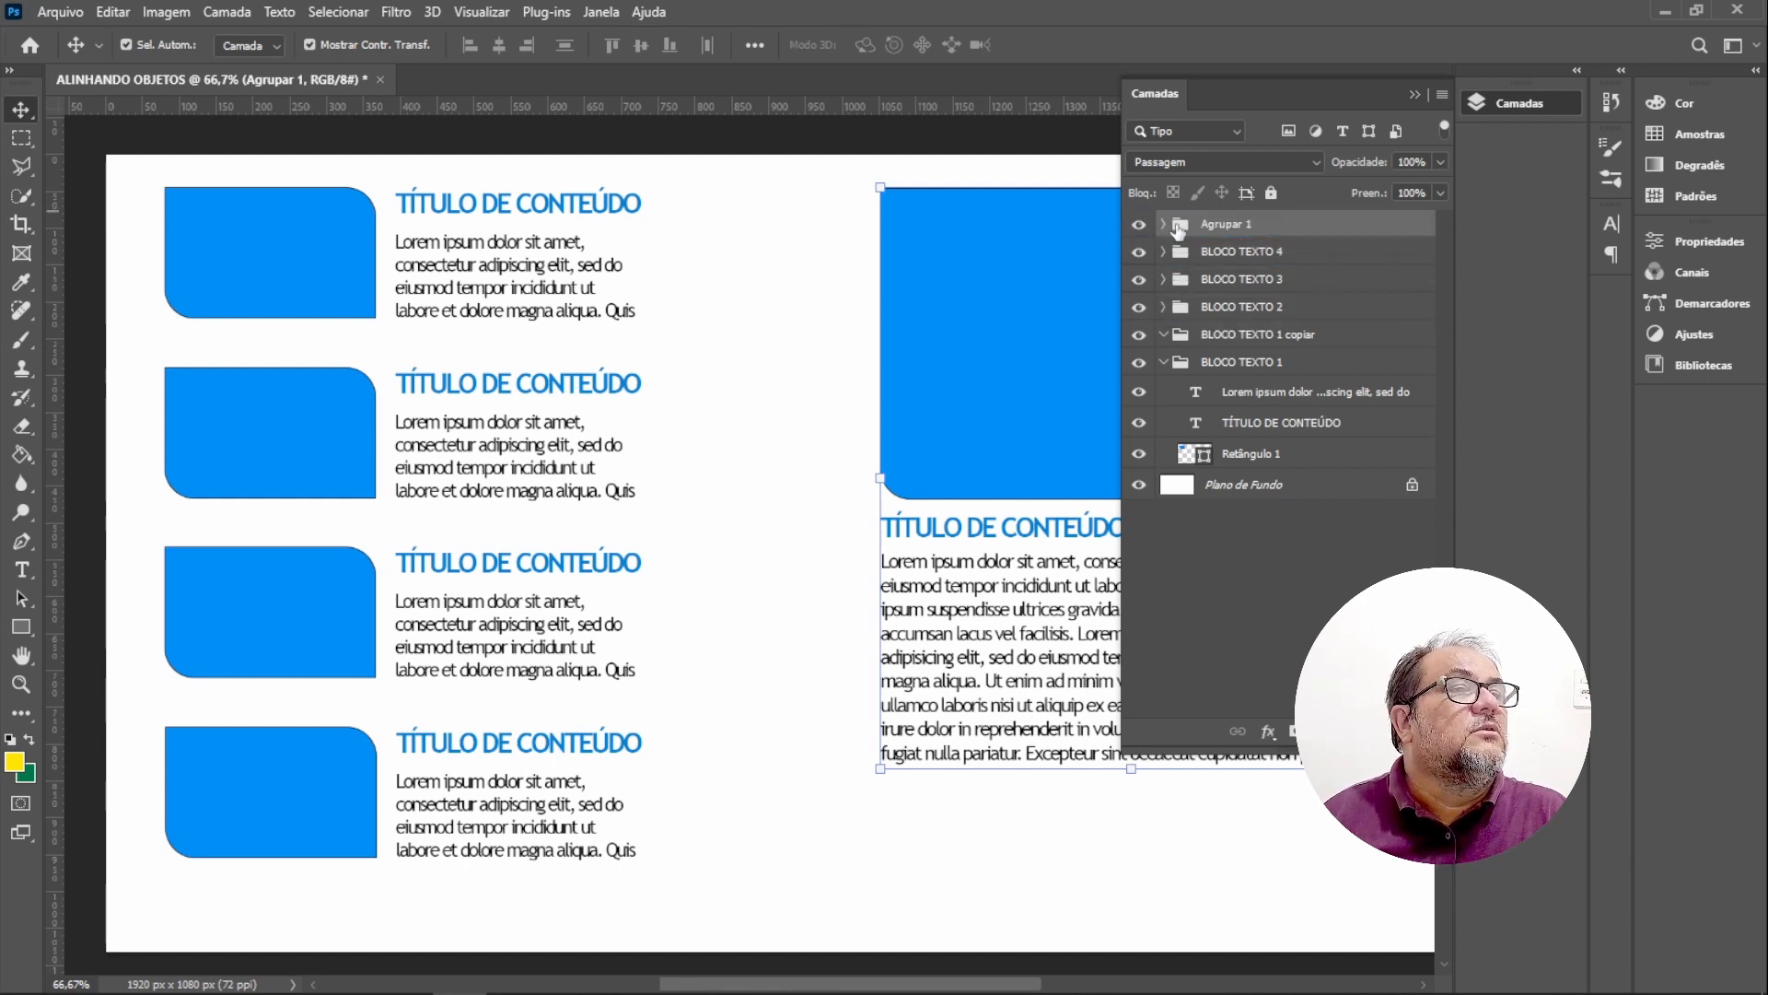
pyautogui.doubleClick(1233, 225)
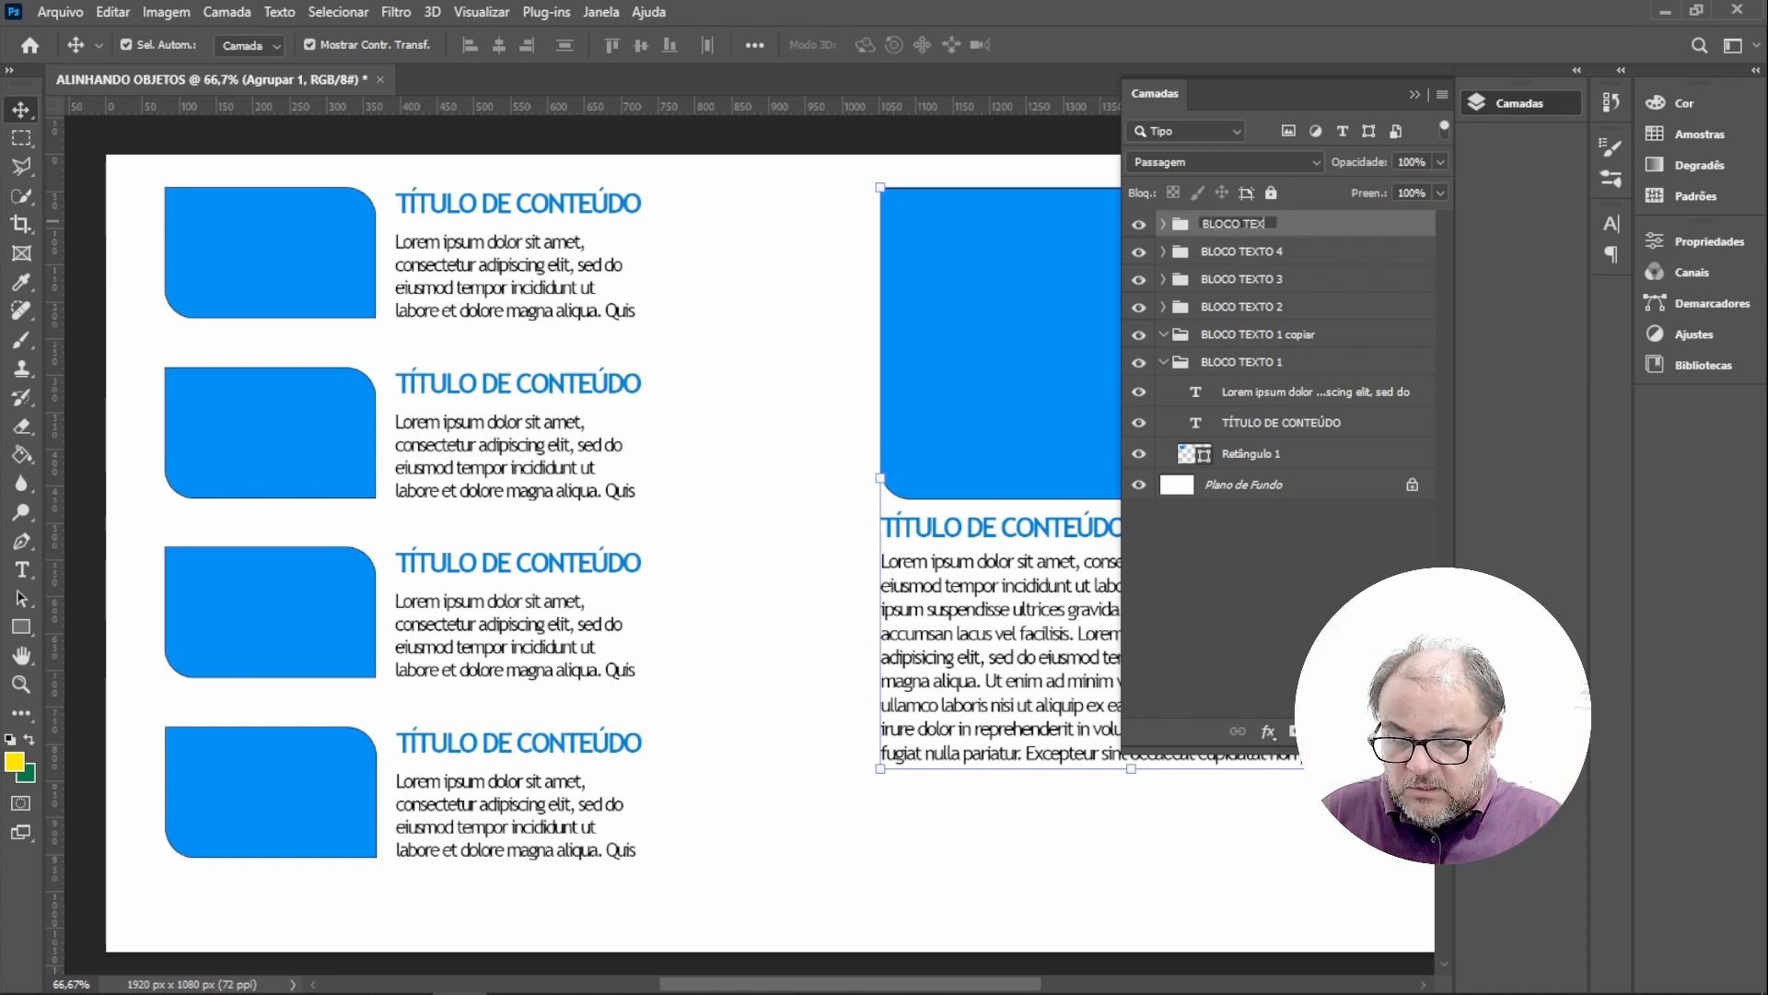
pyautogui.write('BLOCO TEXTO MAIOR')
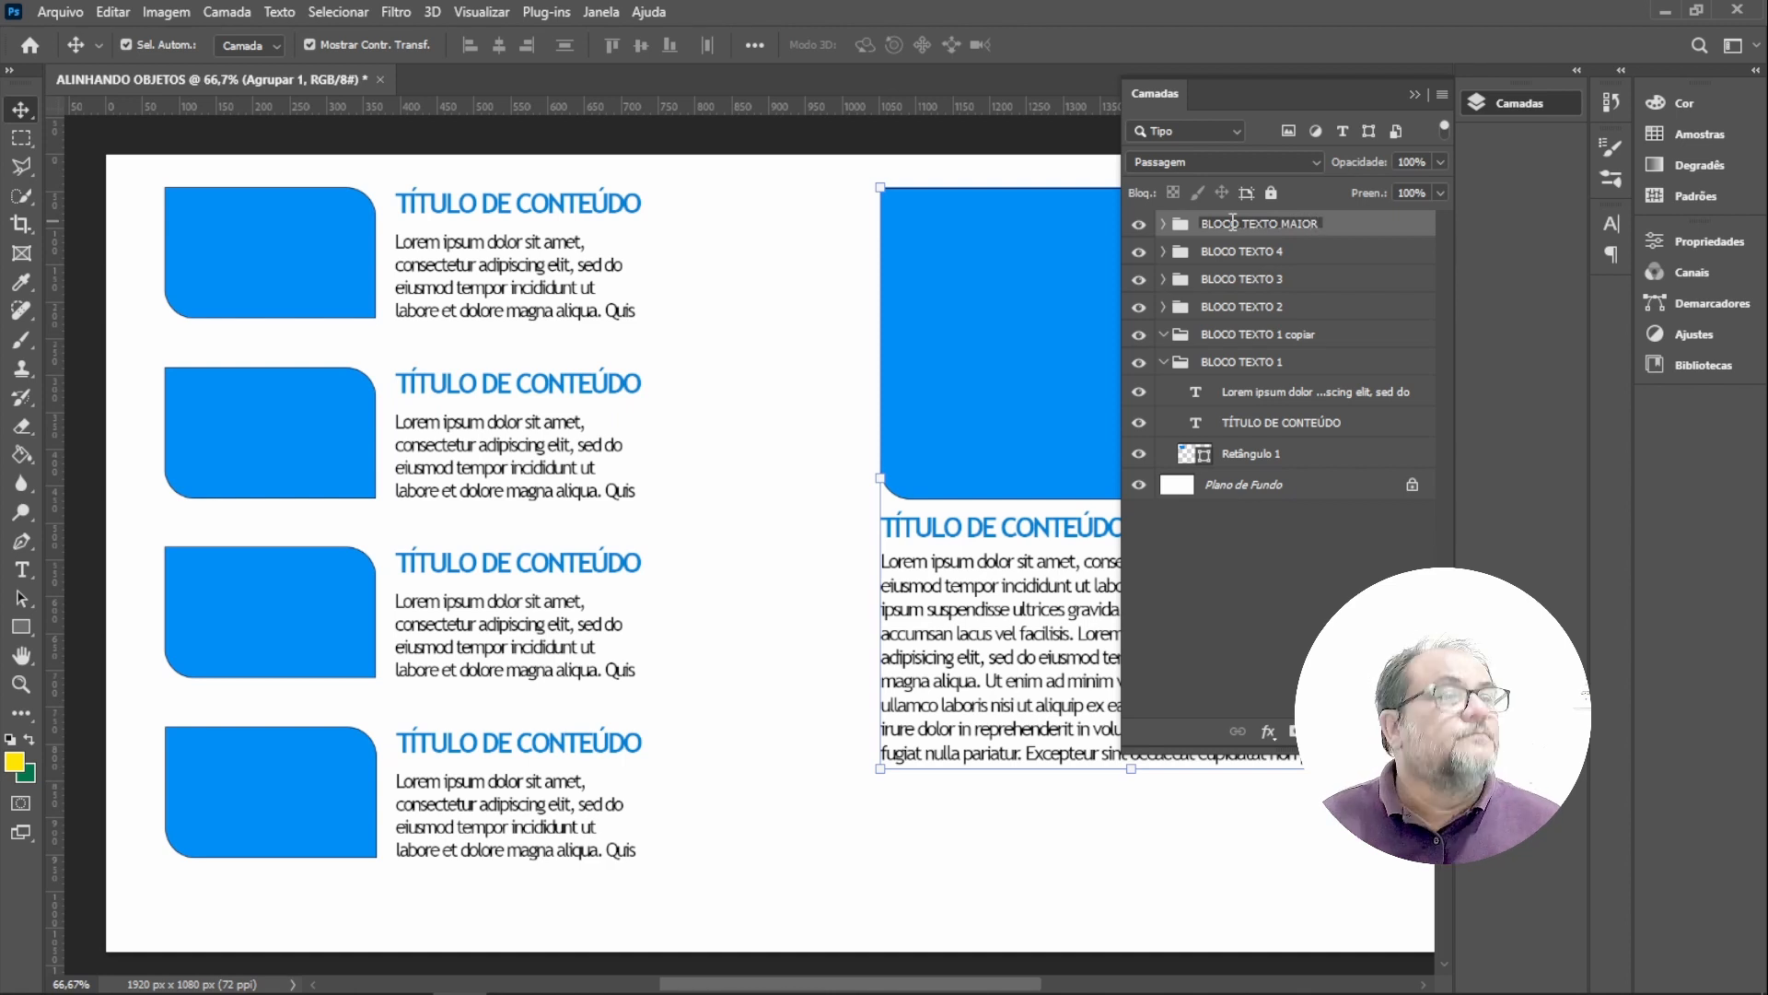
pyautogui.press('Return')
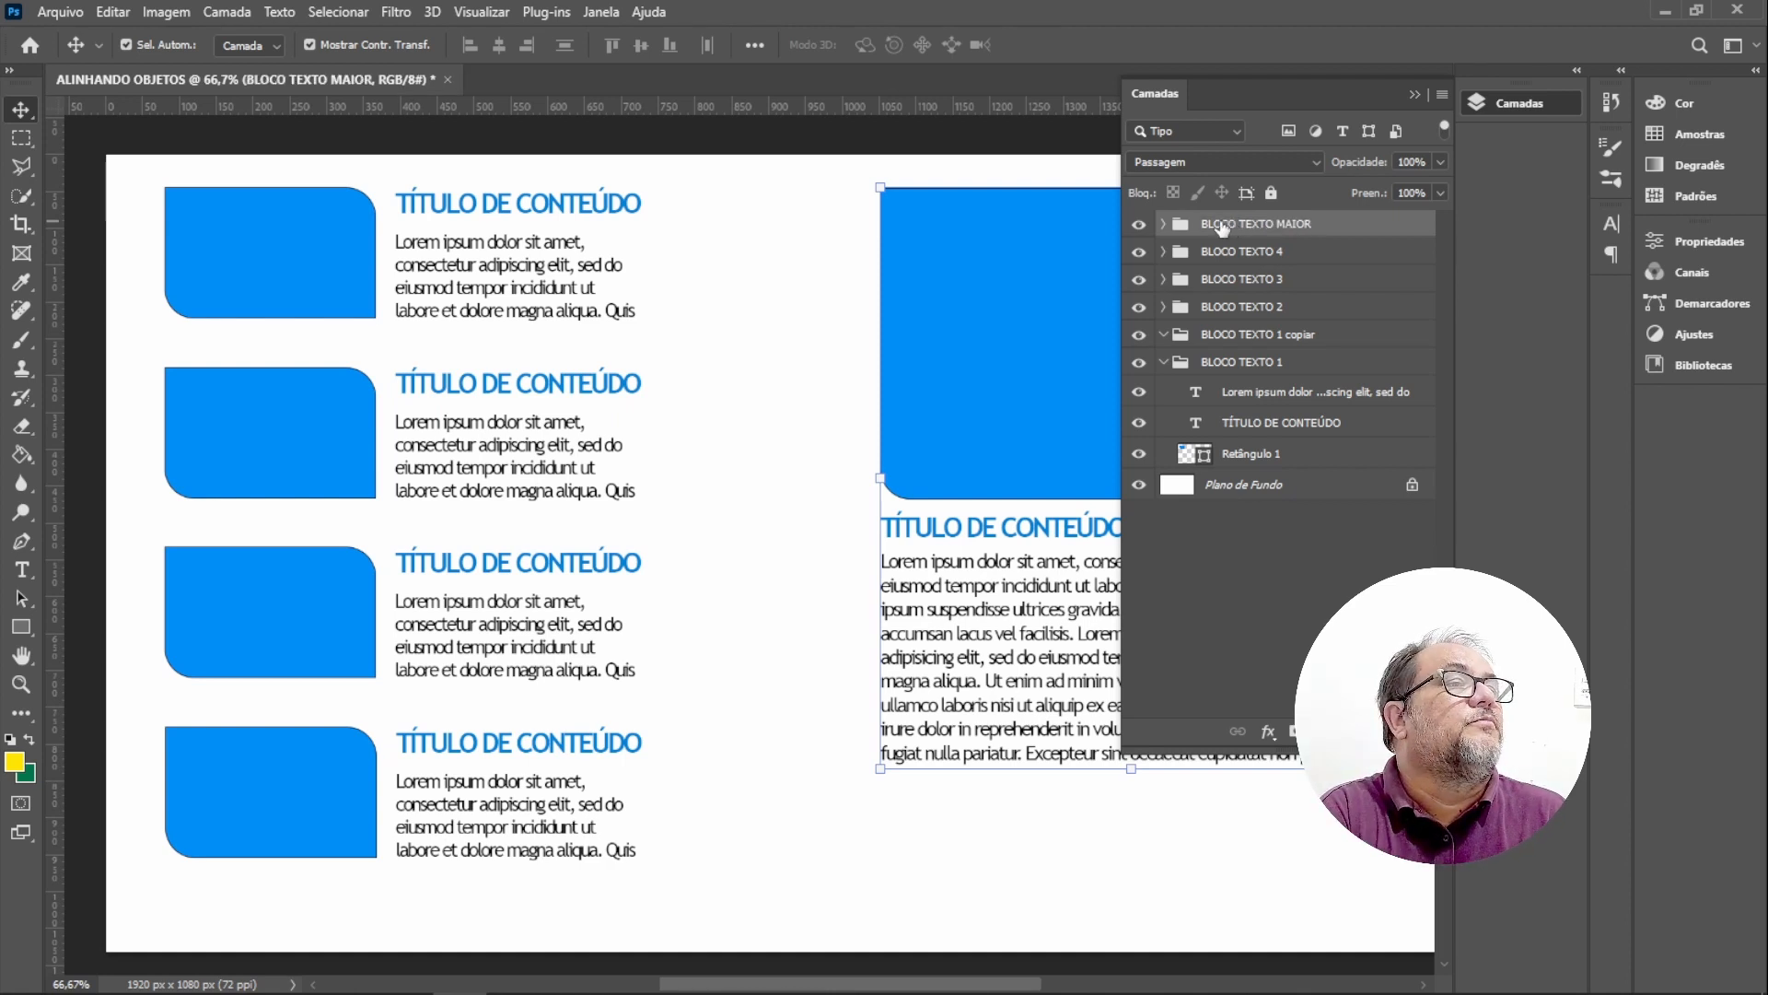
# Switch auto-select to groups and move the featured block left, closer to the column of small blocks.
pyautogui.click(279, 42)
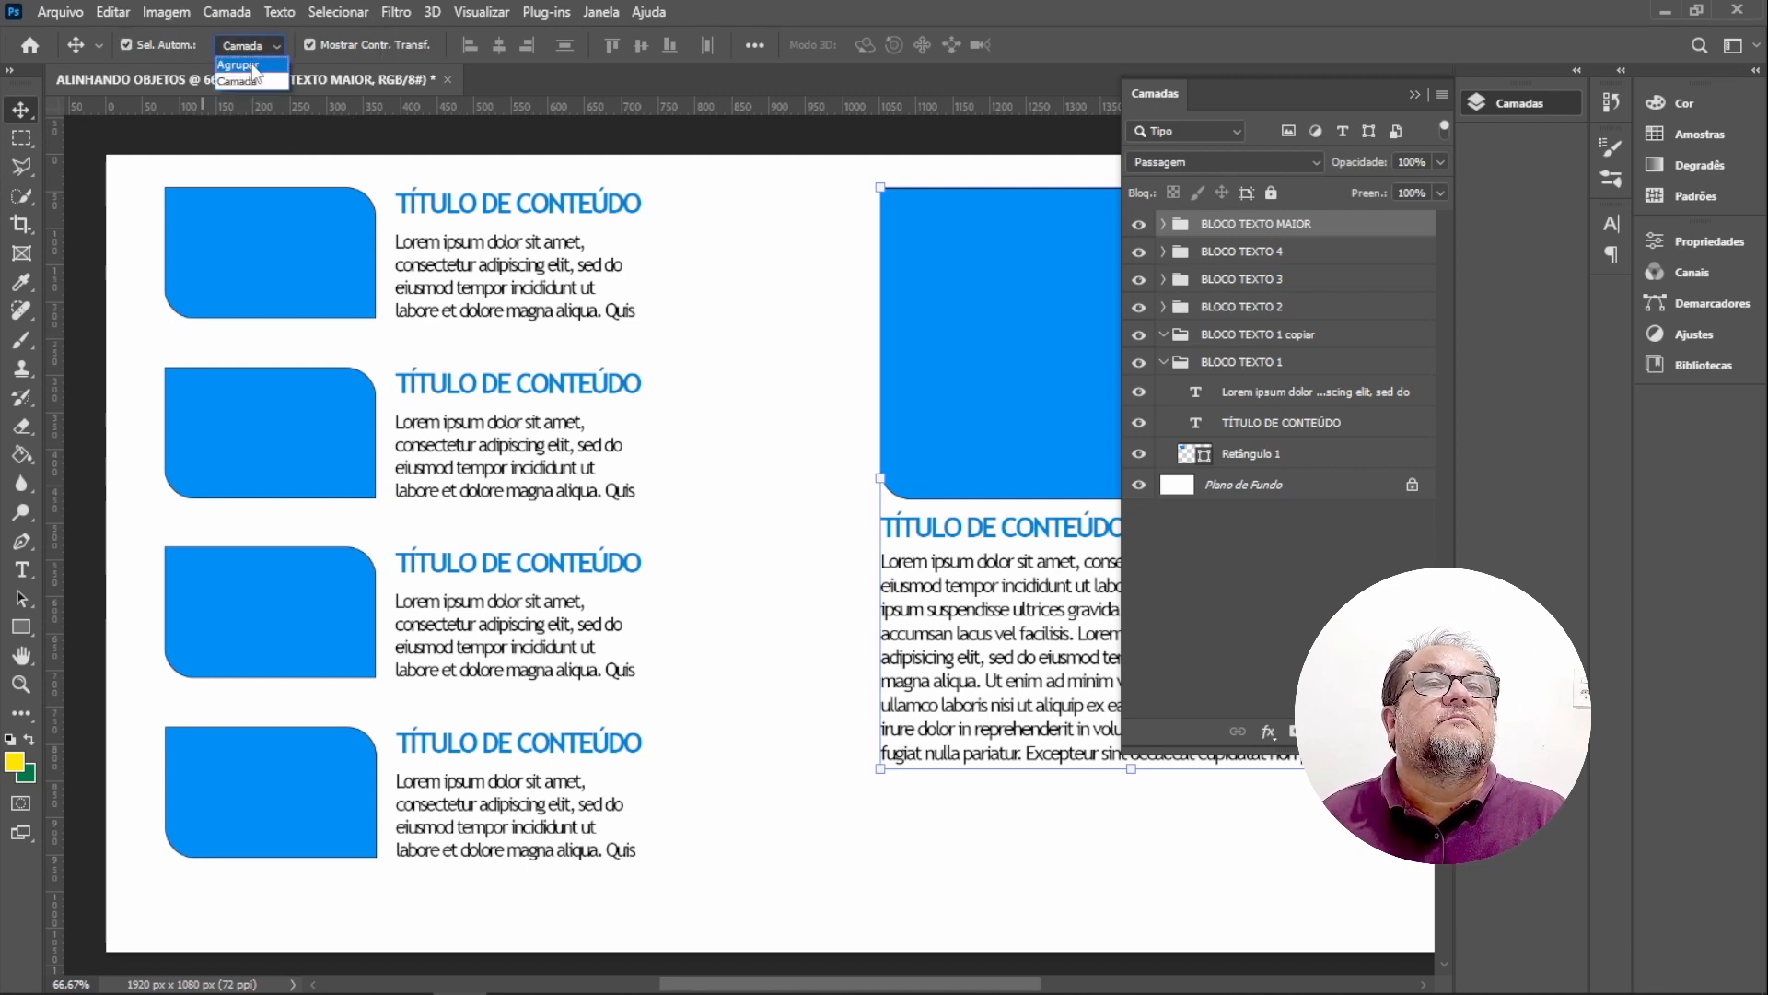
pyautogui.click(241, 71)
pyautogui.click(739, 297)
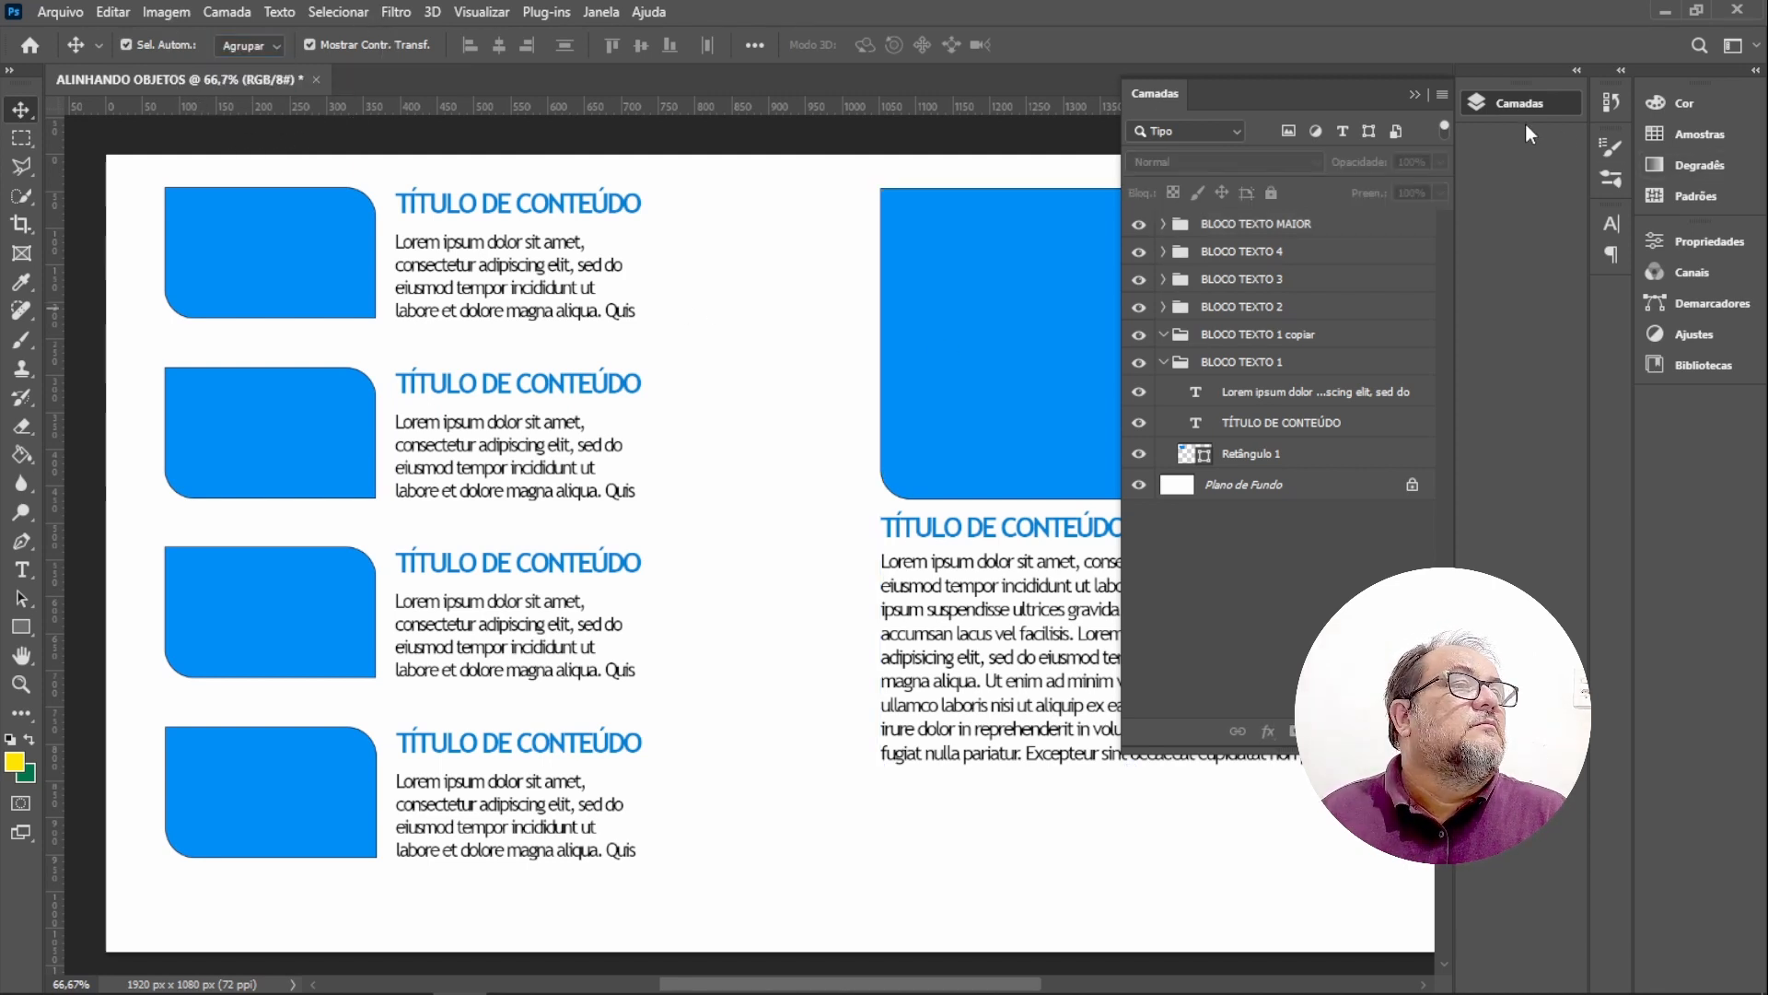
pyautogui.click(1415, 92)
pyautogui.moveTo(1074, 317); pyautogui.dragTo(1035, 319)
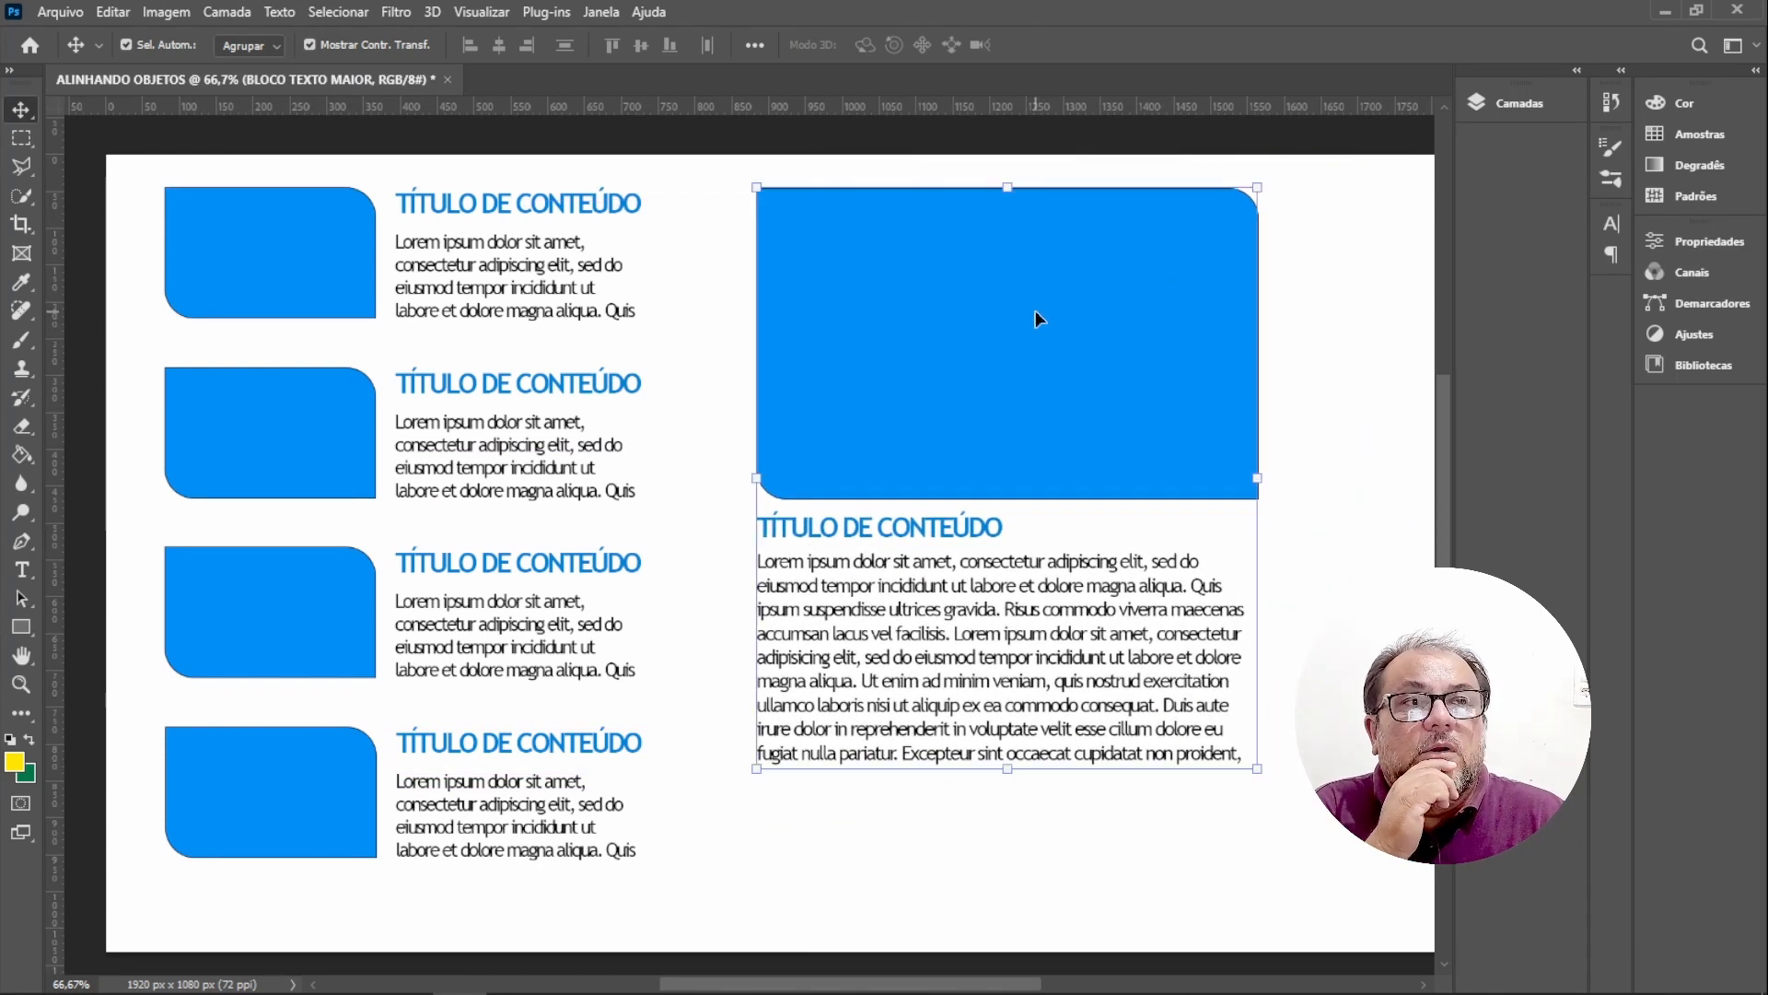
pyautogui.click(1341, 362)
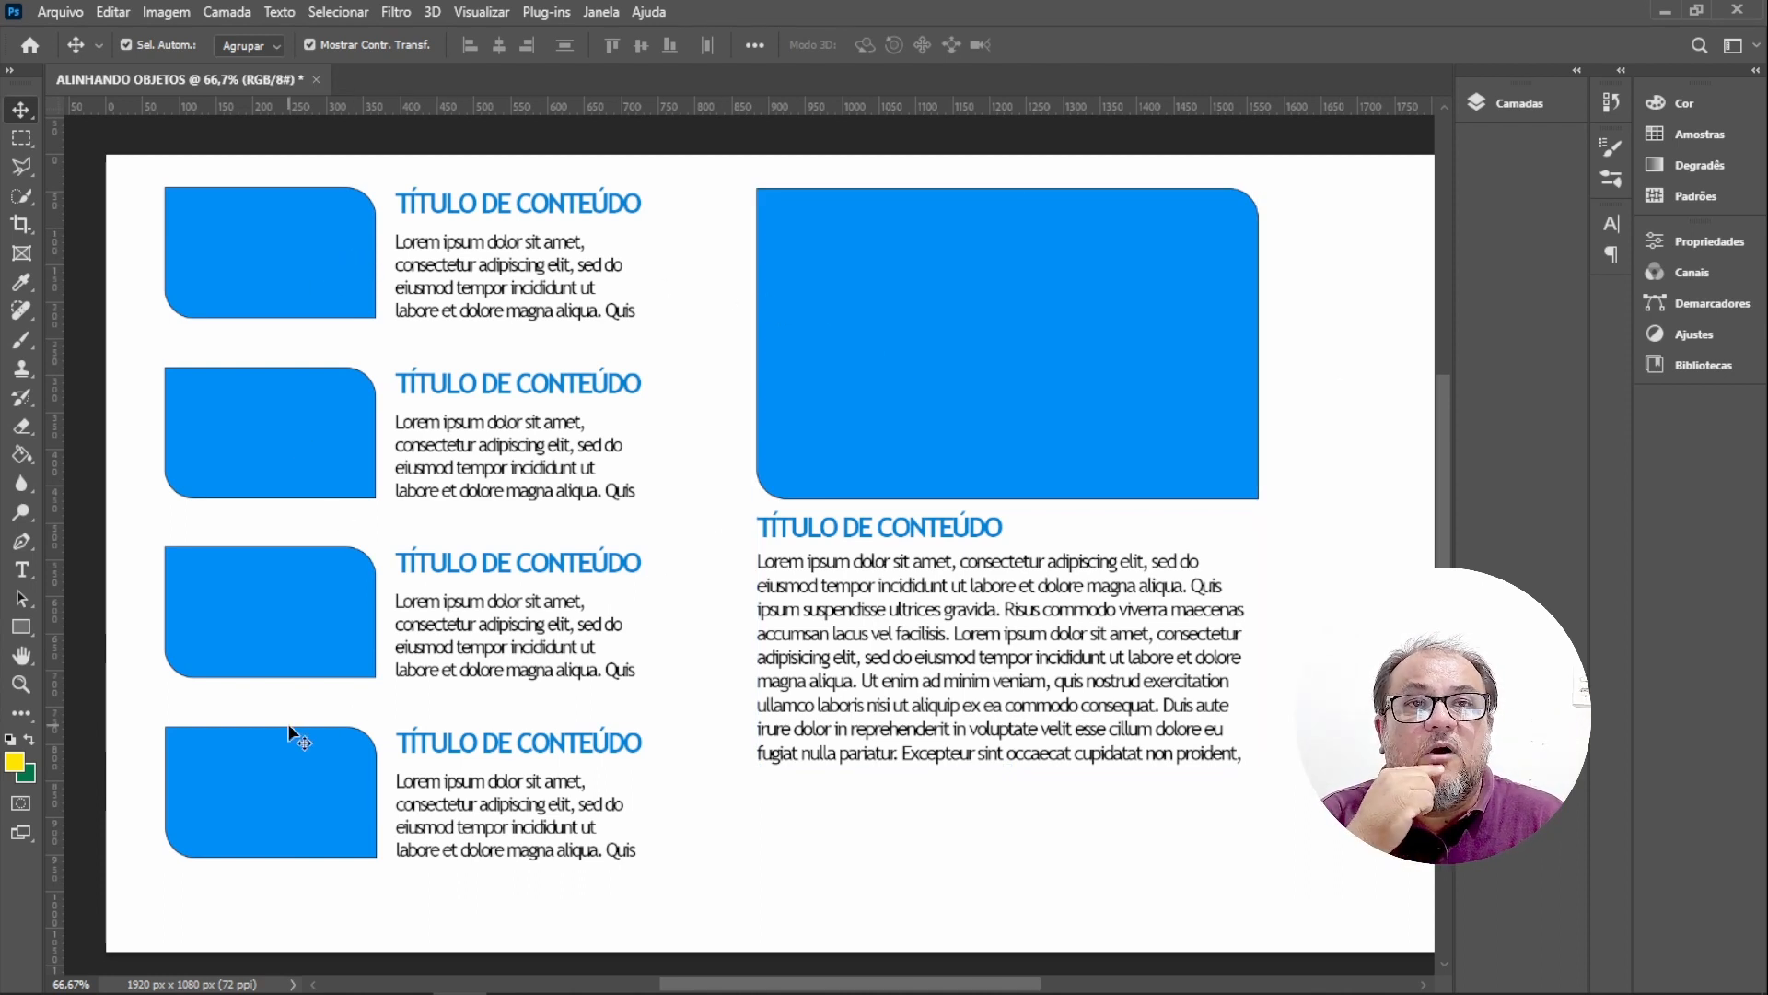
# Try aligning all blocks to horizontal and vertical centres, then undo both alignments and deselect.
pyautogui.click(297, 247)
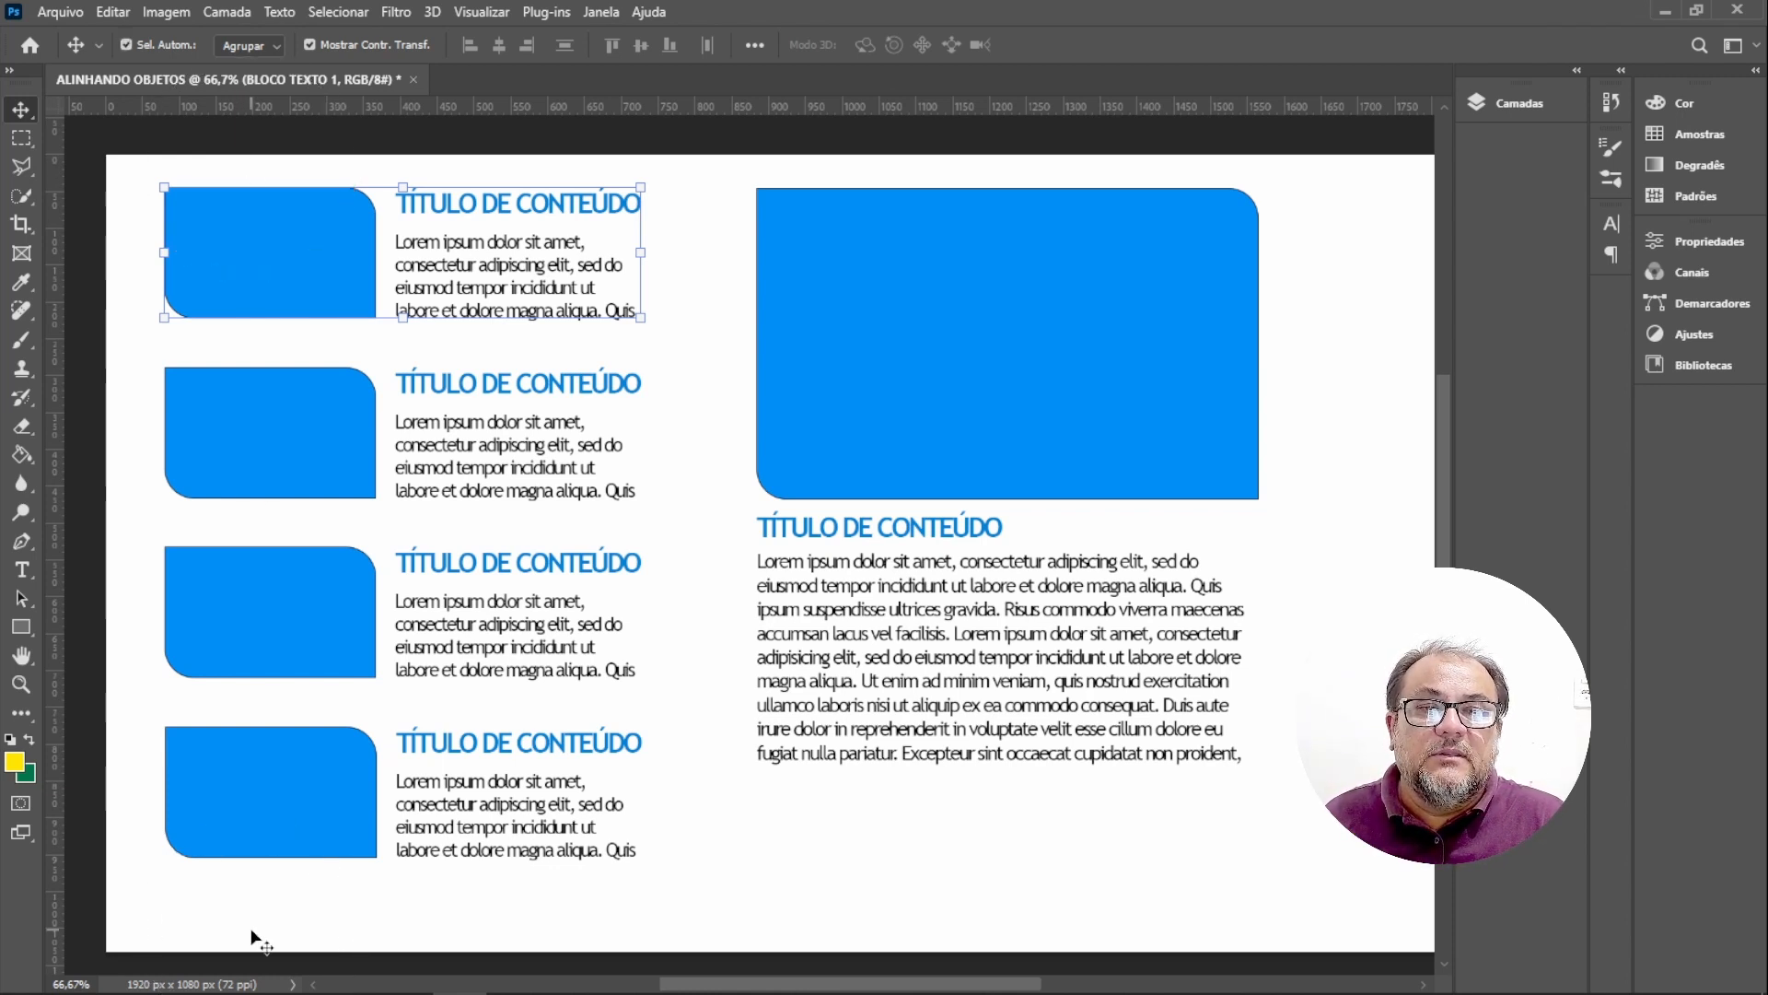
pyautogui.press('ctrl')
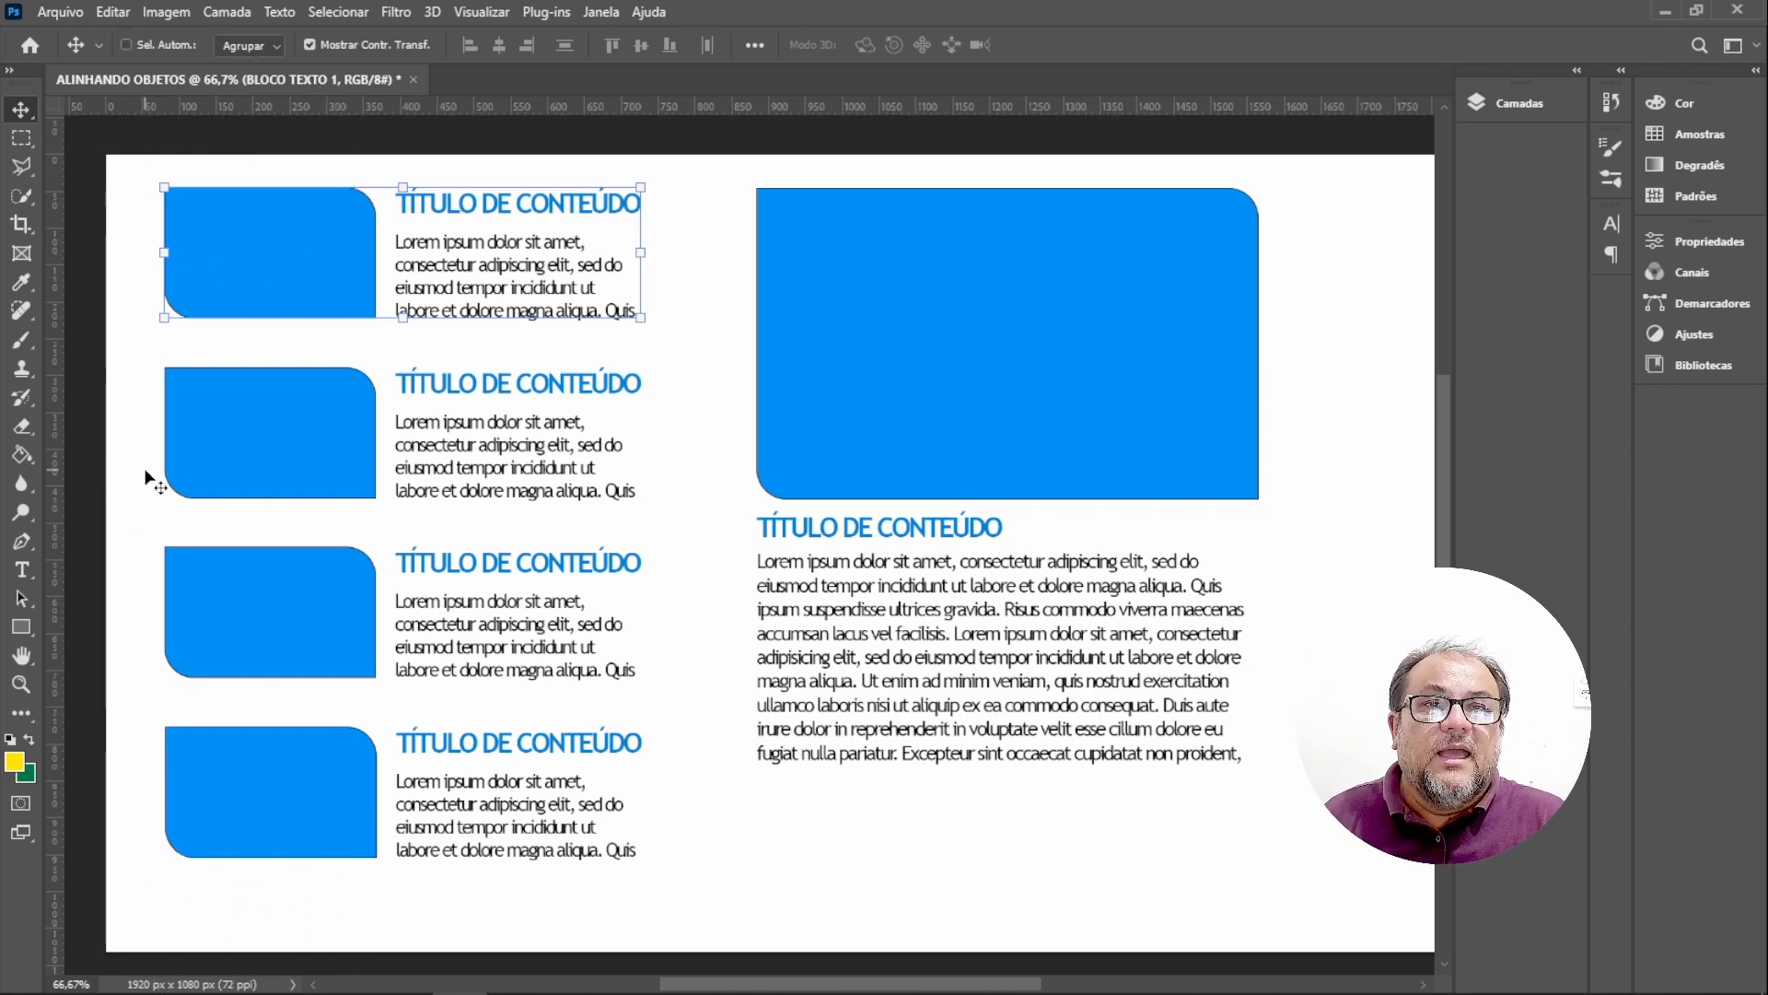
pyautogui.press('ctrl')
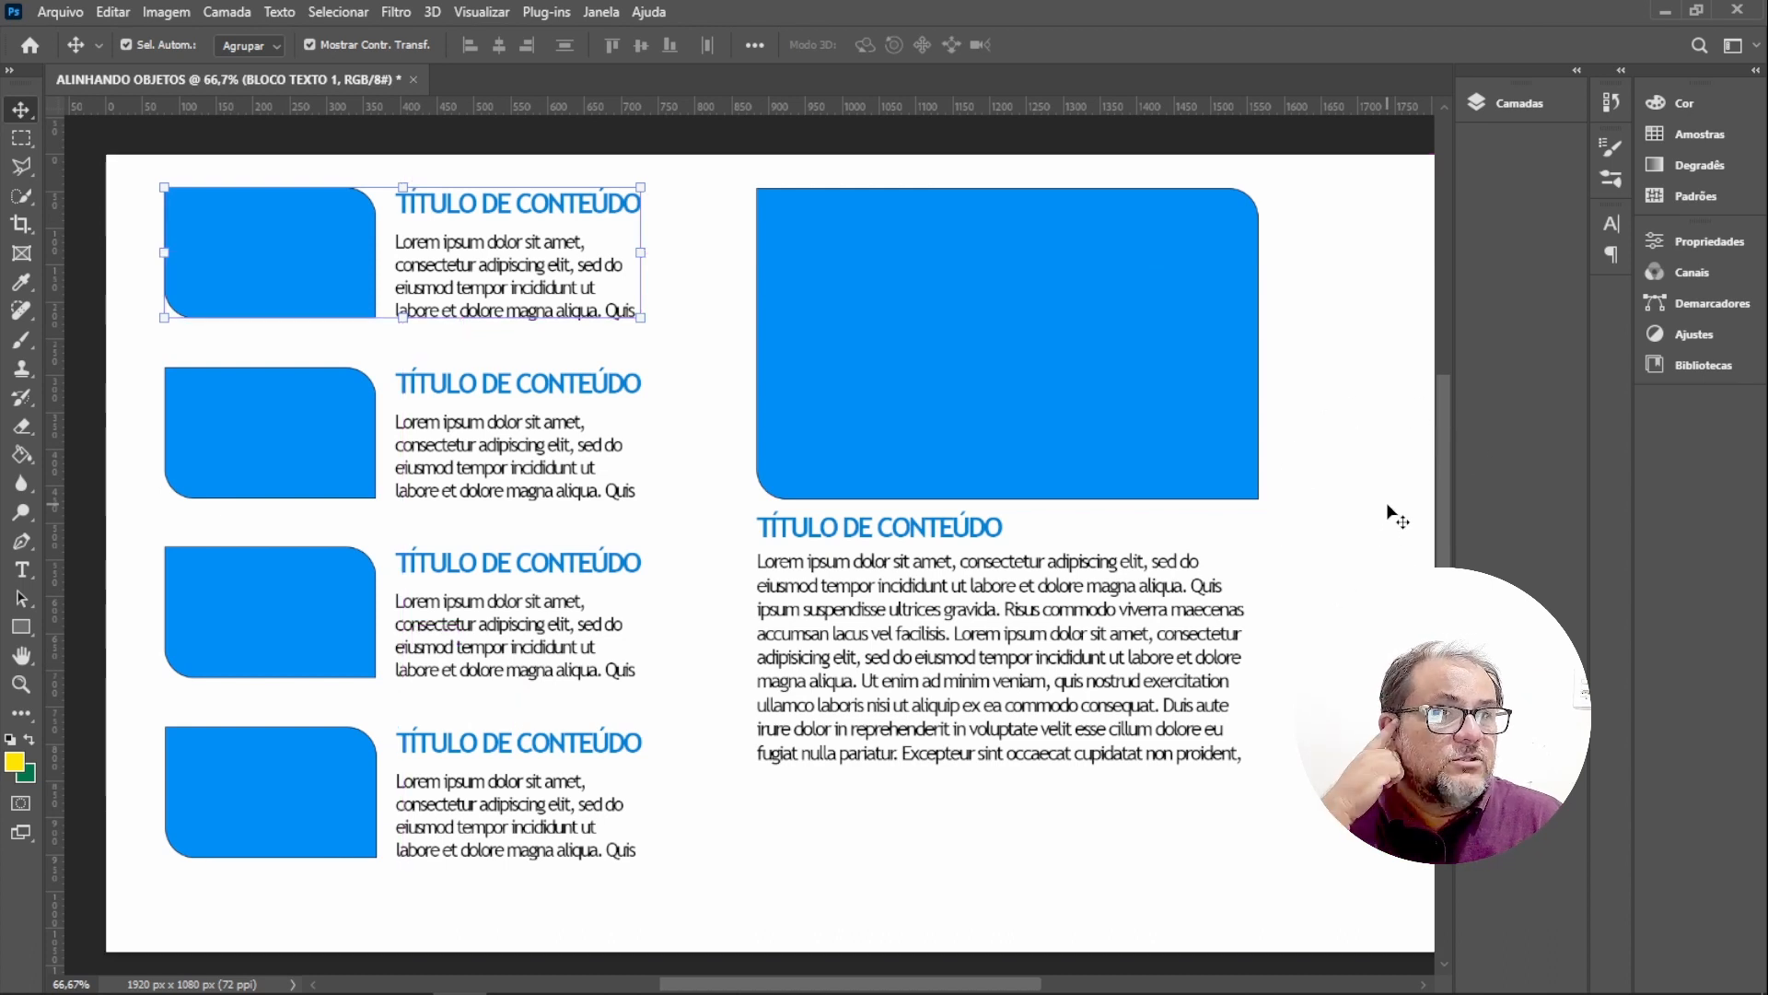
pyautogui.click(1343, 554)
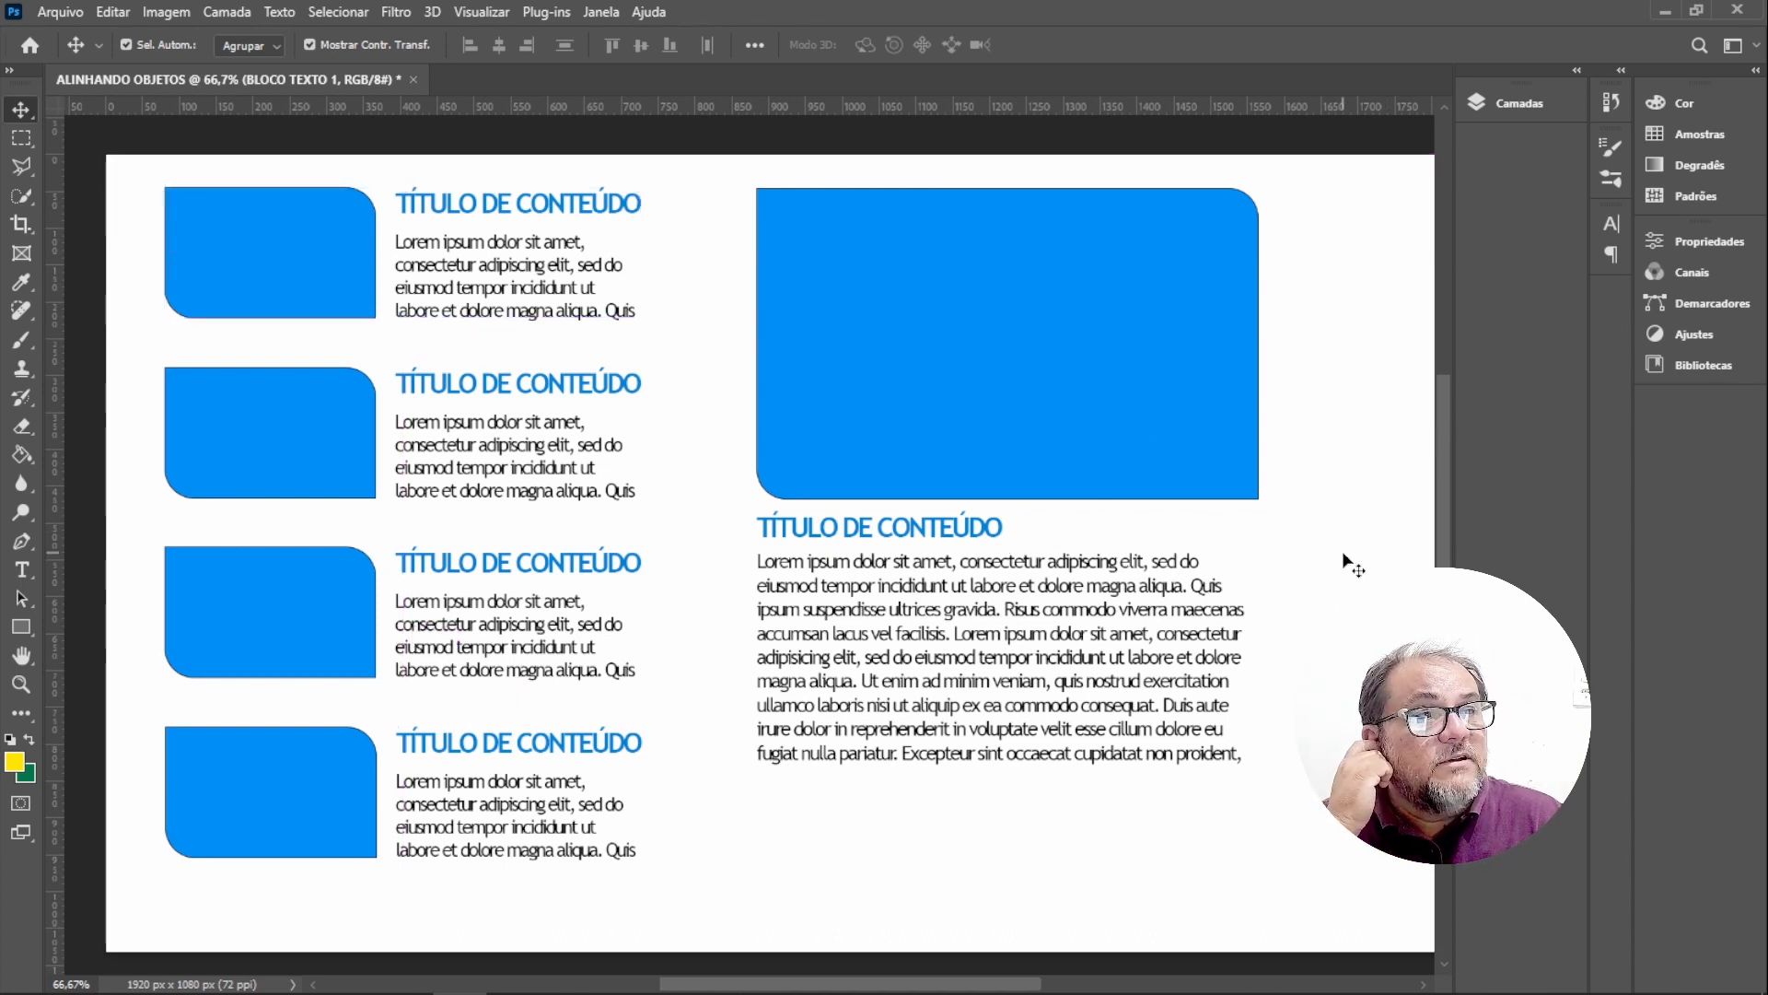
pyautogui.moveTo(126, 169); pyautogui.dragTo(1299, 889)
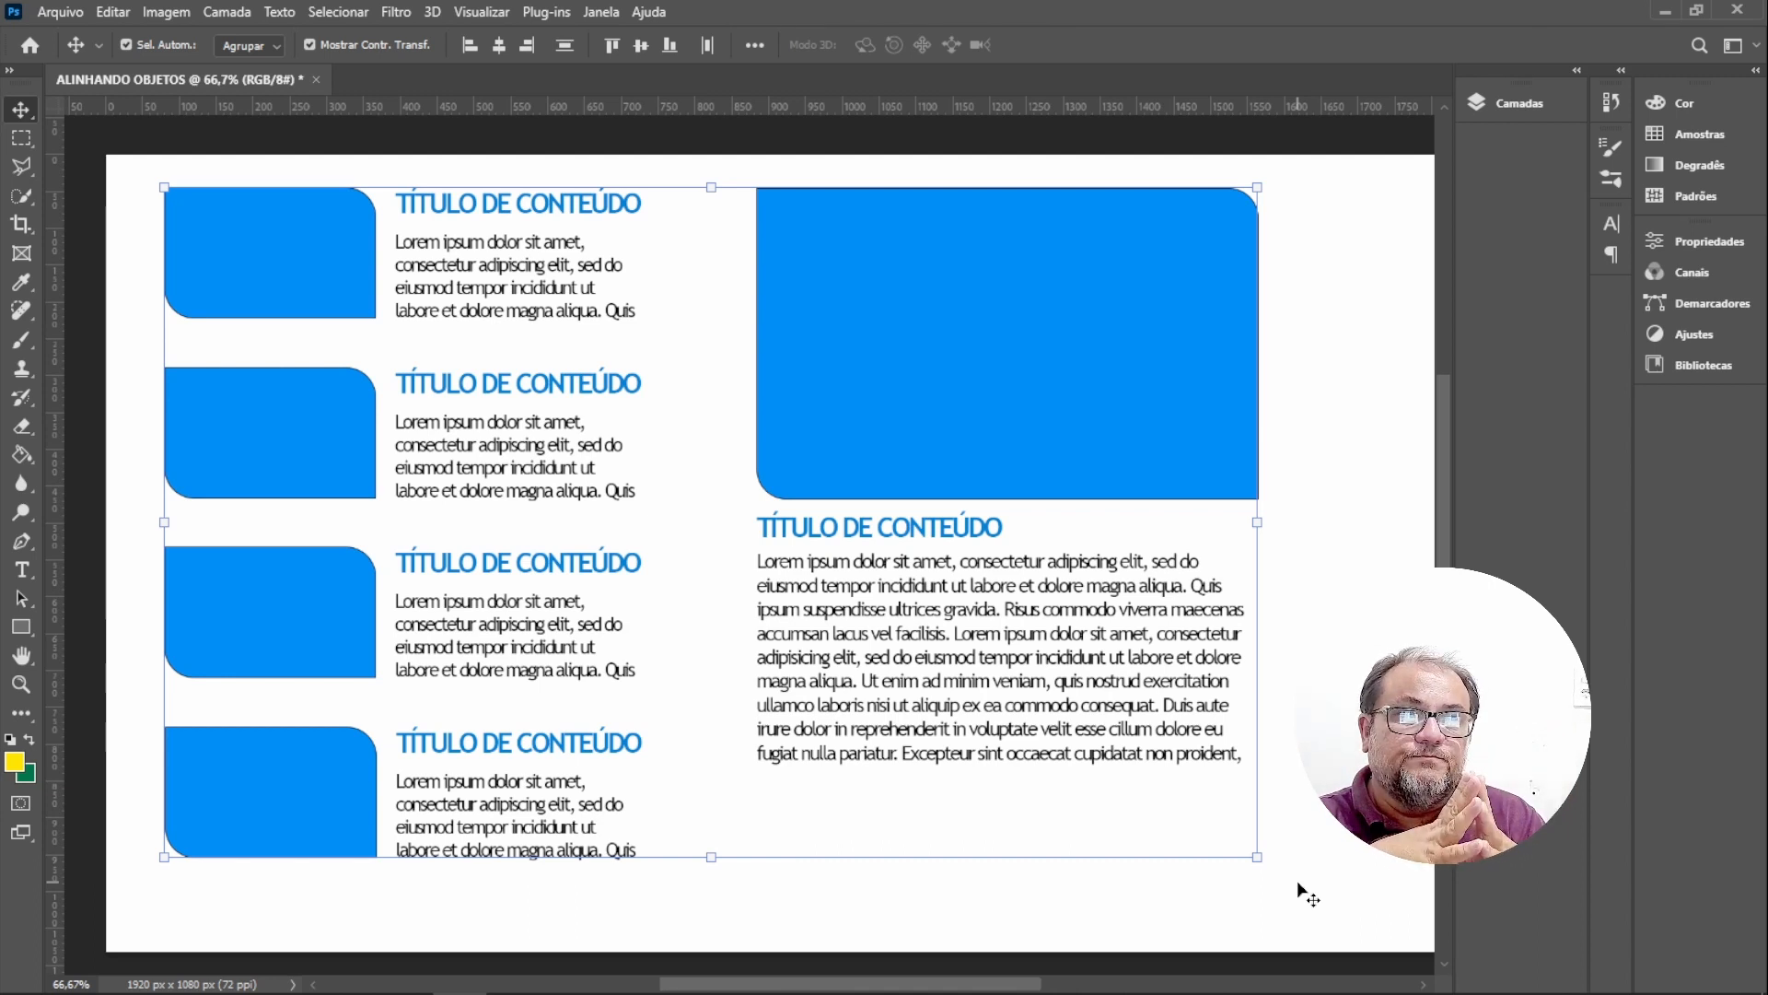
pyautogui.click(1319, 811)
pyautogui.moveTo(130, 167); pyautogui.dragTo(1335, 907)
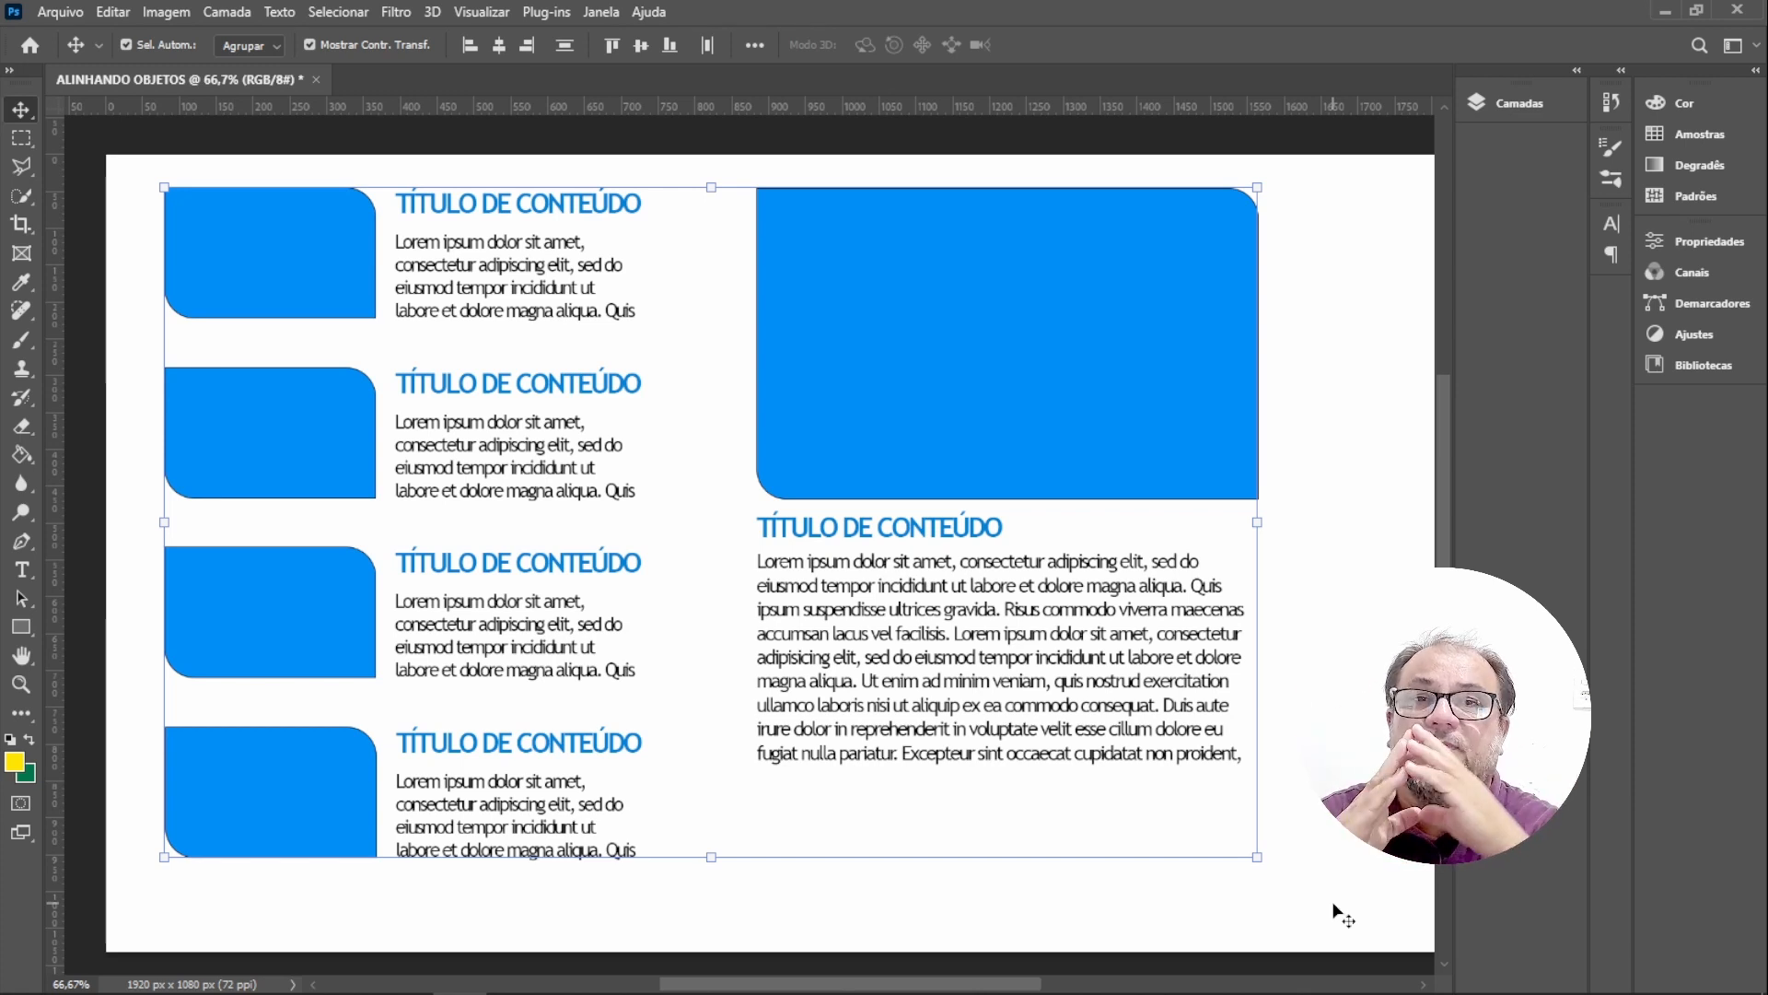
pyautogui.hotkey('ctrl', 'a')
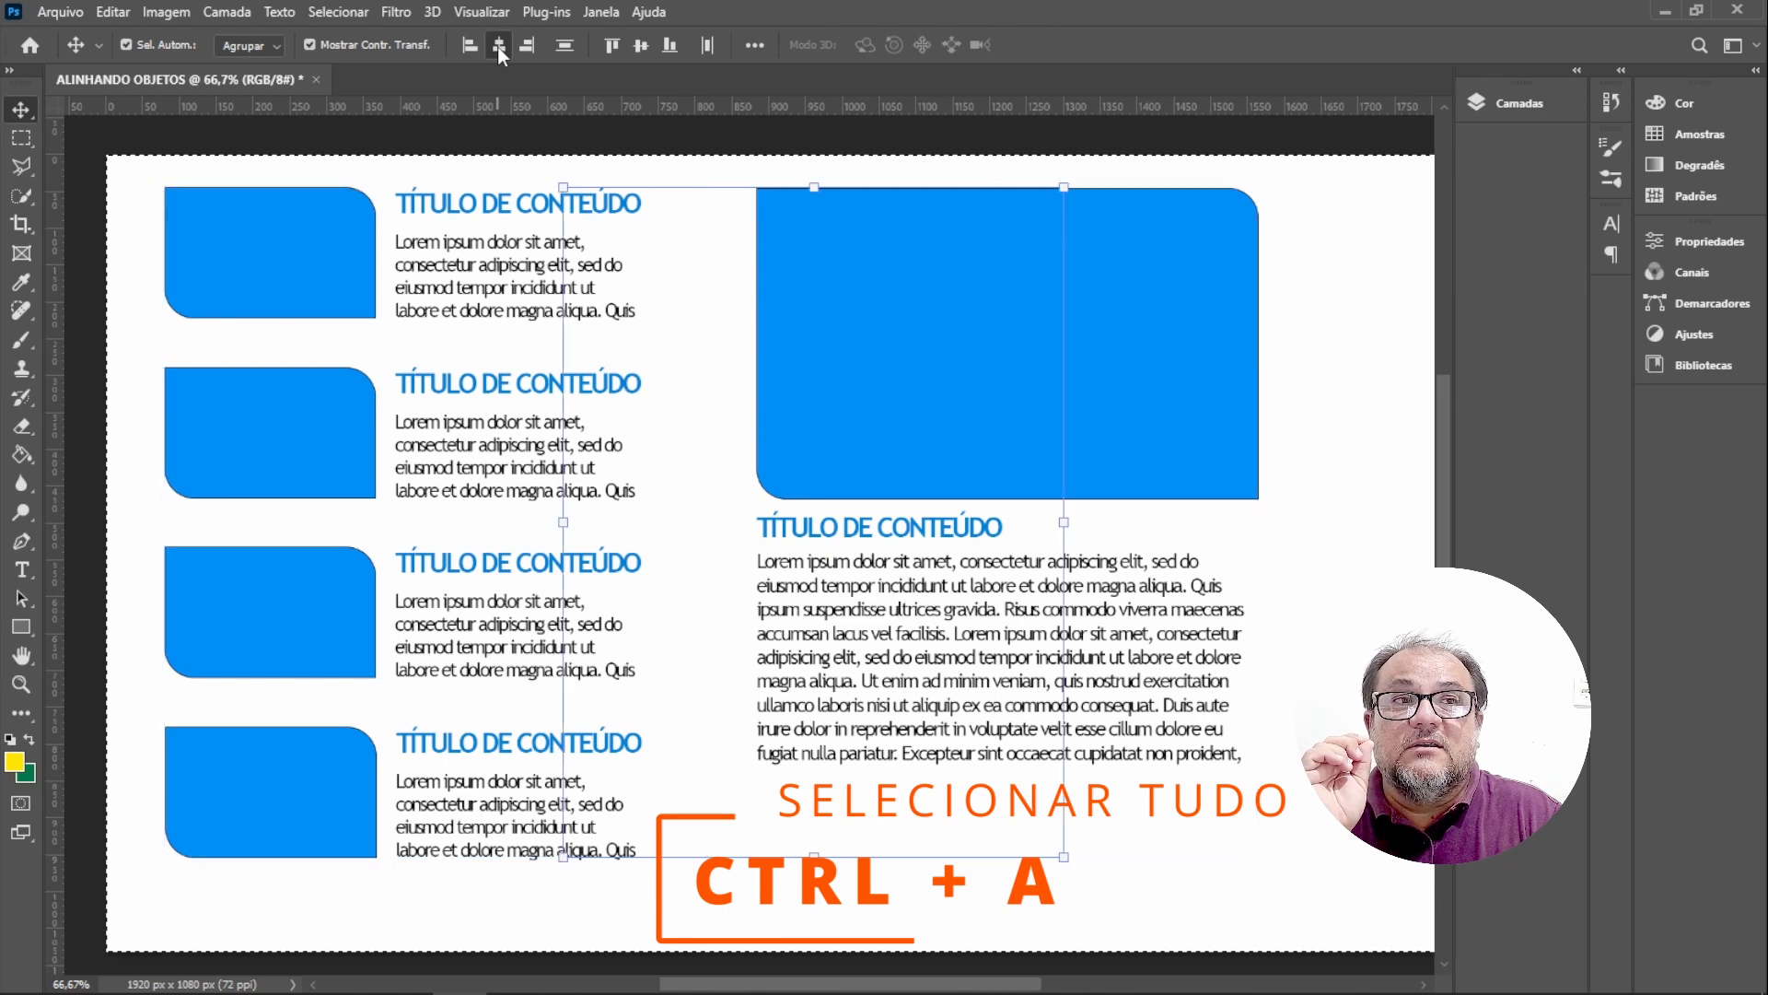
pyautogui.click(498, 46)
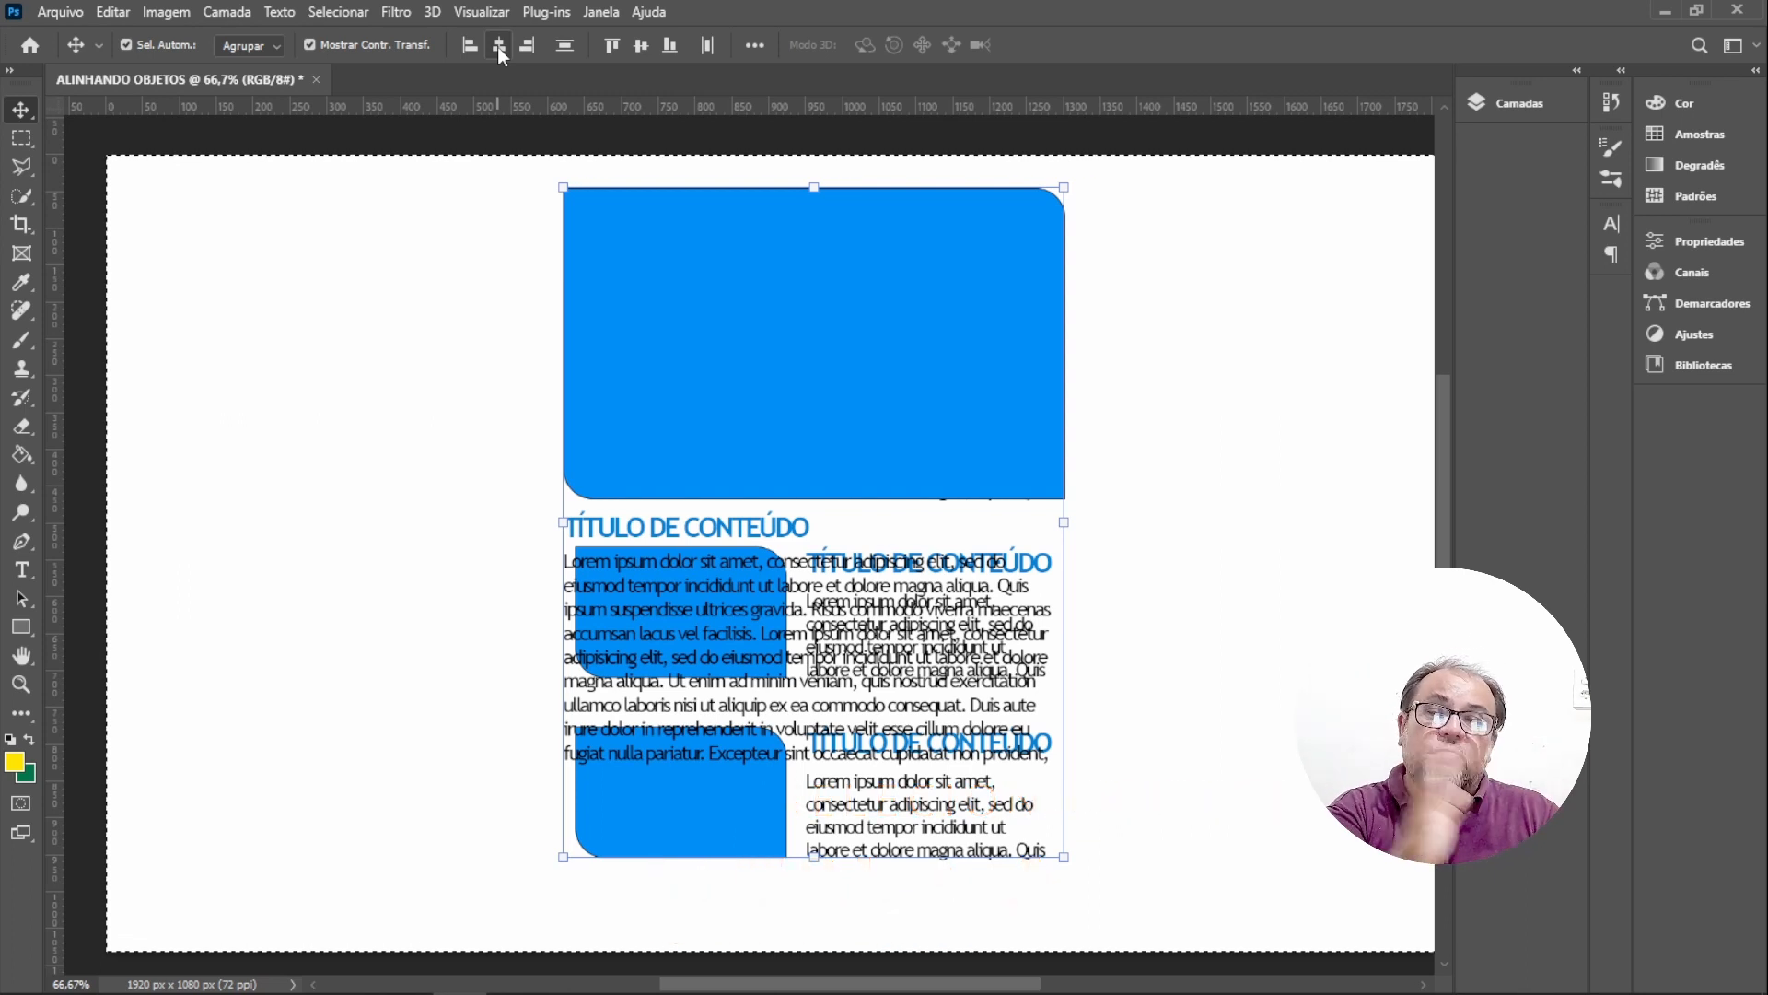
pyautogui.click(641, 45)
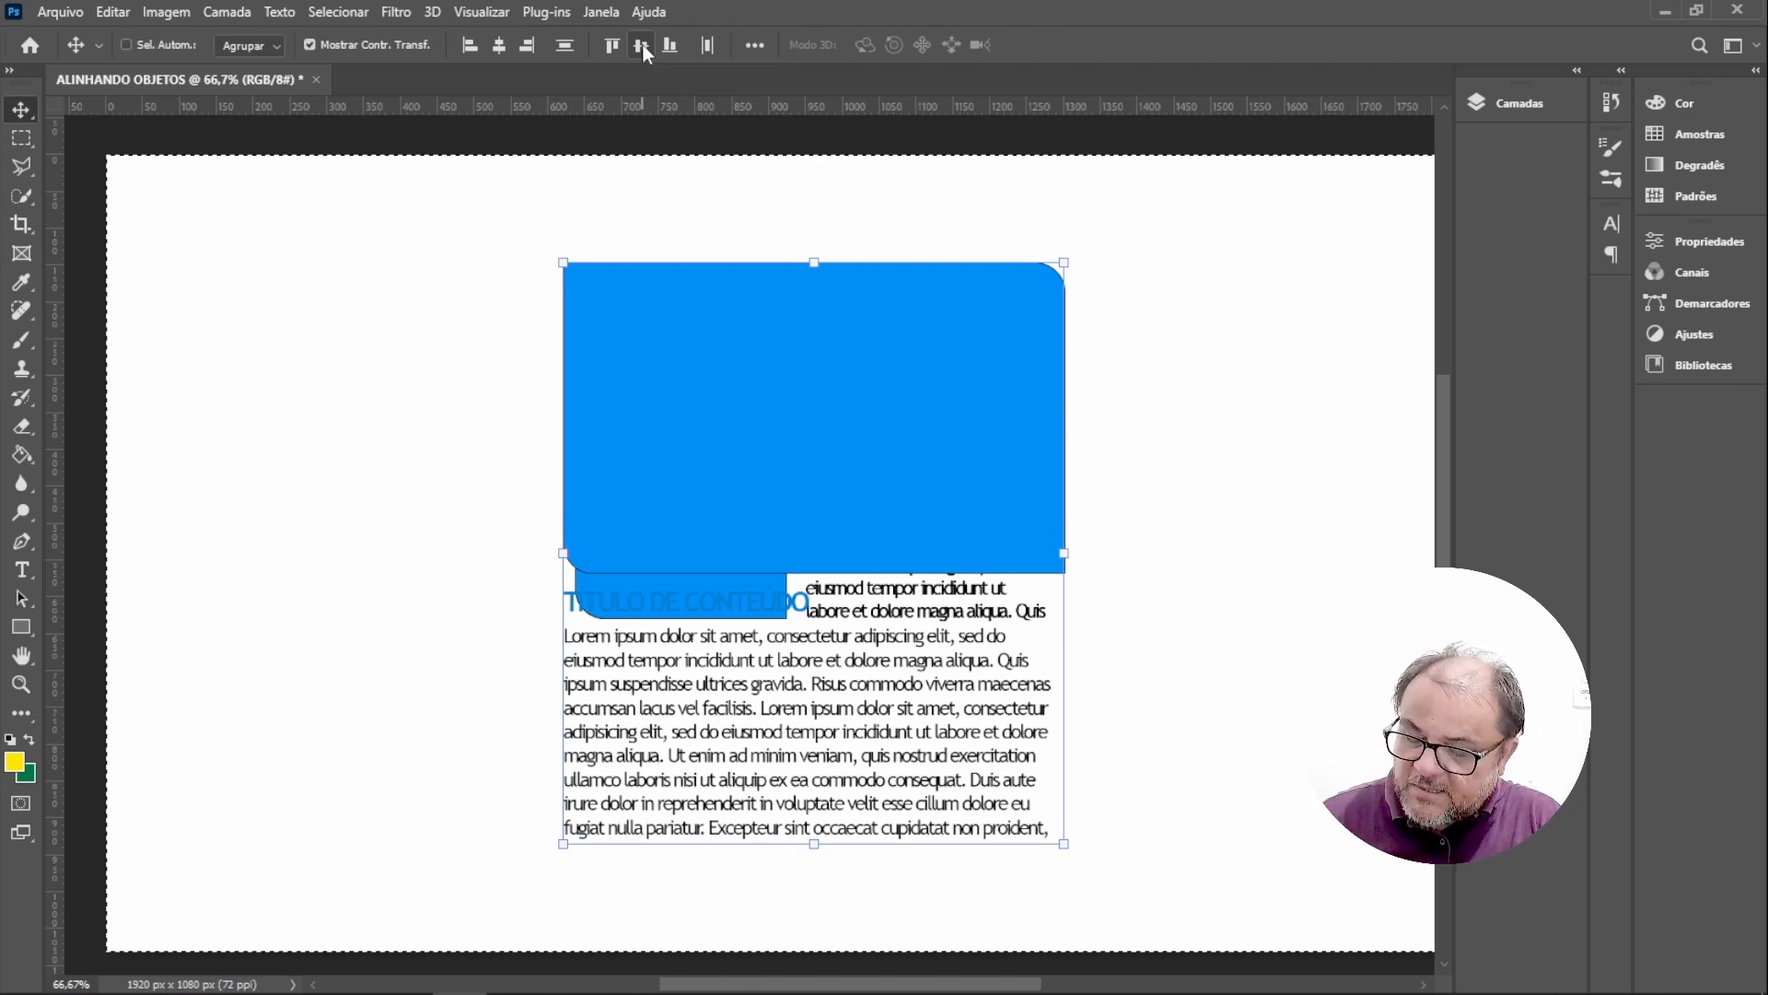
pyautogui.hotkey('ctrl', 'z')
pyautogui.hotkey('ctrl', 'z')
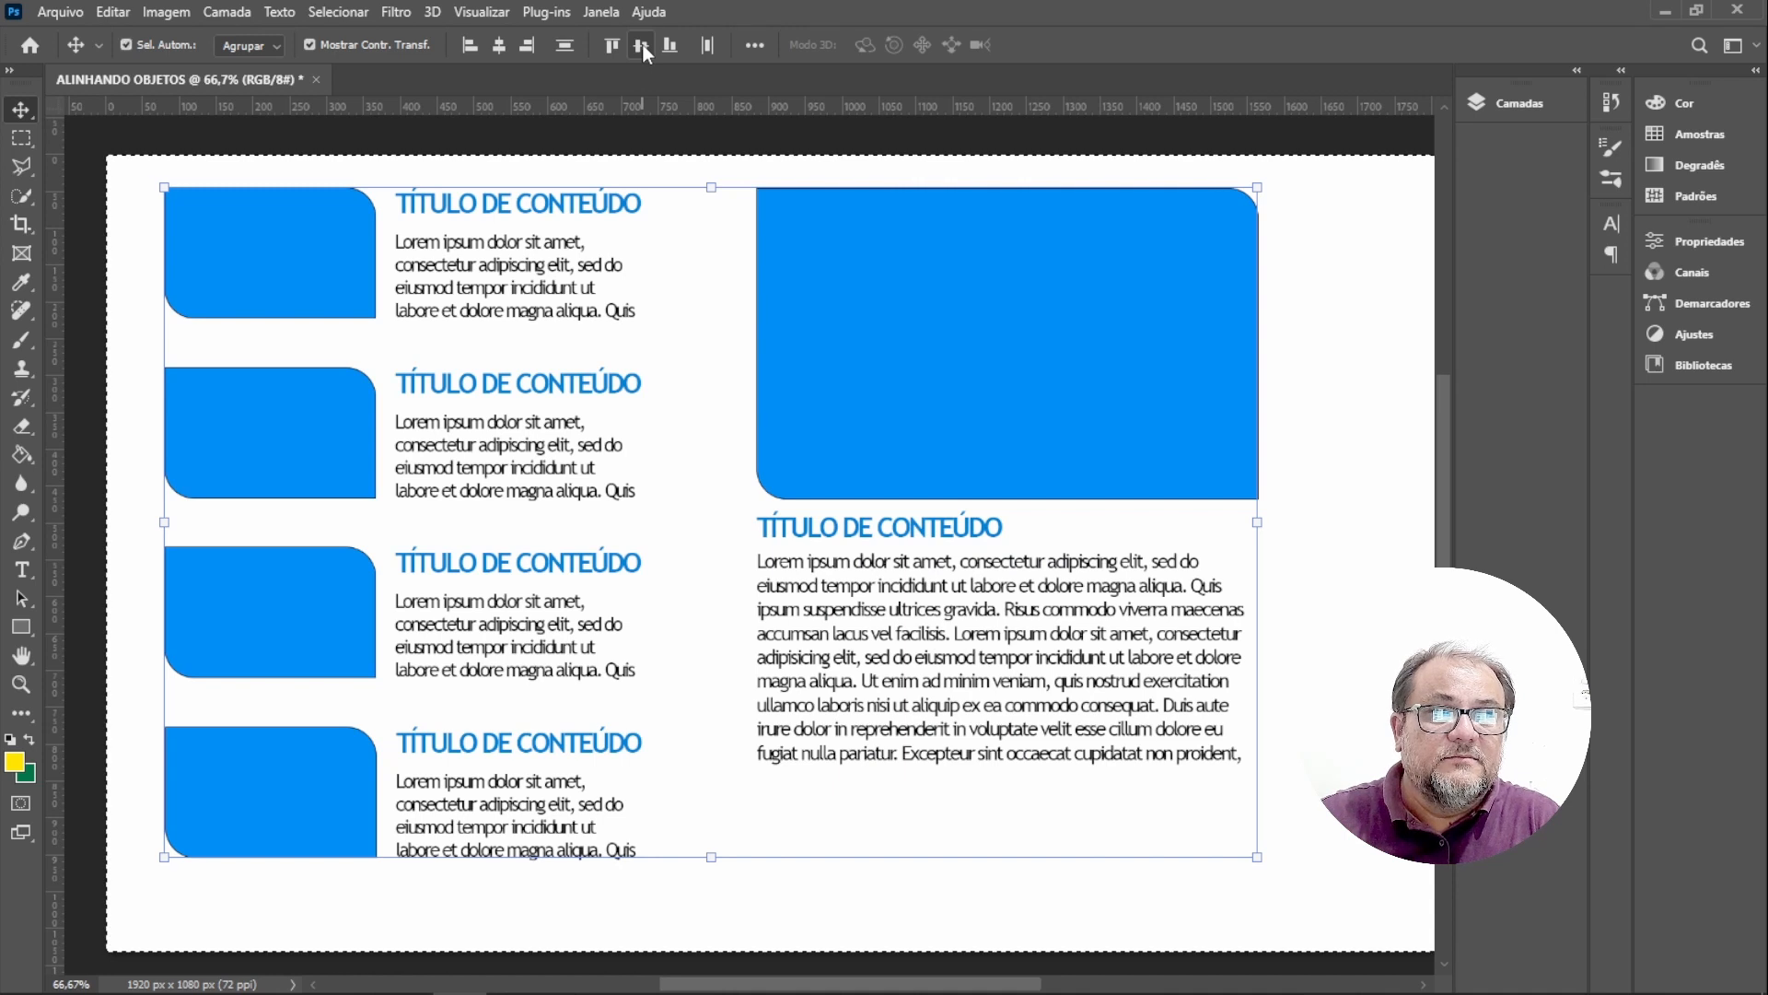
pyautogui.hotkey('ctrl', 'd')
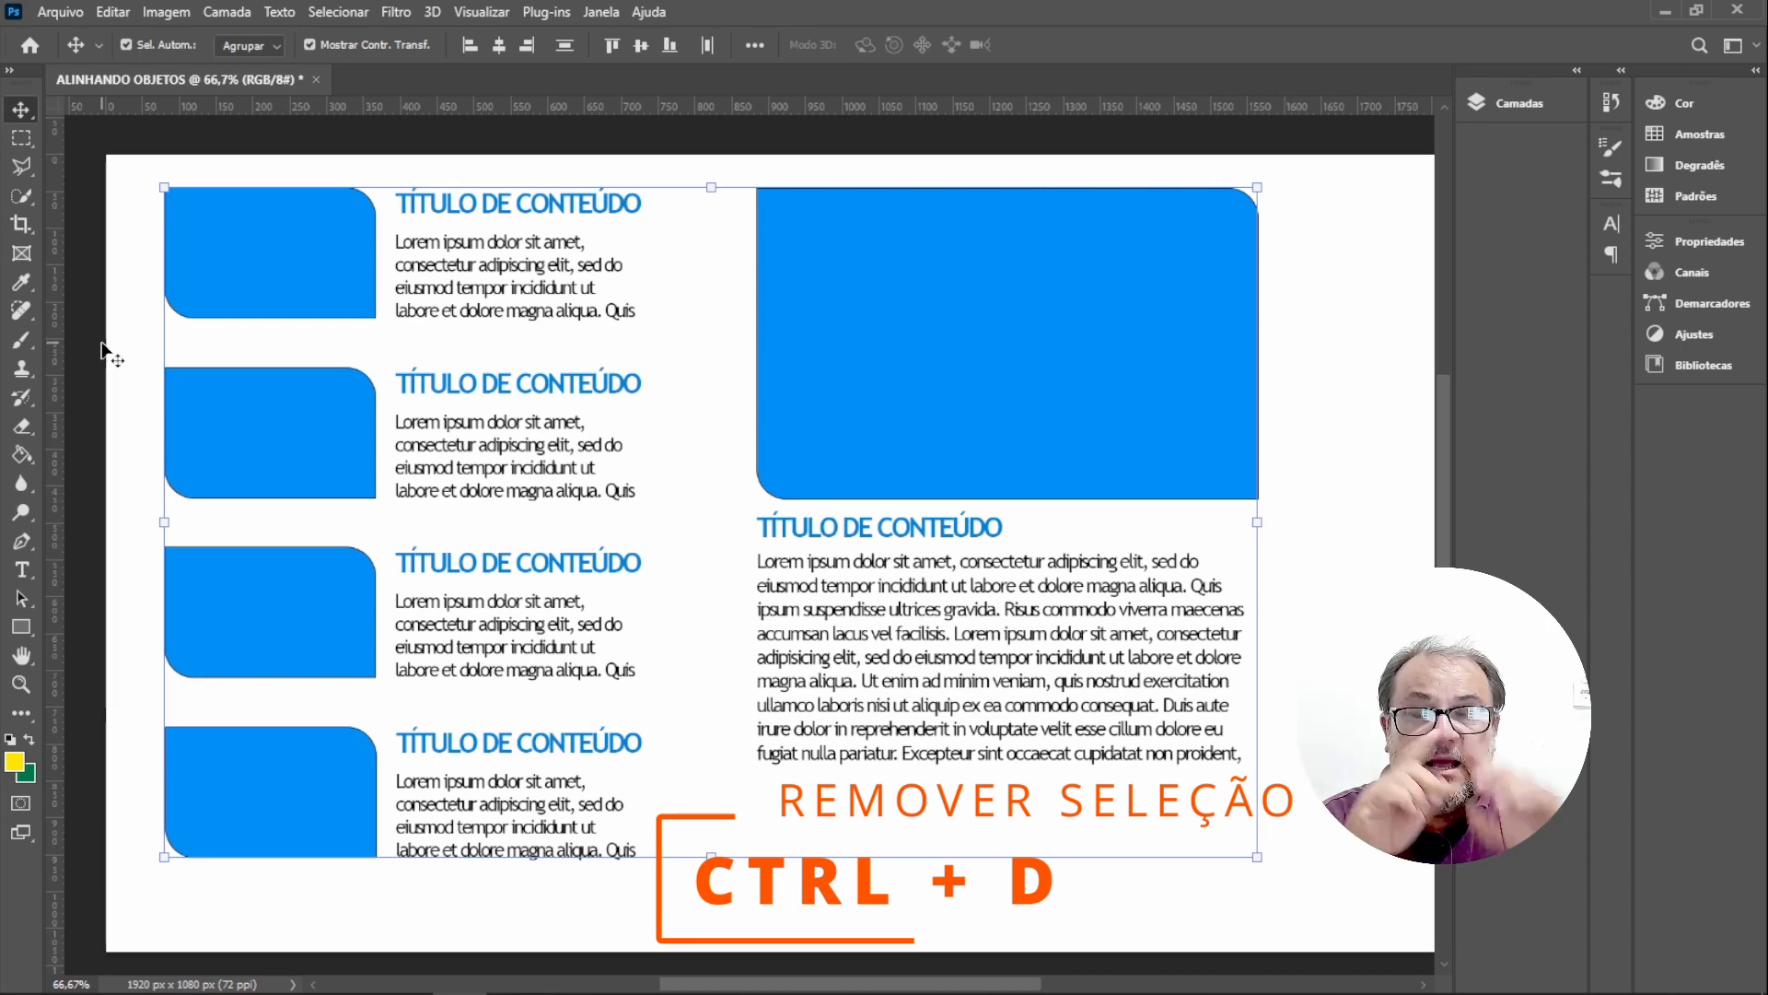
pyautogui.hotkey('ctrl', 'd')
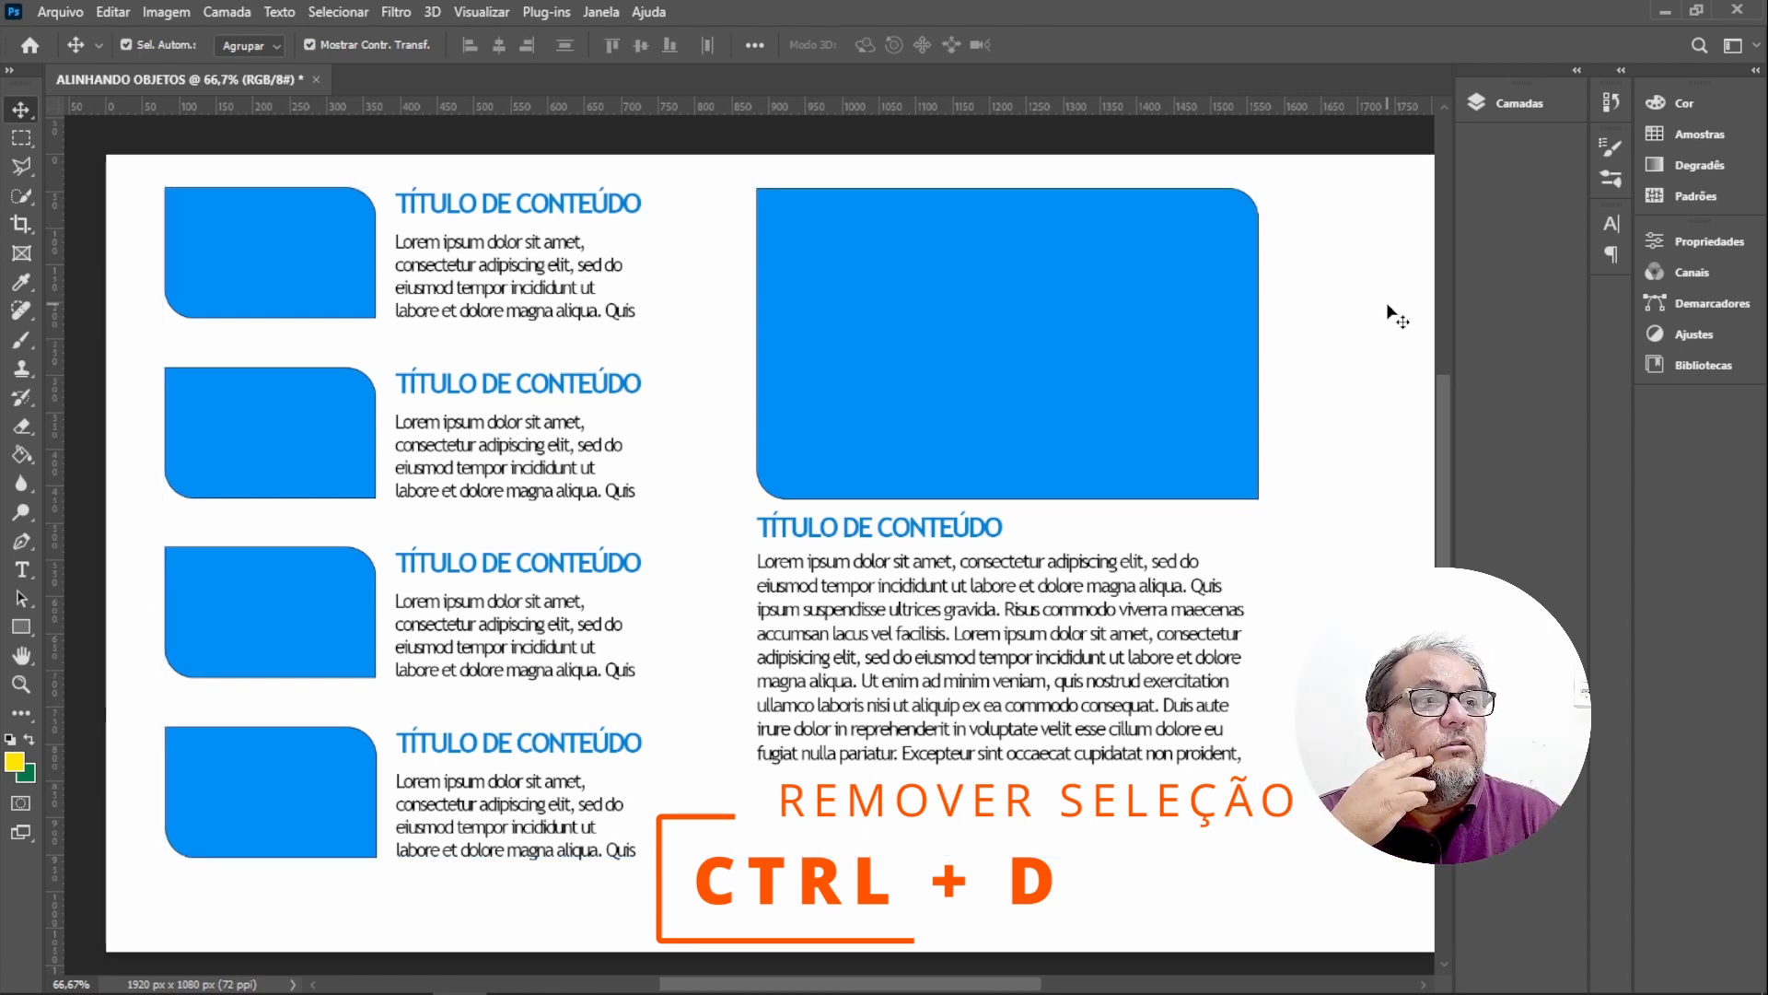
# Select all the text blocks and the featured block together and group them.
pyautogui.click(265, 224)
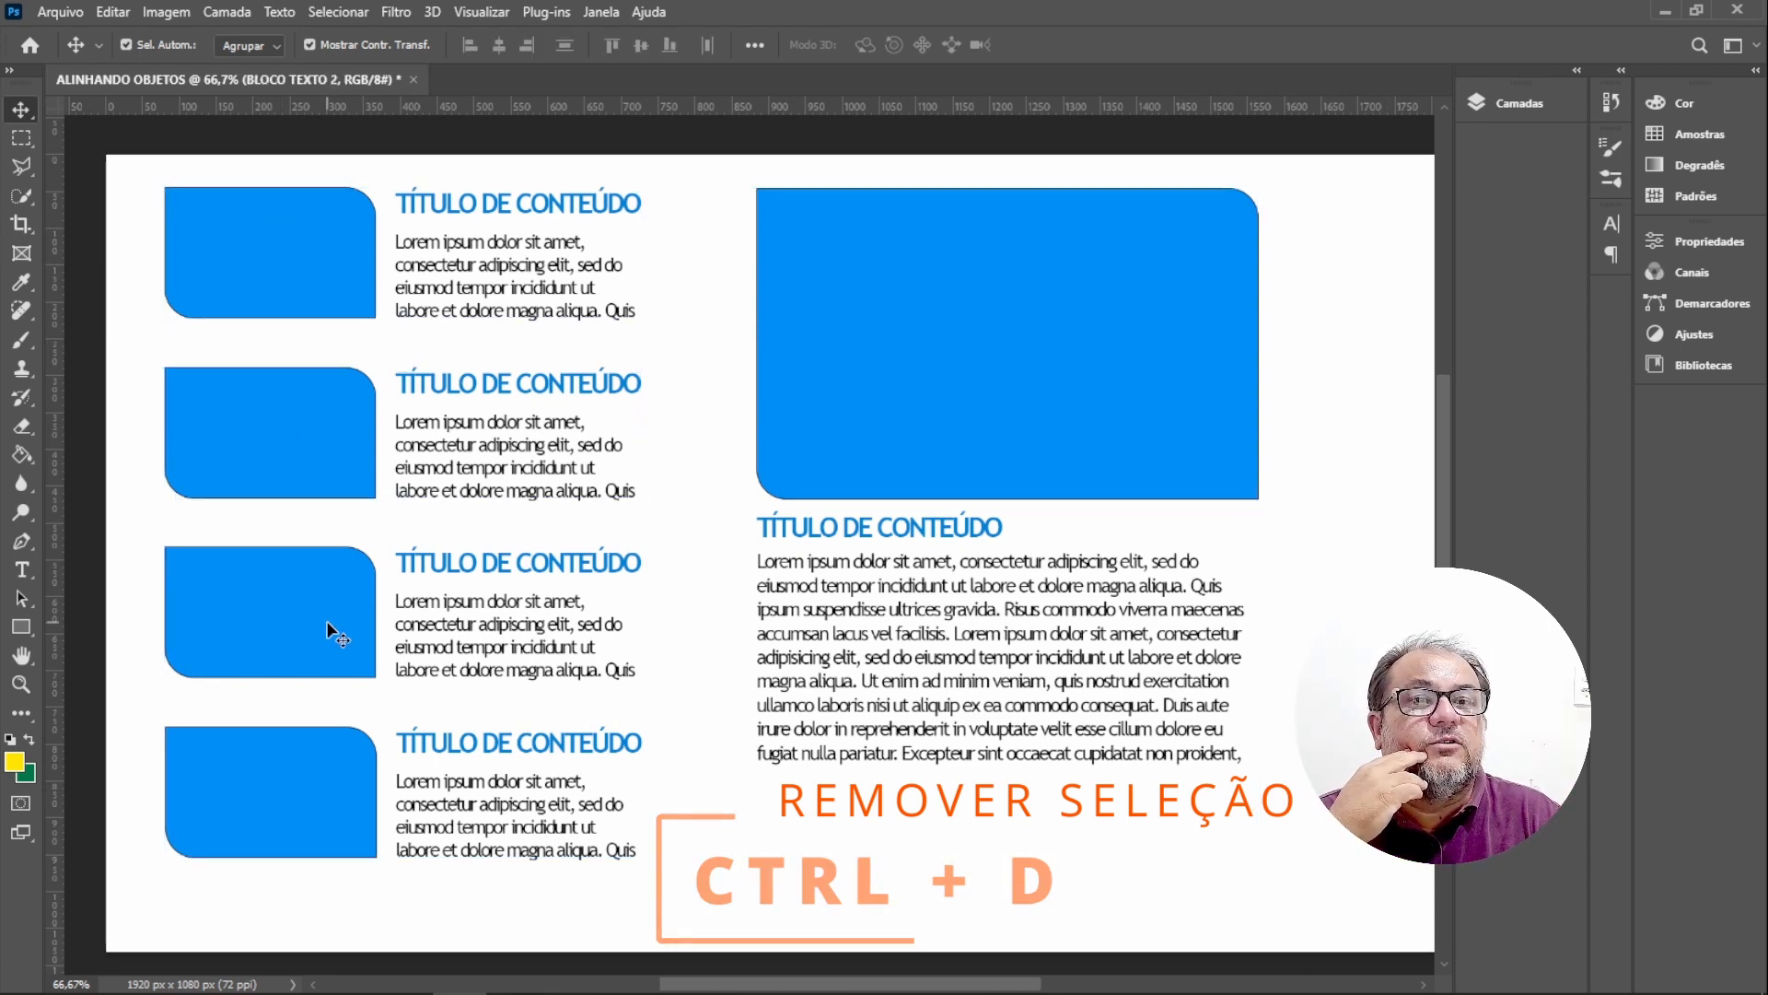
pyautogui.click(928, 470)
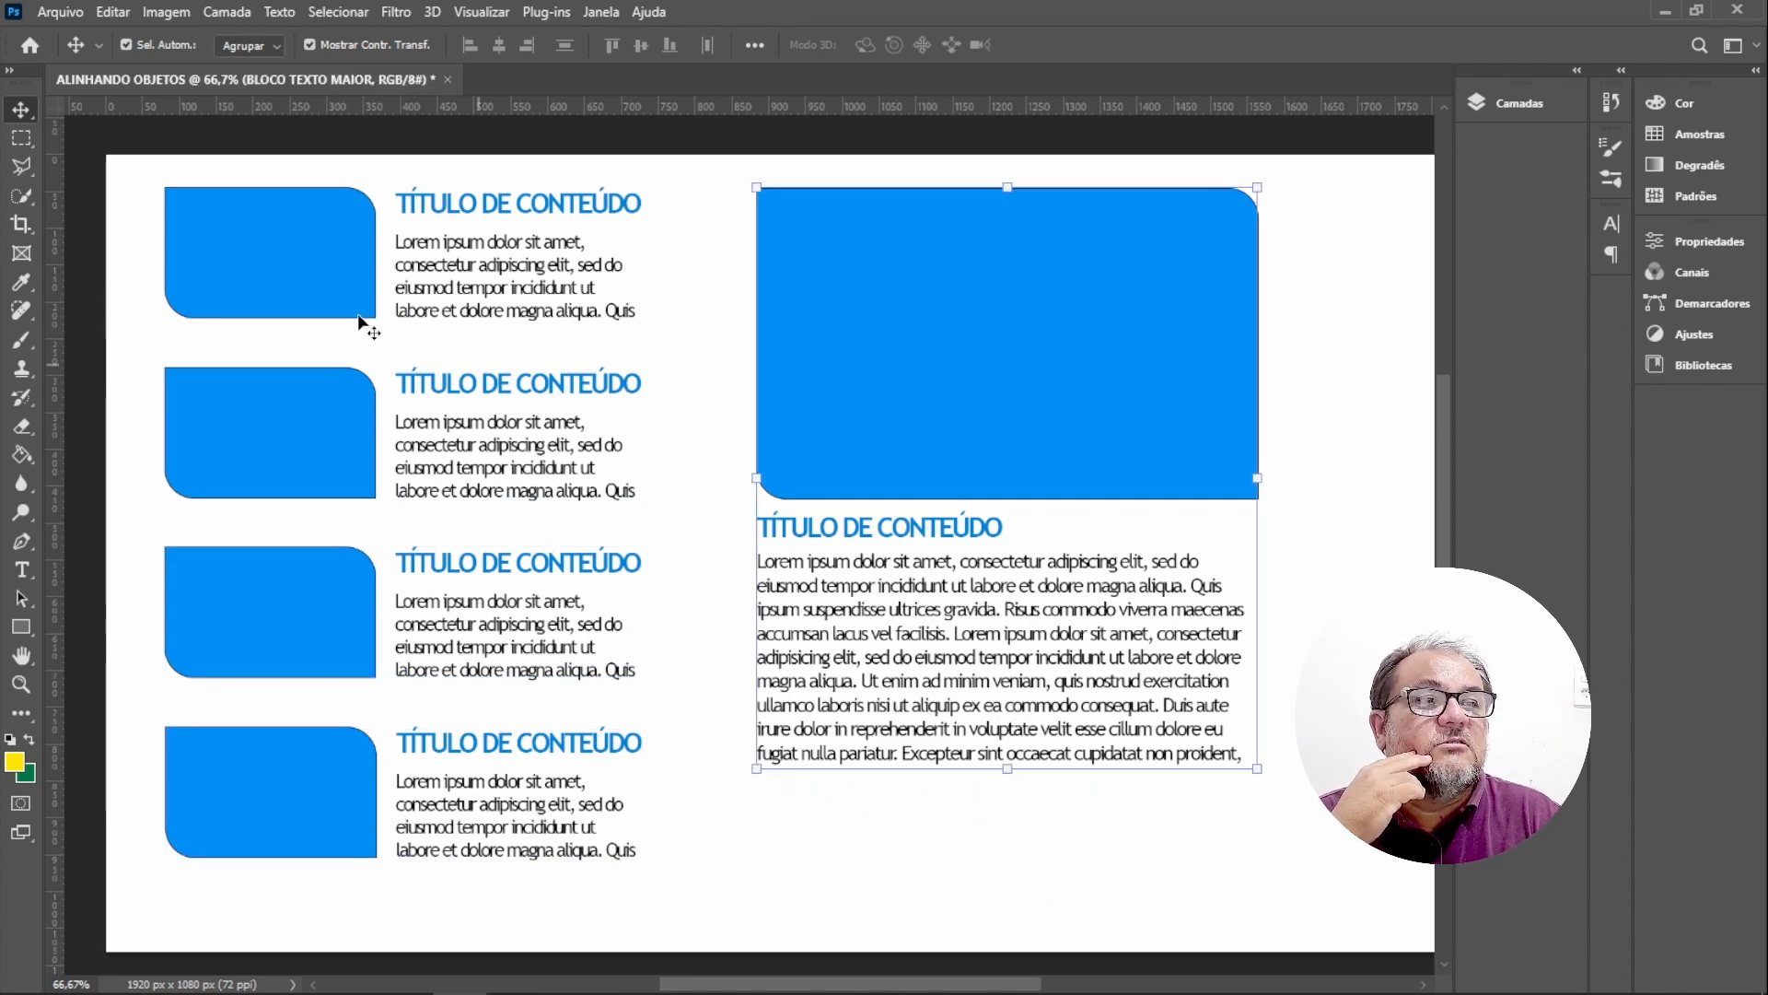
pyautogui.moveTo(147, 168); pyautogui.dragTo(1315, 903)
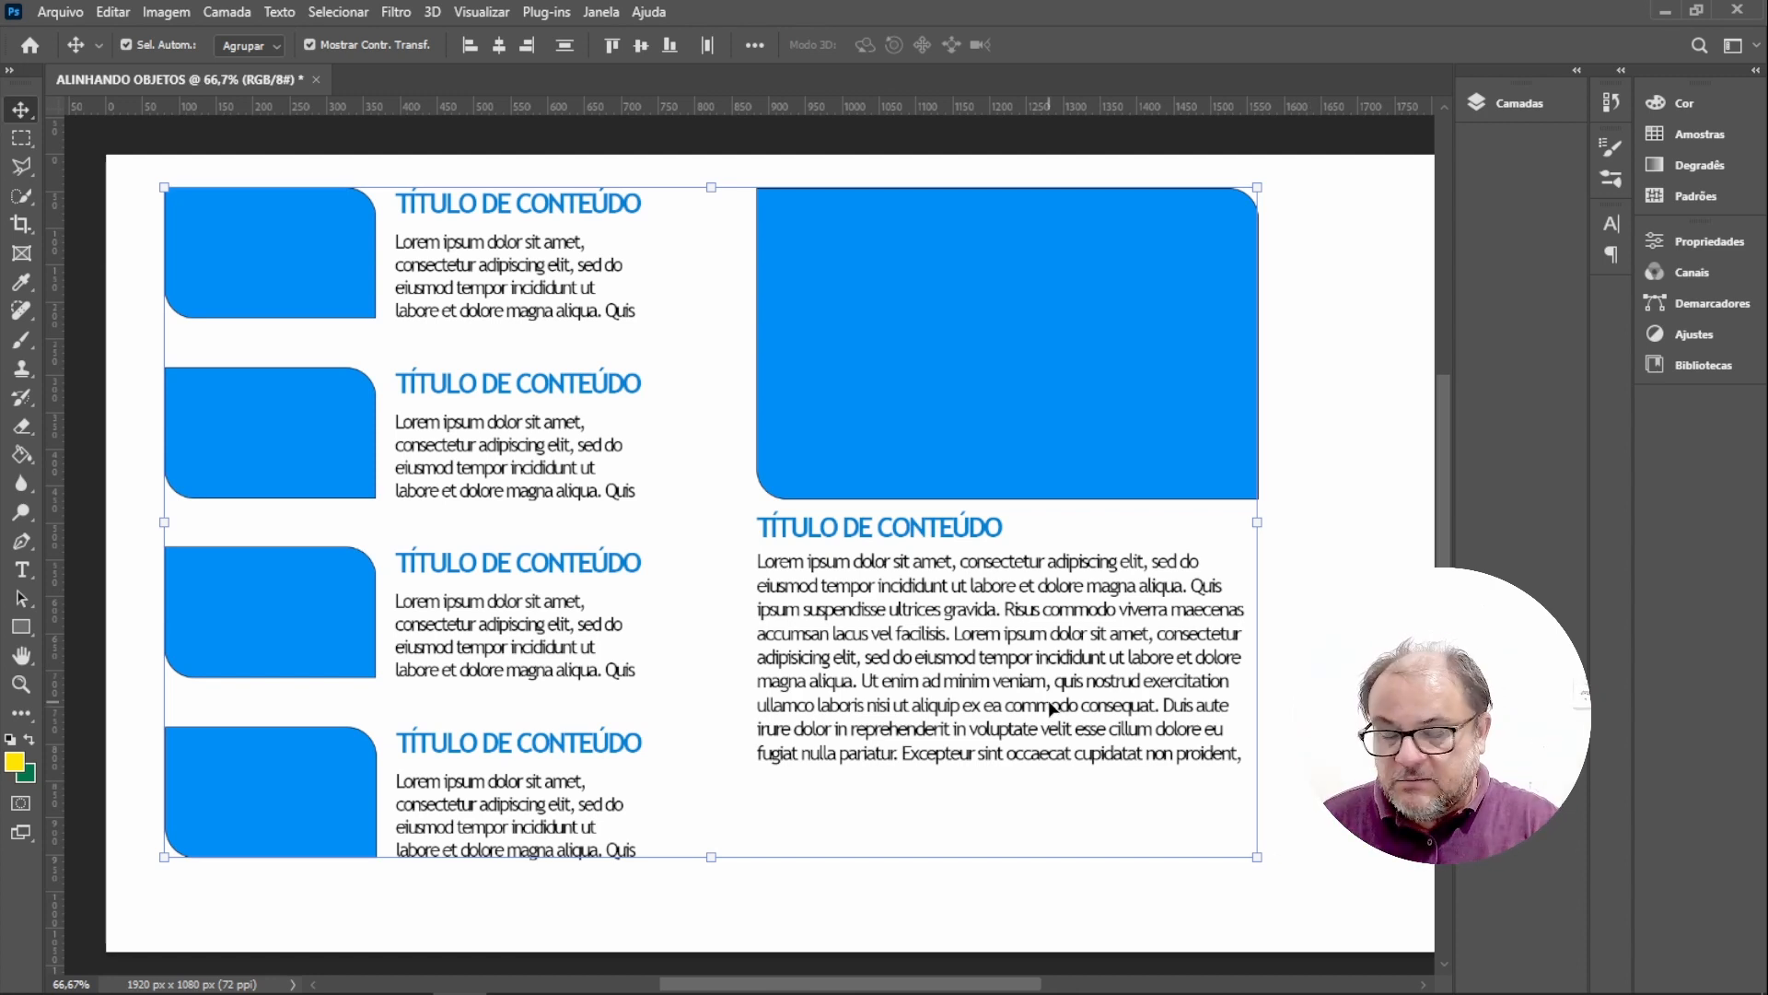
pyautogui.click(1369, 892)
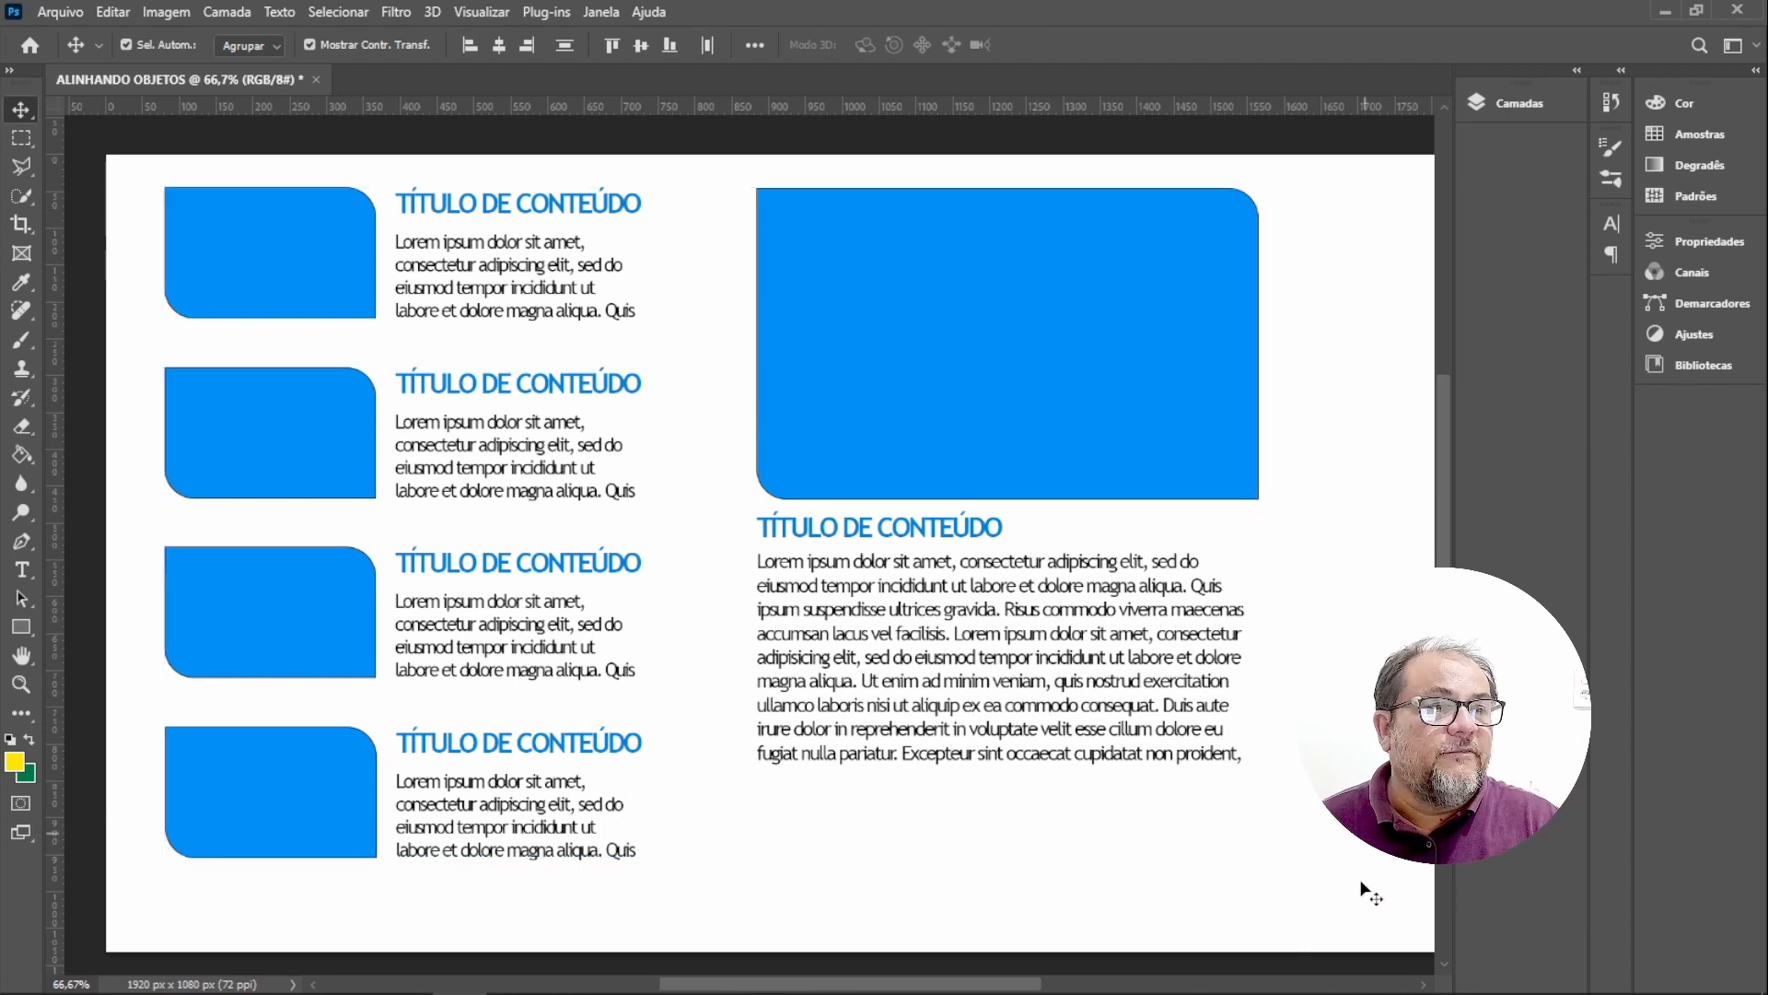
pyautogui.moveTo(1362, 905); pyautogui.dragTo(142, 156)
pyautogui.moveTo(1295, 886); pyautogui.dragTo(119, 250)
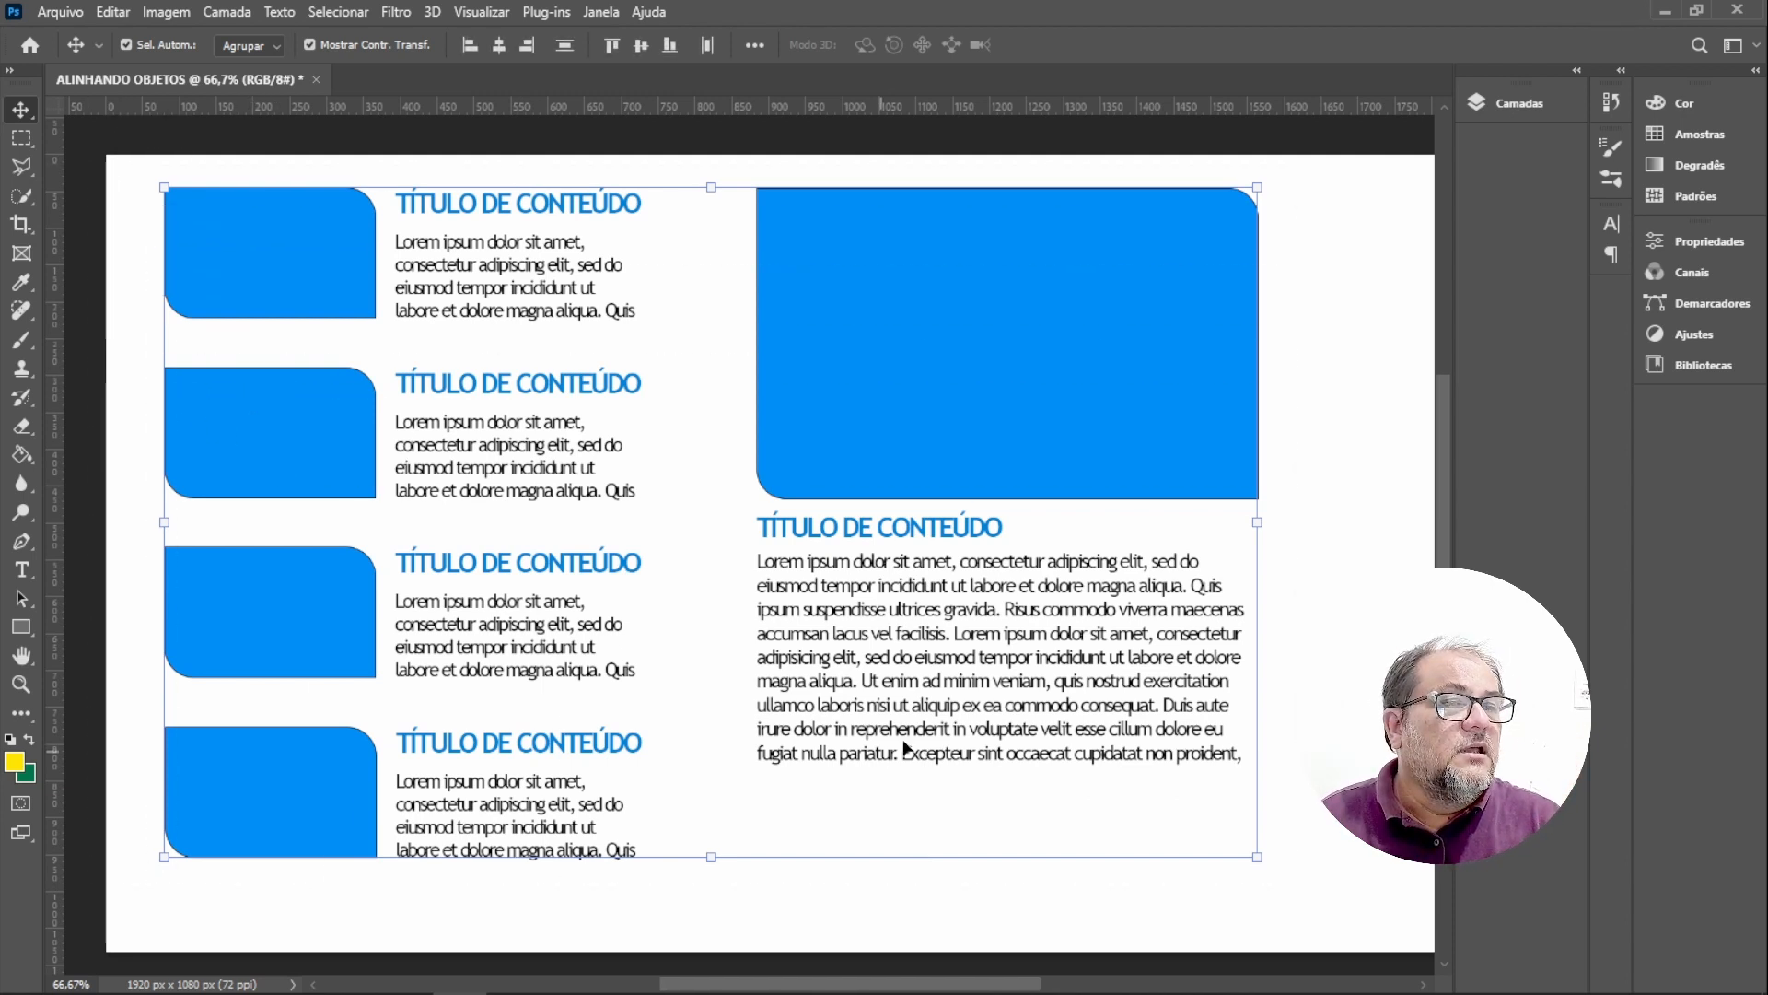
pyautogui.moveTo(1356, 900); pyautogui.dragTo(151, 168)
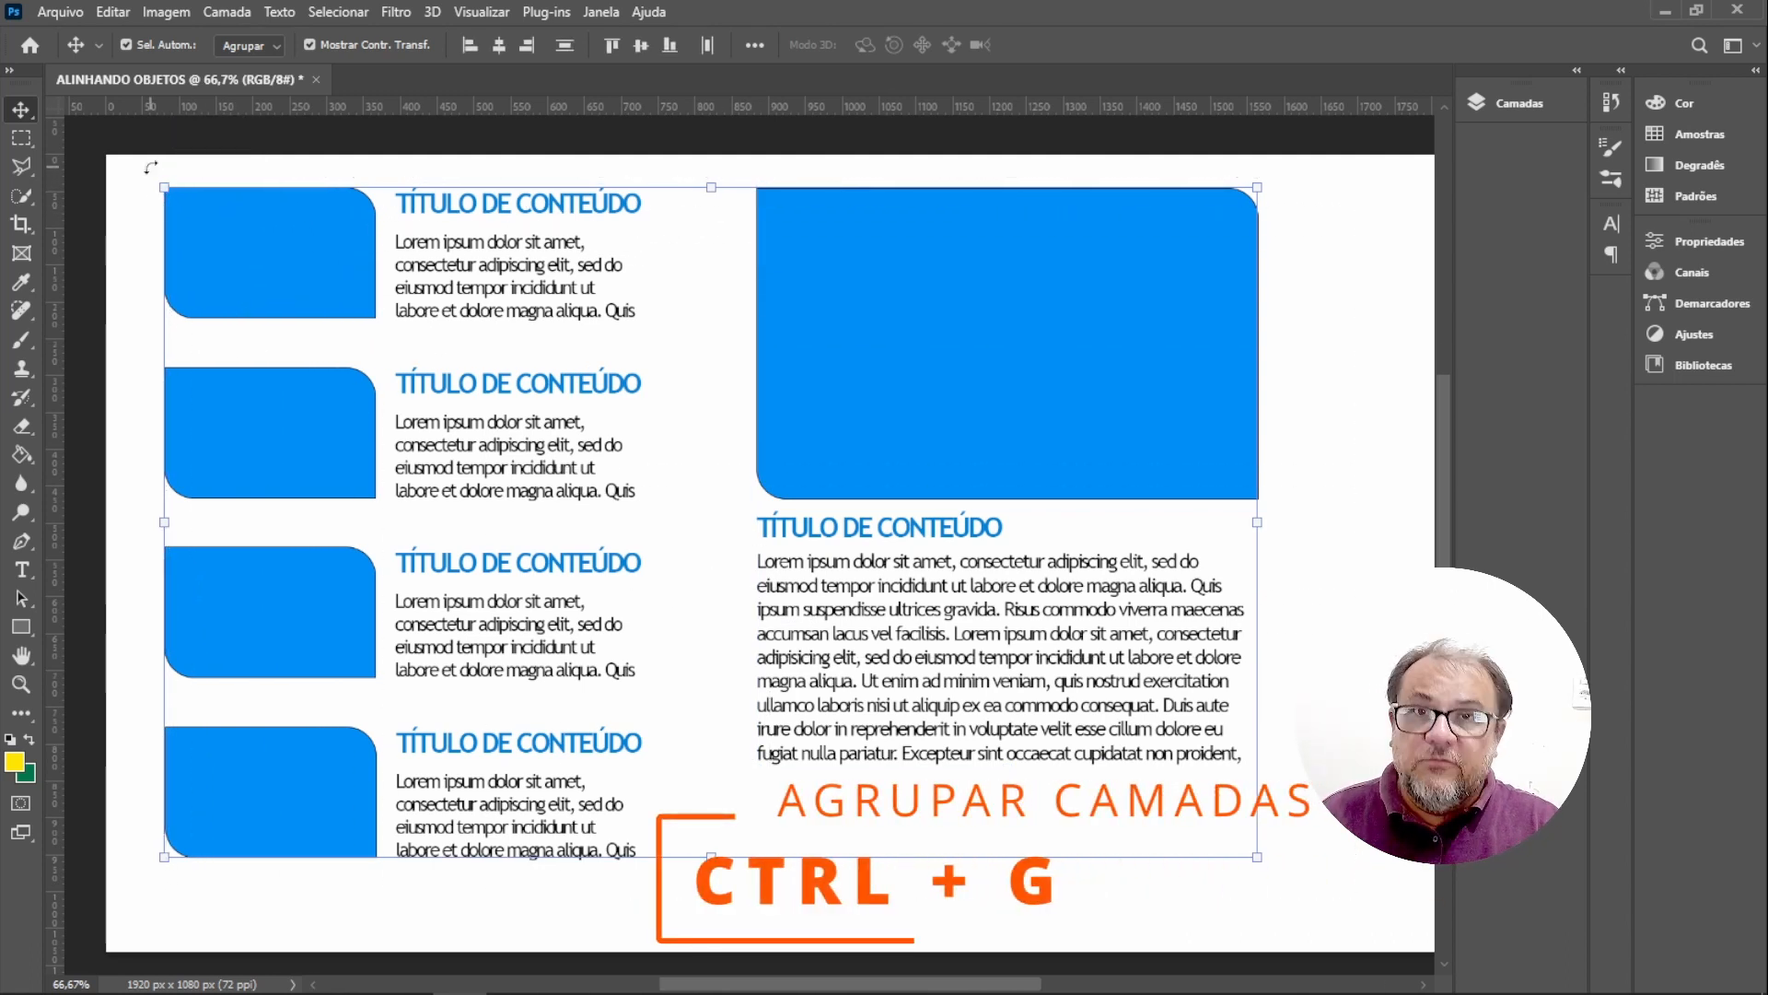
pyautogui.hotkey('ctrl', 'g')
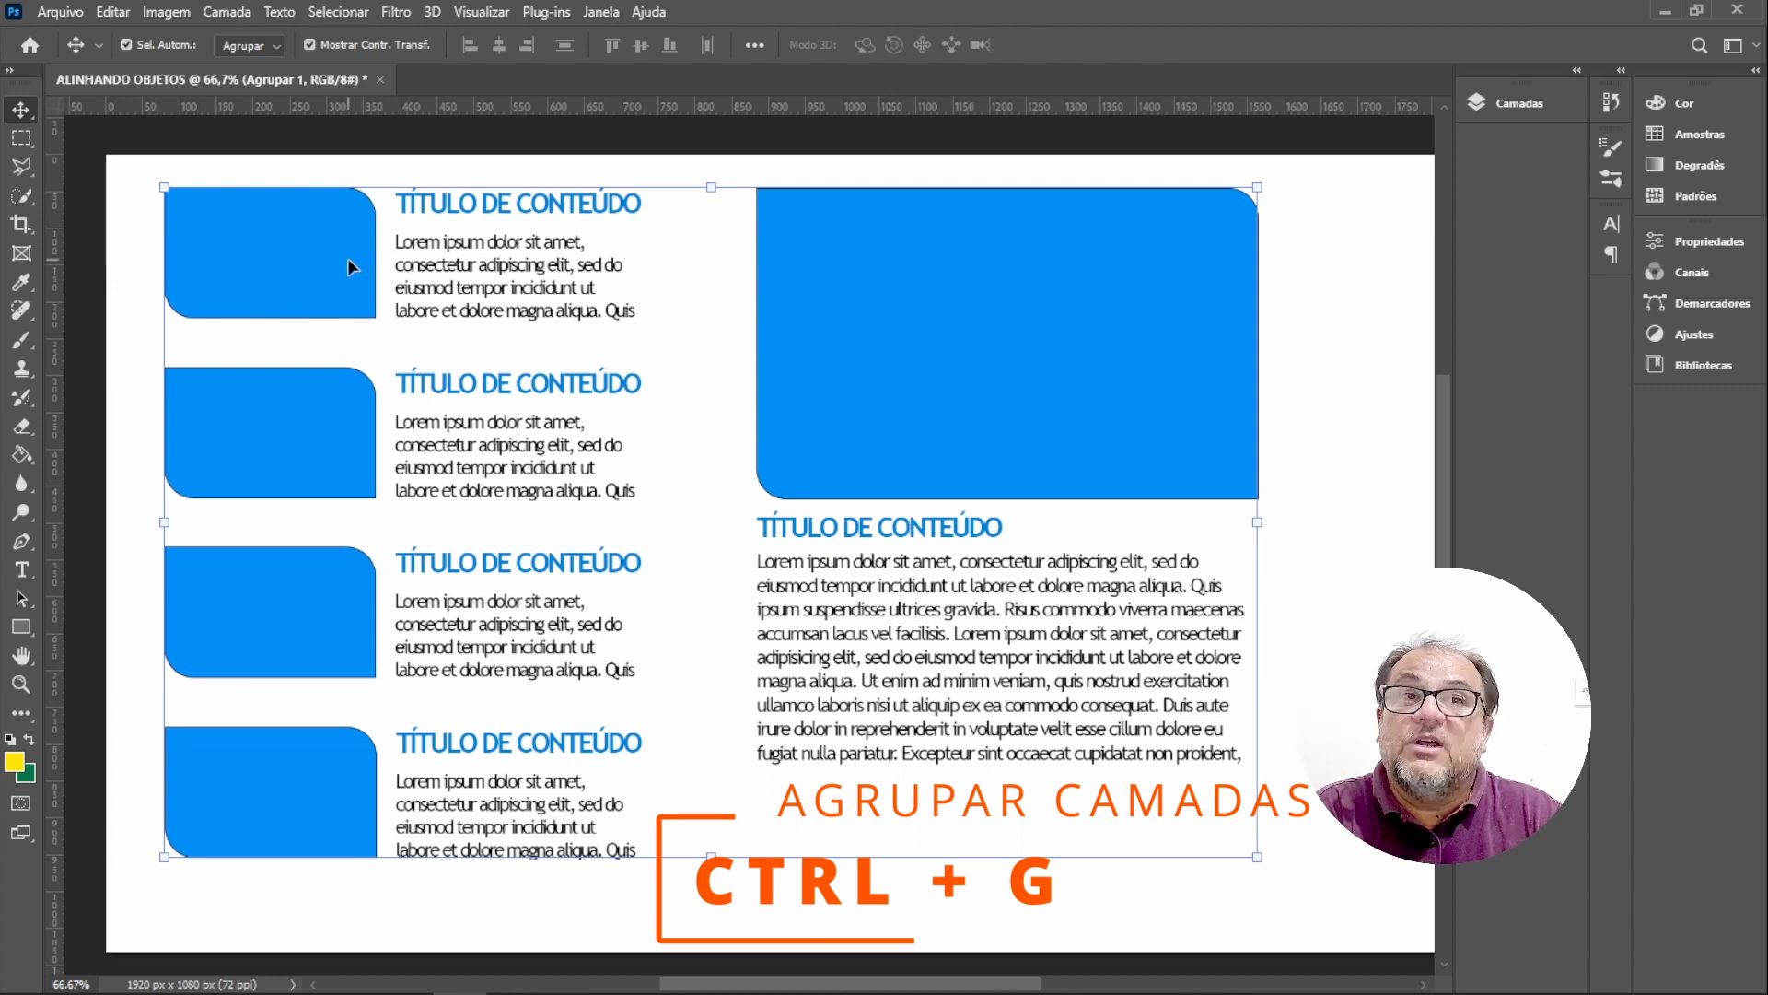
# Move the combined group so it sits centred on the page.
pyautogui.moveTo(346, 266); pyautogui.dragTo(402, 304)
pyautogui.click(490, 565)
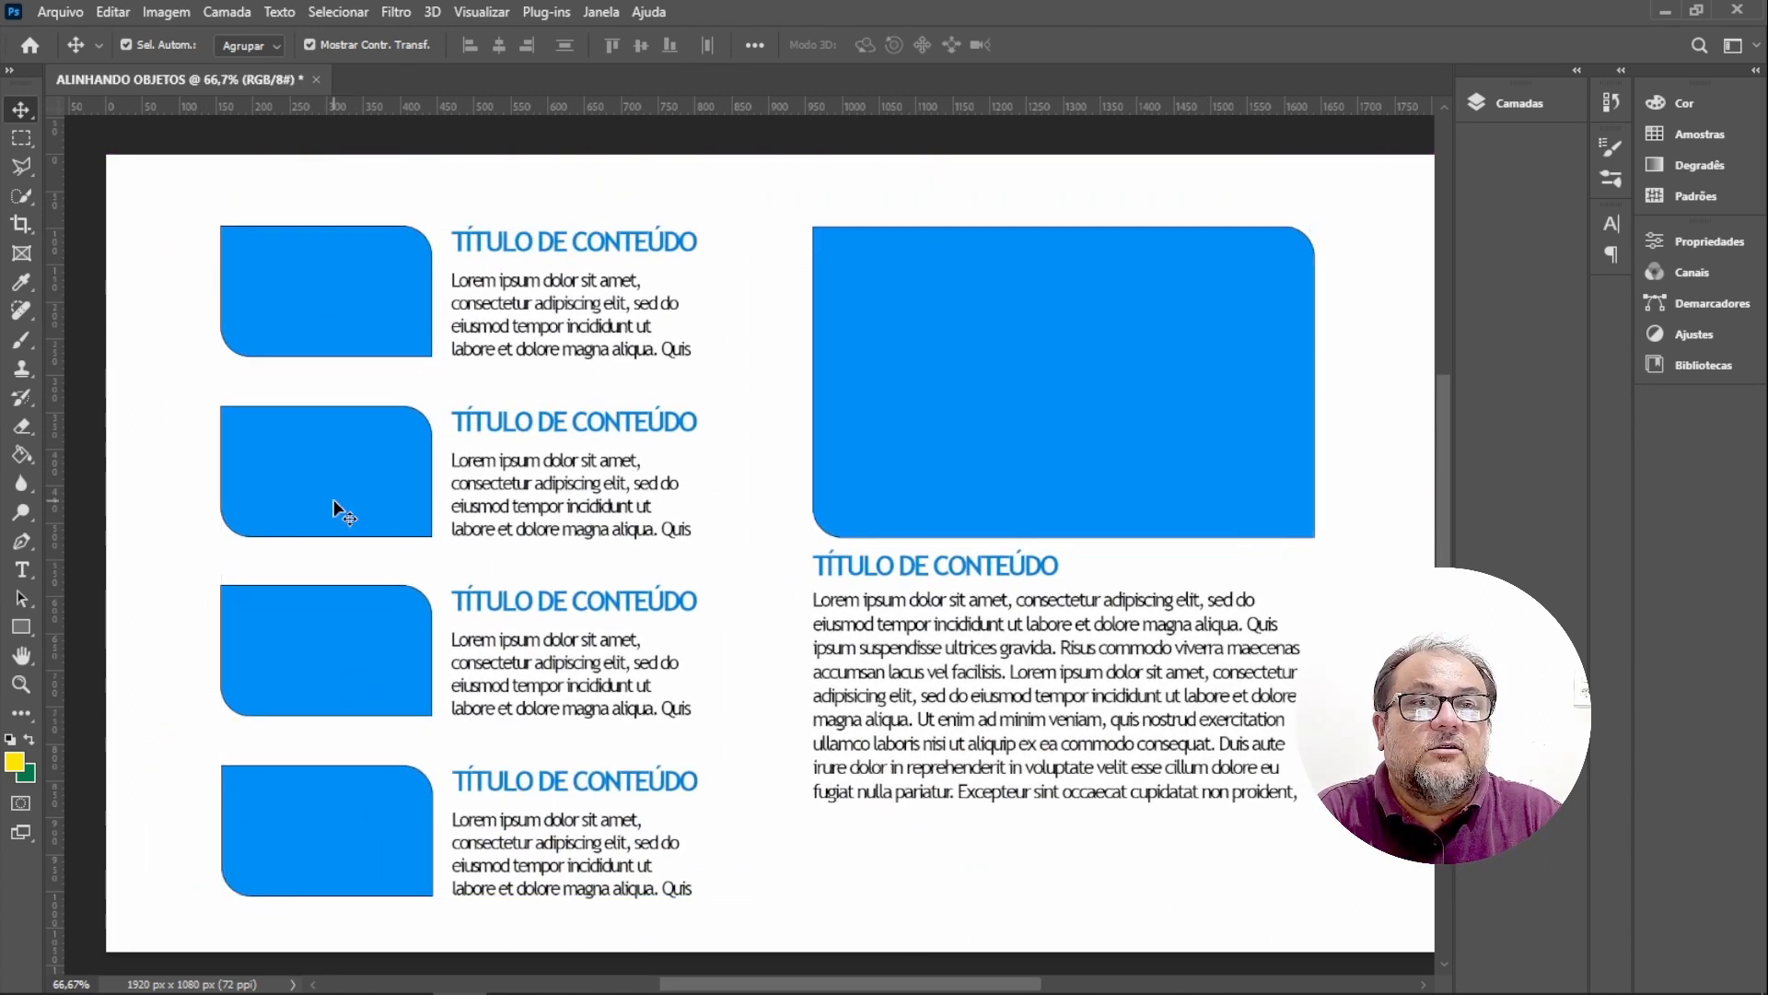
pyautogui.moveTo(334, 499); pyautogui.dragTo(336, 463)
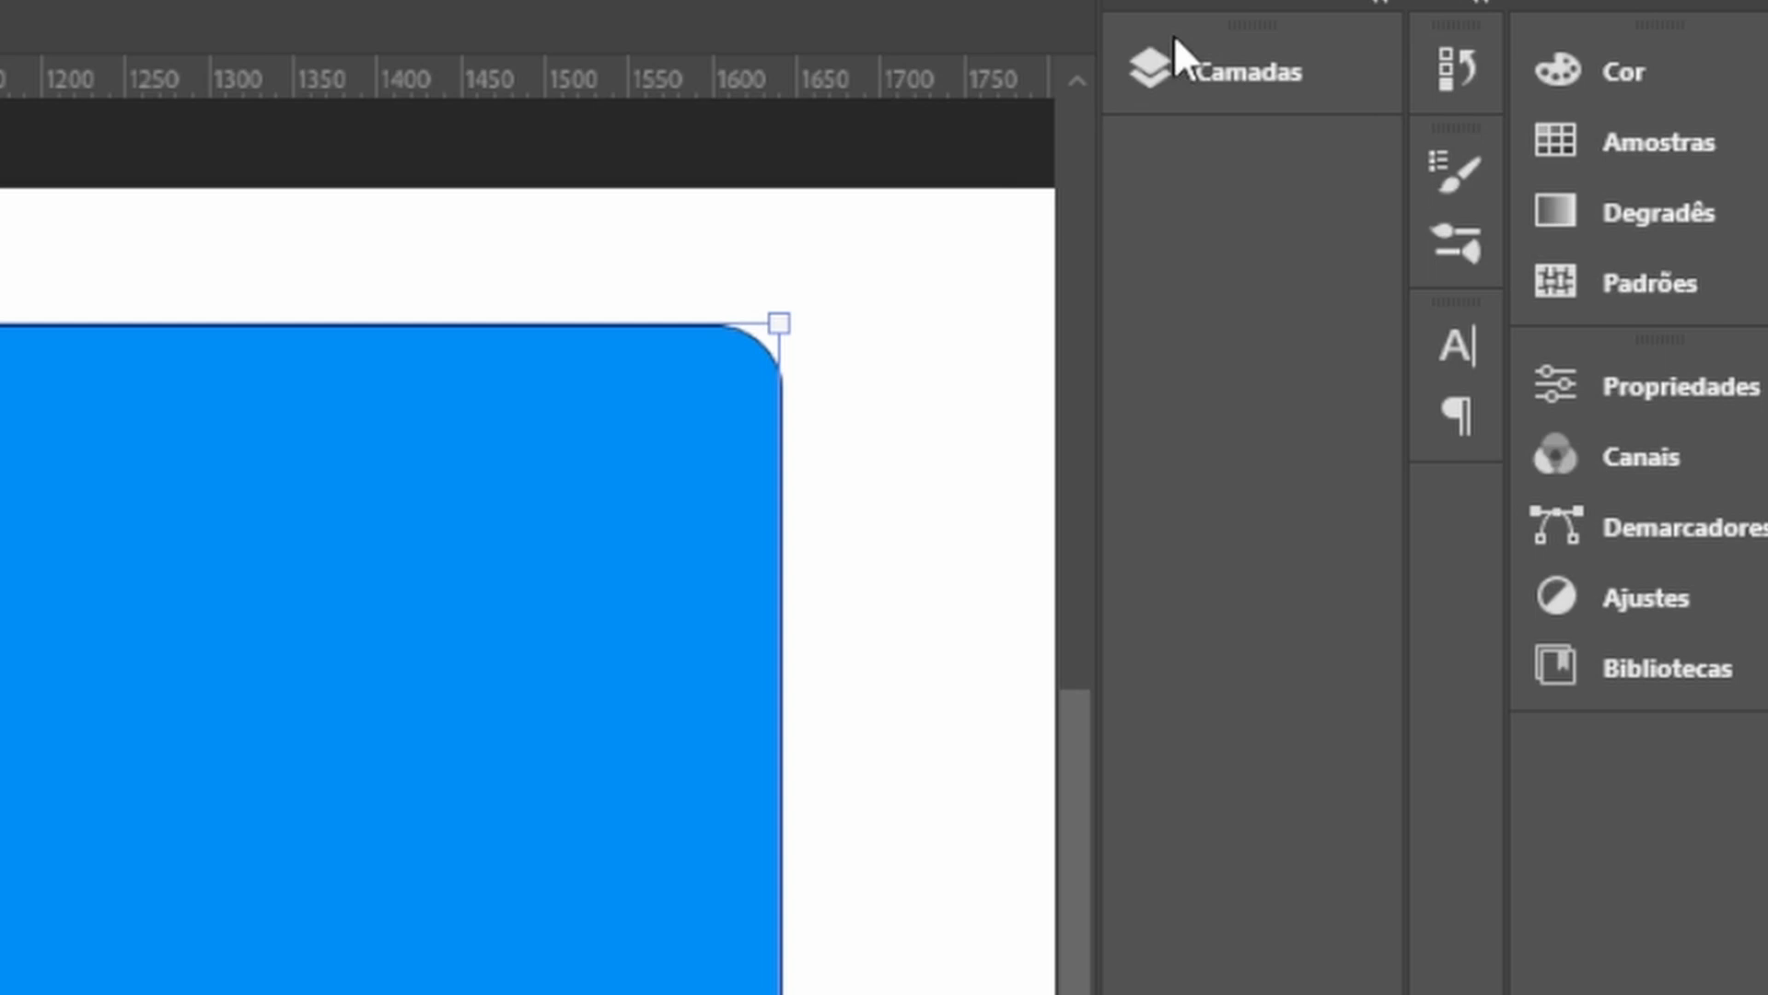
# Rename the combined group as BLOCO GERAL.
pyautogui.click(1416, 99)
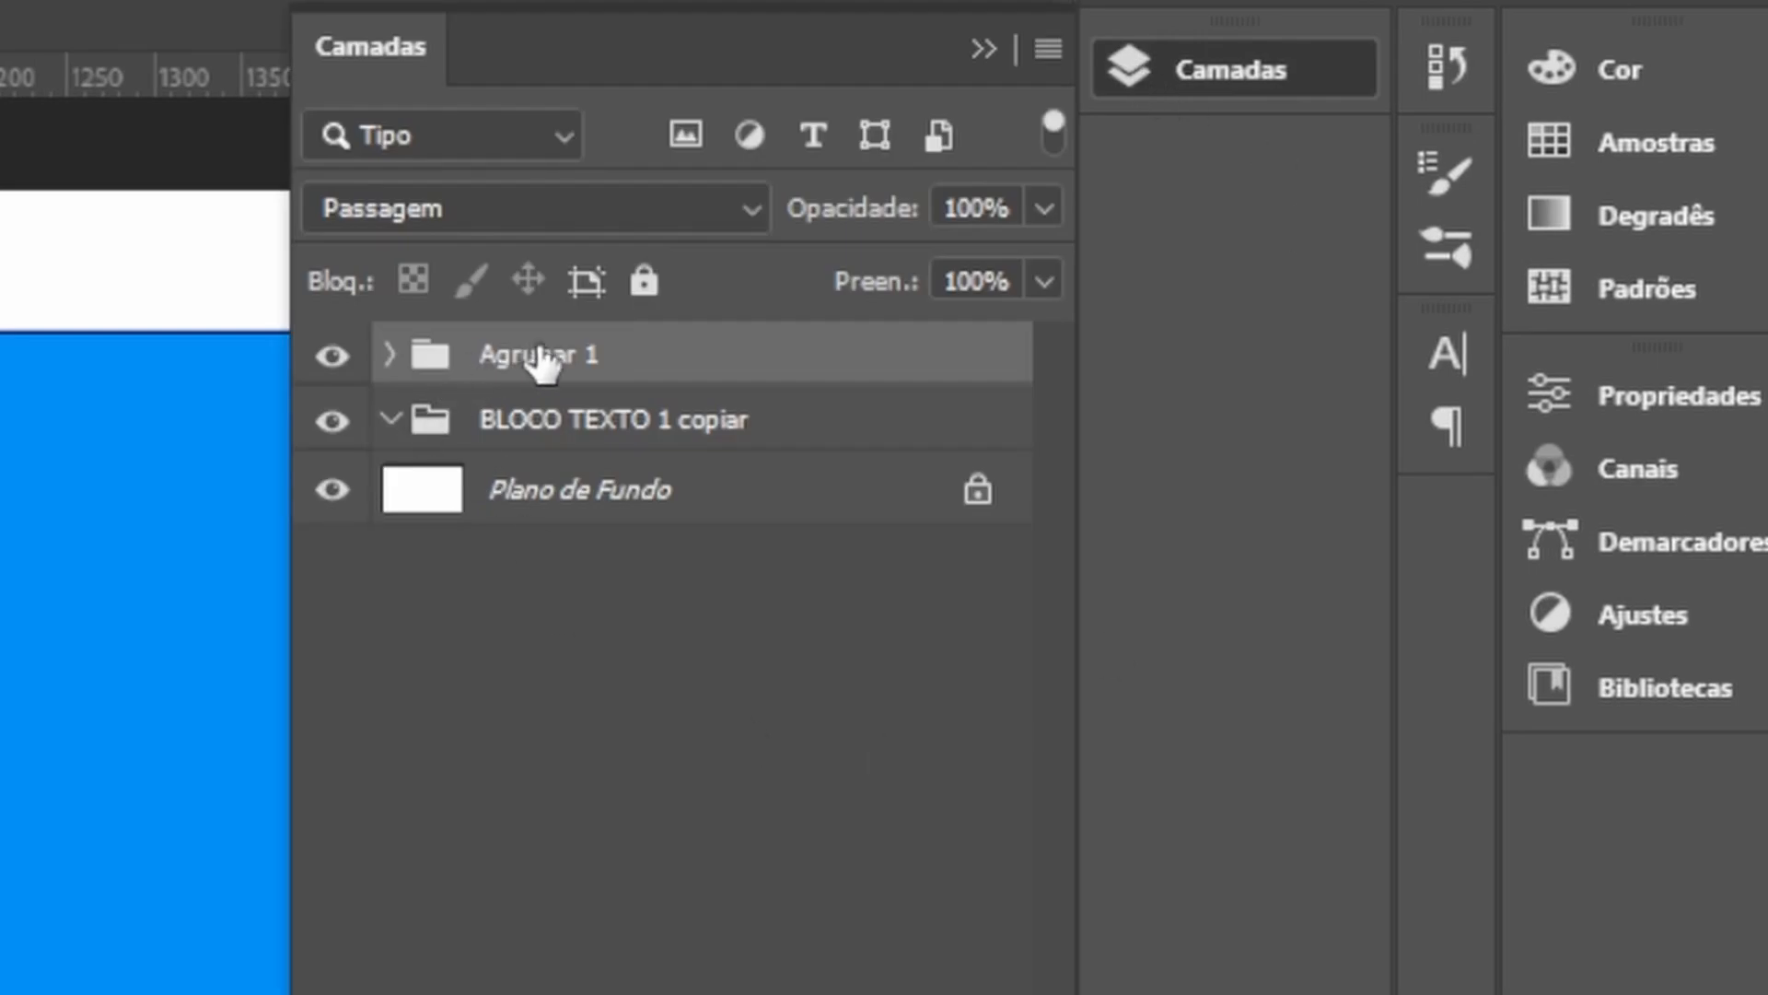
pyautogui.doubleClick(578, 359)
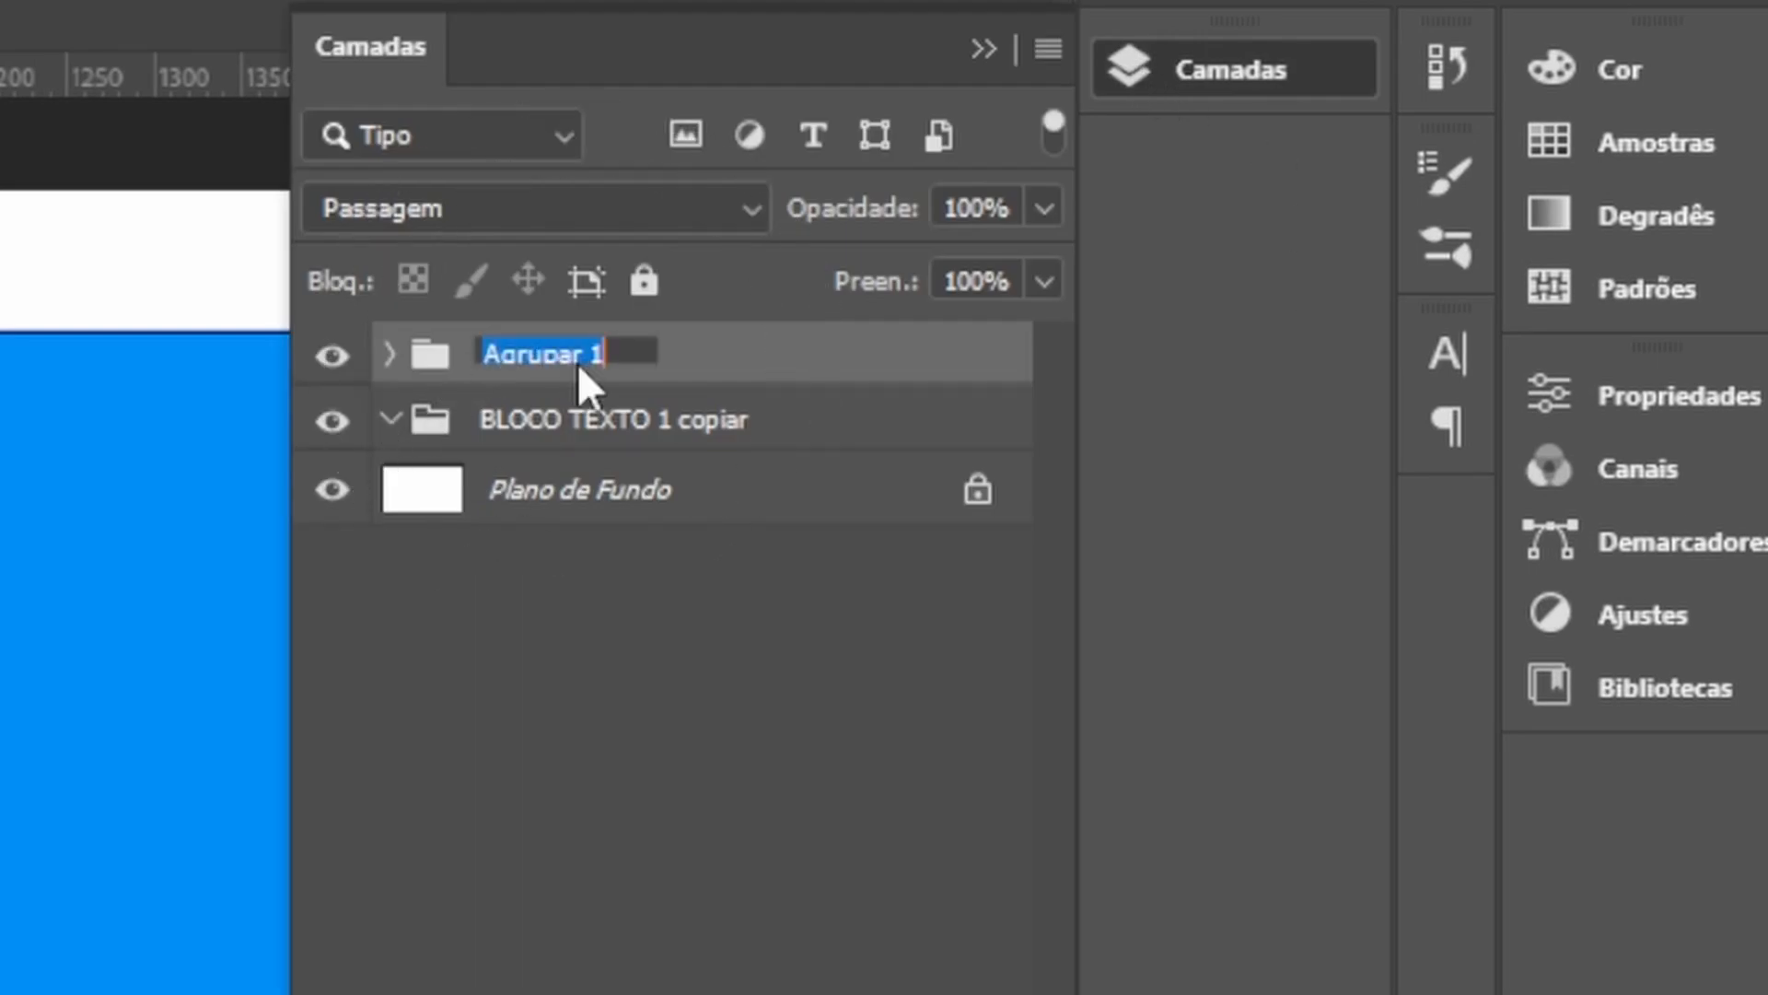
pyautogui.write('BLO')
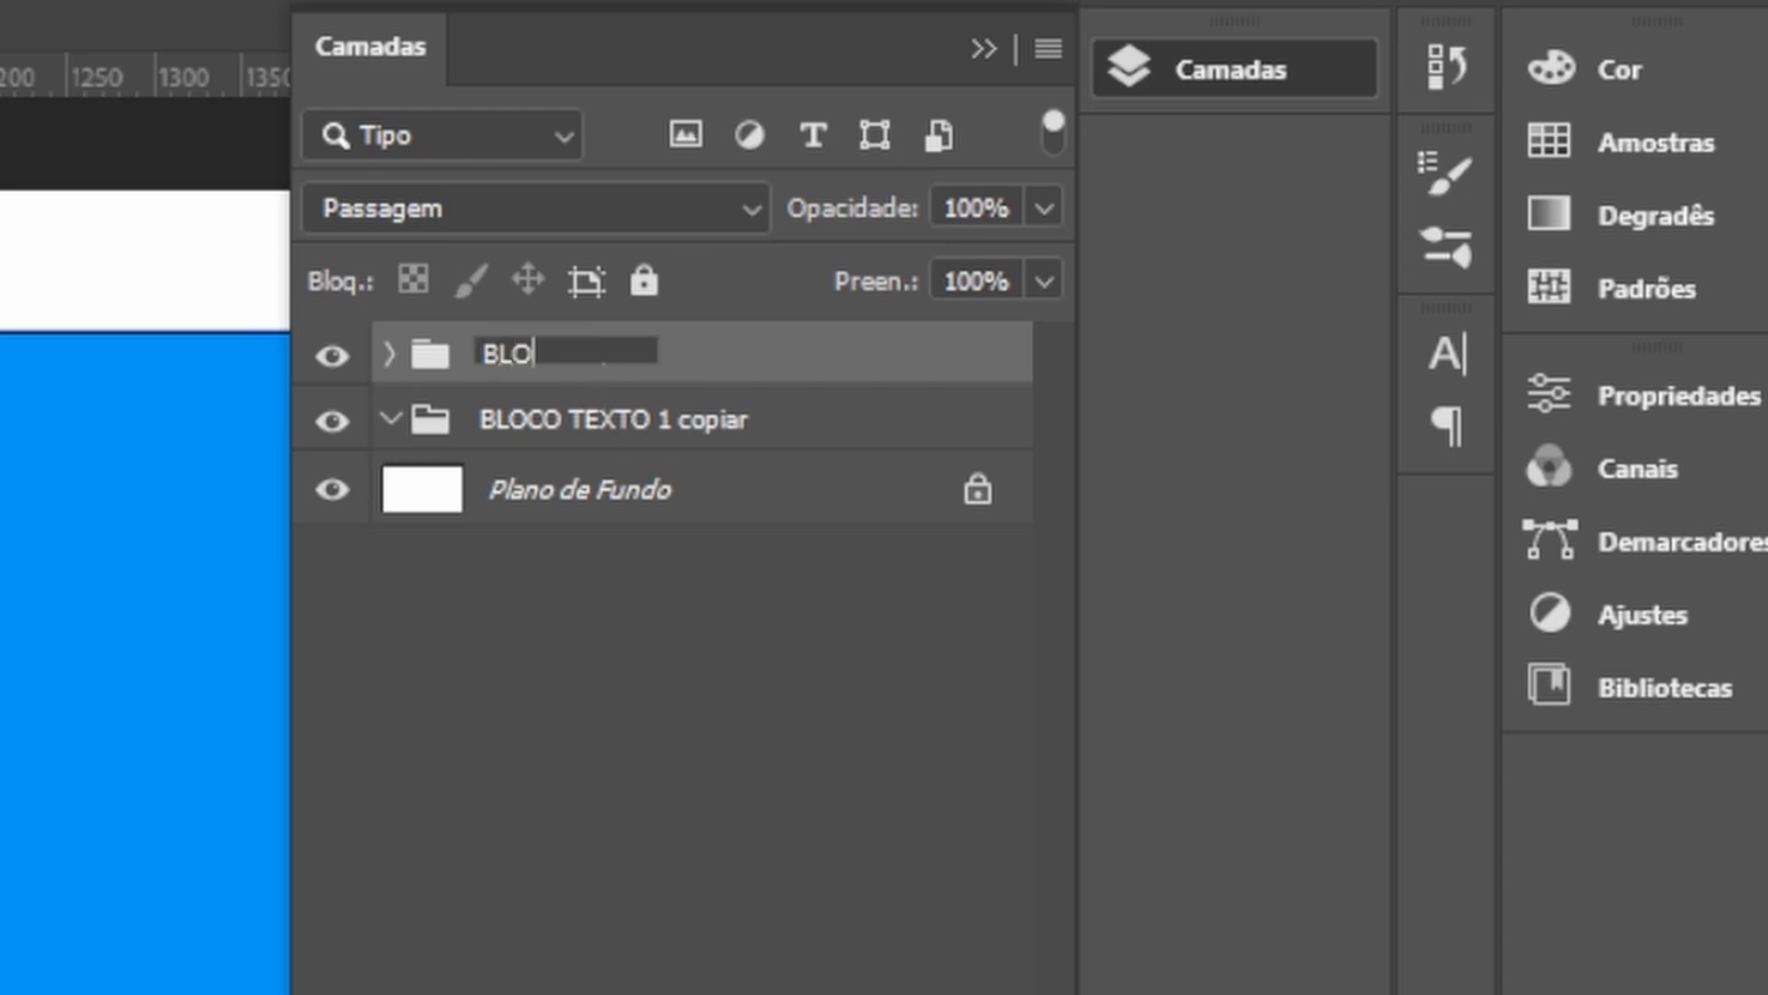
pyautogui.write('CO GERAL')
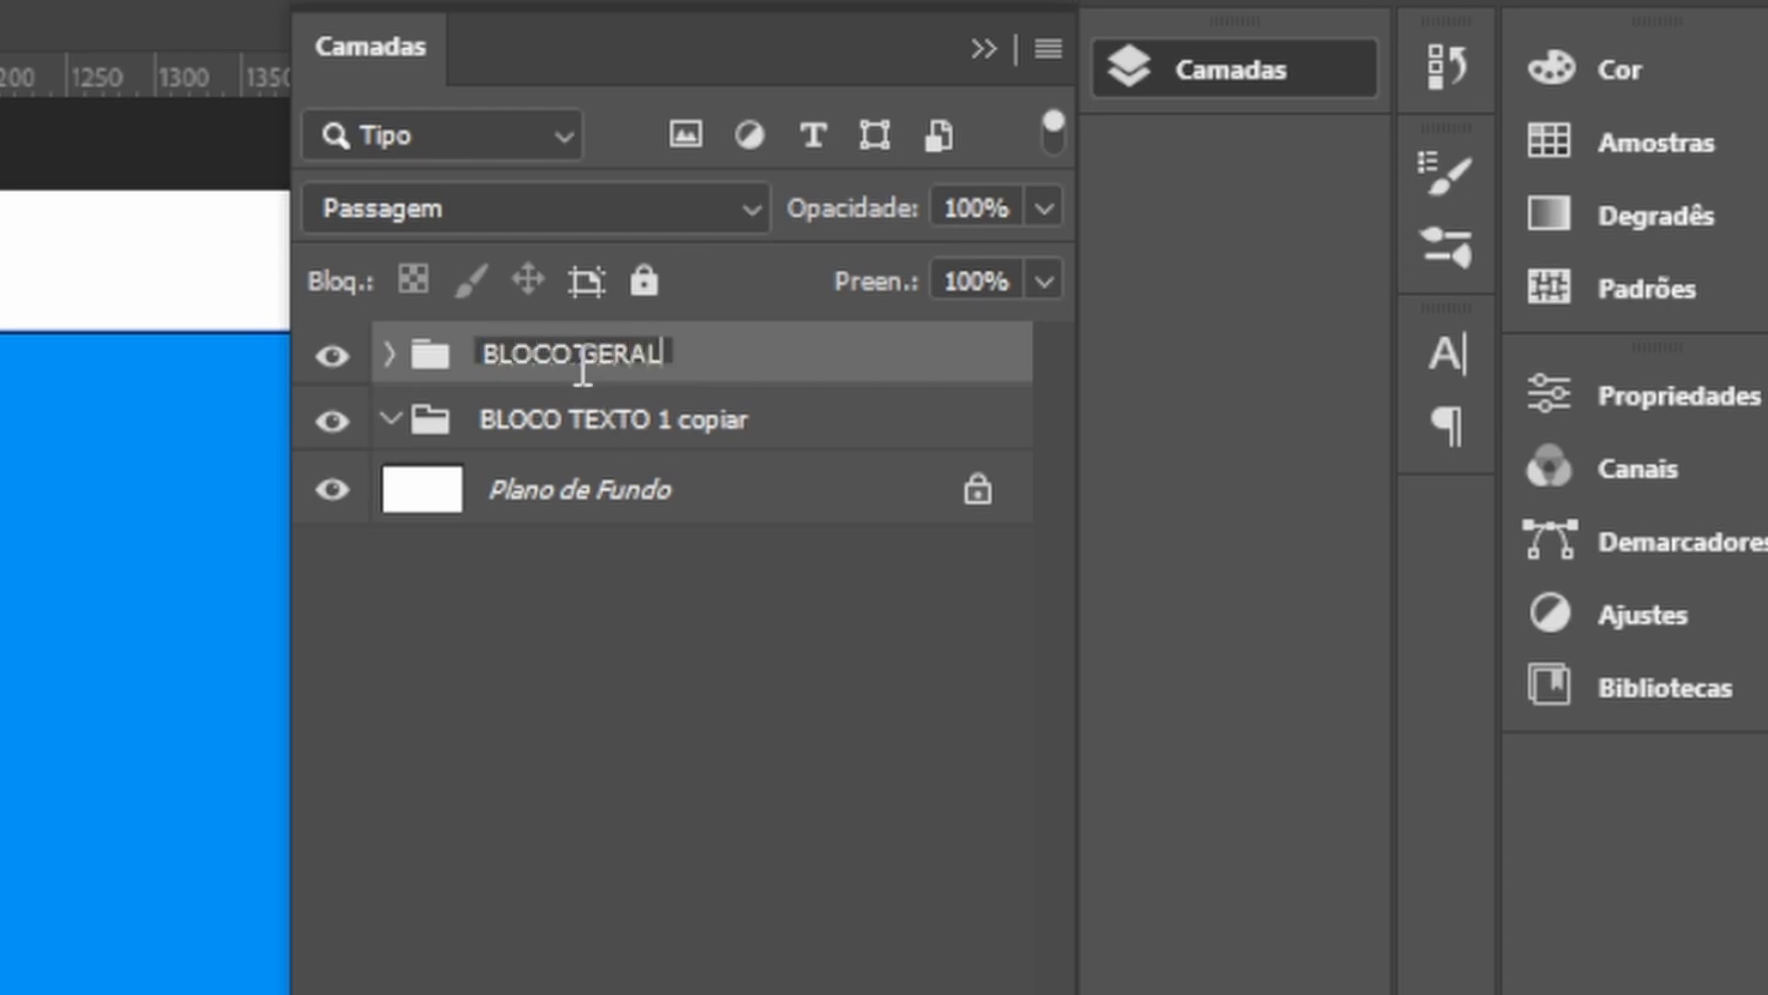
pyautogui.press('Return')
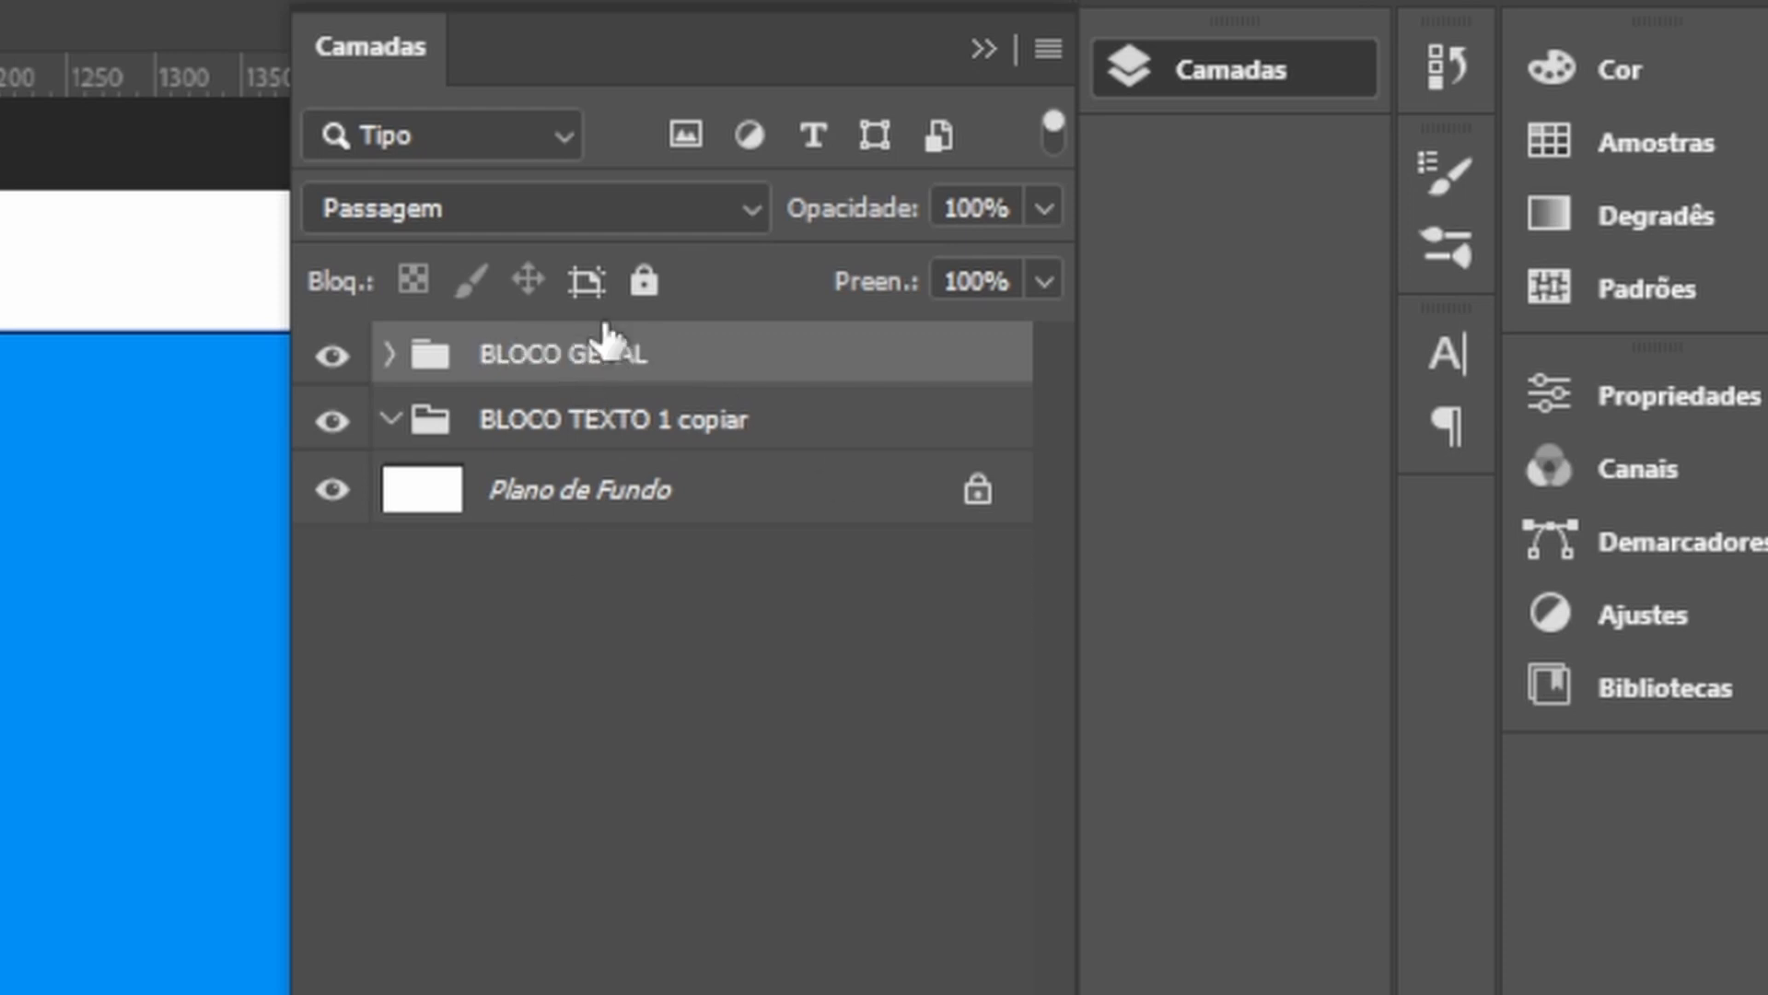
# Delete the leftover BLOCO TEXTO 1 copiar group that sits outside BLOCO GERAL.
pyautogui.click(388, 353)
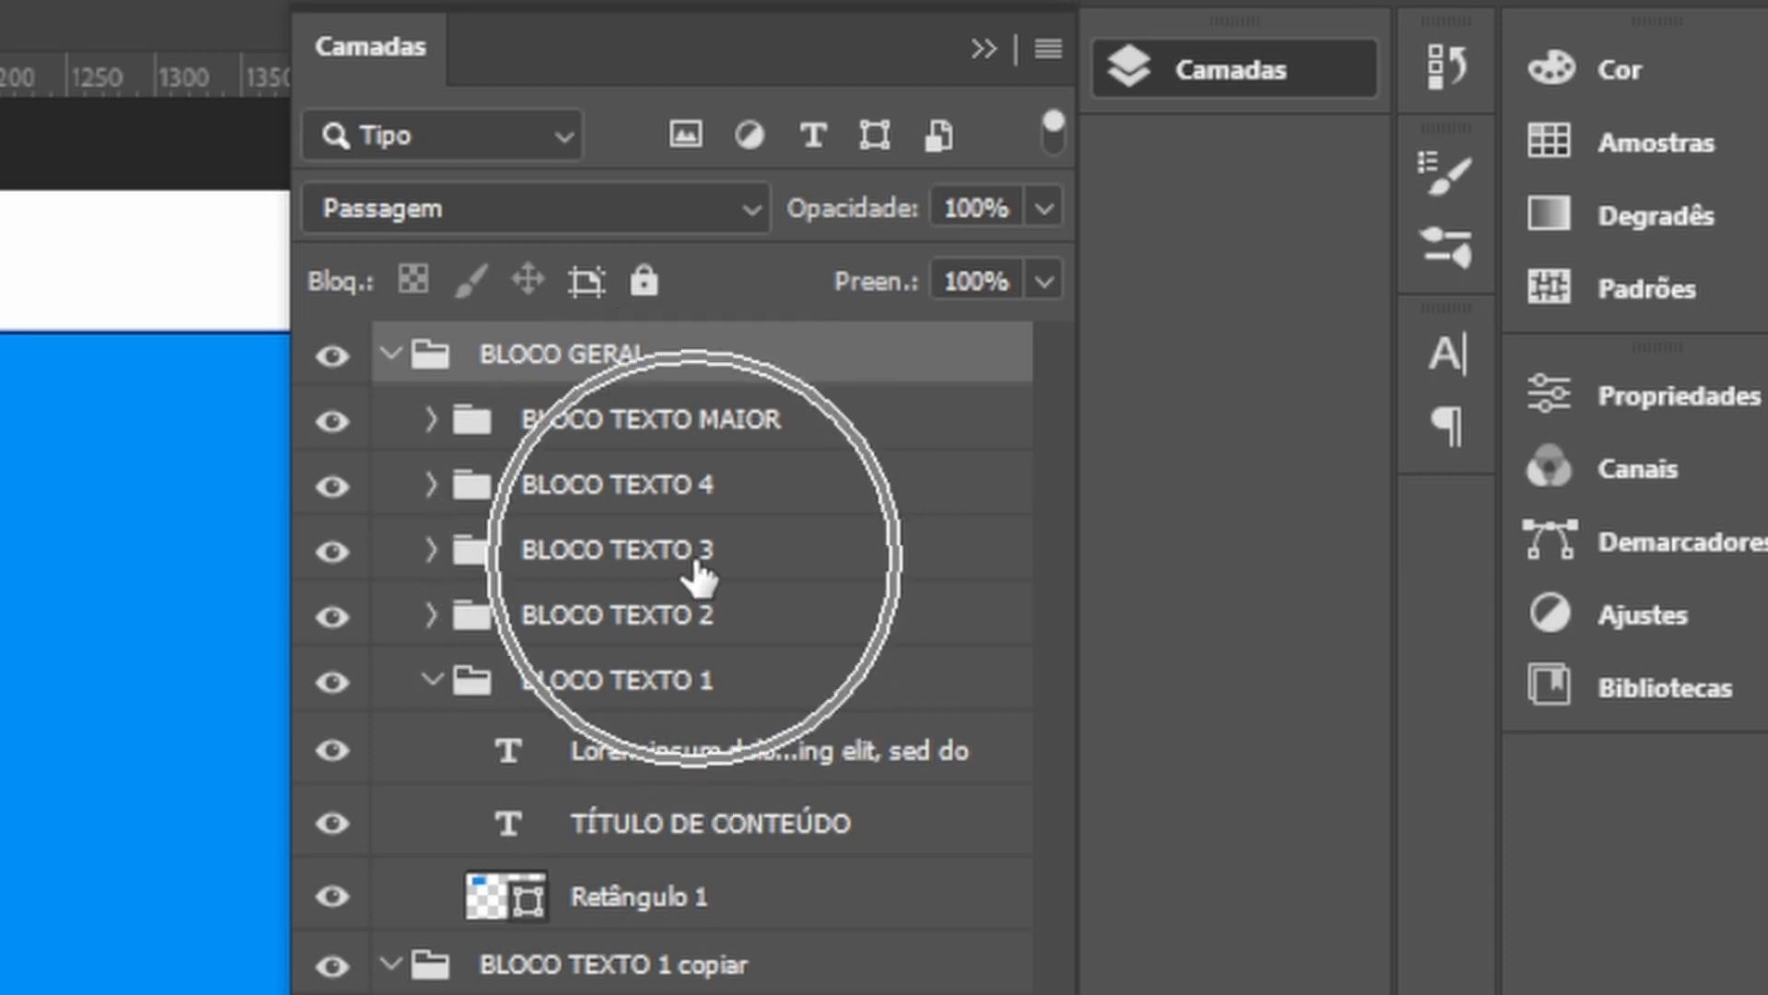
pyautogui.click(431, 683)
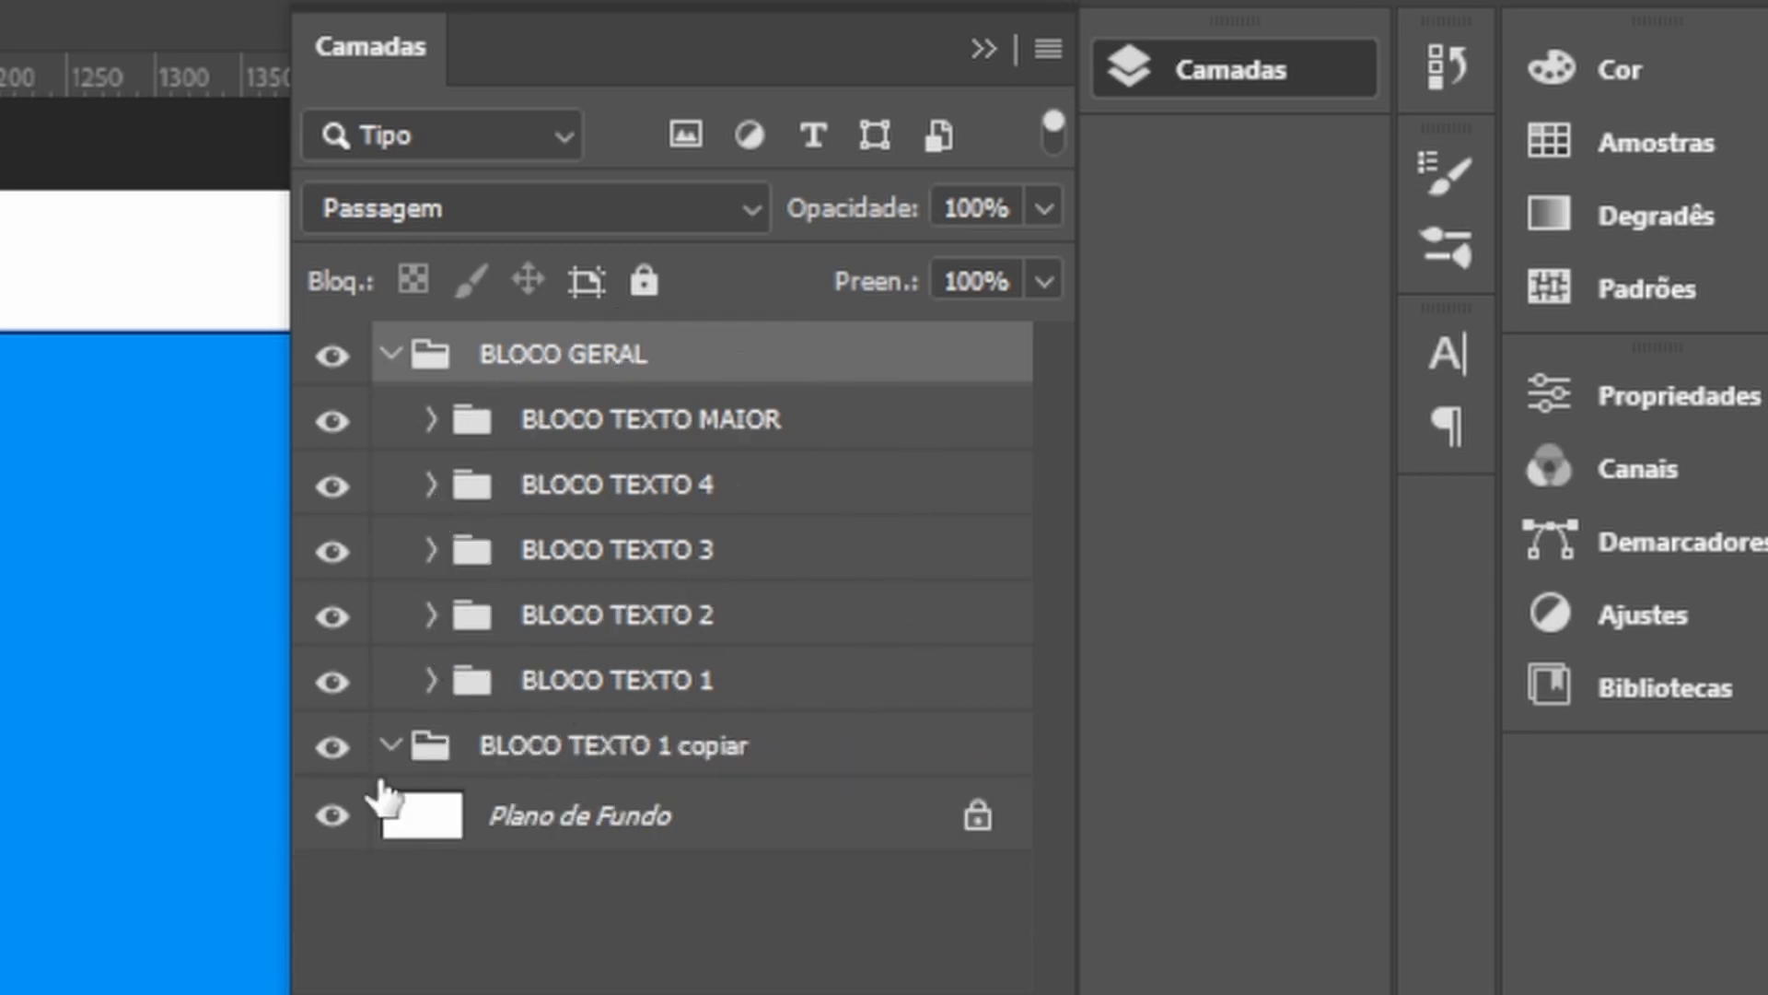
pyautogui.click(334, 746)
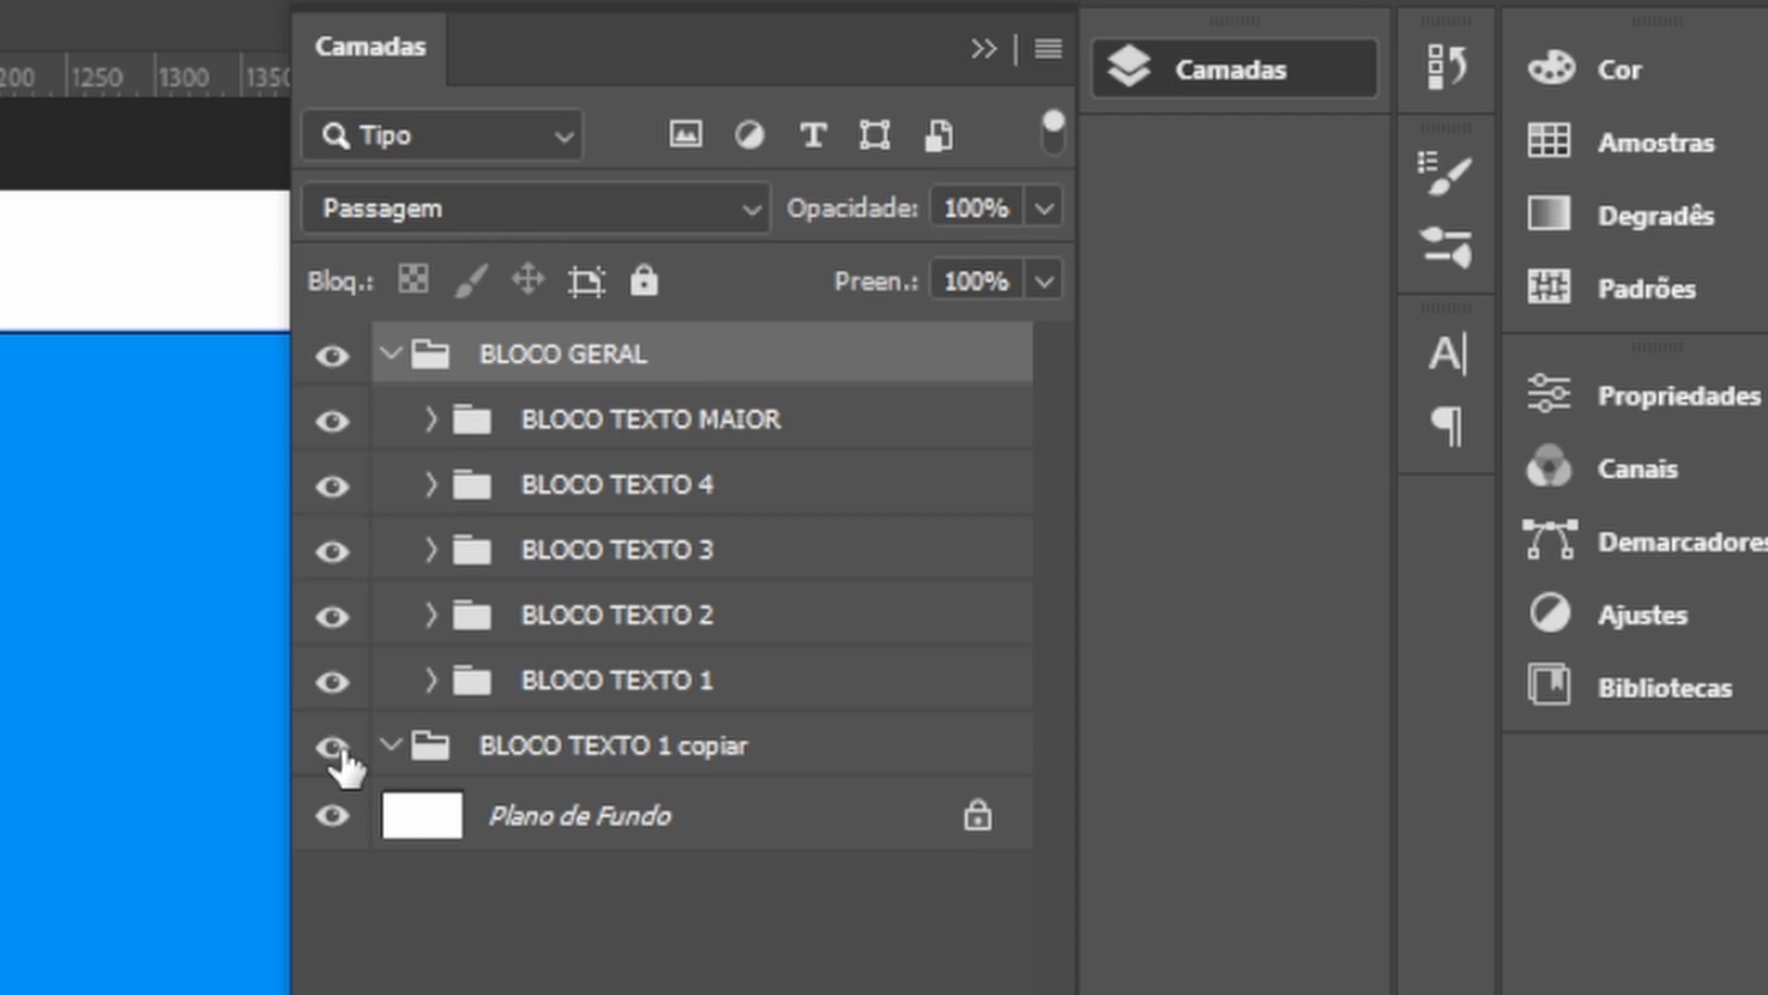
pyautogui.click(612, 757)
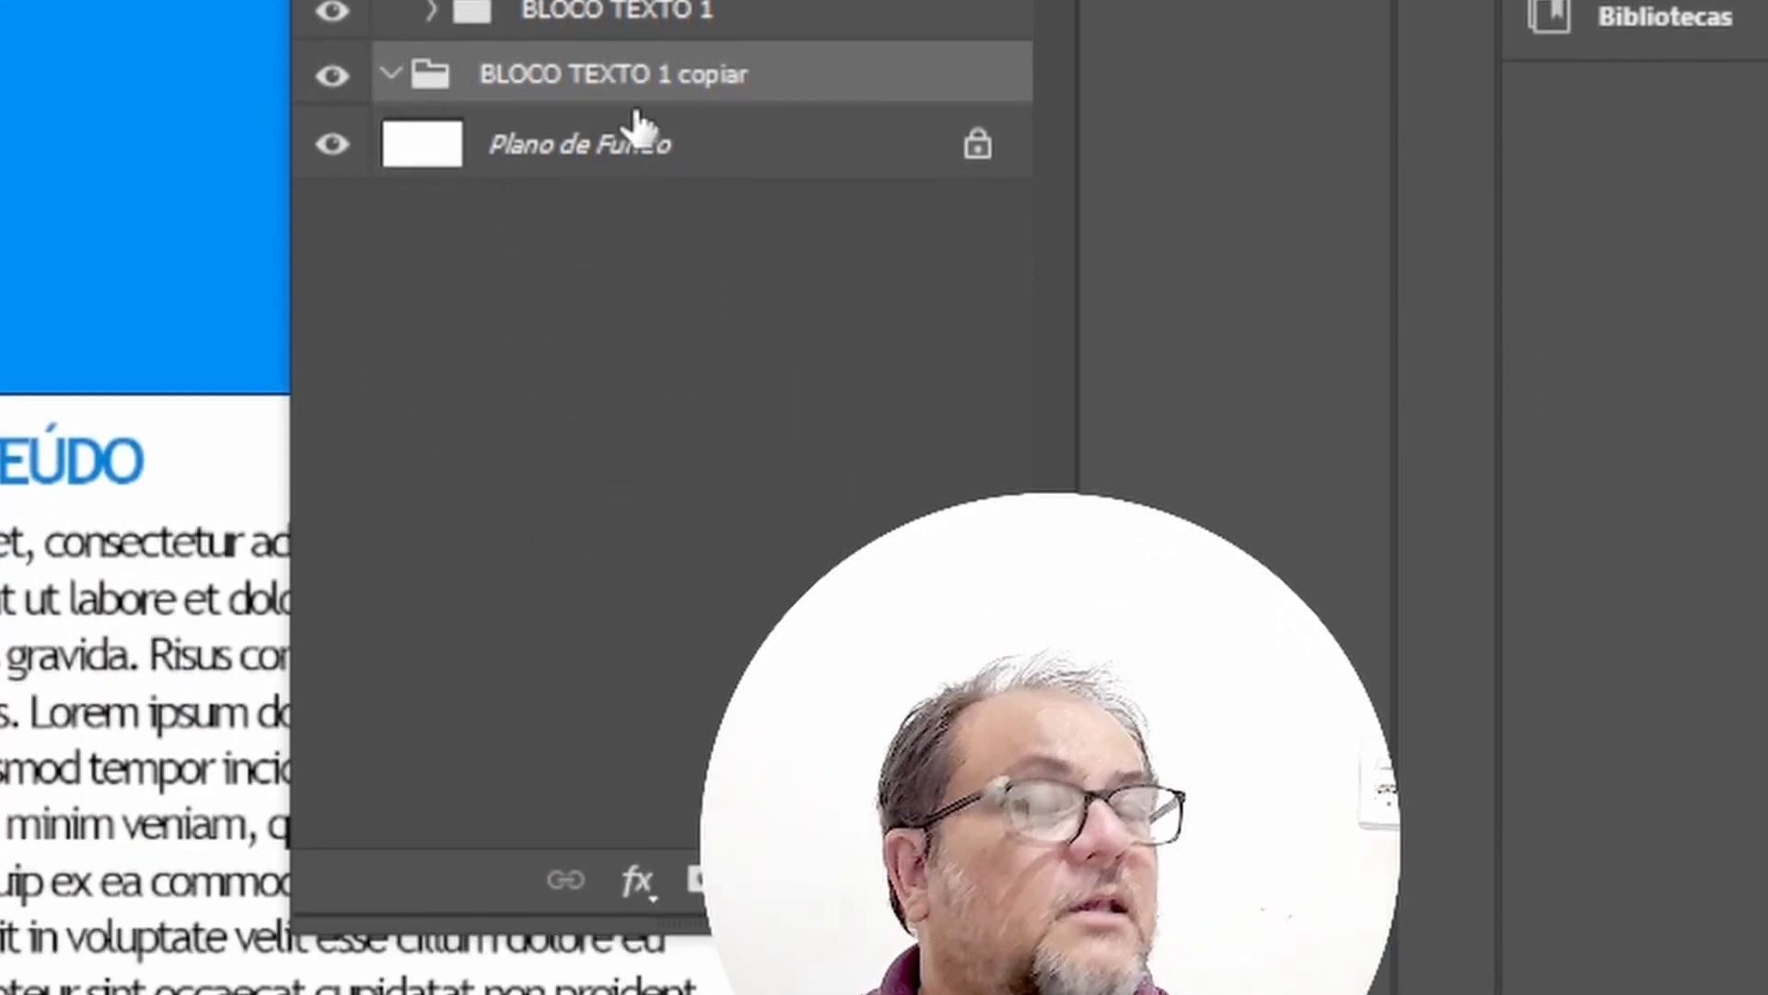
pyautogui.press('Delete')
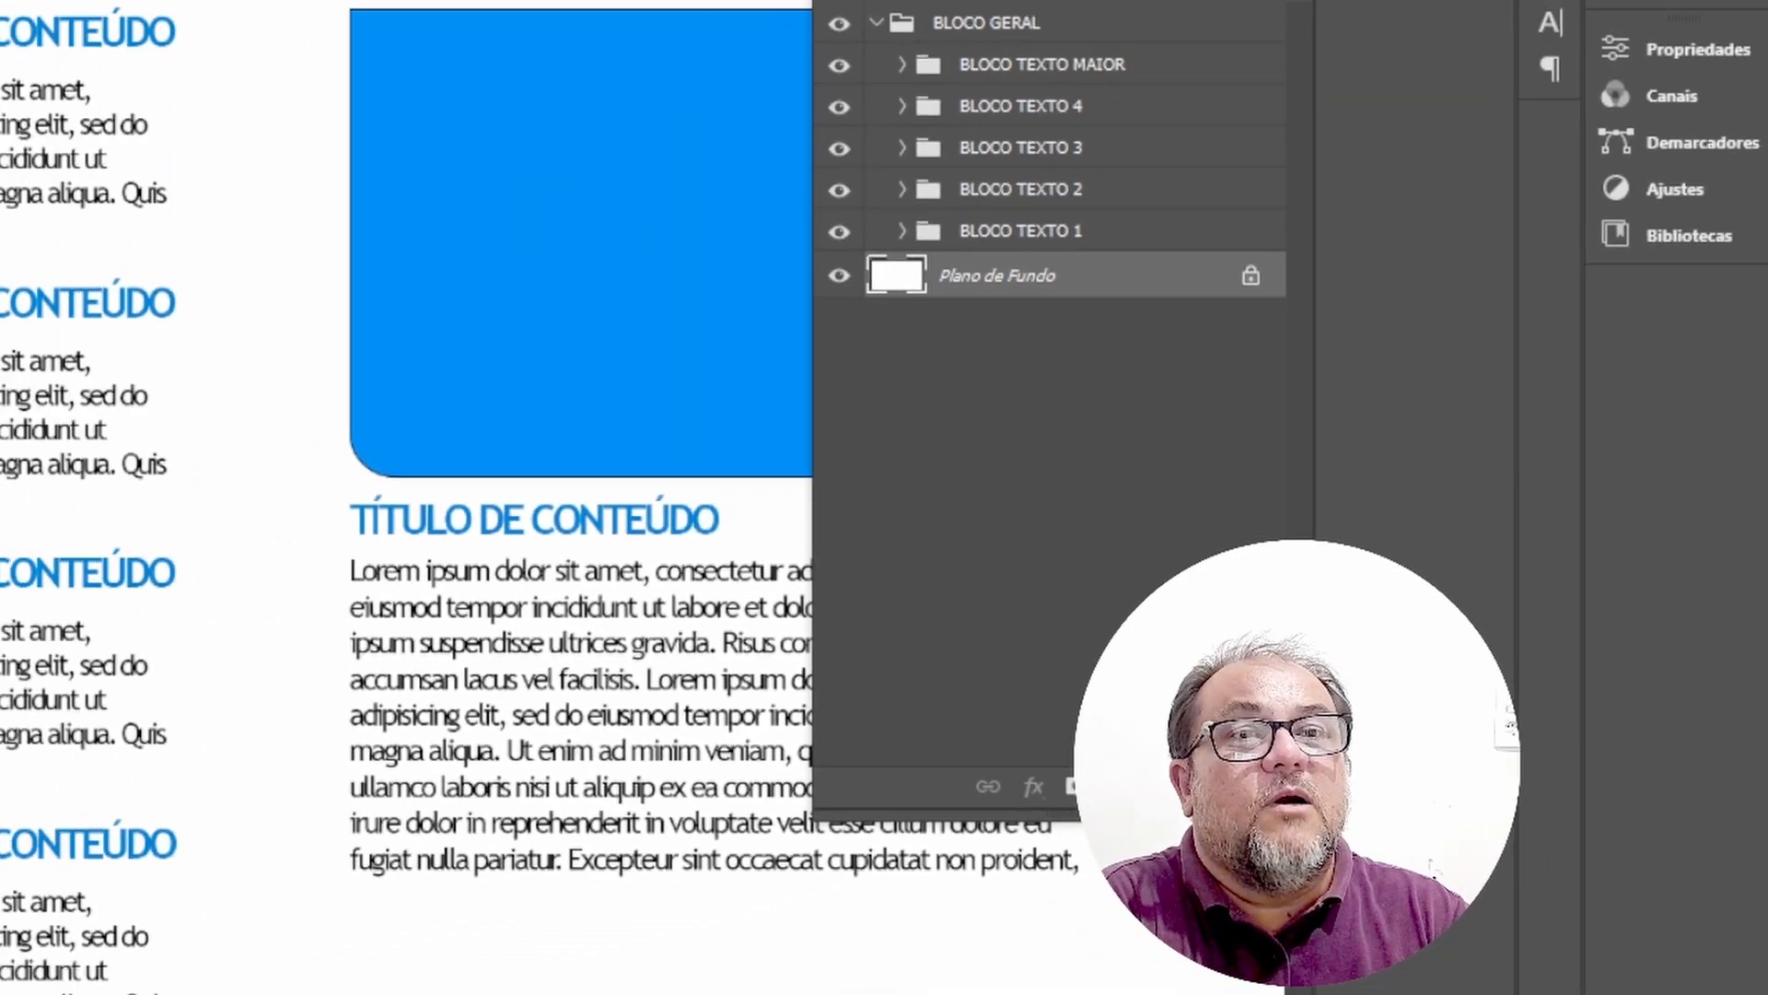
# Select the BLOCO GERAL group and centre it horizontally and vertically on the whole canvas, then deselect.
pyautogui.moveTo(379, 292)
pyautogui.mouseDown()
pyautogui.moveTo(285, 406)
pyautogui.moveTo(395, 277)
pyautogui.moveTo(396, 306)
pyautogui.mouseUp()
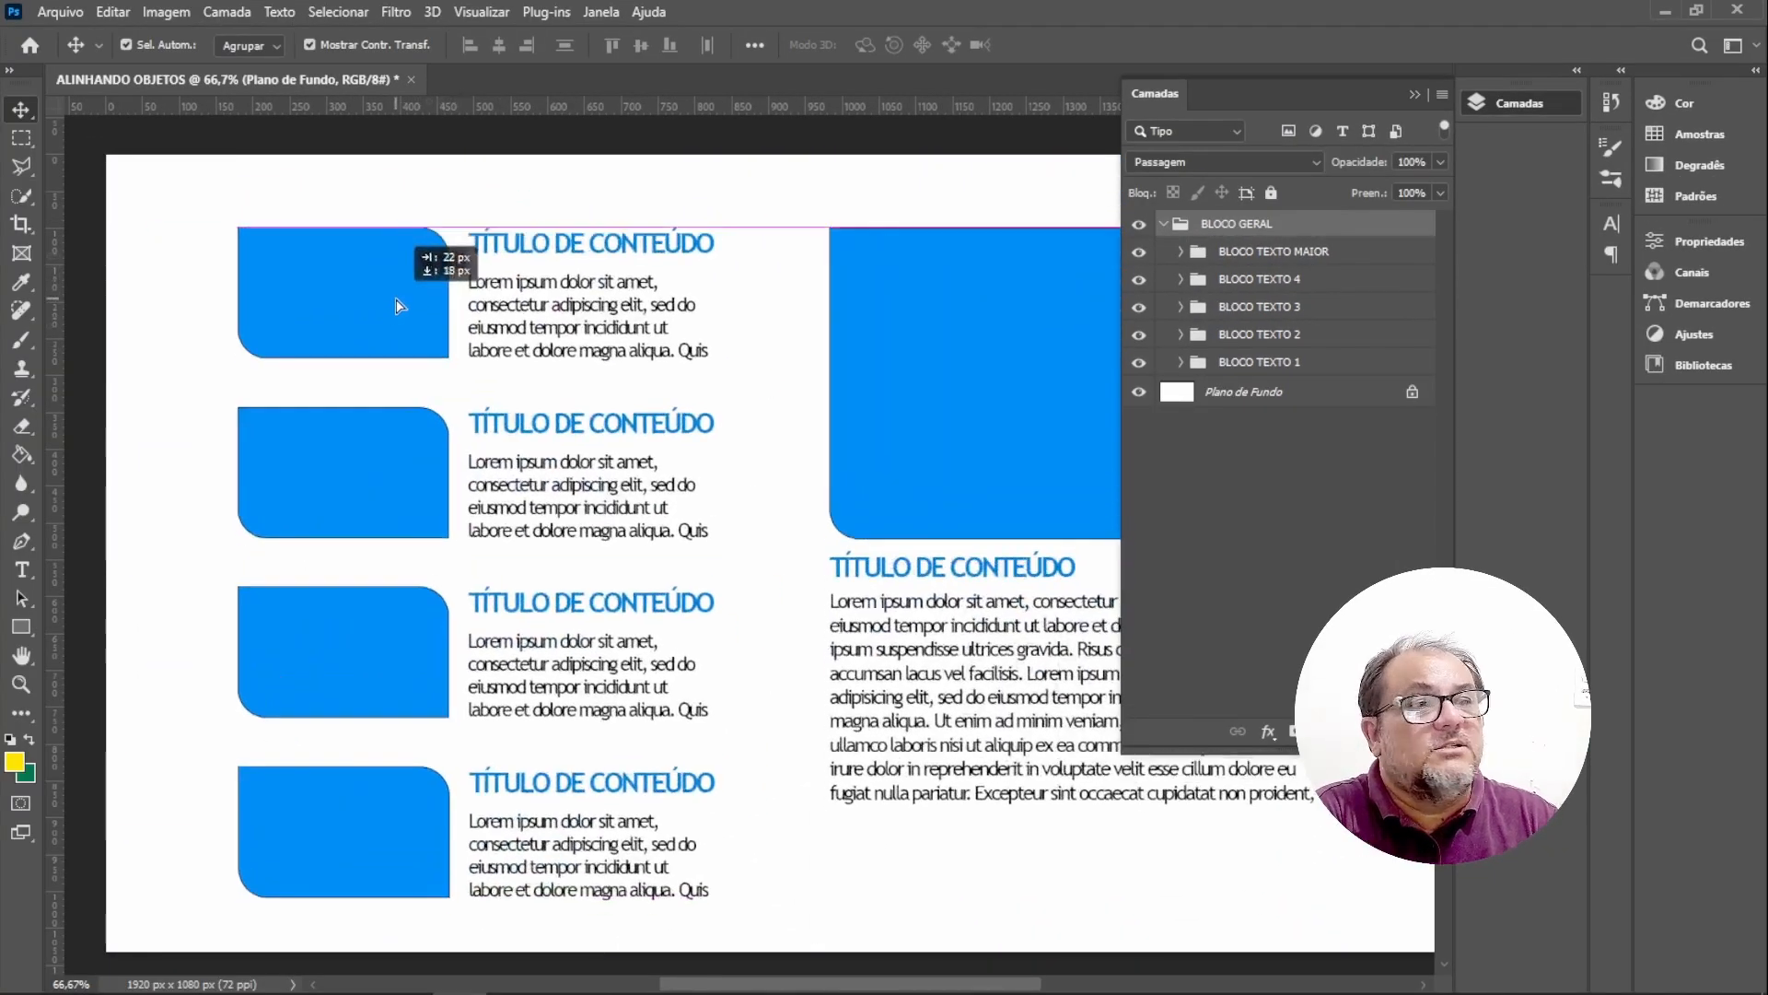
pyautogui.click(1257, 368)
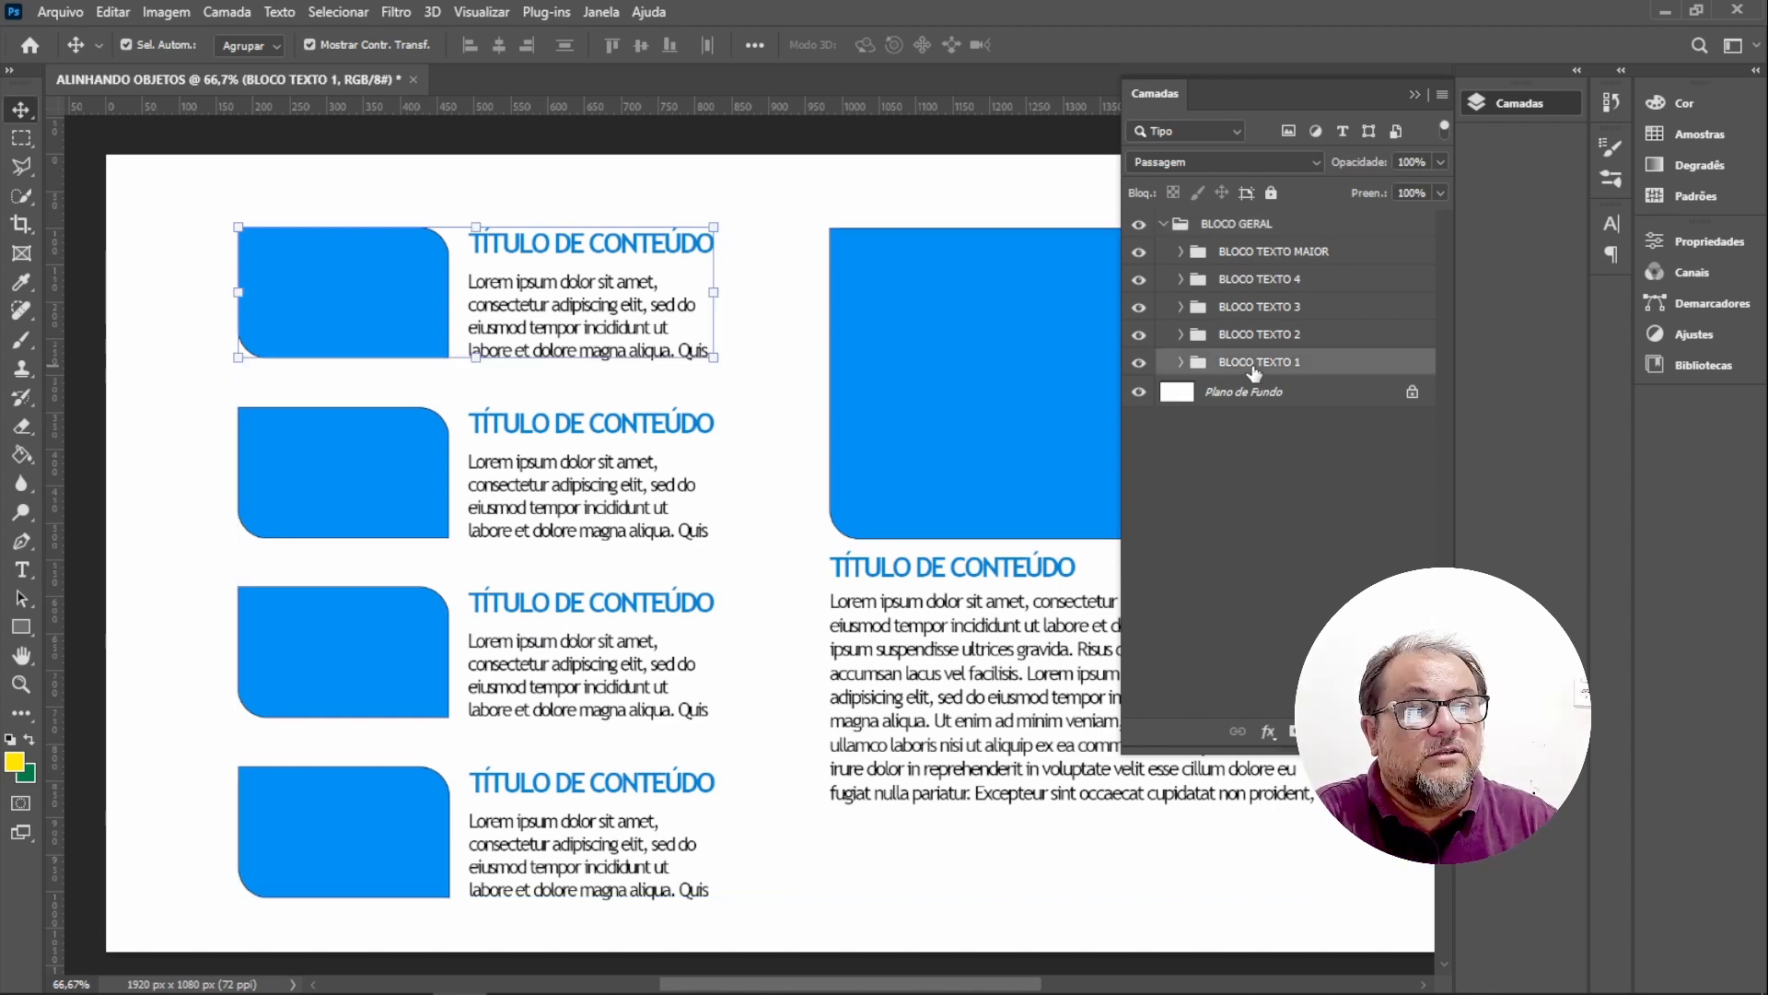
pyautogui.click(1275, 542)
pyautogui.click(1225, 225)
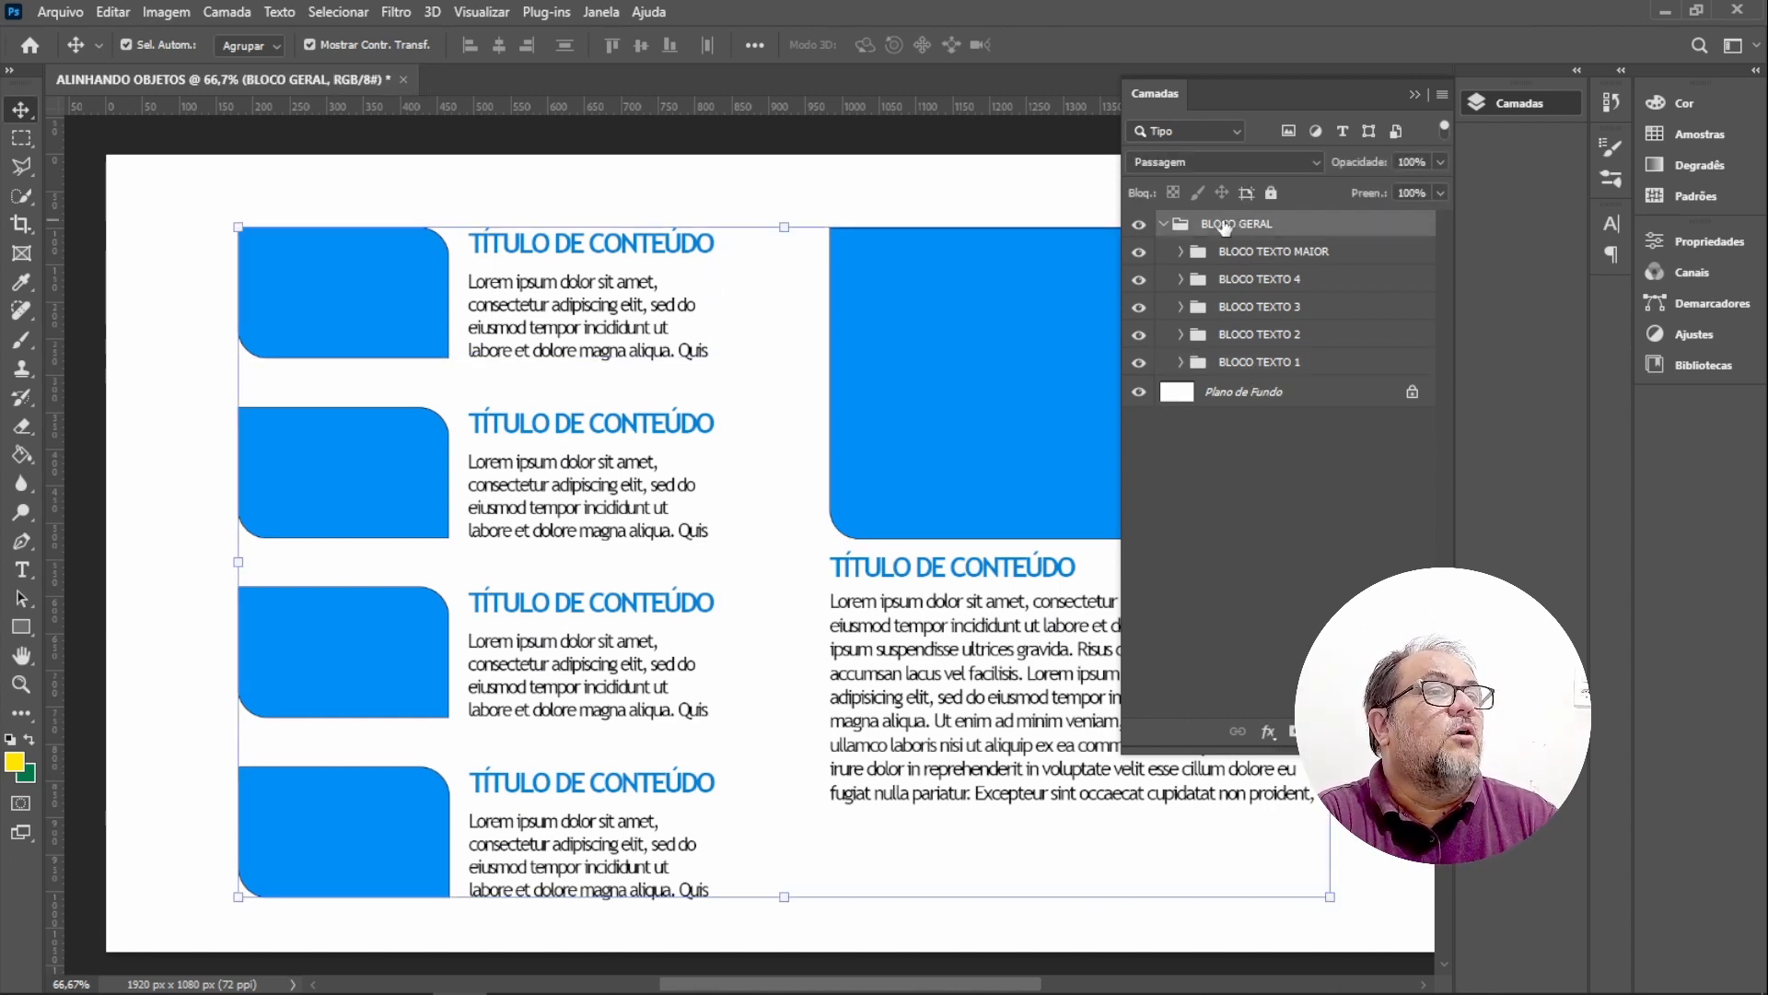
pyautogui.click(1164, 225)
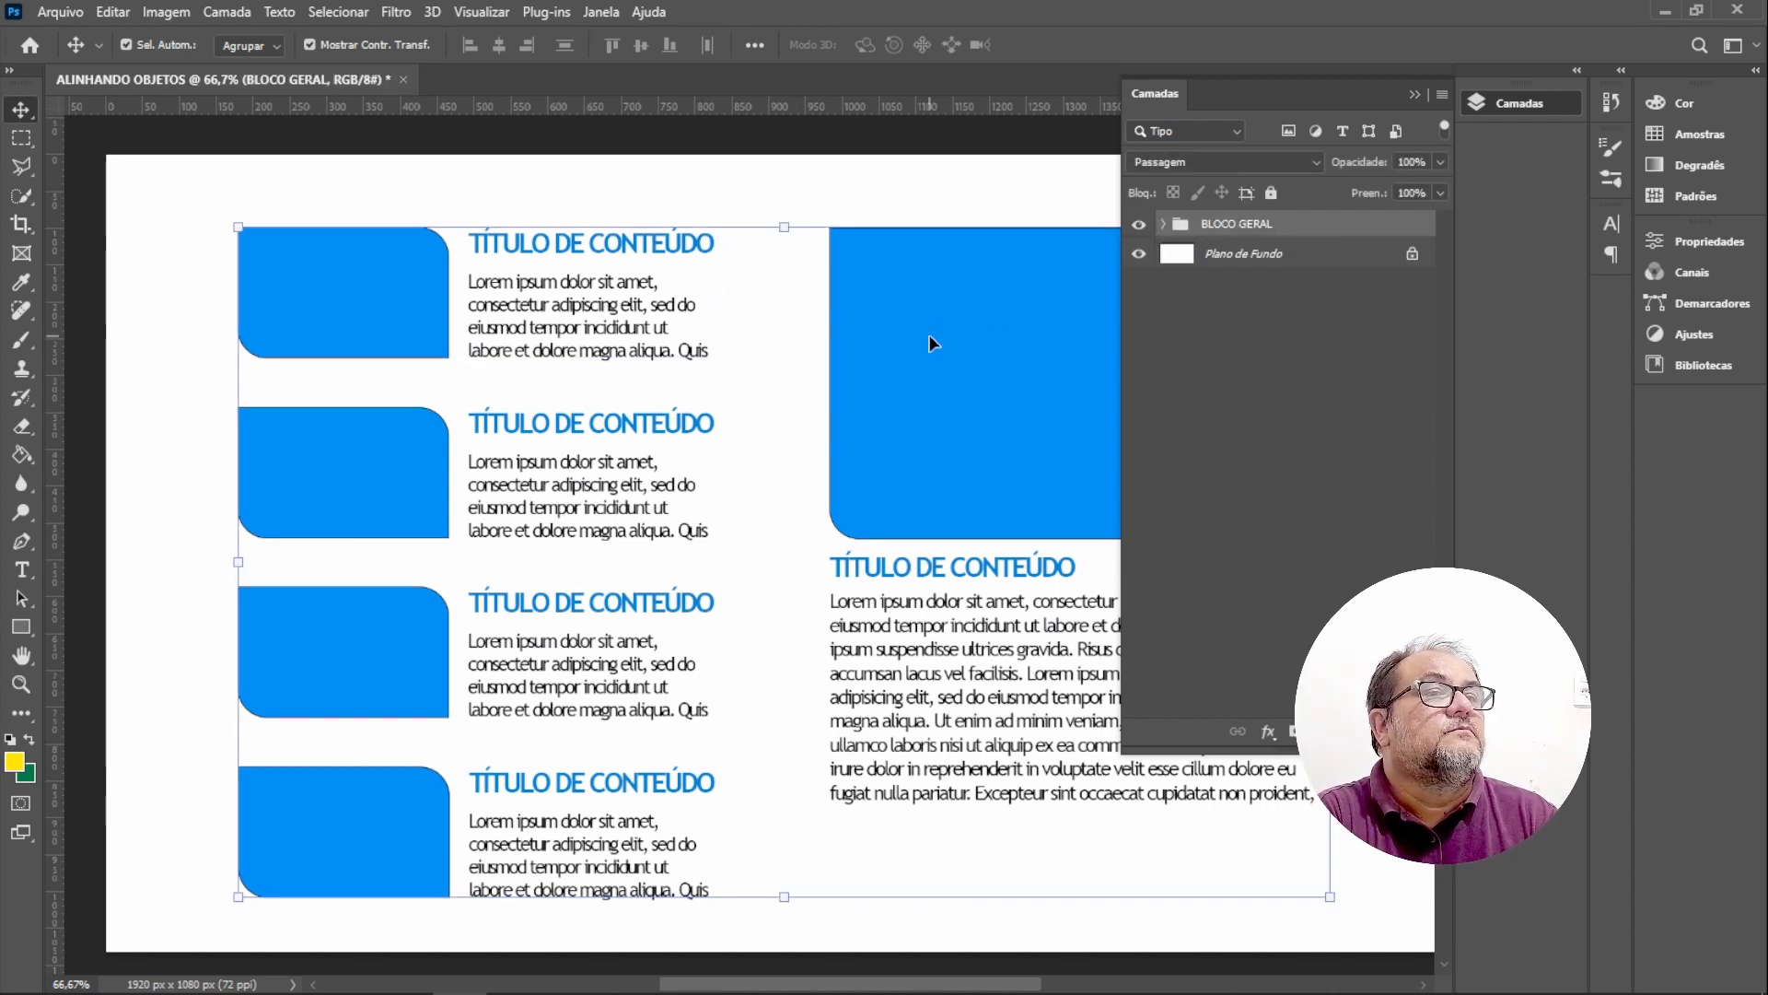
pyautogui.click(1416, 94)
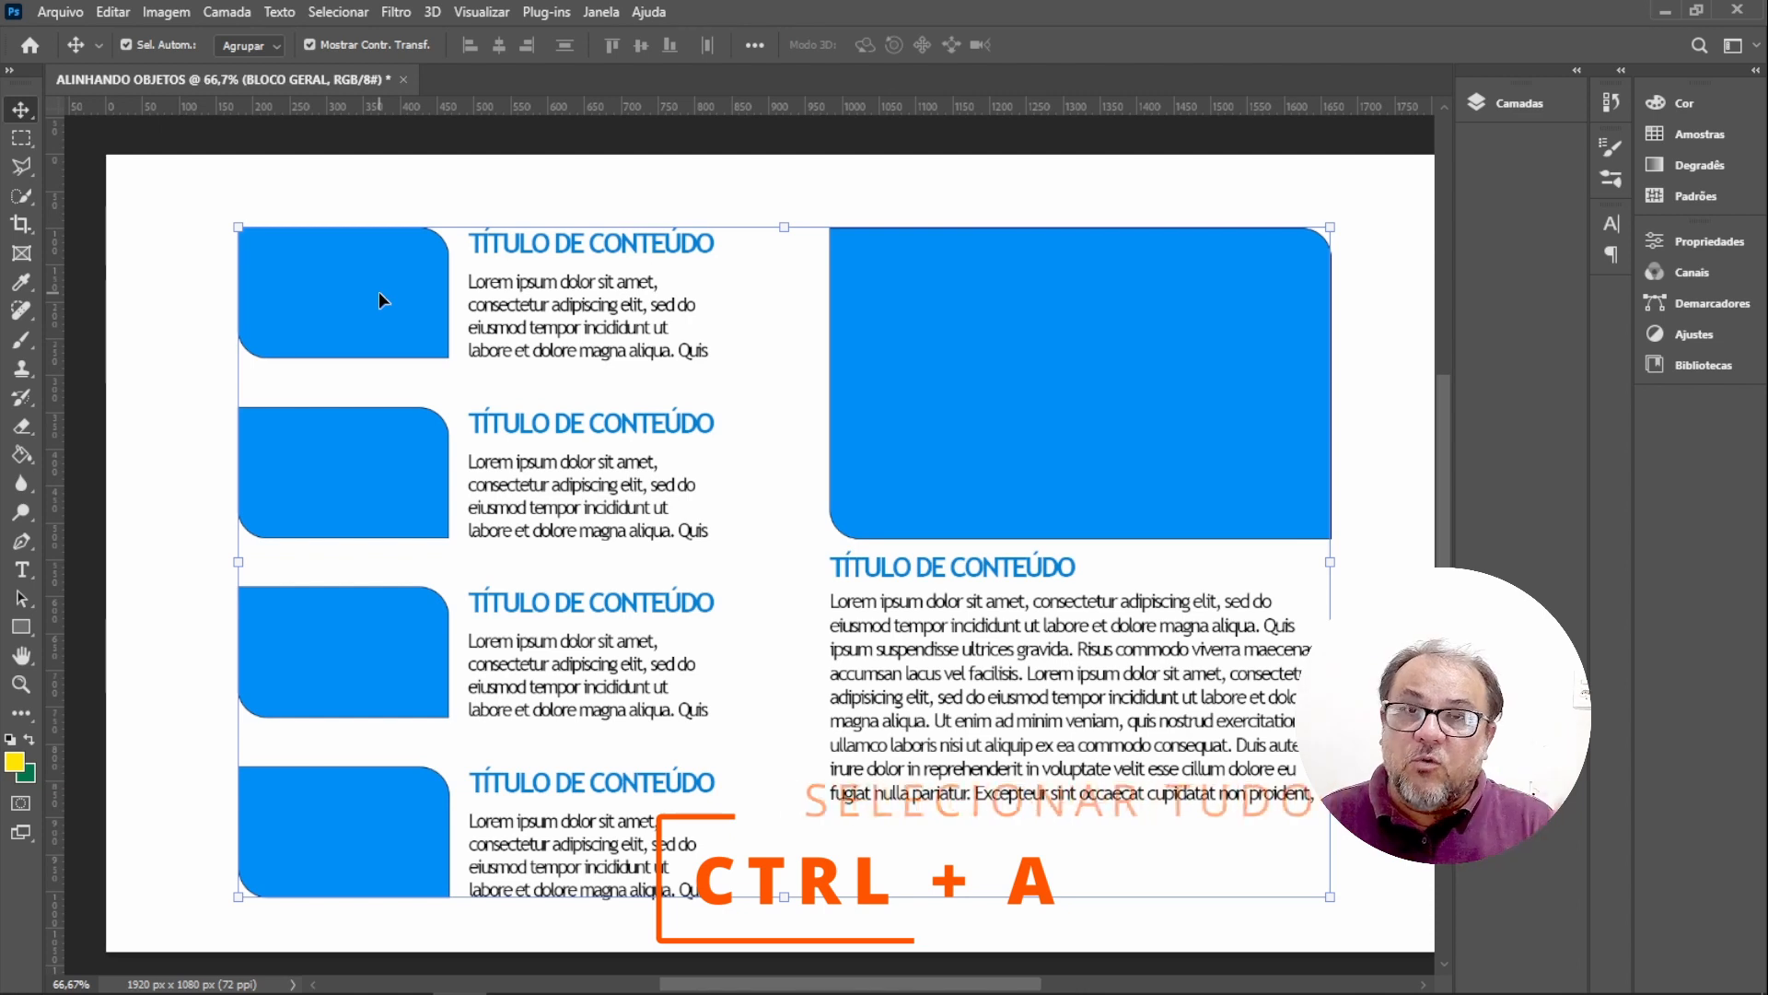
pyautogui.hotkey('ctrl', 'a')
pyautogui.hotkey('ctrl', 'a')
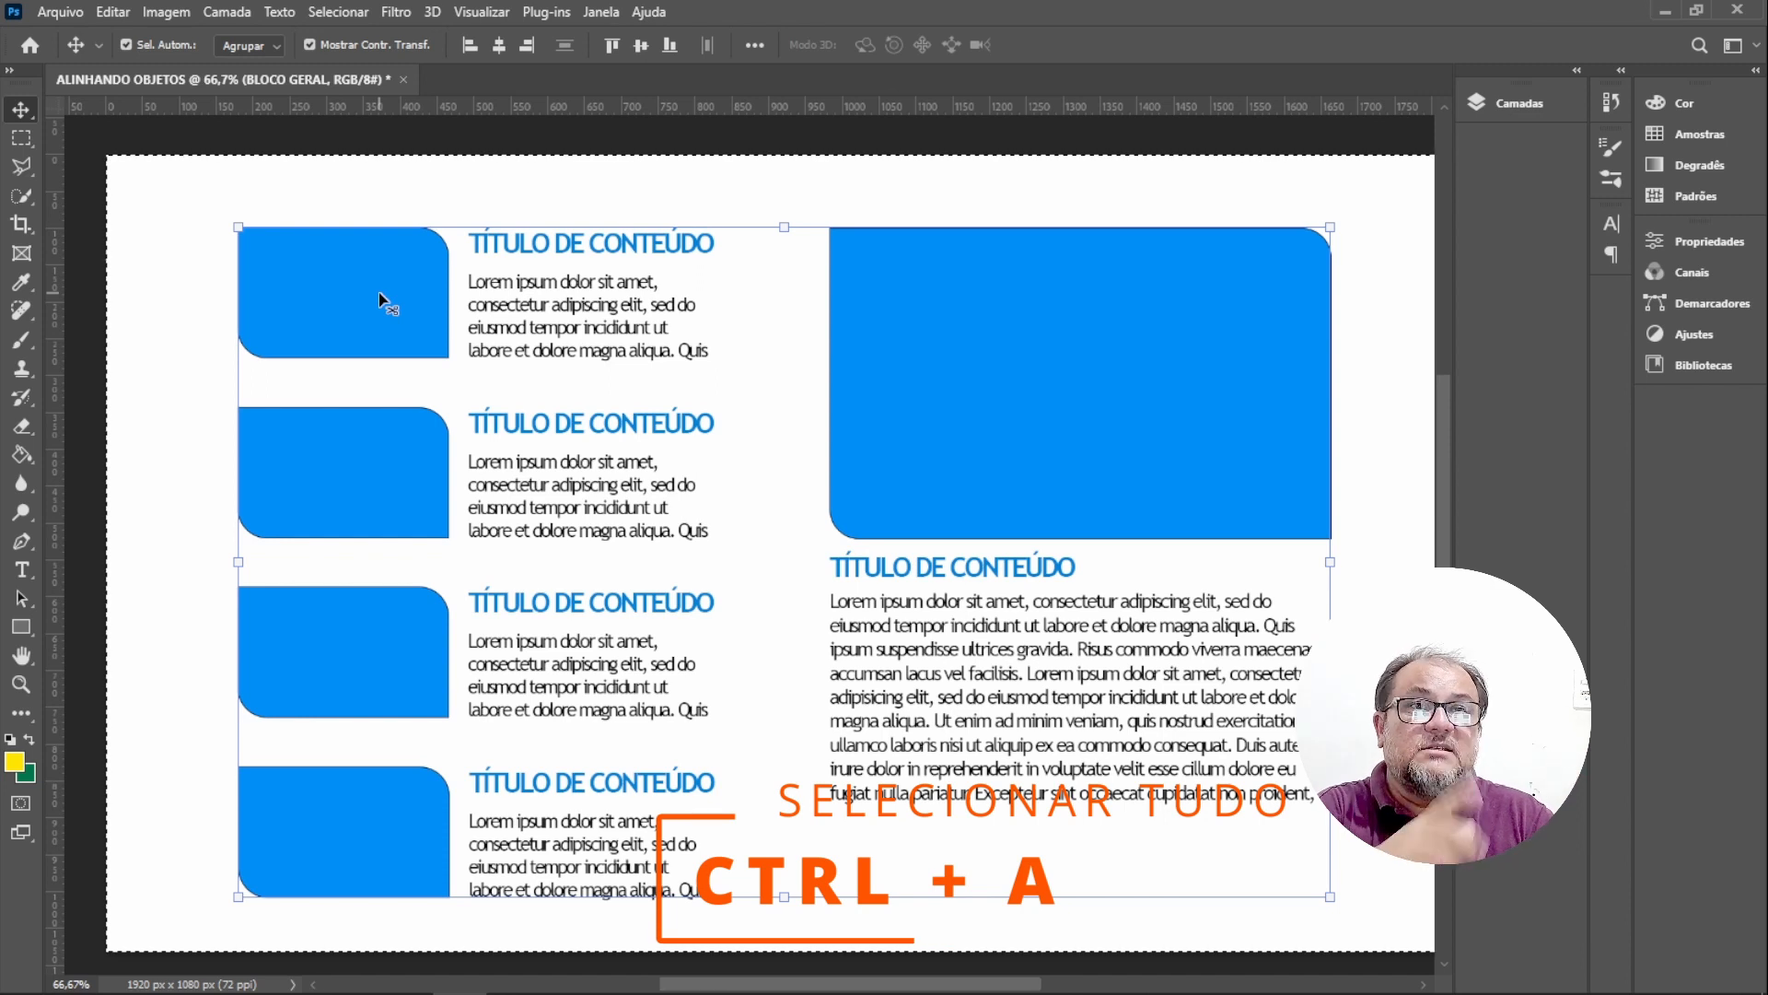
pyautogui.click(499, 45)
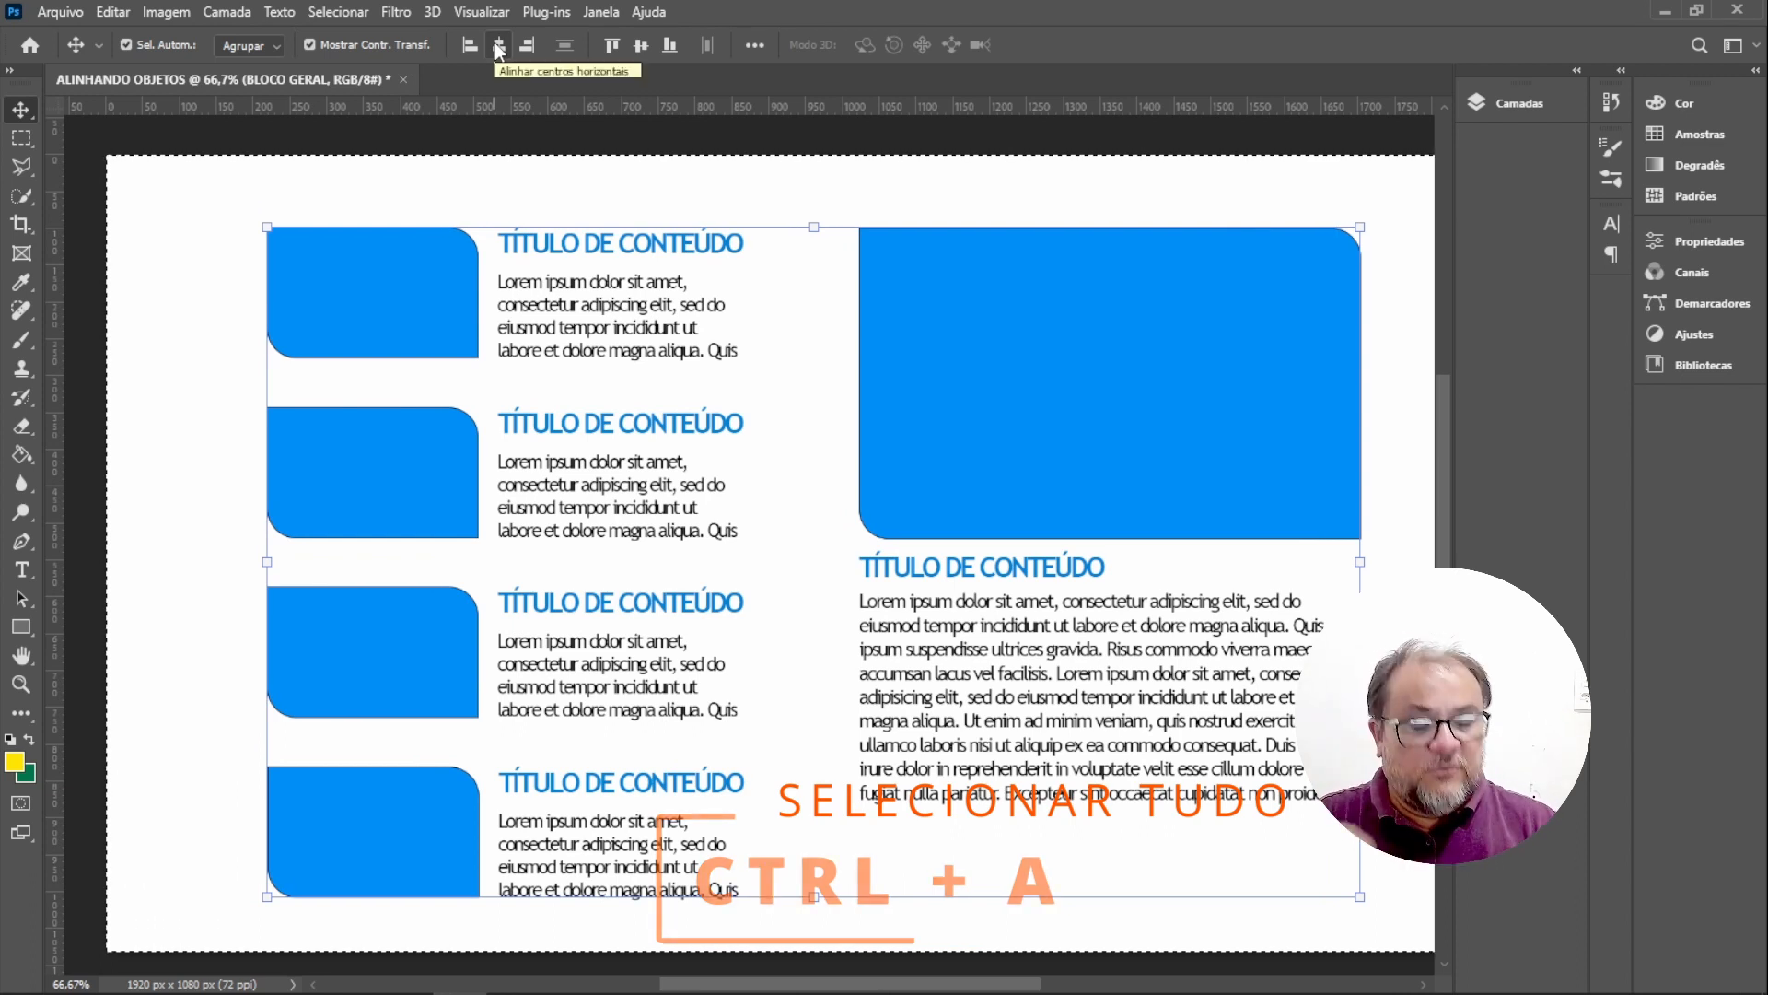
pyautogui.hotkey('ctrl', '0')
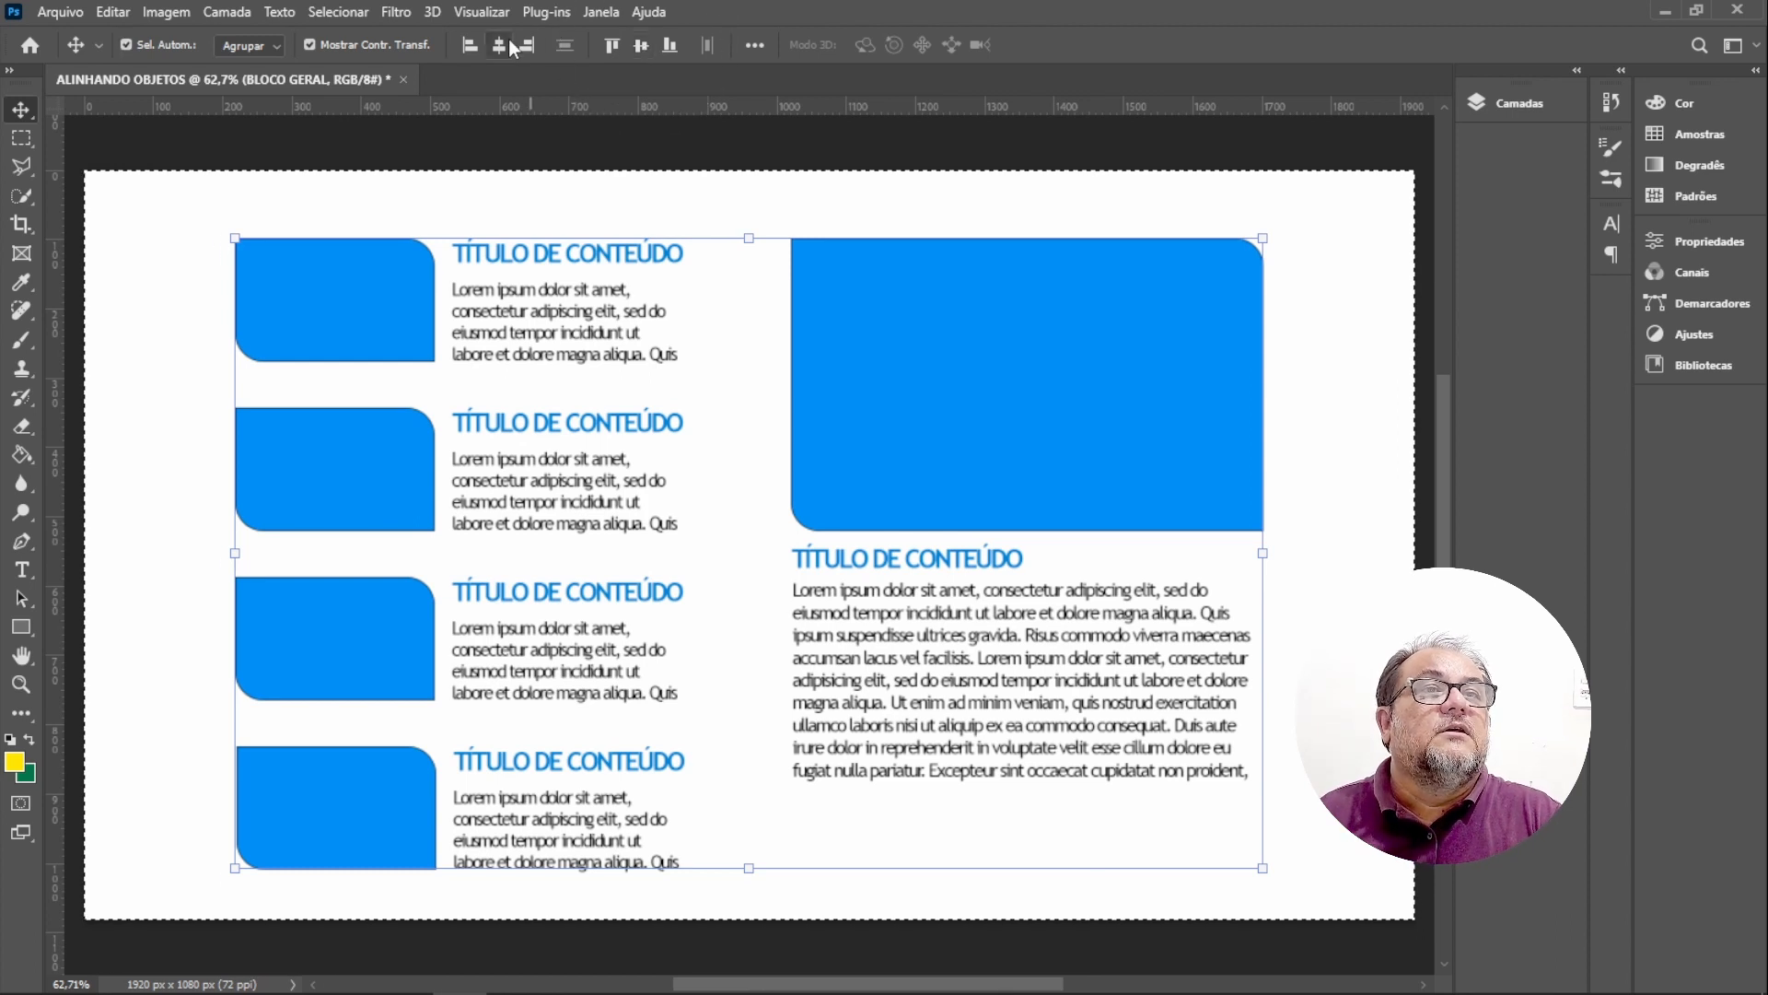
pyautogui.click(503, 46)
pyautogui.click(638, 46)
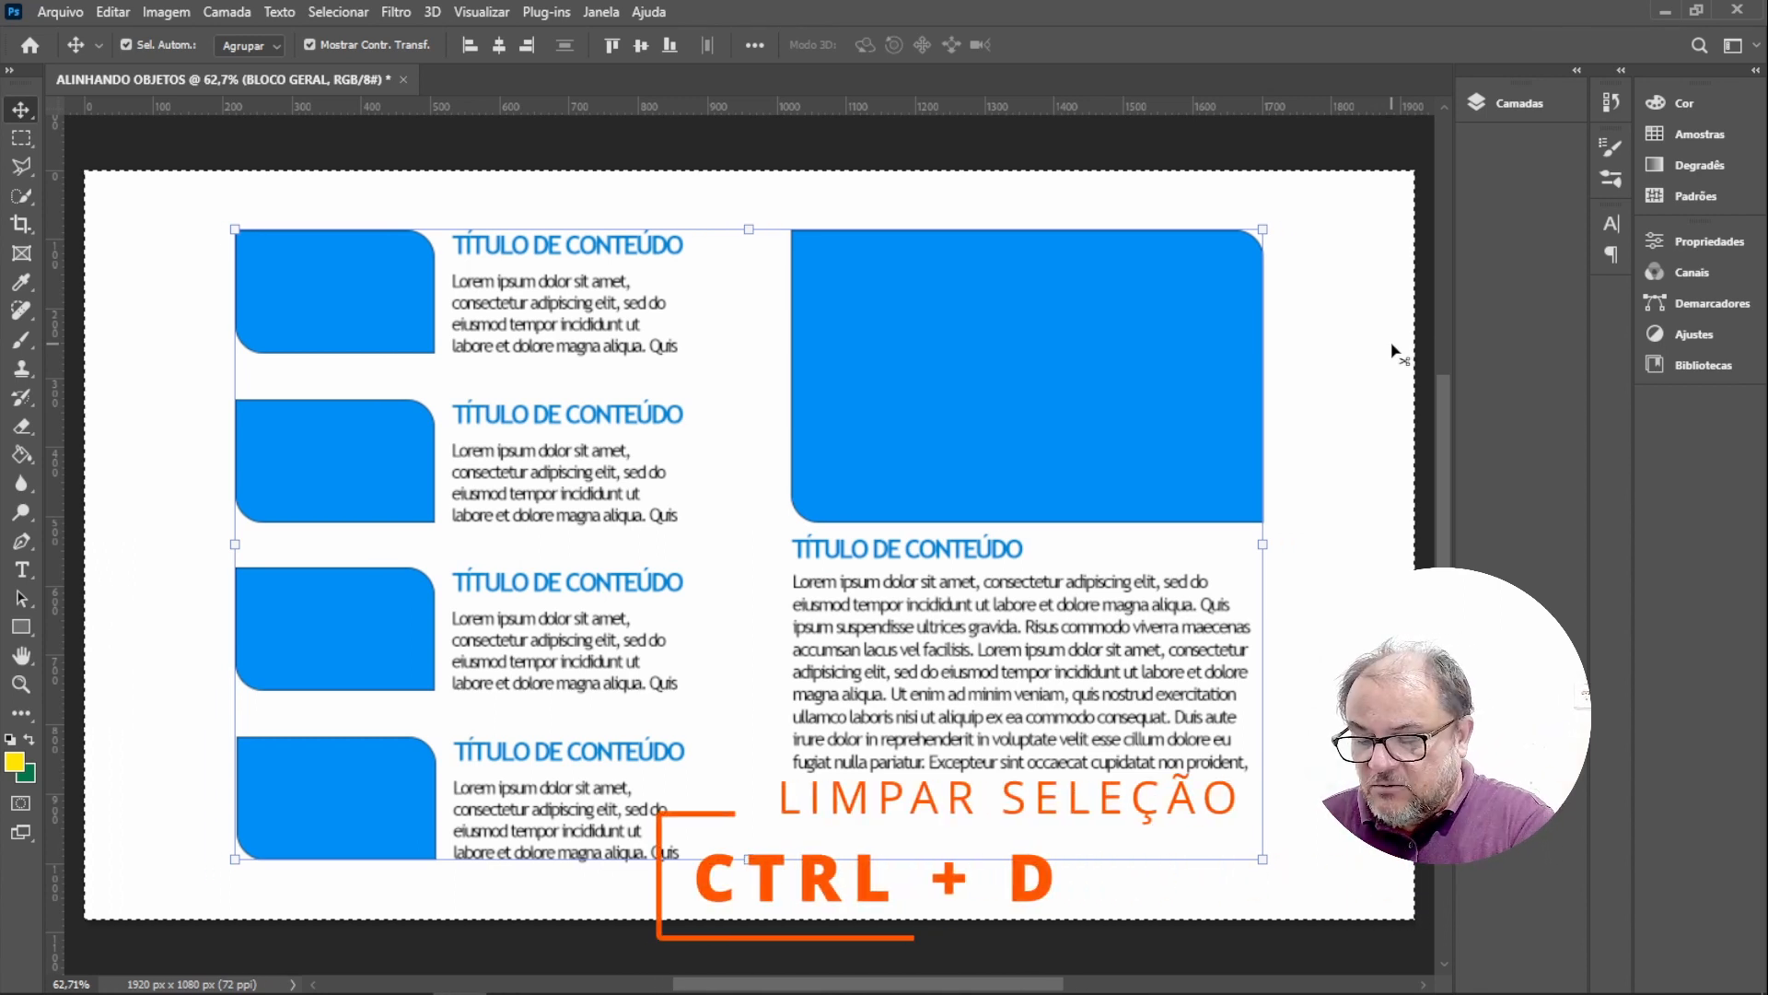
pyautogui.hotkey('ctrl', 'd')
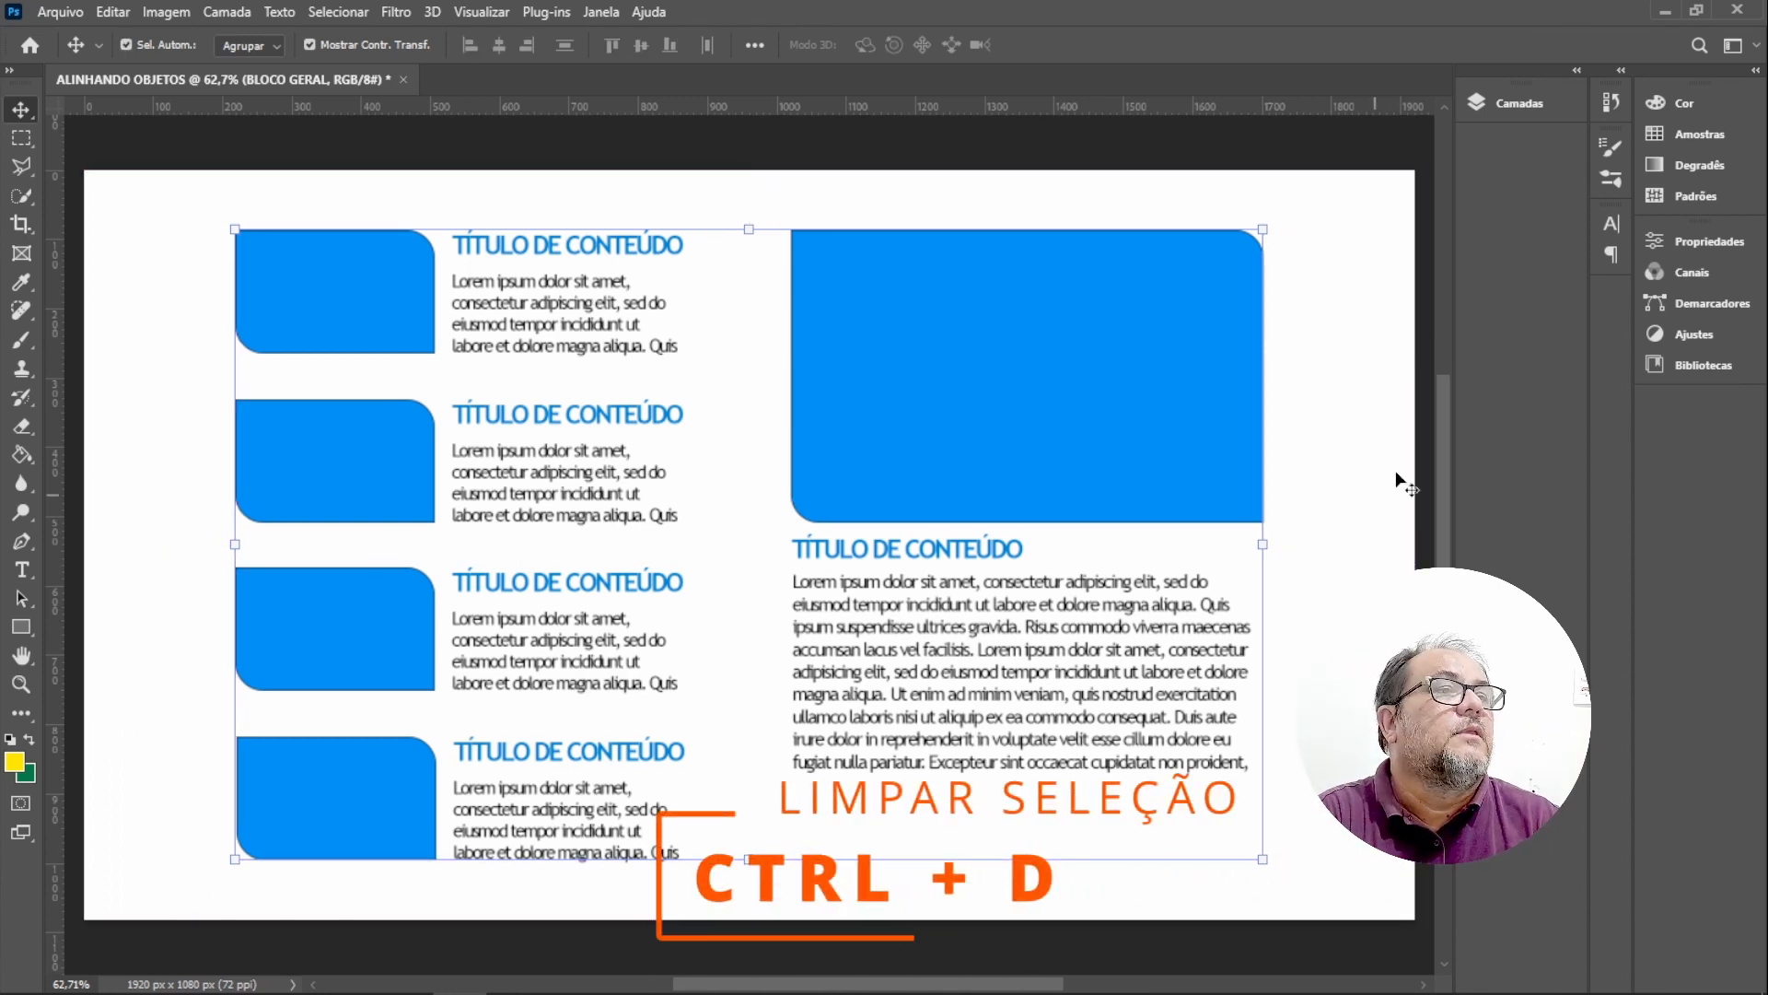
# Switch auto-select to Camada to try picking individual elements on the canvas, then set it back to Agrupar.
pyautogui.click(1346, 452)
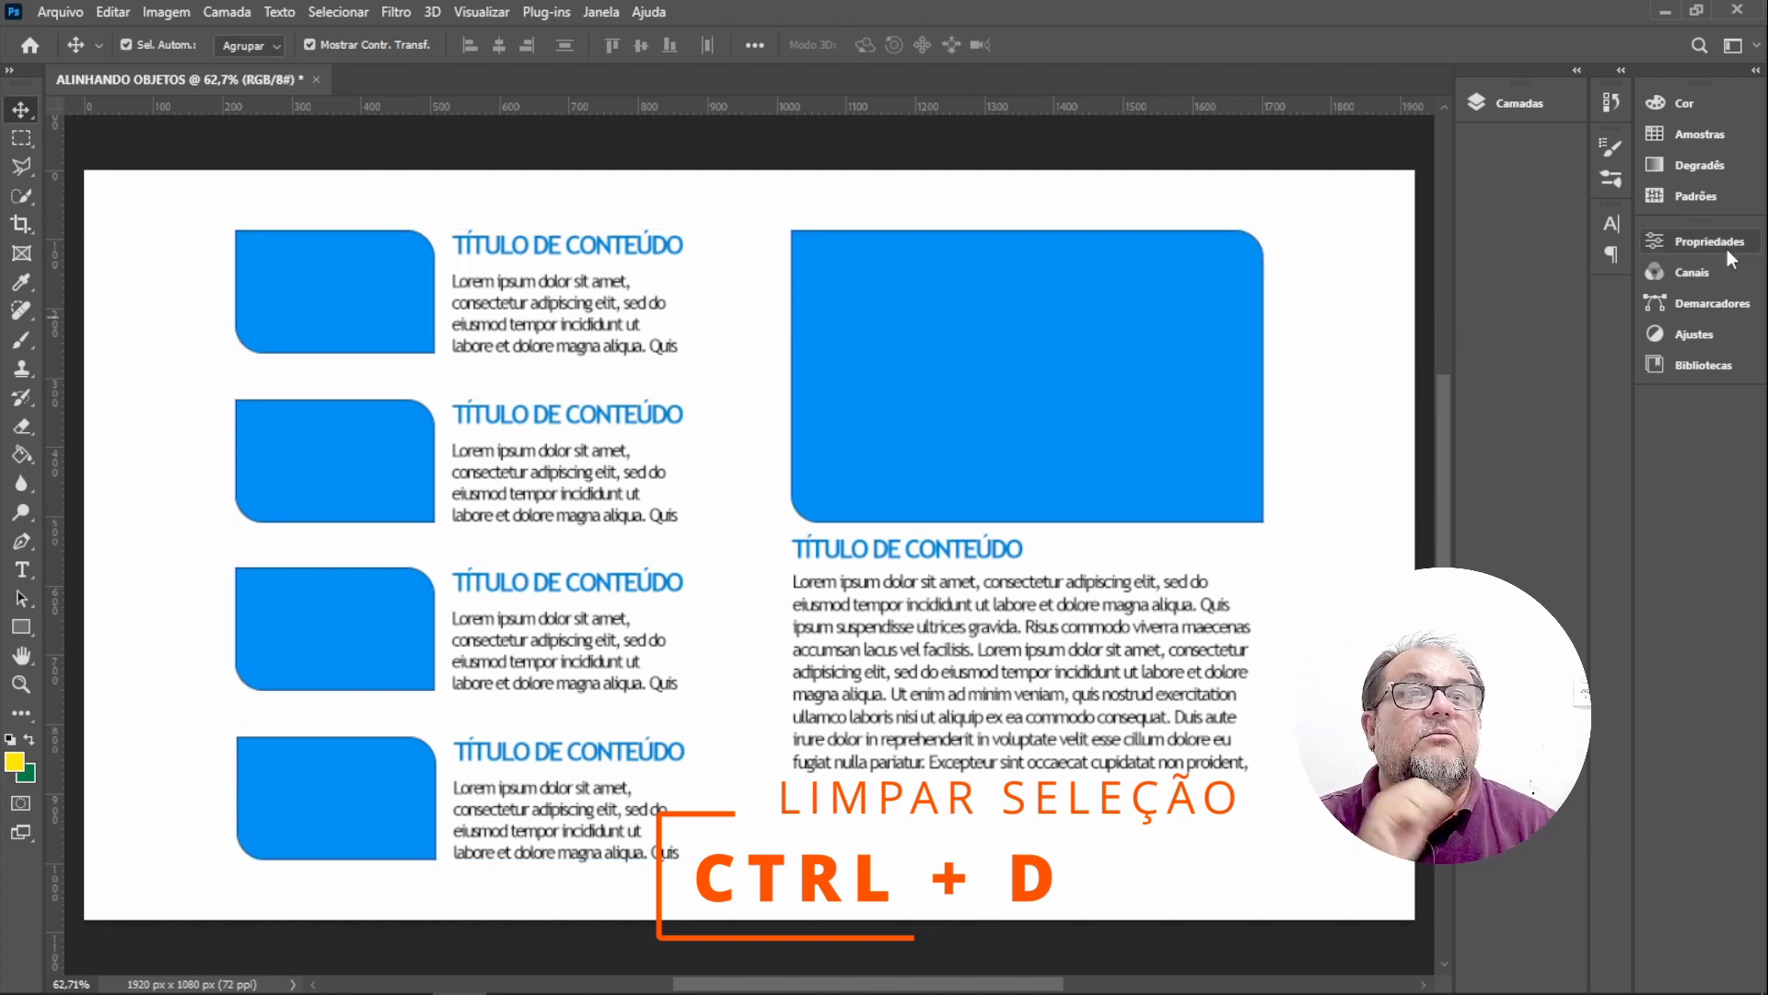
pyautogui.click(279, 47)
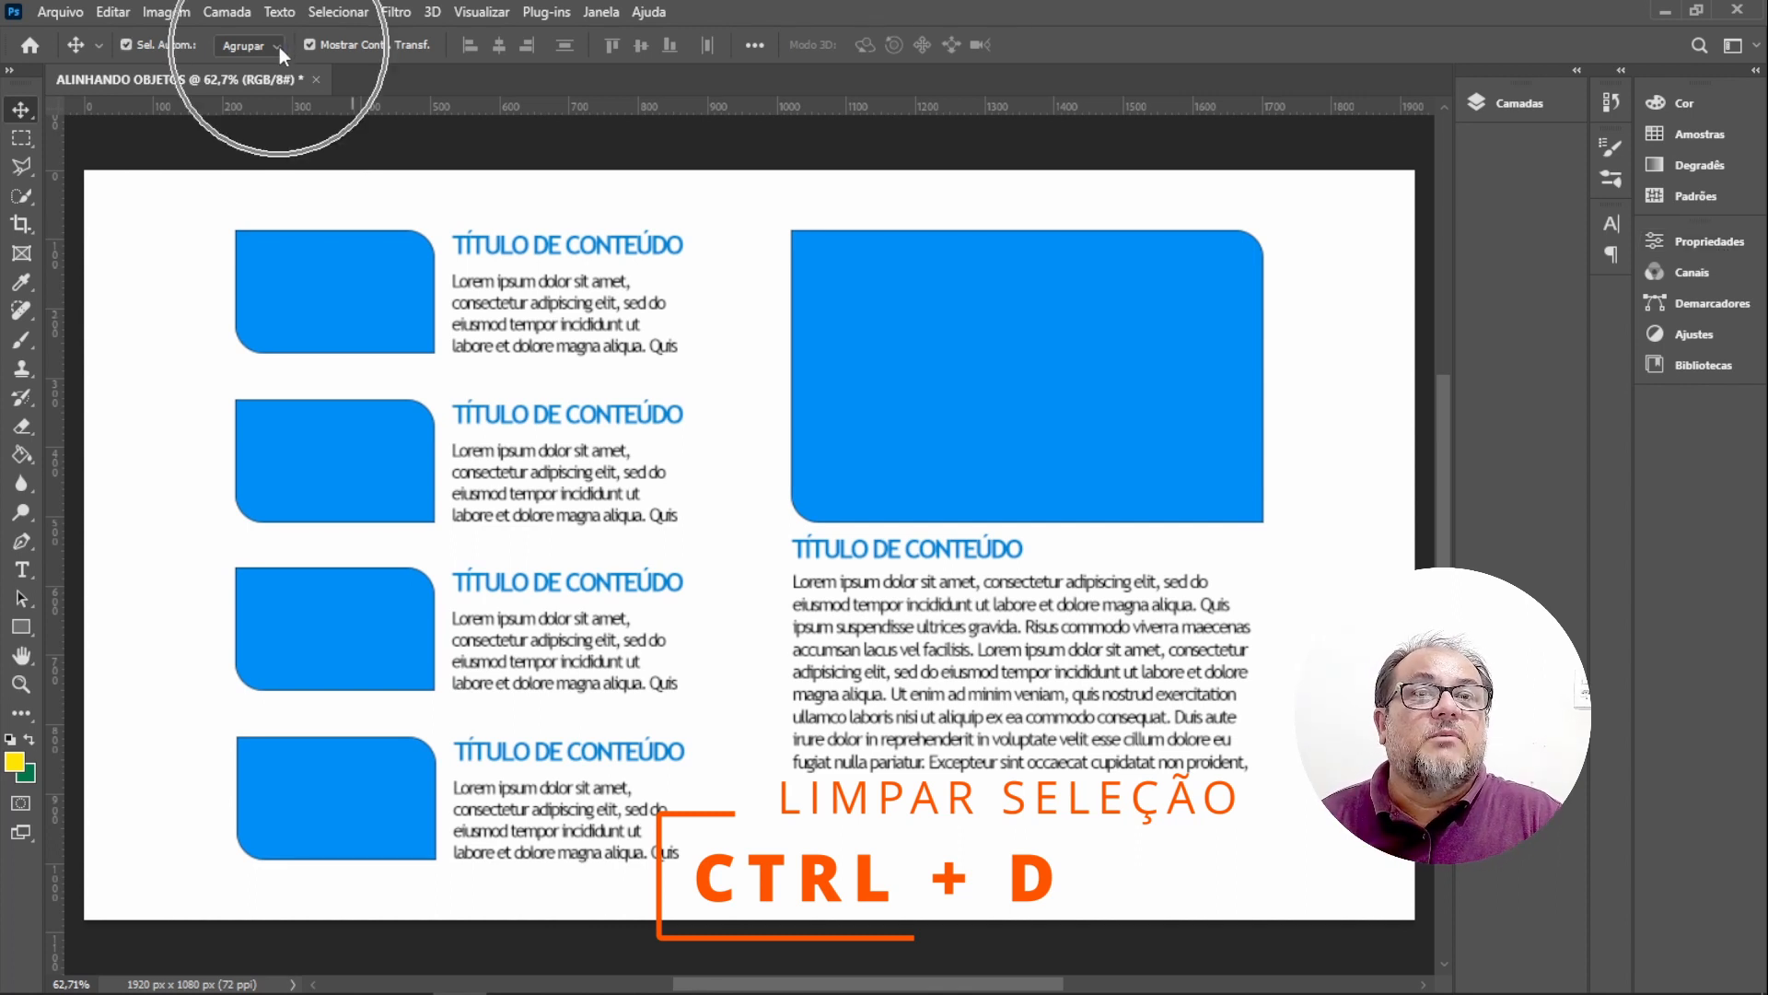
pyautogui.click(241, 81)
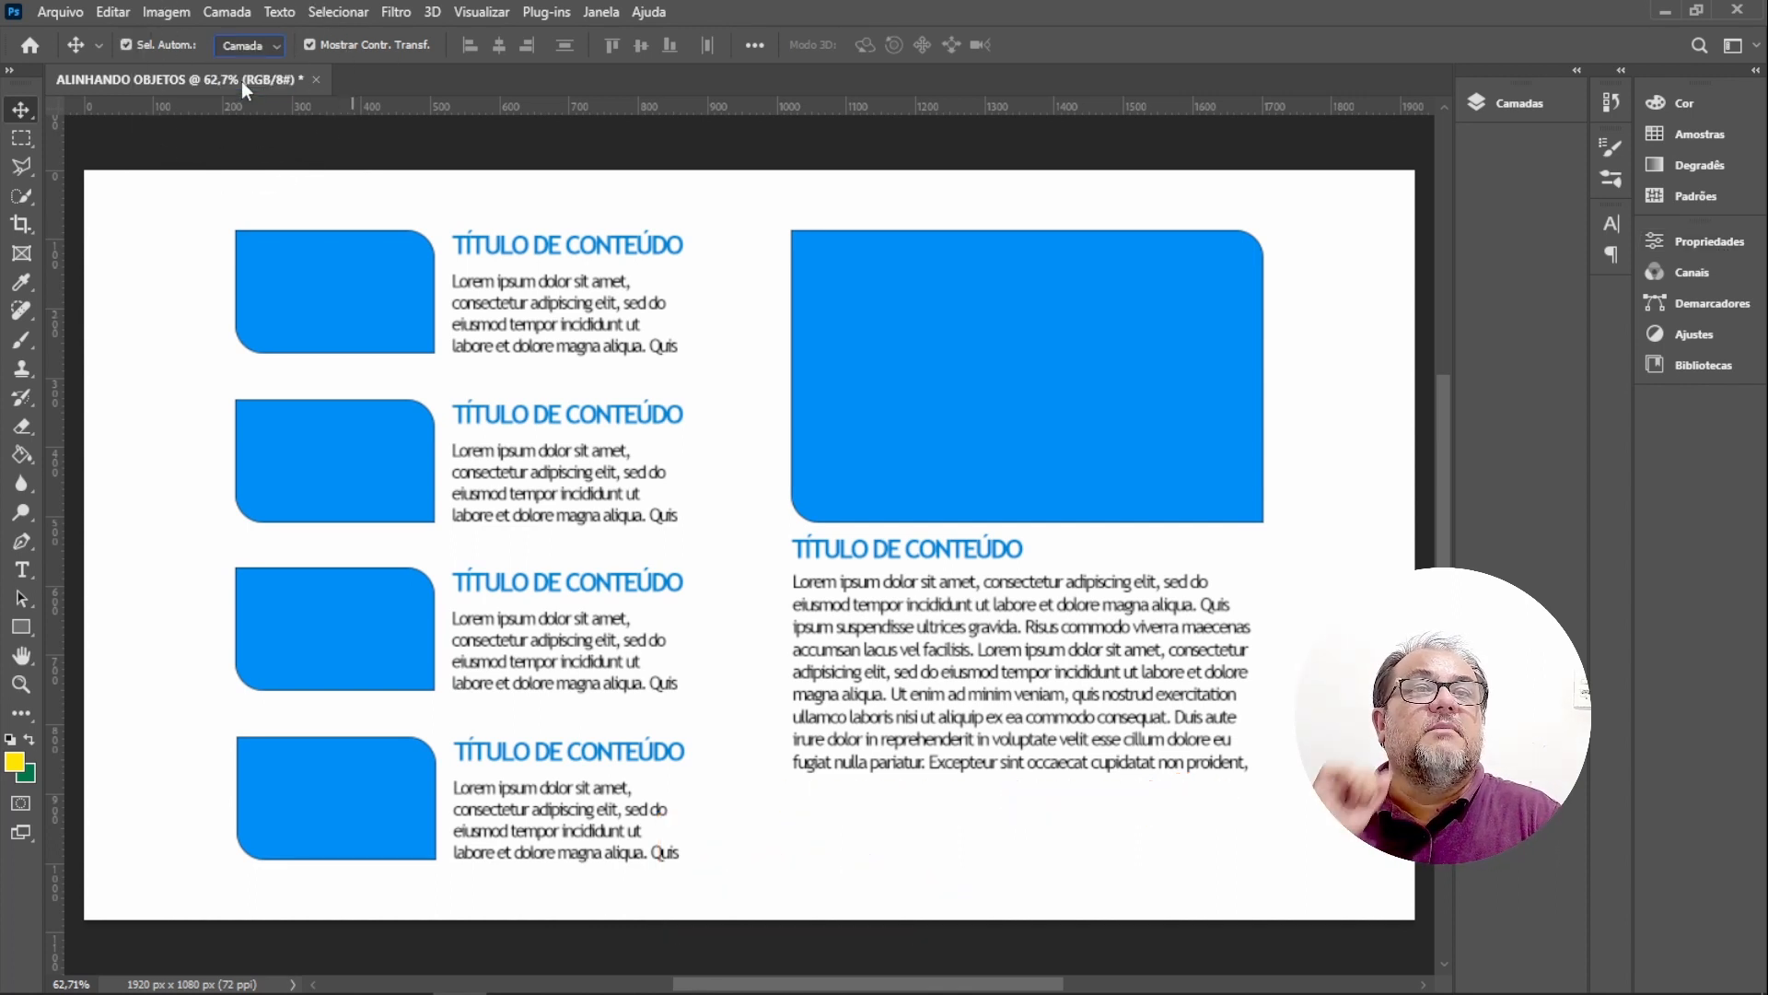
pyautogui.click(336, 263)
pyautogui.click(1006, 407)
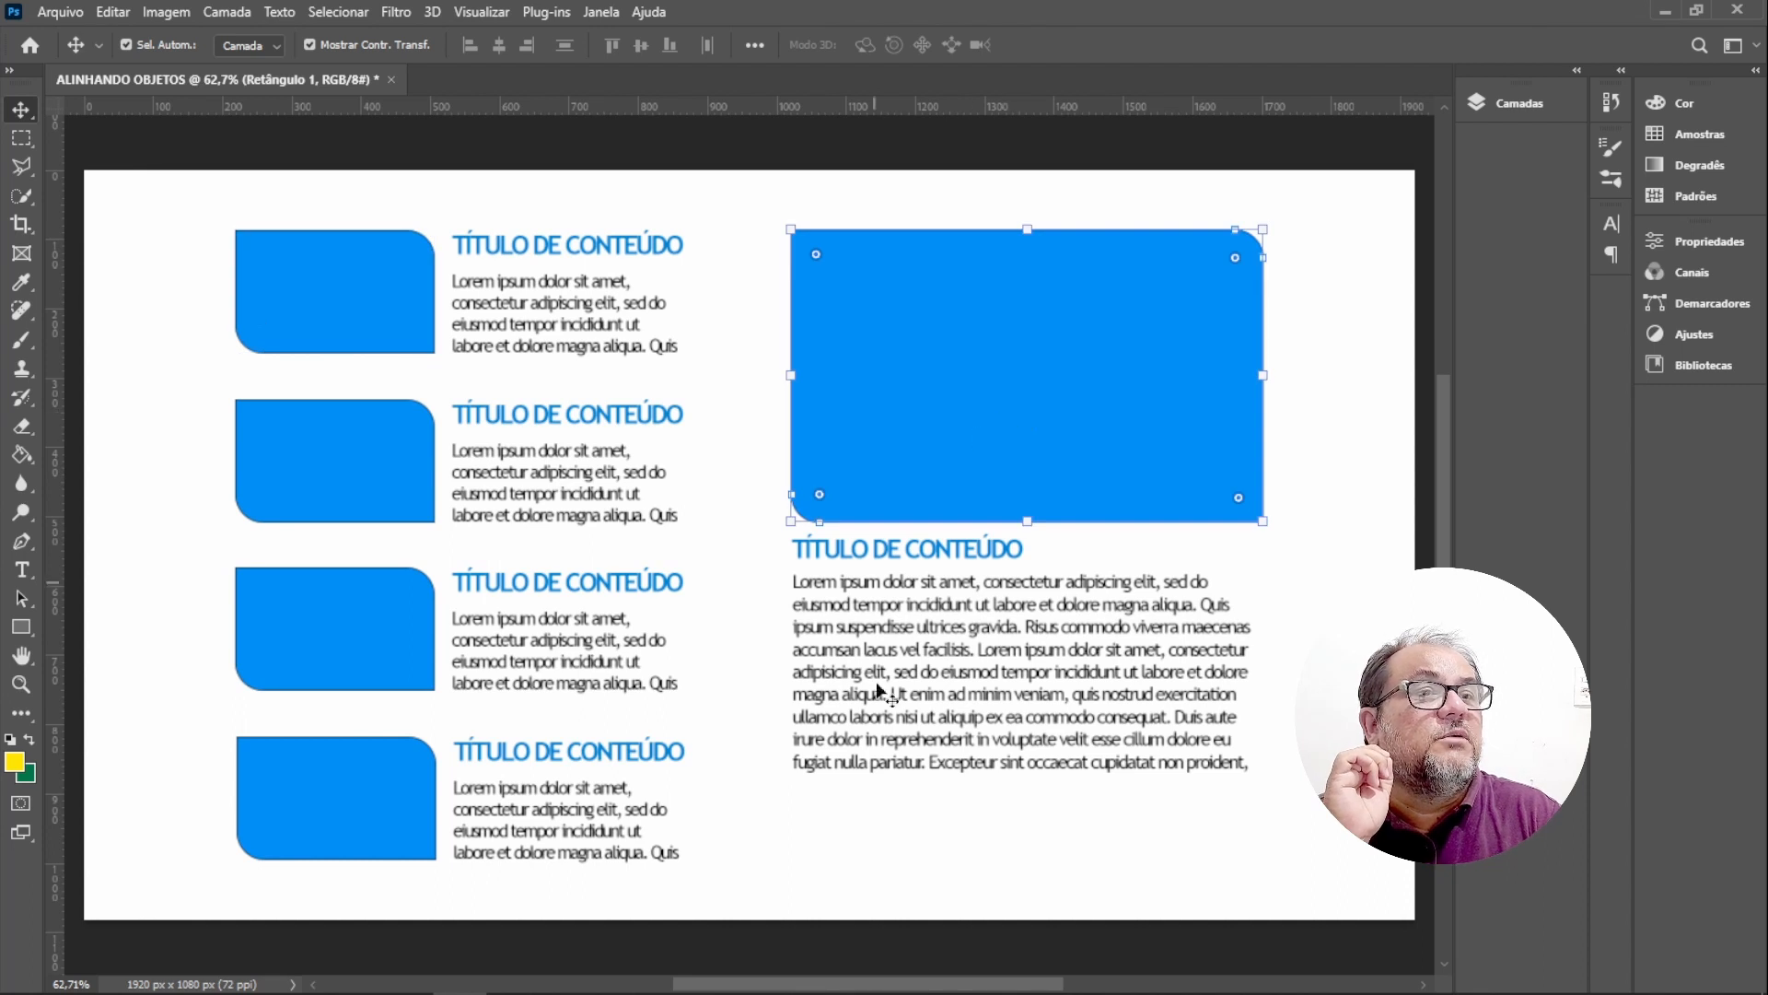
pyautogui.click(954, 735)
pyautogui.click(545, 331)
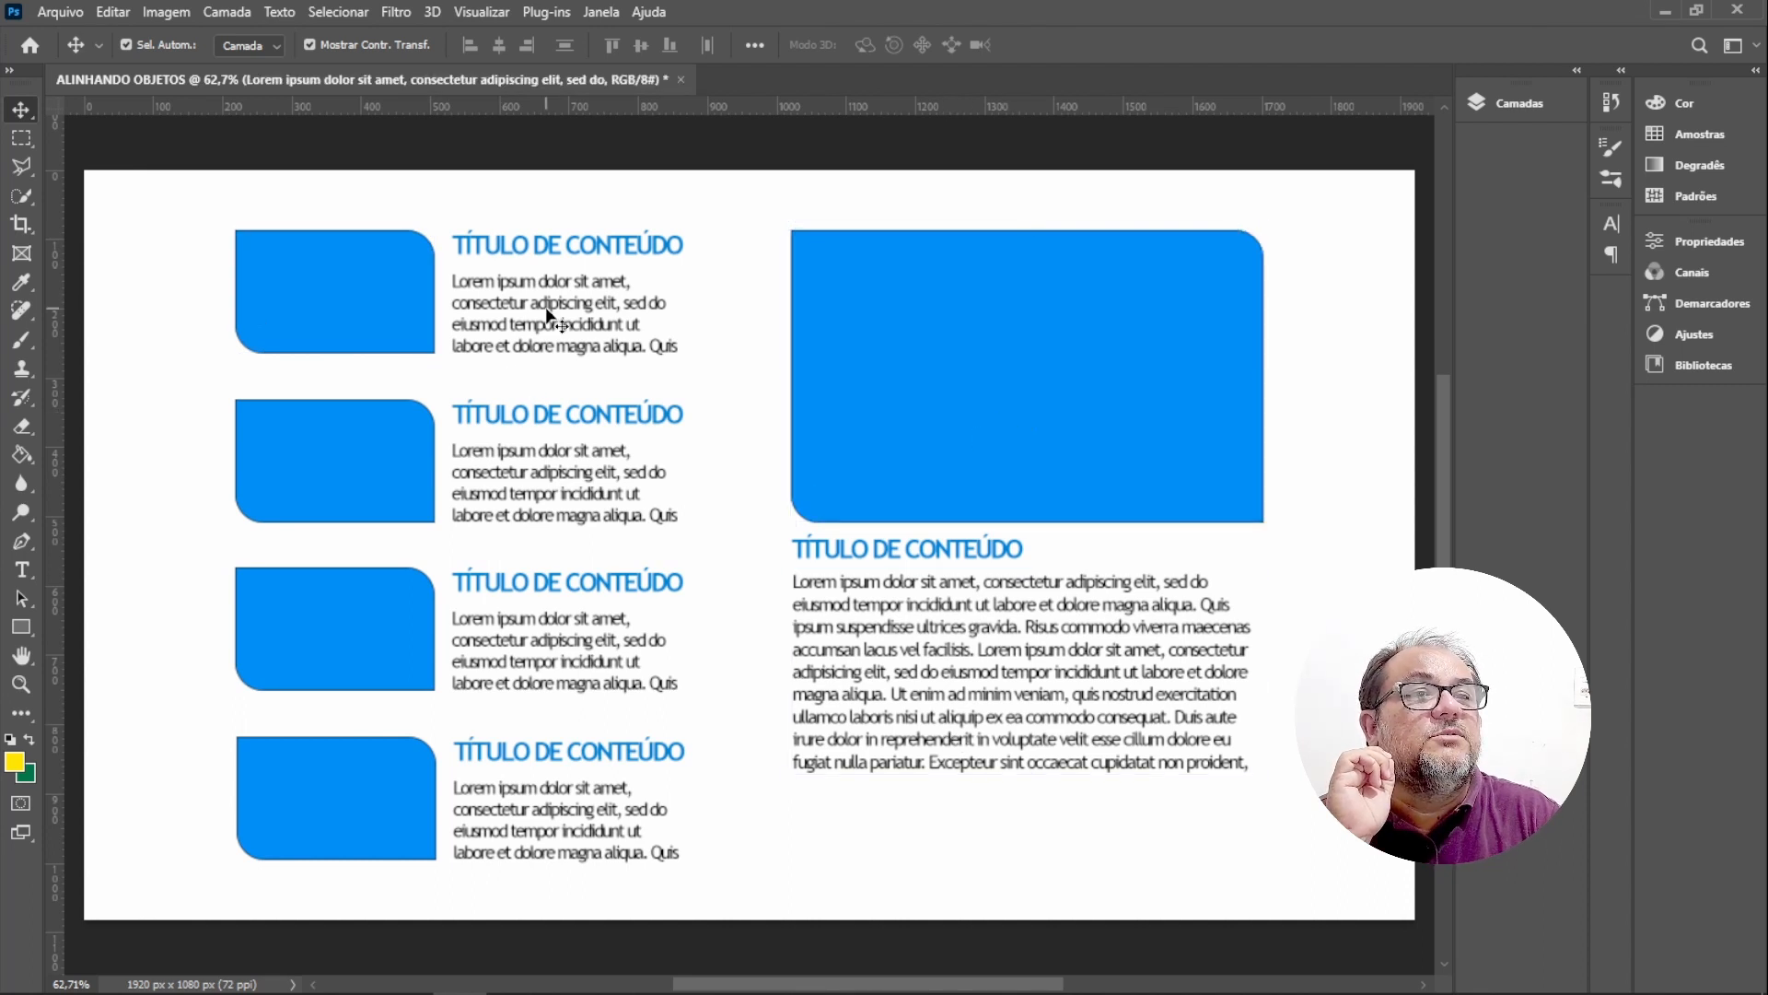
pyautogui.click(158, 252)
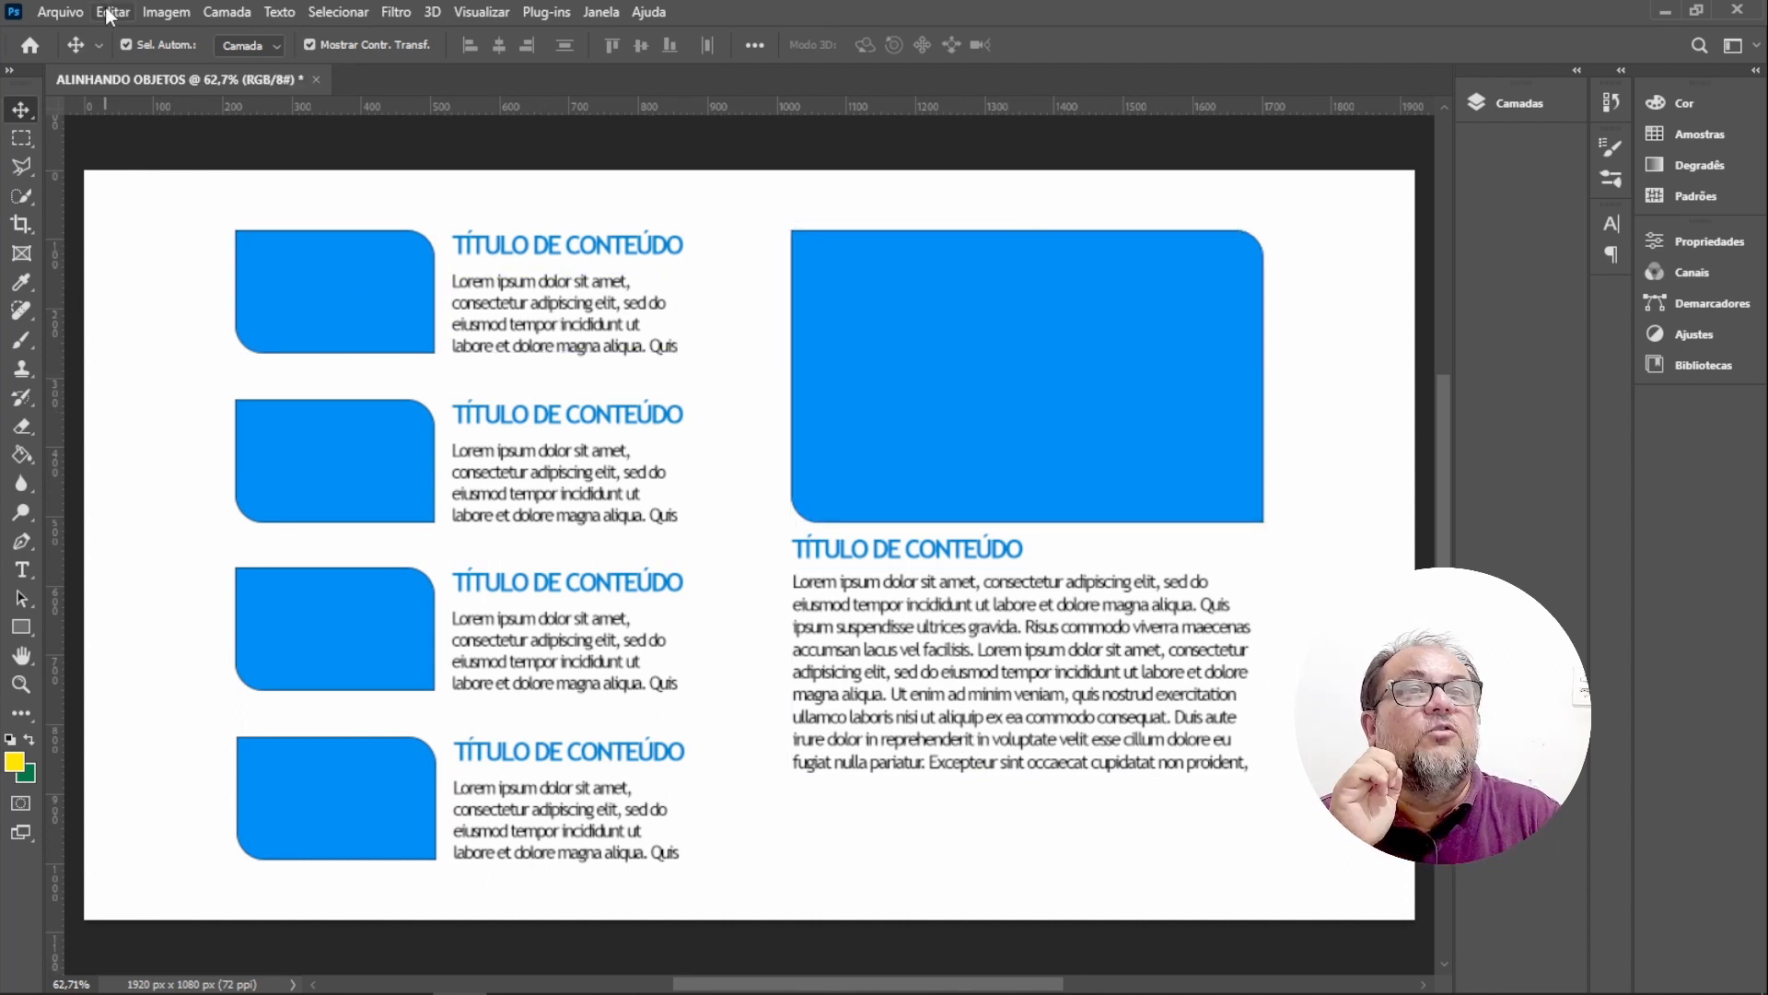
pyautogui.click(276, 47)
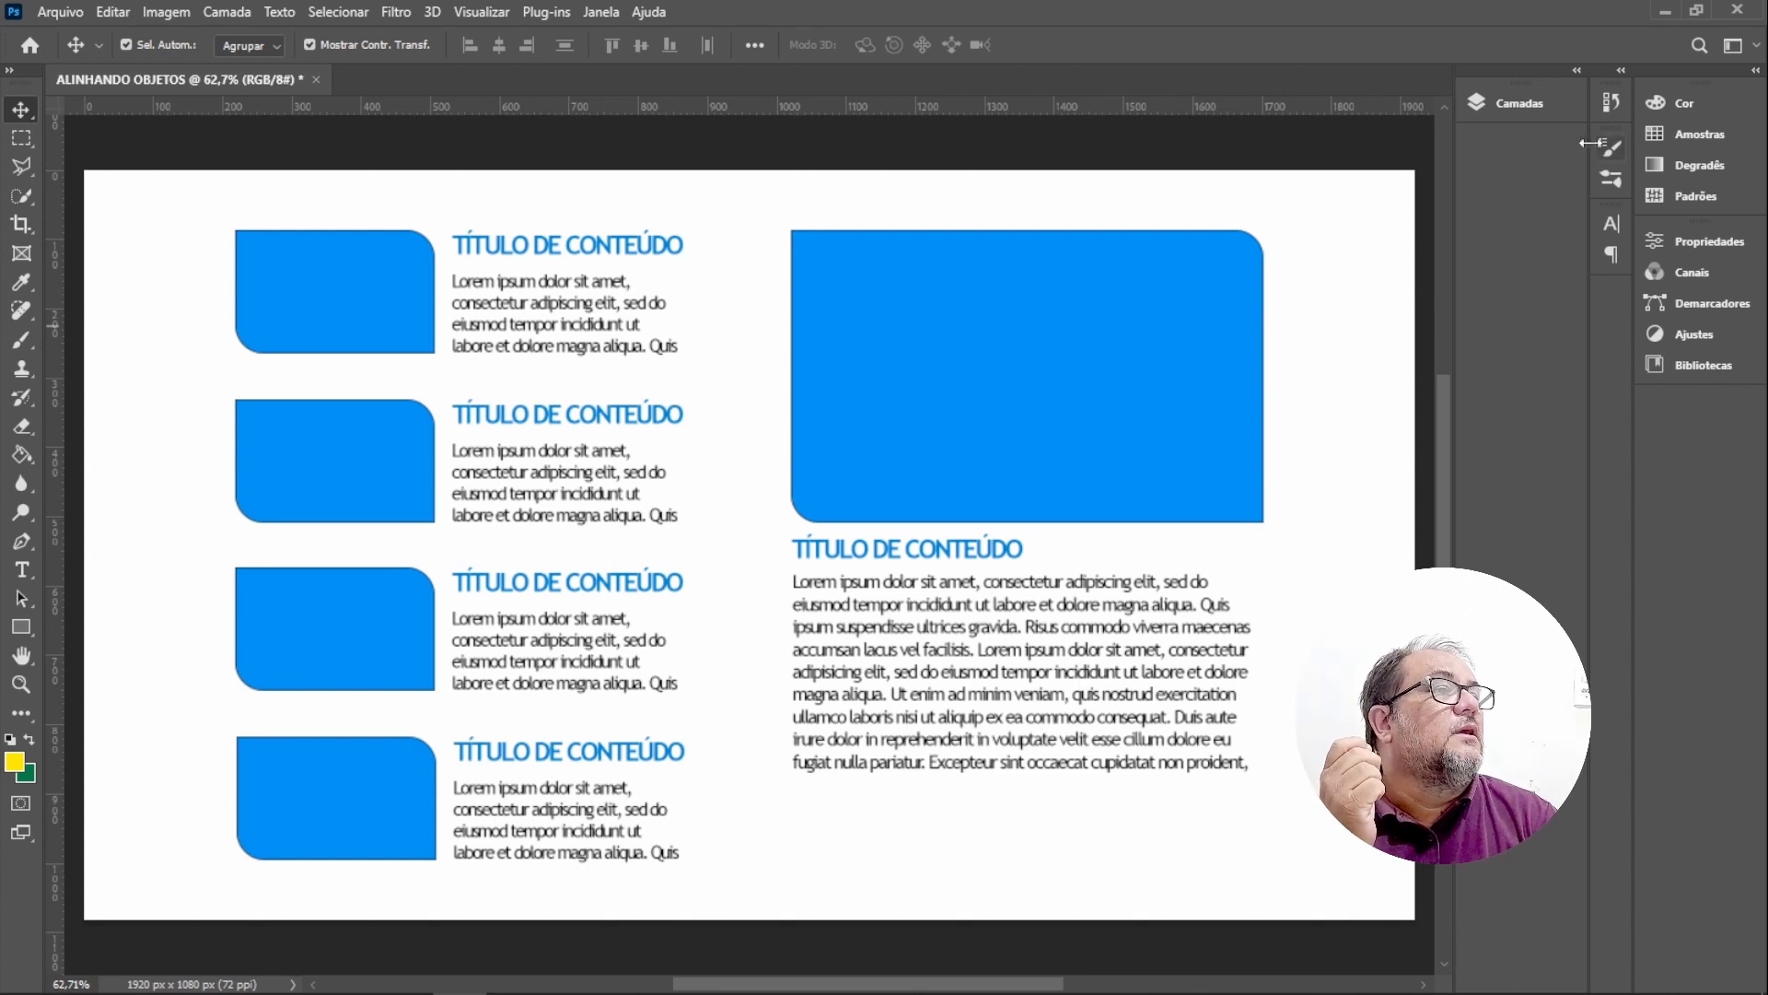
# Add a new empty layer directly above Plano de Fundo.
pyautogui.click(1527, 103)
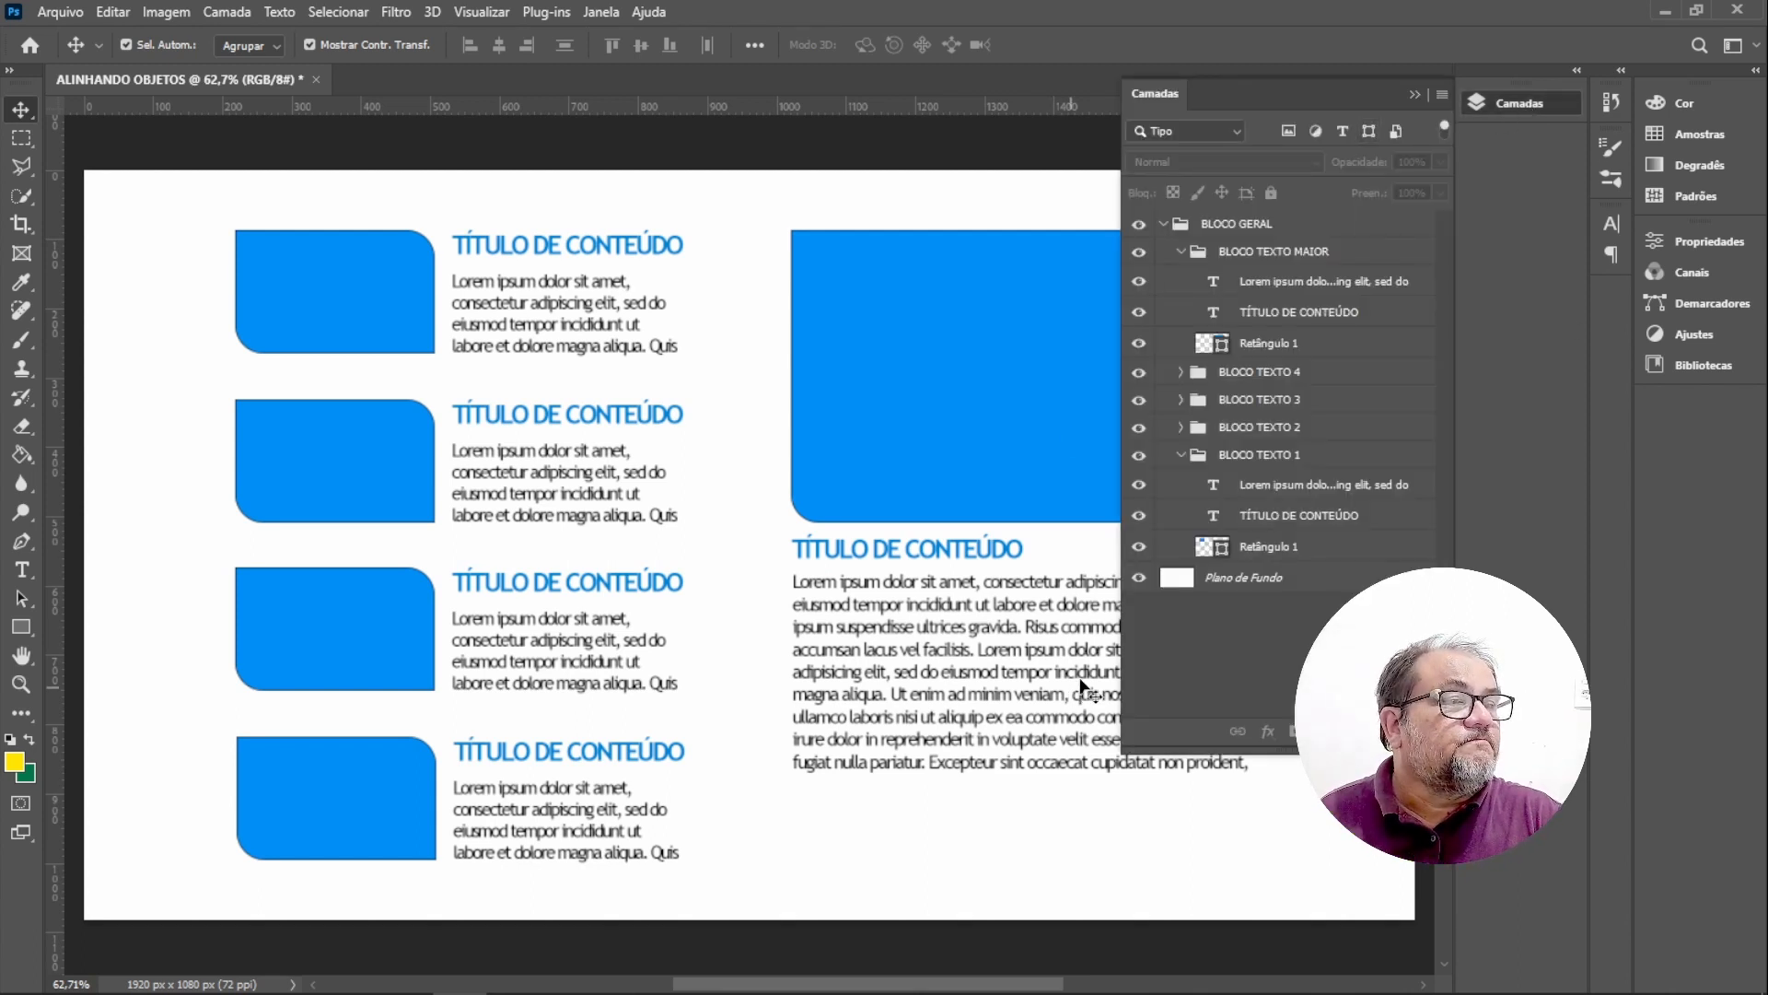
pyautogui.click(127, 44)
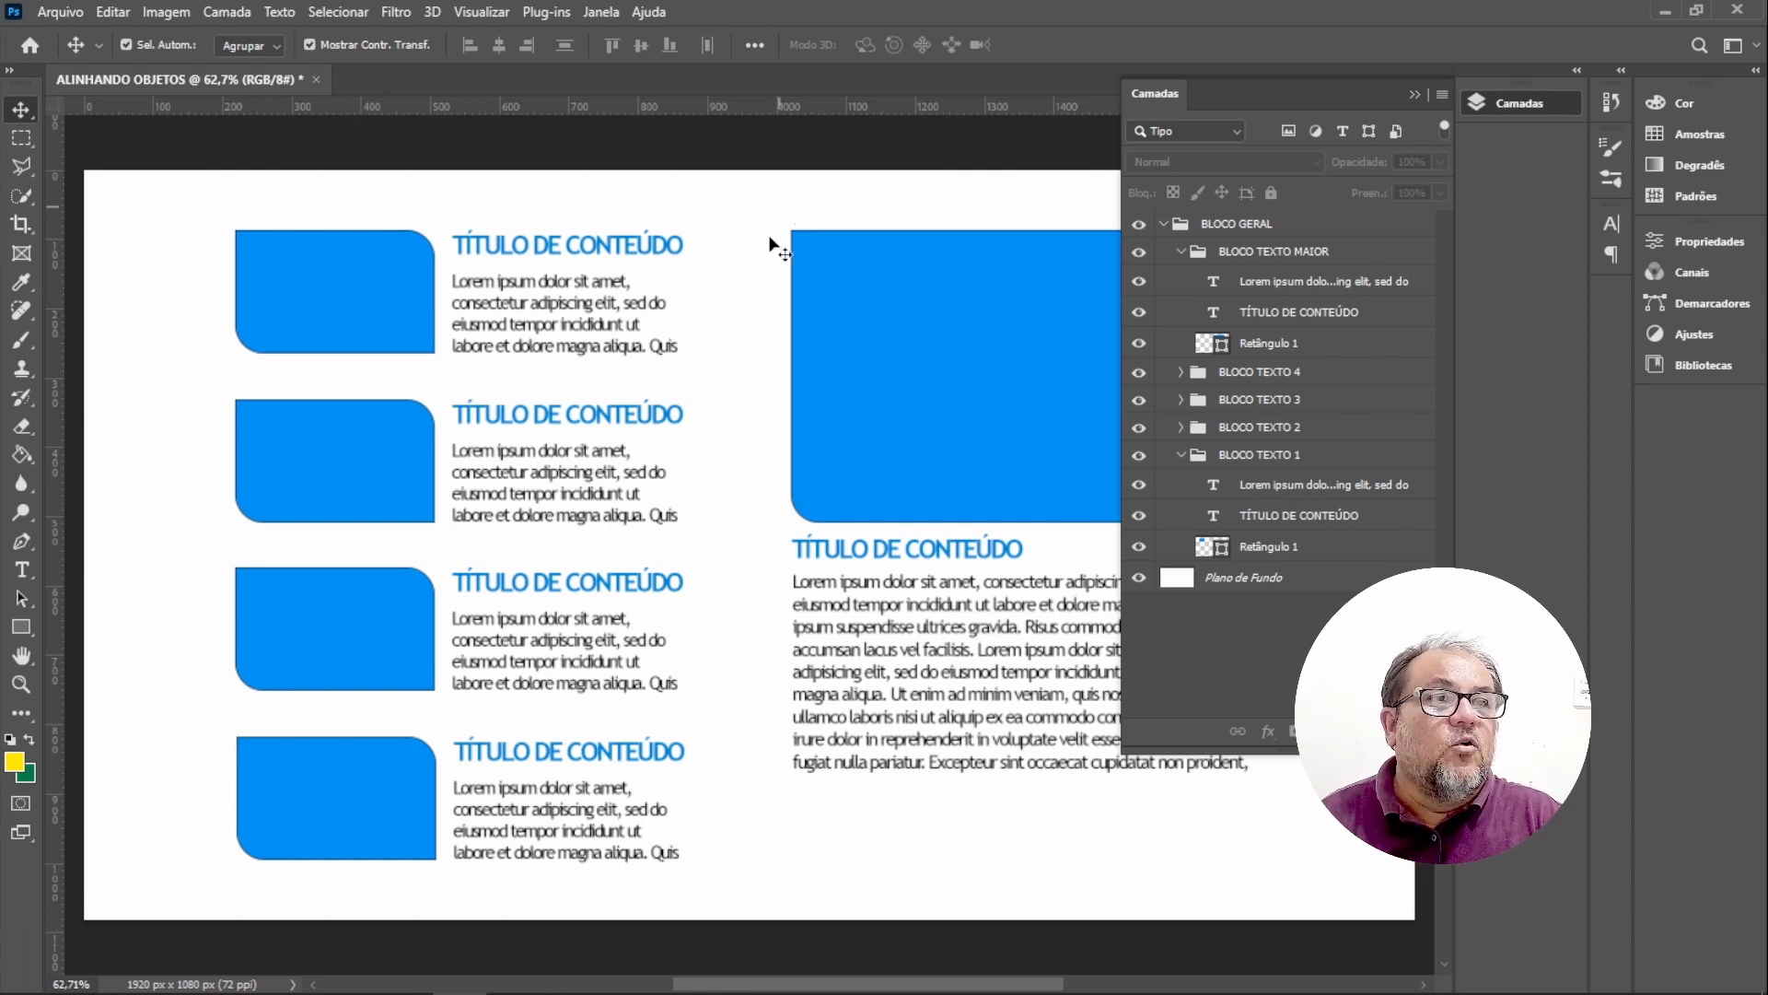
pyautogui.press('ctrl')
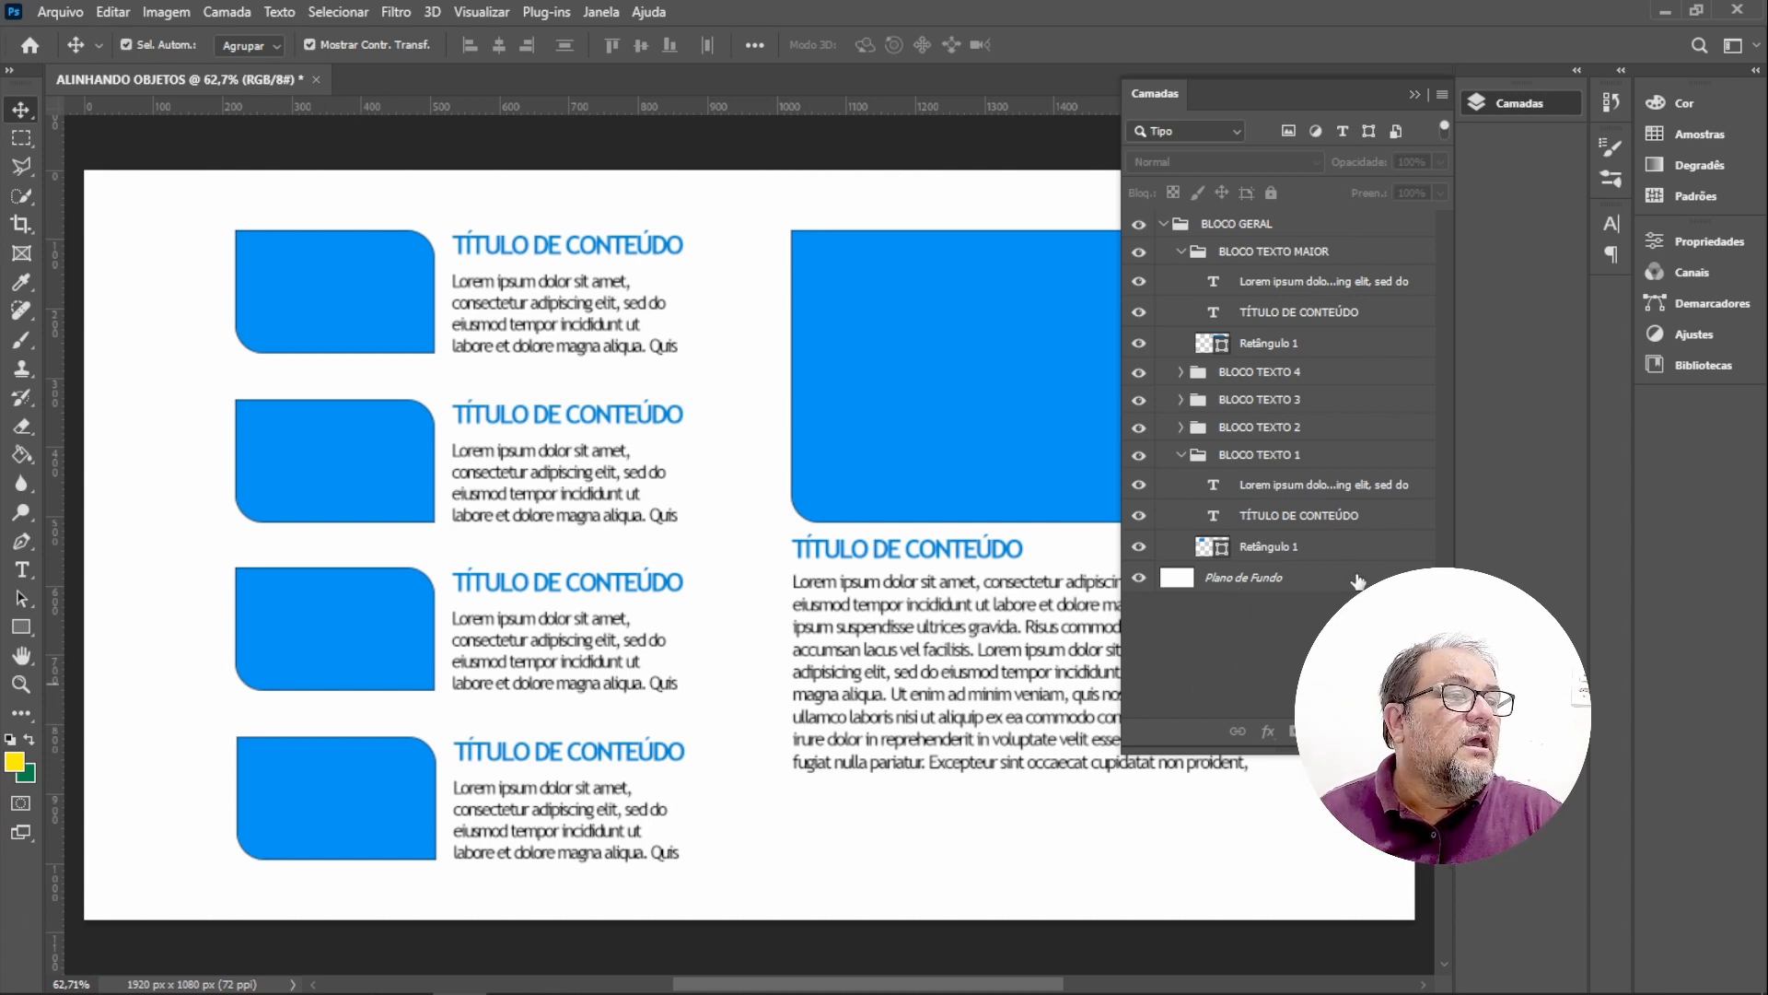
pyautogui.click(1358, 580)
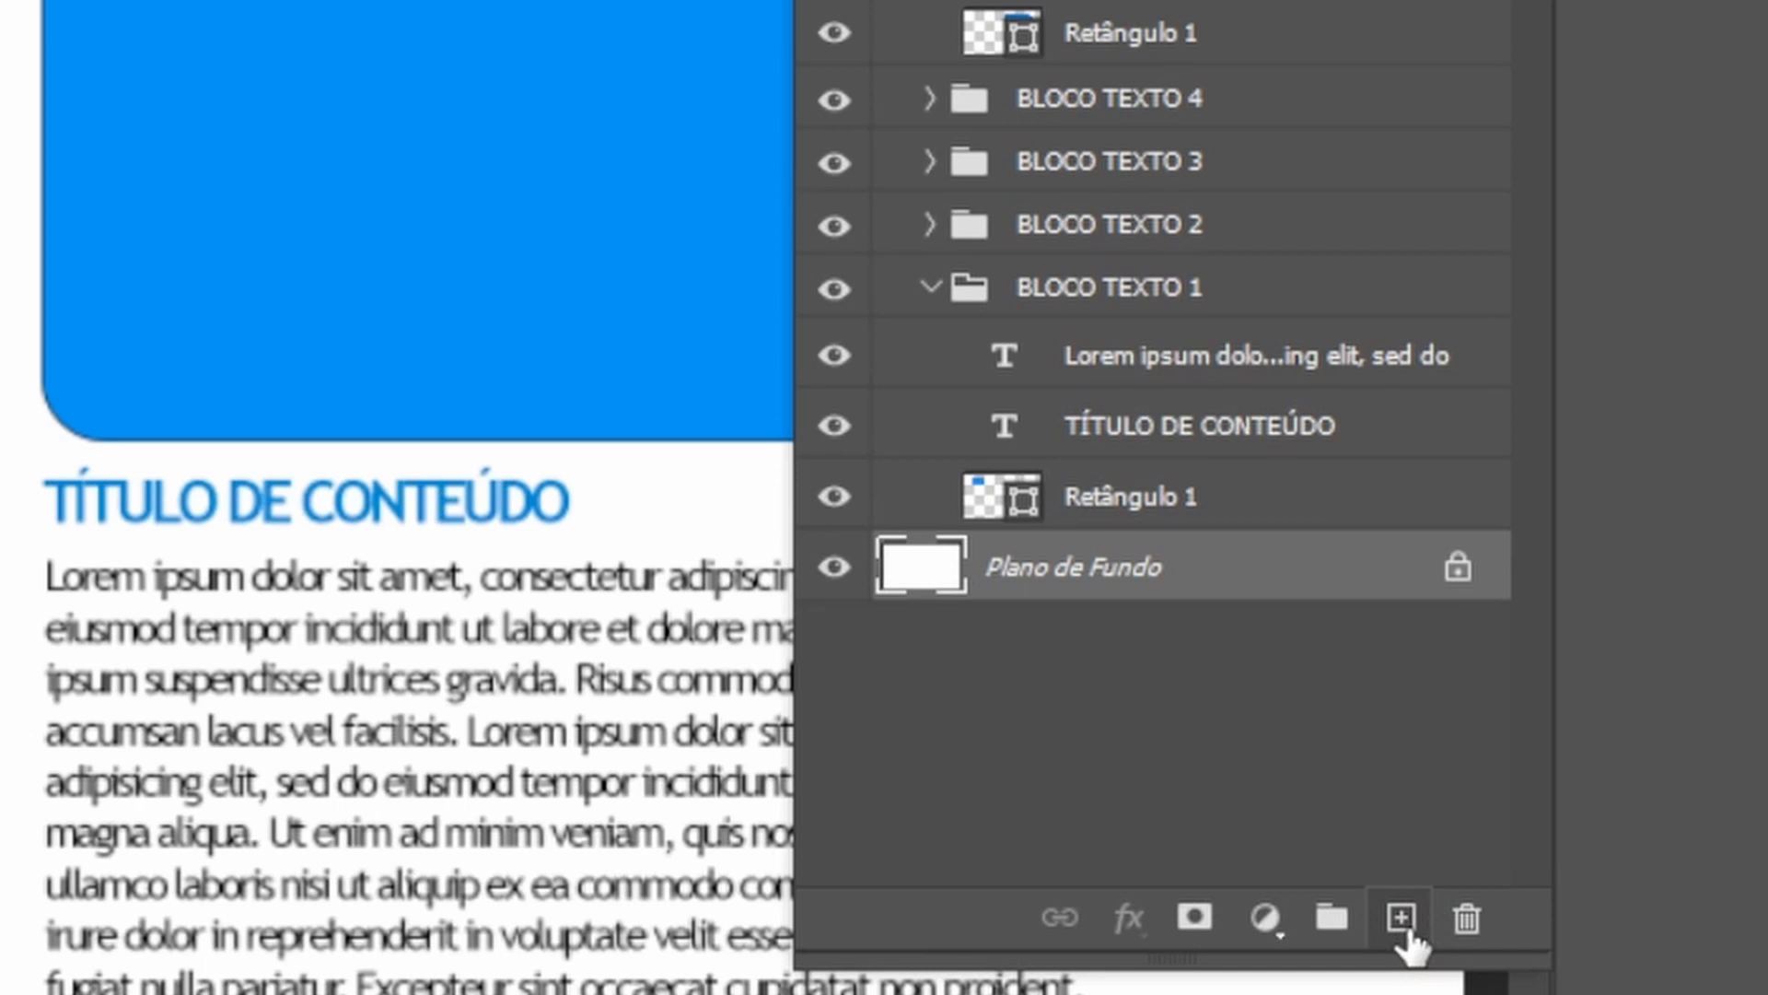
pyautogui.press('ctrl')
pyautogui.press('ctrl')
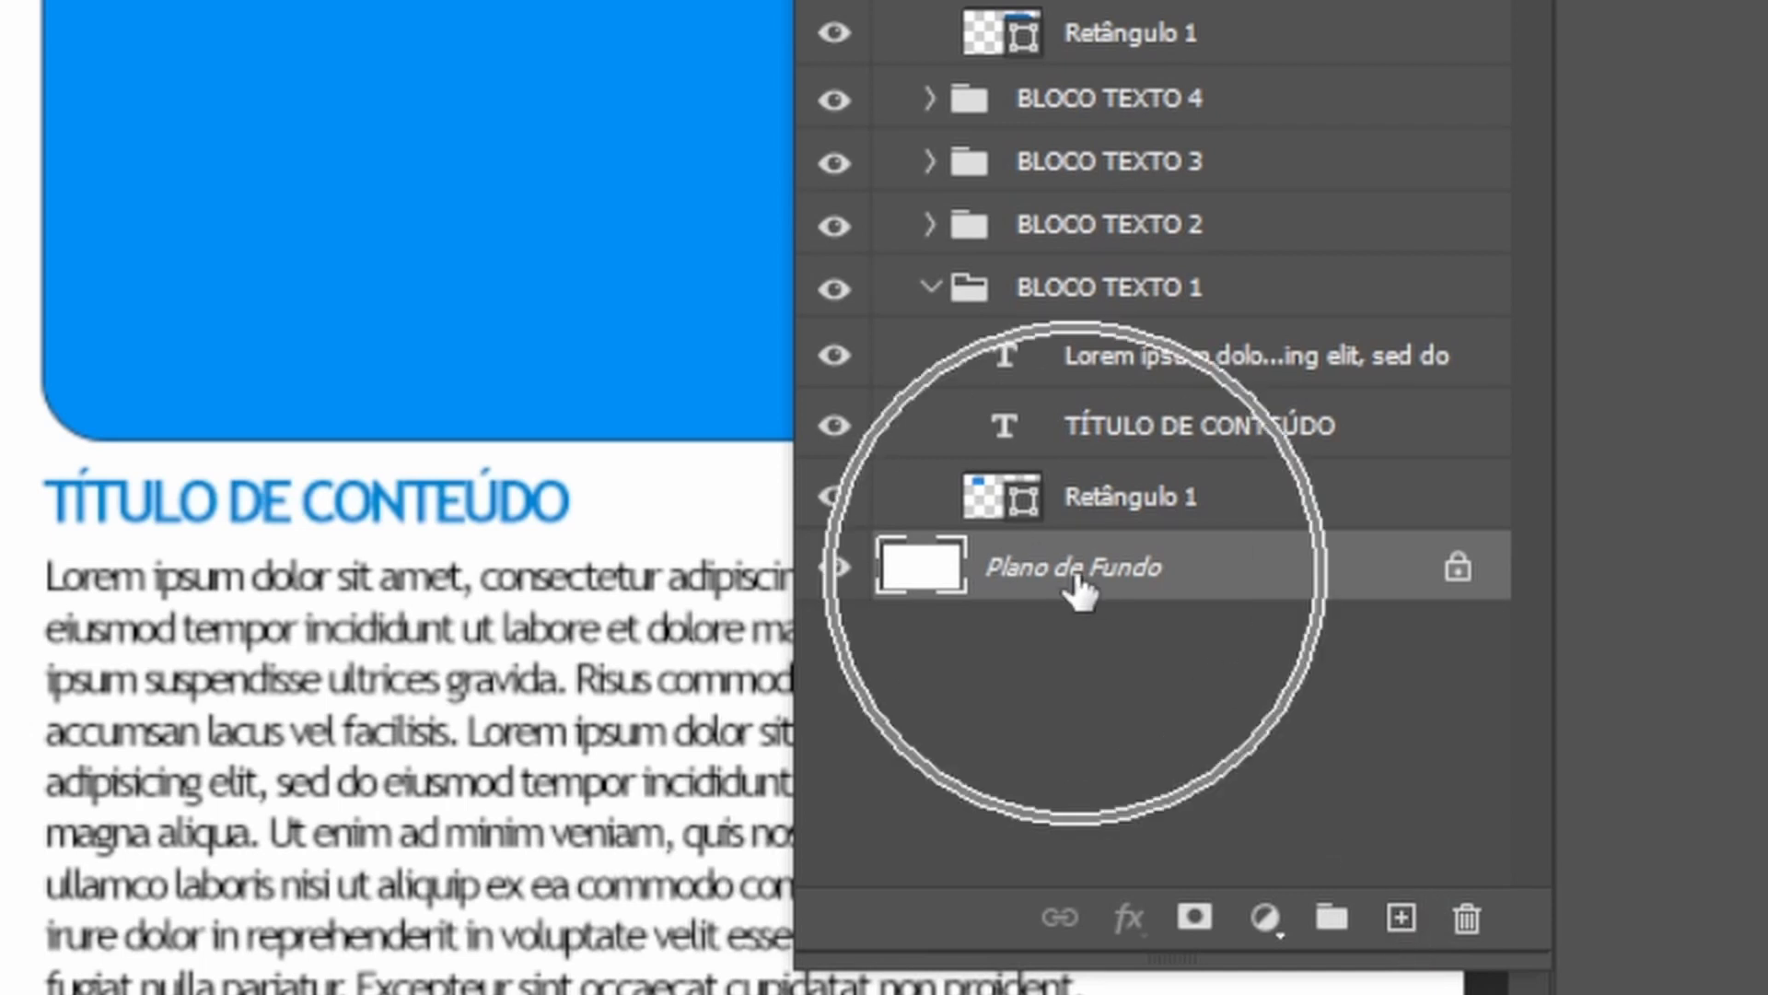
pyautogui.press('ctrl')
pyautogui.press('ctrl')
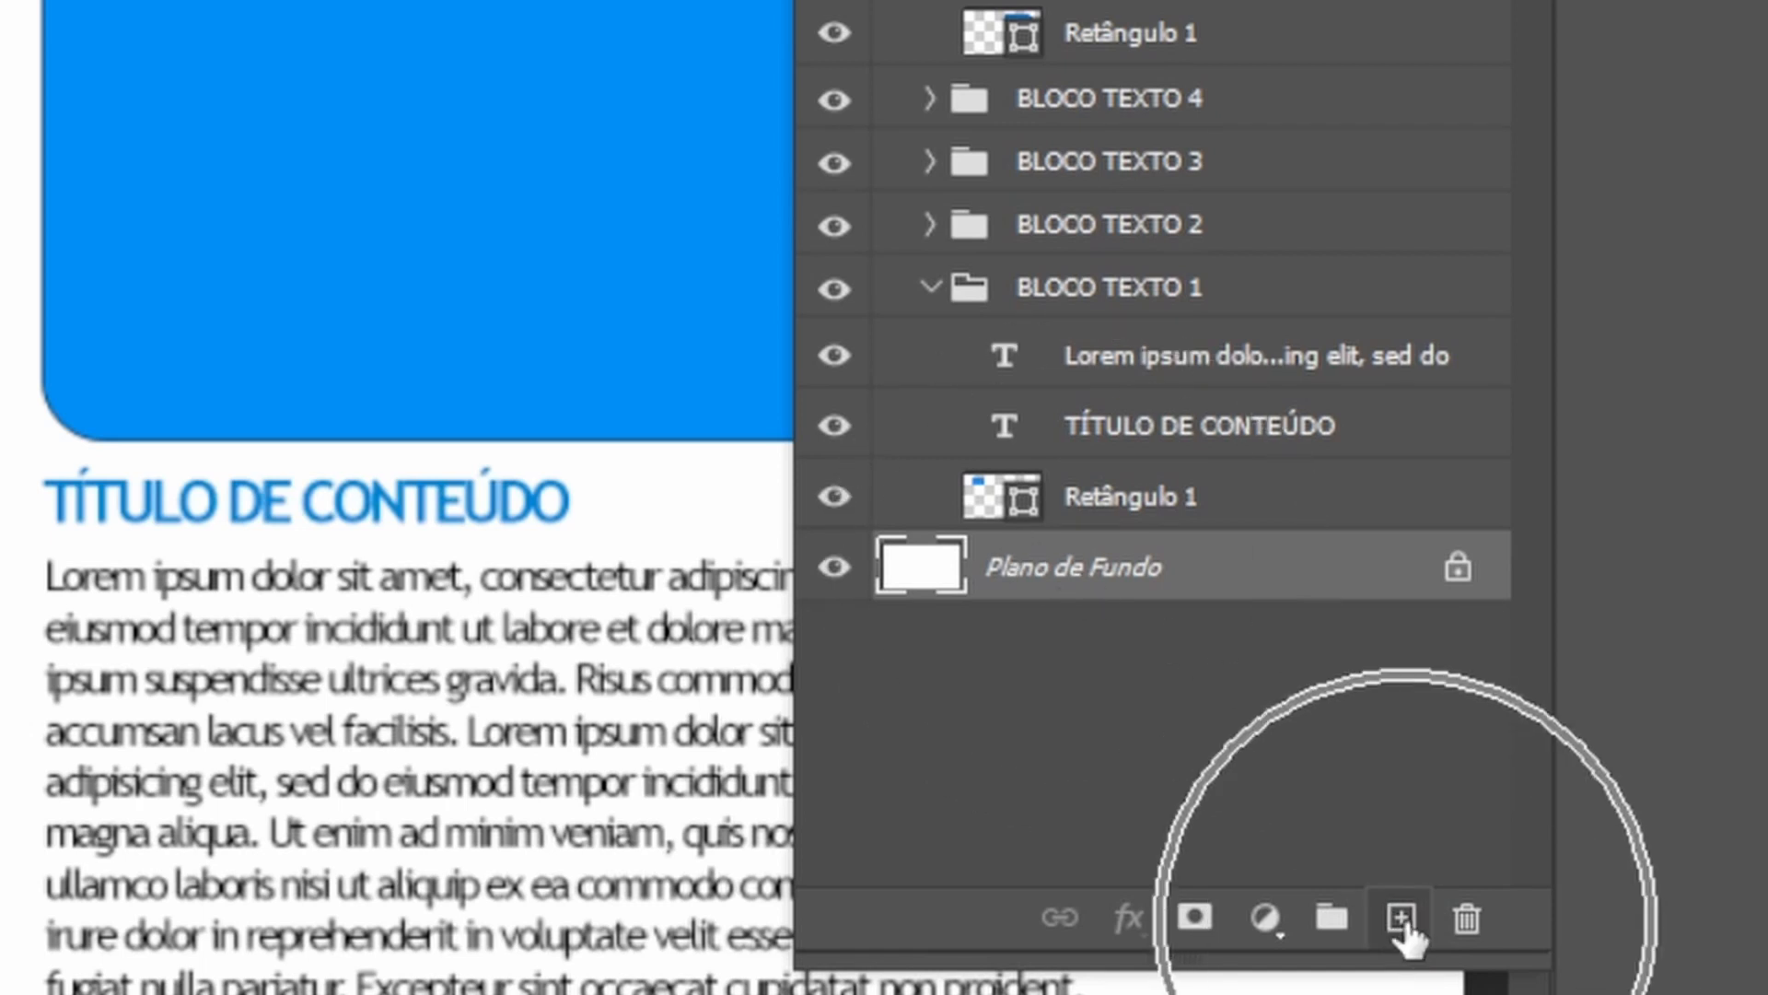
pyautogui.click(1402, 921)
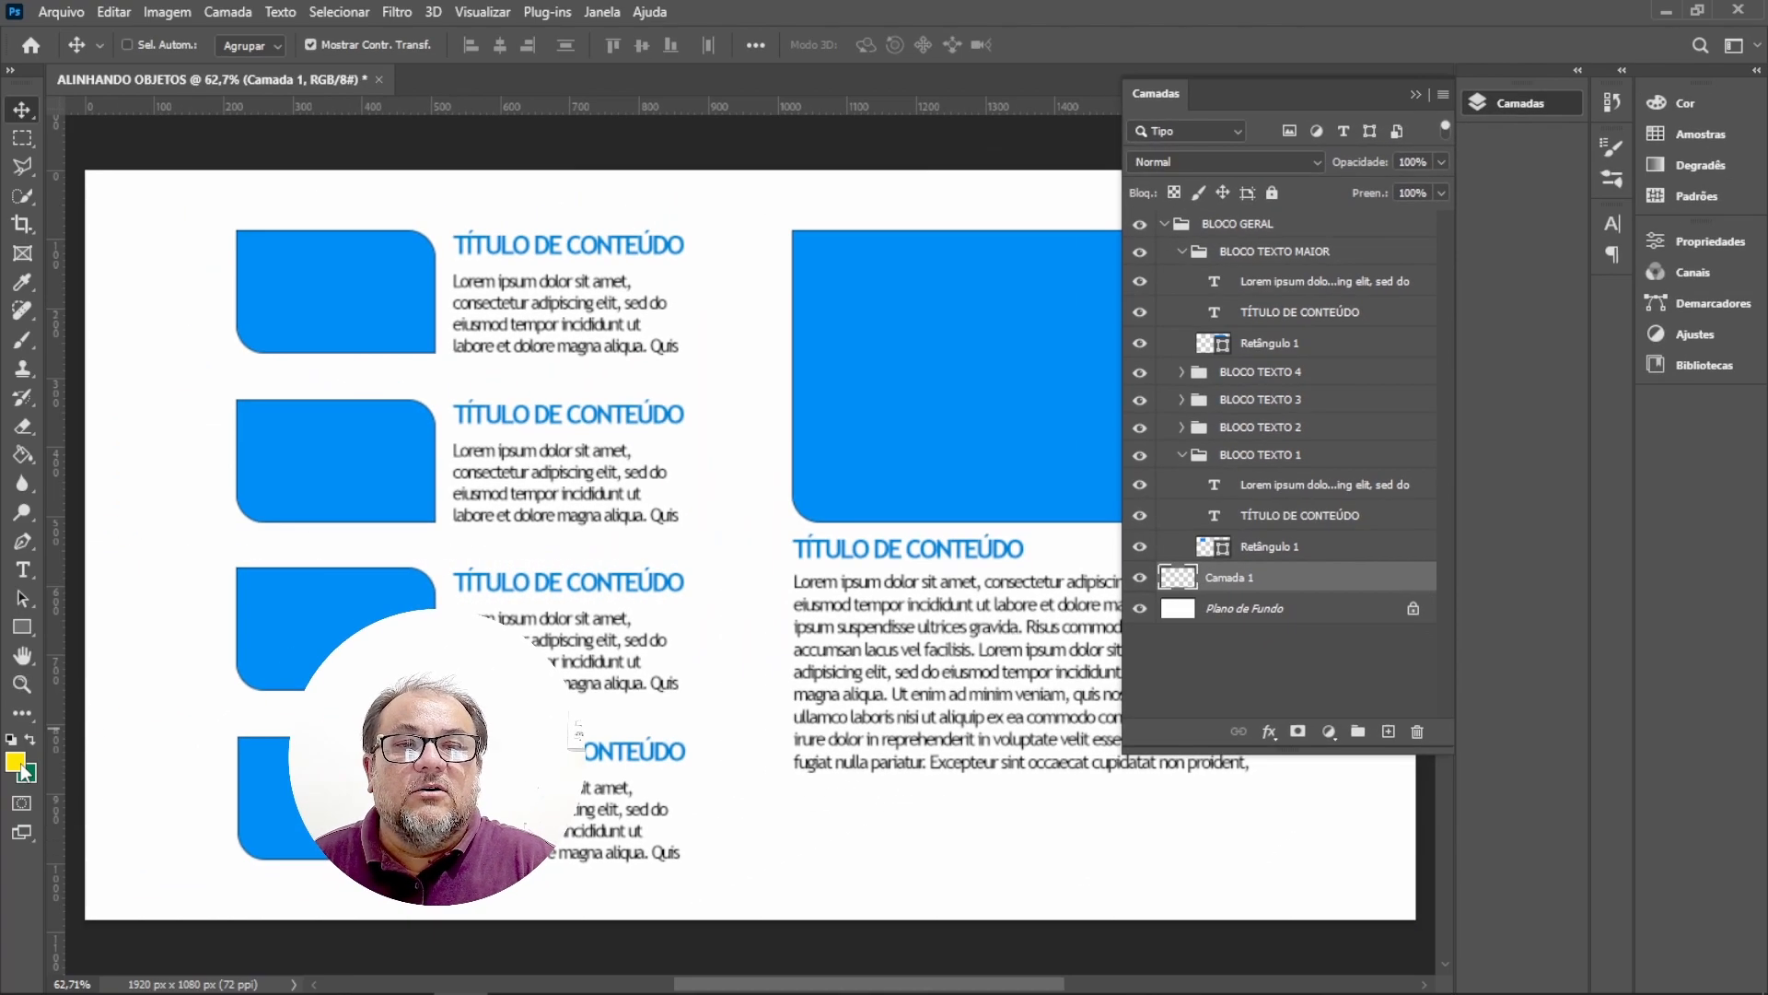
pyautogui.press('ctrl')
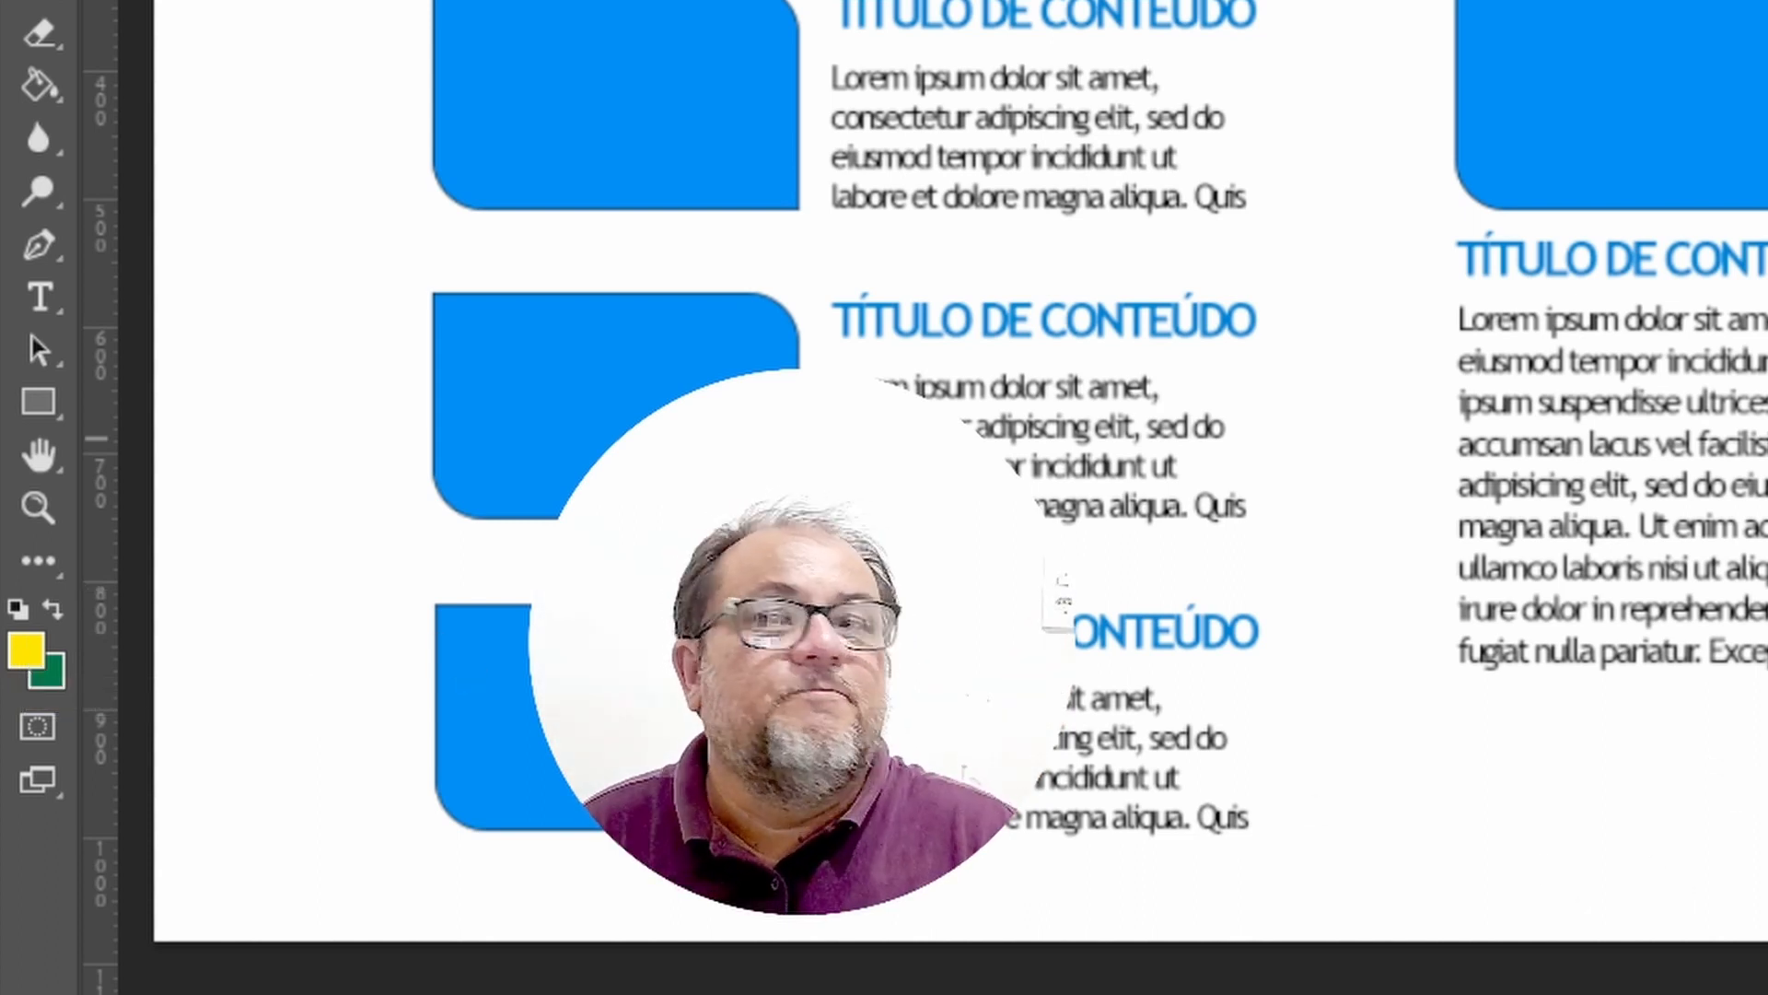
# Set the foreground colour to a bright blue (H 200, S 94, B 96).
pyautogui.rightClick(48, 85)
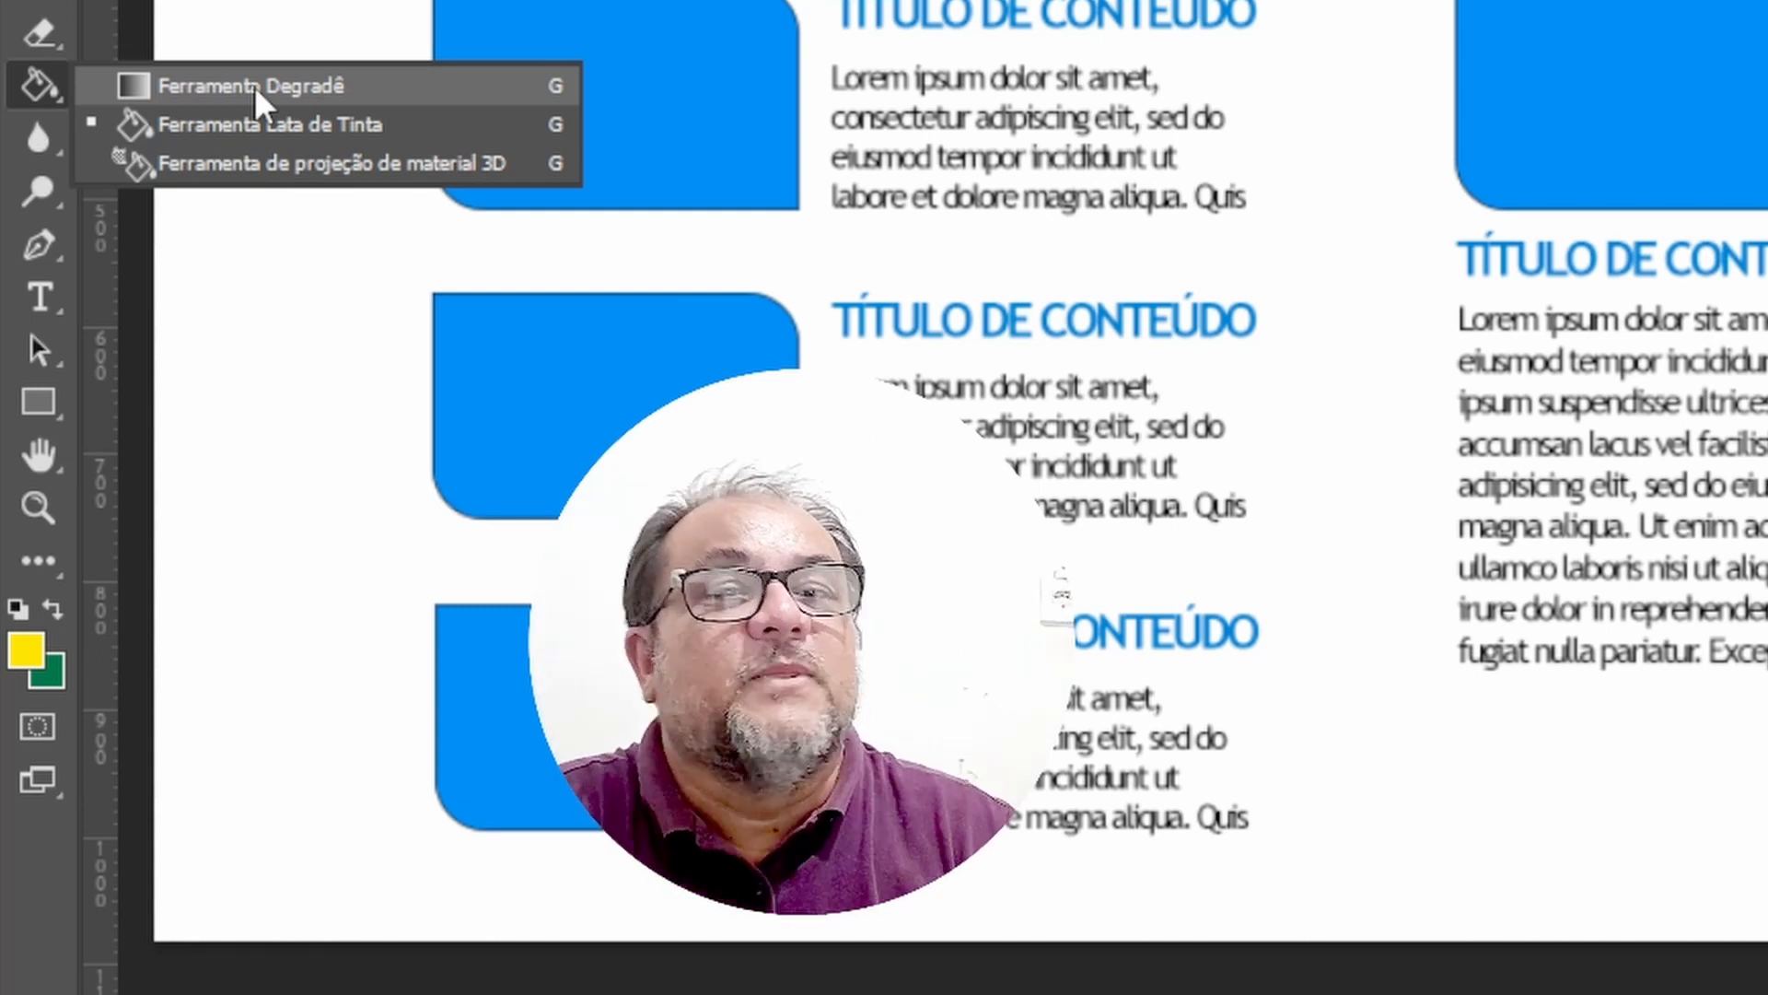
pyautogui.click(214, 125)
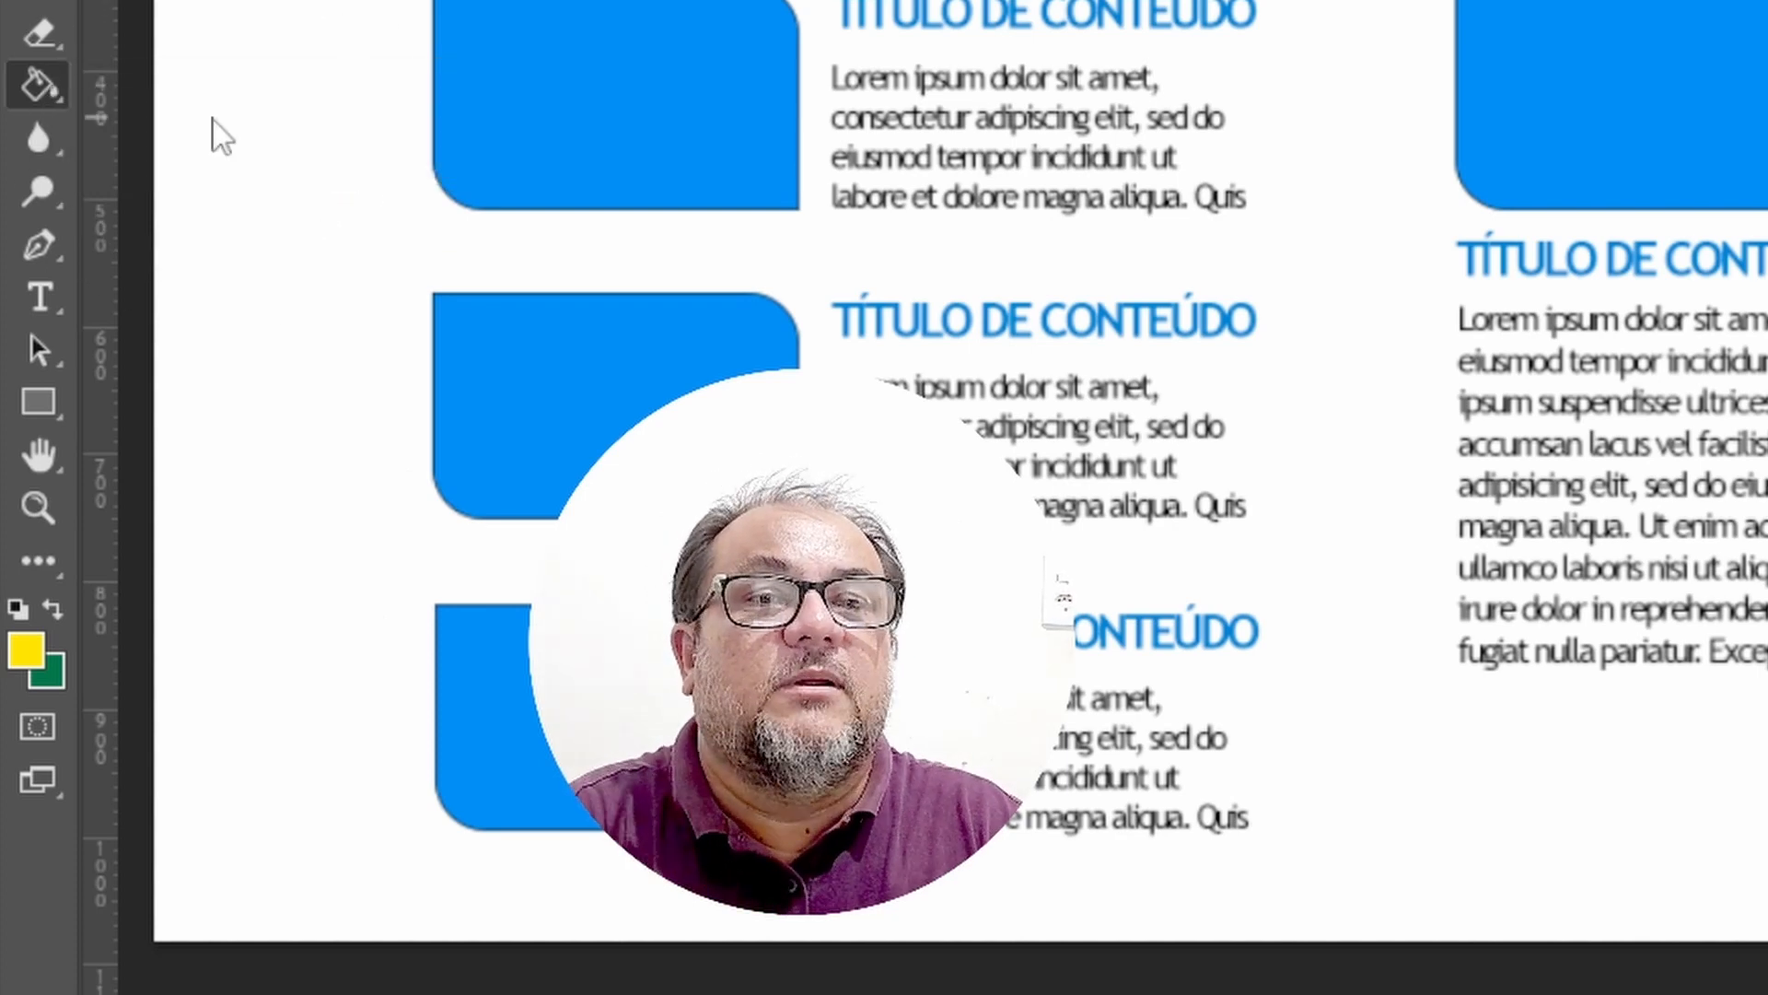
pyautogui.click(28, 652)
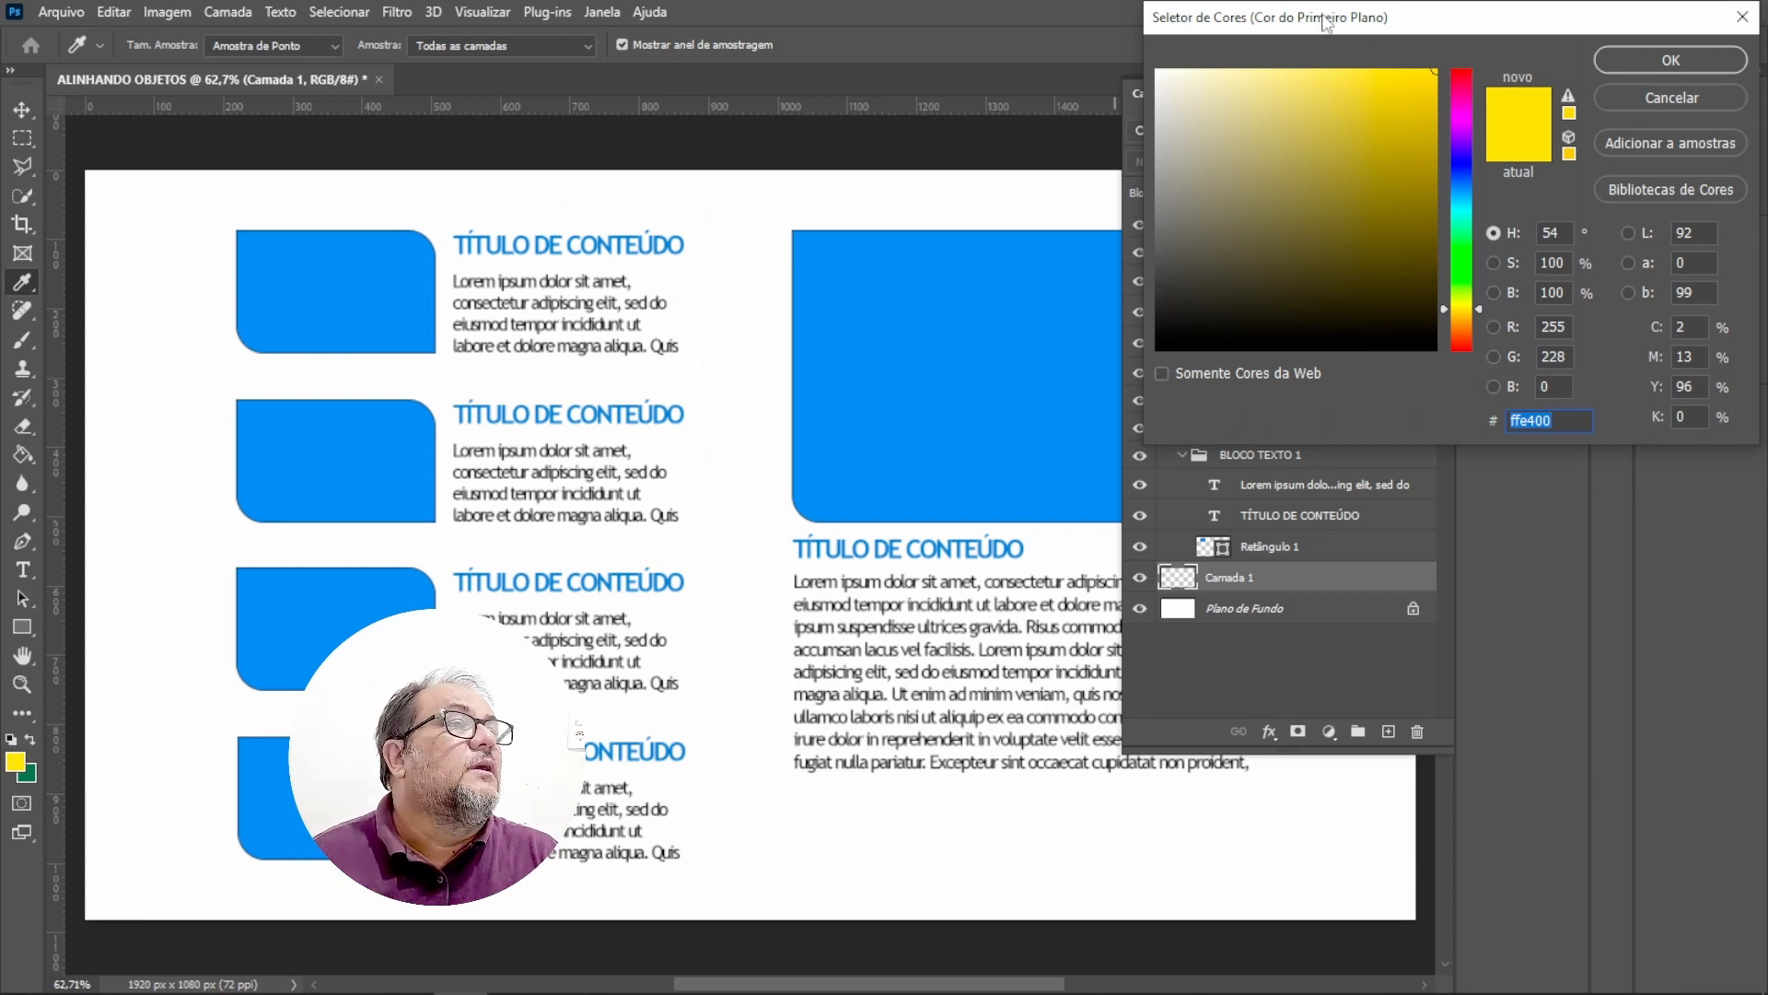
pyautogui.moveTo(1426, 16); pyautogui.dragTo(400, 231)
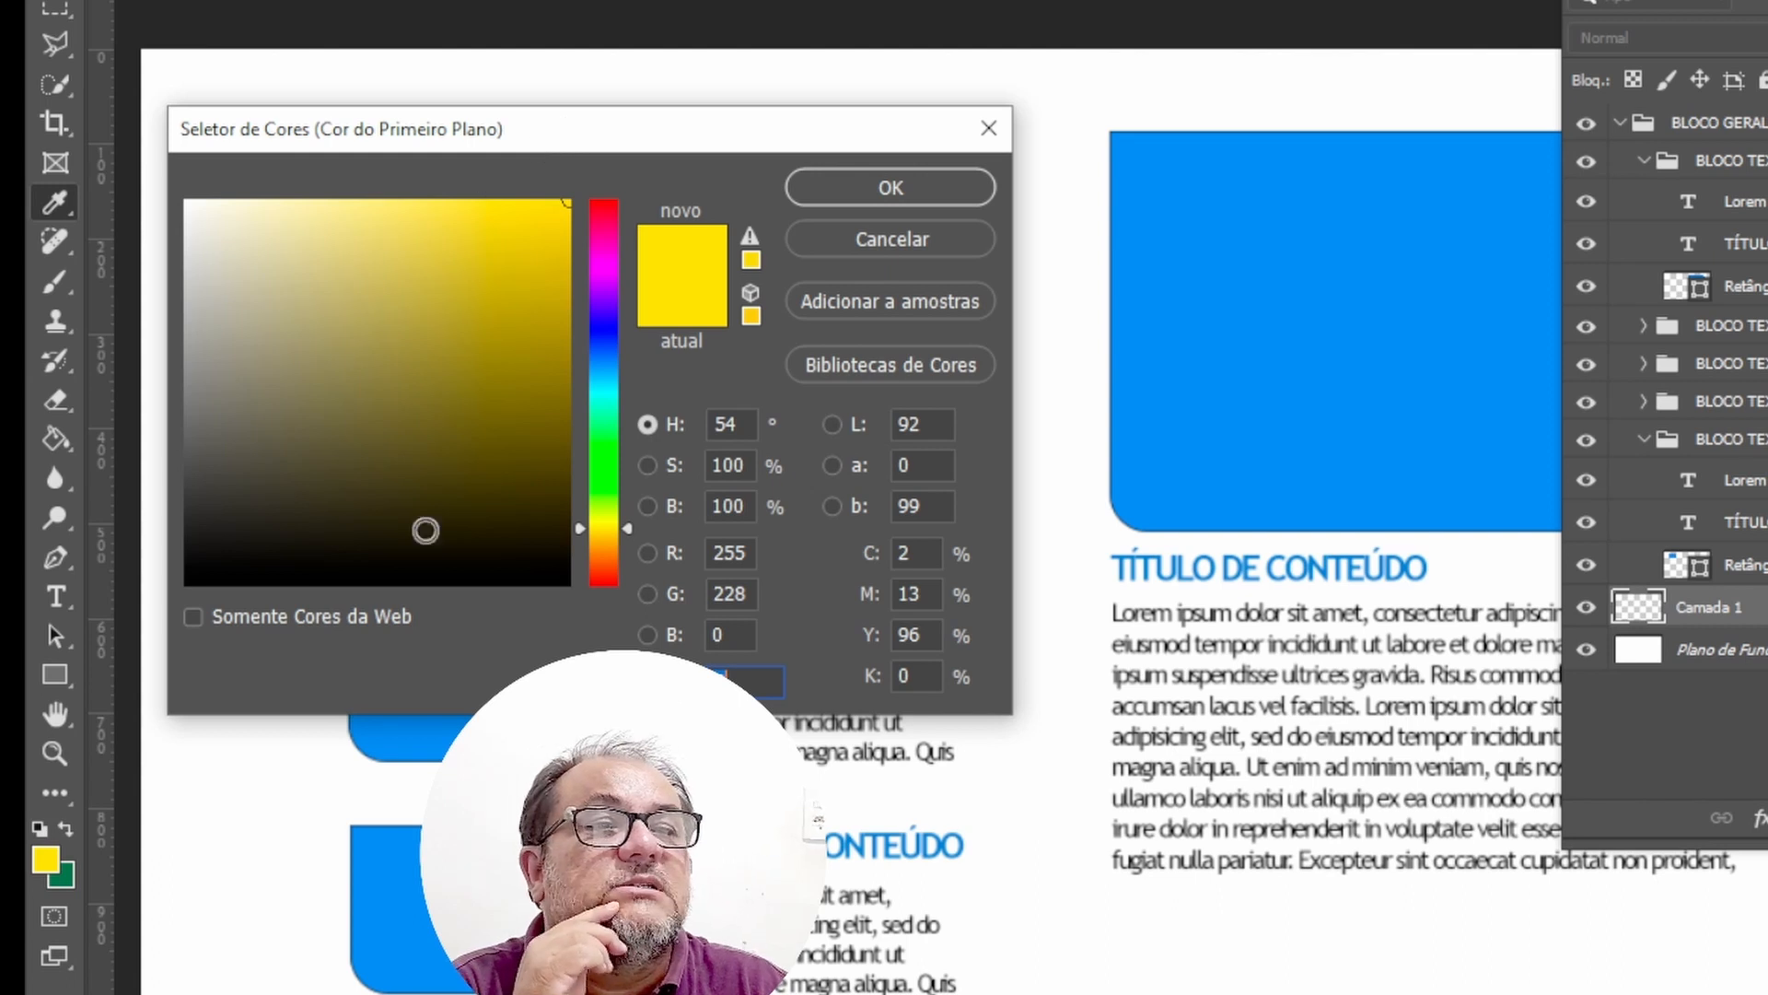
pyautogui.click(604, 371)
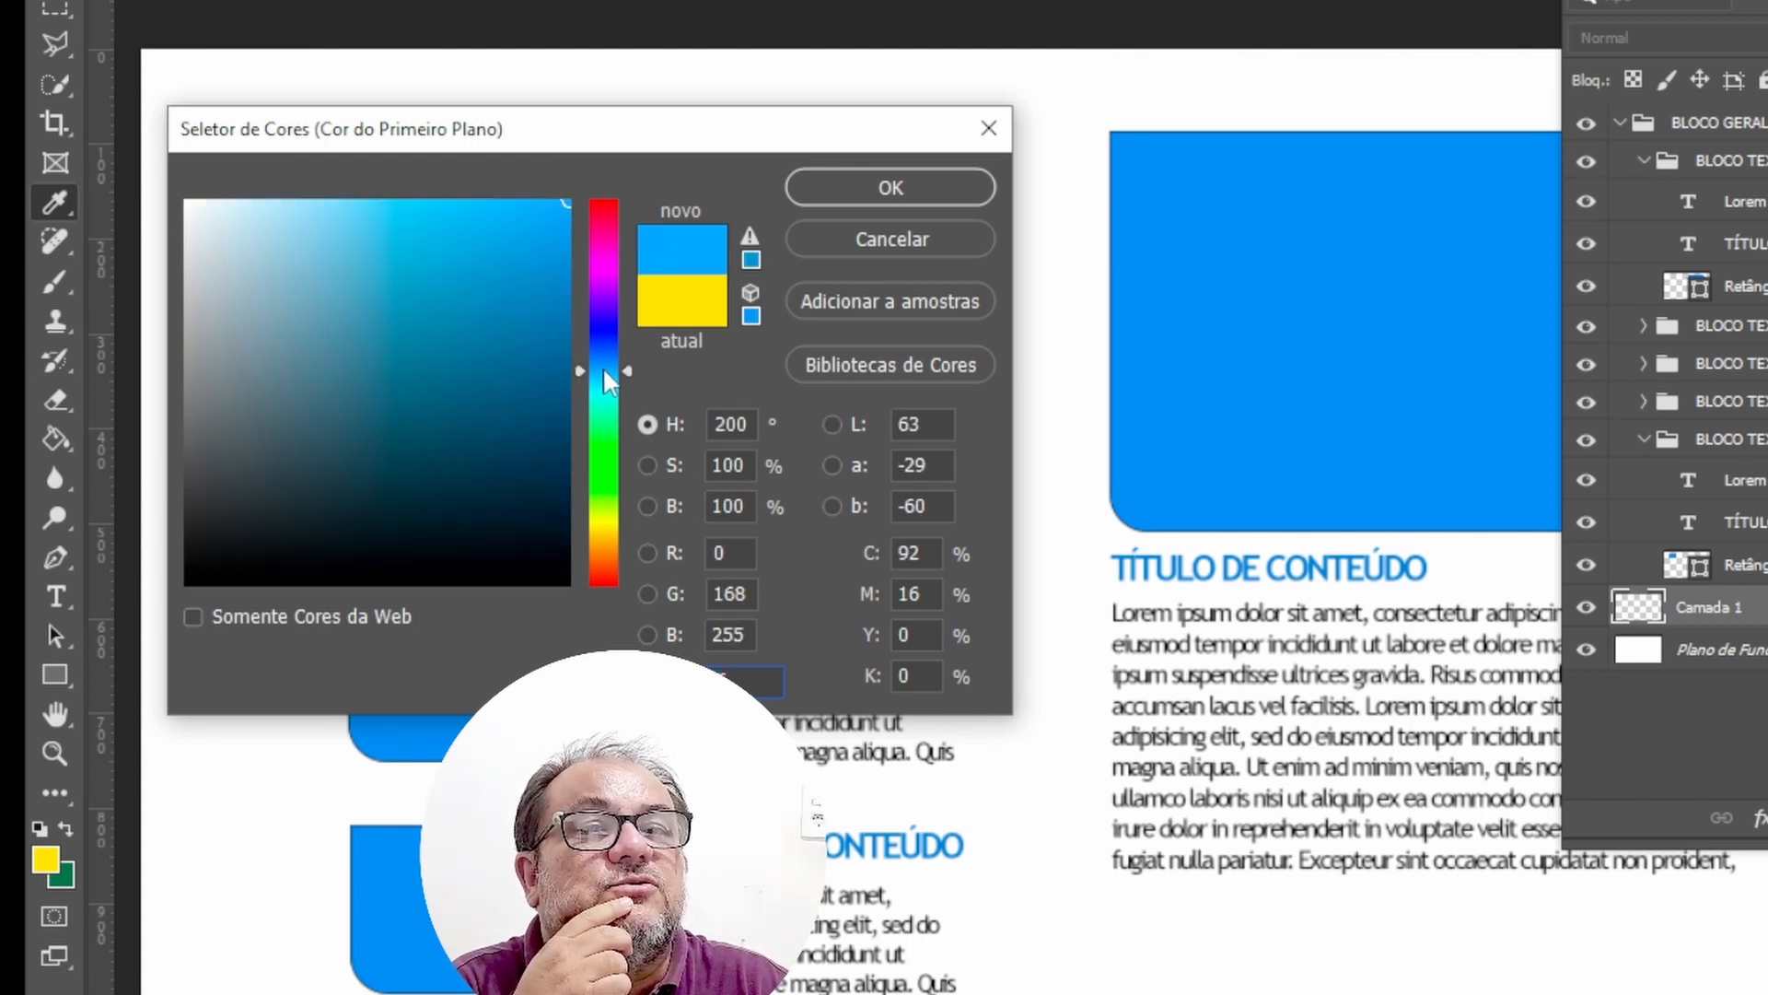
pyautogui.click(547, 217)
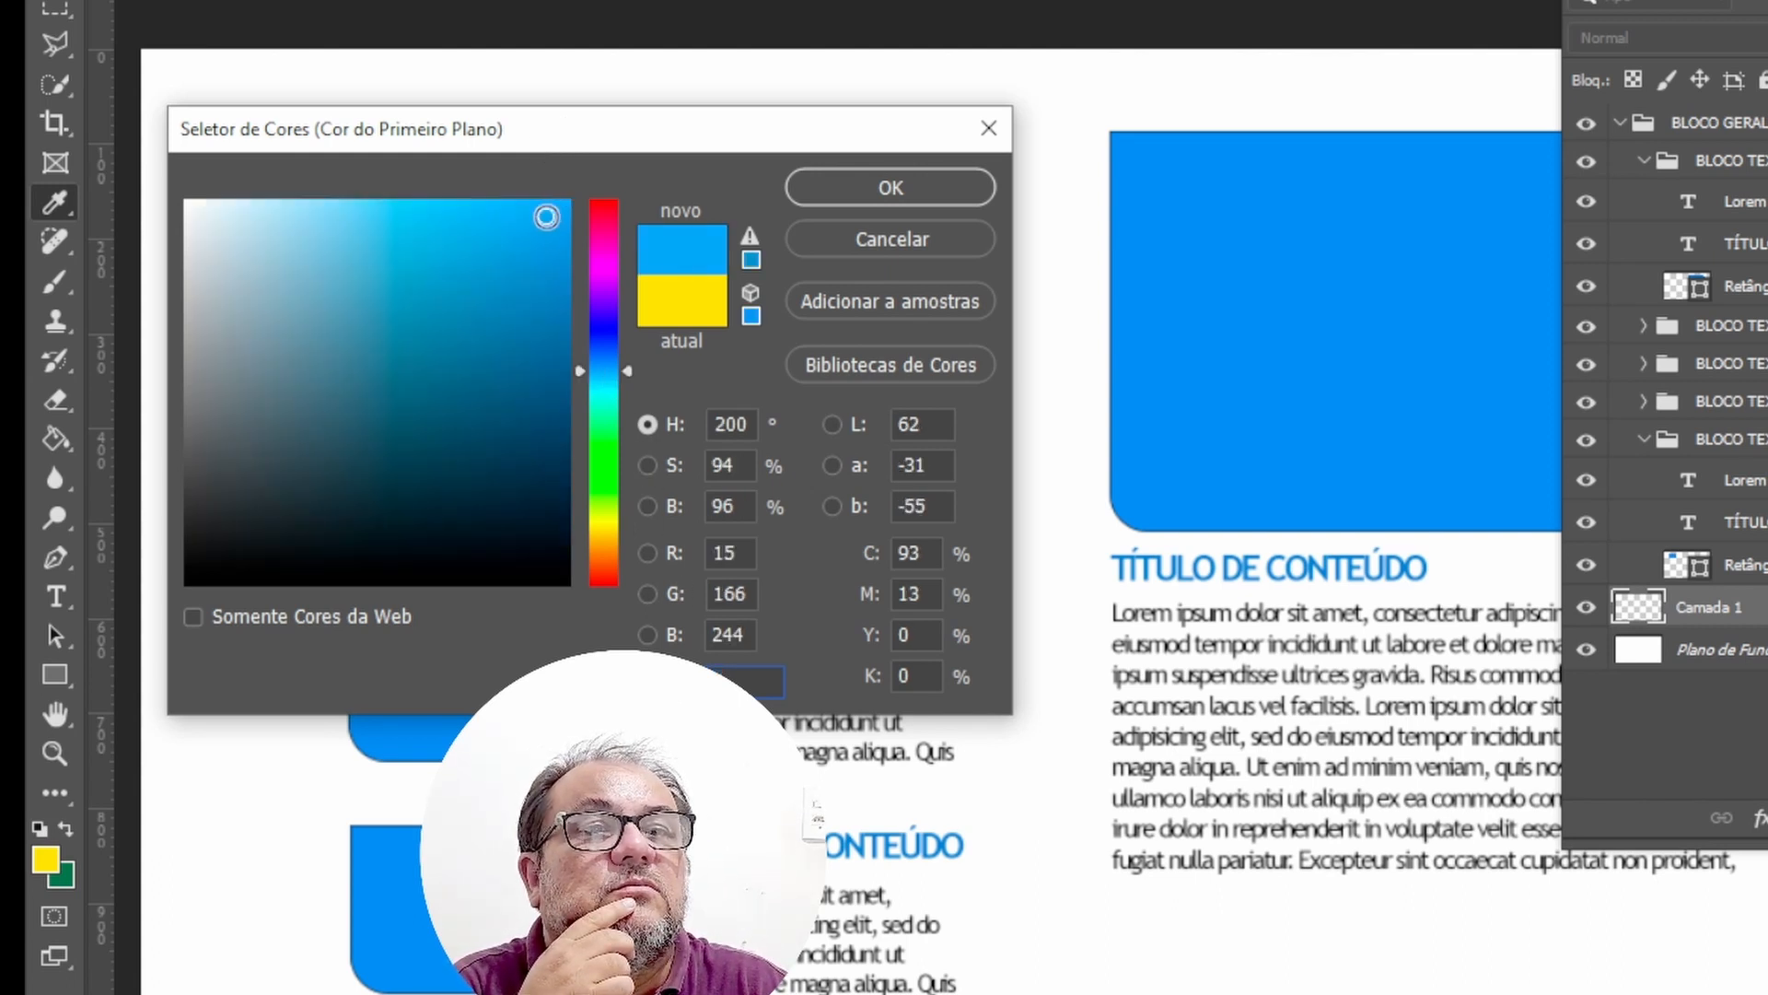
pyautogui.click(890, 187)
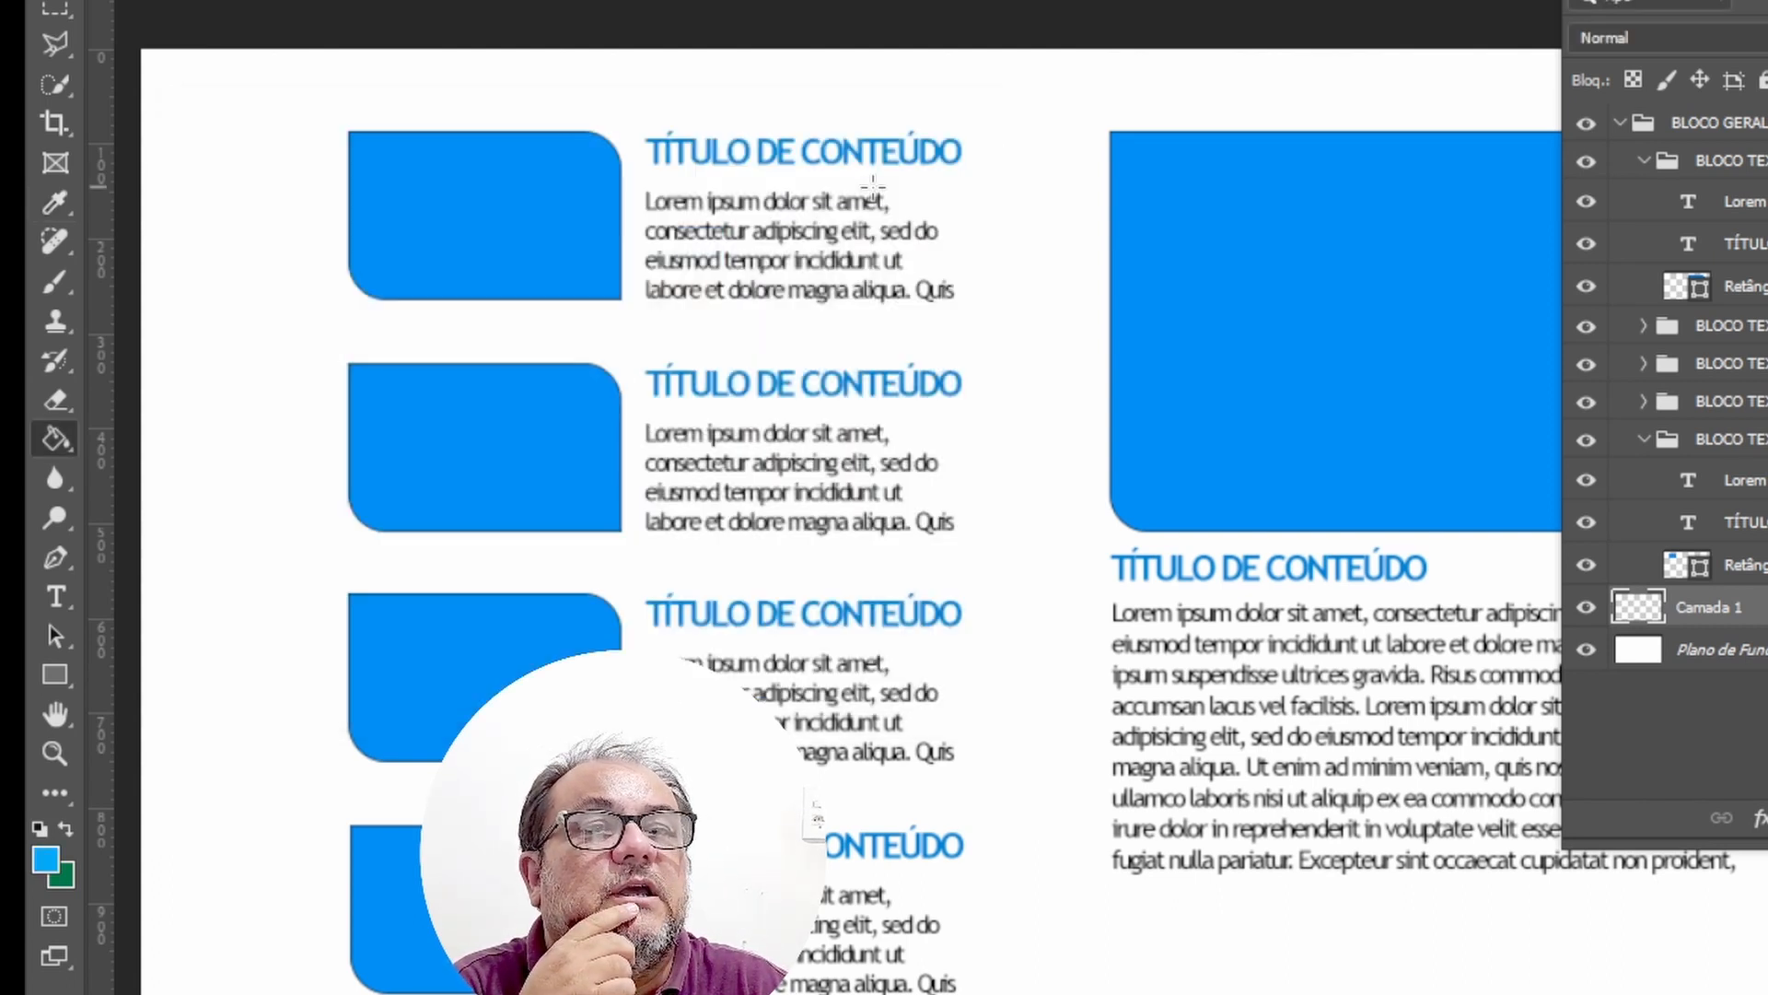
# Set the background colour to a dark blue (H 196, S 80, B 24).
pyautogui.click(64, 881)
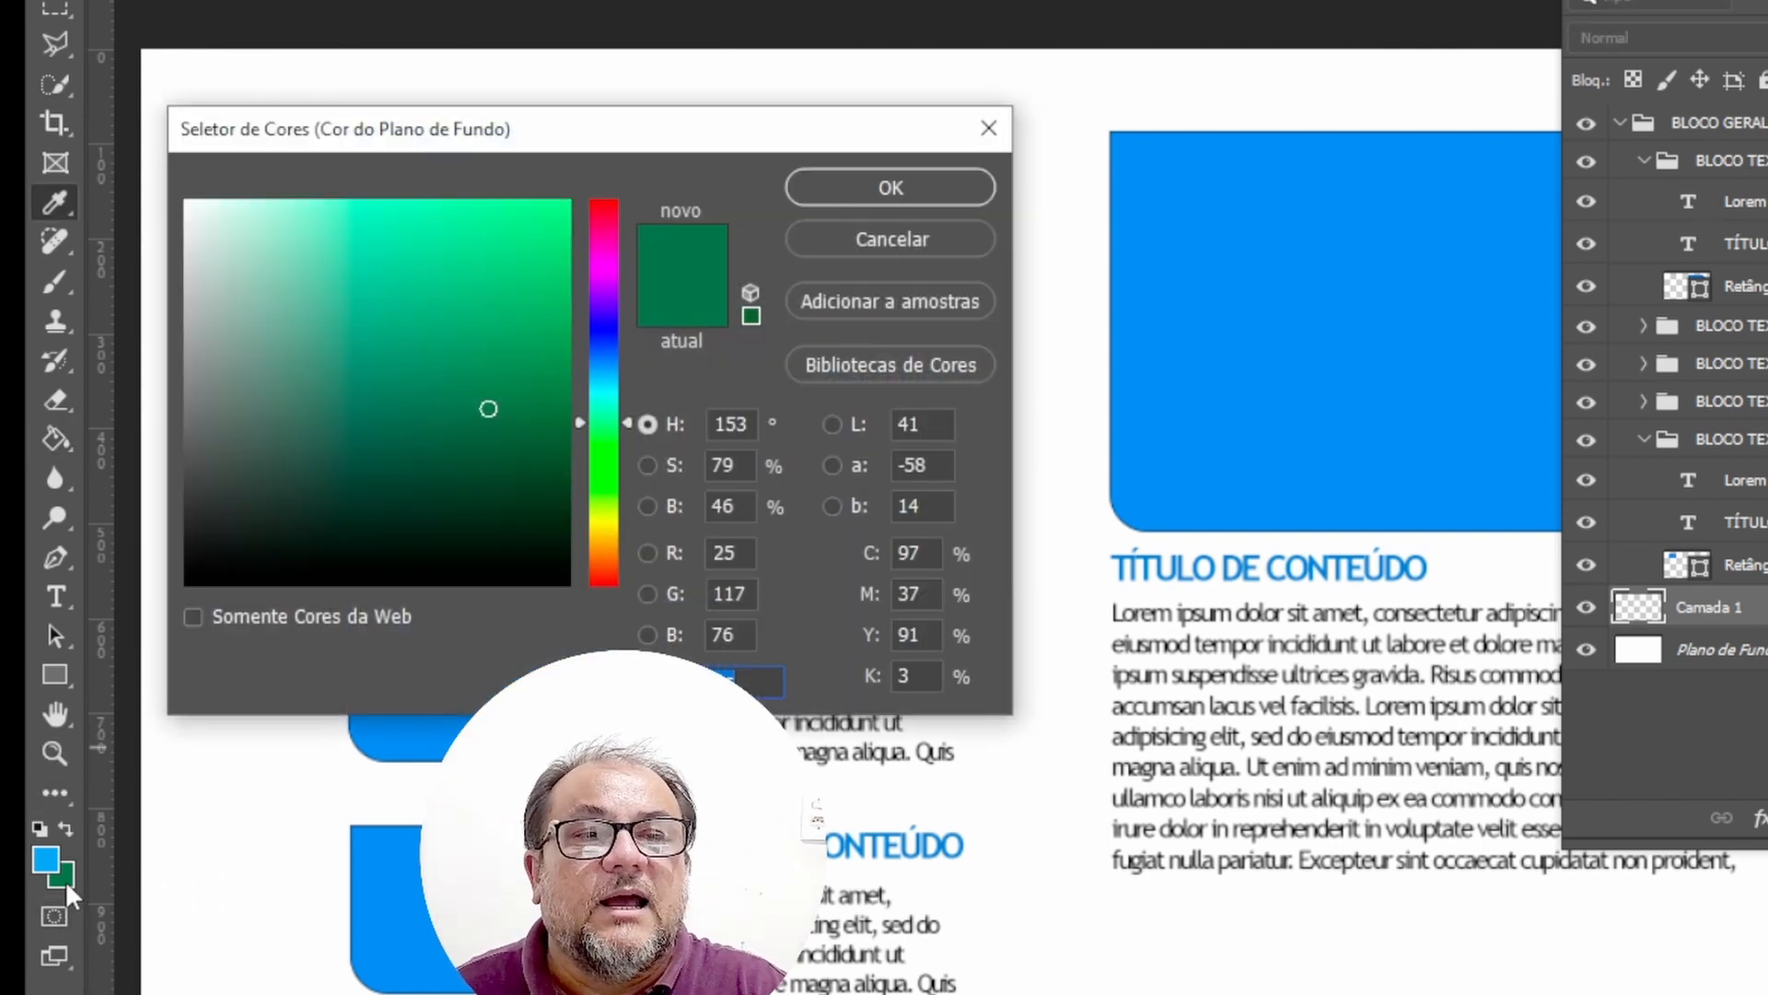
pyautogui.click(609, 376)
pyautogui.moveTo(497, 405)
pyautogui.mouseDown()
pyautogui.moveTo(450, 478)
pyautogui.moveTo(474, 510)
pyautogui.moveTo(427, 544)
pyautogui.moveTo(494, 496)
pyautogui.mouseUp()
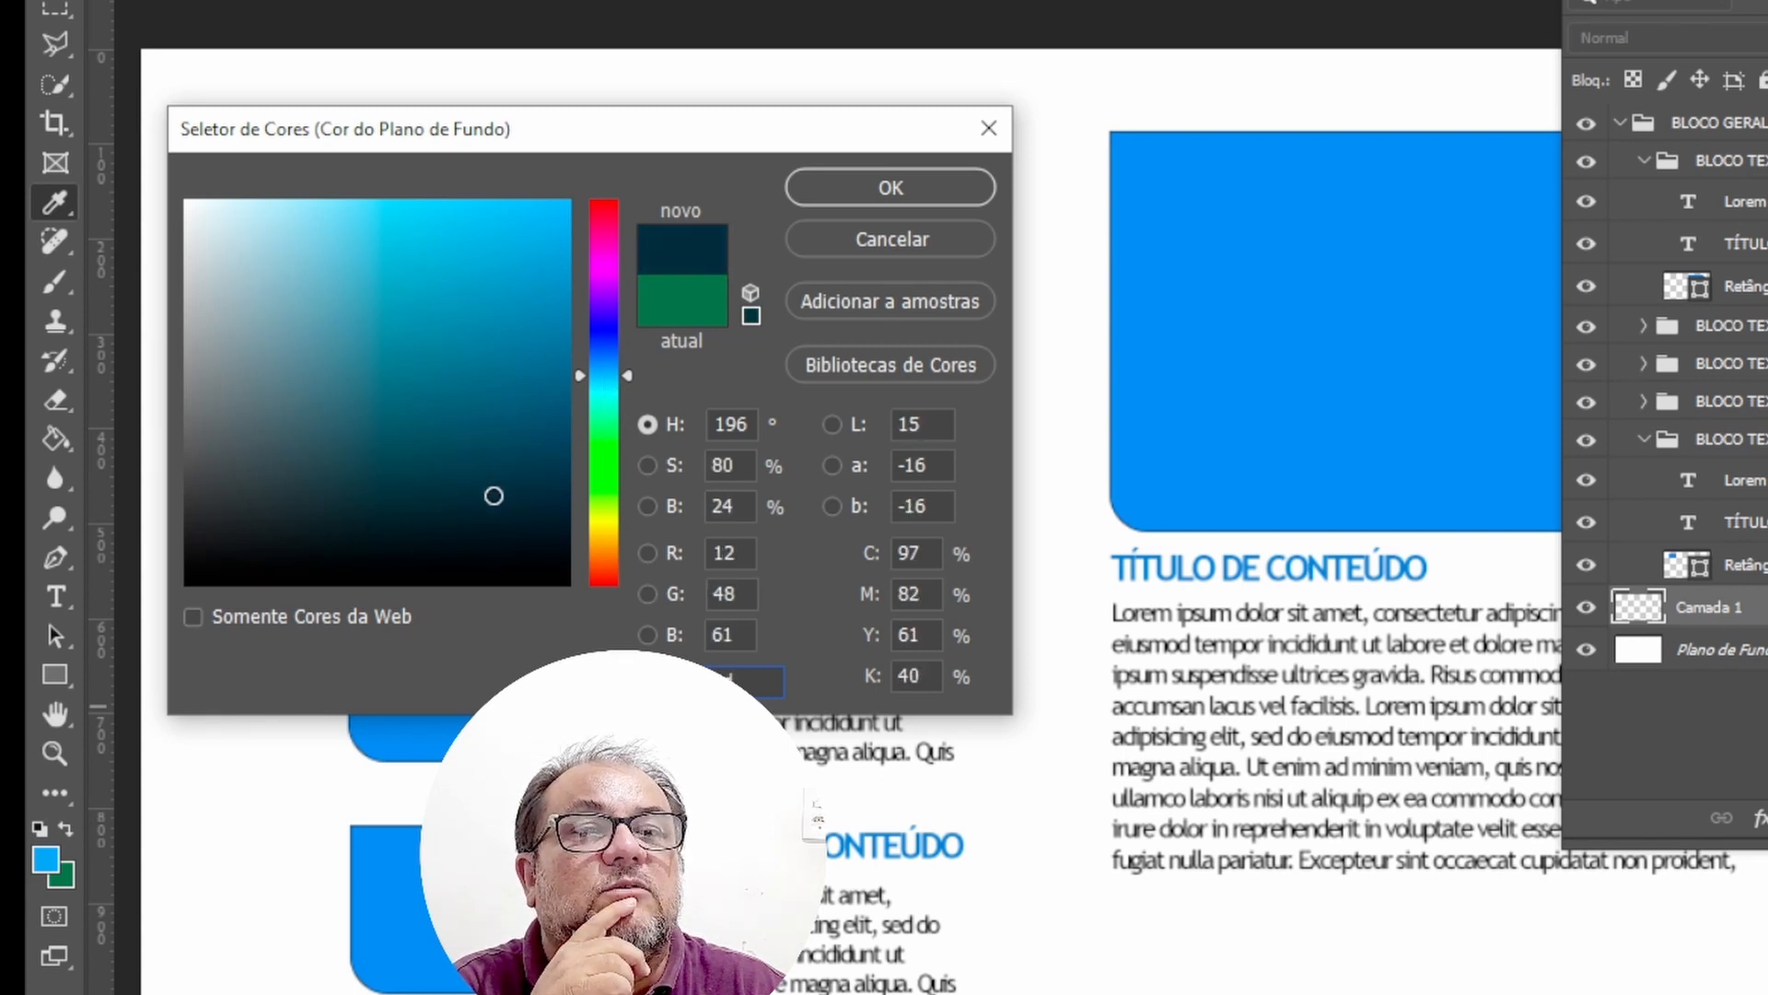
pyautogui.click(890, 188)
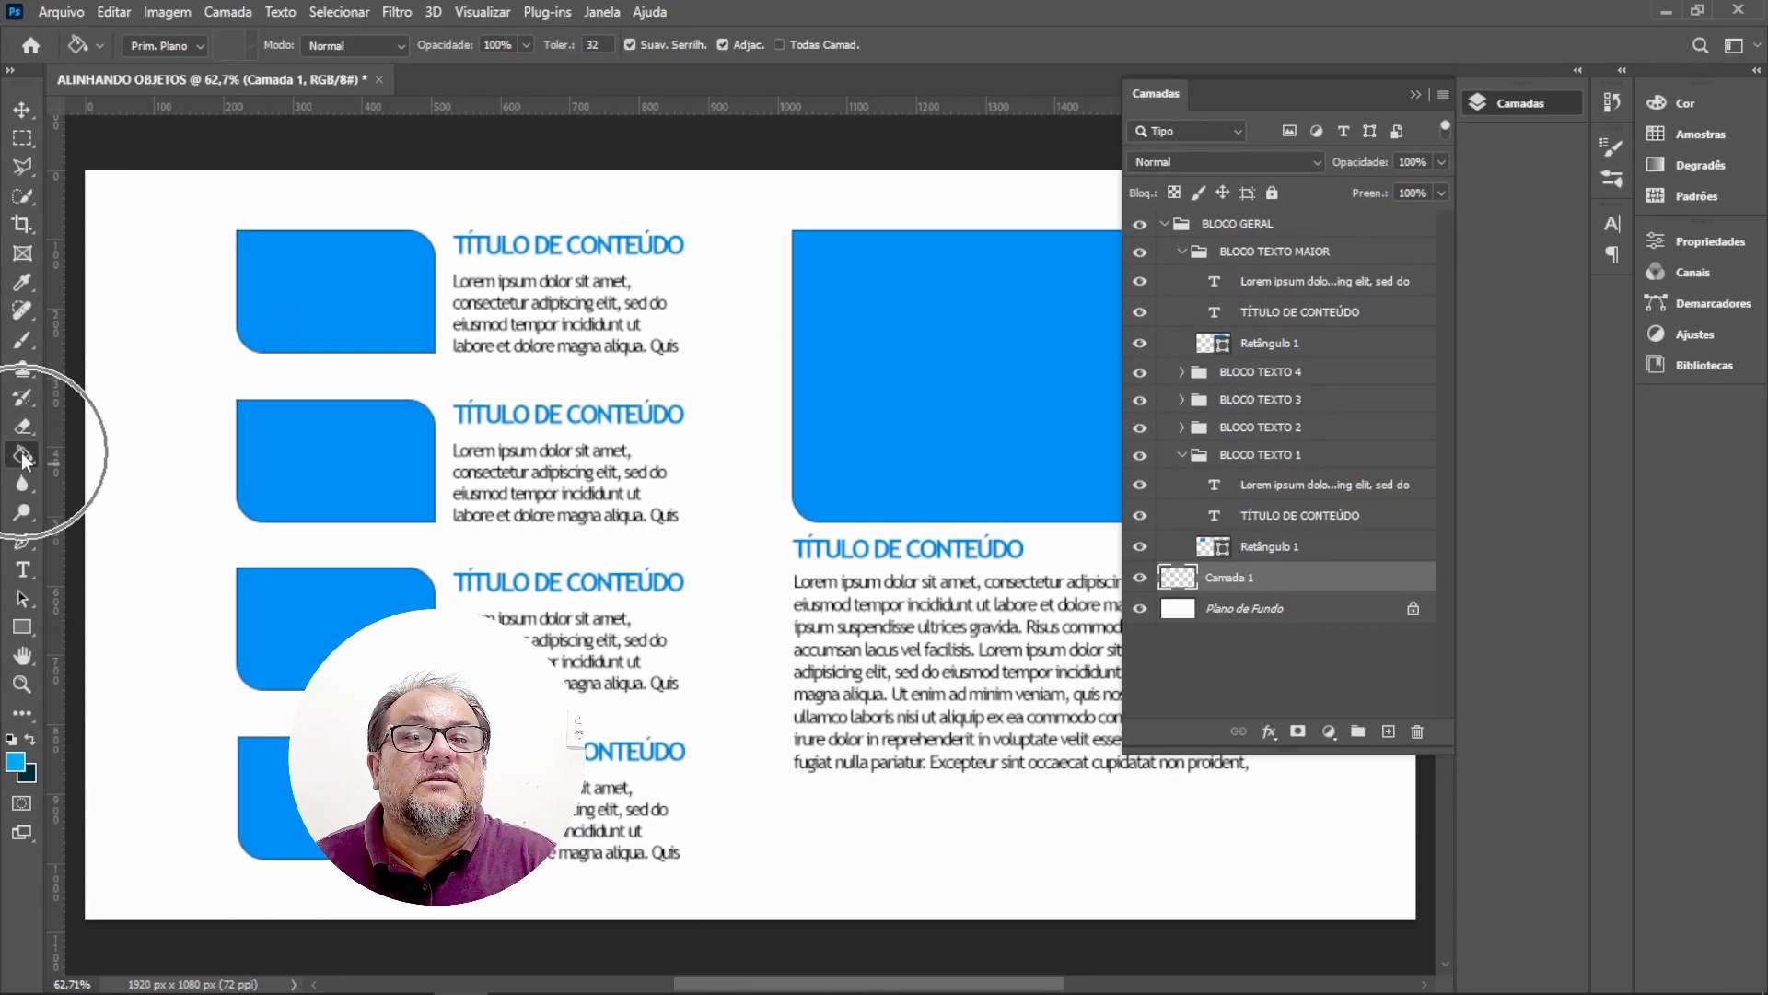
# Switch to the Gradient tool and collapse the Layers panel.
pyautogui.rightClick(21, 451)
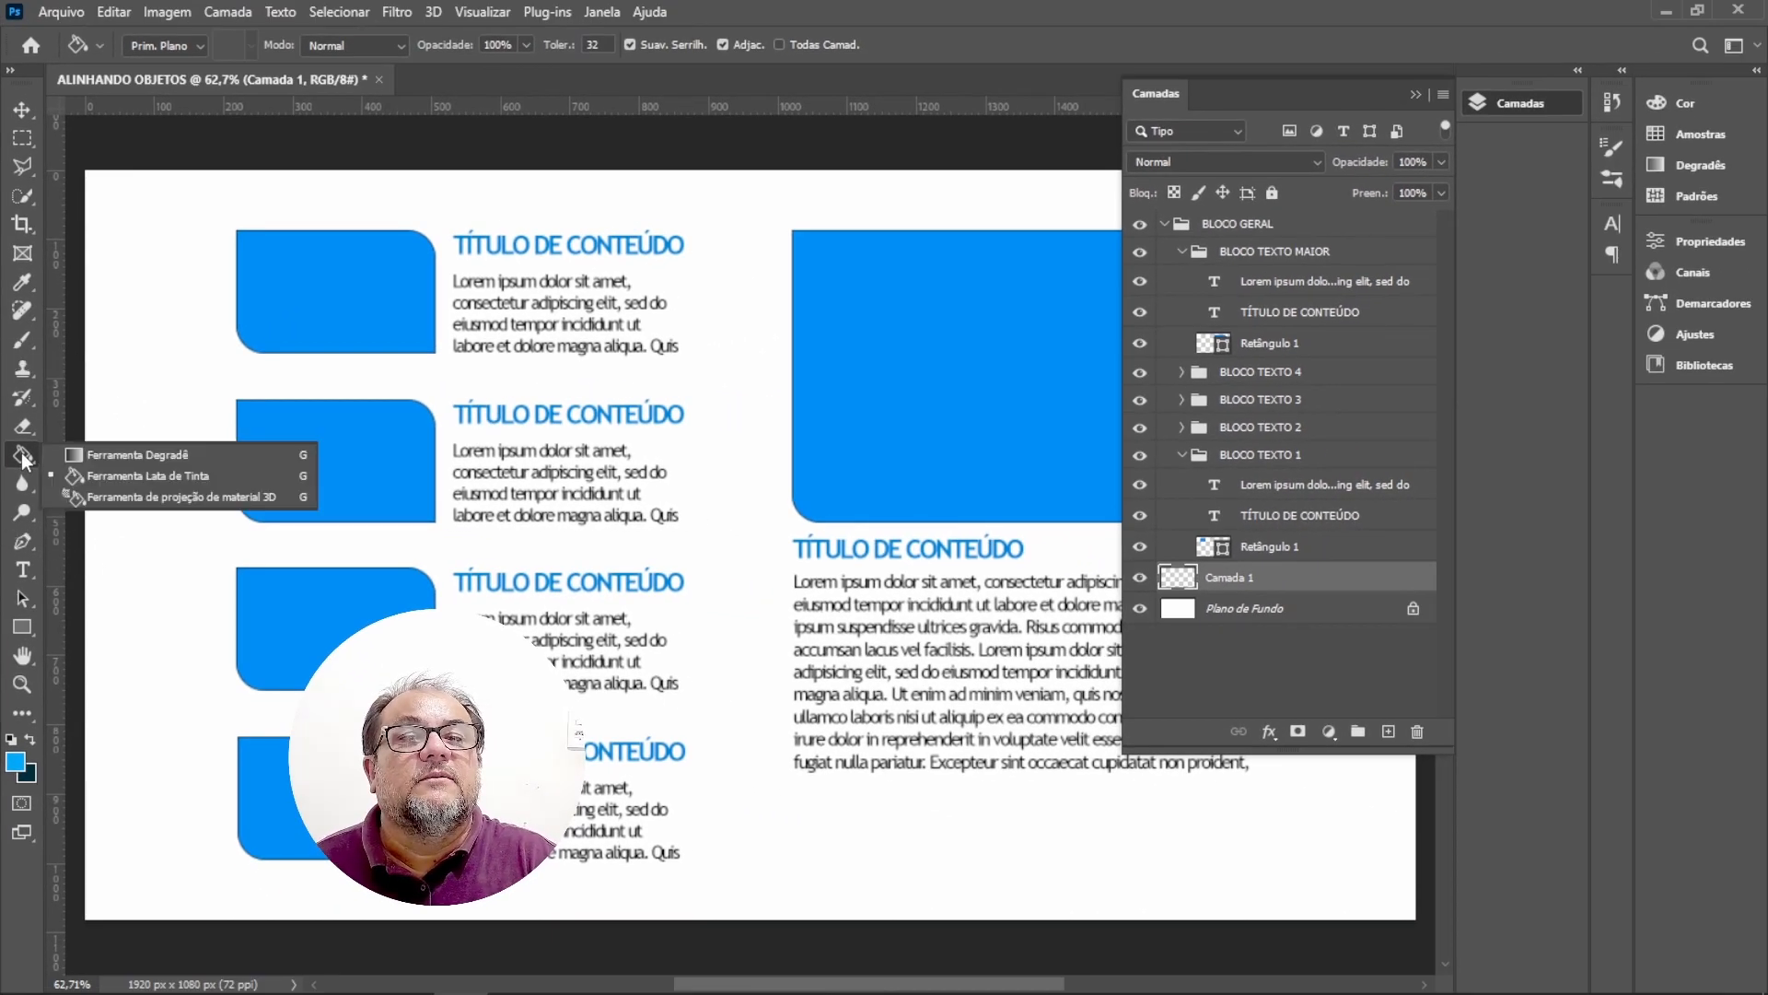
pyautogui.click(157, 451)
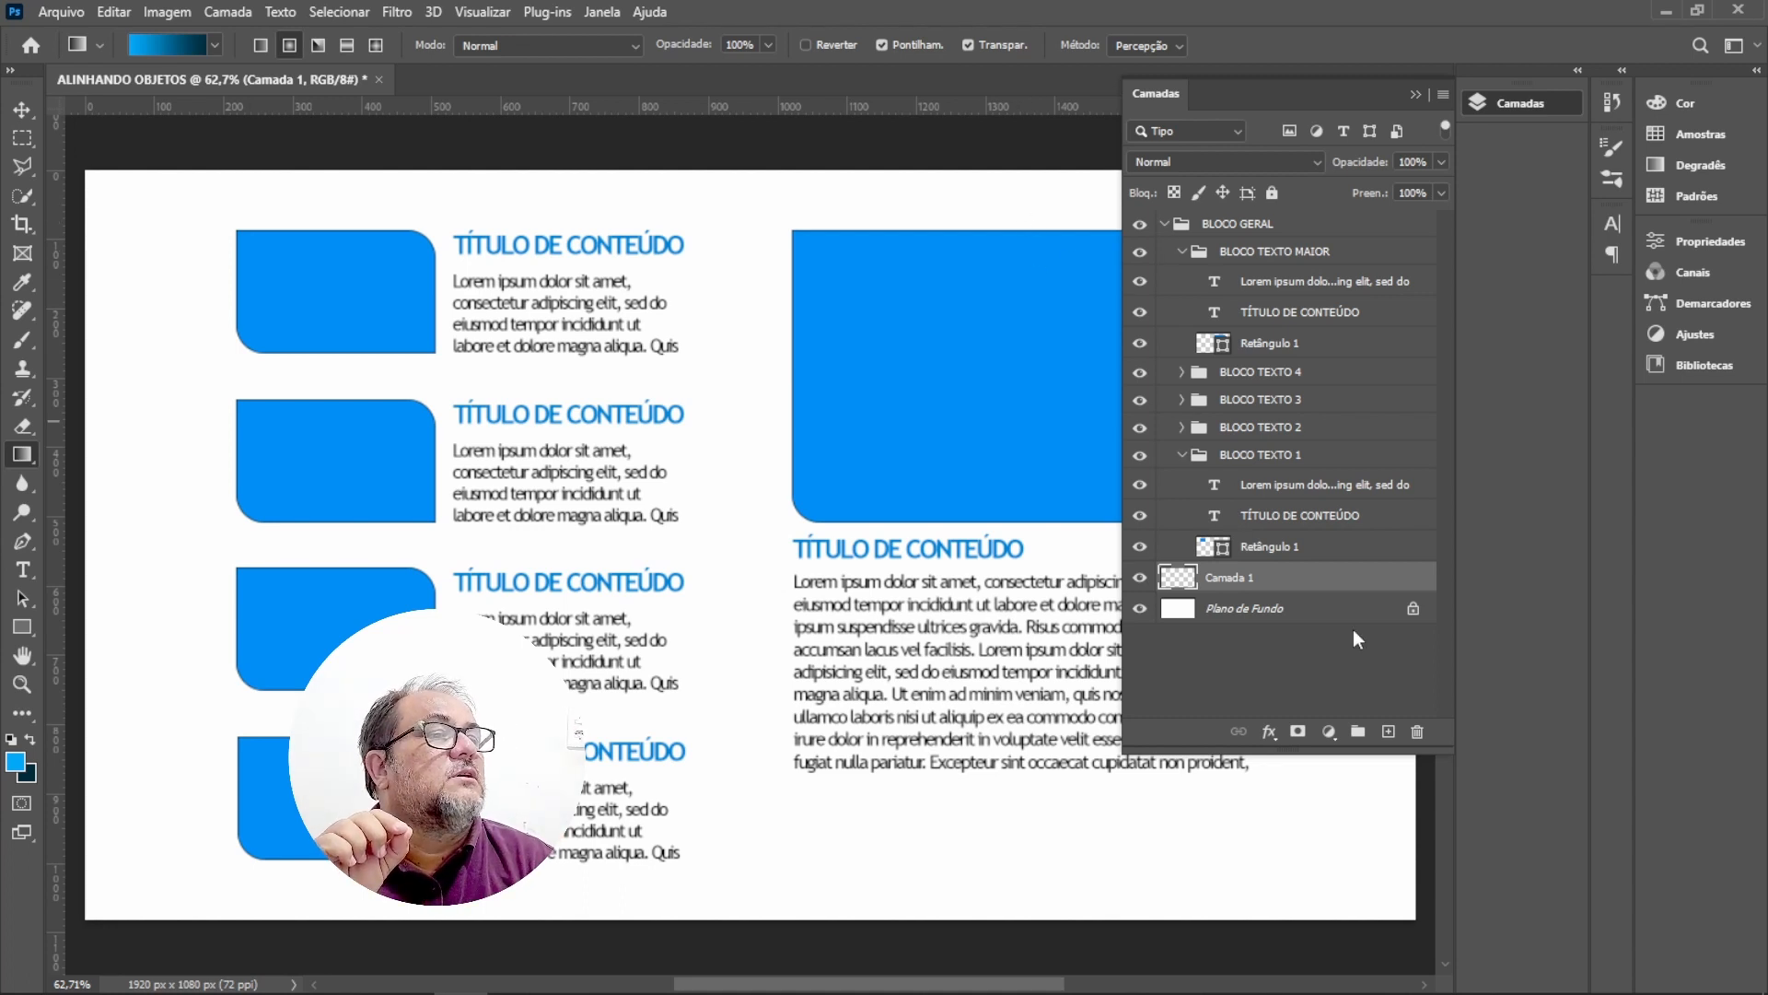
pyautogui.press('ctrl')
pyautogui.press('ctrl')
pyautogui.press('ctrl')
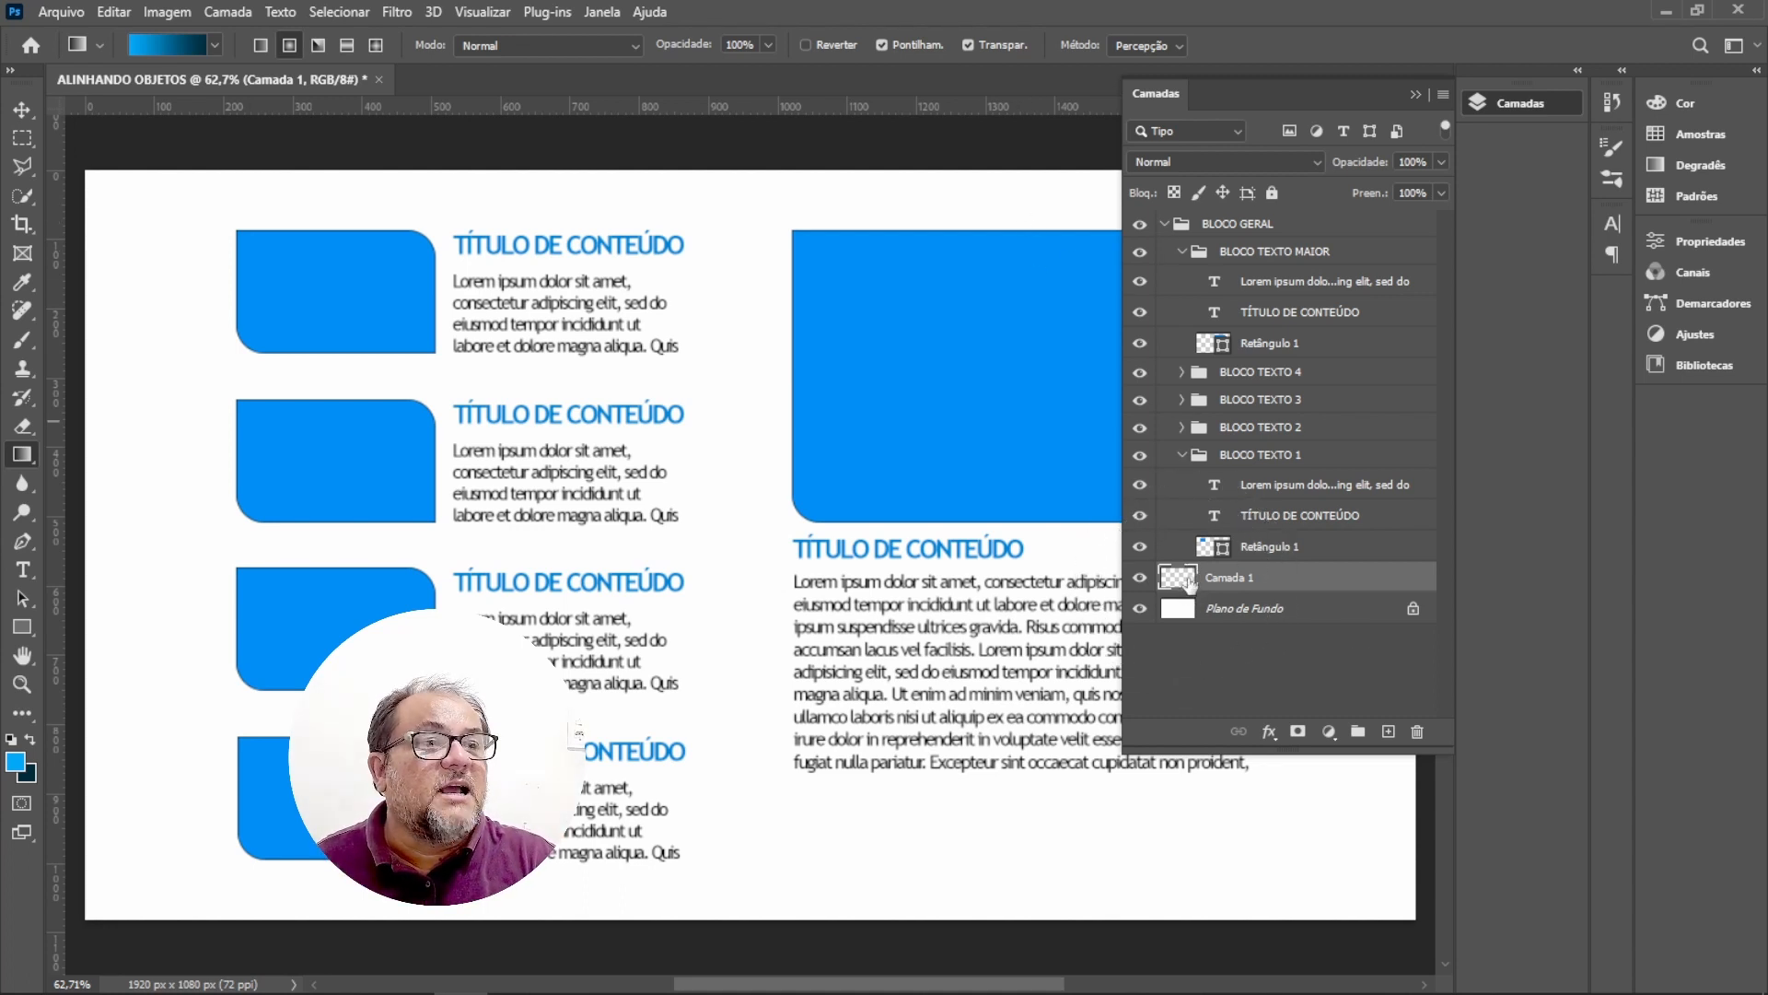
pyautogui.press('ctrl')
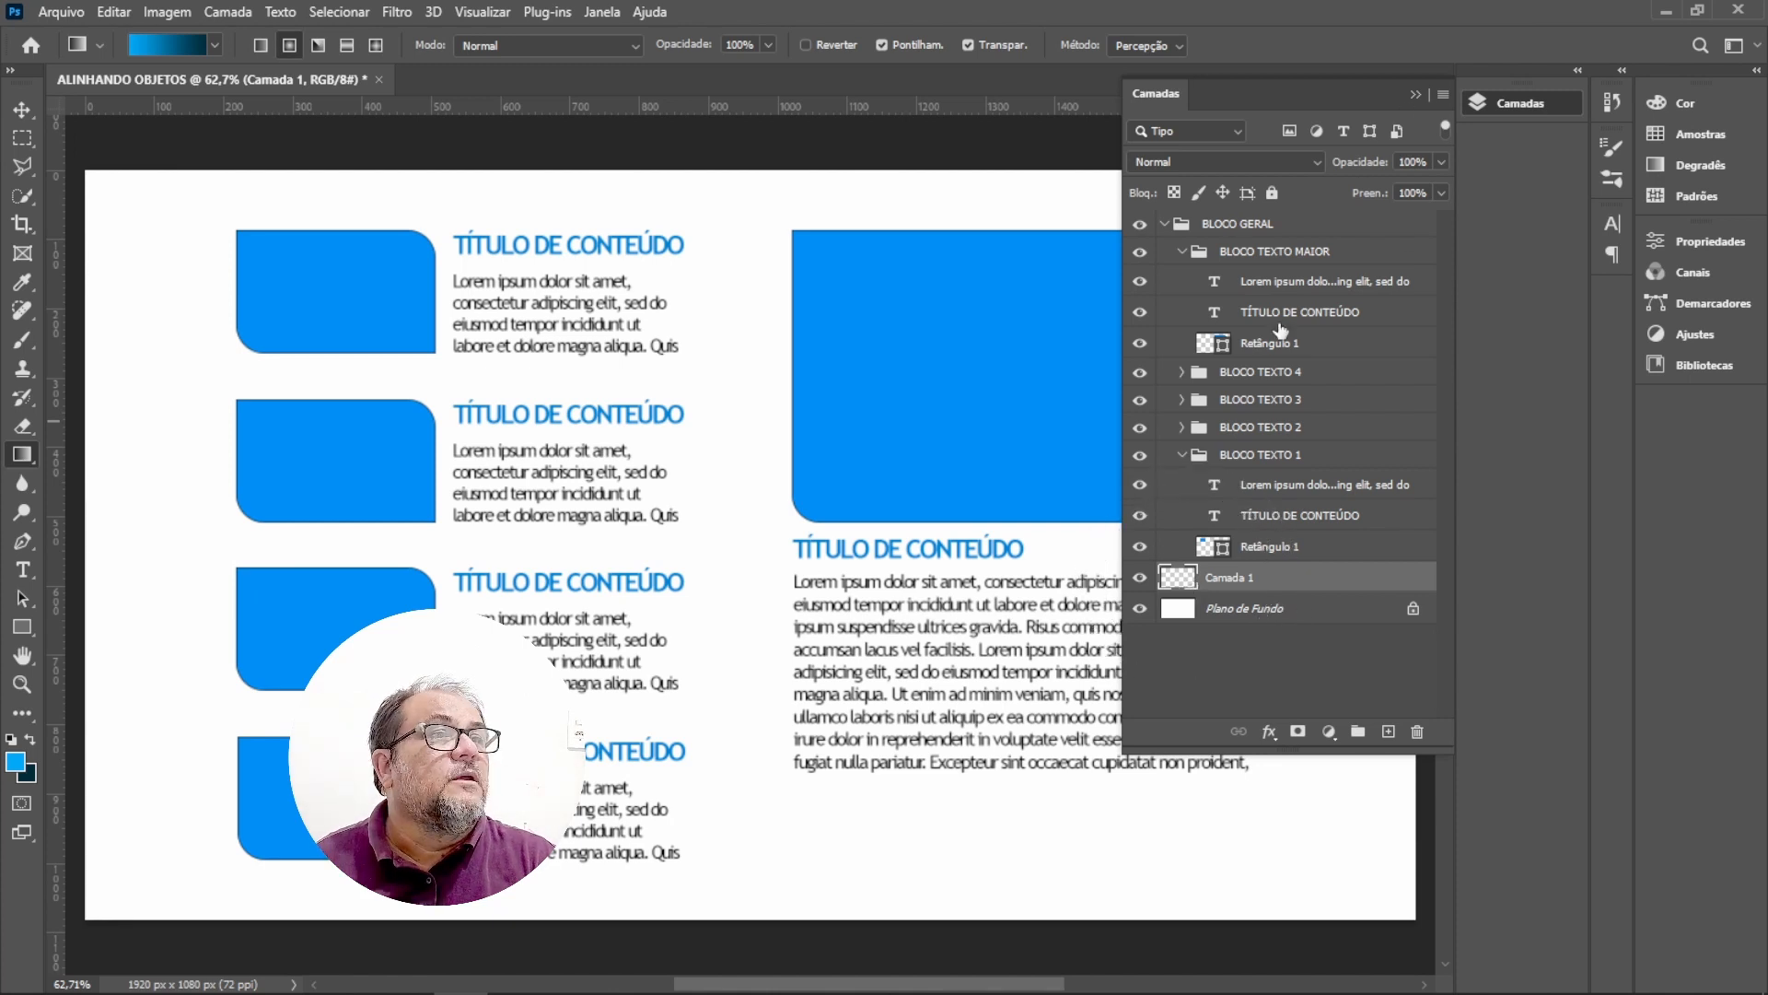
pyautogui.click(1419, 92)
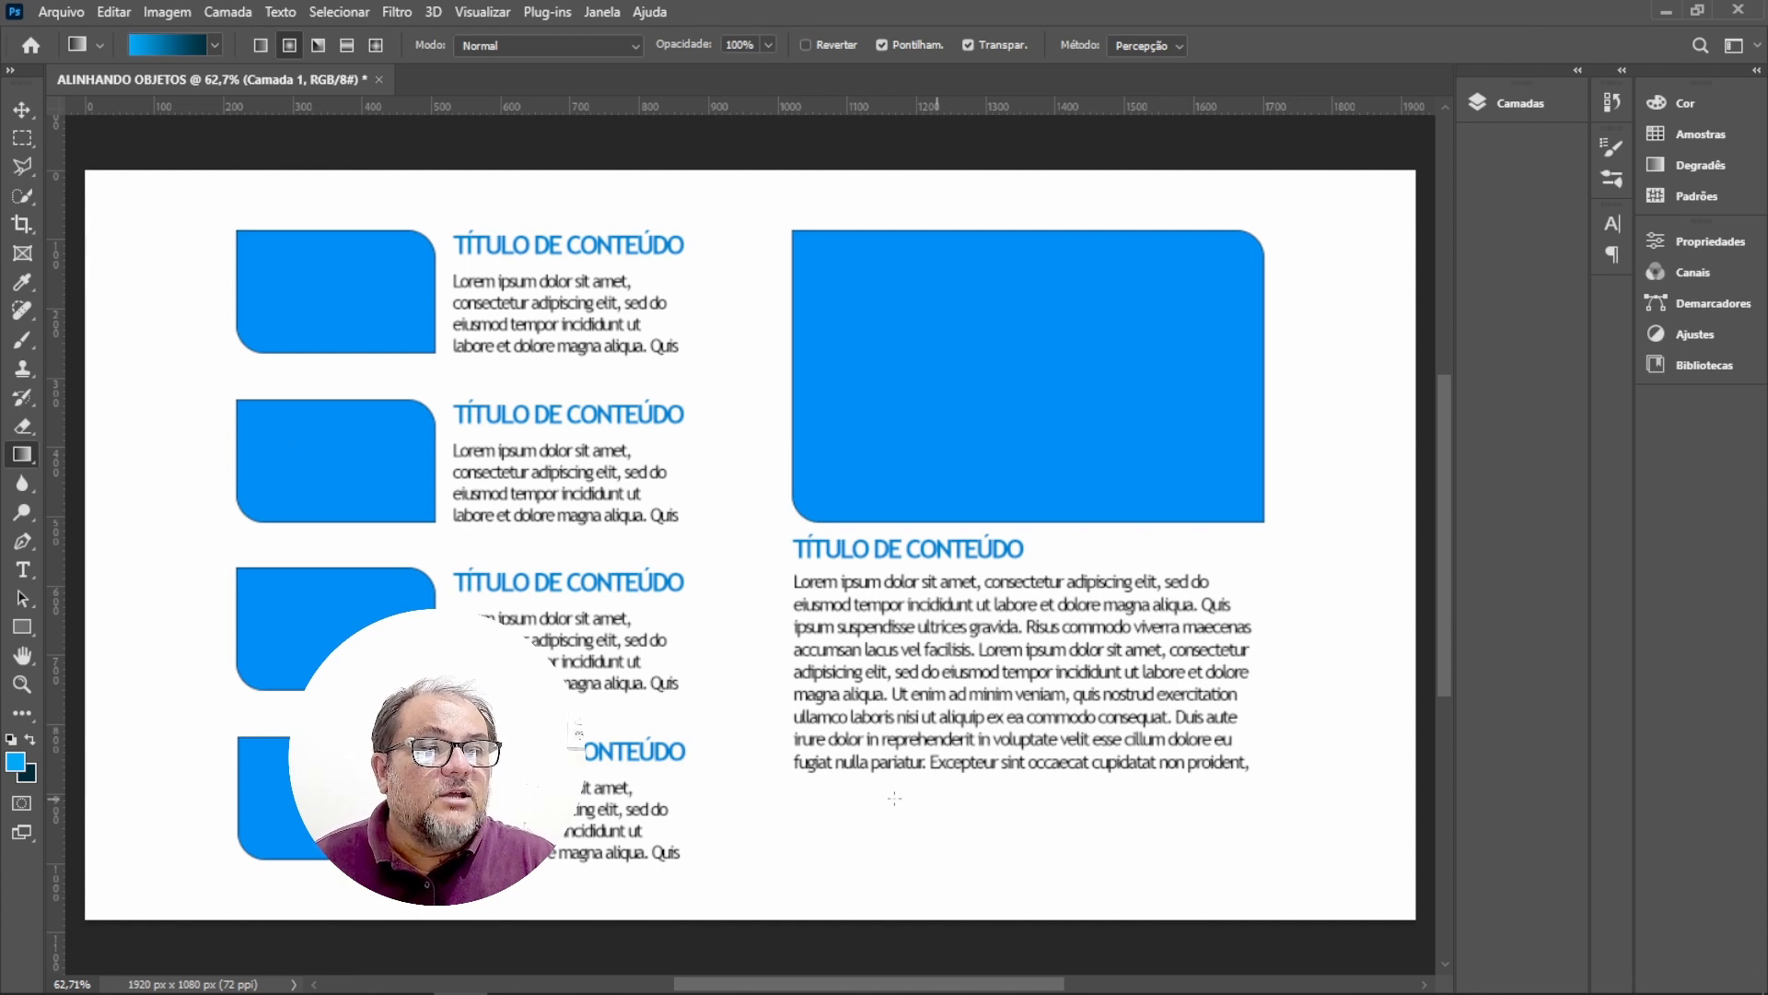
# Drag a radial gradient on Camada 1 from the page's bottom centre up to its top edge, then undo it.
pyautogui.click(751, 916)
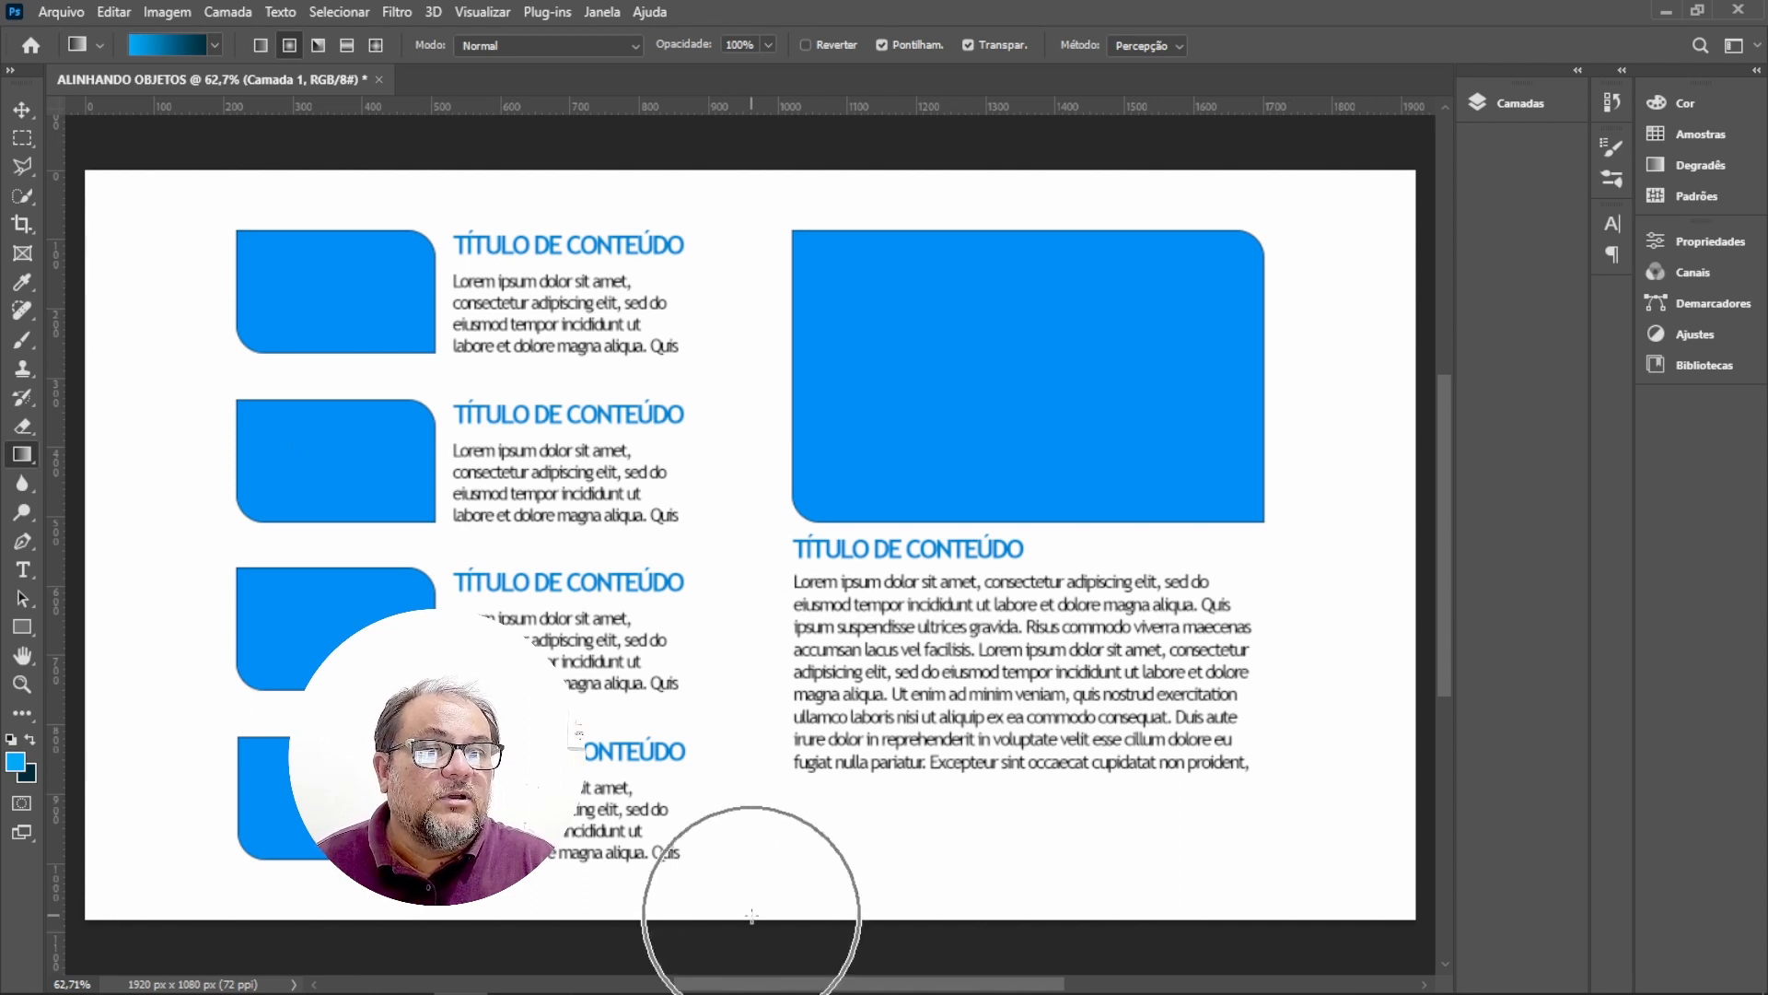
pyautogui.moveTo(751, 917); pyautogui.dragTo(758, 180)
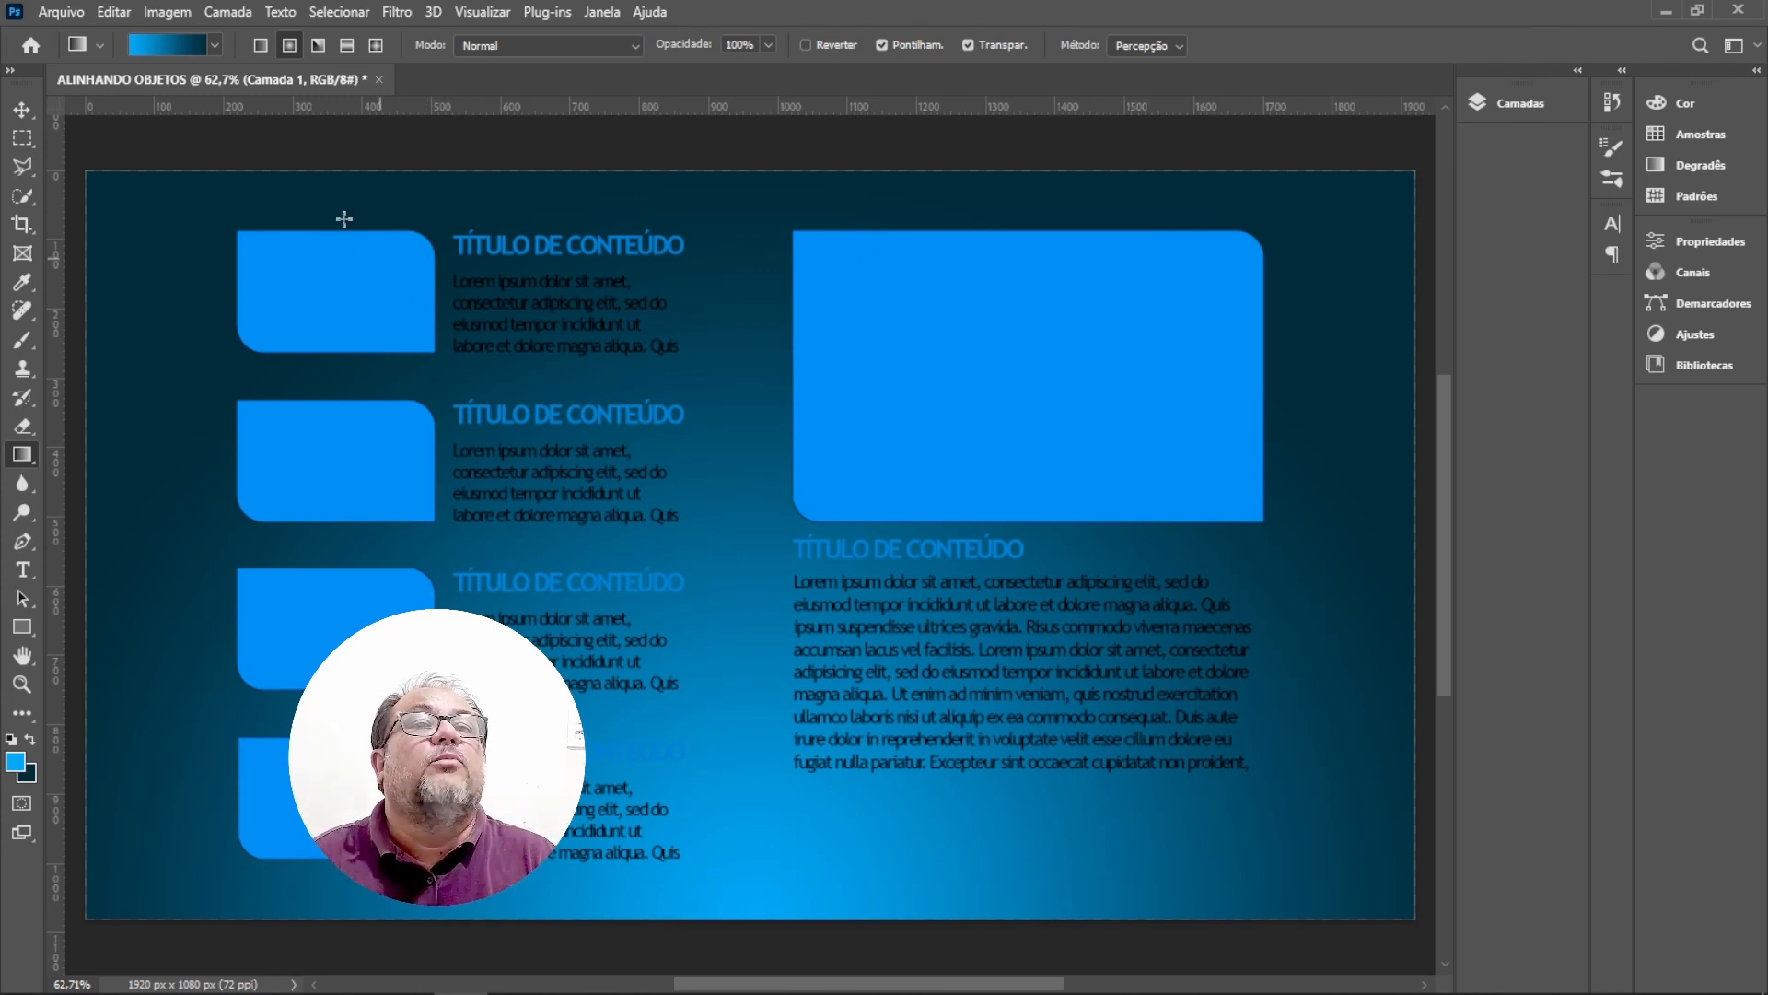
pyautogui.click(289, 44)
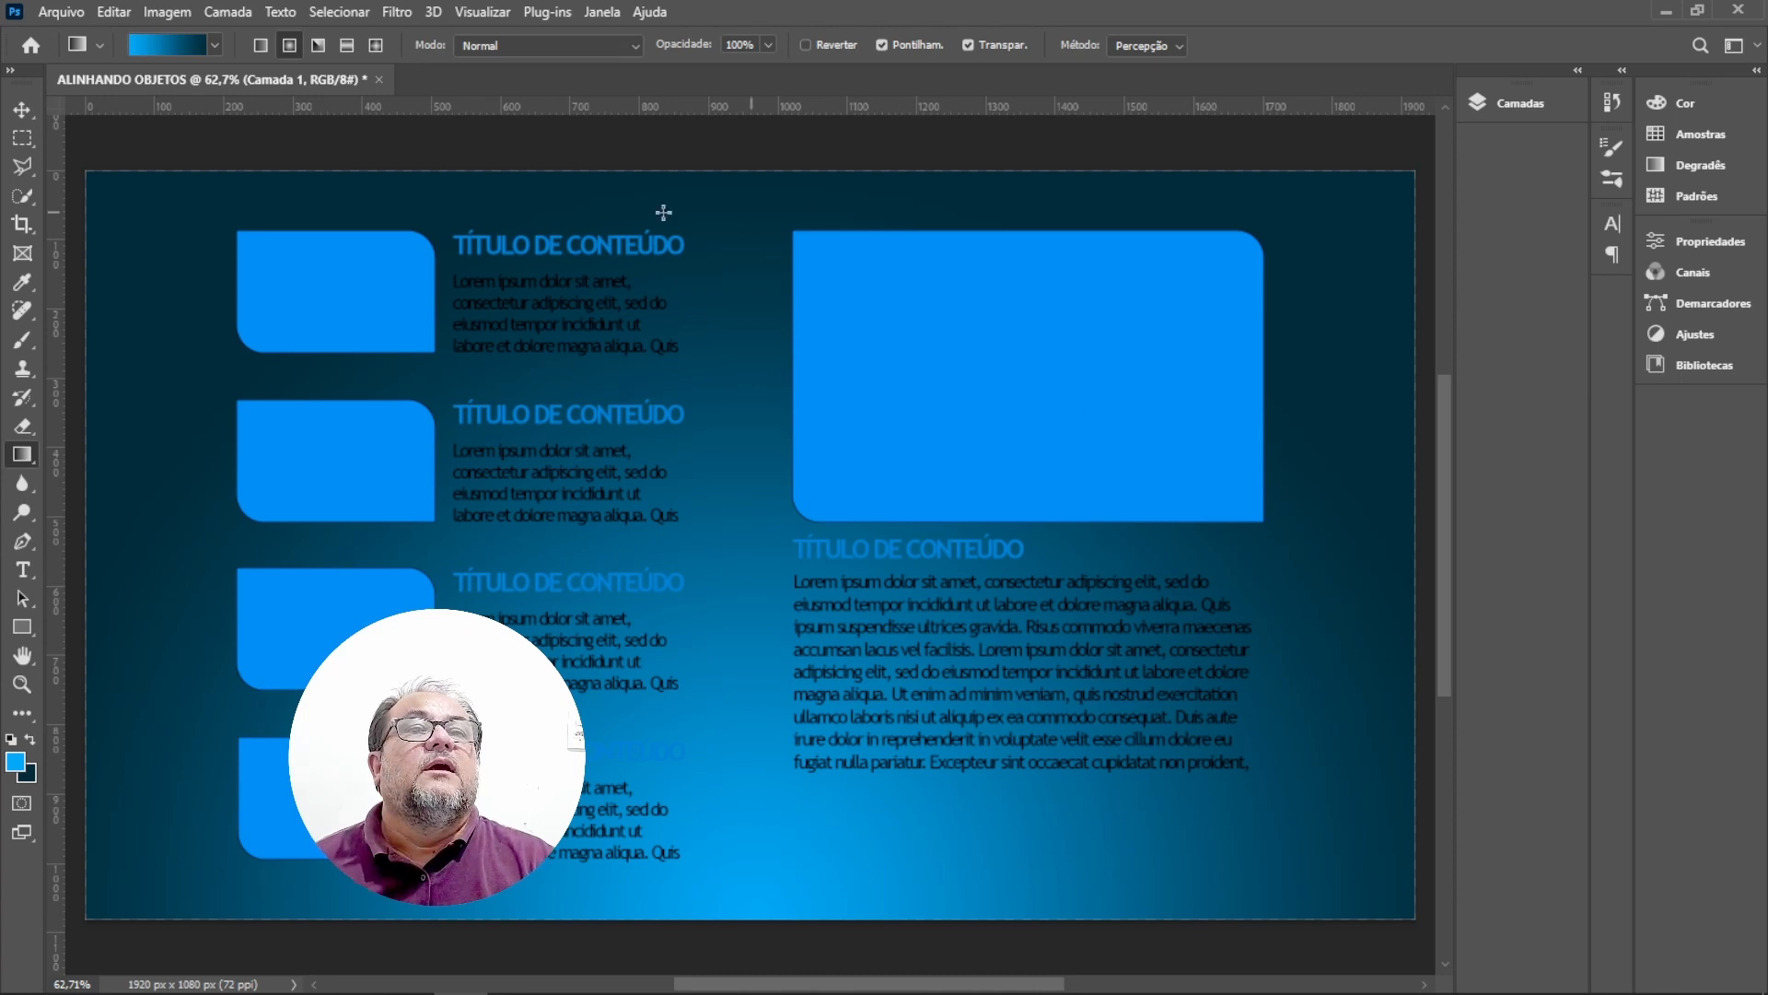
pyautogui.hotkey('ctrl', 'z')
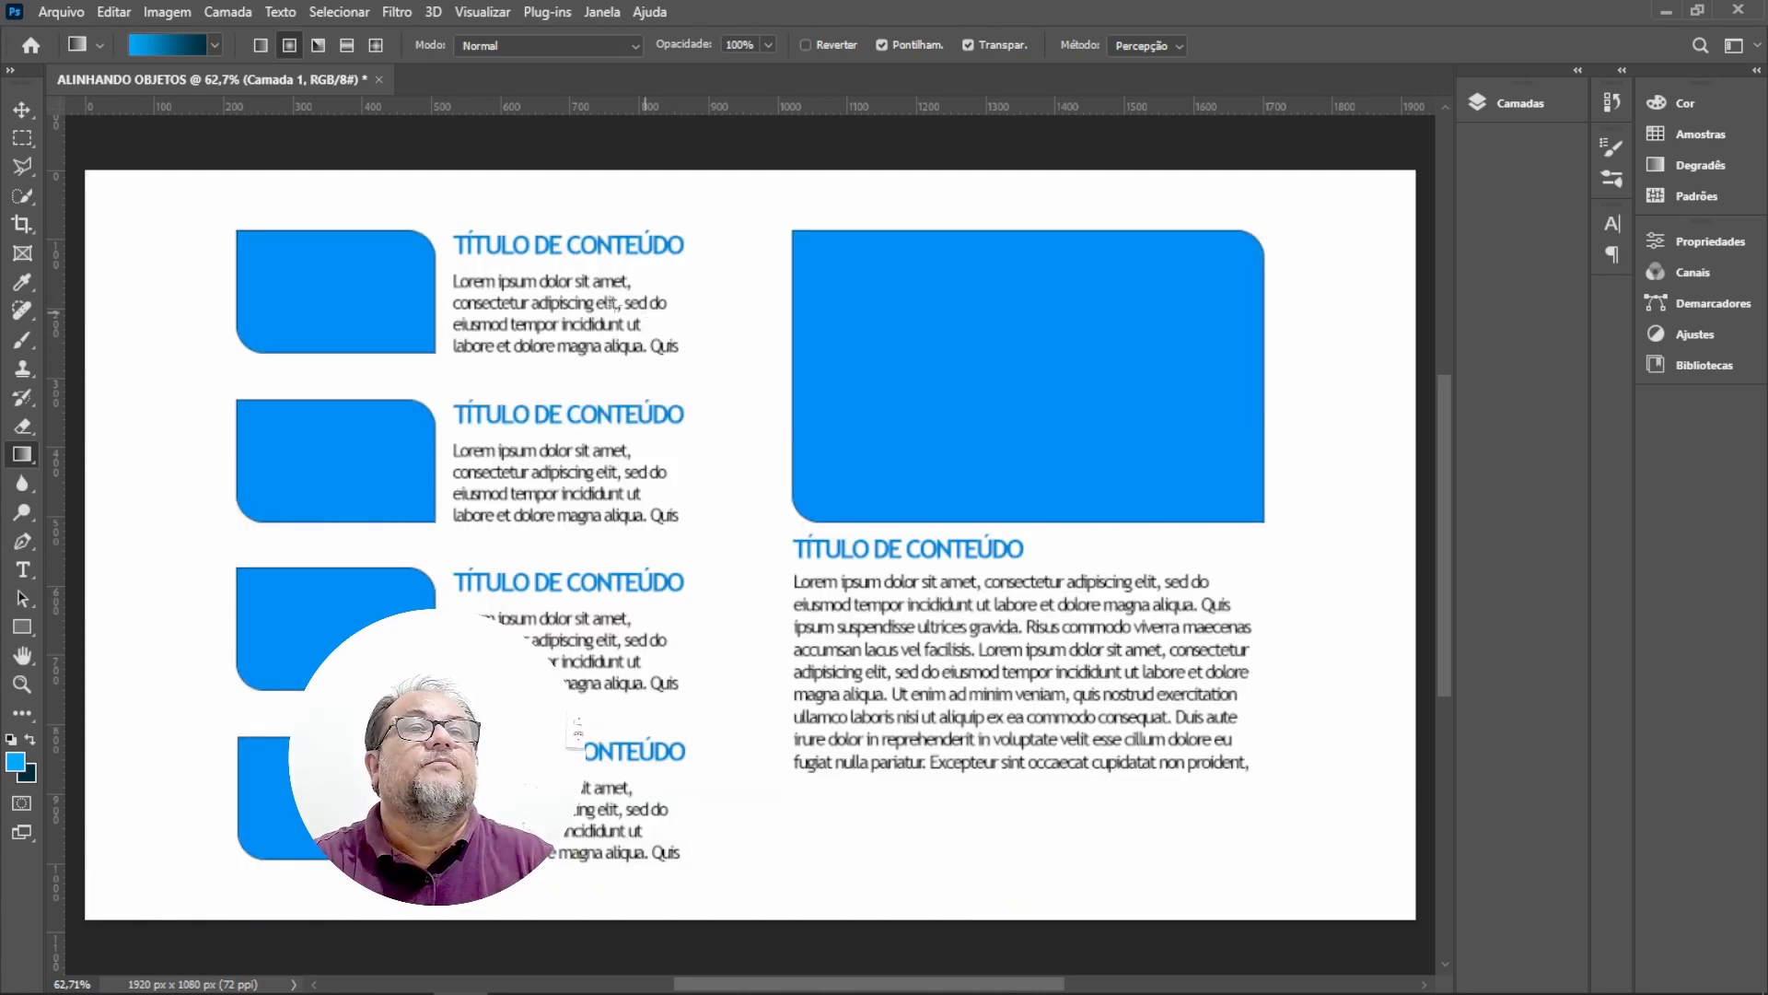
# Switch to a linear gradient and try vertical and diagonal gradient directions across the page.
pyautogui.click(262, 46)
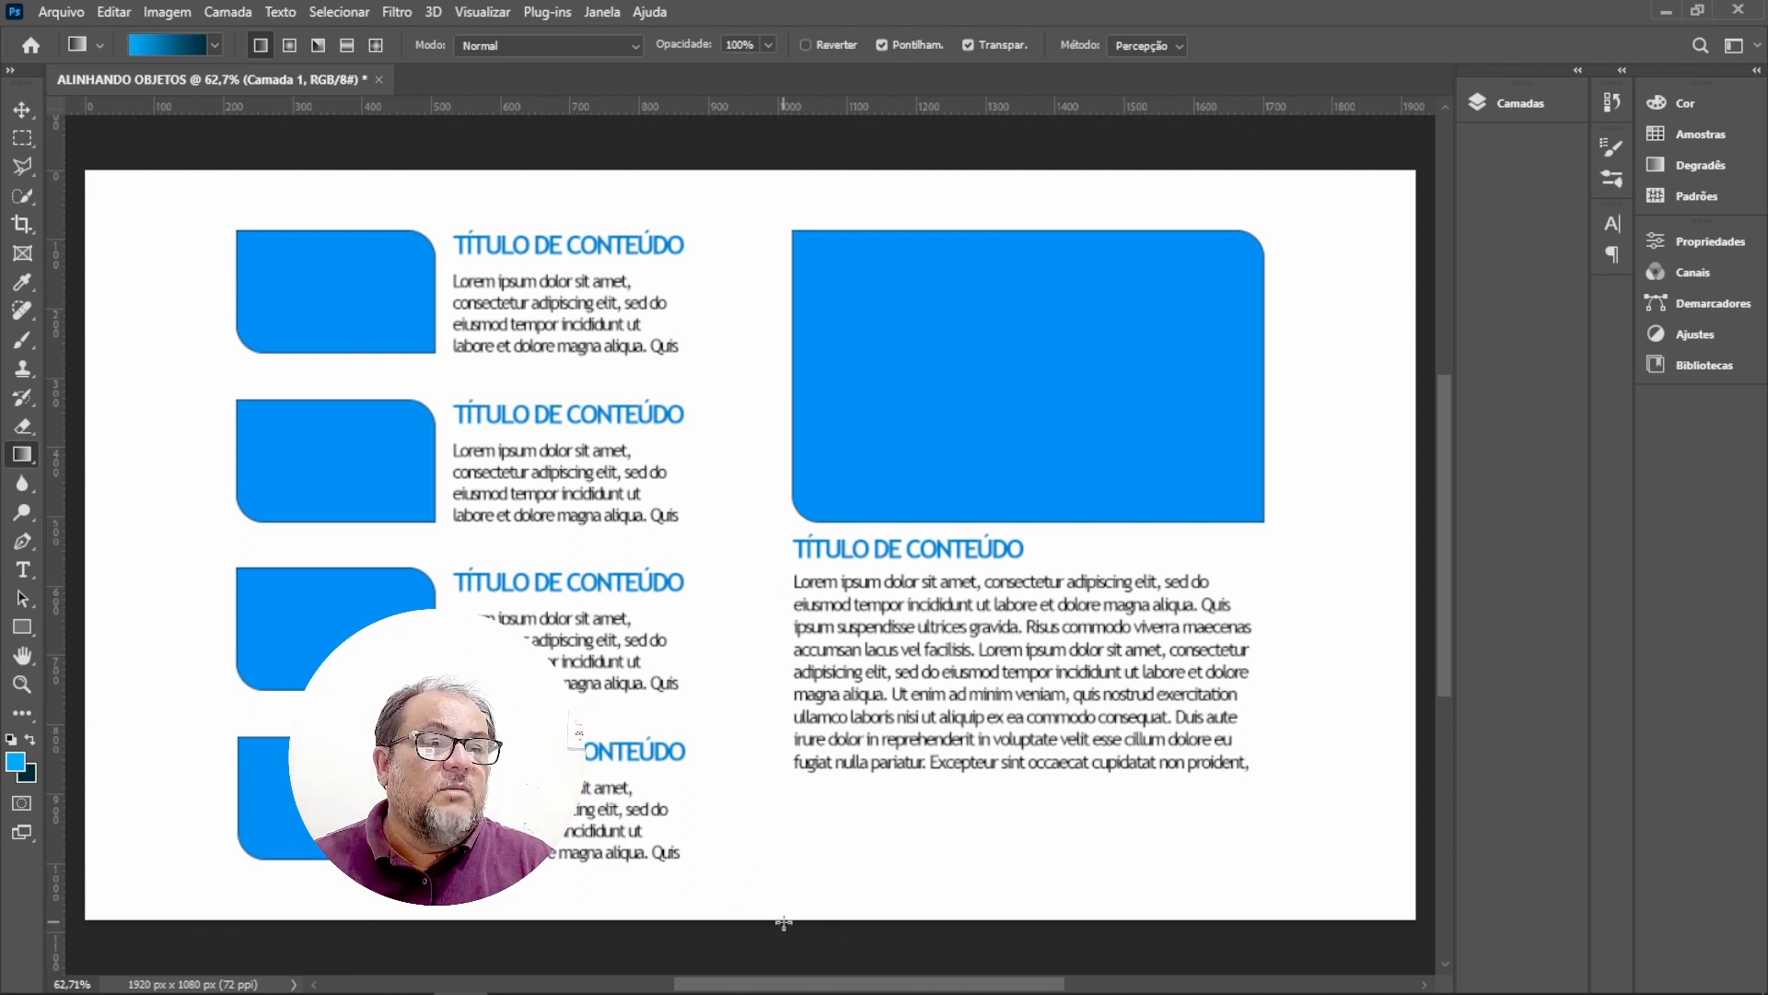
pyautogui.moveTo(778, 922); pyautogui.dragTo(778, 177)
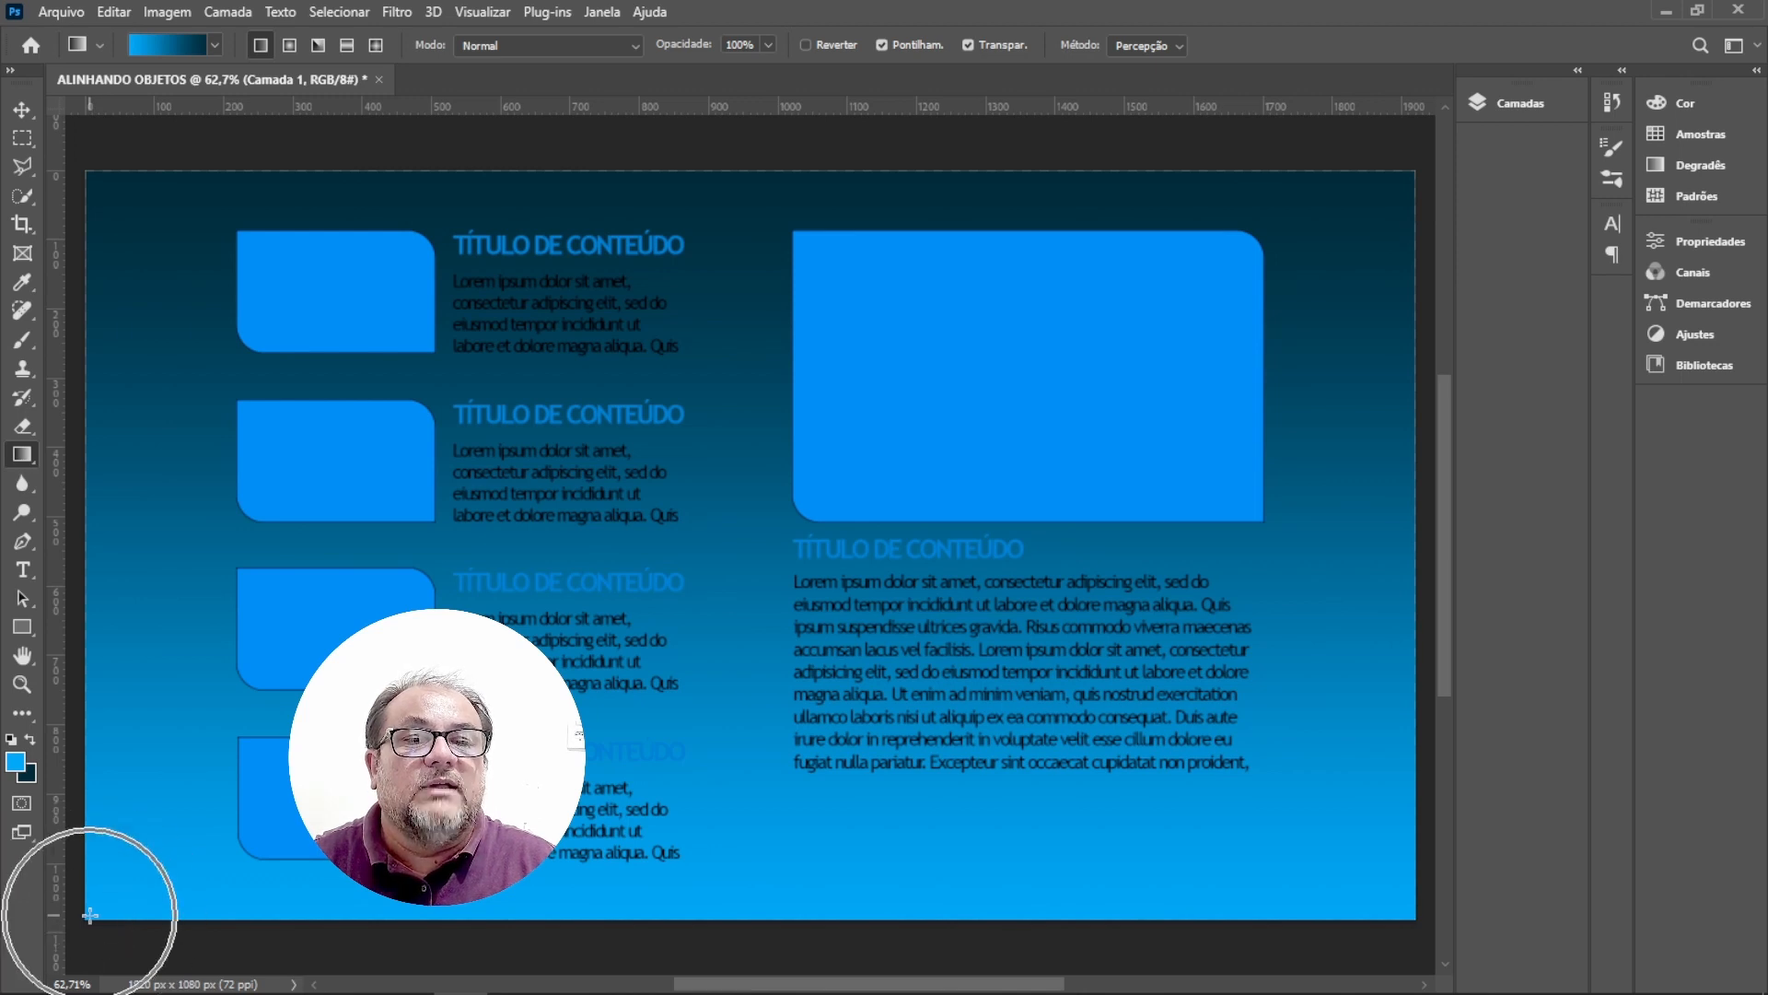
pyautogui.moveTo(87, 915); pyautogui.dragTo(111, 899)
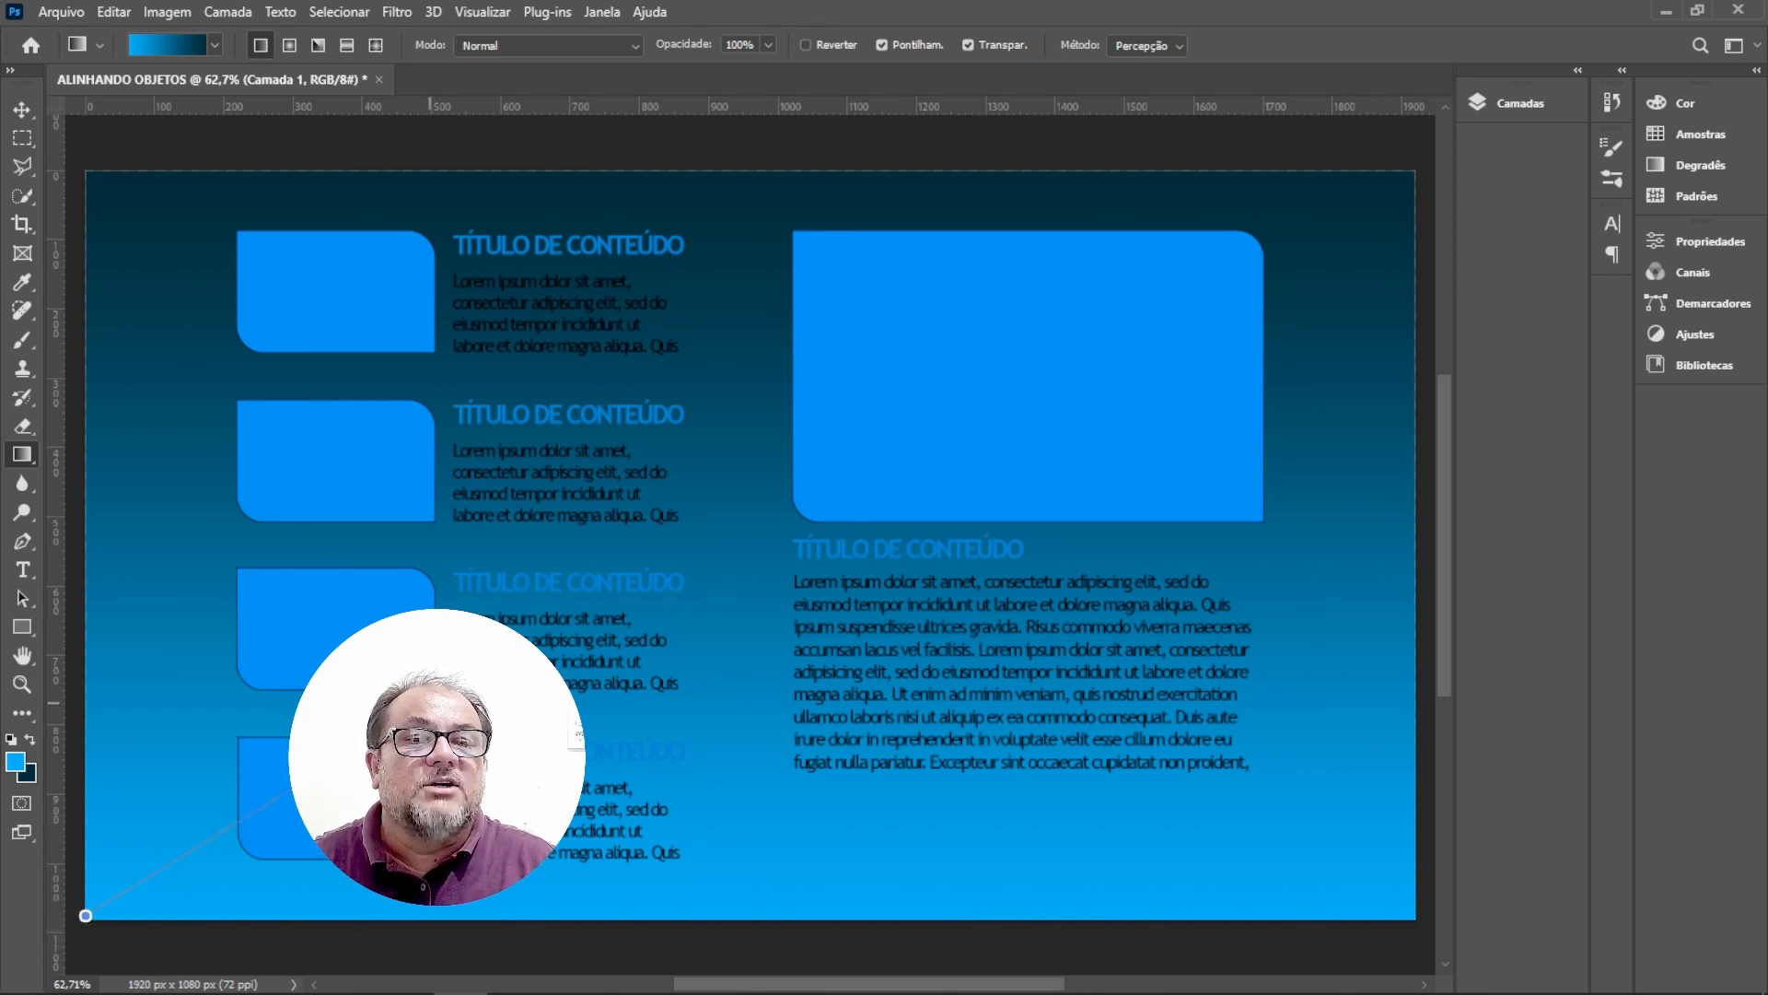
pyautogui.moveTo(516, 653); pyautogui.dragTo(1398, 190)
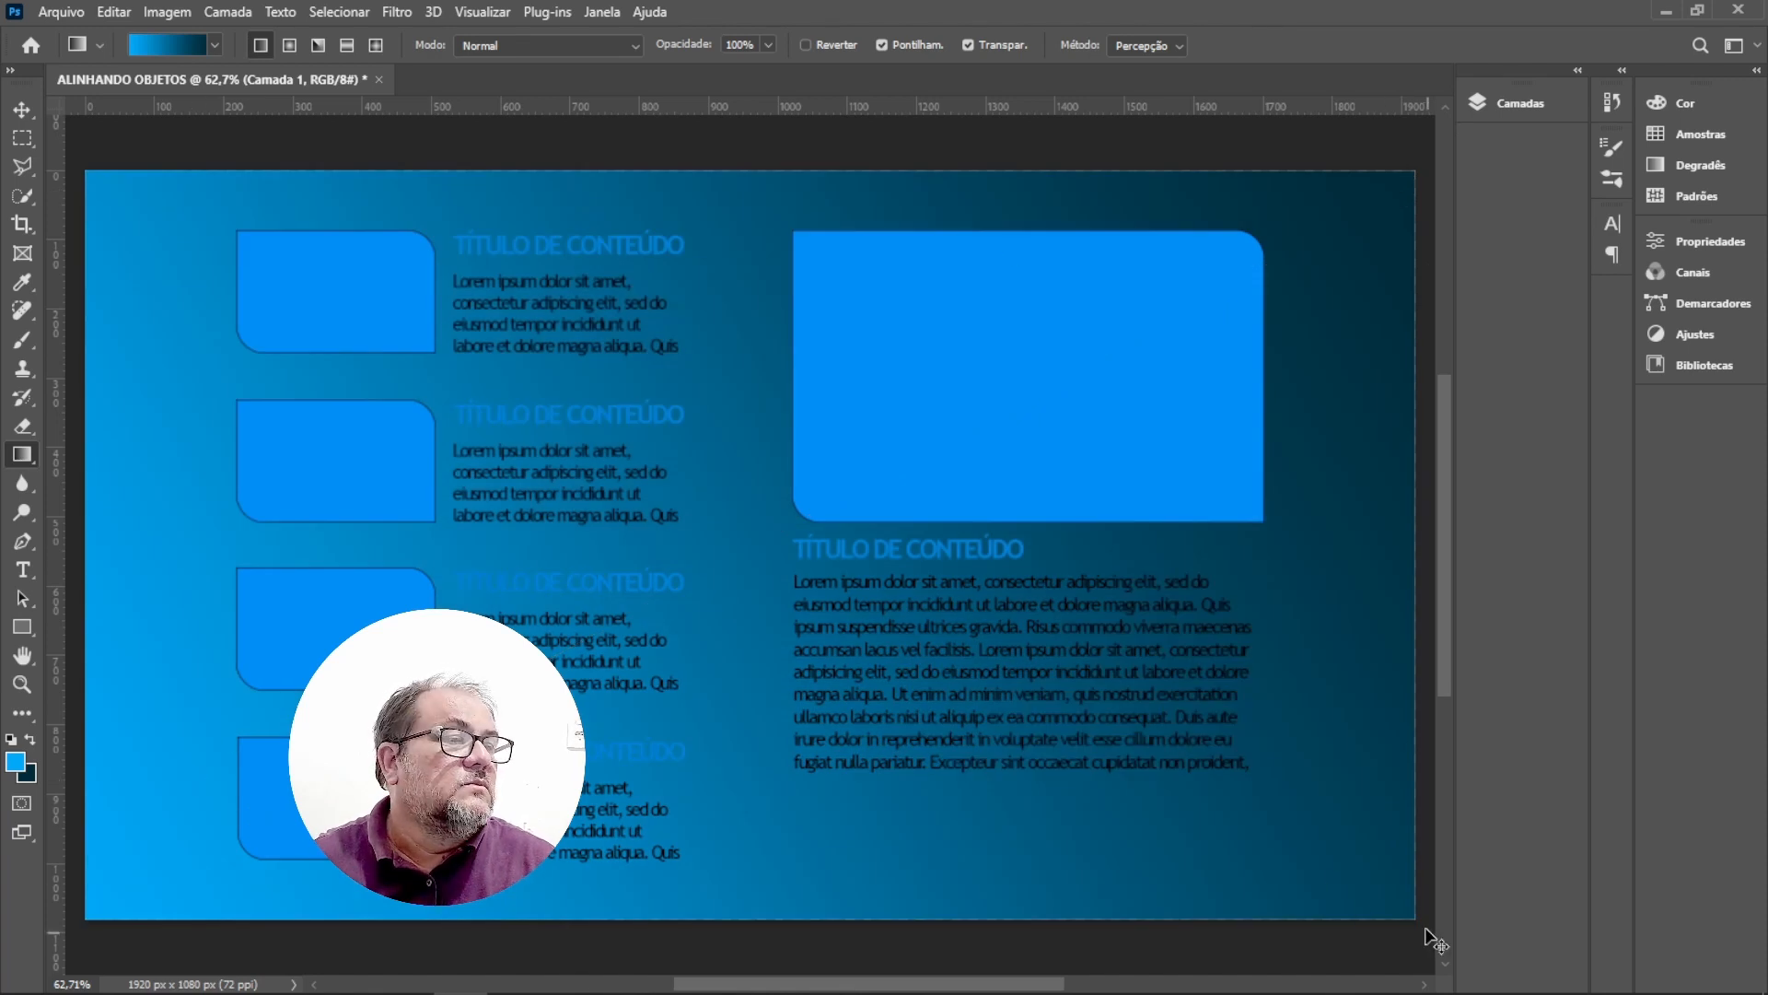
pyautogui.moveTo(1414, 916); pyautogui.dragTo(219, 176)
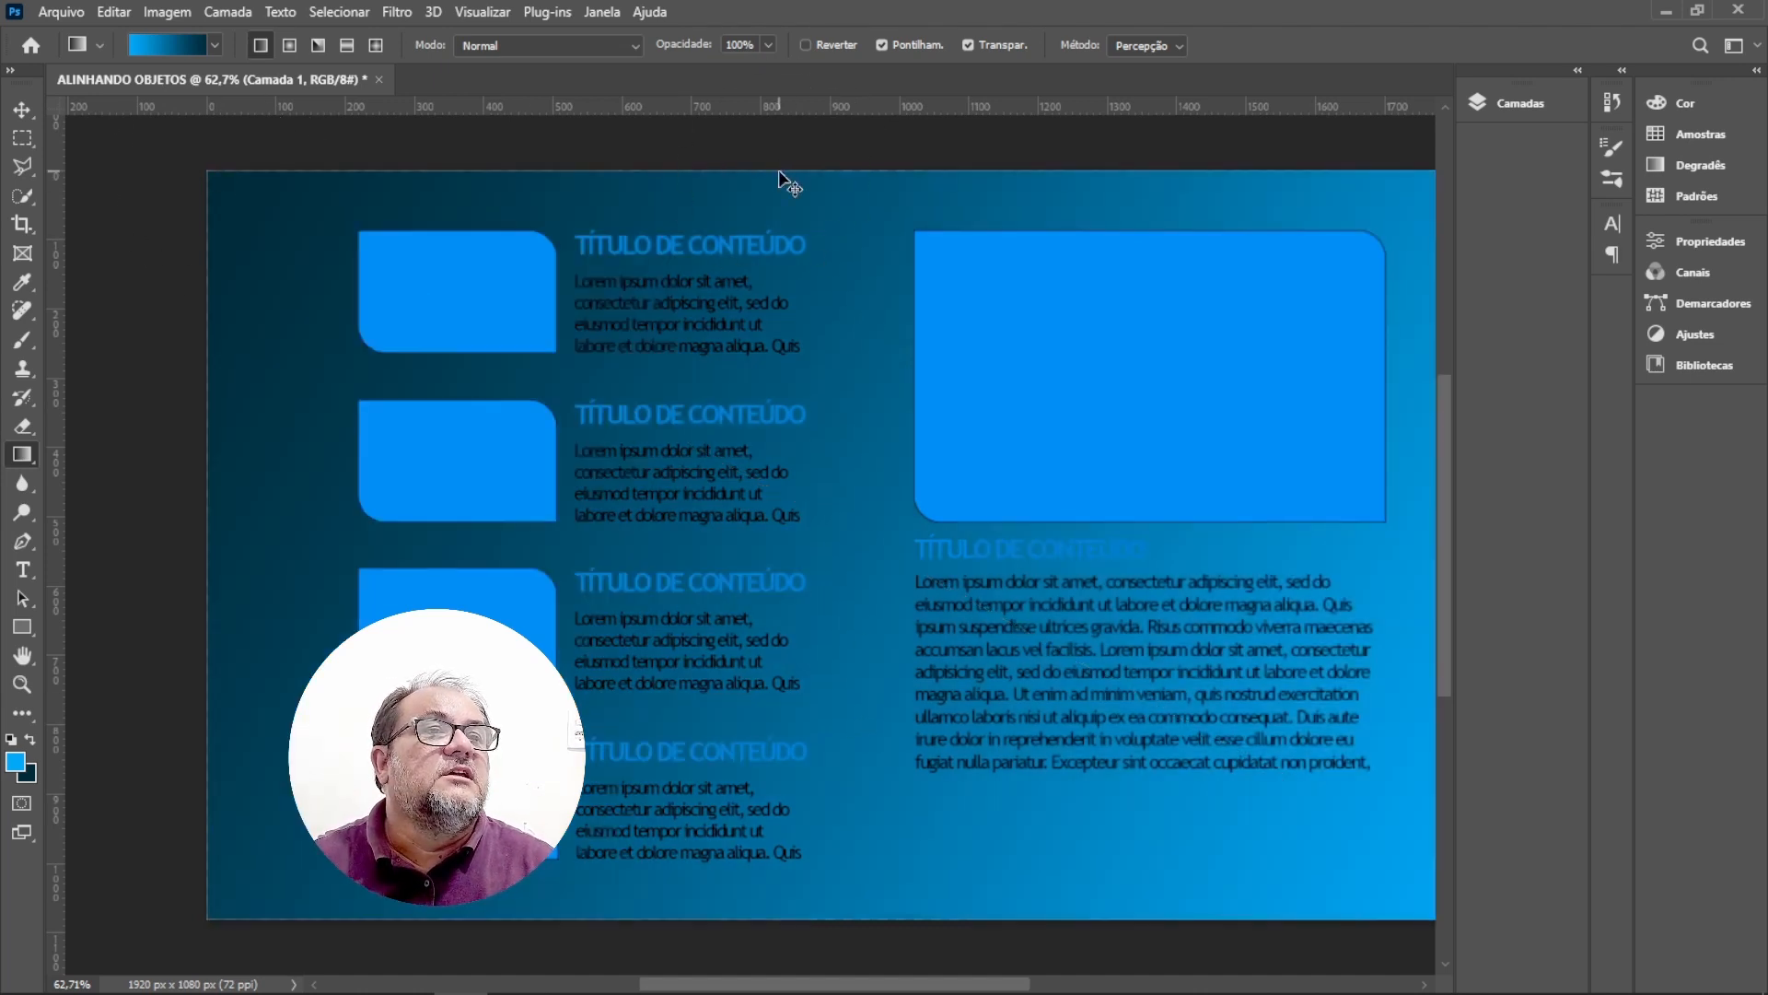
pyautogui.moveTo(780, 171); pyautogui.dragTo(785, 918)
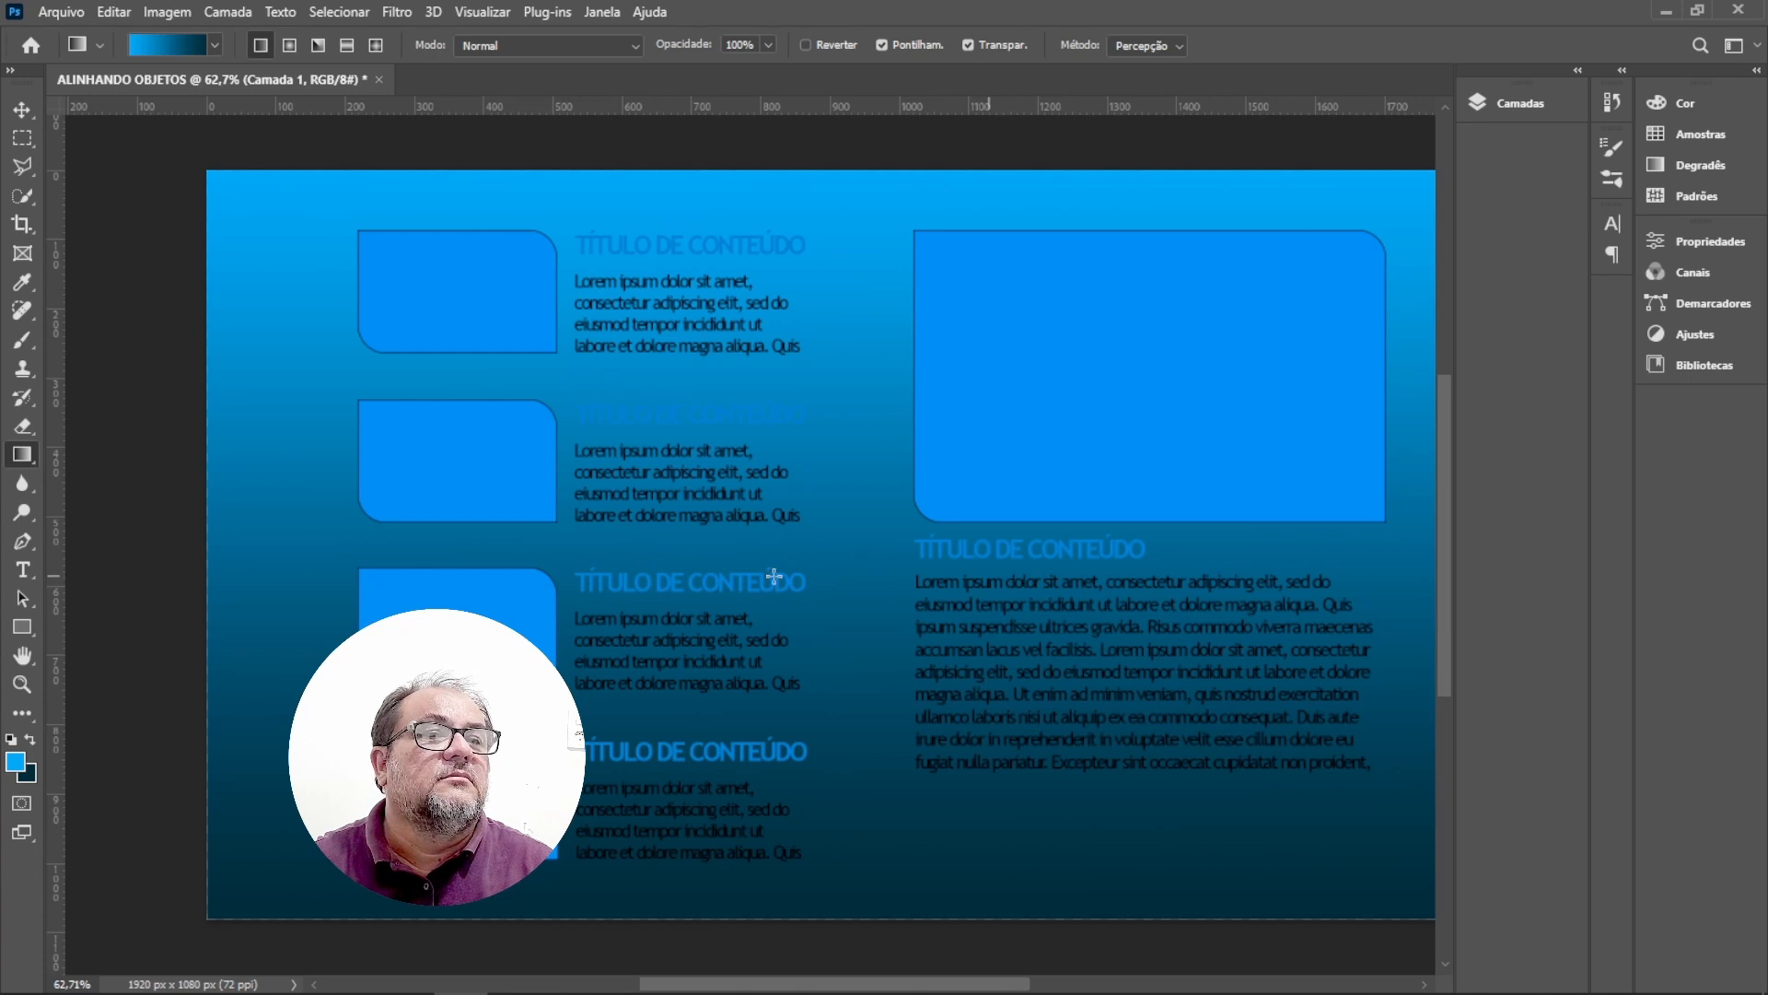
# Try horizontal linear gradients across the page, left to right and right to left, fitting the page in the window.
pyautogui.press('ctrl')
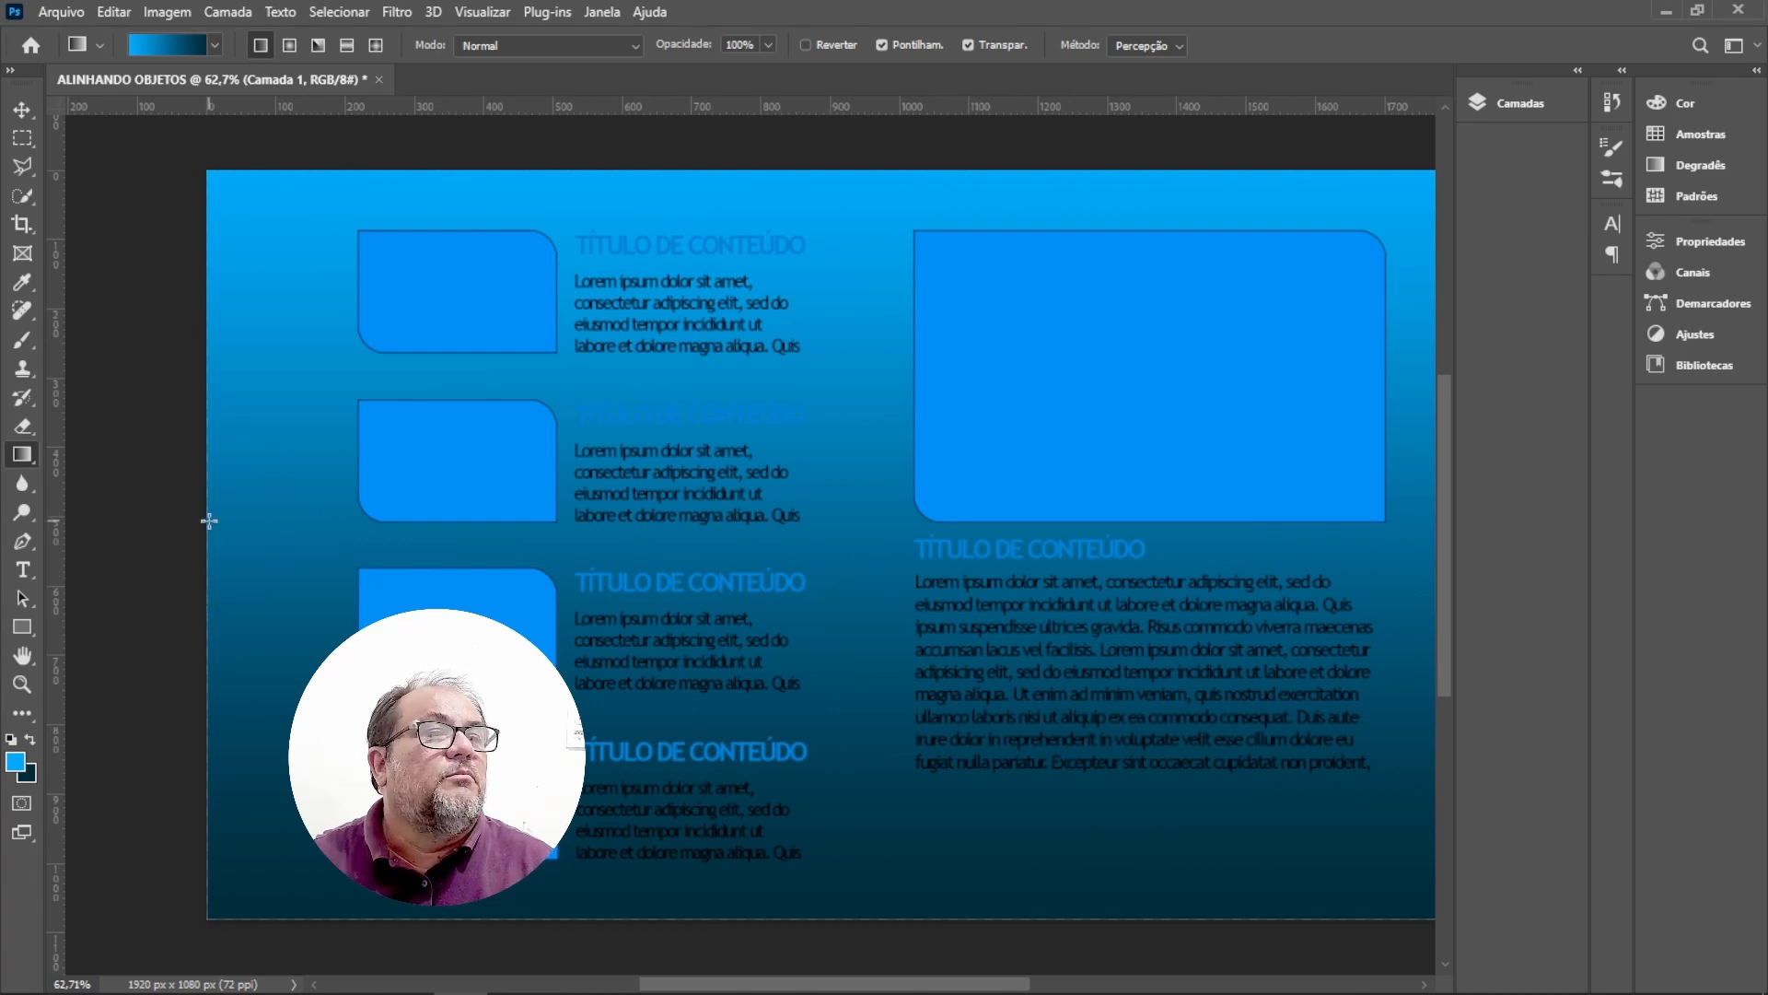
pyautogui.moveTo(209, 520); pyautogui.dragTo(1414, 523)
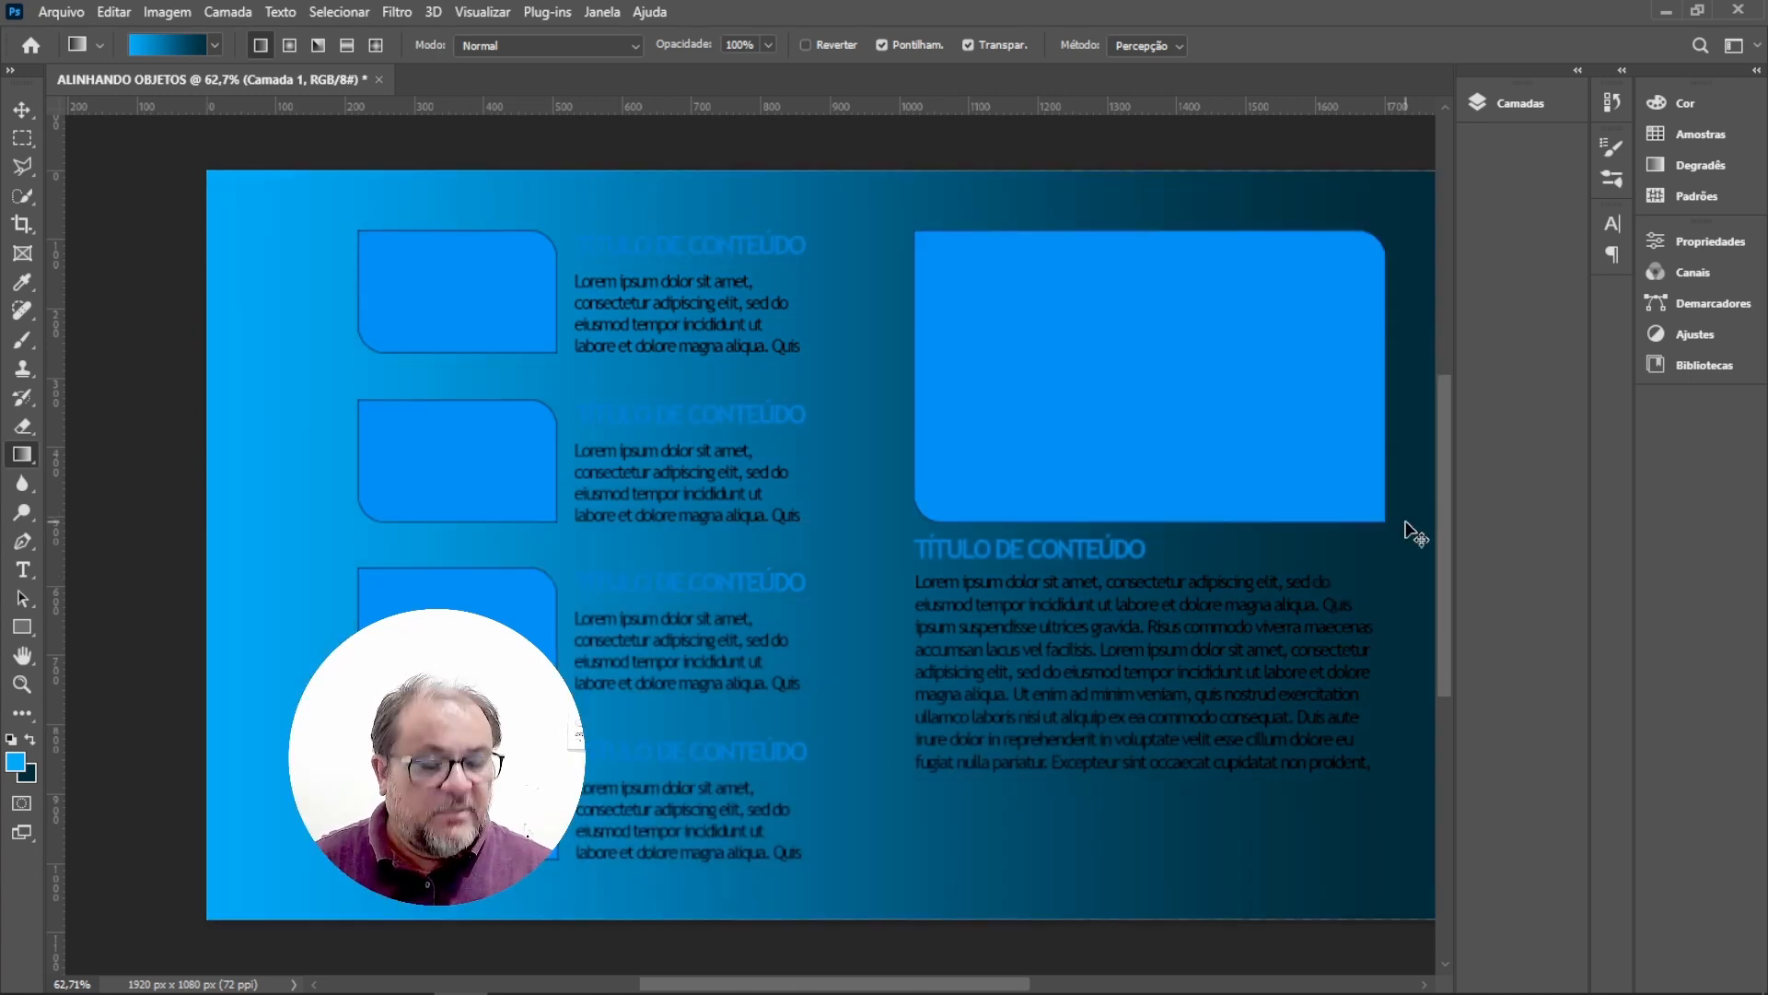
pyautogui.hotkey('ctrl', '0')
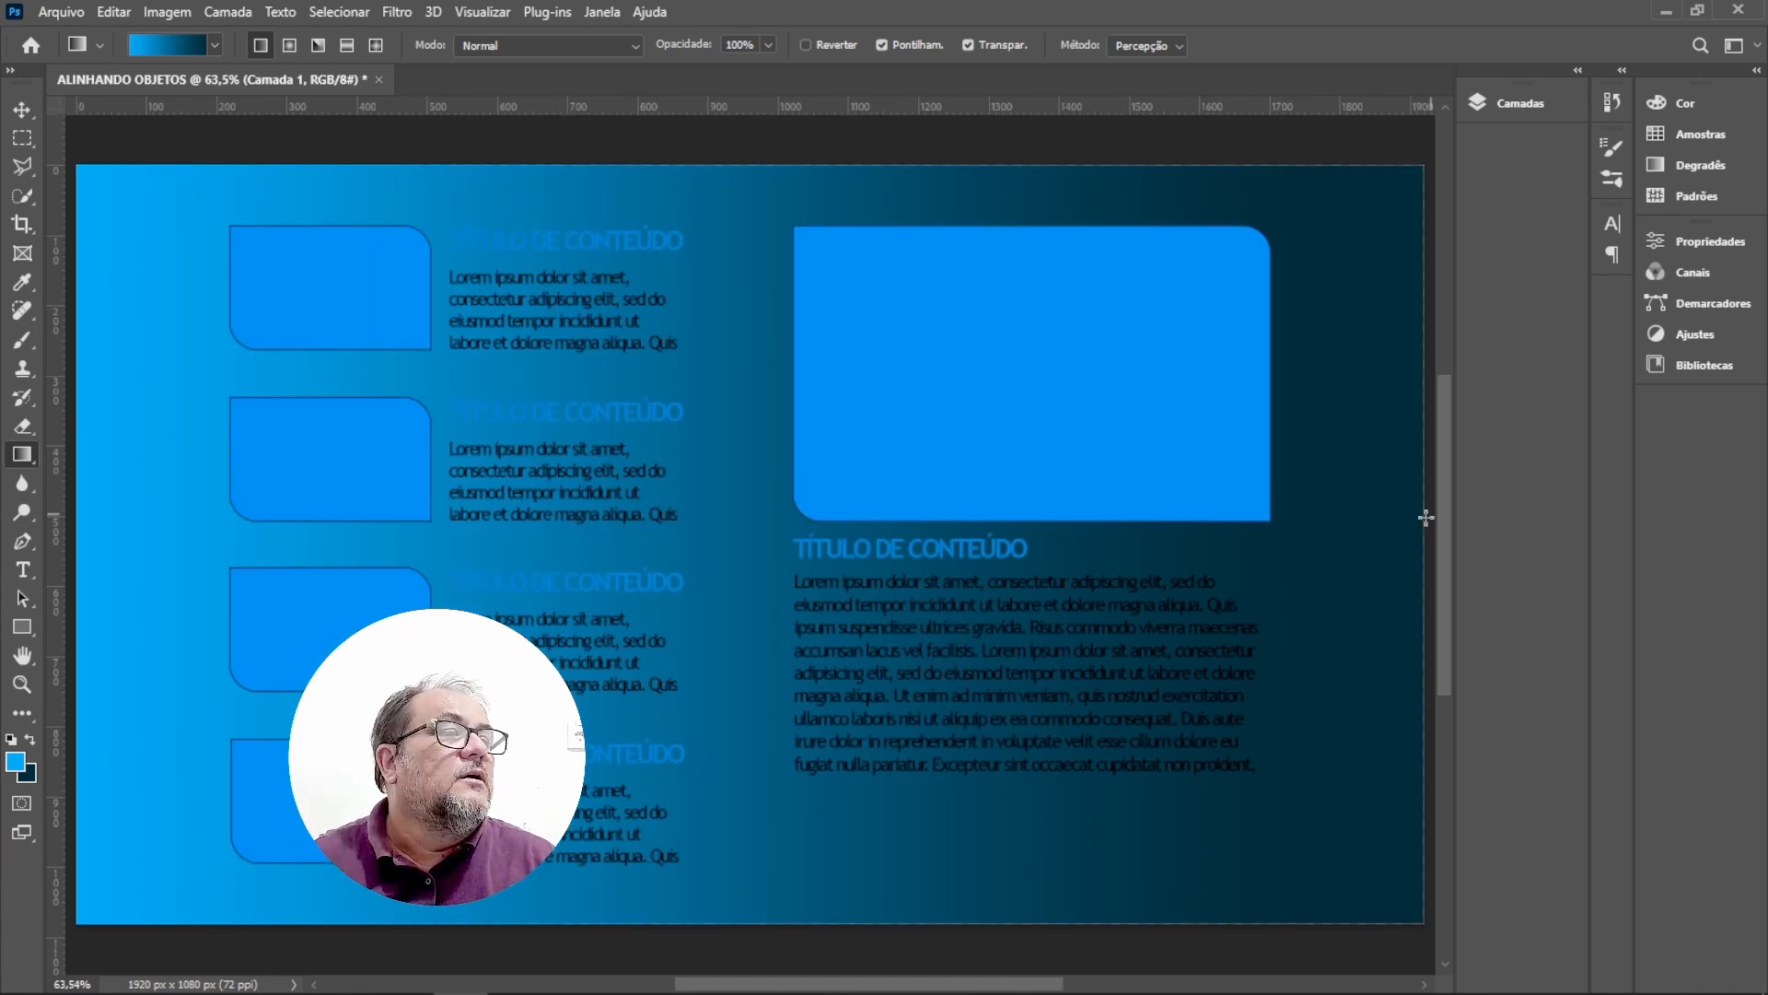
pyautogui.press('ctrl')
pyautogui.moveTo(1424, 517); pyautogui.dragTo(83, 527)
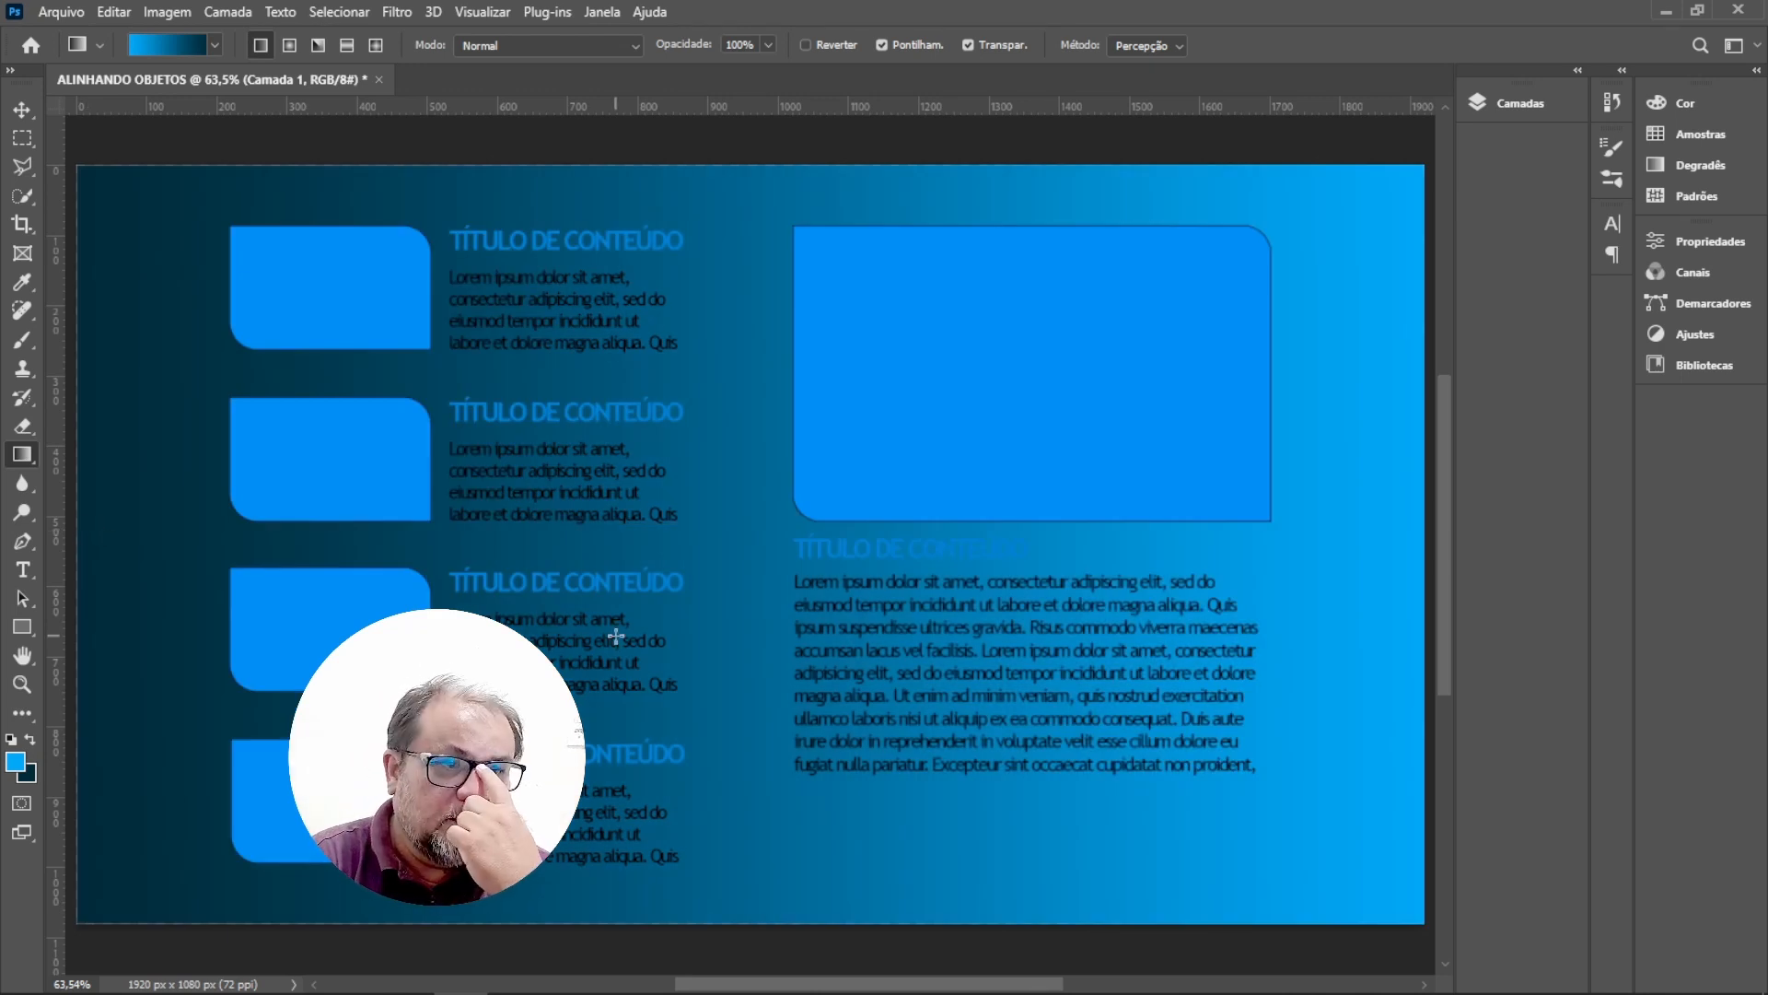
# Switch to a radial gradient and fill the layer radiating from the page's top-right corner toward the bottom-left corner.
pyautogui.click(291, 46)
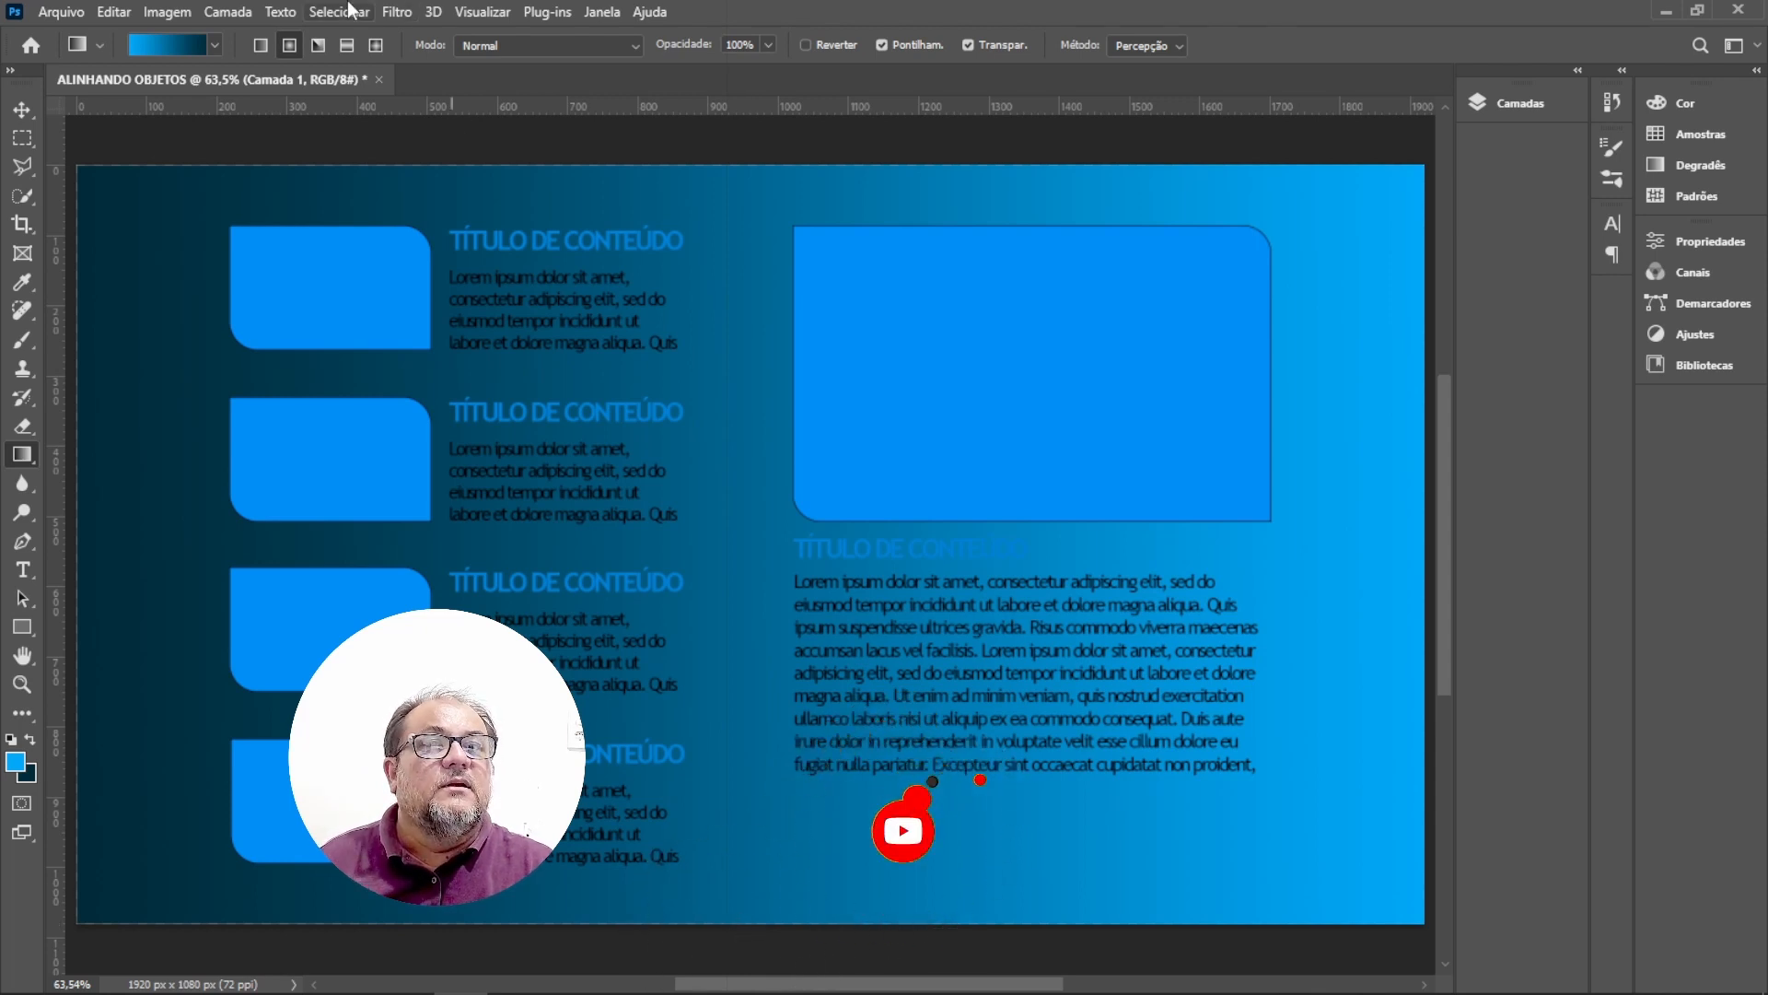
pyautogui.click(291, 46)
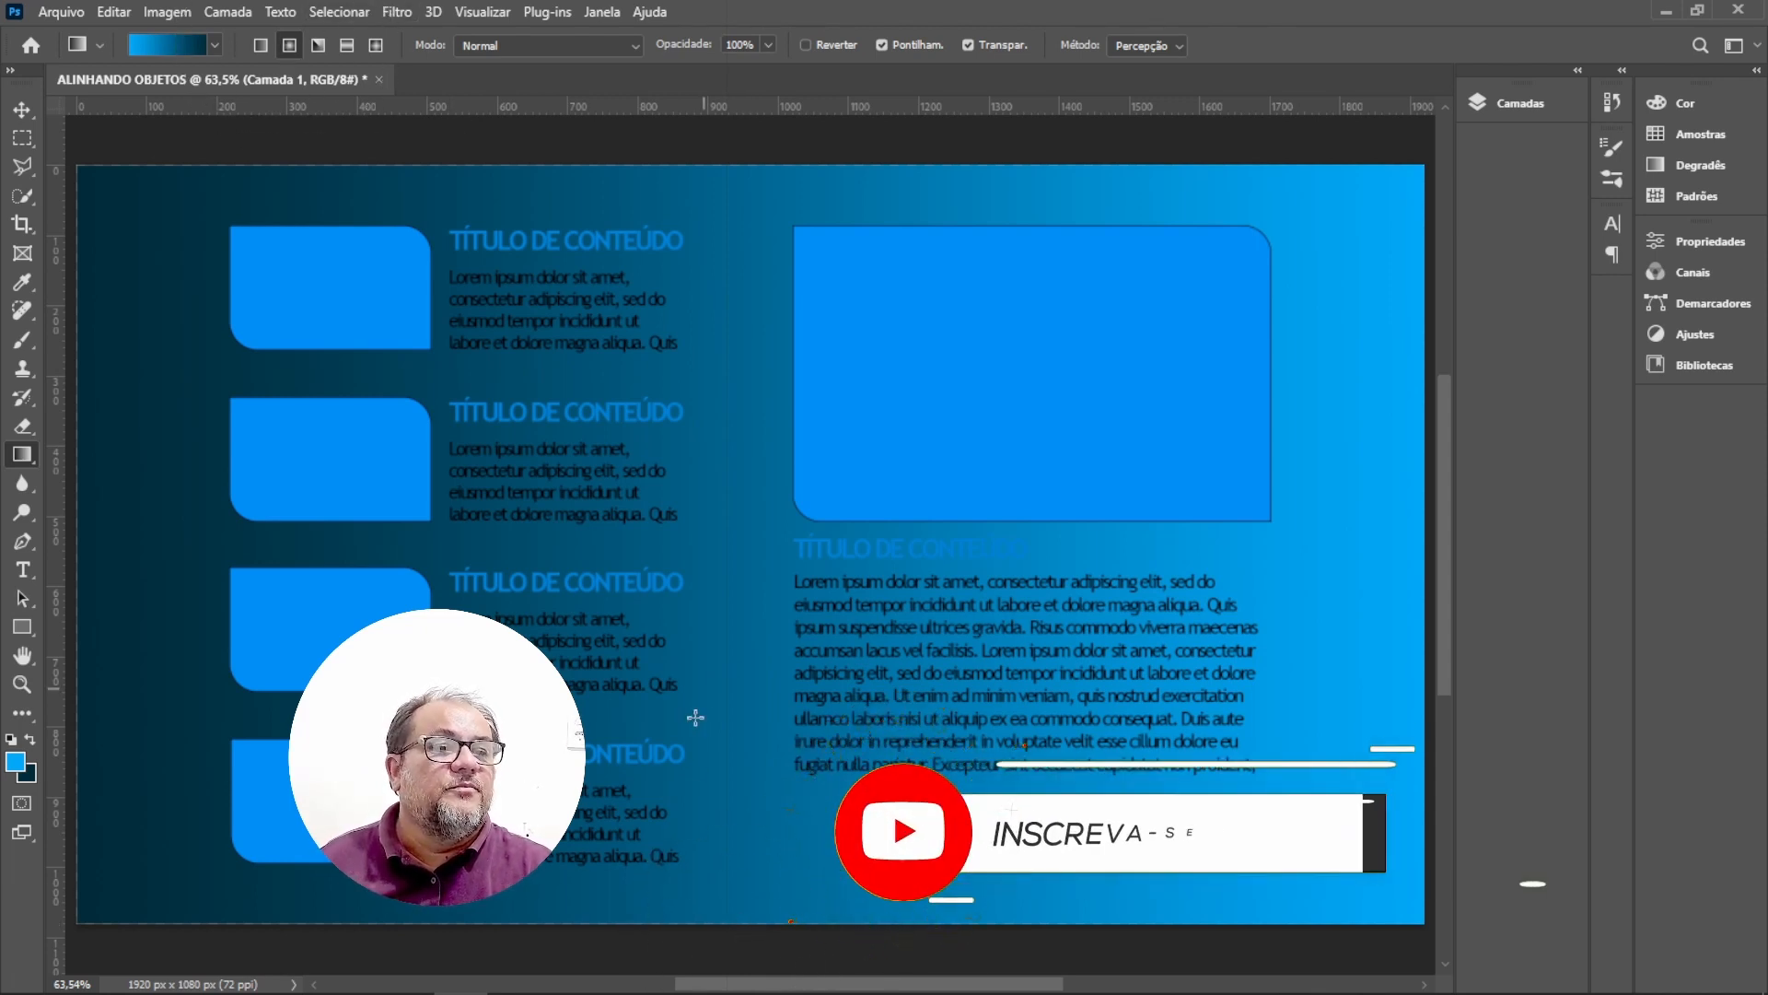
pyautogui.moveTo(739, 922); pyautogui.dragTo(742, 176)
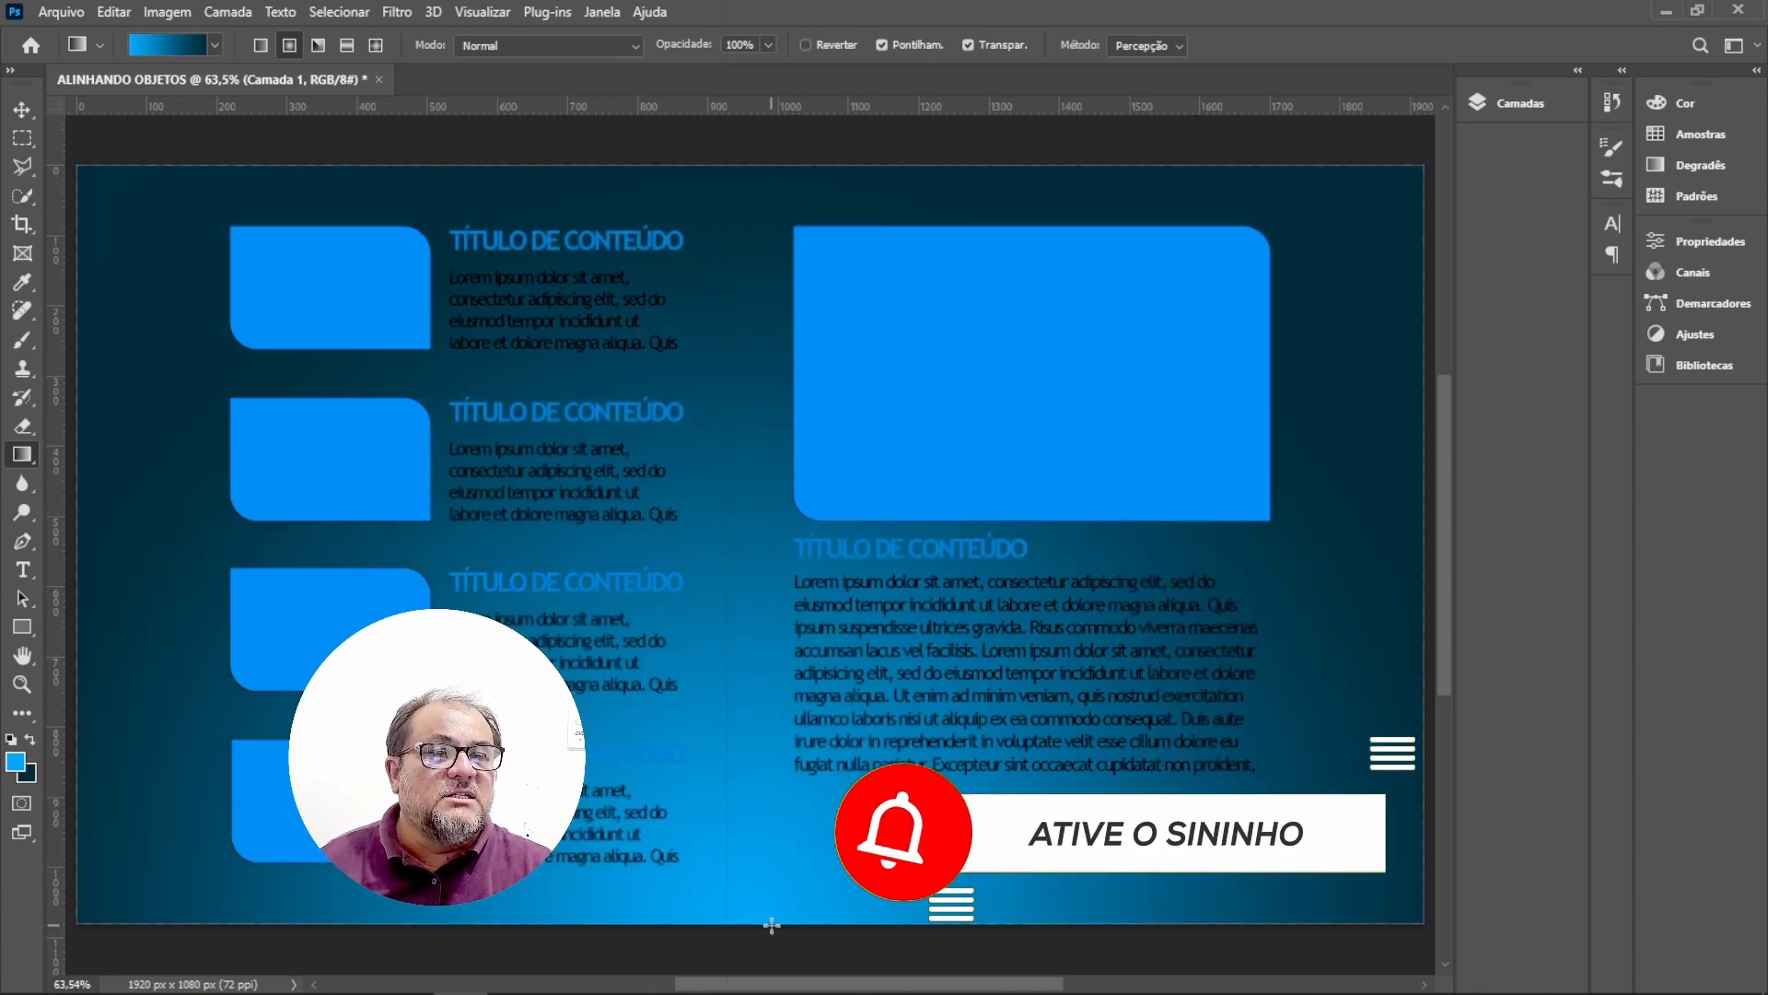
pyautogui.press('ctrl')
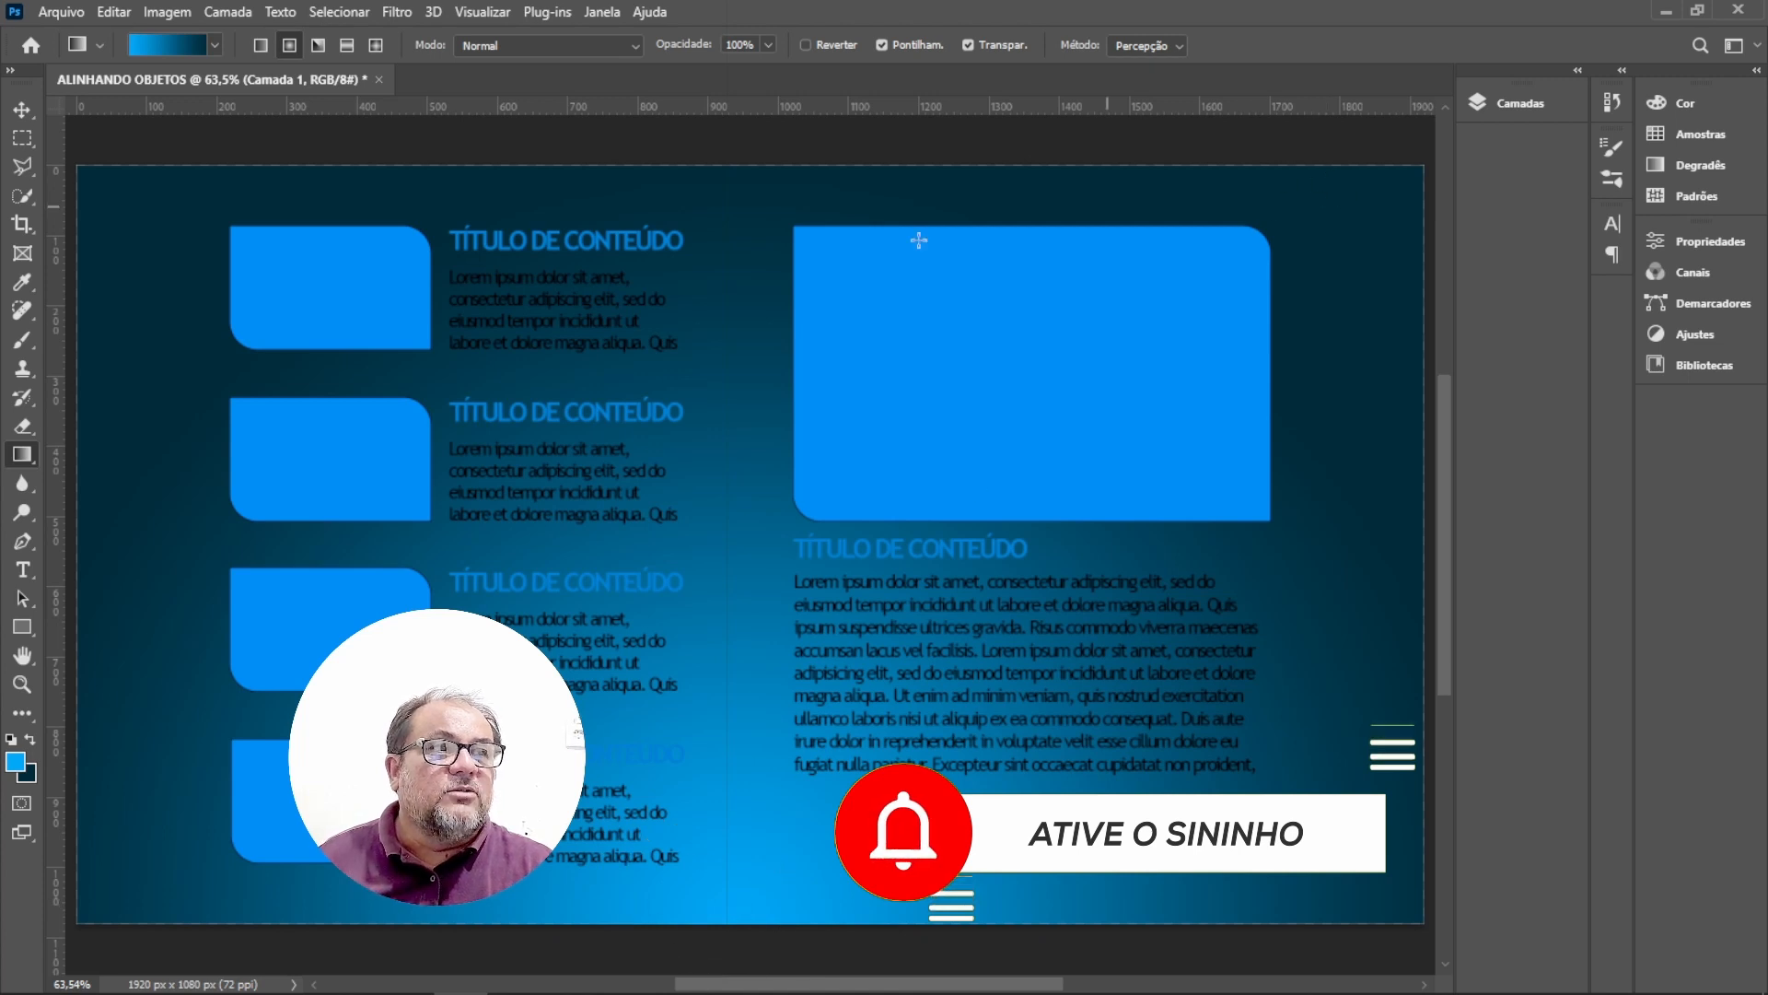
pyautogui.press('ctrl')
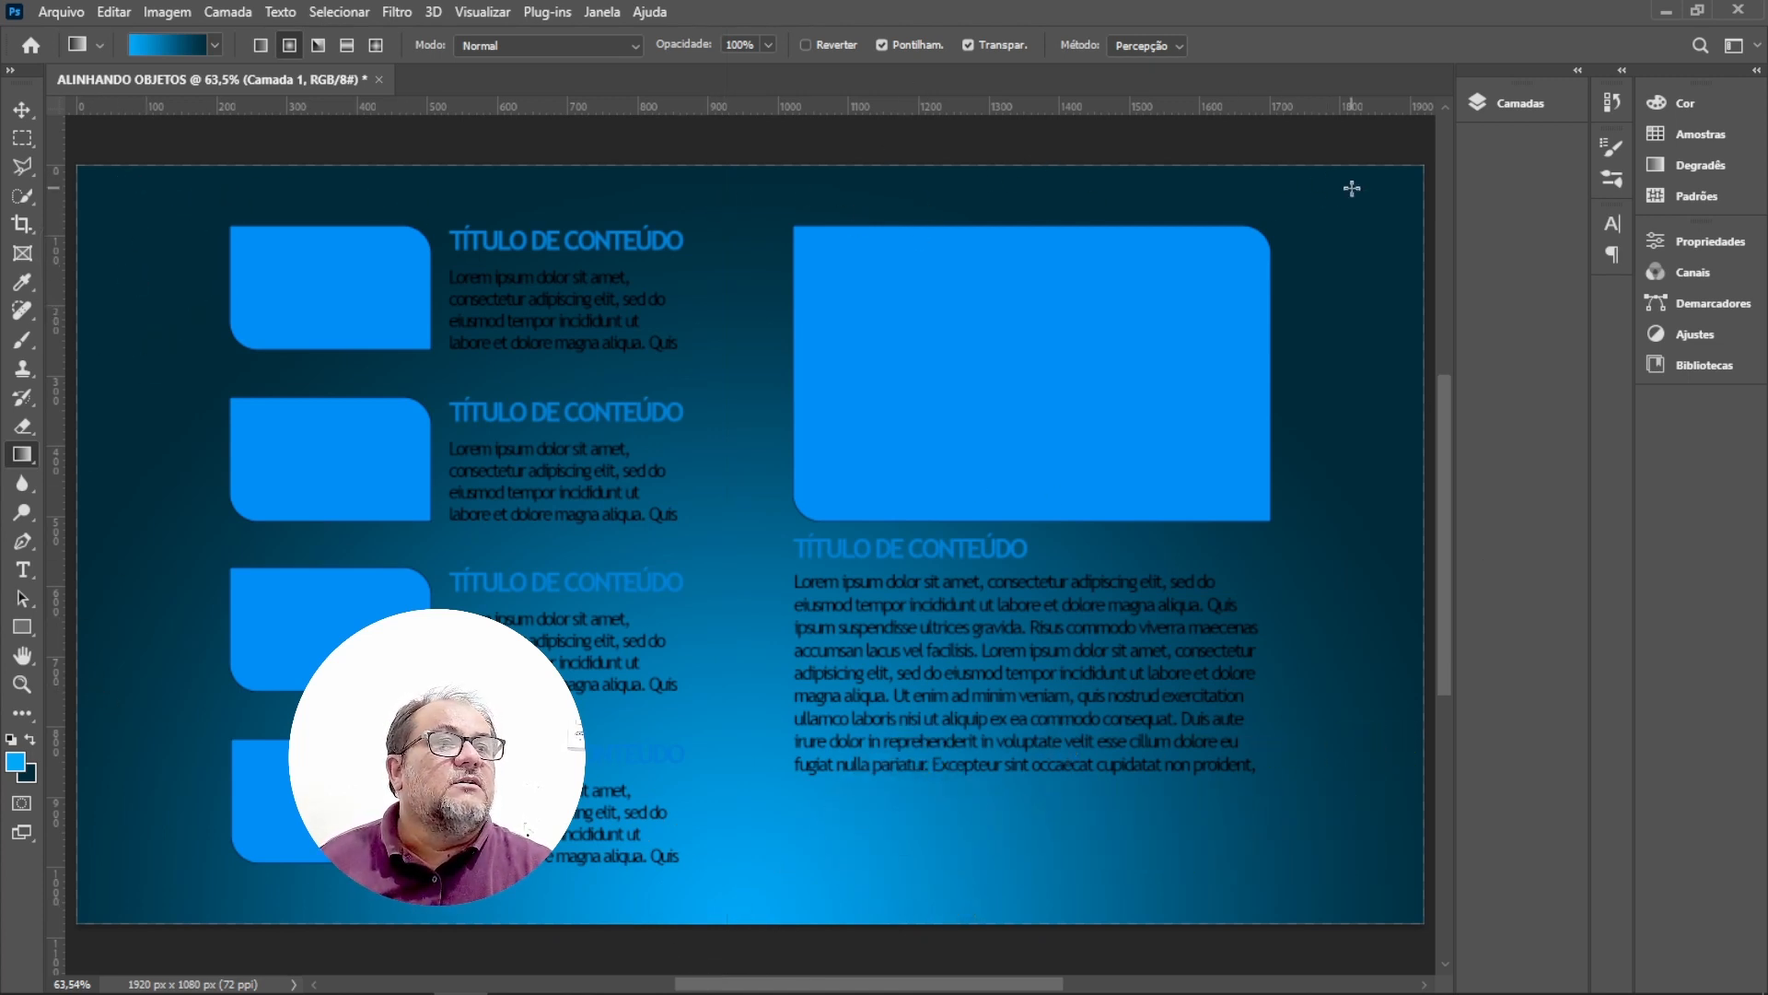
pyautogui.press('ctrl')
pyautogui.moveTo(1399, 183); pyautogui.dragTo(81, 895)
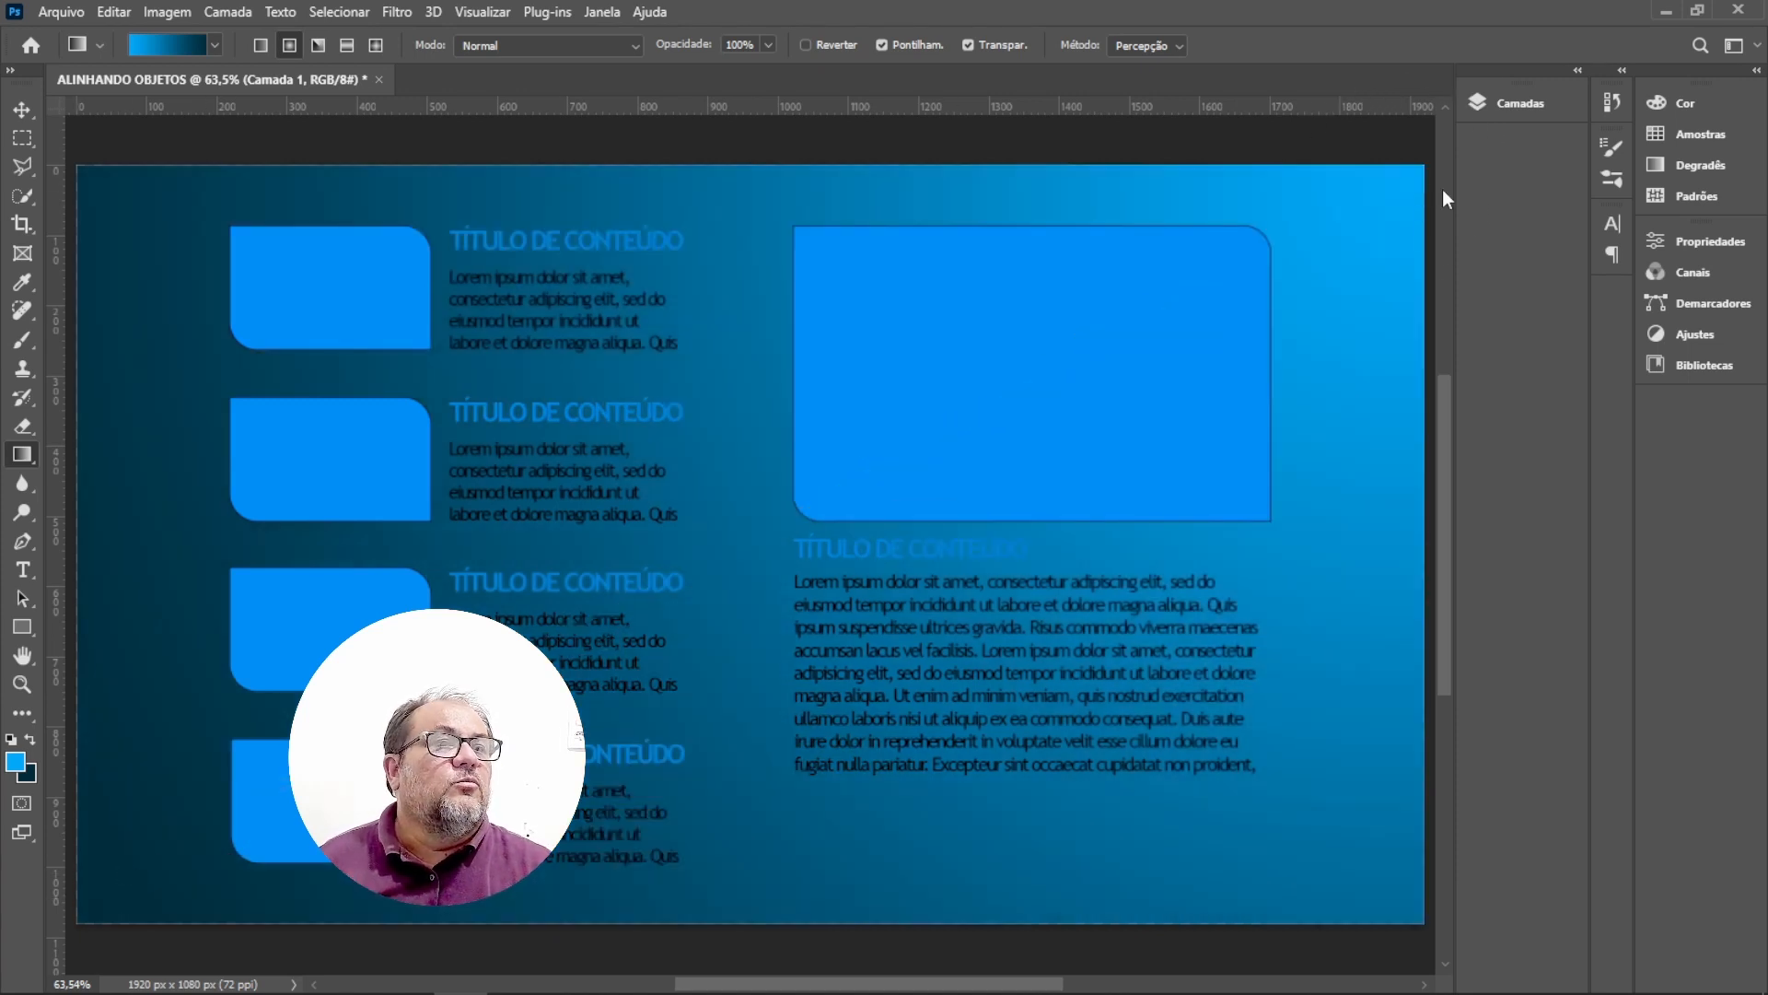
pyautogui.press('ctrl')
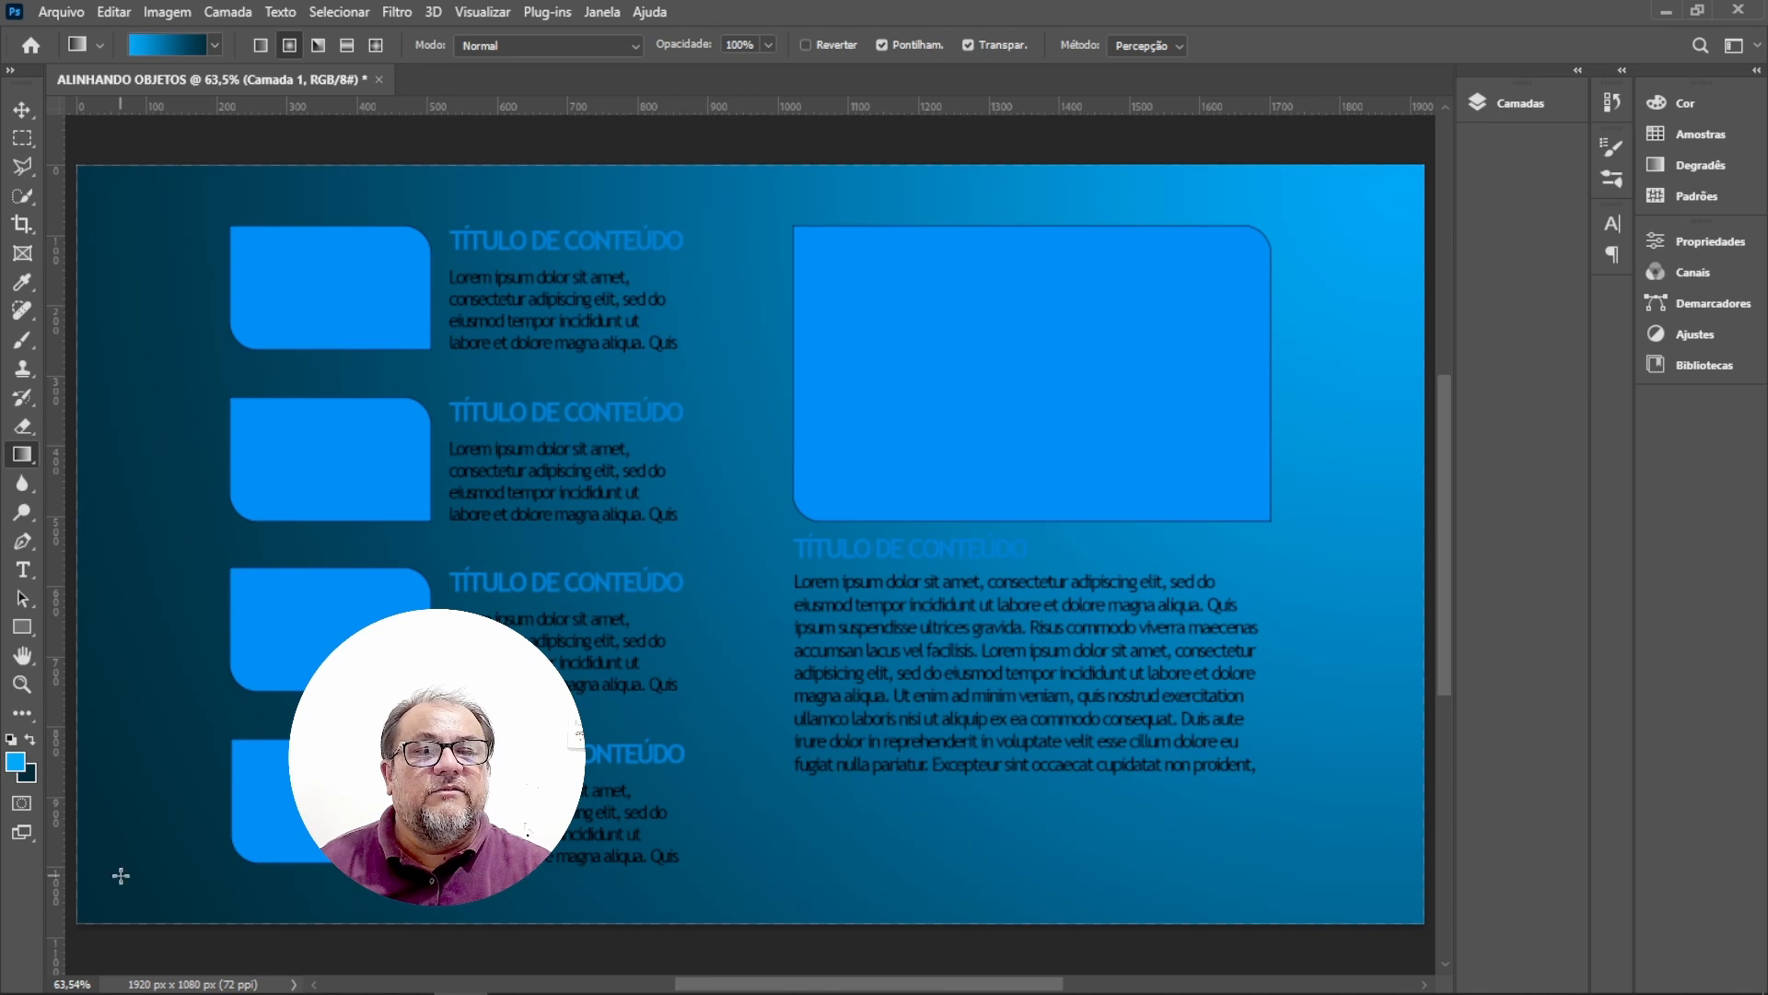
pyautogui.press('ctrl')
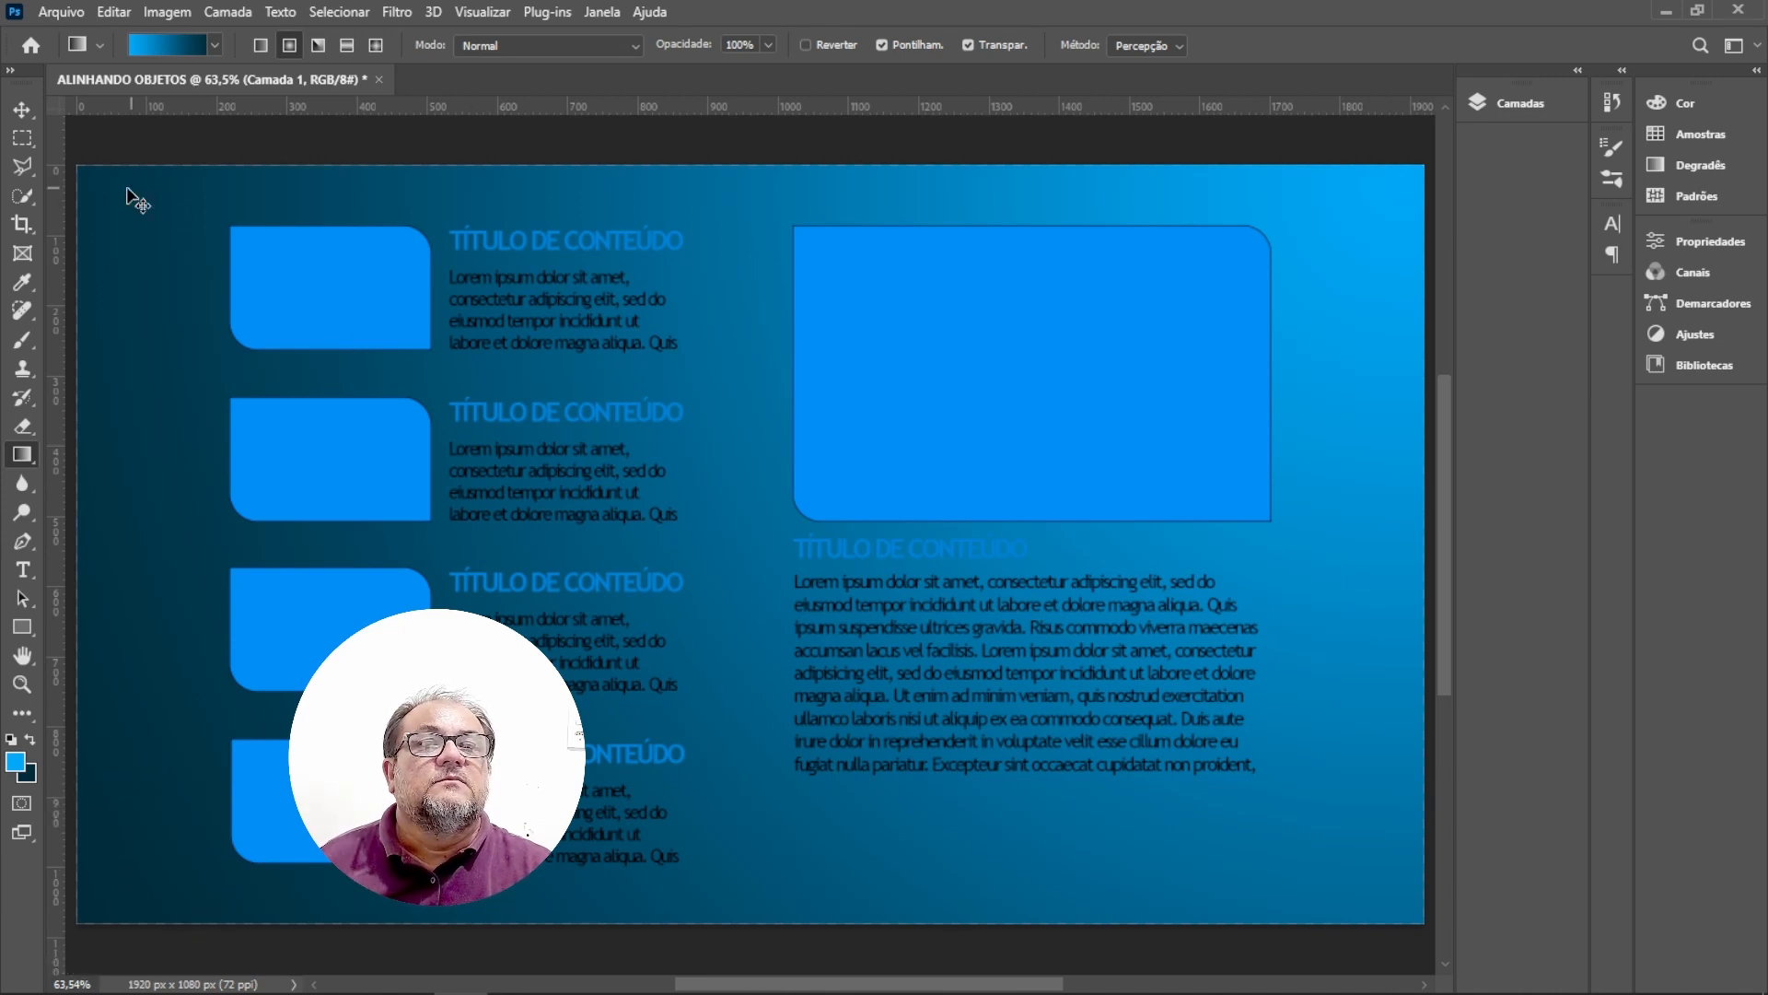
pyautogui.press('ctrl')
pyautogui.moveTo(106, 191); pyautogui.dragTo(1321, 862)
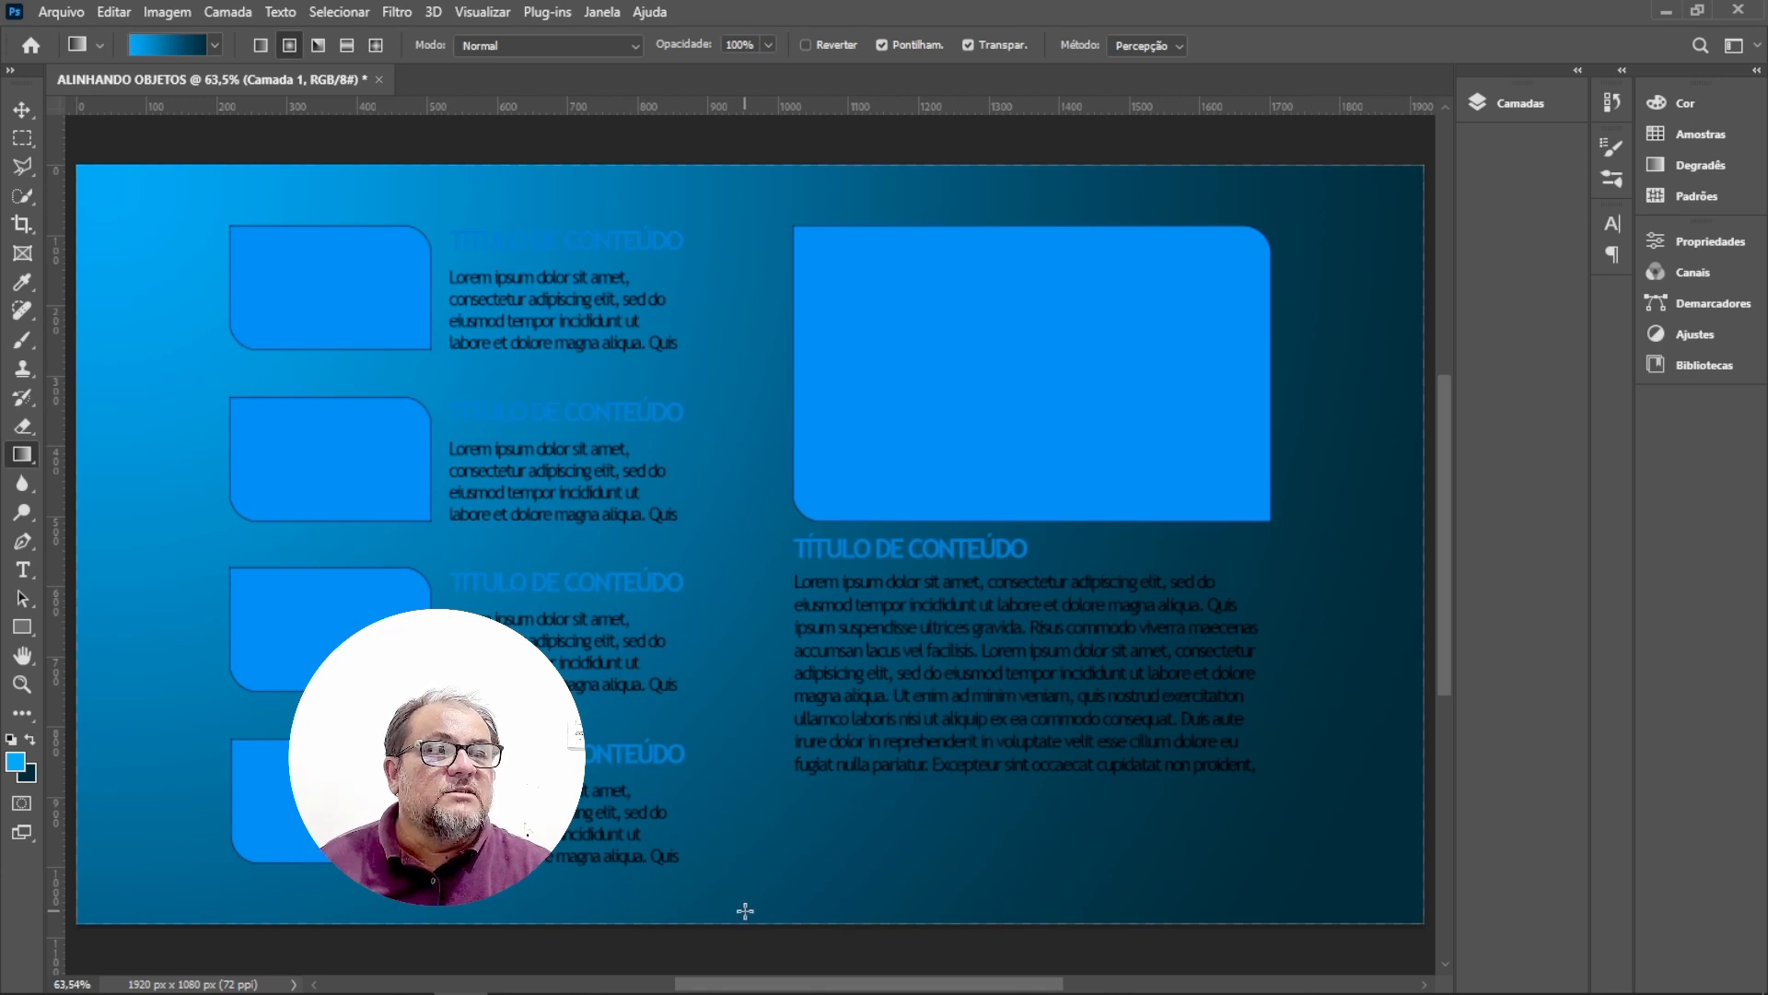
pyautogui.moveTo(88, 525); pyautogui.dragTo(829, 531)
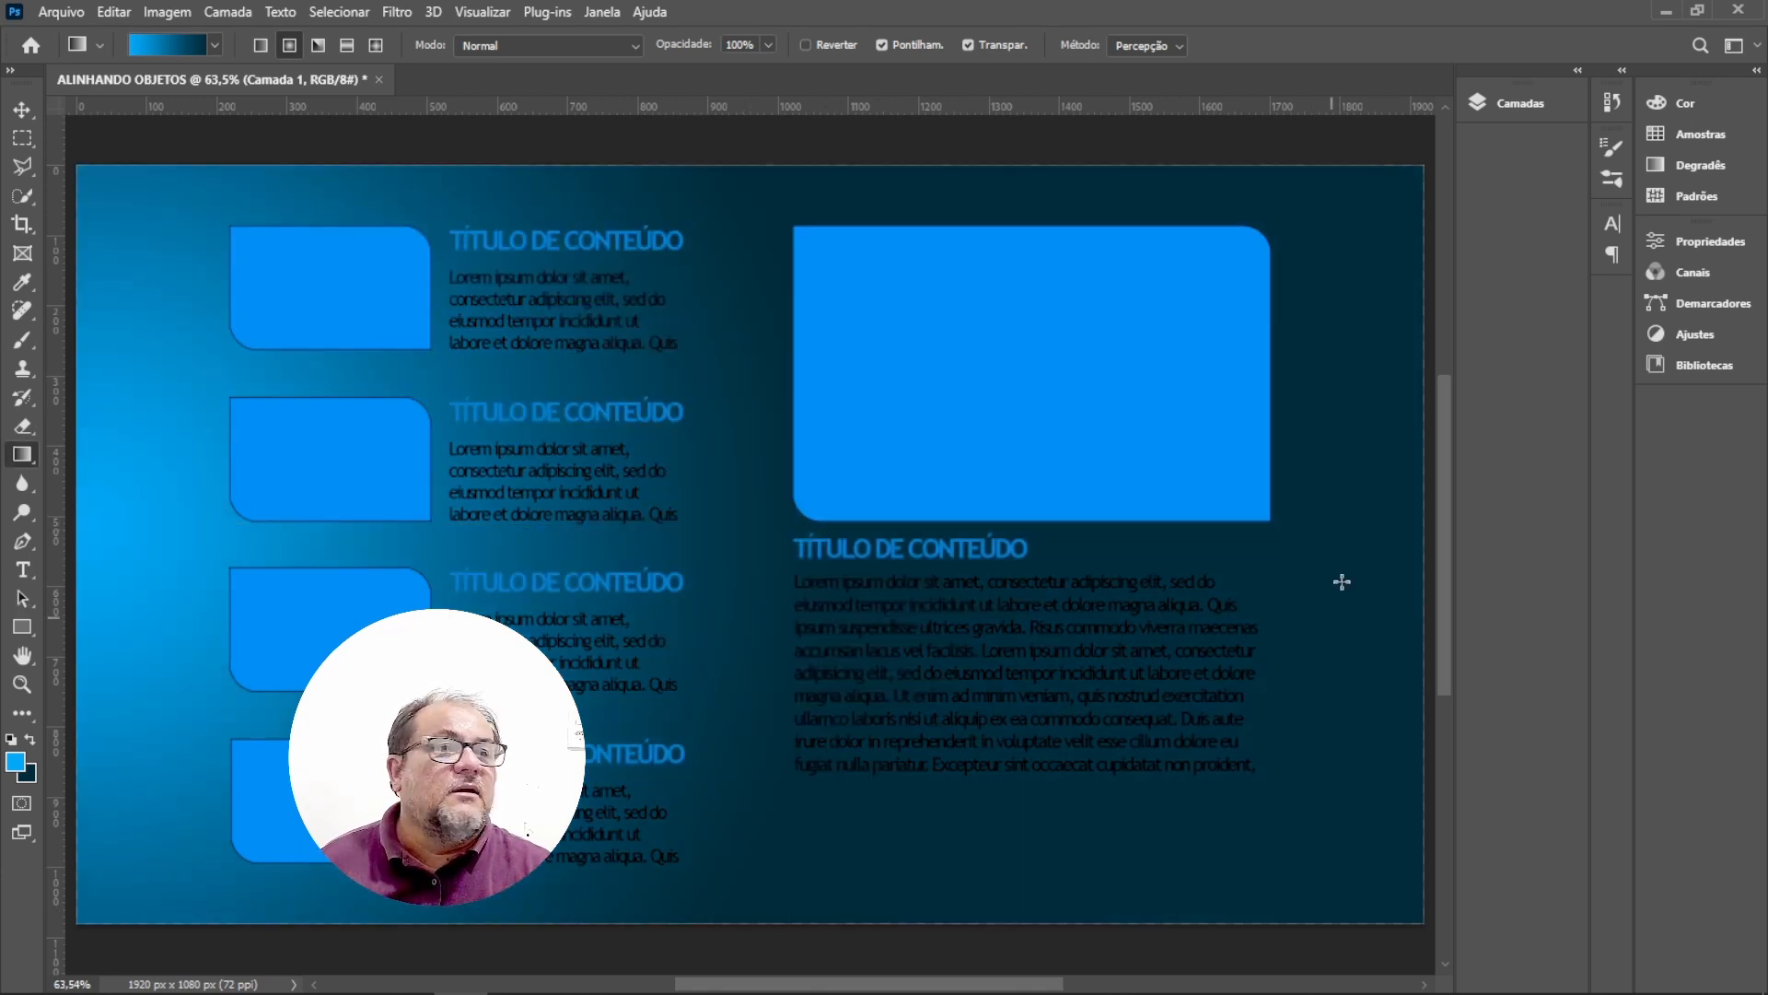
pyautogui.moveTo(1415, 530); pyautogui.dragTo(706, 535)
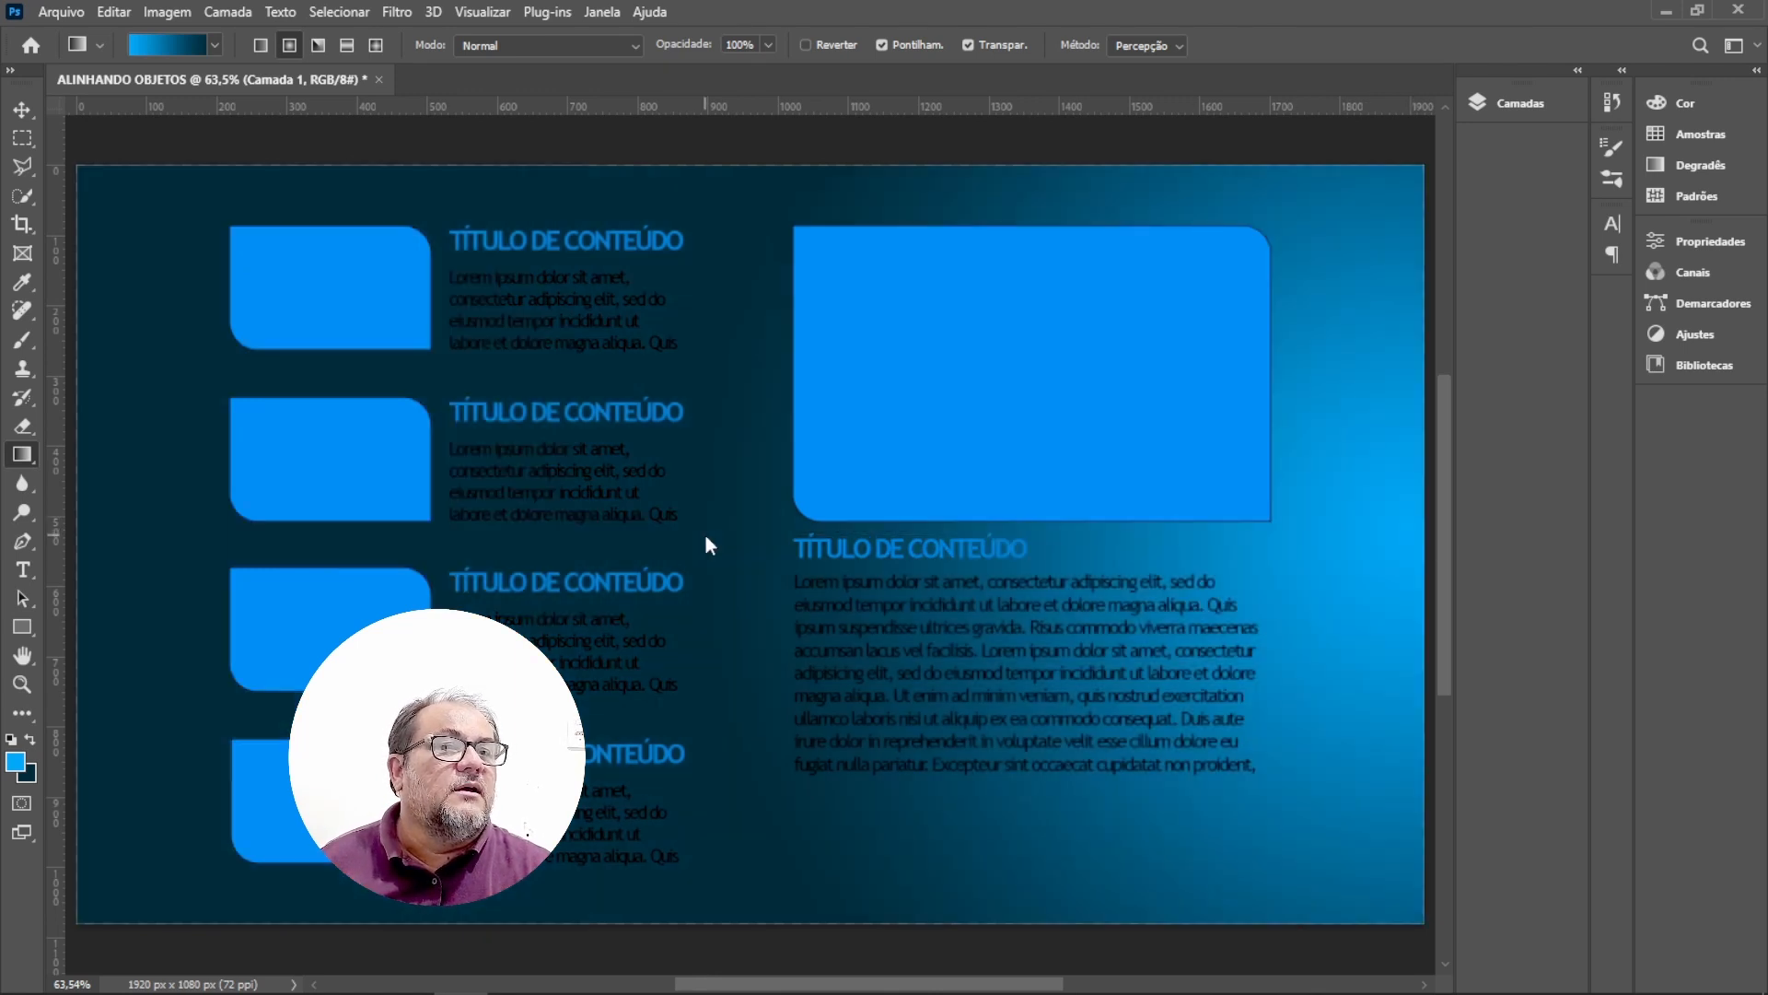
# Try radial gradients from the top and bottom edges, finishing with one radiating from the left edge's middle across the page.
pyautogui.moveTo(722, 165); pyautogui.dragTo(716, 631)
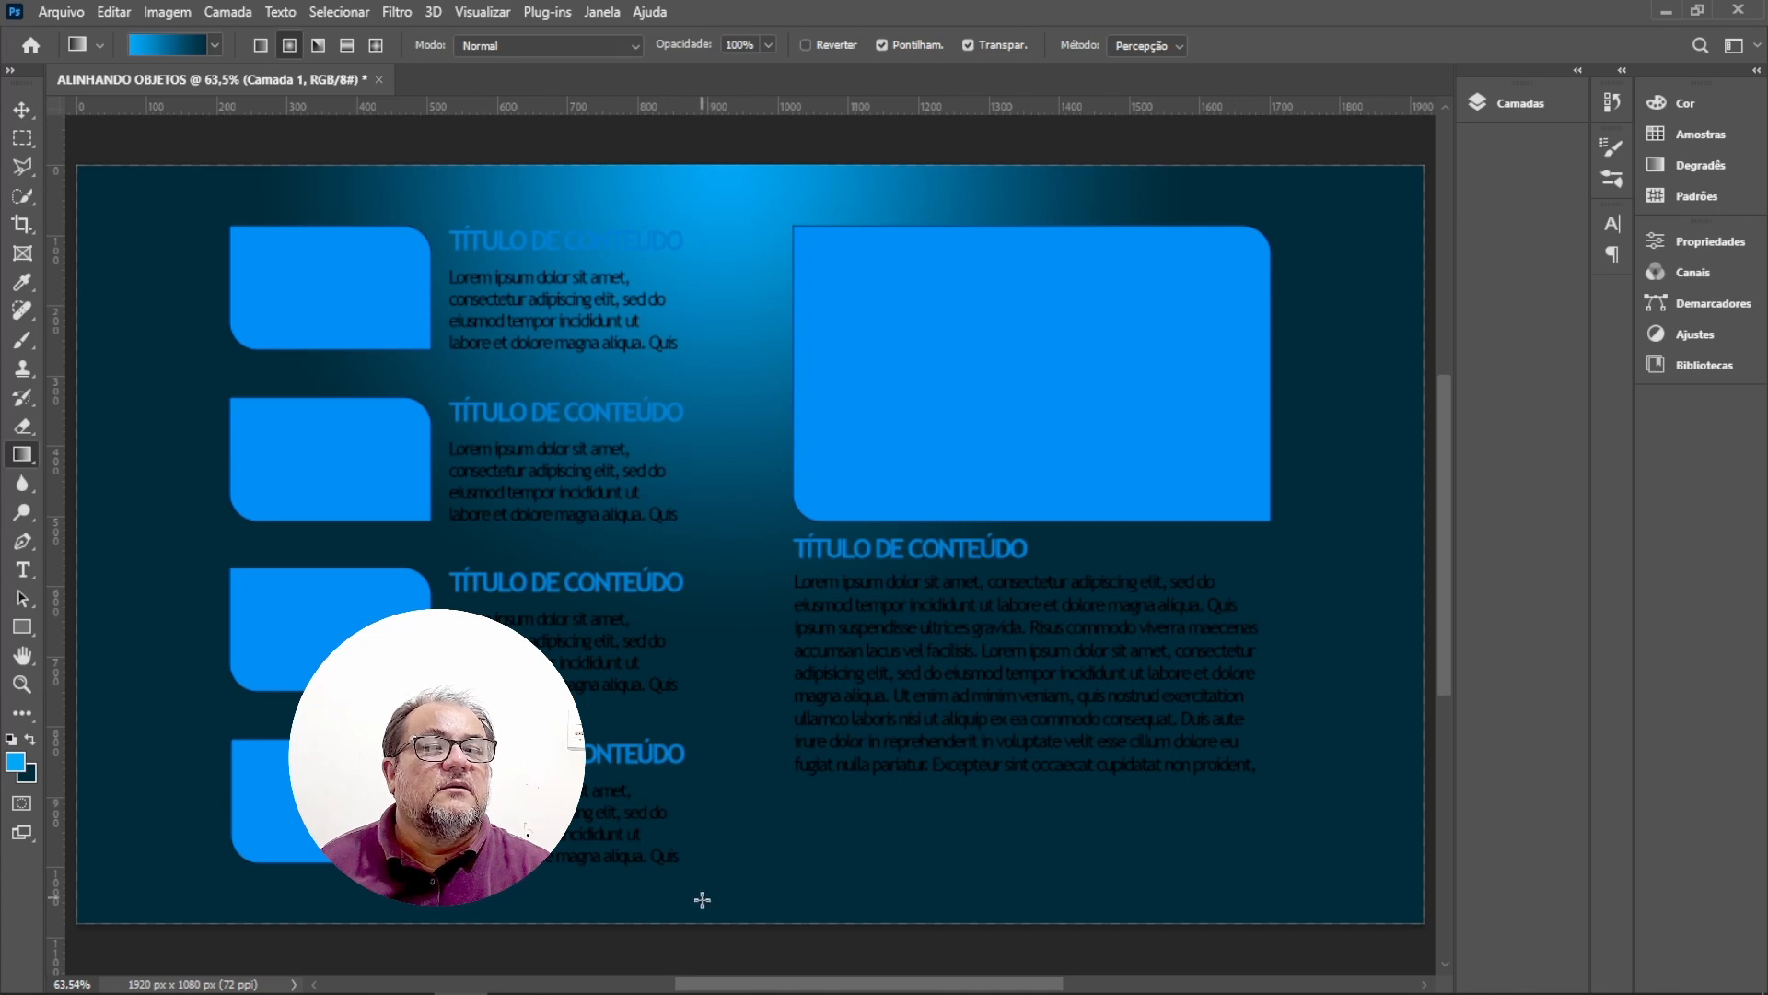
pyautogui.moveTo(728, 917); pyautogui.dragTo(735, 526)
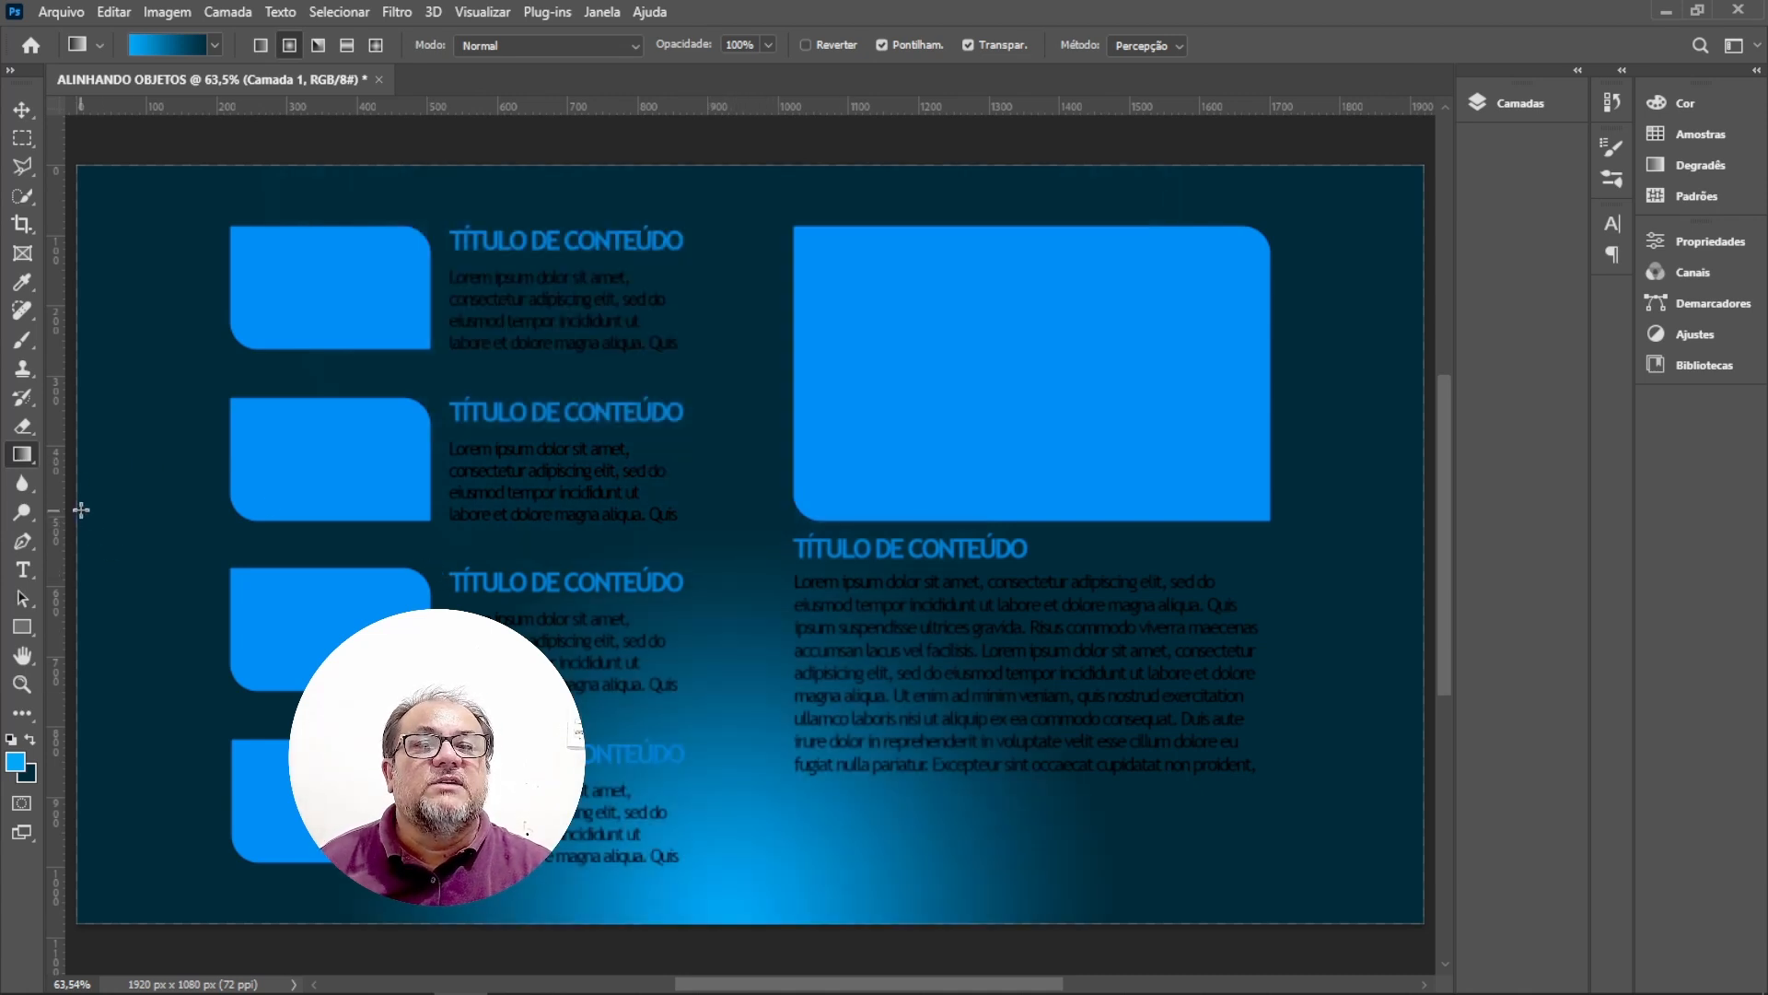
pyautogui.moveTo(81, 508); pyautogui.dragTo(620, 509)
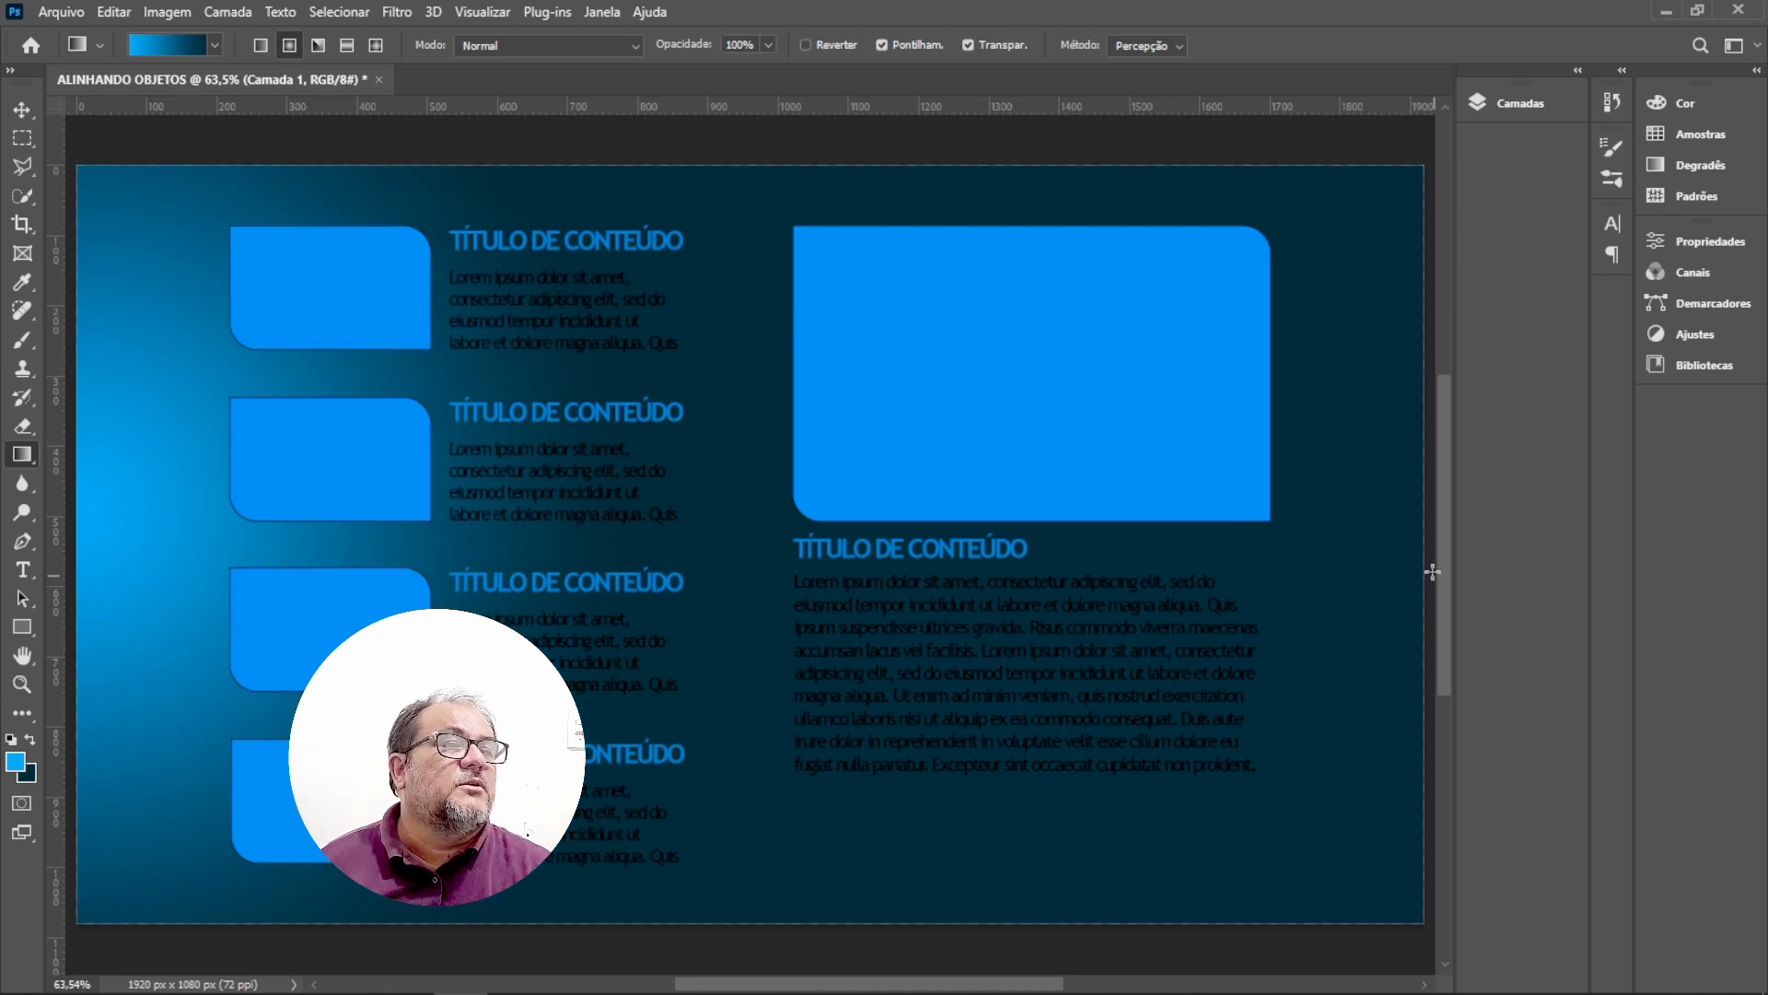
pyautogui.moveTo(1421, 525); pyautogui.dragTo(596, 530)
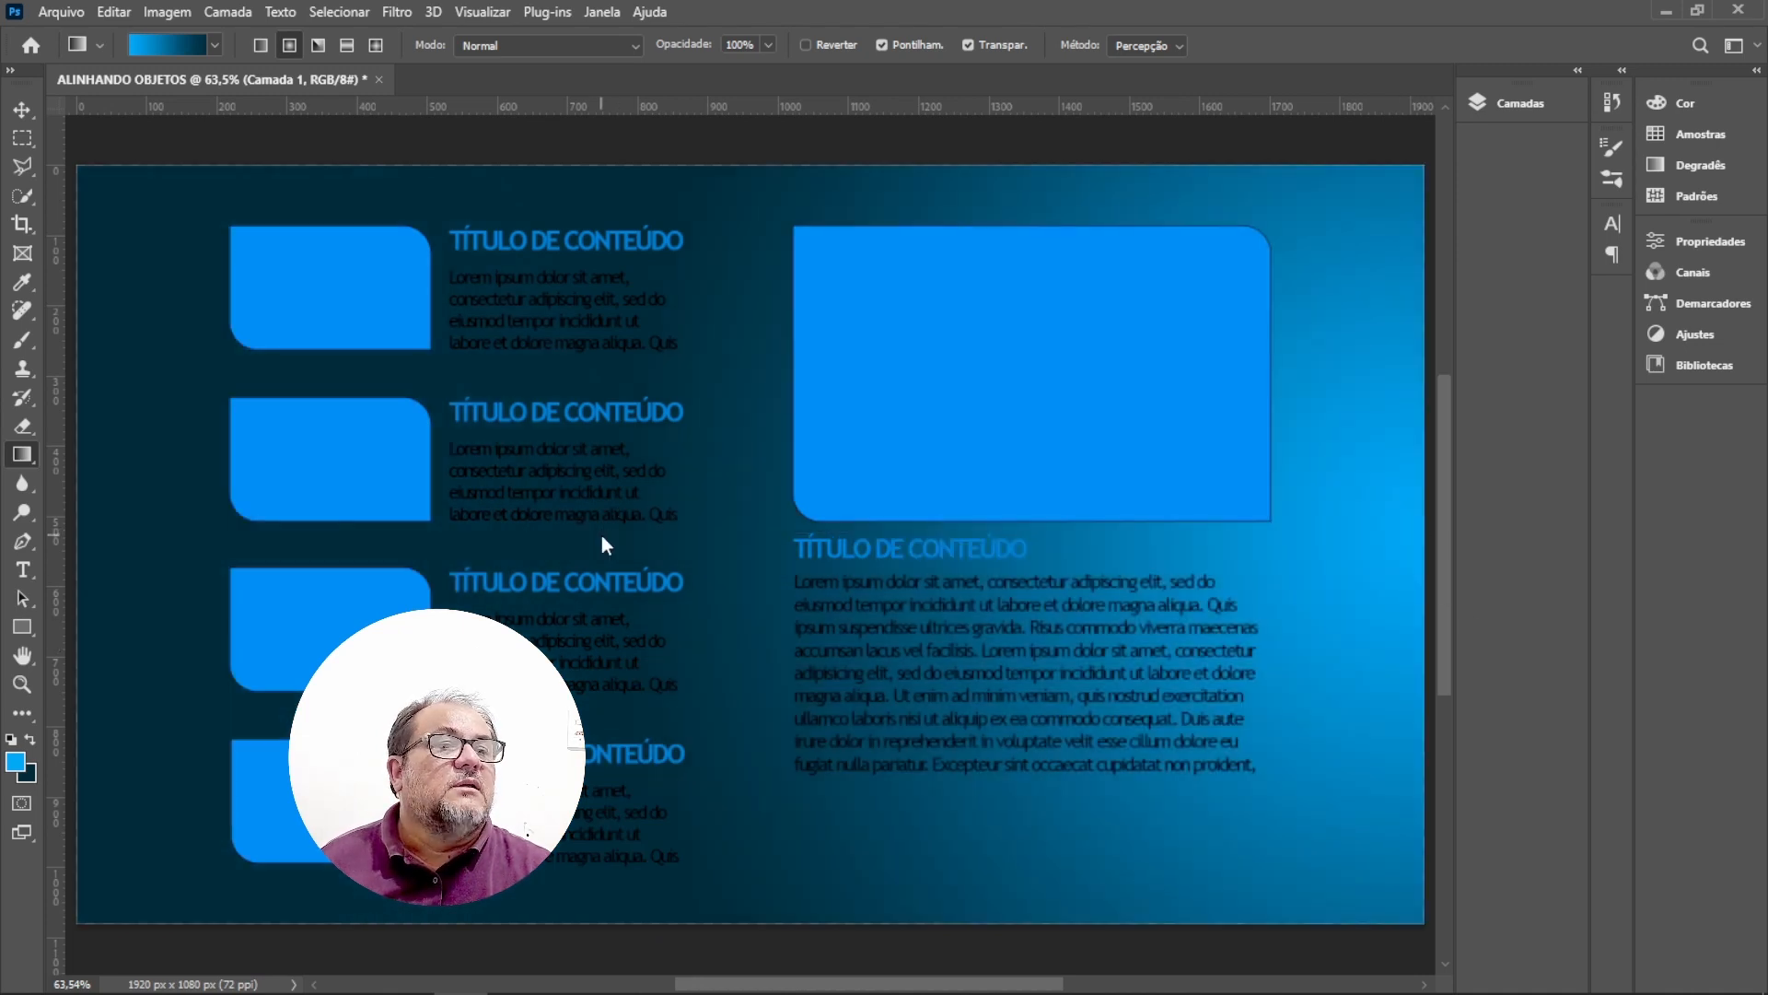
pyautogui.moveTo(79, 475); pyautogui.dragTo(864, 468)
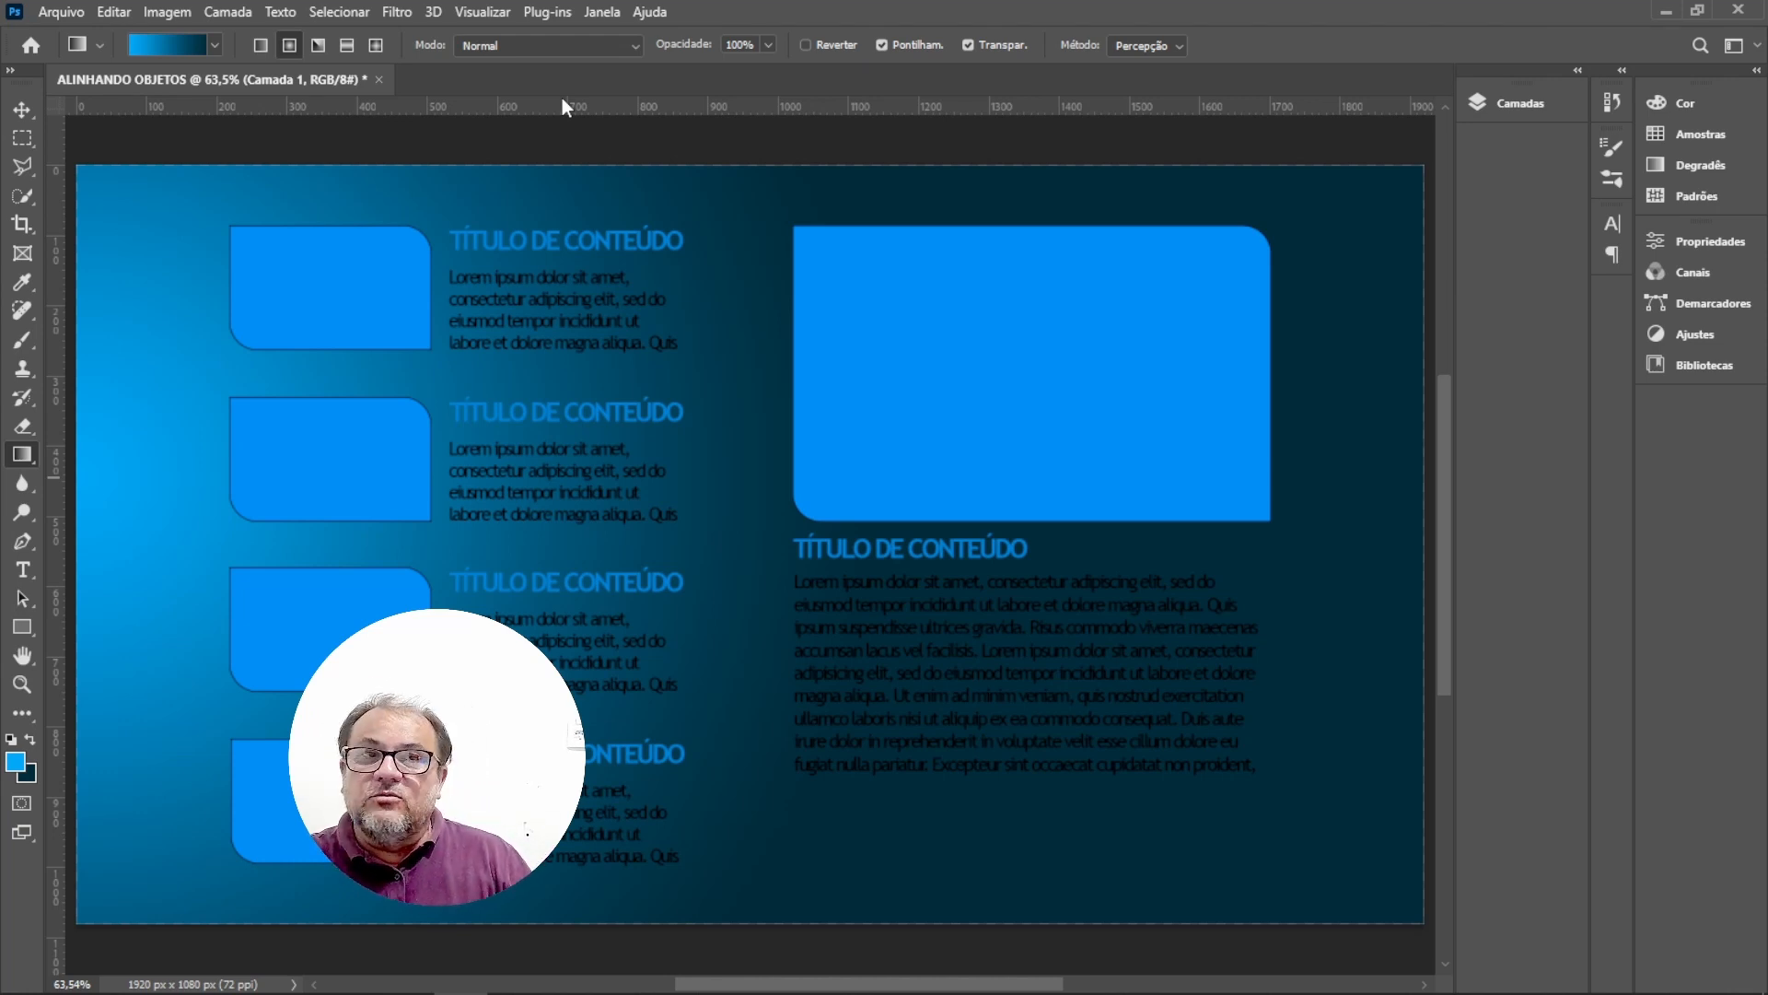
# Switch to the Move tool and set its auto-select to pick individual layers instead of groups.
pyautogui.click(19, 111)
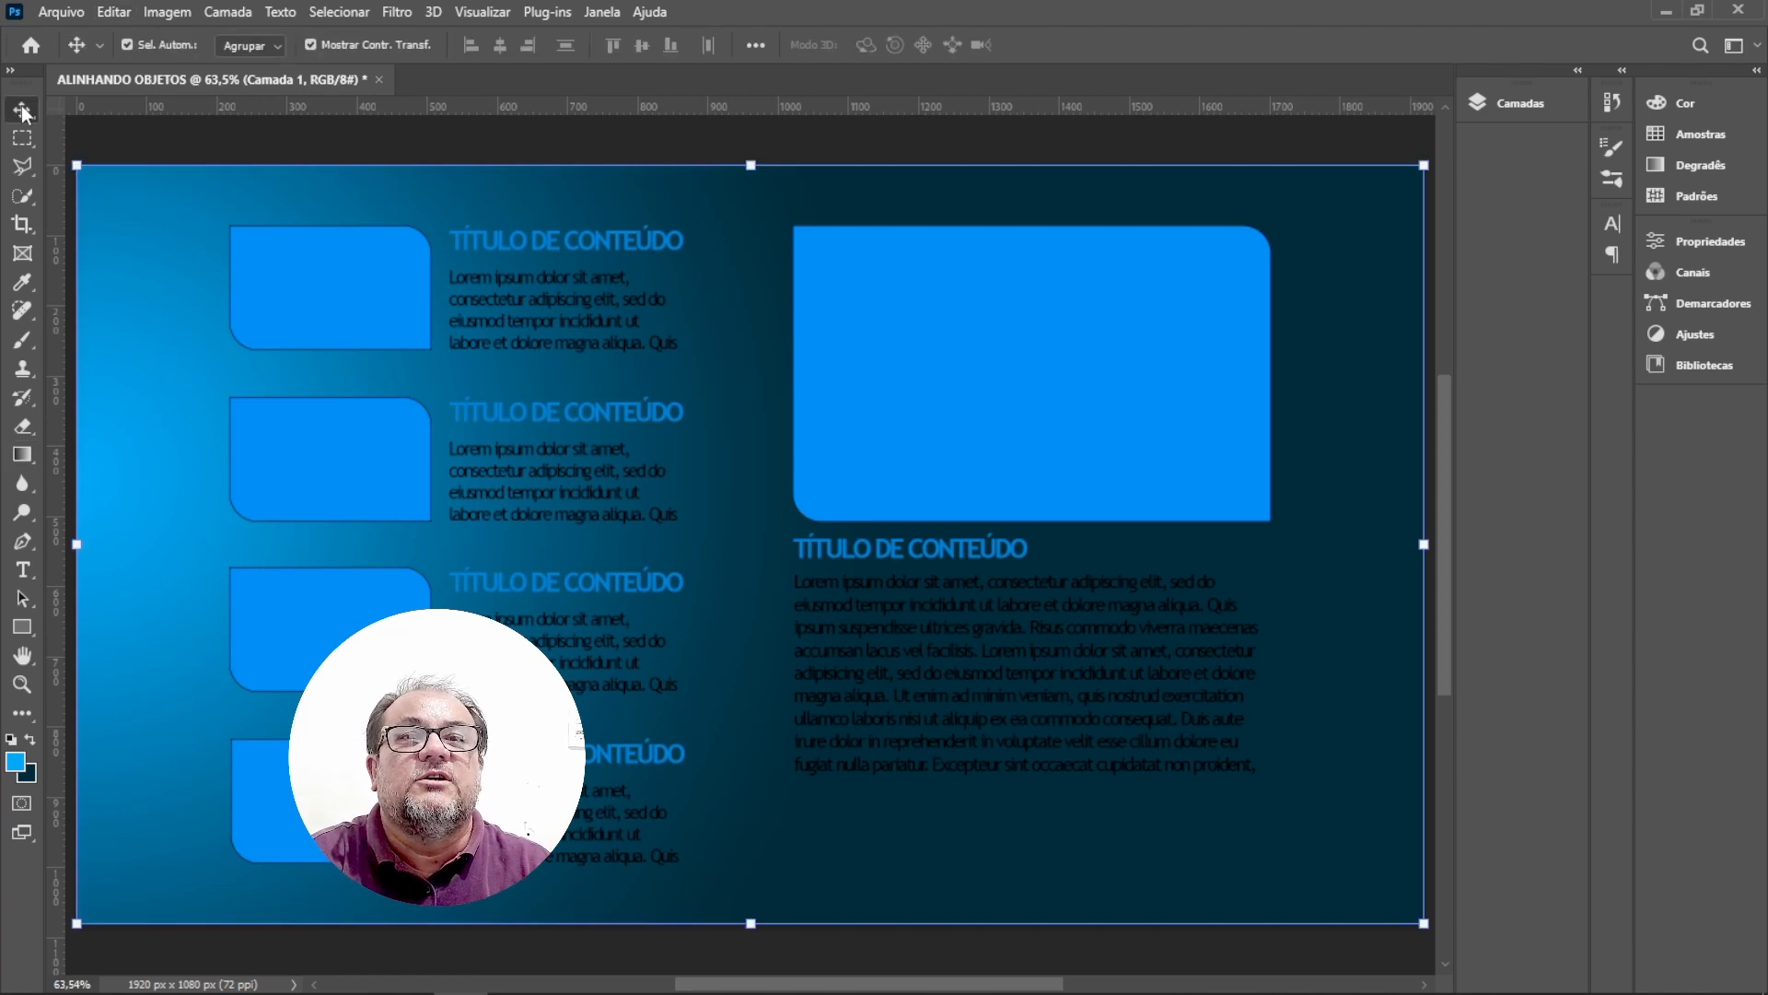
pyautogui.click(564, 255)
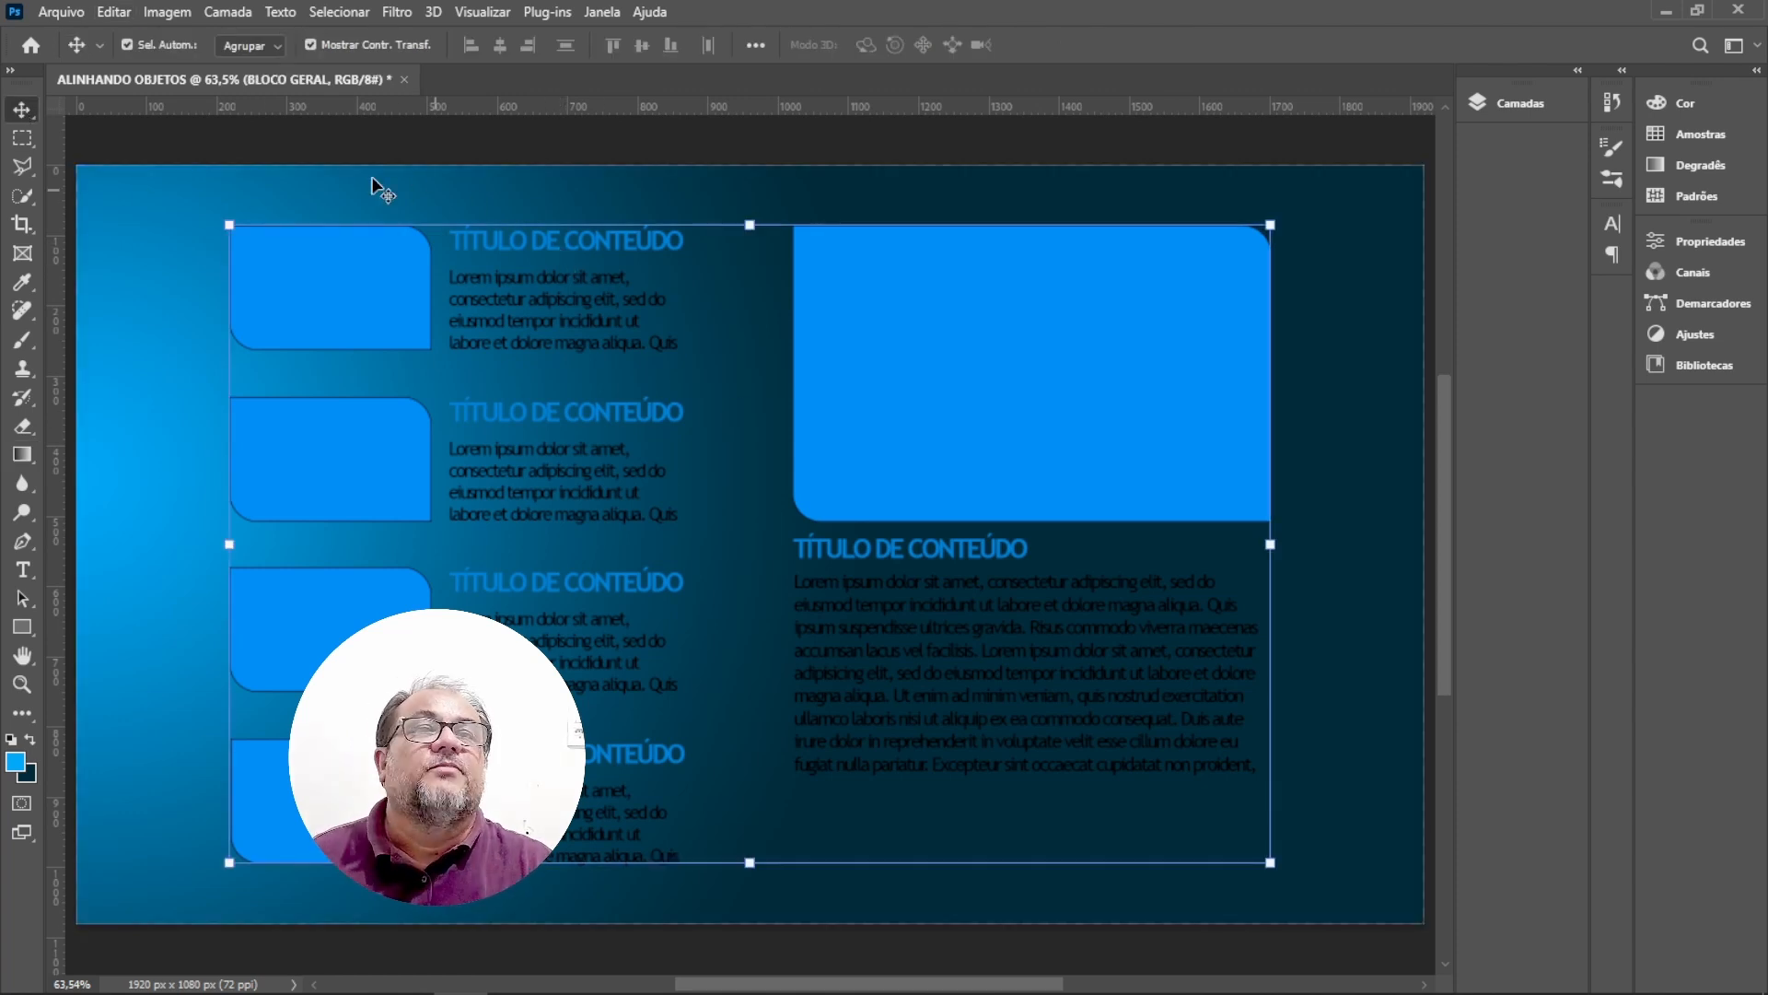
pyautogui.click(279, 48)
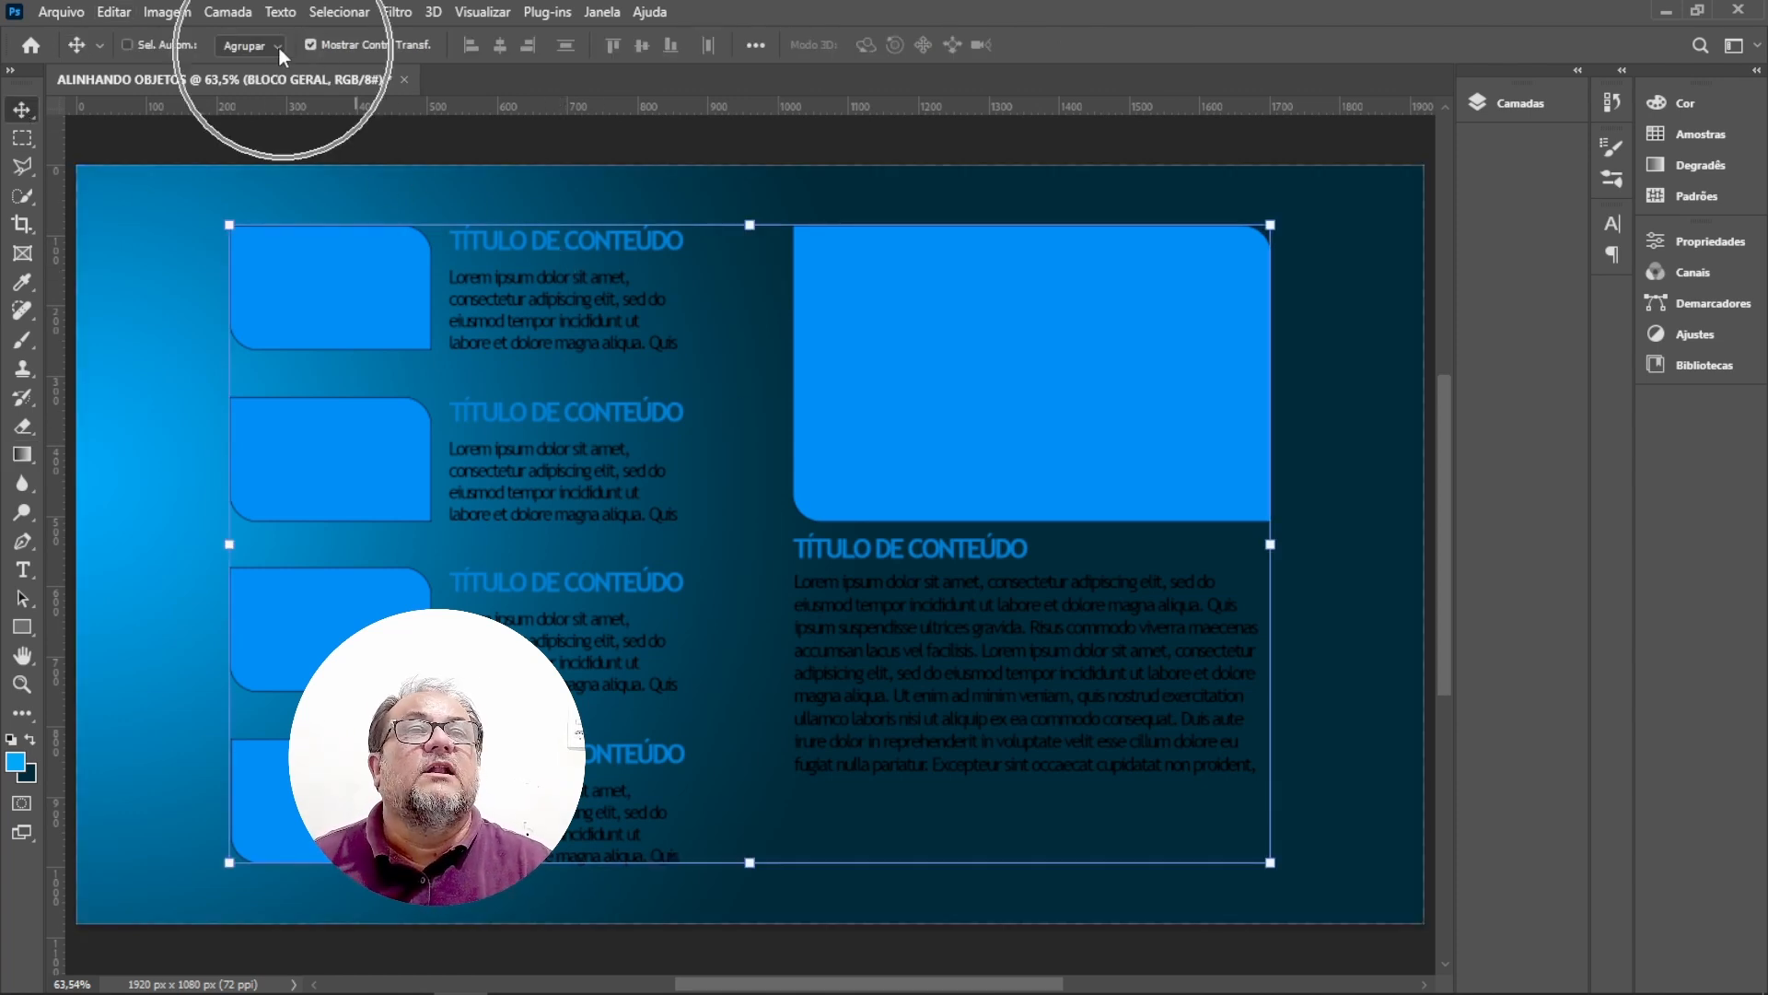
pyautogui.click(245, 81)
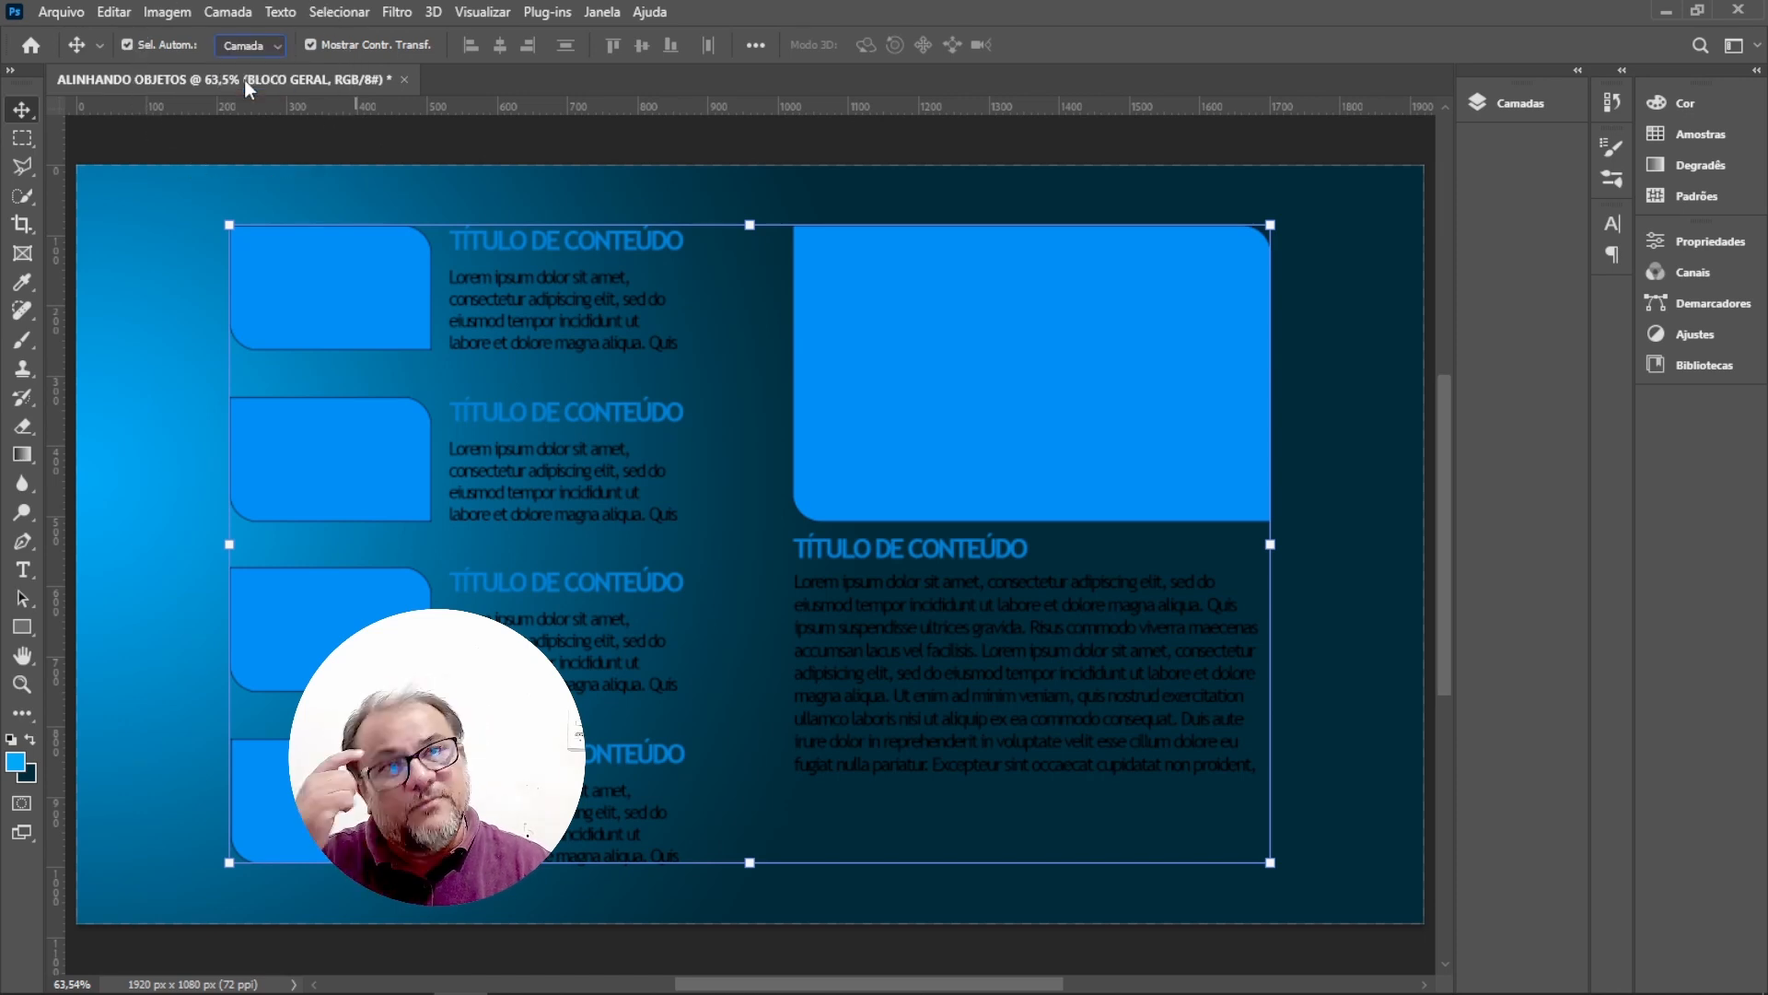
# Select the five body paragraph text layers and set their text colour to white.
pyautogui.click(387, 191)
pyautogui.click(541, 316)
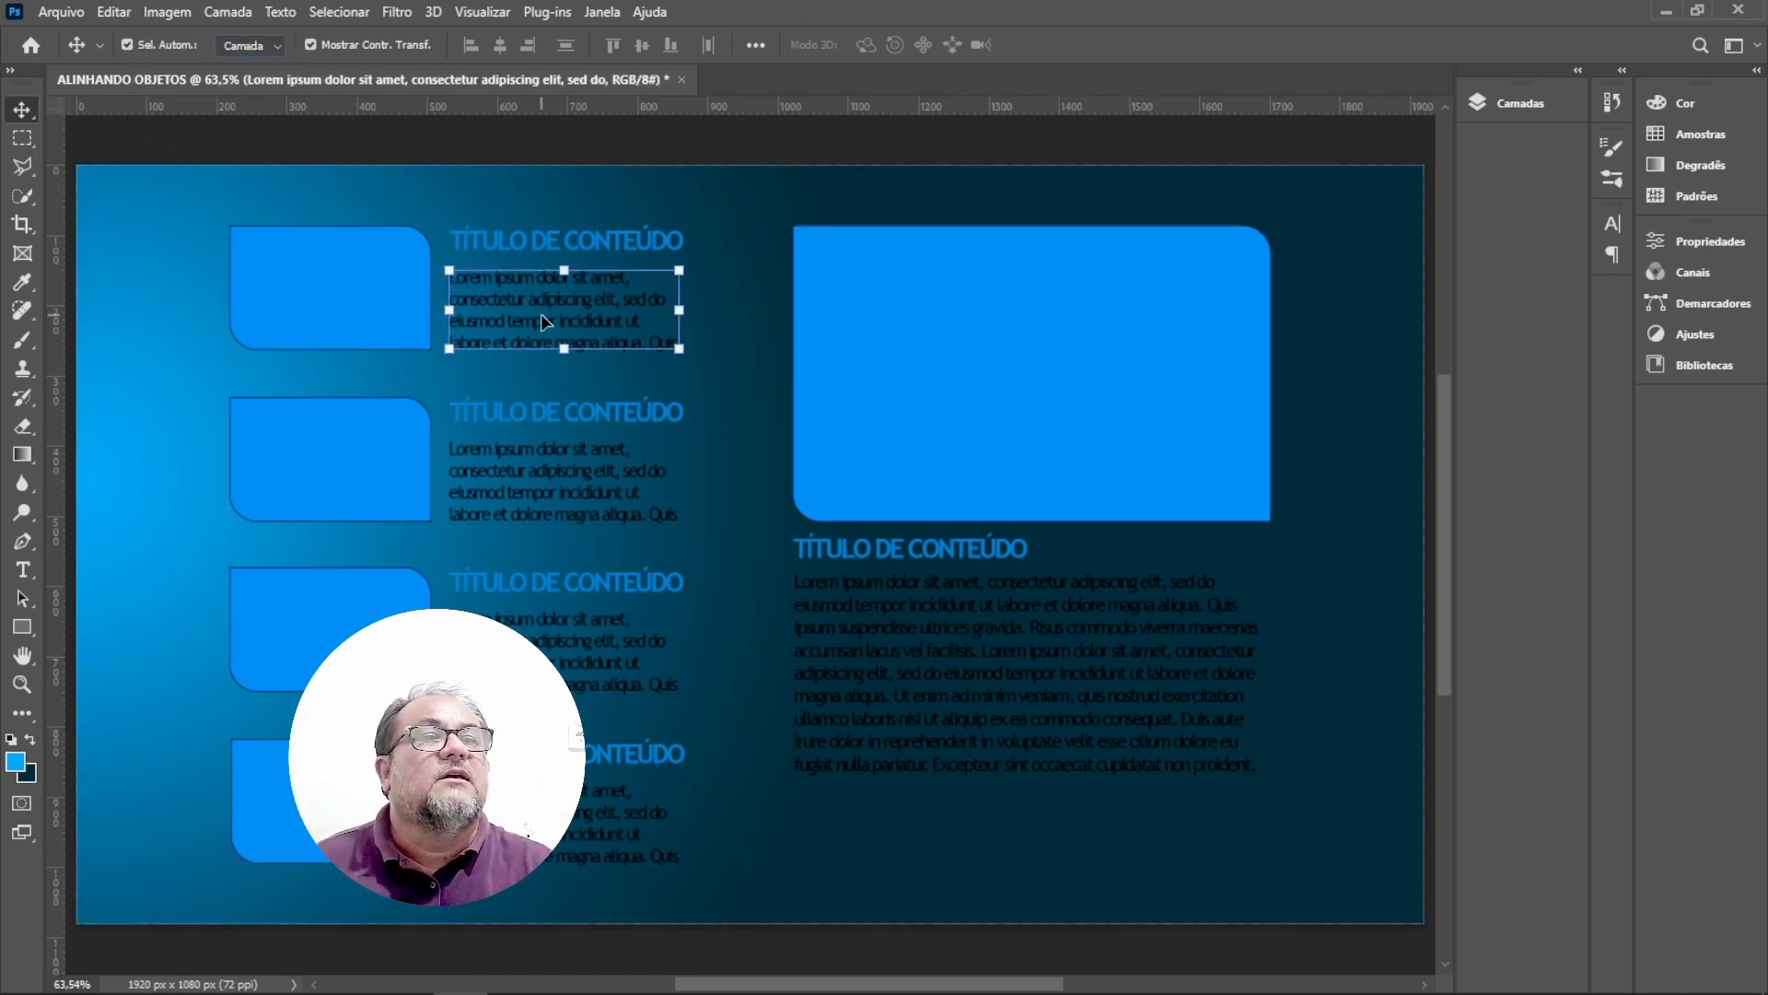
pyautogui.keyDown('shift'); pyautogui.click(561, 497); pyautogui.keyUp('shift')
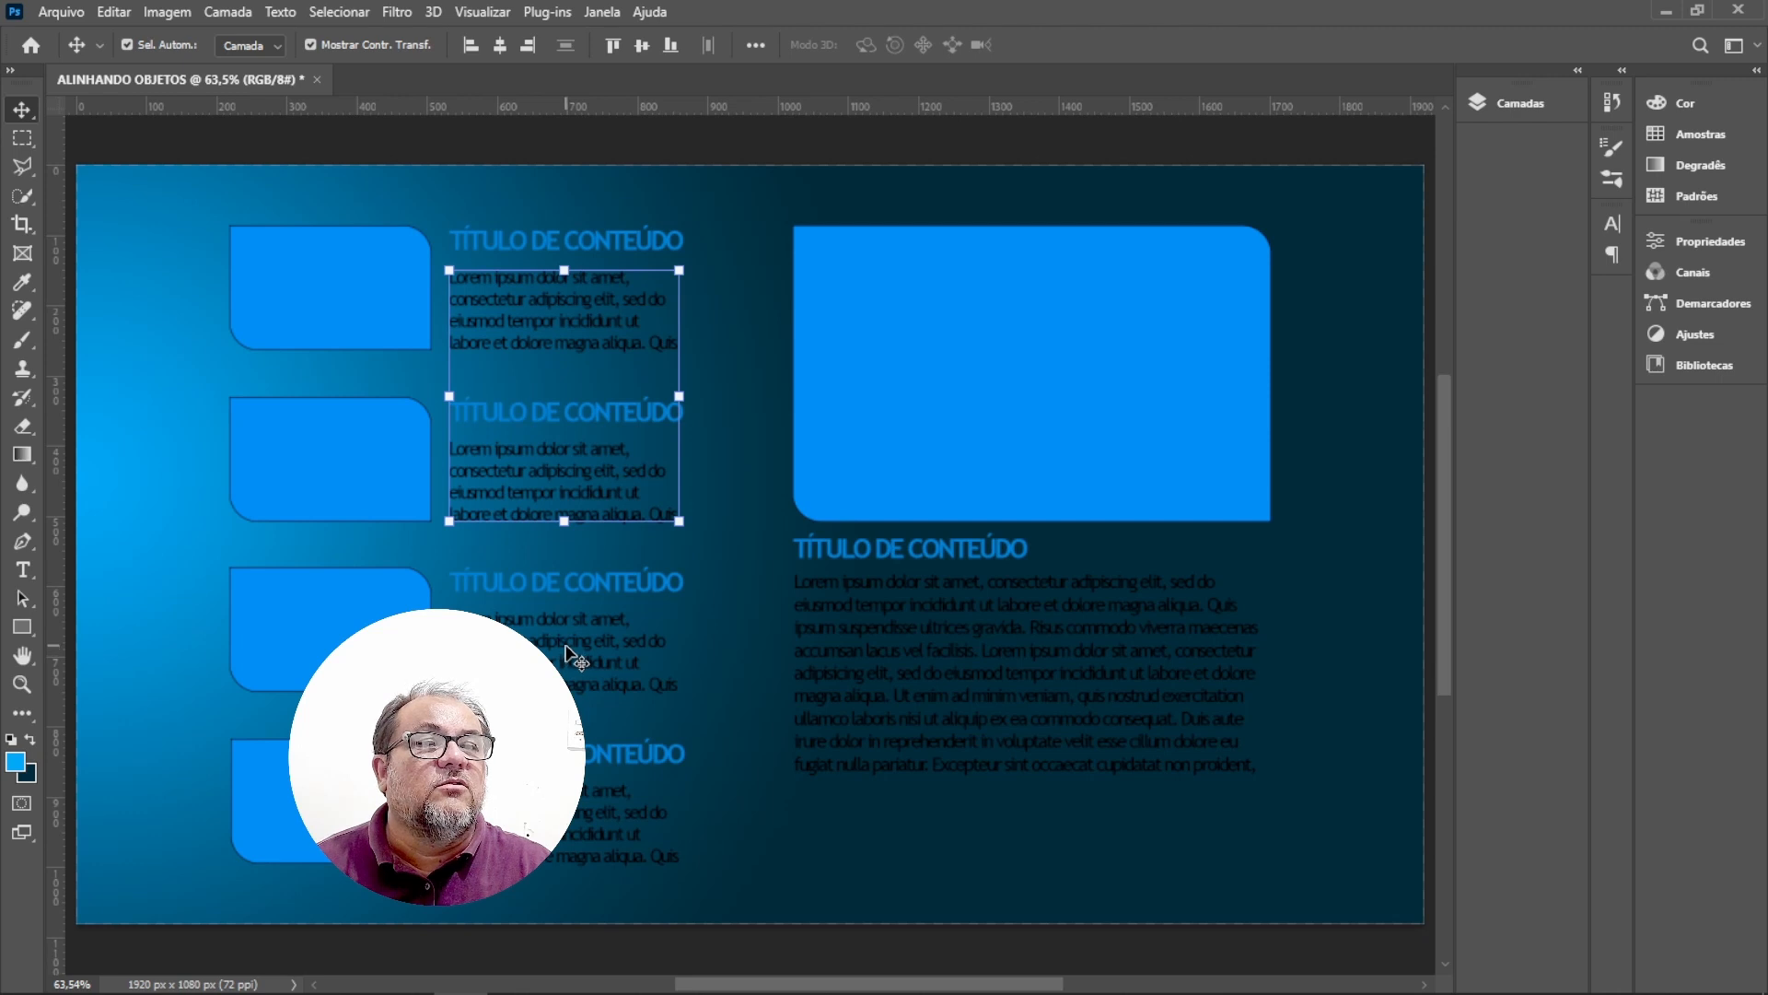
pyautogui.keyDown('shift'); pyautogui.click(567, 651); pyautogui.keyUp('shift')
pyautogui.keyDown('shift'); pyautogui.click(596, 807); pyautogui.keyUp('shift')
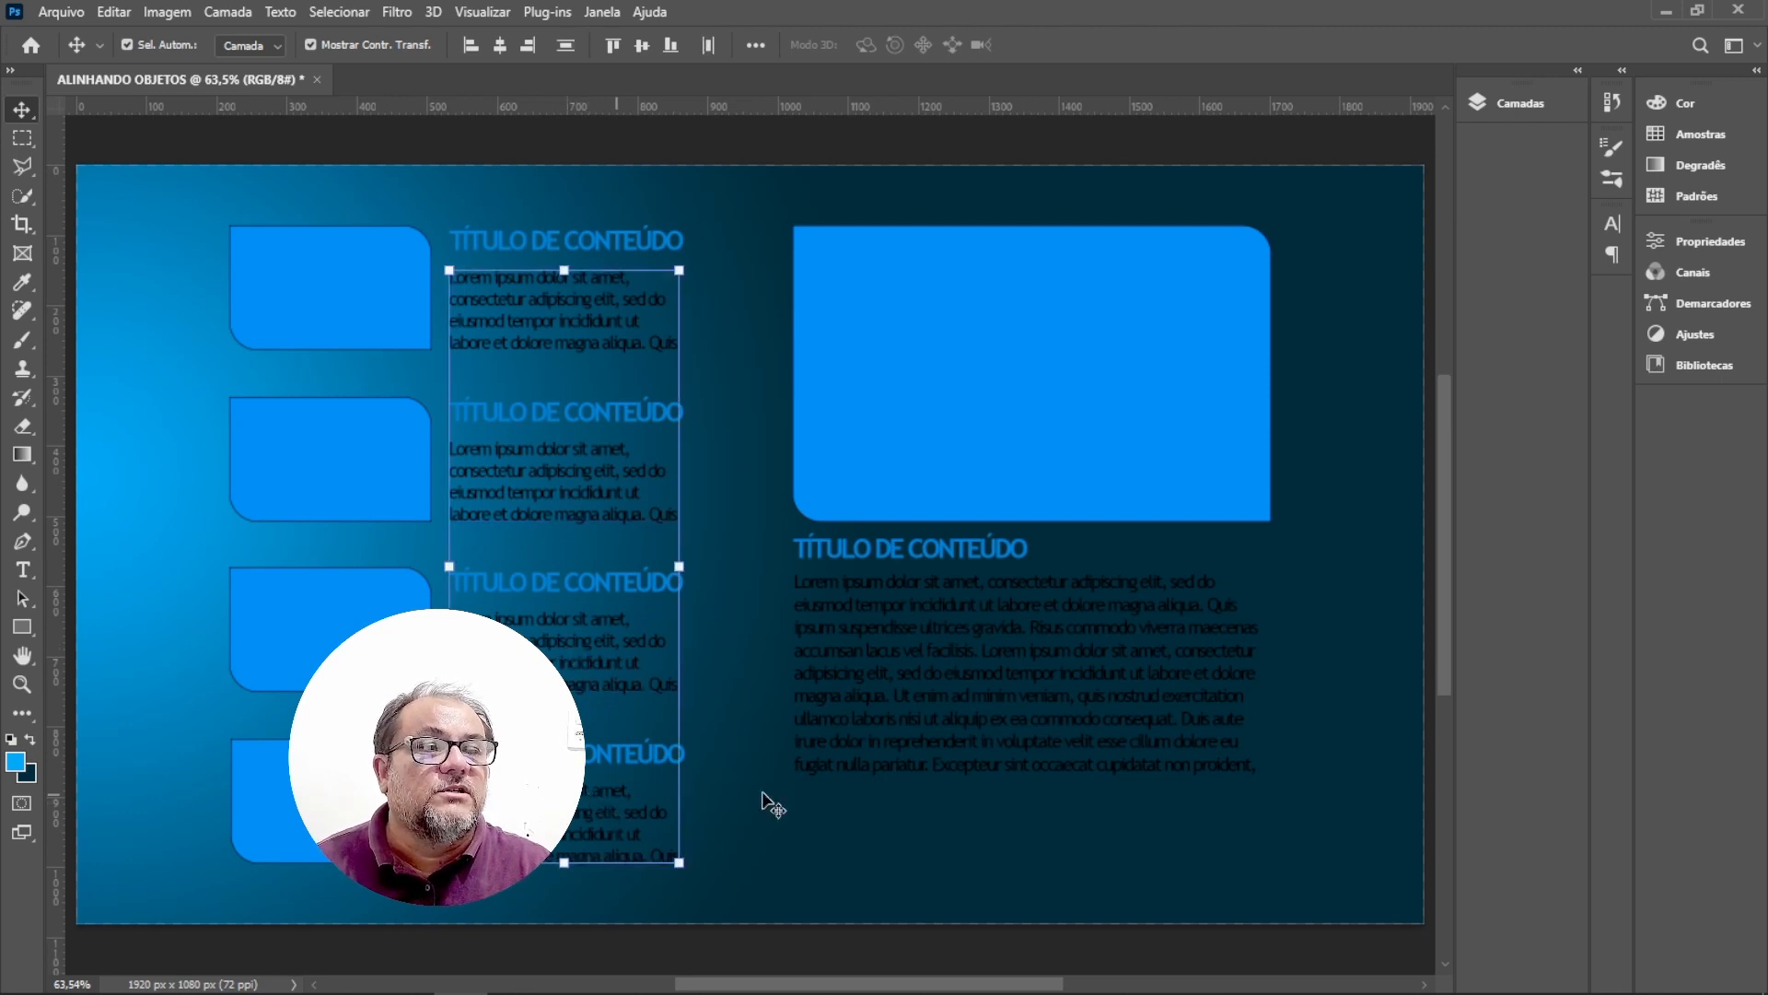
pyautogui.keyDown('shift'); pyautogui.click(999, 684); pyautogui.keyUp('shift')
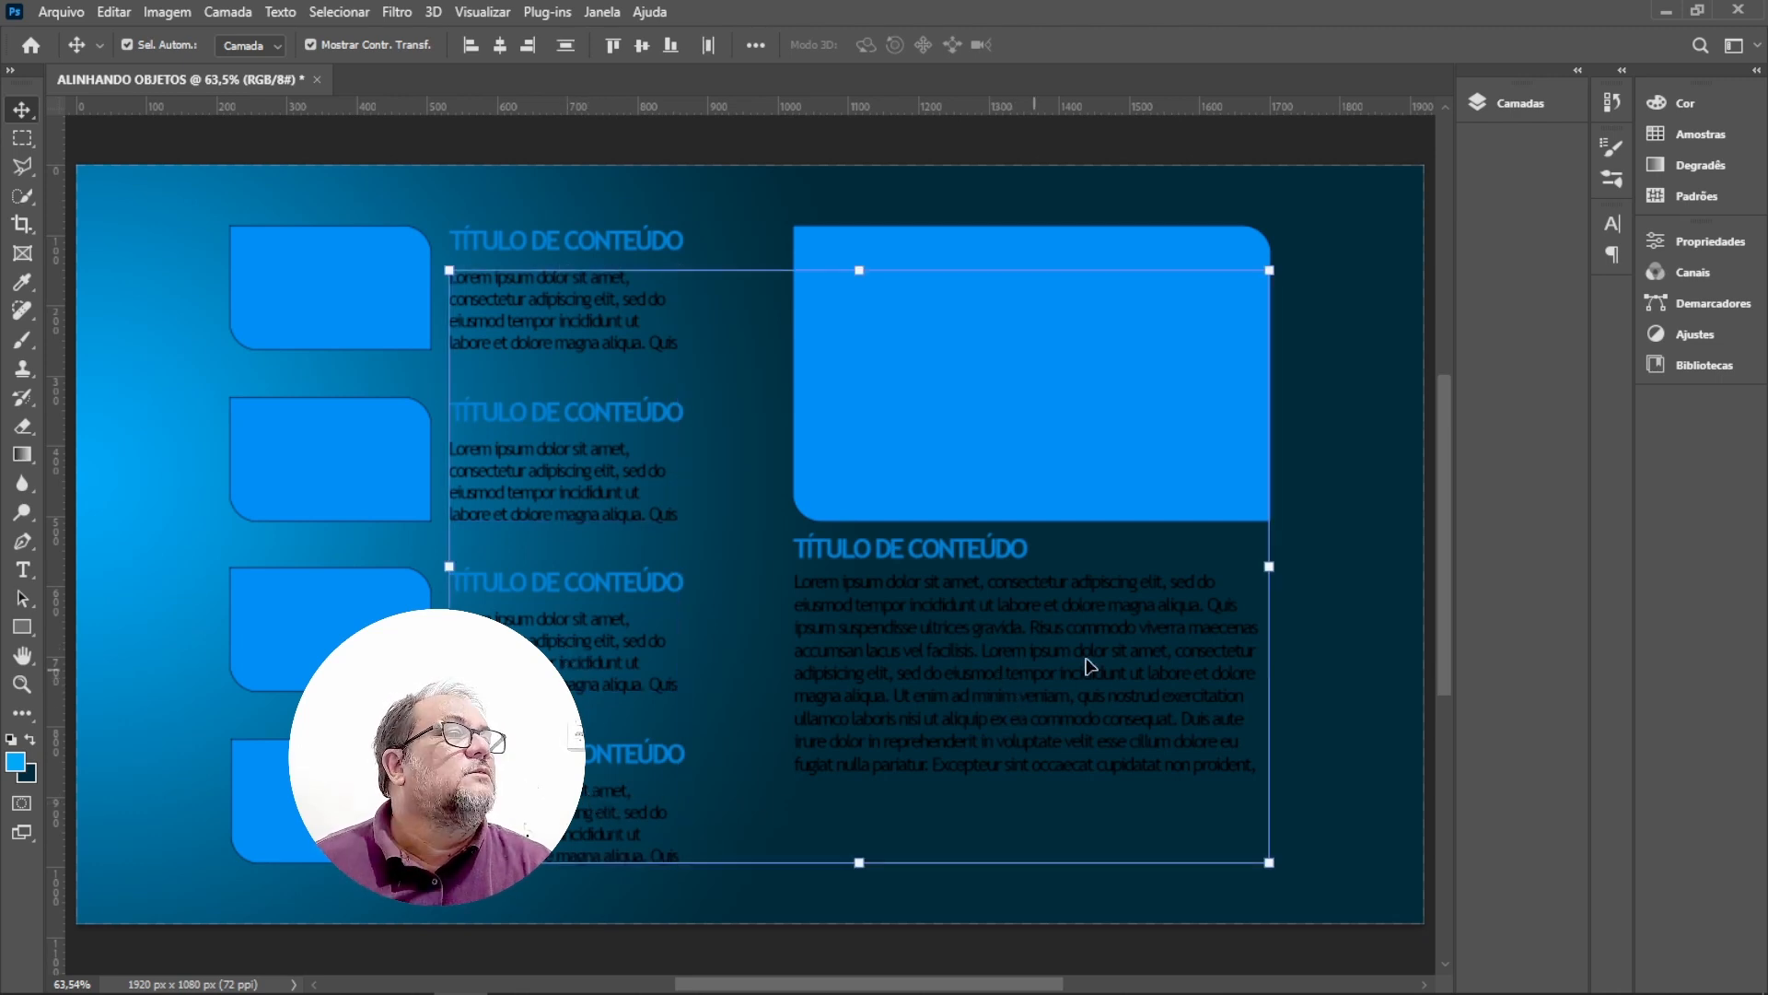
pyautogui.click(1667, 242)
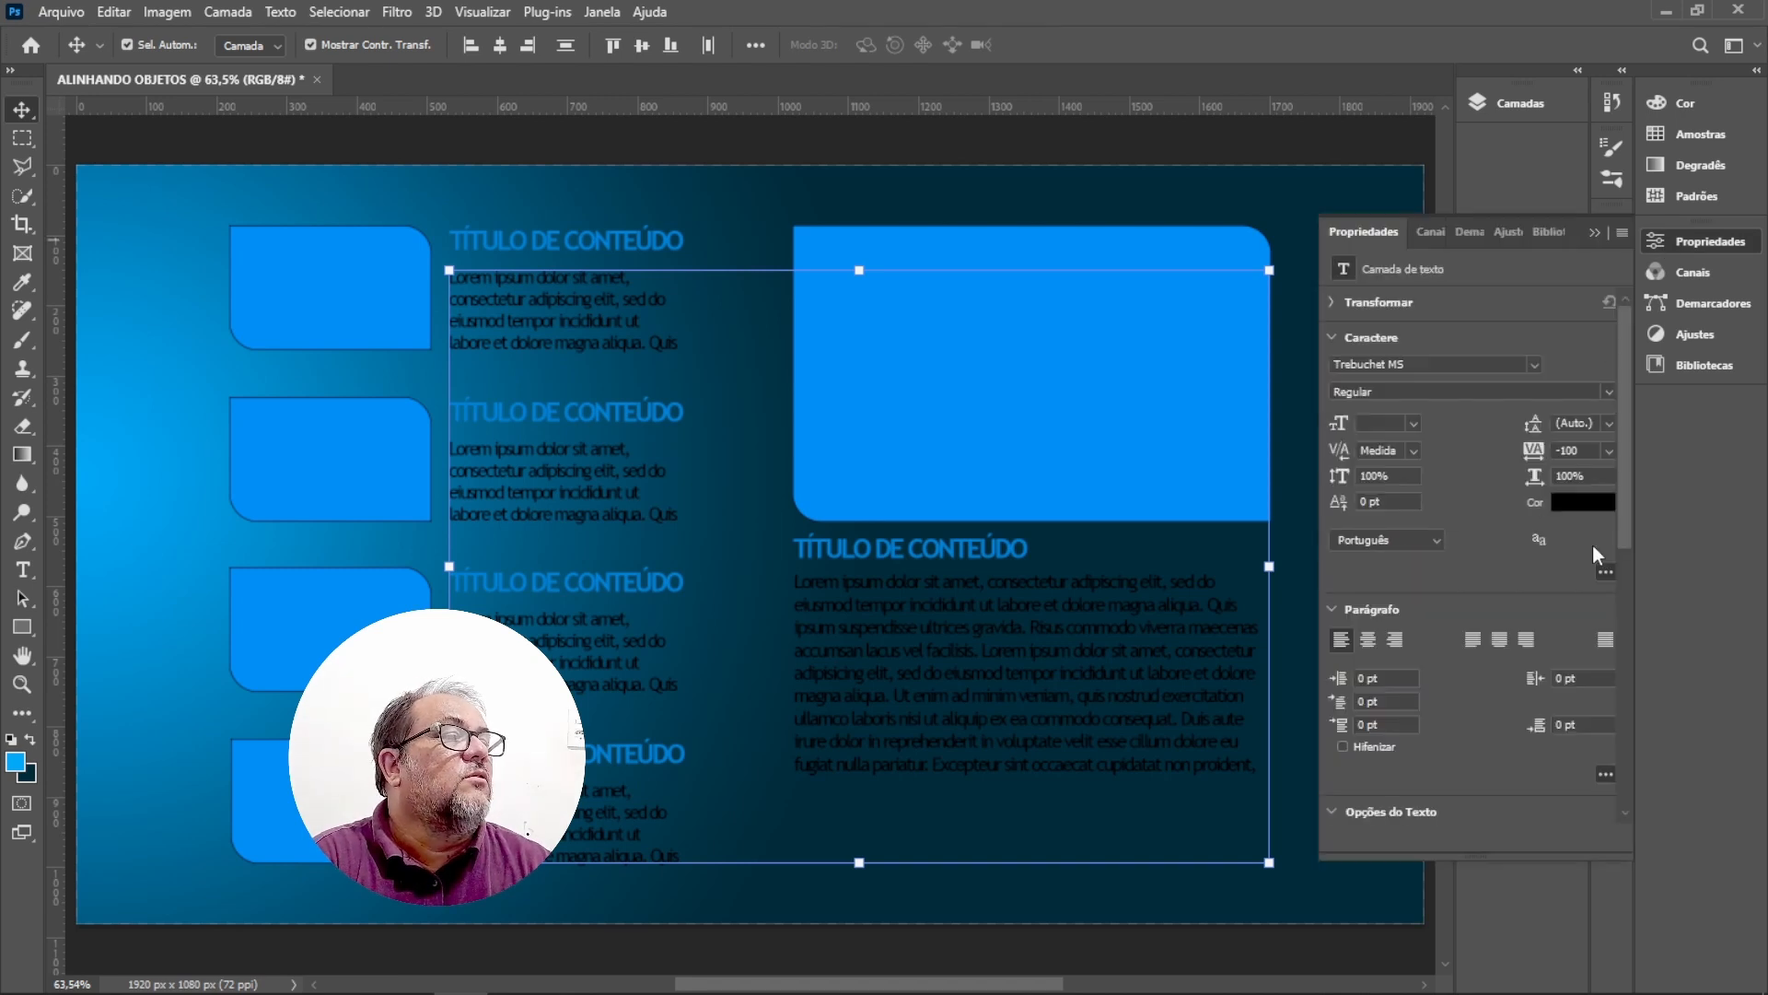
pyautogui.click(1584, 502)
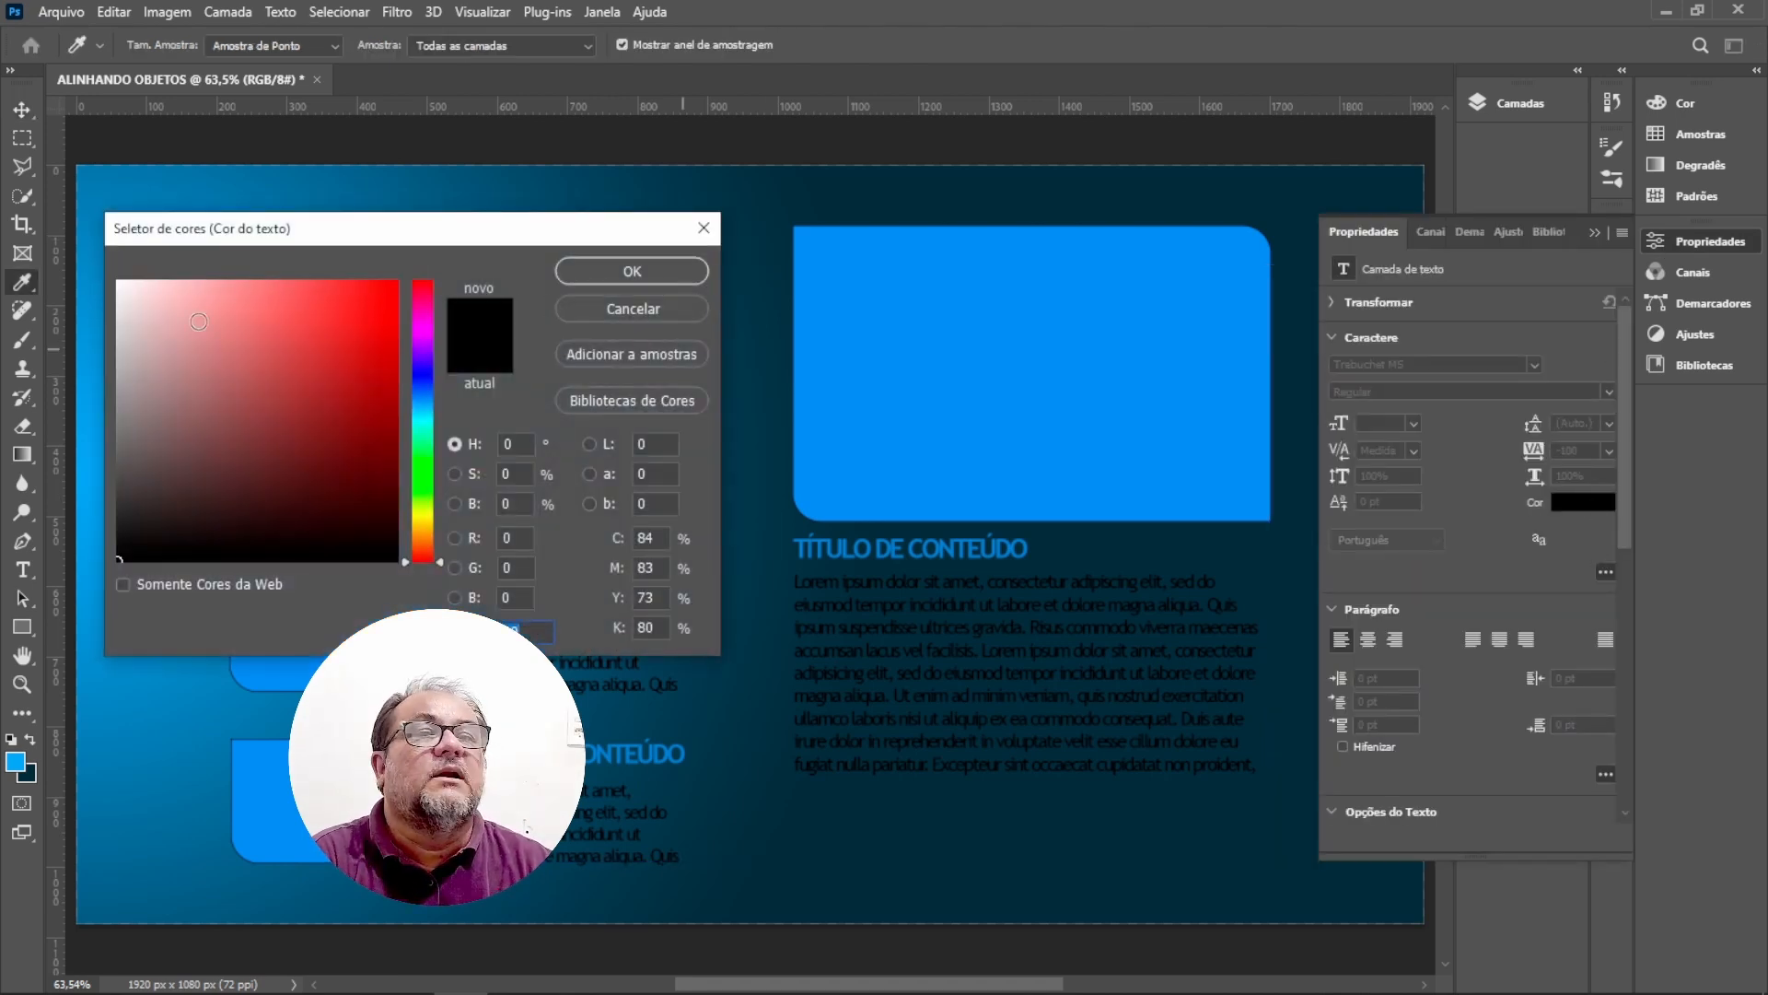
pyautogui.click(120, 282)
pyautogui.click(632, 275)
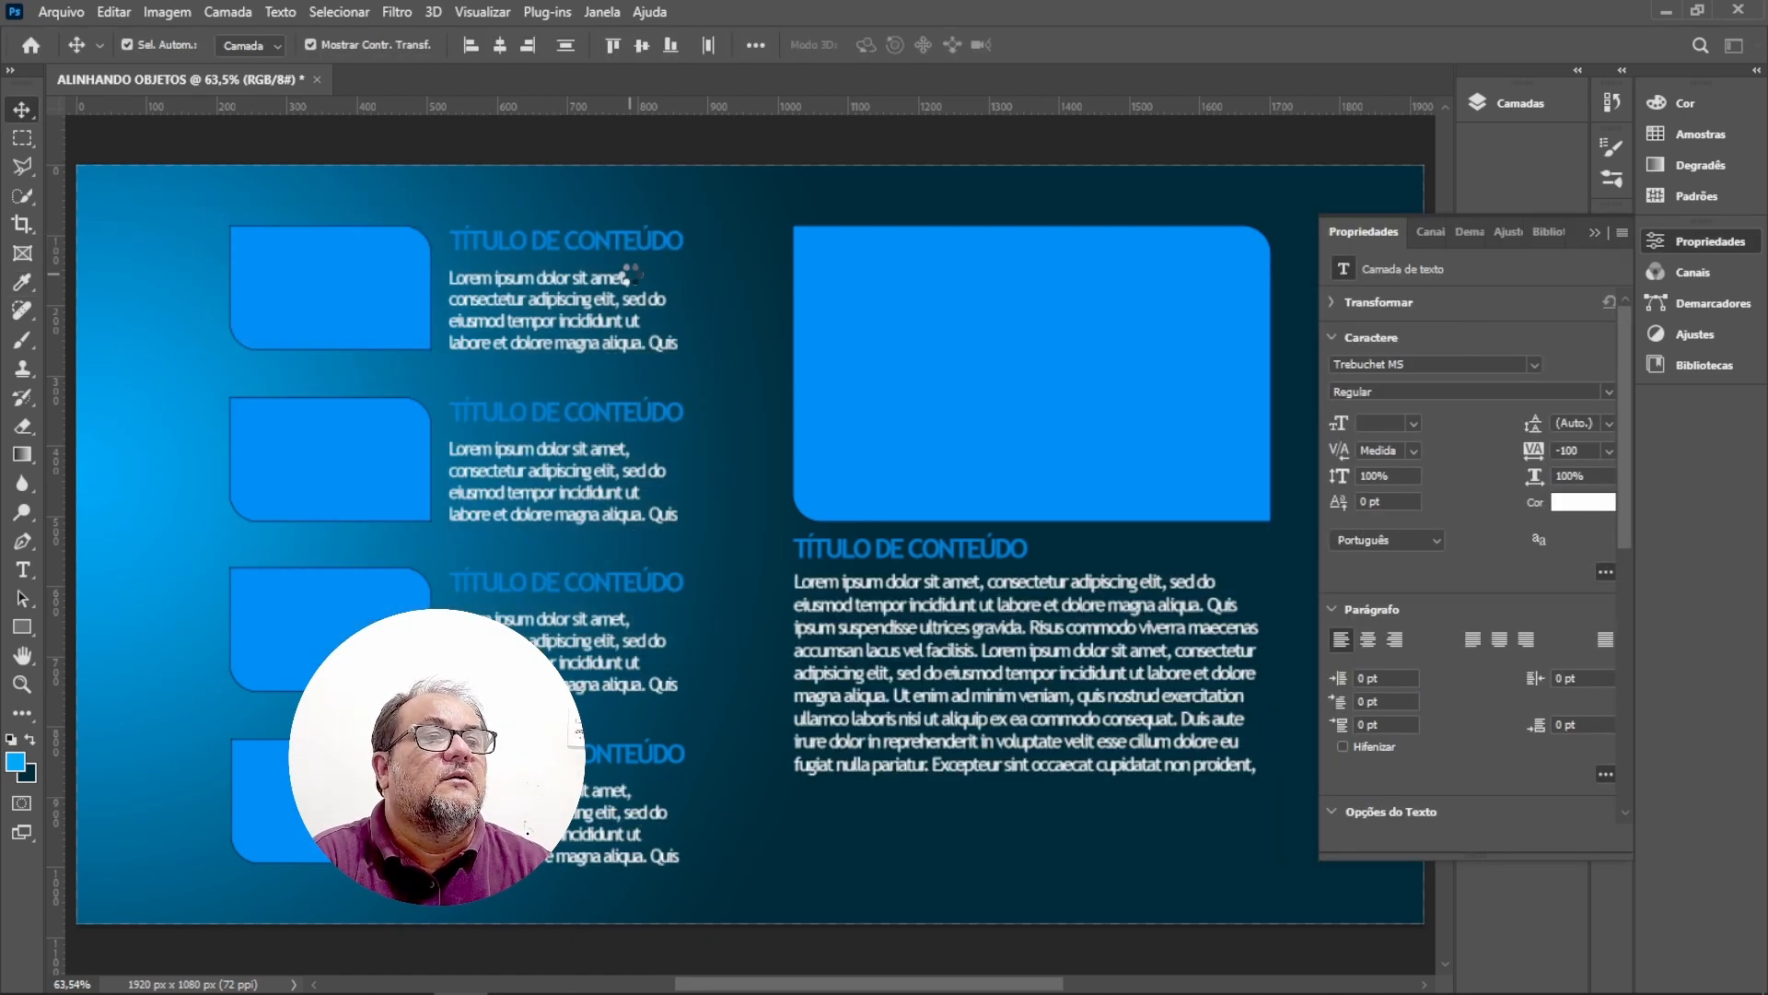
pyautogui.click(1597, 232)
# Select the five TÍTULO DE CONTEÚDO title layers and set their text colour to white.
pyautogui.click(1284, 143)
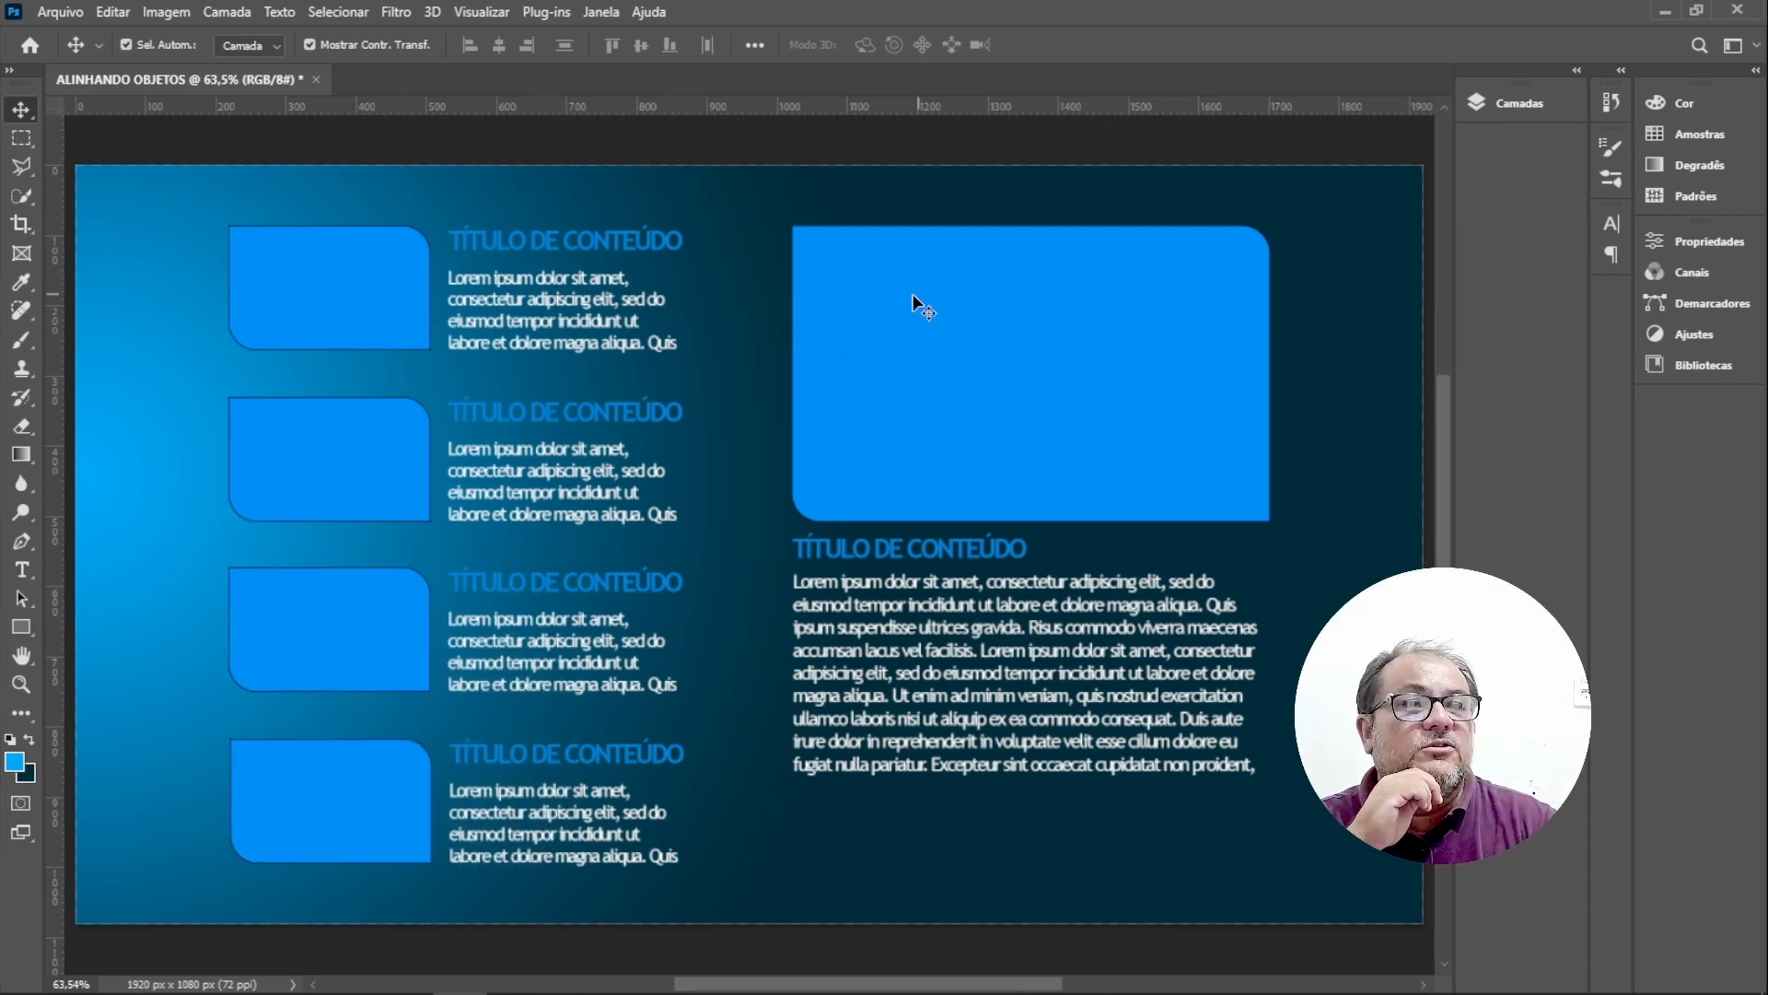
pyautogui.click(581, 238)
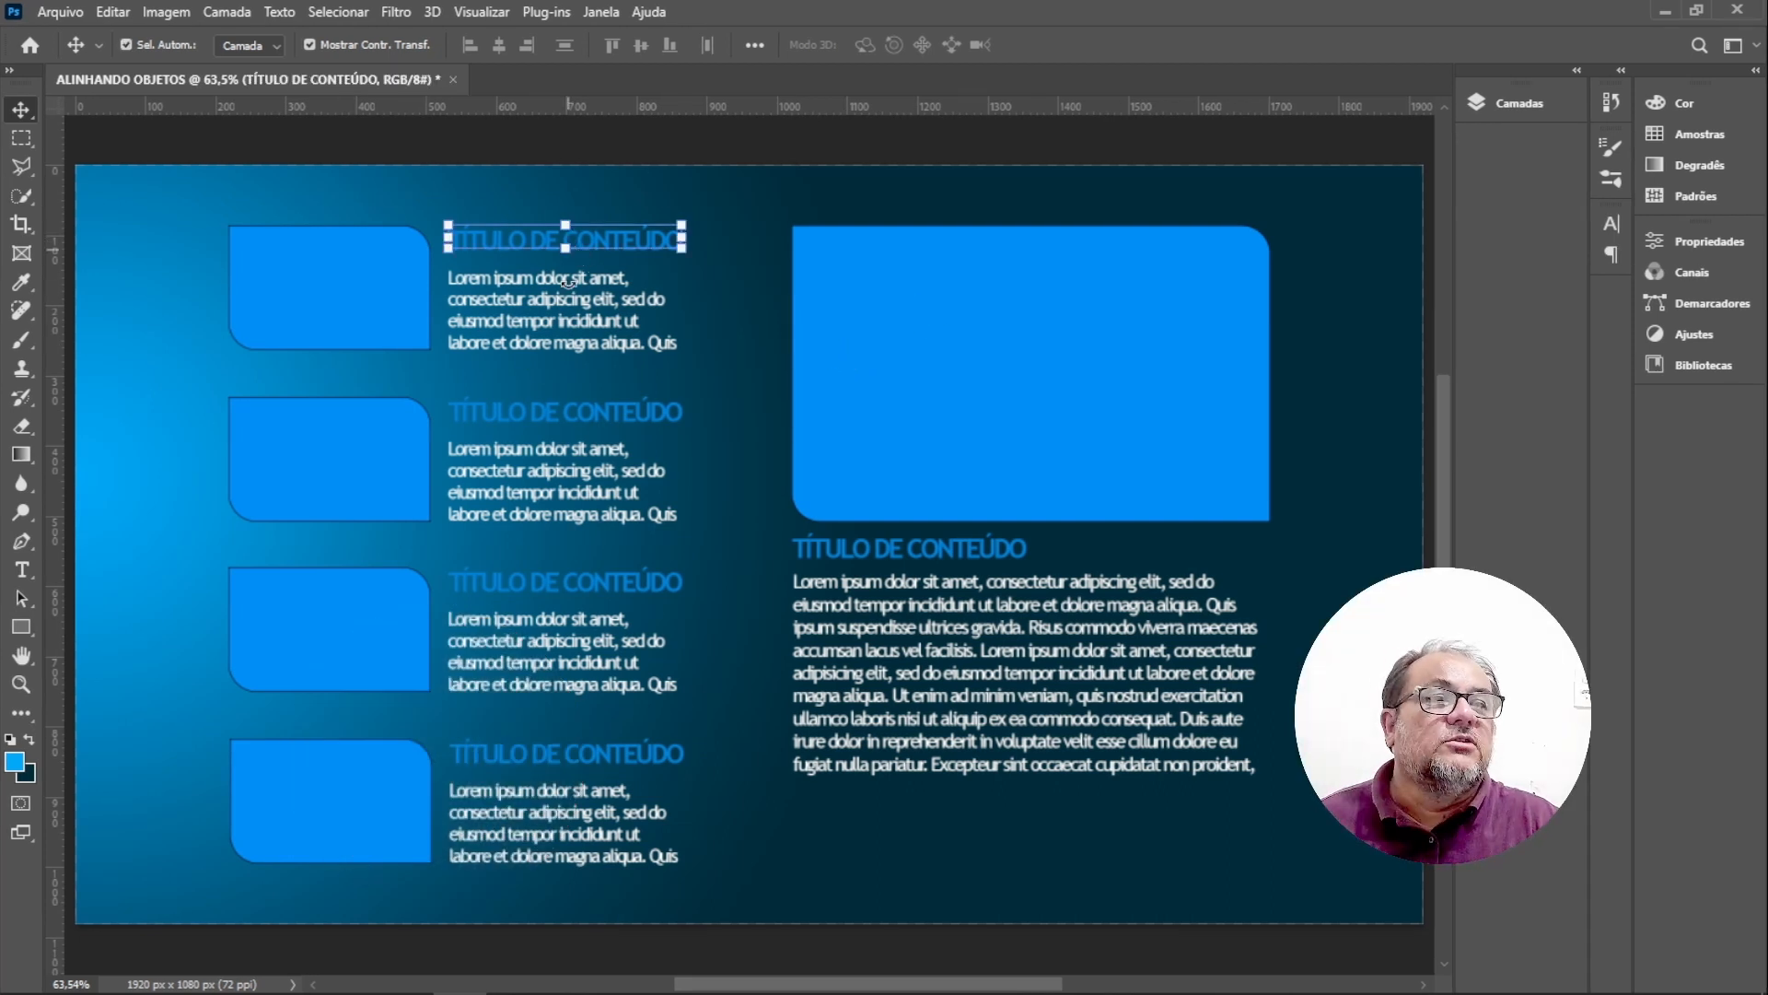
pyautogui.keyDown('shift'); pyautogui.click(580, 419); pyautogui.keyUp('shift')
pyautogui.keyDown('shift'); pyautogui.click(607, 591); pyautogui.keyUp('shift')
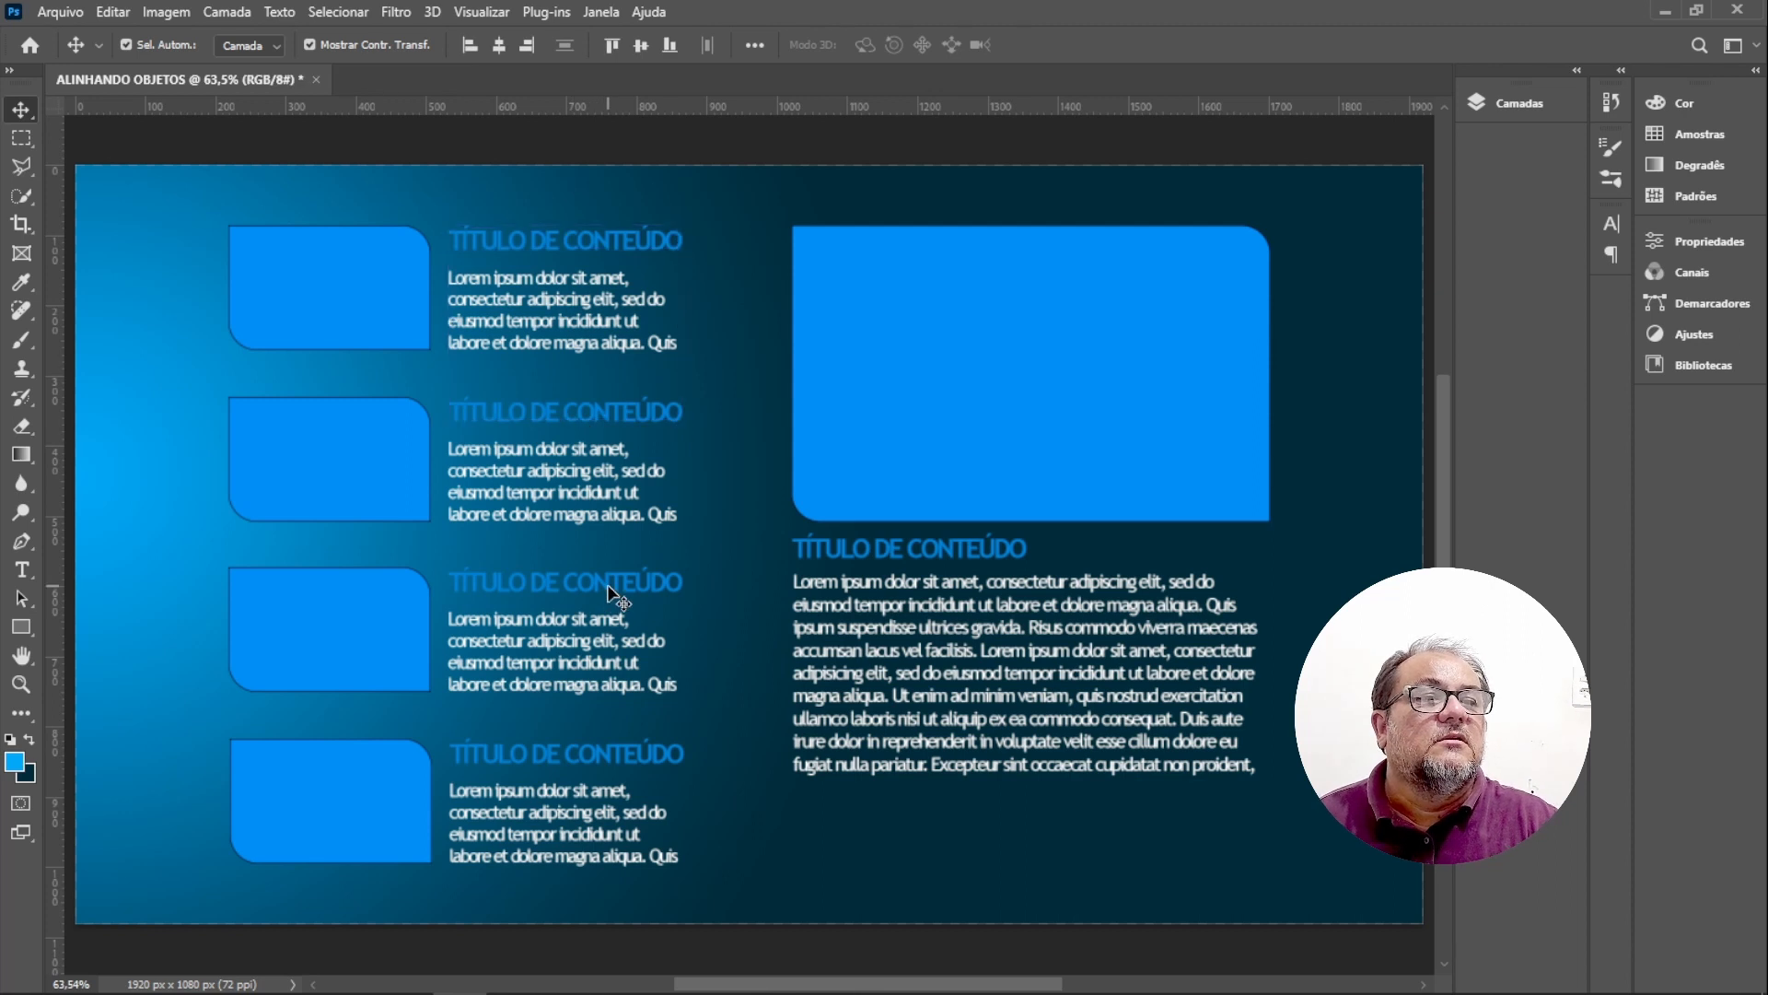
pyautogui.keyDown('shift'); pyautogui.click(616, 755); pyautogui.keyUp('shift')
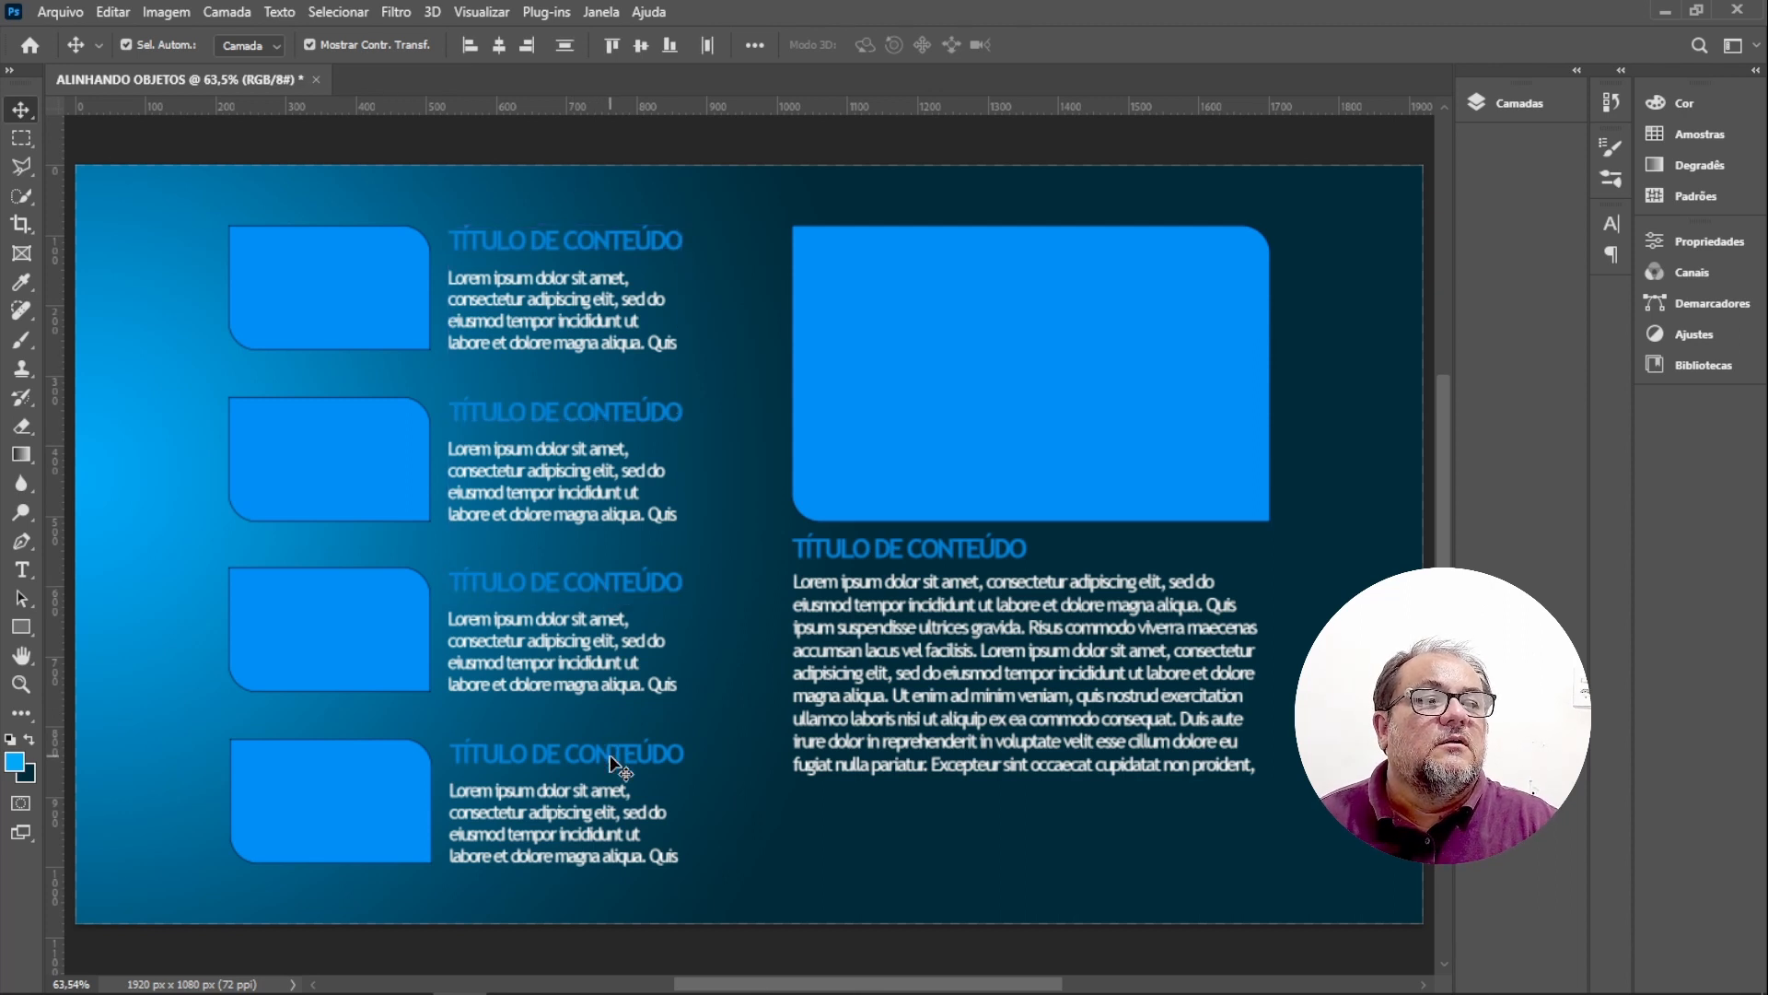
pyautogui.keyDown('shift'); pyautogui.click(907, 562); pyautogui.keyUp('shift')
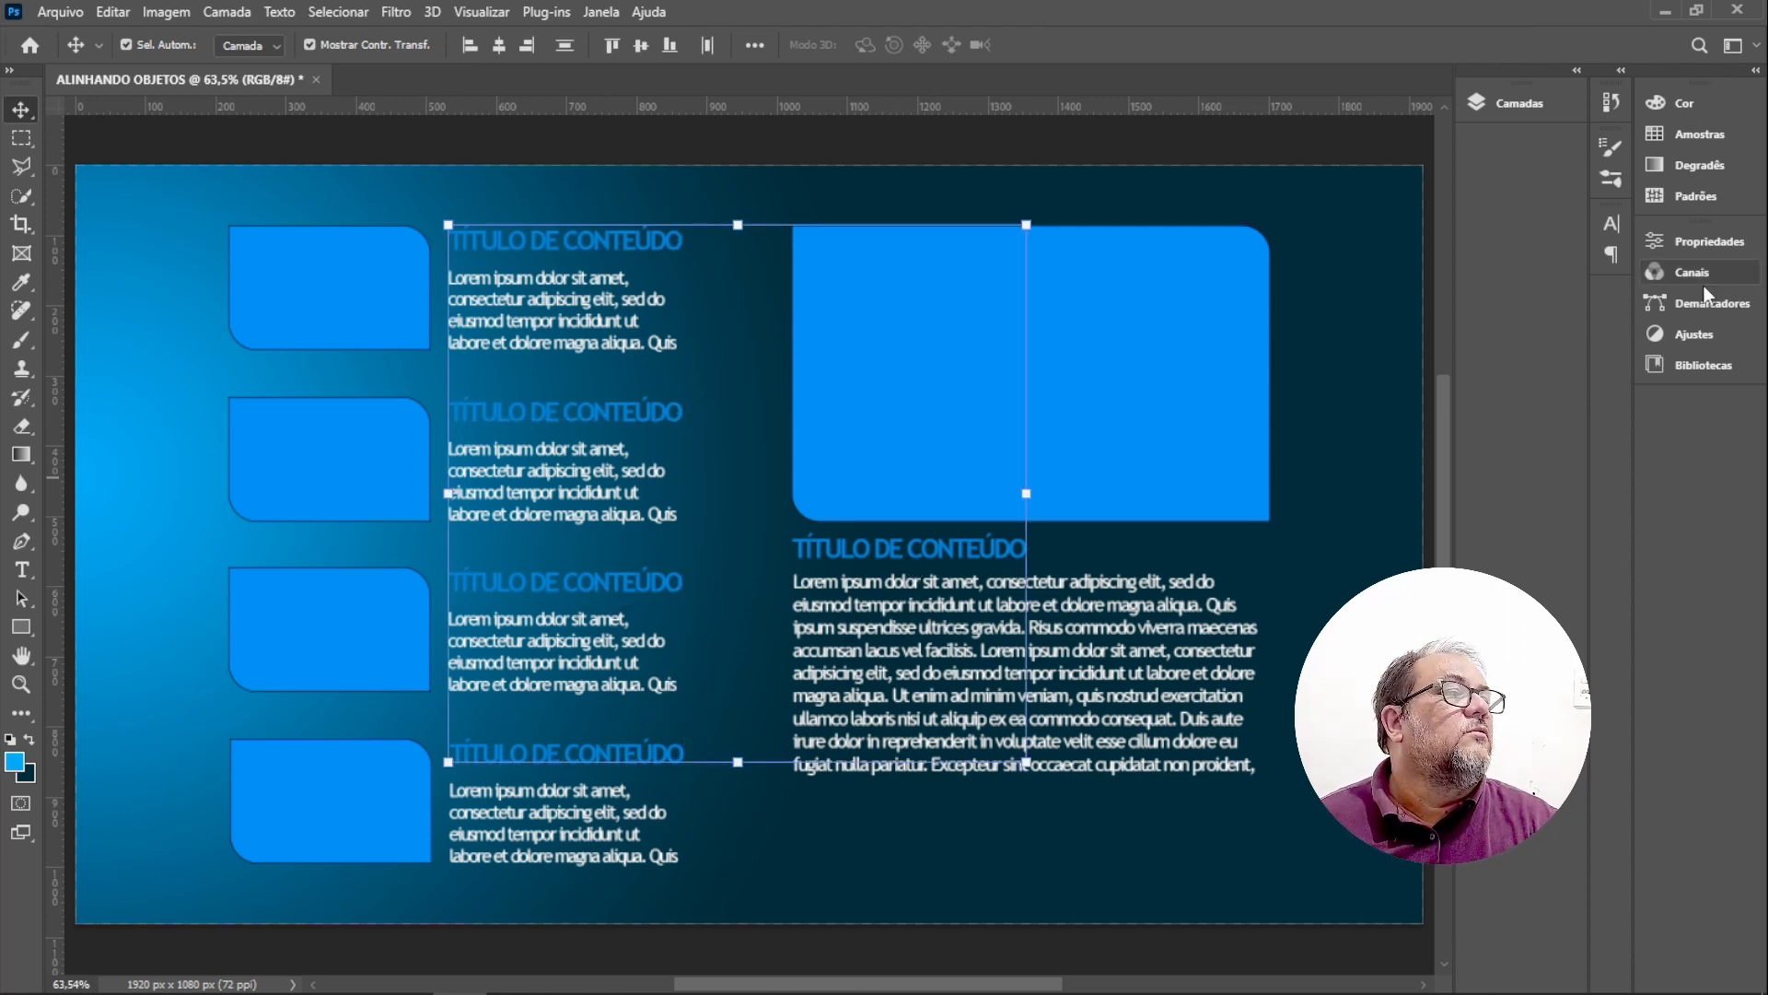
pyautogui.click(1701, 245)
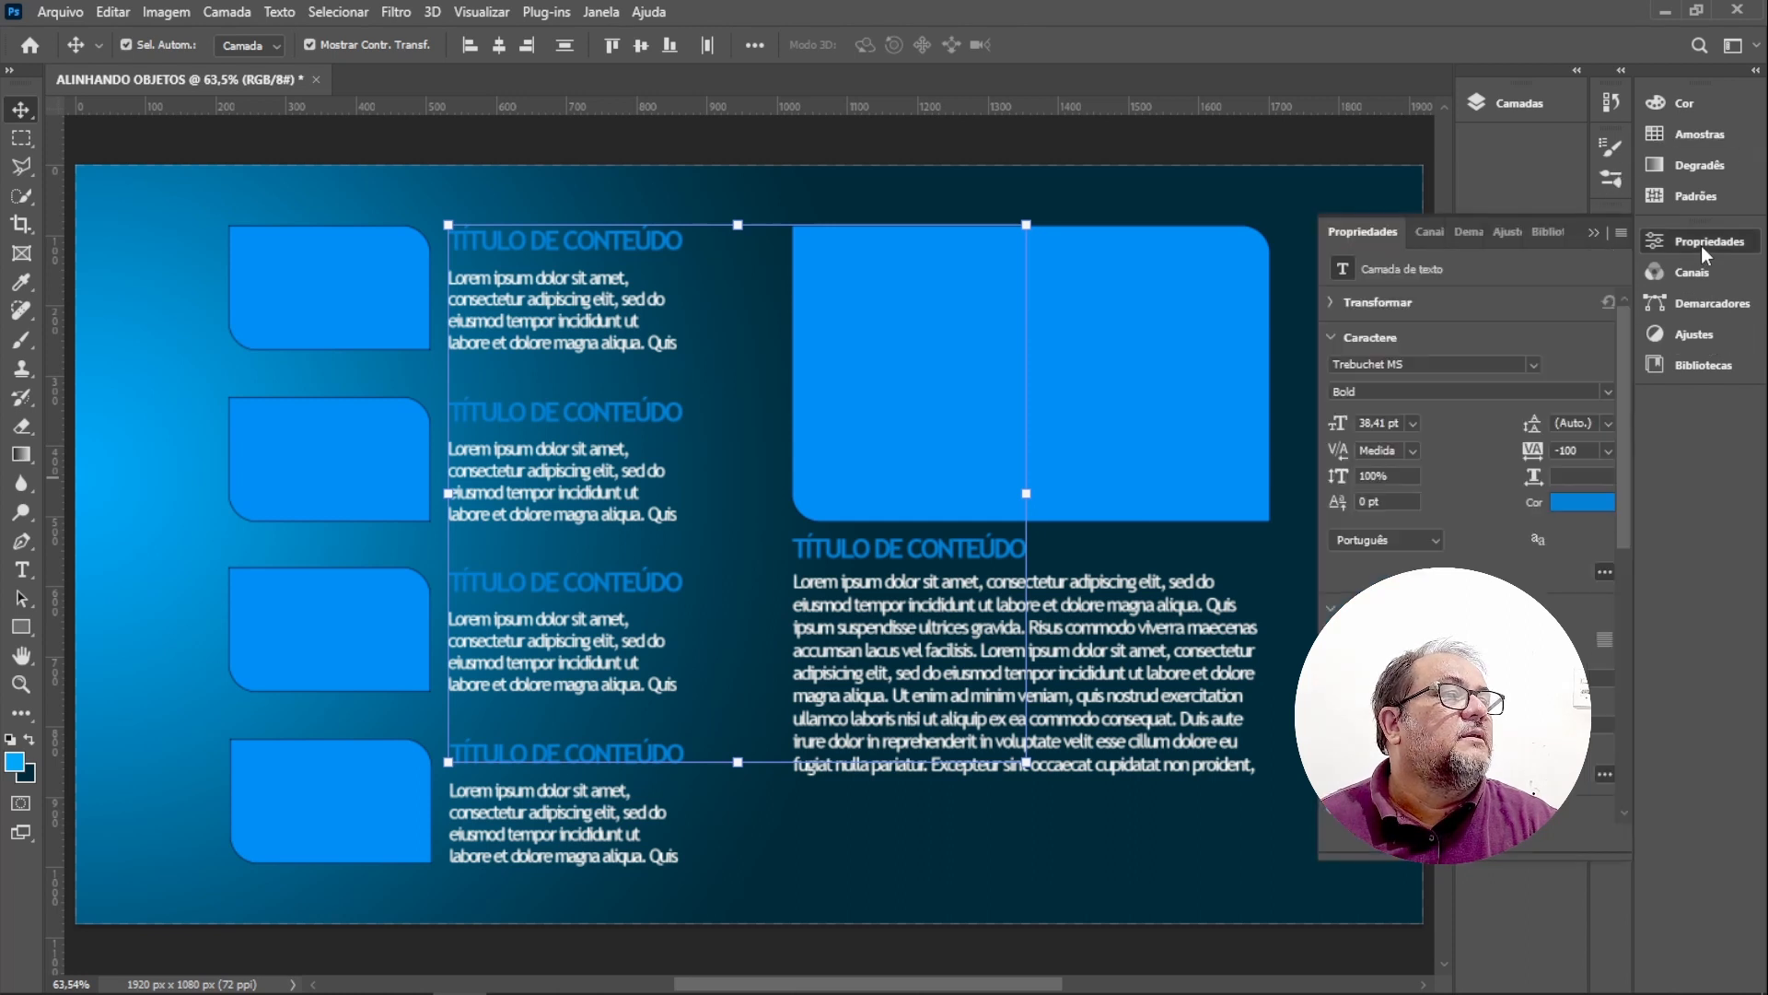
pyautogui.click(1580, 501)
pyautogui.click(117, 280)
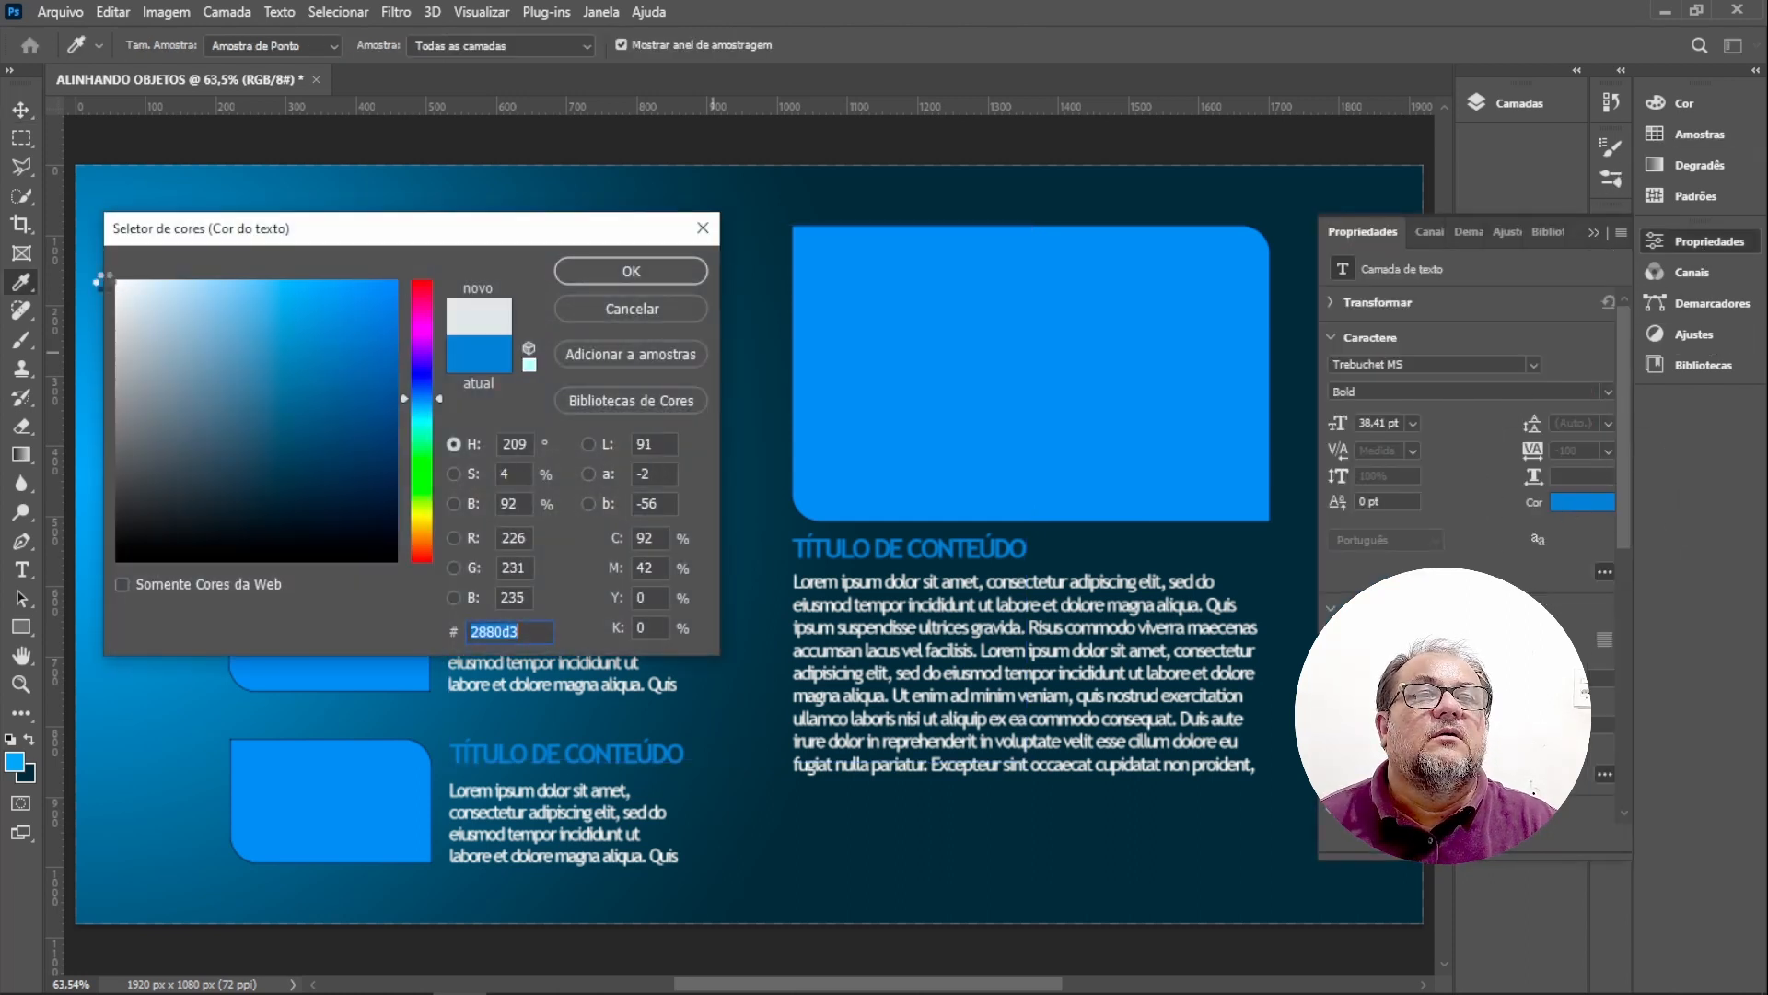
pyautogui.click(665, 279)
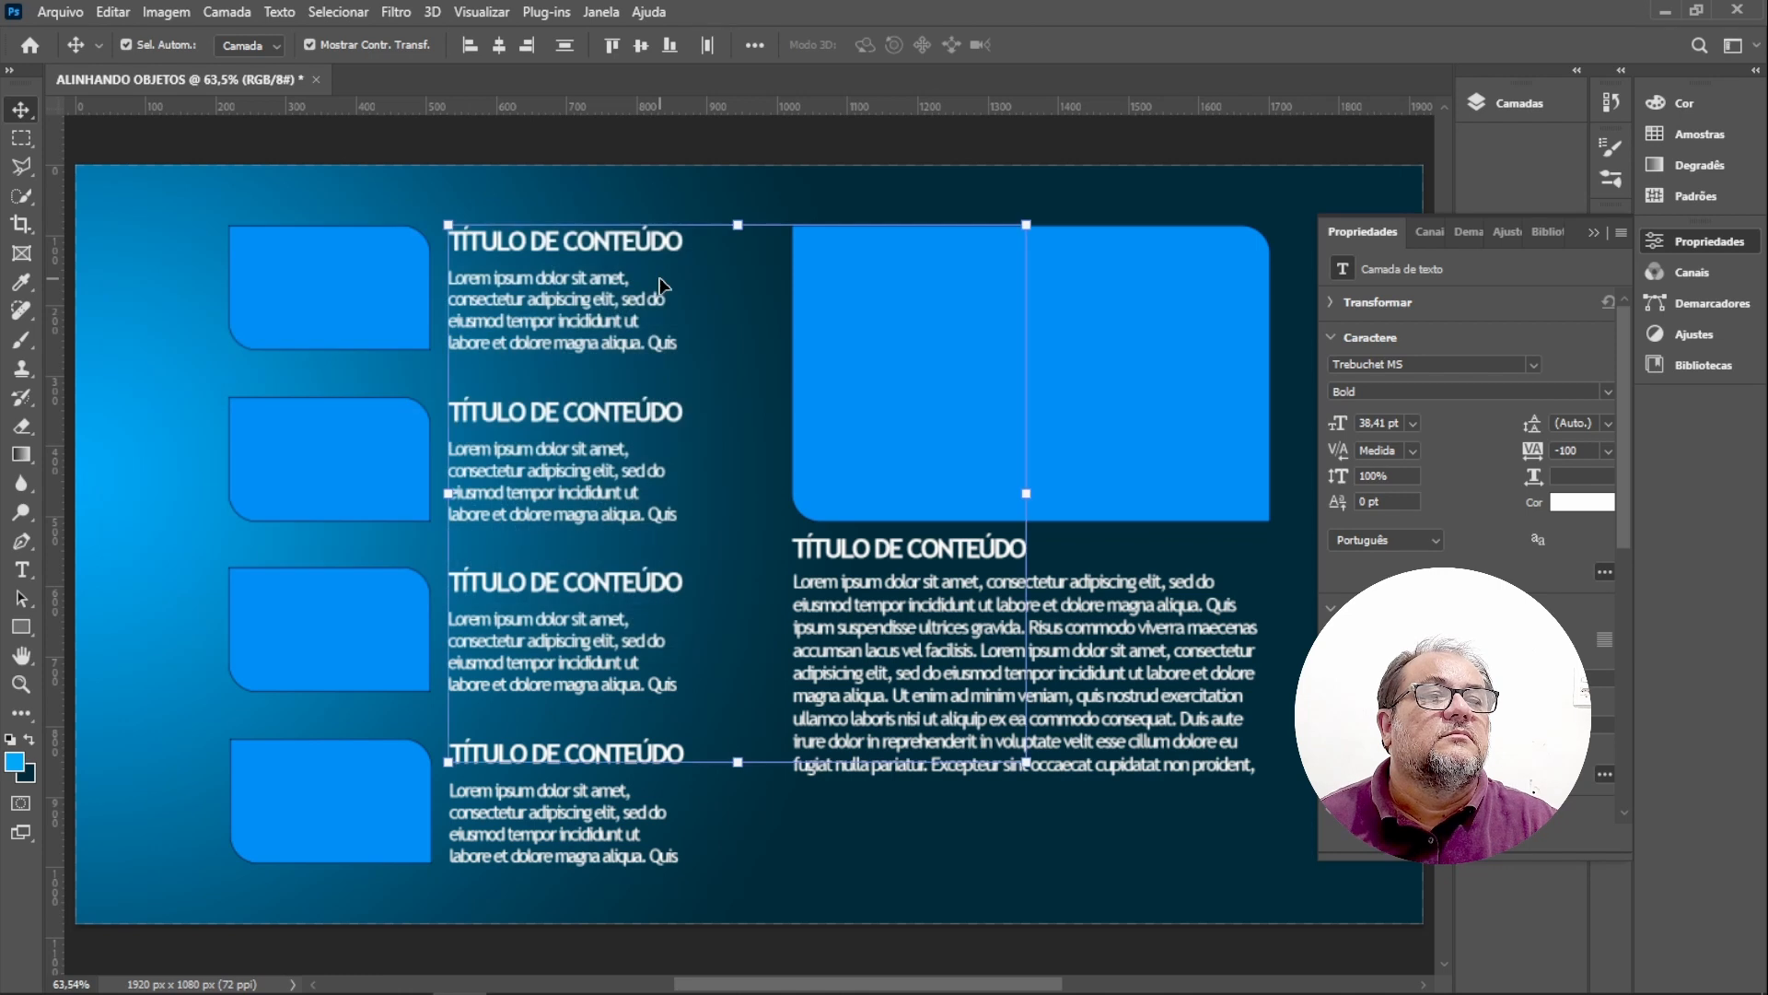
pyautogui.click(1593, 234)
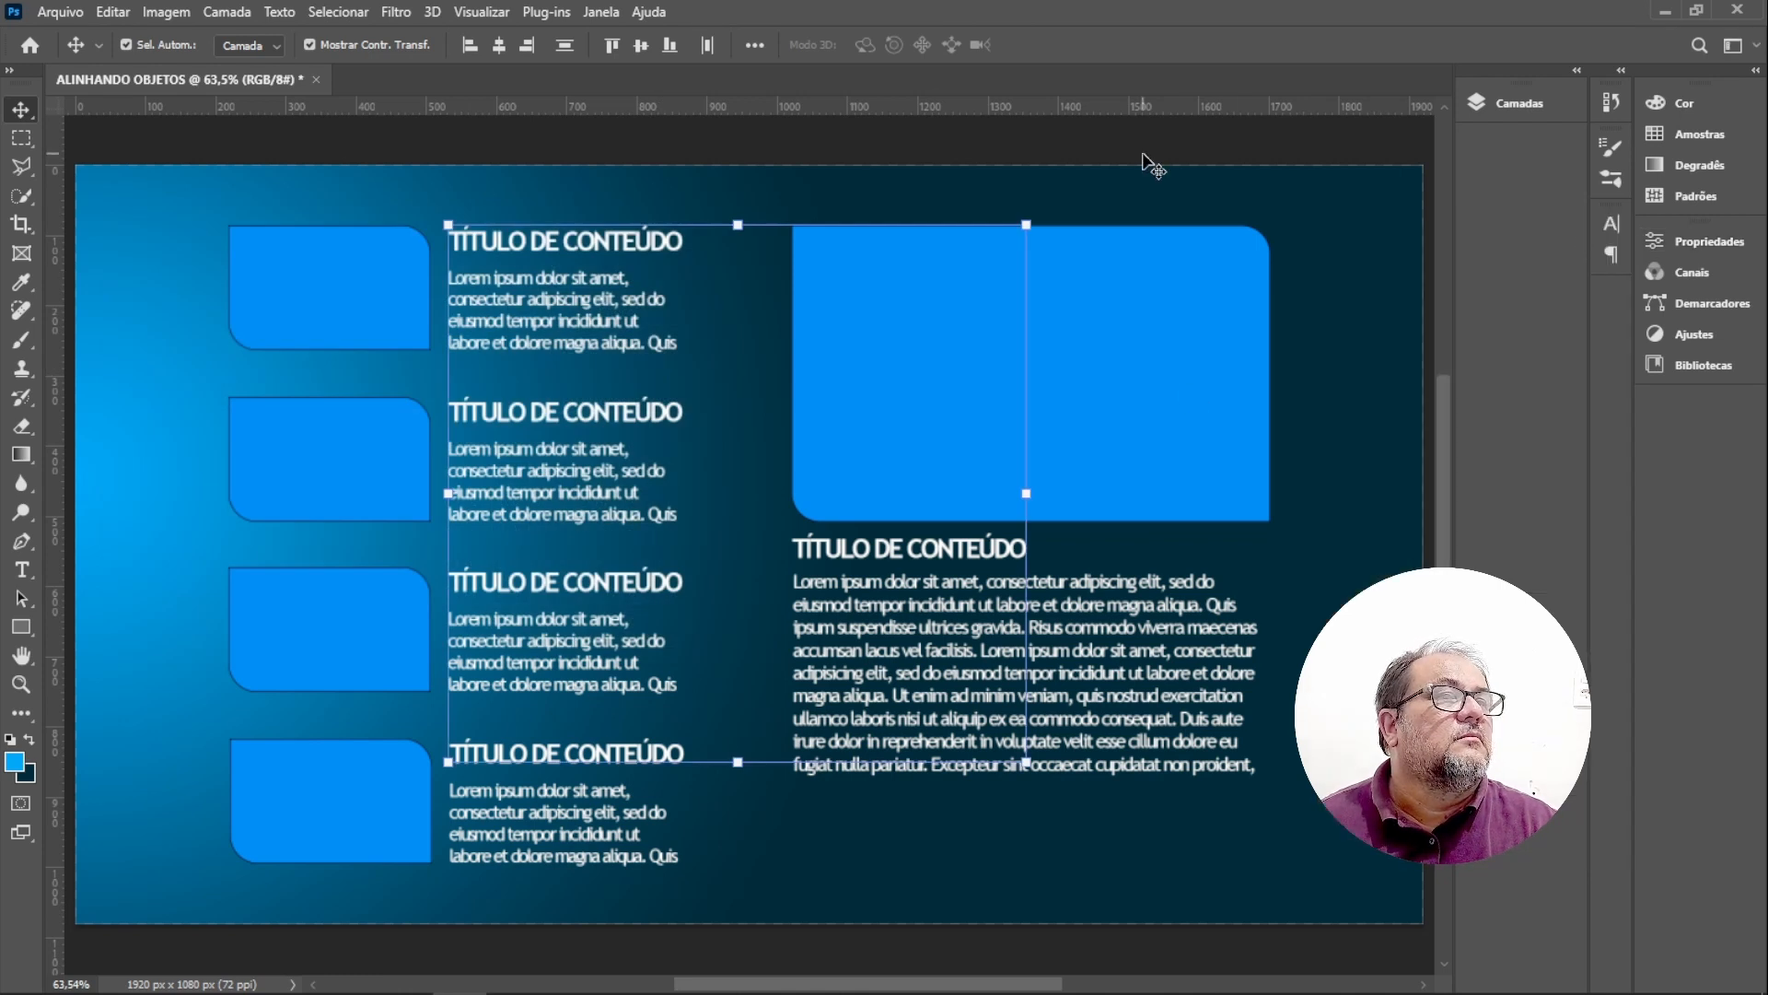
pyautogui.click(1145, 164)
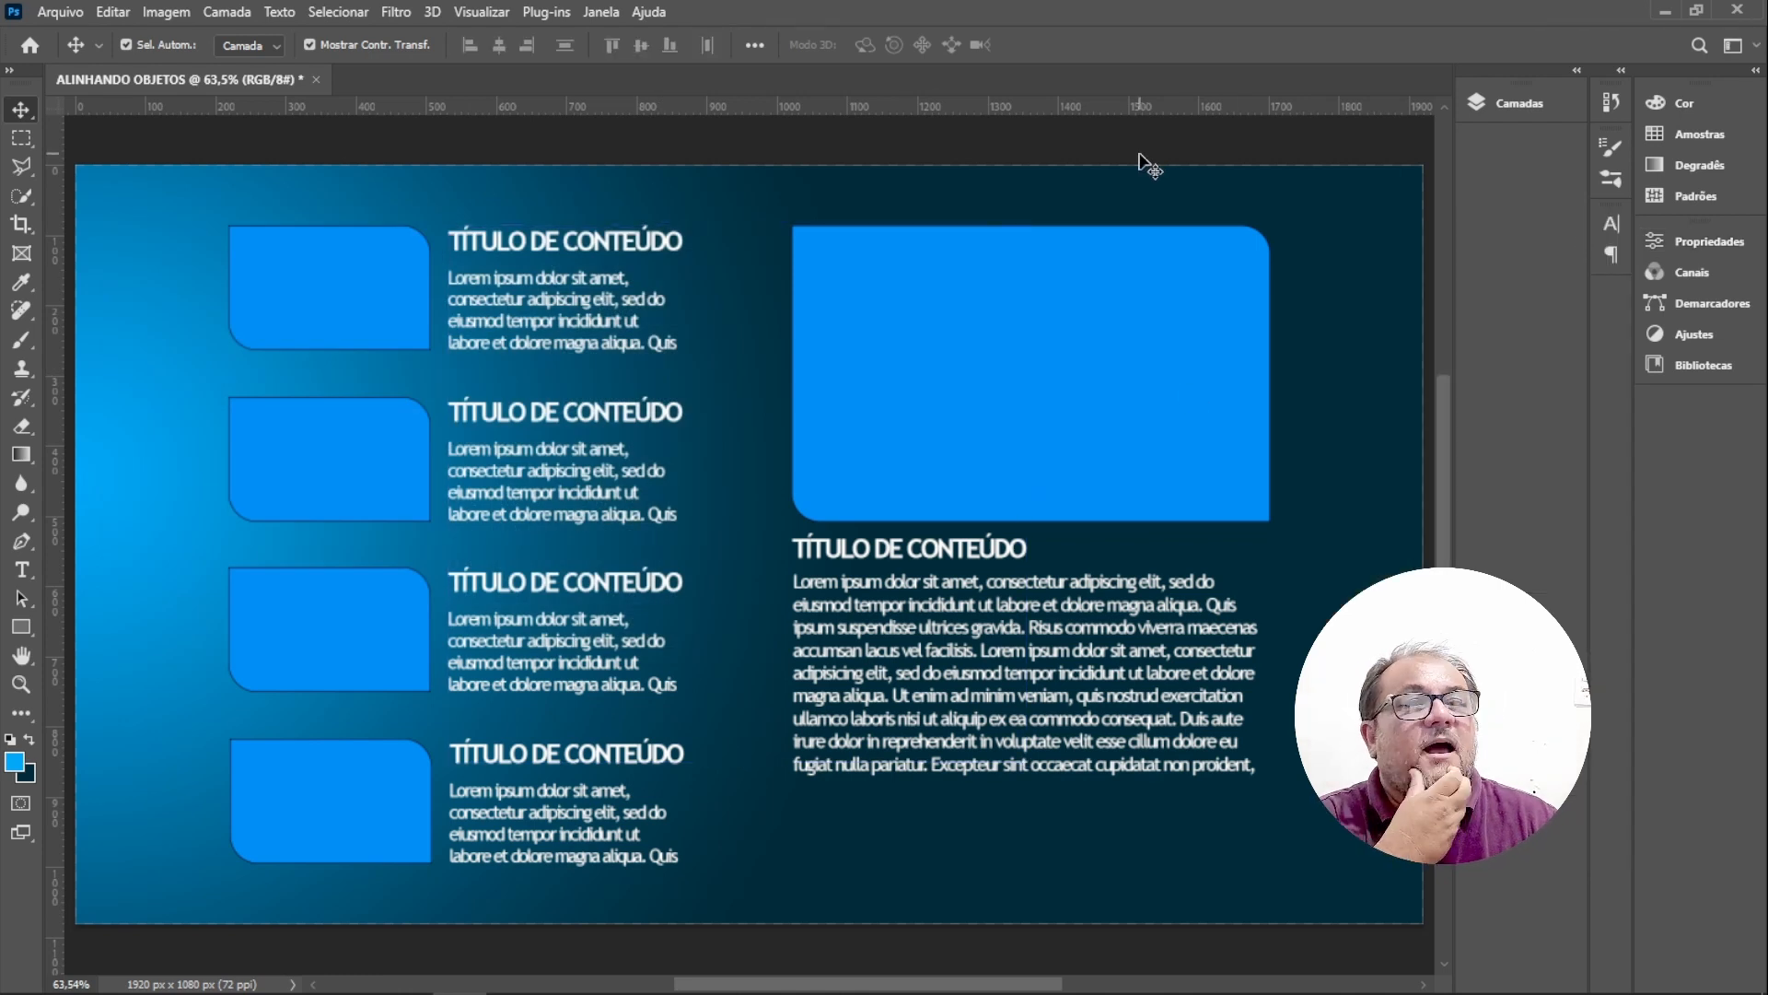
# Select the five body paragraph text layers and set their text colour to light grey dcdcdc.
pyautogui.click(555, 321)
pyautogui.keyDown('shift'); pyautogui.click(587, 474); pyautogui.keyUp('shift')
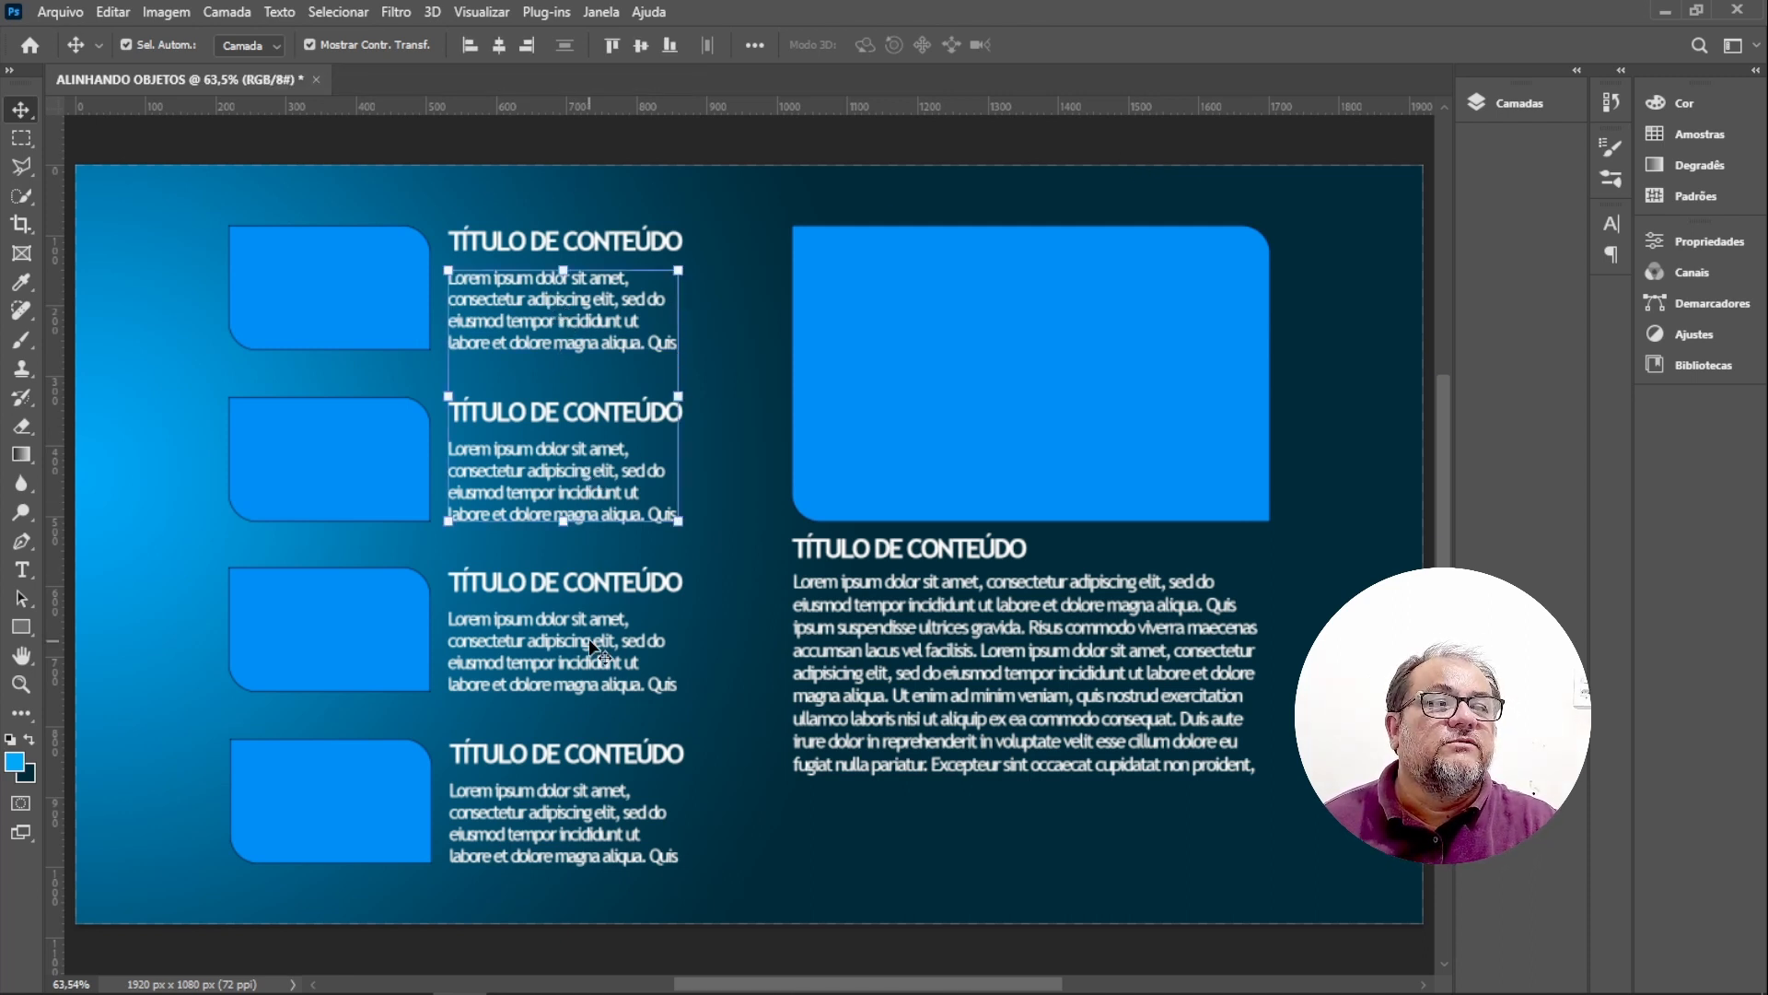
pyautogui.keyDown('shift'); pyautogui.click(589, 639); pyautogui.keyUp('shift')
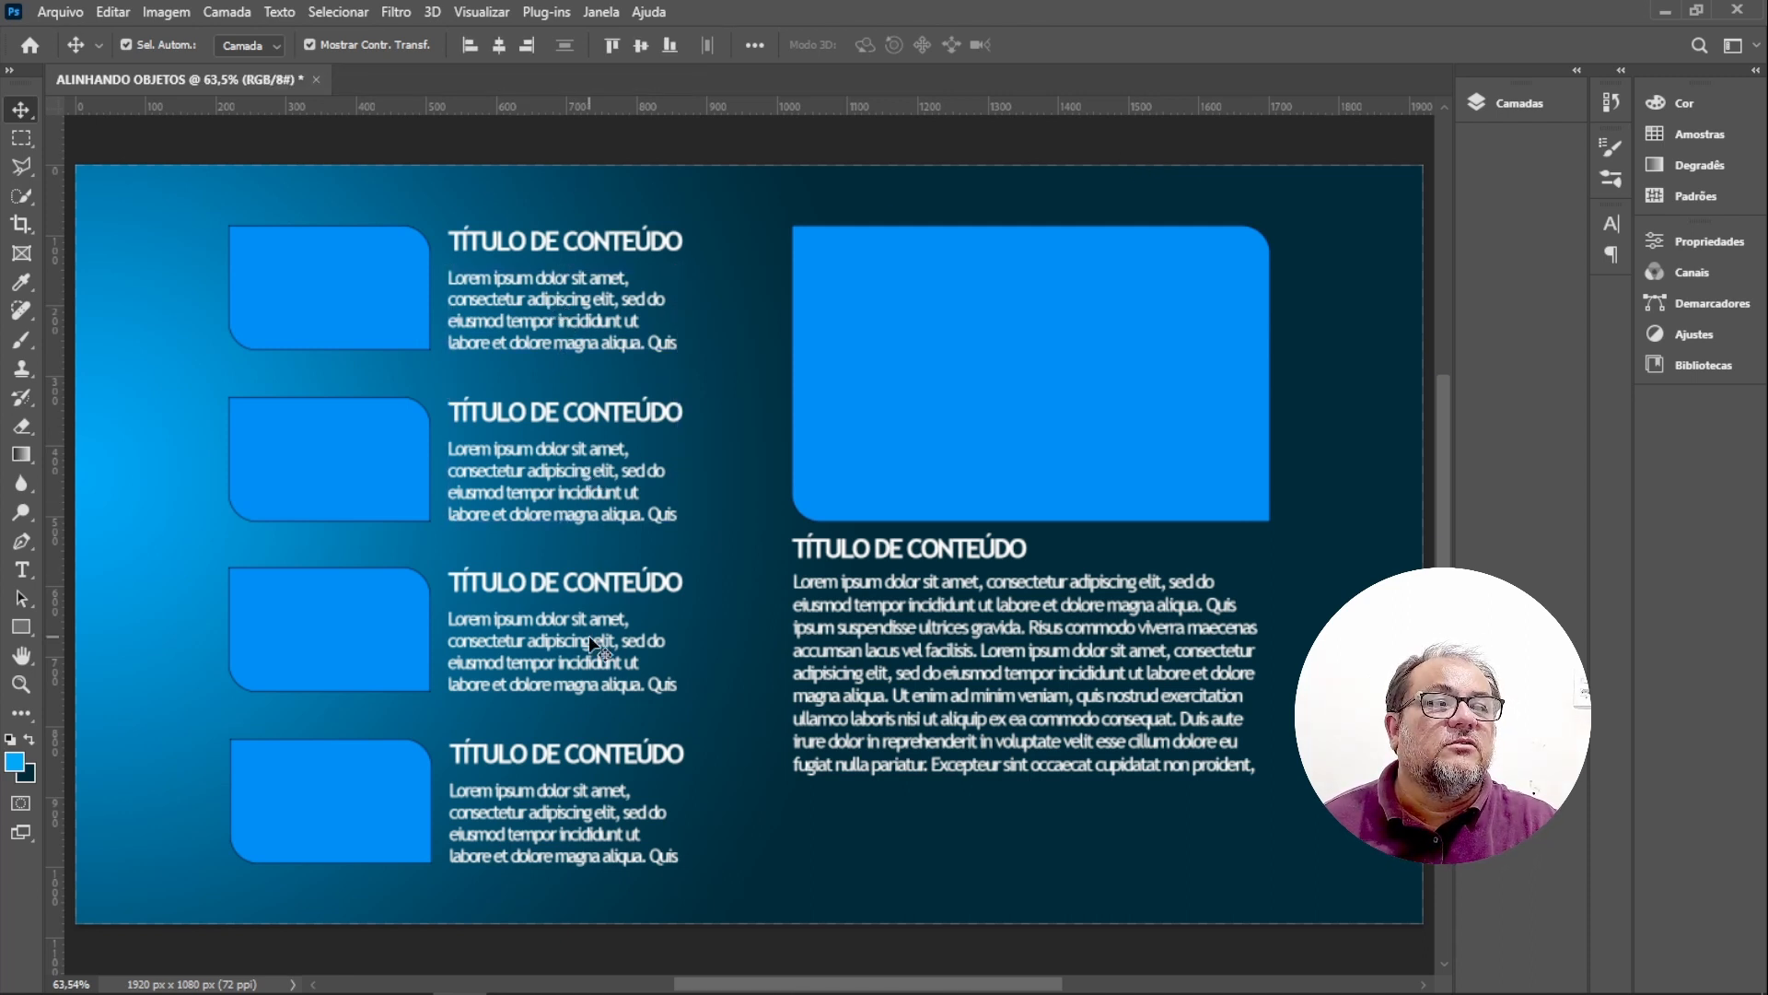
pyautogui.keyDown('shift'); pyautogui.click(590, 812); pyautogui.keyUp('shift')
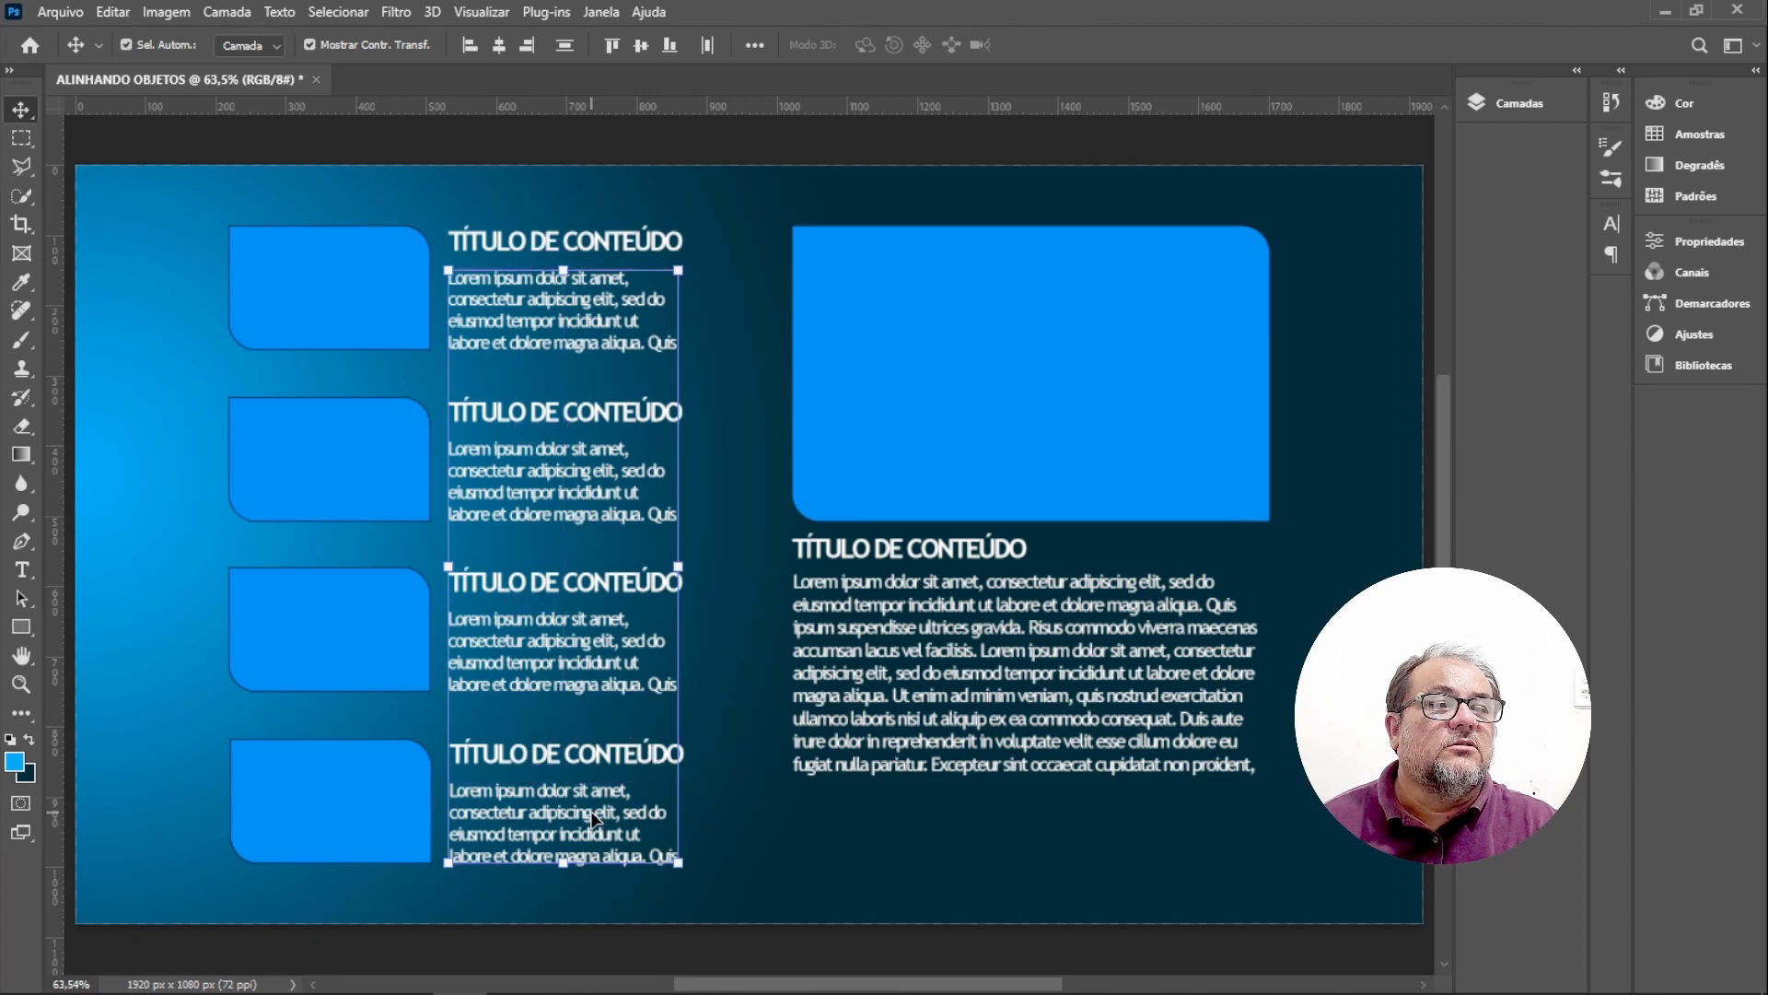
pyautogui.keyDown('shift'); pyautogui.click(1002, 661); pyautogui.keyUp('shift')
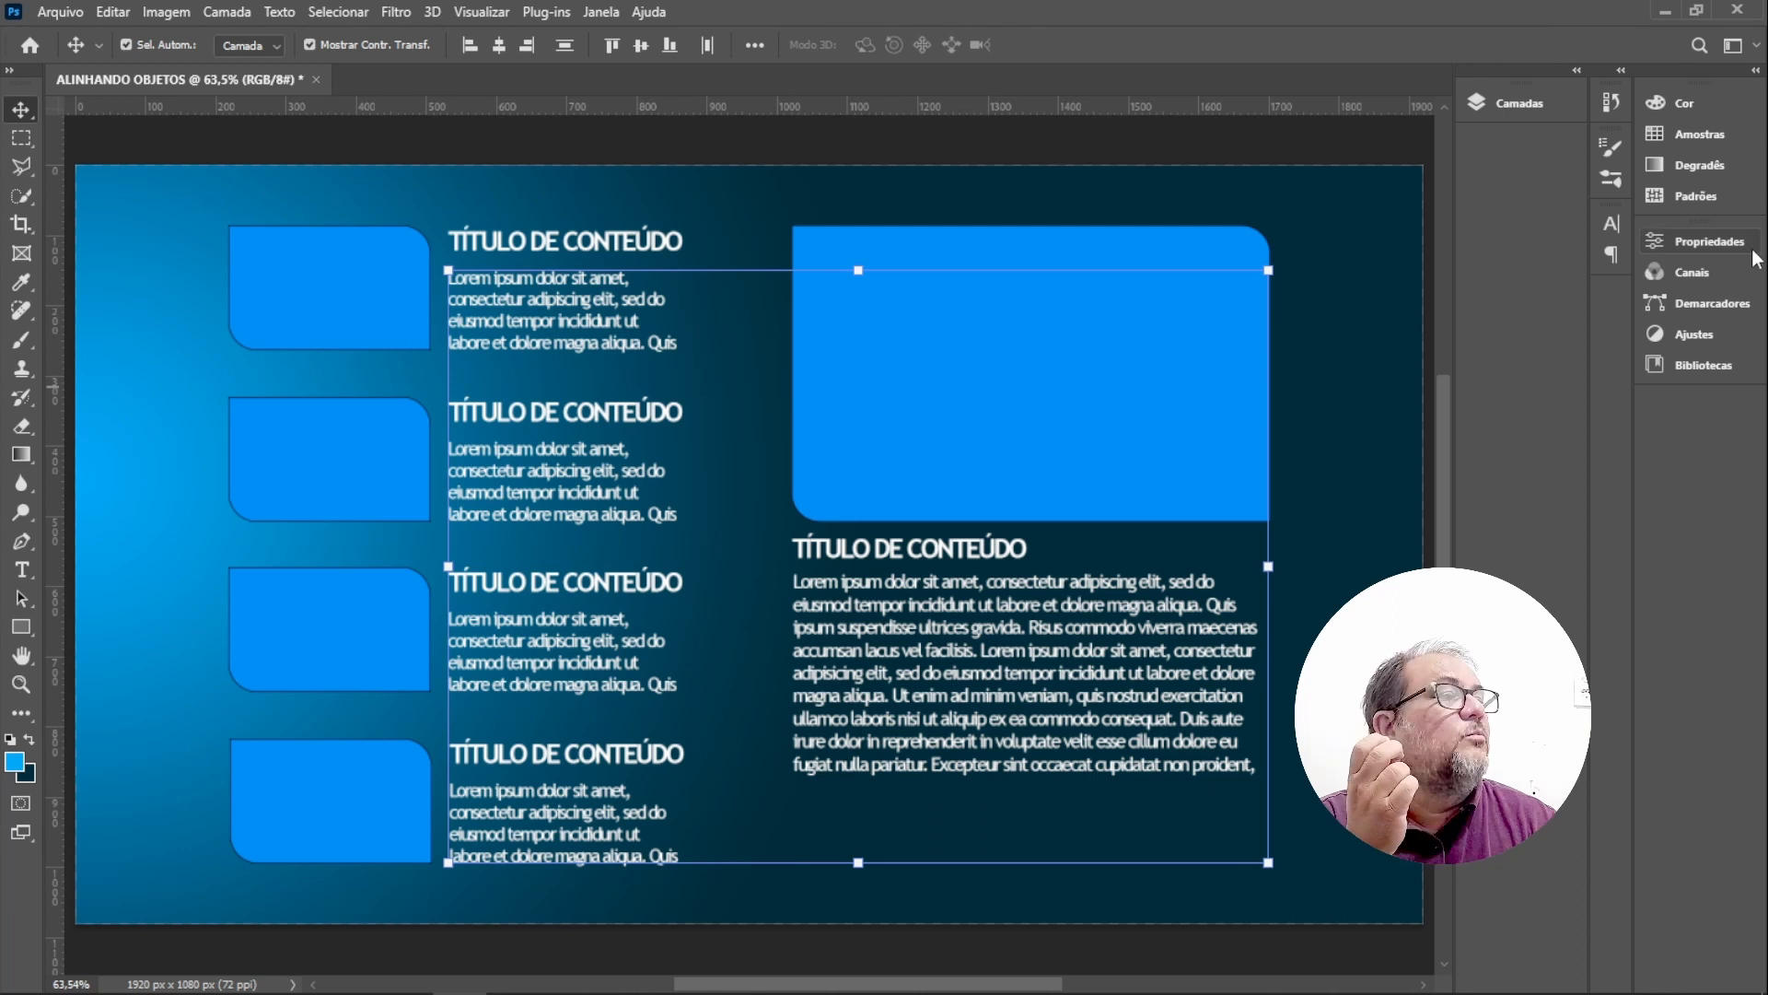
pyautogui.click(1718, 240)
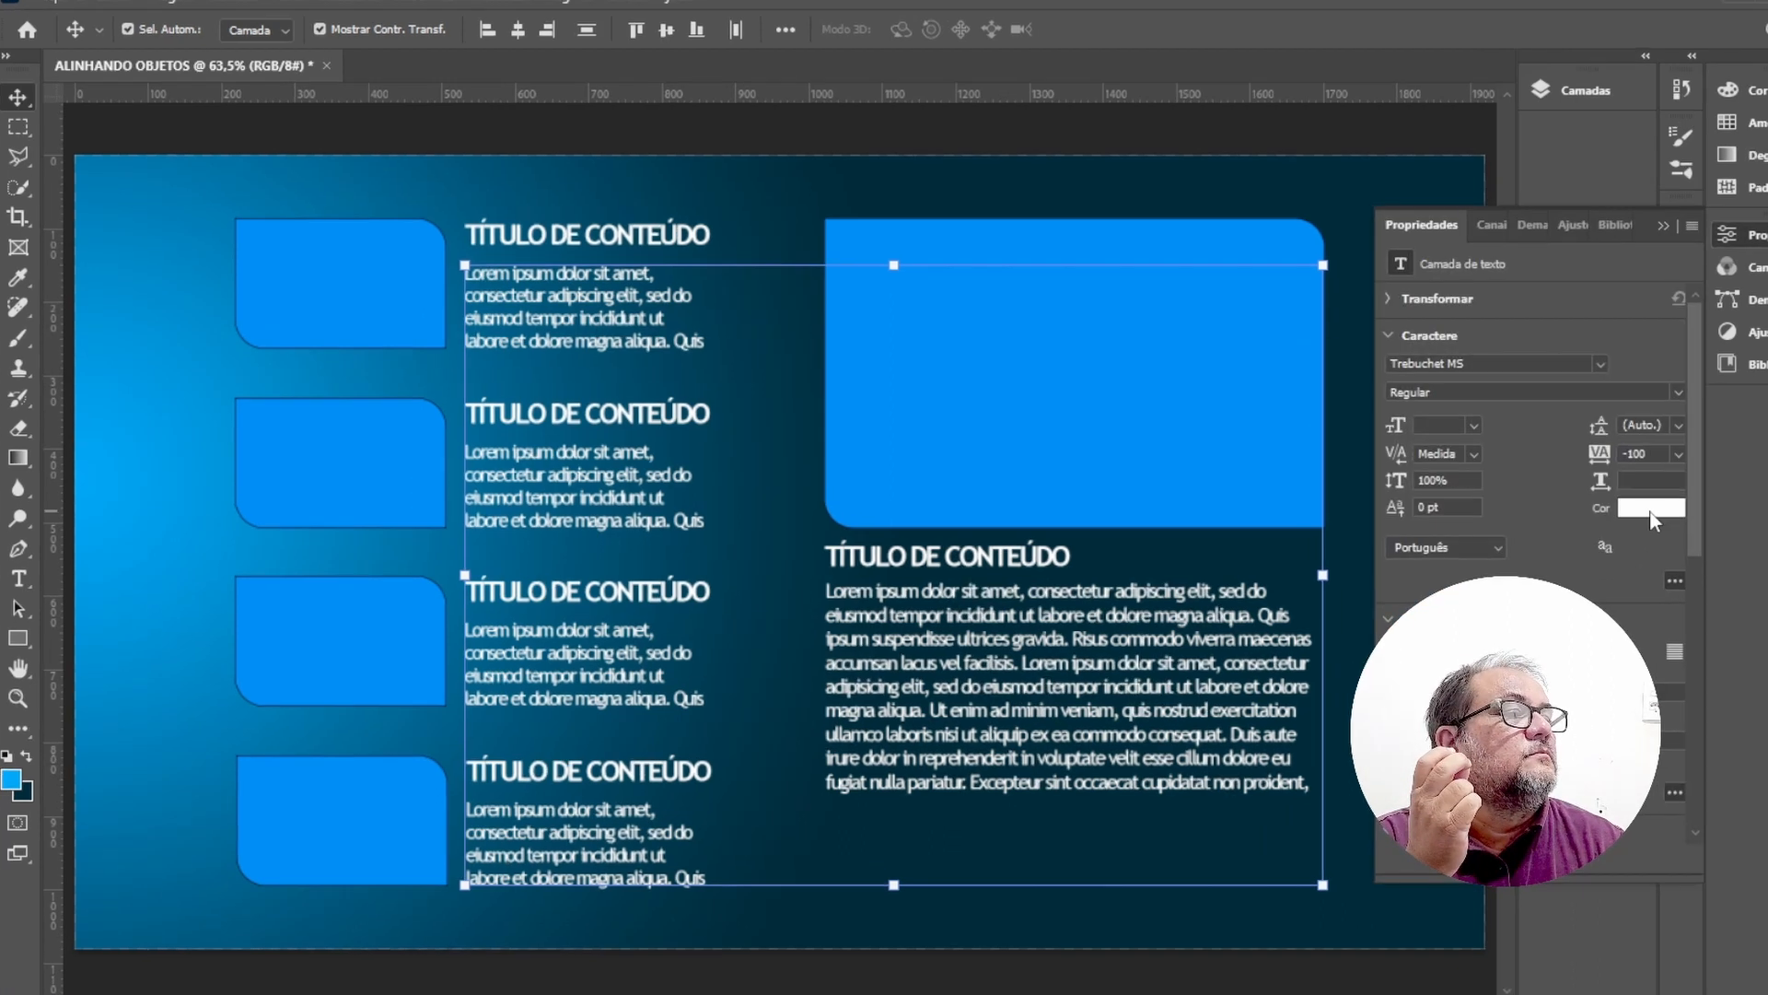
pyautogui.click(1581, 502)
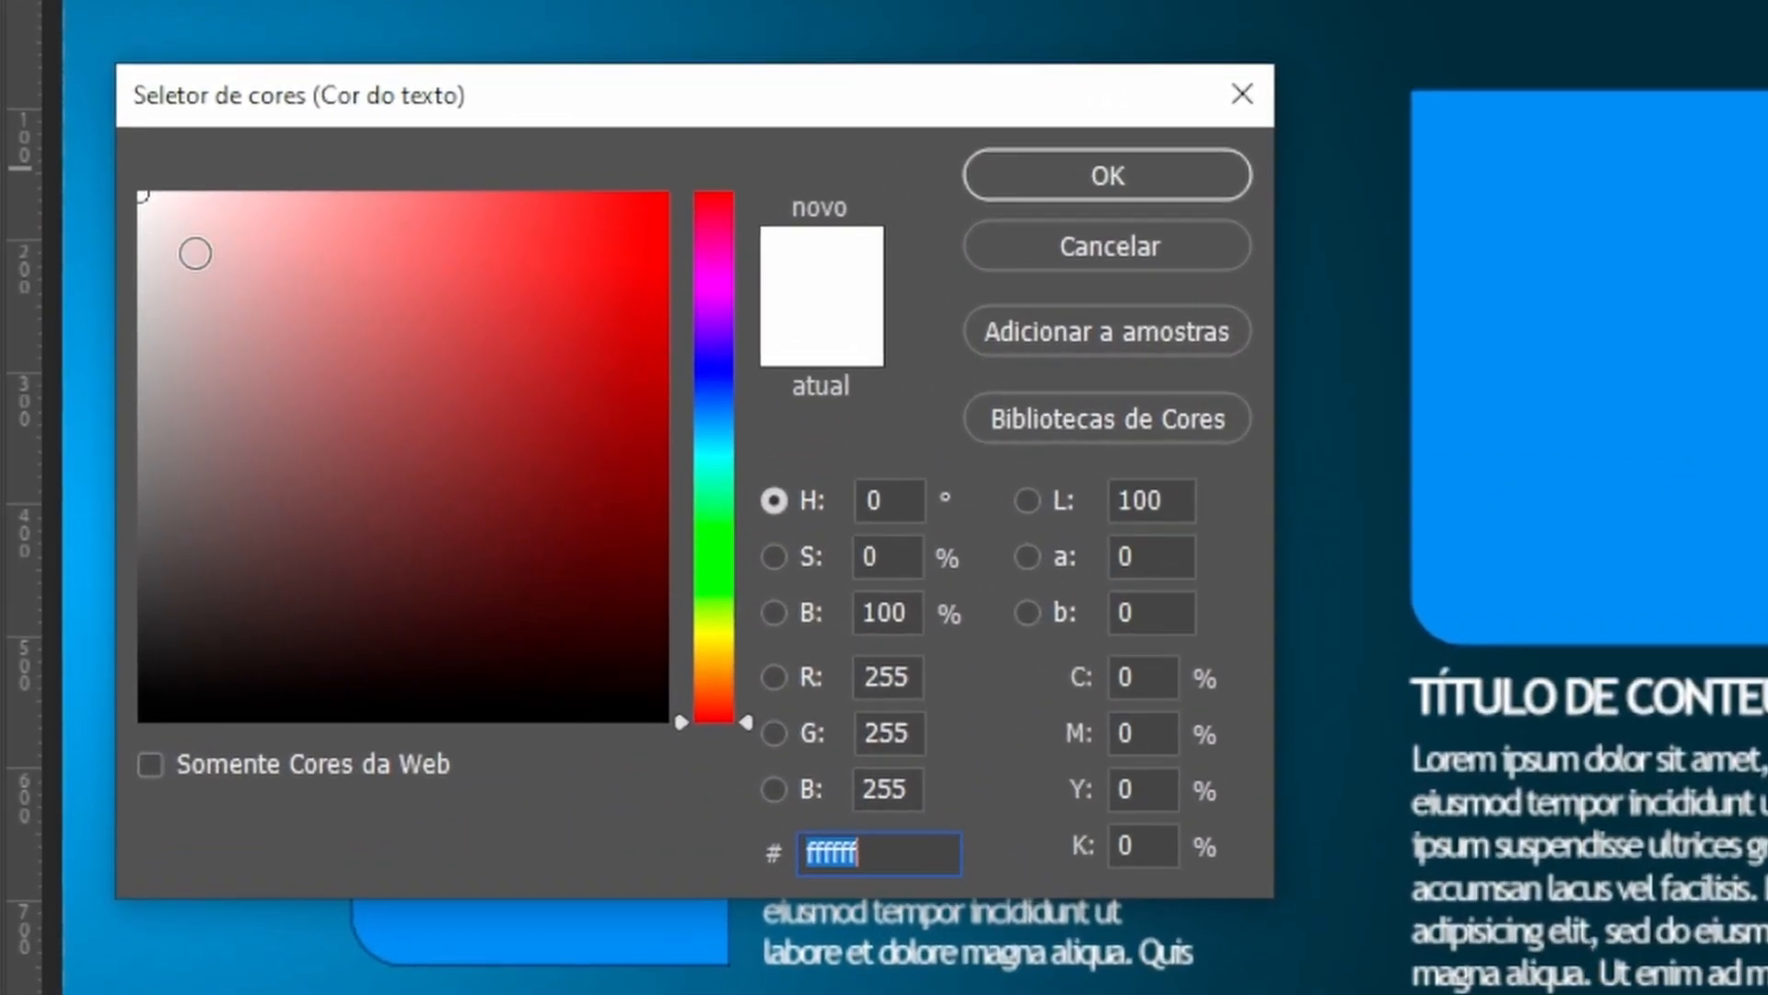
pyautogui.moveTo(150, 268)
pyautogui.mouseDown()
pyautogui.moveTo(119, 311)
pyautogui.moveTo(144, 295)
pyautogui.mouseUp()
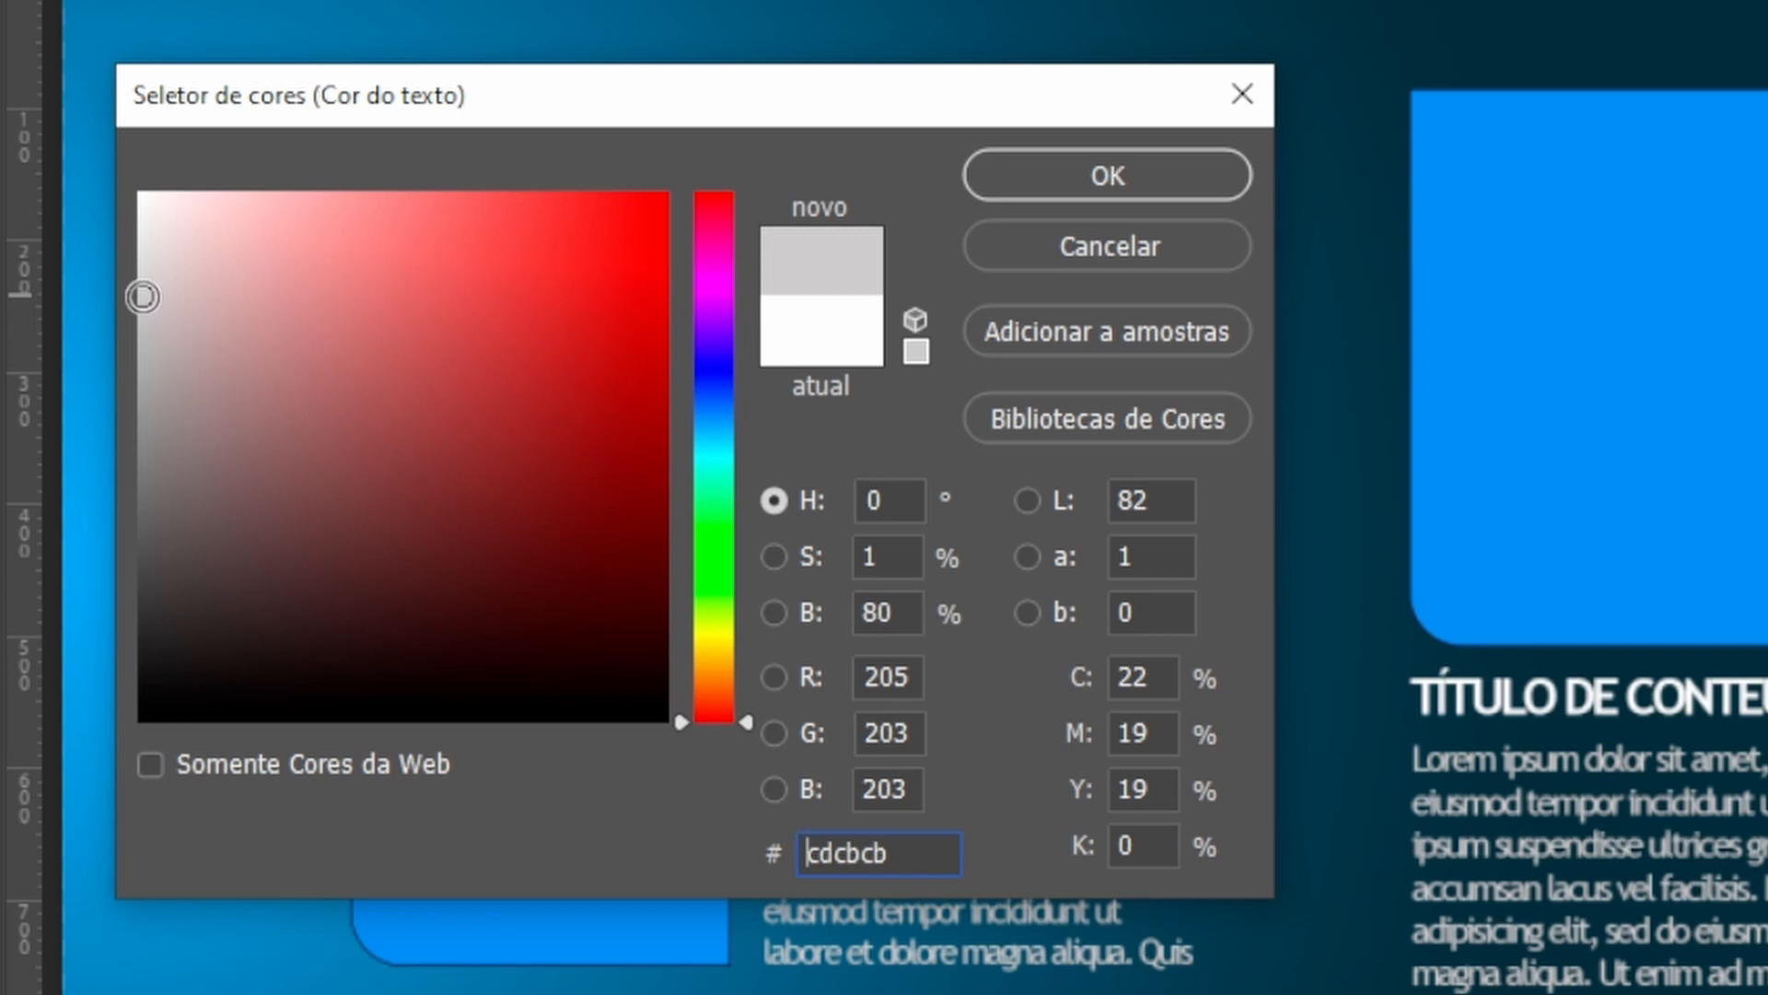
pyautogui.moveTo(143, 296)
pyautogui.mouseDown()
pyautogui.moveTo(129, 282)
pyautogui.moveTo(150, 534)
pyautogui.moveTo(136, 677)
pyautogui.moveTo(139, 268)
pyautogui.mouseUp()
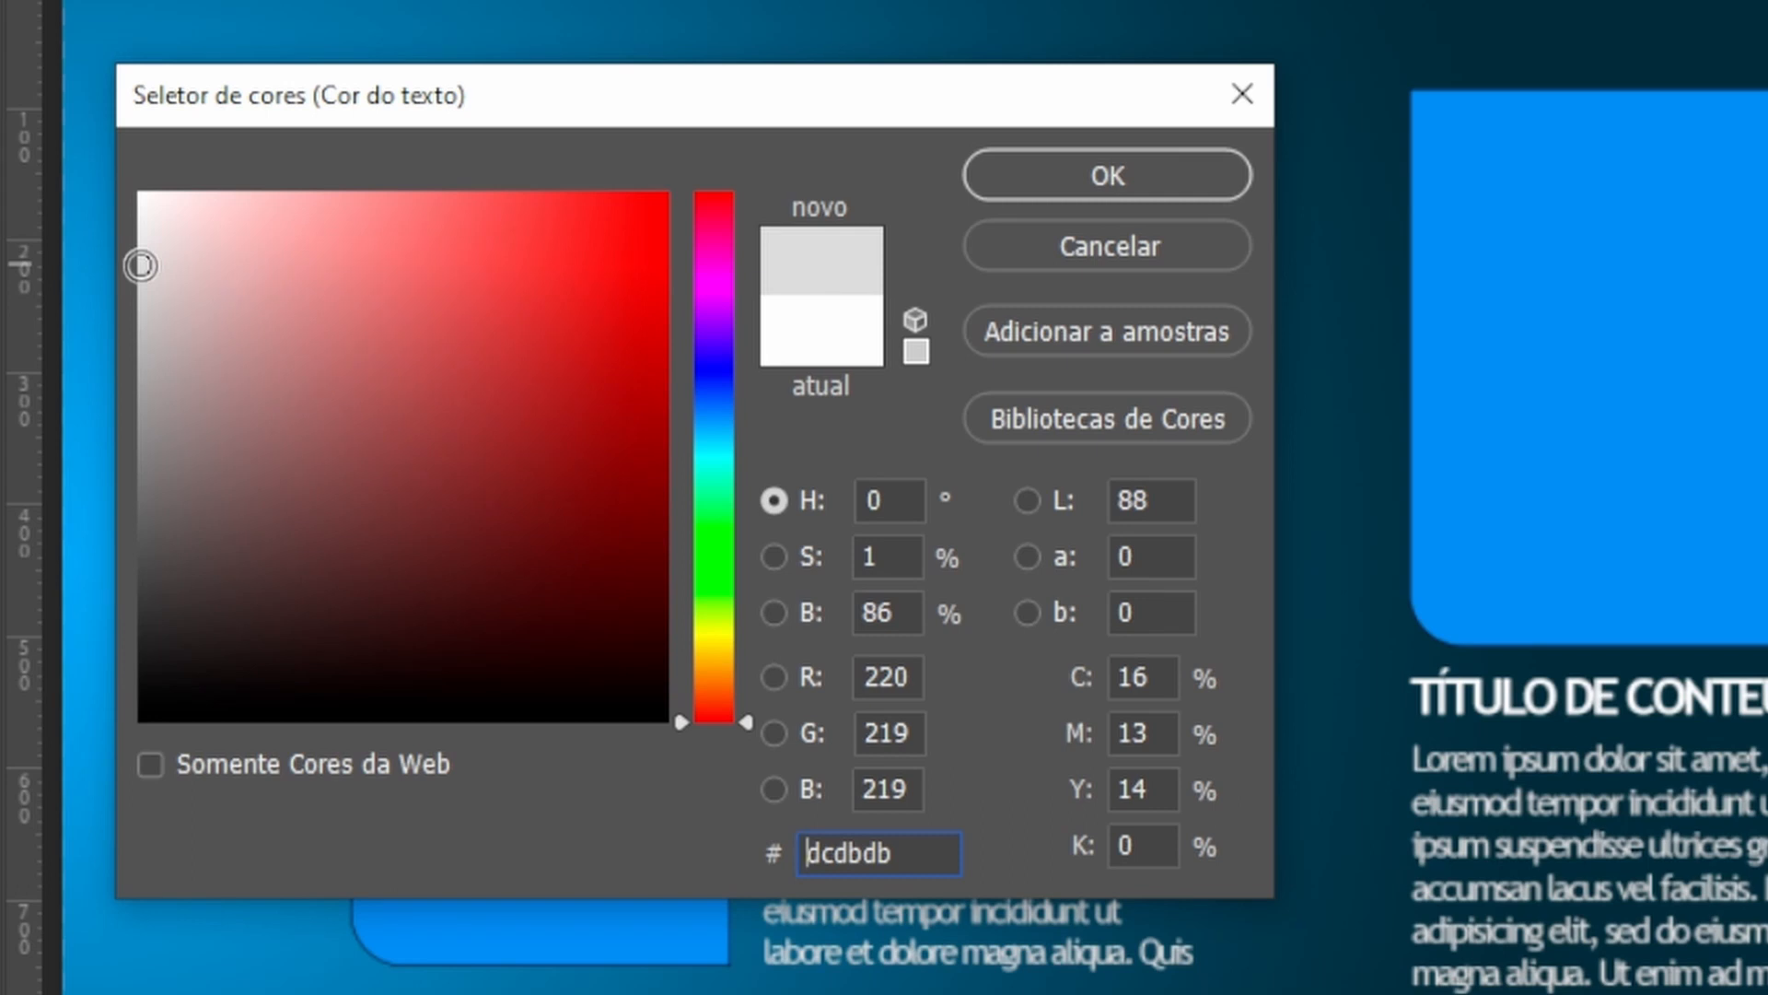
pyautogui.moveTo(138, 269)
pyautogui.mouseDown()
pyautogui.moveTo(123, 263)
pyautogui.moveTo(137, 269)
pyautogui.mouseUp()
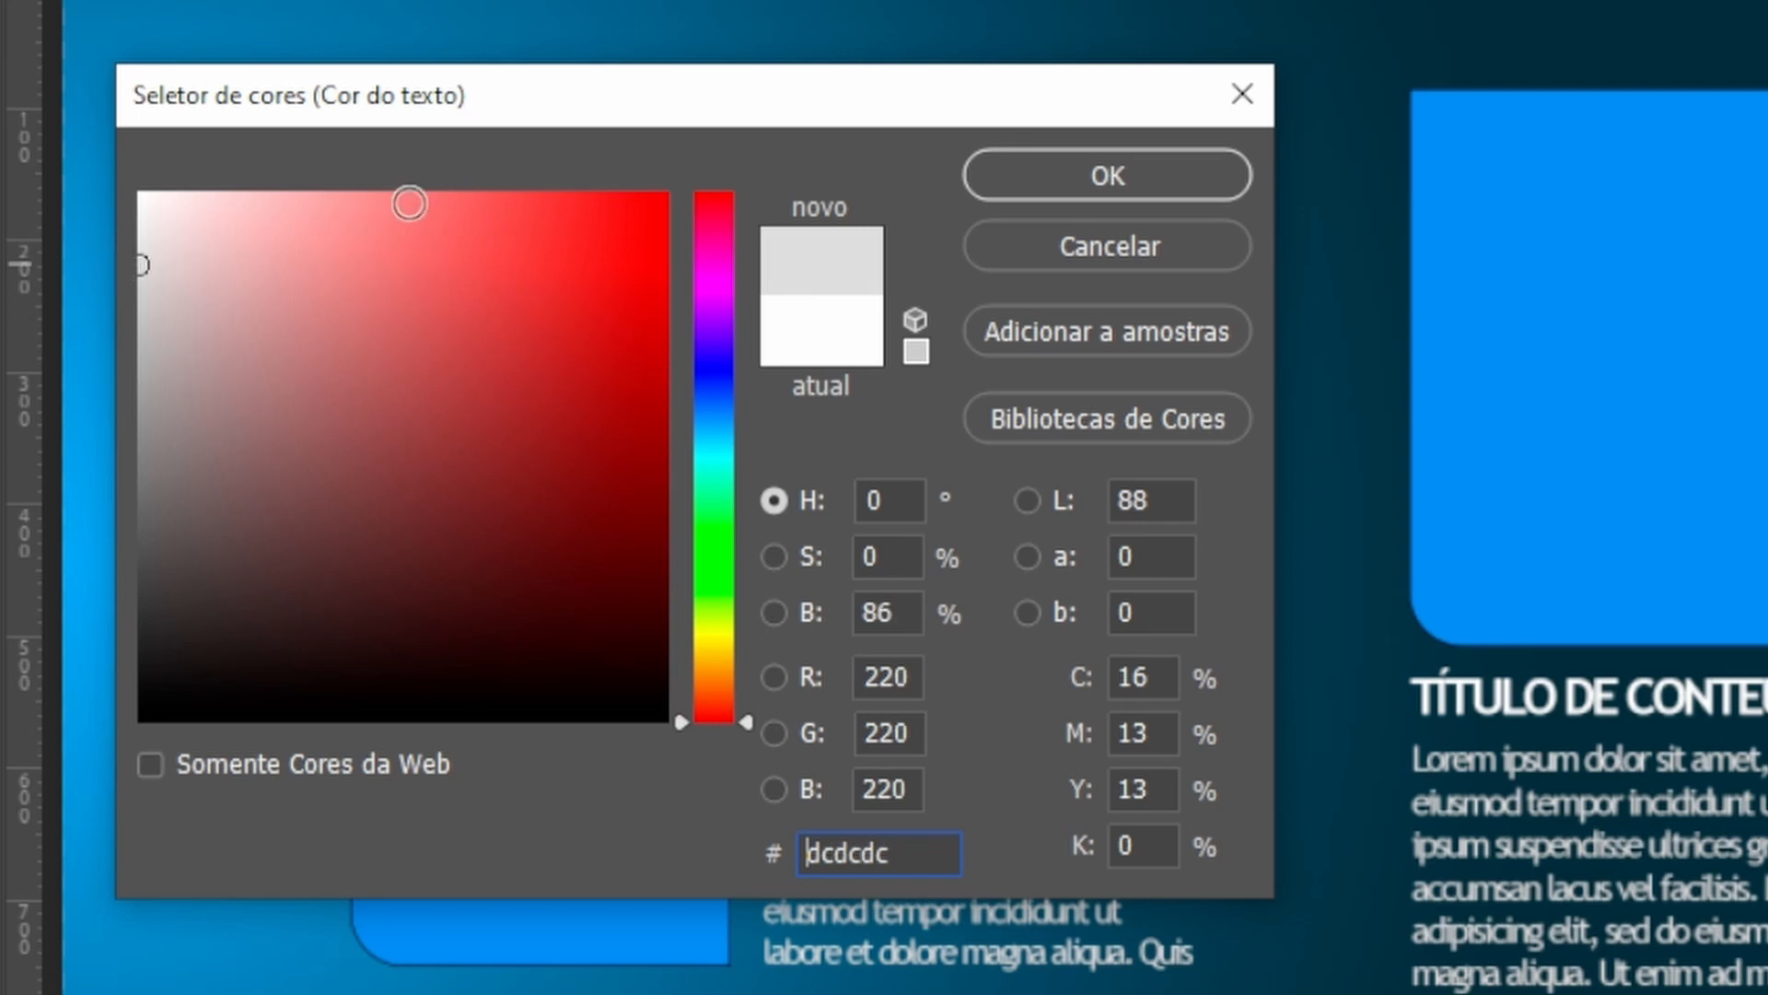
pyautogui.click(1103, 169)
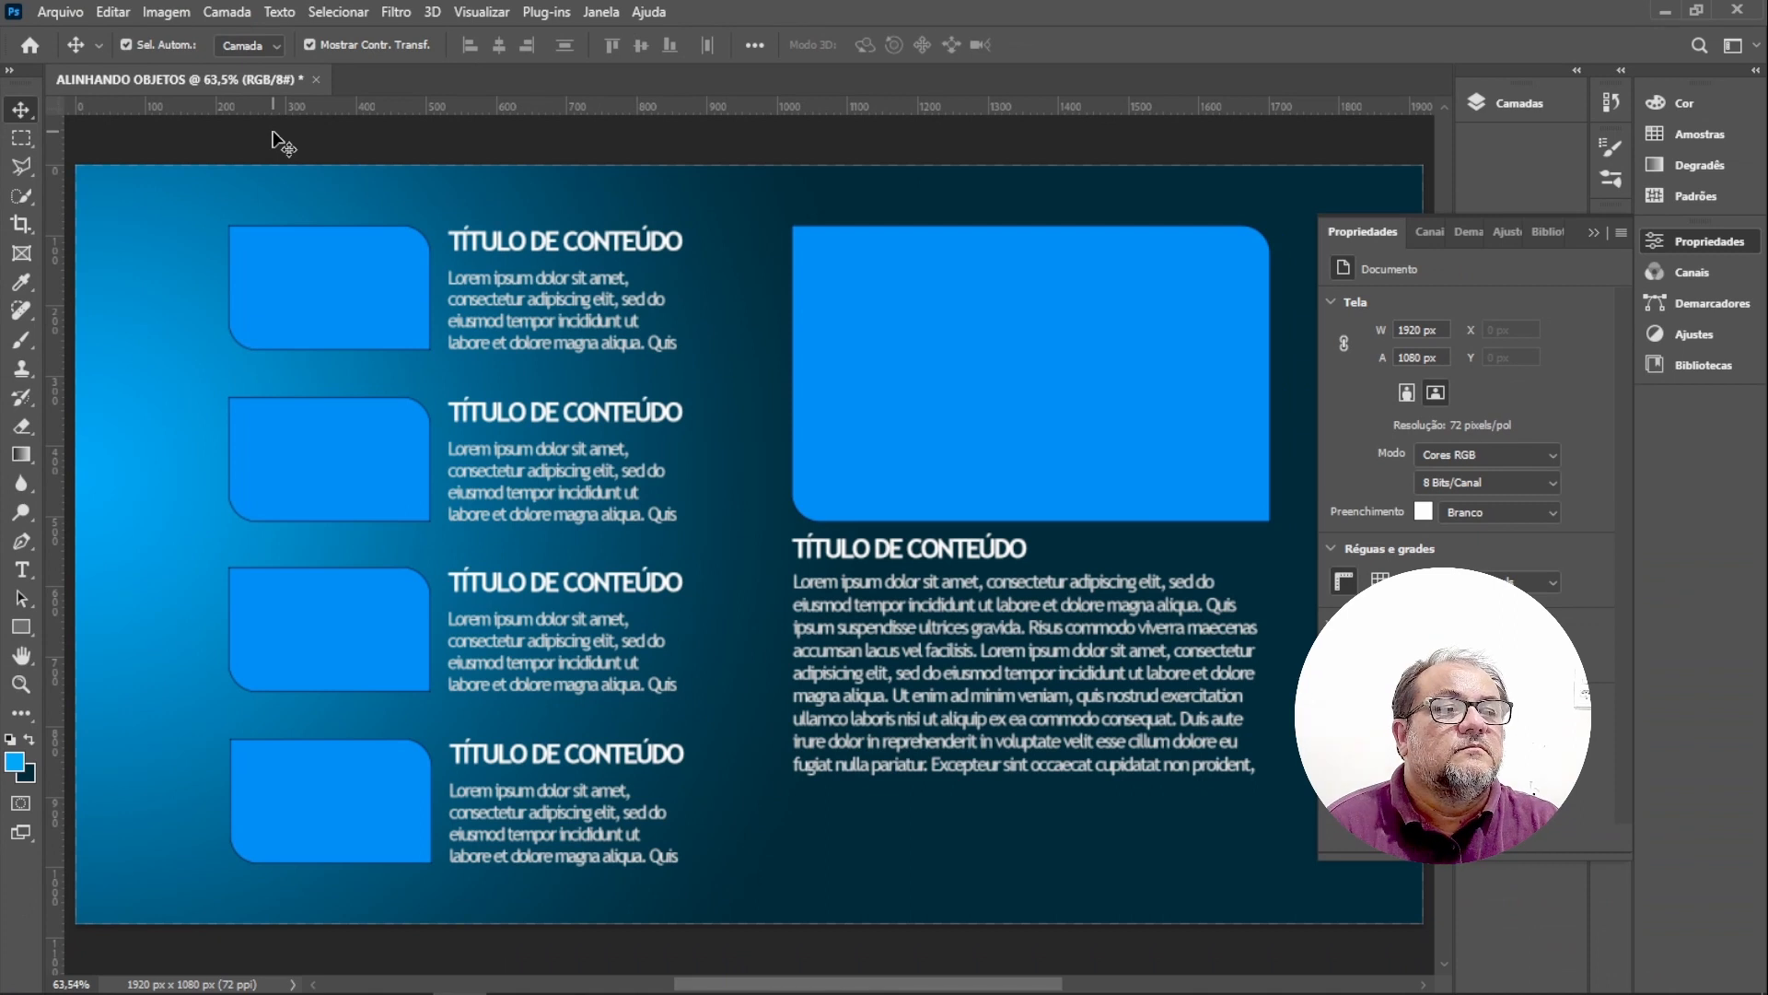
# Select the featured block's rectangle and place the image jolie (2).jpg as an embedded layer above it.
pyautogui.hotkey('ctrl', 't')
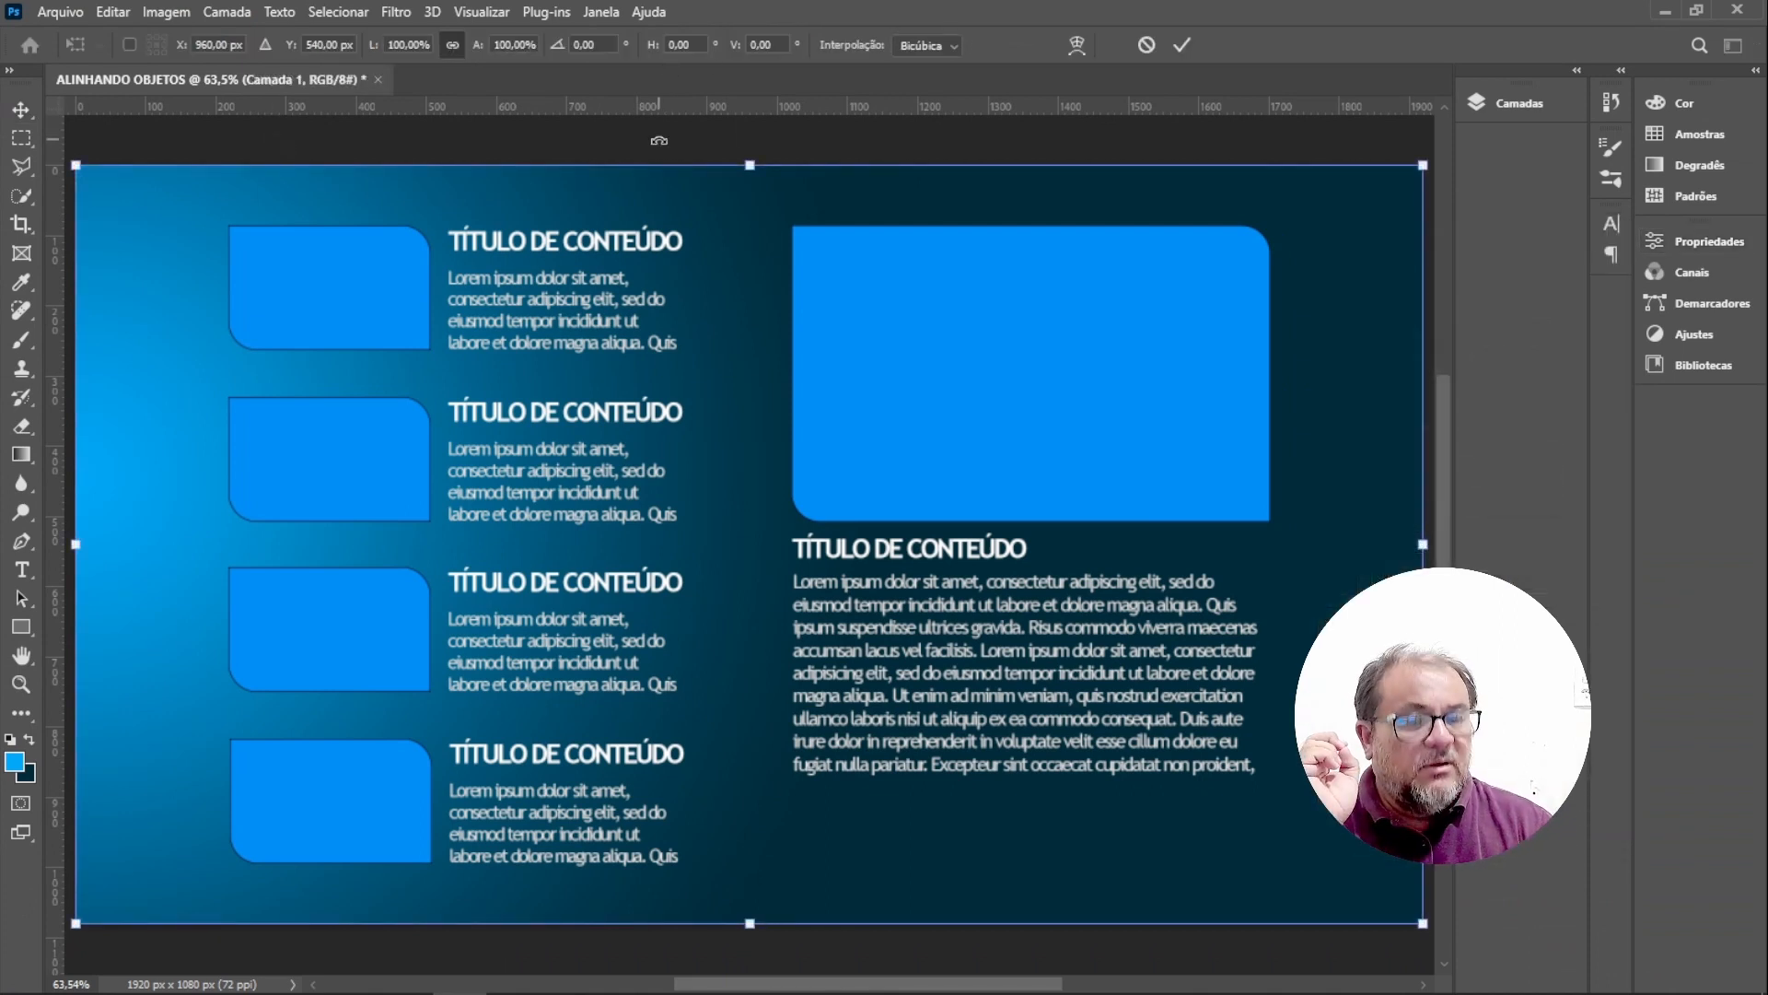
pyautogui.press('Return')
pyautogui.click(1030, 396)
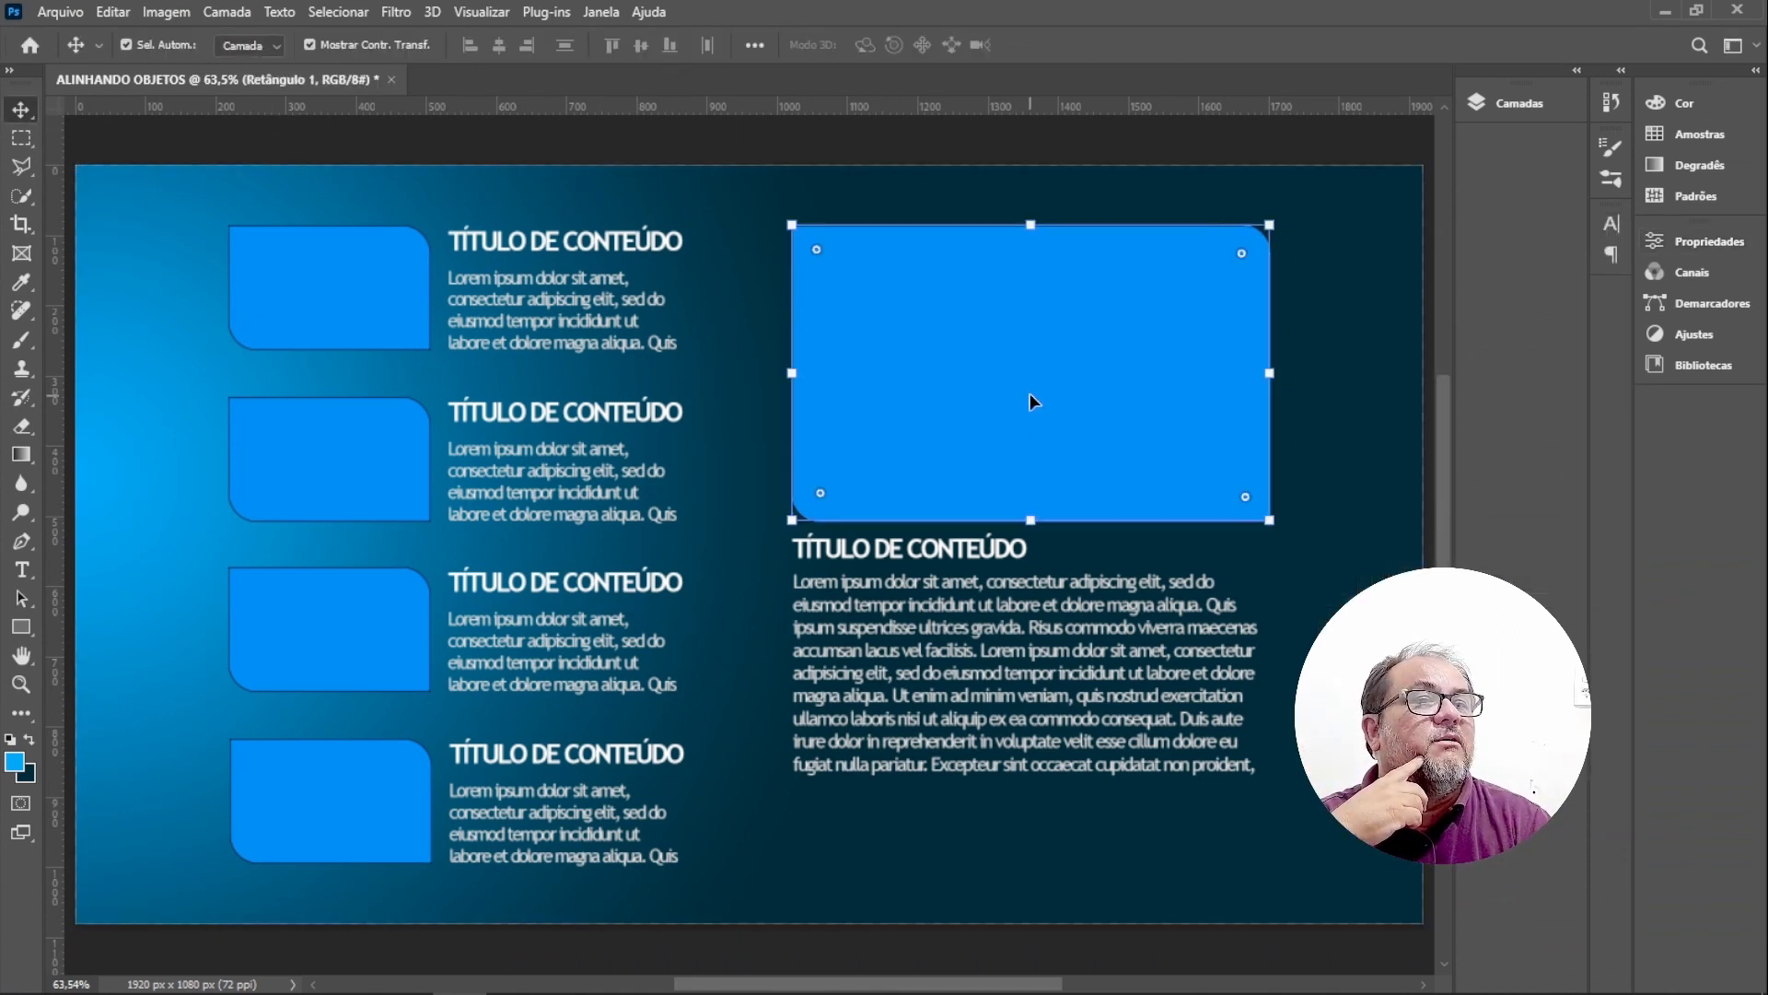
pyautogui.click(1031, 376)
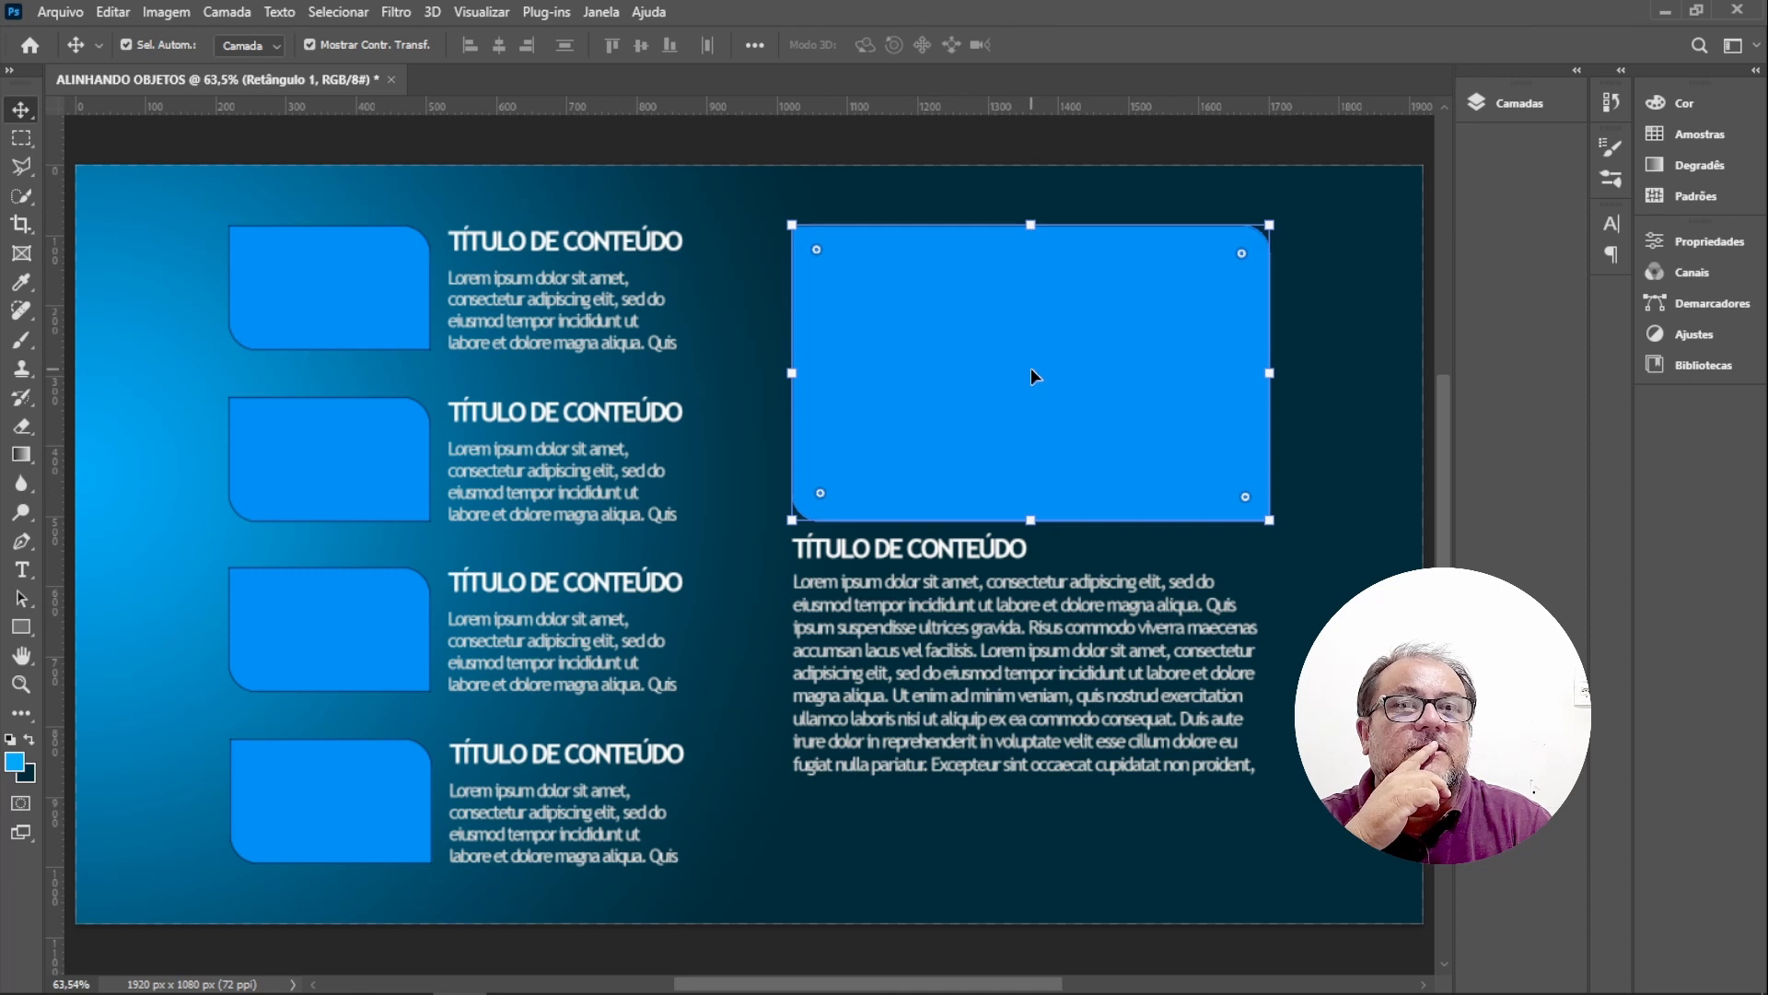
pyautogui.click(73, 14)
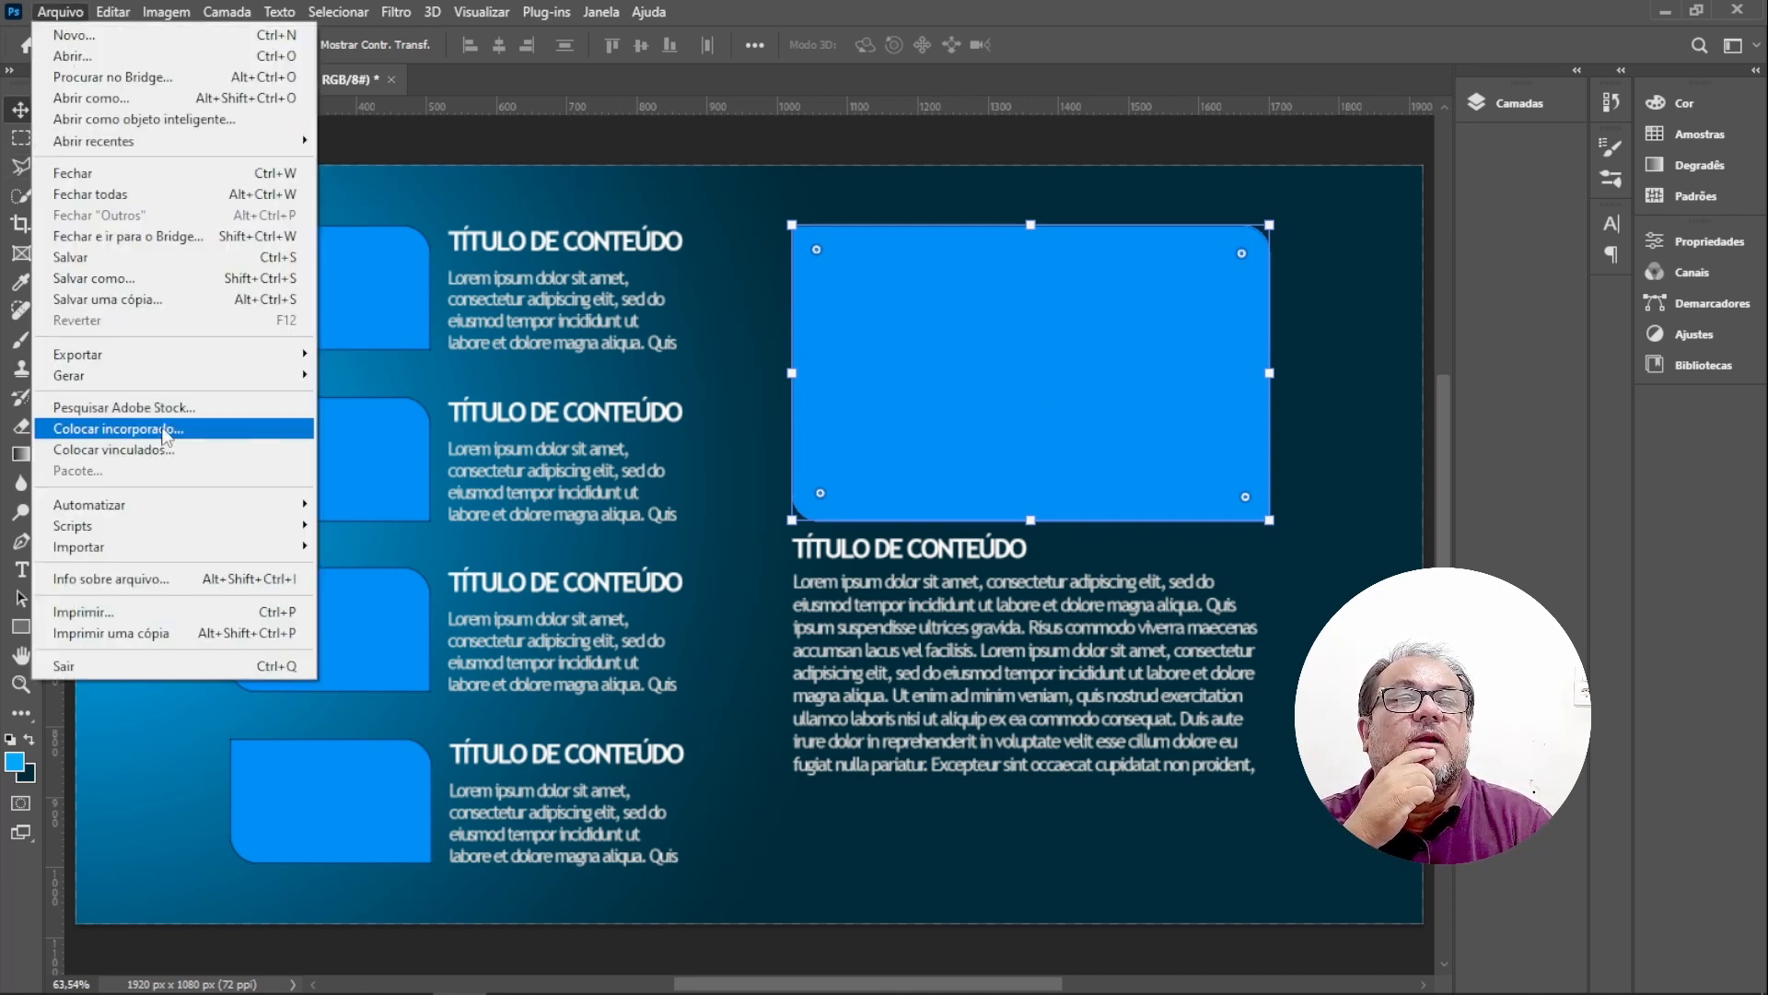
pyautogui.click(163, 427)
pyautogui.click(567, 205)
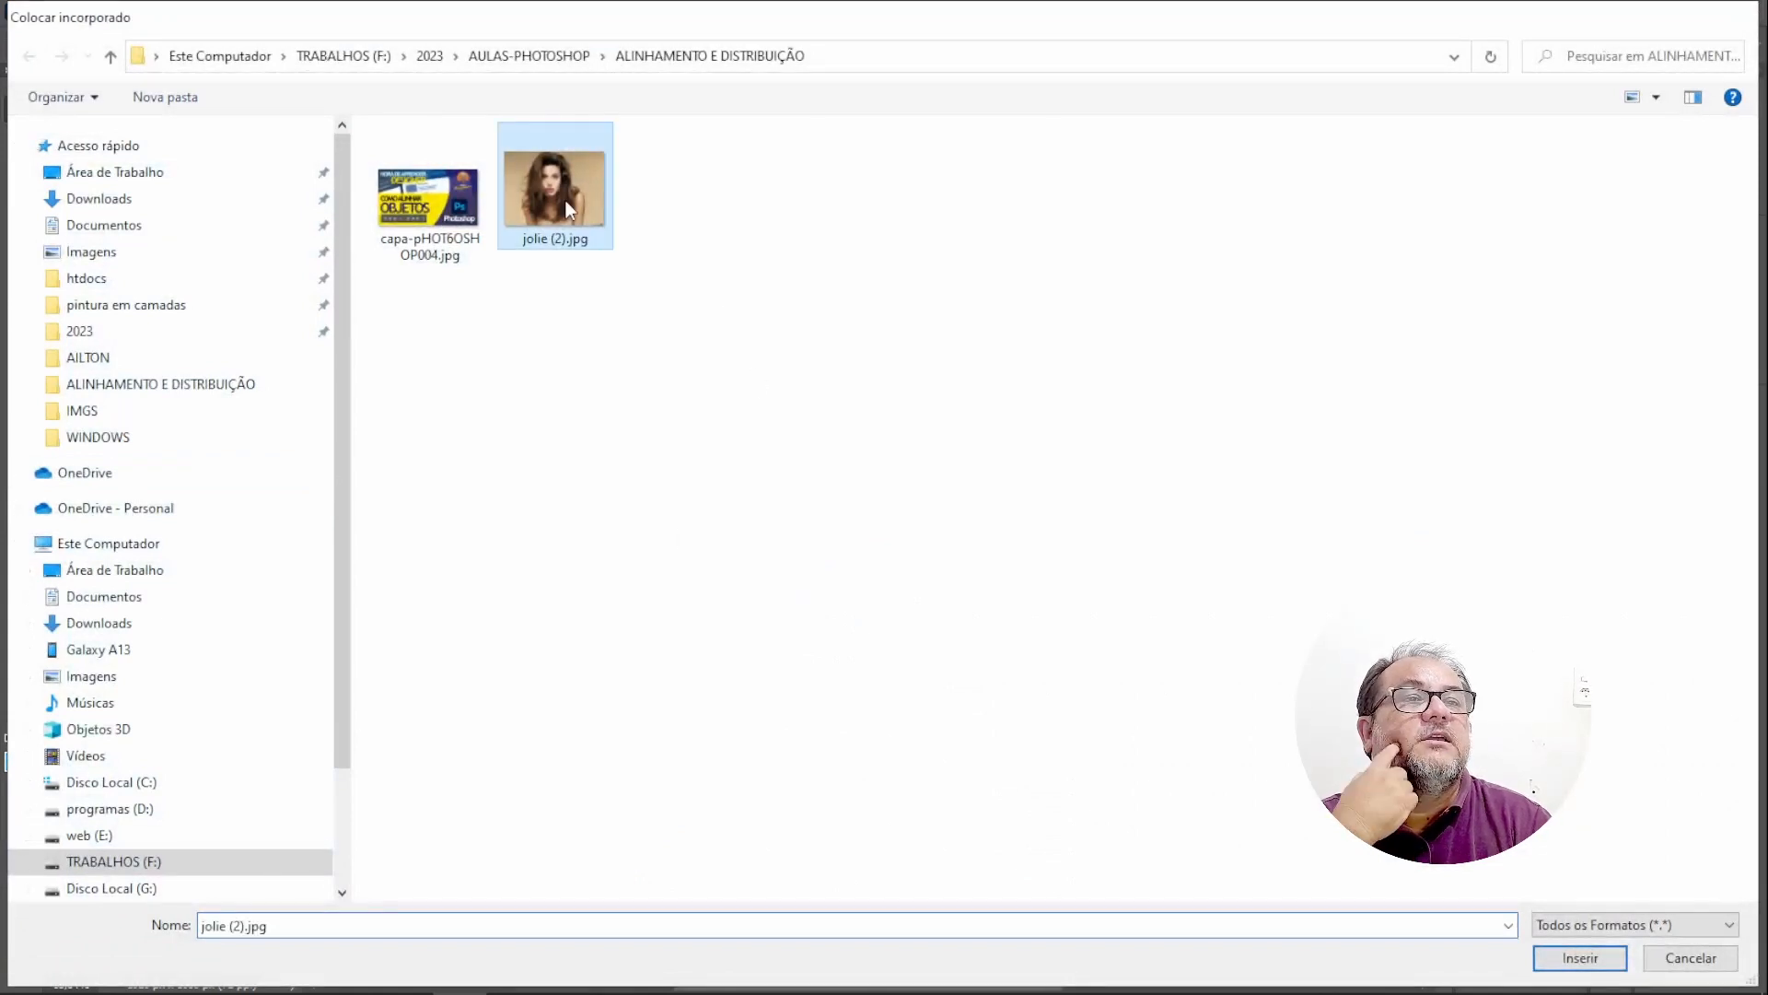
pyautogui.doubleClick(569, 210)
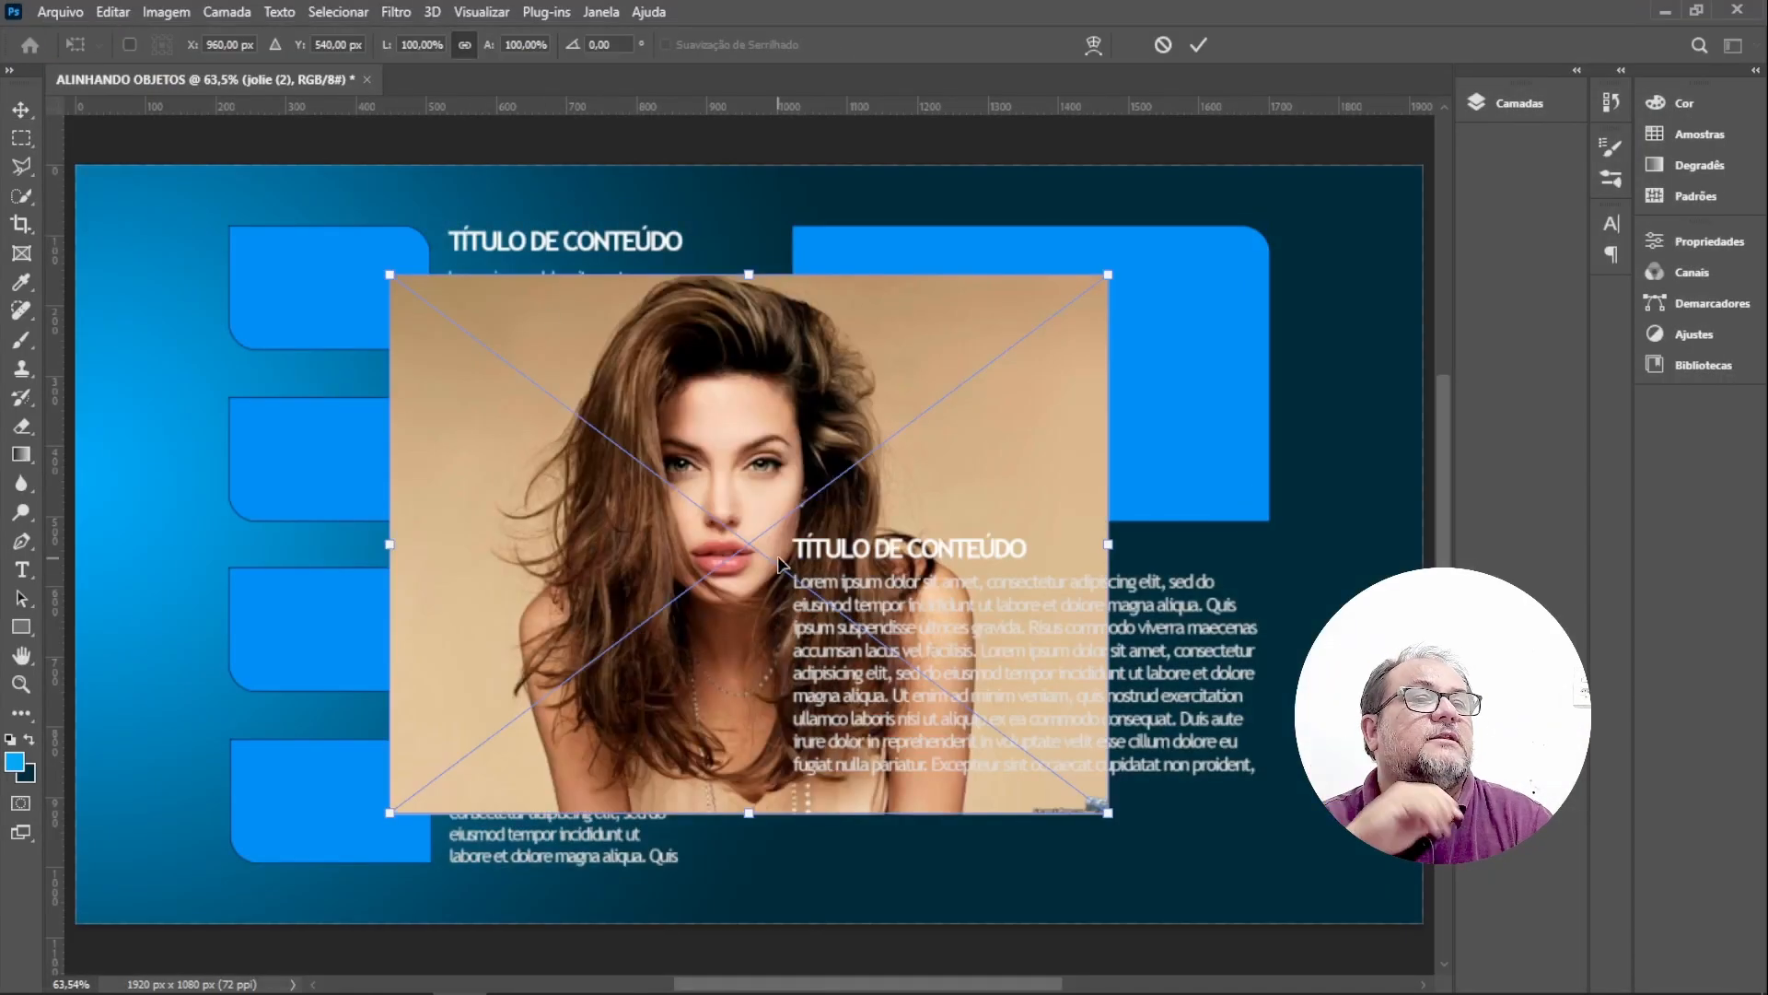
# Move and scale the placed image to about 69% so it covers the featured block's rectangle, then commit.
pyautogui.moveTo(680, 465); pyautogui.dragTo(778, 525)
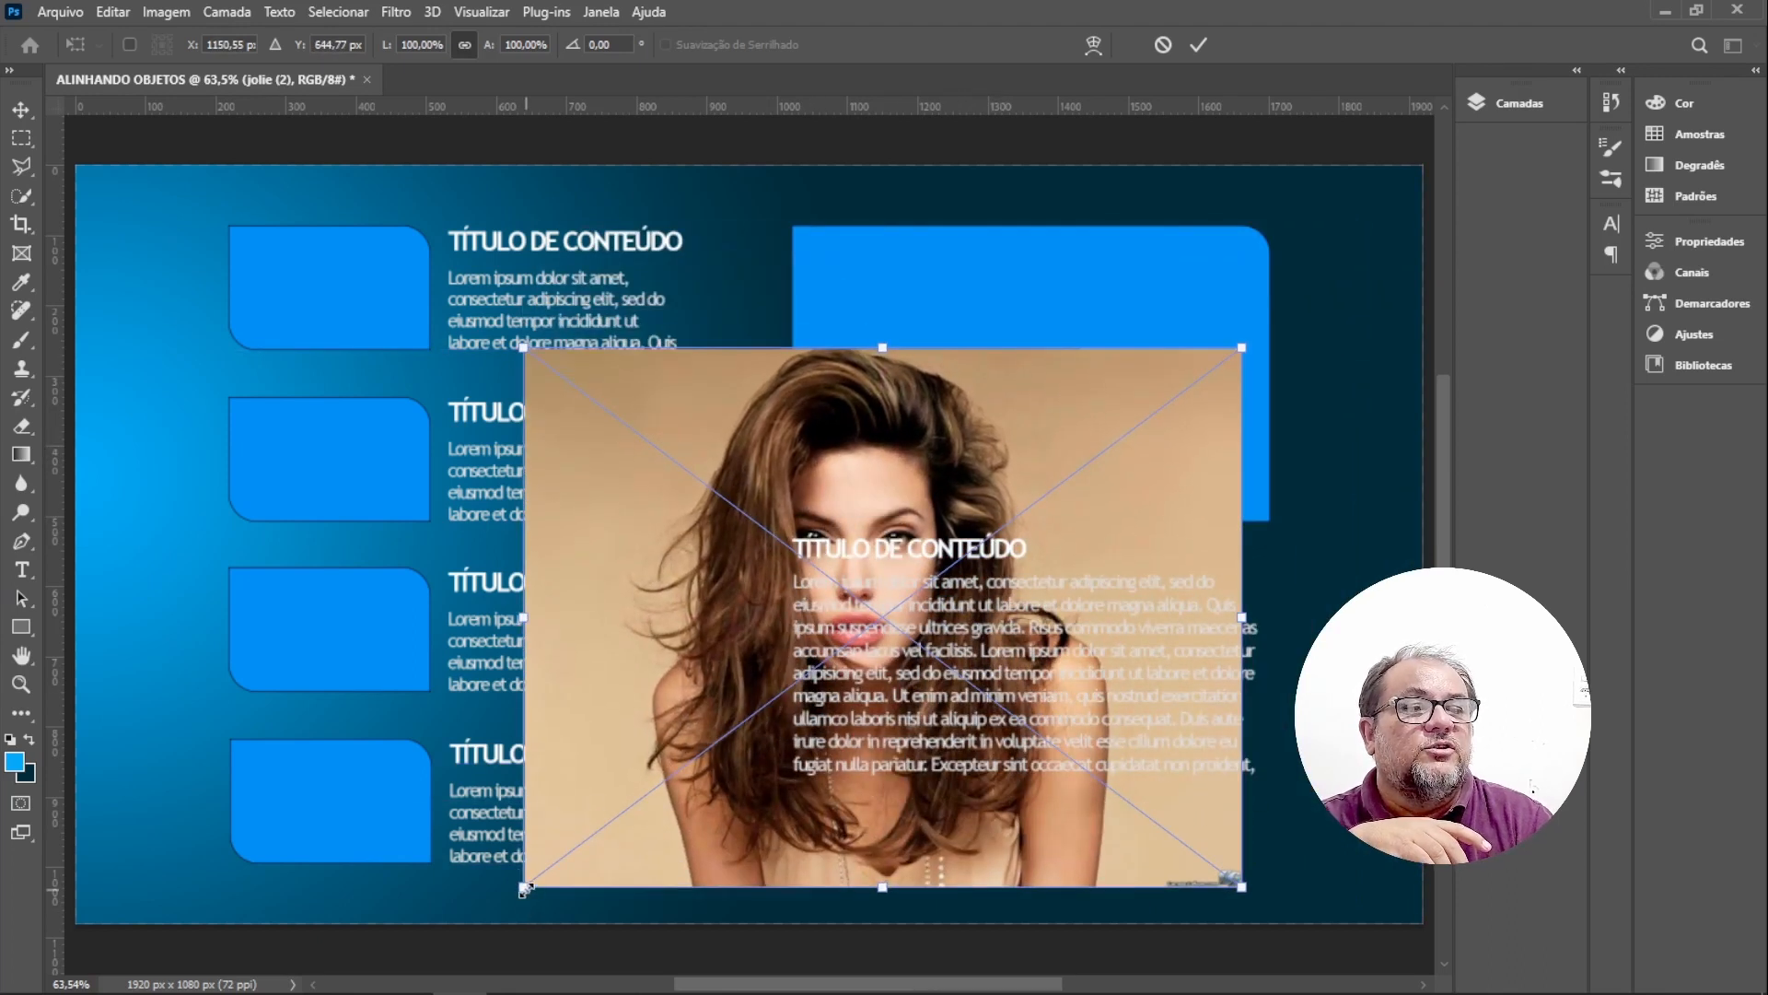
pyautogui.moveTo(522, 886); pyautogui.dragTo(721, 733)
pyautogui.moveTo(1012, 419); pyautogui.dragTo(1052, 293)
pyautogui.moveTo(1290, 591); pyautogui.dragTo(1264, 474)
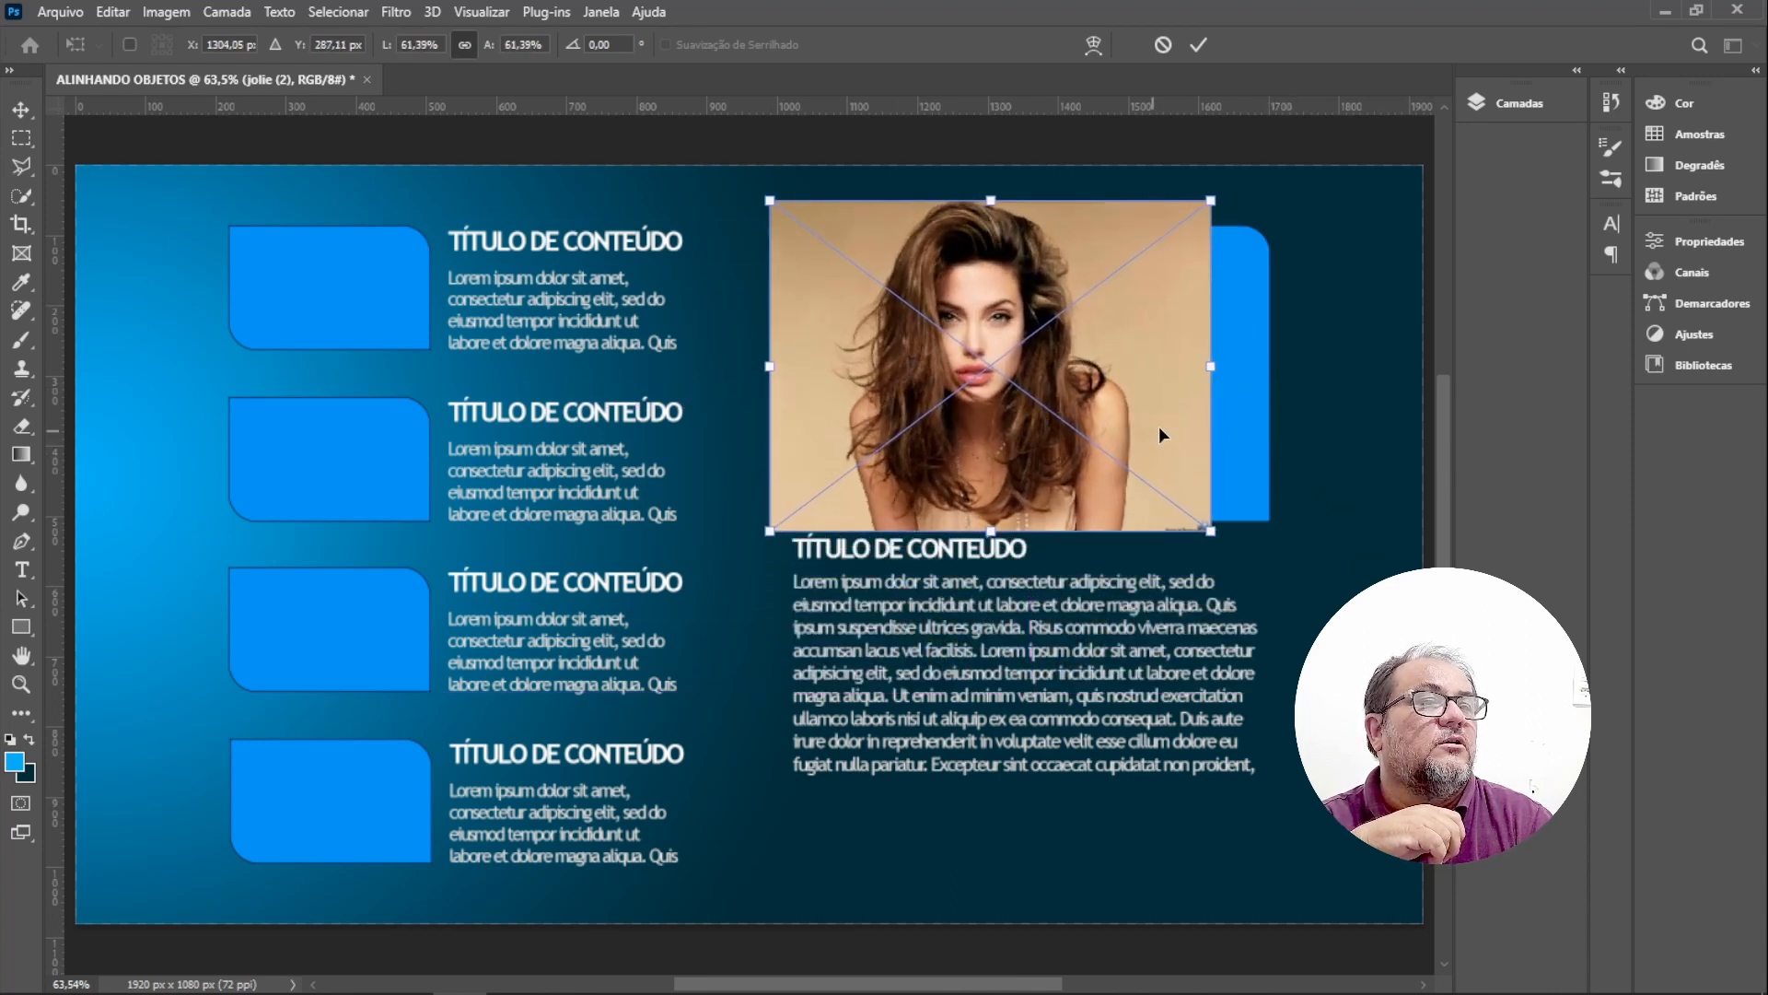
pyautogui.moveTo(1159, 426); pyautogui.dragTo(1192, 437)
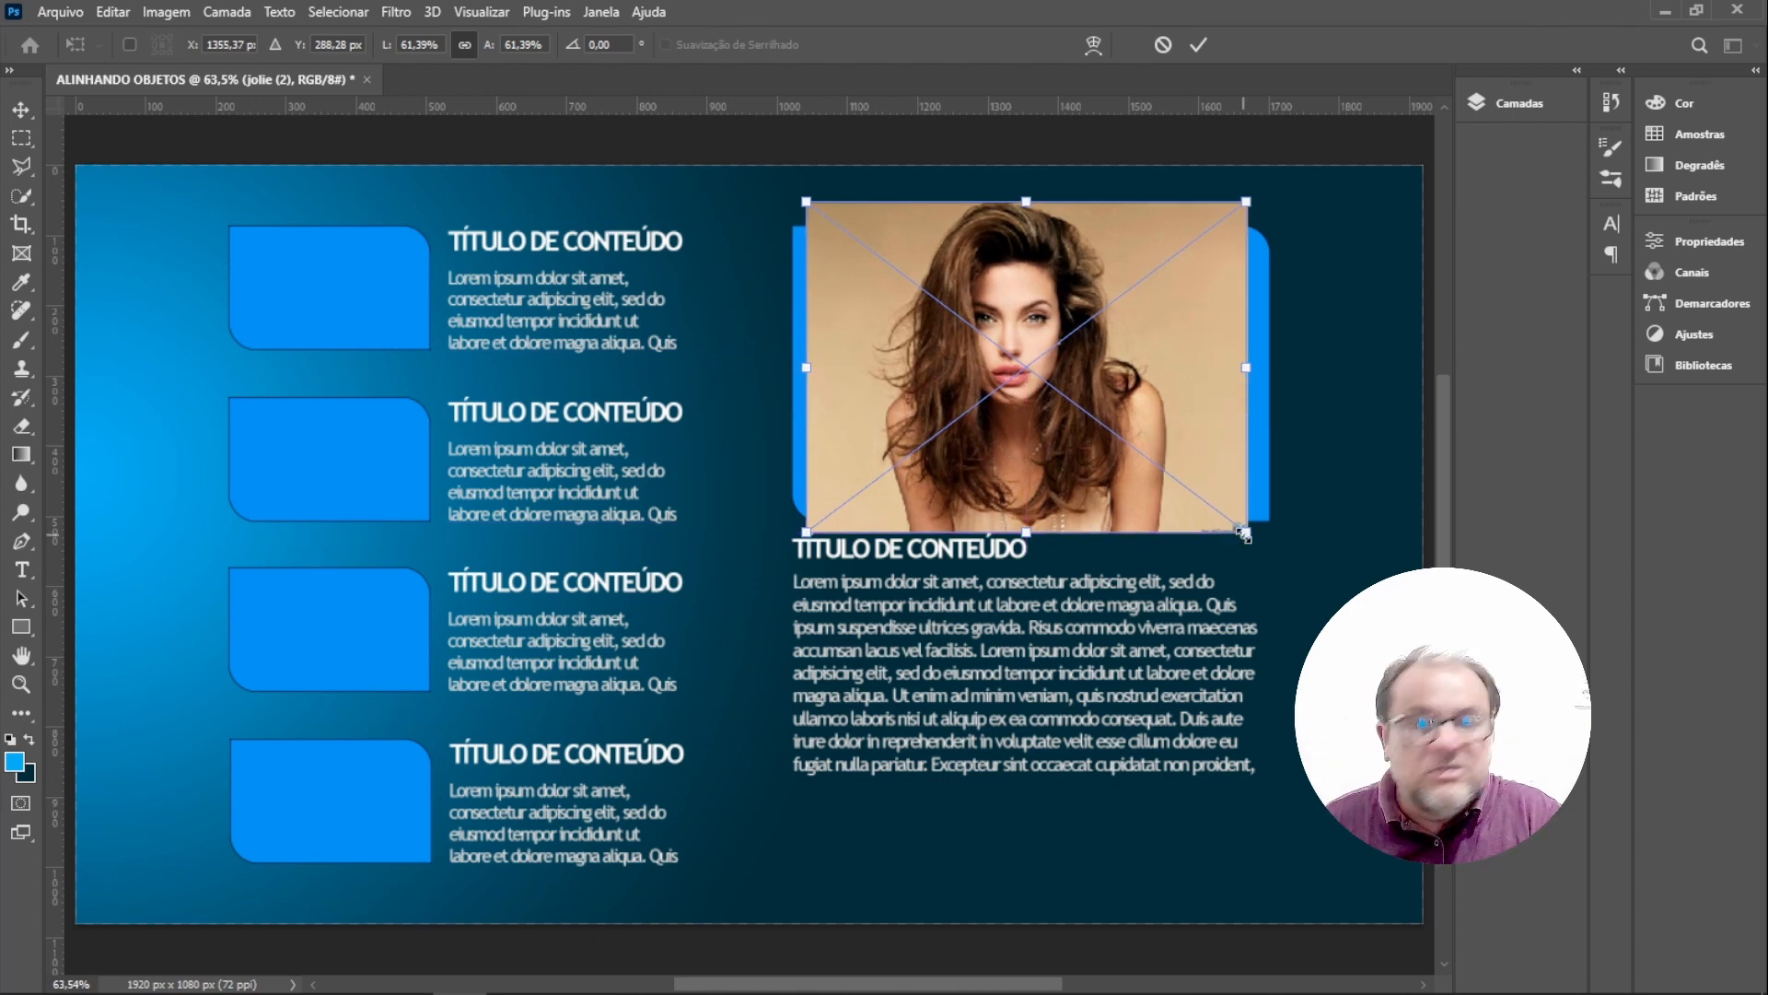
pyautogui.moveTo(1248, 532); pyautogui.dragTo(1280, 550)
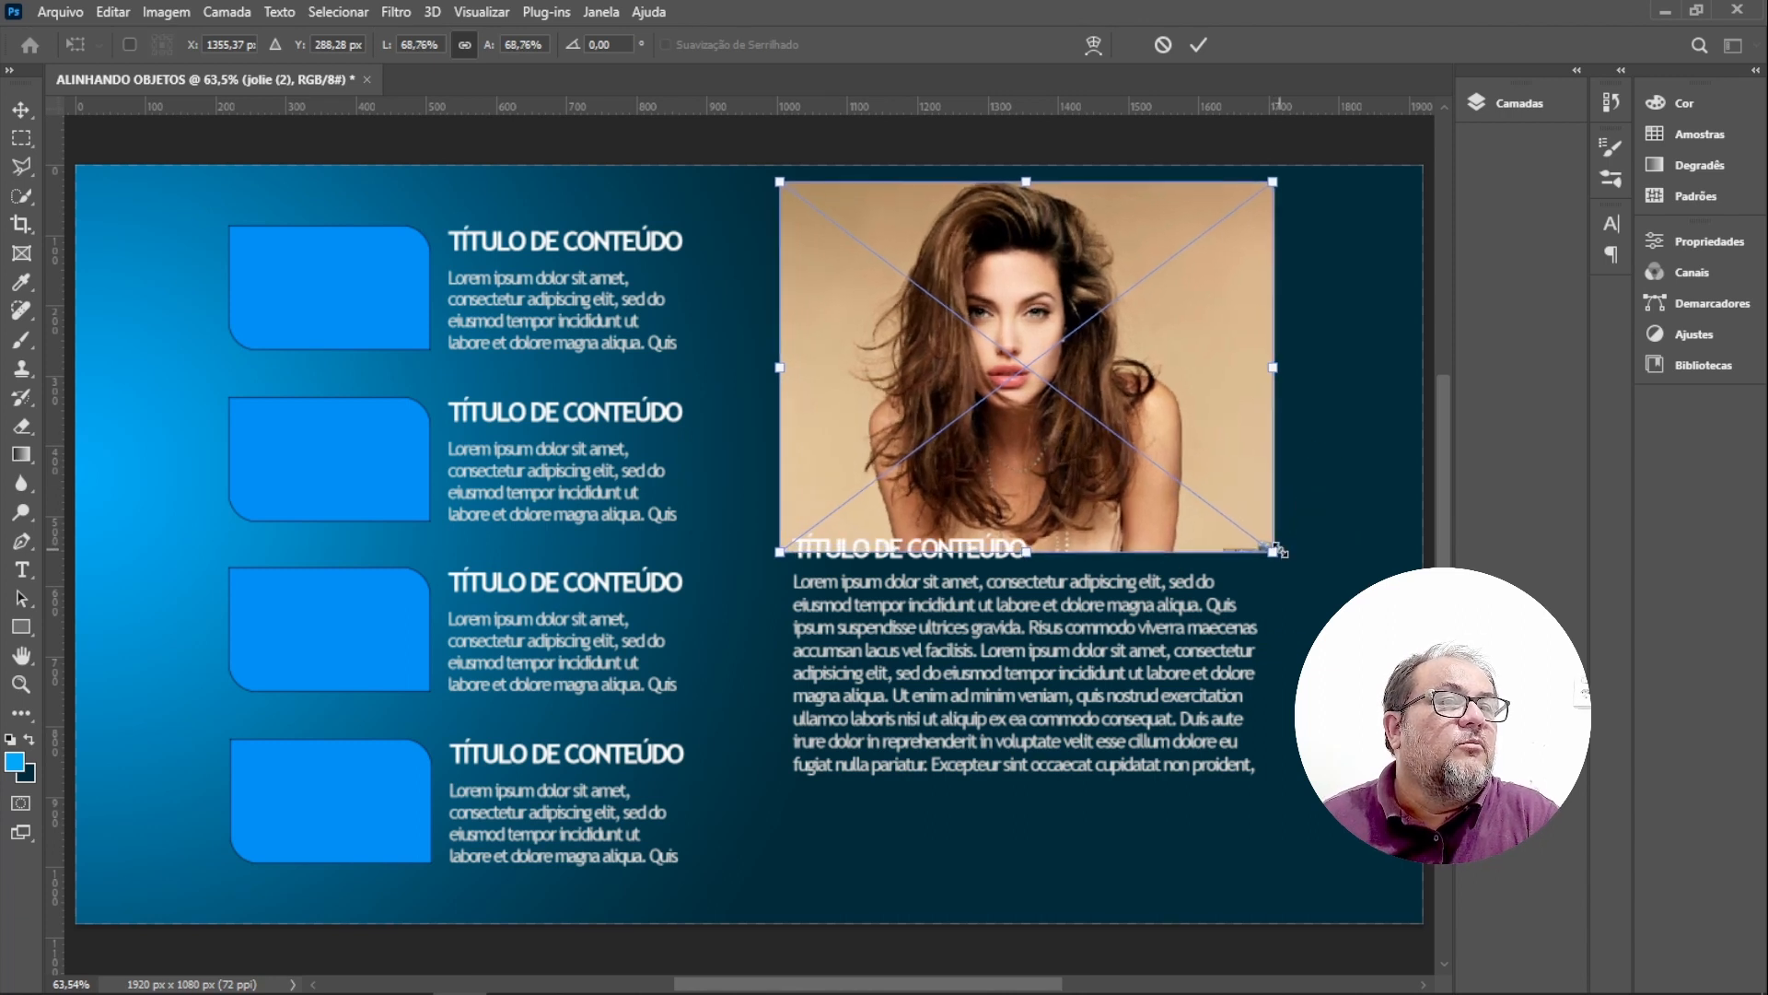
pyautogui.moveTo(1165, 333)
pyautogui.mouseDown()
pyautogui.moveTo(1177, 383)
pyautogui.moveTo(1166, 351)
pyautogui.mouseUp()
pyautogui.press('Return')
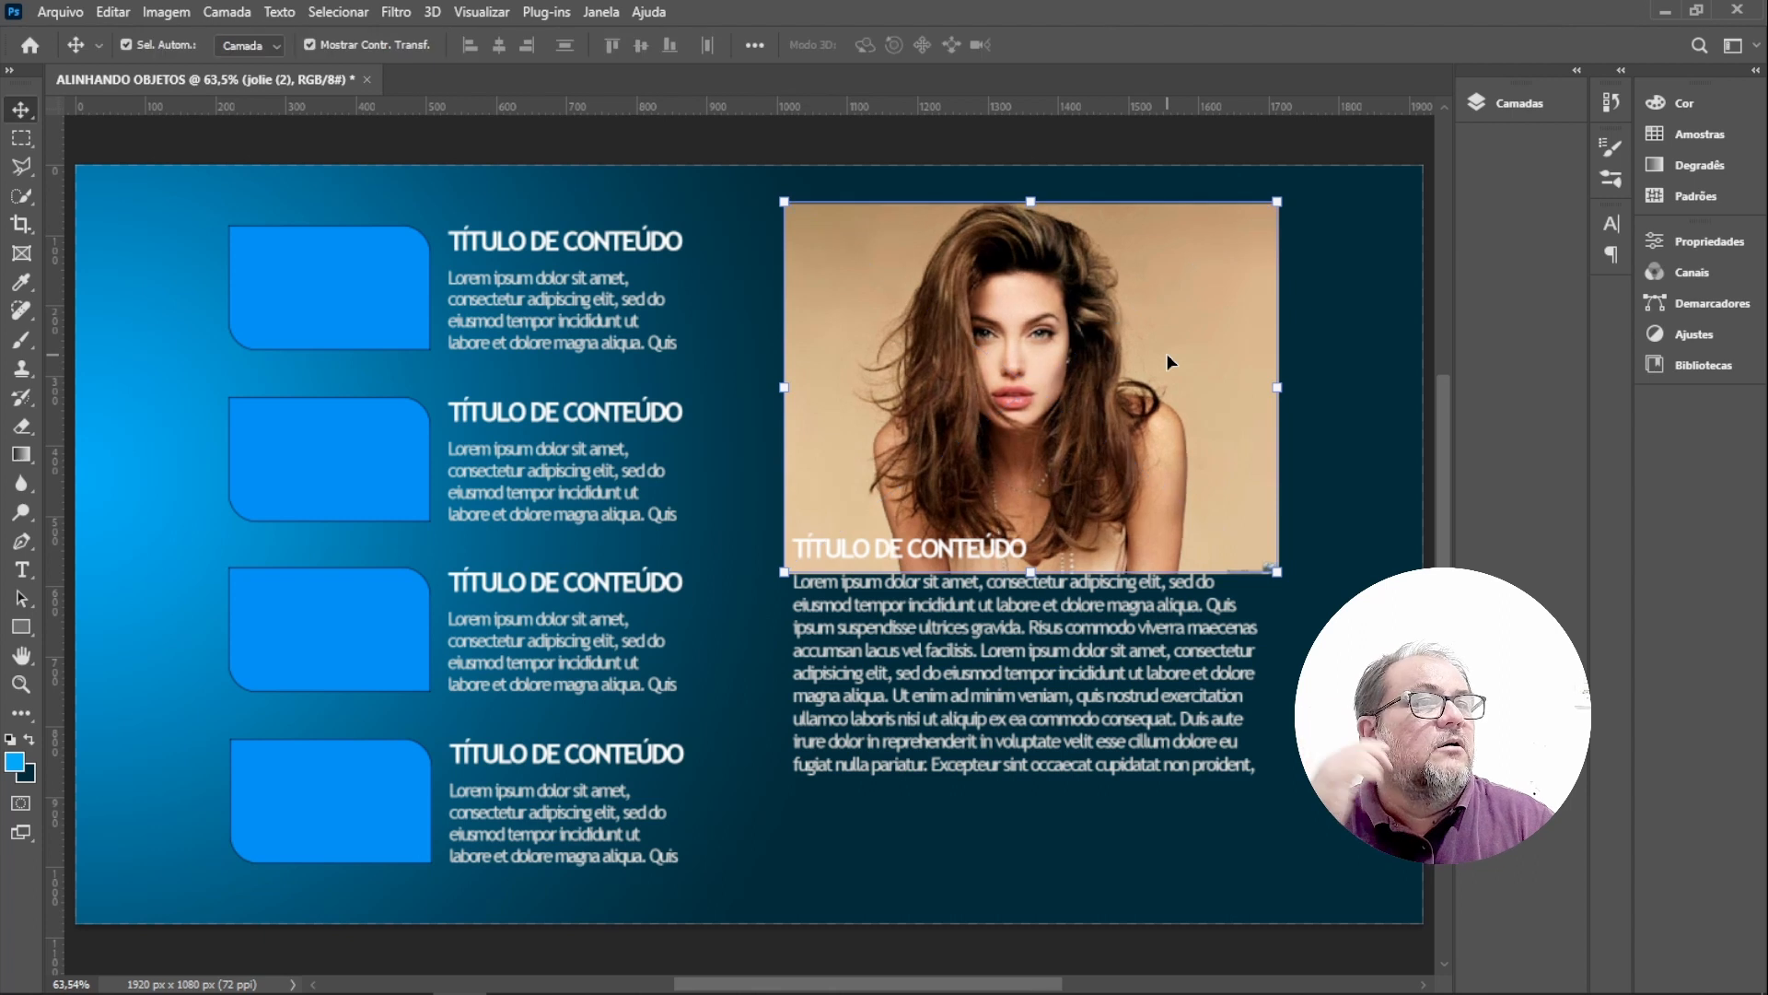
# Try to clip the jolie (2) image layer to the Retângulo 1 layer beneath it.
pyautogui.click(1511, 97)
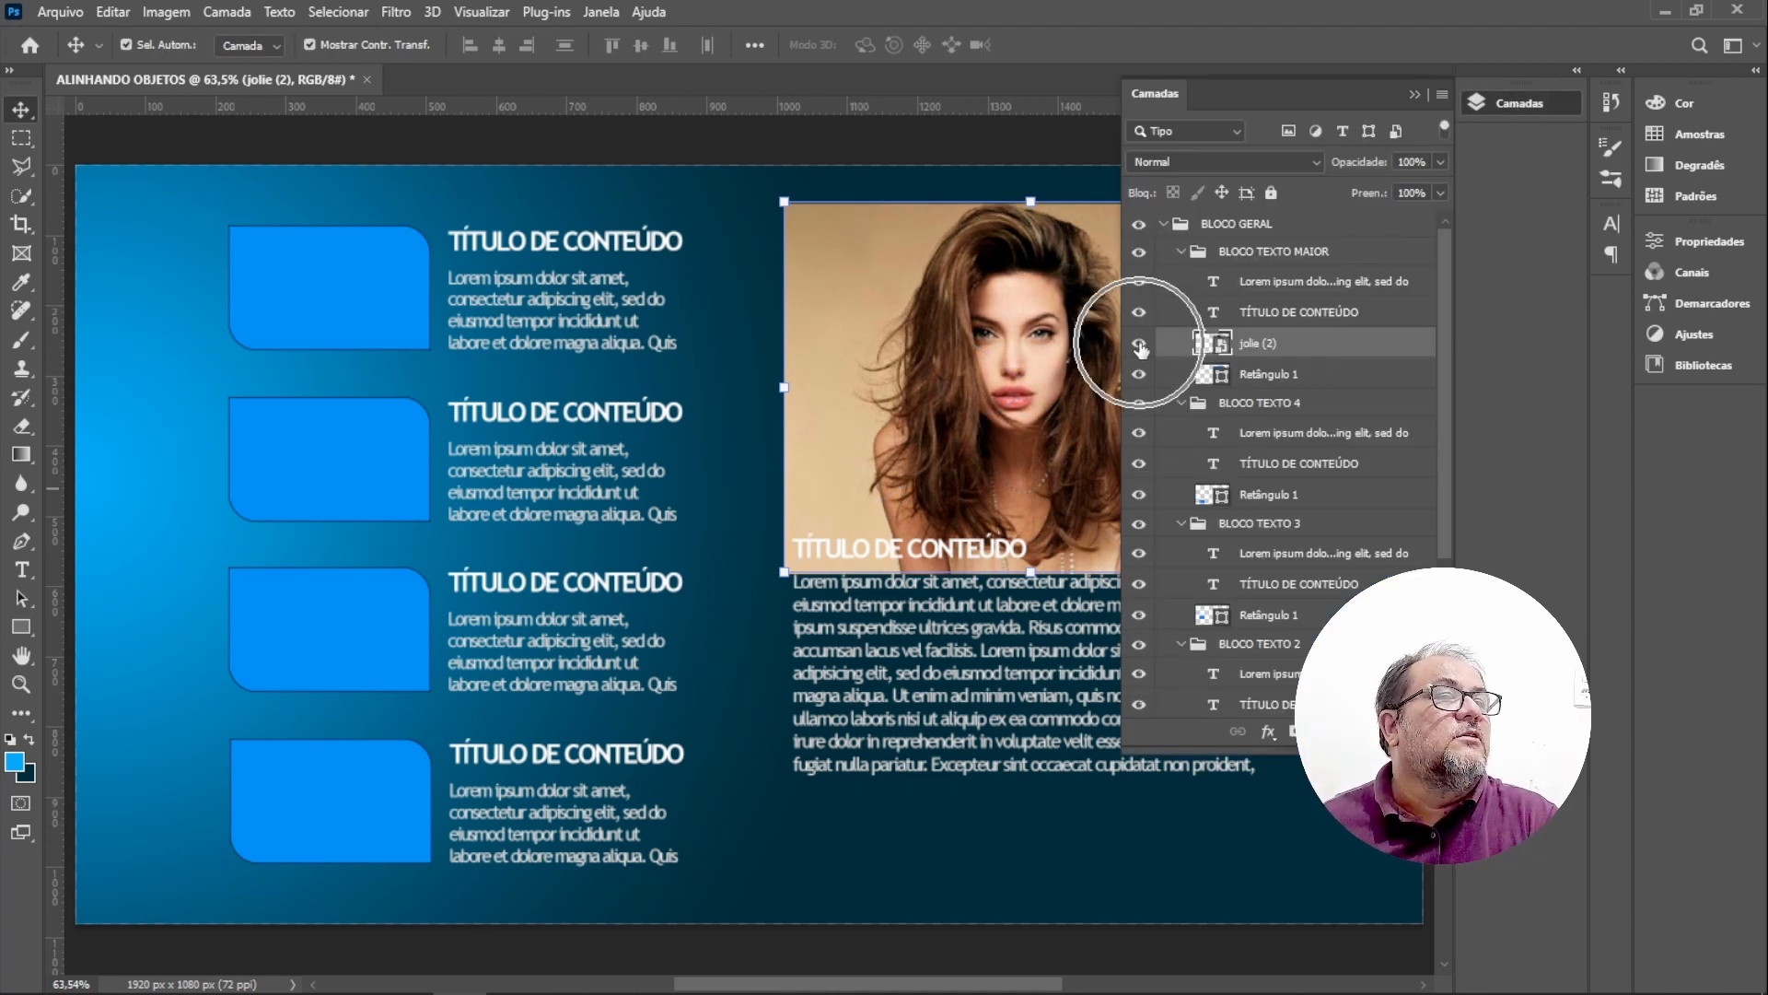
pyautogui.click(1221, 379)
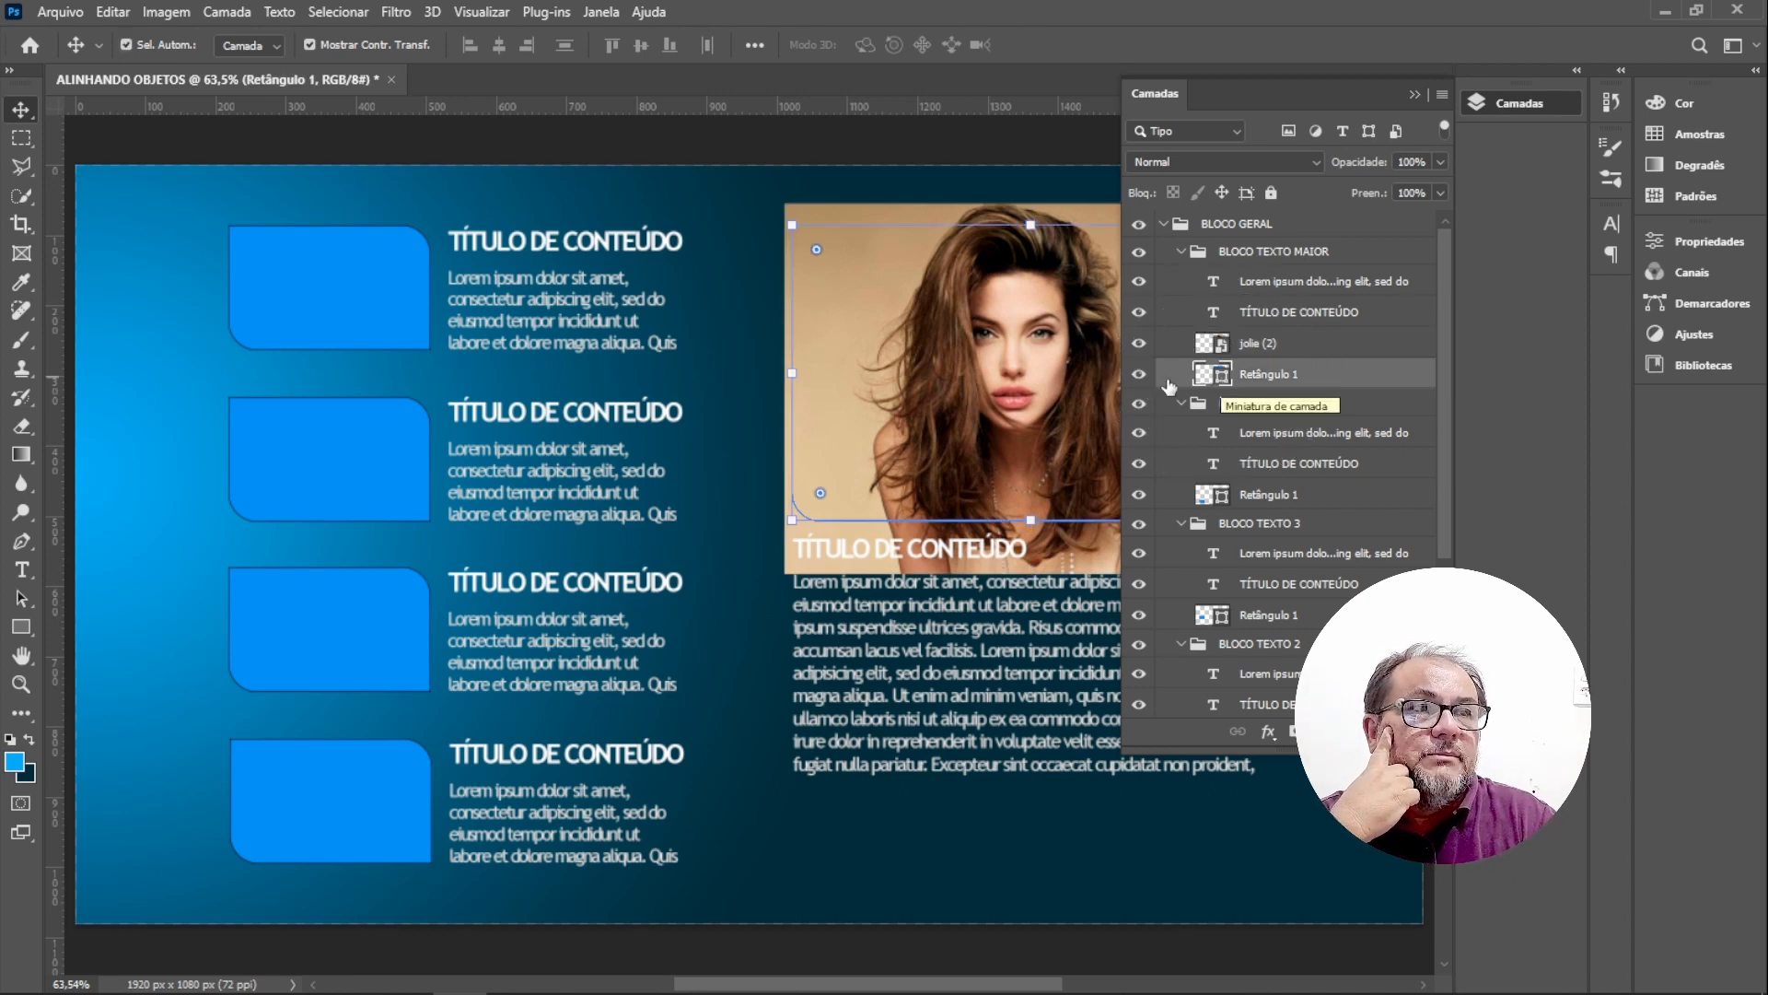
pyautogui.click(1248, 346)
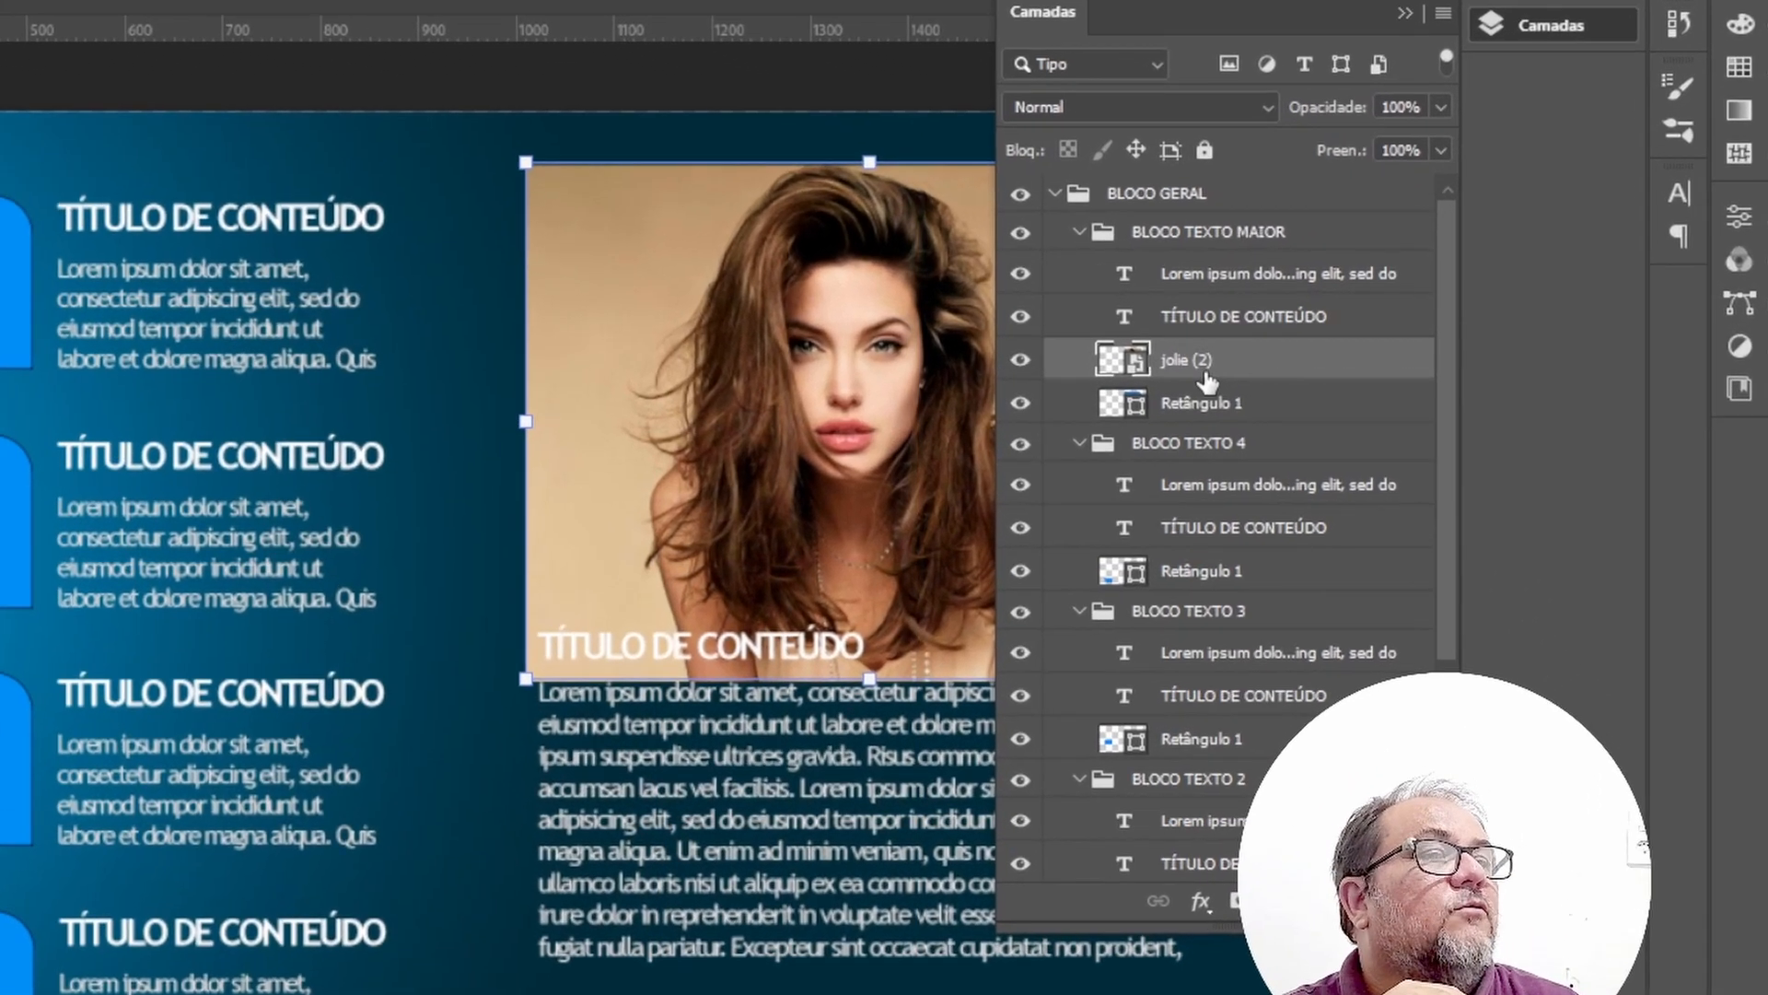
pyautogui.press('ctrl')
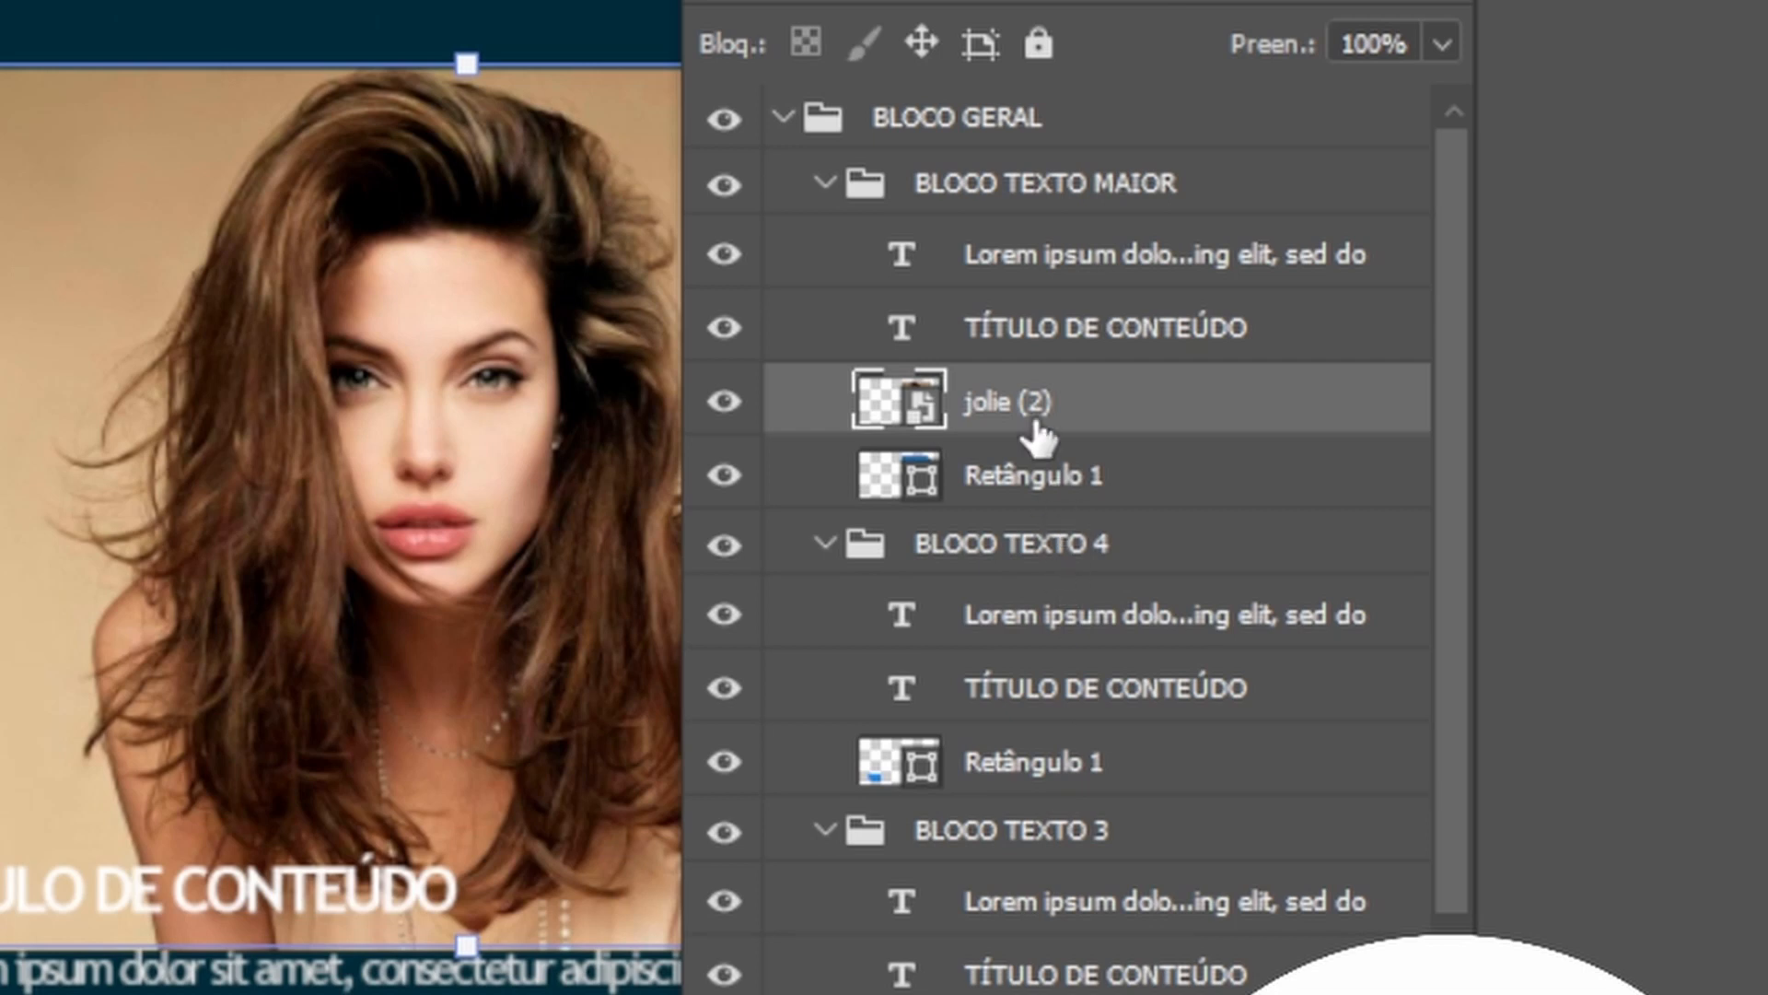
pyautogui.press('ctrl')
pyautogui.press('ctrl')
pyautogui.press('ctrl')
pyautogui.press('ctrl')
pyautogui.rightClick(1069, 411)
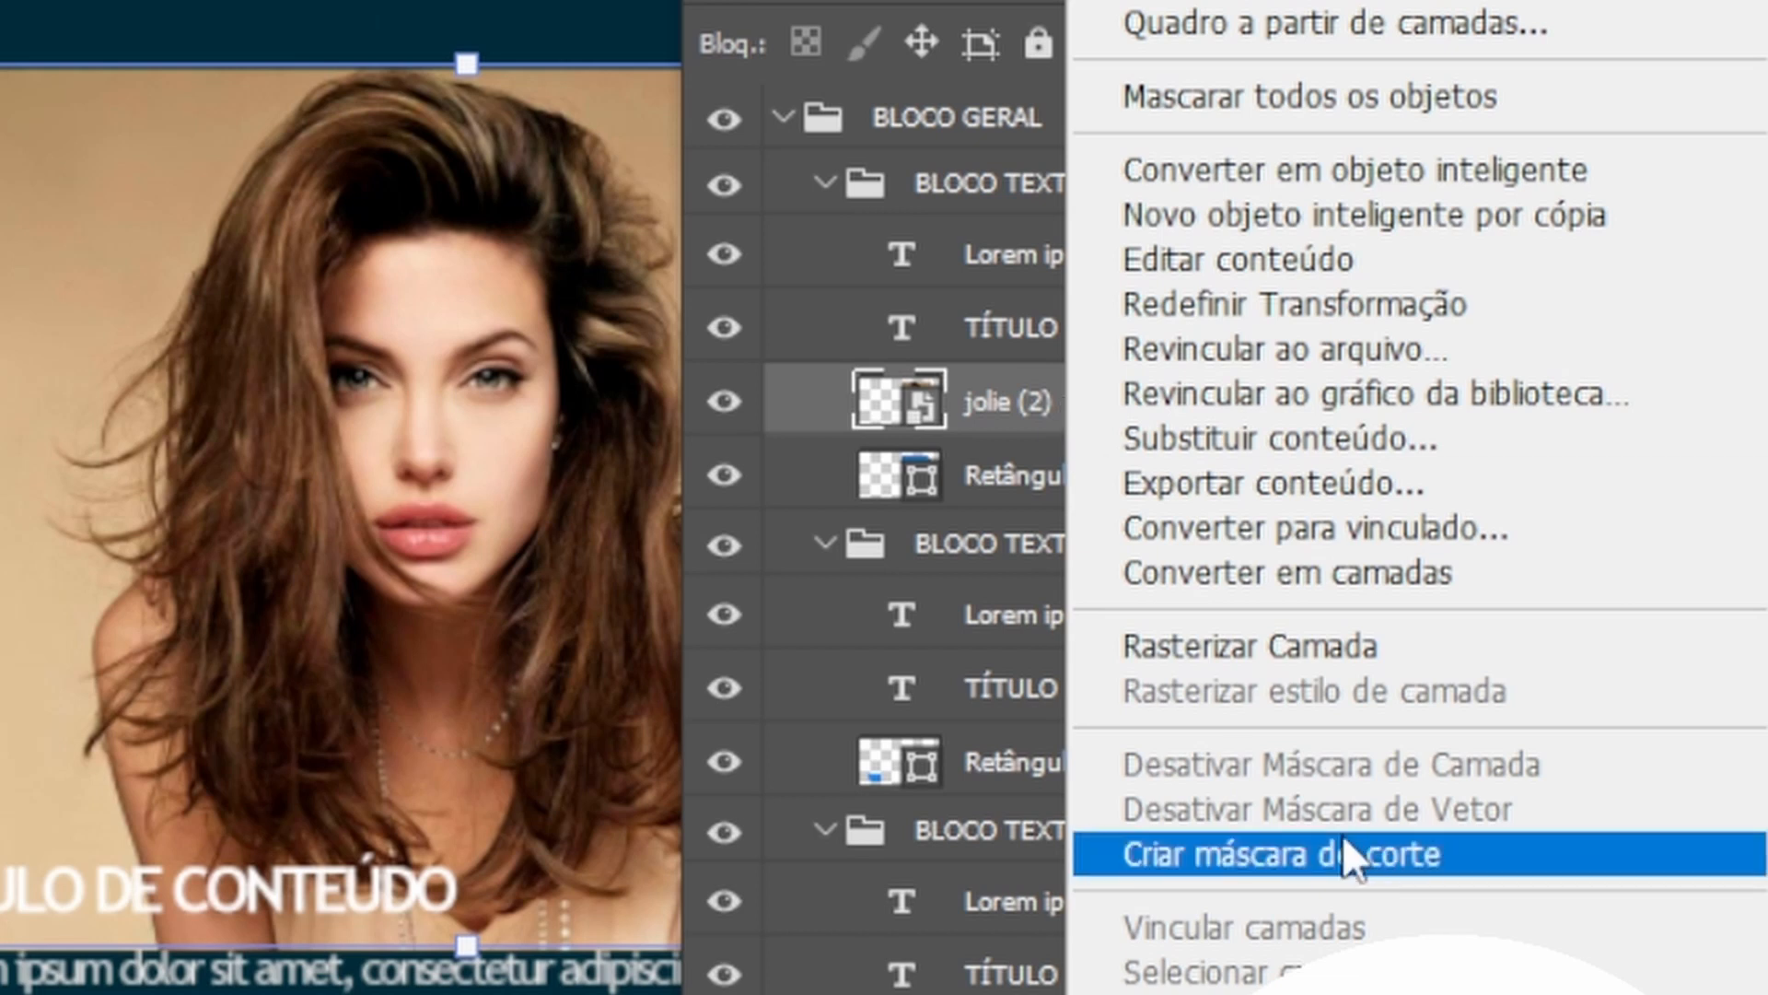
pyautogui.click(1323, 853)
# Hide and reshow the jolie (2) layer to compare it with the rectangle underneath.
pyautogui.click(989, 397)
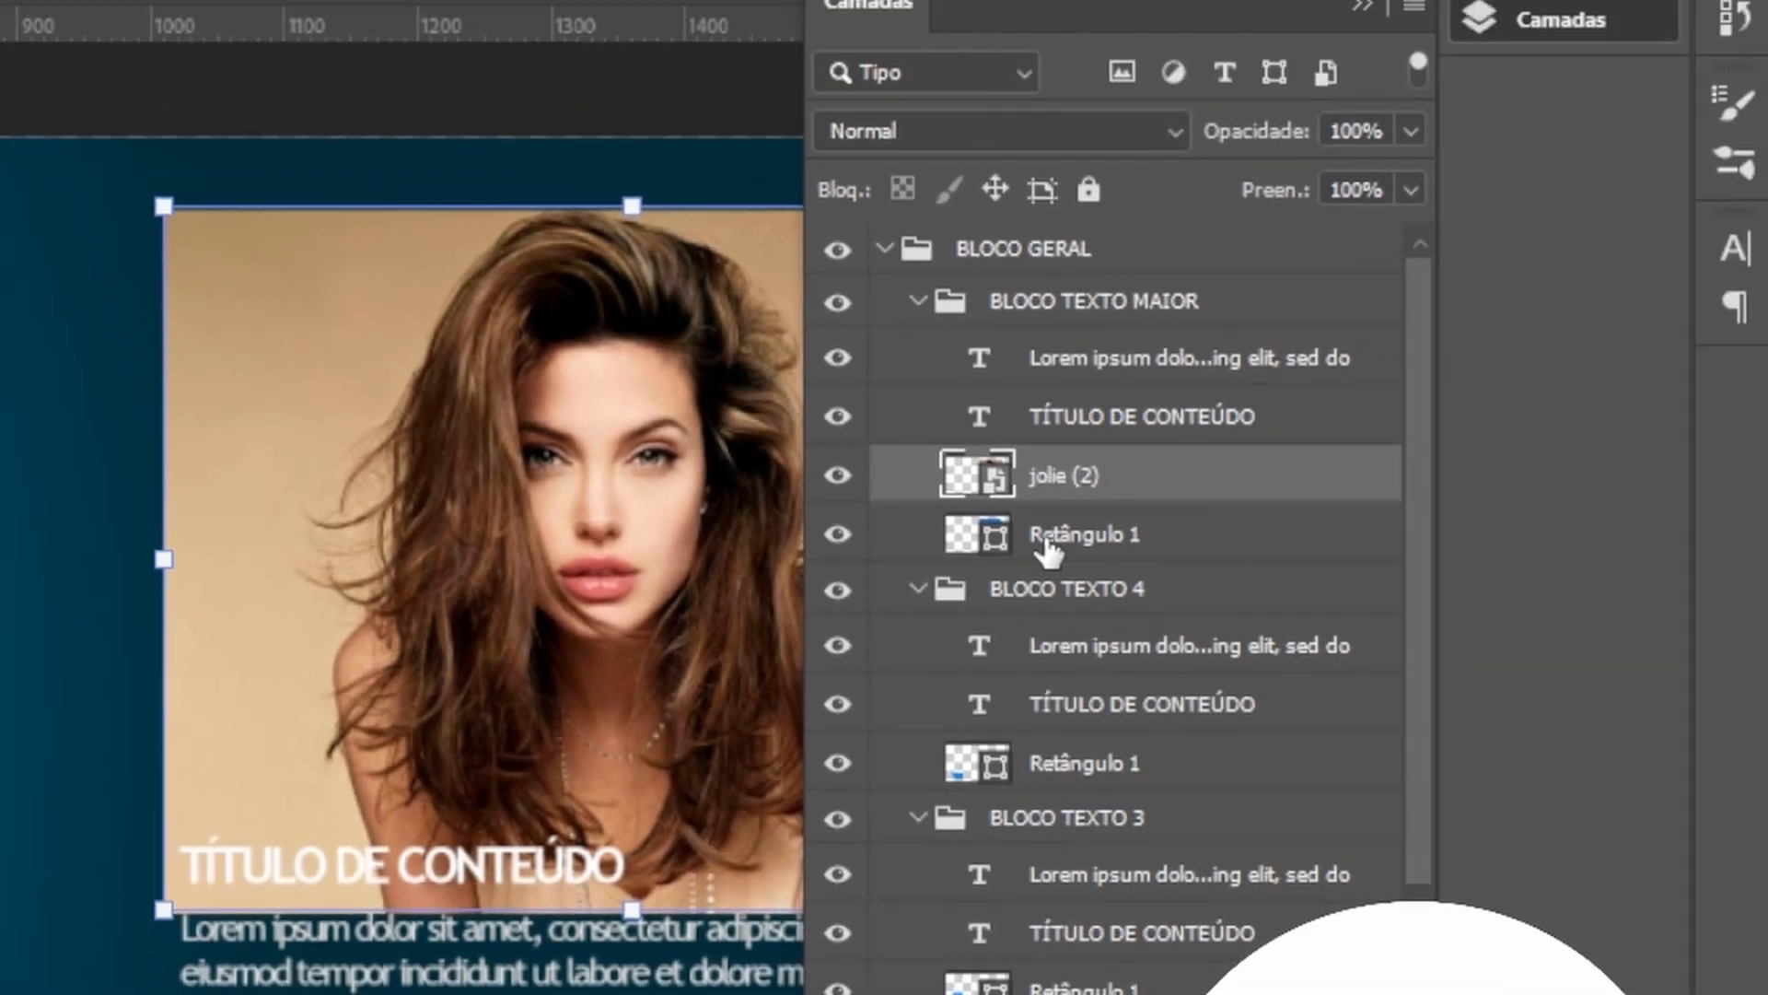
pyautogui.click(839, 475)
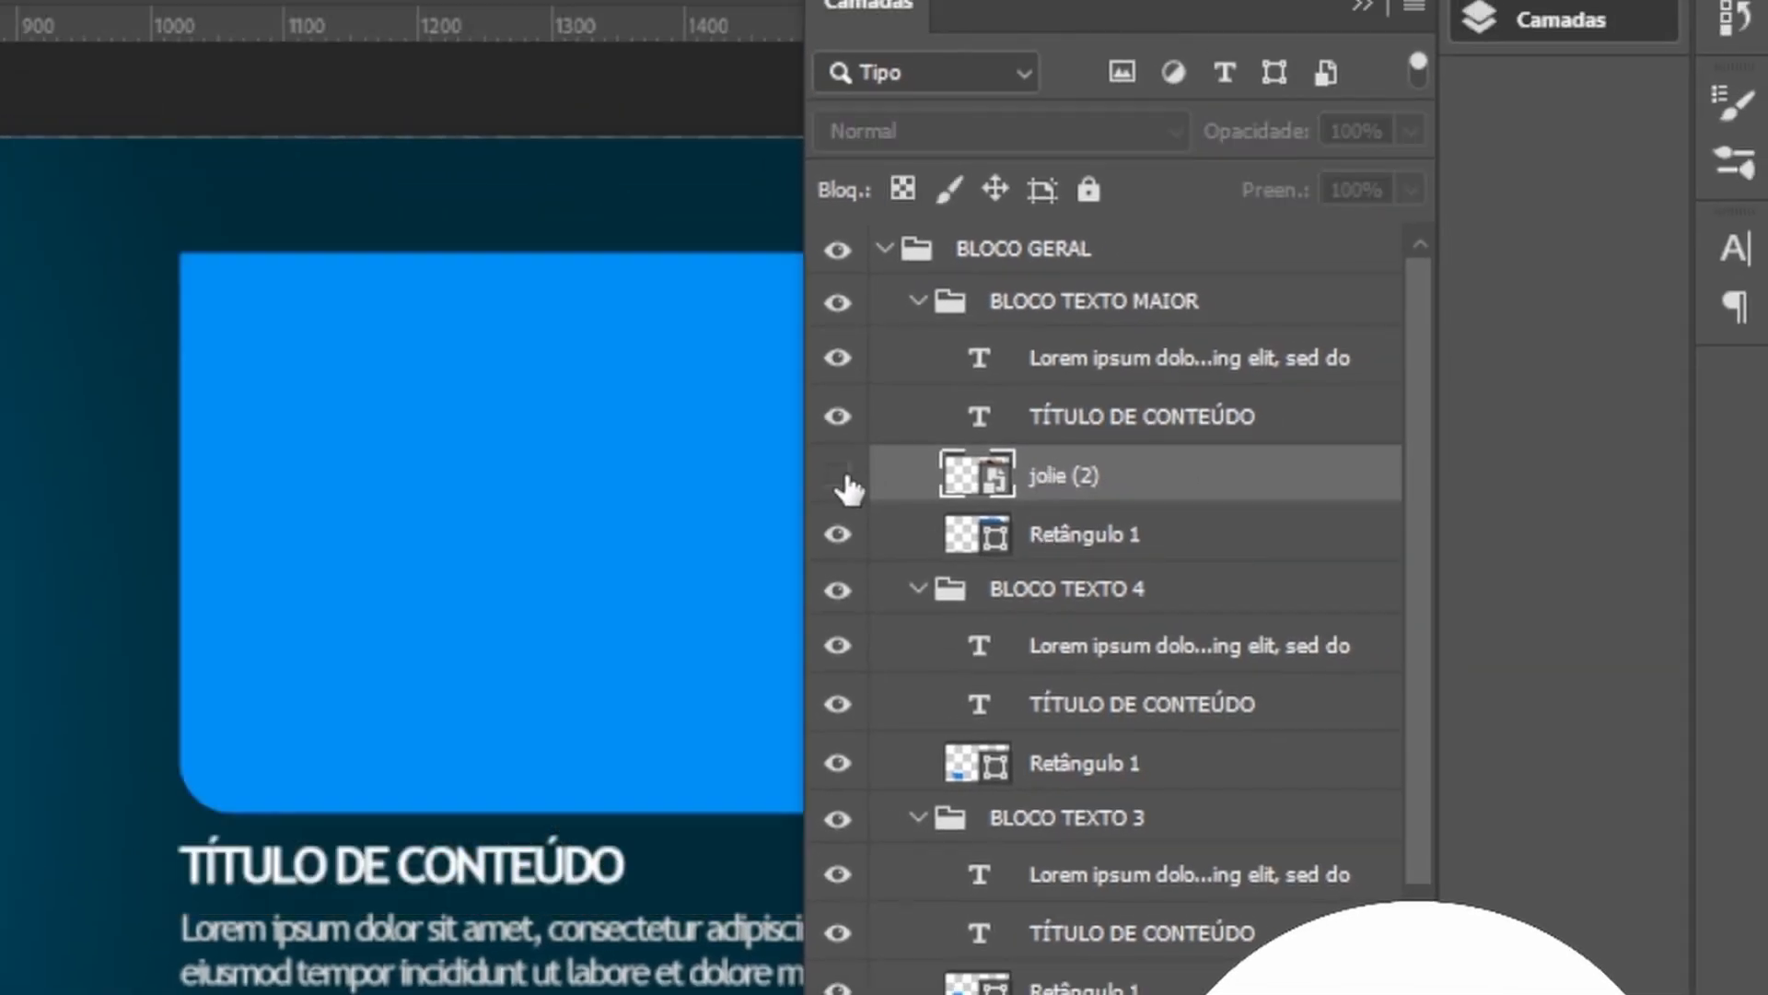
pyautogui.click(1085, 544)
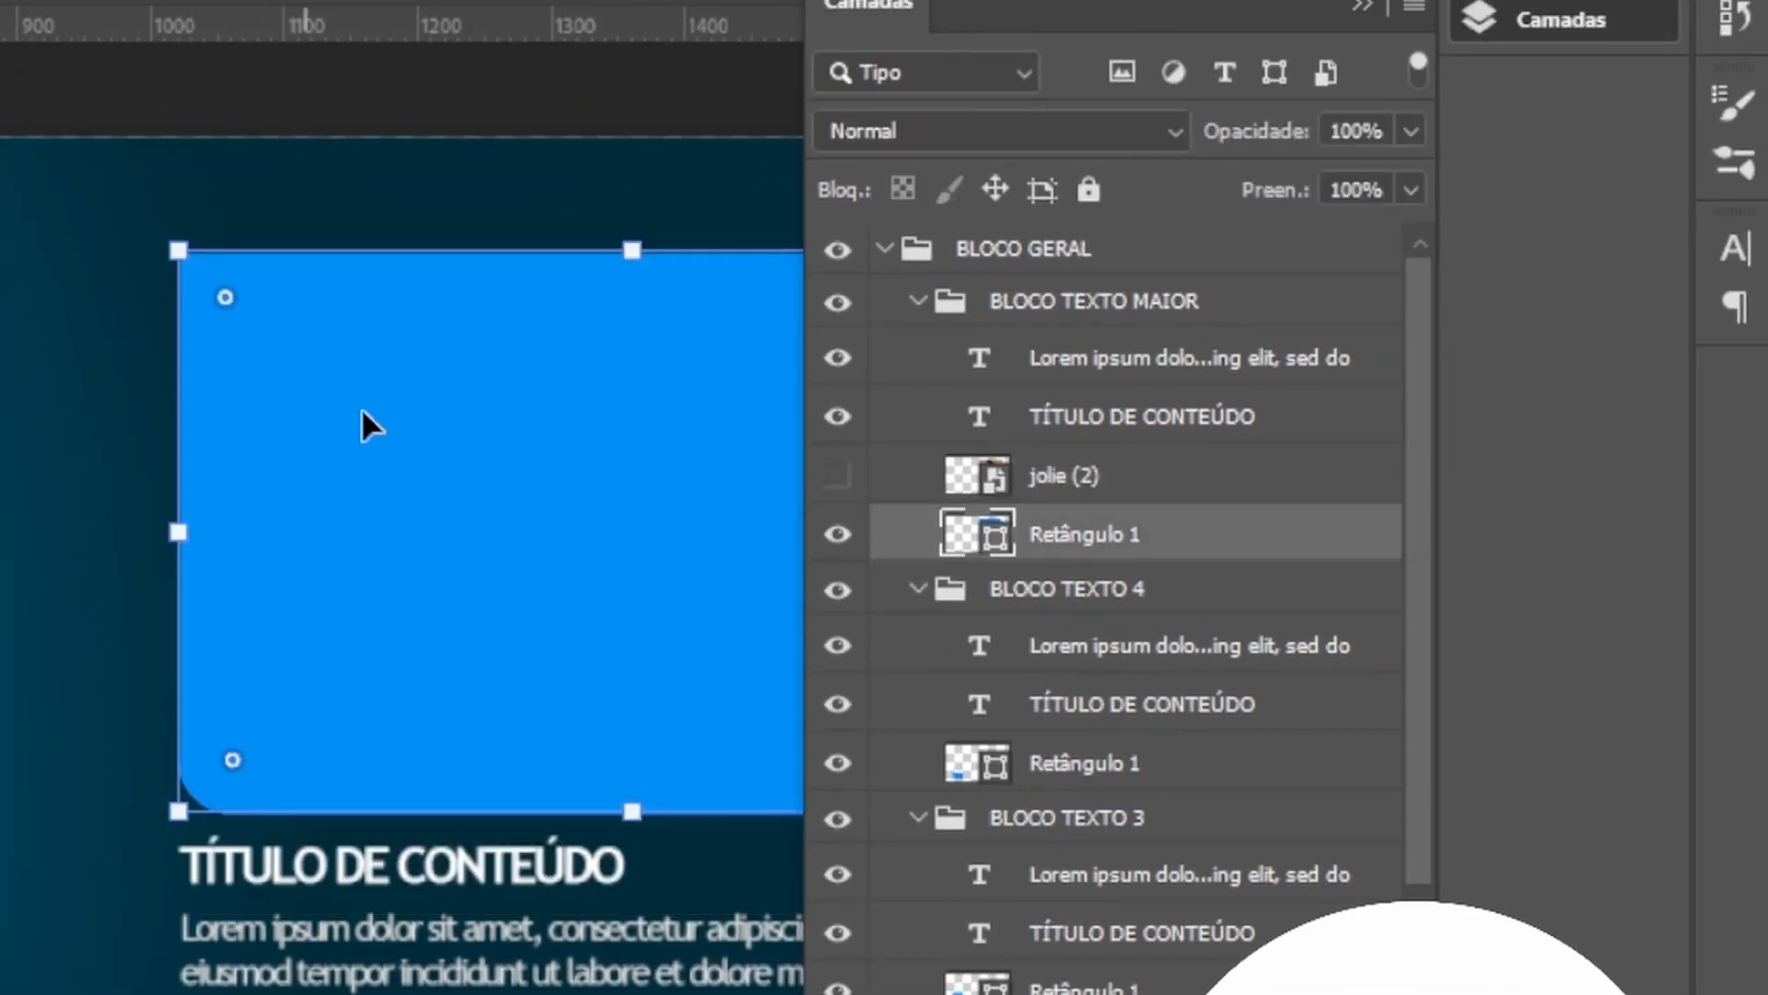
pyautogui.click(838, 476)
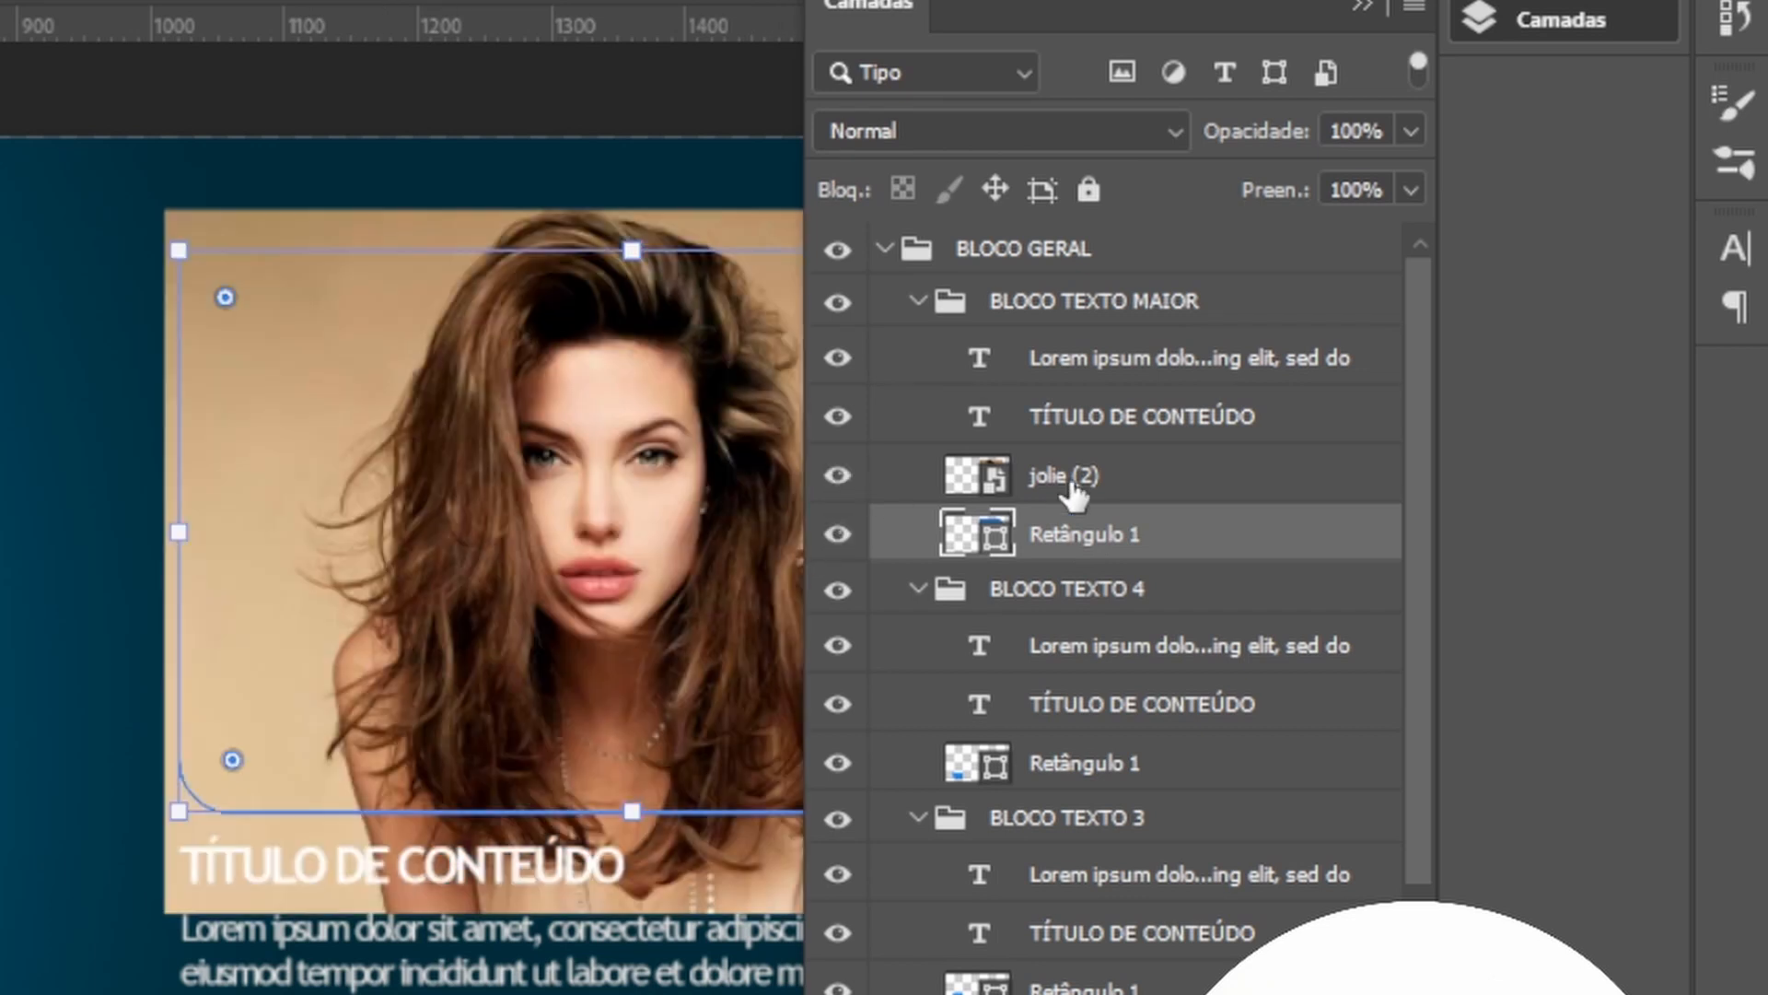
# Create a clipping mask so the jolie (2) image is clipped to the featured block's Retângulo 1 shape.
pyautogui.click(1069, 483)
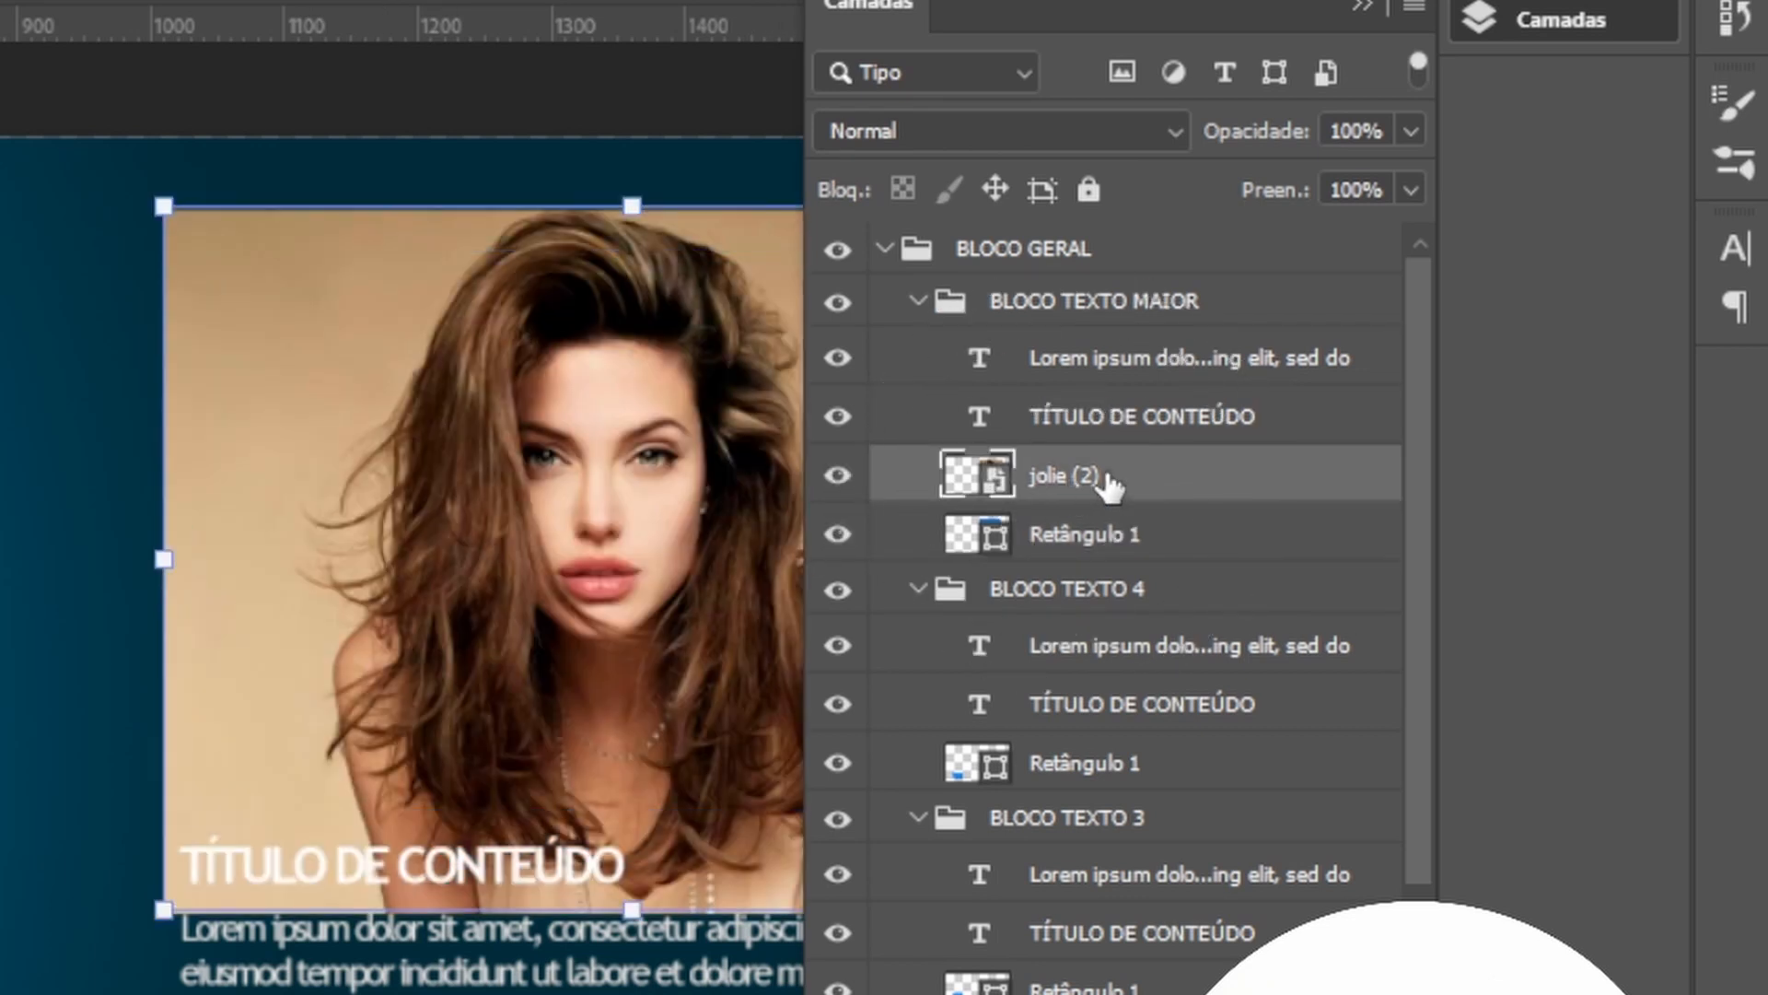
pyautogui.rightClick(1107, 474)
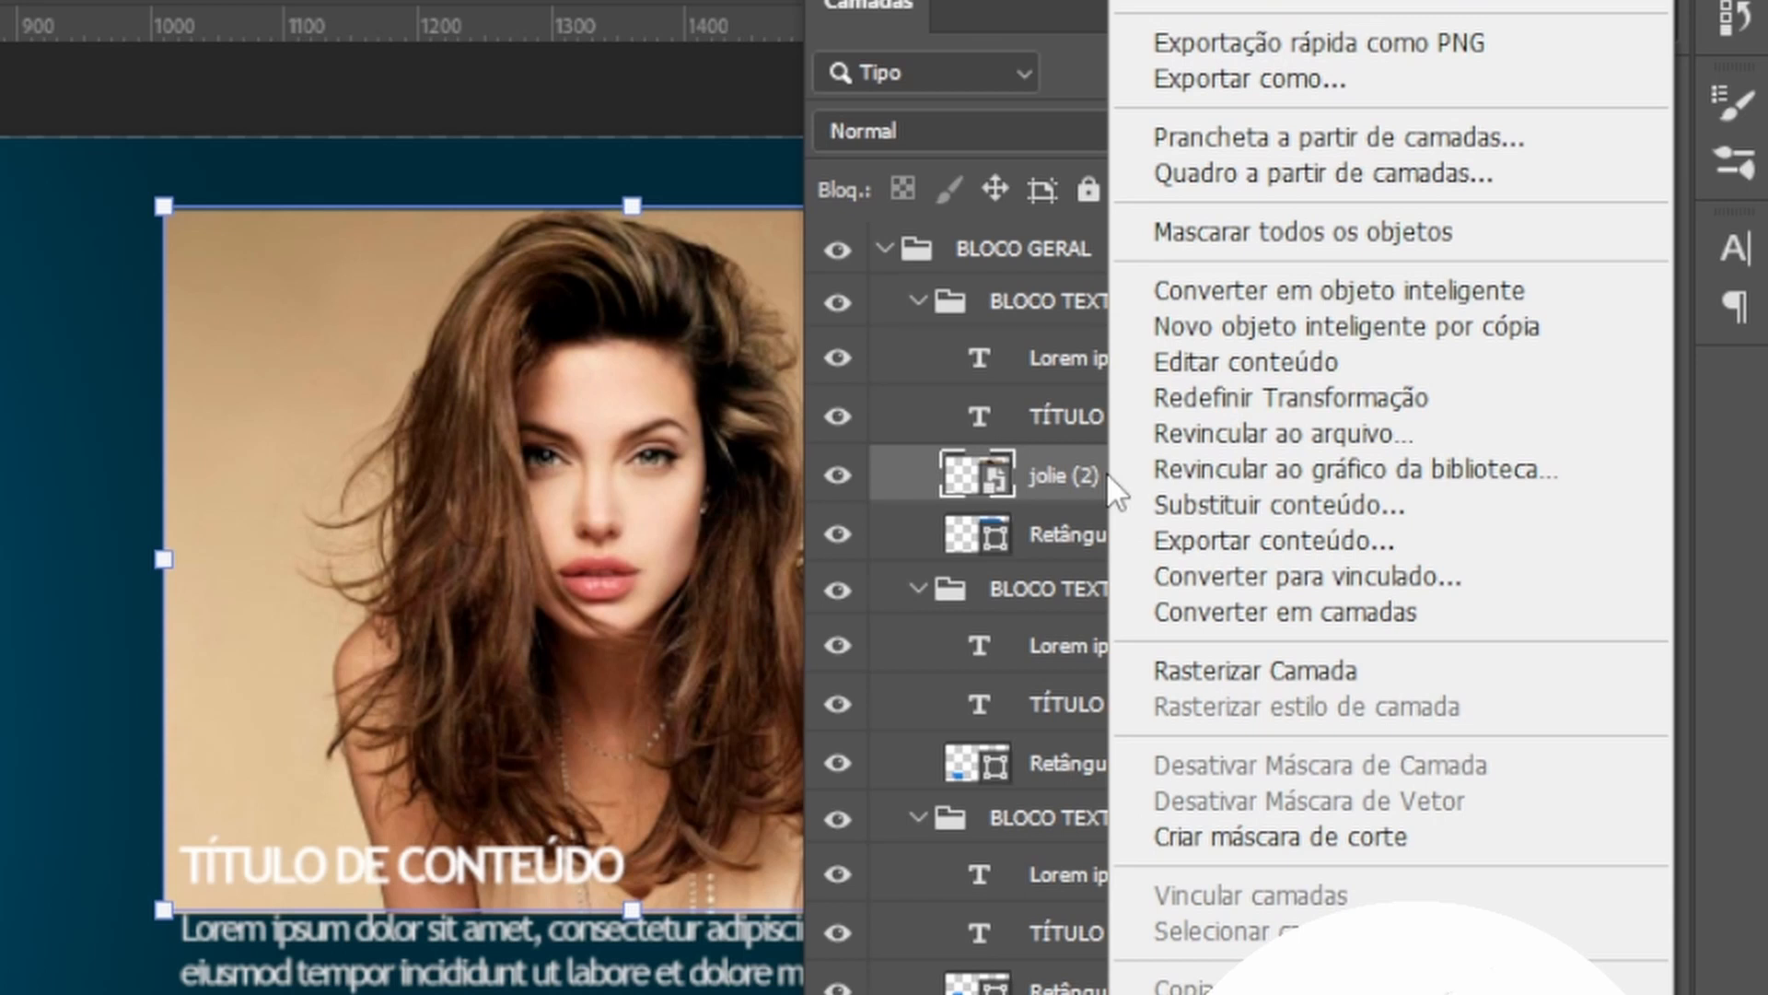
pyautogui.click(1269, 830)
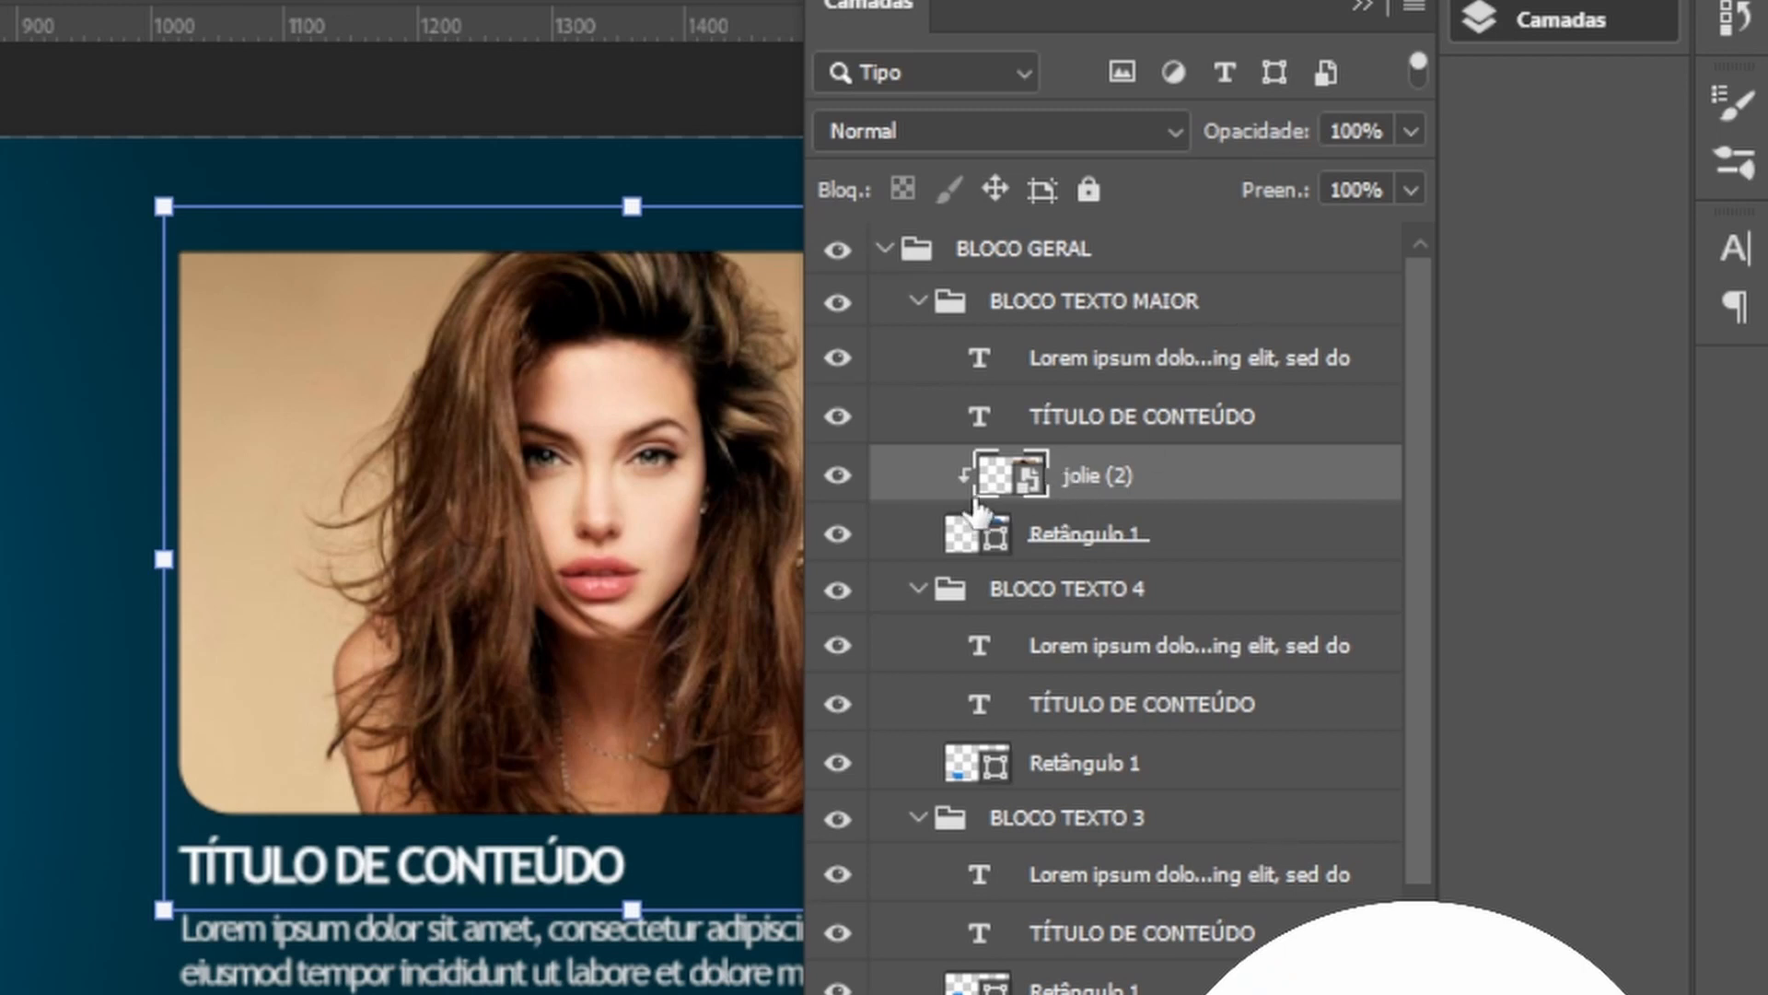
pyautogui.click(972, 493)
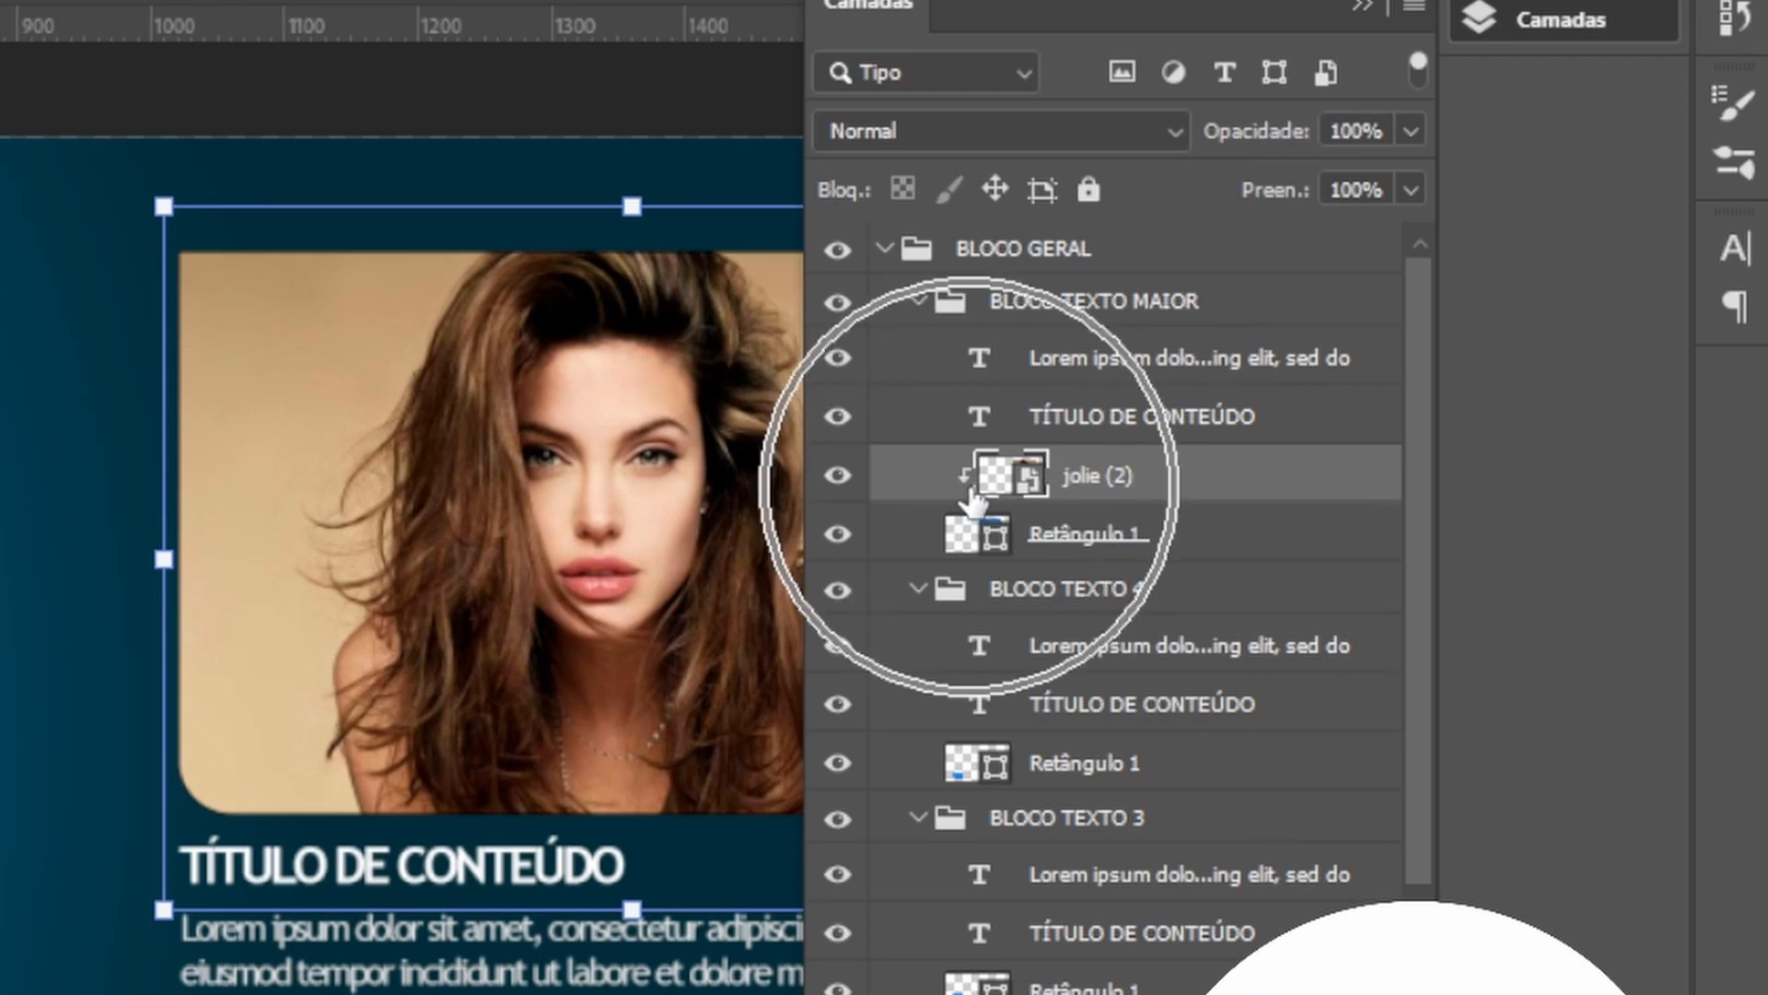
pyautogui.click(1361, 9)
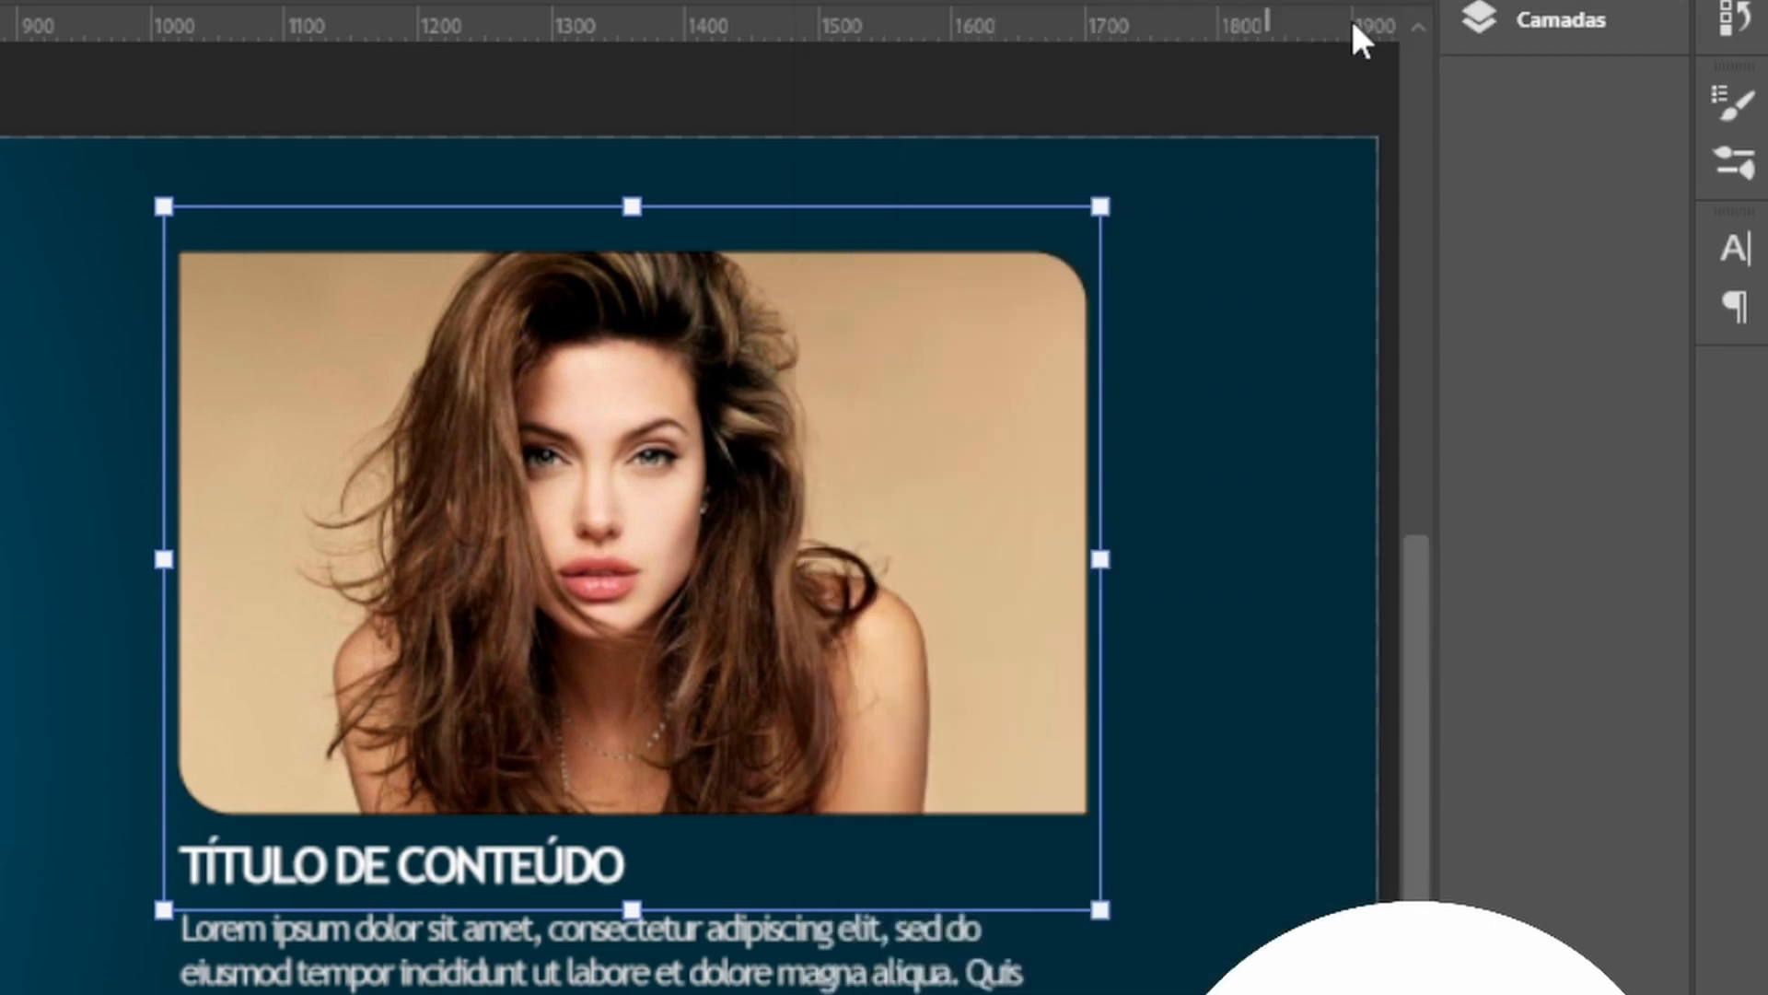
# Place the embedded jolie (2) image and scale it to about 32% over the first text block's rectangle, then commit.
pyautogui.click(1228, 553)
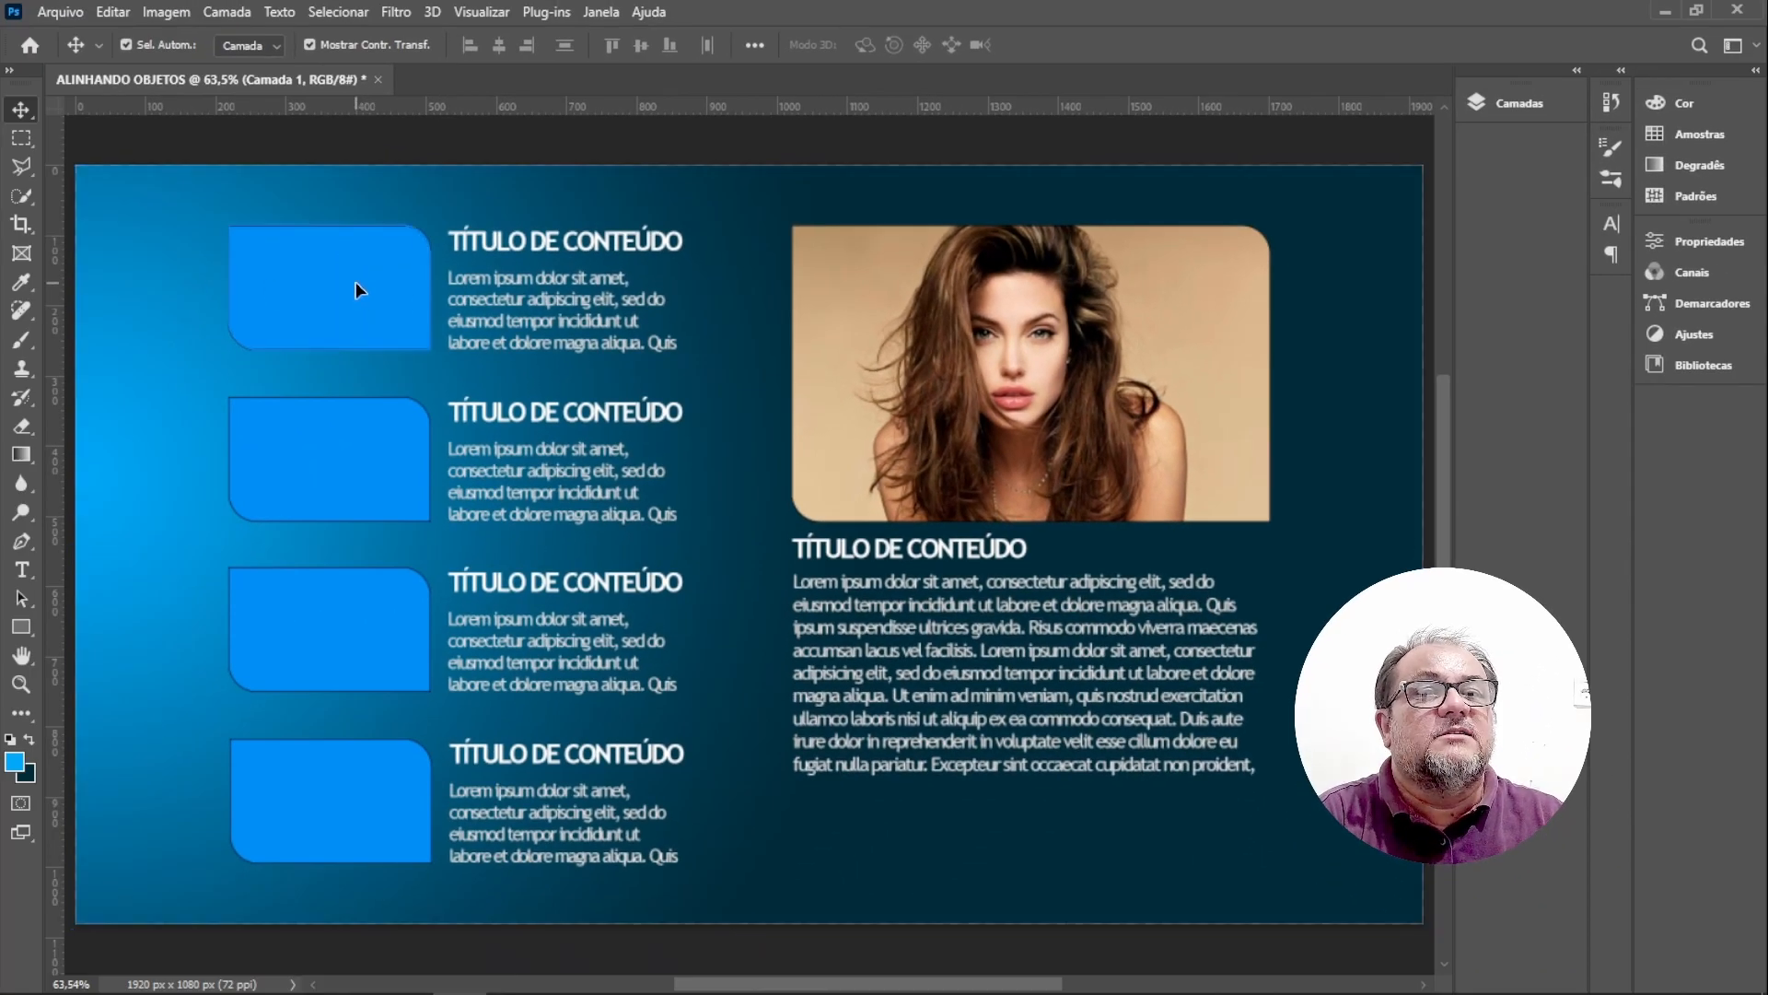
pyautogui.click(358, 285)
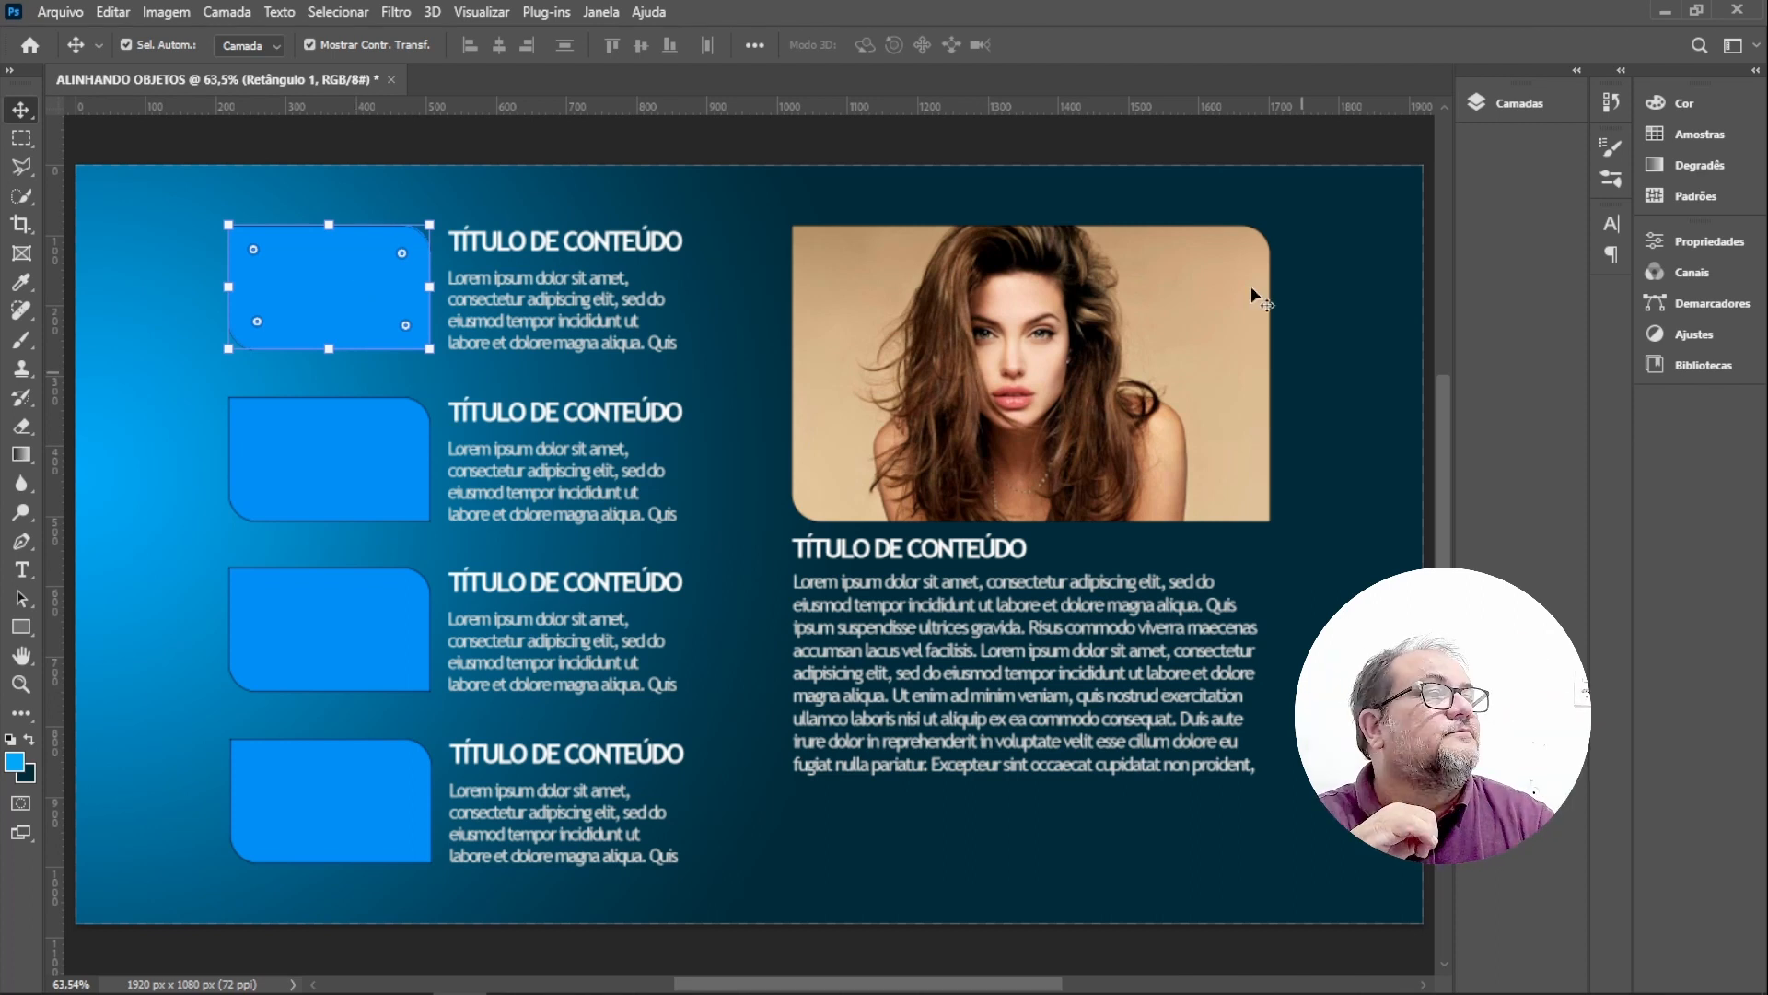
pyautogui.click(1515, 103)
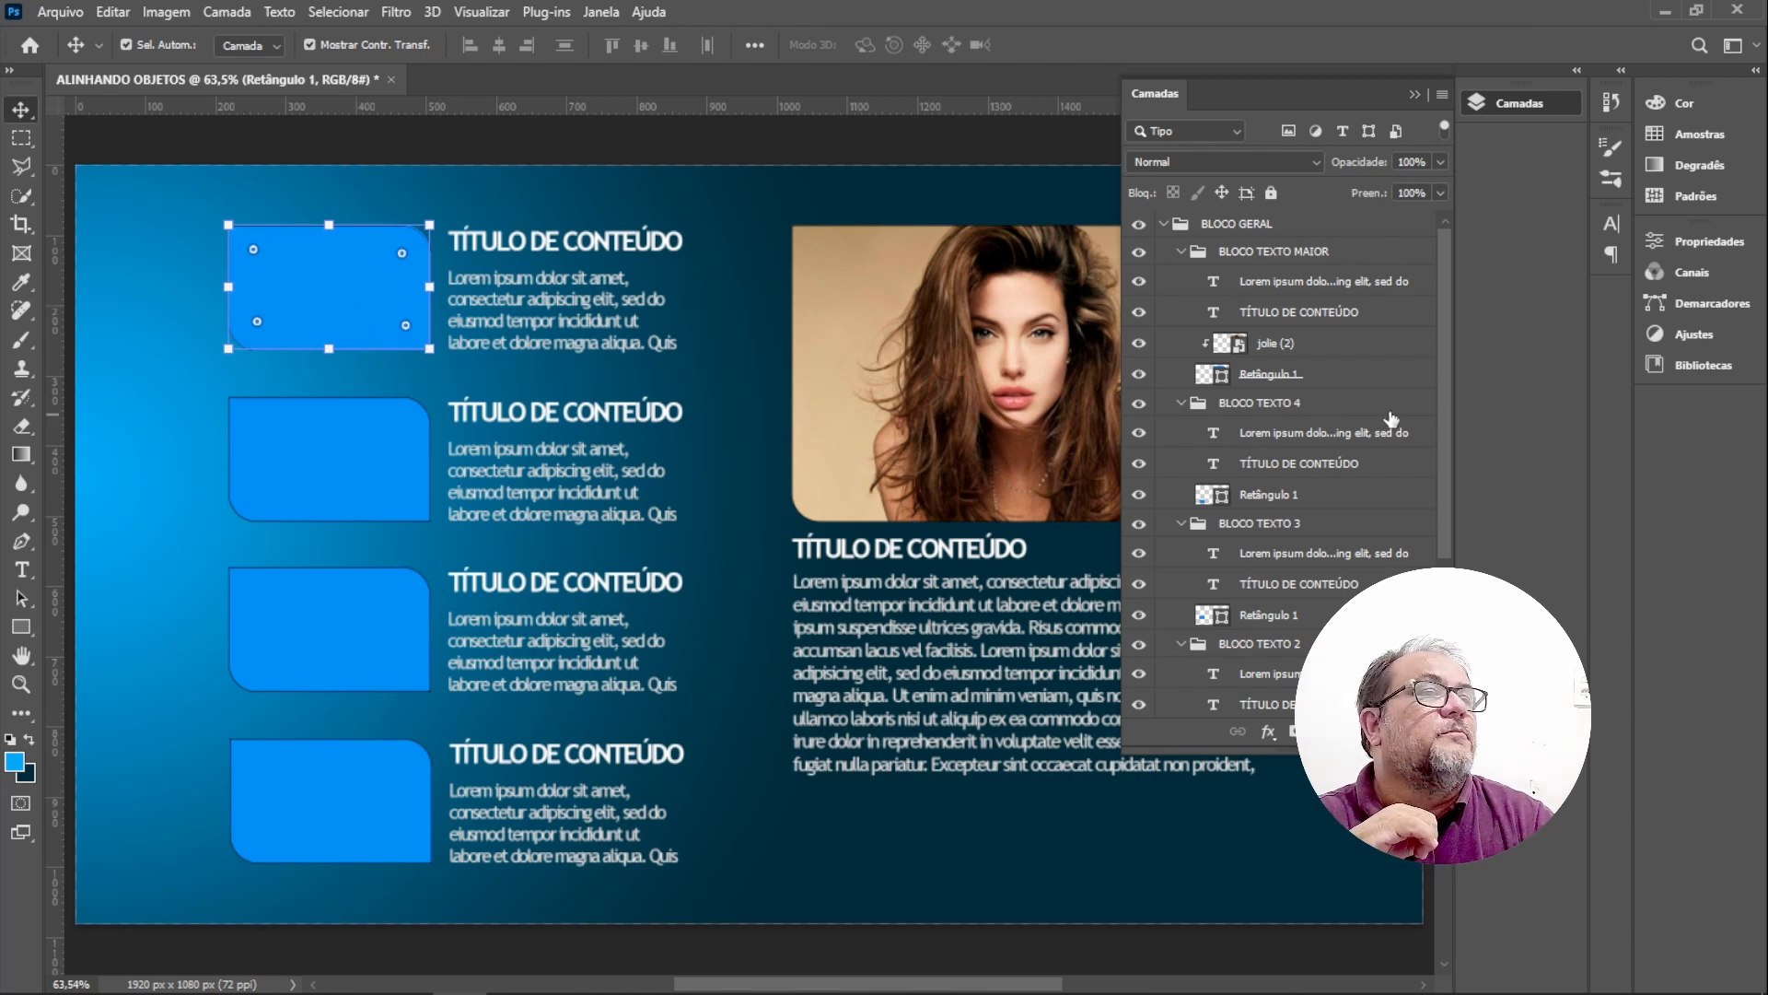
pyautogui.scroll(-5, 1443, 433)
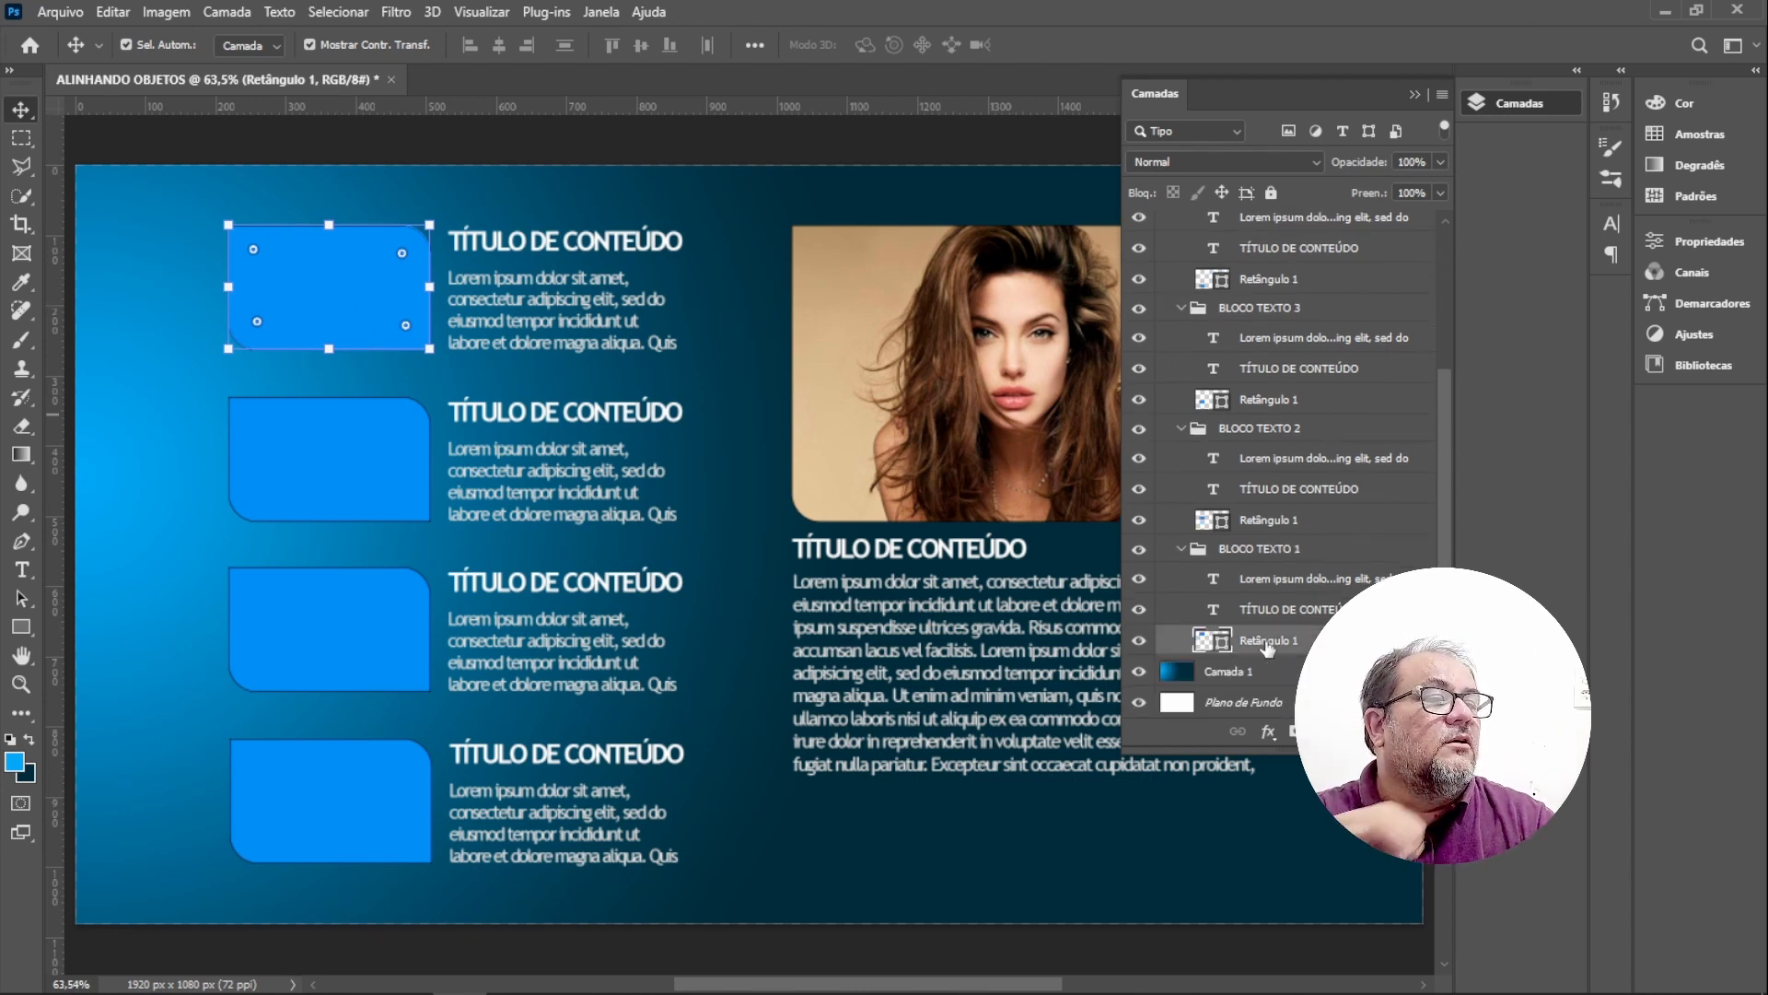
pyautogui.click(1271, 647)
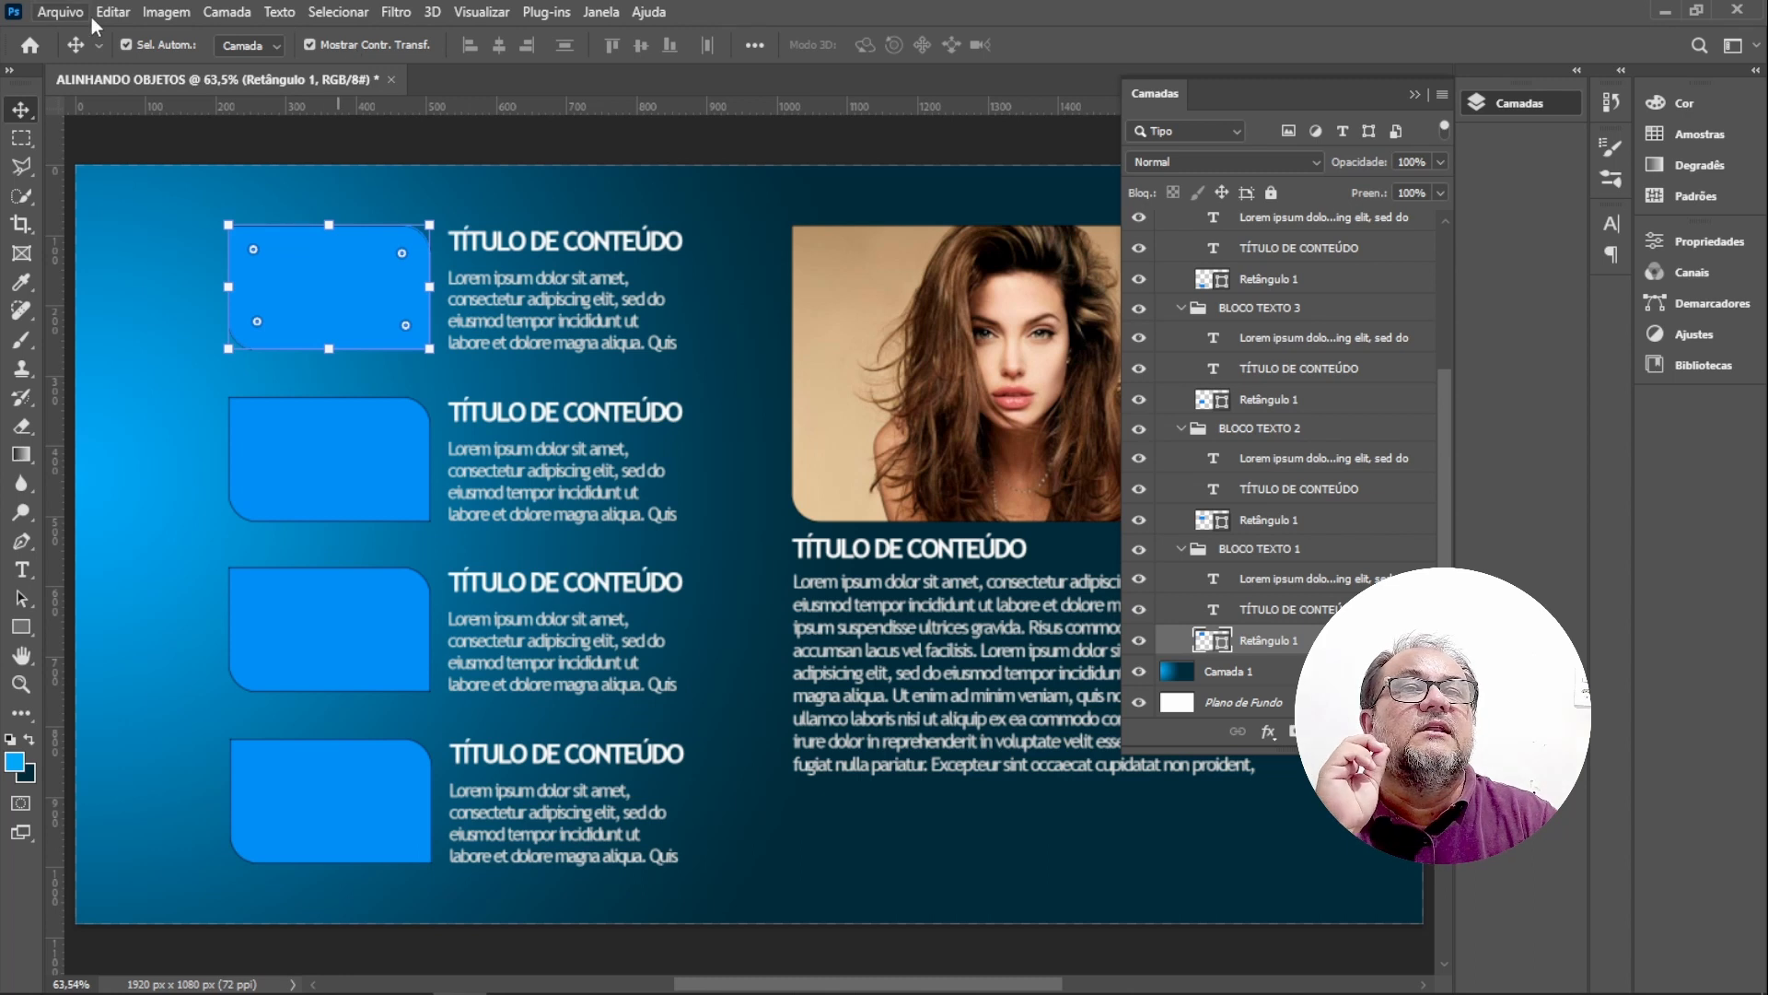
pyautogui.click(61, 12)
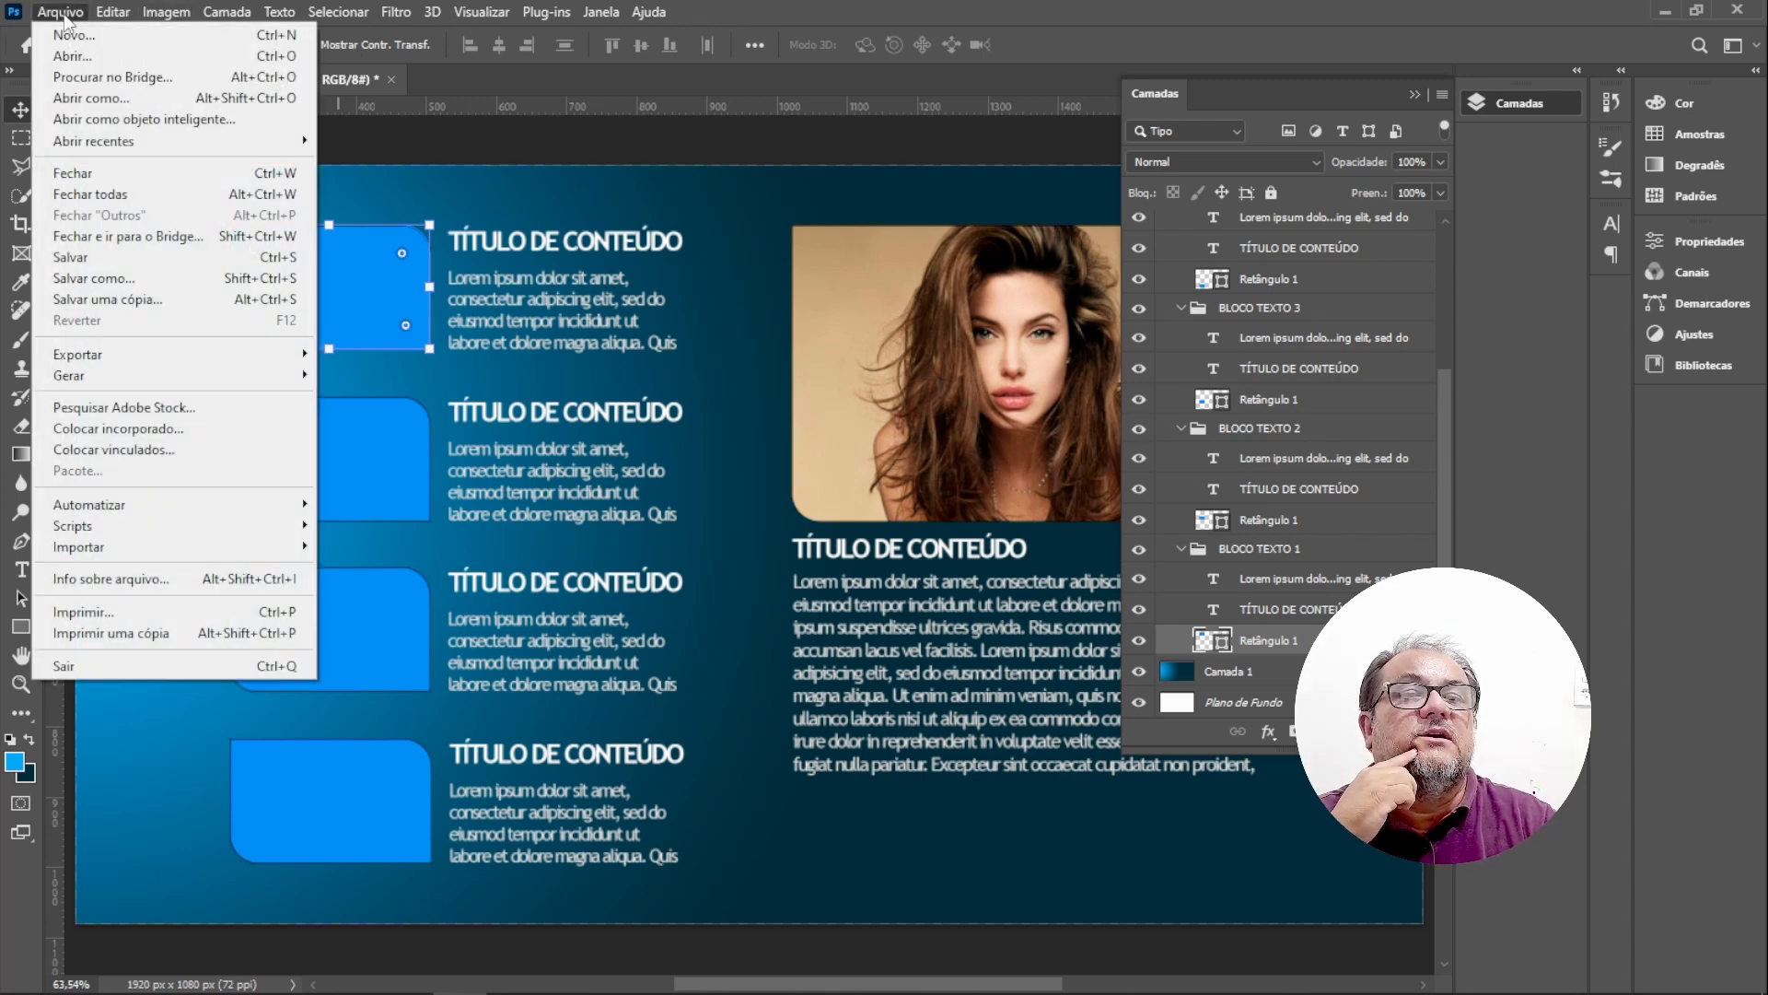
pyautogui.click(118, 429)
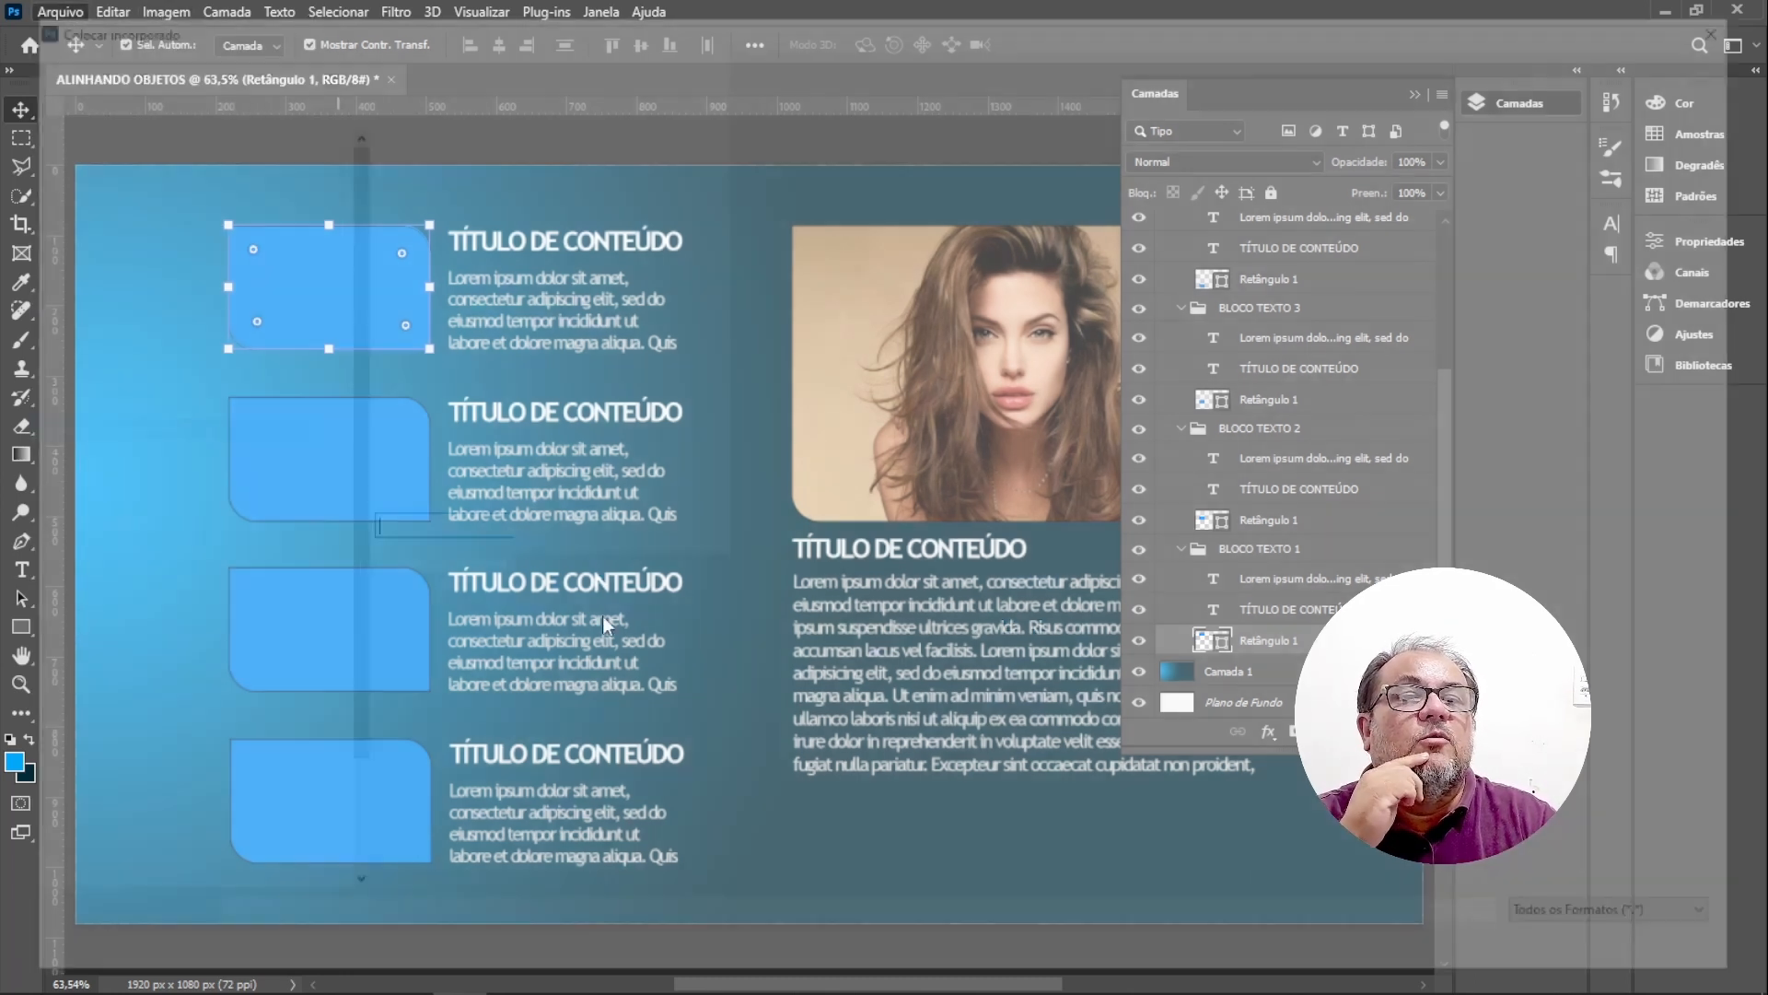
pyautogui.doubleClick(553, 190)
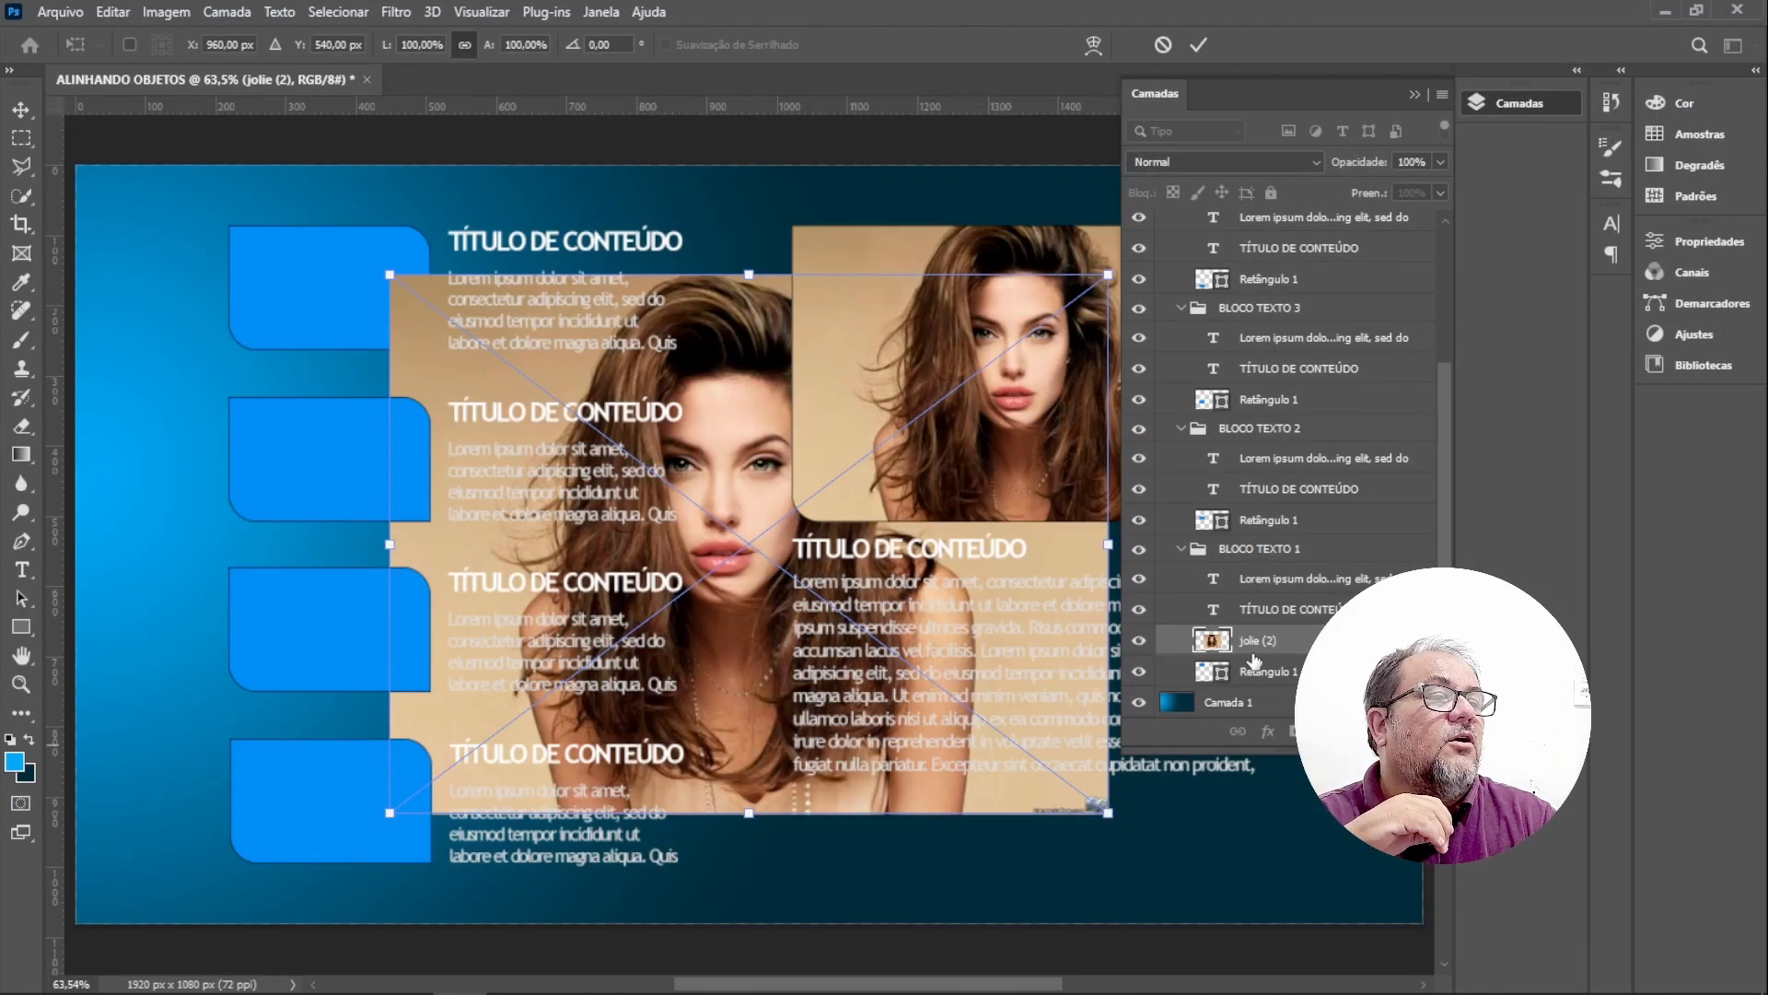
pyautogui.moveTo(1110, 813); pyautogui.dragTo(670, 487)
pyautogui.moveTo(604, 383); pyautogui.dragTo(386, 260)
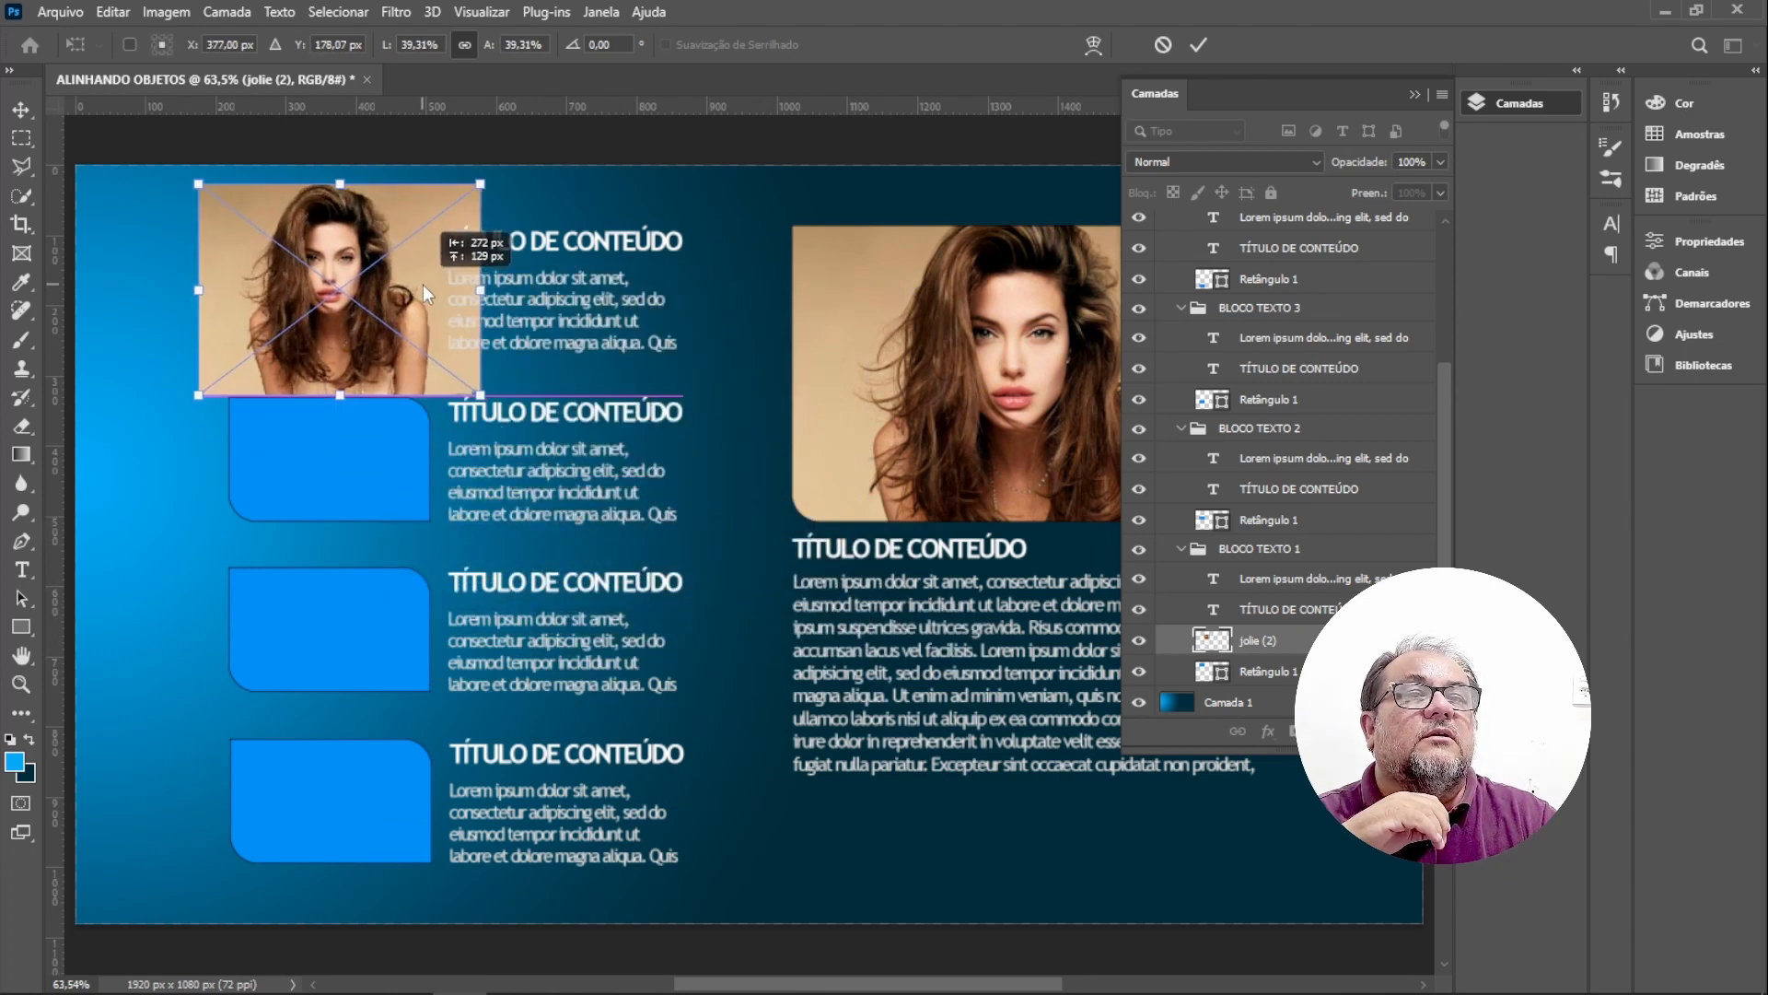
pyautogui.moveTo(475, 399); pyautogui.dragTo(440, 366)
pyautogui.moveTo(200, 184); pyautogui.dragTo(204, 230)
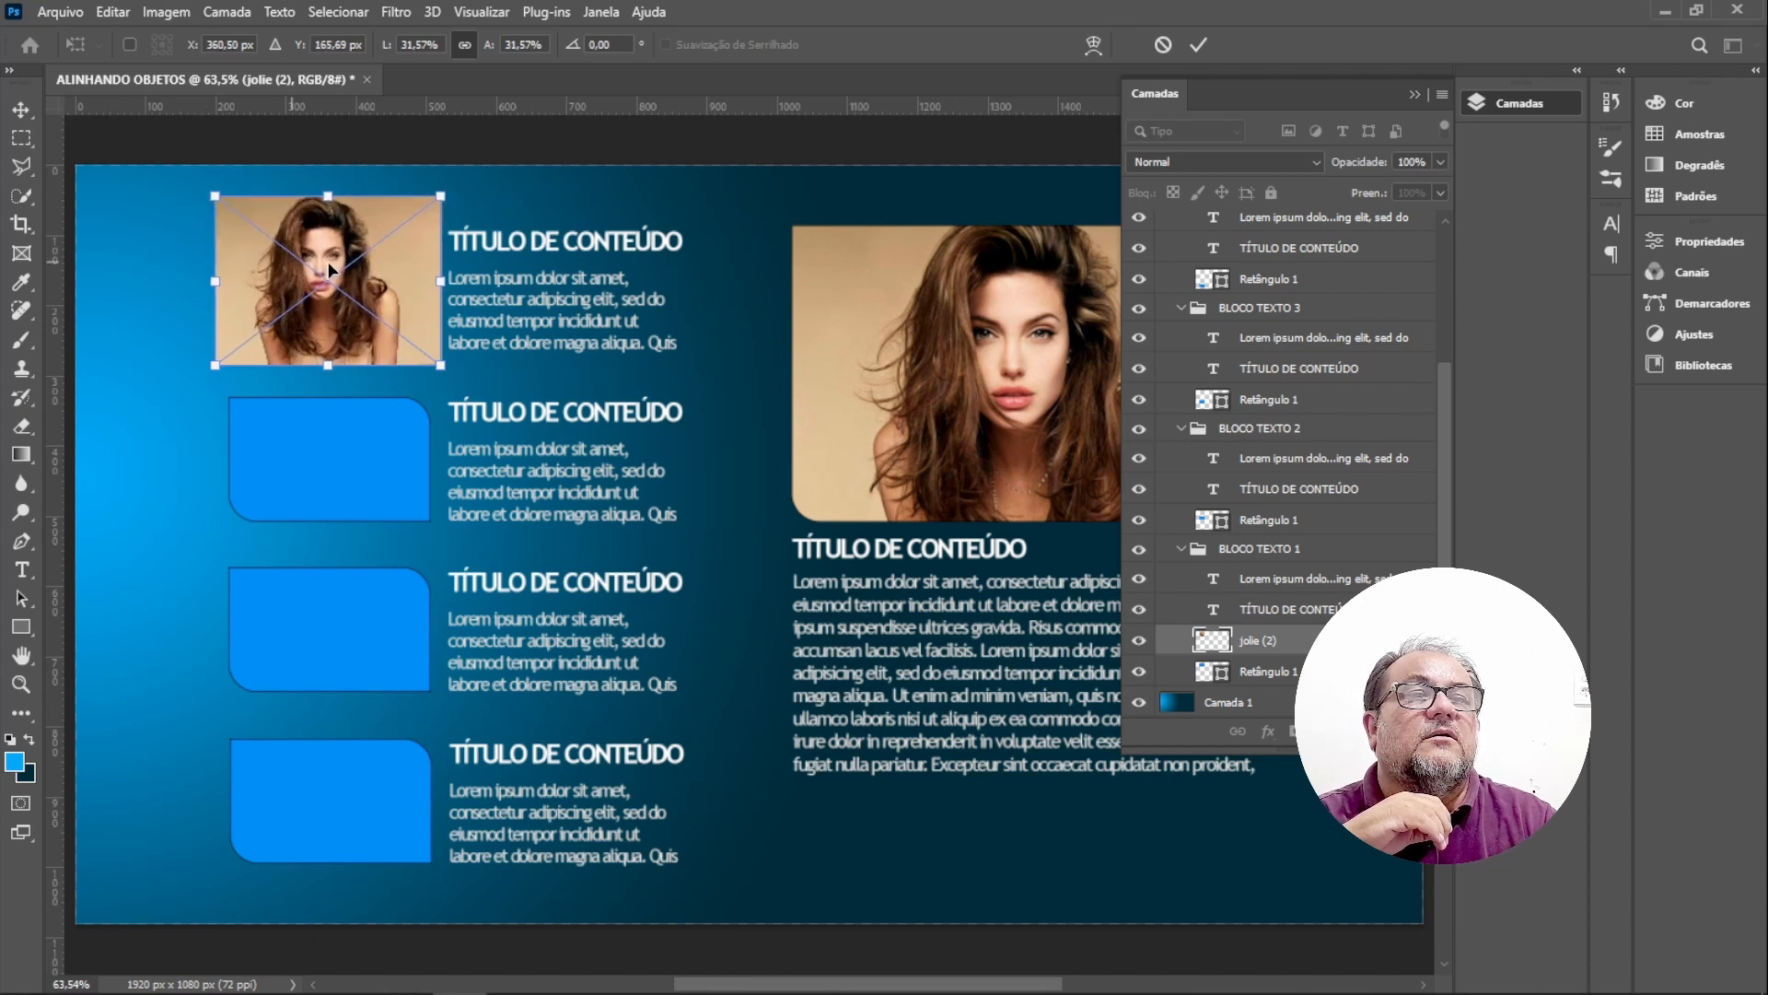
pyautogui.moveTo(328, 261)
pyautogui.mouseDown()
pyautogui.moveTo(356, 296)
pyautogui.moveTo(361, 262)
pyautogui.mouseUp()
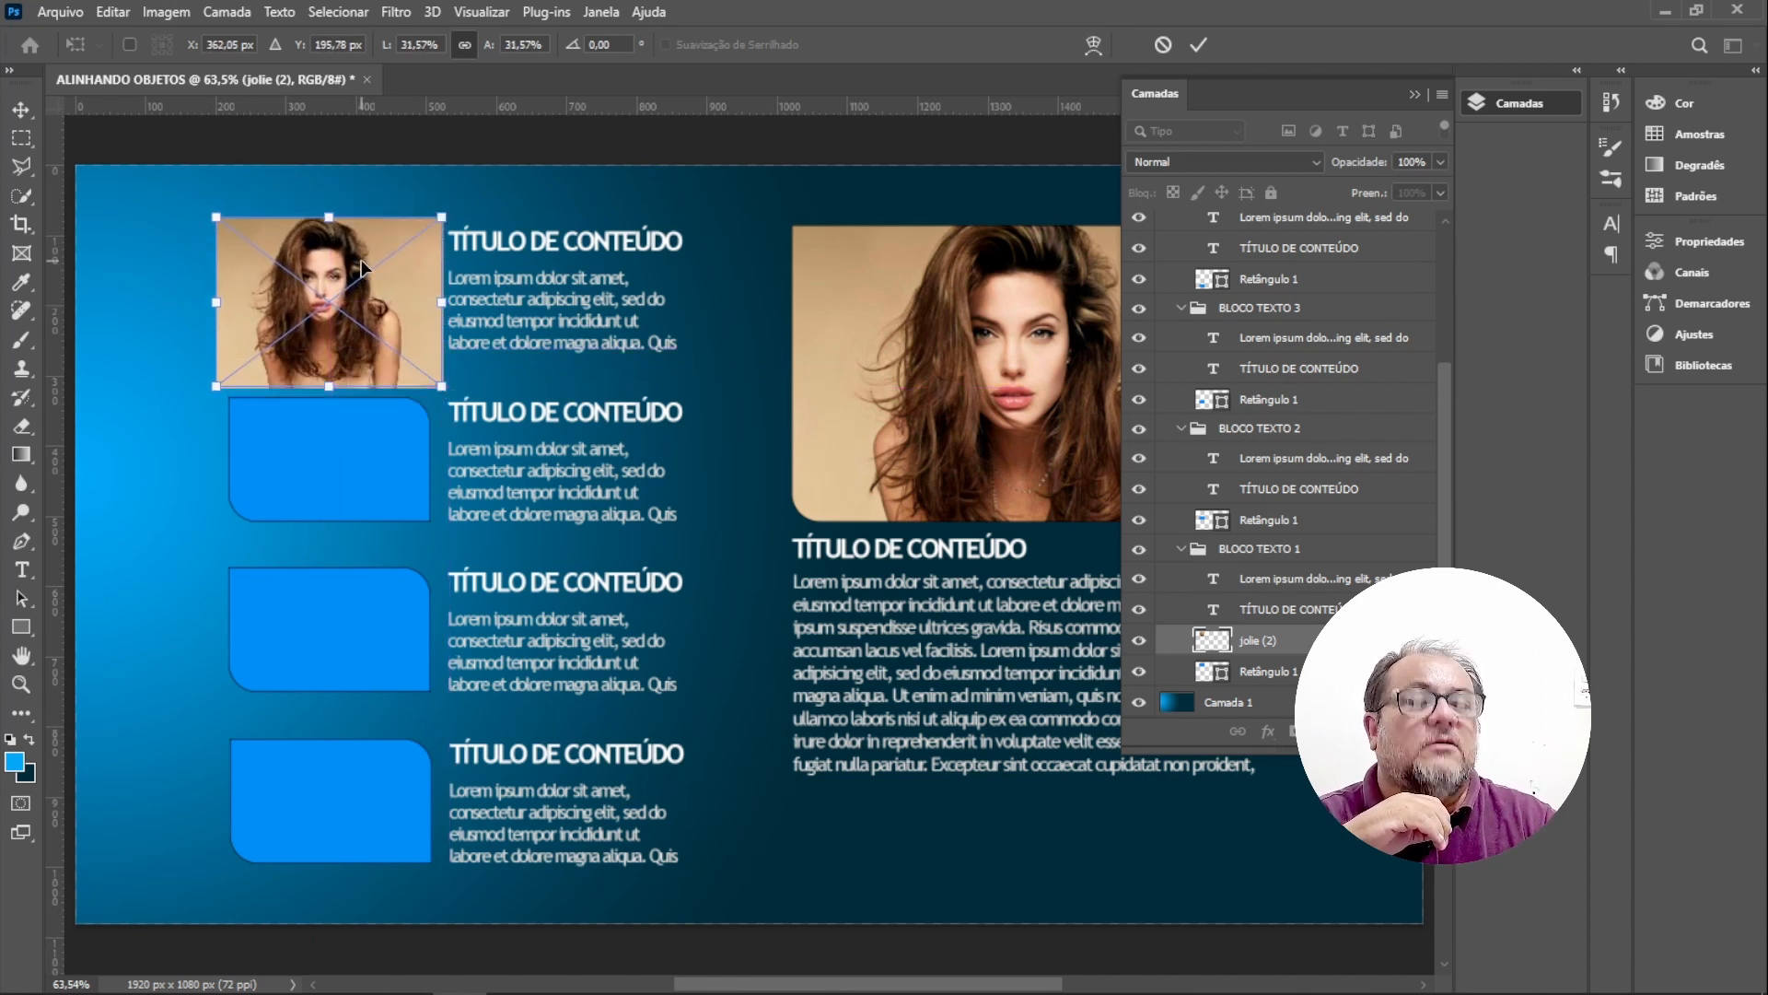
pyautogui.press('Return')
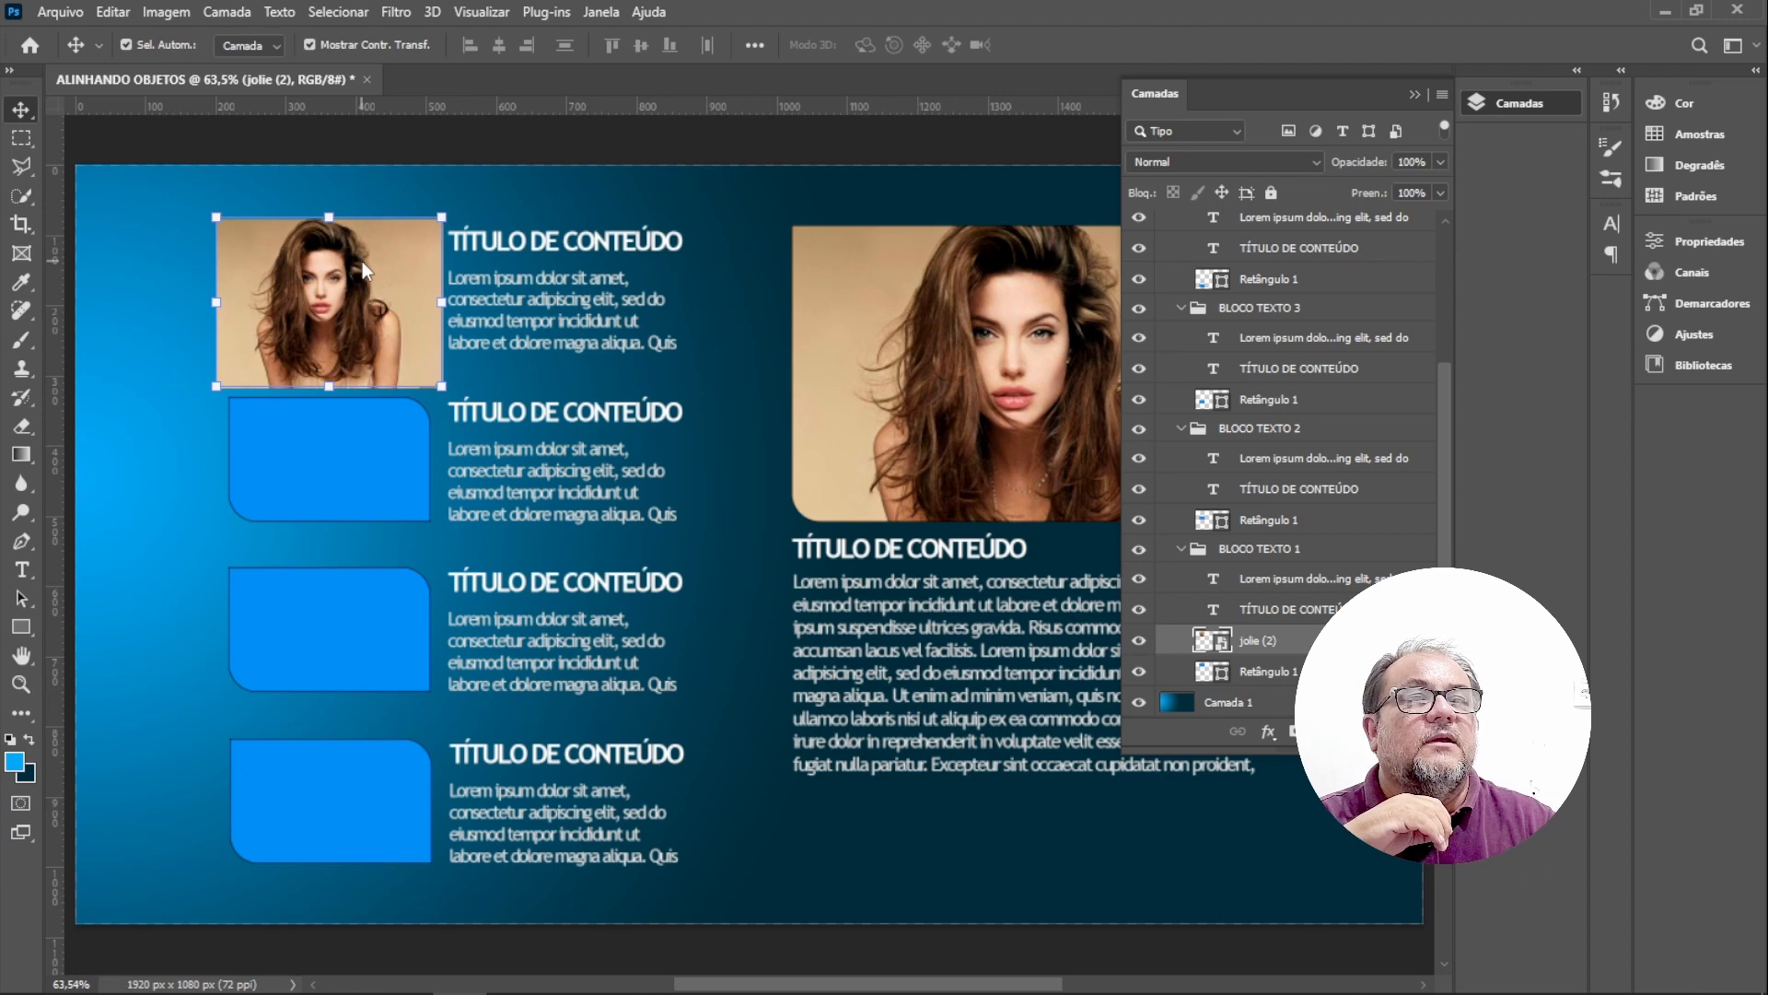
# Create a clipping mask so the new jolie (2) image is clipped to the first text block's Retângulo 1.
pyautogui.click(1226, 677)
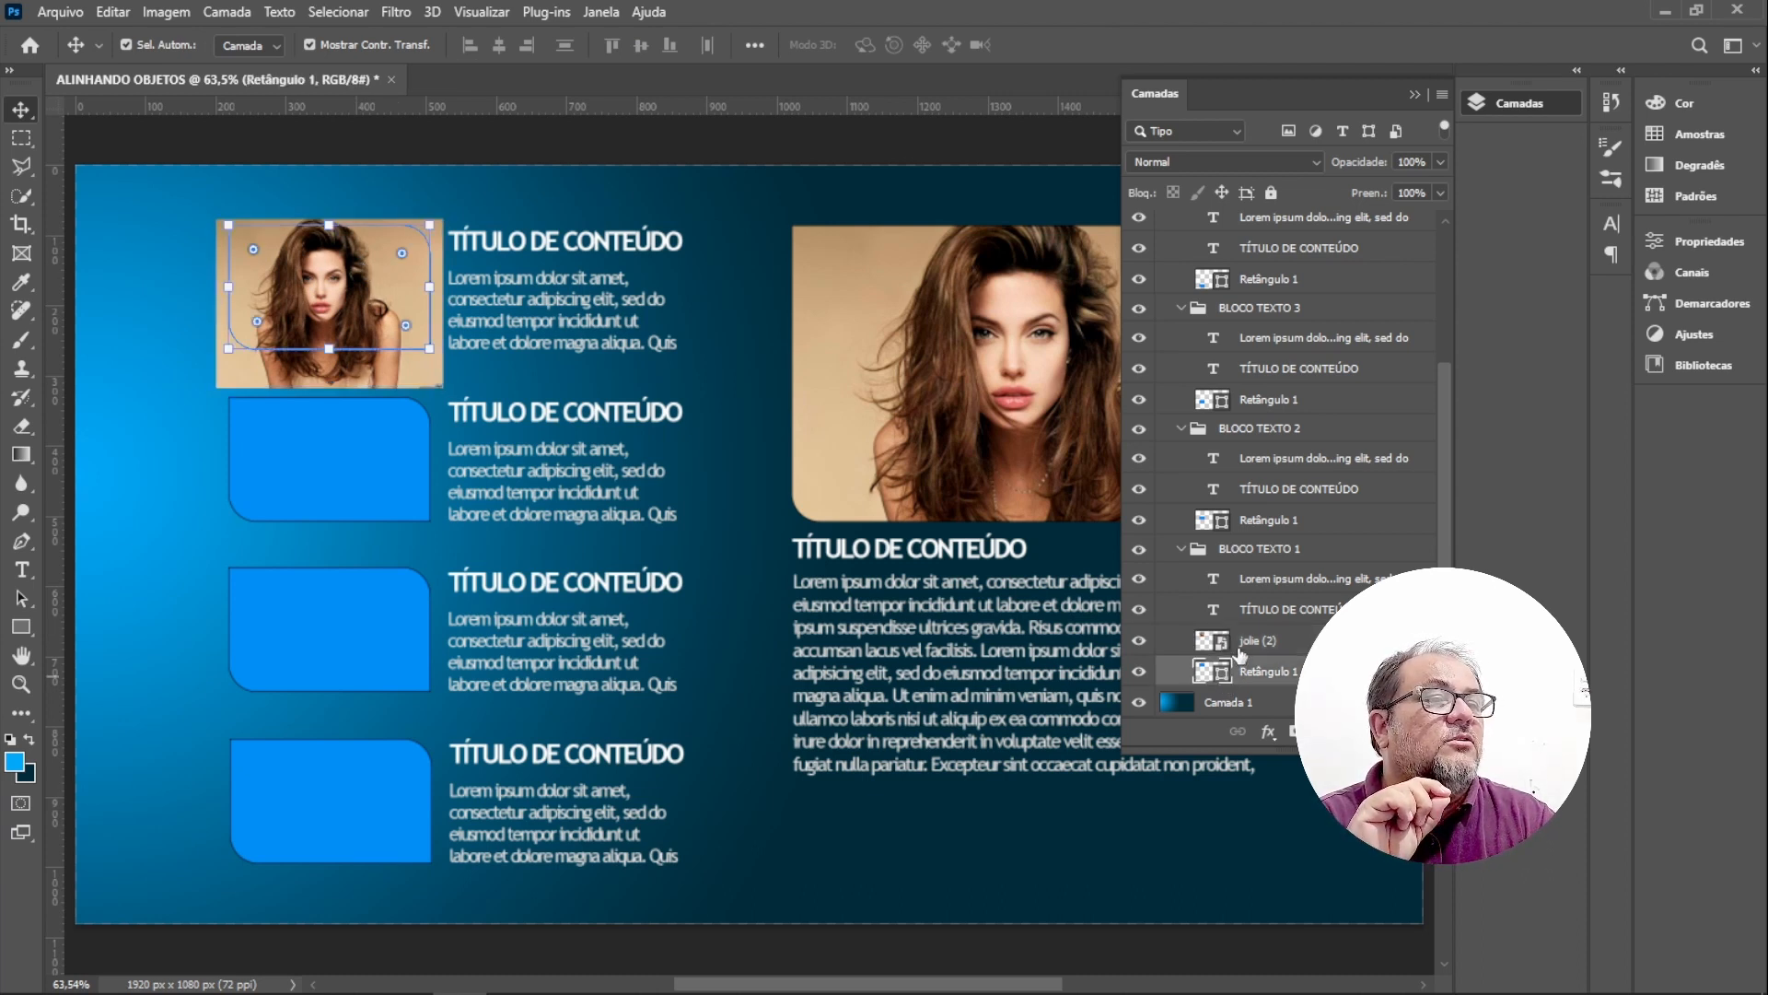
pyautogui.click(1240, 644)
pyautogui.press('ctrl')
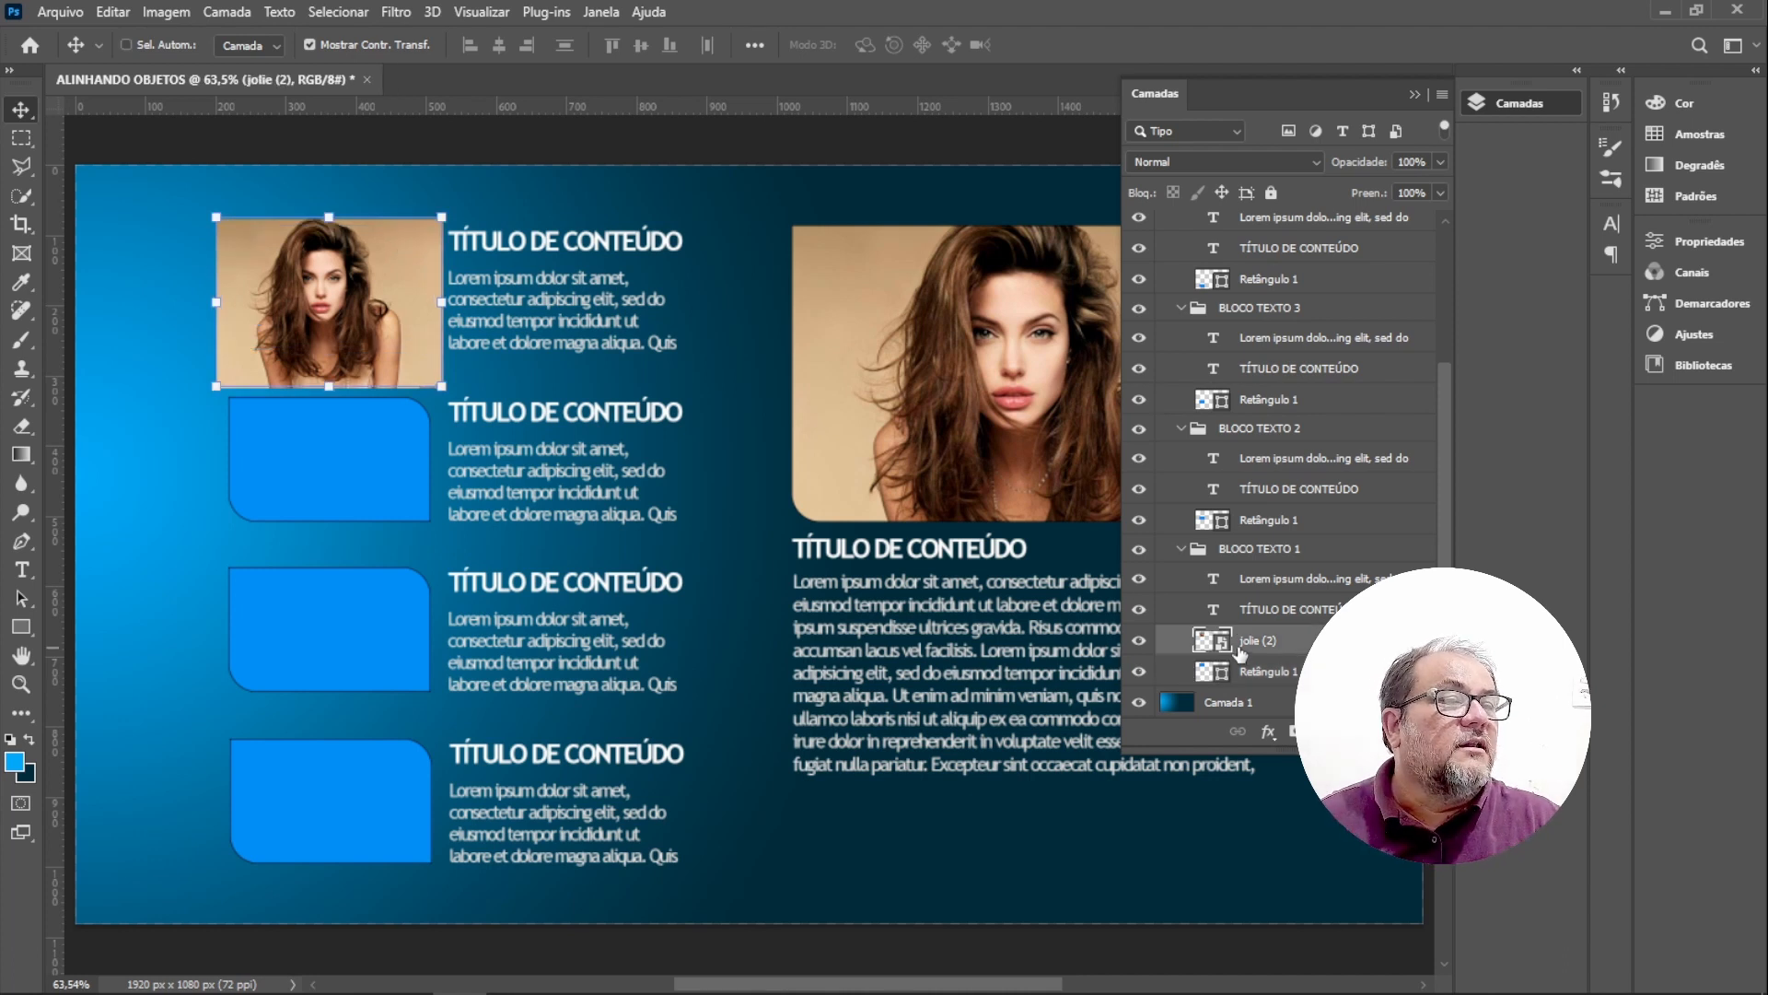
pyautogui.rightClick(1280, 647)
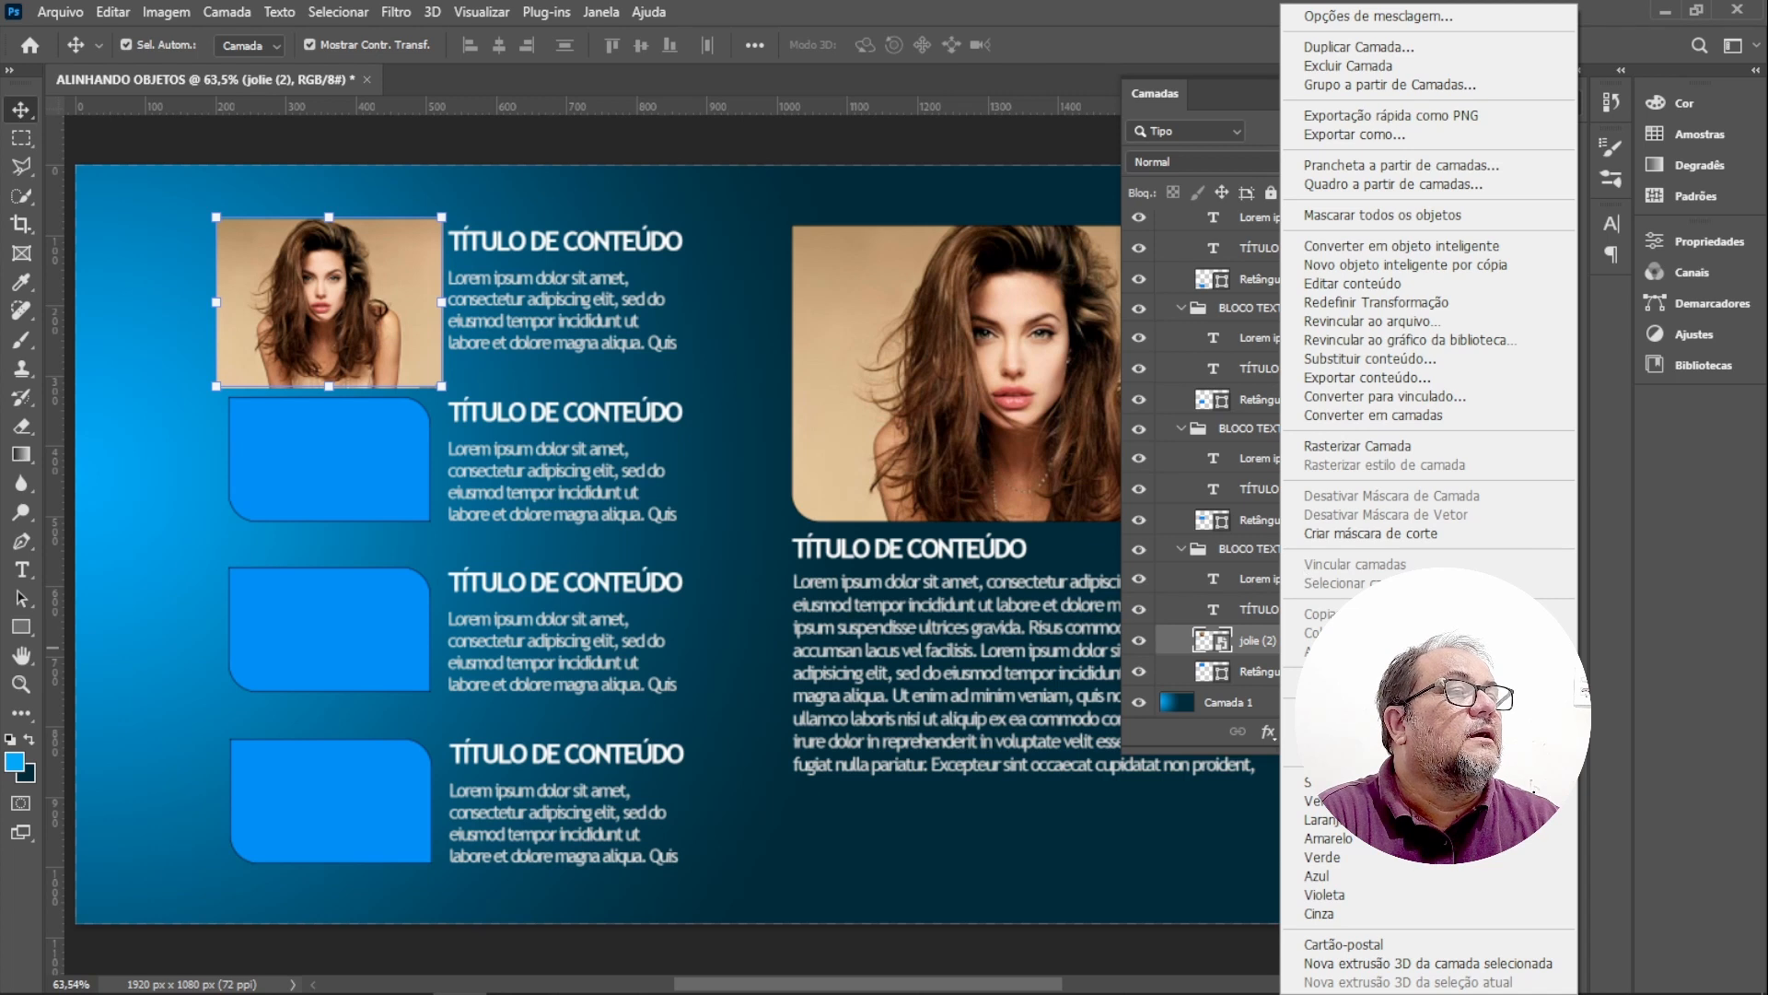
pyautogui.click(1399, 536)
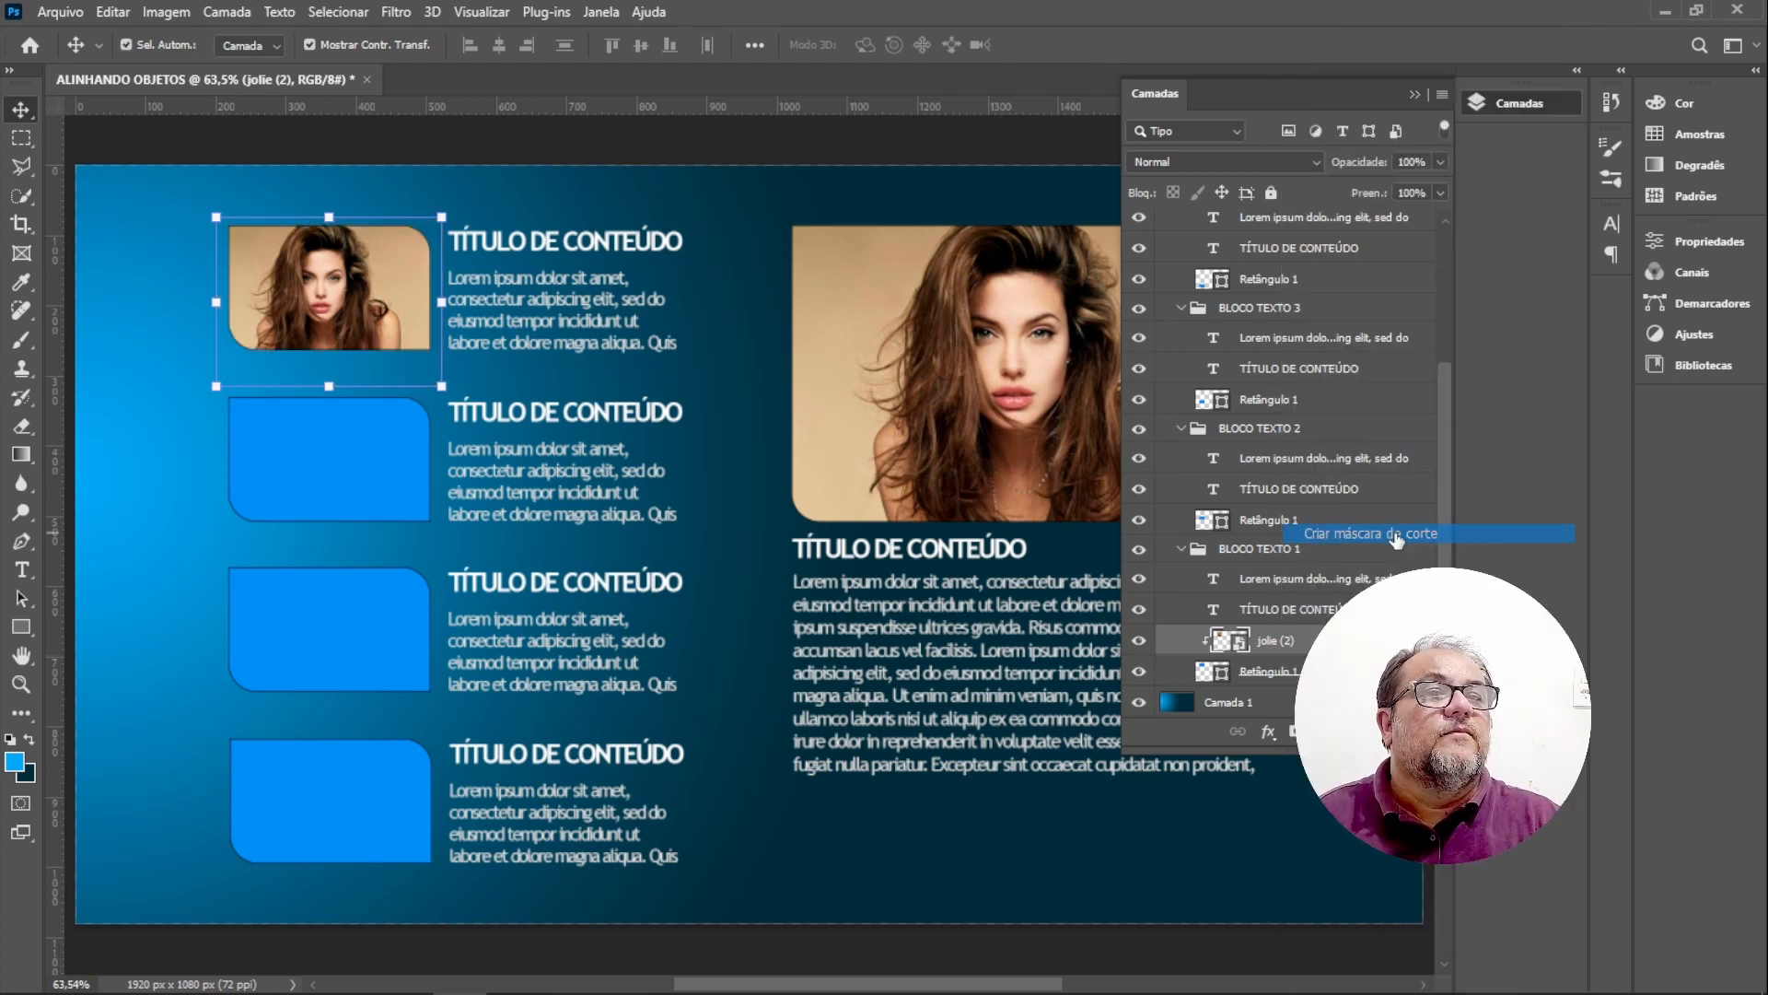
# Link the first block's jolie (2) image with its Retângulo 1 layer and reposition the photo inside the rounded shape.
pyautogui.click(513, 206)
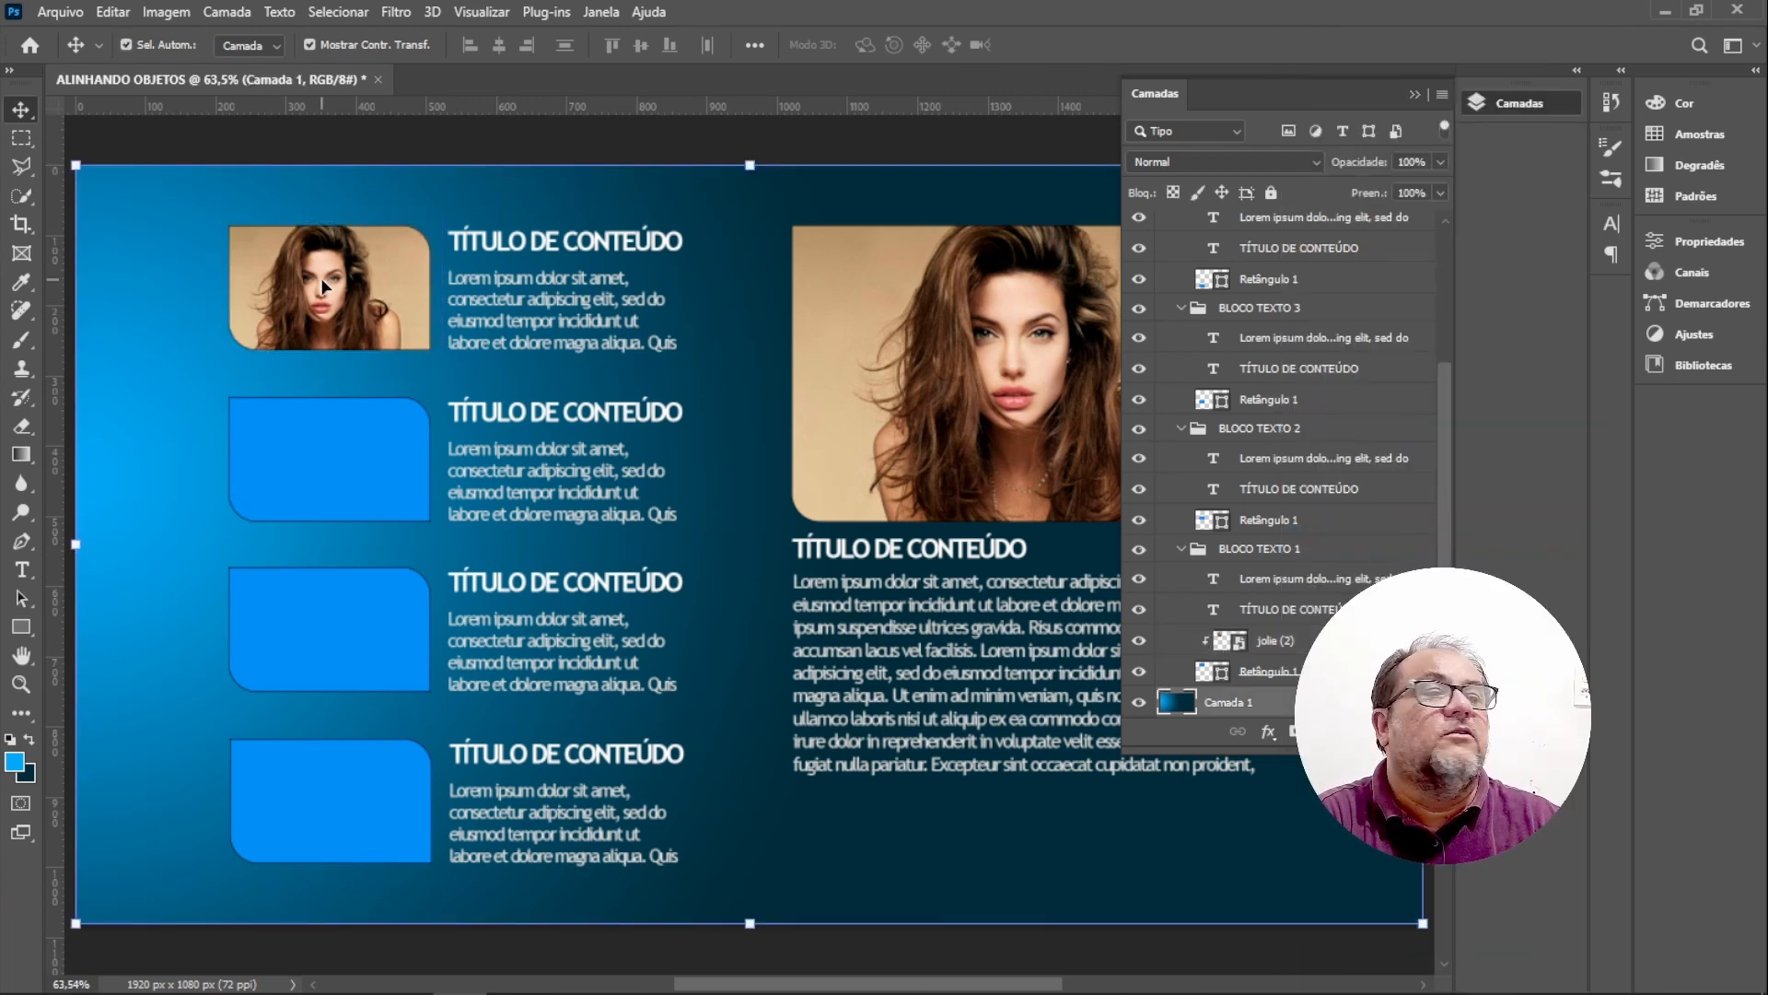
pyautogui.moveTo(374, 273)
pyautogui.mouseDown()
pyautogui.moveTo(334, 301)
pyautogui.moveTo(405, 231)
pyautogui.moveTo(304, 267)
pyautogui.moveTo(419, 234)
pyautogui.moveTo(309, 239)
pyautogui.moveTo(317, 286)
pyautogui.moveTo(403, 256)
pyautogui.moveTo(516, 253)
pyautogui.moveTo(377, 267)
pyautogui.moveTo(378, 313)
pyautogui.moveTo(348, 287)
pyautogui.moveTo(376, 293)
pyautogui.mouseUp()
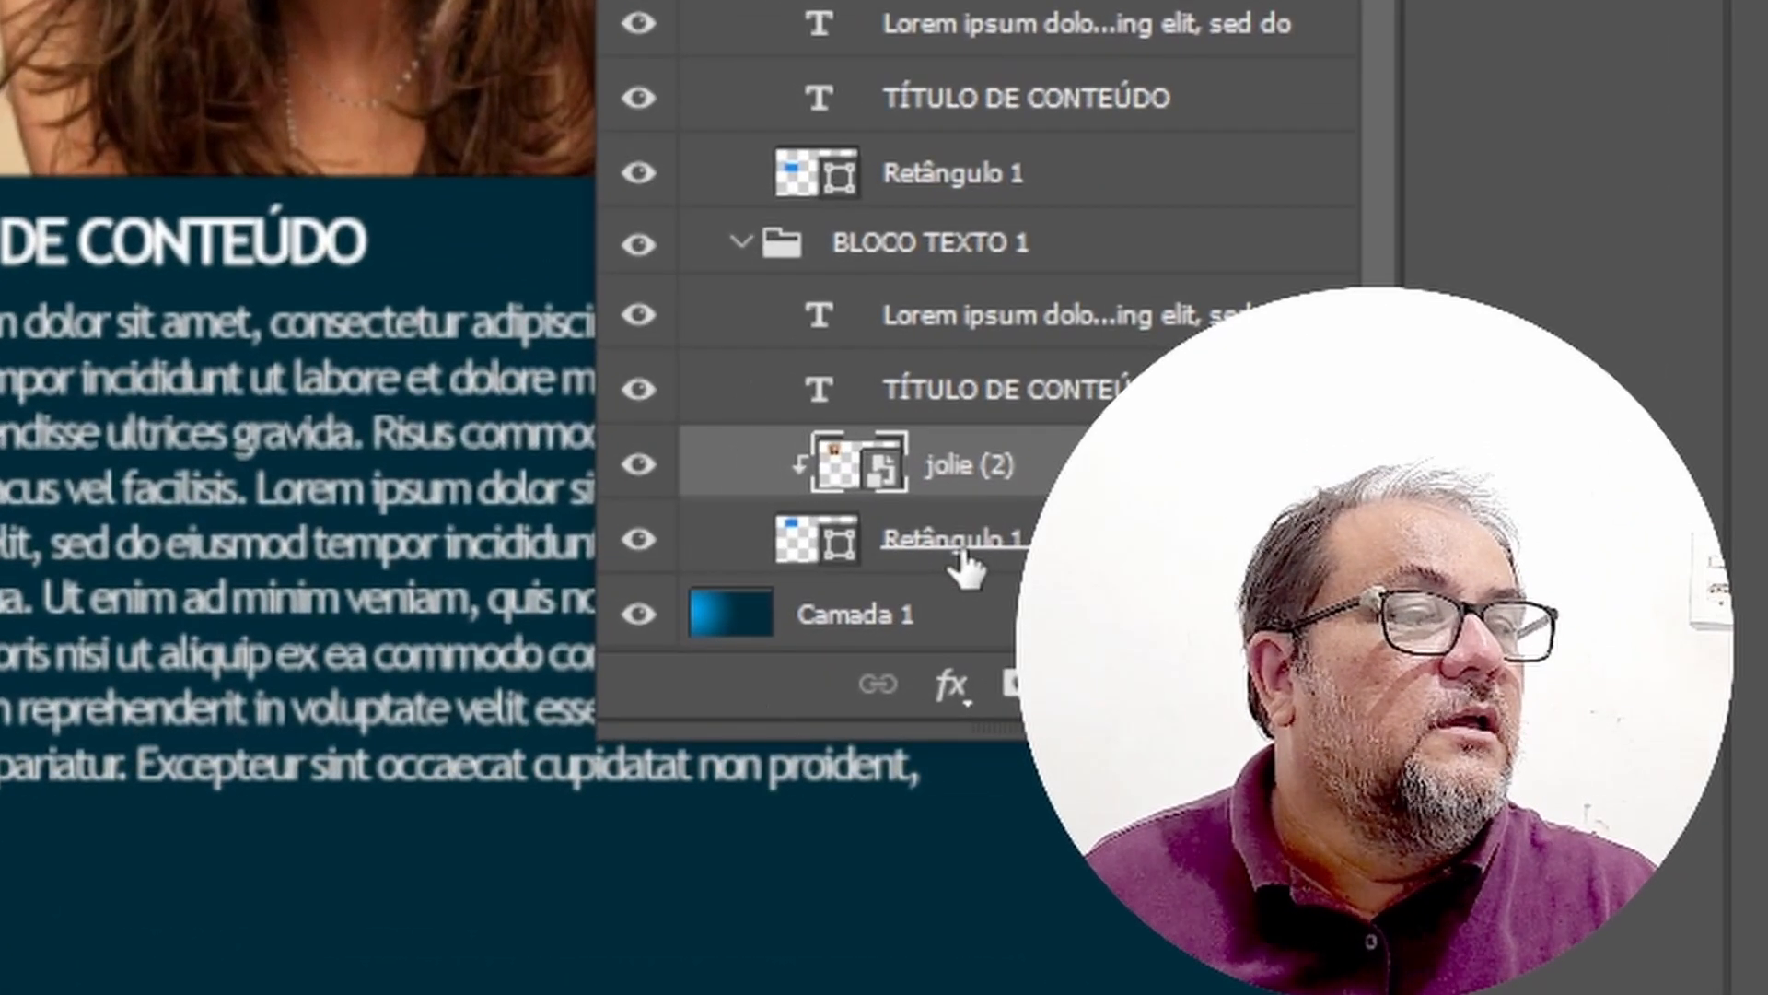
pyautogui.keyDown('shift'); pyautogui.click(962, 560); pyautogui.keyUp('shift')
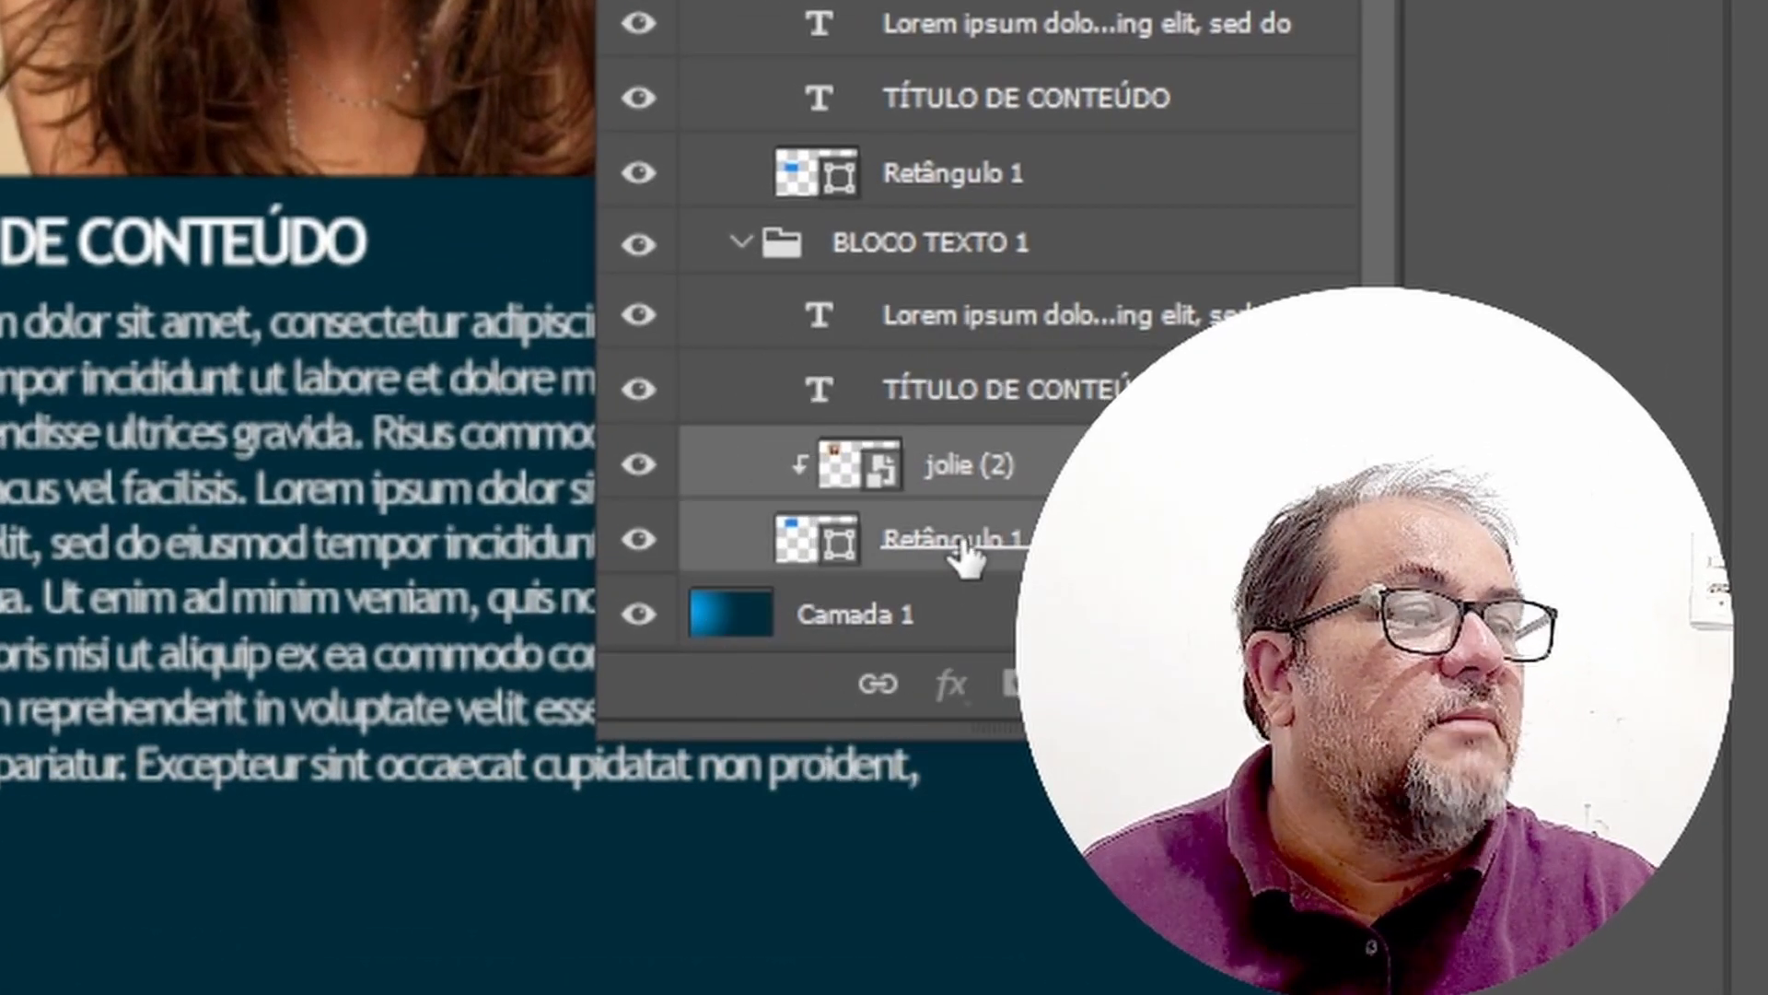
pyautogui.click(877, 689)
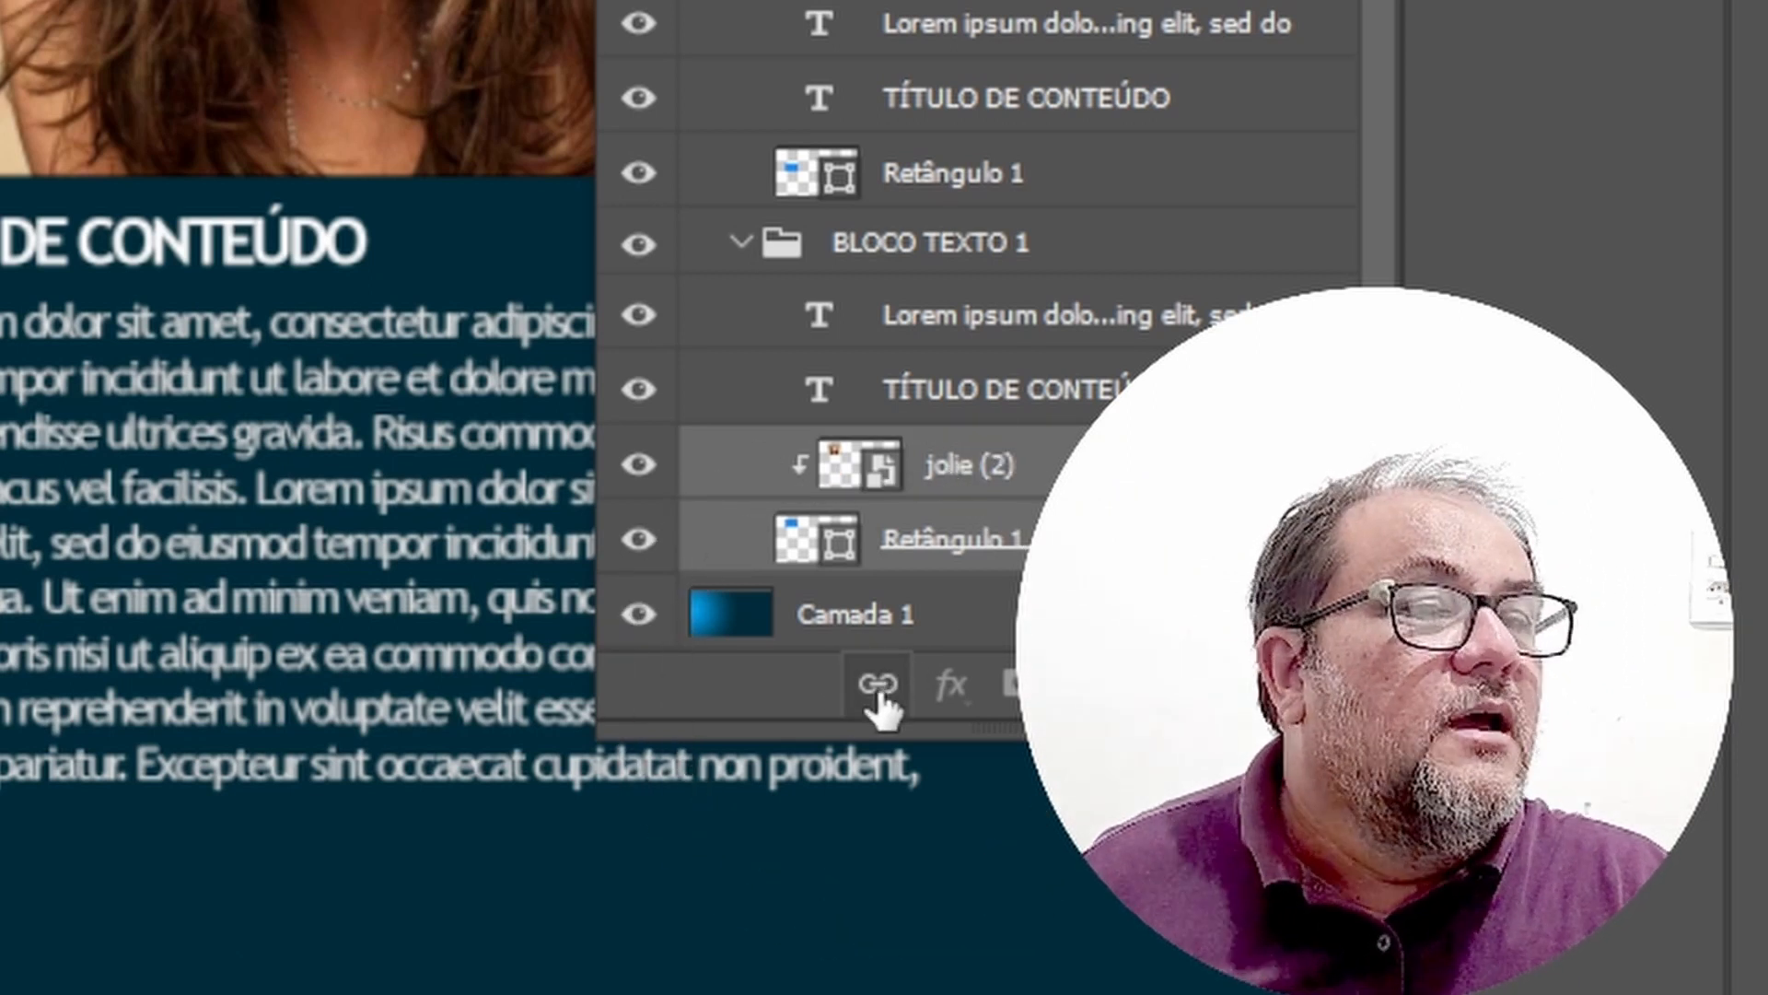
pyautogui.click(1105, 614)
pyautogui.click(1105, 465)
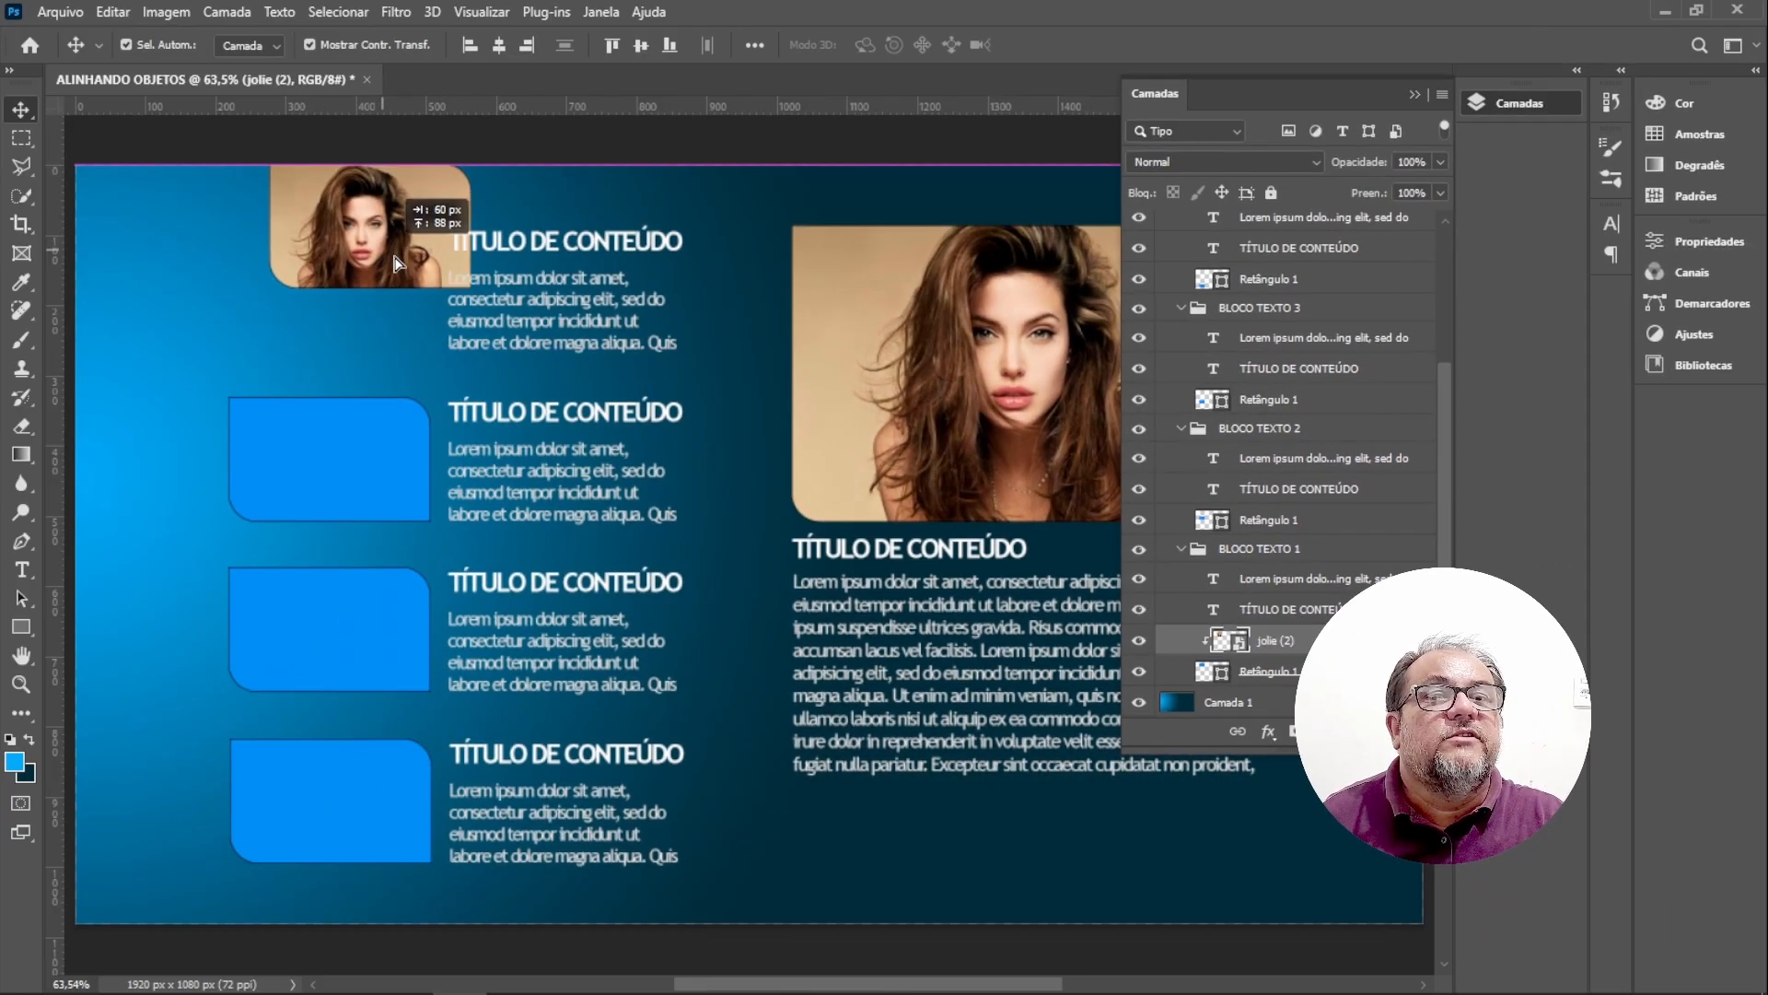
pyautogui.moveTo(385, 252); pyautogui.dragTo(322, 307)
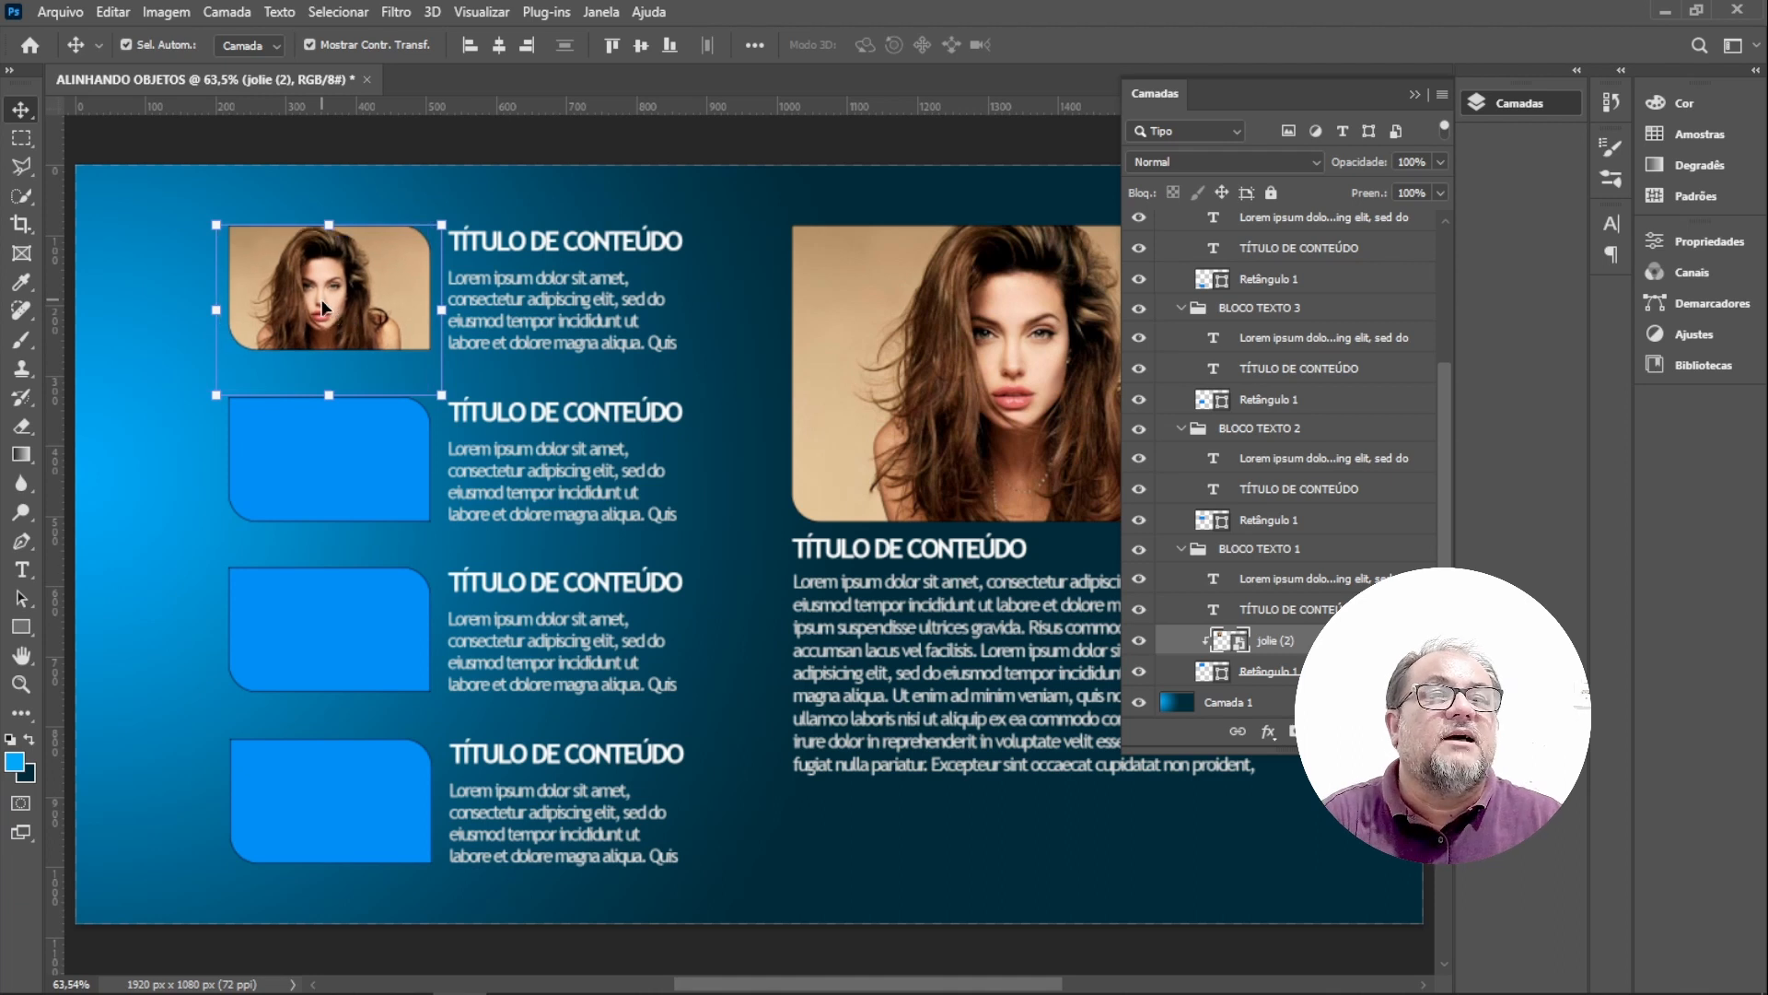
# Reposition the featured block's photo within its clipping rectangle.
pyautogui.click(993, 366)
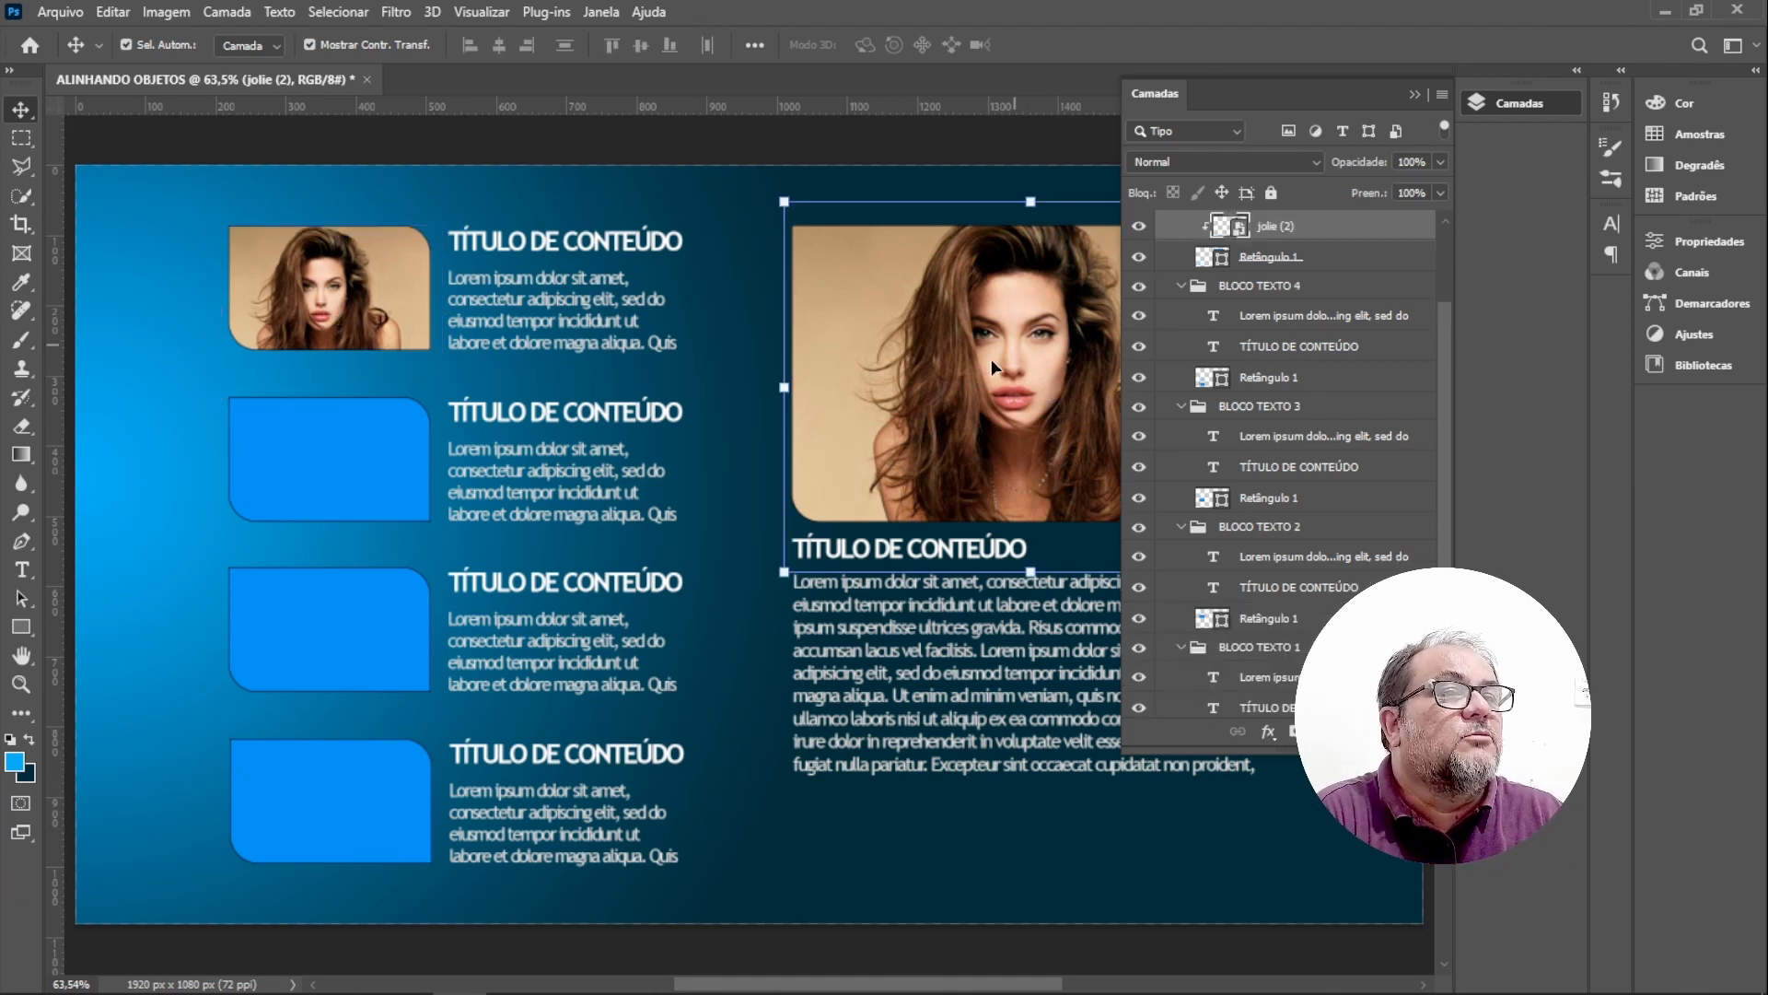
pyautogui.moveTo(1043, 355); pyautogui.dragTo(804, 387)
pyautogui.click(1414, 94)
pyautogui.moveTo(1091, 306); pyautogui.dragTo(1165, 341)
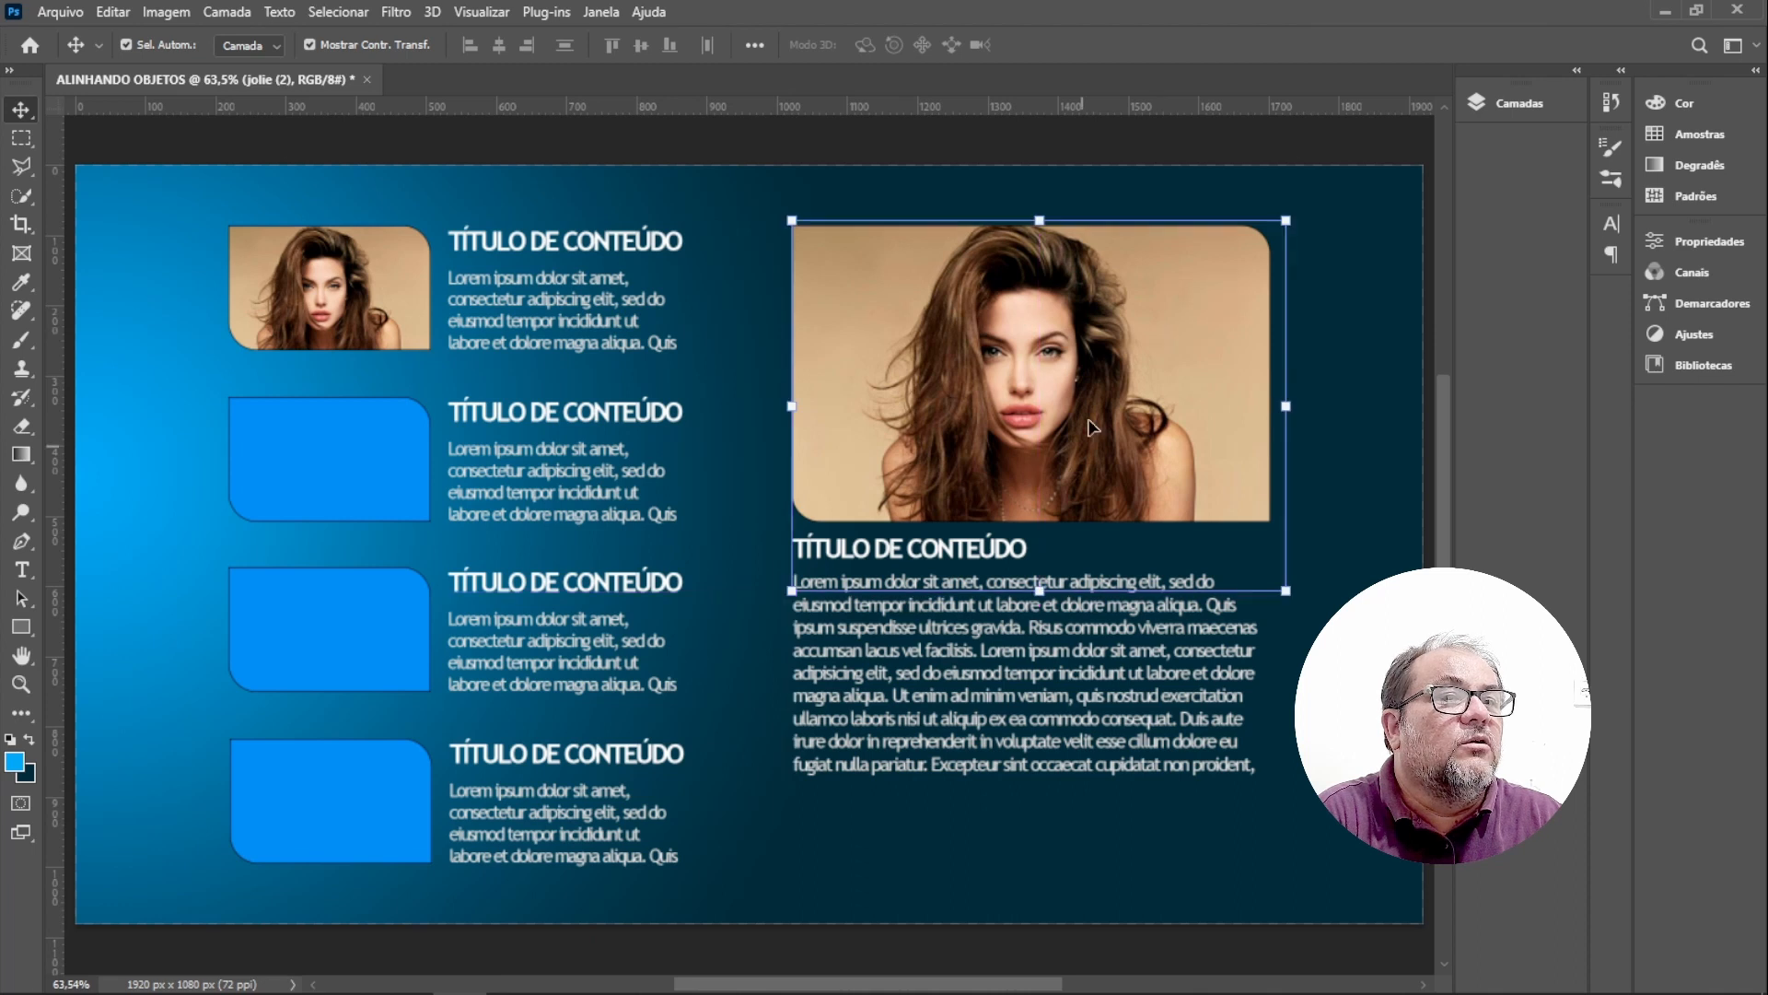
# Link the featured block's jolie (2) image layer with its Retângulo 1 layer.
pyautogui.click(1501, 101)
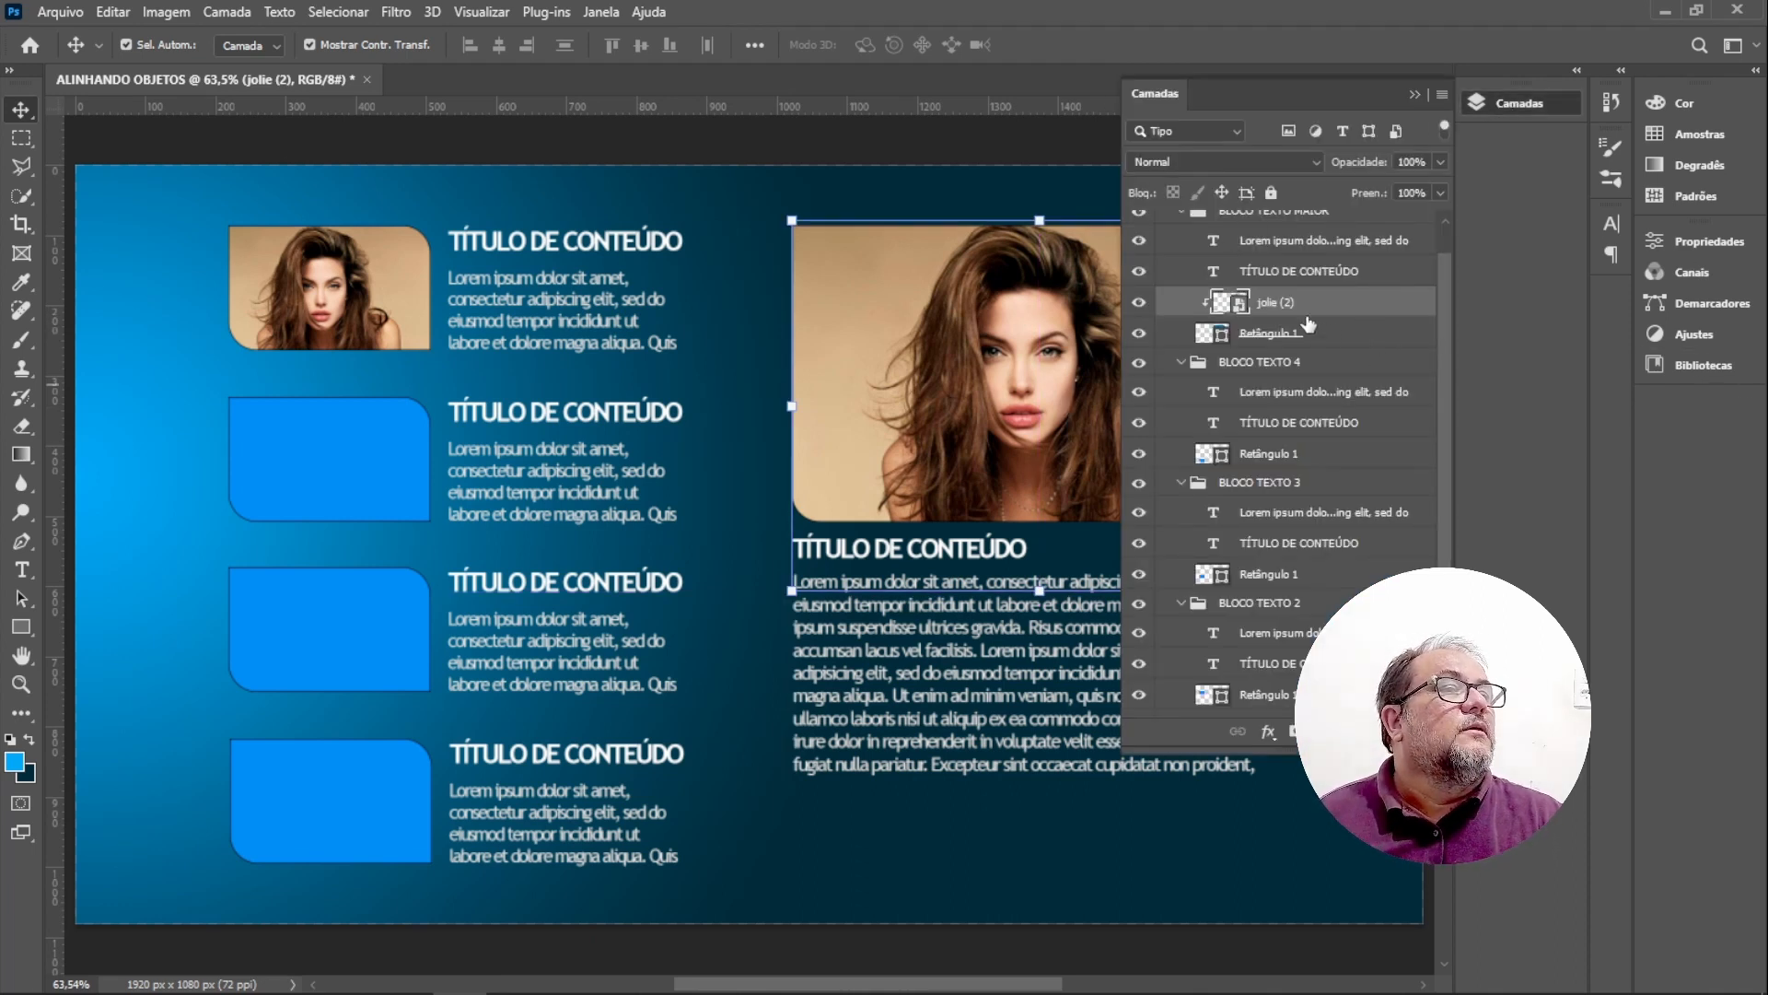
pyautogui.press('ctrl')
pyautogui.press('ctrl')
pyautogui.press('ctrl')
pyautogui.press('ctrl')
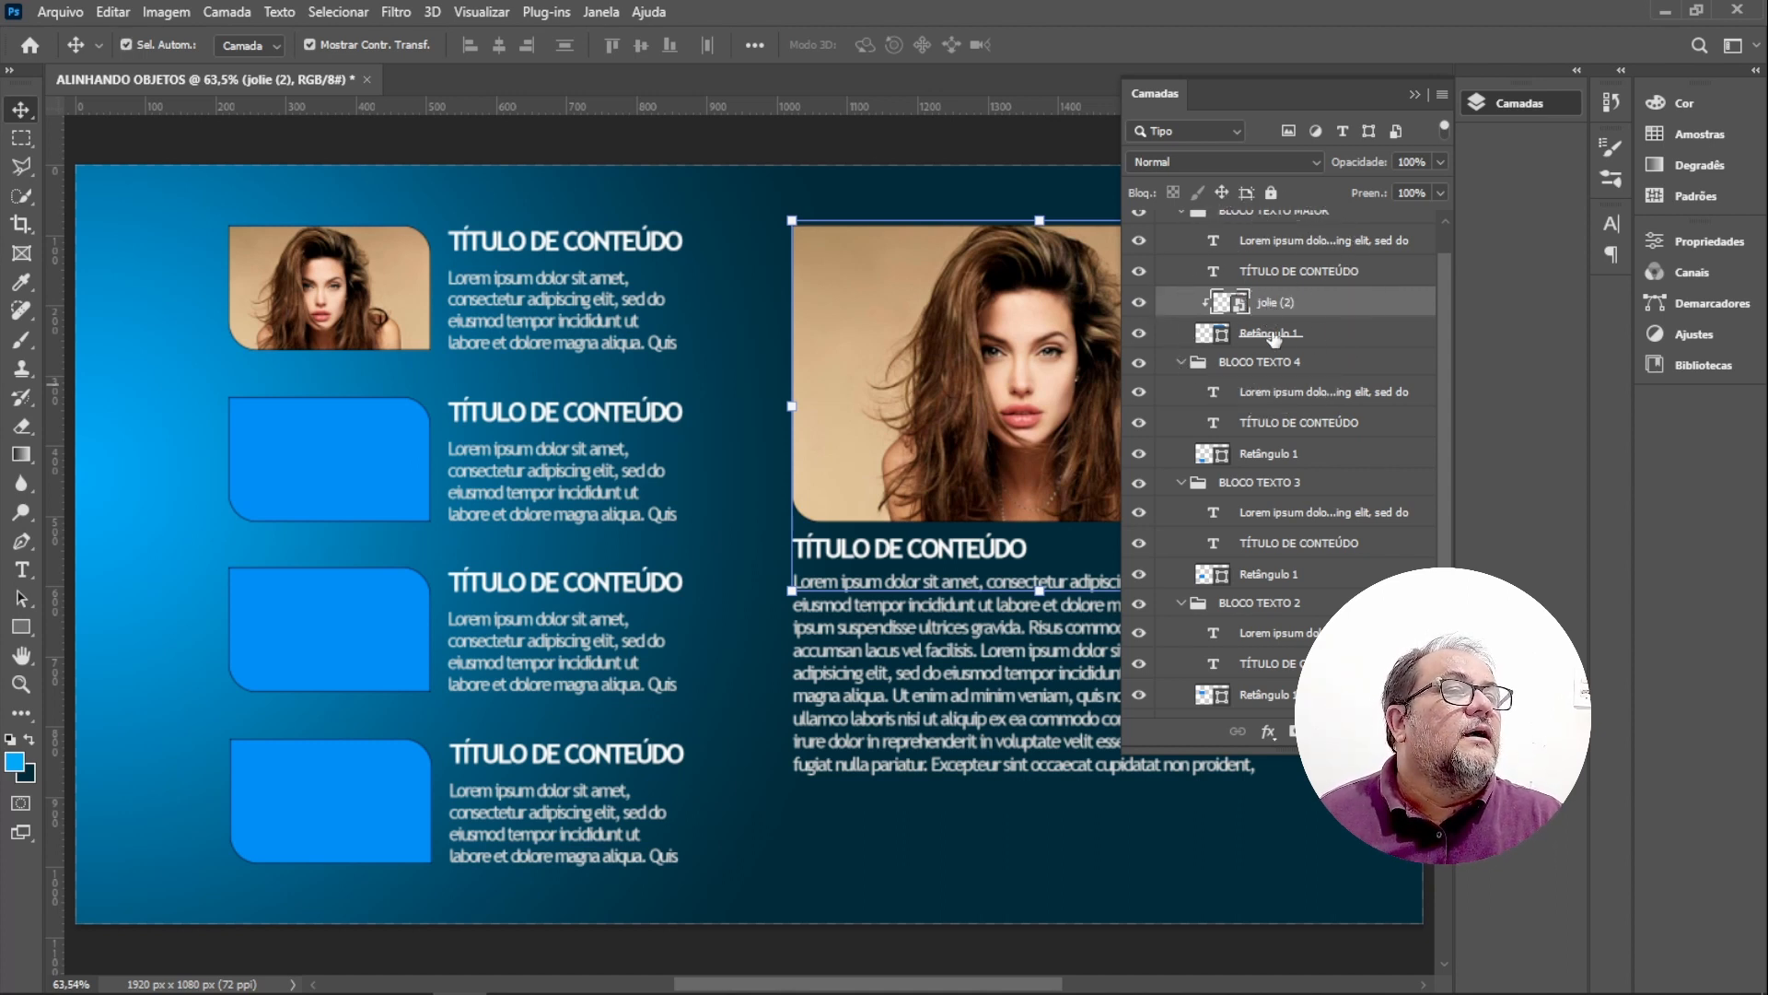
pyautogui.keyDown('ctrl'); pyautogui.click(1274, 335); pyautogui.keyUp('ctrl')
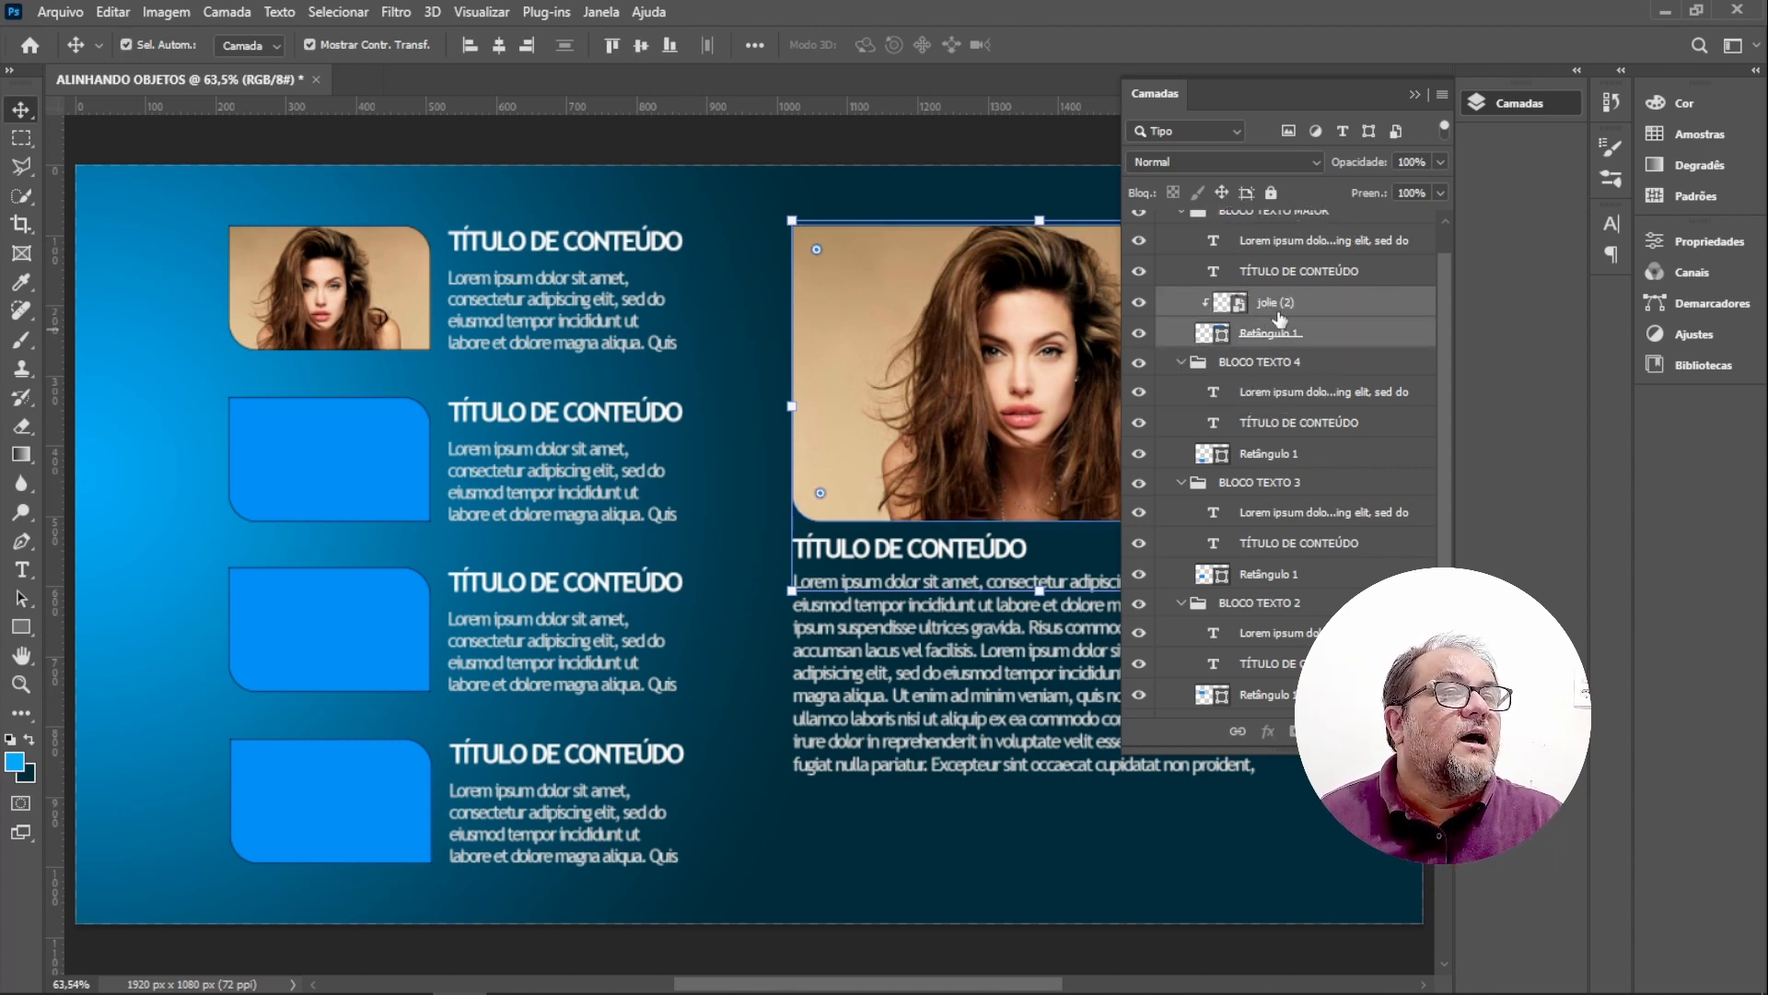
pyautogui.press('ctrl')
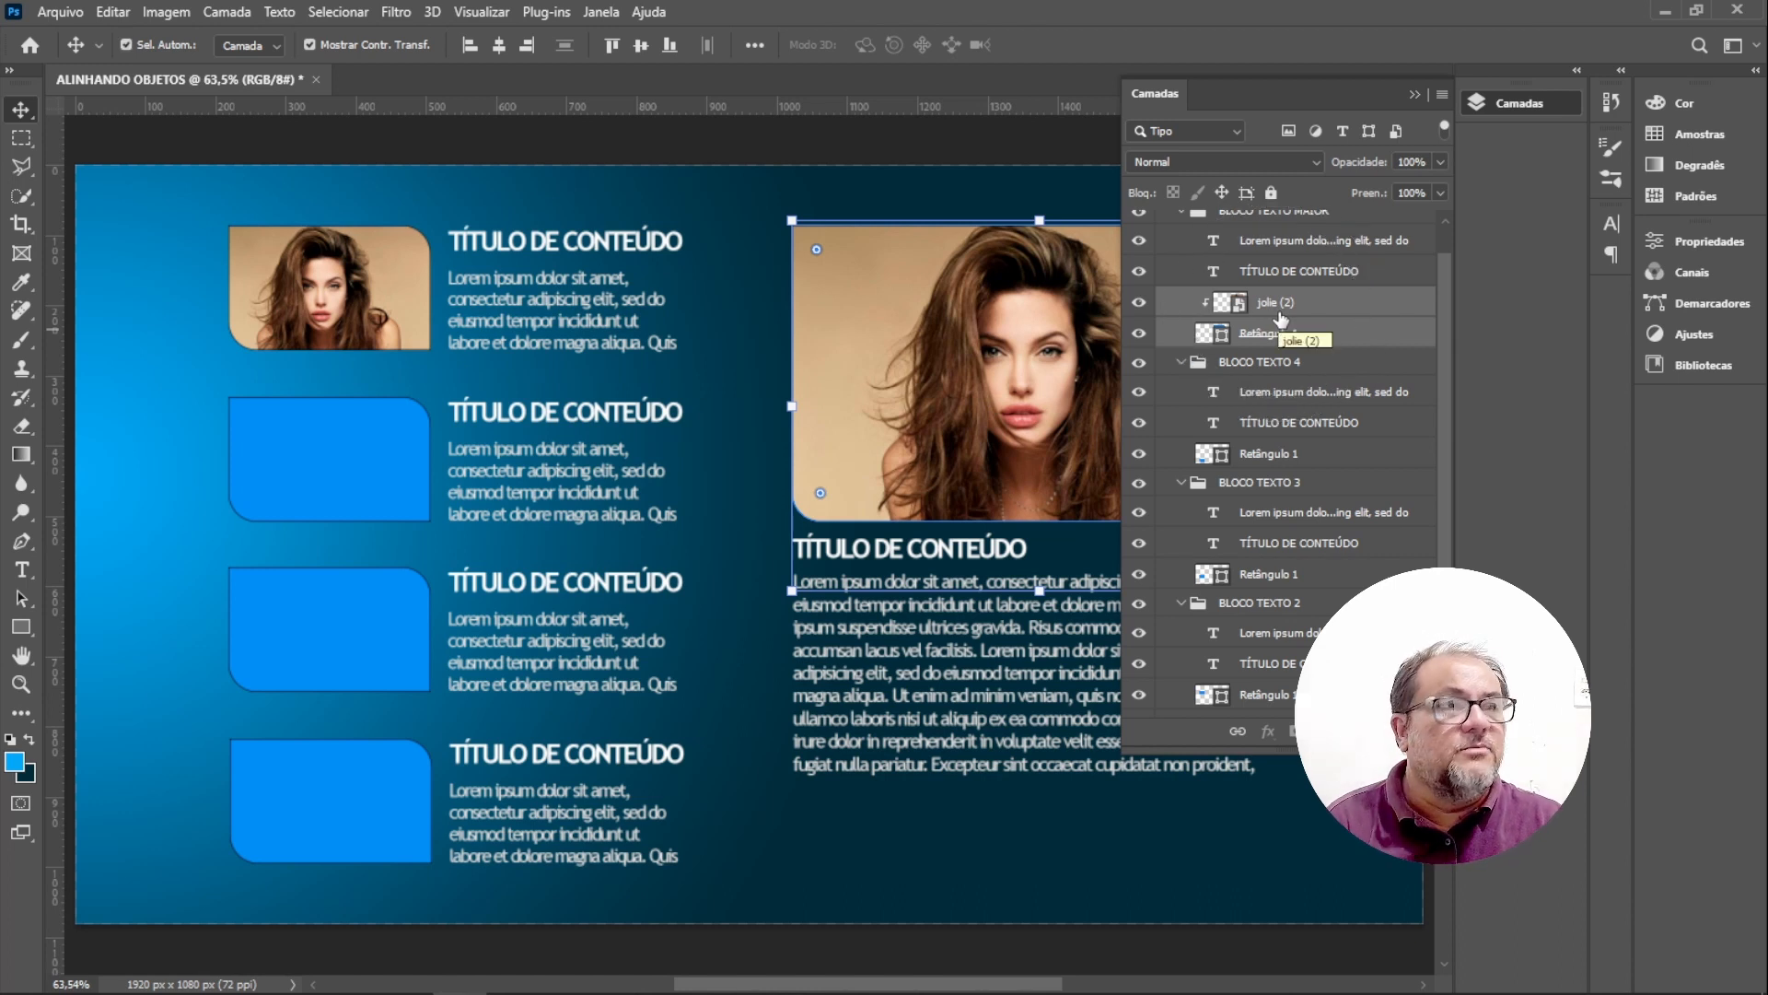
pyautogui.press('ctrl')
pyautogui.press('ctrl')
pyautogui.click(1237, 733)
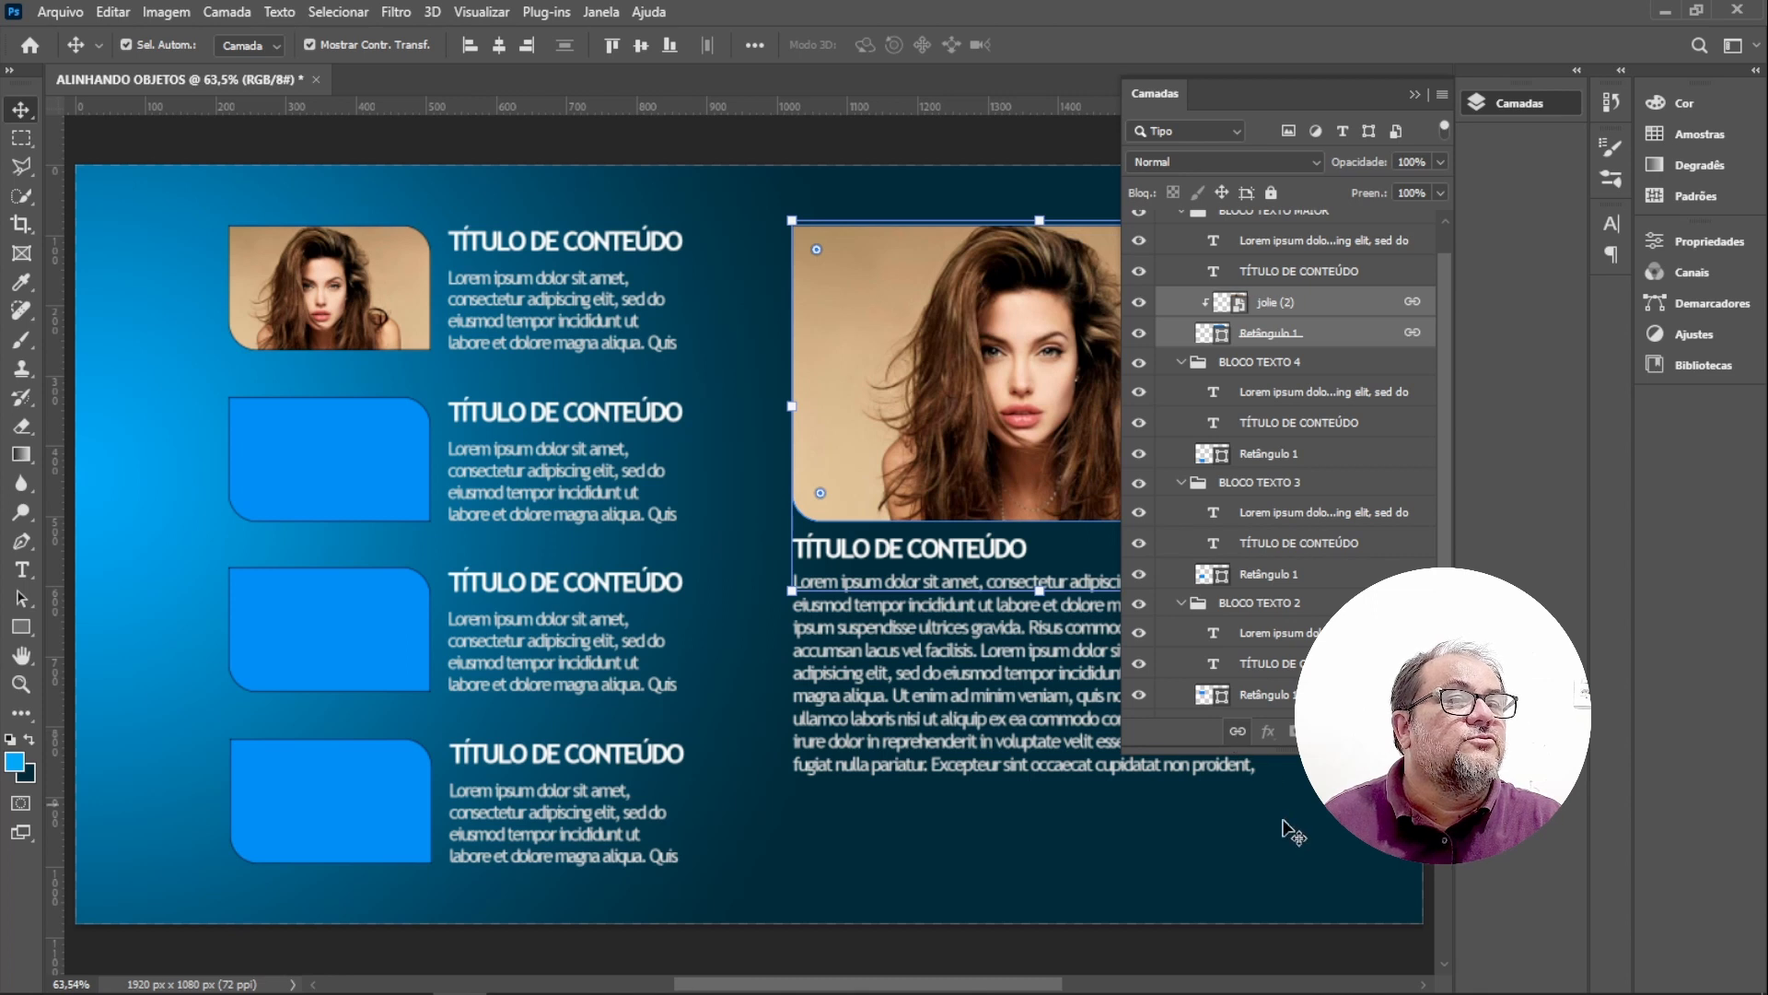
pyautogui.click(1414, 95)
pyautogui.click(1392, 410)
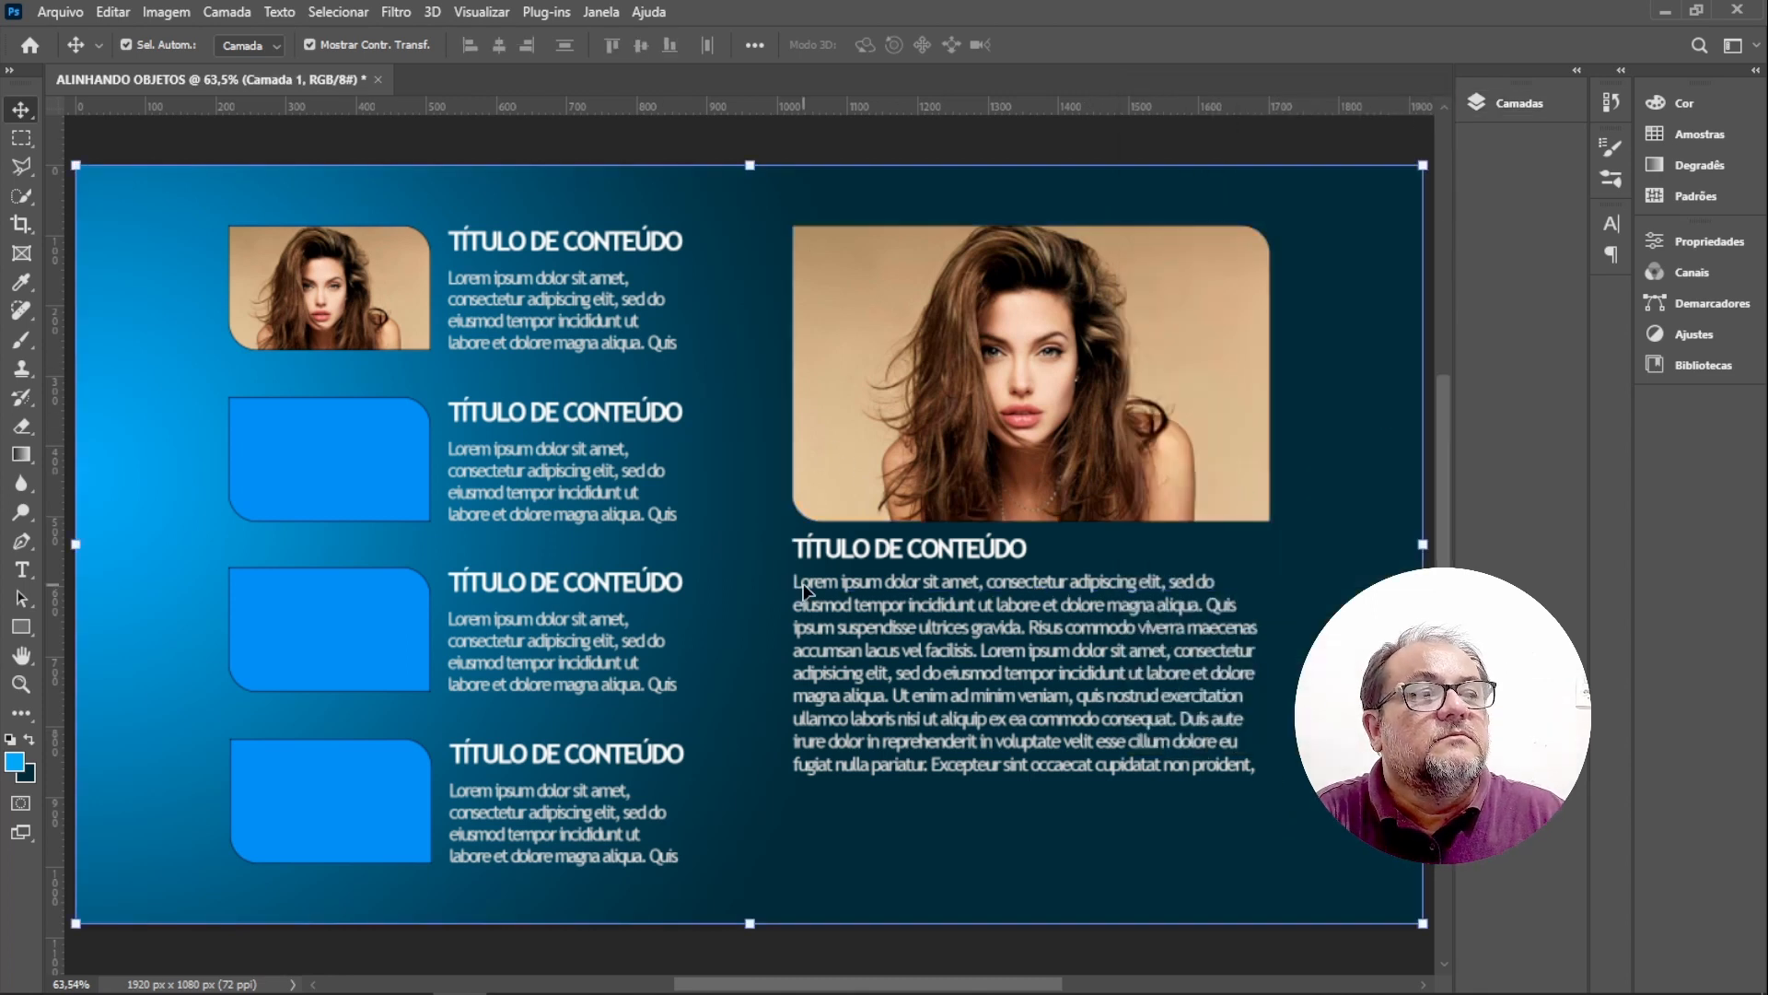
pyautogui.click(76, 19)
pyautogui.click(147, 438)
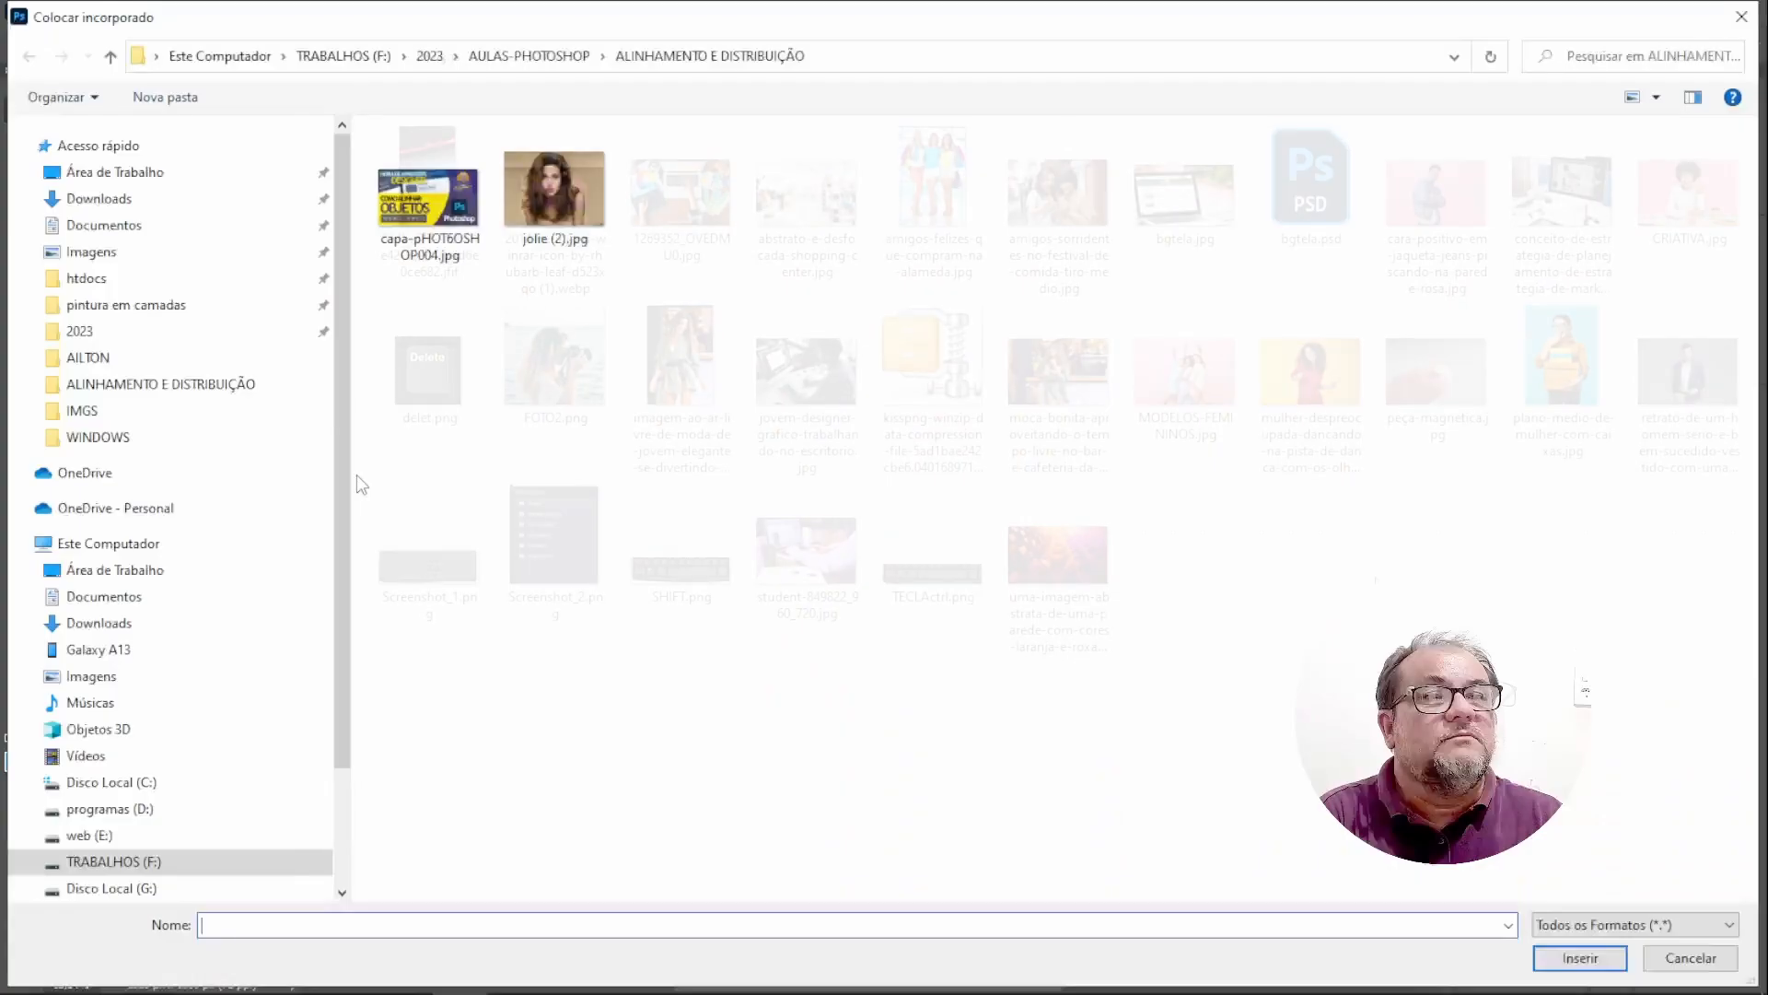
pyautogui.doubleClick(1313, 378)
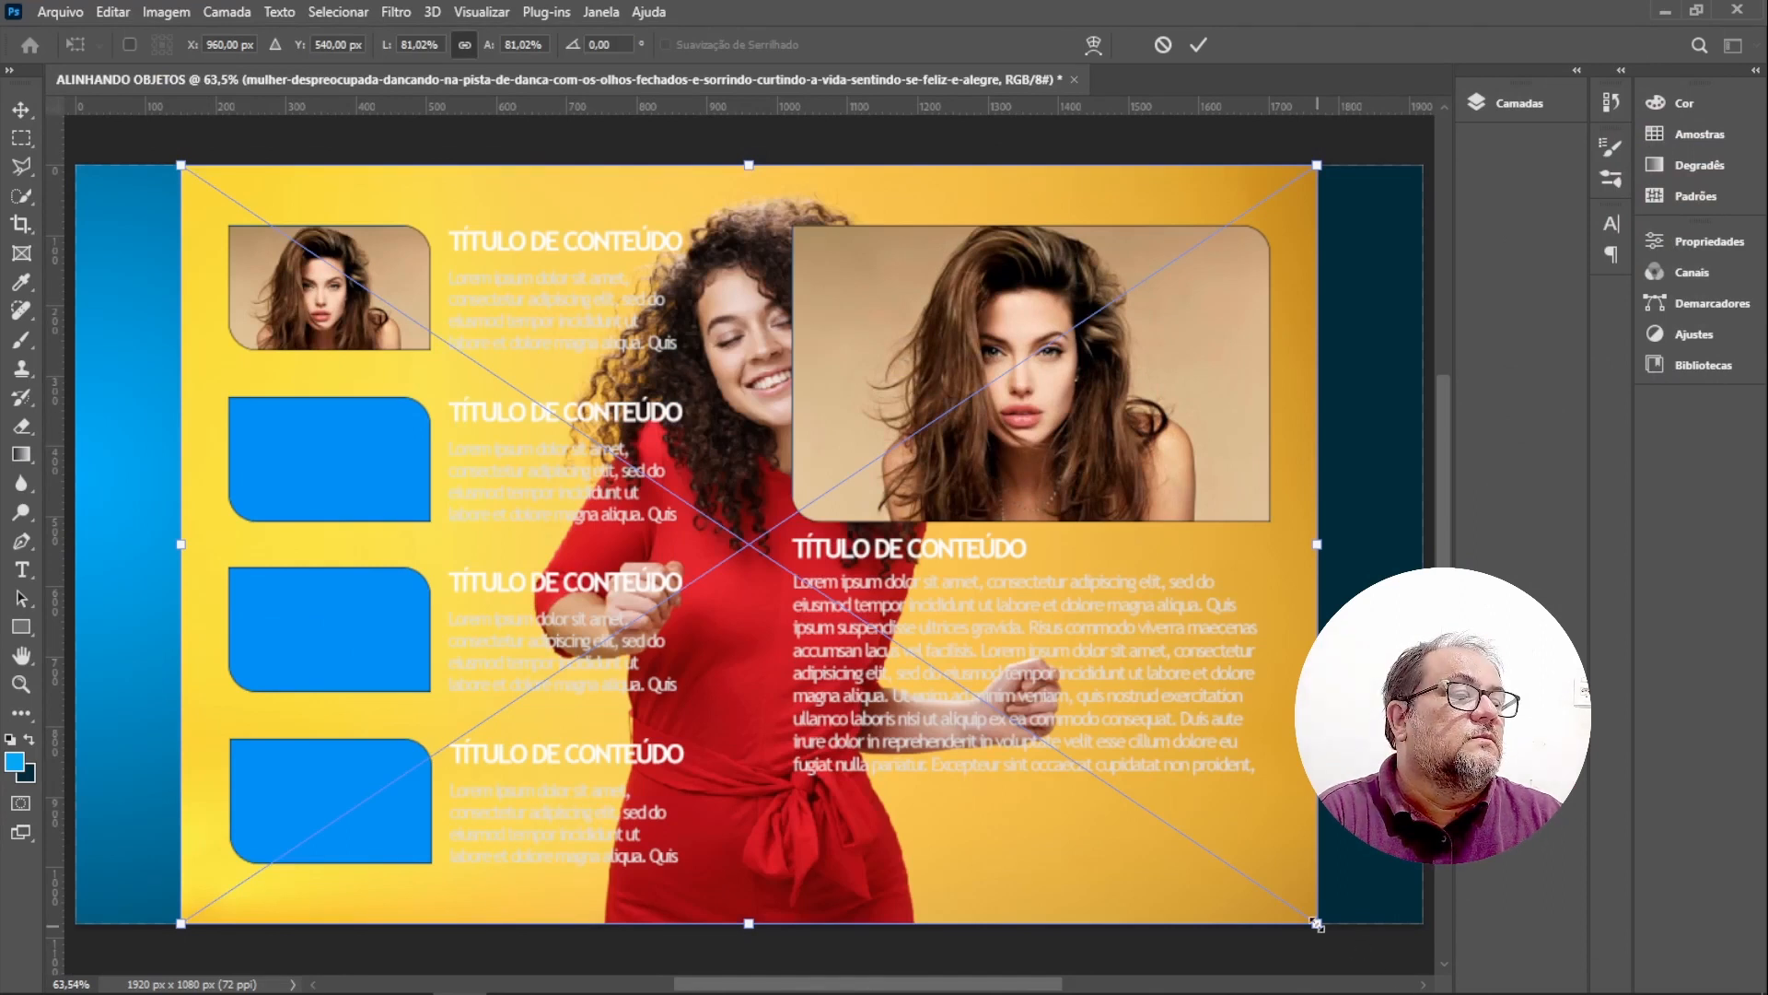
pyautogui.moveTo(1319, 924); pyautogui.dragTo(422, 326)
pyautogui.moveTo(359, 210); pyautogui.dragTo(405, 389)
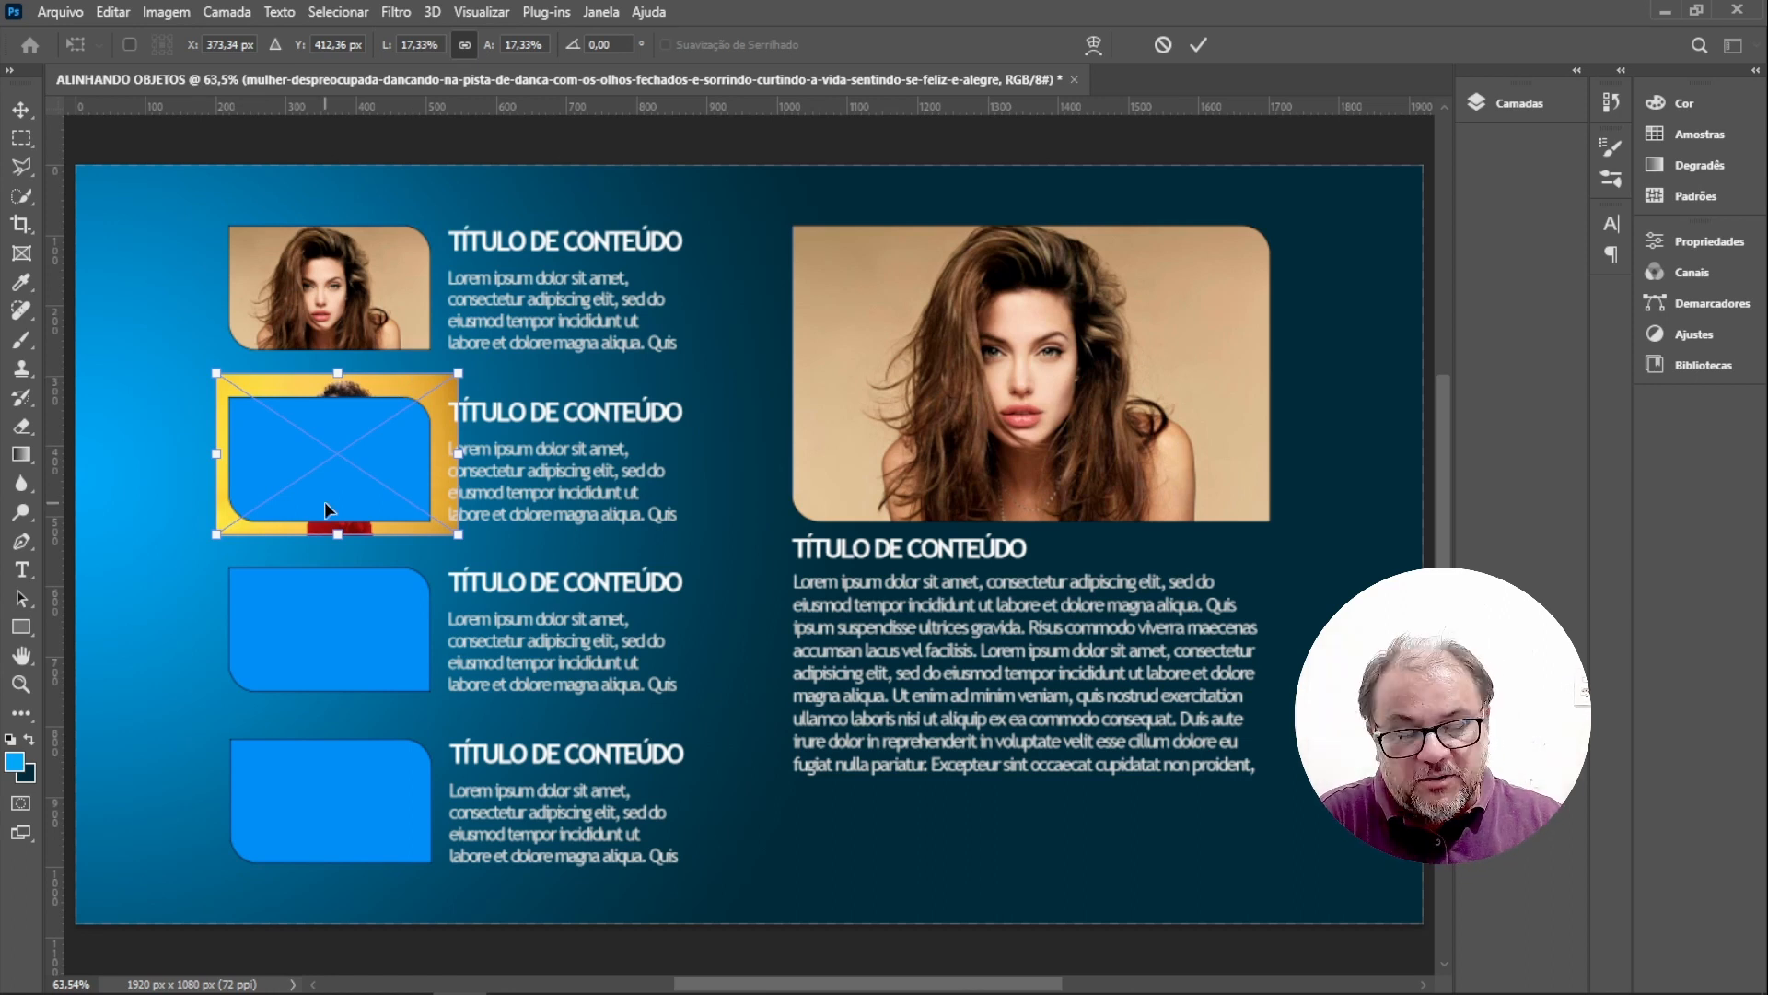
pyautogui.press('Escape')
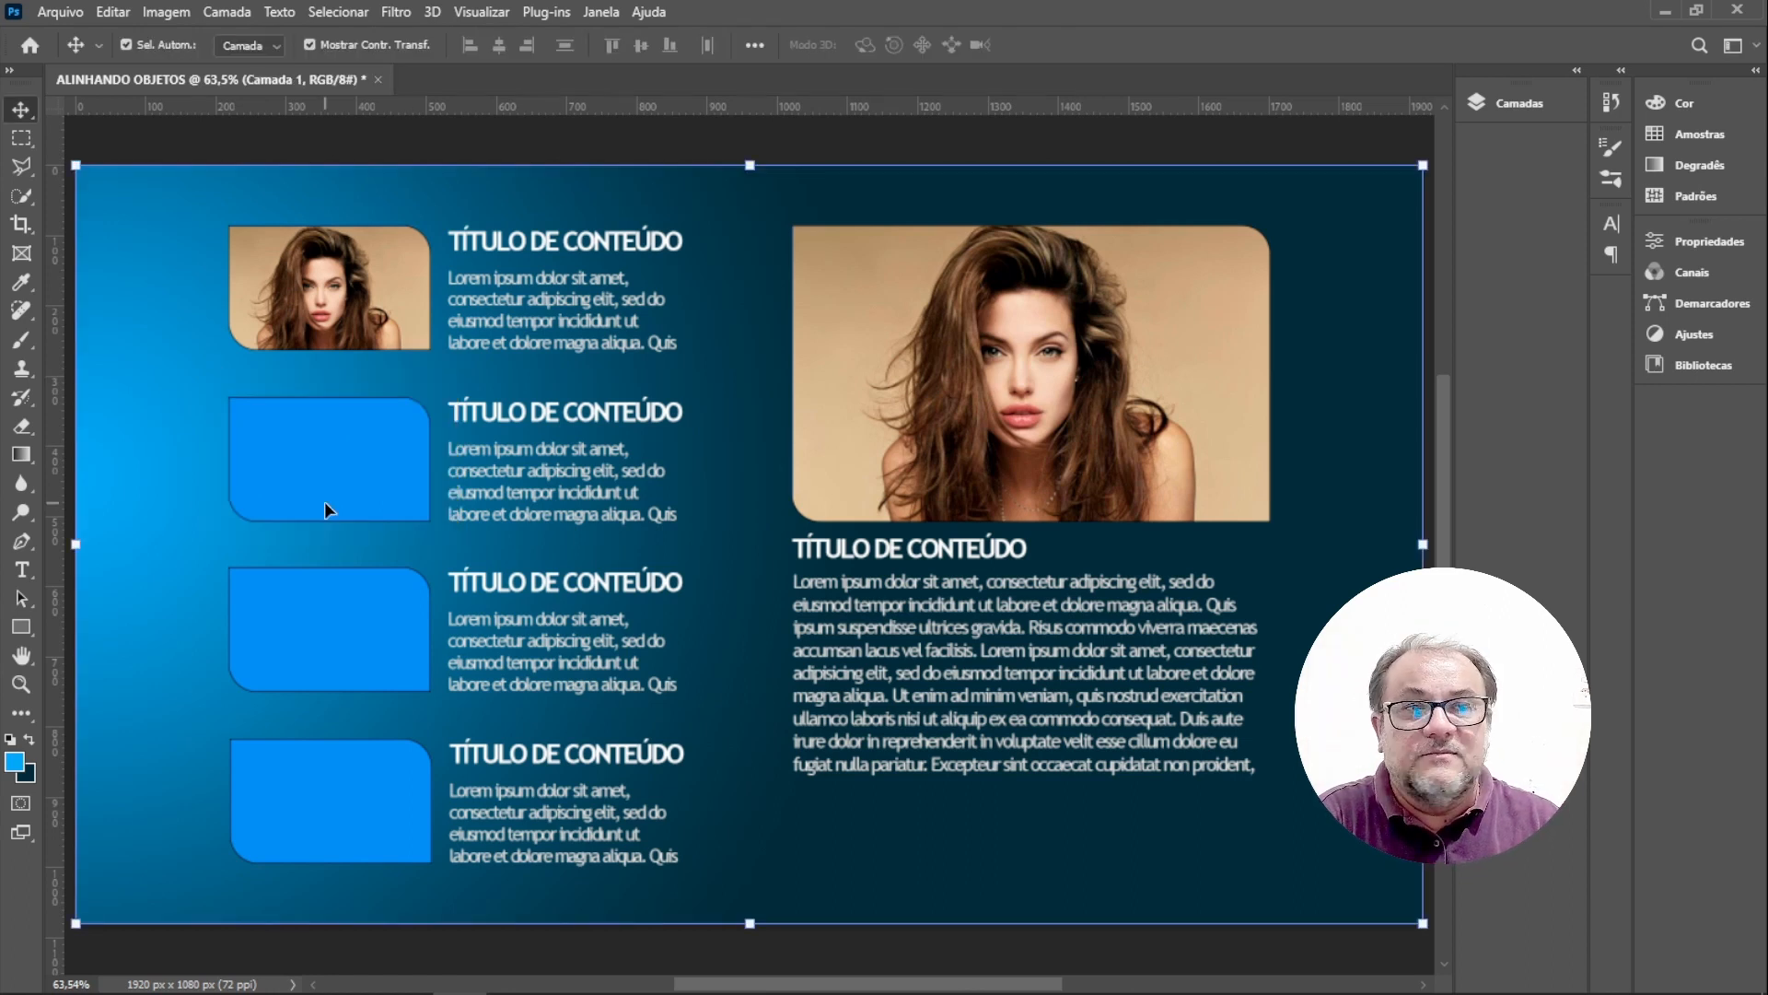
# Place the mulher-despreocupada image embedded and scale it down over the second text block's rectangle.
pyautogui.click(315, 473)
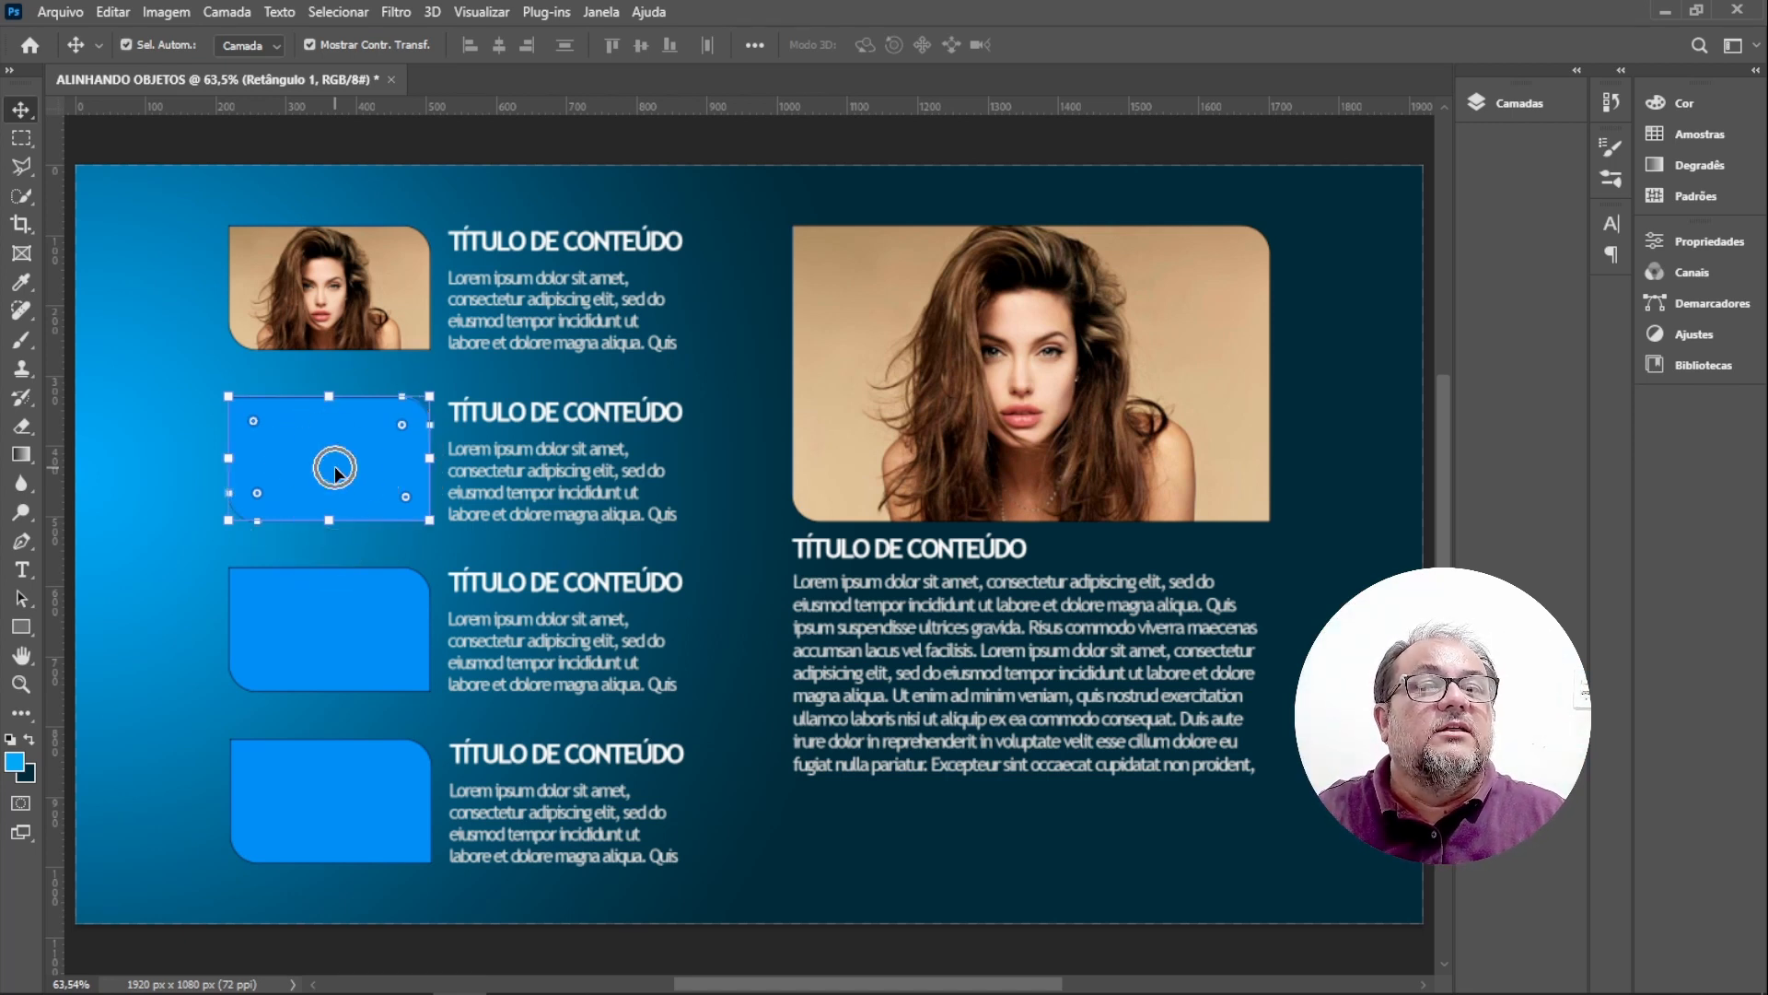
pyautogui.click(60, 12)
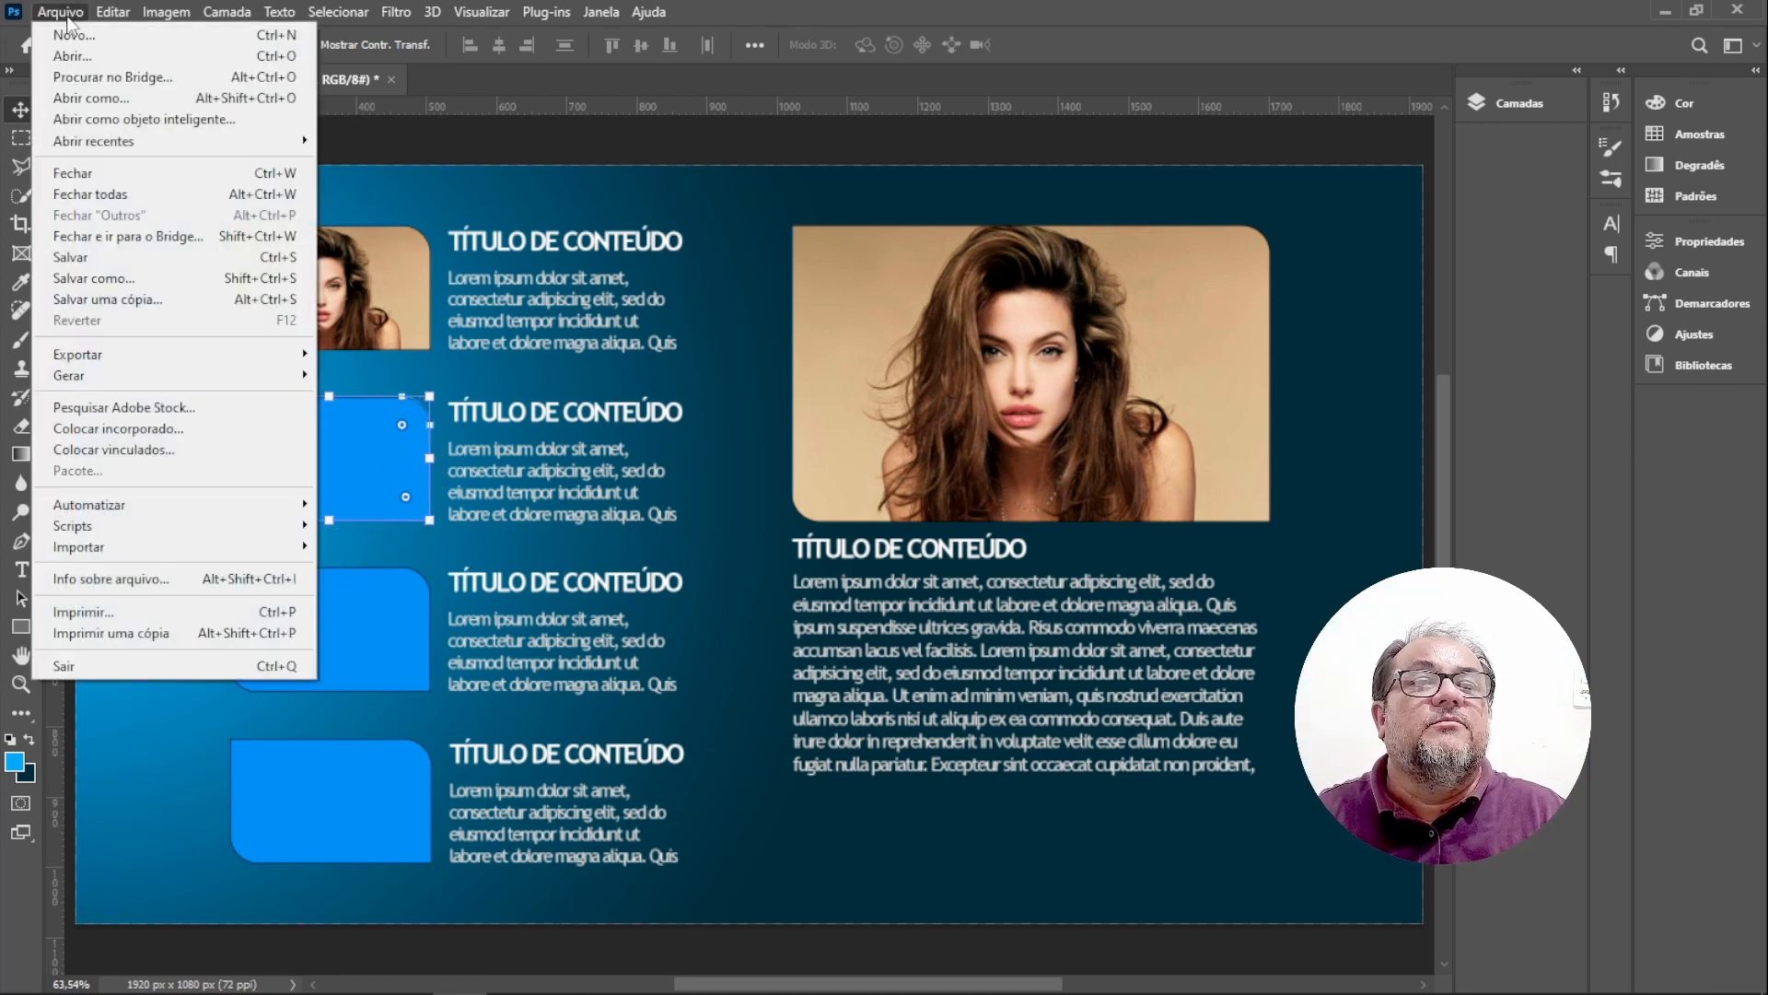
pyautogui.click(163, 429)
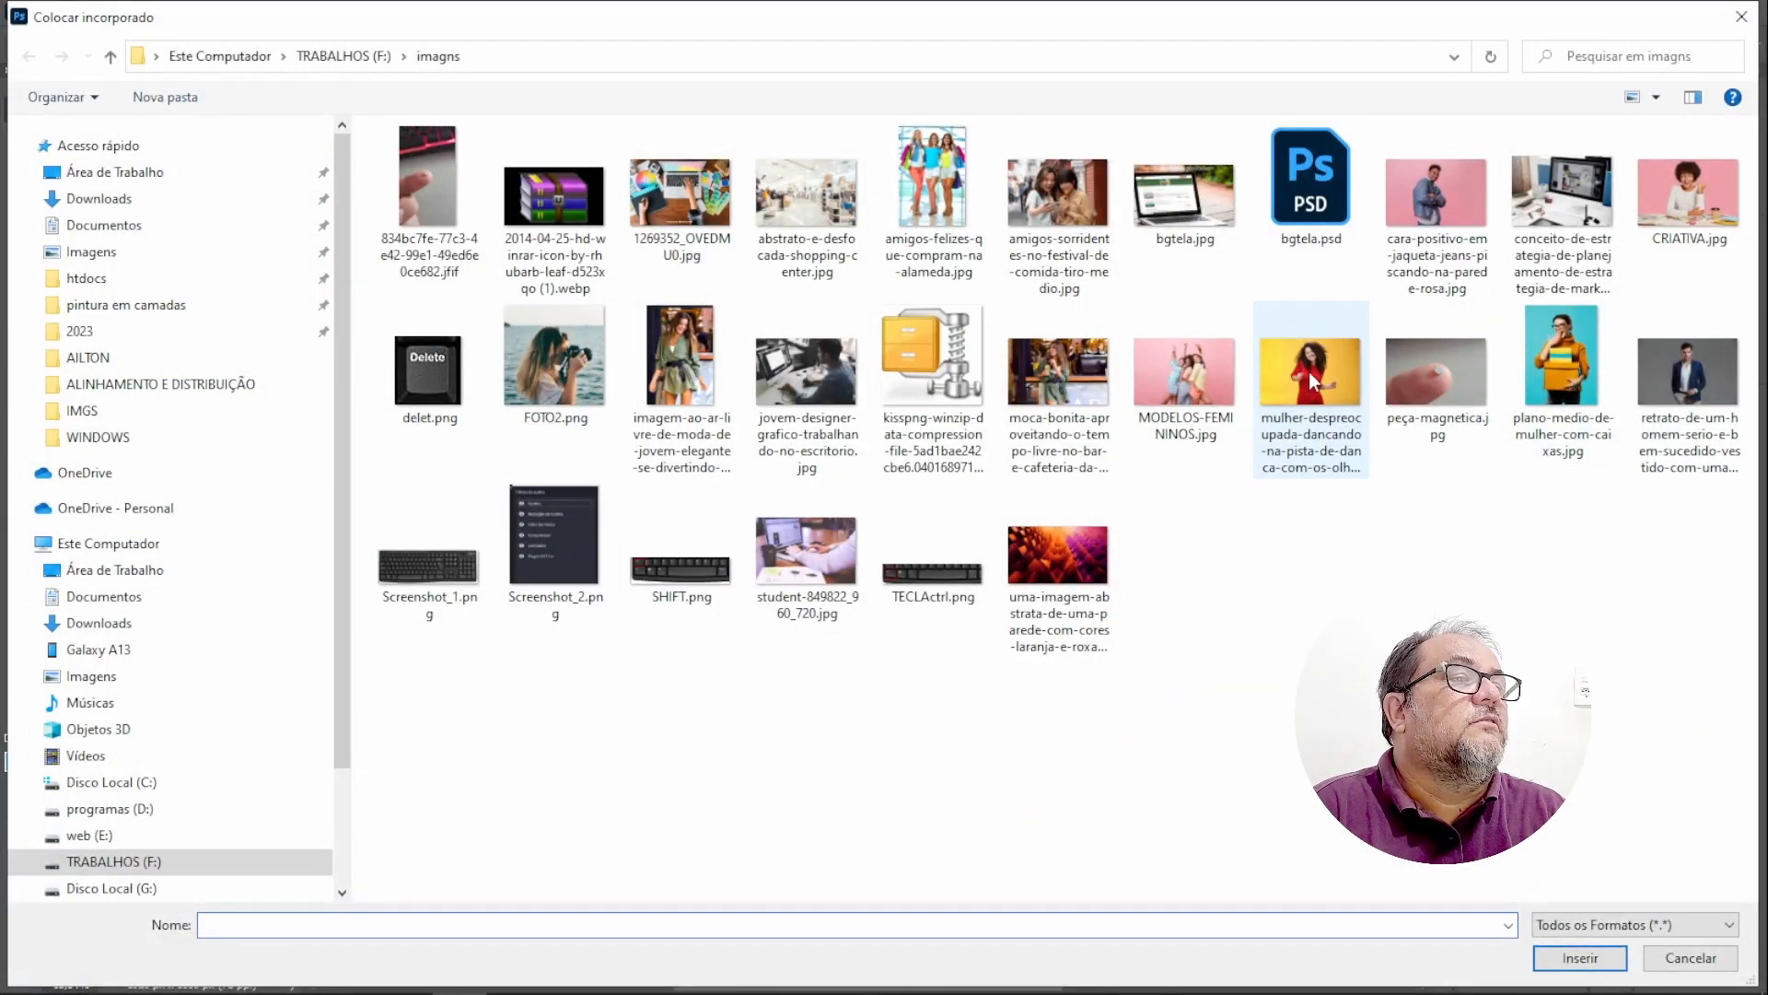
pyautogui.doubleClick(1308, 372)
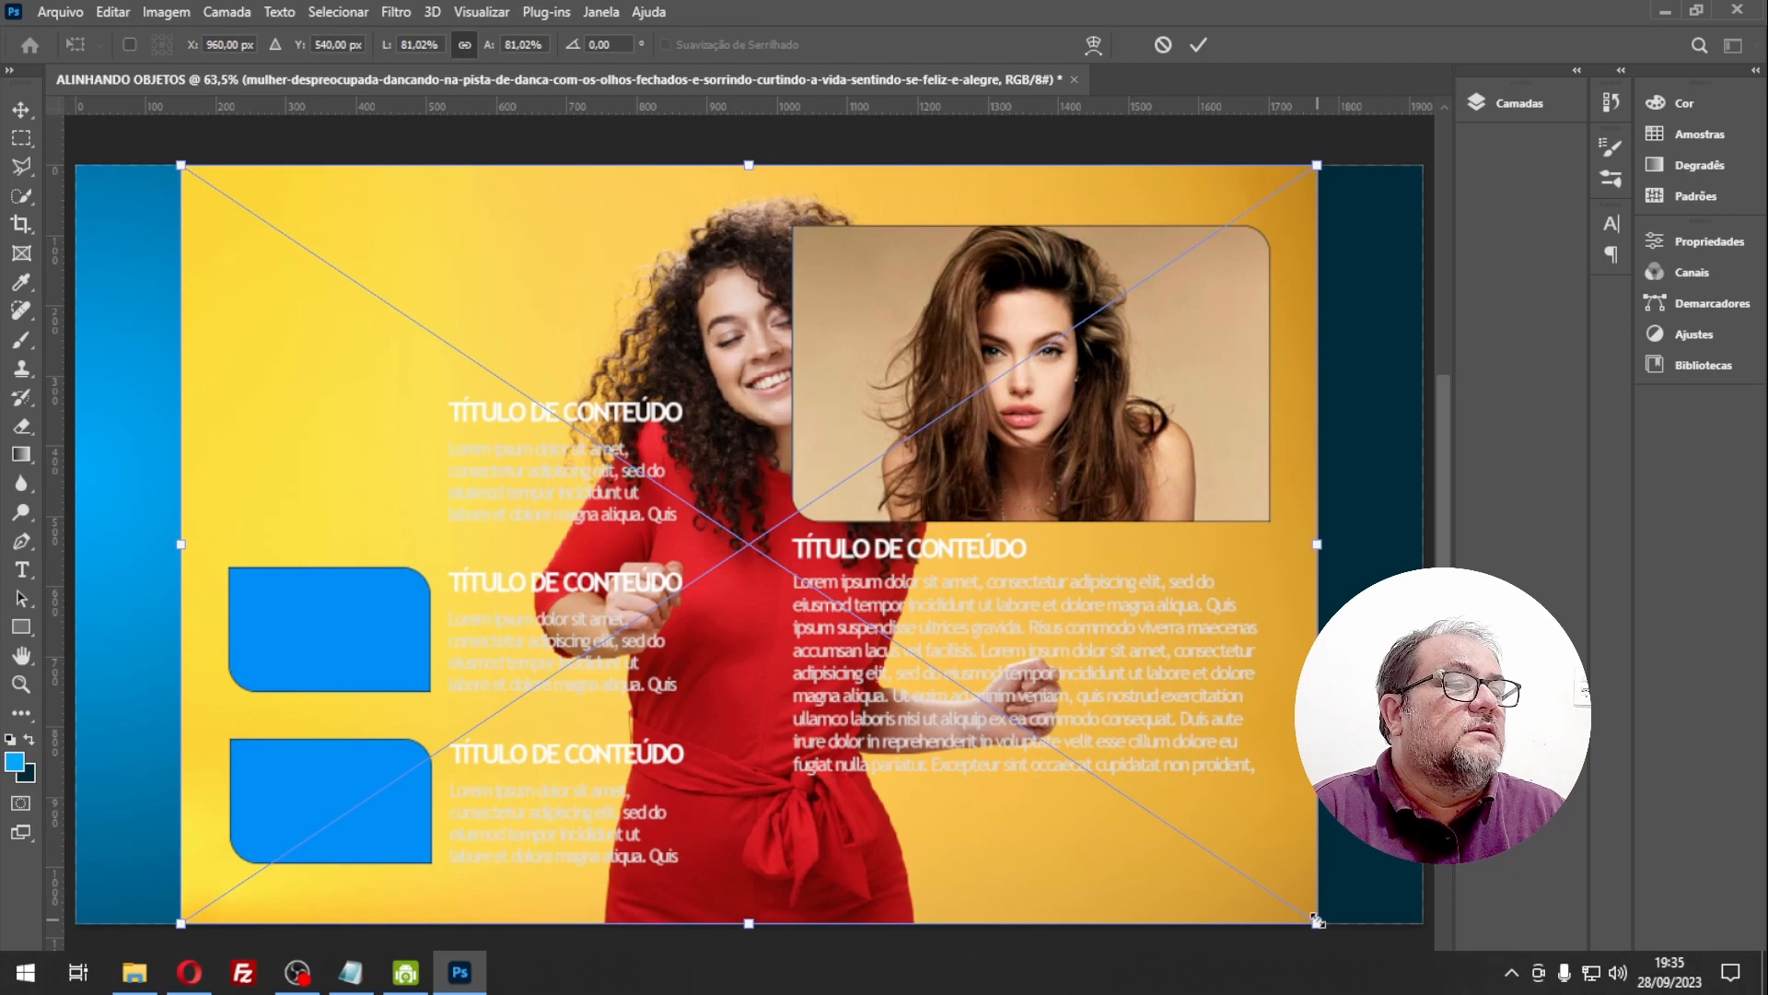
pyautogui.moveTo(1317, 921); pyautogui.dragTo(443, 528)
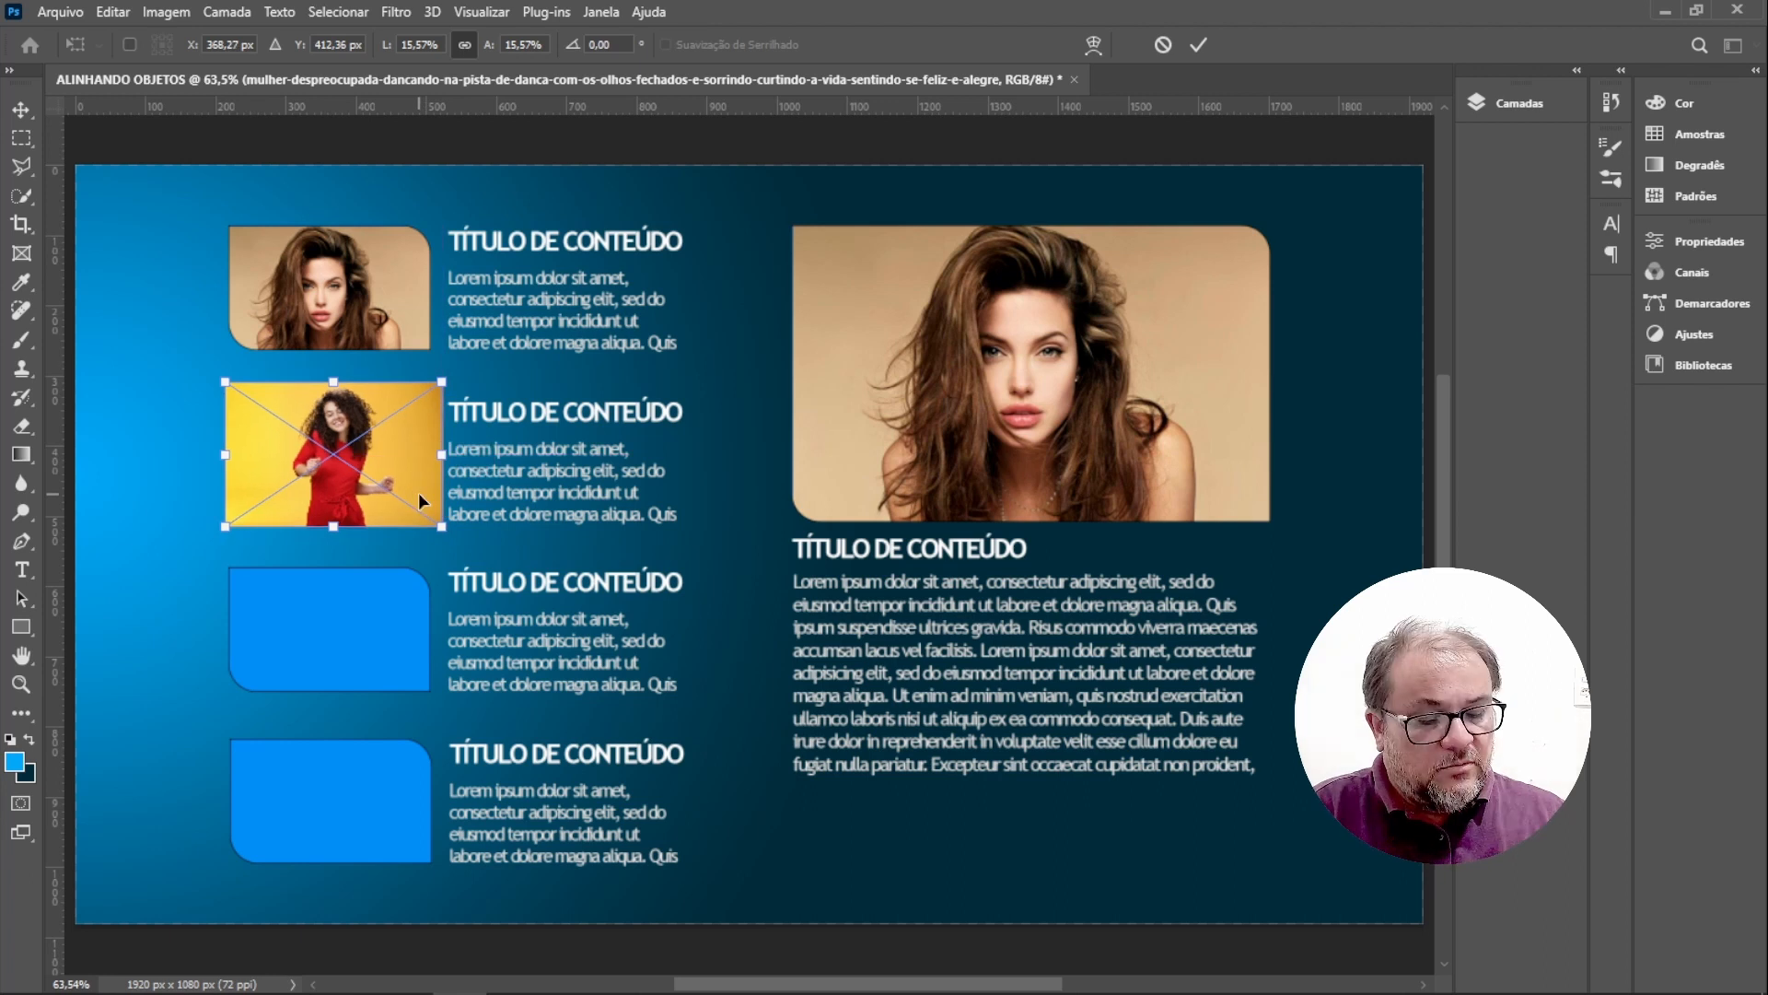
pyautogui.press('Return')
# Create a clipping mask so the mulher-despreocupada image is clipped to the second block's Retângulo 1.
pyautogui.click(1517, 103)
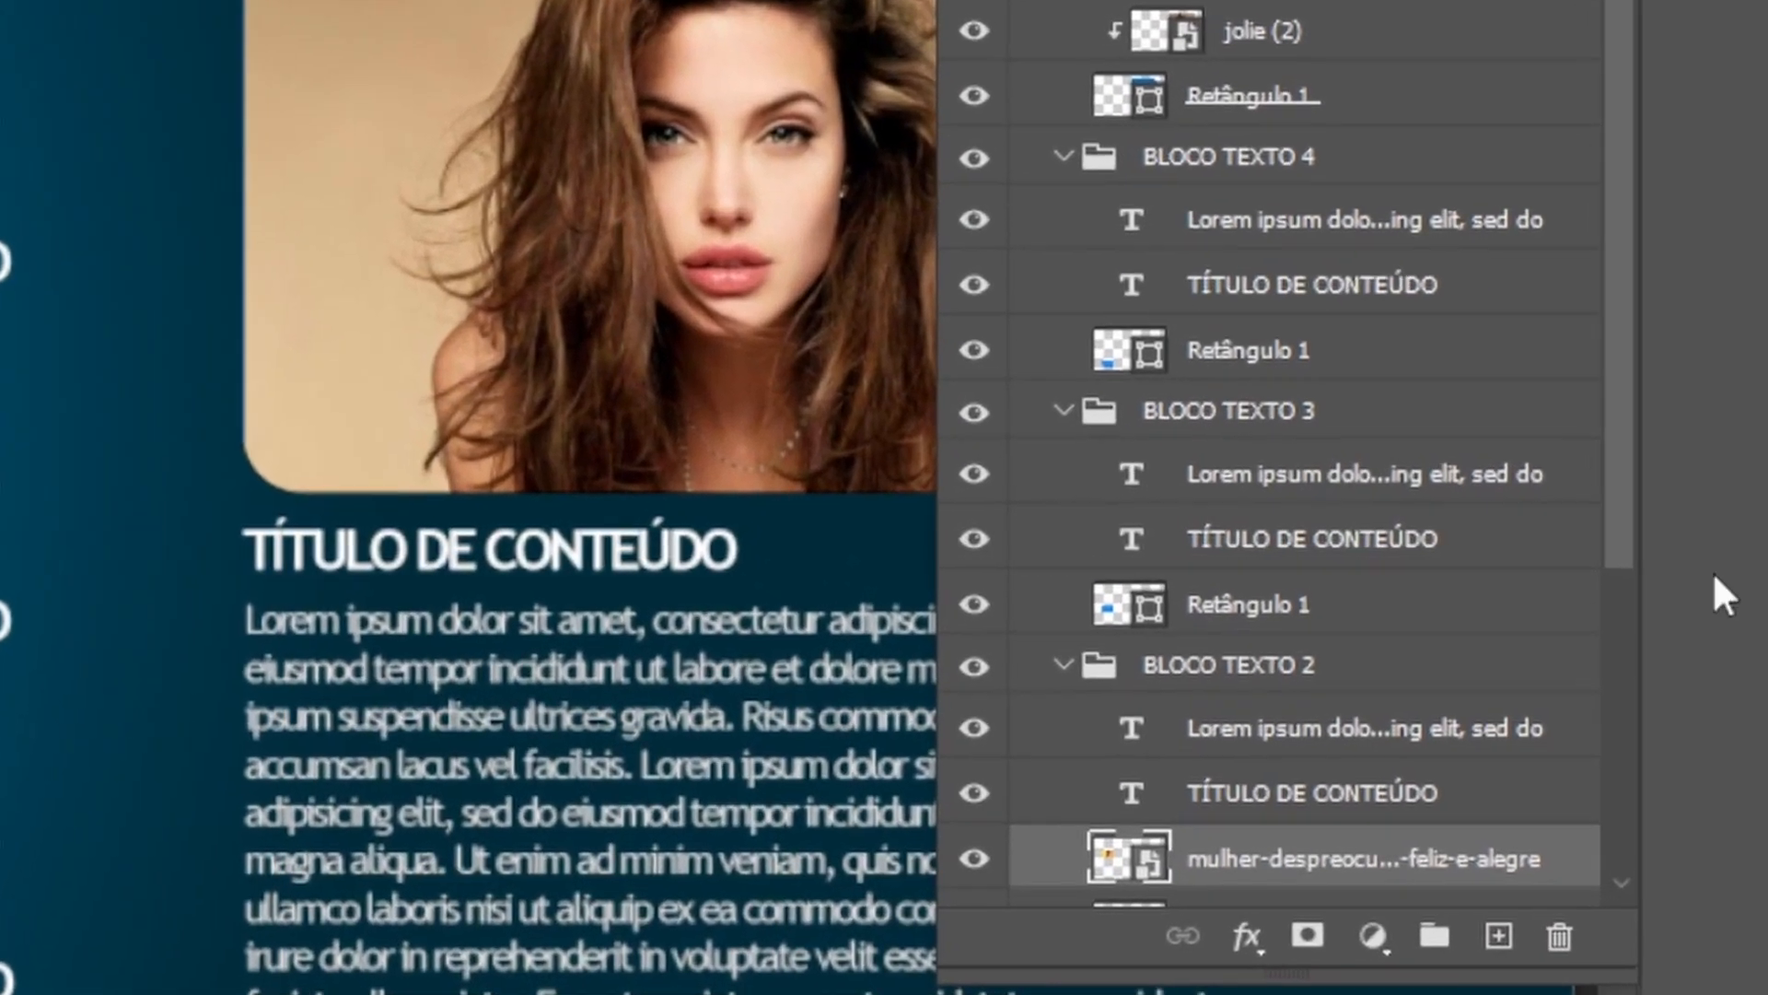
pyautogui.moveTo(1627, 512); pyautogui.dragTo(1620, 796)
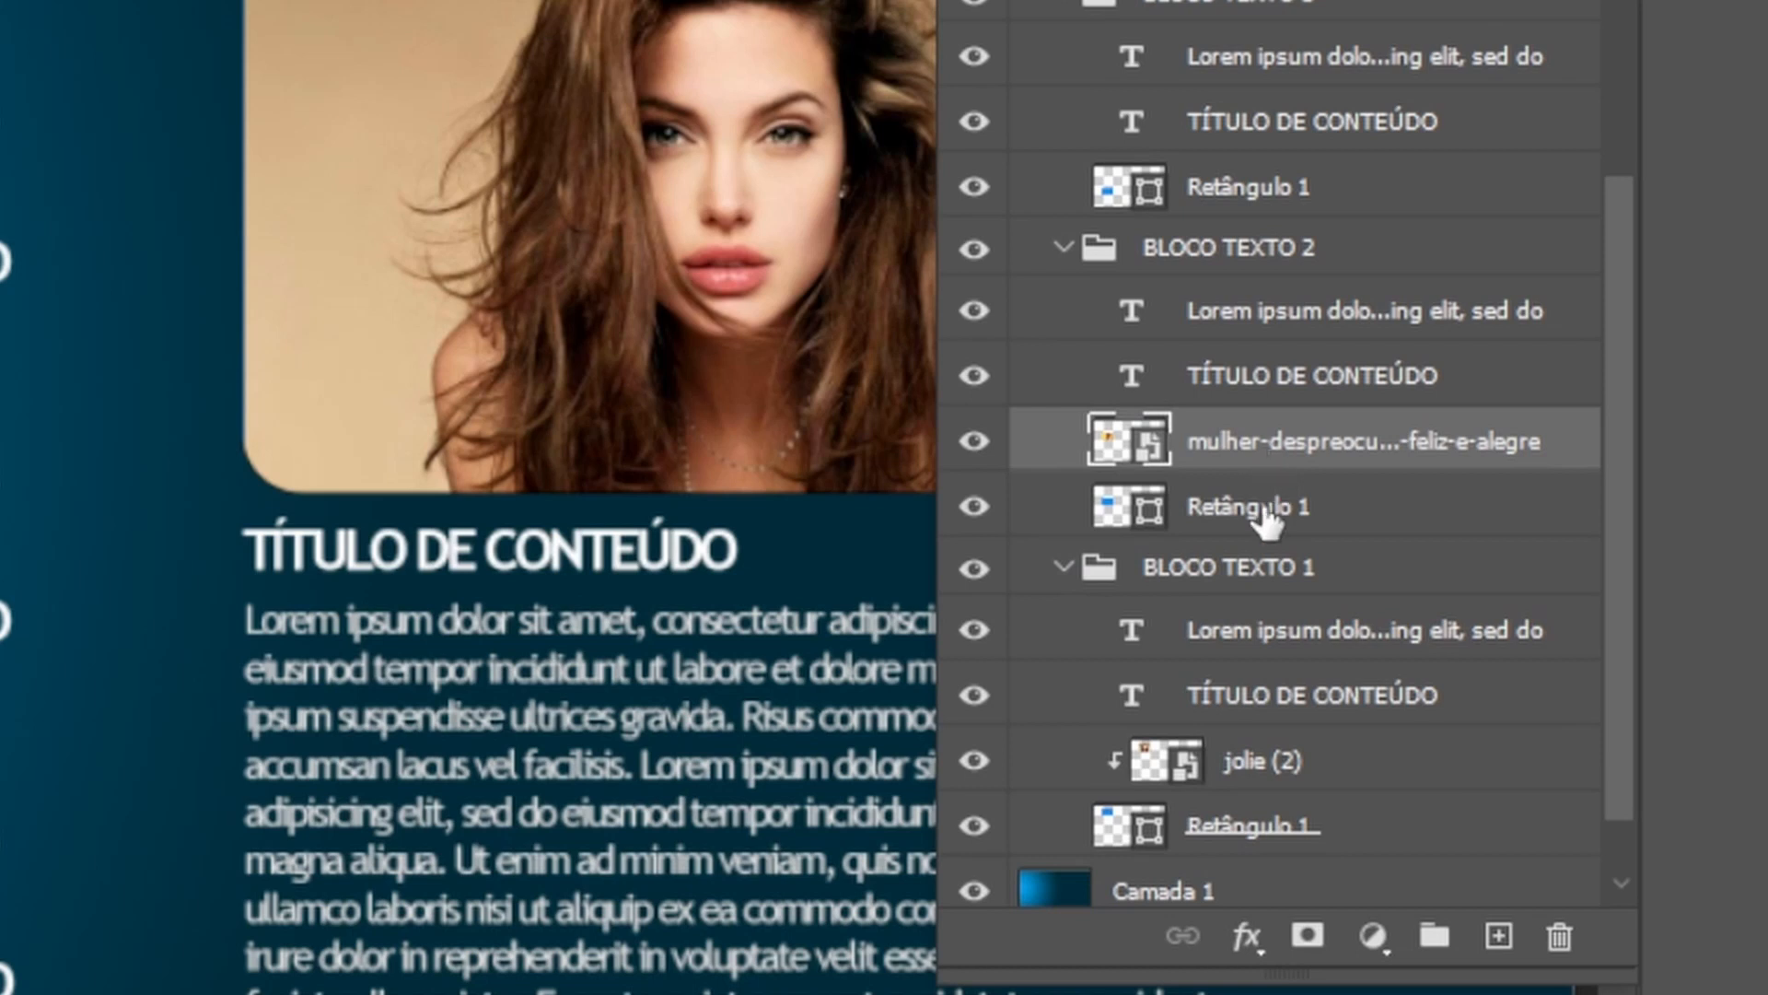
pyautogui.click(1262, 508)
pyautogui.click(1275, 444)
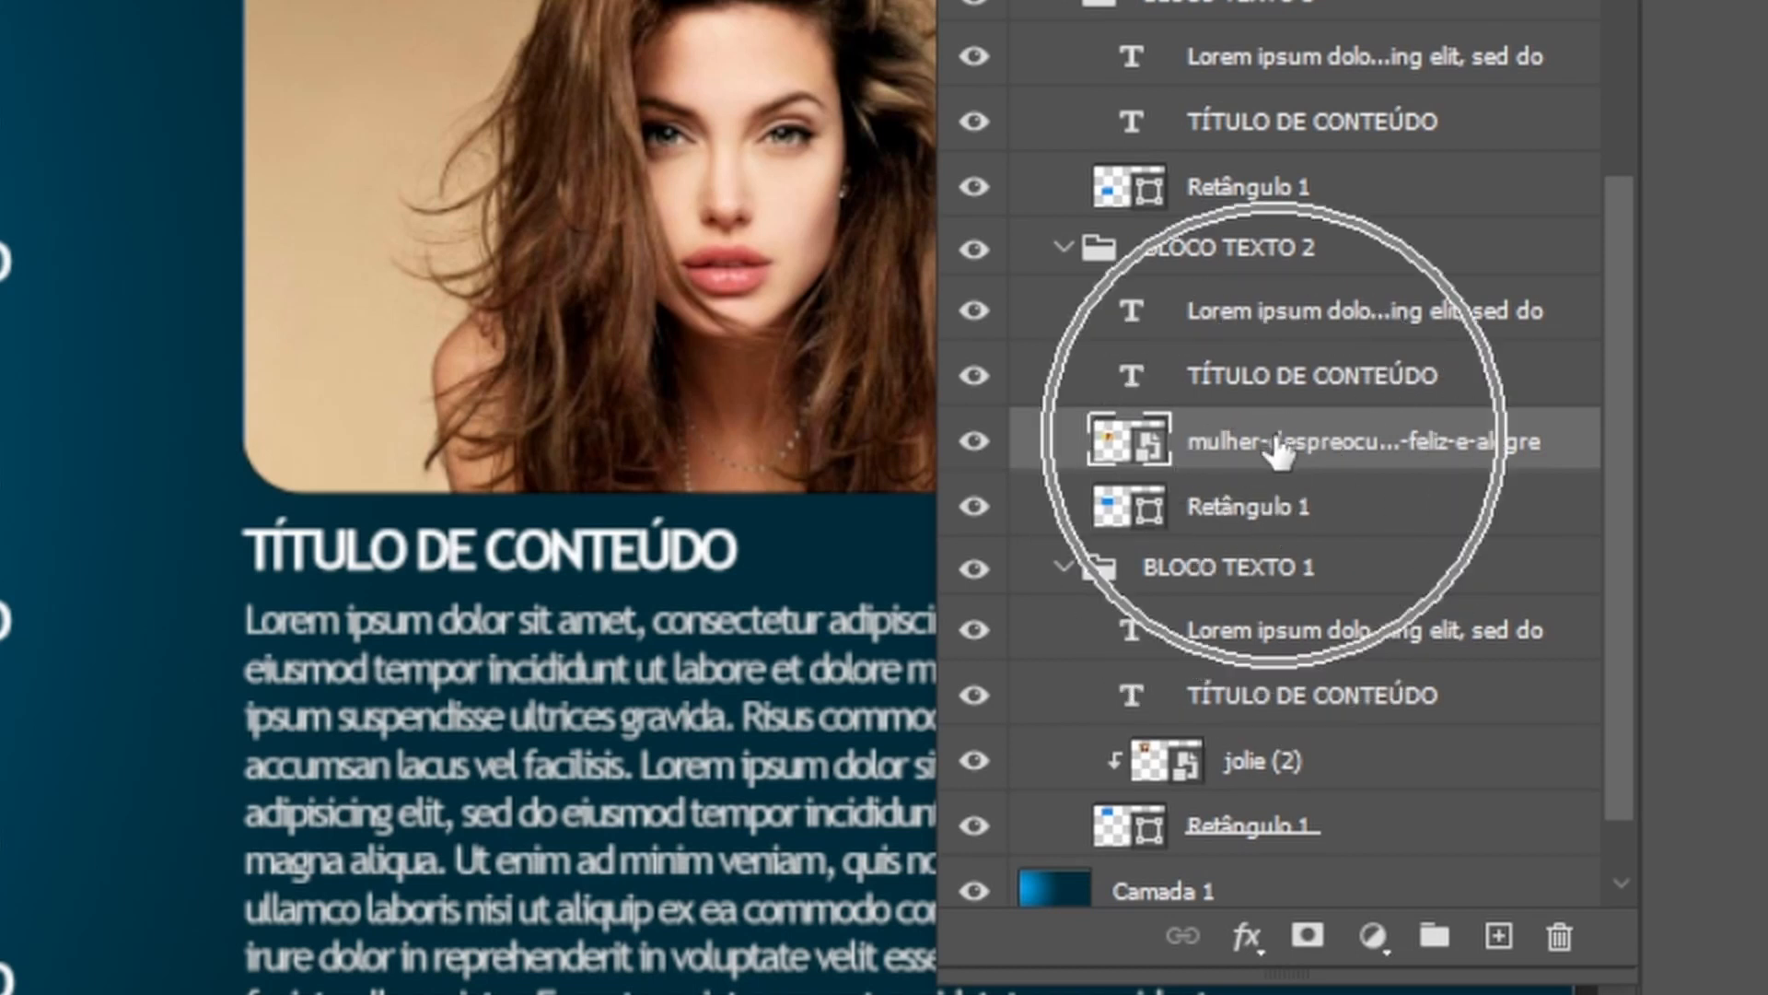
pyautogui.rightClick(1275, 444)
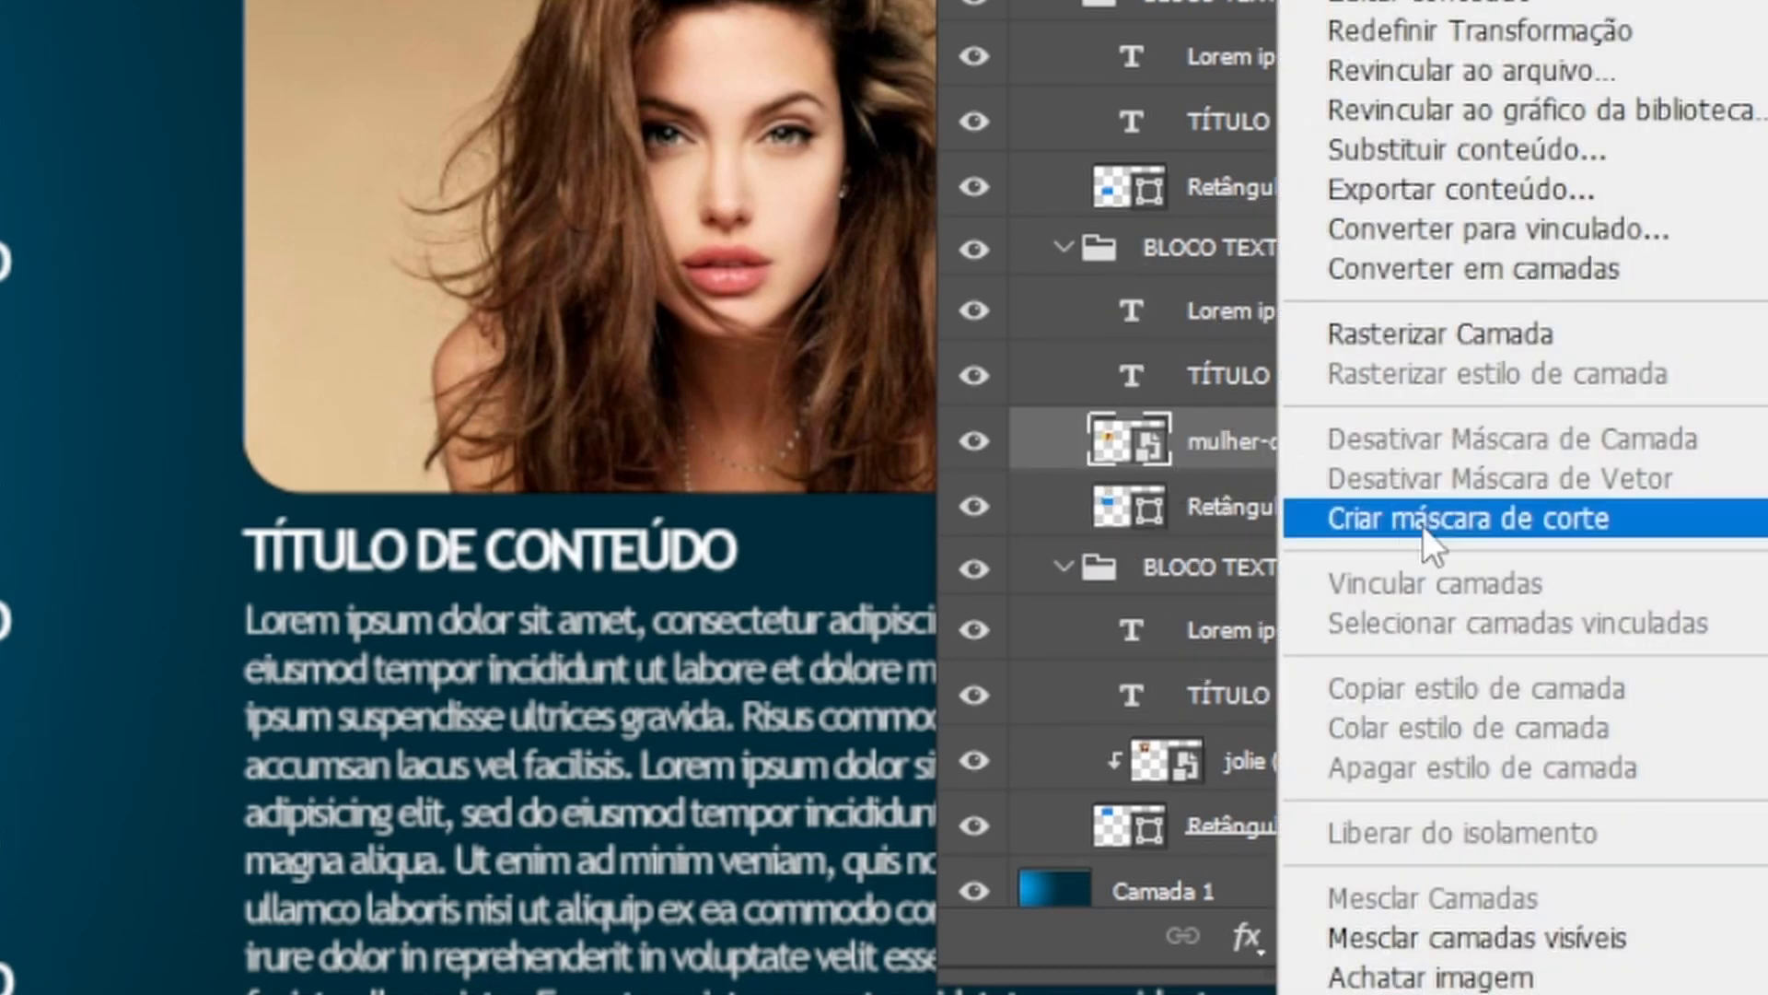
pyautogui.click(1479, 520)
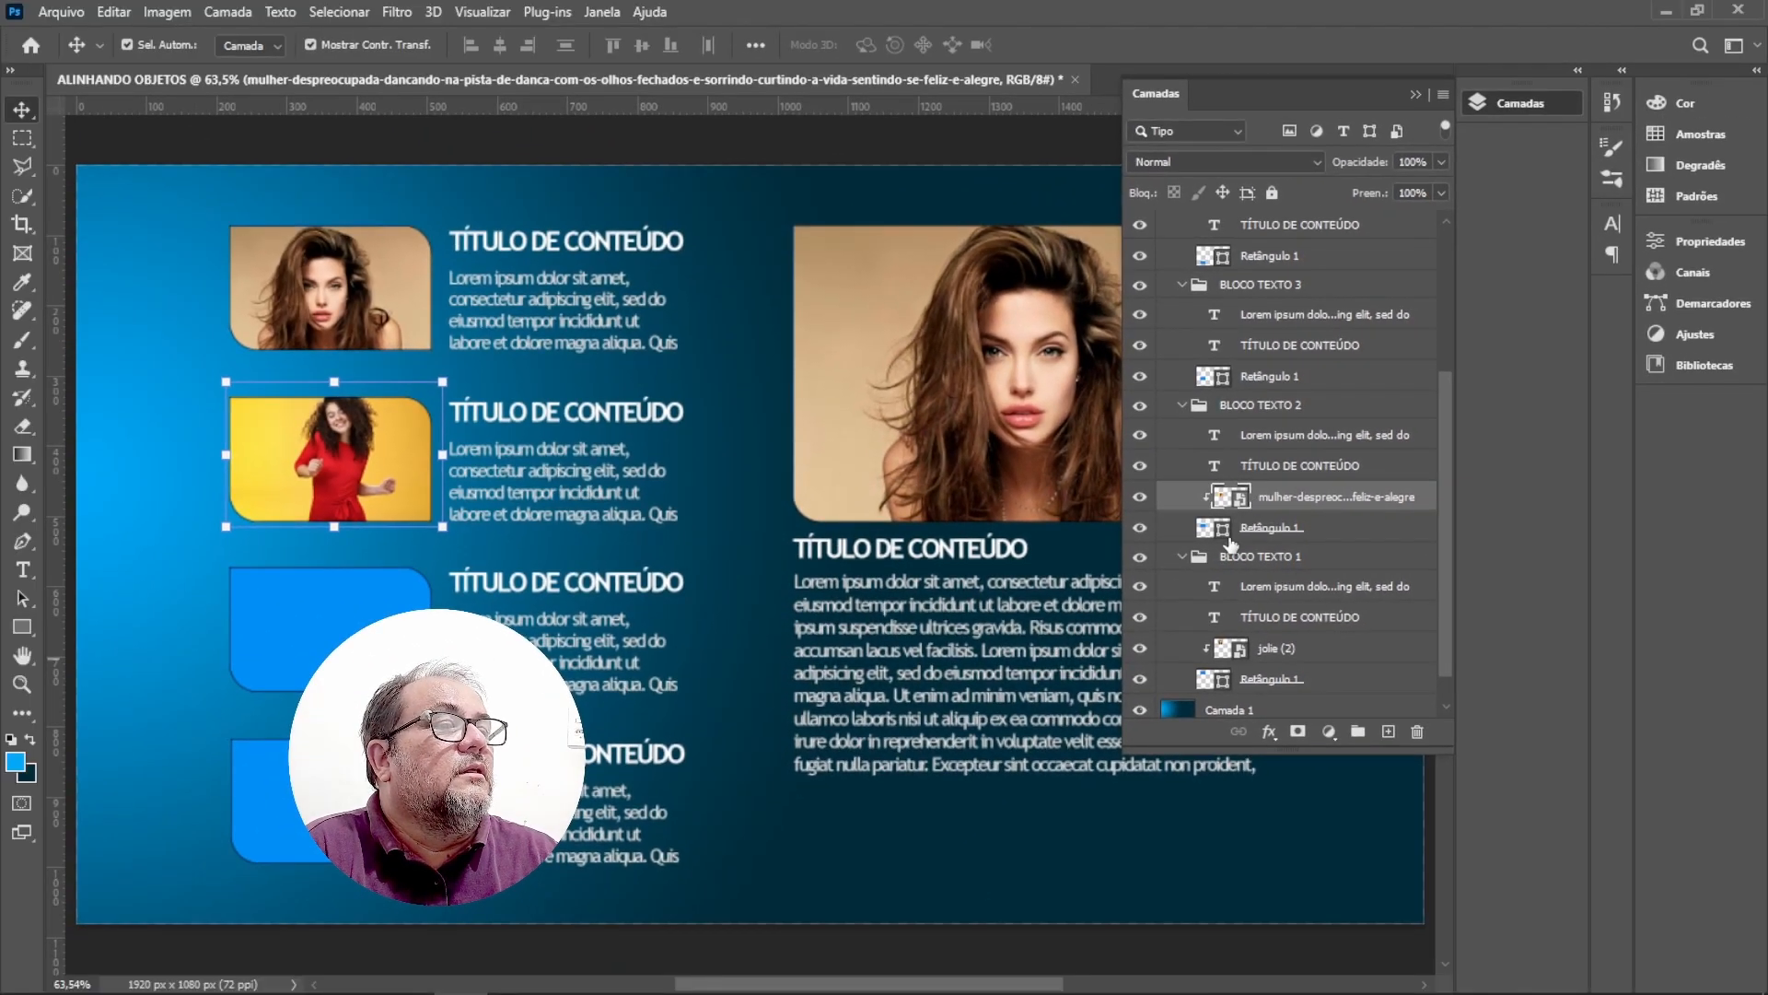
# Enlarge and reposition the mulher-despreocupada photo inside the second block's rounded rectangle.
pyautogui.moveTo(367, 453); pyautogui.dragTo(354, 458)
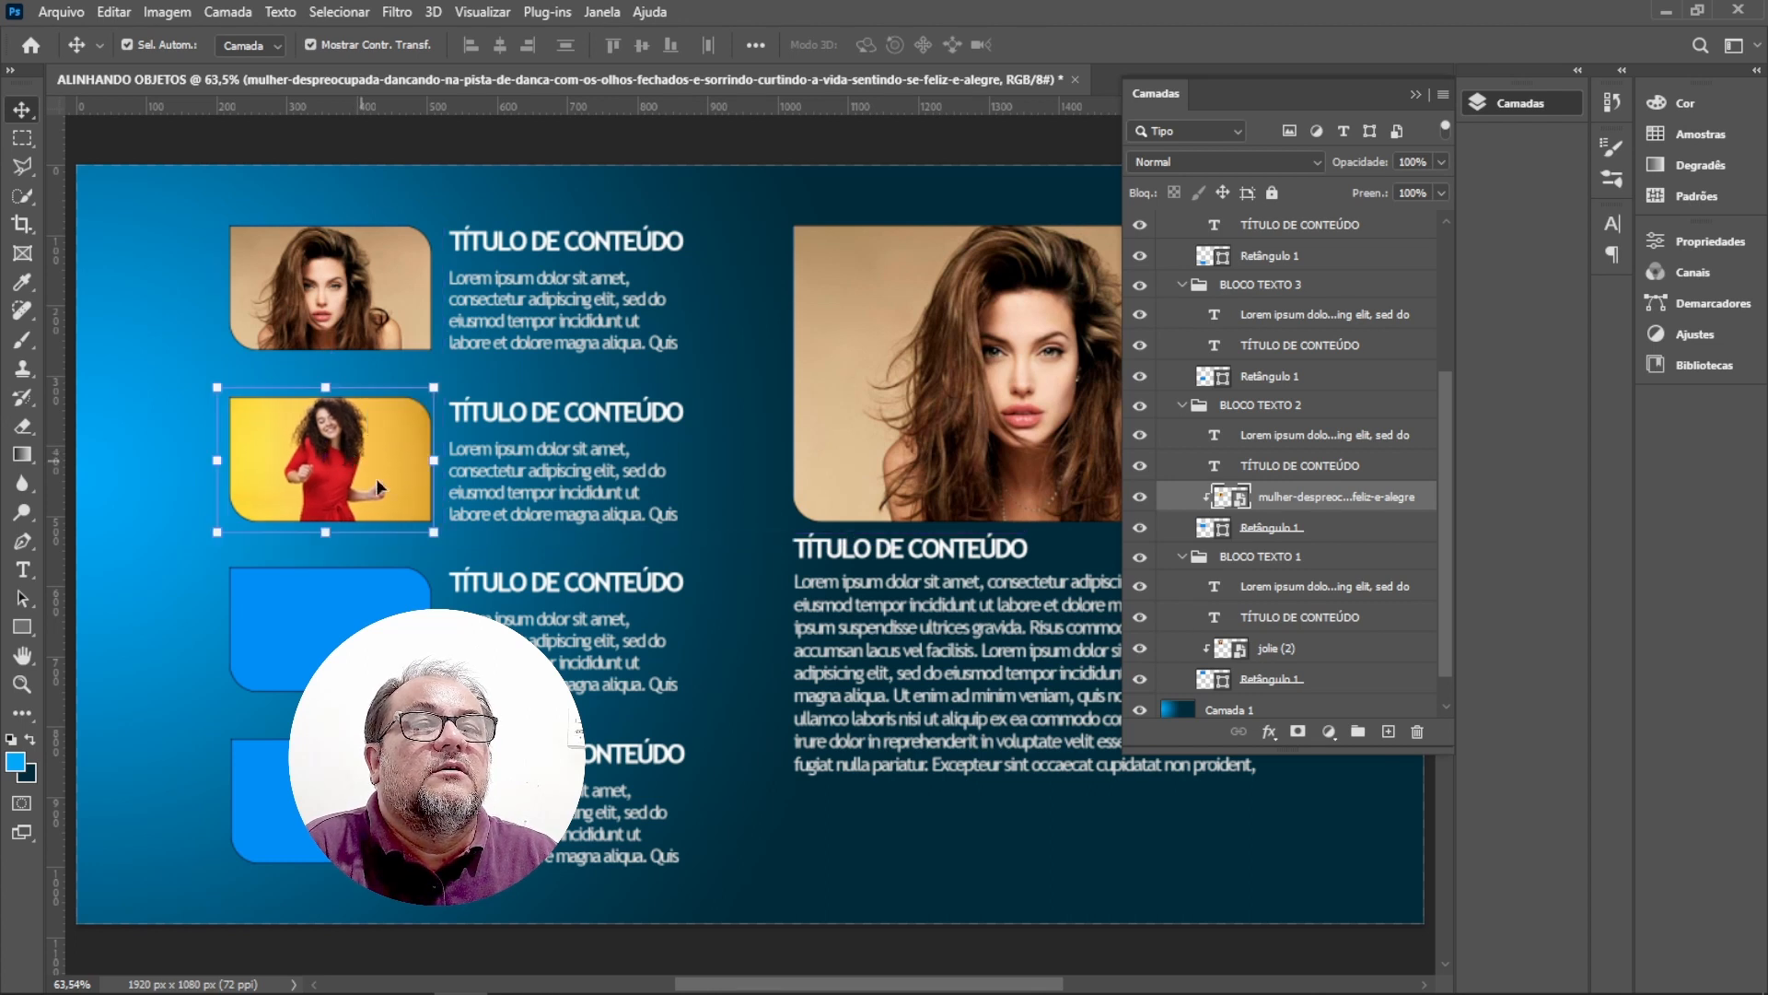
pyautogui.moveTo(437, 532); pyautogui.dragTo(543, 603)
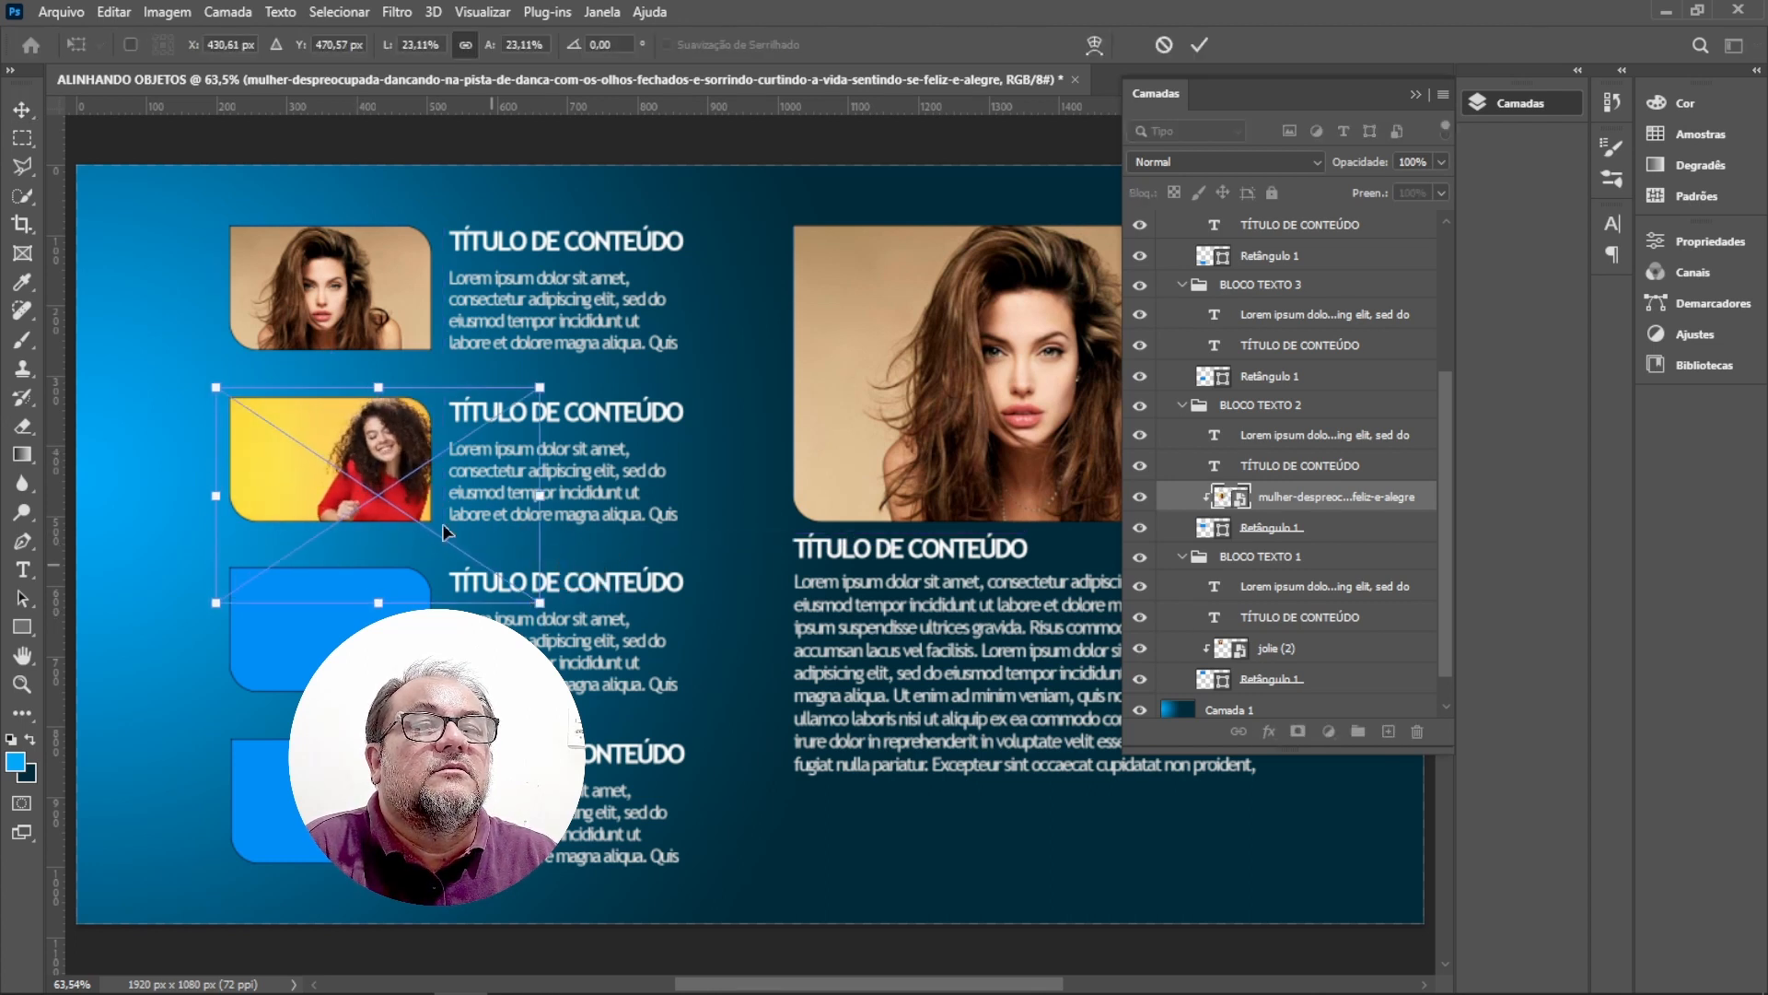
pyautogui.moveTo(385, 469); pyautogui.dragTo(340, 476)
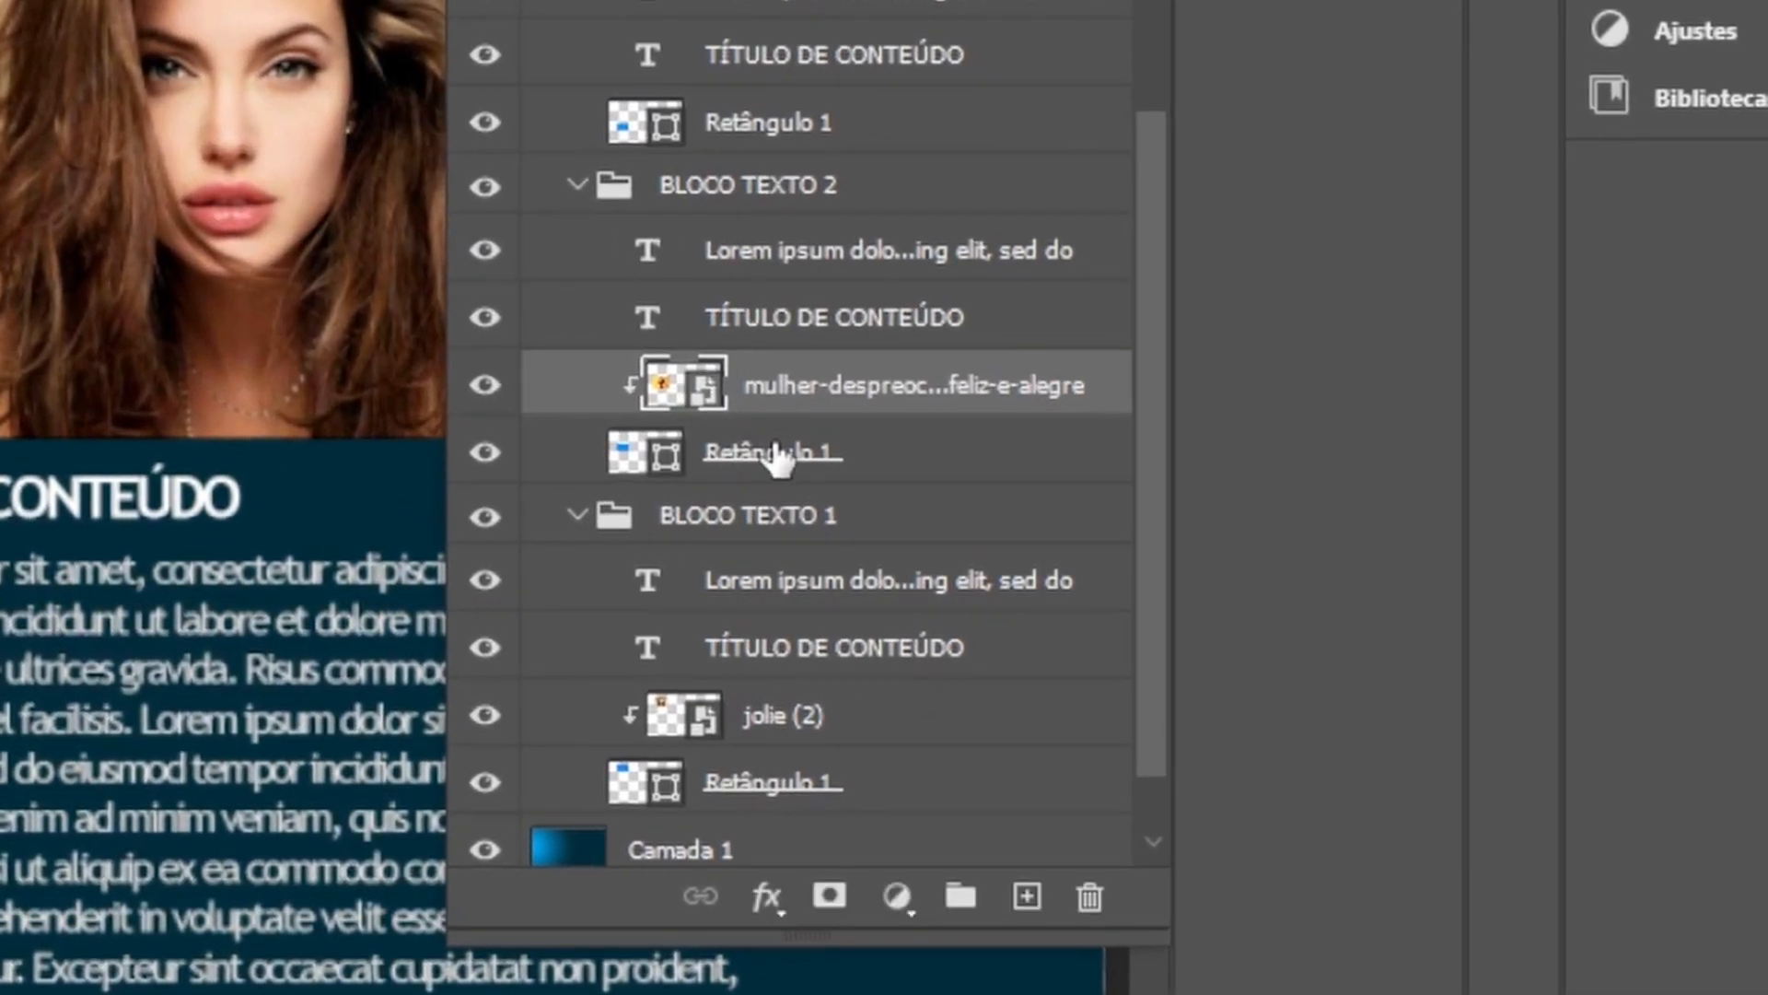
# Link the mulher-despreocupada image layer with its Retângulo 1 and nudge the photo into place.
pyautogui.keyDown('ctrl'); pyautogui.click(779, 453); pyautogui.keyUp('ctrl')
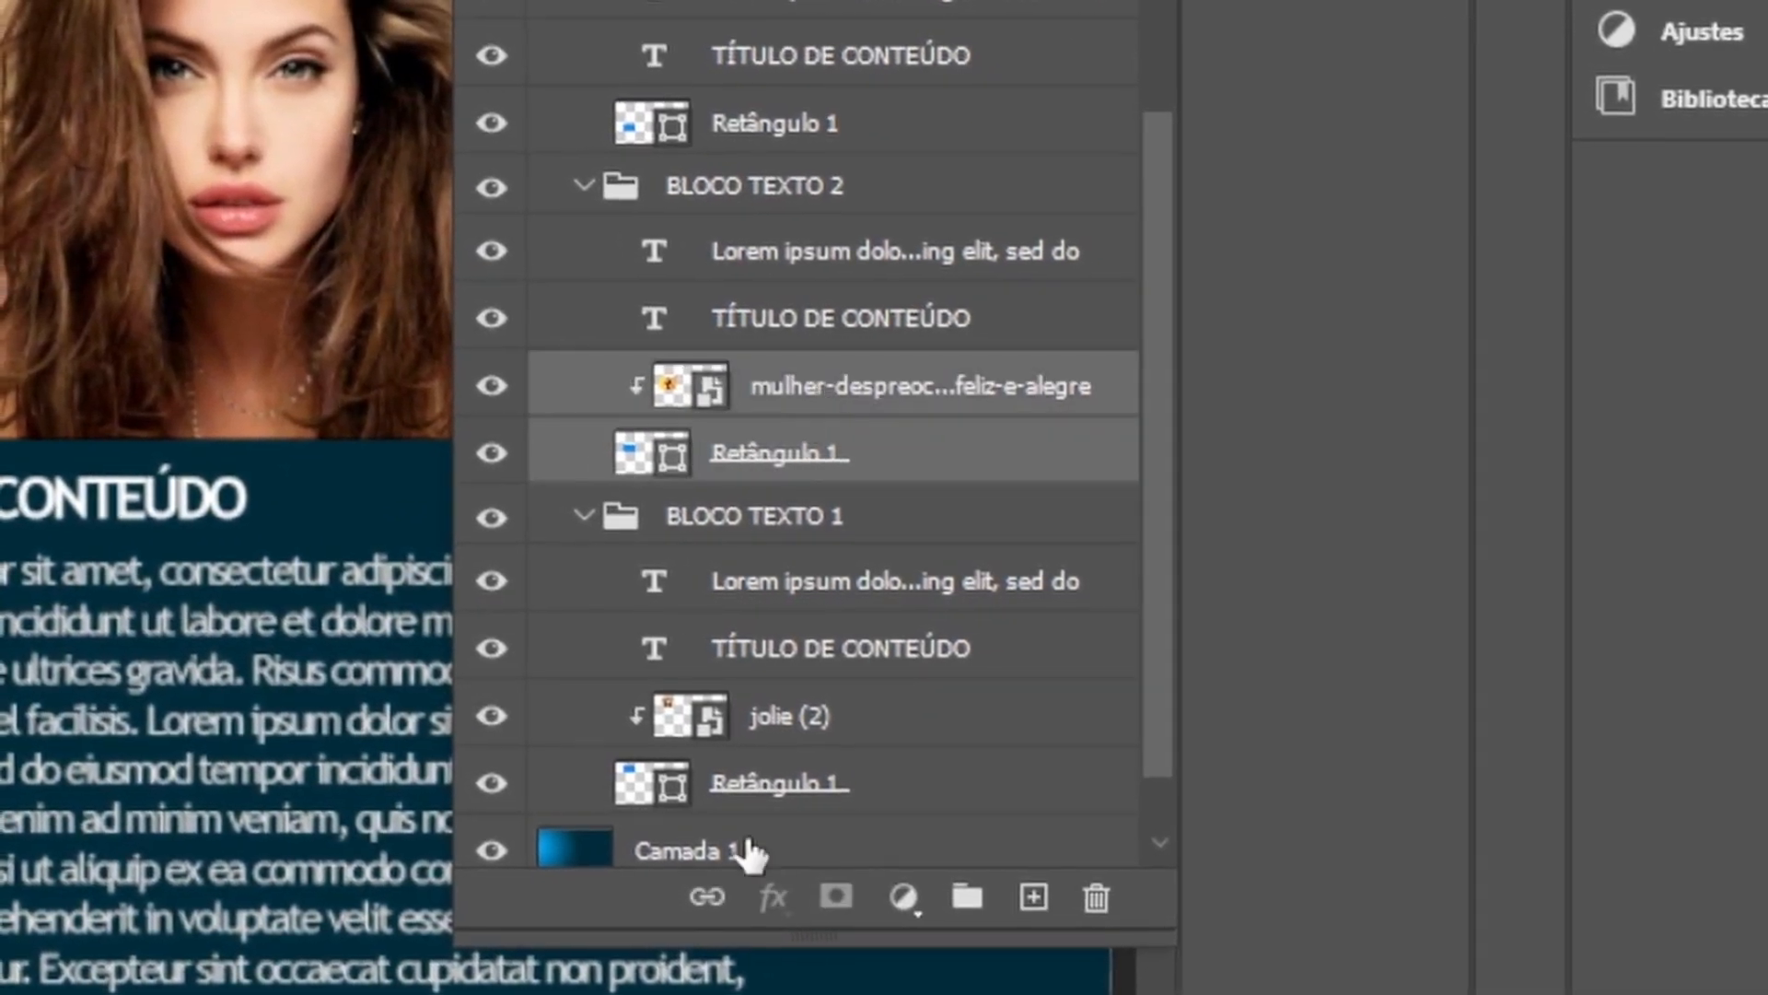
pyautogui.click(711, 900)
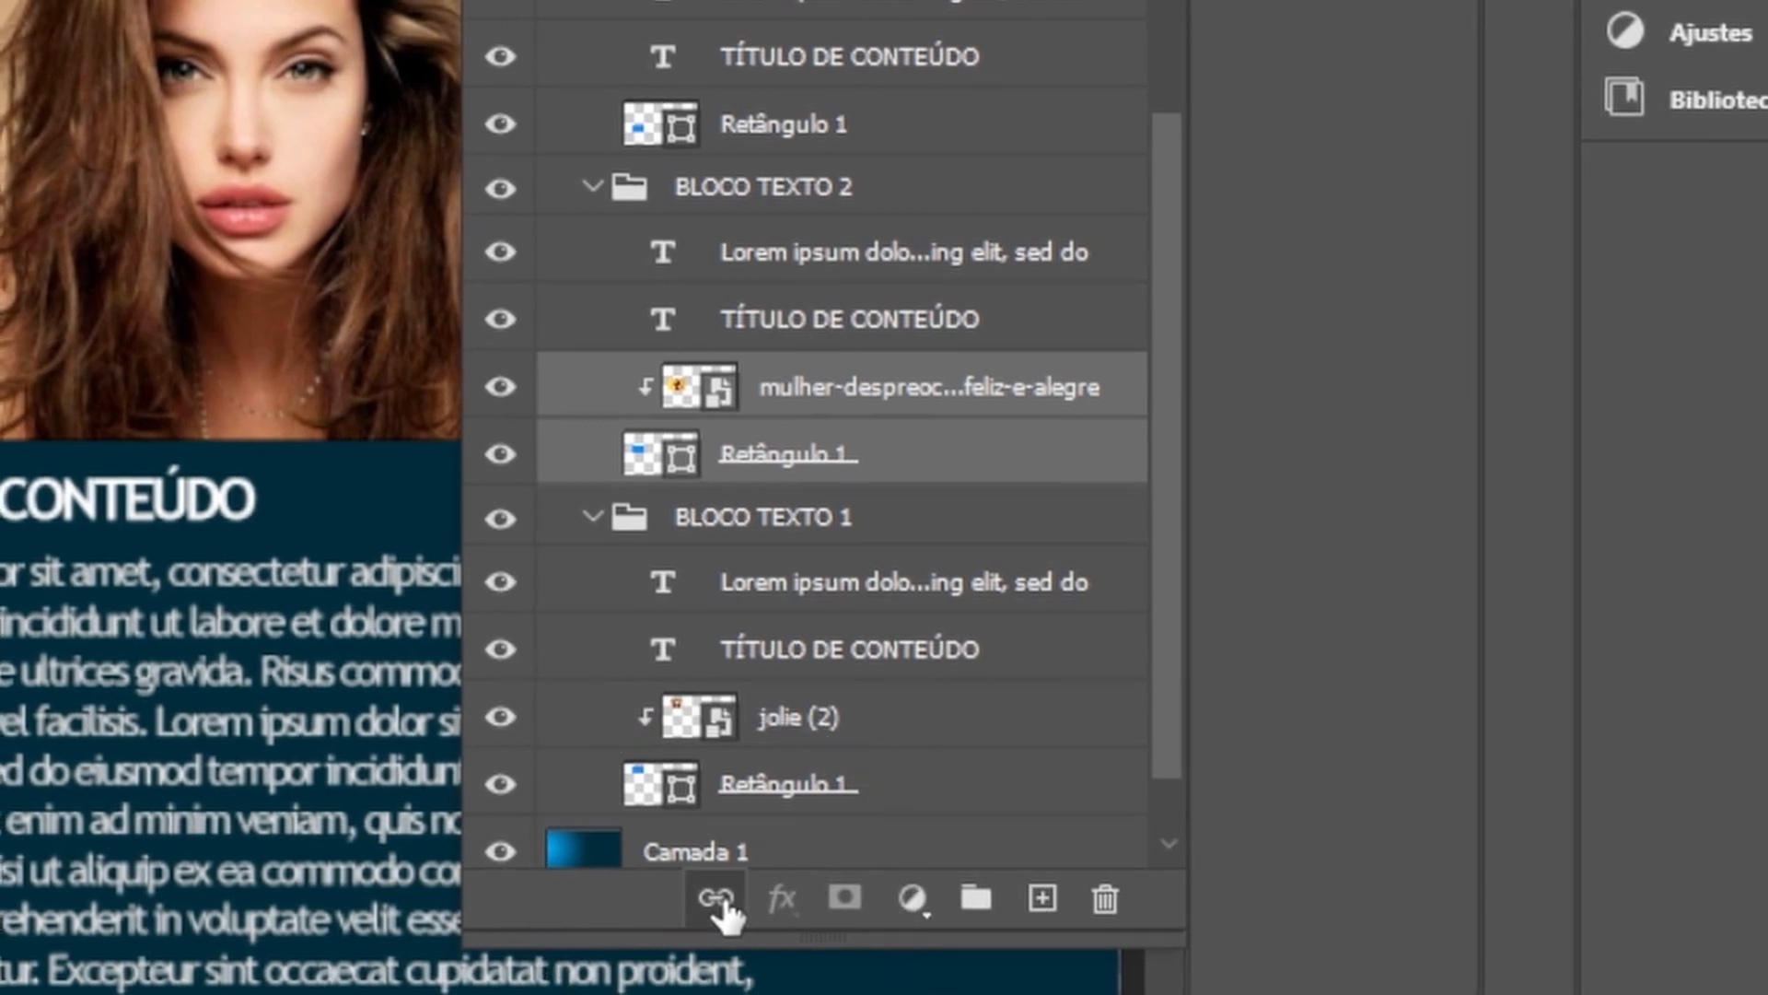
pyautogui.click(368, 985)
pyautogui.moveTo(350, 990); pyautogui.dragTo(377, 976)
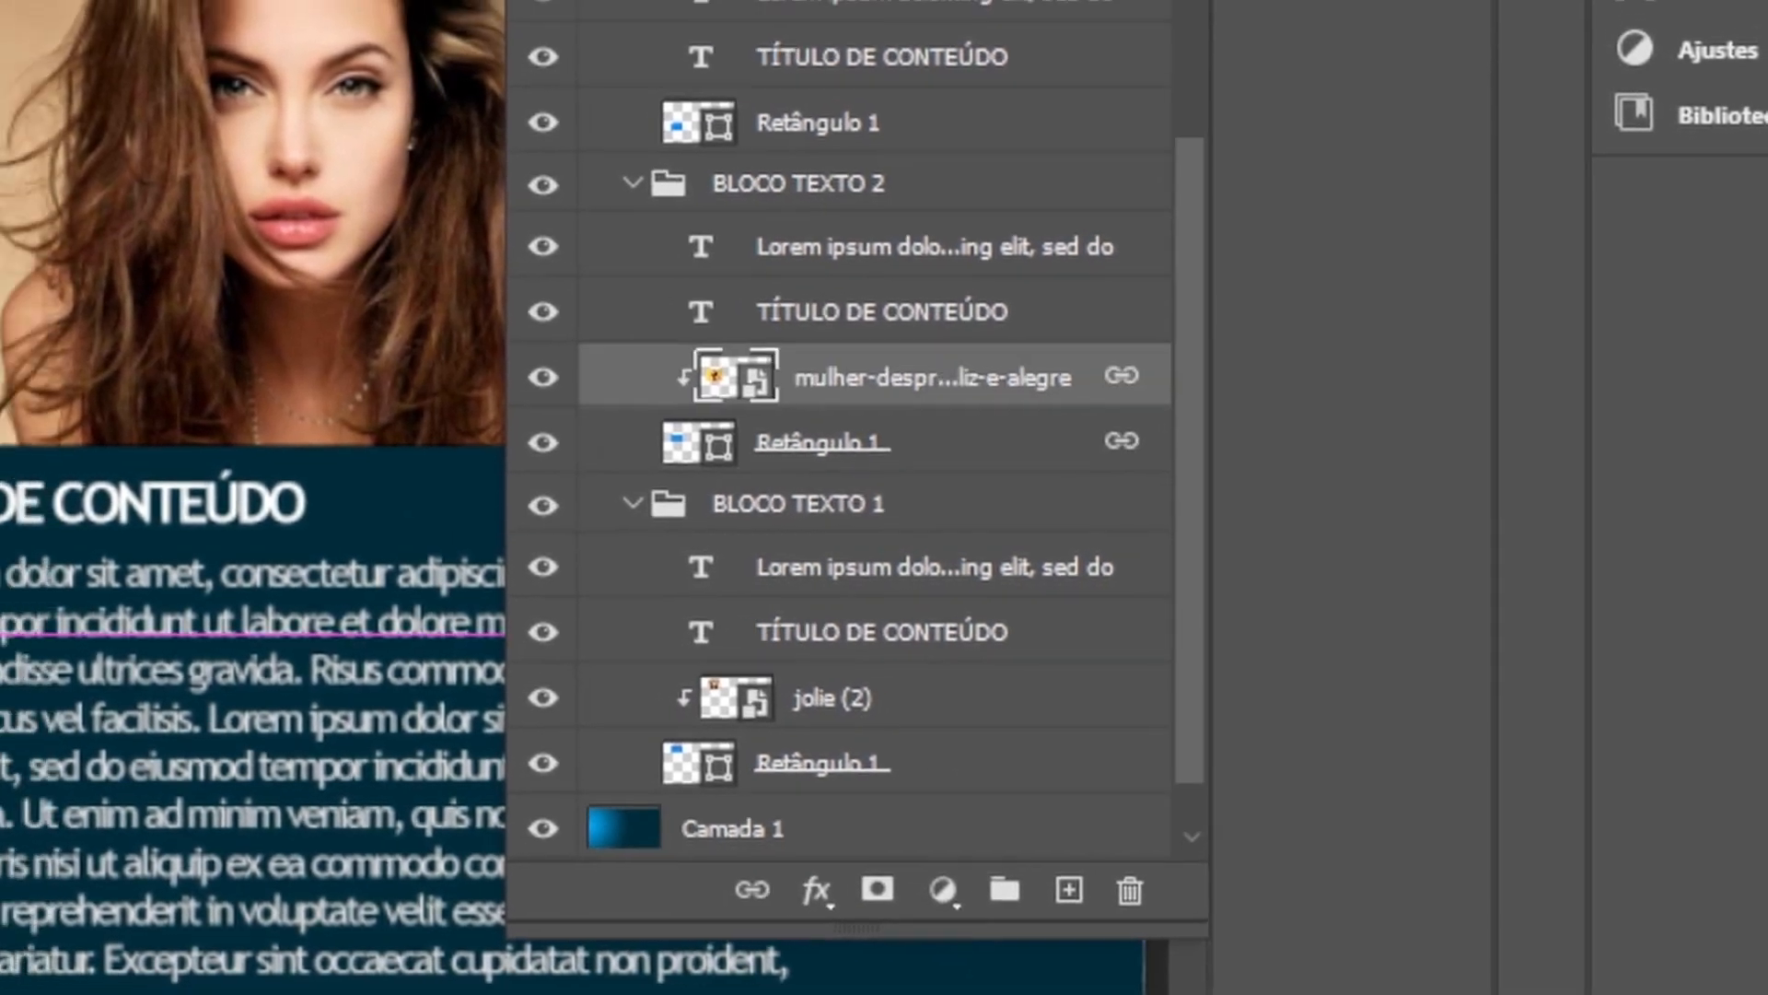
pyautogui.moveTo(241, 479); pyautogui.dragTo(241, 444)
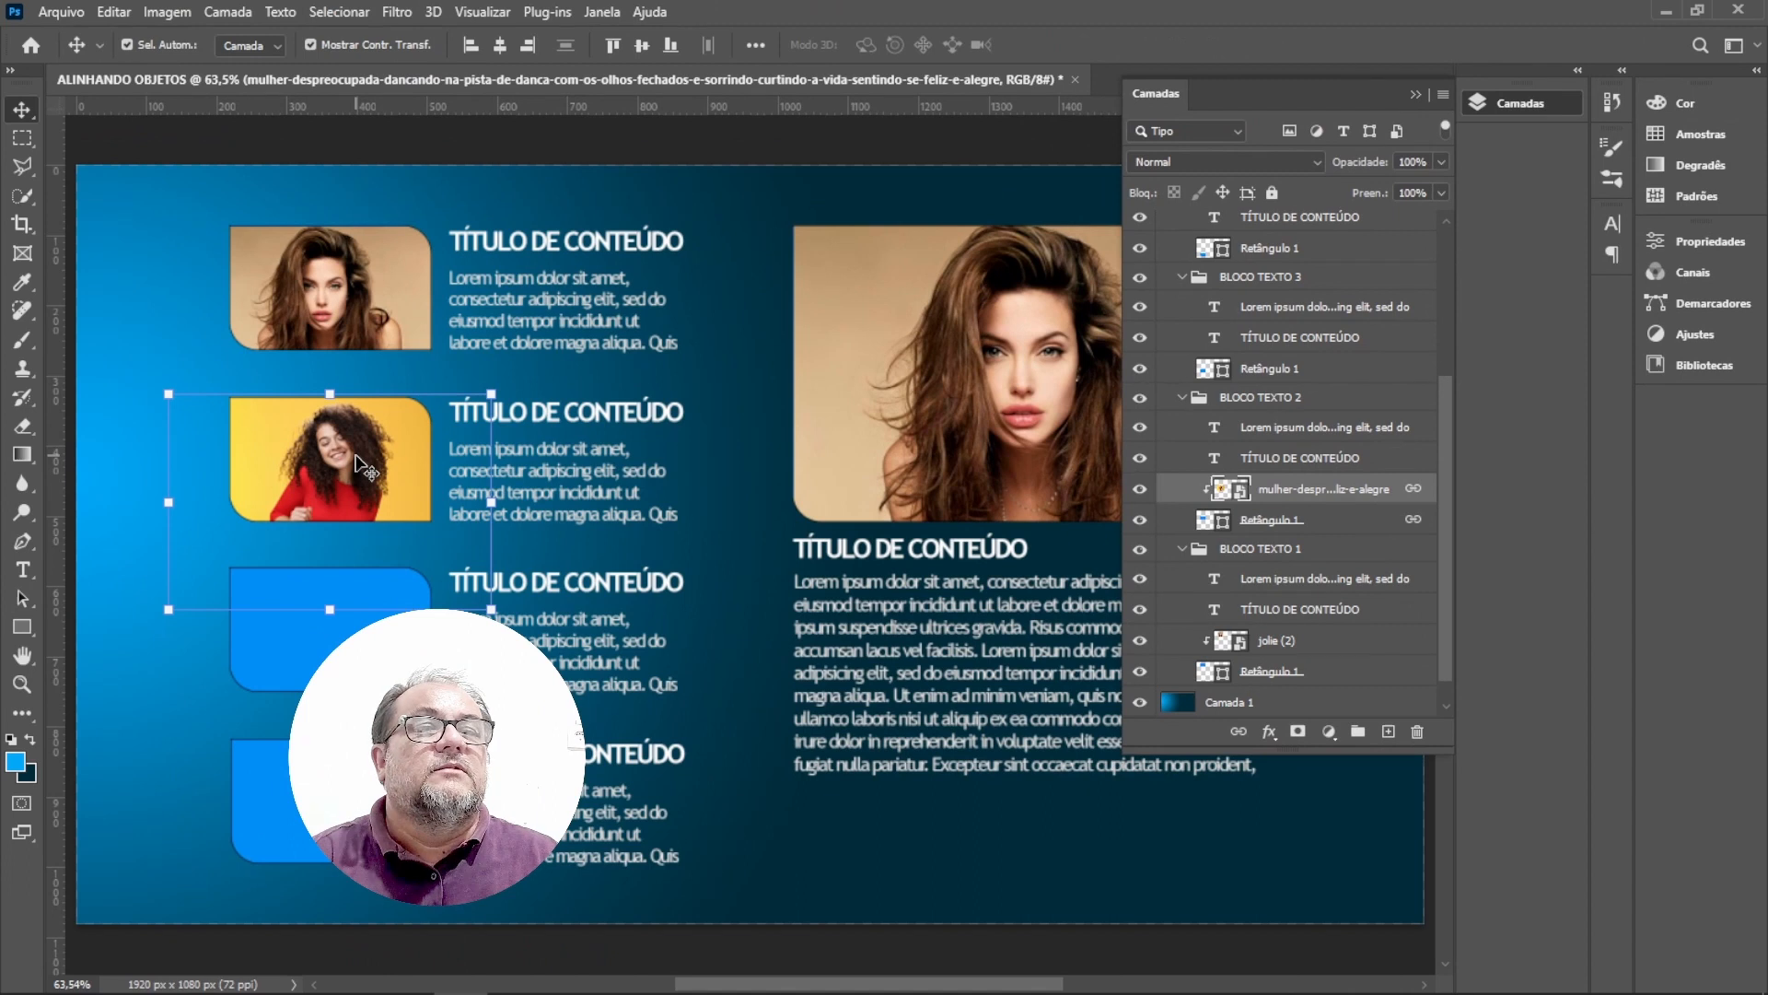
# Place the CRIATIVA image embedded over the third text block's rectangle.
pyautogui.click(608, 201)
pyautogui.click(403, 604)
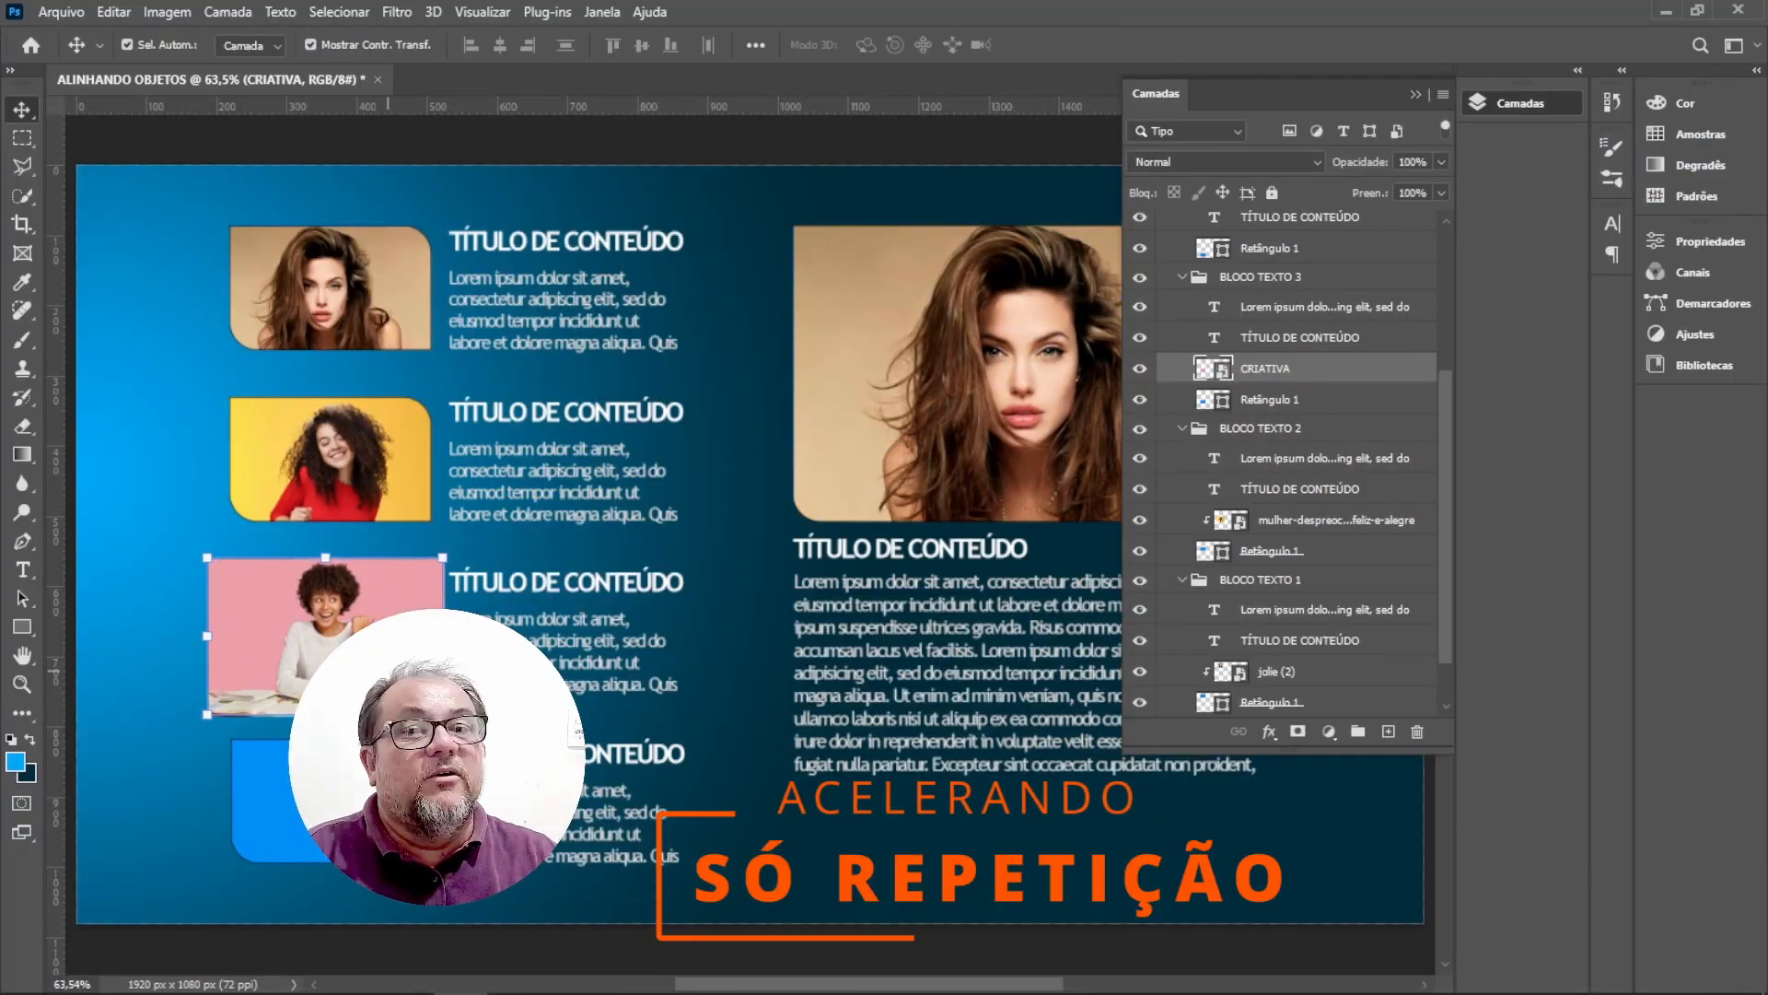
pyautogui.click(343, 636)
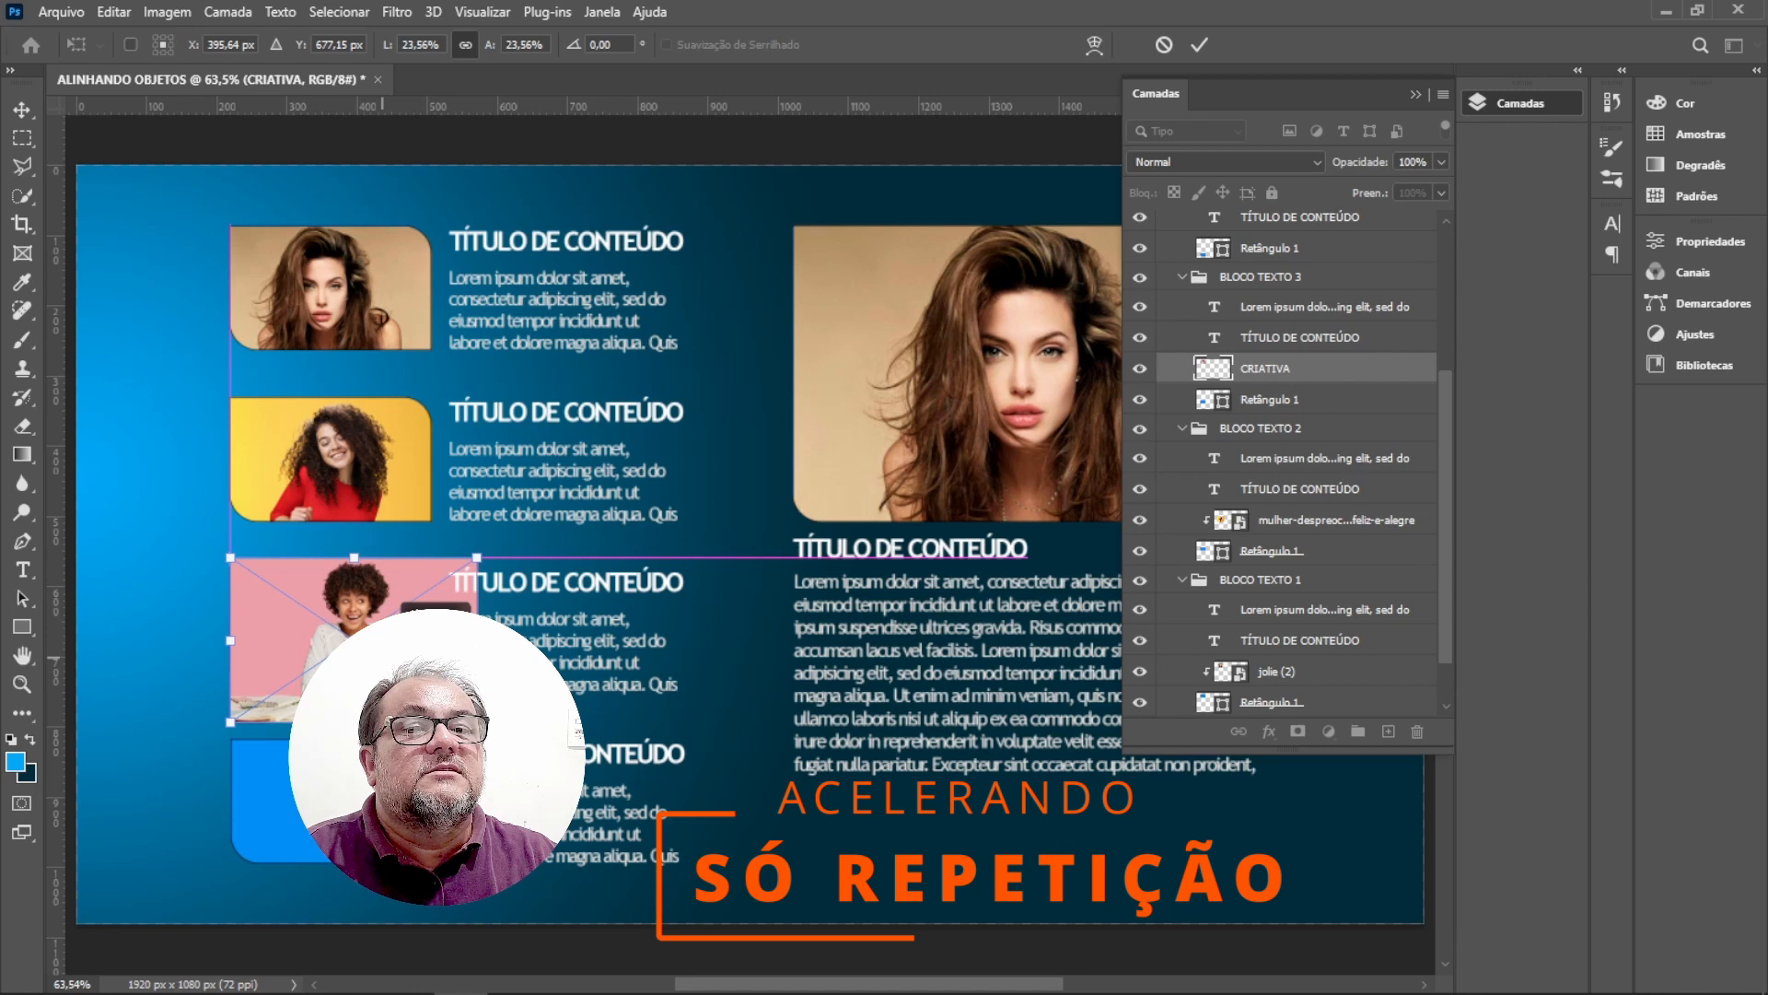
pyautogui.press('Return')
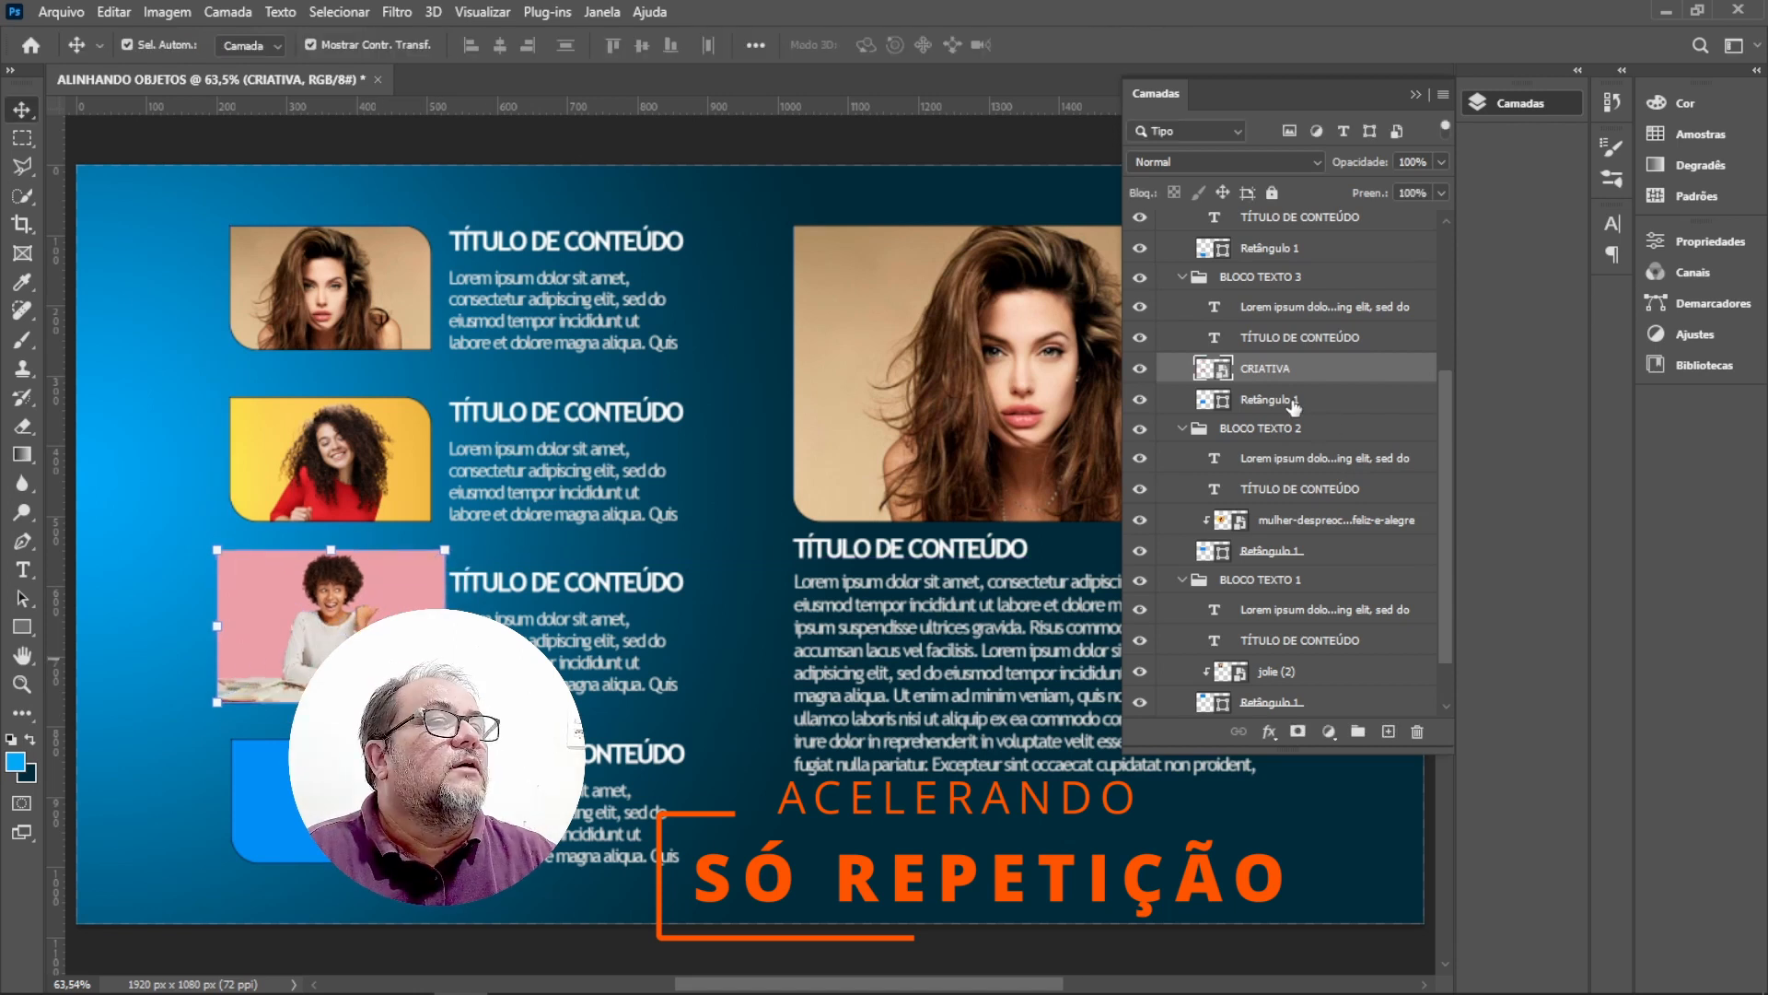
# Clip the CRIATIVA image to the third block's Retângulo 1 and scale and reposition the photo inside it.
pyautogui.rightClick(1273, 371)
pyautogui.click(1331, 553)
pyautogui.moveTo(445, 702); pyautogui.dragTo(533, 767)
pyautogui.moveTo(350, 645); pyautogui.dragTo(306, 637)
pyautogui.press('Return')
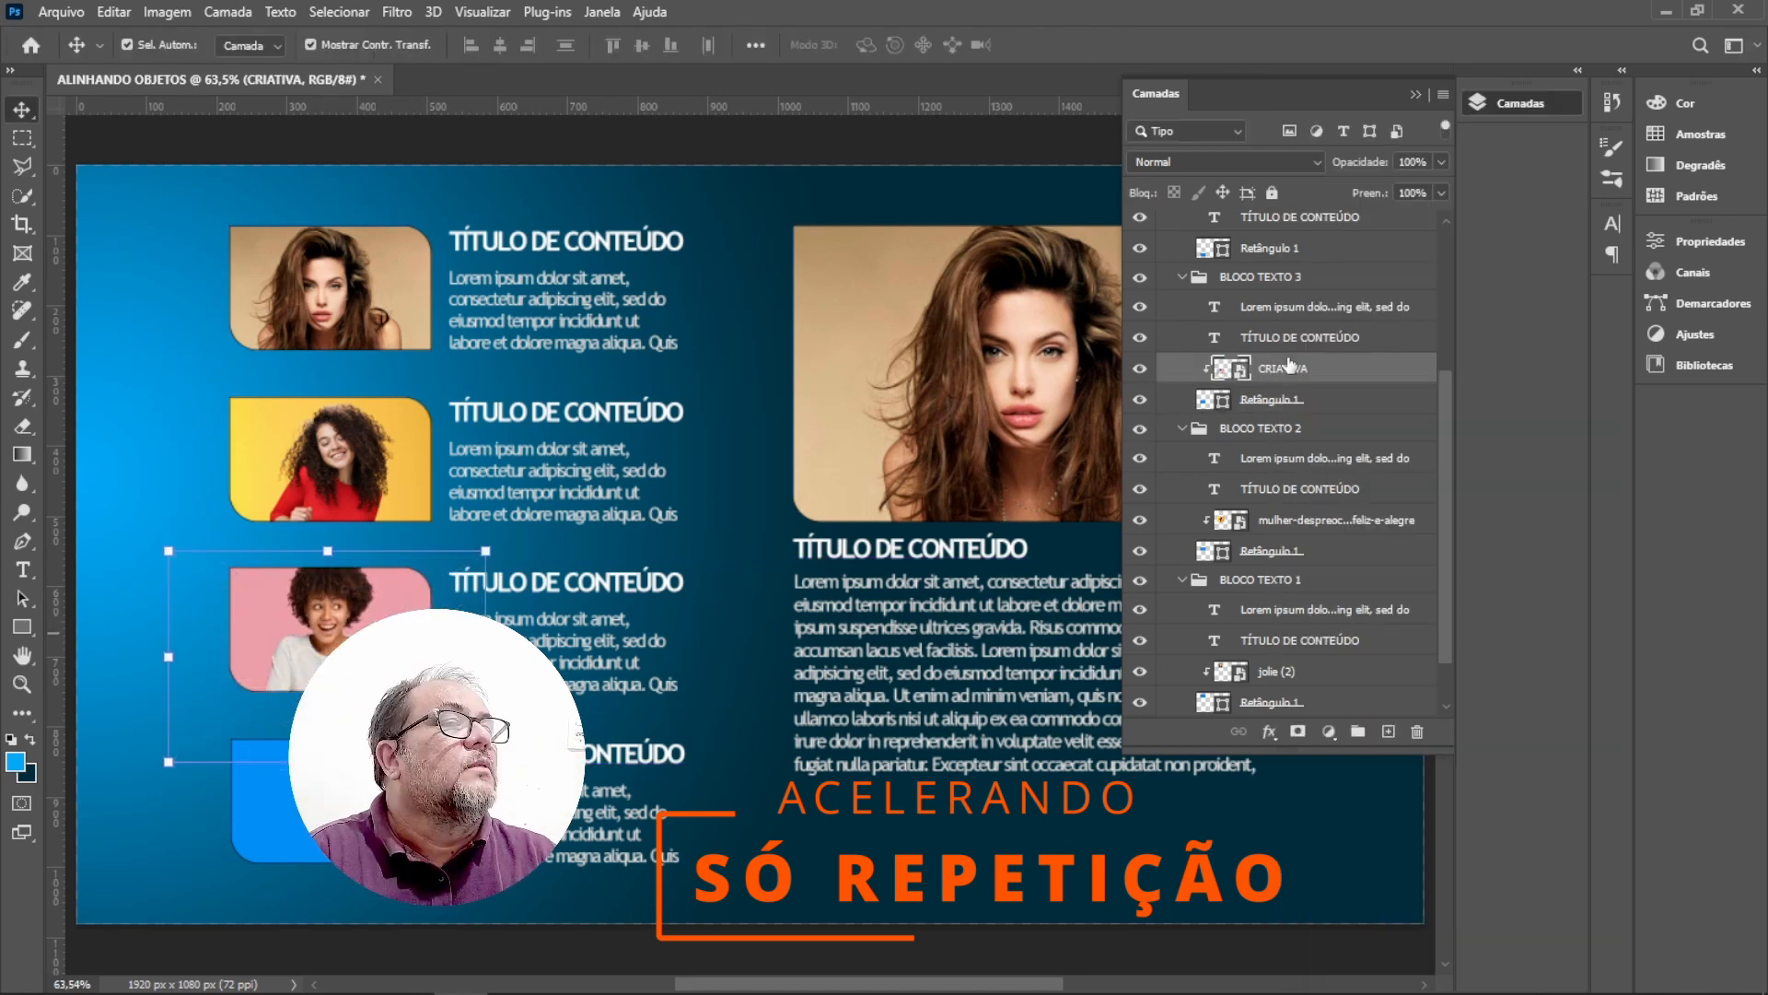
pyautogui.keyDown('ctrl'); pyautogui.click(1276, 399); pyautogui.keyUp('ctrl')
pyautogui.click(737, 516)
# Place the amigos-sorridentes-no-festival-de-comida-tiro-medio.jpg image embedded and scale it over the fourth text block.
pyautogui.click(339, 603)
pyautogui.click(322, 799)
pyautogui.click(60, 12)
pyautogui.click(138, 415)
pyautogui.click(1062, 189)
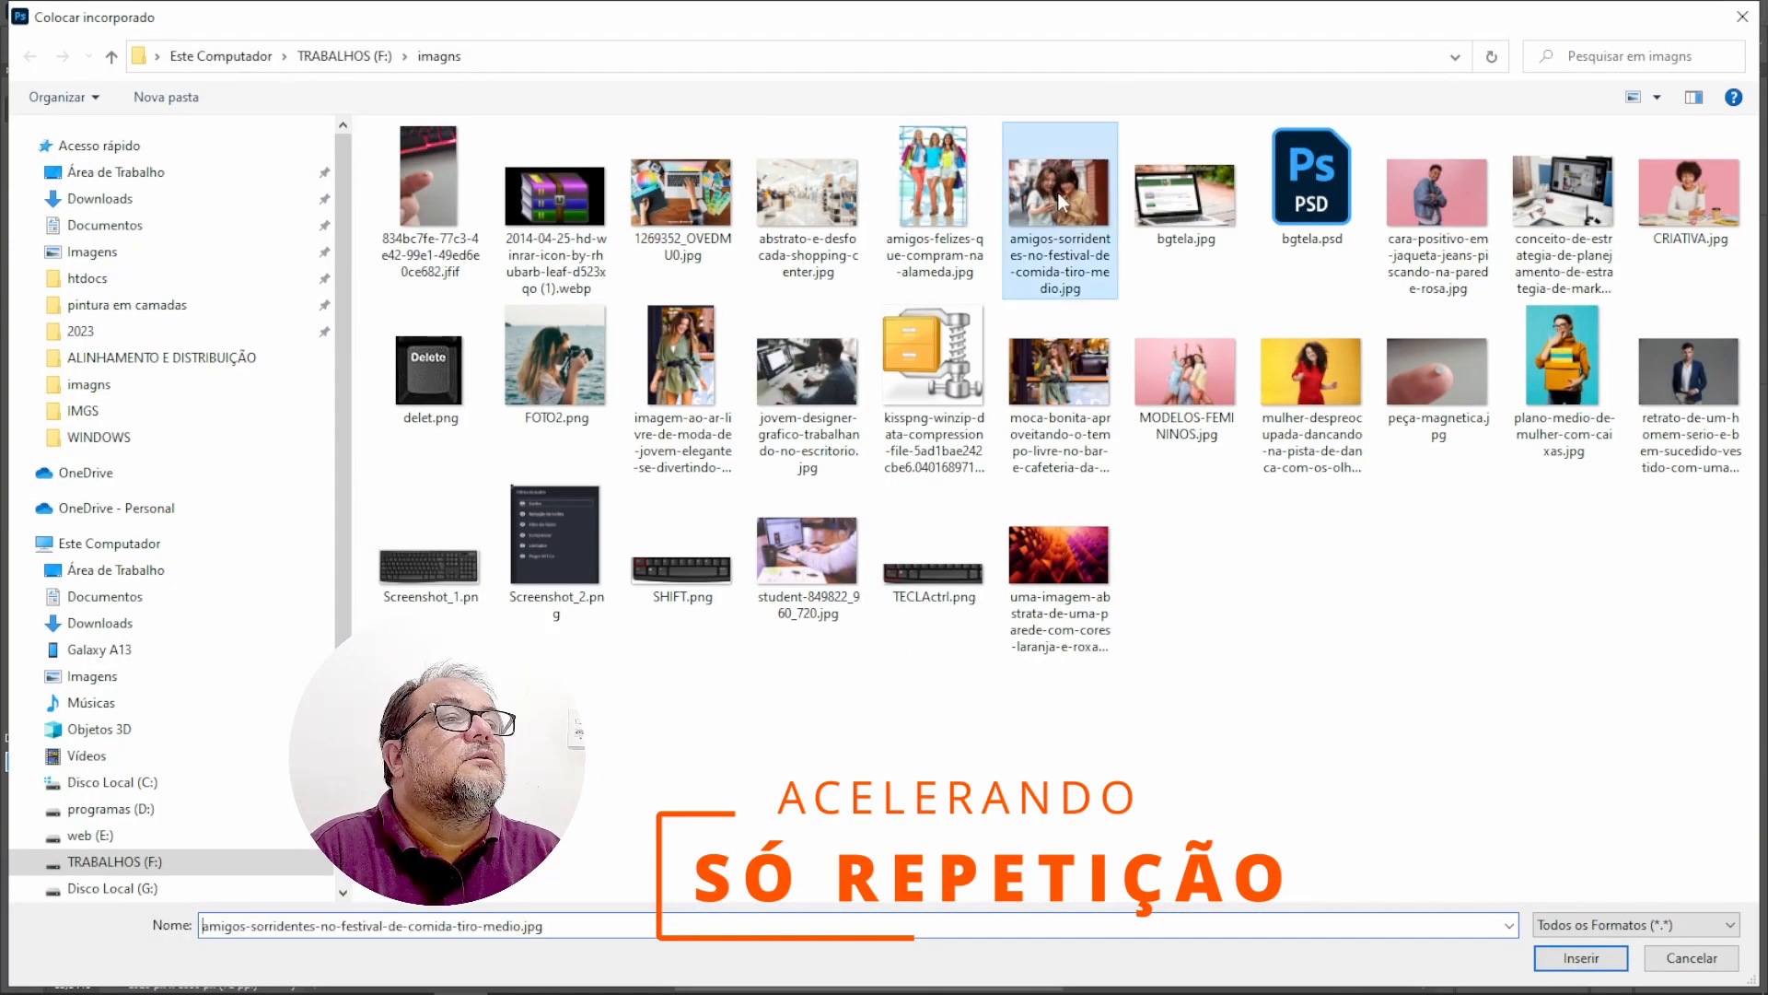
pyautogui.click(1579, 959)
pyautogui.moveTo(1319, 923); pyautogui.dragTo(418, 321)
pyautogui.moveTo(356, 274); pyautogui.dragTo(391, 834)
pyautogui.moveTo(453, 882); pyautogui.dragTo(467, 891)
pyautogui.press('Return')
# Clip the amigos-sorridentes image to the fourth block's Retângulo 1 and link the two layers.
pyautogui.click(1280, 258)
pyautogui.rightClick(1299, 226)
pyautogui.click(1359, 540)
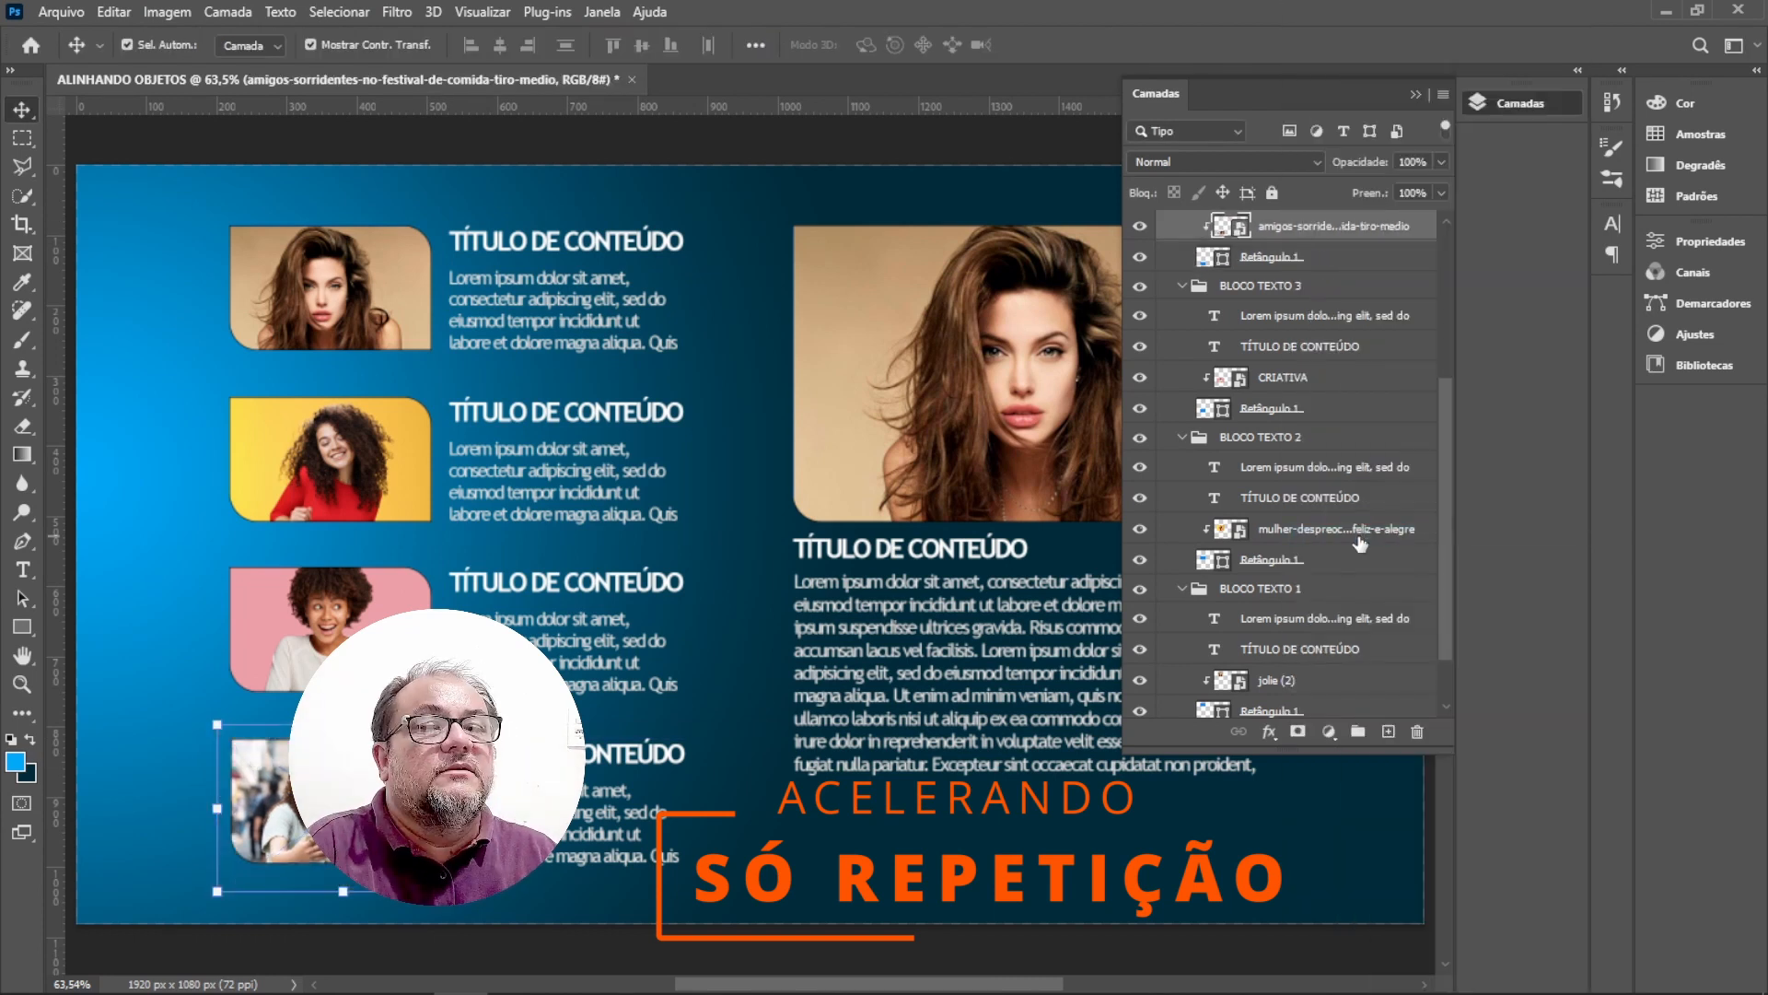
pyautogui.keyDown('ctrl'); pyautogui.click(1276, 258); pyautogui.keyUp('ctrl')
pyautogui.click(1239, 734)
pyautogui.click(1326, 227)
pyautogui.click(1306, 729)
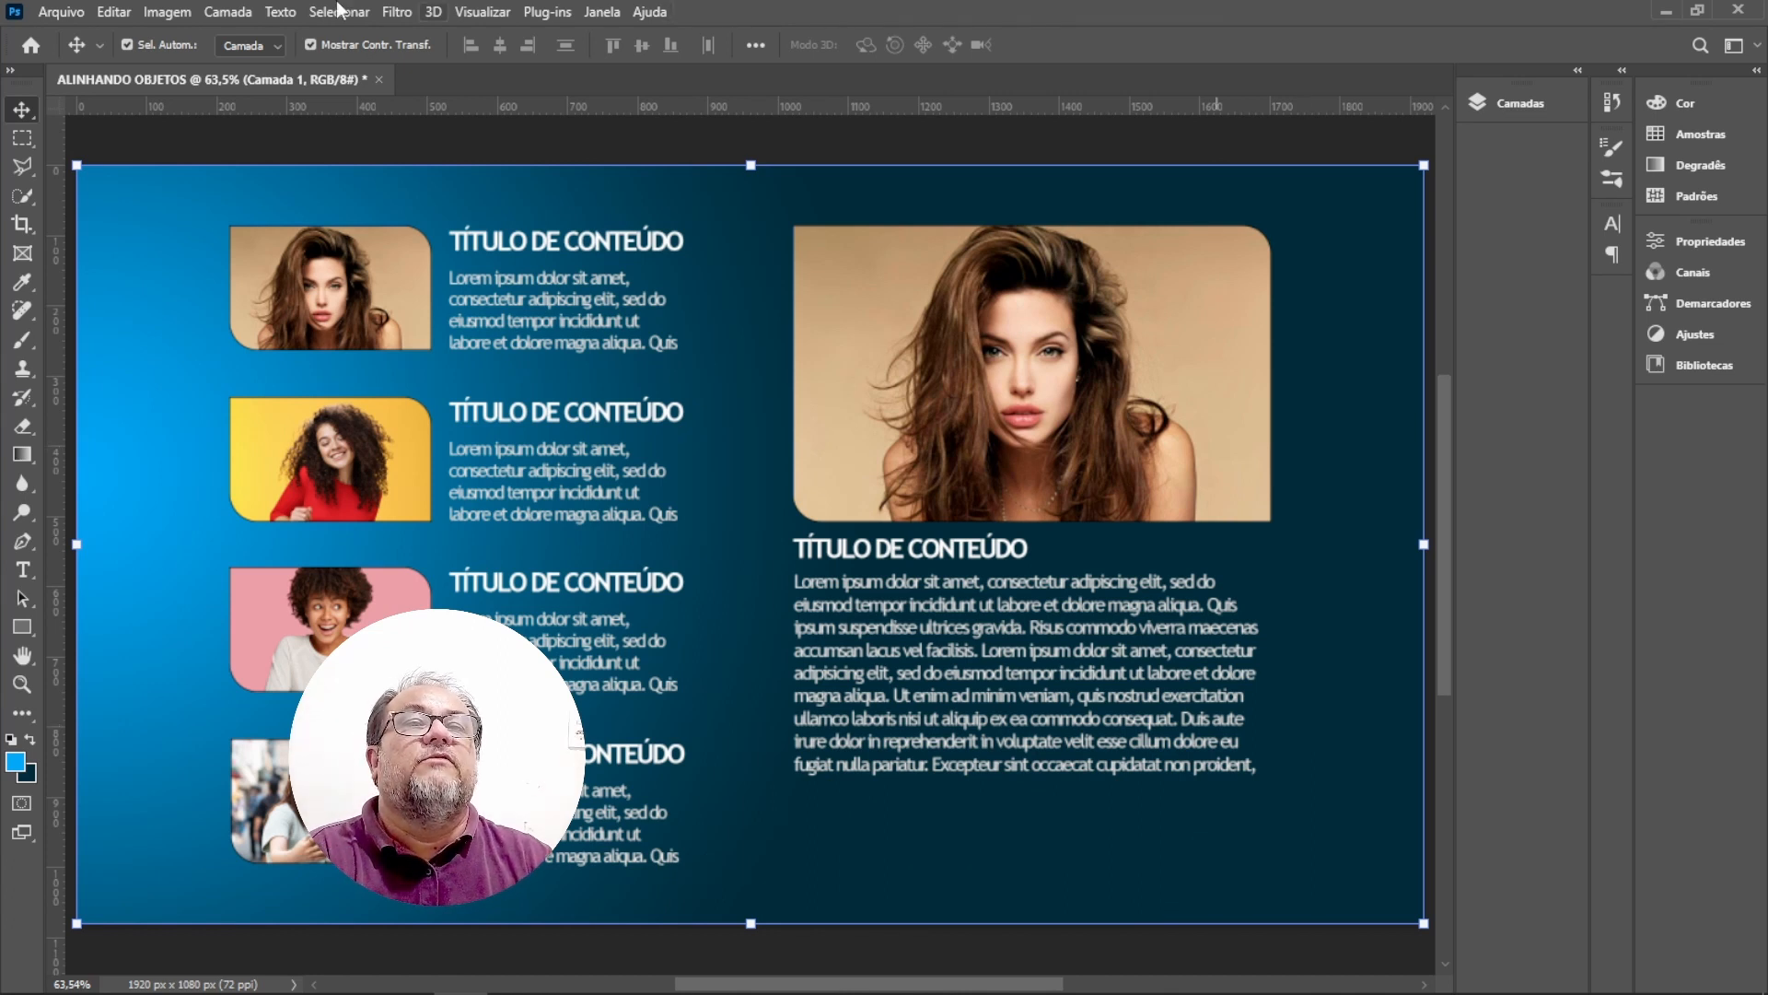
# Switch auto-select to groups, select BLOCO GERAL, and center it horizontally and vertically on the whole canvas.
pyautogui.click(273, 49)
pyautogui.click(237, 64)
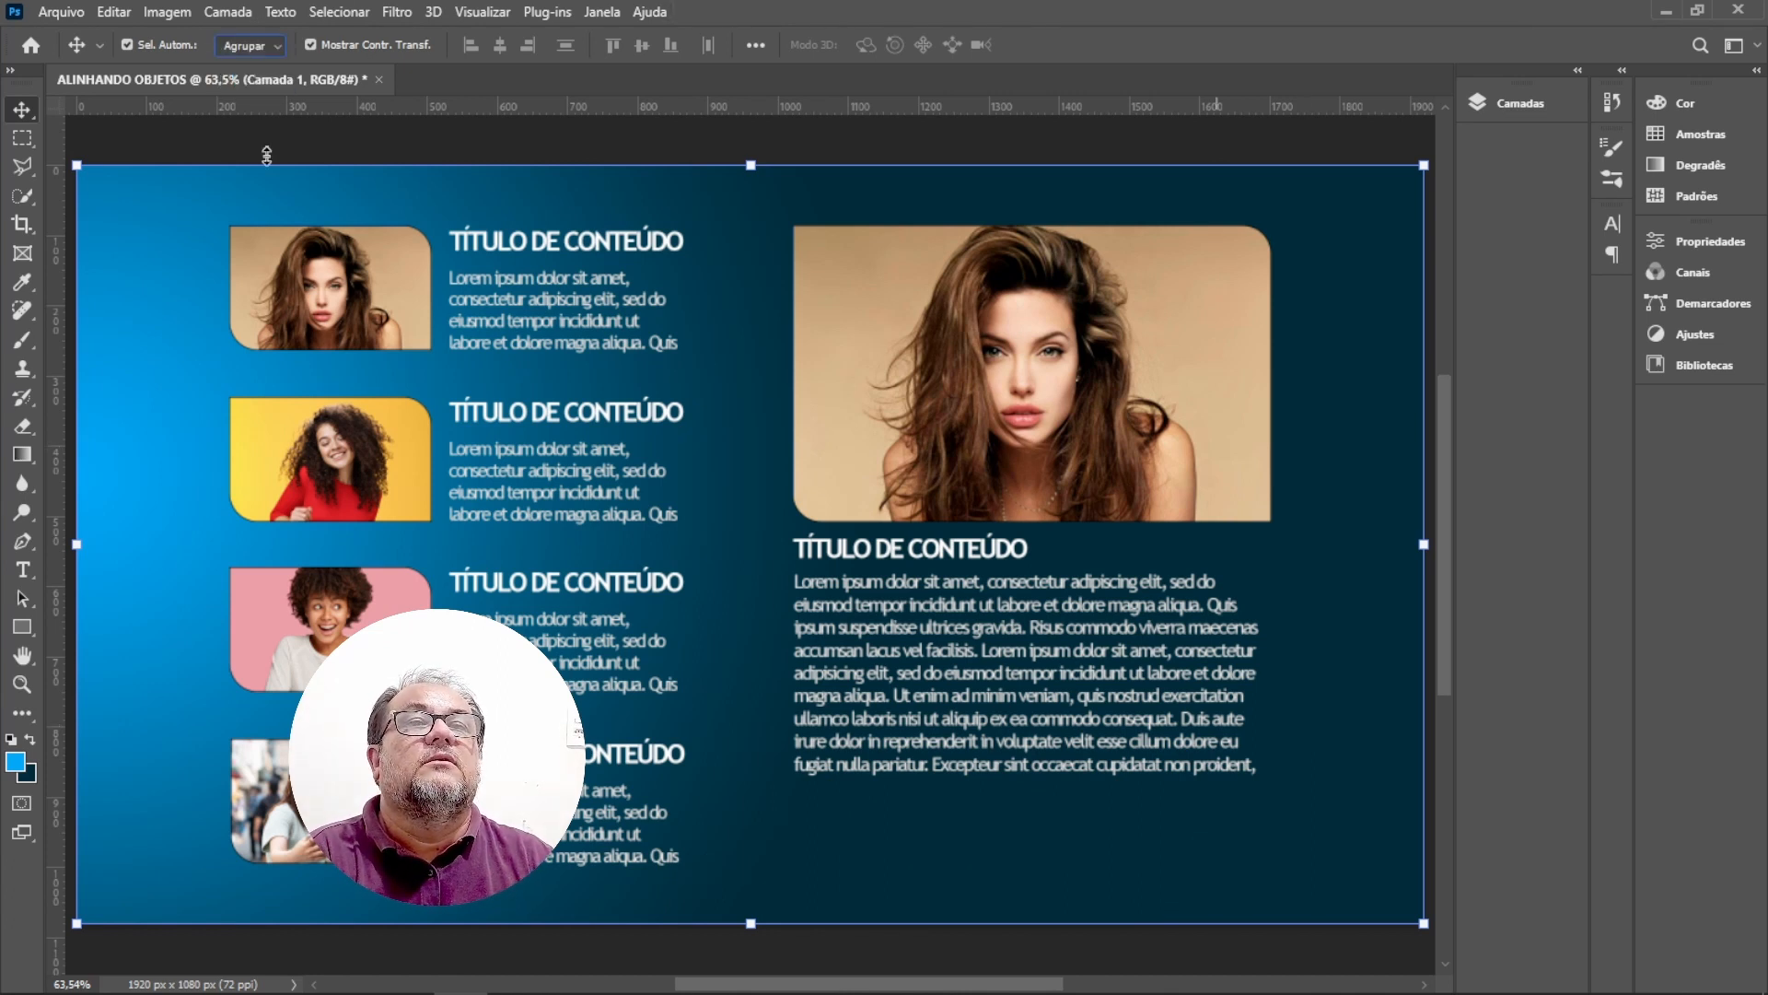
pyautogui.click(368, 328)
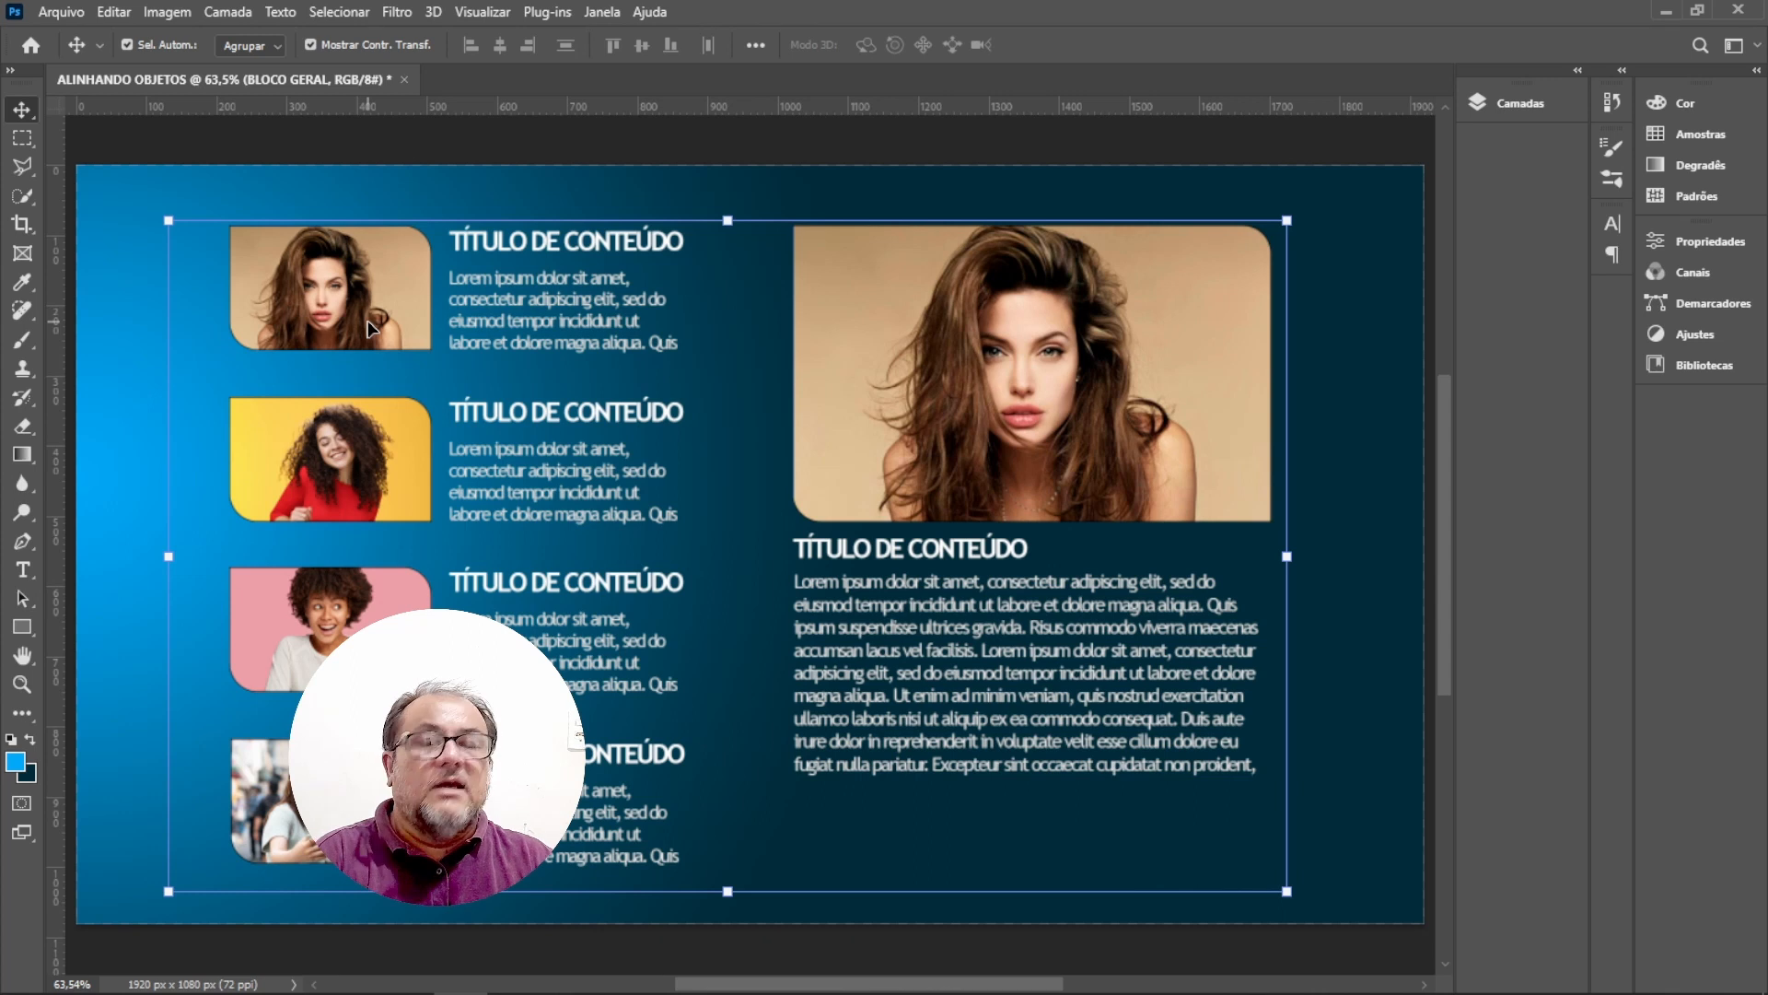
pyautogui.hotkey('ctrl', 'a')
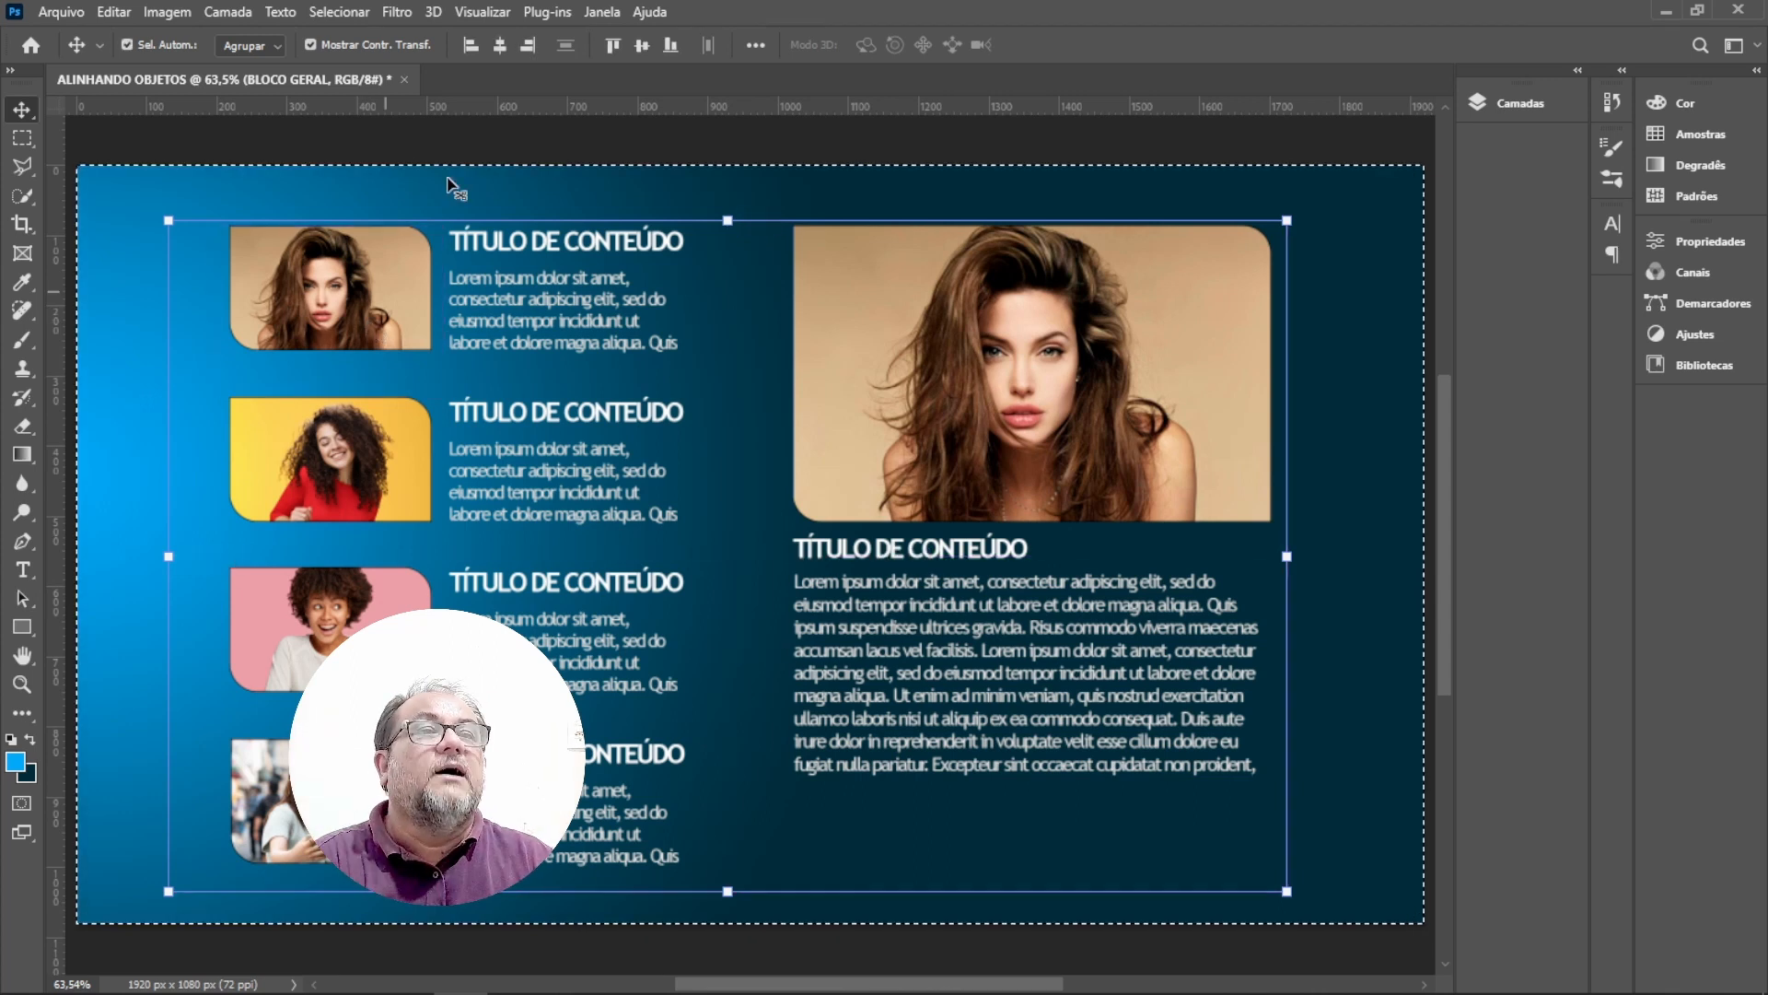
pyautogui.click(498, 46)
pyautogui.click(640, 47)
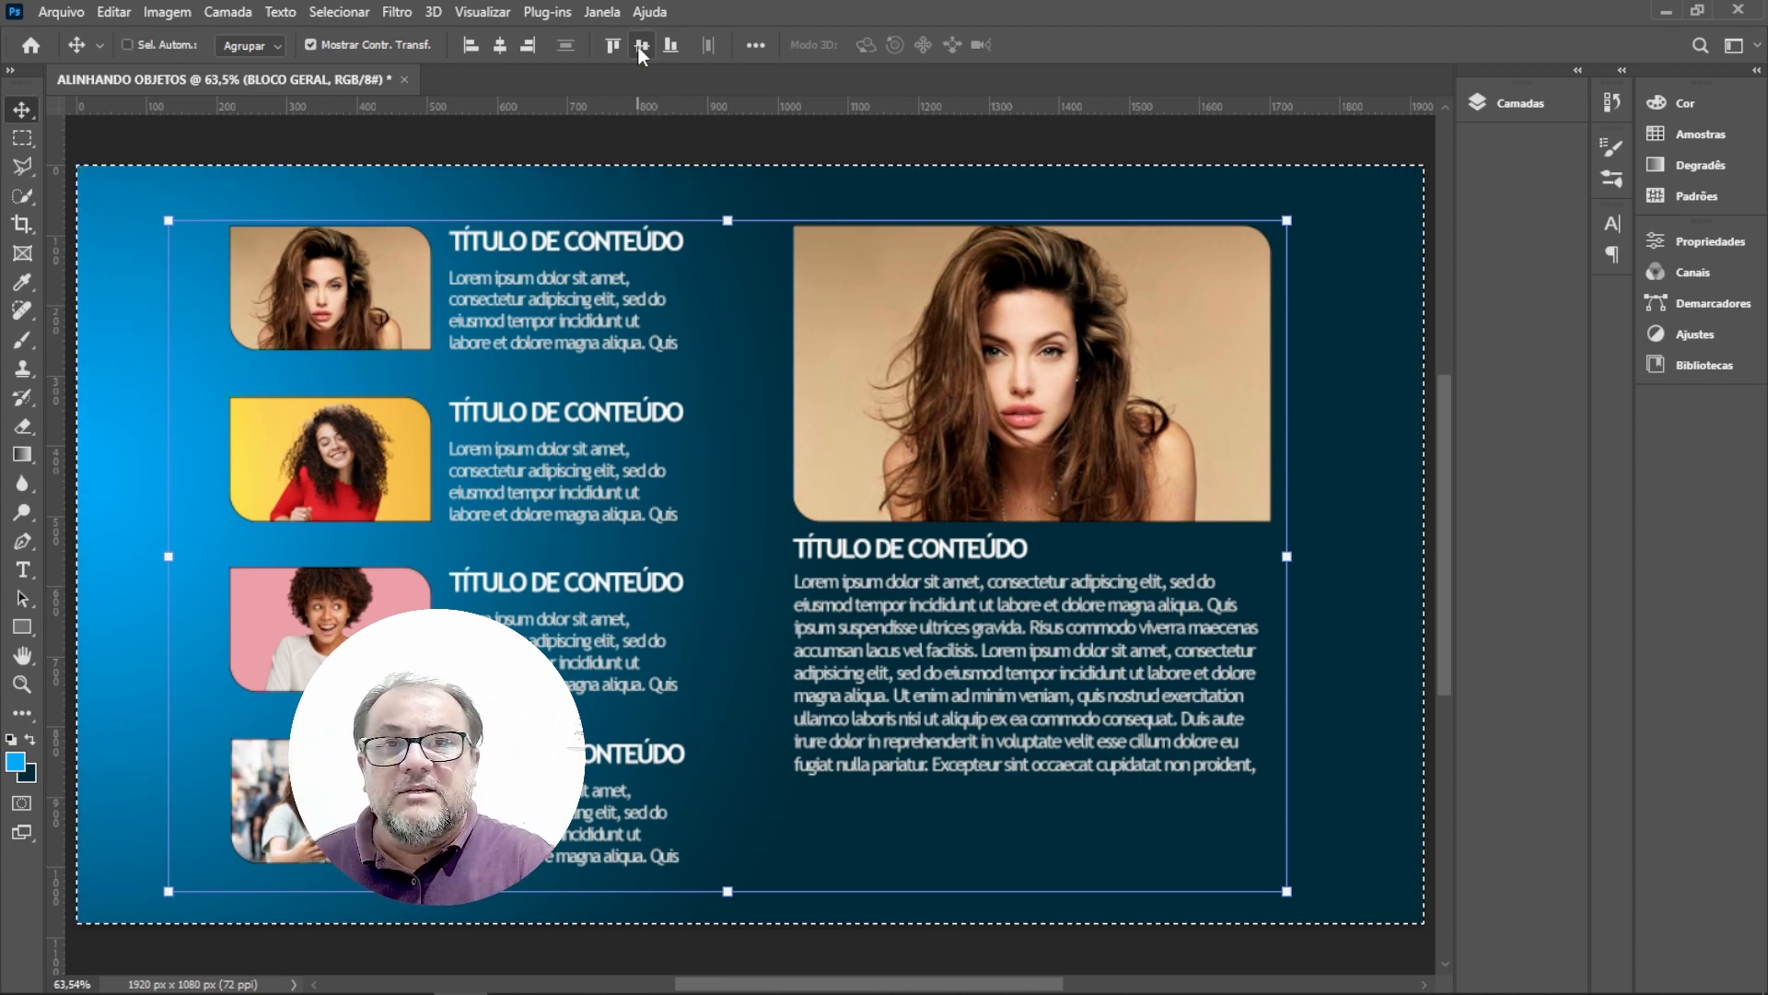
pyautogui.hotkey('ctrl', 'd')
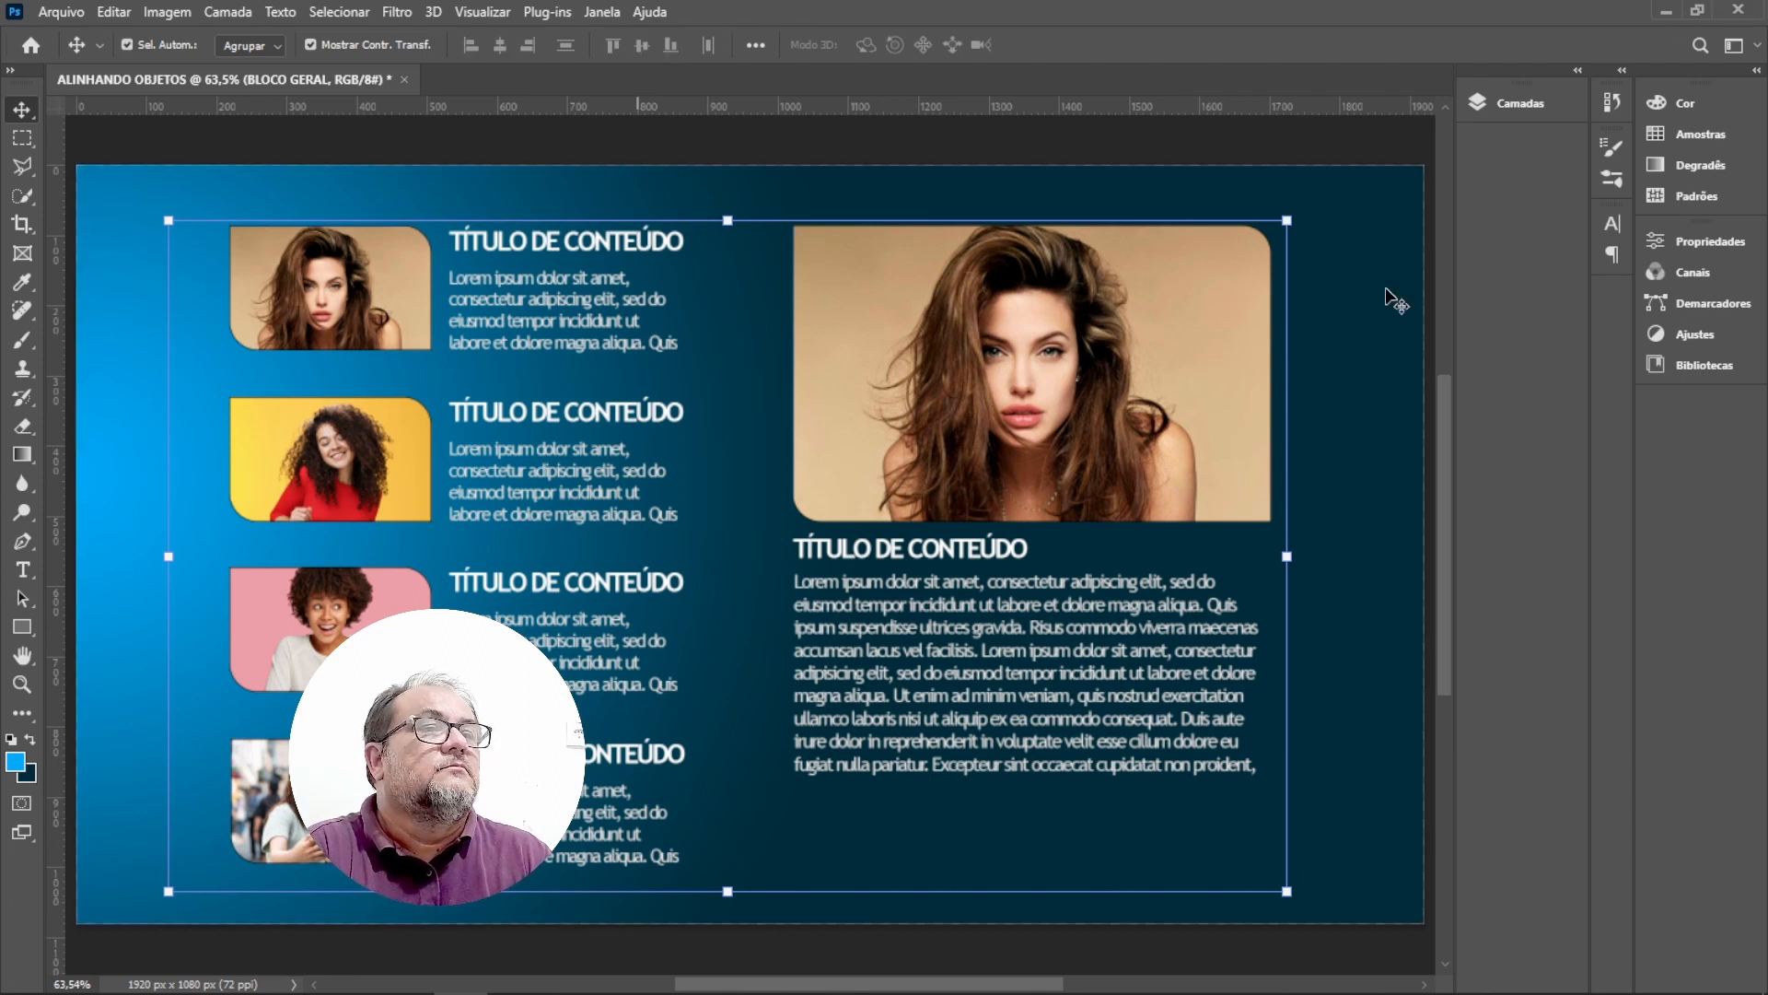
pyautogui.click(1352, 430)
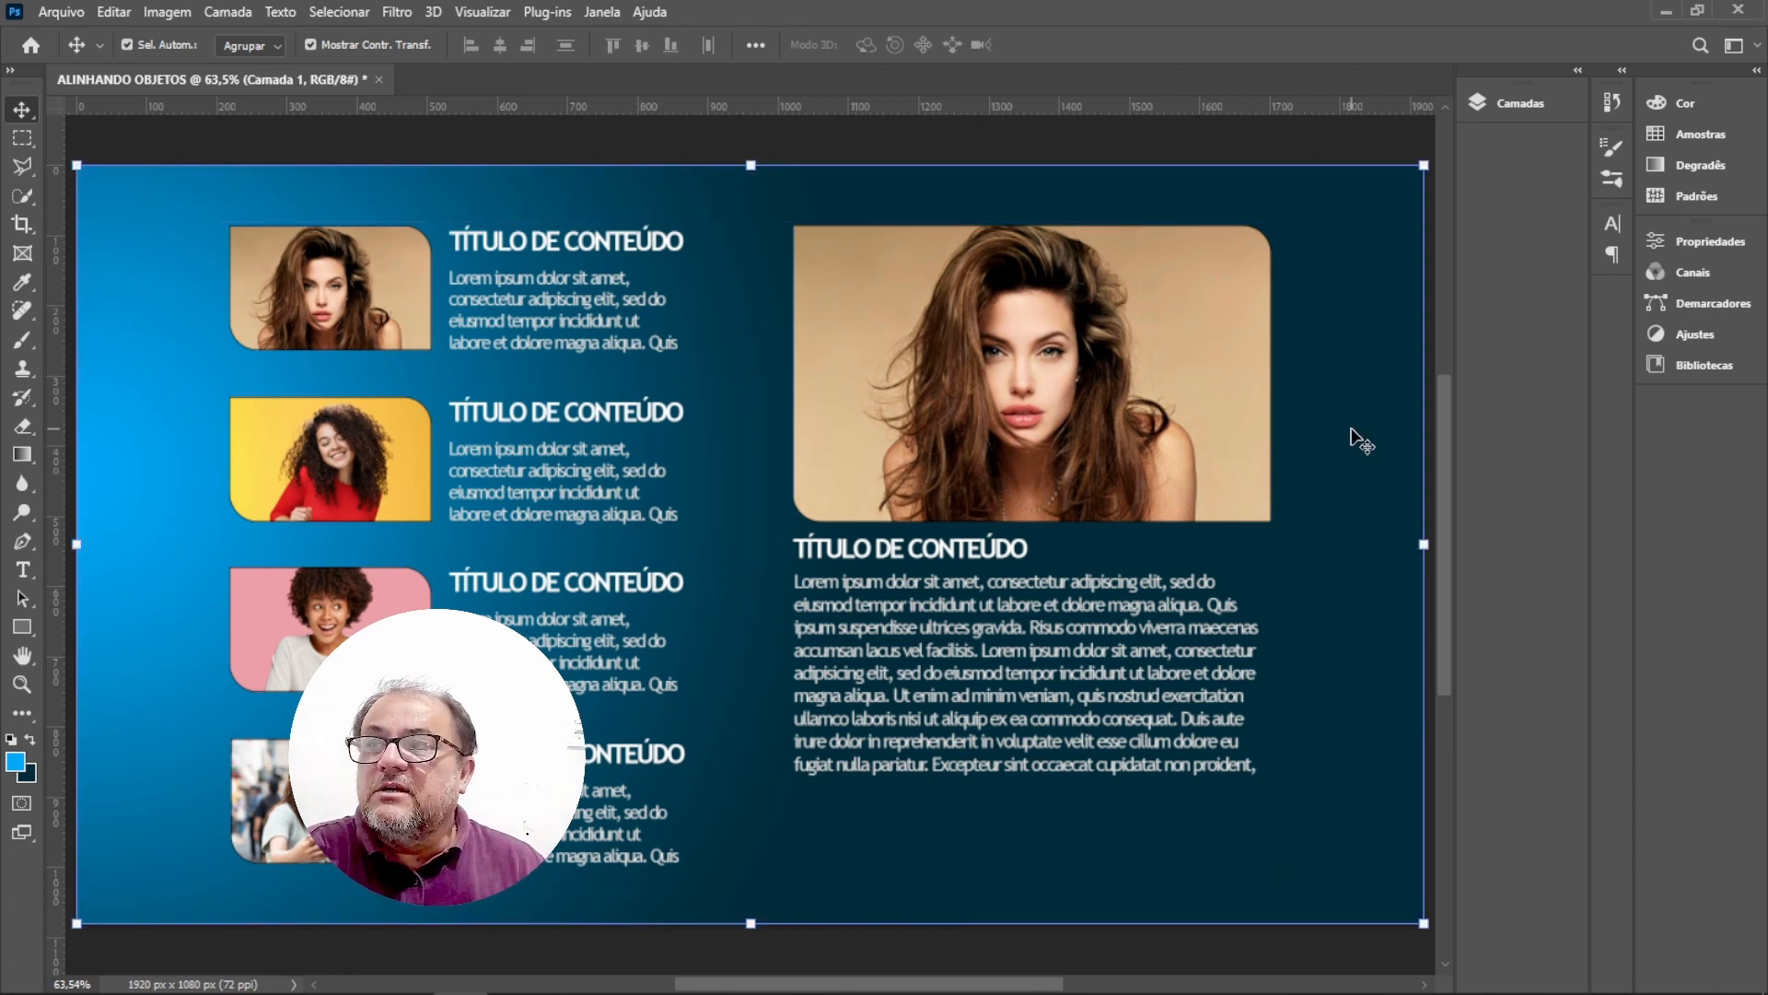